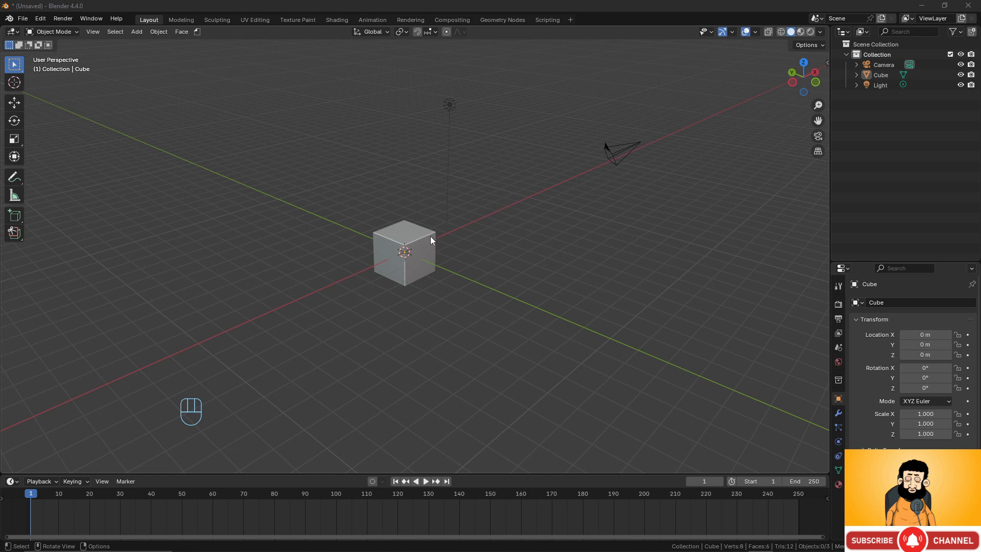
{"action": "left_click", "coordinate": [434, 254]}
{"action": "scroll", "coordinate": [435, 256], "scroll_direction": "up", "scroll_amount": 3}
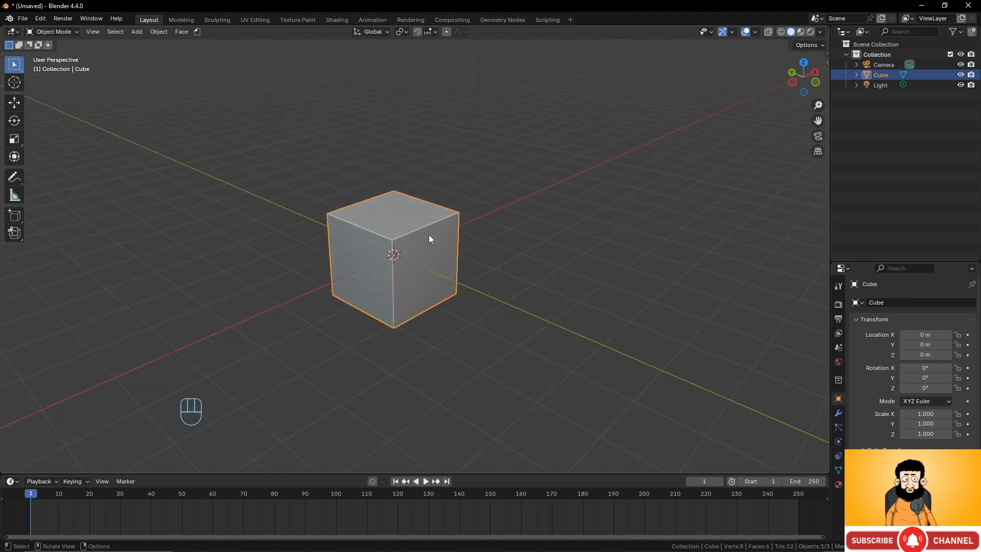
{"action": "key", "text": "Tab"}
{"action": "scroll", "coordinate": [471, 231], "scroll_direction": "down", "scroll_amount": 3}
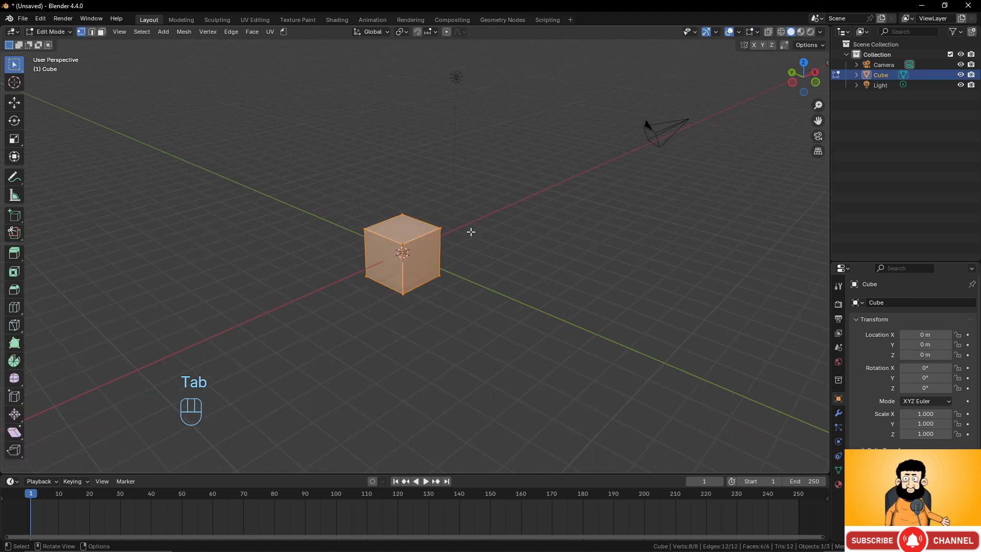
{"action": "key", "text": "Tab"}
- Delete the default camera and light, leaving only the cube in the scene
{"action": "left_click_drag", "start_coordinate": [408, 63], "coordinate": [720, 193]}
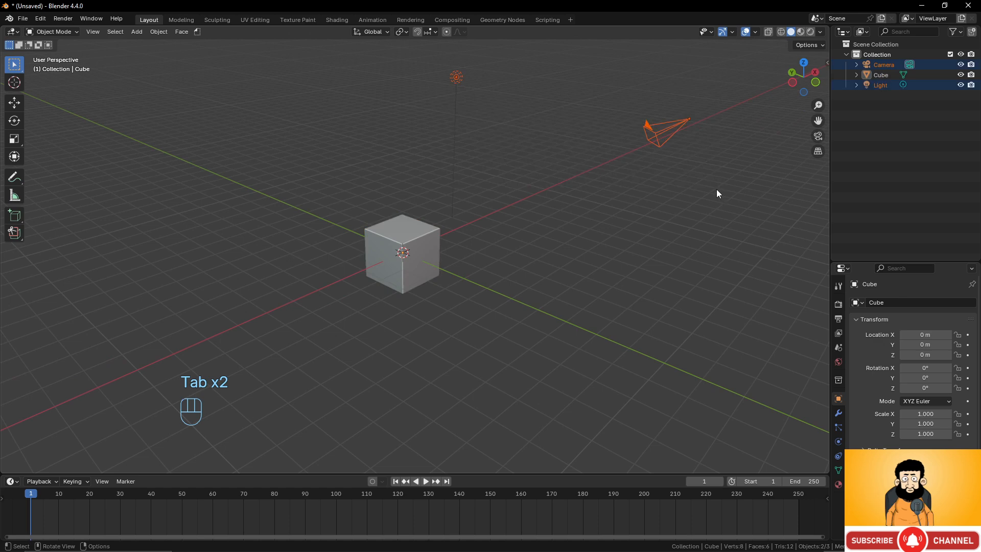
{"action": "key", "text": "x"}
{"action": "left_click", "coordinate": [667, 160]}
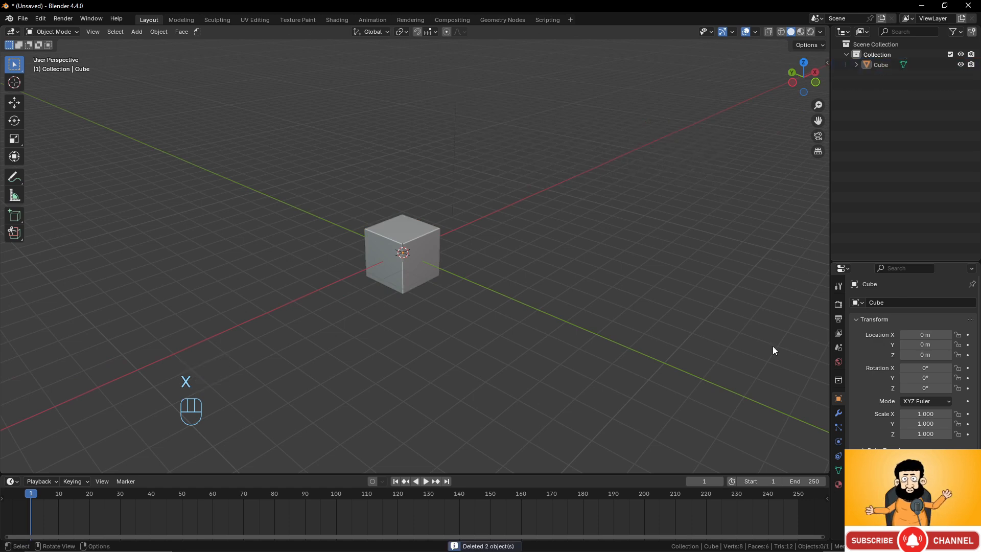
- Add a Subdivision modifier at level 2 to the default cube
{"action": "left_click", "coordinate": [838, 413]}
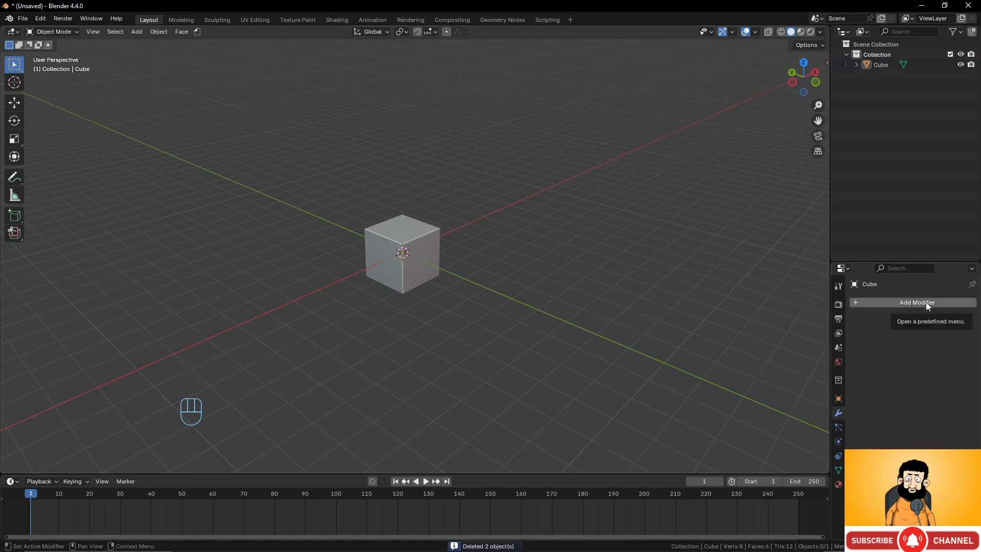
{"action": "key", "text": "ctrl+2"}
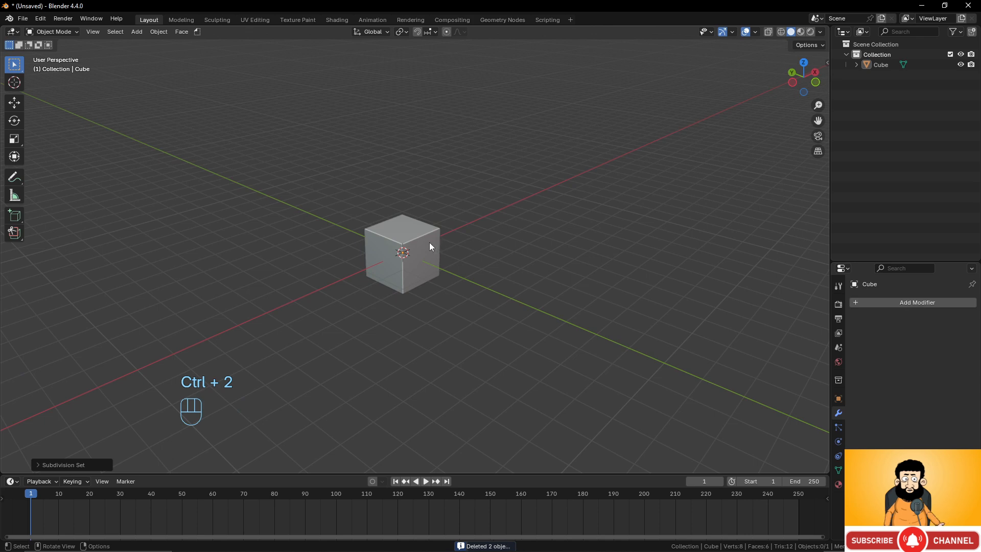
{"action": "left_click", "coordinate": [419, 240]}
{"action": "key", "text": "ctrl+2"}
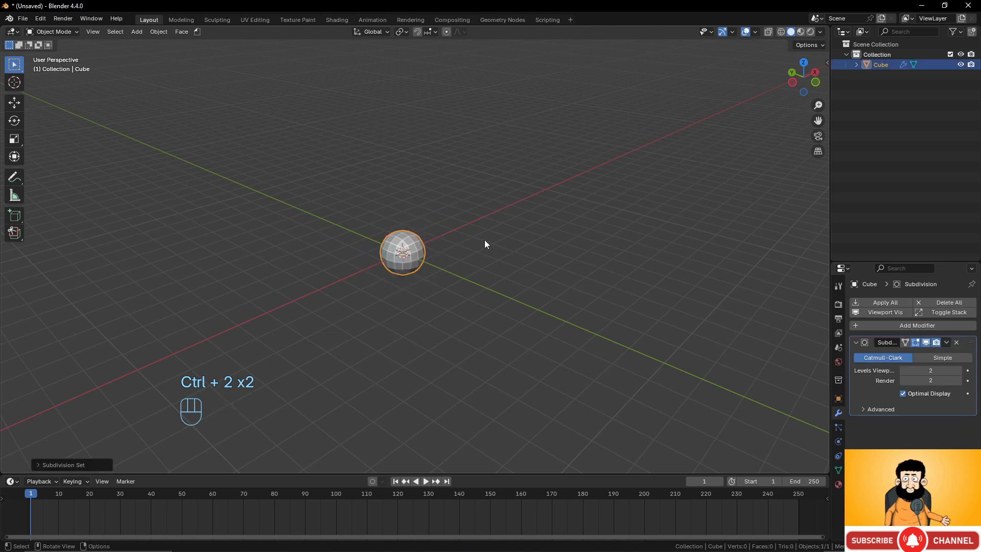
- Raise the Subdivision modifier's viewport levels to 9 so the cube becomes a dense, smooth sphere
{"action": "left_click", "coordinate": [960, 370]}
{"action": "left_click", "coordinate": [959, 371]}
{"action": "left_click", "coordinate": [959, 371]}
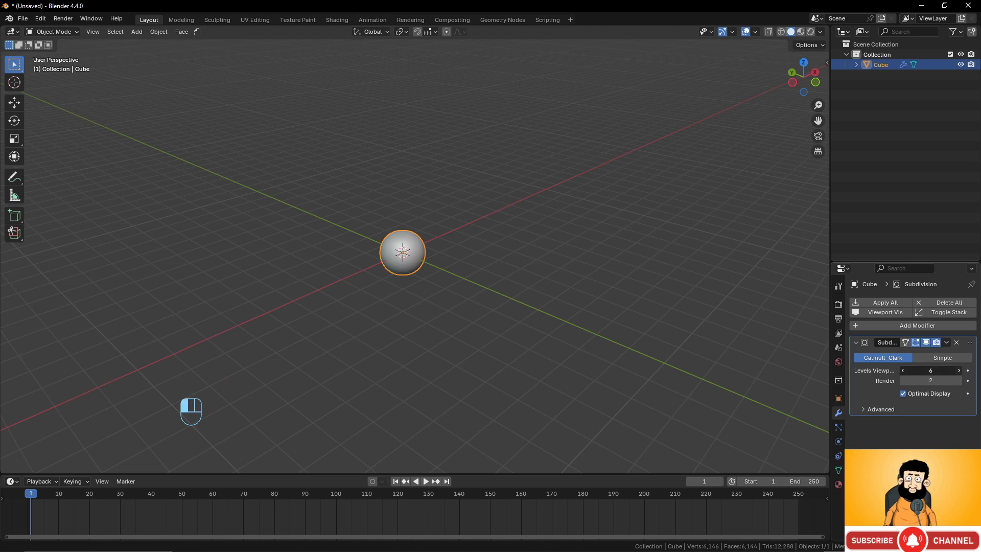
{"action": "left_click", "coordinate": [959, 370]}
{"action": "scroll", "coordinate": [440, 302], "scroll_direction": "up", "scroll_amount": 8}
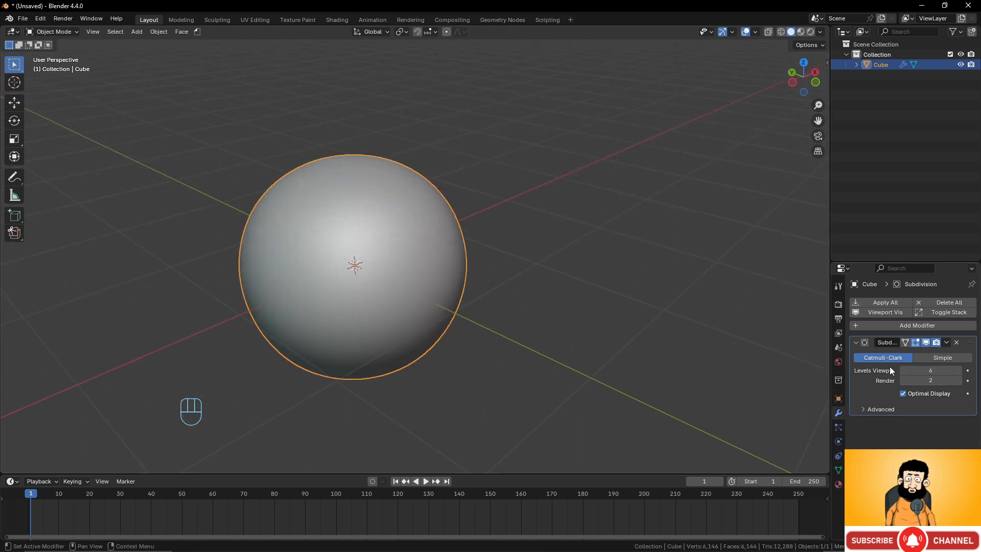
{"action": "left_click_drag", "start_coordinate": [930, 371], "coordinate": [946, 372]}
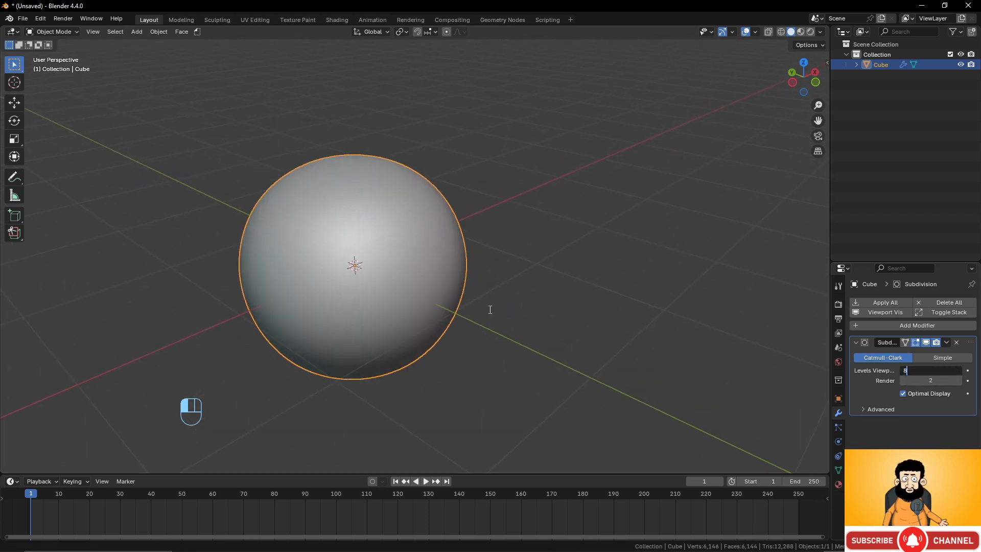
{"action": "left_click", "coordinate": [929, 371]}
{"action": "type", "text": "9"}
{"action": "key", "text": "Return"}
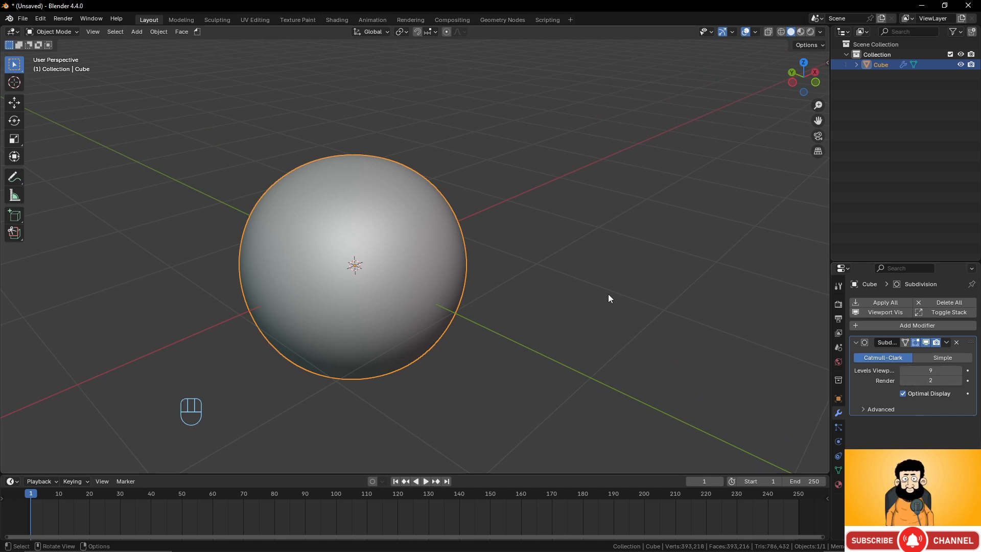
{"action": "scroll", "coordinate": [399, 265], "scroll_direction": "down", "scroll_amount": 4}
{"action": "scroll", "coordinate": [386, 251], "scroll_direction": "up", "scroll_amount": 4}
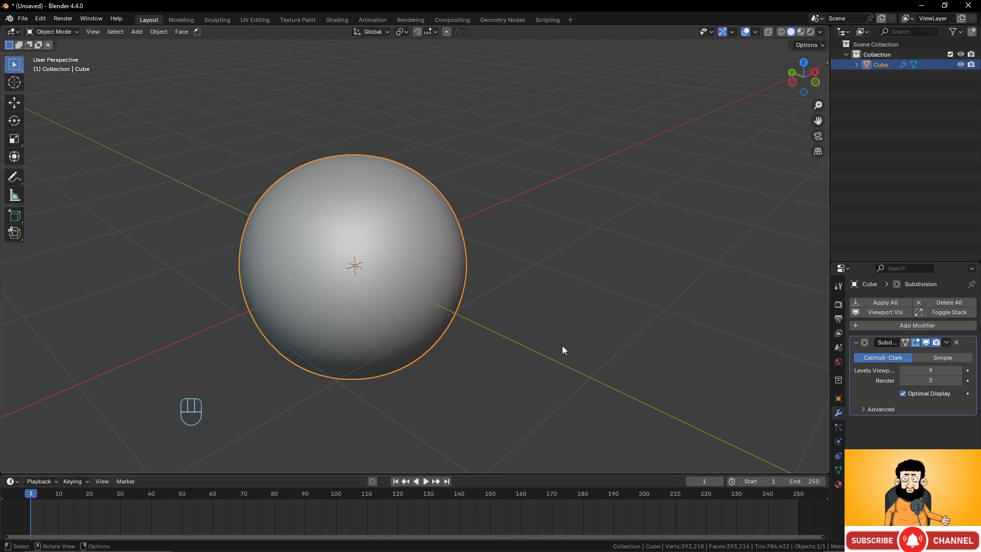
- Apply the Subdivision modifier to the sphere's mesh
{"action": "left_click", "coordinate": [946, 342]}
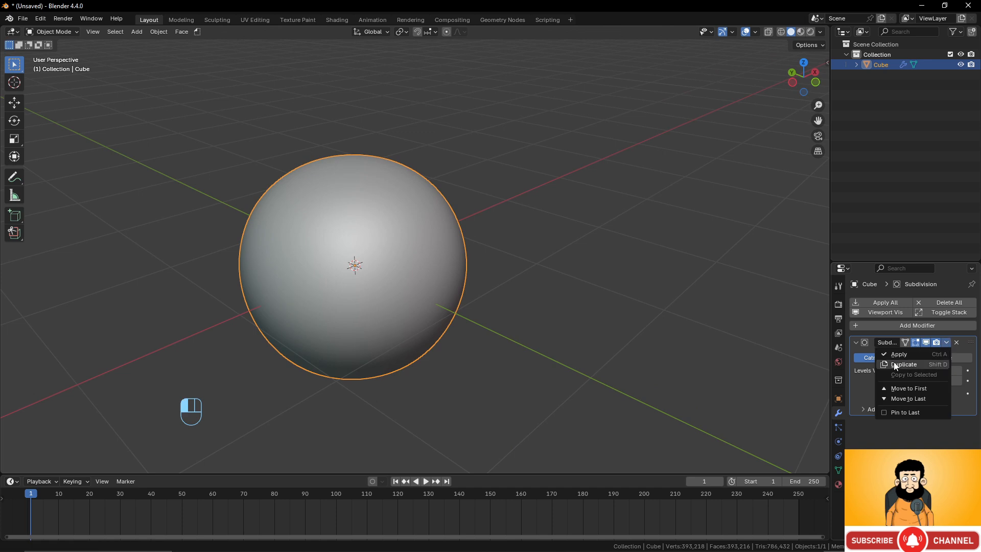
{"action": "left_click", "coordinate": [899, 355]}
{"action": "scroll", "coordinate": [404, 260], "scroll_direction": "down", "scroll_amount": 4}
{"action": "scroll", "coordinate": [404, 261], "scroll_direction": "up", "scroll_amount": 3}
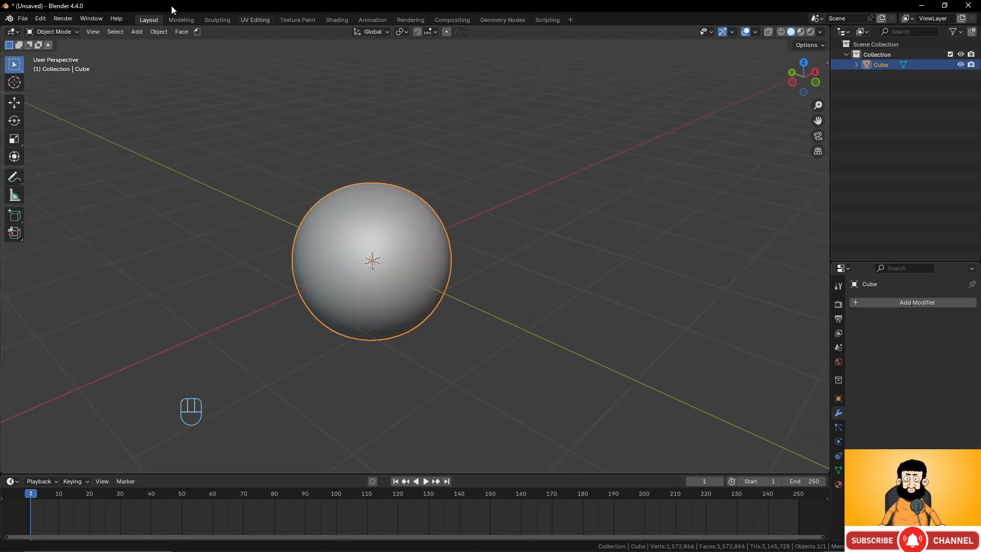
- Switch to the Sculpting workspace with the sphere ready for sculpting
{"action": "left_click", "coordinate": [228, 20]}
{"action": "scroll", "coordinate": [472, 289], "scroll_direction": "down", "scroll_amount": 4}
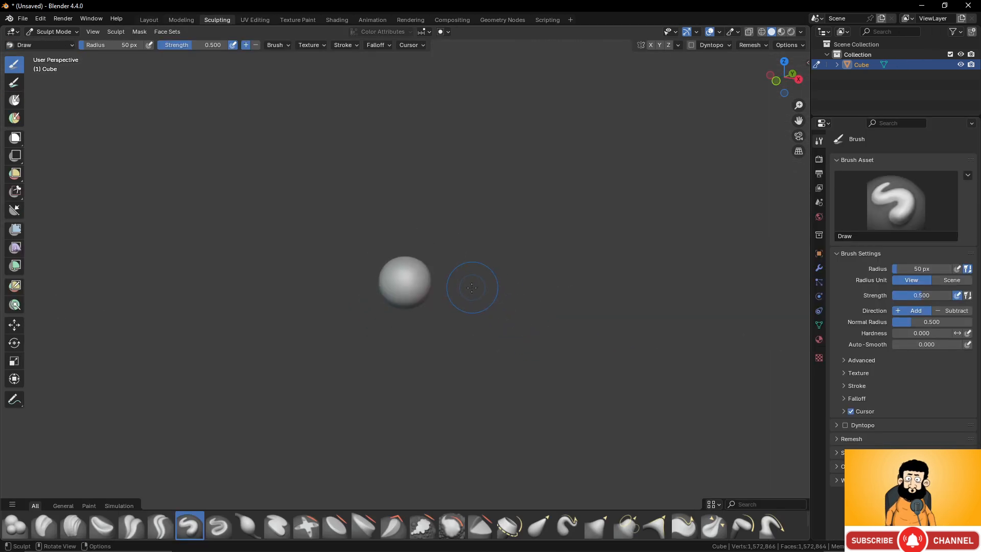
{"action": "scroll", "coordinate": [469, 285], "scroll_direction": "up", "scroll_amount": 5}
{"action": "middle_click_drag", "start_coordinate": [469, 285], "coordinate": [513, 286]}
{"action": "scroll", "coordinate": [514, 286], "scroll_direction": "down", "scroll_amount": 2}
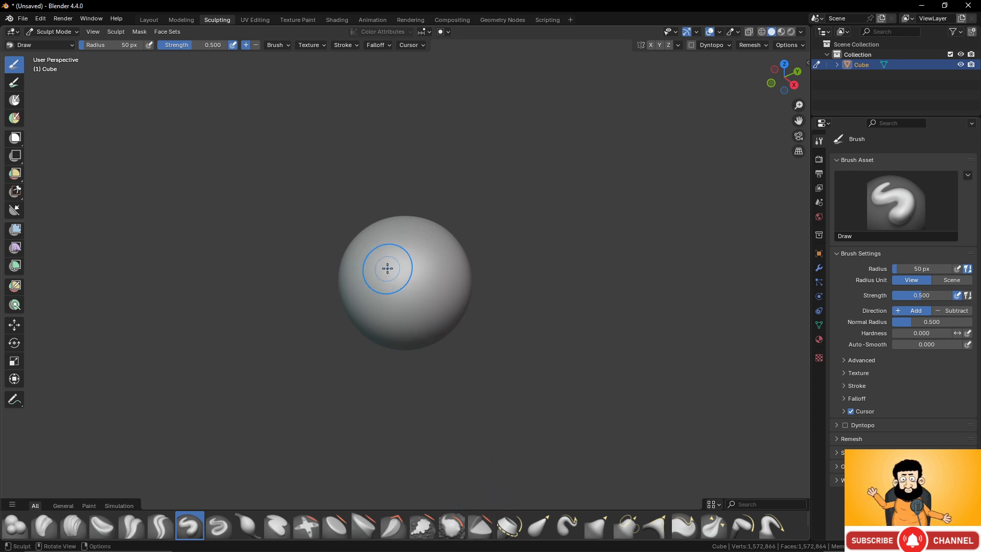
{"action": "middle_click_drag", "start_coordinate": [385, 265], "coordinate": [442, 268]}
{"action": "scroll", "coordinate": [381, 289], "scroll_direction": "up", "scroll_amount": 2}
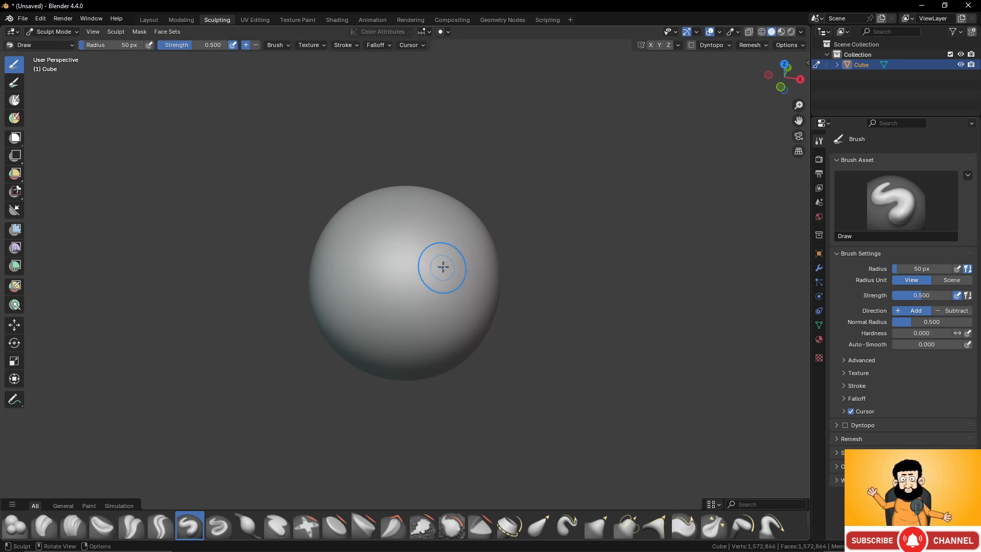
- Turn on the Screencast Keys display in the sculpting viewport and hide the sidebar again
{"action": "key", "text": "n"}
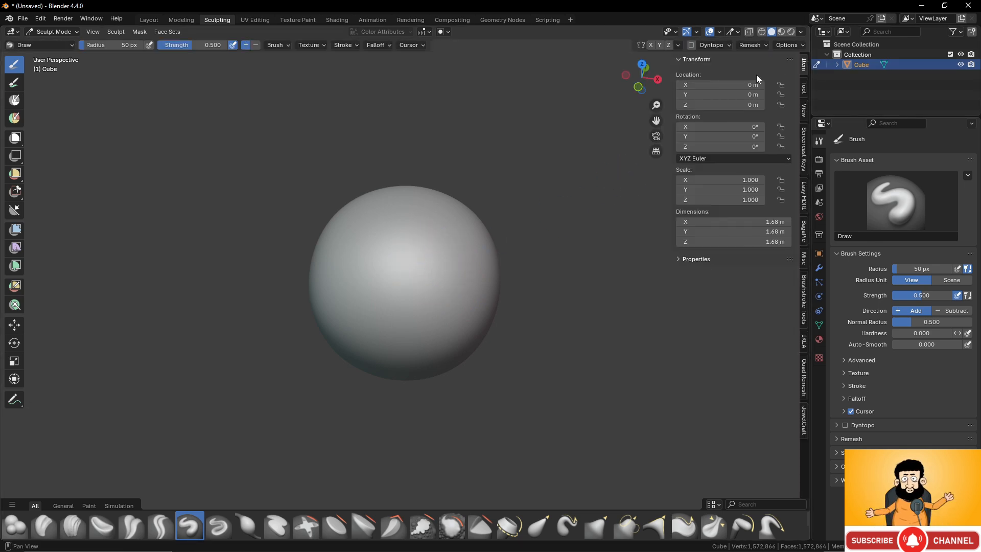
{"action": "left_click", "coordinate": [805, 138]}
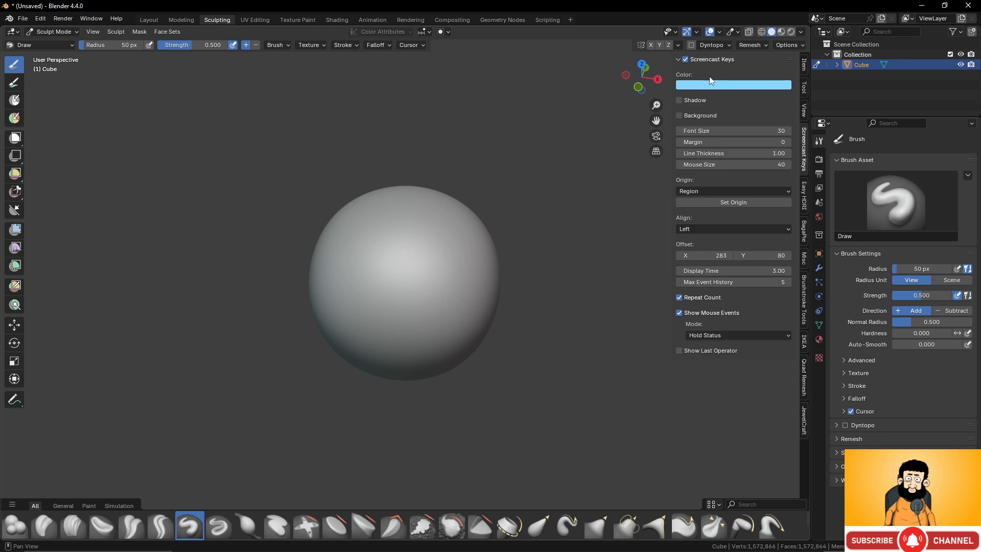
{"action": "left_click", "coordinate": [685, 59]}
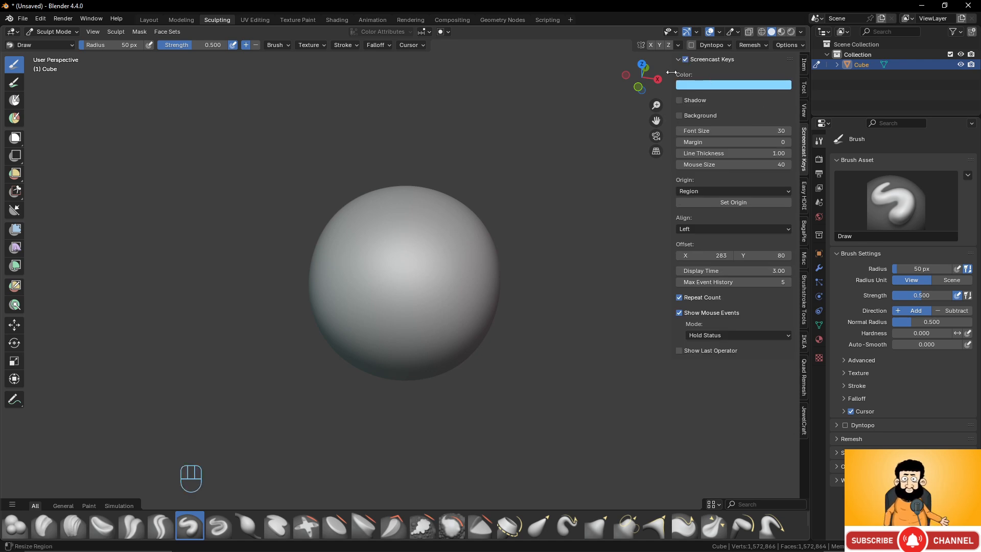
{"action": "left_click_drag", "start_coordinate": [675, 75], "coordinate": [804, 75]}
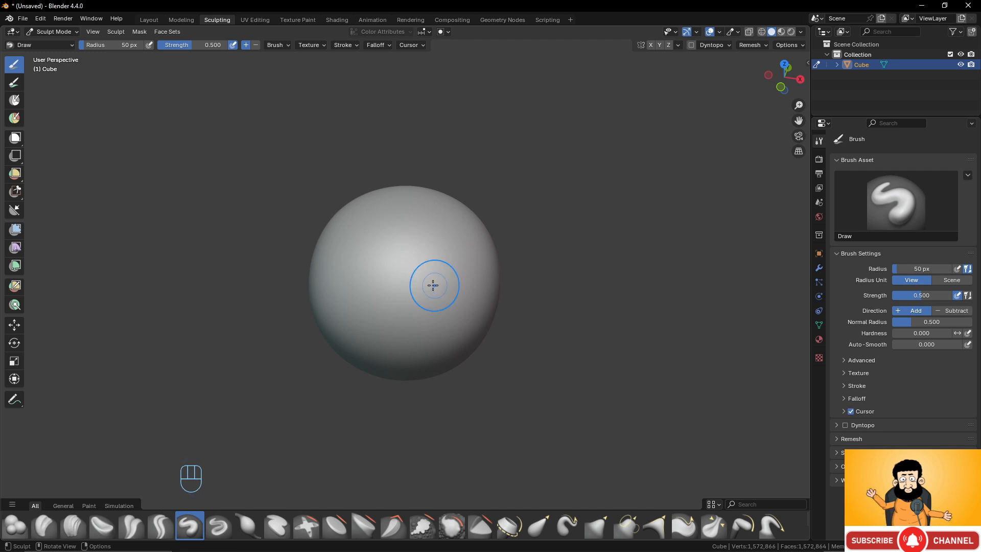
- Try one Draw stroke down the front of the sphere with a 50 px radius and 0.500 strength, and undo it
{"action": "key", "text": "f"}
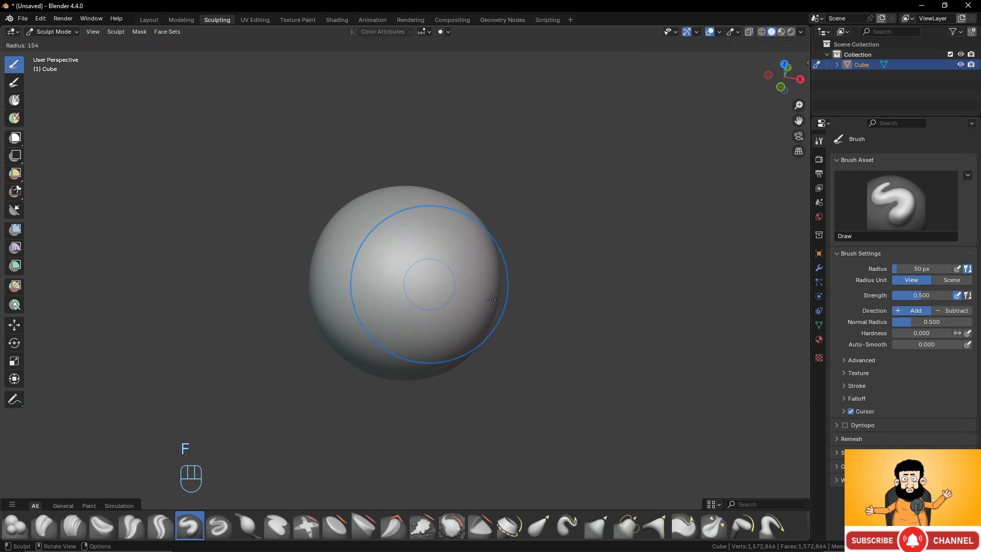
{"action": "right_click", "coordinate": [432, 282]}
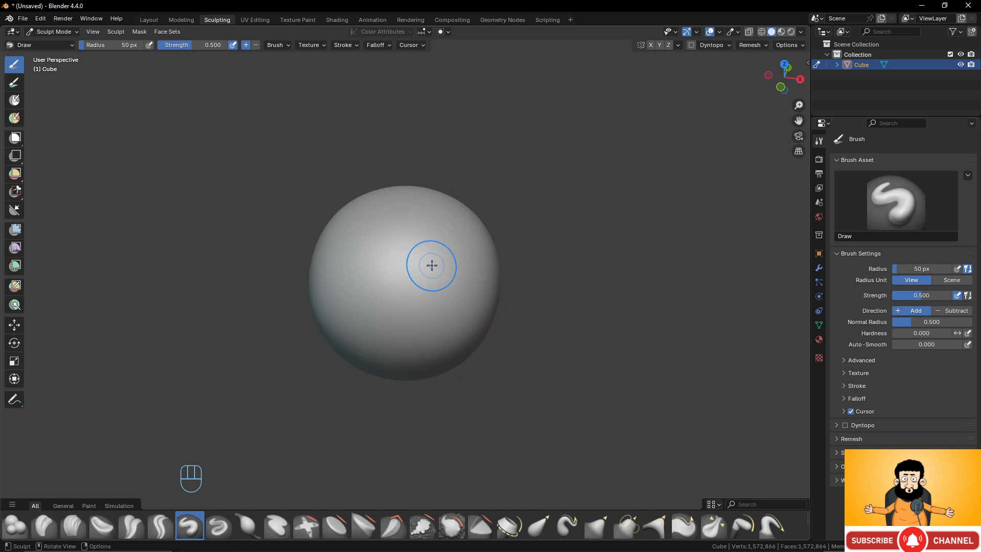
{"action": "scroll", "coordinate": [432, 265], "scroll_direction": "up", "scroll_amount": 2}
{"action": "left_click_drag", "start_coordinate": [441, 227], "coordinate": [412, 346]}
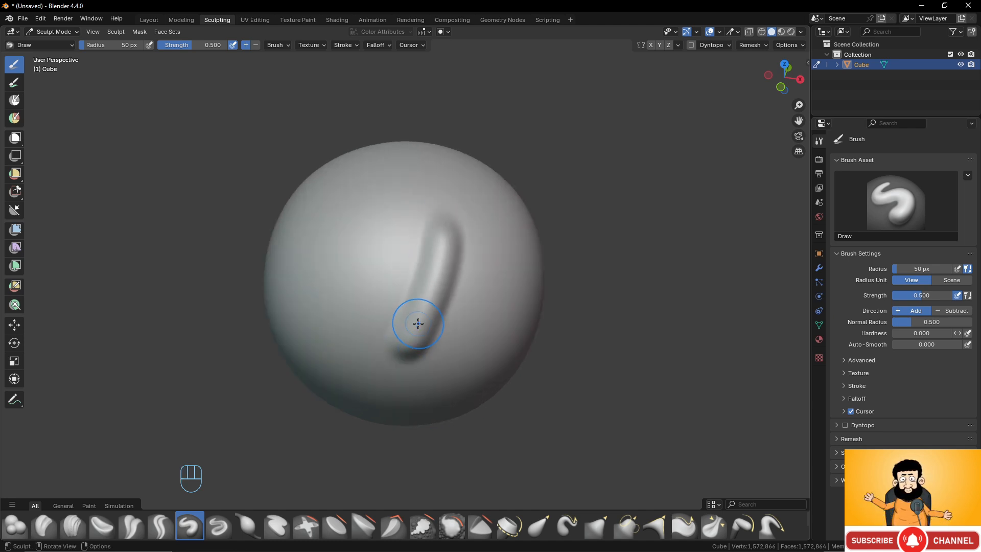
{"action": "key", "text": "ctrl+z"}
- Enable Stabilize Stroke for the Draw brush and set its strength to 1.000
{"action": "key", "text": "shift+s"}
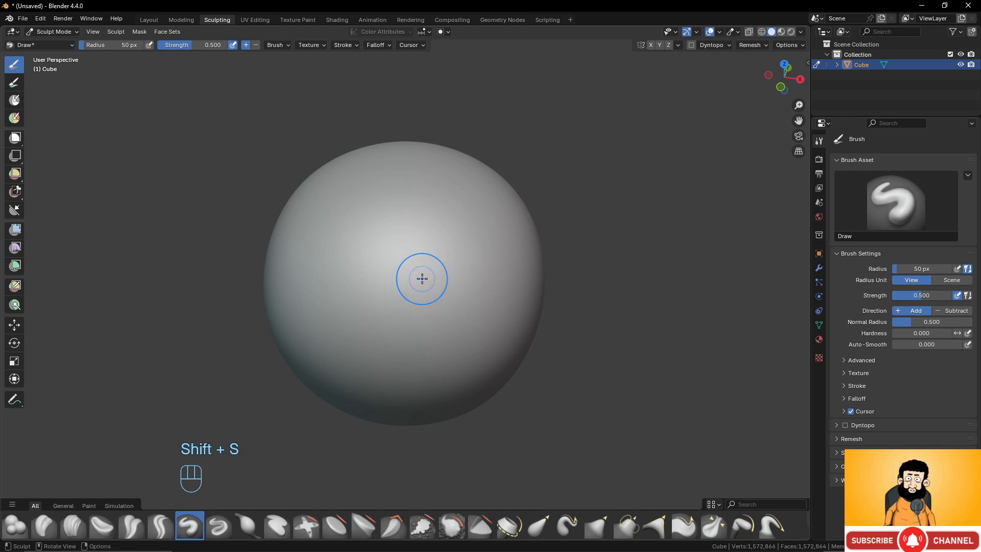
{"action": "key", "text": "shift+f"}
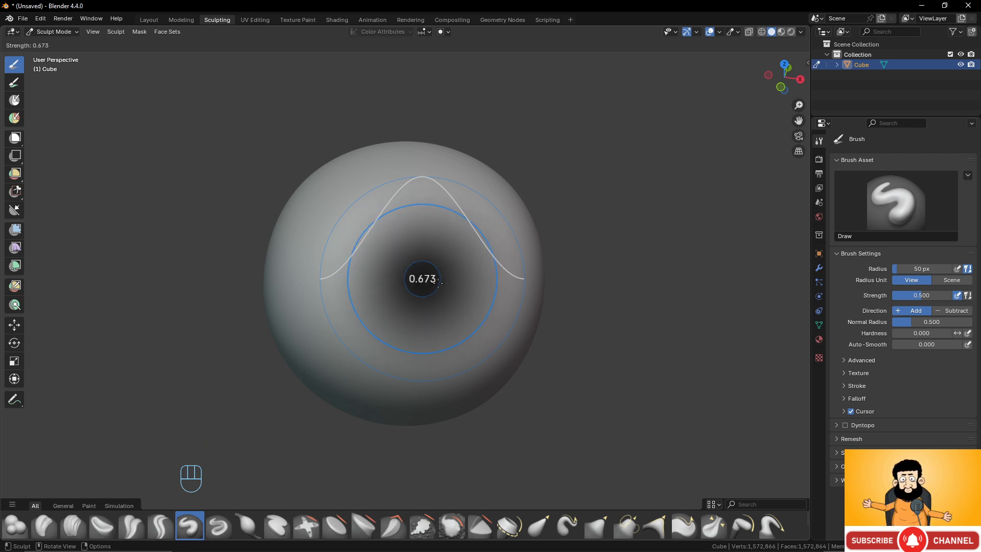
{"action": "left_click", "coordinate": [472, 302]}
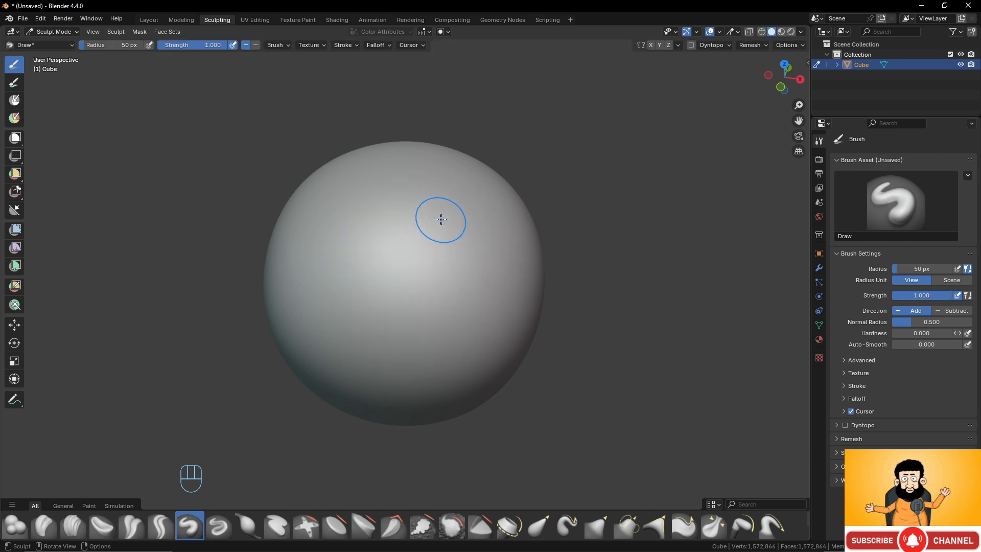
- Try full-strength stabilized Draw strokes curving across the front of the sphere, and undo them
{"action": "mouse_move", "coordinate": [440, 219]}
{"action": "left_mouse_down"}
{"action": "mouse_move", "coordinate": [449, 281]}
{"action": "mouse_move", "coordinate": [432, 324]}
{"action": "mouse_move", "coordinate": [335, 355]}
{"action": "left_mouse_up"}
{"action": "key", "text": "ctrl+z"}
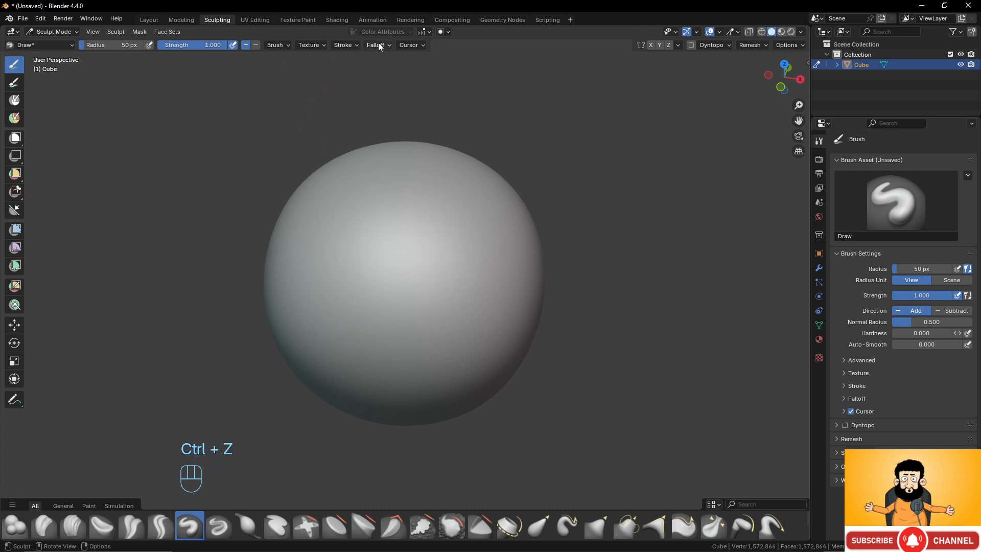
{"action": "left_click", "coordinate": [345, 45]}
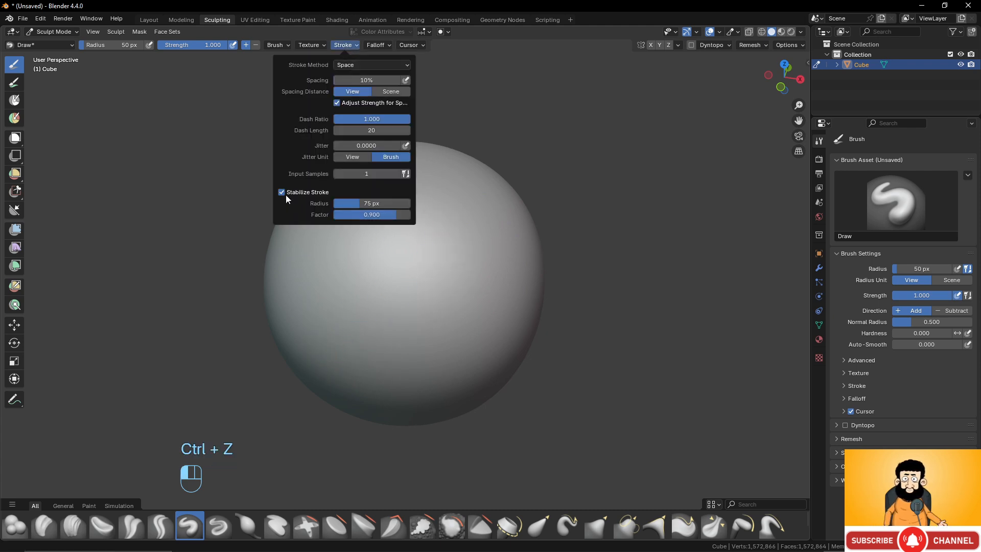
{"action": "left_click_drag", "start_coordinate": [426, 176], "coordinate": [355, 305]}
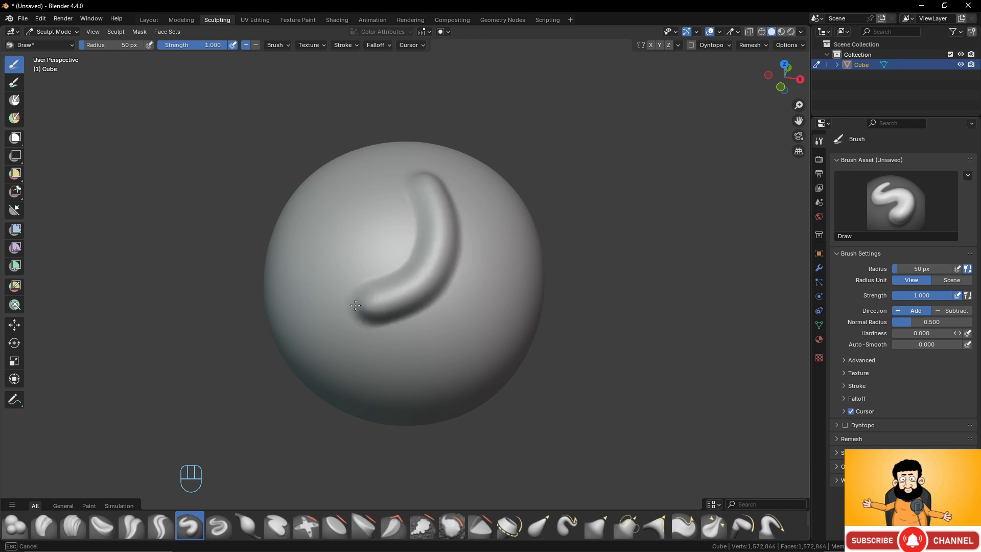
{"action": "mouse_move", "coordinate": [471, 280]}
{"action": "middle_mouse_down"}
{"action": "mouse_move", "coordinate": [470, 259]}
{"action": "mouse_move", "coordinate": [442, 261]}
{"action": "middle_mouse_up"}
{"action": "key", "text": "ctrl+z"}
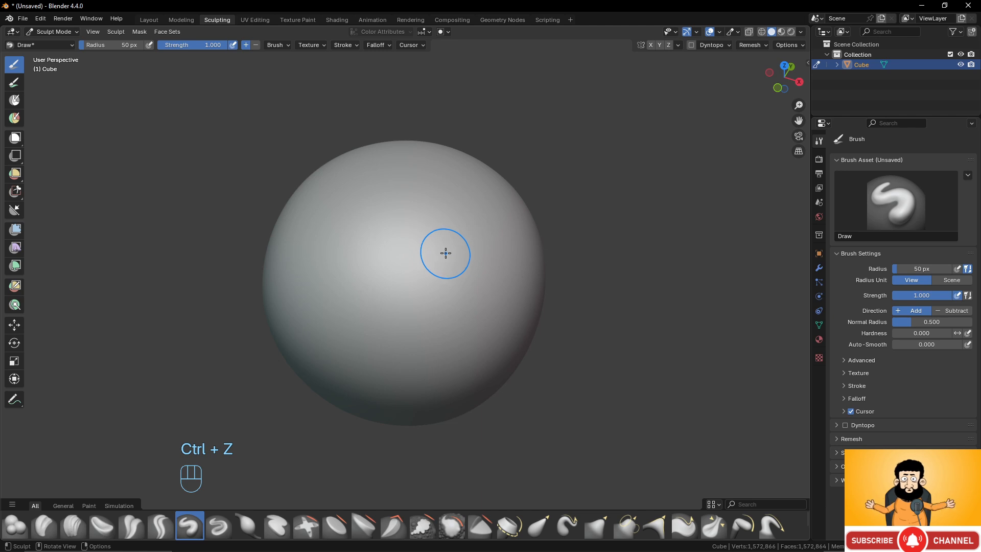
- Reduce the Draw brush strength to 0.164
{"action": "key", "text": "shift"}
{"action": "key", "text": "shift+f"}
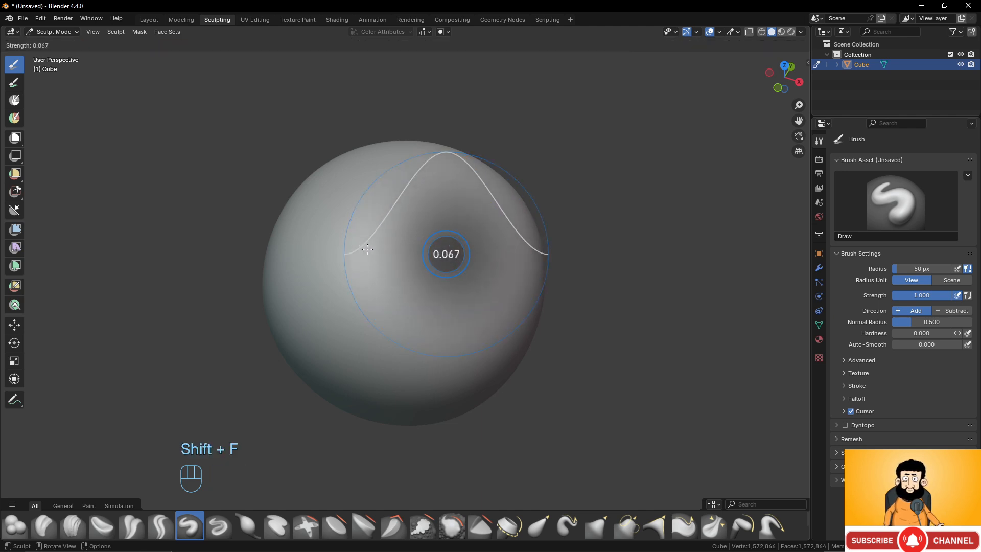
{"action": "left_click", "coordinate": [377, 249]}
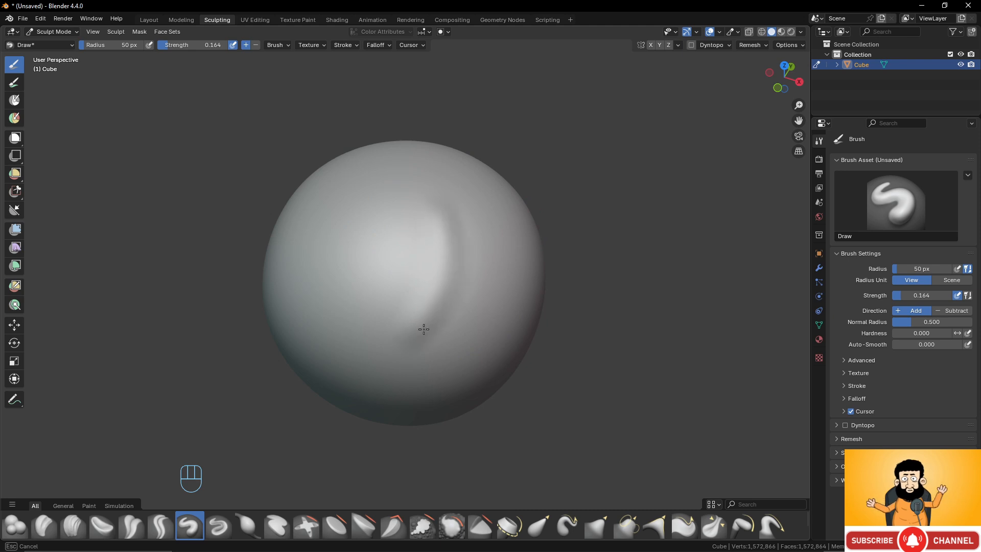
- Try a faint curved Draw stroke on the sphere at the reduced strength, and undo it
{"action": "scroll", "coordinate": [470, 256], "scroll_direction": "down", "scroll_amount": 2}
{"action": "middle_click_drag", "start_coordinate": [470, 257], "coordinate": [489, 266]}
{"action": "scroll", "coordinate": [489, 275], "scroll_direction": "up", "scroll_amount": 2}
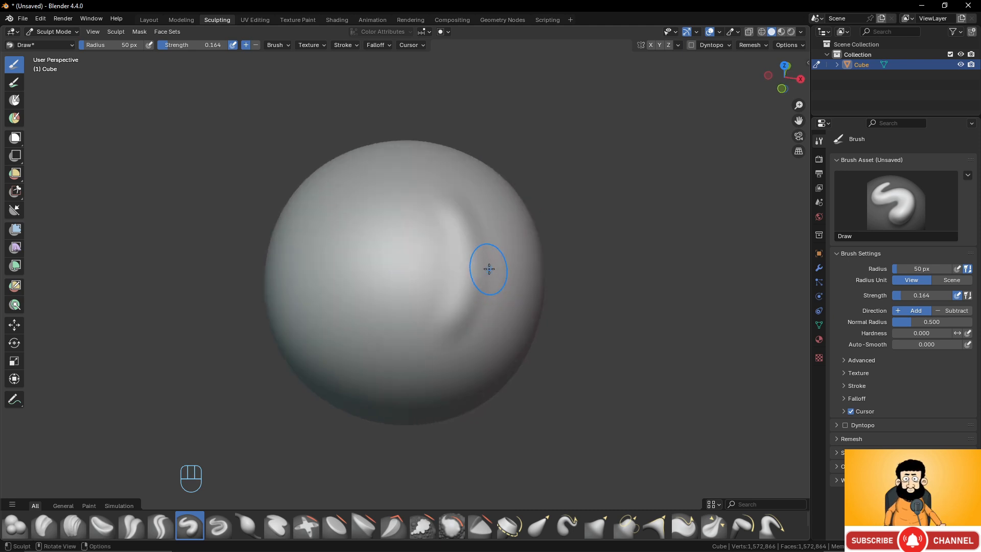
{"action": "key", "text": "ctrl+z"}
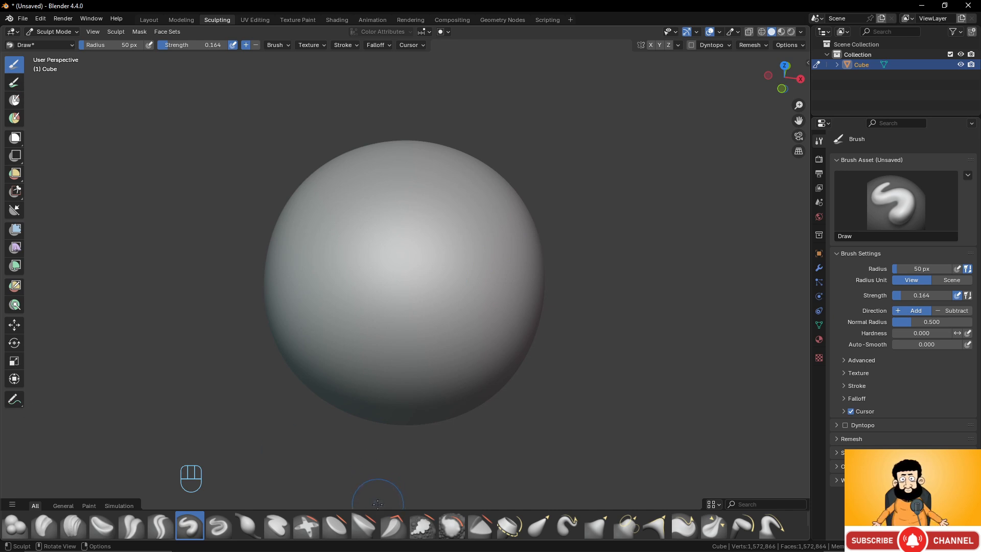
- Expand the brush shelf to show all brushes and set the Draw brush strength to 0.473
{"action": "left_click_drag", "start_coordinate": [377, 505], "coordinate": [376, 431]}
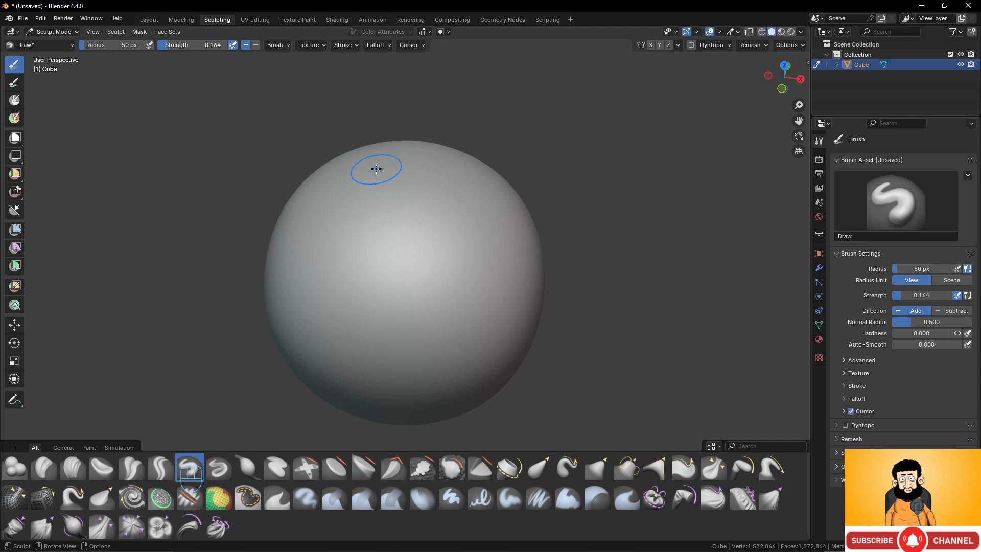
{"action": "right_click", "coordinate": [428, 231]}
{"action": "left_click_drag", "start_coordinate": [194, 46], "coordinate": [215, 46]}
- Try a raised Draw stroke curving diagonally across the front of the sphere, and undo it
{"action": "mouse_move", "coordinate": [460, 212]}
{"action": "left_mouse_down"}
{"action": "mouse_move", "coordinate": [447, 275]}
{"action": "mouse_move", "coordinate": [372, 325]}
{"action": "left_mouse_up"}
{"action": "key", "text": "super"}
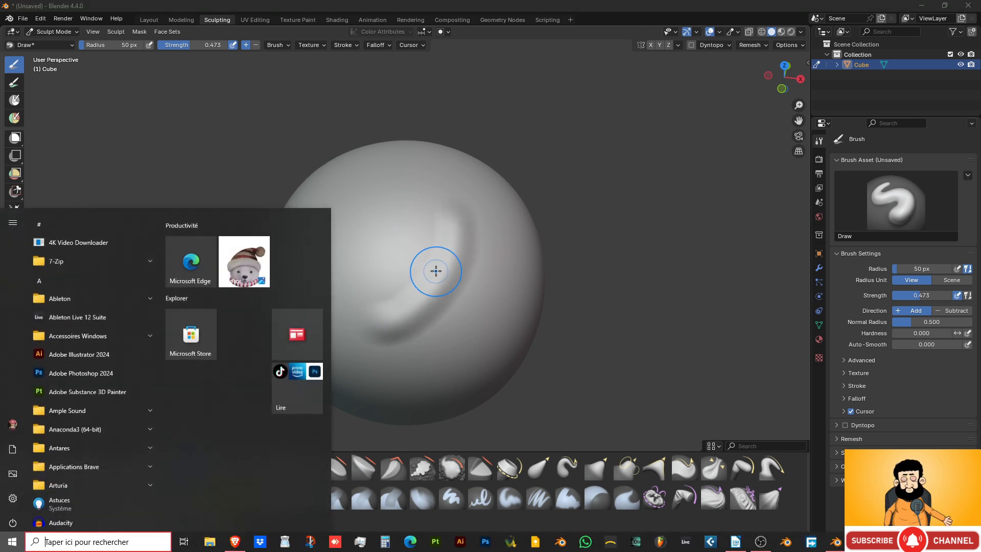
{"action": "left_click", "coordinate": [552, 7]}
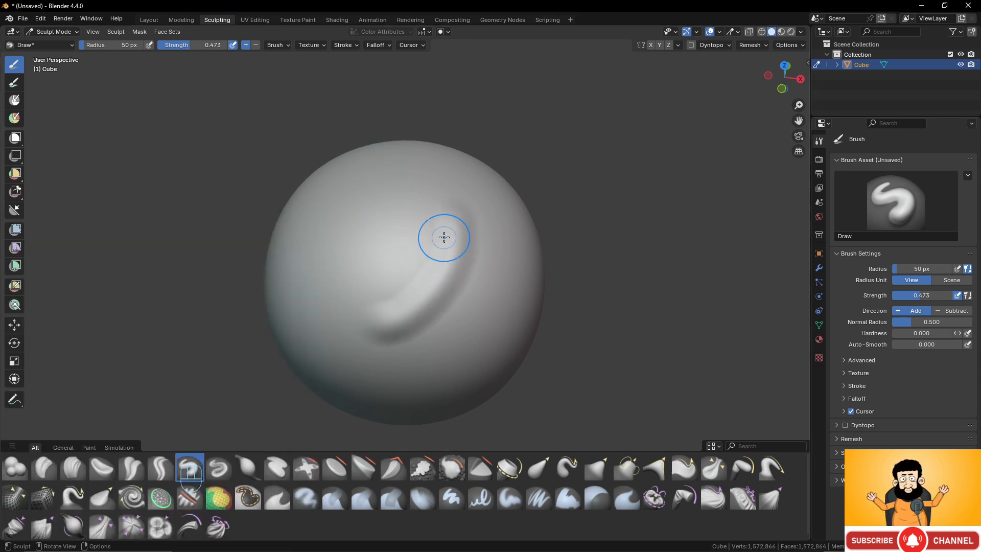
{"action": "key", "text": "ctrl+z"}
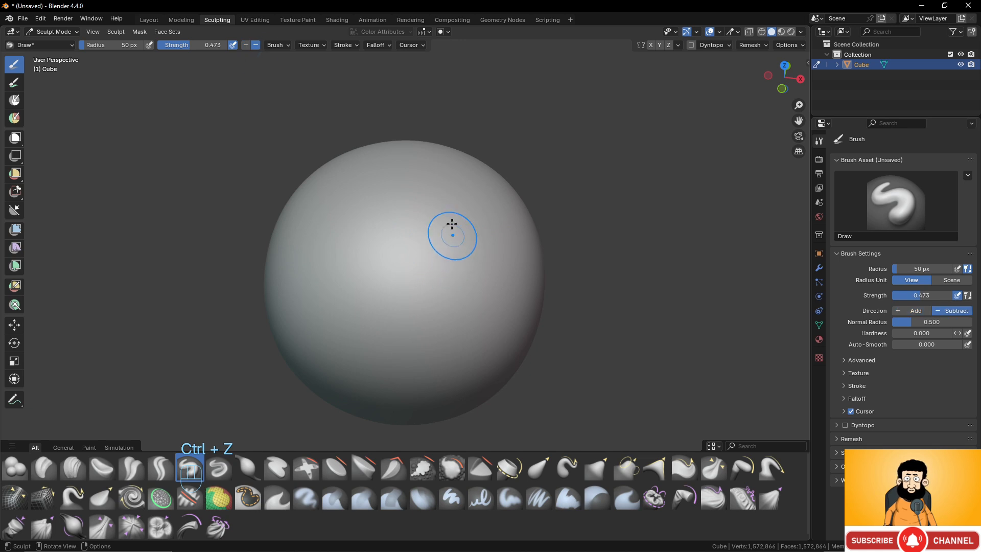
- Try carving a diagonal groove into the sphere with the Draw brush in Subtract direction, and undo it
{"action": "mouse_move", "coordinate": [452, 223]}
{"action": "left_mouse_down"}
{"action": "mouse_move", "coordinate": [436, 256]}
{"action": "mouse_move", "coordinate": [360, 324]}
{"action": "left_mouse_up"}
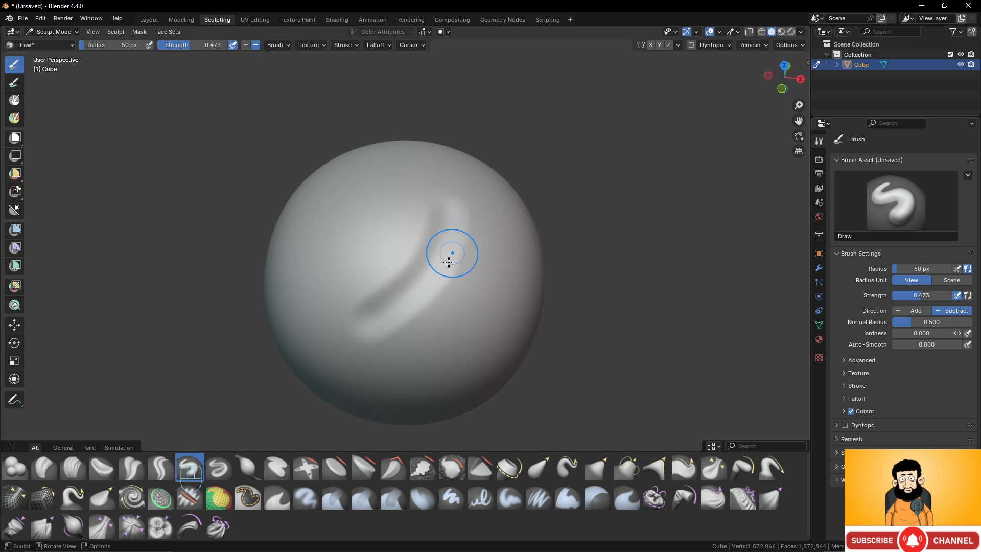
{"action": "key", "text": "ctrl"}
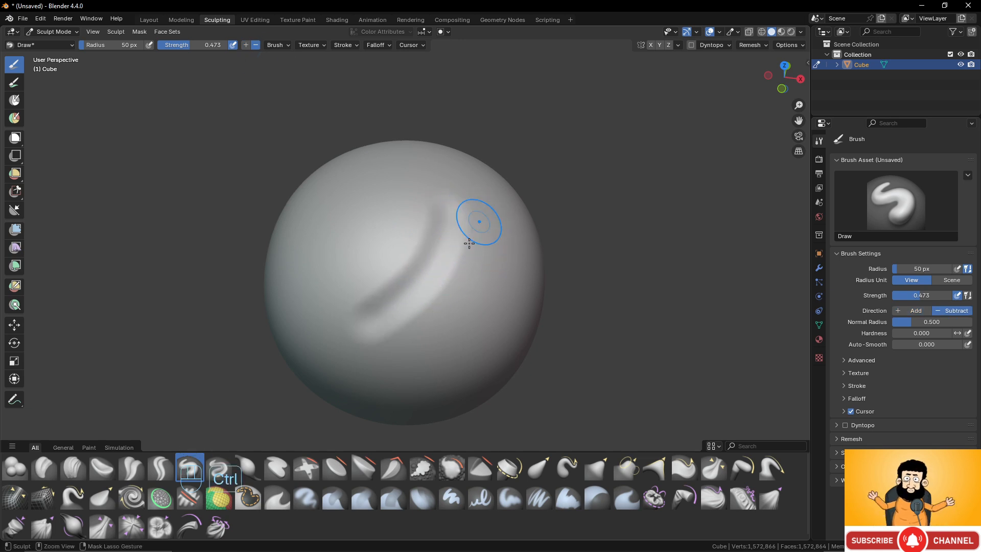
{"action": "key", "text": "ctrl+z"}
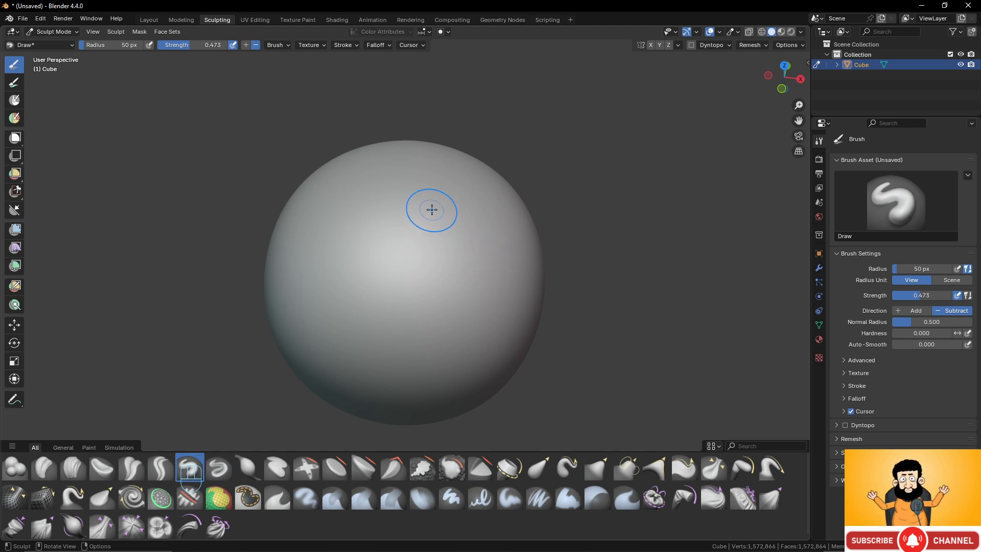
- Set the Draw brush direction back to Add, try several raised strokes side by side on the sphere, and undo them
{"action": "left_click", "coordinate": [247, 45]}
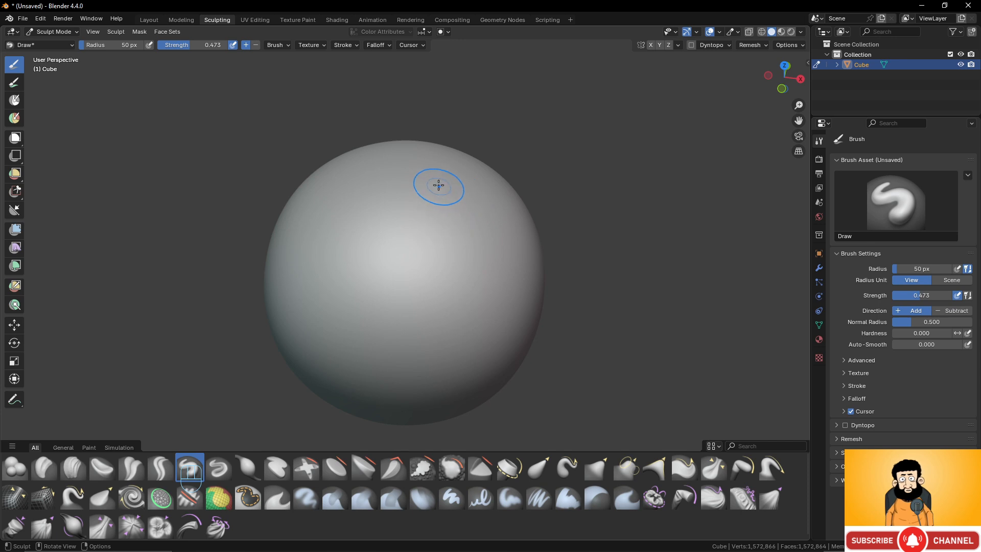
{"action": "left_click_drag", "start_coordinate": [440, 184], "coordinate": [482, 304]}
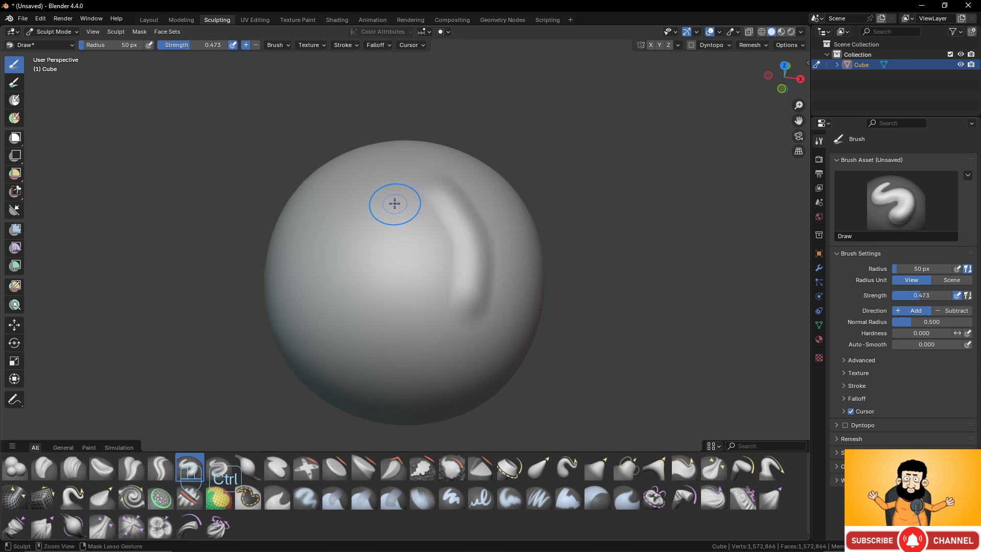
{"action": "left_click_drag", "start_coordinate": [394, 202], "coordinate": [416, 307], "text": "ctrl"}
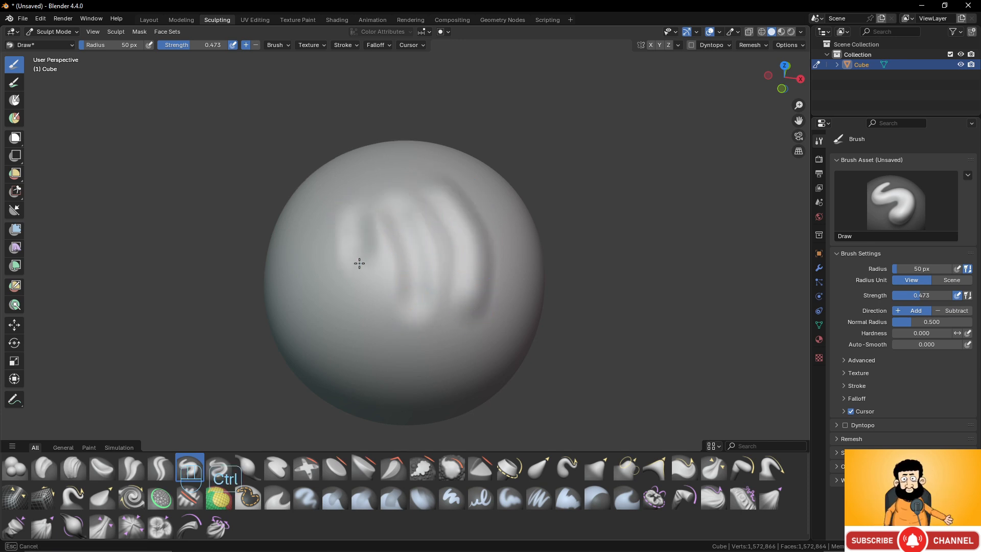
{"action": "mouse_move", "coordinate": [357, 306]}
{"action": "middle_mouse_down"}
{"action": "mouse_move", "coordinate": [466, 254]}
{"action": "mouse_move", "coordinate": [422, 232]}
{"action": "middle_mouse_up"}
{"action": "key", "text": "ctrl+z"}
{"action": "key", "text": "ctrl+z"}
{"action": "key", "text": "ctrl+z"}
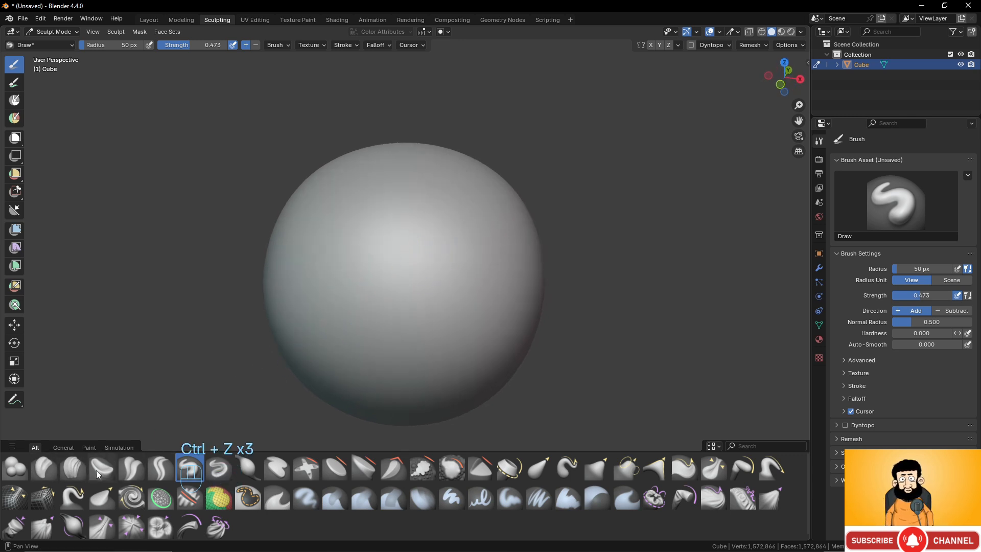
- Carve two parallel curved grooves across the front of the sphere with the Draw Sharp brush
{"action": "left_click", "coordinate": [223, 467]}
{"action": "scroll", "coordinate": [432, 258], "scroll_direction": "up", "scroll_amount": 2}
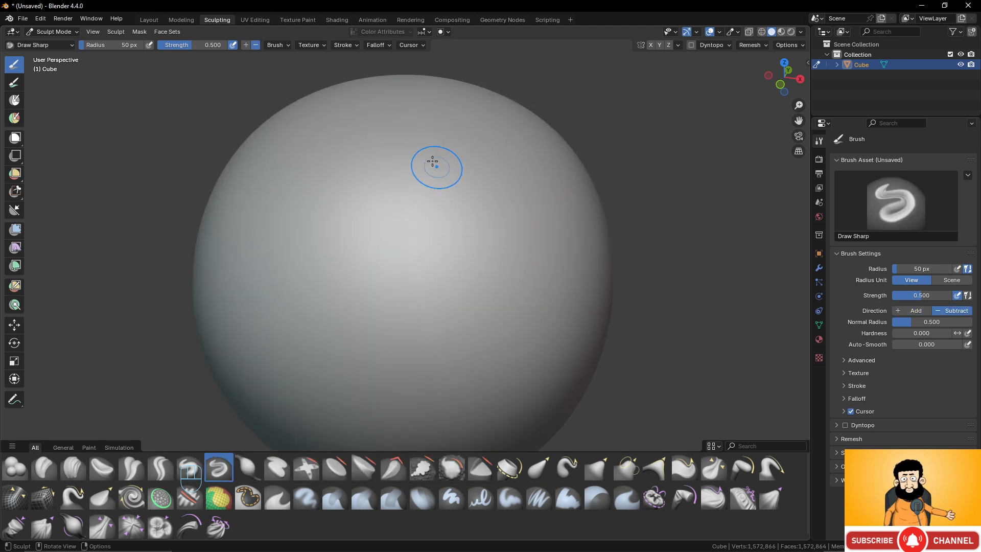
{"action": "mouse_move", "coordinate": [425, 152]}
{"action": "left_mouse_down"}
{"action": "mouse_move", "coordinate": [464, 212]}
{"action": "mouse_move", "coordinate": [435, 333]}
{"action": "mouse_move", "coordinate": [349, 353]}
{"action": "left_mouse_up"}
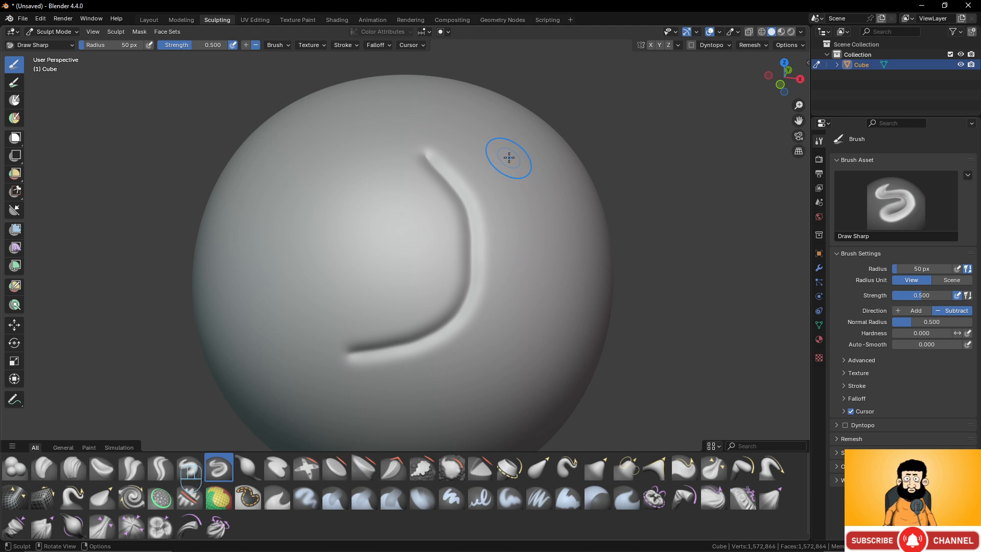
{"action": "mouse_move", "coordinate": [507, 152]}
{"action": "left_mouse_down", "text": "ctrl"}
{"action": "mouse_move", "coordinate": [522, 202]}
{"action": "mouse_move", "coordinate": [518, 292]}
{"action": "mouse_move", "coordinate": [485, 340]}
{"action": "mouse_move", "coordinate": [370, 391]}
{"action": "left_mouse_up", "text": "ctrl"}
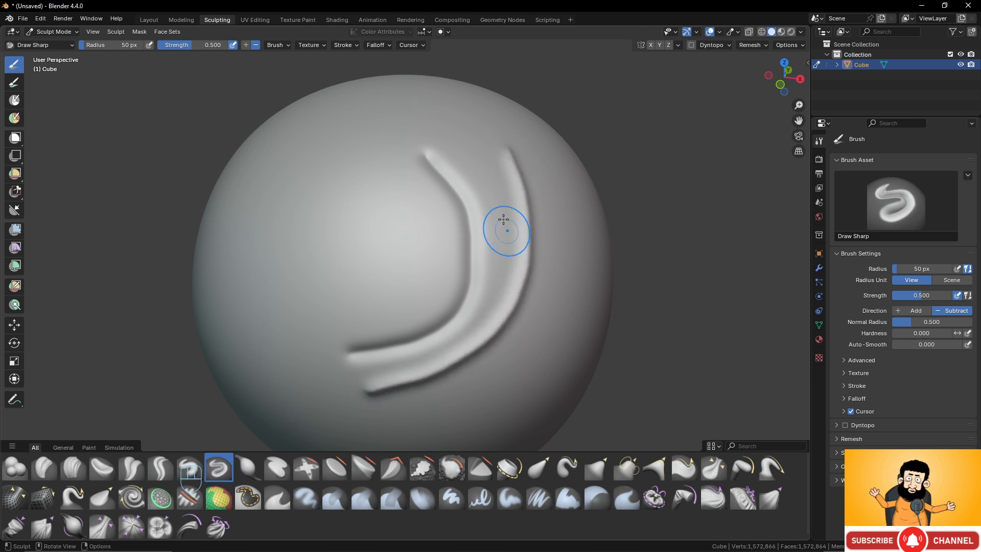
- Undo both Draw Sharp grooves on the sphere
{"action": "scroll", "coordinate": [504, 225], "scroll_direction": "down", "scroll_amount": 2}
{"action": "mouse_move", "coordinate": [504, 225]}
{"action": "middle_mouse_down"}
{"action": "mouse_move", "coordinate": [476, 203]}
{"action": "mouse_move", "coordinate": [429, 201]}
{"action": "middle_mouse_up"}
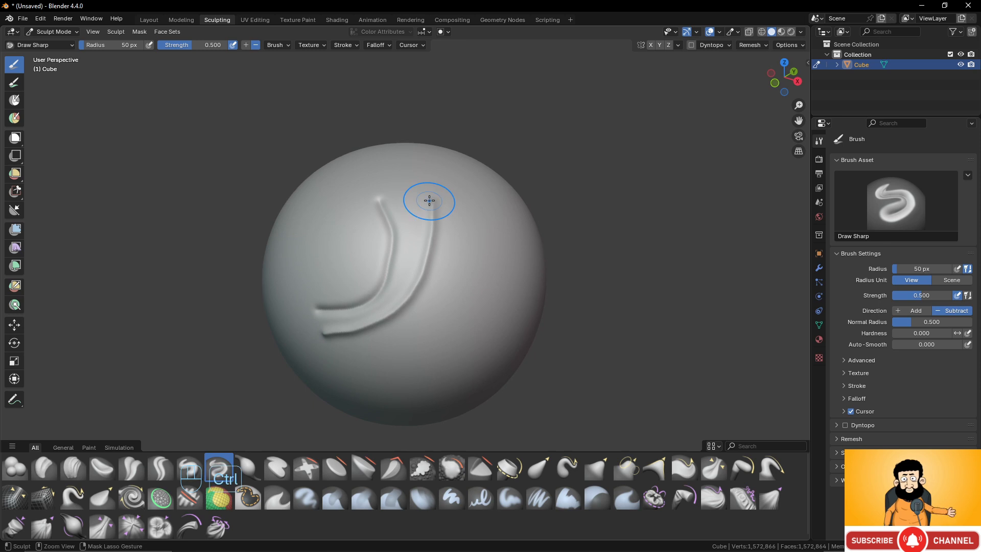
{"action": "key", "text": "ctrl+z"}
{"action": "key", "text": "ctrl+z"}
{"action": "middle_click_drag", "start_coordinate": [438, 248], "coordinate": [449, 276]}
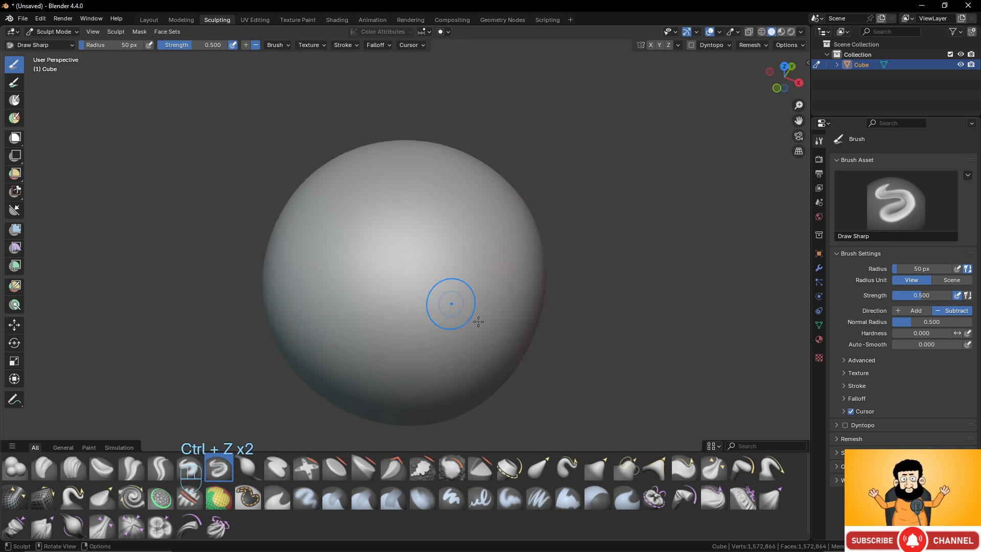
- Shrink the brush shelf to a single row
{"action": "left_click_drag", "start_coordinate": [538, 448], "coordinate": [525, 496]}
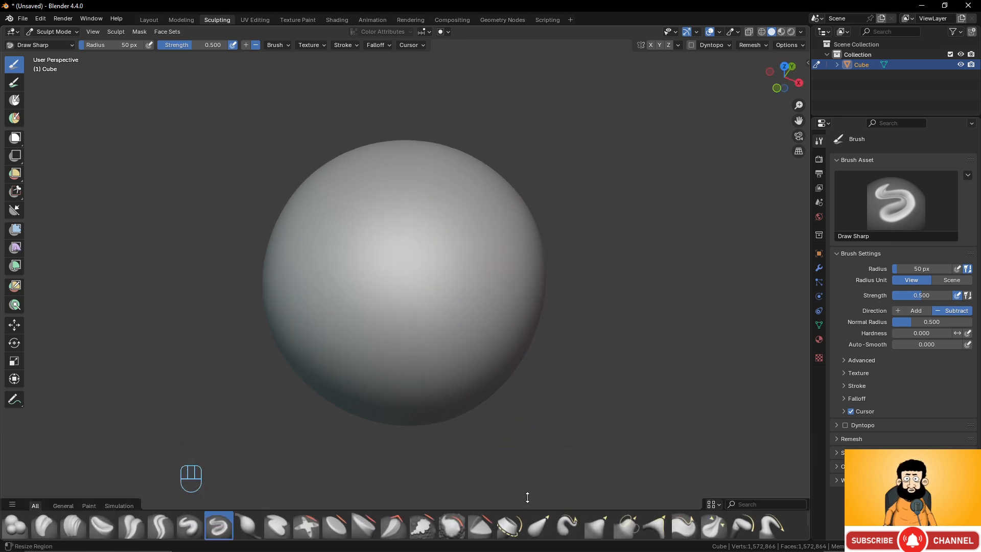
{"action": "scroll", "coordinate": [453, 258], "scroll_direction": "up", "scroll_amount": 2}
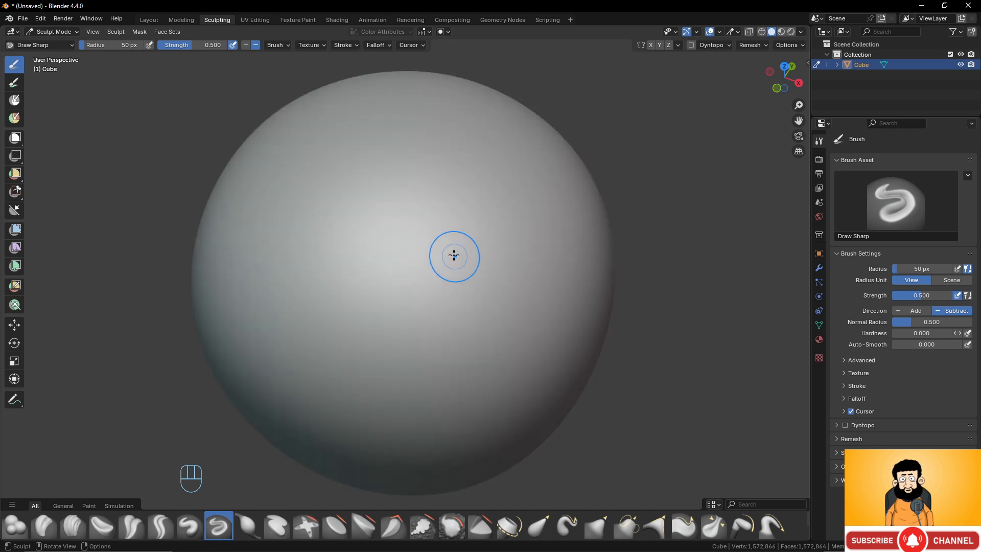
{"action": "scroll", "coordinate": [453, 256], "scroll_direction": "down", "scroll_amount": 1}
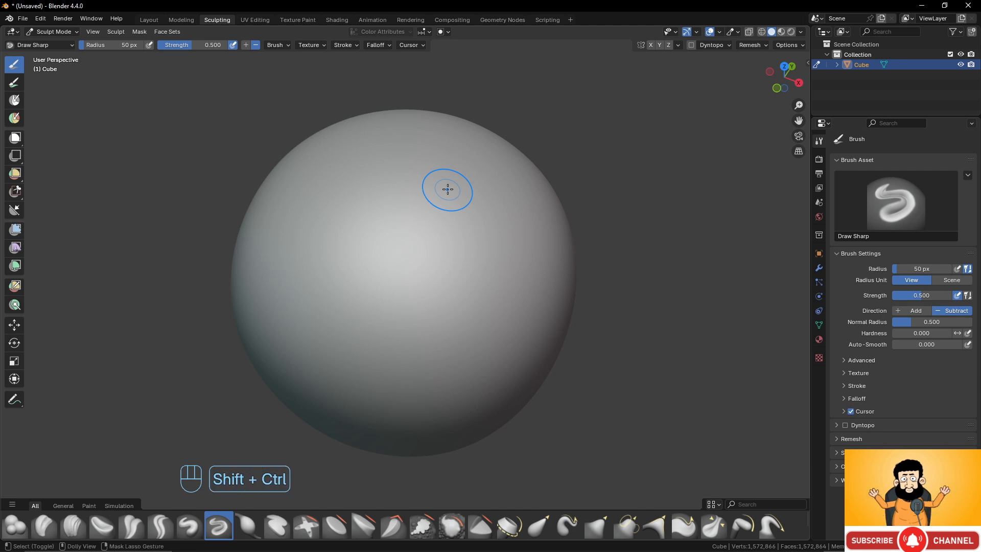
- Redo the two undone Draw Sharp grooves and bring them to the front of the view
{"action": "key", "text": "ctrl+shift+z"}
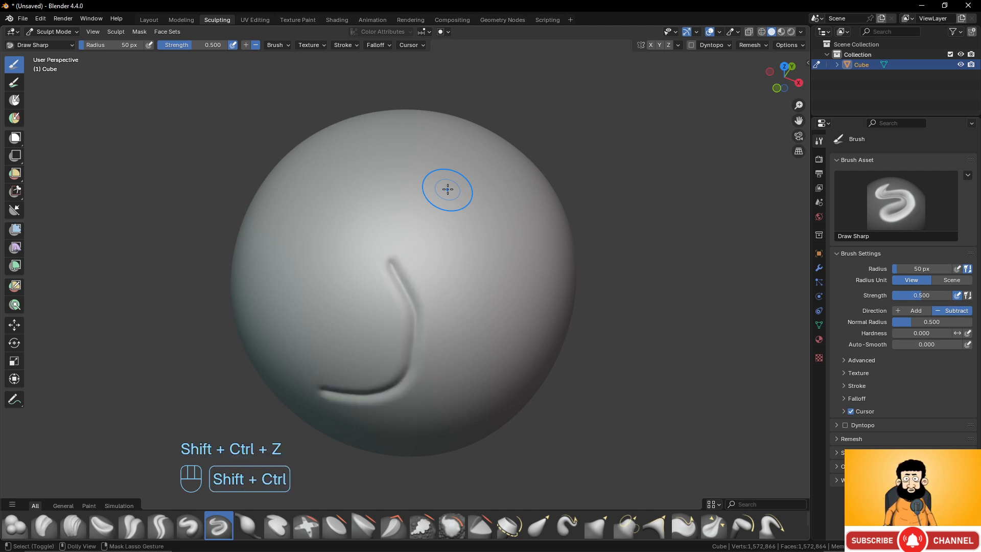
{"action": "key", "text": "ctrl+shift+z"}
{"action": "mouse_move", "coordinate": [455, 254]}
{"action": "middle_mouse_down"}
{"action": "mouse_move", "coordinate": [468, 219]}
{"action": "mouse_move", "coordinate": [444, 149]}
{"action": "middle_mouse_up"}
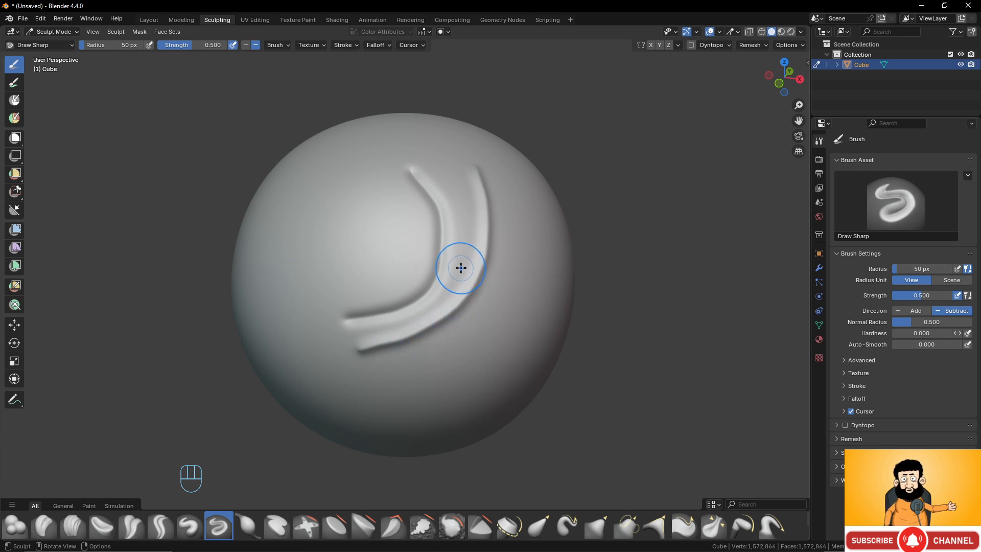
- Smooth both curved grooves along their length using the brush's temporary smoothing mode
{"action": "mouse_move", "coordinate": [480, 168]}
{"action": "left_mouse_down", "text": "shift"}
{"action": "mouse_move", "coordinate": [478, 265]}
{"action": "mouse_move", "coordinate": [463, 304]}
{"action": "mouse_move", "coordinate": [429, 333]}
{"action": "left_mouse_up", "text": "shift"}
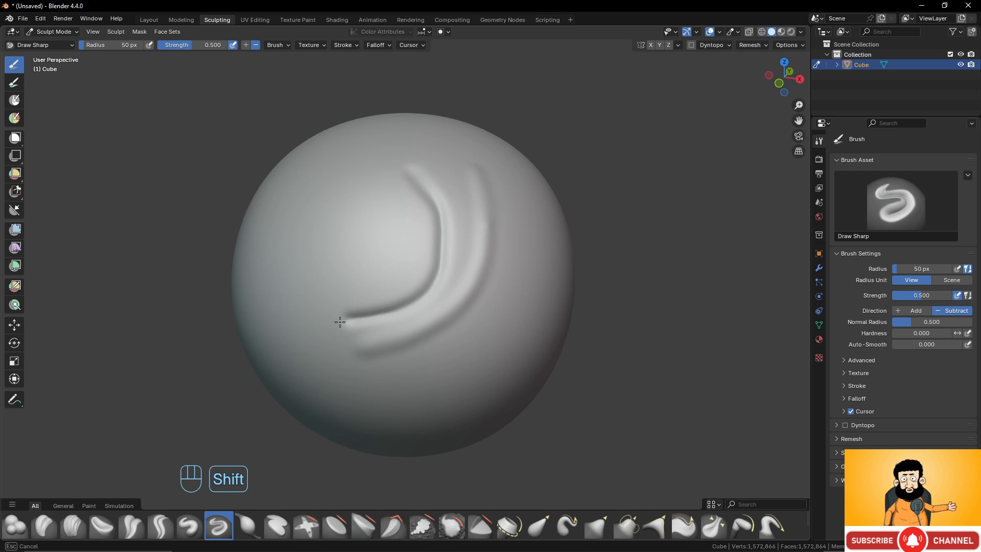
{"action": "mouse_move", "coordinate": [347, 319]}
{"action": "left_mouse_down", "text": "shift"}
{"action": "mouse_move", "coordinate": [379, 302]}
{"action": "mouse_move", "coordinate": [404, 306]}
{"action": "left_mouse_up", "text": "shift"}
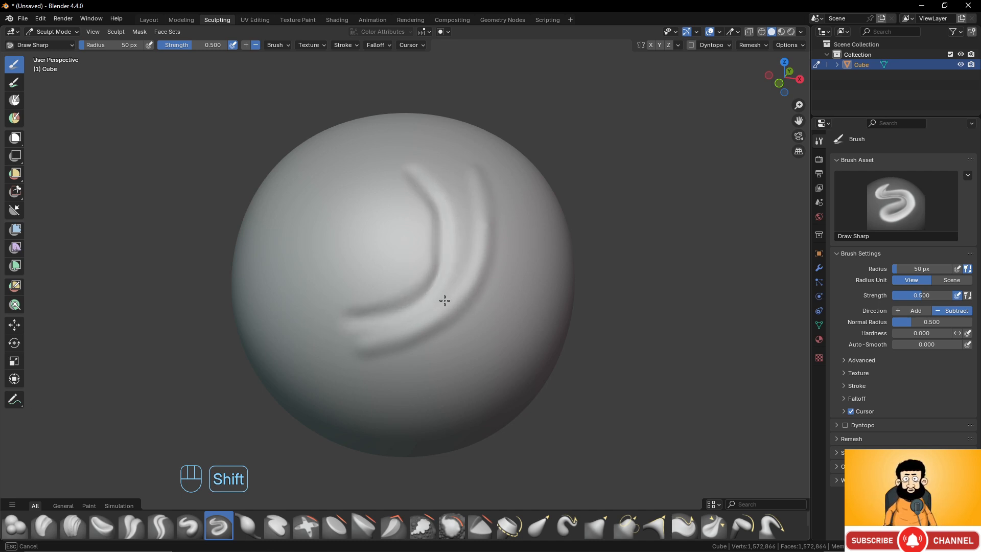
- Sculpt two long raised strokes beside the grooves with the Draw brush in Add direction
{"action": "left_click", "coordinate": [192, 531]}
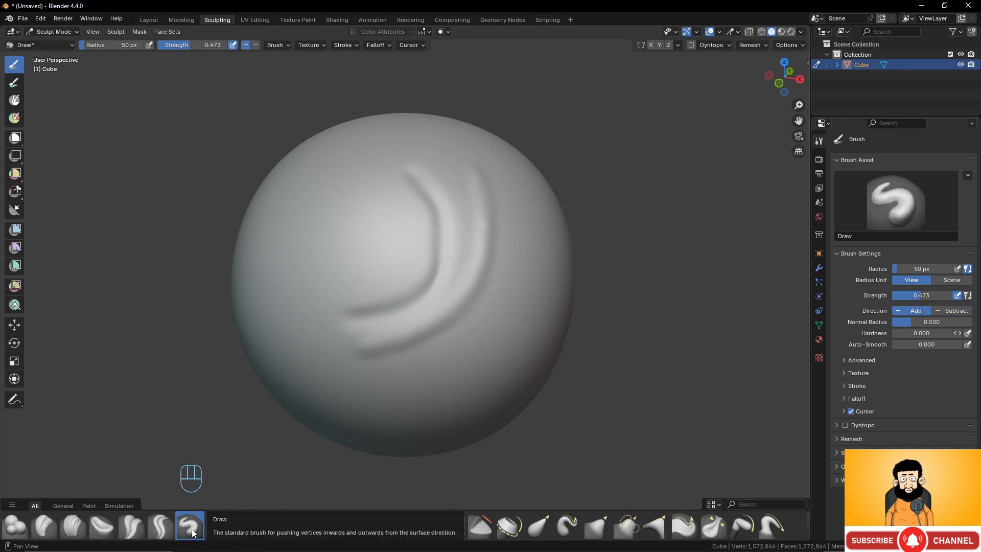
{"action": "middle_click_drag", "start_coordinate": [484, 285], "coordinate": [457, 285]}
{"action": "mouse_move", "coordinate": [481, 210]}
{"action": "left_mouse_down"}
{"action": "mouse_move", "coordinate": [437, 380]}
{"action": "mouse_move", "coordinate": [424, 392]}
{"action": "left_mouse_up"}
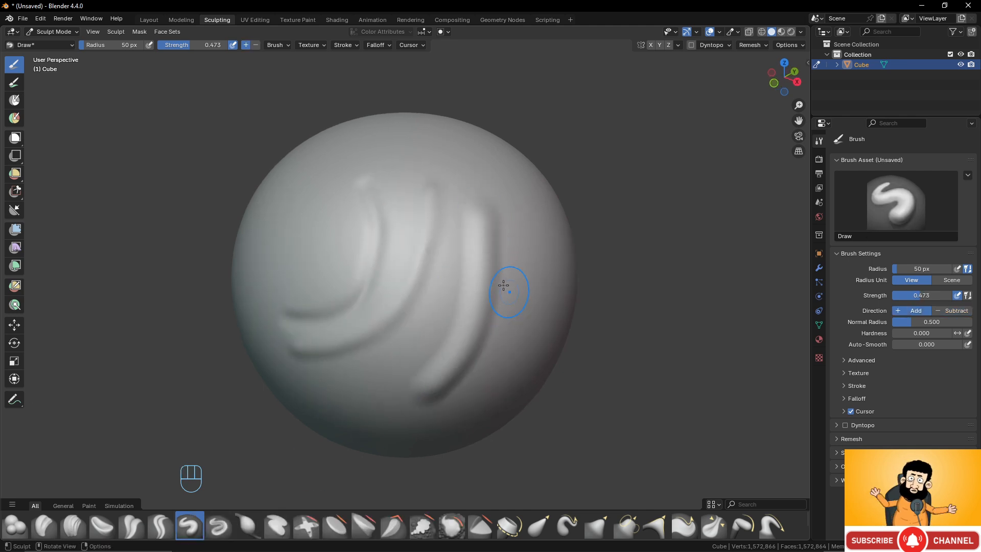
{"action": "middle_click_drag", "start_coordinate": [503, 285], "coordinate": [486, 278]}
{"action": "left_click_drag", "start_coordinate": [497, 186], "coordinate": [445, 388], "text": "ctrl"}
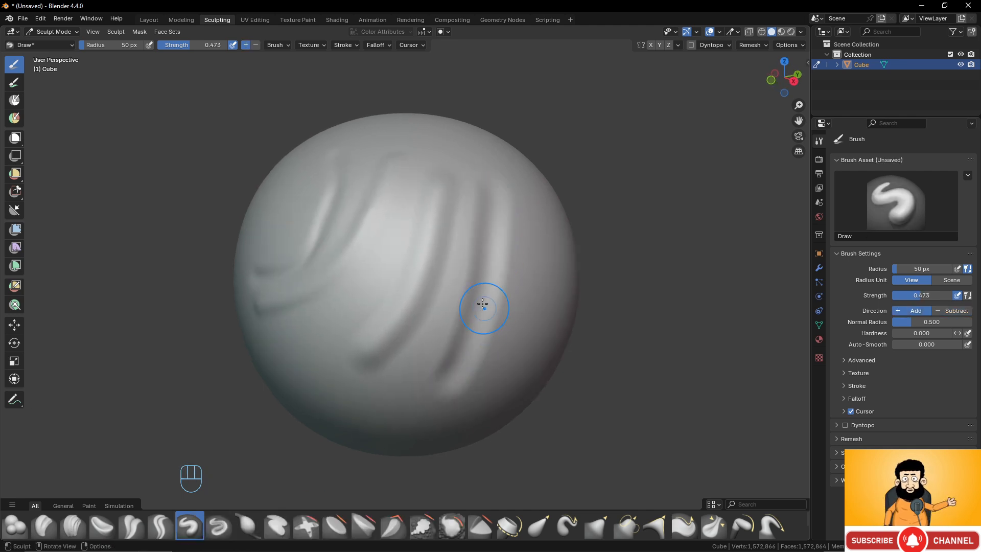
- Soften the raised Draw strokes and the area between them with the temporary smoothing mode
{"action": "middle_click_drag", "start_coordinate": [483, 304], "coordinate": [463, 297]}
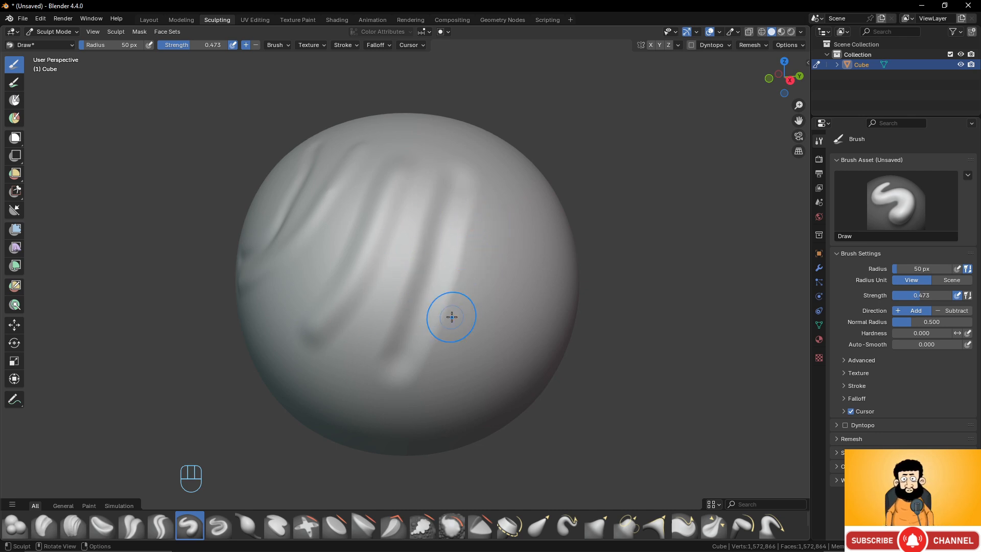
{"action": "left_click_drag", "start_coordinate": [466, 212], "coordinate": [441, 346], "text": "shift"}
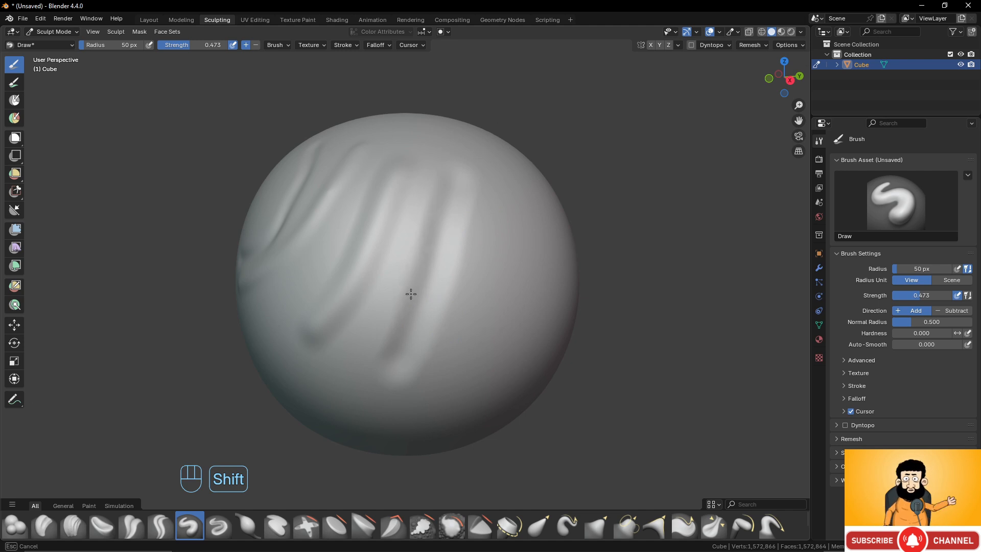
{"action": "left_click_drag", "start_coordinate": [418, 313], "coordinate": [416, 333], "text": "shift"}
{"action": "mouse_move", "coordinate": [399, 311]}
{"action": "middle_mouse_down"}
{"action": "mouse_move", "coordinate": [408, 314]}
{"action": "mouse_move", "coordinate": [386, 313]}
{"action": "middle_mouse_up"}
{"action": "key", "text": "alt"}
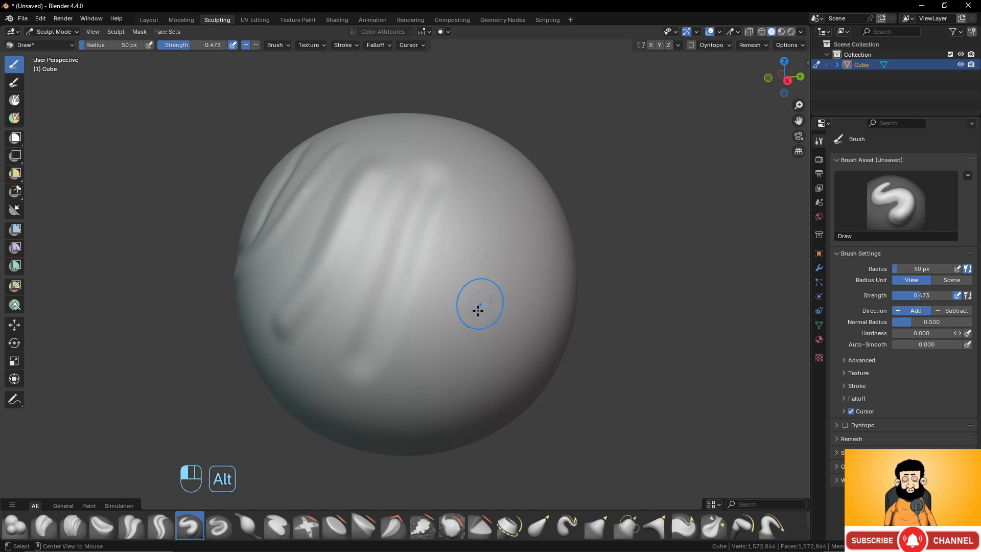
{"action": "middle_click_drag", "start_coordinate": [423, 294], "coordinate": [458, 296]}
- Look through the Draw brush's general and texture settings, and enable Stabilize Stroke
{"action": "left_click", "coordinate": [279, 45]}
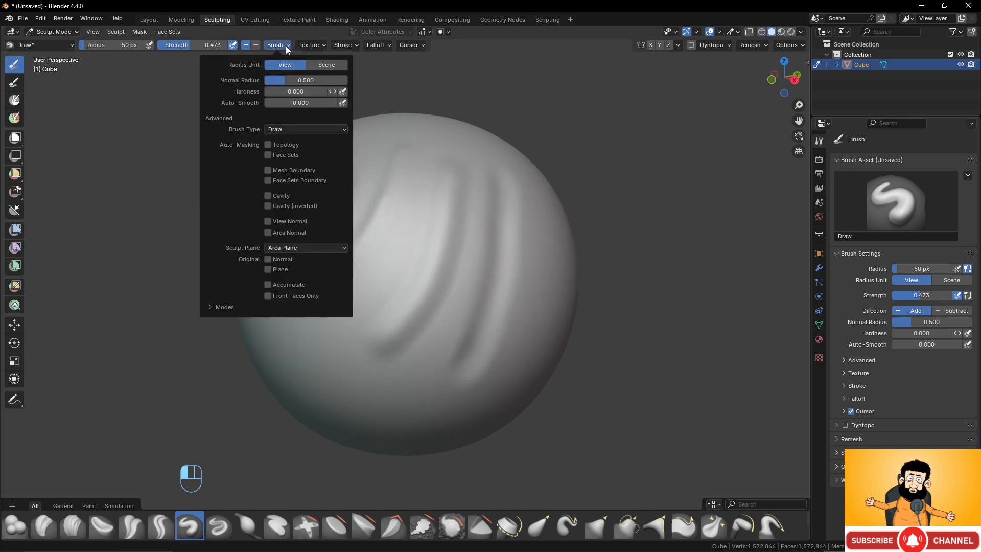
{"action": "left_click", "coordinate": [326, 42]}
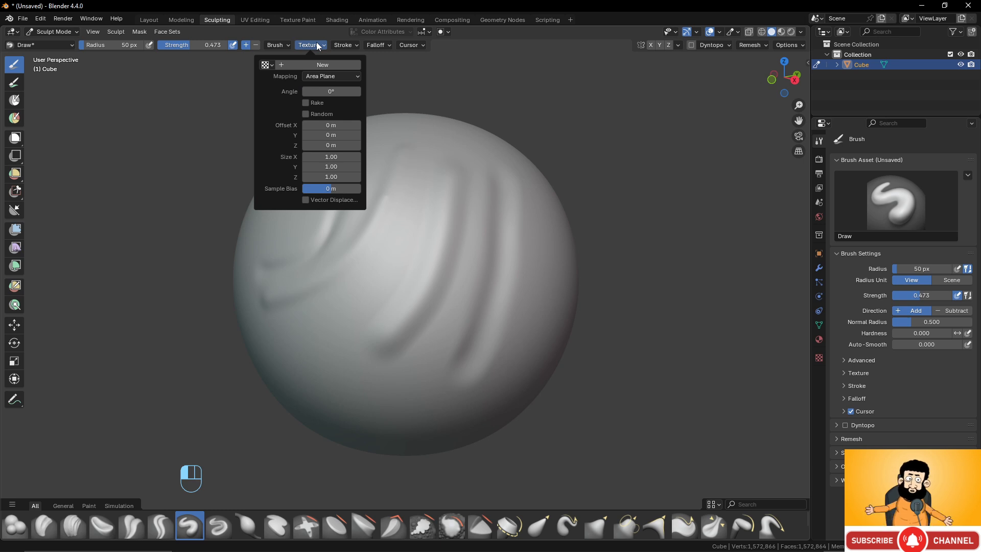
{"action": "mouse_move", "coordinate": [349, 44]}
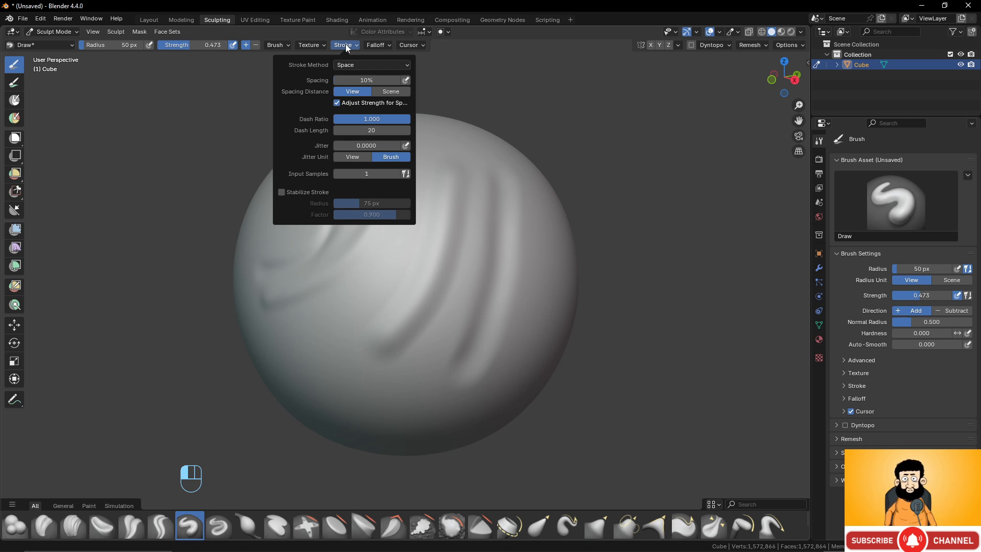
{"action": "left_click", "coordinate": [282, 192]}
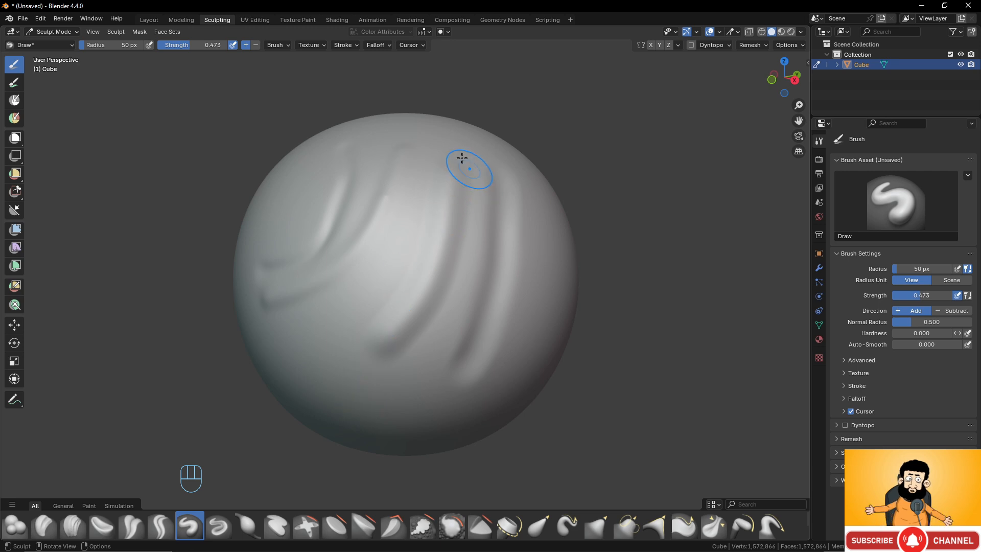
- Reduce the Draw brush radius to 18 px and sculpt thin stabilized test strokes on a bare area of the sphere
{"action": "mouse_move", "coordinate": [510, 221]}
{"action": "middle_mouse_down"}
{"action": "mouse_move", "coordinate": [491, 278]}
{"action": "mouse_move", "coordinate": [493, 263]}
{"action": "middle_mouse_up"}
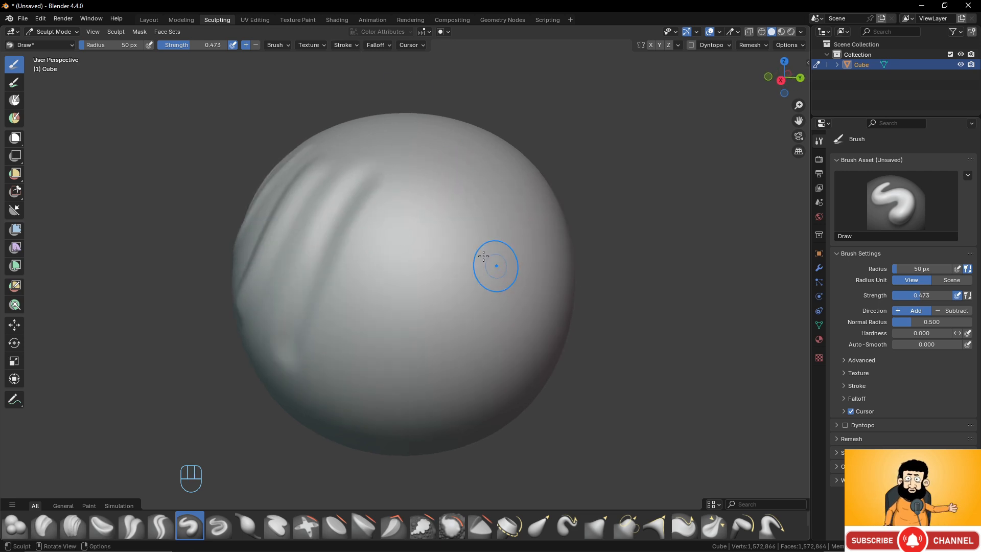
{"action": "key", "text": "f"}
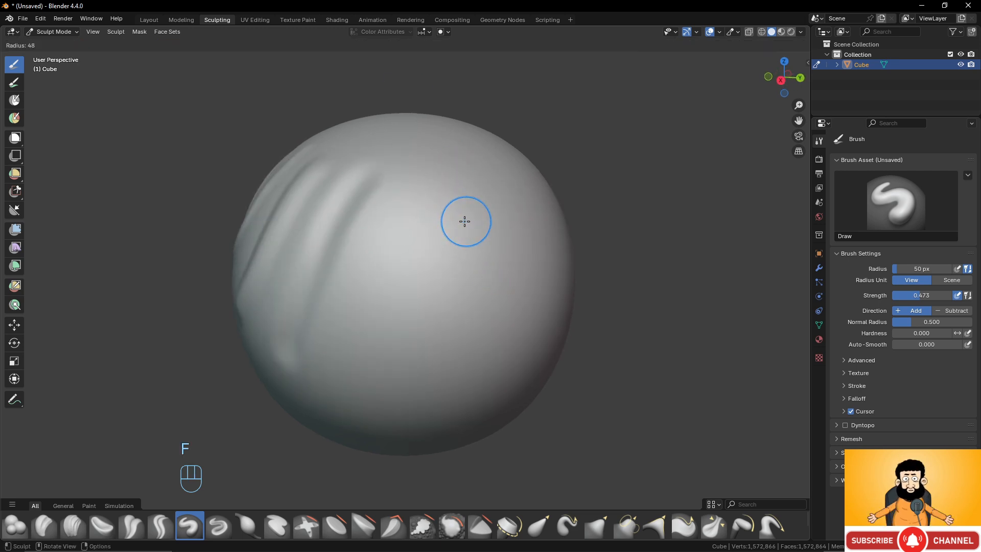
{"action": "left_click", "coordinate": [453, 207]}
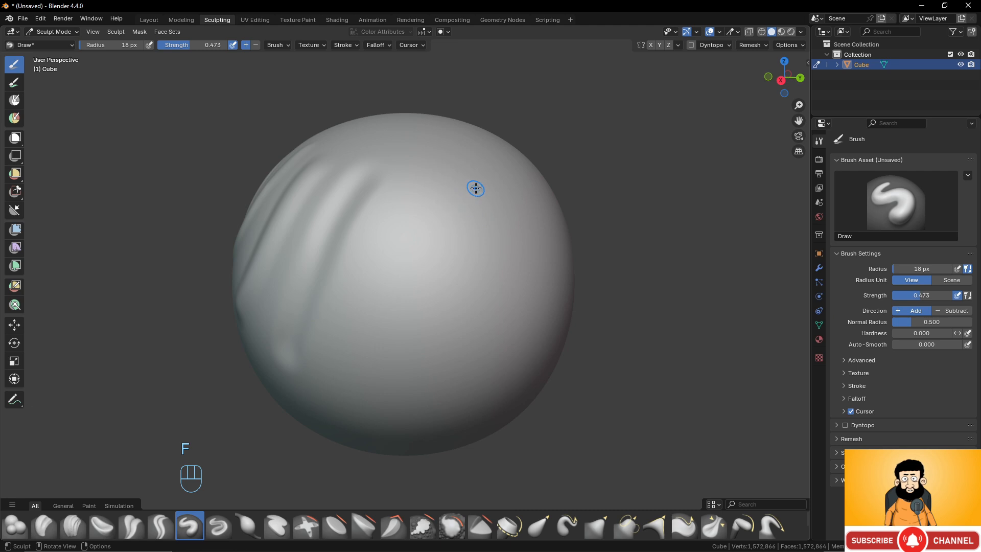
{"action": "mouse_move", "coordinate": [476, 190]}
{"action": "left_mouse_down"}
{"action": "mouse_move", "coordinate": [421, 215]}
{"action": "mouse_move", "coordinate": [414, 249]}
{"action": "mouse_move", "coordinate": [447, 274]}
{"action": "mouse_move", "coordinate": [493, 258]}
{"action": "mouse_move", "coordinate": [538, 266]}
{"action": "left_mouse_up"}
{"action": "mouse_move", "coordinate": [519, 316]}
{"action": "left_mouse_down"}
{"action": "mouse_move", "coordinate": [444, 311]}
{"action": "mouse_move", "coordinate": [366, 335]}
{"action": "mouse_move", "coordinate": [404, 393]}
{"action": "mouse_move", "coordinate": [516, 359]}
{"action": "mouse_move", "coordinate": [554, 306]}
{"action": "mouse_move", "coordinate": [552, 227]}
{"action": "mouse_move", "coordinate": [501, 176]}
{"action": "mouse_move", "coordinate": [468, 172]}
{"action": "mouse_move", "coordinate": [436, 212]}
{"action": "left_mouse_up"}
{"action": "mouse_move", "coordinate": [517, 278]}
{"action": "middle_mouse_down"}
{"action": "mouse_move", "coordinate": [456, 247]}
{"action": "mouse_move", "coordinate": [494, 264]}
{"action": "middle_mouse_up"}
- Undo the thin stabilized test strokes
{"action": "key", "text": "ctrl+z"}
{"action": "key", "text": "ctrl+z"}
{"action": "key", "text": "ctrl+z"}
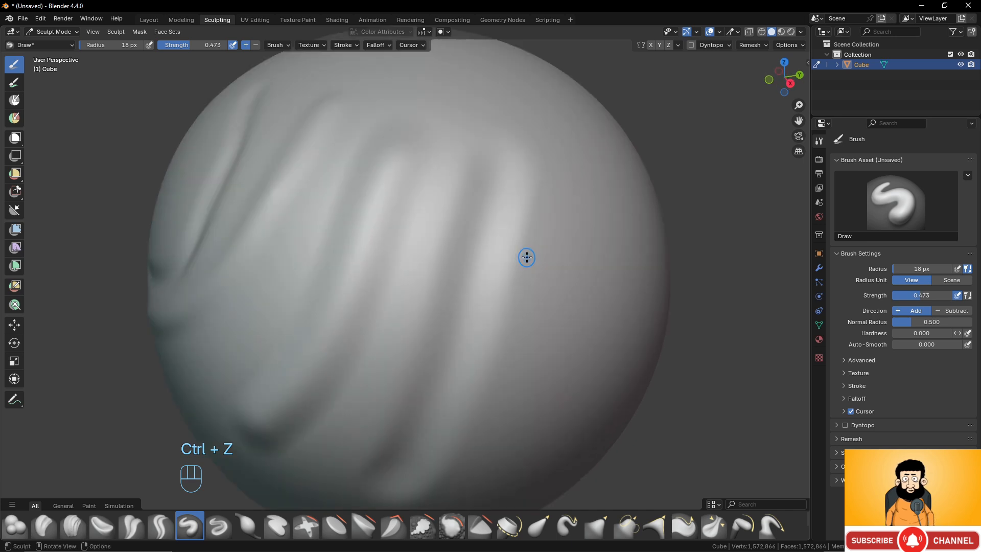
{"action": "key", "text": "ctrl+z"}
{"action": "key", "text": "ctrl+z"}
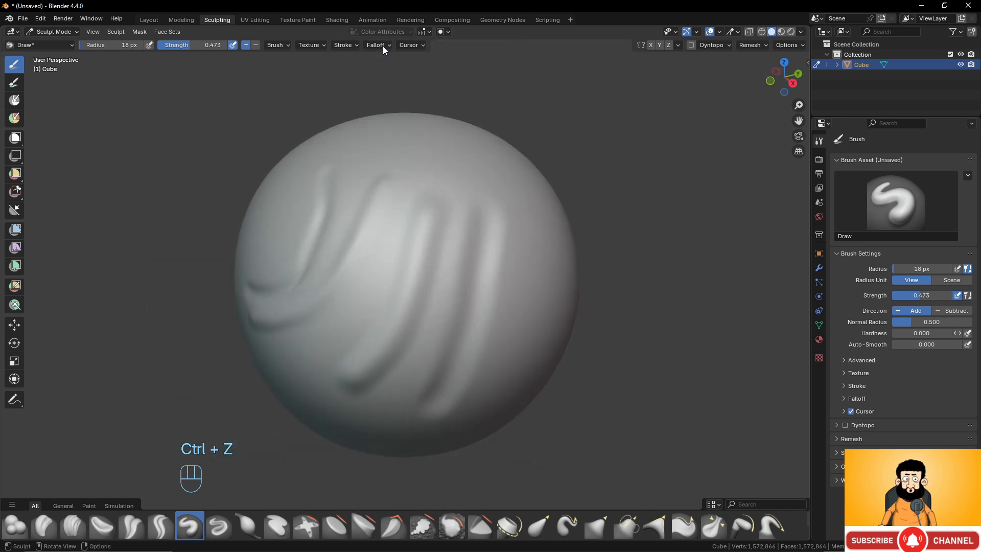
- Look over the Draw brush's falloff presets and set its strength to 0.7
{"action": "left_click", "coordinate": [378, 45]}
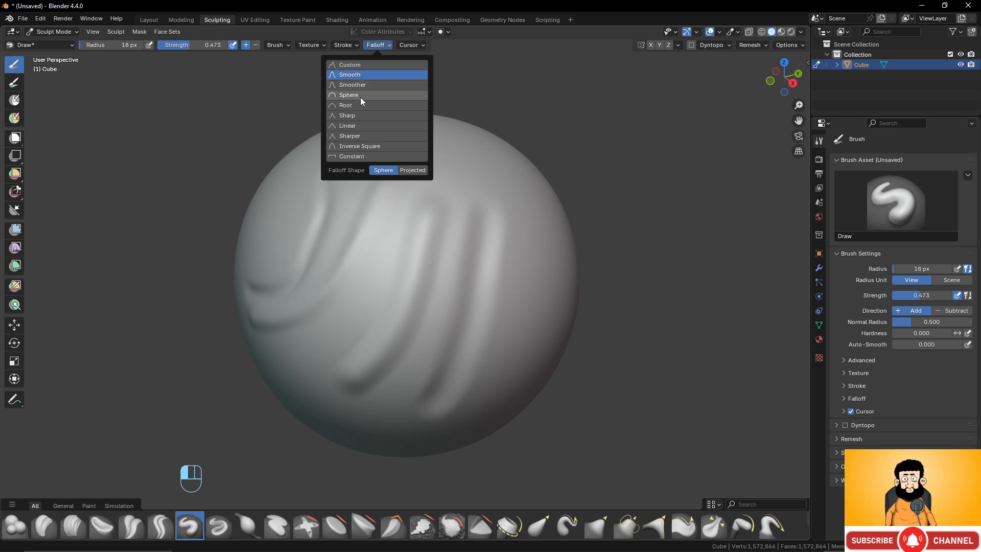
{"action": "left_click", "coordinate": [189, 44]}
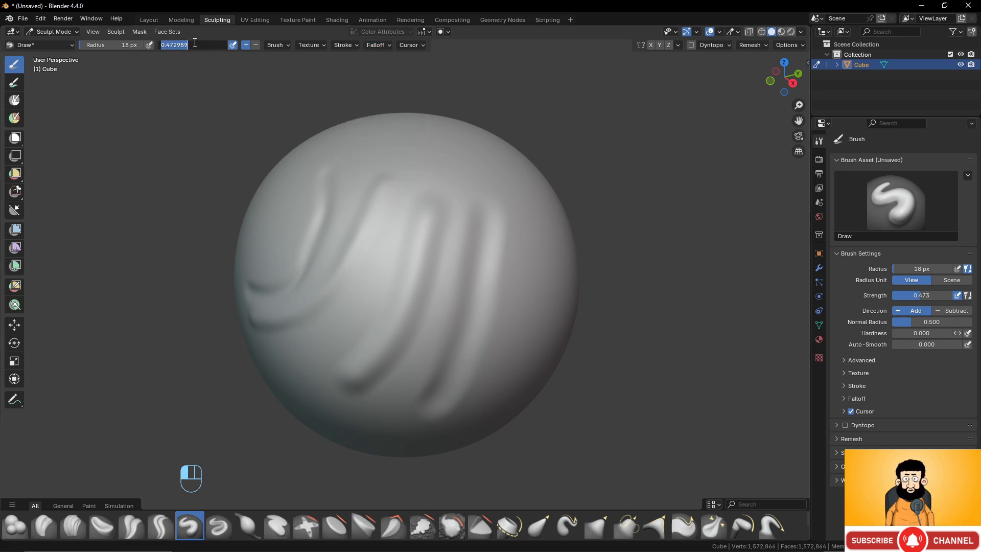
{"action": "type", "text": "0.7"}
{"action": "key", "text": "Return"}
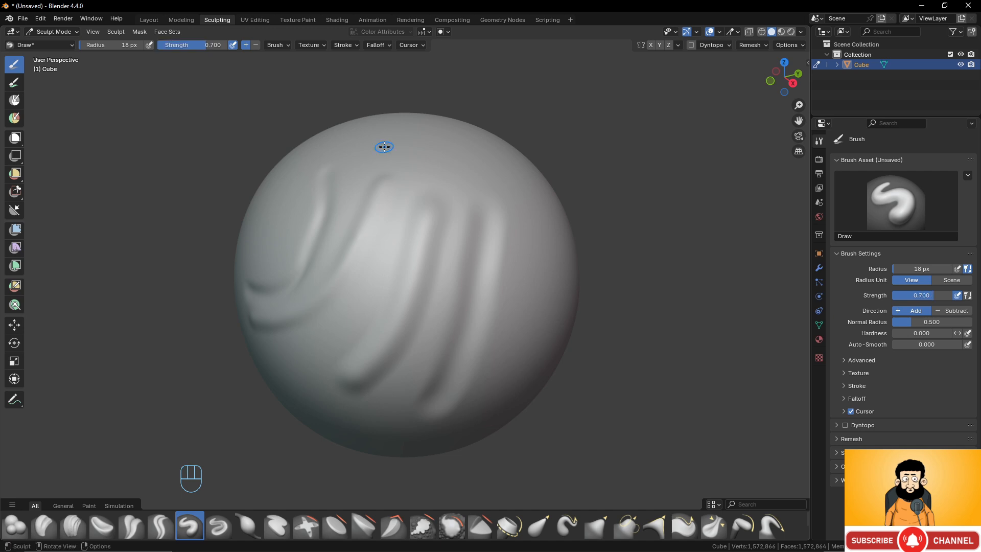
- Set the brush radius to 34 px and sculpt one long raised stroke on the bare surface beside the grooves
{"action": "middle_click_drag", "start_coordinate": [385, 149], "coordinate": [449, 208]}
{"action": "scroll", "coordinate": [465, 210], "scroll_direction": "down", "scroll_amount": 2}
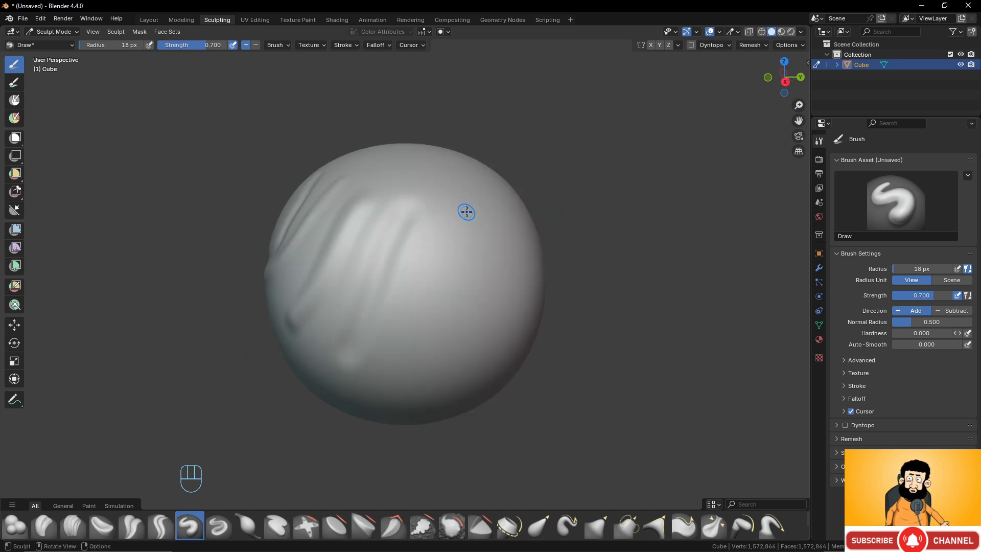
{"action": "key", "text": "f"}
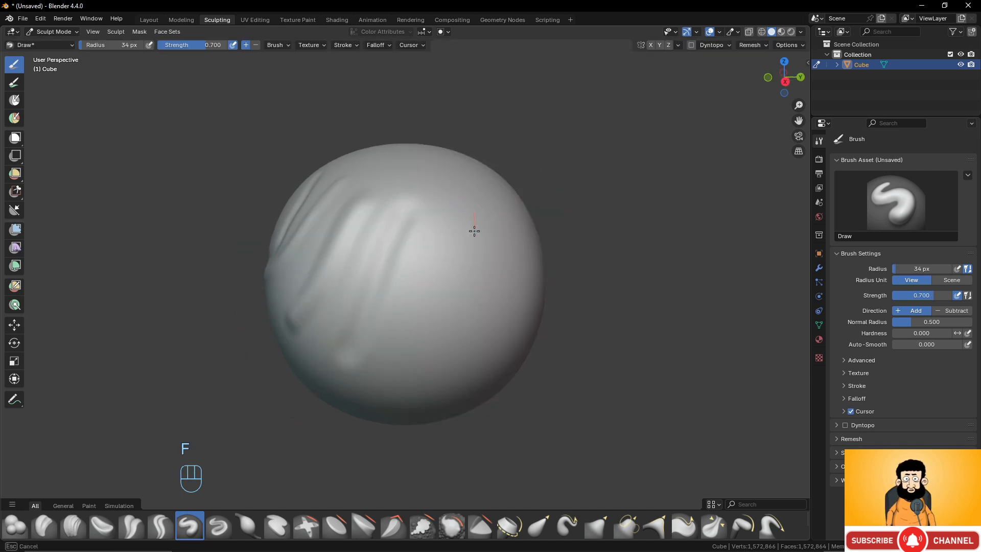
{"action": "left_click", "coordinate": [474, 231]}
{"action": "mouse_move", "coordinate": [474, 231]}
{"action": "left_mouse_down"}
{"action": "mouse_move", "coordinate": [440, 353]}
{"action": "mouse_move", "coordinate": [424, 365]}
{"action": "left_mouse_up"}
{"action": "middle_click_drag", "start_coordinate": [429, 291], "coordinate": [401, 253]}
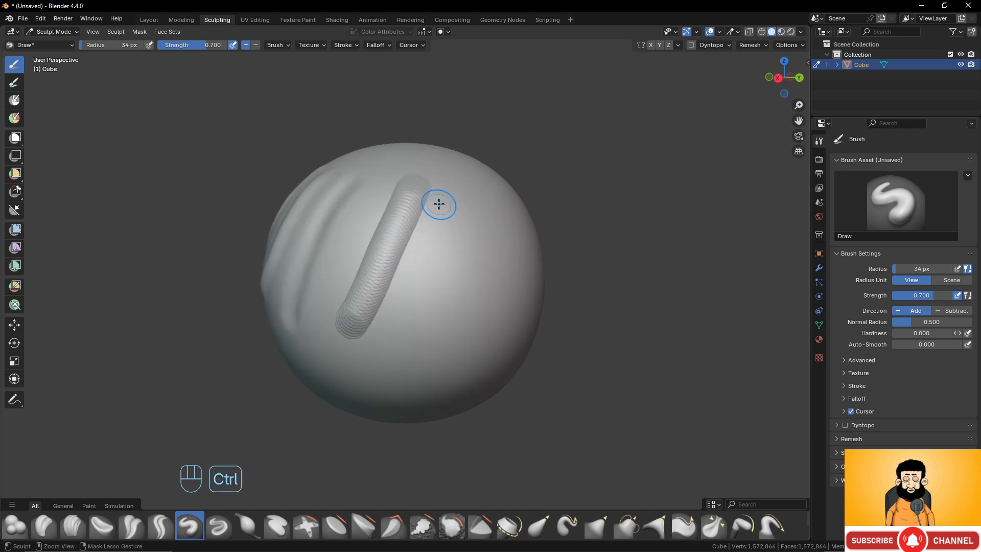
{"action": "scroll", "coordinate": [453, 228], "scroll_direction": "up", "scroll_amount": 1}
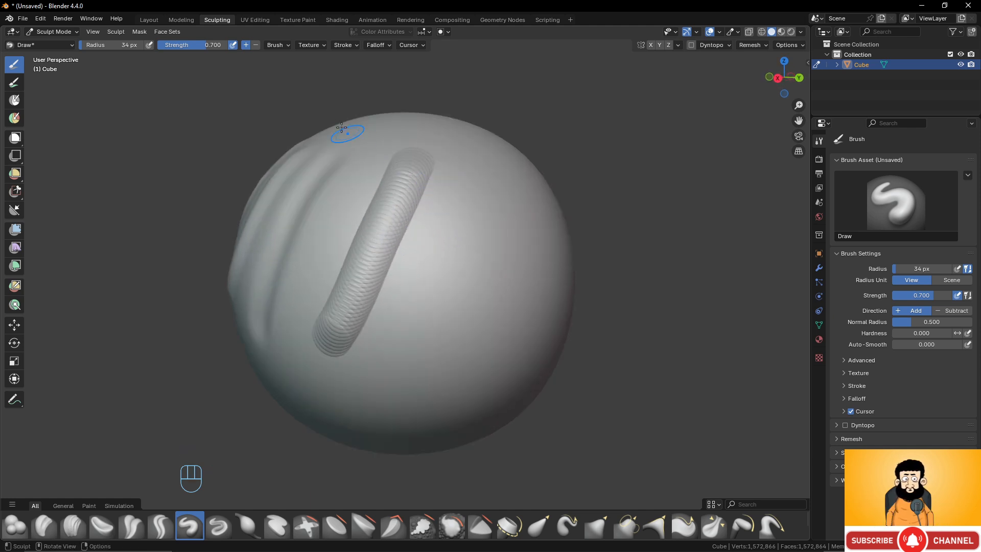
- Increase the stroke spacing to 191% and try a stabilized stroke beside the ridged one
{"action": "left_click", "coordinate": [345, 49]}
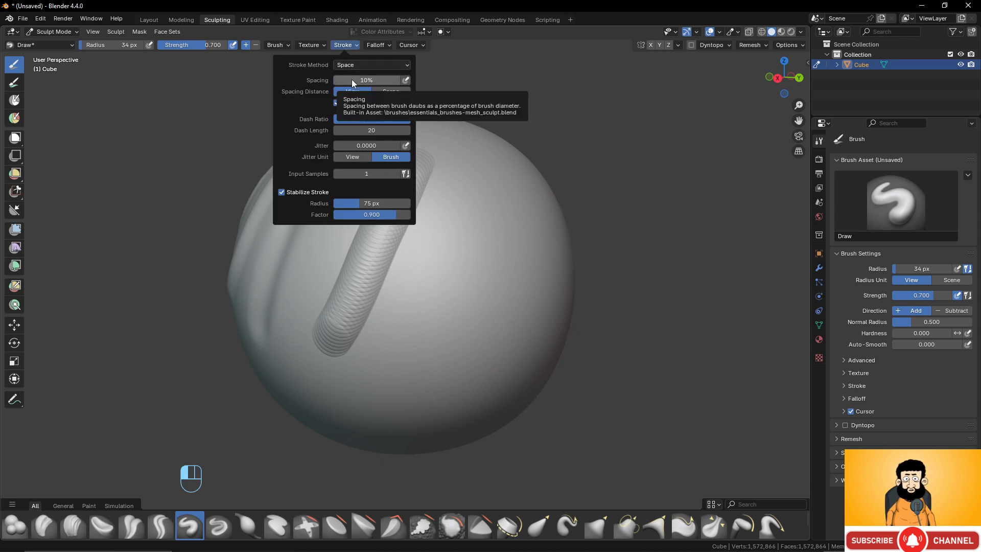
{"action": "left_click_drag", "start_coordinate": [352, 79], "coordinate": [373, 79]}
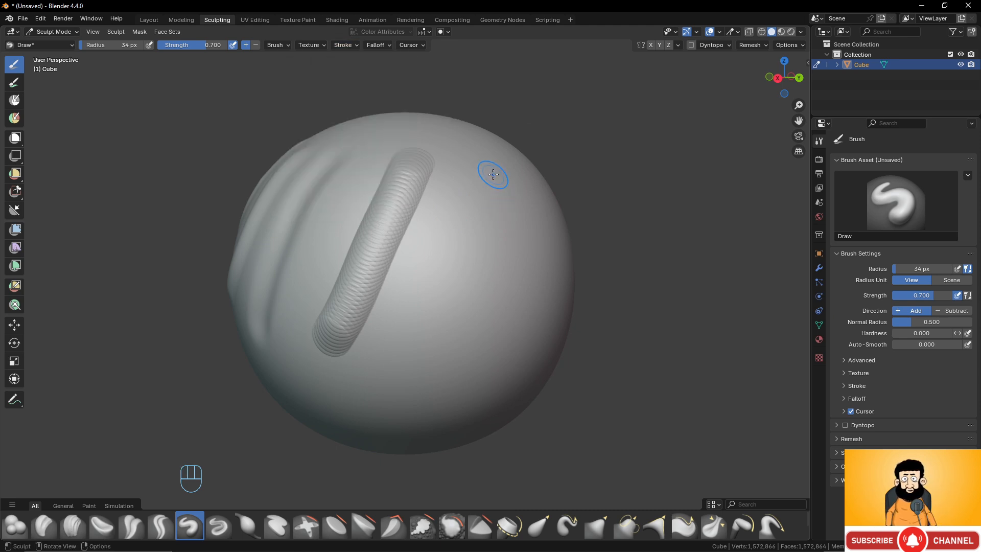
{"action": "mouse_move", "coordinate": [492, 172]}
{"action": "left_mouse_down"}
{"action": "mouse_move", "coordinate": [480, 271]}
{"action": "mouse_move", "coordinate": [460, 292]}
{"action": "mouse_move", "coordinate": [426, 299]}
{"action": "mouse_move", "coordinate": [497, 218]}
{"action": "mouse_move", "coordinate": [213, 515]}
{"action": "mouse_move", "coordinate": [111, 518]}
{"action": "mouse_move", "coordinate": [464, 270]}
{"action": "left_mouse_up"}
{"action": "key", "text": "Escape"}
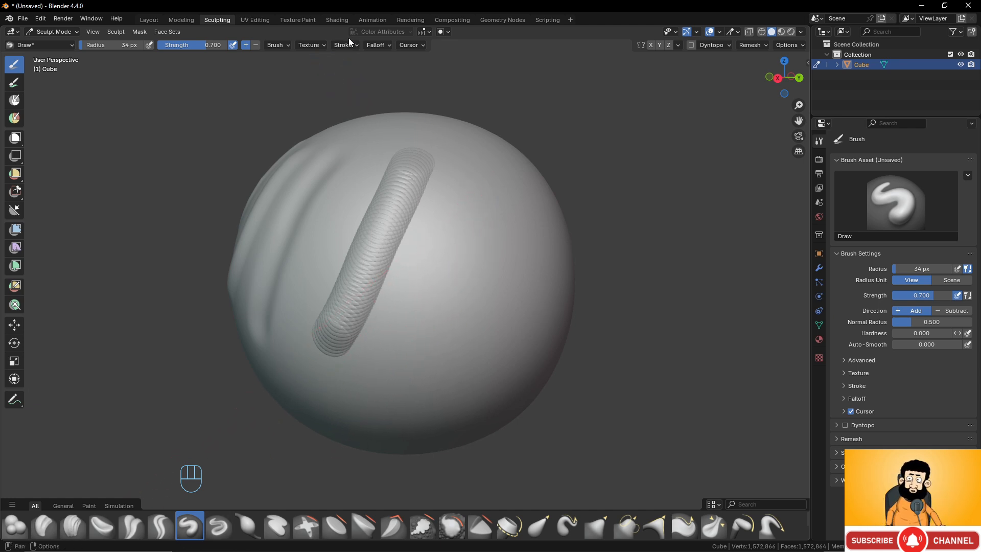
- Disable Stabilize Stroke and sculpt a row of separate round bumps beside the ridged stroke
{"action": "left_click", "coordinate": [346, 44]}
{"action": "left_click", "coordinate": [282, 192]}
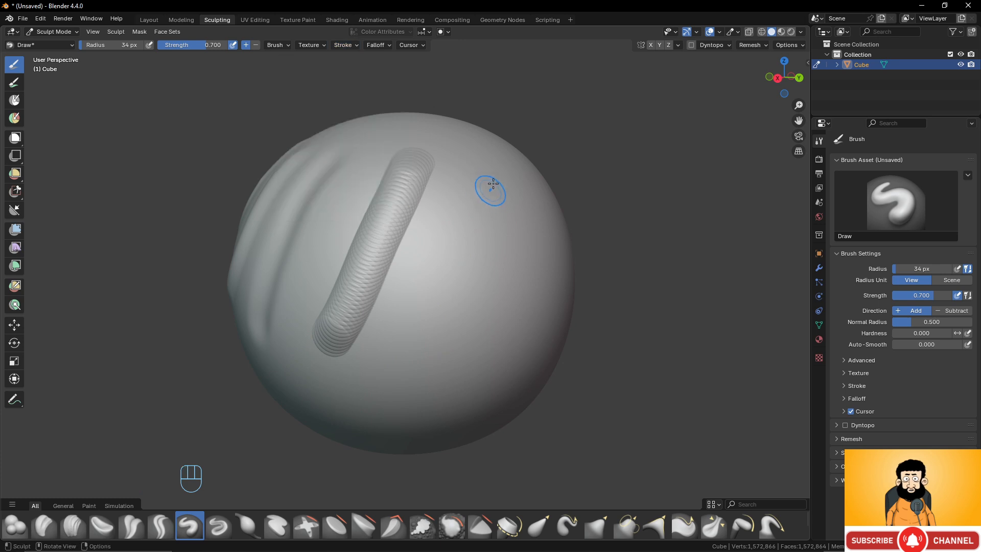
{"action": "mouse_move", "coordinate": [488, 176]}
{"action": "left_mouse_down"}
{"action": "mouse_move", "coordinate": [428, 322]}
{"action": "mouse_move", "coordinate": [366, 406]}
{"action": "left_mouse_up"}
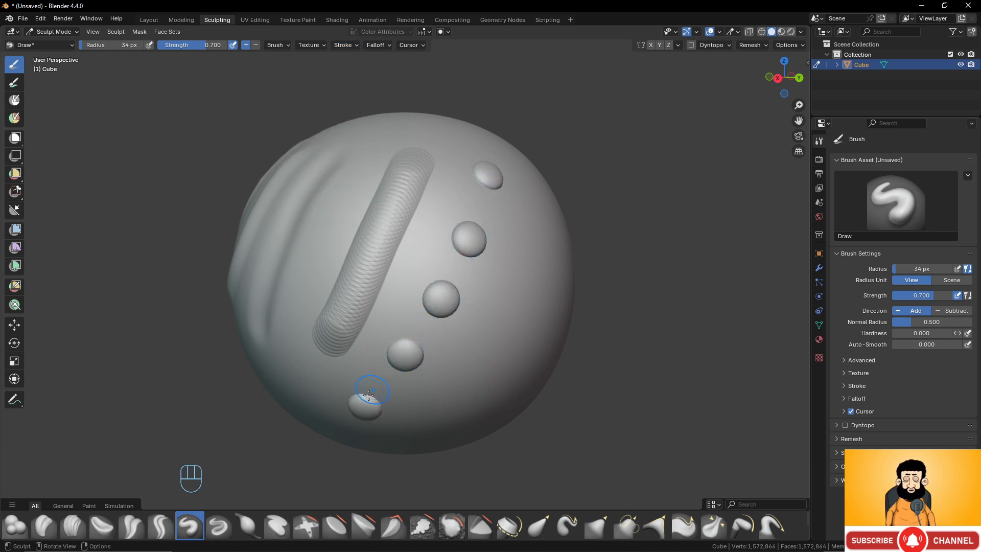
{"action": "middle_click_drag", "start_coordinate": [452, 269], "coordinate": [445, 220]}
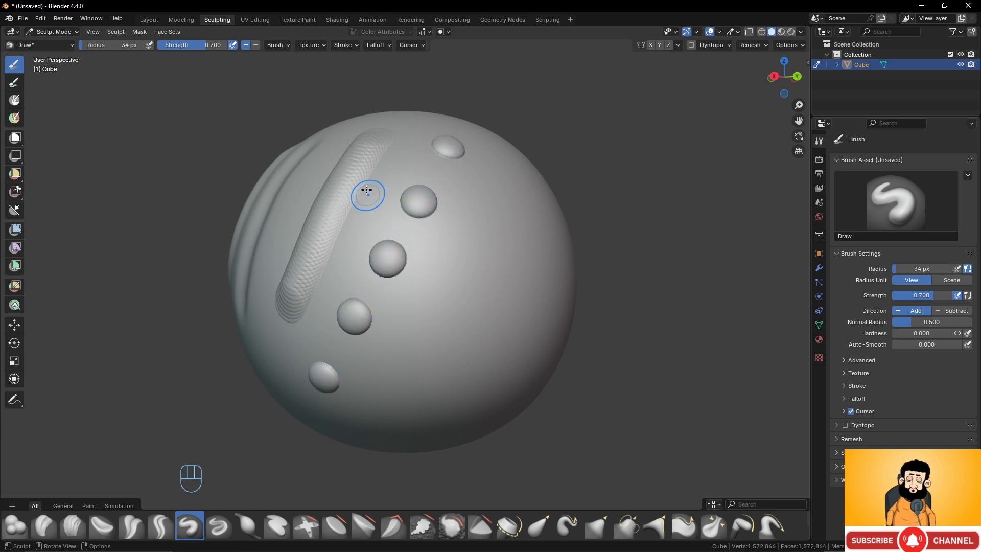
- Set the Draw brush's stroke spacing to 1%
{"action": "left_click", "coordinate": [346, 45]}
{"action": "double_click", "coordinate": [365, 82]}
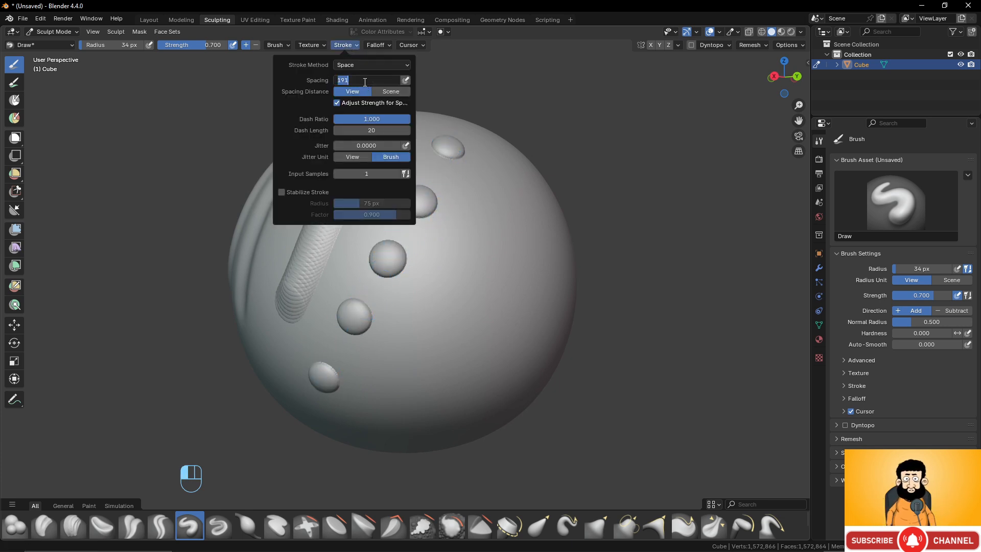
{"action": "type", "text": "1"}
{"action": "key", "text": "Return"}
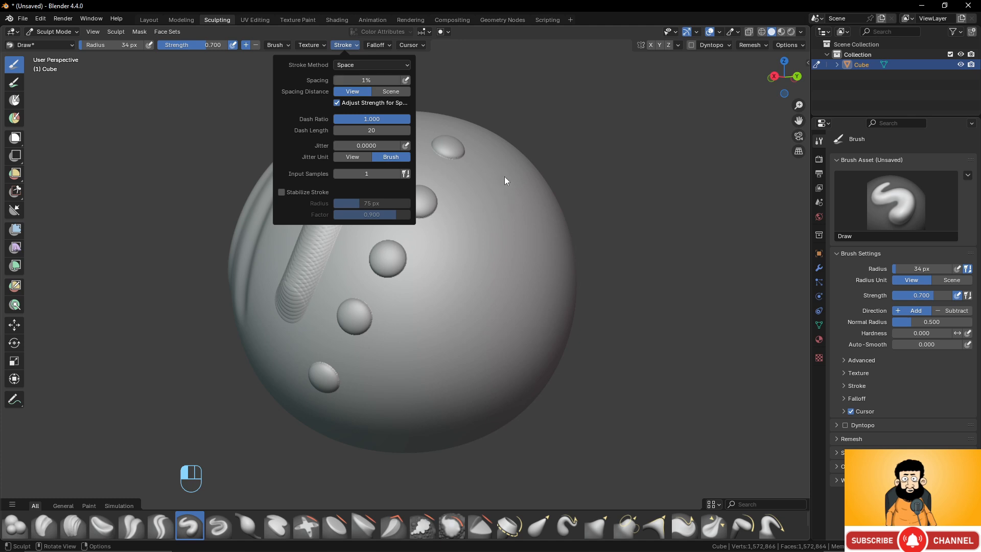
{"action": "double_click", "coordinate": [367, 80]}
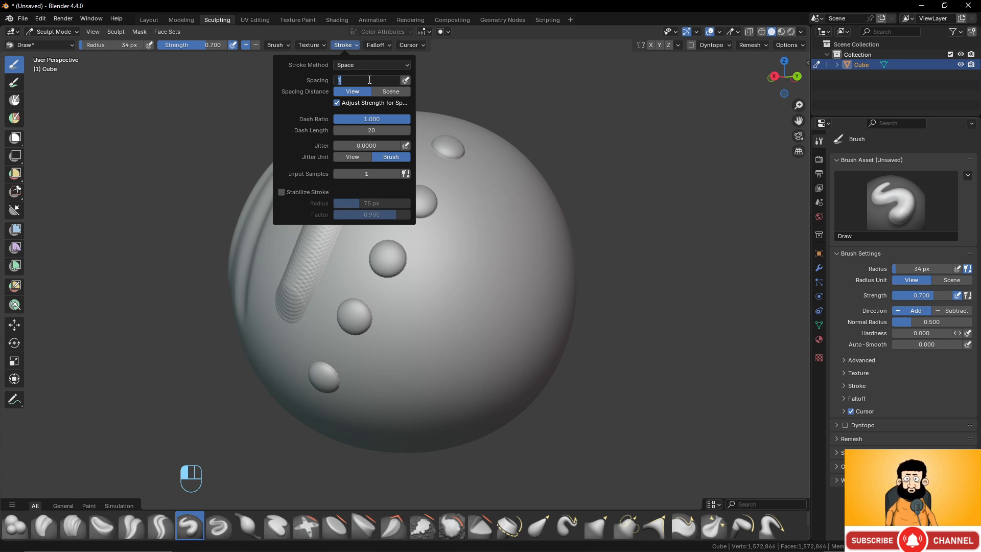
{"action": "left_click", "coordinate": [456, 88]}
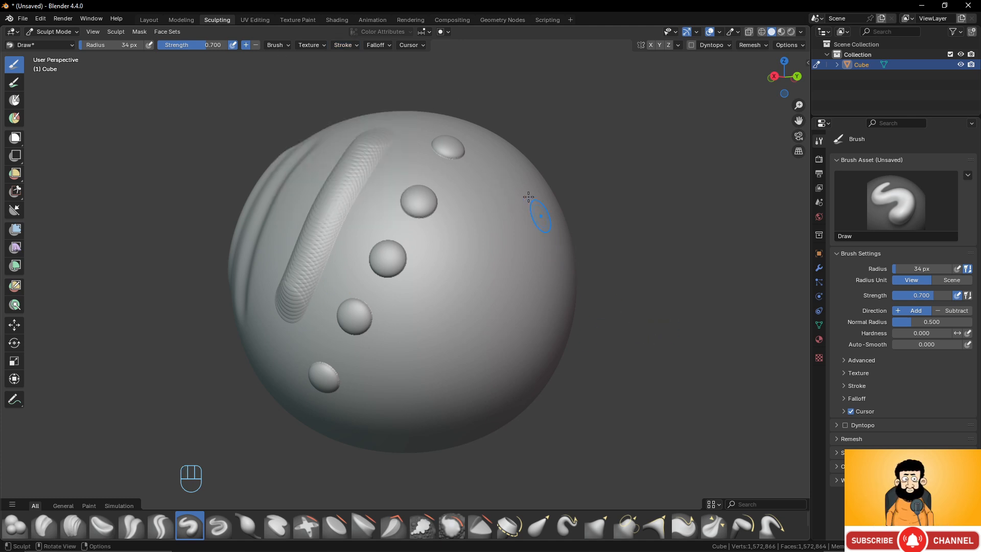
- Sculpt a long continuous raised stroke beside the row of bumps and view it from several angles
{"action": "left_click_drag", "start_coordinate": [512, 177], "coordinate": [429, 376]}
{"action": "middle_click_drag", "start_coordinate": [416, 248], "coordinate": [394, 208]}
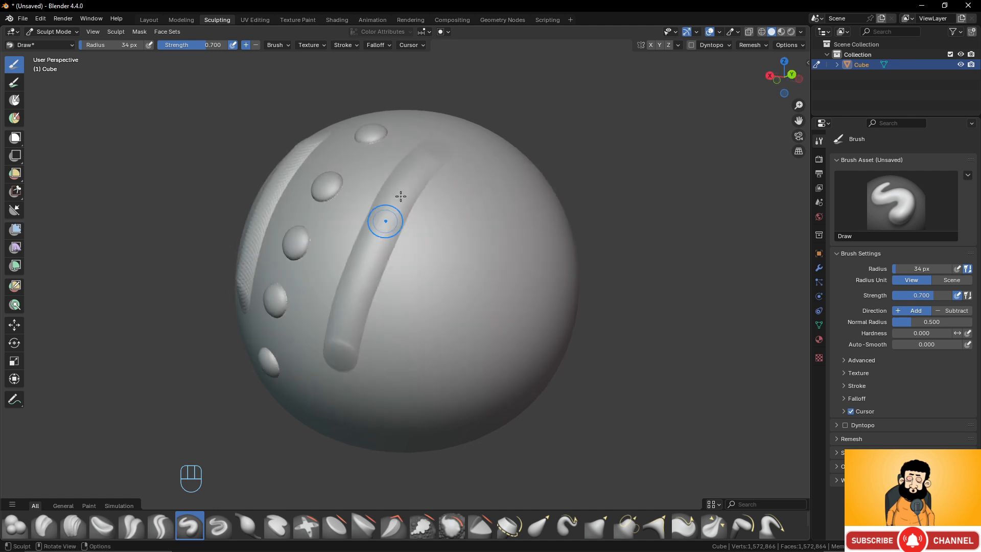
{"action": "middle_click_drag", "start_coordinate": [412, 284], "coordinate": [431, 276]}
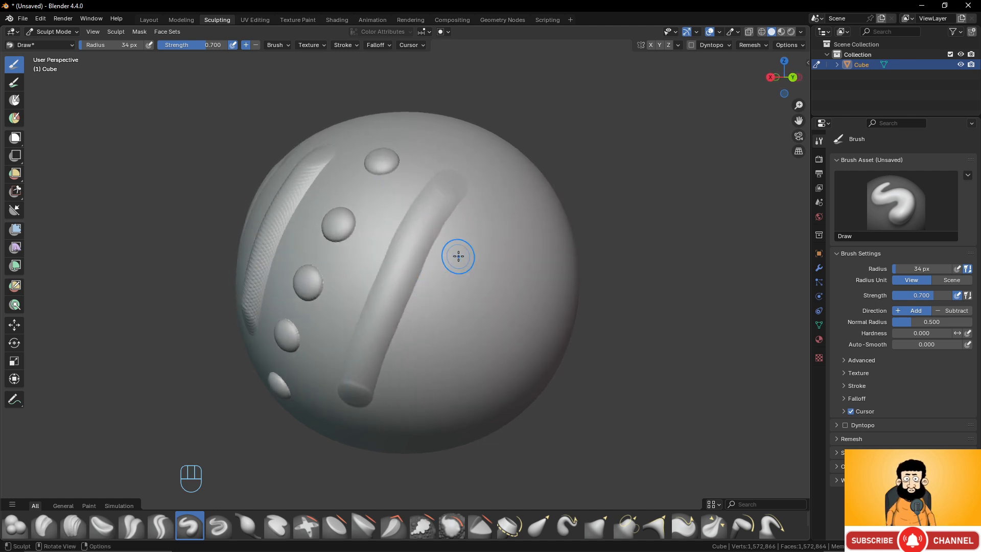
- Undo all the sculpted strokes, bumps and grooves back to the plain sphere
{"action": "key", "text": "ctrl+z"}
{"action": "key", "text": "ctrl+z"}
{"action": "key", "text": "ctrl+z"}
{"action": "key", "text": "ctrl+z"}
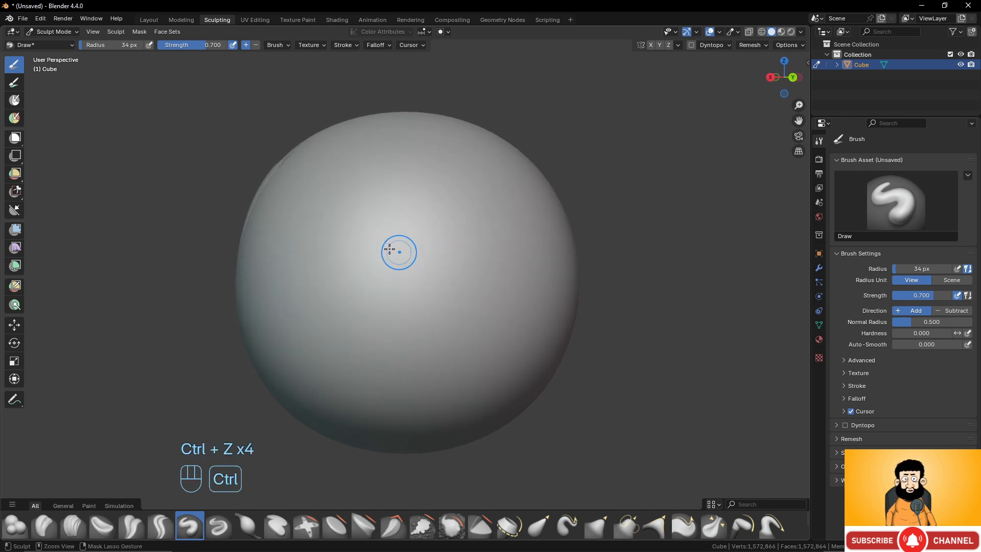
{"action": "key", "text": "ctrl+z"}
{"action": "key", "text": "ctrl+z"}
{"action": "key", "text": "ctrl+z"}
{"action": "key", "text": "ctrl+z"}
{"action": "key", "text": "ctrl+z"}
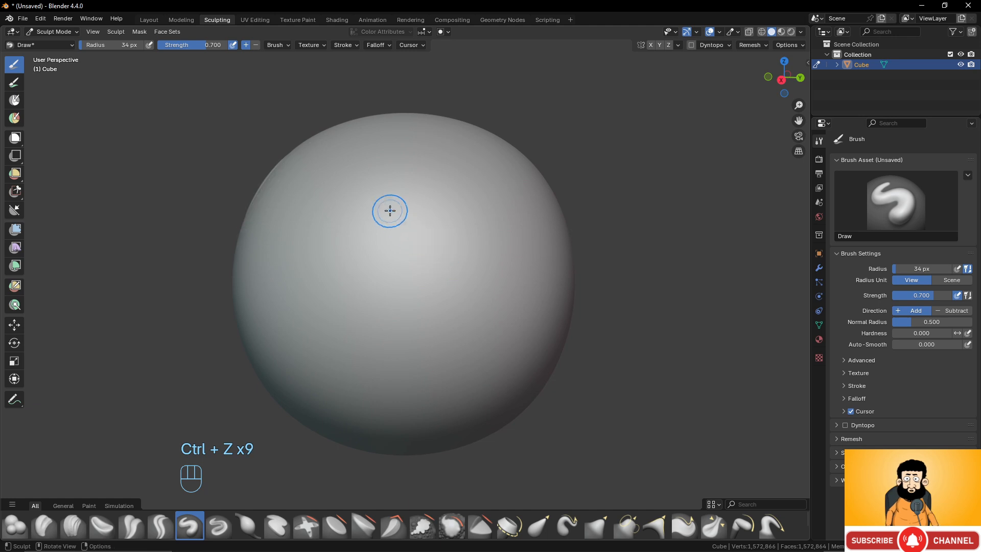
{"action": "middle_click_drag", "start_coordinate": [390, 210], "coordinate": [422, 126]}
{"action": "key", "text": "ctrl+z"}
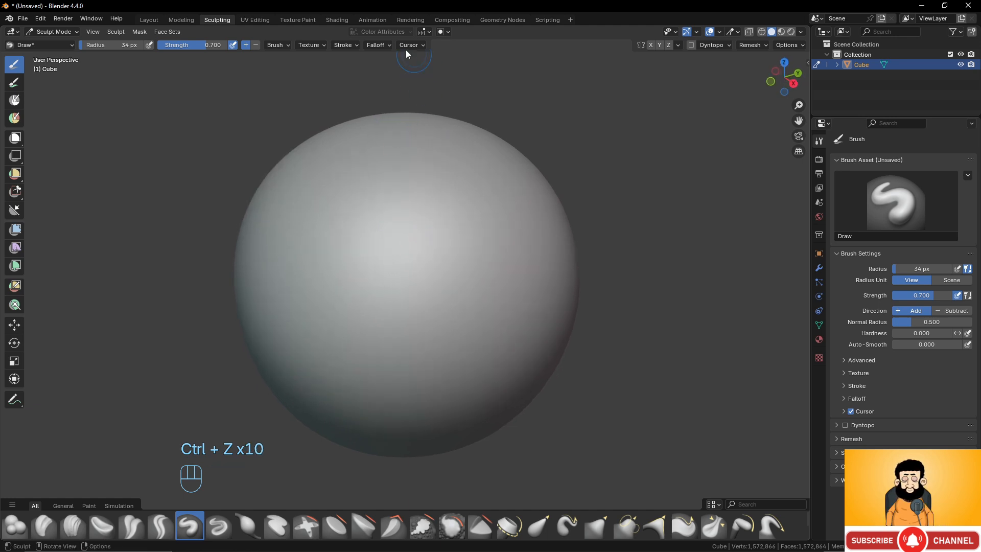
- Look over the Draw brush's cursor display settings, including its colors and the falloff and texture opacity
{"action": "left_click", "coordinate": [411, 45]}
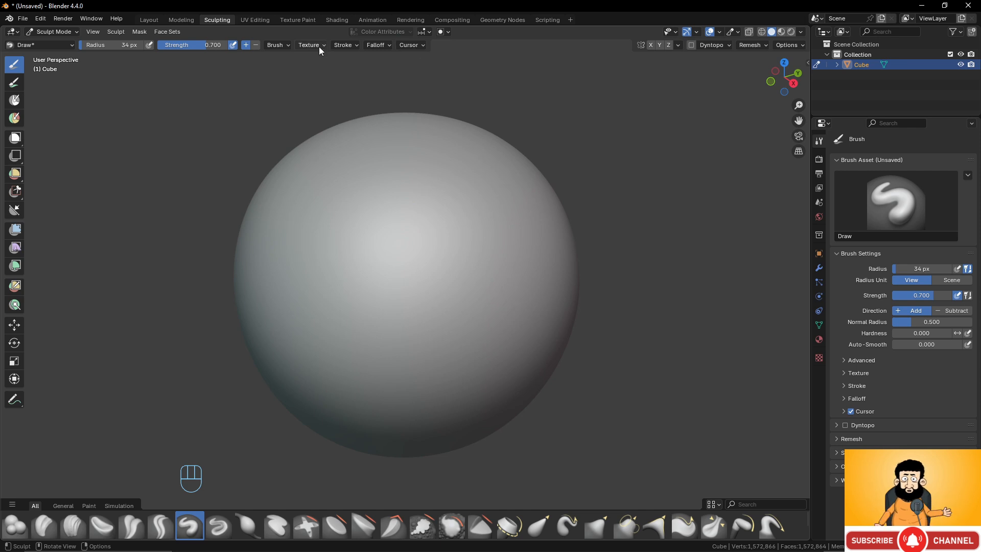
{"action": "left_click", "coordinate": [415, 45]}
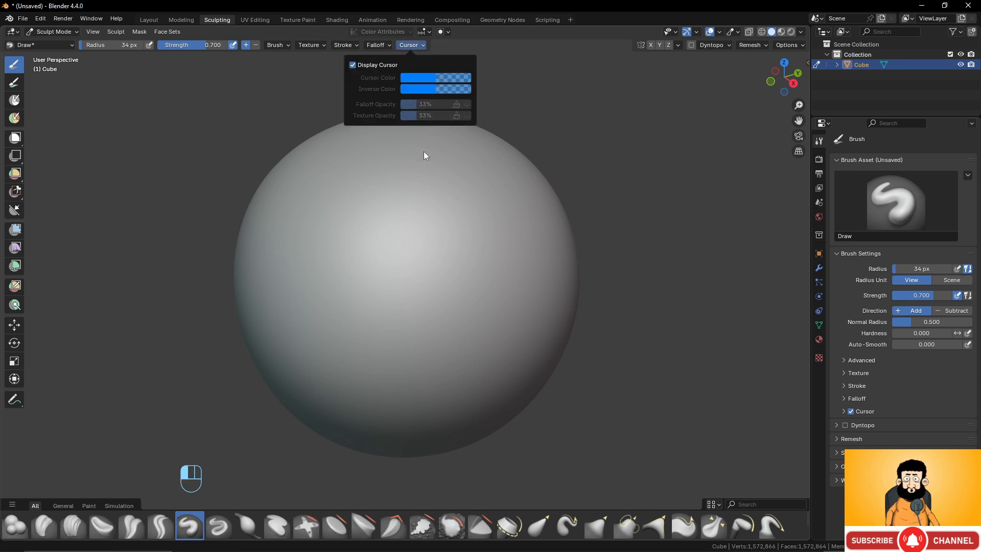
{"action": "left_click", "coordinate": [317, 45]}
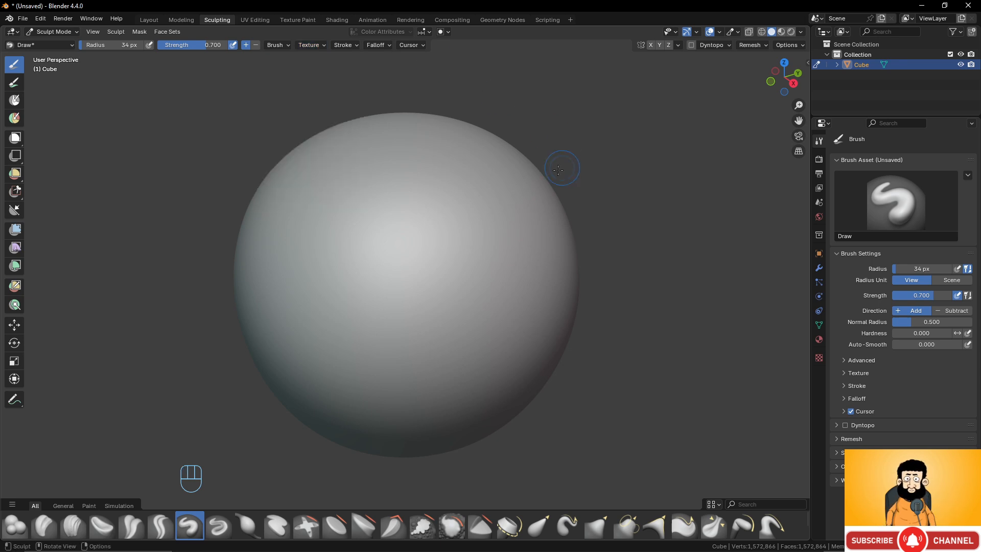
- Return the sphere to Object Mode and switch to the Layout workspace
{"action": "left_click", "coordinate": [50, 33]}
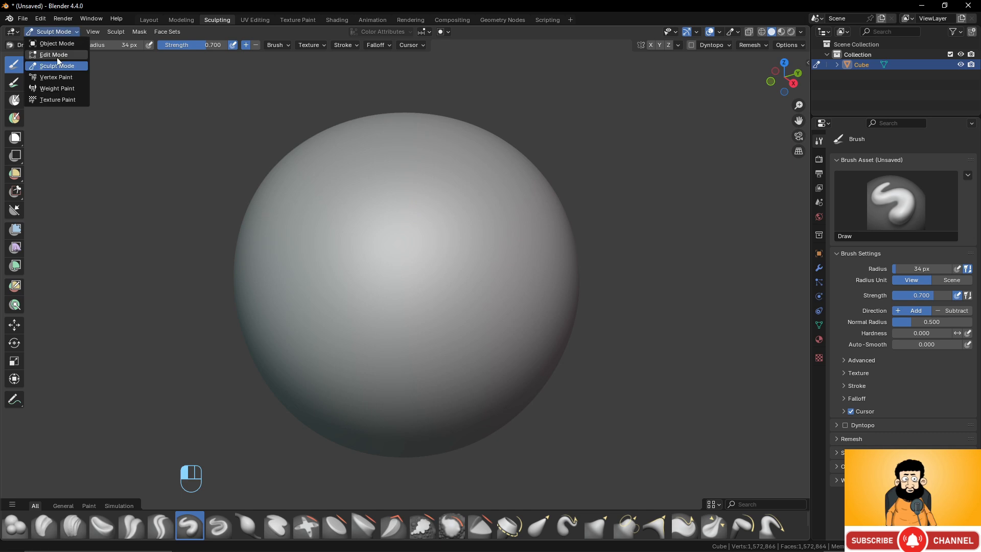
{"action": "left_click", "coordinate": [62, 45]}
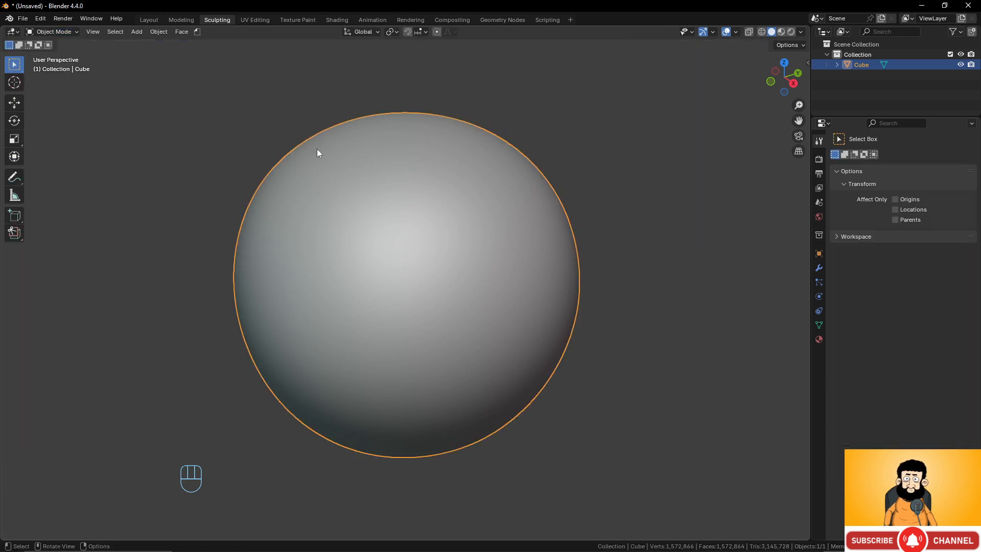
{"action": "left_click", "coordinate": [153, 19]}
- Enter Sculpt Mode on the sphere in the Layout workspace and show the available interaction modes
{"action": "left_click", "coordinate": [64, 32]}
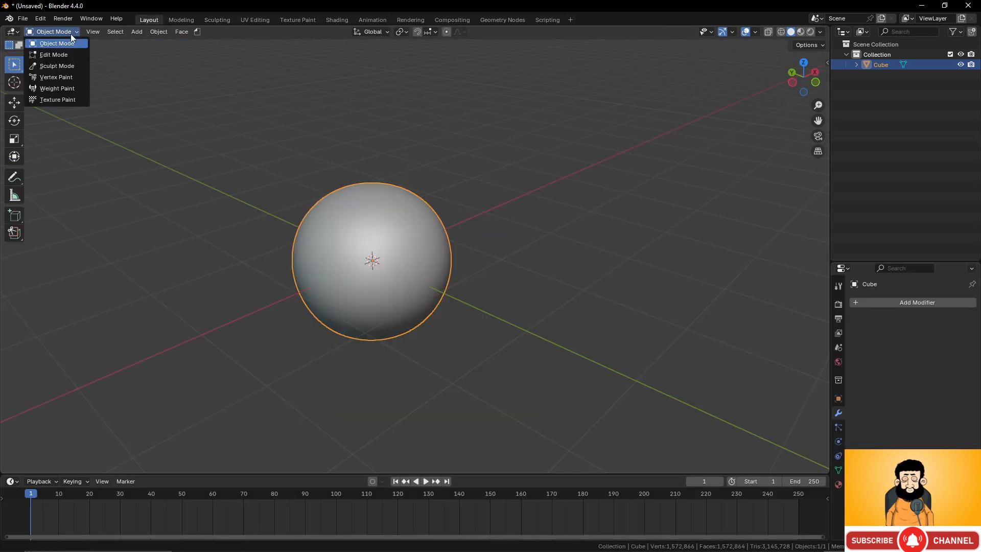
{"action": "left_click", "coordinate": [67, 66]}
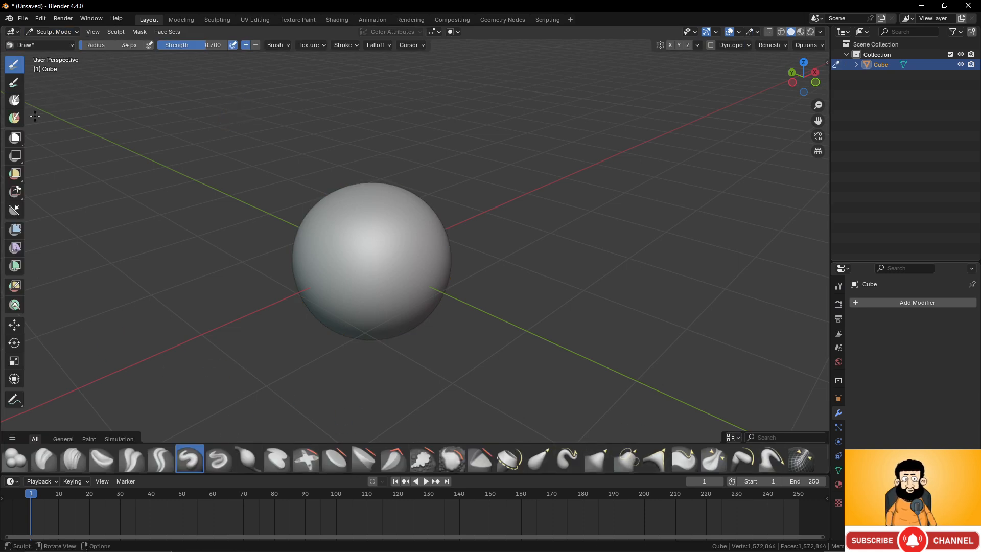
{"action": "left_click", "coordinate": [57, 32]}
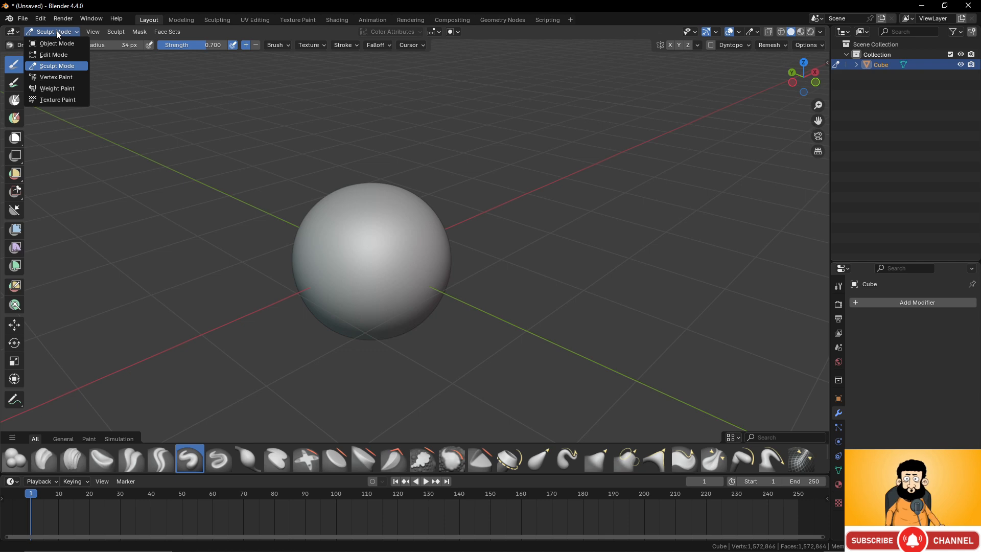
- Look over the available Sculpt commands and switch to the Sculpting workspace with the whole sphere in view
{"action": "left_click", "coordinate": [116, 32]}
{"action": "left_click", "coordinate": [117, 32]}
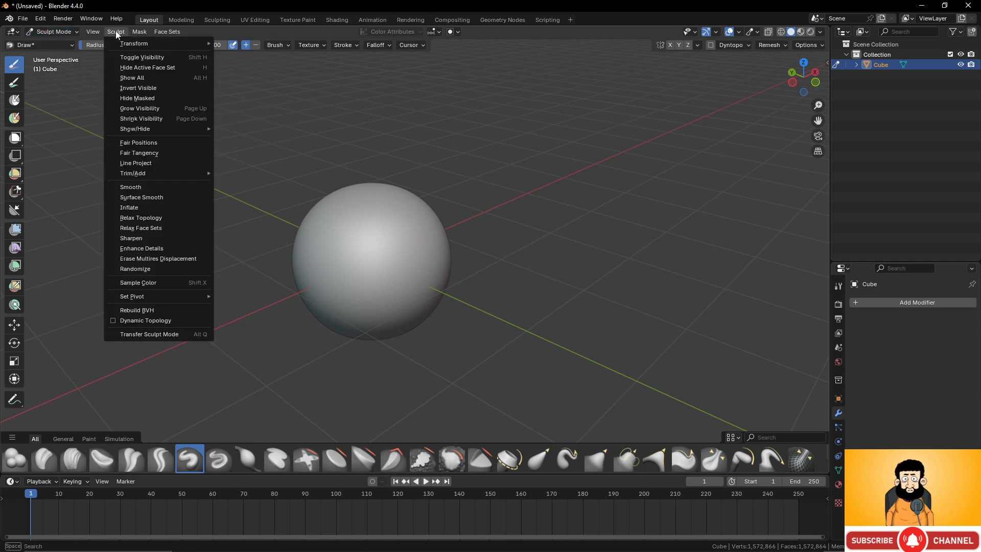
{"action": "left_click", "coordinate": [217, 20]}
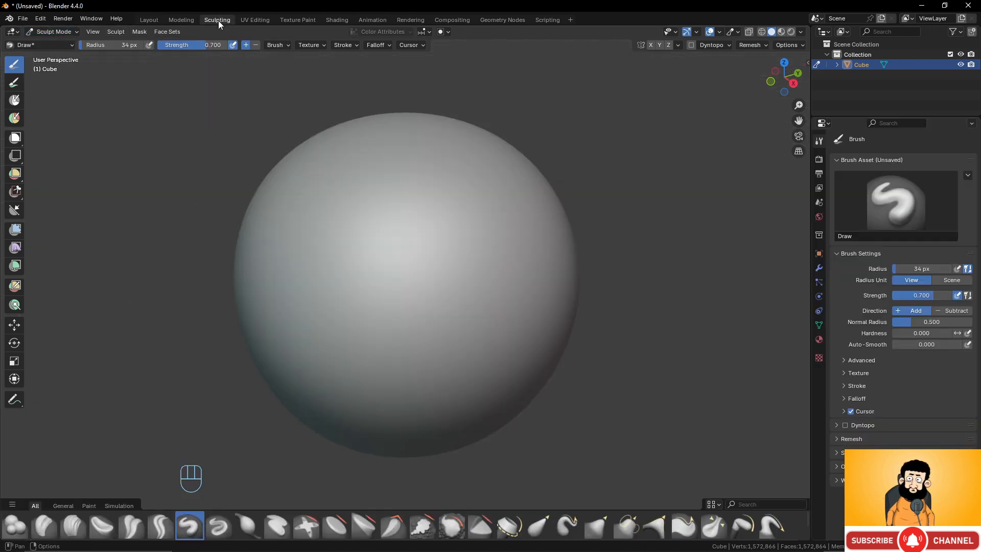
{"action": "scroll", "coordinate": [613, 190], "scroll_direction": "down", "scroll_amount": 4}
{"action": "scroll", "coordinate": [511, 199], "scroll_direction": "up", "scroll_amount": 2}
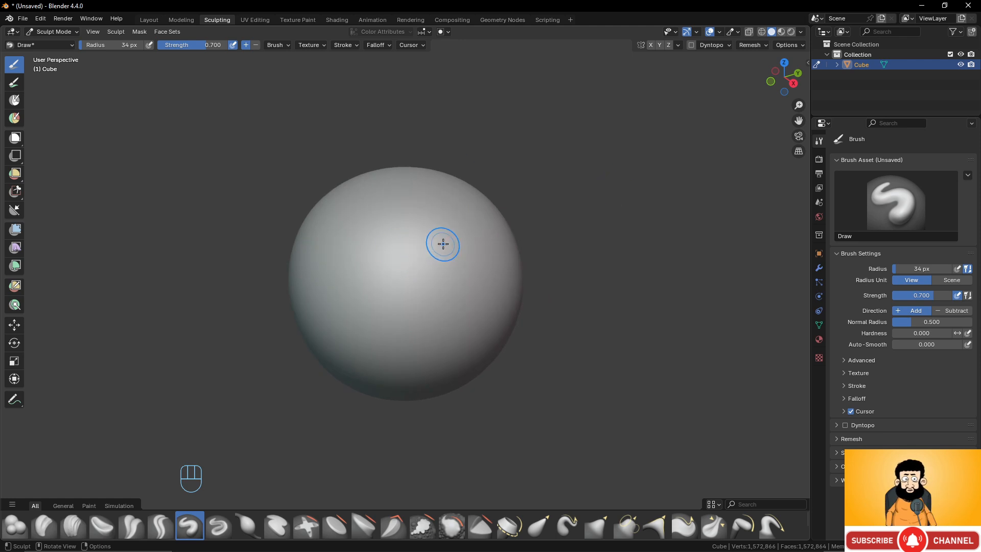
{"action": "middle_click_drag", "start_coordinate": [443, 244], "coordinate": [337, 250]}
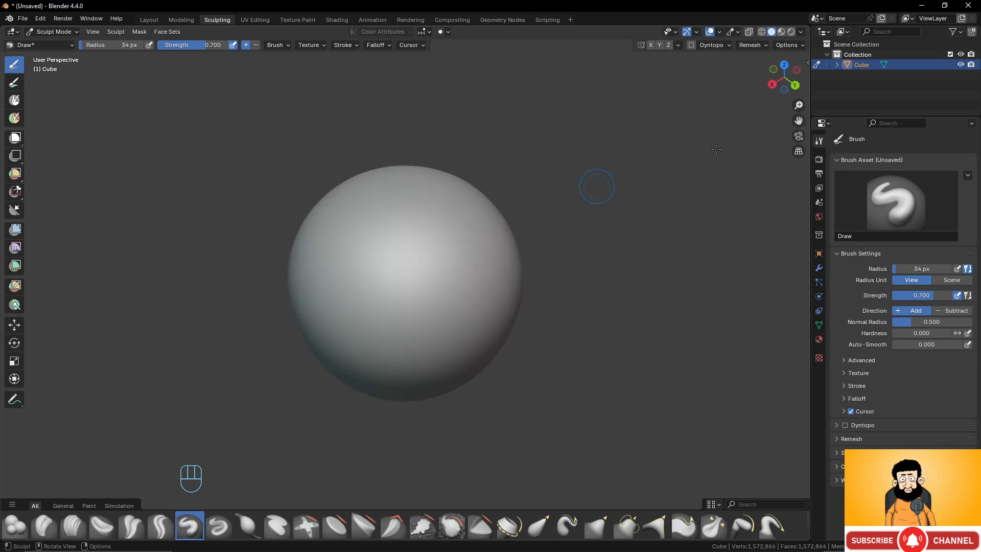
- Show the Draw brush's settings in the viewport sidebar and open the brush's texture properties
{"action": "left_click", "coordinate": [809, 62]}
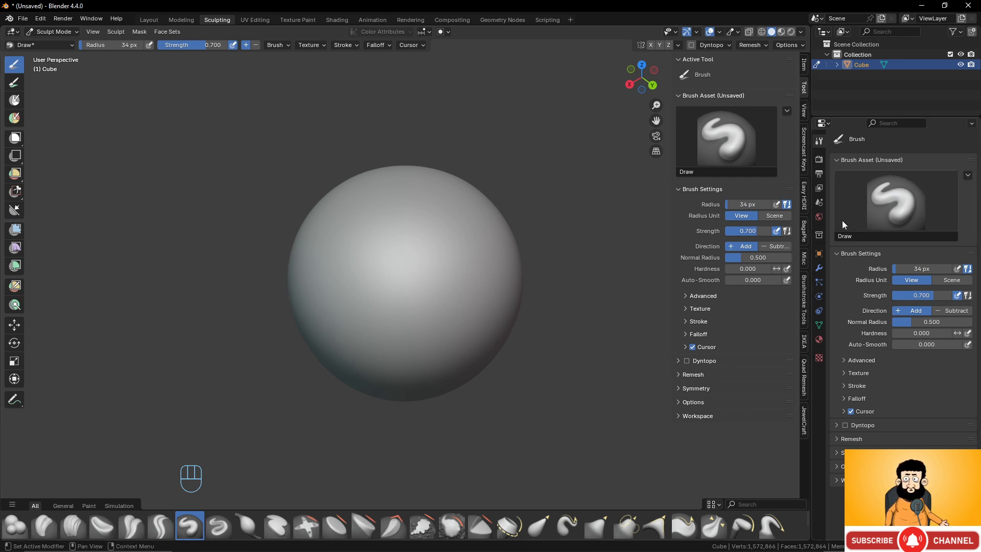
{"action": "left_click", "coordinate": [819, 357]}
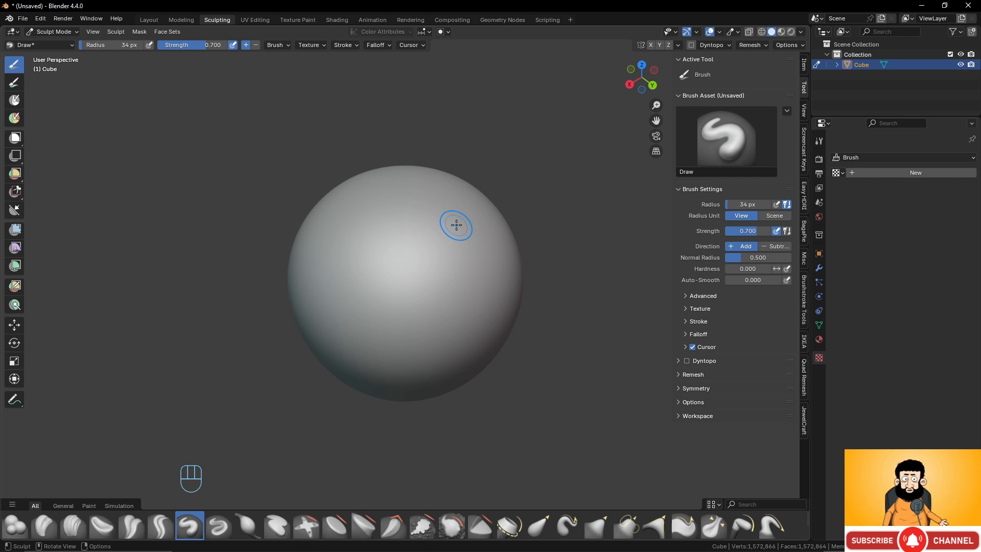
{"action": "mouse_move", "coordinate": [377, 208]}
{"action": "middle_mouse_down"}
{"action": "mouse_move", "coordinate": [313, 243]}
{"action": "mouse_move", "coordinate": [377, 256]}
{"action": "mouse_move", "coordinate": [365, 255]}
{"action": "middle_mouse_up"}
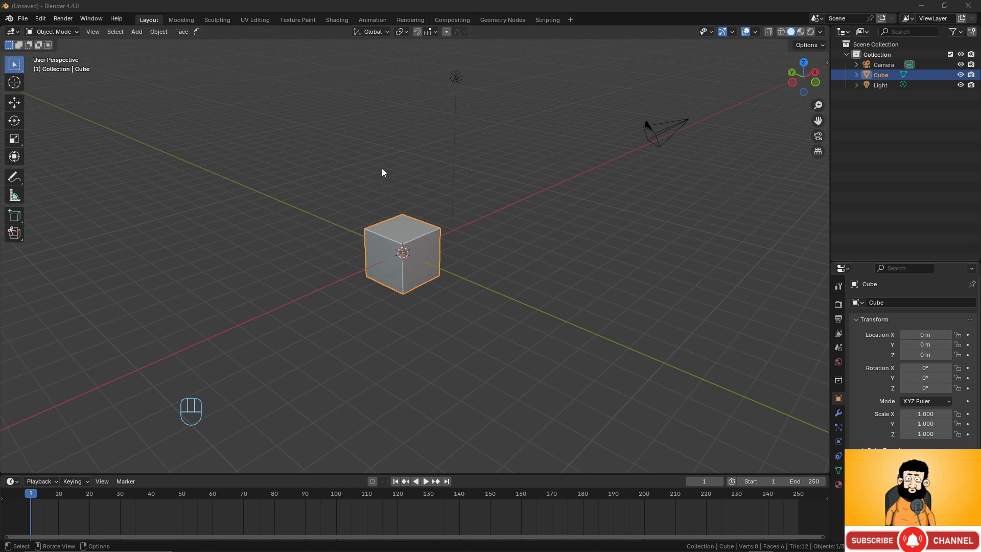
- Delete the default cube, camera and light from the new scene
{"action": "left_click_drag", "start_coordinate": [309, 77], "coordinate": [715, 345]}
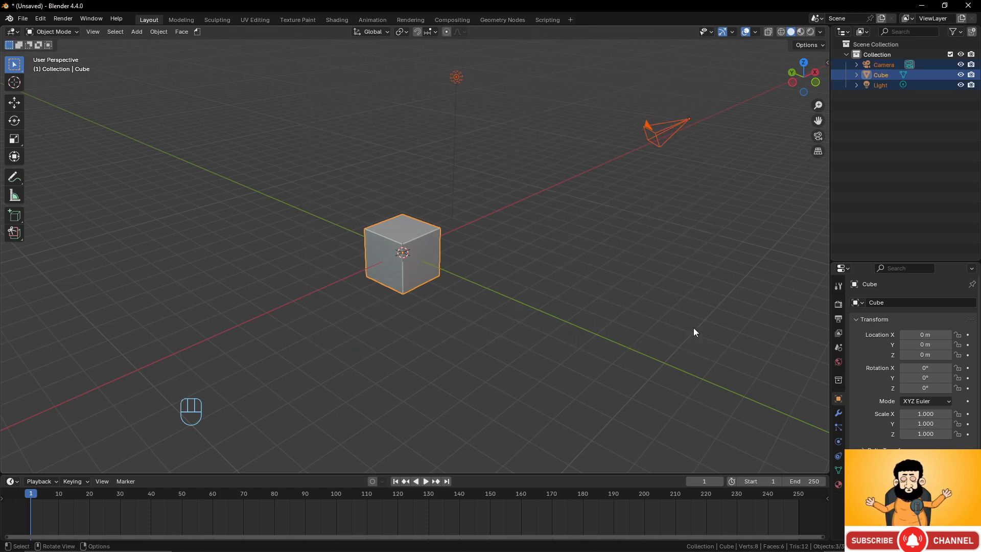
{"action": "key", "text": "x"}
{"action": "left_click", "coordinate": [525, 229]}
{"action": "scroll", "coordinate": [477, 274], "scroll_direction": "up", "scroll_amount": 4}
{"action": "middle_click_drag", "start_coordinate": [477, 270], "coordinate": [482, 265], "text": "shift"}
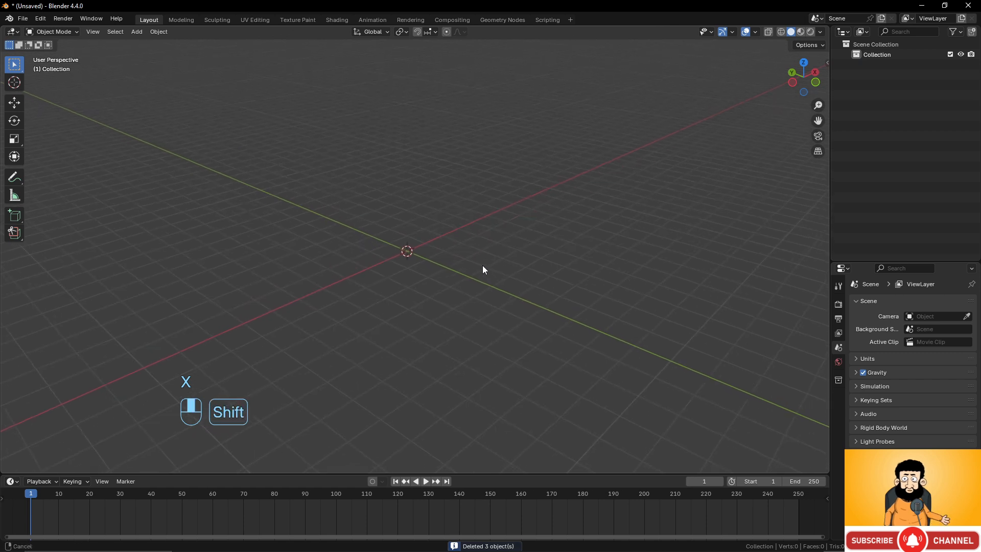
- Add a Monkey mesh to the empty scene and view its face from the front
{"action": "key", "text": "shift+a"}
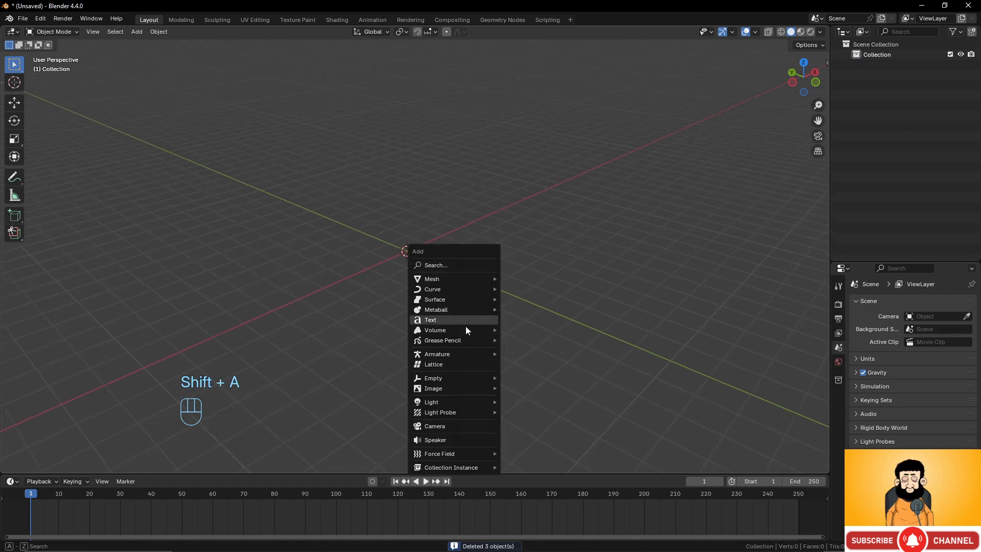
{"action": "mouse_move", "coordinate": [455, 278]}
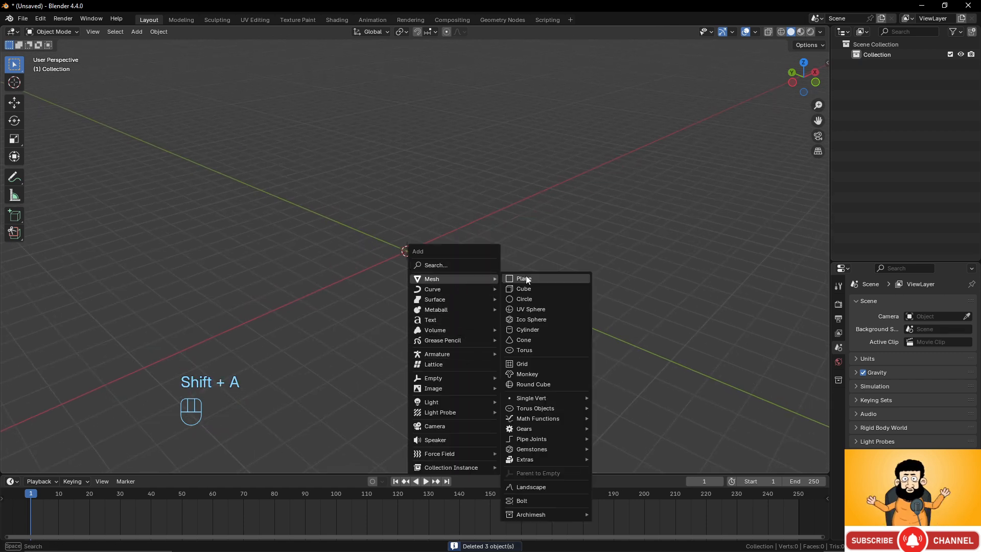
{"action": "left_click", "coordinate": [527, 374]}
{"action": "middle_click_drag", "start_coordinate": [448, 308], "coordinate": [455, 275]}
{"action": "scroll", "coordinate": [455, 275], "scroll_direction": "up", "scroll_amount": 4}
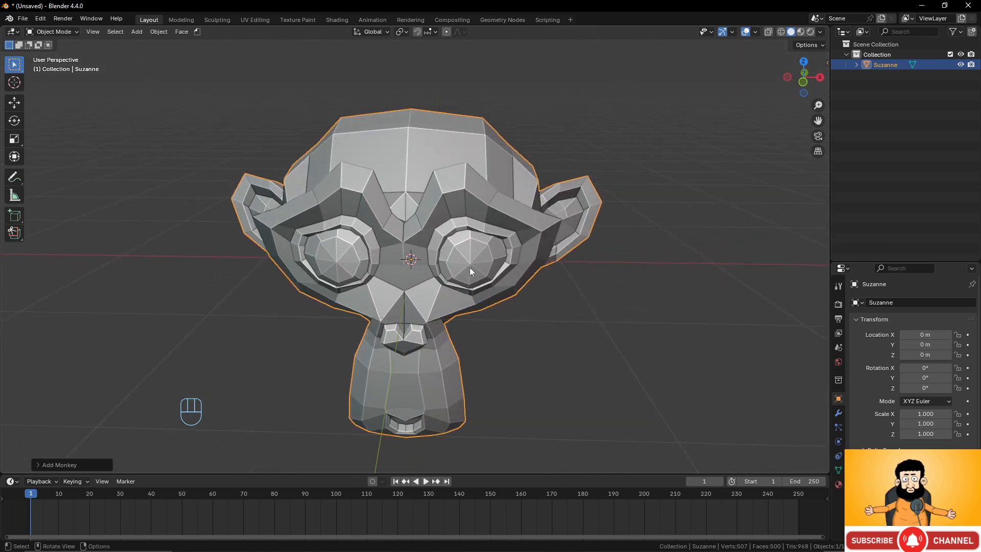
- Add a Multiresolution modifier to the monkey head
{"action": "left_click", "coordinate": [839, 412]}
{"action": "left_click", "coordinate": [918, 299]}
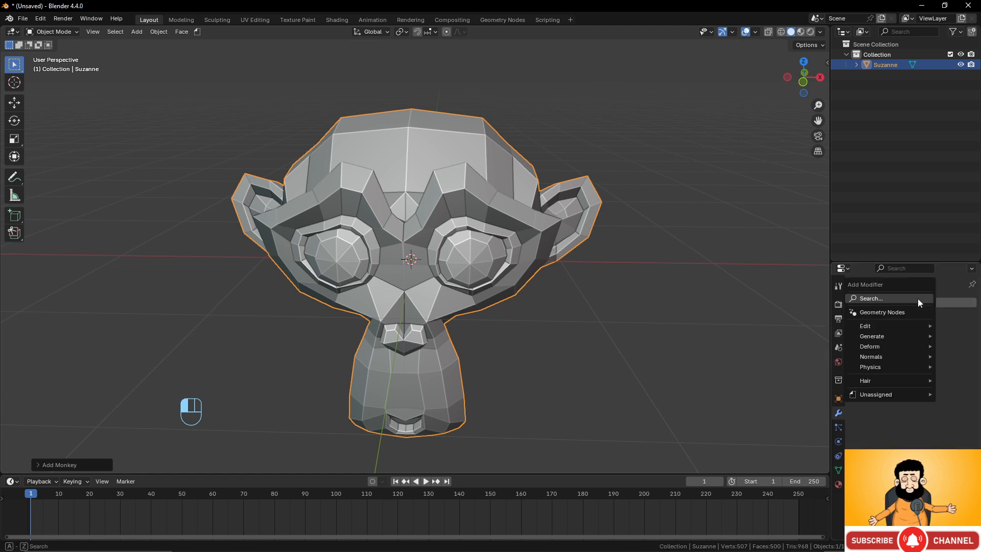
{"action": "mouse_move", "coordinate": [899, 336]}
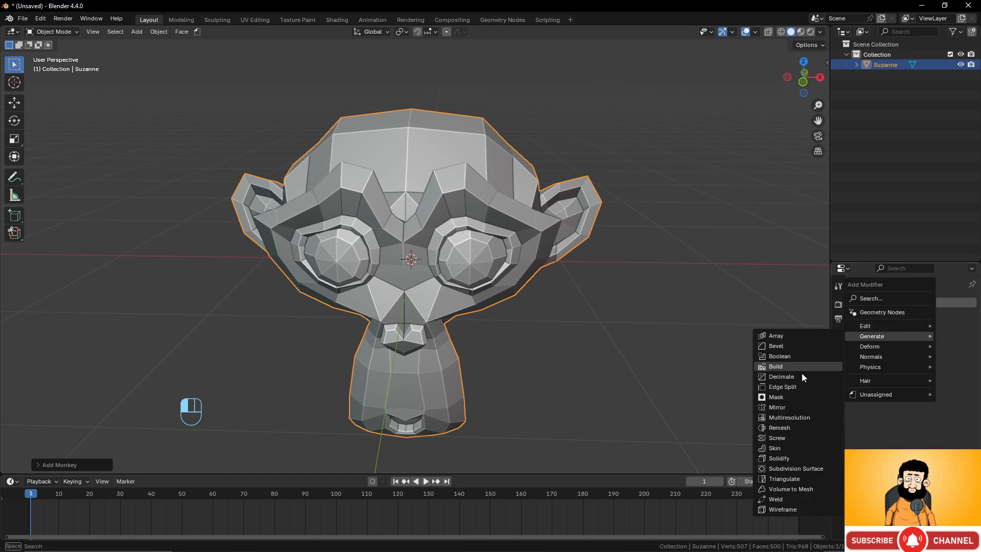
{"action": "left_click", "coordinate": [805, 418]}
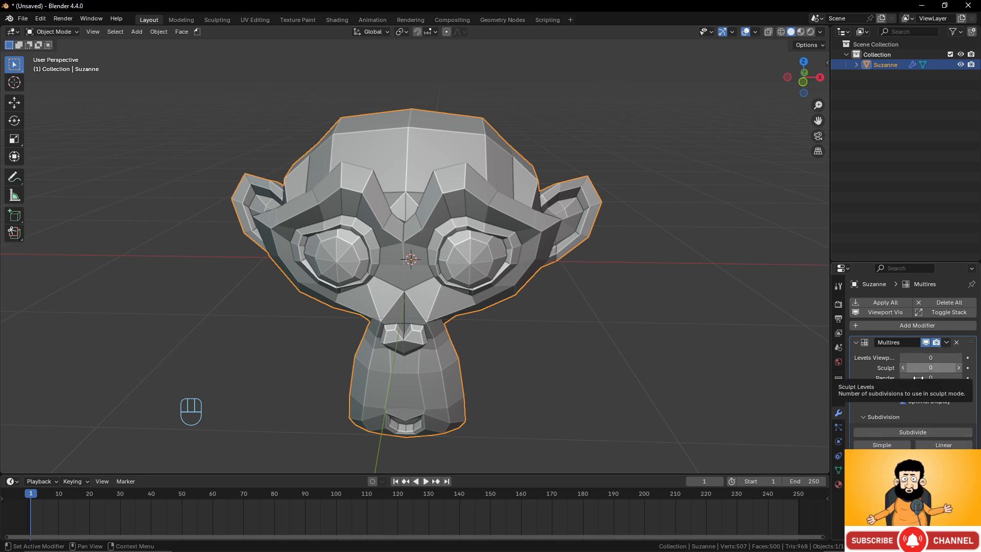
- Subdivide the monkey head four times with the Multires modifier, raising its viewport, sculpt and render levels to 4
{"action": "left_click", "coordinate": [909, 433]}
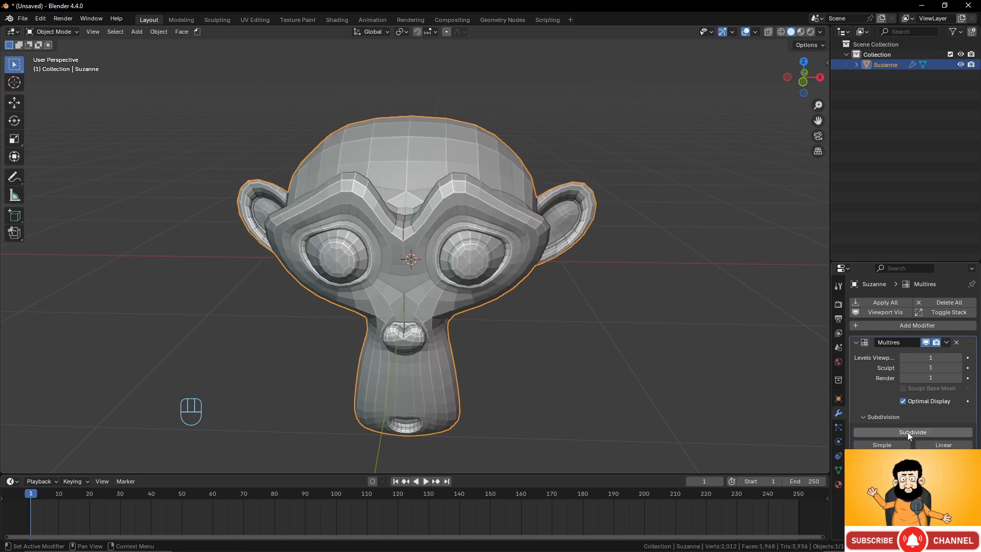
{"action": "left_click", "coordinate": [908, 431]}
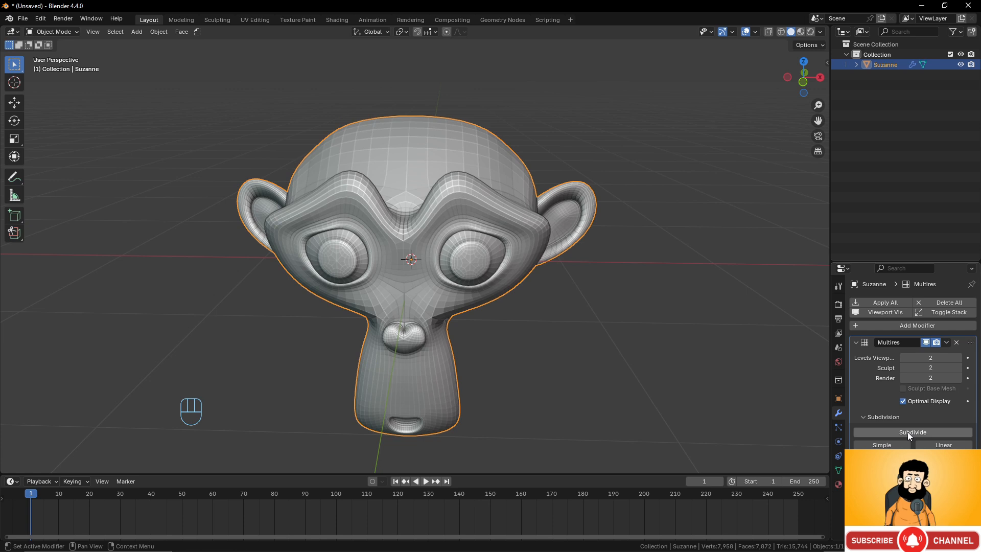
{"action": "left_click", "coordinate": [908, 431]}
{"action": "scroll", "coordinate": [570, 249], "scroll_direction": "down", "scroll_amount": 3}
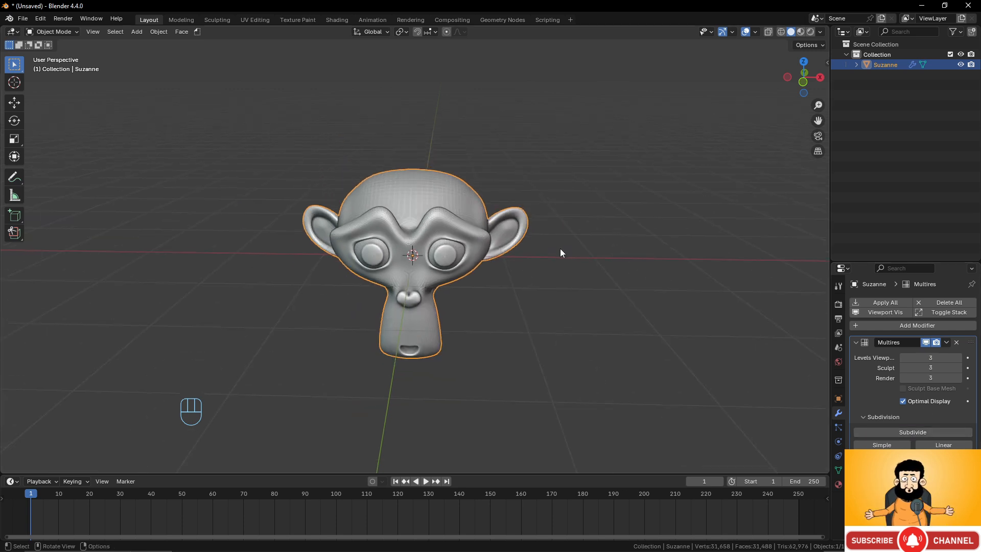
{"action": "scroll", "coordinate": [560, 248], "scroll_direction": "up", "scroll_amount": 2}
{"action": "left_click", "coordinate": [907, 431]}
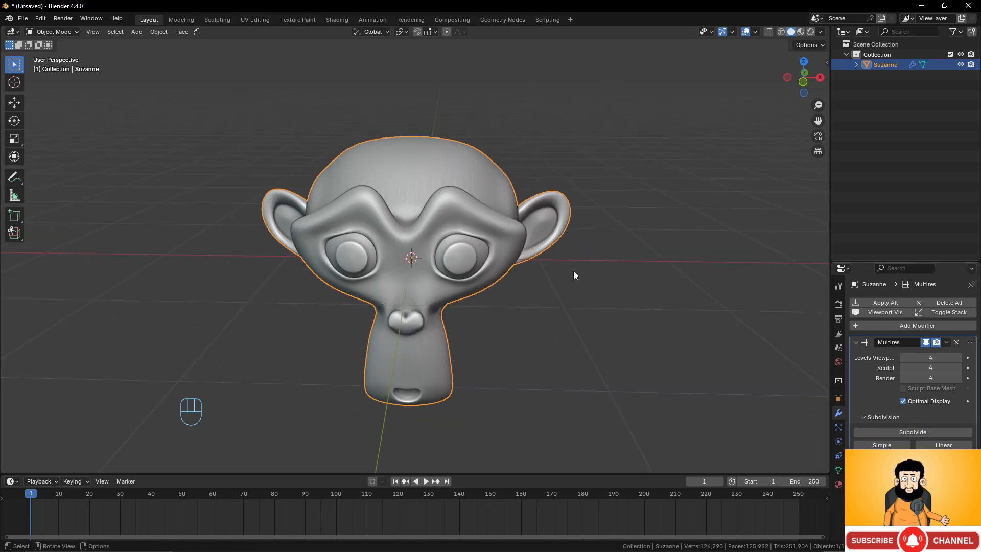
{"action": "middle_click_drag", "start_coordinate": [574, 270], "coordinate": [482, 207]}
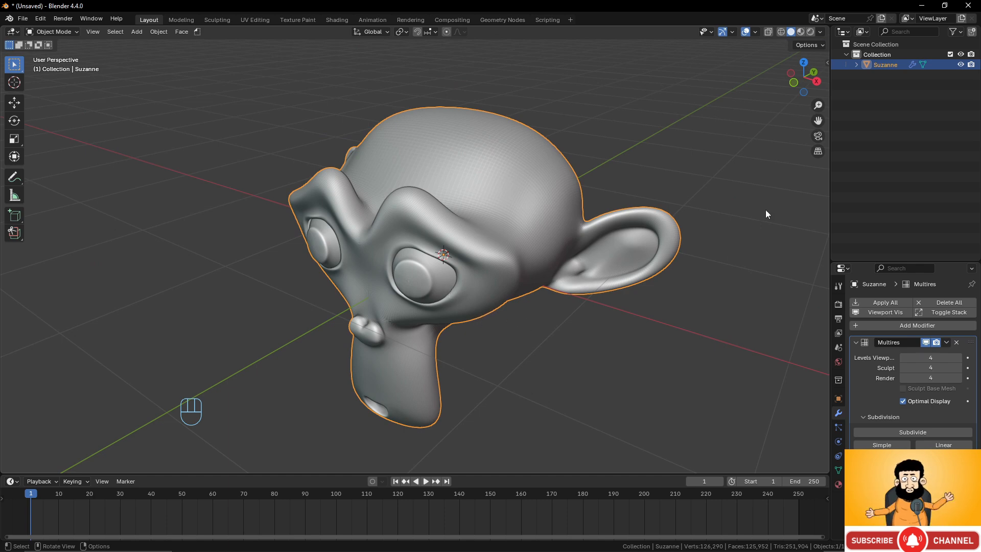
- Enable the Wireframe overlay and disable Optimal Display on the Multires modifier to inspect the monkey's full subdivided mesh
{"action": "left_click", "coordinate": [755, 32]}
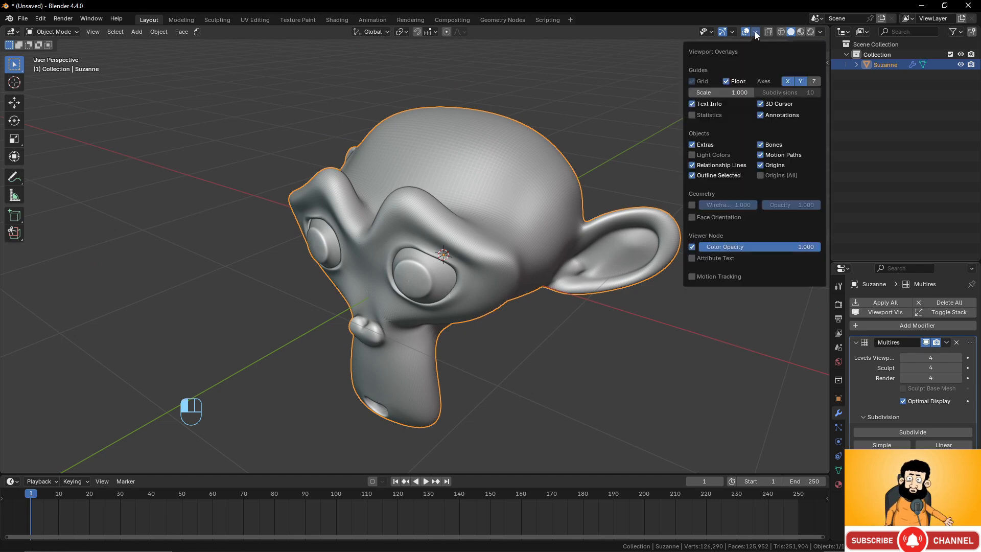
{"action": "left_click", "coordinate": [692, 205]}
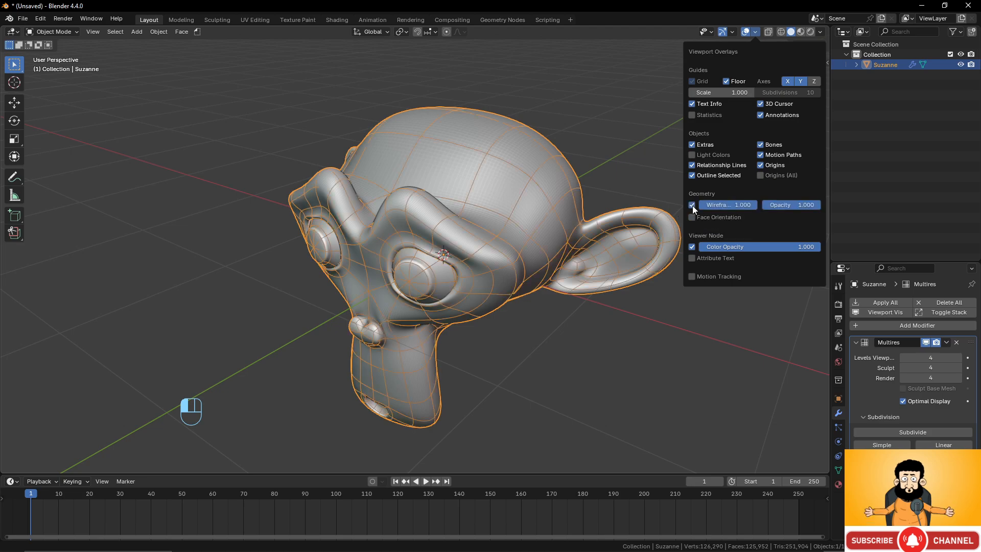
{"action": "left_click", "coordinate": [906, 400]}
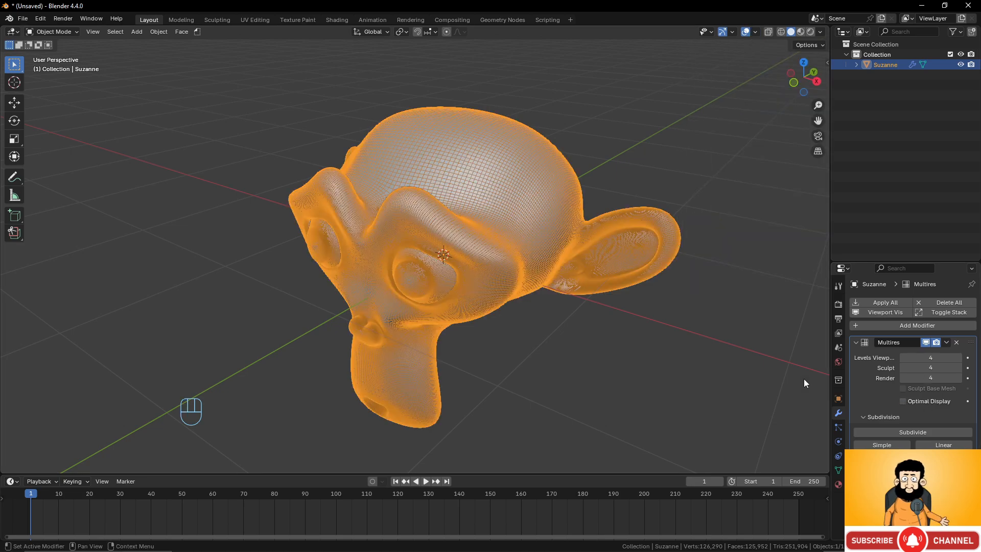
{"action": "scroll", "coordinate": [633, 305], "scroll_direction": "up", "scroll_amount": 5}
{"action": "middle_click_drag", "start_coordinate": [630, 303], "coordinate": [603, 314]}
{"action": "scroll", "coordinate": [633, 243], "scroll_direction": "down", "scroll_amount": 4}
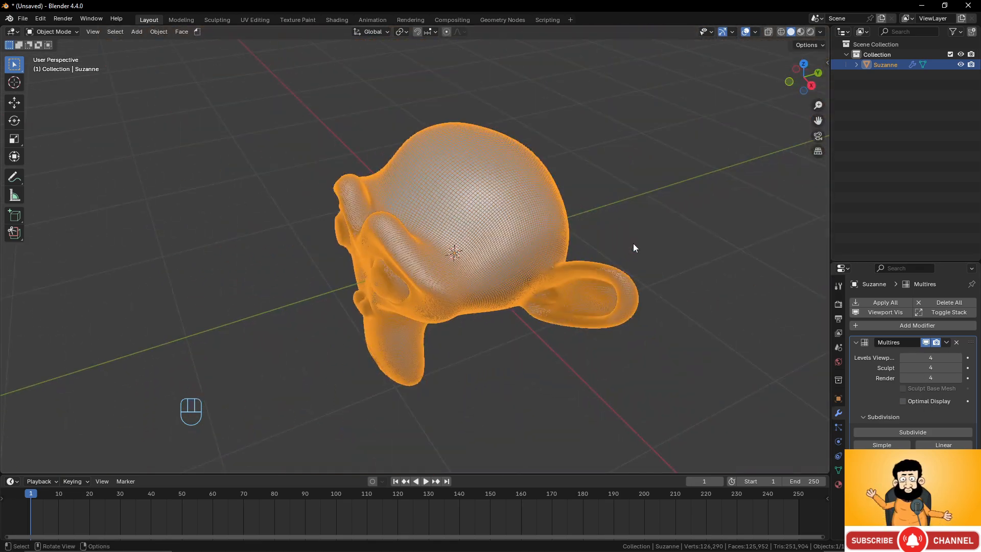
{"action": "scroll", "coordinate": [633, 243], "scroll_direction": "up", "scroll_amount": 2}
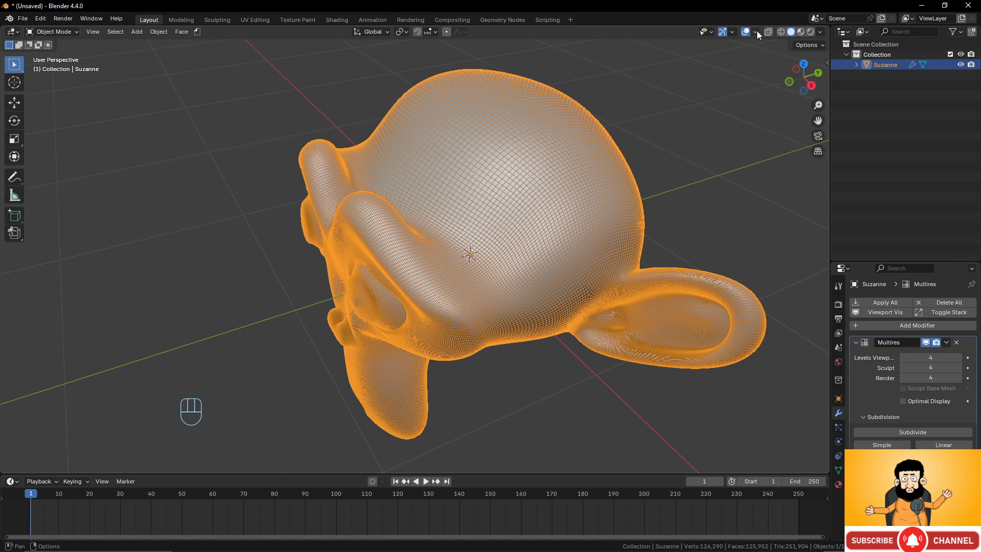
- Add the Wireframe overlay option to Quick Favorites
{"action": "left_click", "coordinate": [755, 32]}
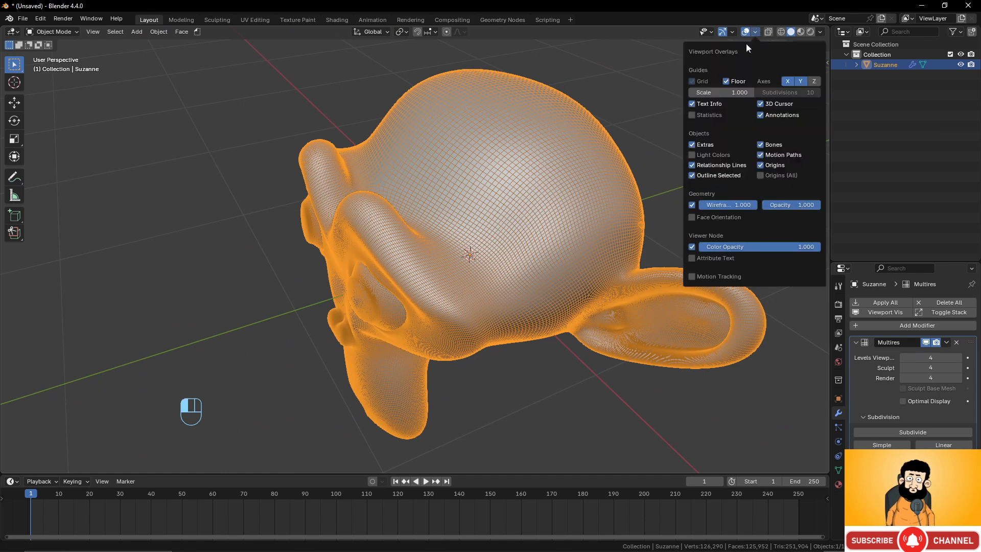
{"action": "right_click", "coordinate": [693, 205]}
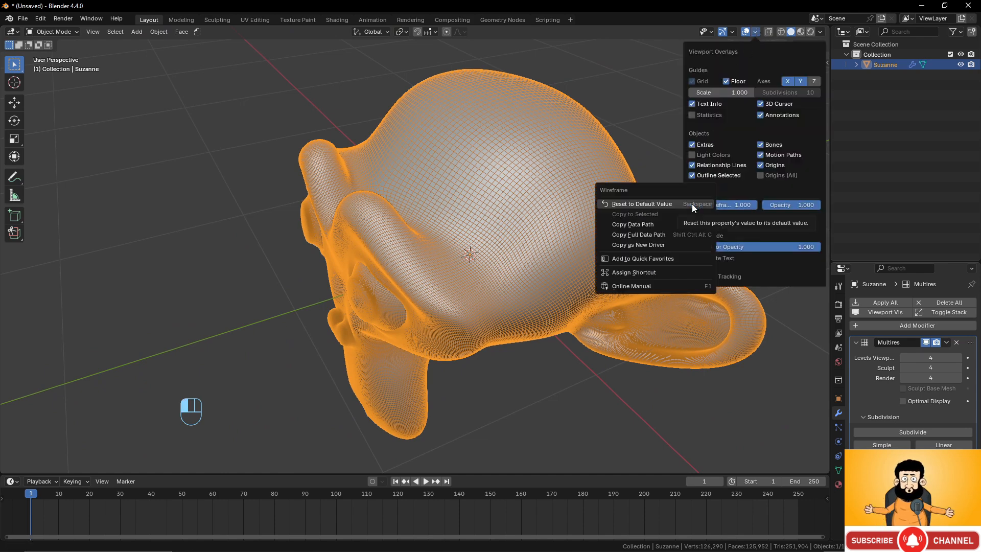
{"action": "left_click", "coordinate": [670, 256]}
{"action": "scroll", "coordinate": [495, 195], "scroll_direction": "down", "scroll_amount": 2}
{"action": "middle_click_drag", "start_coordinate": [495, 194], "coordinate": [508, 193]}
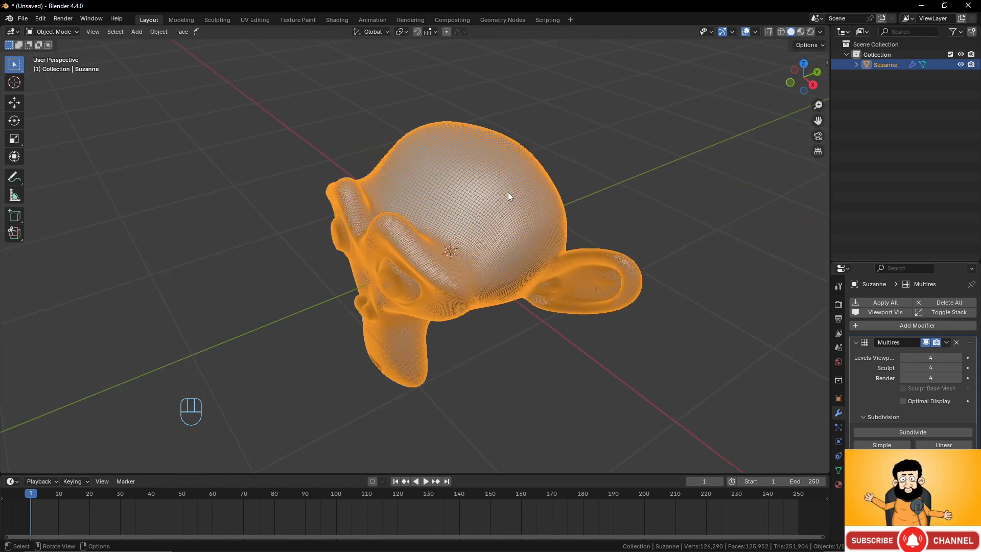
- Toggle the monkey's Wireframe overlay off and on several times through Quick Favorites, ending with it off
{"action": "key", "text": "q"}
{"action": "left_click", "coordinate": [481, 193]}
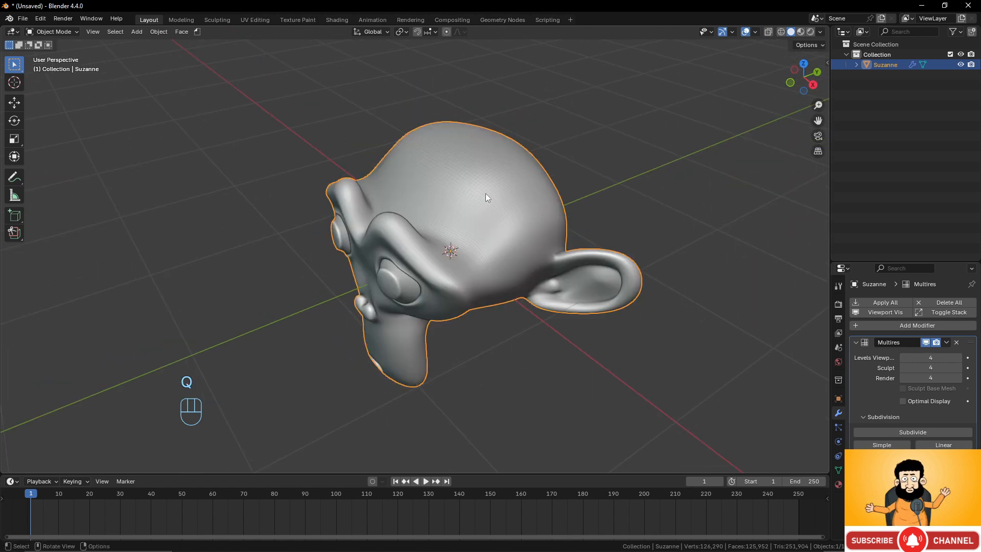
{"action": "key", "text": "q"}
{"action": "left_click", "coordinate": [602, 203]}
{"action": "key", "text": "q"}
{"action": "left_click", "coordinate": [602, 204]}
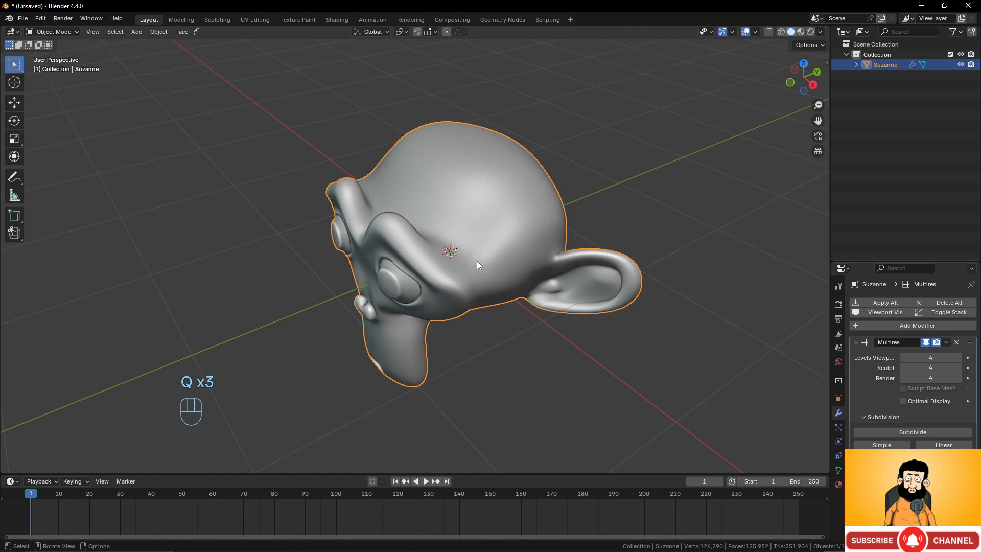
{"action": "middle_click_drag", "start_coordinate": [477, 260], "coordinate": [519, 249]}
{"action": "key", "text": "q"}
{"action": "left_click", "coordinate": [526, 247]}
{"action": "scroll", "coordinate": [562, 247], "scroll_direction": "up", "scroll_amount": 3}
{"action": "key", "text": "q"}
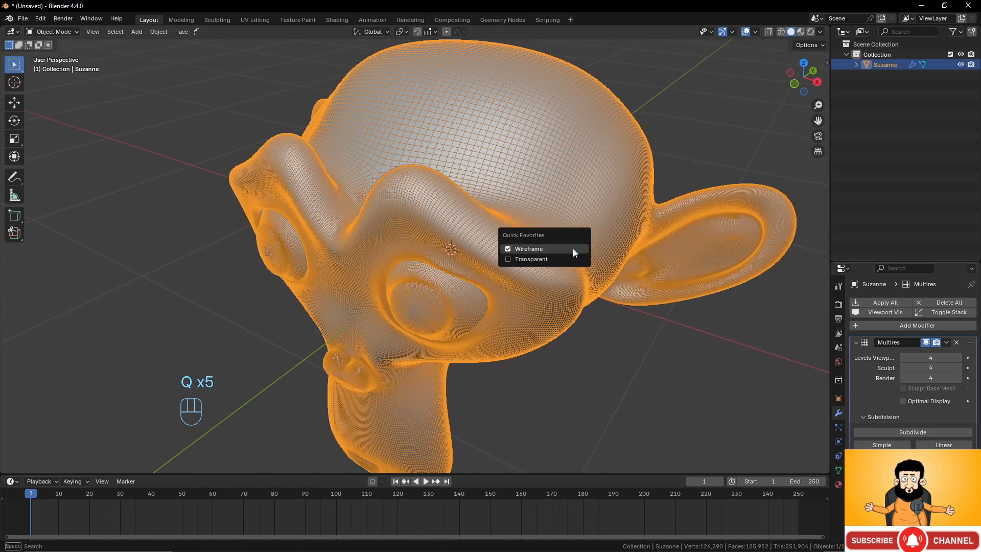
{"action": "left_click", "coordinate": [573, 248]}
{"action": "key", "text": "q"}
{"action": "left_click", "coordinate": [590, 246]}
{"action": "key", "text": "q"}
{"action": "left_click", "coordinate": [591, 247]}
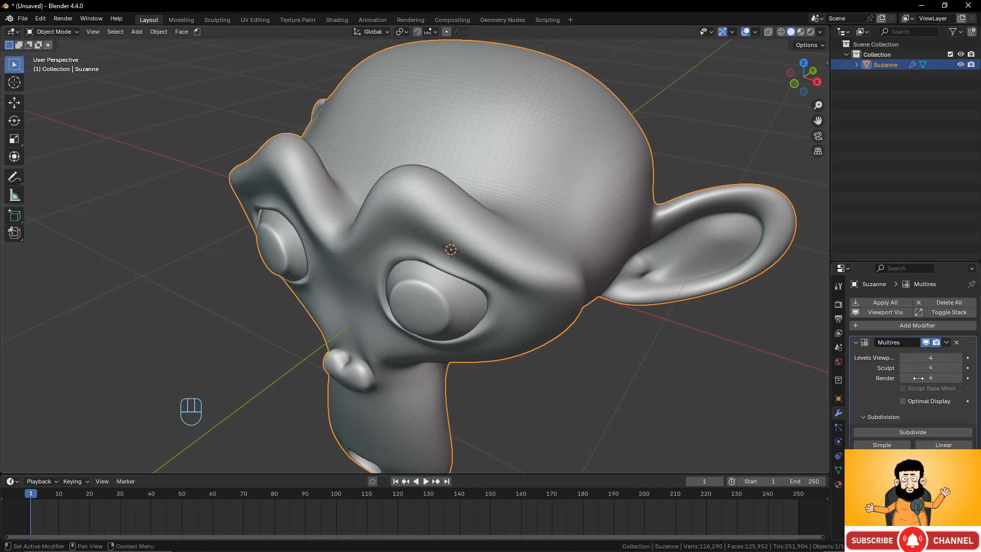
{"action": "scroll", "coordinate": [491, 291], "scroll_direction": "down", "scroll_amount": 4}
{"action": "middle_click_drag", "start_coordinate": [513, 302], "coordinate": [527, 289]}
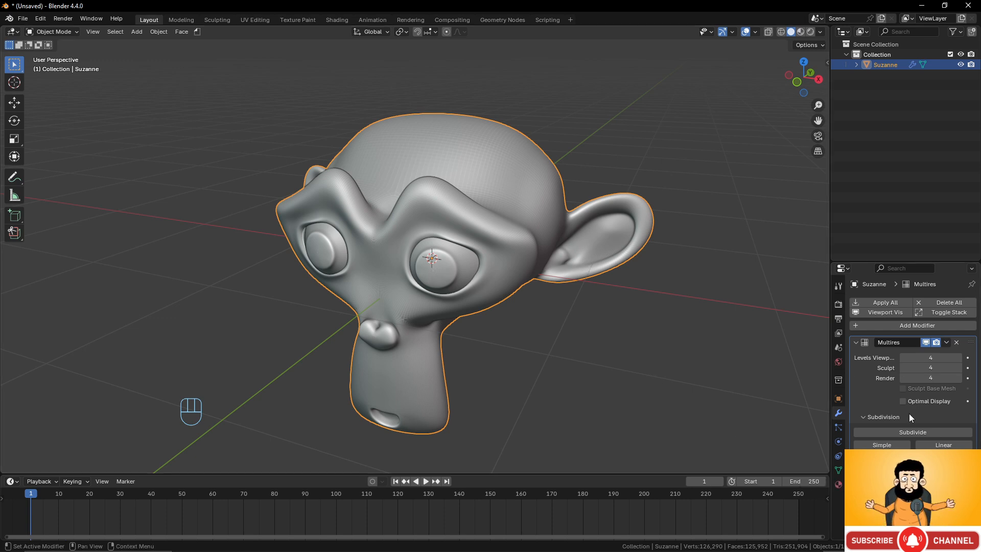
{"action": "scroll", "coordinate": [913, 368], "scroll_direction": "down", "scroll_amount": 1}
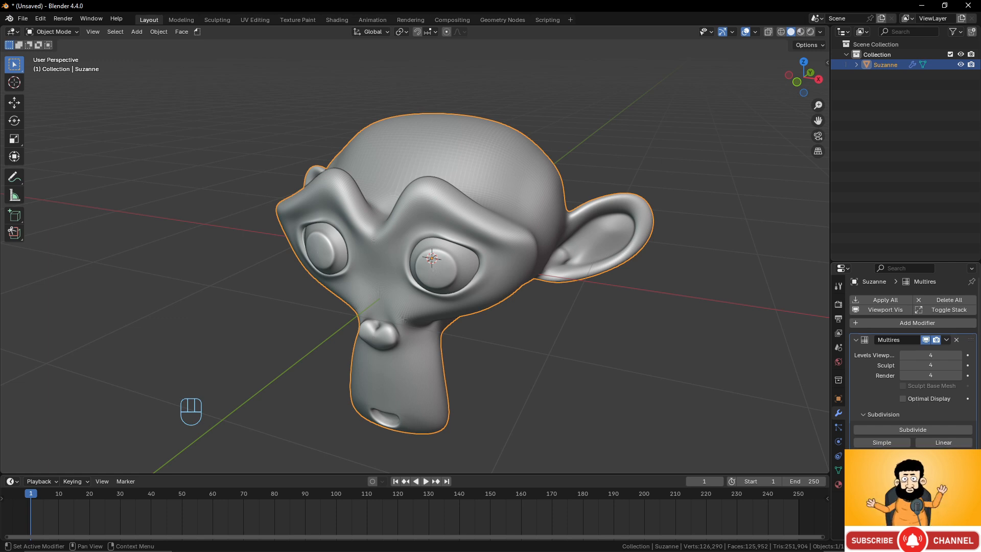
{"action": "scroll", "coordinate": [913, 368], "scroll_direction": "up", "scroll_amount": 1}
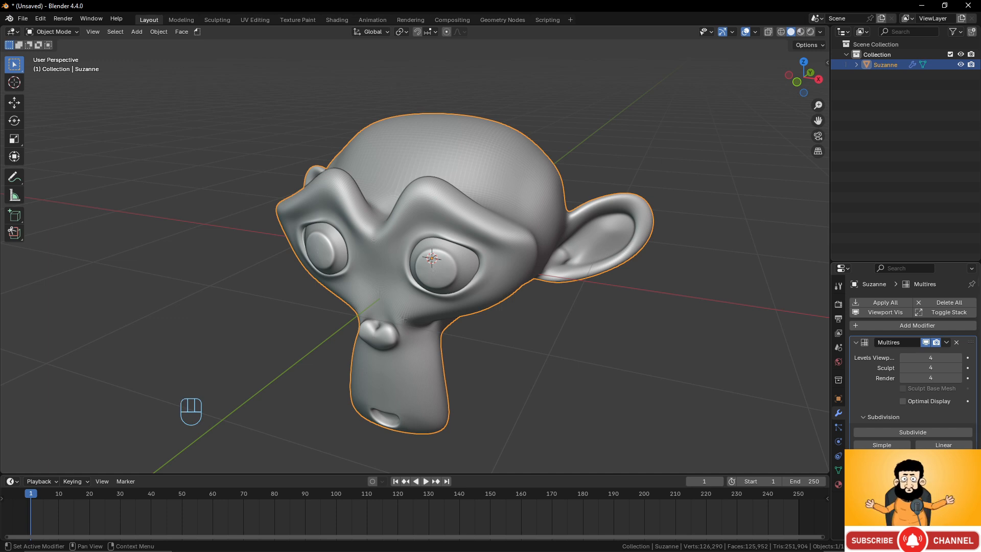
- Lower the Multires modifier's viewport level to 2
{"action": "left_click", "coordinate": [884, 473]}
{"action": "left_click", "coordinate": [903, 357]}
{"action": "left_click", "coordinate": [903, 357]}
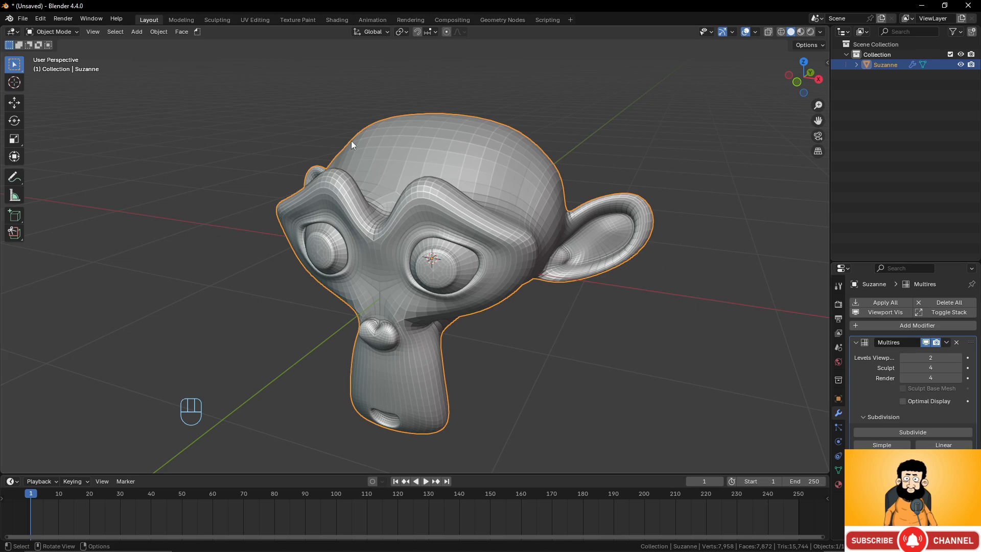
- Switch to the Sculpting workspace and view the monkey head from the side and front
{"action": "left_click", "coordinate": [217, 20]}
{"action": "mouse_move", "coordinate": [406, 239]}
{"action": "middle_mouse_down"}
{"action": "mouse_move", "coordinate": [423, 245]}
{"action": "mouse_move", "coordinate": [407, 235]}
{"action": "middle_mouse_up"}
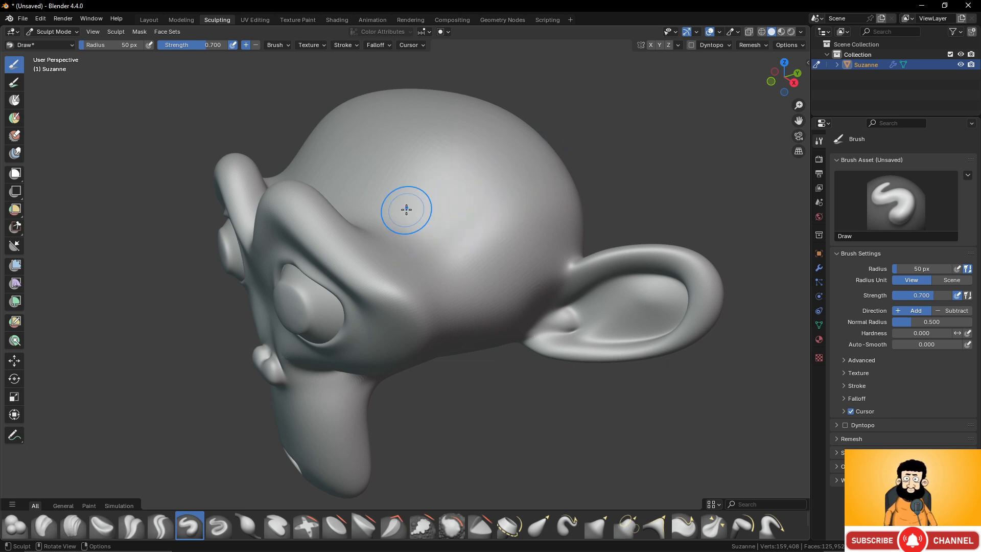
{"action": "middle_click_drag", "start_coordinate": [406, 209], "coordinate": [460, 206]}
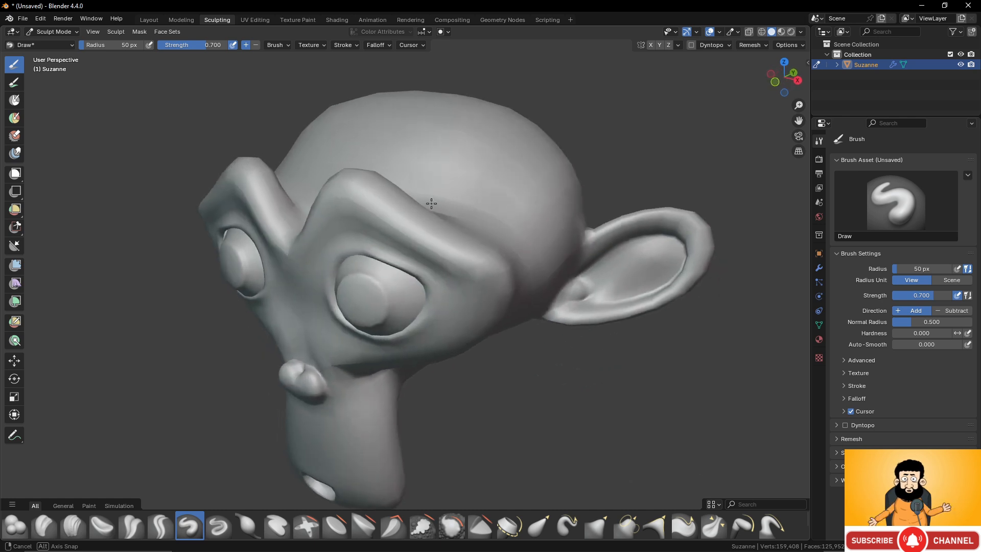
- Raise the Multires viewport level to 4 to compare the display while orbiting, and set it back to 2
{"action": "left_click", "coordinate": [818, 269]}
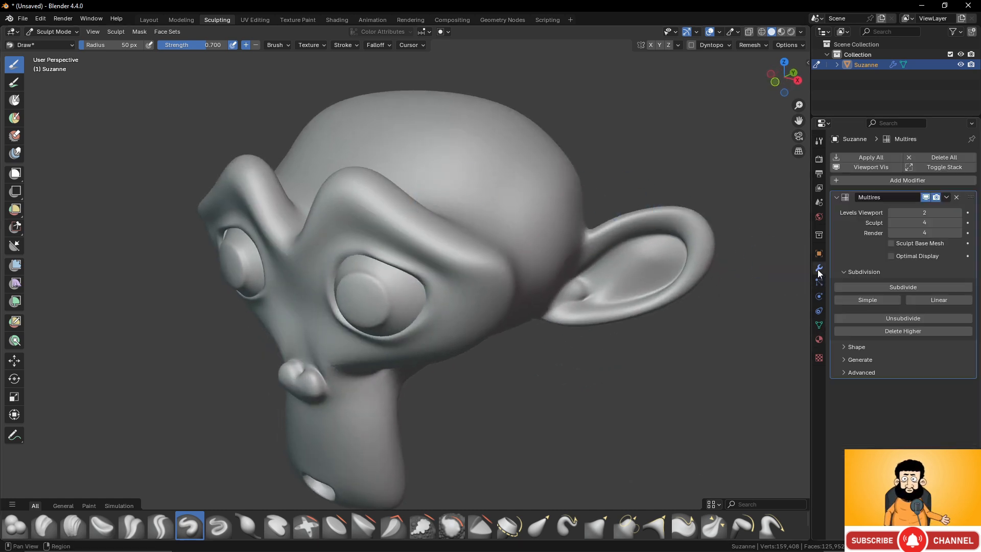
{"action": "left_click", "coordinate": [960, 212]}
{"action": "left_click", "coordinate": [960, 213]}
{"action": "middle_click_drag", "start_coordinate": [639, 214], "coordinate": [659, 215]}
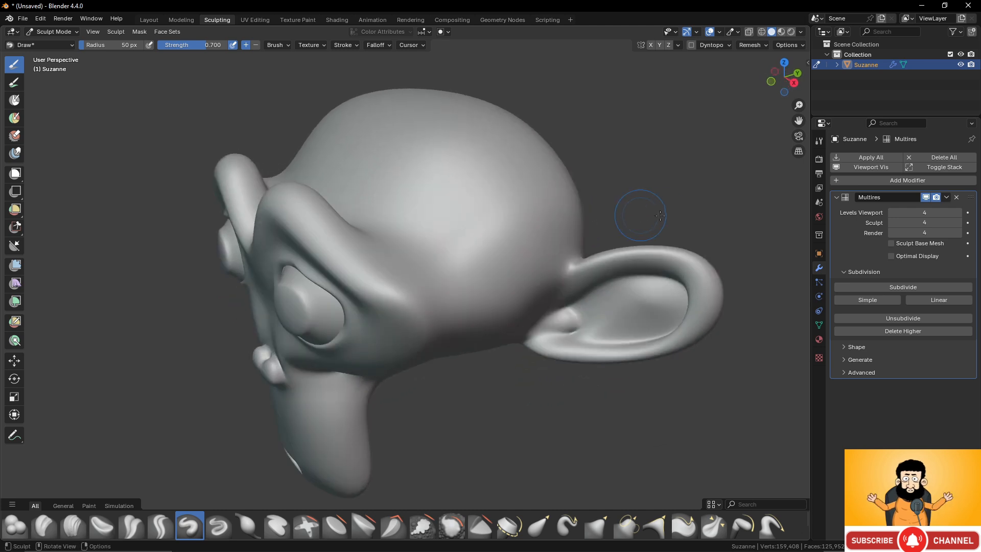
{"action": "left_click", "coordinate": [891, 212]}
{"action": "left_click", "coordinate": [892, 212]}
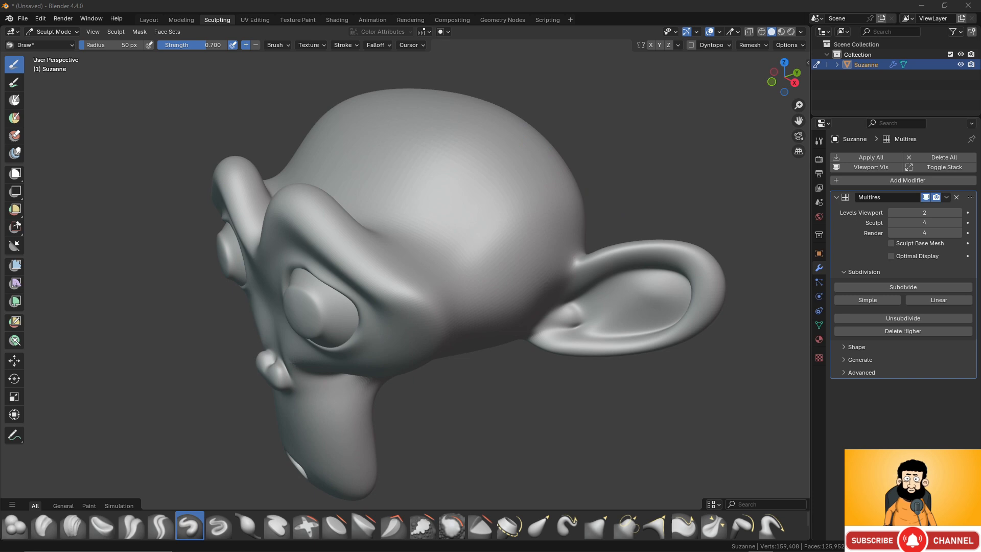
- Sculpt a short raised test stroke across the side of the monkey's head with the Draw brush
{"action": "middle_click_drag", "start_coordinate": [499, 195], "coordinate": [534, 236]}
{"action": "scroll", "coordinate": [521, 240], "scroll_direction": "up", "scroll_amount": 3}
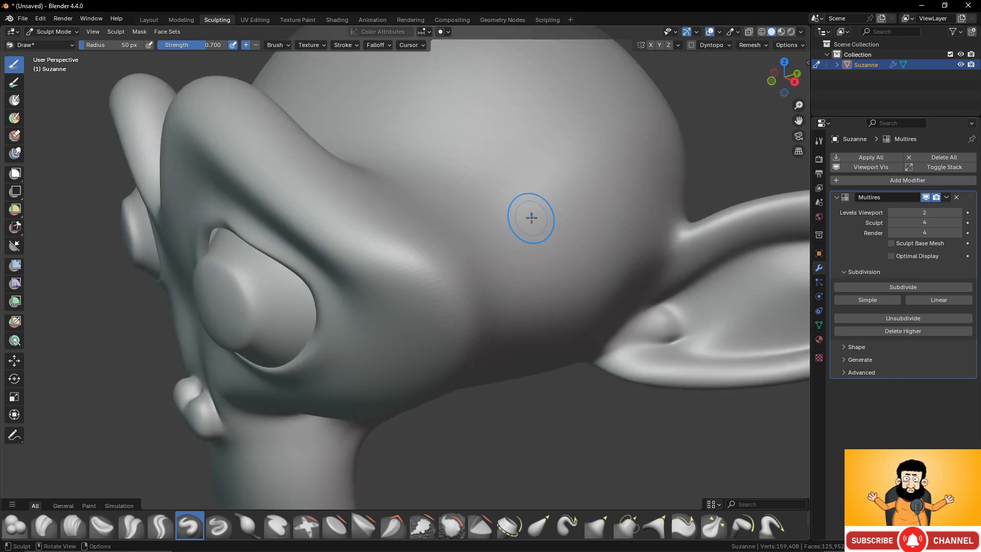
{"action": "mouse_move", "coordinate": [532, 218]}
{"action": "left_mouse_down"}
{"action": "mouse_move", "coordinate": [593, 184]}
{"action": "mouse_move", "coordinate": [565, 202]}
{"action": "mouse_move", "coordinate": [581, 189]}
{"action": "left_mouse_up"}
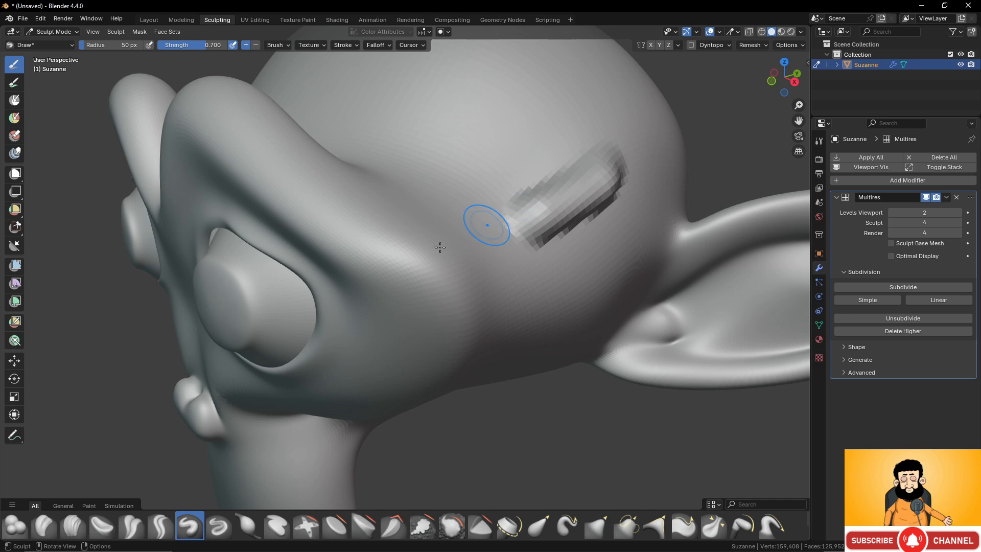
{"action": "mouse_move", "coordinate": [440, 248]}
{"action": "middle_mouse_down"}
{"action": "mouse_move", "coordinate": [423, 252]}
{"action": "mouse_move", "coordinate": [410, 235]}
{"action": "mouse_move", "coordinate": [357, 273]}
{"action": "mouse_move", "coordinate": [409, 274]}
{"action": "mouse_move", "coordinate": [436, 261]}
{"action": "mouse_move", "coordinate": [429, 246]}
{"action": "mouse_move", "coordinate": [427, 255]}
{"action": "mouse_move", "coordinate": [397, 259]}
{"action": "mouse_move", "coordinate": [405, 259]}
{"action": "middle_mouse_up"}
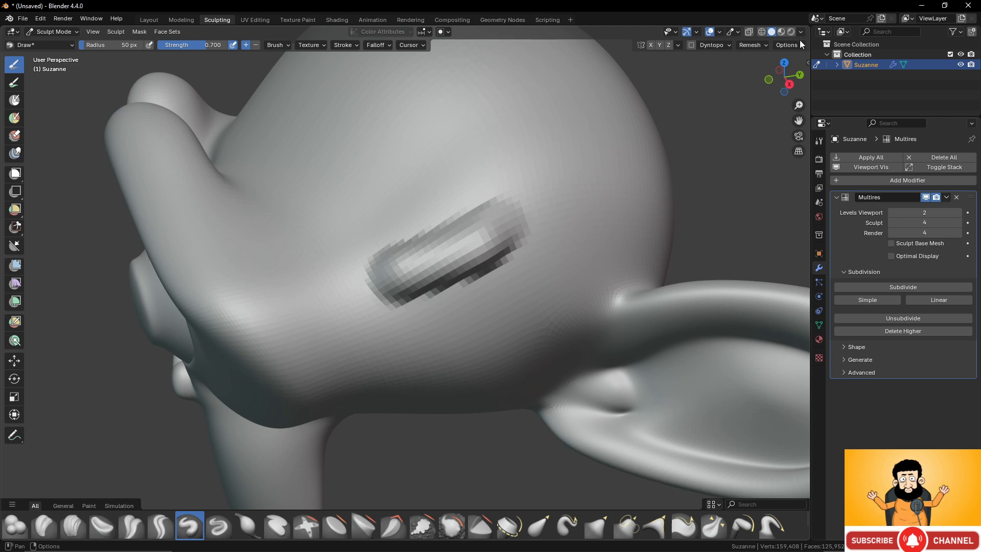
- Review the Fast Navigate display option in the sculpt options and undo the test stroke on the head
{"action": "left_click", "coordinate": [788, 45]}
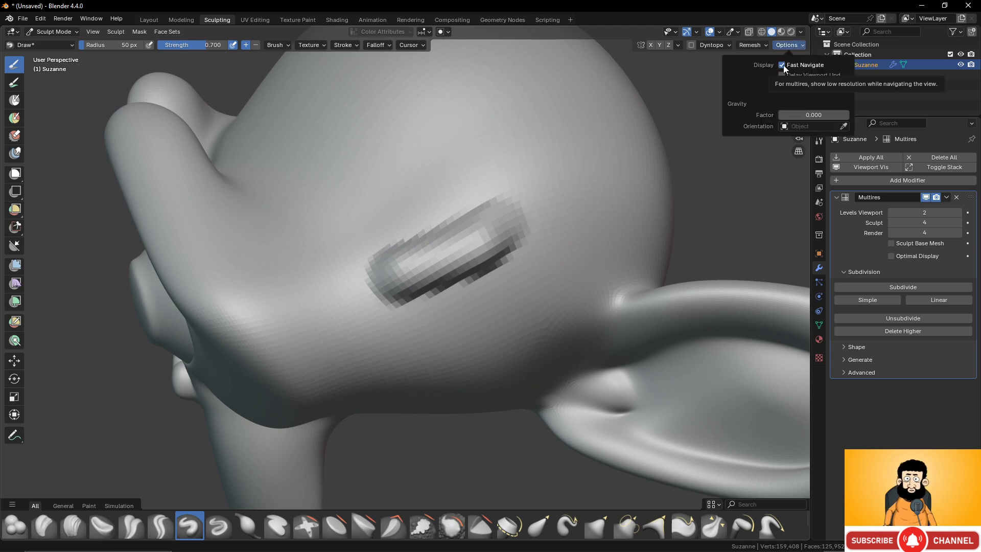
{"action": "mouse_move", "coordinate": [546, 283]}
{"action": "middle_mouse_down"}
{"action": "mouse_move", "coordinate": [471, 280]}
{"action": "mouse_move", "coordinate": [570, 263]}
{"action": "mouse_move", "coordinate": [546, 282]}
{"action": "mouse_move", "coordinate": [545, 310]}
{"action": "mouse_move", "coordinate": [508, 280]}
{"action": "mouse_move", "coordinate": [486, 278]}
{"action": "middle_mouse_up"}
{"action": "key", "text": "ctrl+z"}
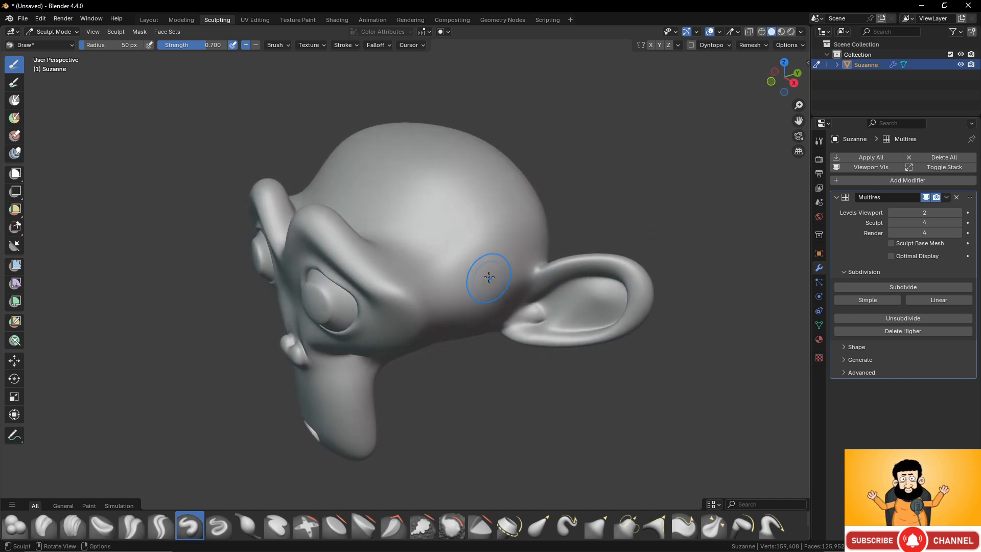
{"action": "left_click", "coordinate": [802, 33]}
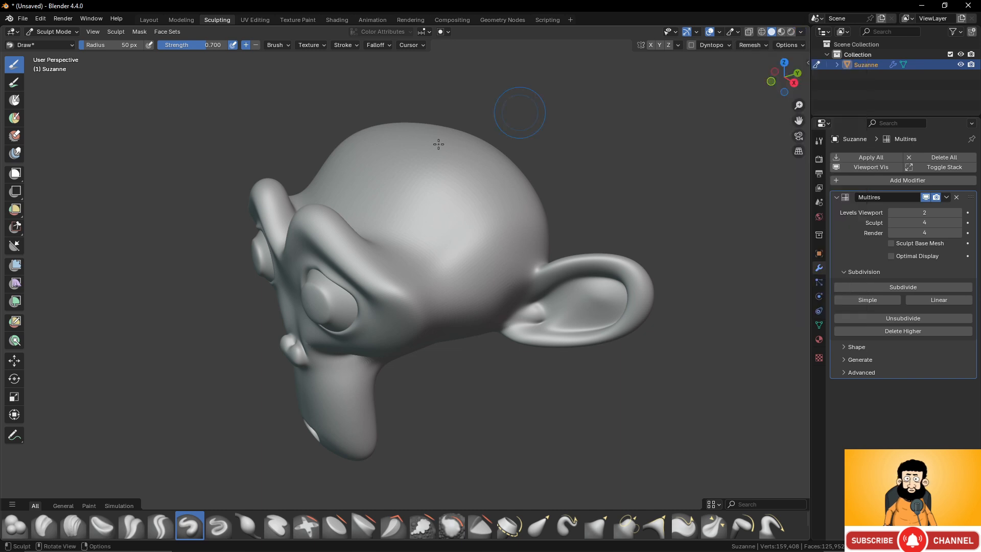
{"action": "left_click", "coordinate": [794, 46]}
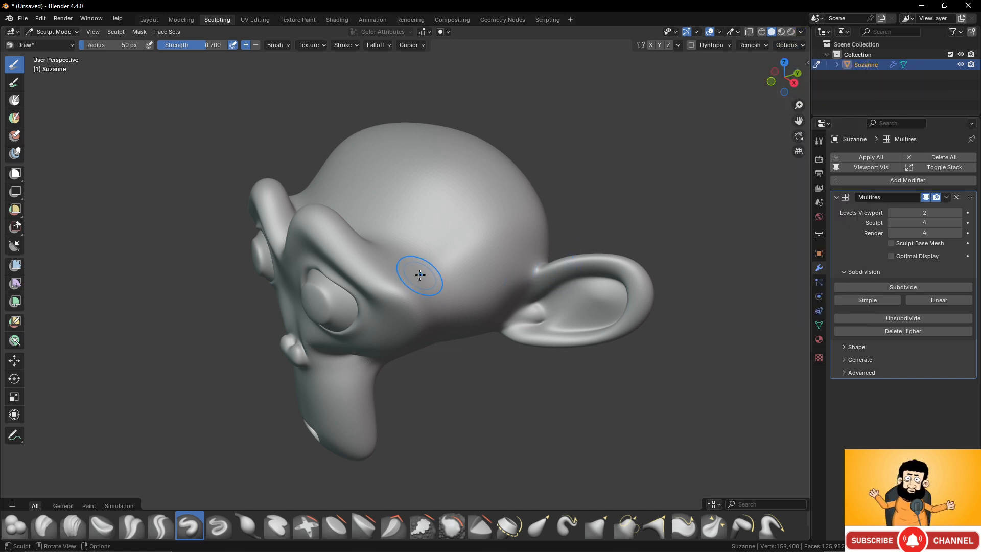
- Enable mirrored sculpting across the X axis
{"action": "middle_click_drag", "start_coordinate": [420, 275], "coordinate": [438, 272]}
{"action": "middle_click_drag", "start_coordinate": [610, 246], "coordinate": [602, 250]}
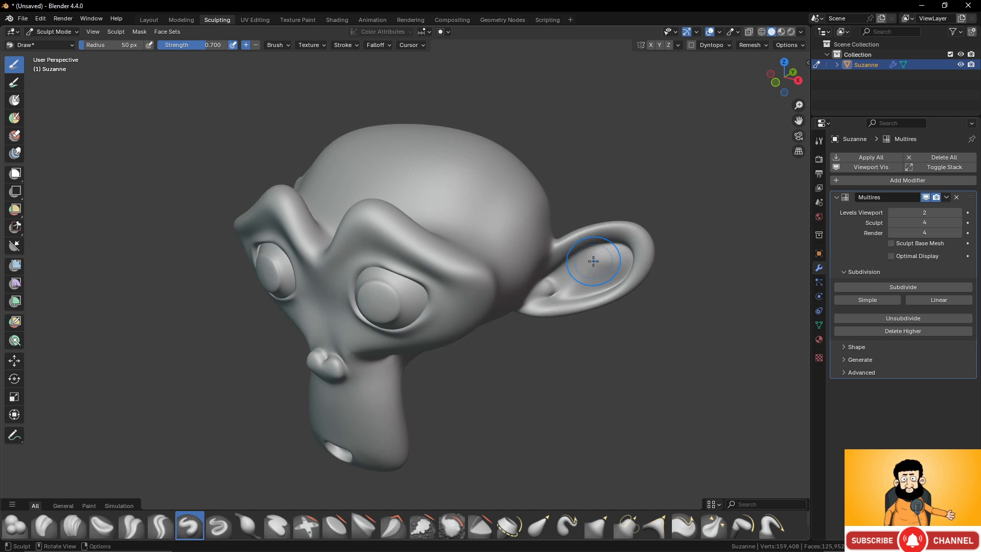
{"action": "scroll", "coordinate": [594, 261], "scroll_direction": "up", "scroll_amount": 1}
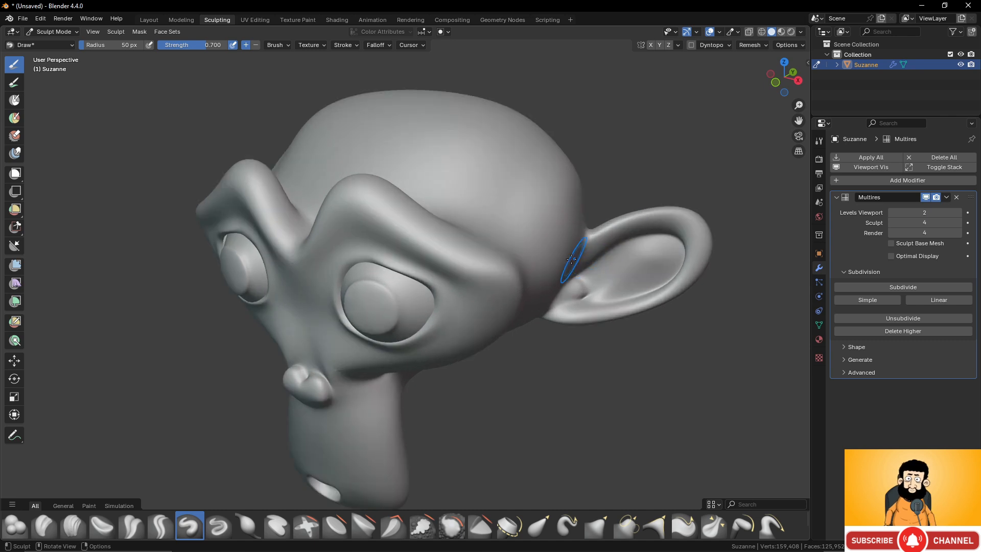
{"action": "left_click", "coordinate": [650, 47]}
- Sculpt a row of short slanted Draw strokes along the monkey's brow ridge, from its inner peak to the outer end
{"action": "middle_click_drag", "start_coordinate": [526, 177], "coordinate": [554, 179]}
{"action": "scroll", "coordinate": [554, 190], "scroll_direction": "up", "scroll_amount": 3}
{"action": "scroll", "coordinate": [518, 173], "scroll_direction": "down", "scroll_amount": 2}
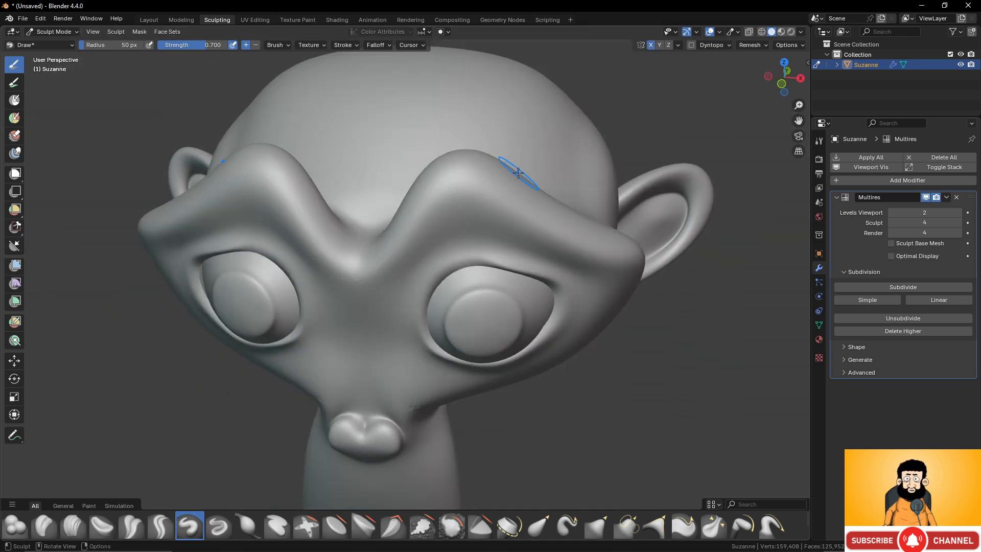
{"action": "middle_click_drag", "start_coordinate": [499, 165], "coordinate": [427, 254], "text": "shift"}
{"action": "scroll", "coordinate": [454, 235], "scroll_direction": "up", "scroll_amount": 1}
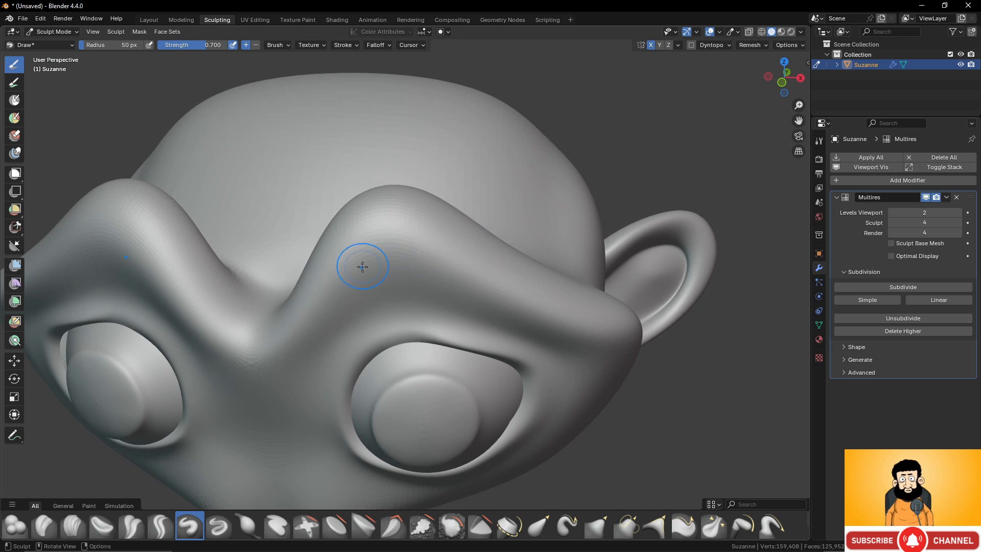
{"action": "scroll", "coordinate": [362, 266], "scroll_direction": "up", "scroll_amount": 2}
{"action": "left_click_drag", "start_coordinate": [347, 280], "coordinate": [412, 158]}
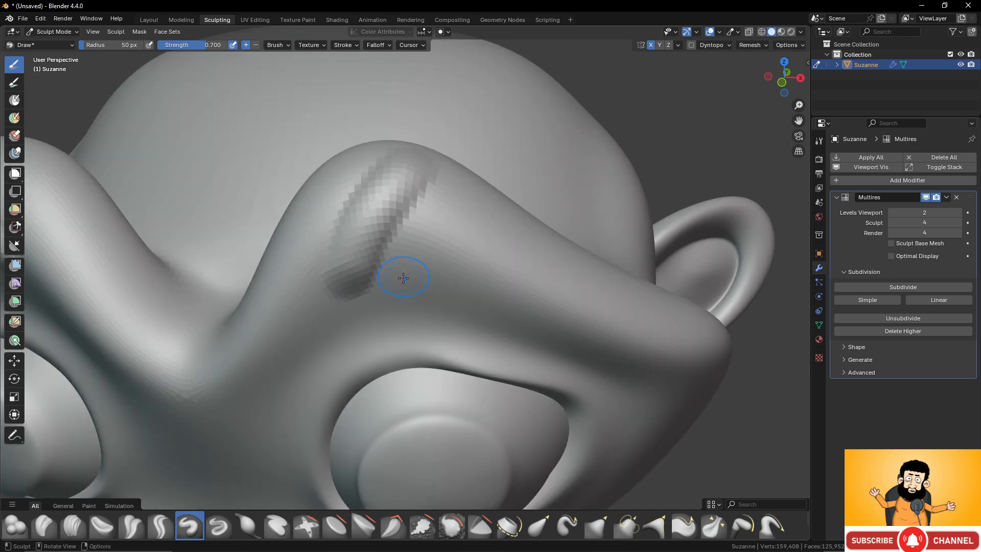
{"action": "mouse_move", "coordinate": [401, 278]}
{"action": "left_mouse_down"}
{"action": "mouse_move", "coordinate": [453, 197]}
{"action": "mouse_move", "coordinate": [483, 177]}
{"action": "left_mouse_up"}
{"action": "left_click_drag", "start_coordinate": [448, 301], "coordinate": [519, 207]}
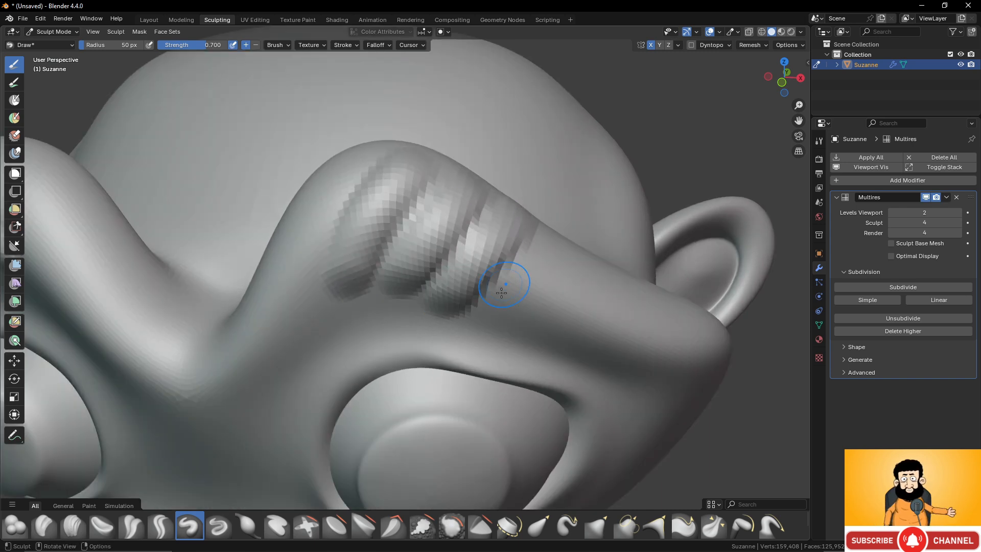
{"action": "left_click_drag", "start_coordinate": [494, 315], "coordinate": [562, 238]}
{"action": "left_click_drag", "start_coordinate": [535, 329], "coordinate": [568, 272]}
{"action": "mouse_move", "coordinate": [565, 350]}
{"action": "left_mouse_down"}
{"action": "mouse_move", "coordinate": [613, 261]}
{"action": "mouse_move", "coordinate": [633, 299]}
{"action": "left_mouse_up"}
{"action": "left_click_drag", "start_coordinate": [616, 353], "coordinate": [654, 278]}
{"action": "left_click_drag", "start_coordinate": [647, 356], "coordinate": [690, 286]}
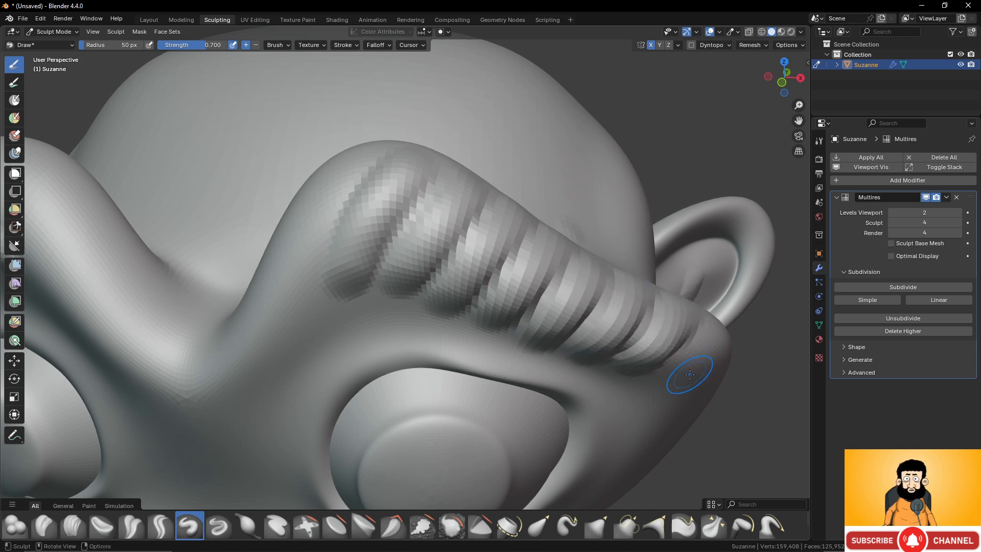
{"action": "left_click_drag", "start_coordinate": [689, 375], "coordinate": [720, 328]}
- Choose the Grab brush and set its radius to 147 px
{"action": "scroll", "coordinate": [716, 316], "scroll_direction": "down", "scroll_amount": 5}
{"action": "mouse_move", "coordinate": [586, 251]}
{"action": "middle_mouse_down"}
{"action": "mouse_move", "coordinate": [575, 254]}
{"action": "mouse_move", "coordinate": [588, 295]}
{"action": "middle_mouse_up"}
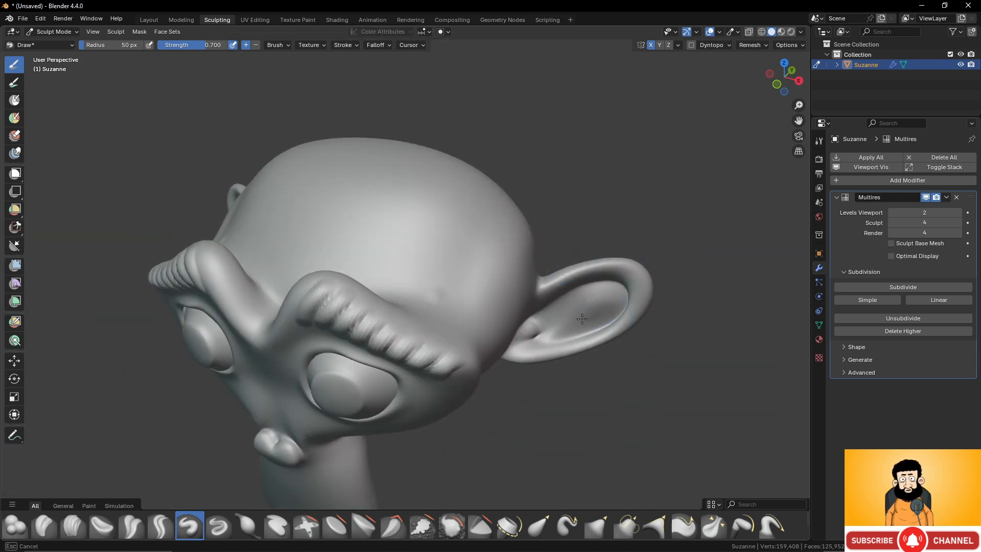
{"action": "scroll", "coordinate": [430, 282], "scroll_direction": "down", "scroll_amount": 3}
{"action": "mouse_move", "coordinate": [429, 283]}
{"action": "middle_mouse_down"}
{"action": "mouse_move", "coordinate": [469, 203]}
{"action": "mouse_move", "coordinate": [469, 275]}
{"action": "mouse_move", "coordinate": [455, 275]}
{"action": "mouse_move", "coordinate": [483, 274]}
{"action": "middle_mouse_up"}
{"action": "middle_click_drag", "start_coordinate": [497, 339], "coordinate": [481, 291], "text": "shift"}
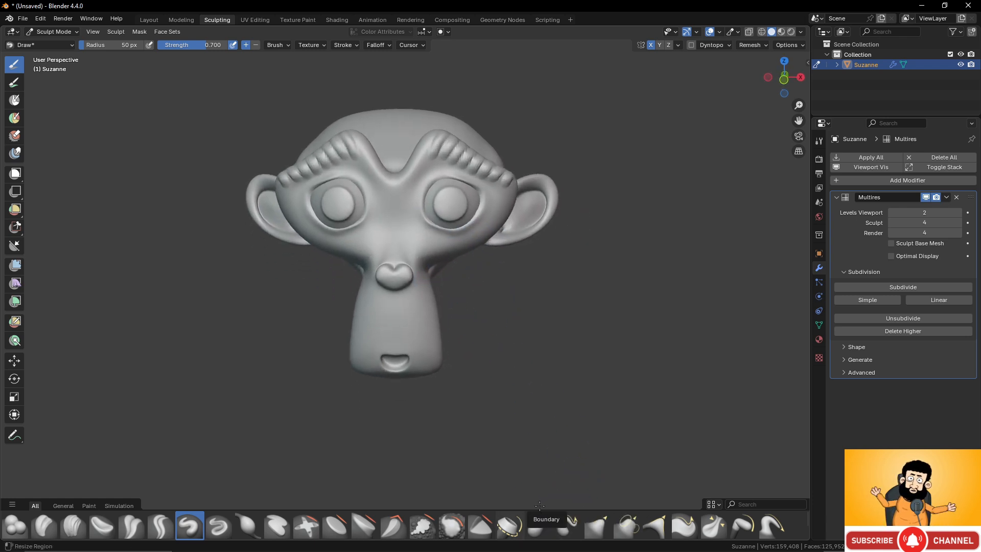
{"action": "left_click", "coordinate": [597, 526]}
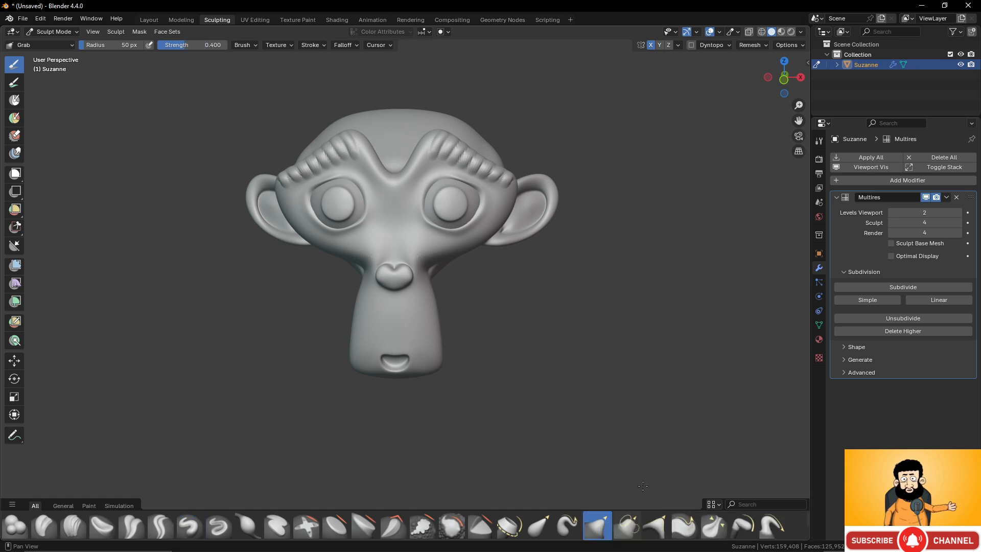
{"action": "key", "text": "f"}
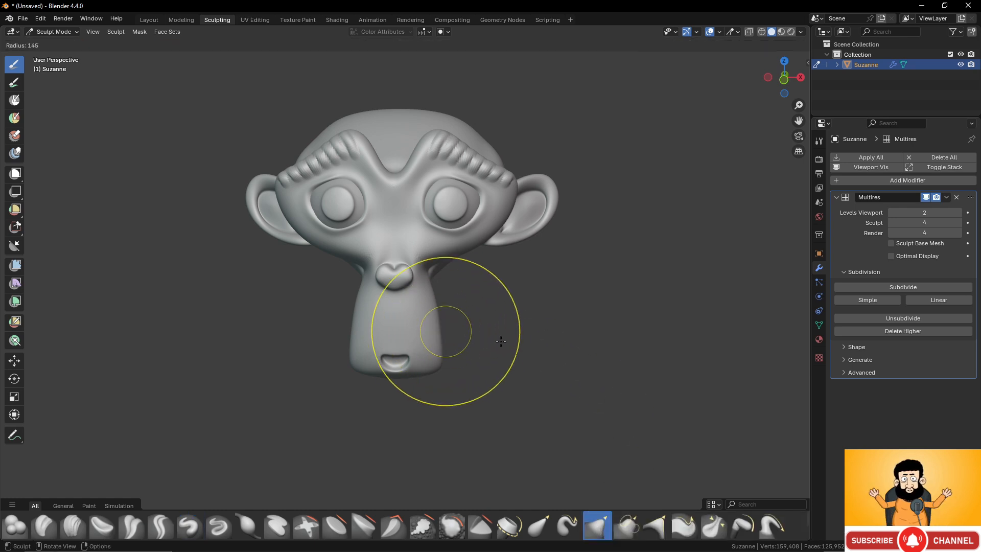
{"action": "left_click", "coordinate": [492, 334]}
- Pull the monkey's muzzle and nose wider and reshape its eyes, raising the lower lids, with the Grab brush
{"action": "left_click_drag", "start_coordinate": [439, 345], "coordinate": [446, 343]}
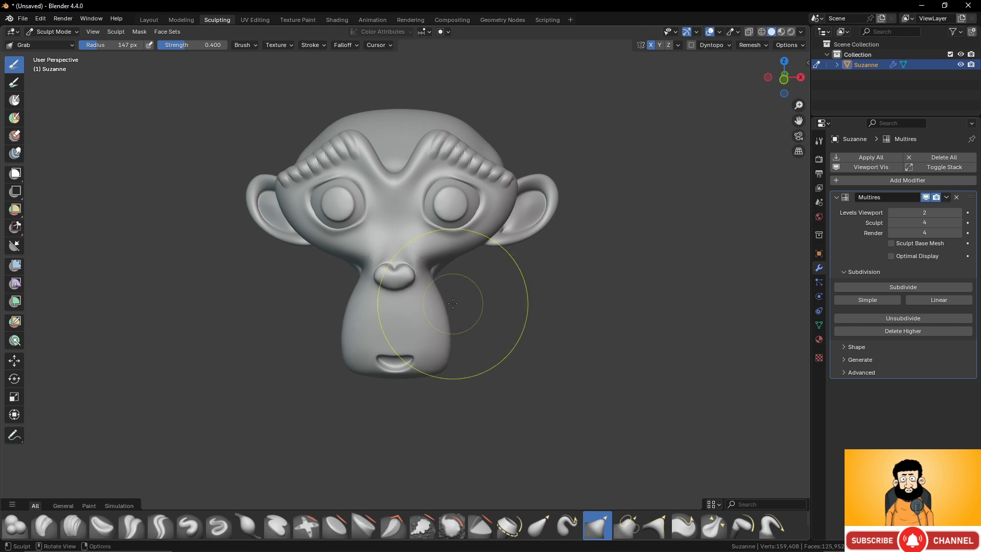
{"action": "mouse_move", "coordinate": [419, 276]}
{"action": "left_mouse_down"}
{"action": "mouse_move", "coordinate": [444, 258]}
{"action": "mouse_move", "coordinate": [479, 266]}
{"action": "left_mouse_up"}
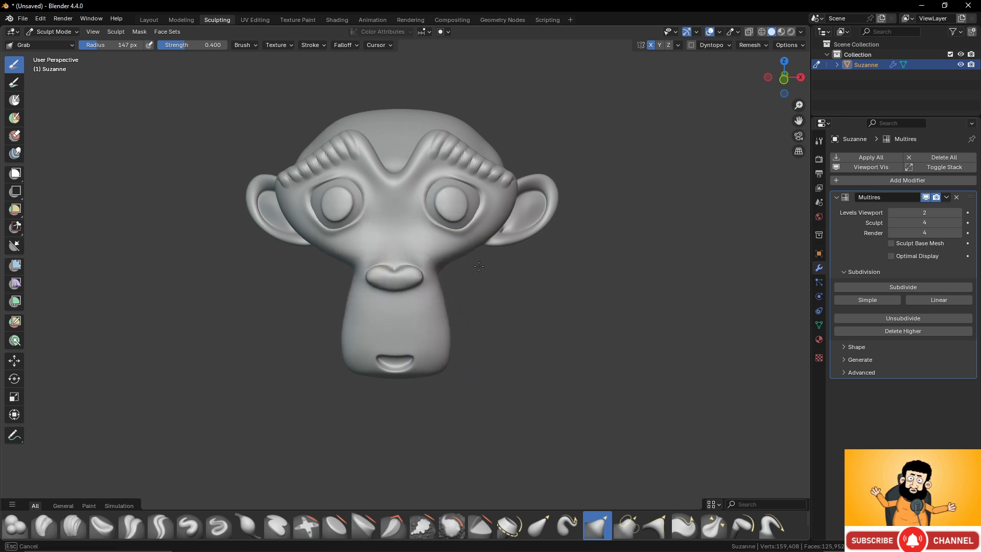
{"action": "scroll", "coordinate": [485, 263], "scroll_direction": "up", "scroll_amount": 2}
{"action": "middle_click_drag", "start_coordinate": [483, 158], "coordinate": [471, 161]}
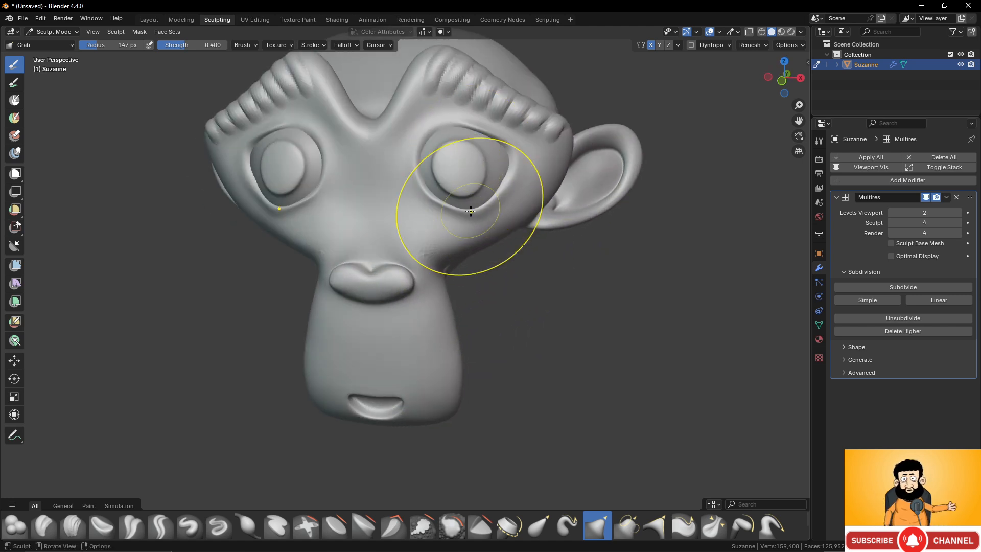
{"action": "left_click_drag", "start_coordinate": [470, 209], "coordinate": [467, 193]}
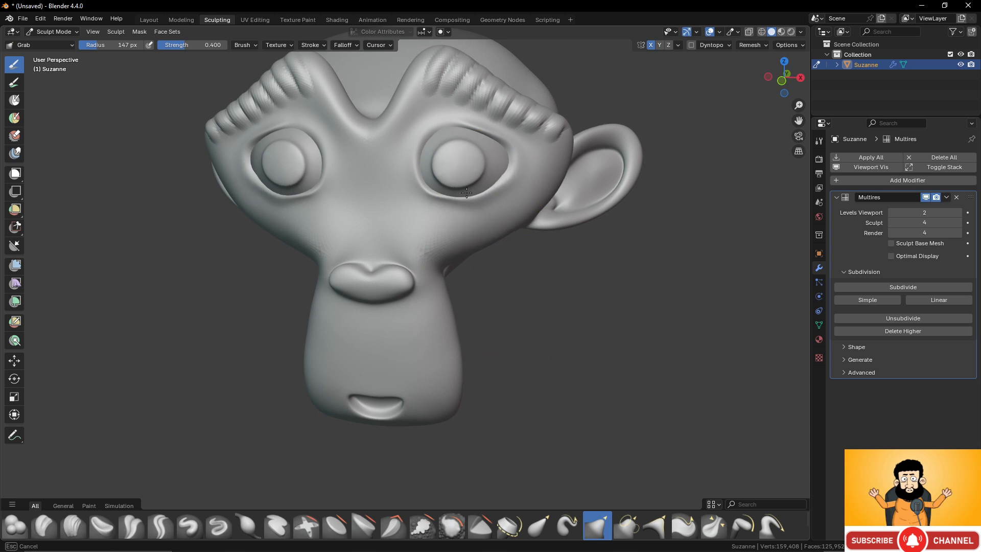
{"action": "mouse_move", "coordinate": [474, 156]}
{"action": "middle_mouse_down"}
{"action": "mouse_move", "coordinate": [394, 159]}
{"action": "mouse_move", "coordinate": [440, 168]}
{"action": "mouse_move", "coordinate": [467, 204]}
{"action": "middle_mouse_up"}
{"action": "left_click_drag", "start_coordinate": [467, 204], "coordinate": [478, 193]}
- Enlarge and reshape the monkey's ears by pulling their outer and upper edges outward with the Grab brush
{"action": "scroll", "coordinate": [485, 198], "scroll_direction": "down", "scroll_amount": 2}
{"action": "mouse_move", "coordinate": [488, 198]}
{"action": "middle_mouse_down"}
{"action": "mouse_move", "coordinate": [509, 199]}
{"action": "mouse_move", "coordinate": [486, 196]}
{"action": "middle_mouse_up"}
{"action": "left_click_drag", "start_coordinate": [573, 194], "coordinate": [594, 163]}
{"action": "middle_click_drag", "start_coordinate": [594, 164], "coordinate": [580, 207]}
{"action": "left_click_drag", "start_coordinate": [562, 176], "coordinate": [571, 167]}
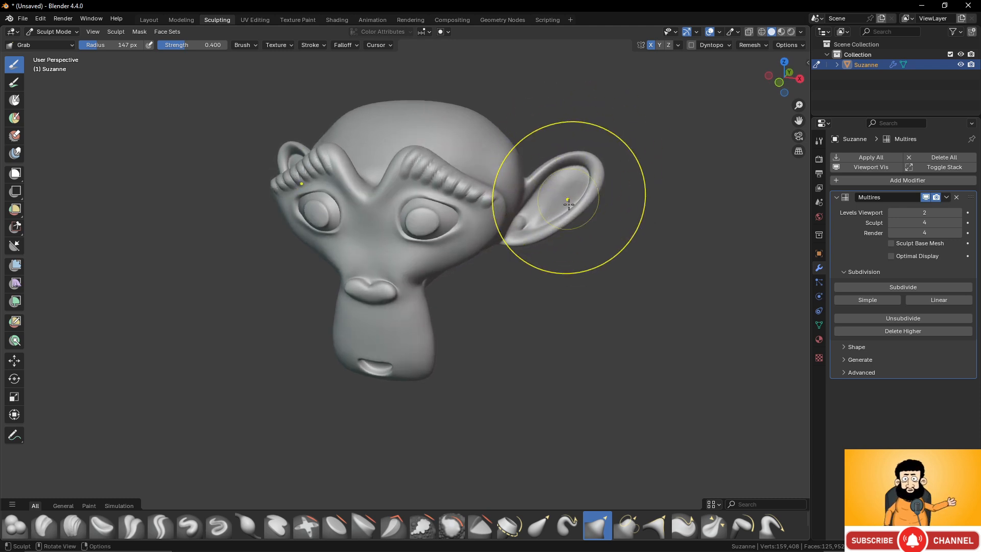
{"action": "mouse_move", "coordinate": [568, 204]}
{"action": "left_mouse_down"}
{"action": "mouse_move", "coordinate": [582, 225]}
{"action": "mouse_move", "coordinate": [608, 209]}
{"action": "left_mouse_up"}
{"action": "left_click_drag", "start_coordinate": [607, 206], "coordinate": [614, 200]}
{"action": "left_click_drag", "start_coordinate": [610, 195], "coordinate": [616, 183]}
{"action": "left_click_drag", "start_coordinate": [611, 179], "coordinate": [605, 161]}
{"action": "left_click_drag", "start_coordinate": [559, 171], "coordinate": [525, 148]}
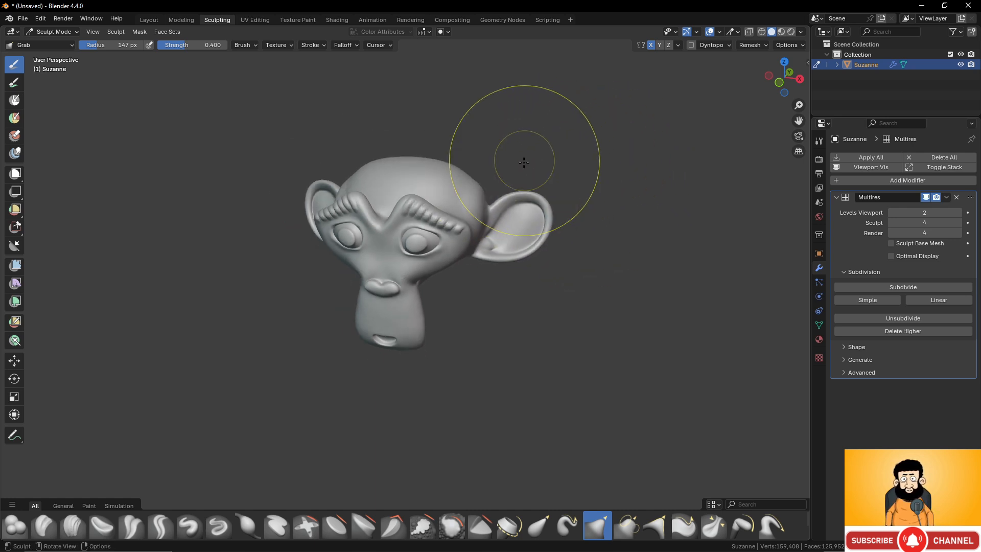
{"action": "mouse_move", "coordinate": [526, 149]}
{"action": "middle_mouse_down"}
{"action": "mouse_move", "coordinate": [469, 234]}
{"action": "mouse_move", "coordinate": [429, 226]}
{"action": "mouse_move", "coordinate": [564, 240]}
{"action": "middle_mouse_up"}
- Push the crown of the monkey's head down and pull it back up into a rounded shape with the Grab brush
{"action": "scroll", "coordinate": [447, 172], "scroll_direction": "down", "scroll_amount": 2}
{"action": "mouse_move", "coordinate": [447, 171]}
{"action": "middle_mouse_down"}
{"action": "mouse_move", "coordinate": [481, 156]}
{"action": "mouse_move", "coordinate": [456, 180]}
{"action": "middle_mouse_up"}
{"action": "scroll", "coordinate": [465, 211], "scroll_direction": "up", "scroll_amount": 3}
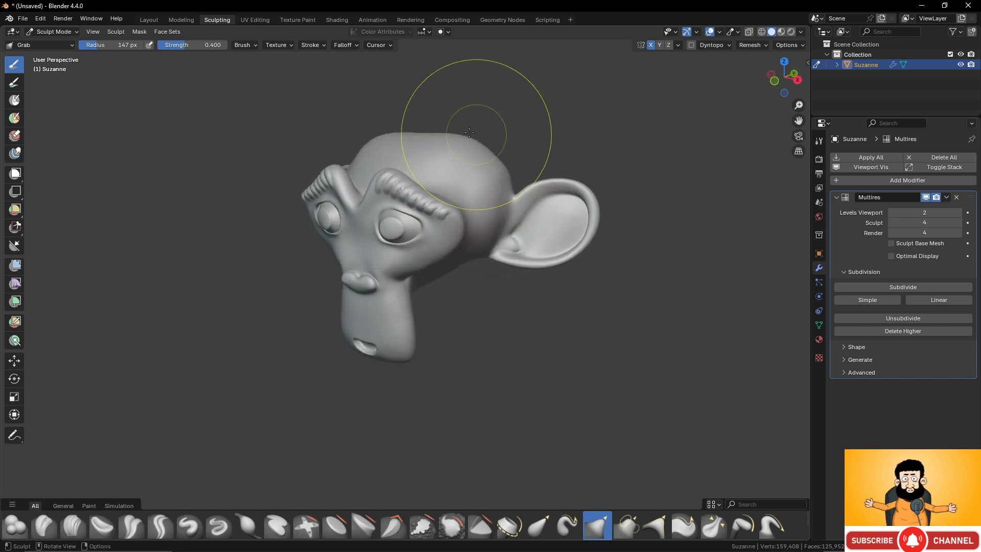
{"action": "mouse_move", "coordinate": [469, 132]}
{"action": "left_mouse_down"}
{"action": "mouse_move", "coordinate": [440, 137]}
{"action": "mouse_move", "coordinate": [425, 116]}
{"action": "left_mouse_up"}
{"action": "middle_click_drag", "start_coordinate": [456, 139], "coordinate": [486, 144]}
{"action": "left_click_drag", "start_coordinate": [408, 132], "coordinate": [409, 119]}
- Toggle the Multires modifier's viewport display off and on to compare the sculpt with the base mesh
{"action": "scroll", "coordinate": [476, 151], "scroll_direction": "down", "scroll_amount": 2}
{"action": "middle_click_drag", "start_coordinate": [525, 181], "coordinate": [546, 173]}
{"action": "middle_click_drag", "start_coordinate": [524, 258], "coordinate": [511, 267]}
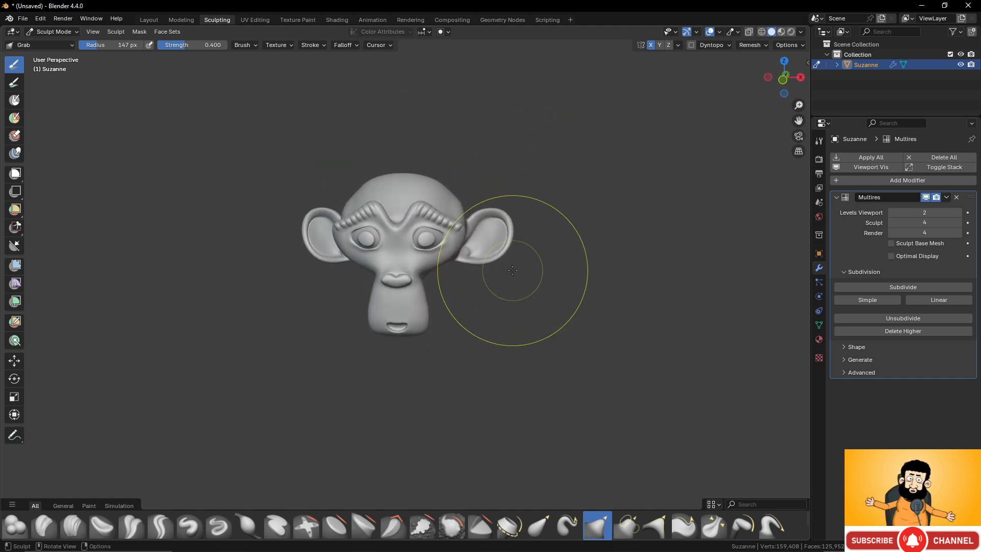
{"action": "scroll", "coordinate": [460, 287], "scroll_direction": "up", "scroll_amount": 3}
{"action": "mouse_move", "coordinate": [460, 288]}
{"action": "middle_mouse_down"}
{"action": "mouse_move", "coordinate": [532, 273]}
{"action": "mouse_move", "coordinate": [469, 267]}
{"action": "mouse_move", "coordinate": [487, 251]}
{"action": "middle_mouse_up"}
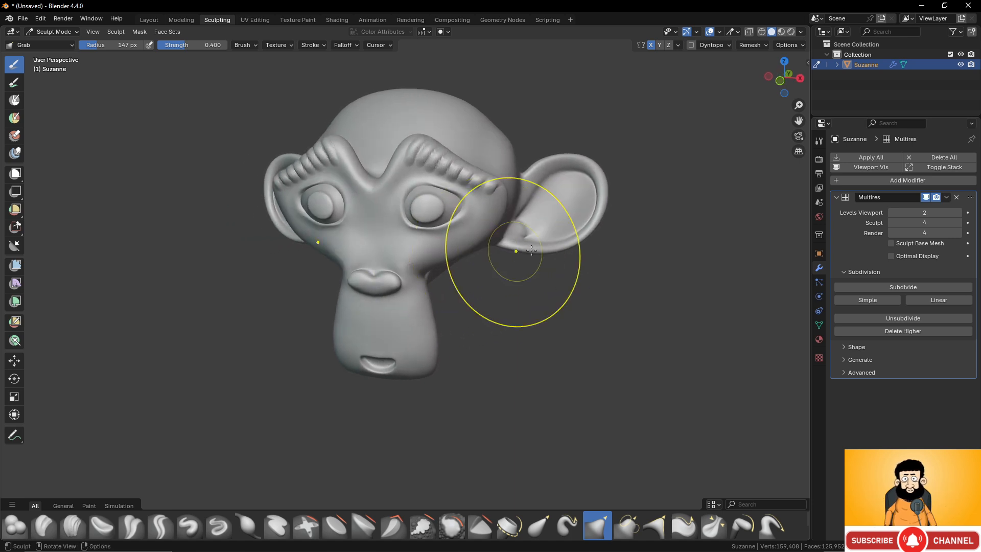
{"action": "left_click", "coordinate": [927, 198]}
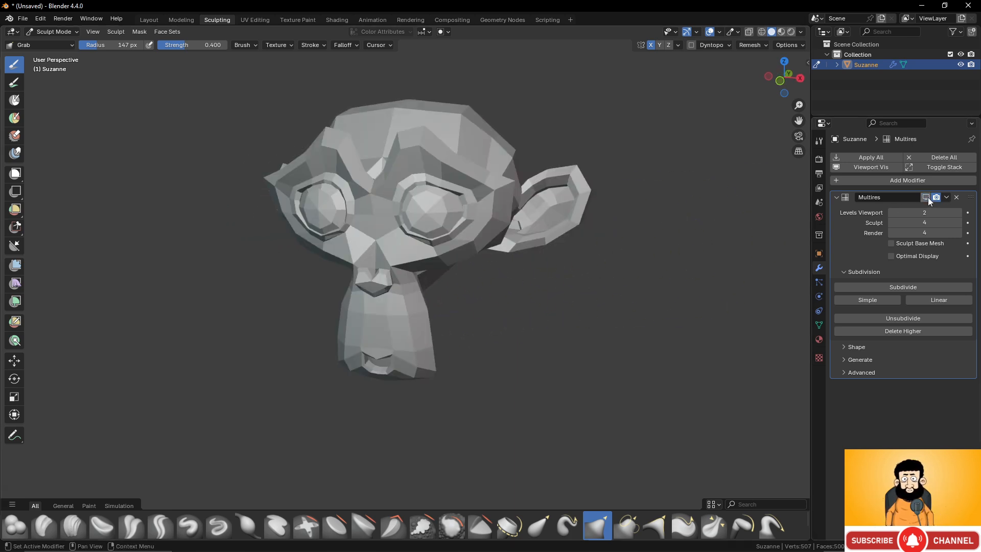
{"action": "left_click", "coordinate": [927, 198]}
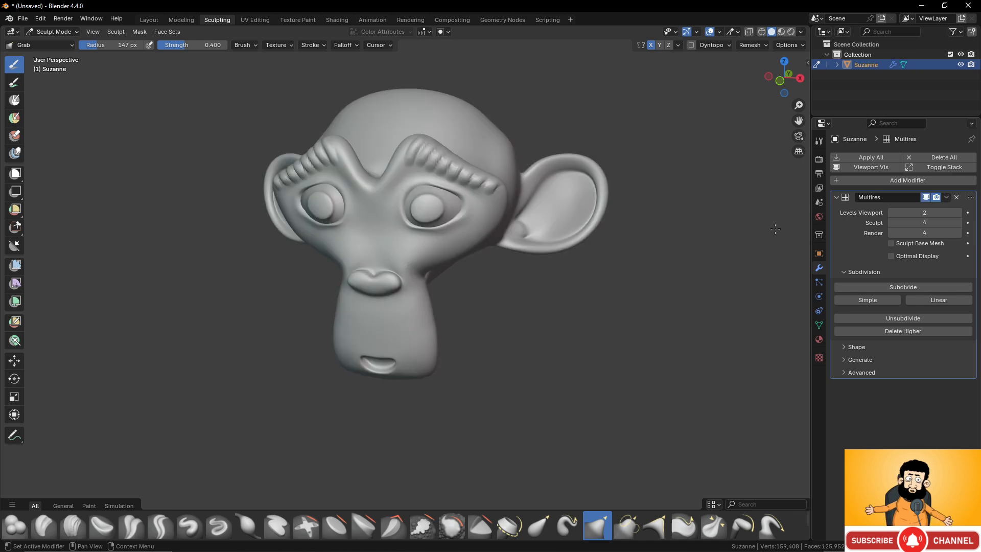
- Switch Suzanne to Edit Mode to inspect the base mesh, and return to Sculpt Mode
{"action": "key", "text": "Tab"}
{"action": "middle_click_drag", "start_coordinate": [540, 246], "coordinate": [450, 252]}
{"action": "key", "text": "Tab"}
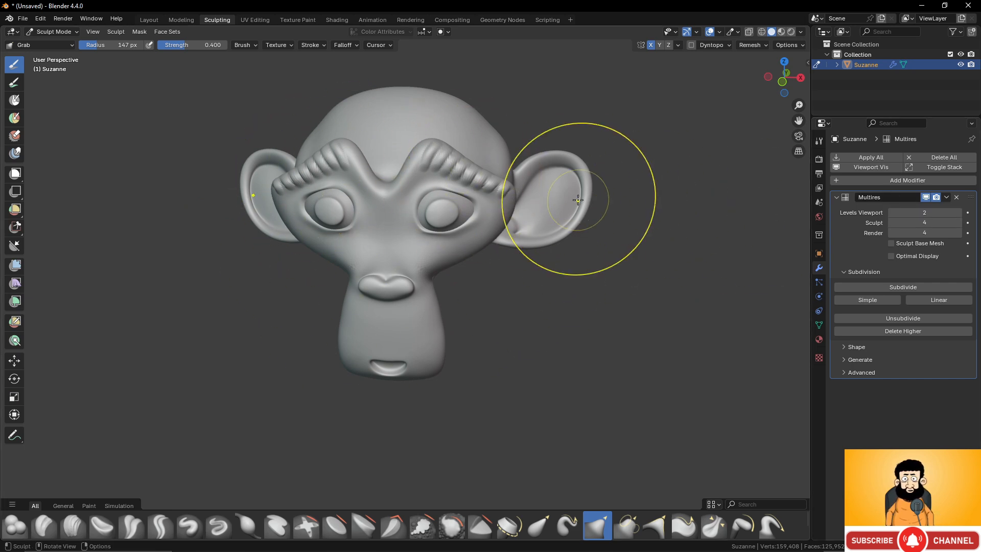
{"action": "mouse_move", "coordinate": [577, 199]}
{"action": "middle_mouse_down"}
{"action": "mouse_move", "coordinate": [486, 202]}
{"action": "mouse_move", "coordinate": [542, 199]}
{"action": "middle_mouse_up"}
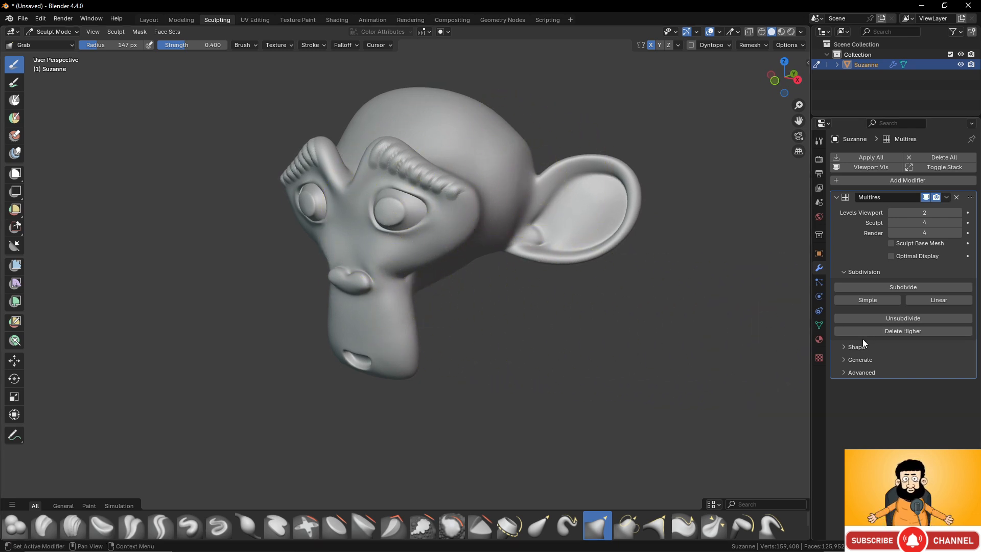
- Transfer the sculpted shape to the base mesh with the Multires modifier's Apply Base, and check the result in Edit Mode
{"action": "left_click", "coordinate": [844, 347]}
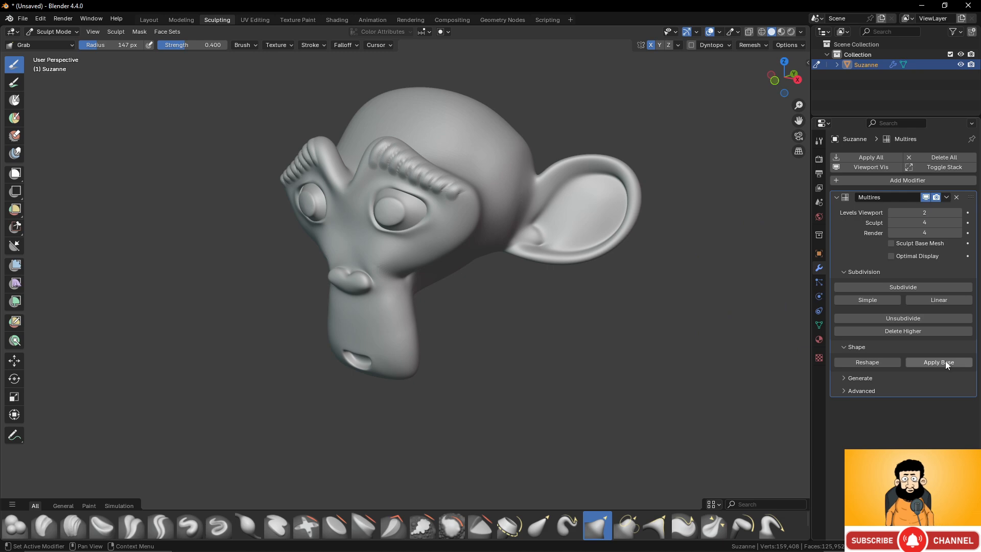
{"action": "mouse_move", "coordinate": [518, 206]}
{"action": "middle_mouse_down"}
{"action": "mouse_move", "coordinate": [549, 204]}
{"action": "mouse_move", "coordinate": [585, 171]}
{"action": "mouse_move", "coordinate": [657, 182]}
{"action": "mouse_move", "coordinate": [532, 182]}
{"action": "mouse_move", "coordinate": [450, 209]}
{"action": "middle_mouse_up"}
{"action": "key", "text": "Tab"}
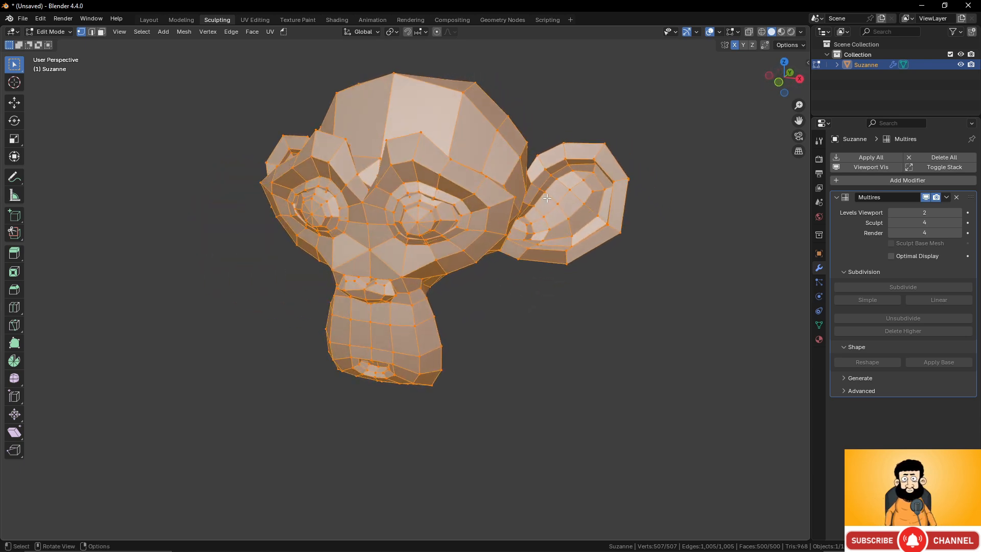
{"action": "key", "text": "Tab"}
- Compare the updated base mesh with the sculpt by toggling the Multires viewport display off and on and rechecking Edit Mode
{"action": "left_click", "coordinate": [926, 197]}
{"action": "middle_click_drag", "start_coordinate": [639, 204], "coordinate": [662, 205]}
{"action": "middle_click_drag", "start_coordinate": [508, 221], "coordinate": [481, 225]}
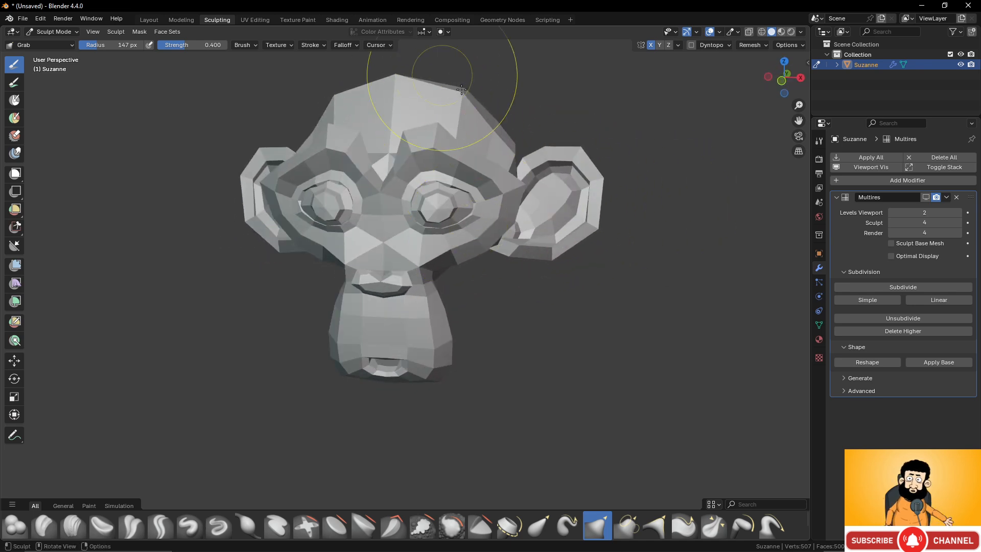
{"action": "left_click", "coordinate": [926, 198]}
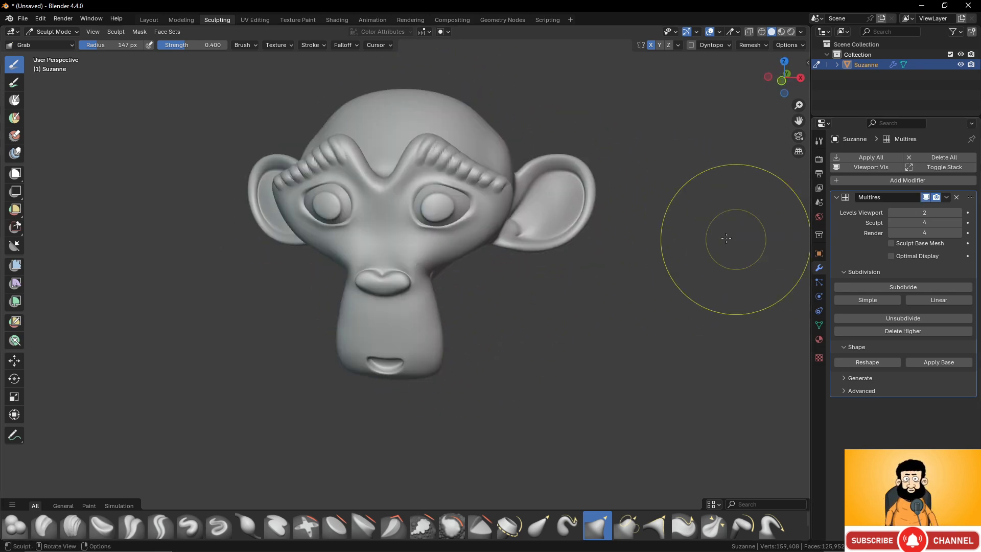
{"action": "middle_click_drag", "start_coordinate": [702, 197], "coordinate": [595, 214]}
{"action": "key", "text": "Tab"}
{"action": "key", "text": "Tab"}
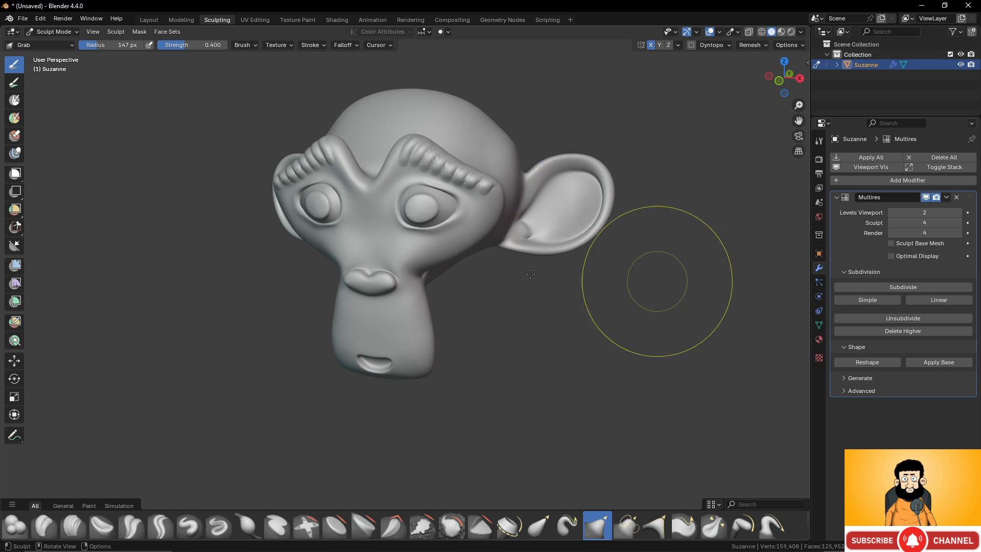
- Pull a symmetrical pair of pointed horns upward from the sides of the monkey's crown with the Elastic Snake Hook brush
{"action": "mouse_move", "coordinate": [635, 287]}
{"action": "middle_mouse_down"}
{"action": "mouse_move", "coordinate": [526, 225]}
{"action": "mouse_move", "coordinate": [496, 228]}
{"action": "middle_mouse_up"}
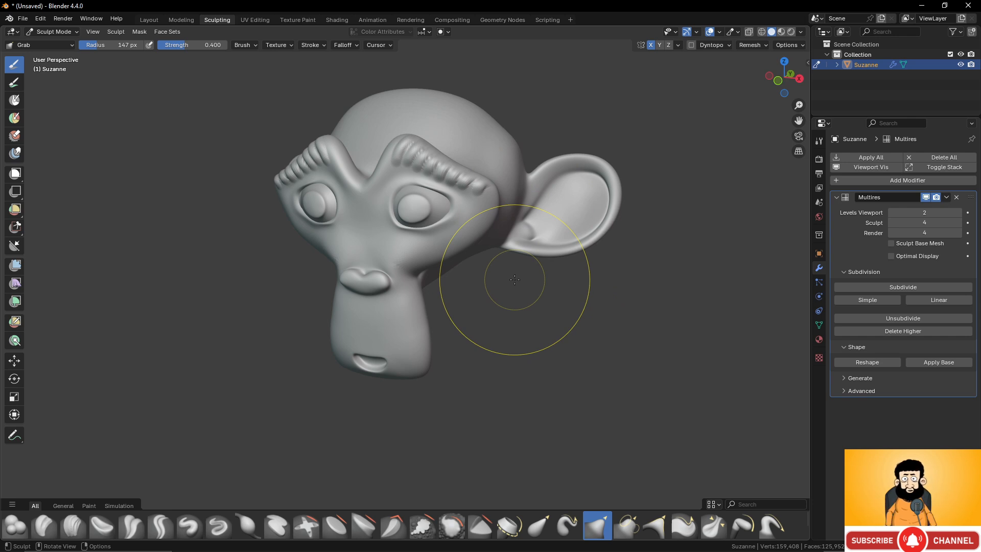
{"action": "scroll", "coordinate": [541, 220], "scroll_direction": "down", "scroll_amount": 2}
{"action": "scroll", "coordinate": [545, 205], "scroll_direction": "up", "scroll_amount": 4}
{"action": "middle_click_drag", "start_coordinate": [539, 163], "coordinate": [502, 246], "text": "shift"}
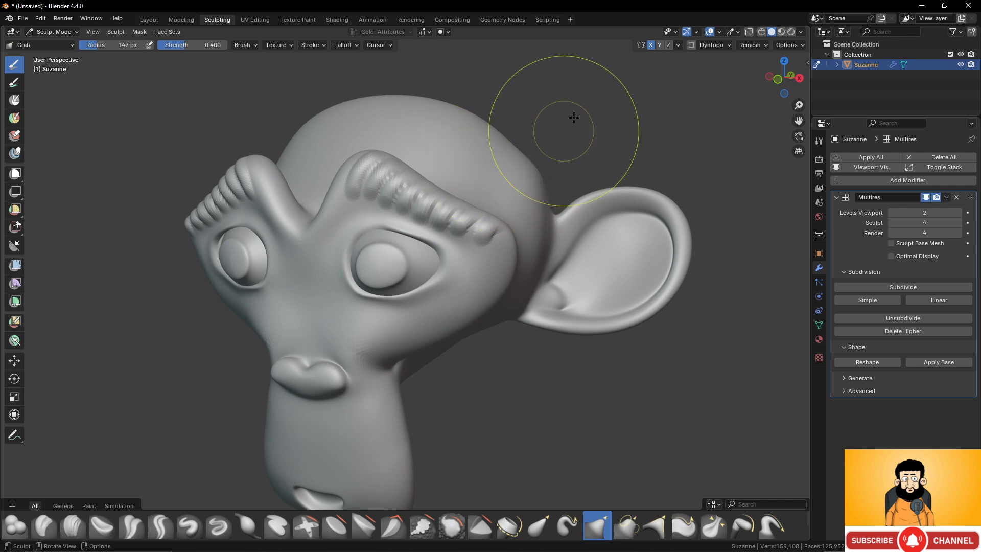
{"action": "mouse_move", "coordinate": [497, 164]}
{"action": "middle_mouse_down"}
{"action": "mouse_move", "coordinate": [477, 154]}
{"action": "mouse_move", "coordinate": [482, 219]}
{"action": "middle_mouse_up"}
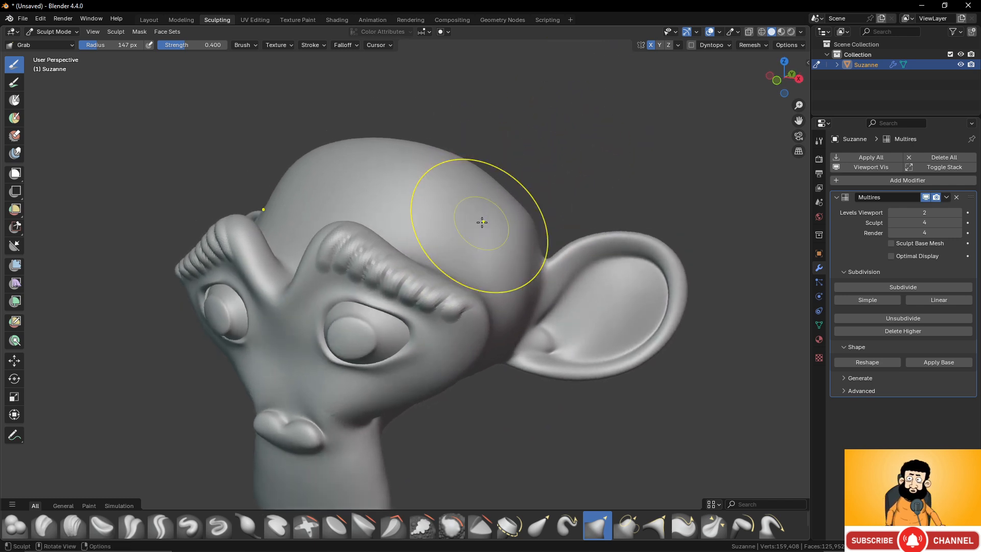
{"action": "left_click", "coordinate": [569, 522]}
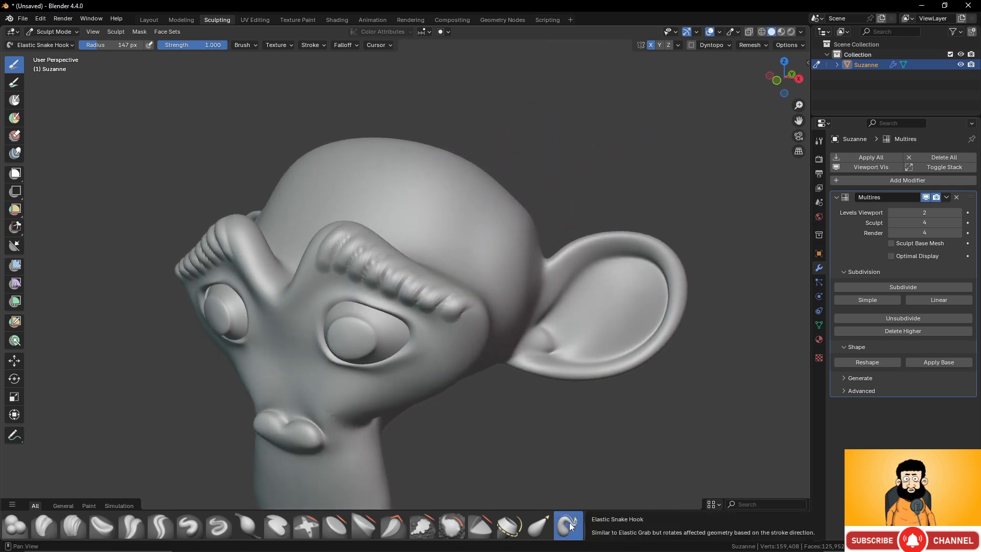
{"action": "mouse_move", "coordinate": [471, 198]}
{"action": "left_mouse_down"}
{"action": "mouse_move", "coordinate": [467, 204]}
{"action": "mouse_move", "coordinate": [569, 109]}
{"action": "left_mouse_up"}
{"action": "middle_click_drag", "start_coordinate": [569, 110], "coordinate": [512, 205], "text": "shift"}
{"action": "mouse_move", "coordinate": [512, 205]}
{"action": "left_mouse_down"}
{"action": "mouse_move", "coordinate": [474, 217]}
{"action": "mouse_move", "coordinate": [477, 131]}
{"action": "mouse_move", "coordinate": [526, 78]}
{"action": "left_mouse_up"}
{"action": "left_click_drag", "start_coordinate": [518, 162], "coordinate": [524, 104]}
- Lengthen the horns and bend their tips outward into curved points with the Elastic Snake Hook brush
{"action": "middle_click_drag", "start_coordinate": [501, 167], "coordinate": [460, 257], "text": "shift"}
{"action": "mouse_move", "coordinate": [474, 218]}
{"action": "left_mouse_down"}
{"action": "mouse_move", "coordinate": [492, 53]}
{"action": "mouse_move", "coordinate": [478, 22]}
{"action": "mouse_move", "coordinate": [468, 99]}
{"action": "mouse_move", "coordinate": [408, 138]}
{"action": "mouse_move", "coordinate": [400, 97]}
{"action": "mouse_move", "coordinate": [530, 93]}
{"action": "left_mouse_up"}
{"action": "left_click_drag", "start_coordinate": [606, 131], "coordinate": [672, 189]}
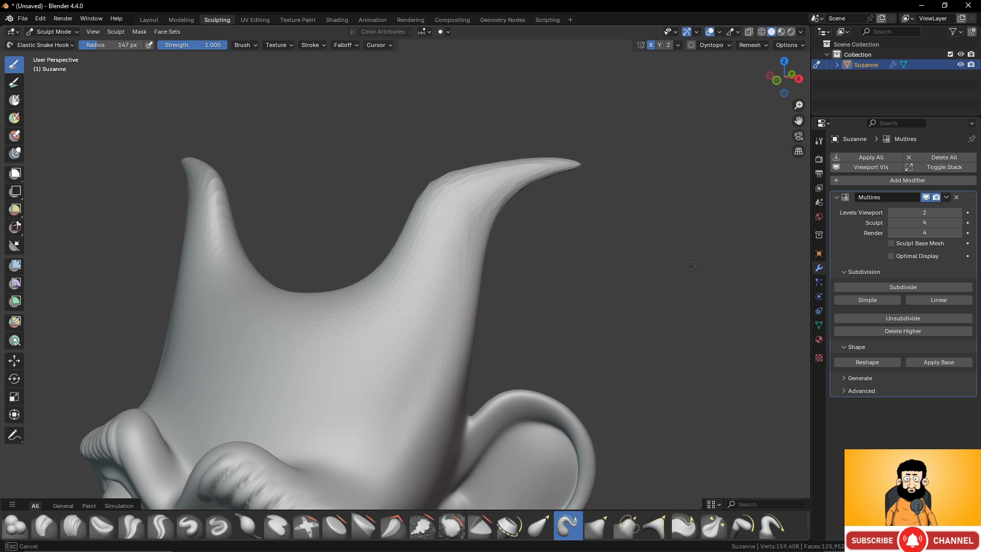
{"action": "scroll", "coordinate": [615, 244], "scroll_direction": "down", "scroll_amount": 3}
{"action": "scroll", "coordinate": [547, 197], "scroll_direction": "up", "scroll_amount": 3}
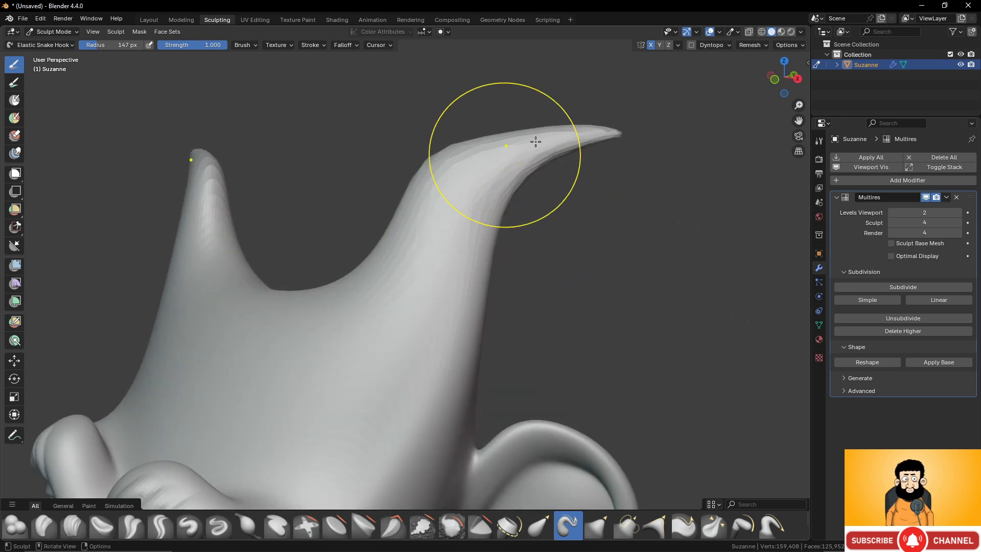
{"action": "scroll", "coordinate": [511, 193], "scroll_direction": "down", "scroll_amount": 3}
{"action": "middle_click_drag", "start_coordinate": [511, 193], "coordinate": [503, 242]}
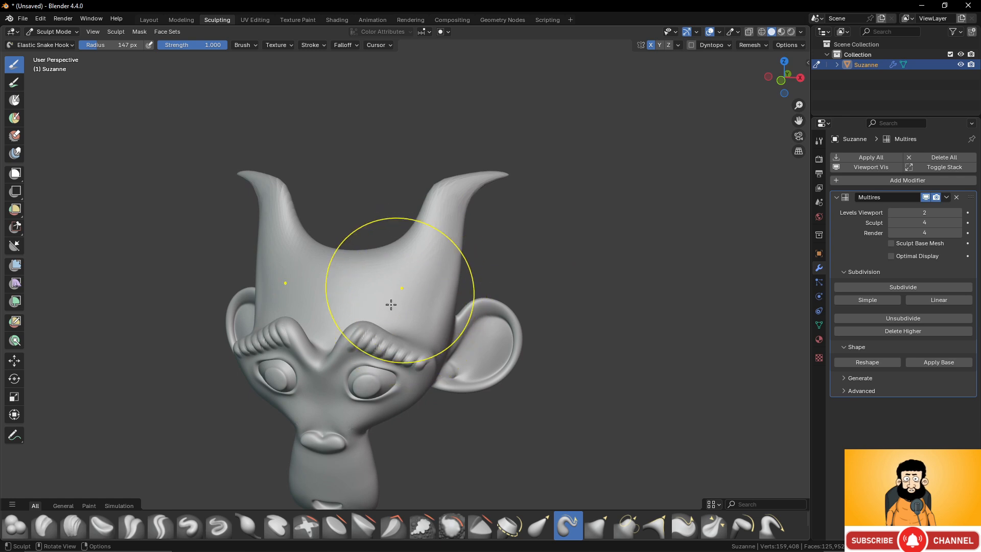
{"action": "middle_click_drag", "start_coordinate": [332, 324], "coordinate": [515, 267]}
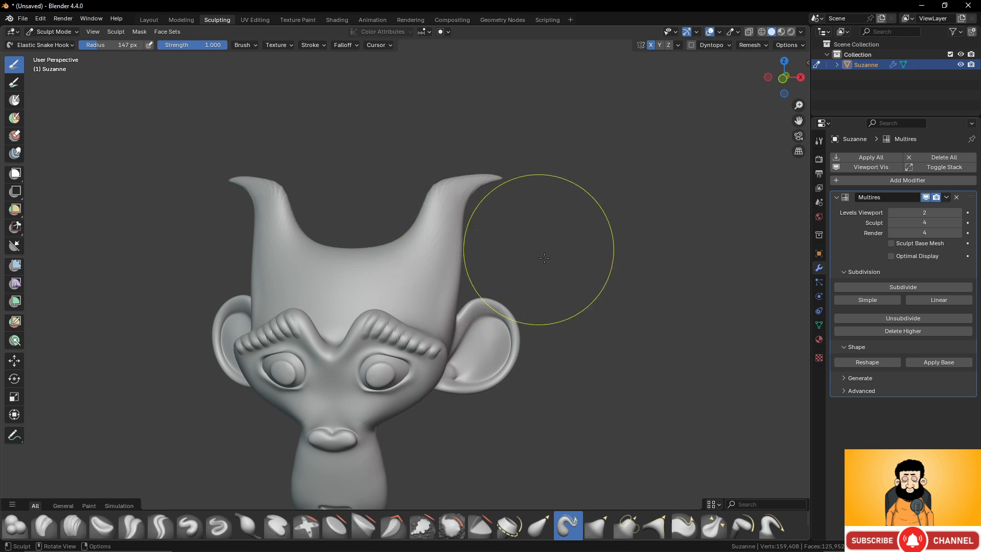
- Try pulling a small spike out of the outer side of the horn base with the Elastic Snake Hook, and undo it
{"action": "scroll", "coordinate": [582, 254], "scroll_direction": "up", "scroll_amount": 6}
{"action": "scroll", "coordinate": [598, 205], "scroll_direction": "up", "scroll_amount": 3}
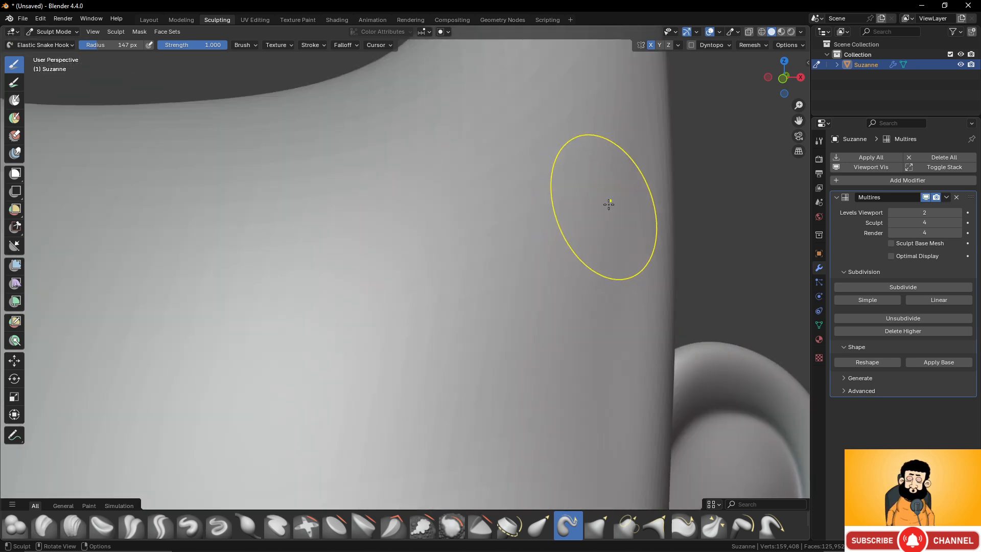
{"action": "mouse_move", "coordinate": [529, 218]}
{"action": "left_mouse_down"}
{"action": "mouse_move", "coordinate": [537, 186]}
{"action": "mouse_move", "coordinate": [587, 172]}
{"action": "mouse_move", "coordinate": [700, 179]}
{"action": "left_mouse_up"}
{"action": "scroll", "coordinate": [624, 208], "scroll_direction": "down", "scroll_amount": 5}
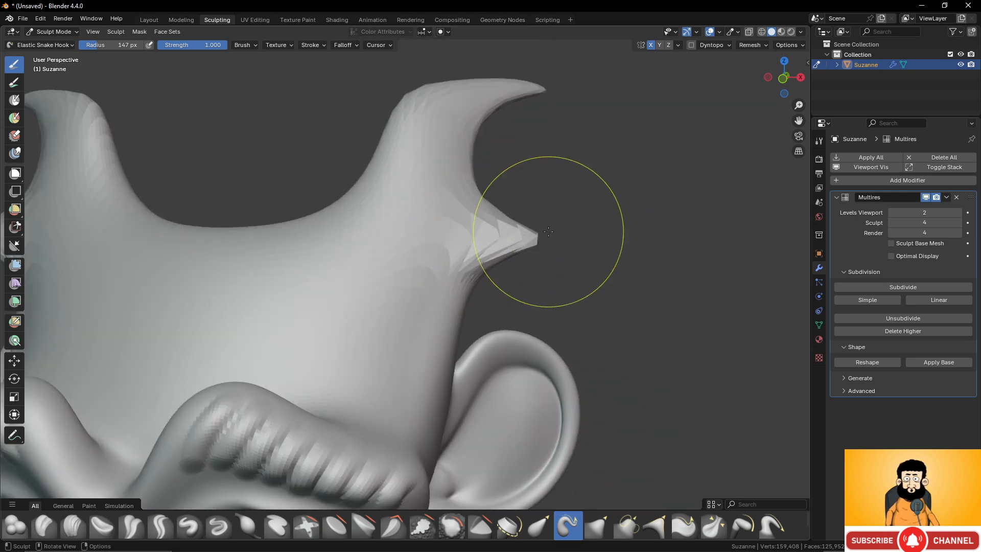
{"action": "middle_click_drag", "start_coordinate": [549, 232], "coordinate": [528, 237]}
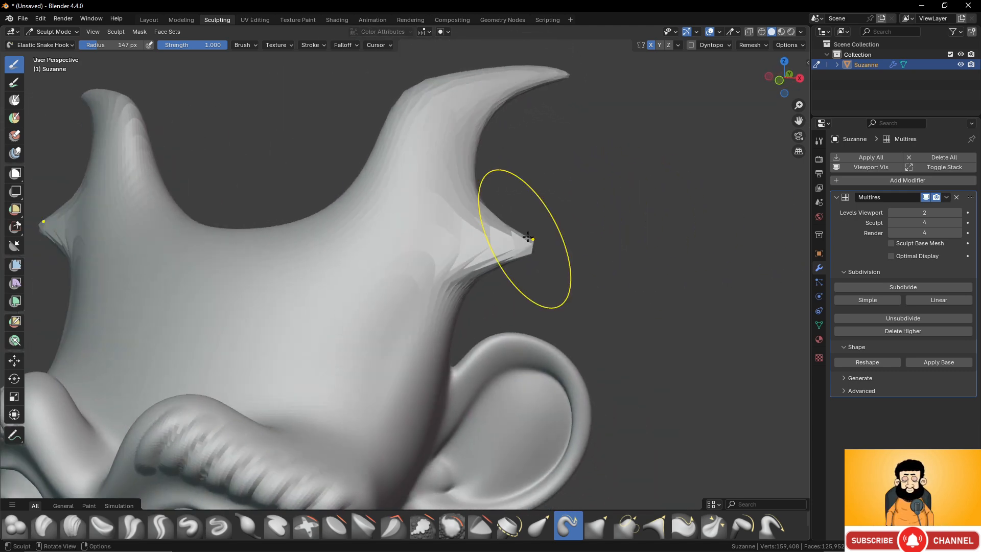
{"action": "key", "text": "ctrl+z"}
{"action": "key", "text": "ctrl+z"}
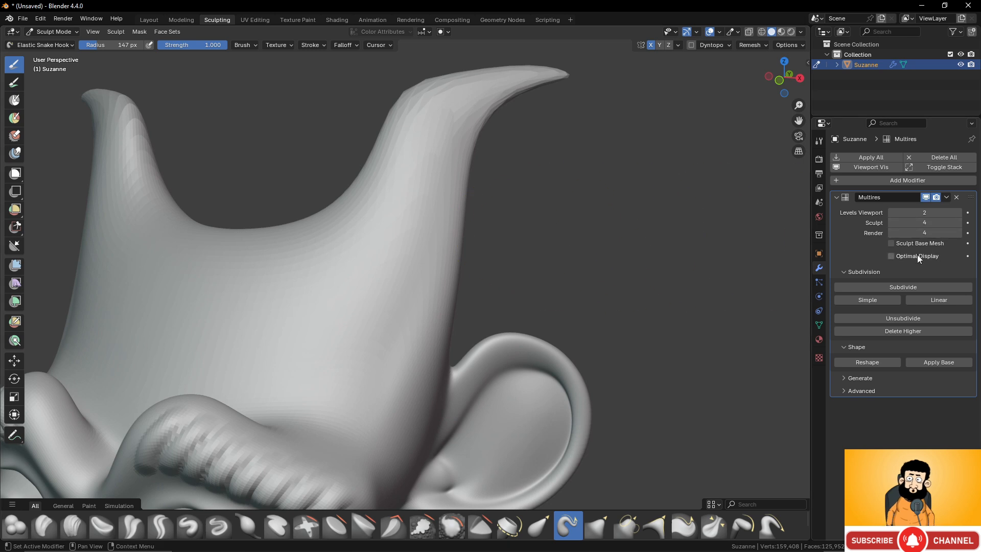
- Undo the last horn strokes to step back through their shaping, and redo them to restore the curved horns
{"action": "scroll", "coordinate": [496, 254], "scroll_direction": "down", "scroll_amount": 5}
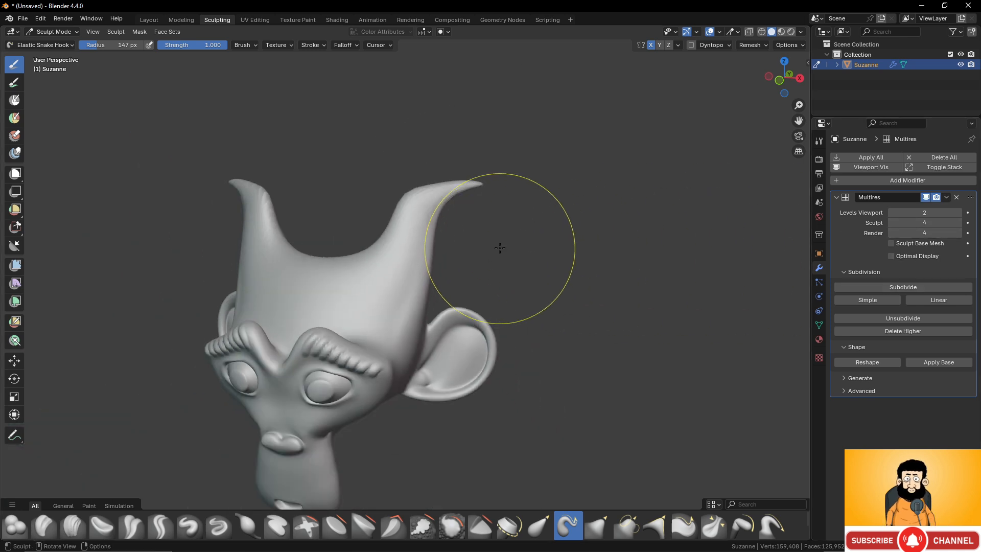
{"action": "middle_click_drag", "start_coordinate": [500, 248], "coordinate": [502, 241]}
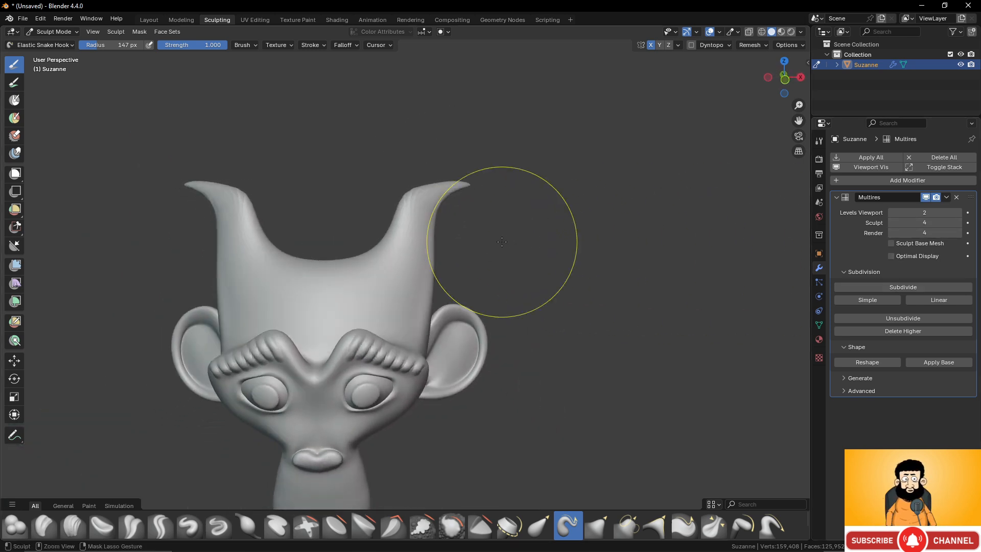
{"action": "key", "text": "ctrl+z"}
{"action": "key", "text": "ctrl+z"}
{"action": "key", "text": "ctrl+z"}
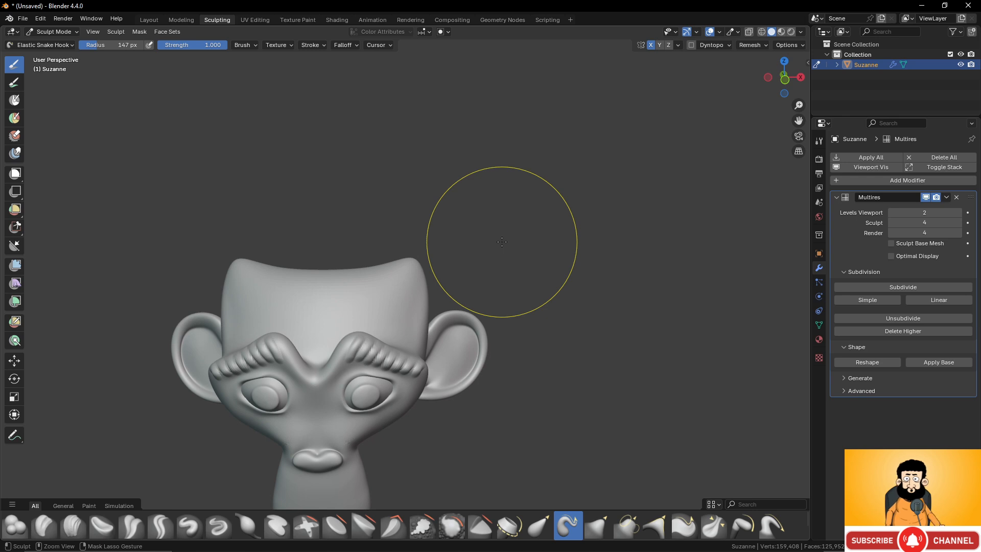
{"action": "key", "text": "ctrl+shift+z"}
{"action": "key", "text": "ctrl+shift+z"}
{"action": "key", "text": "ctrl+shift+z"}
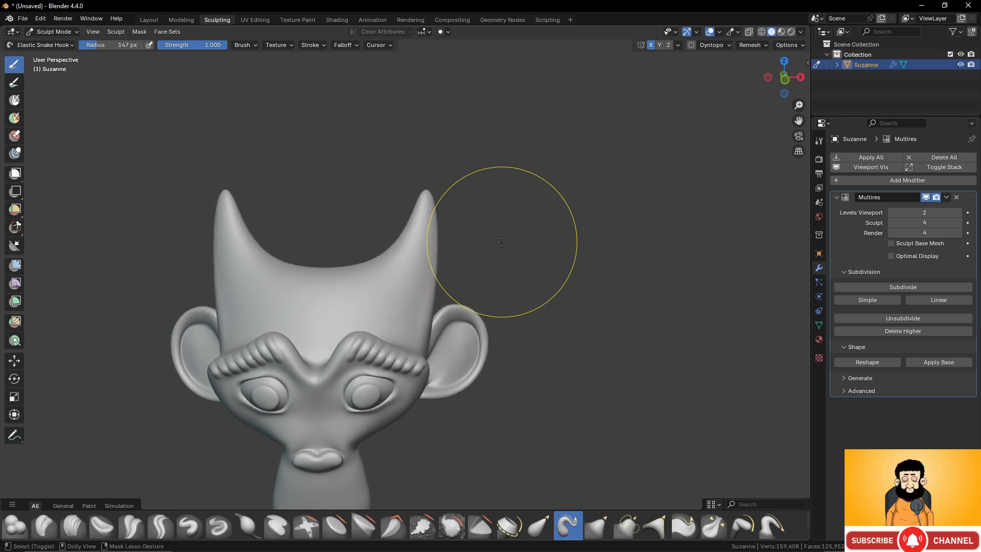
- Pull the underside of the back of the head down and backward into a neck with the Elastic Snake Hook brush
{"action": "mouse_move", "coordinate": [477, 234]}
{"action": "middle_mouse_down"}
{"action": "mouse_move", "coordinate": [439, 237]}
{"action": "mouse_move", "coordinate": [449, 208]}
{"action": "mouse_move", "coordinate": [385, 214]}
{"action": "mouse_move", "coordinate": [394, 208]}
{"action": "middle_mouse_up"}
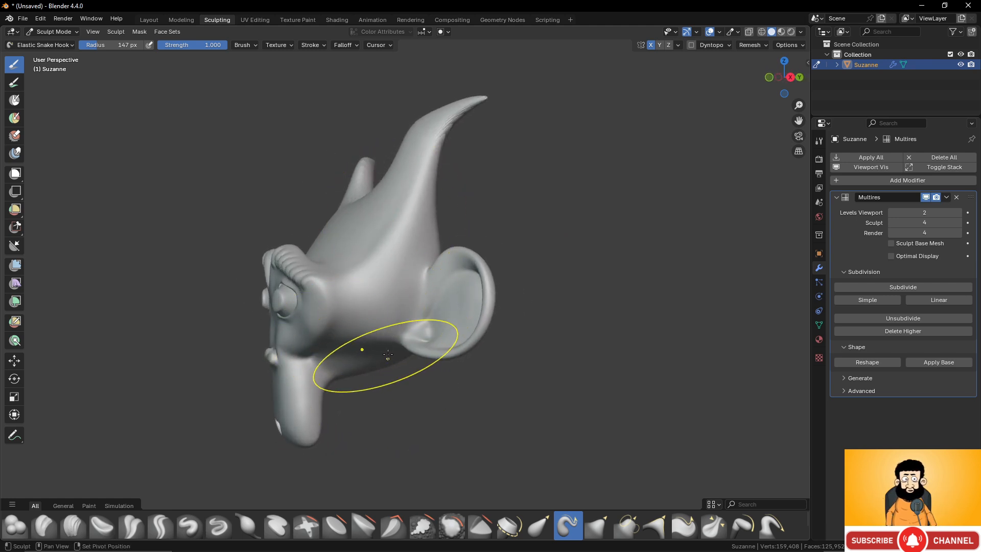
{"action": "middle_click_drag", "start_coordinate": [385, 355], "coordinate": [439, 197], "text": "shift"}
{"action": "scroll", "coordinate": [448, 272], "scroll_direction": "up", "scroll_amount": 2}
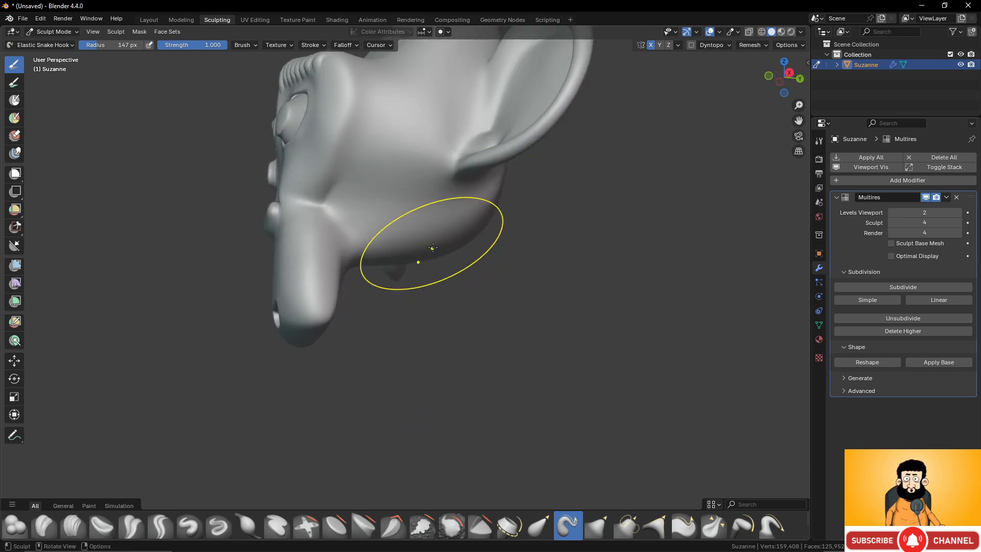
{"action": "middle_click_drag", "start_coordinate": [476, 254], "coordinate": [460, 231]}
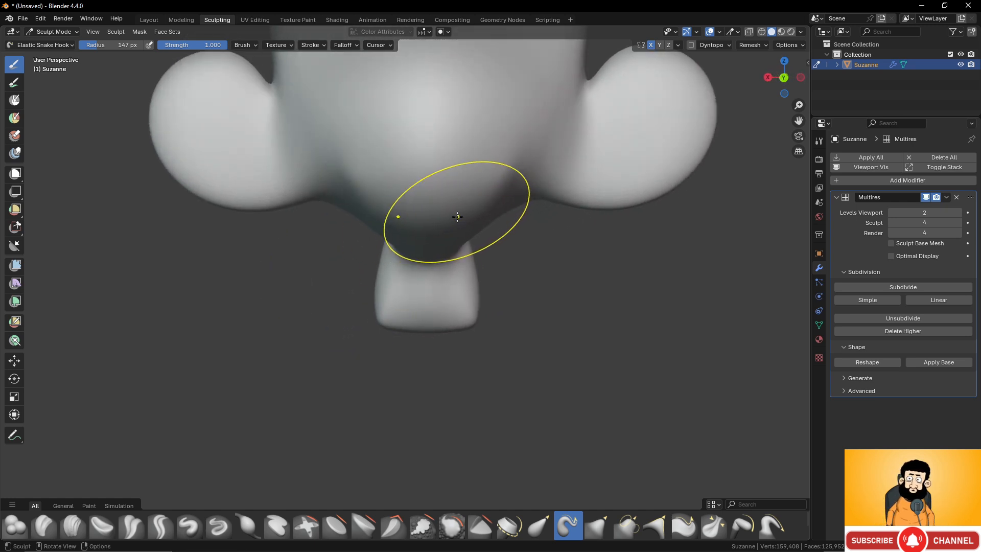
{"action": "middle_click_drag", "start_coordinate": [446, 217], "coordinate": [483, 233]}
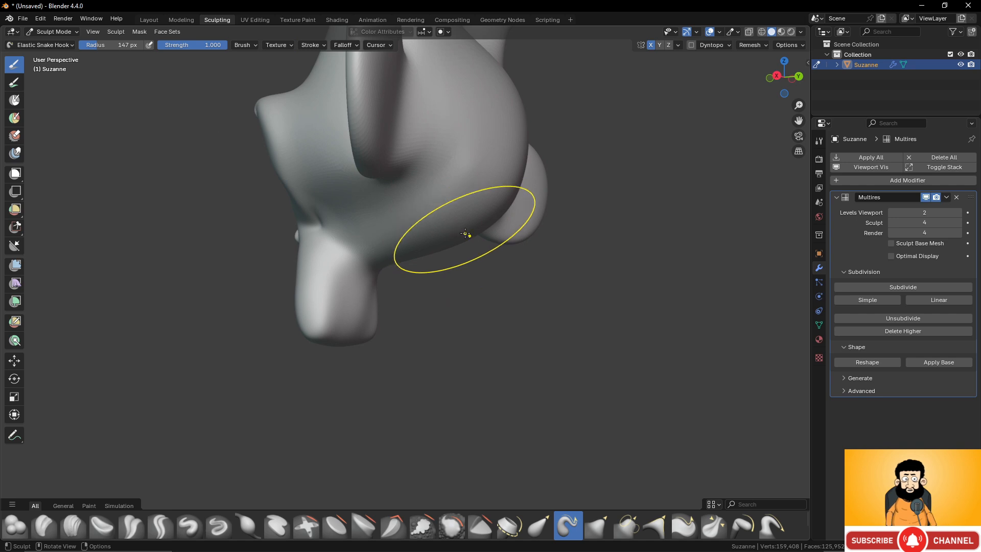
{"action": "left_click_drag", "start_coordinate": [466, 234], "coordinate": [501, 381]}
{"action": "middle_click_drag", "start_coordinate": [470, 268], "coordinate": [495, 262]}
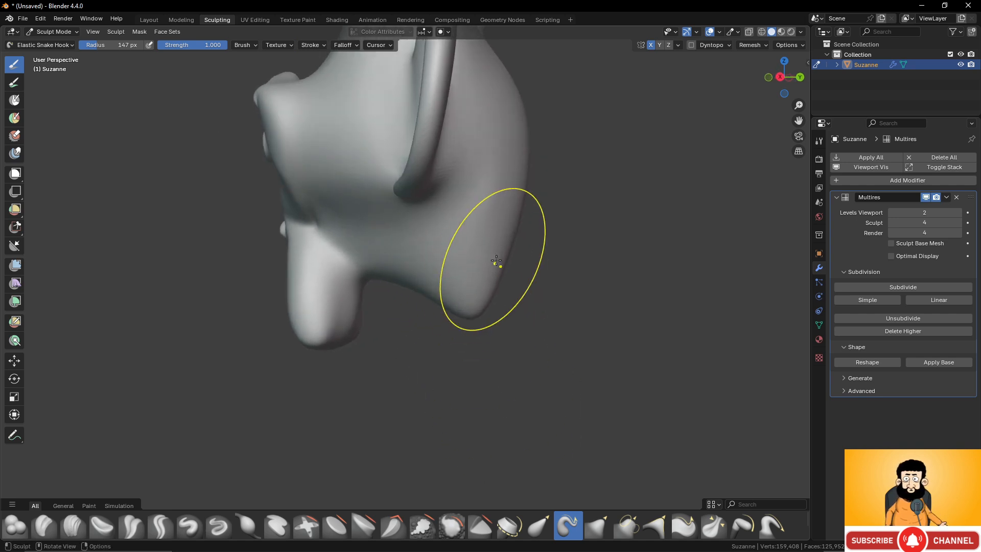
{"action": "left_click_drag", "start_coordinate": [498, 268], "coordinate": [567, 330]}
{"action": "mouse_move", "coordinate": [478, 323]}
{"action": "left_mouse_down"}
{"action": "mouse_move", "coordinate": [445, 383]}
{"action": "mouse_move", "coordinate": [450, 427]}
{"action": "left_mouse_up"}
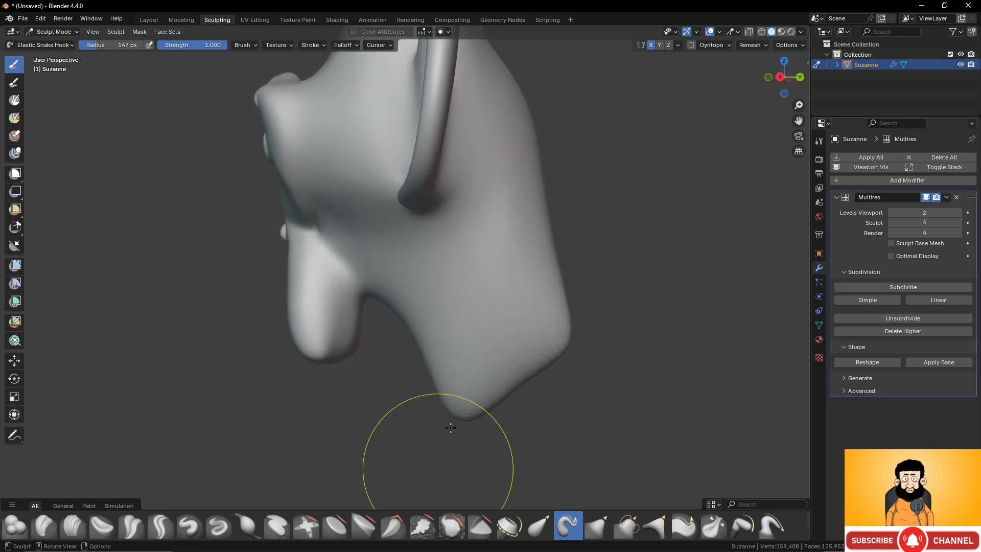
- Widen the base of the neck by pulling its lower sides and back outward with the Elastic Snake Hook brush
{"action": "mouse_move", "coordinate": [403, 323]}
{"action": "middle_mouse_down"}
{"action": "mouse_move", "coordinate": [435, 271]}
{"action": "mouse_move", "coordinate": [534, 235]}
{"action": "mouse_move", "coordinate": [503, 350]}
{"action": "mouse_move", "coordinate": [530, 350]}
{"action": "middle_mouse_up"}
{"action": "mouse_move", "coordinate": [447, 334]}
{"action": "left_mouse_down"}
{"action": "mouse_move", "coordinate": [482, 332]}
{"action": "mouse_move", "coordinate": [603, 356]}
{"action": "left_mouse_up"}
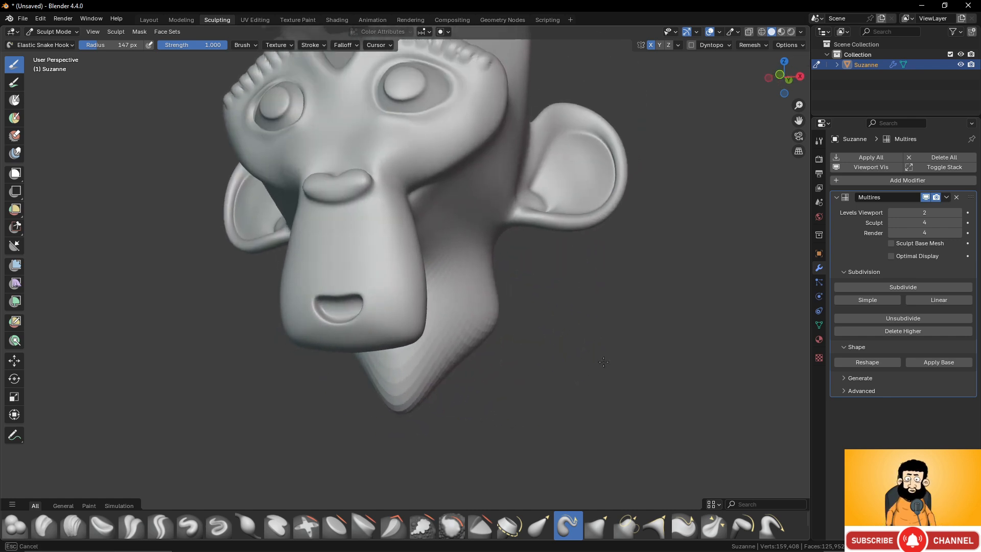
{"action": "mouse_move", "coordinate": [477, 352]}
{"action": "left_mouse_down"}
{"action": "mouse_move", "coordinate": [496, 382]}
{"action": "mouse_move", "coordinate": [587, 435]}
{"action": "left_mouse_up"}
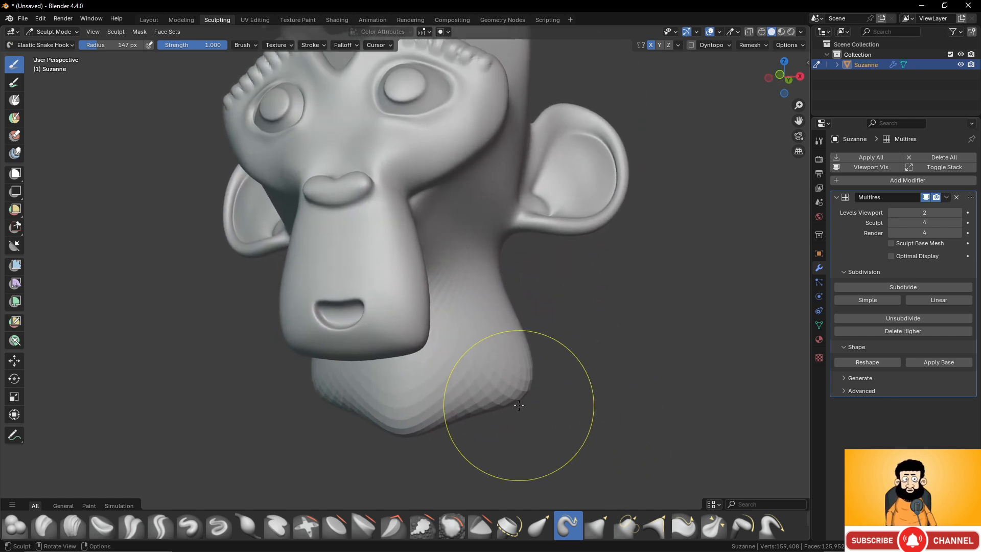
{"action": "left_click_drag", "start_coordinate": [519, 405], "coordinate": [542, 418]}
{"action": "mouse_move", "coordinate": [543, 329]}
{"action": "middle_mouse_down"}
{"action": "mouse_move", "coordinate": [351, 315]}
{"action": "mouse_move", "coordinate": [459, 347]}
{"action": "mouse_move", "coordinate": [492, 344]}
{"action": "middle_mouse_up"}
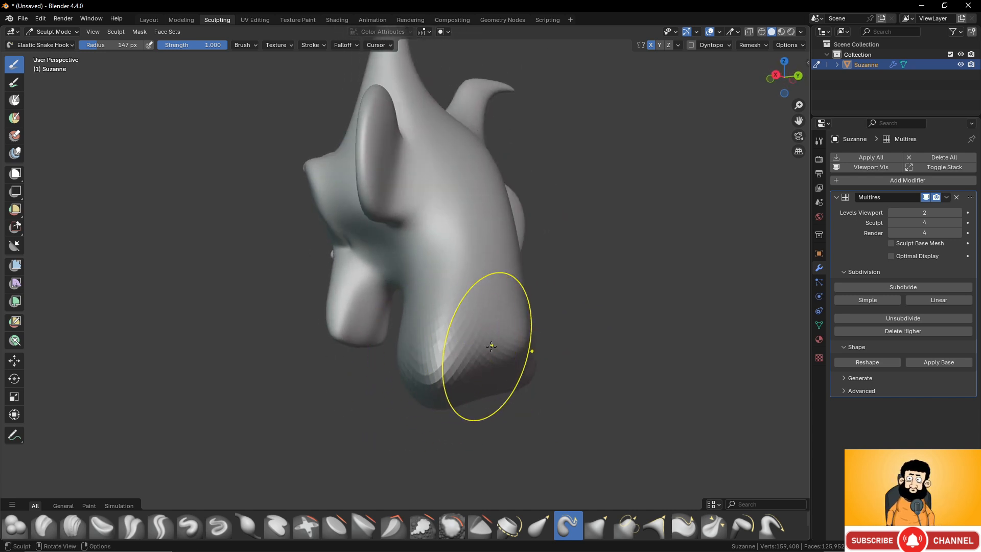
{"action": "left_click_drag", "start_coordinate": [494, 347], "coordinate": [541, 374]}
{"action": "mouse_move", "coordinate": [540, 396]}
{"action": "middle_mouse_down"}
{"action": "mouse_move", "coordinate": [493, 307]}
{"action": "mouse_move", "coordinate": [561, 345]}
{"action": "middle_mouse_up"}
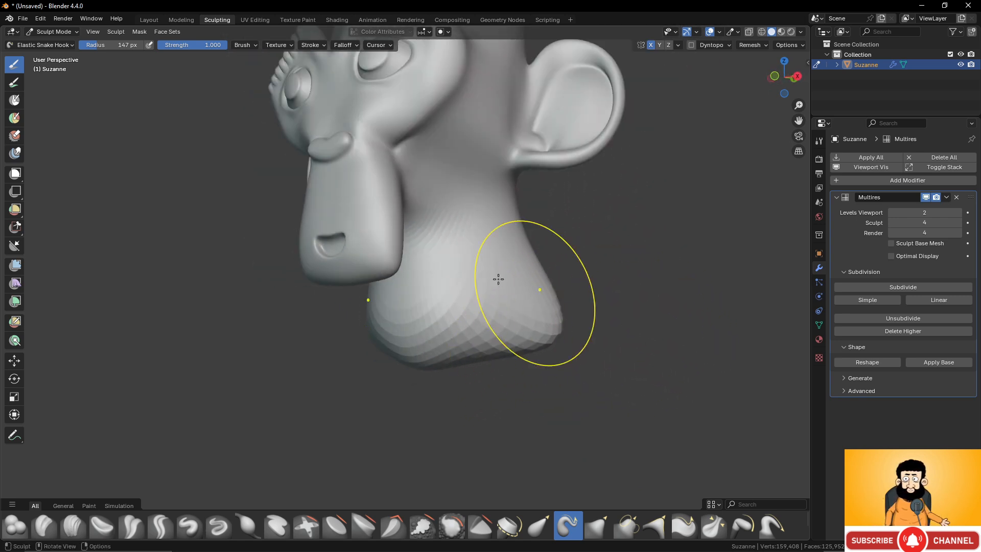
{"action": "mouse_move", "coordinate": [498, 279]}
{"action": "middle_mouse_down"}
{"action": "mouse_move", "coordinate": [444, 284]}
{"action": "mouse_move", "coordinate": [453, 284]}
{"action": "middle_mouse_up"}
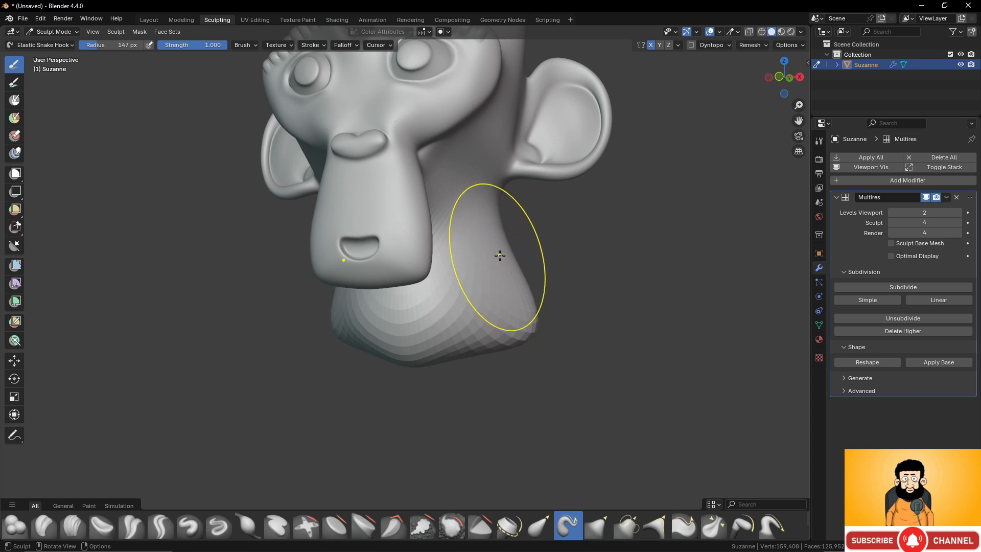
{"action": "middle_click_drag", "start_coordinate": [500, 256], "coordinate": [694, 272]}
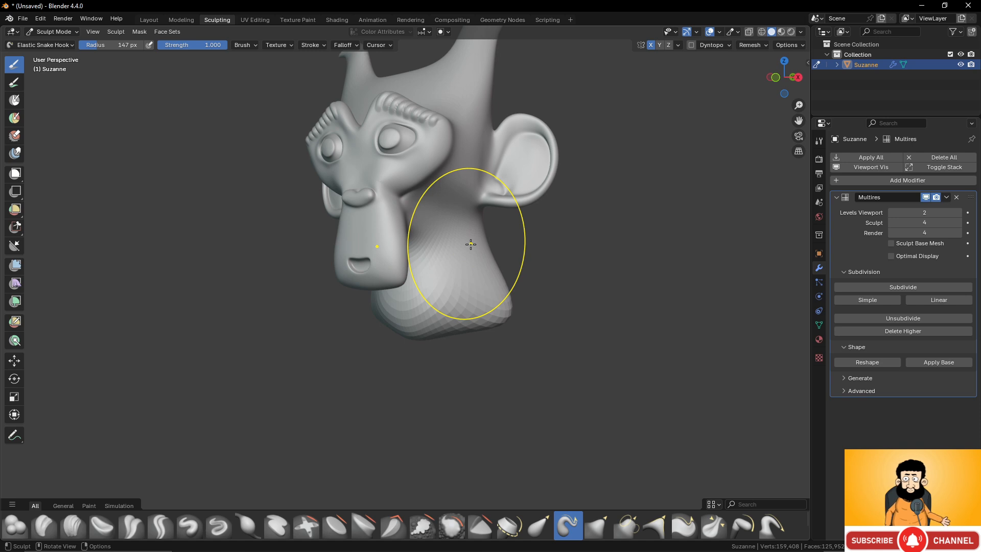
- Apply the sculpted shape to the Multires base mesh and switch to Edit Mode
{"action": "middle_click_drag", "start_coordinate": [471, 226], "coordinate": [450, 228]}
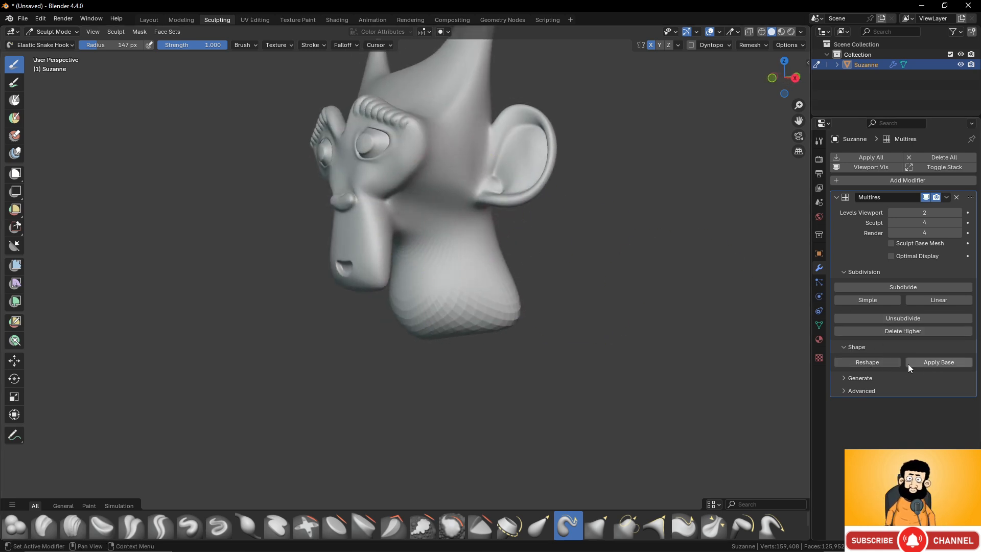
{"action": "left_click", "coordinate": [939, 363]}
{"action": "key", "text": "Tab"}
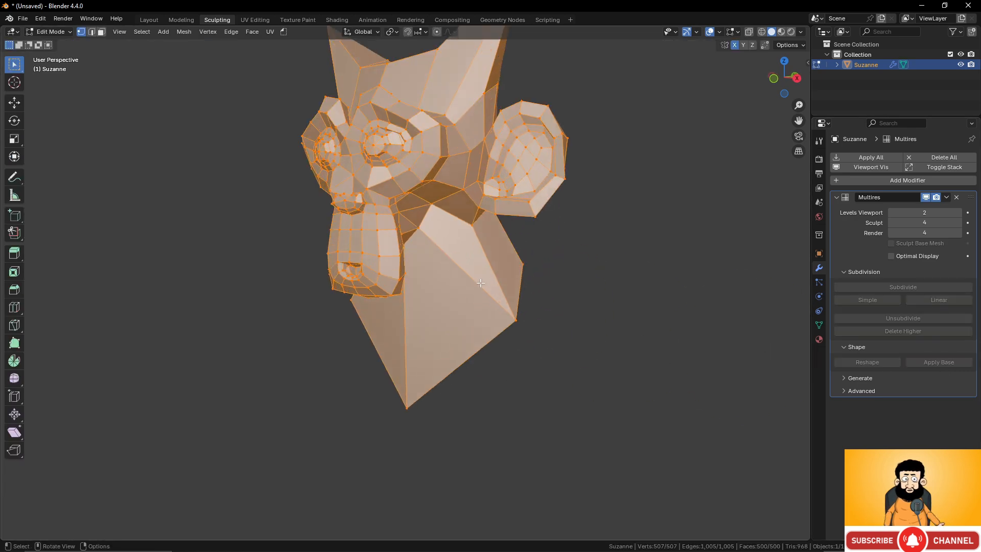
- Examine the low-poly base mesh from the front and side, including the horns, cheeks and neck
{"action": "middle_click_drag", "start_coordinate": [481, 283], "coordinate": [411, 197]}
{"action": "scroll", "coordinate": [493, 162], "scroll_direction": "down", "scroll_amount": 4}
{"action": "scroll", "coordinate": [457, 193], "scroll_direction": "up", "scroll_amount": 3}
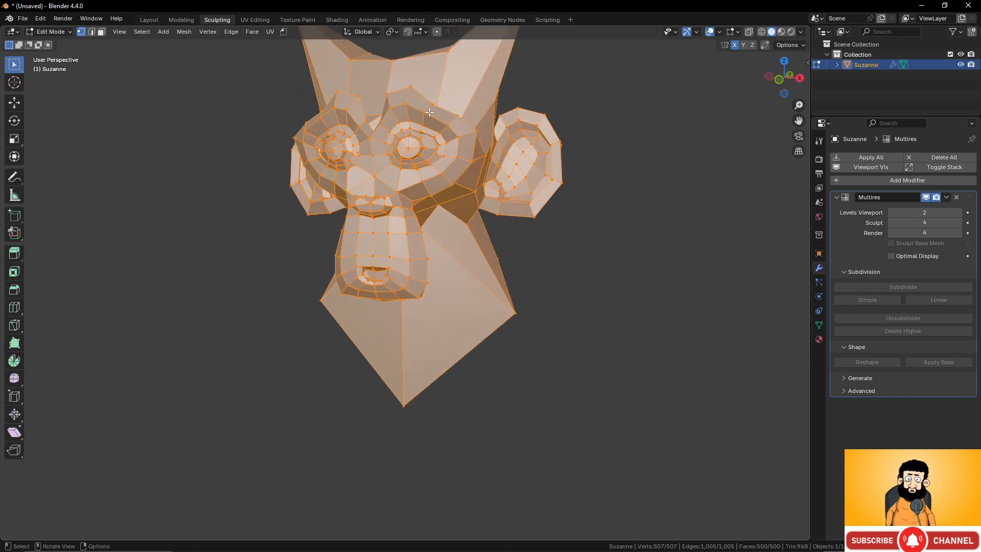
{"action": "middle_click_drag", "start_coordinate": [449, 135], "coordinate": [355, 138]}
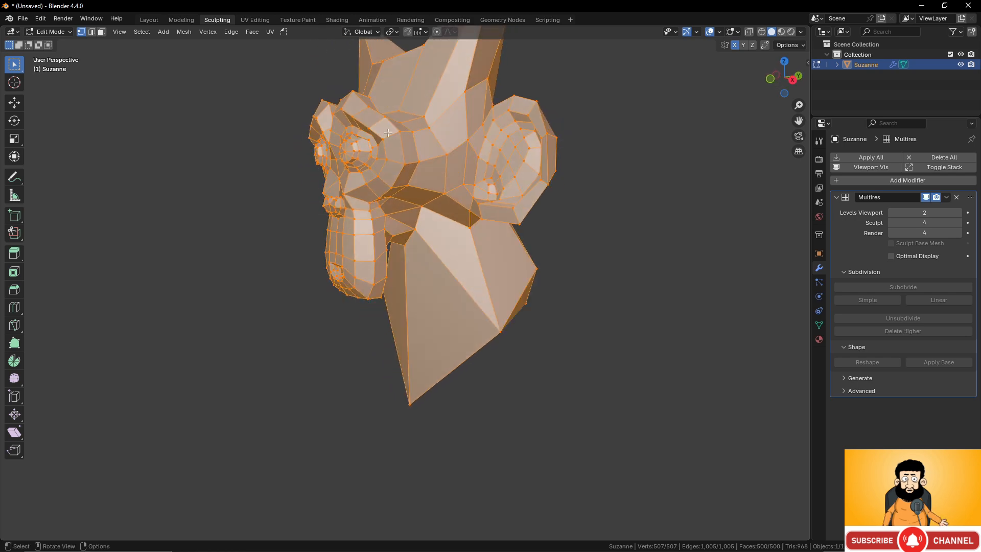
{"action": "middle_click_drag", "start_coordinate": [425, 188], "coordinate": [433, 226], "text": "shift"}
{"action": "scroll", "coordinate": [432, 227], "scroll_direction": "up", "scroll_amount": 2}
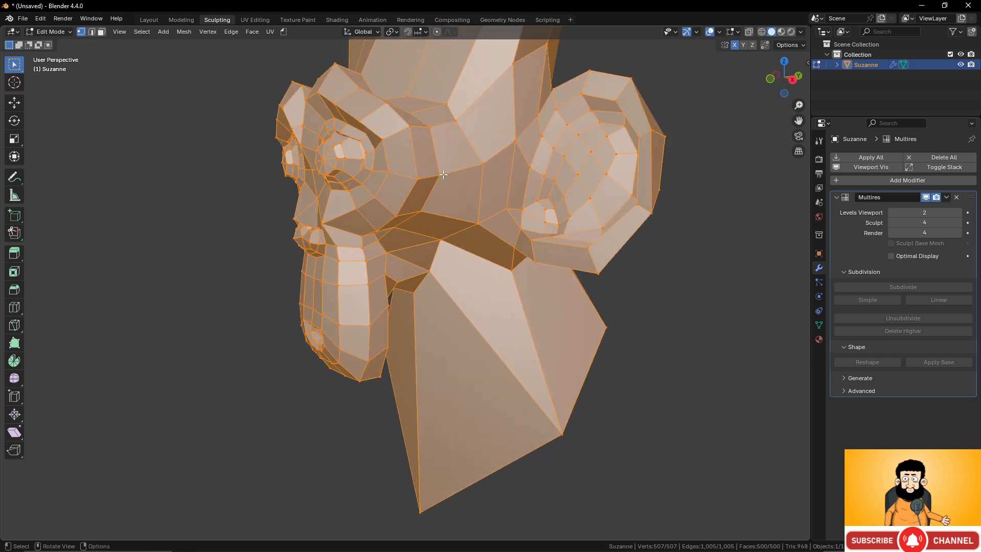
{"action": "left_click", "coordinate": [444, 175]}
{"action": "left_click", "coordinate": [423, 182], "text": "shift"}
{"action": "left_click", "coordinate": [433, 124], "text": "shift"}
{"action": "left_click", "coordinate": [411, 128], "text": "shift"}
- Return to Sculpt Mode and inspect the smooth head from the front and the side
{"action": "middle_click_drag", "start_coordinate": [444, 204], "coordinate": [475, 227]}
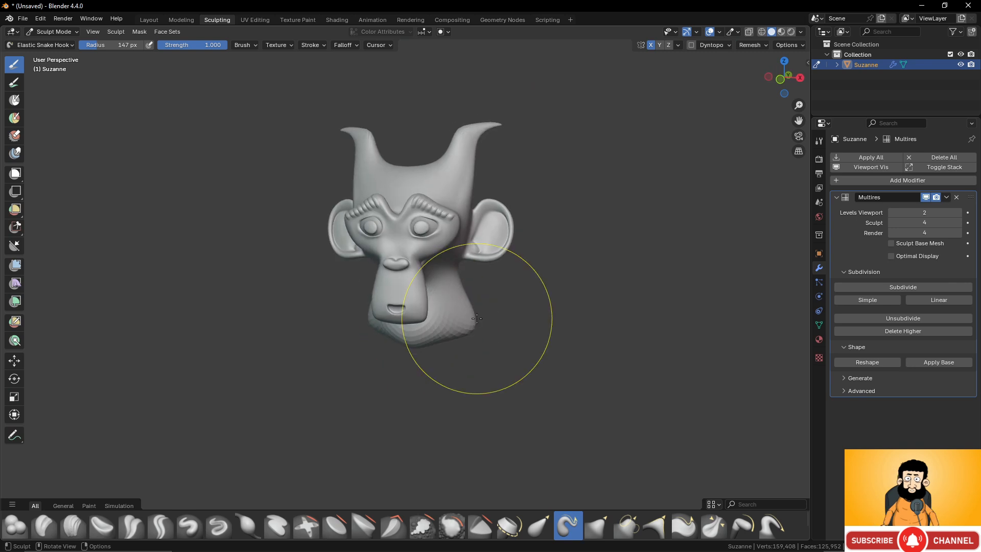
{"action": "middle_click_drag", "start_coordinate": [477, 318], "coordinate": [461, 307]}
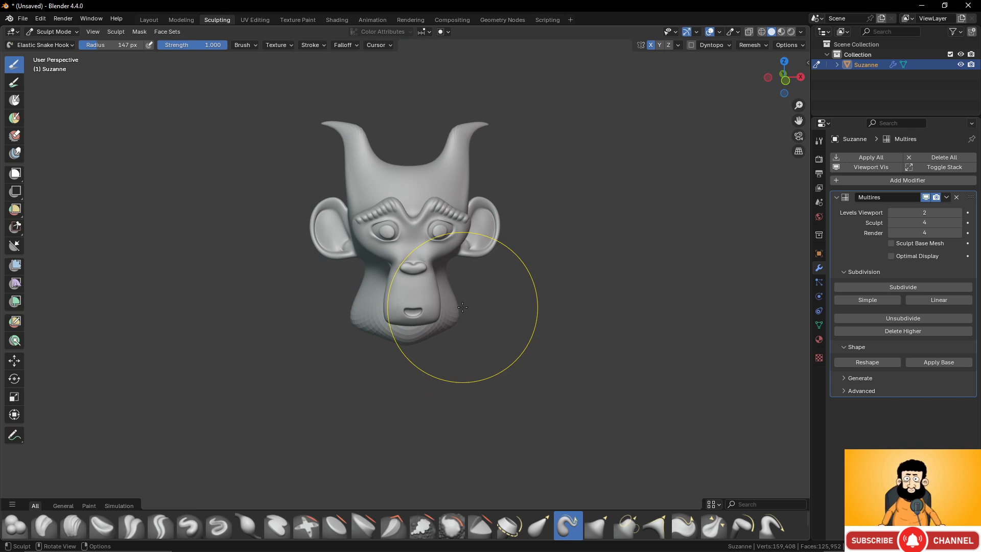
{"action": "scroll", "coordinate": [482, 225], "scroll_direction": "up", "scroll_amount": 3}
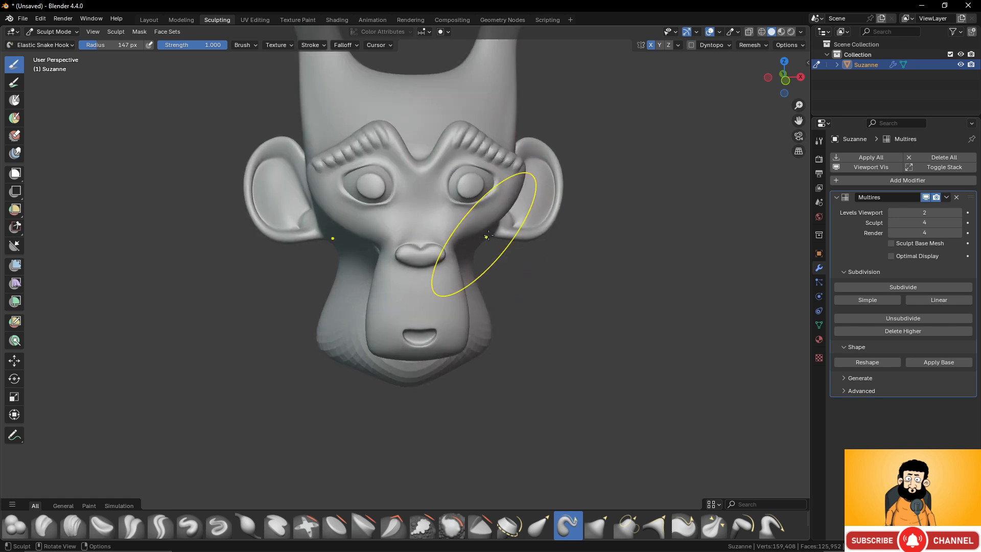
{"action": "mouse_move", "coordinate": [497, 200]}
{"action": "middle_mouse_down", "text": "shift"}
{"action": "mouse_move", "coordinate": [492, 288]}
{"action": "mouse_move", "coordinate": [442, 269]}
{"action": "mouse_move", "coordinate": [493, 253]}
{"action": "middle_mouse_up", "text": "shift"}
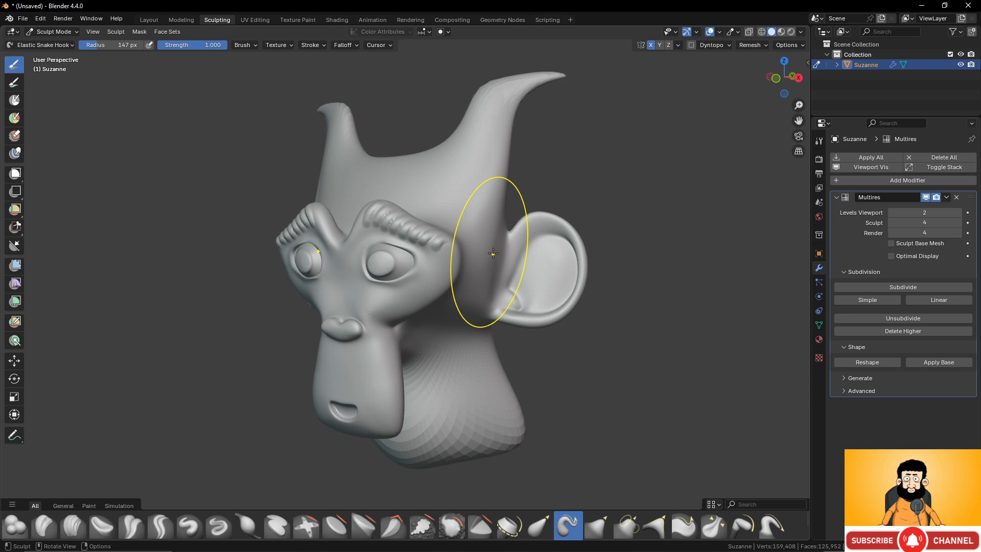
- In Edit Mode, select the four corner vertices of the face below the cheek on one side of the head
{"action": "key", "text": "Tab"}
{"action": "middle_click_drag", "start_coordinate": [492, 249], "coordinate": [449, 228]}
{"action": "left_click", "coordinate": [396, 223]}
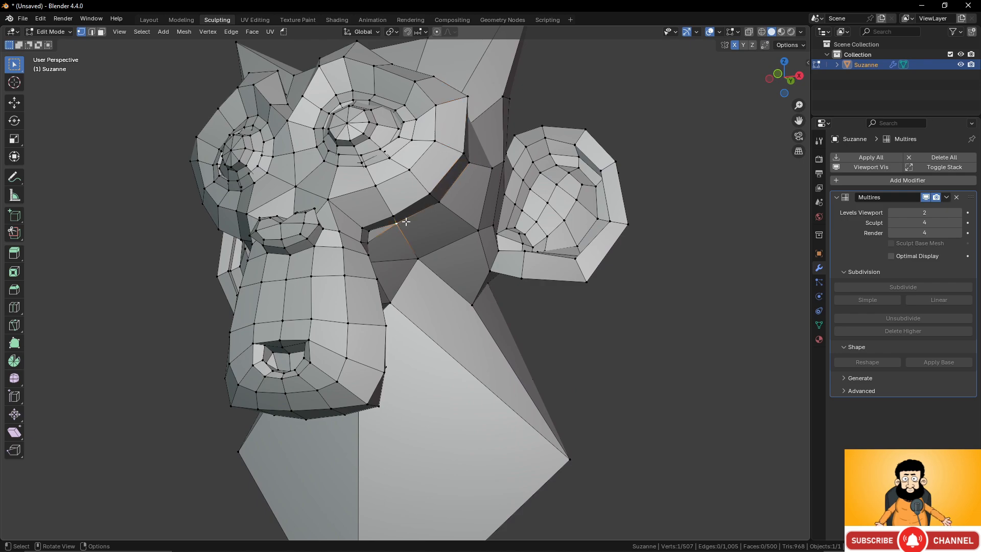
{"action": "left_click", "coordinate": [439, 202], "text": "shift"}
{"action": "left_click", "coordinate": [478, 231], "text": "shift"}
{"action": "left_click", "coordinate": [436, 245], "text": "shift"}
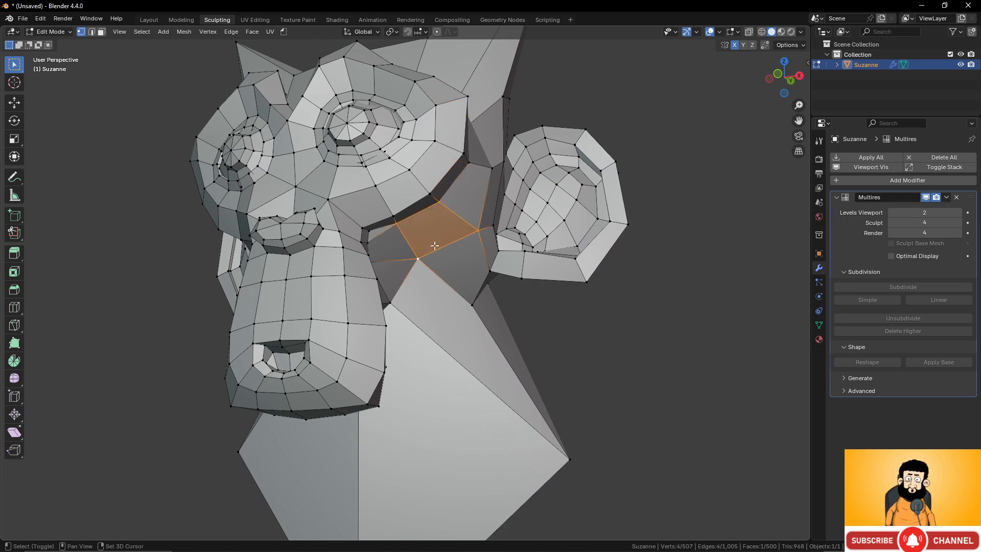
- Add the four corner vertices of the matching face below the opposite cheek to the selection
{"action": "mouse_move", "coordinate": [435, 245]}
{"action": "middle_mouse_down"}
{"action": "mouse_move", "coordinate": [435, 259]}
{"action": "mouse_move", "coordinate": [306, 247]}
{"action": "mouse_move", "coordinate": [300, 258]}
{"action": "mouse_move", "coordinate": [485, 253]}
{"action": "mouse_move", "coordinate": [441, 242]}
{"action": "middle_mouse_up"}
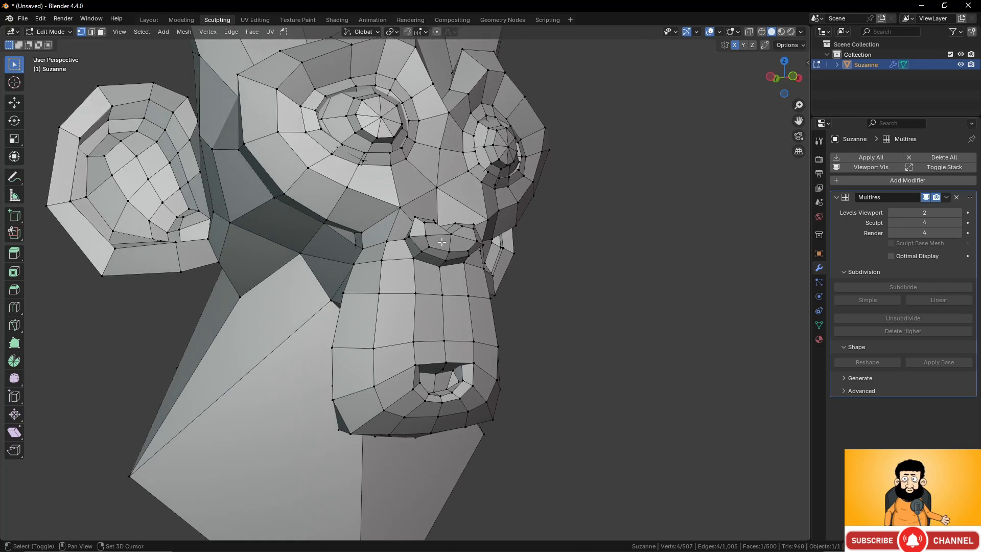
{"action": "left_click", "coordinate": [275, 197], "text": "shift"}
{"action": "left_click", "coordinate": [325, 221], "text": "shift"}
{"action": "left_click", "coordinate": [300, 253], "text": "shift"}
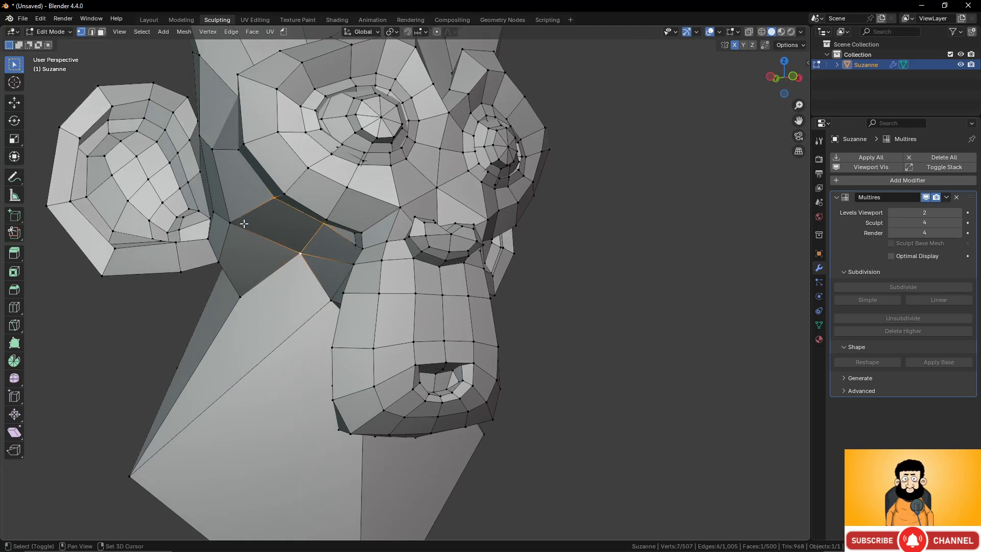
{"action": "left_click", "coordinate": [230, 223], "text": "shift"}
{"action": "middle_click_drag", "start_coordinate": [538, 256], "coordinate": [482, 263]}
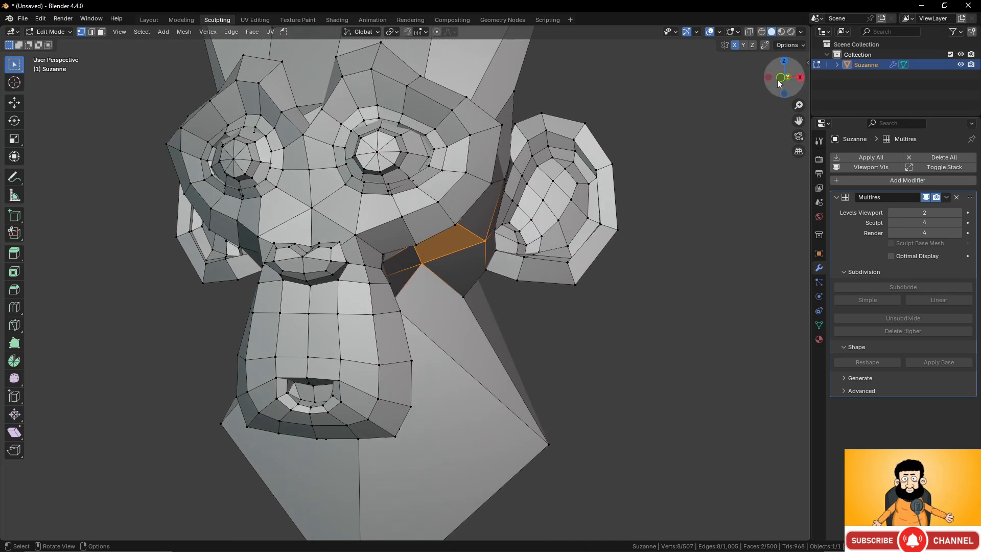
- Extrude both cheek faces outward about 1.12 m with Shrink/Fatten, and narrow their ends by about -0.21 m into tapered tusks
{"action": "key", "text": "e"}
{"action": "right_click", "coordinate": [536, 248]}
{"action": "key", "text": "alt+s"}
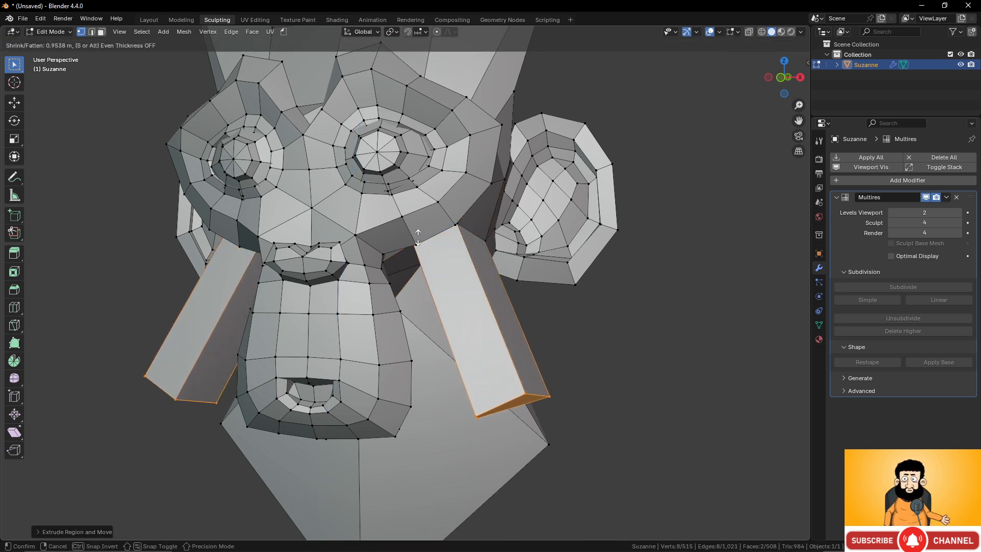
{"action": "left_click", "coordinate": [388, 224]}
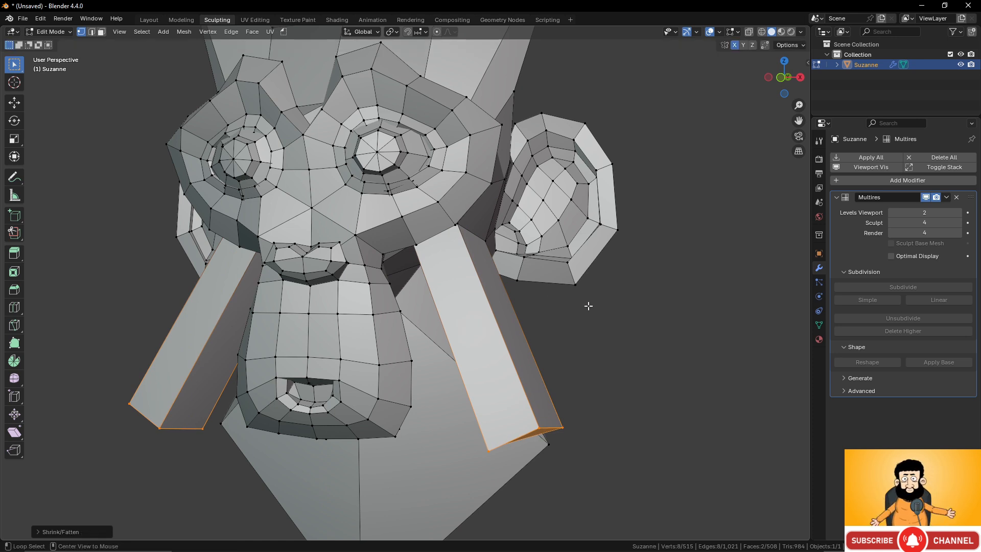
{"action": "key", "text": "alt+s"}
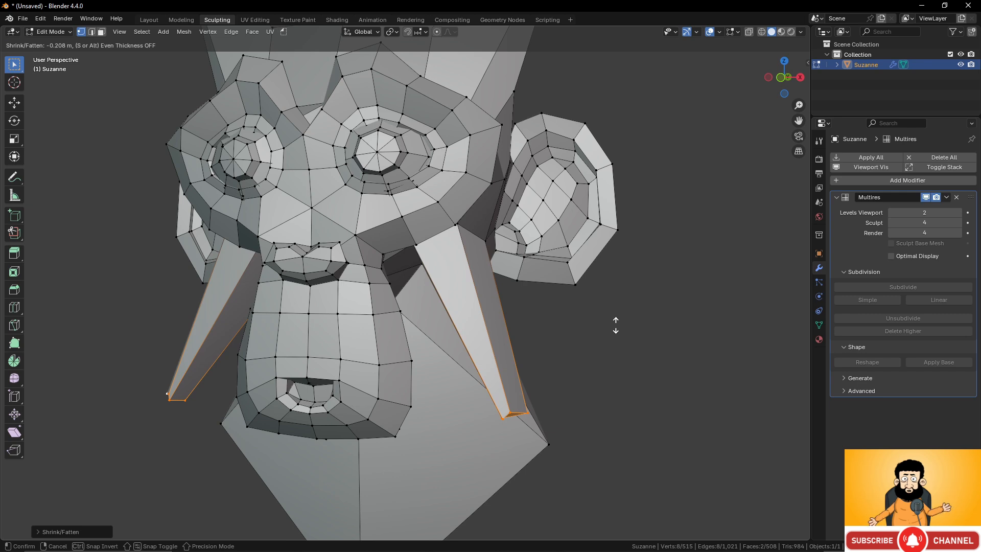
{"action": "left_click", "coordinate": [616, 325]}
- Add five evenly spaced loop cuts along each of the two extruded tusks
{"action": "middle_click_drag", "start_coordinate": [517, 343], "coordinate": [540, 331]}
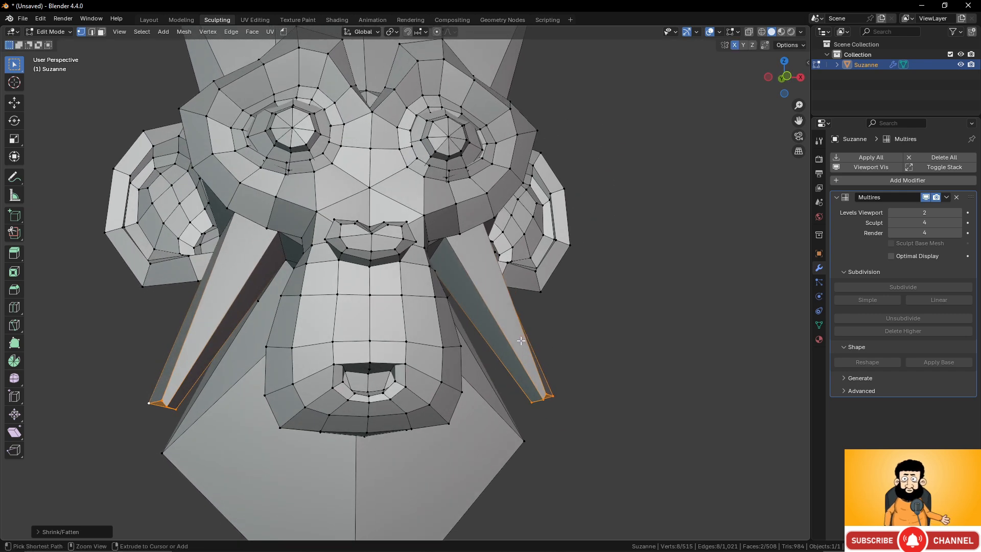
{"action": "key", "text": "ctrl+r"}
{"action": "scroll", "coordinate": [520, 340], "scroll_direction": "up", "scroll_amount": 4}
{"action": "left_click", "coordinate": [521, 339]}
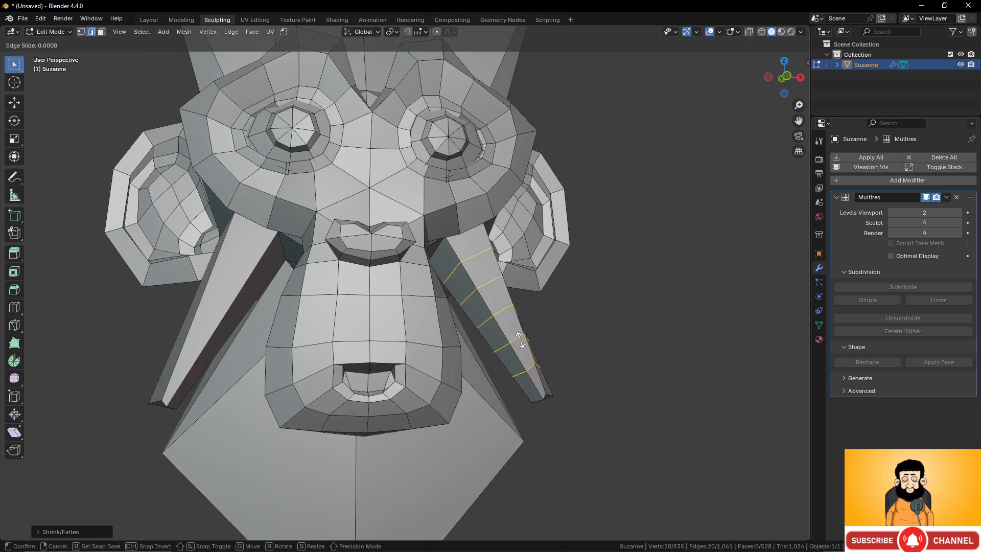
{"action": "right_click", "coordinate": [520, 339]}
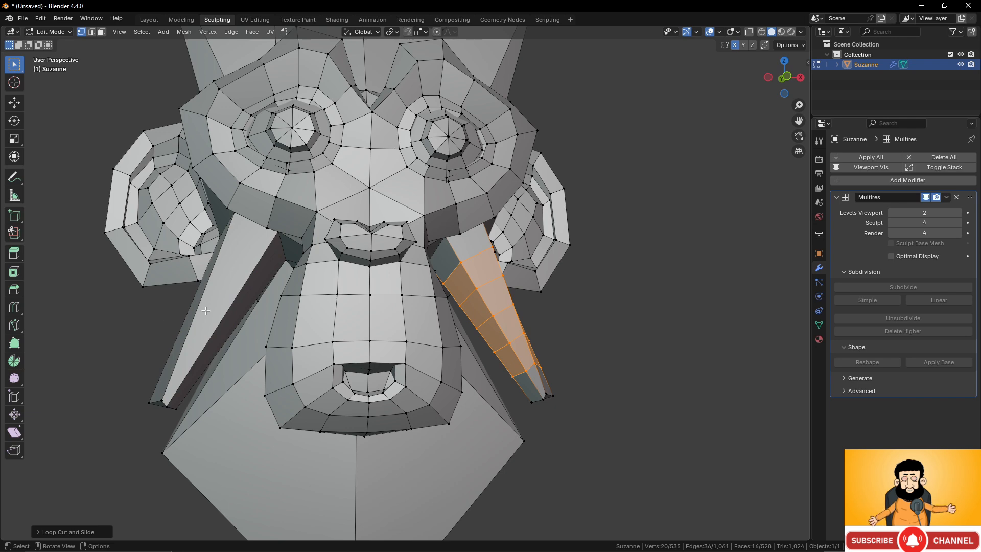
{"action": "key", "text": "ctrl+r"}
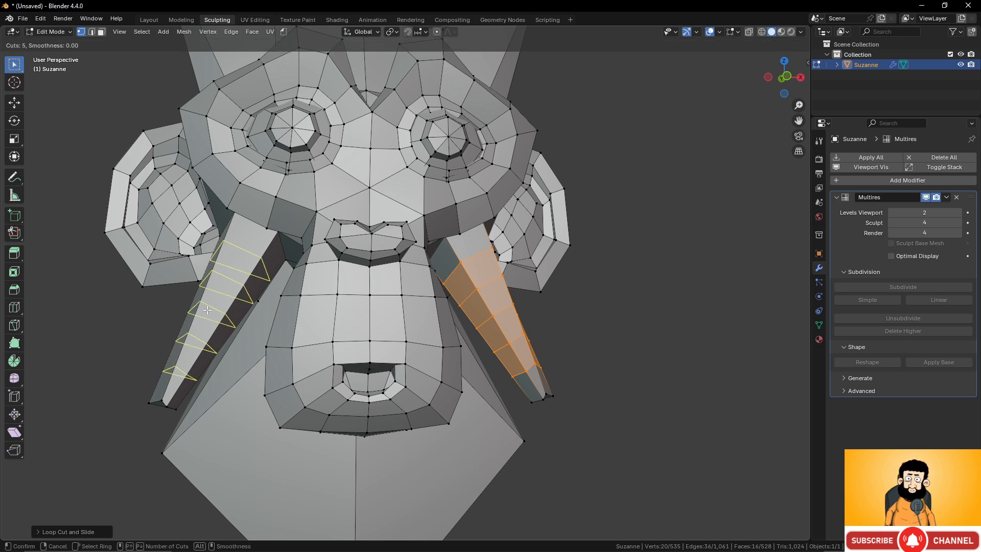
{"action": "left_click", "coordinate": [207, 310]}
{"action": "right_click", "coordinate": [207, 311]}
{"action": "scroll", "coordinate": [484, 298], "scroll_direction": "down", "scroll_amount": 3}
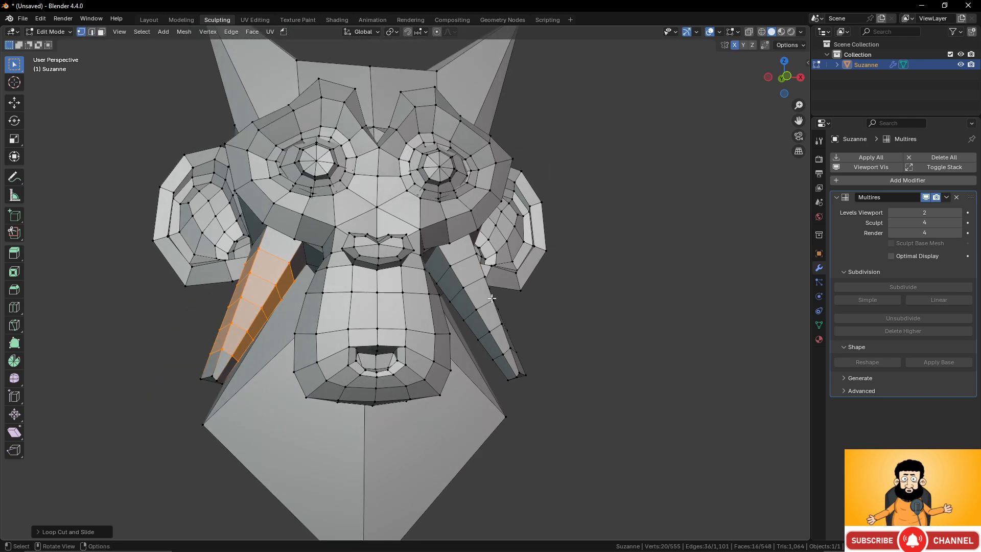
- Return to Sculpt Mode and smooth the creases where the tusks join the cheeks
{"action": "key", "text": "Tab"}
{"action": "middle_click_drag", "start_coordinate": [517, 292], "coordinate": [450, 293]}
{"action": "scroll", "coordinate": [450, 294], "scroll_direction": "up", "scroll_amount": 4}
{"action": "scroll", "coordinate": [450, 293], "scroll_direction": "up", "scroll_amount": 1}
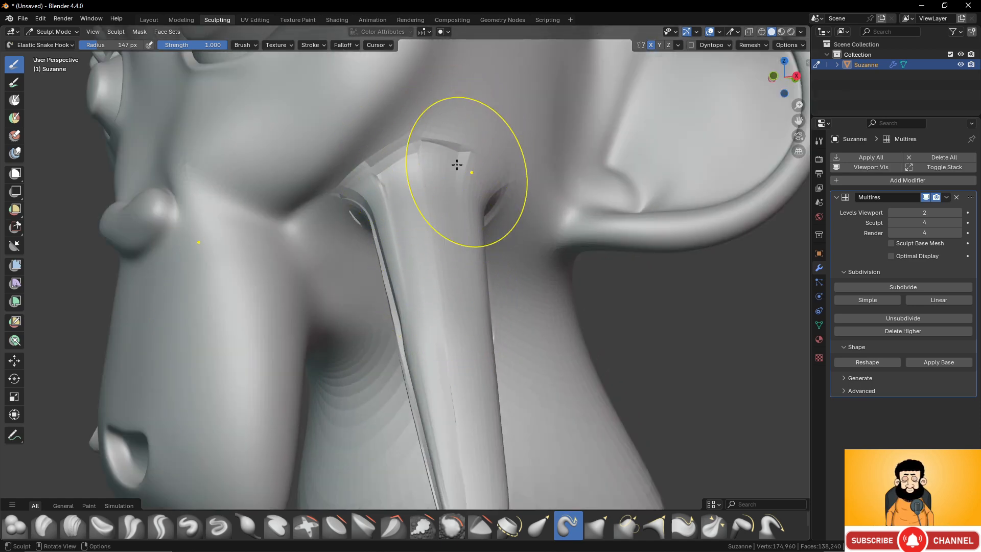
{"action": "middle_click_drag", "start_coordinate": [435, 168], "coordinate": [425, 154]}
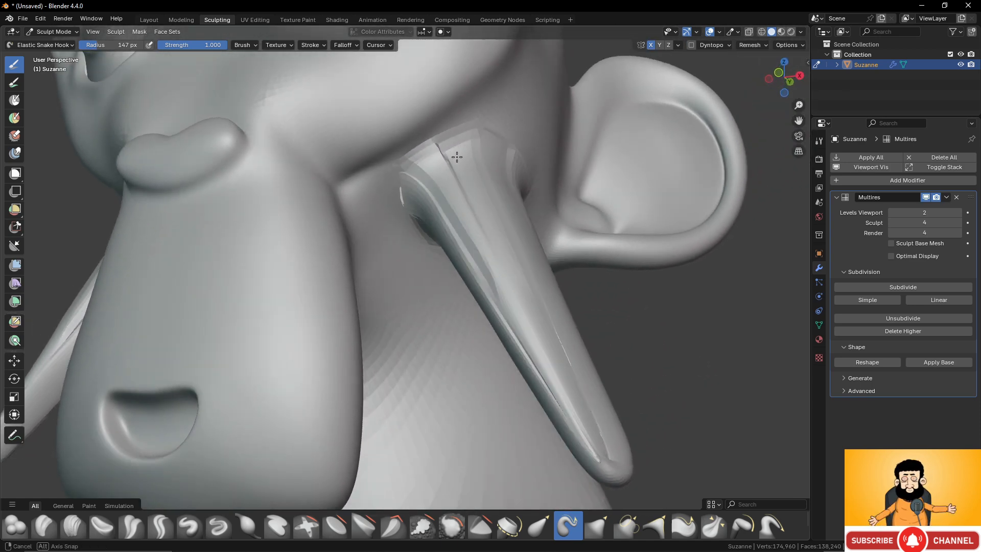
{"action": "mouse_move", "coordinate": [465, 252]}
{"action": "middle_mouse_down"}
{"action": "mouse_move", "coordinate": [372, 207]}
{"action": "mouse_move", "coordinate": [337, 156]}
{"action": "mouse_move", "coordinate": [280, 214]}
{"action": "mouse_move", "coordinate": [247, 212]}
{"action": "mouse_move", "coordinate": [263, 300]}
{"action": "mouse_move", "coordinate": [328, 263]}
{"action": "middle_mouse_up"}
{"action": "middle_click_drag", "start_coordinate": [428, 197], "coordinate": [518, 181]}
{"action": "left_click_drag", "start_coordinate": [517, 181], "coordinate": [526, 173]}
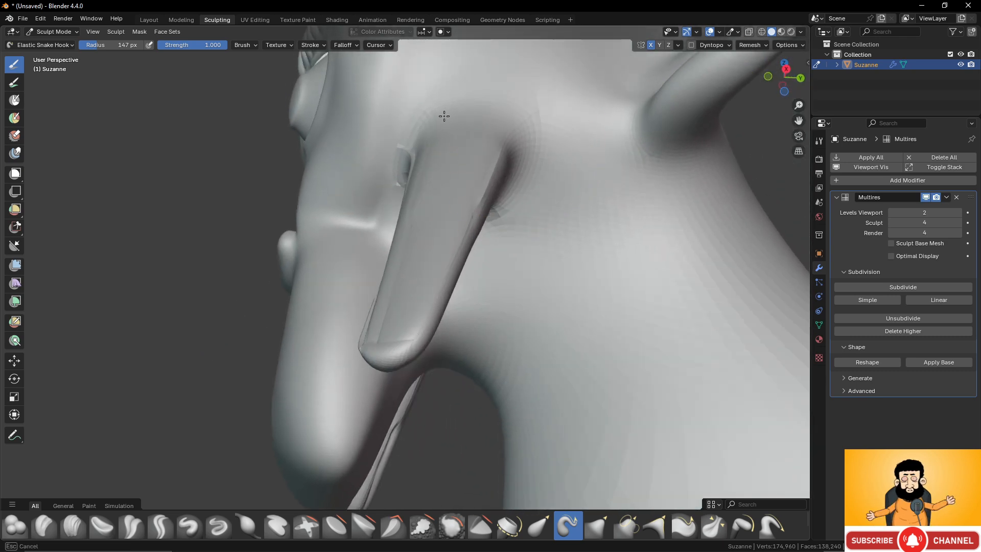
- Smooth the remaining ridges on the front, back and tips of the tusks into rounded, pointed shapes
{"action": "left_click_drag", "start_coordinate": [444, 116], "coordinate": [398, 174]}
{"action": "middle_click_drag", "start_coordinate": [392, 176], "coordinate": [463, 183]}
{"action": "mouse_move", "coordinate": [434, 201]}
{"action": "left_mouse_down"}
{"action": "mouse_move", "coordinate": [411, 222]}
{"action": "mouse_move", "coordinate": [460, 245]}
{"action": "left_mouse_up"}
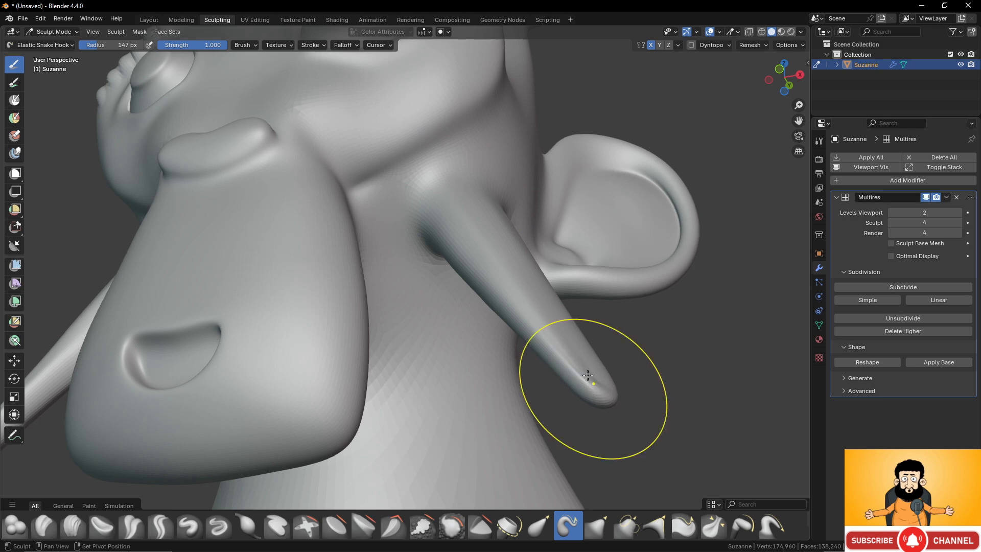
{"action": "middle_click_drag", "start_coordinate": [587, 376], "coordinate": [407, 375]}
{"action": "mouse_move", "coordinate": [352, 233]}
{"action": "left_mouse_down"}
{"action": "mouse_move", "coordinate": [375, 216]}
{"action": "mouse_move", "coordinate": [394, 218]}
{"action": "left_mouse_up"}
{"action": "middle_click_drag", "start_coordinate": [394, 219], "coordinate": [394, 169]}
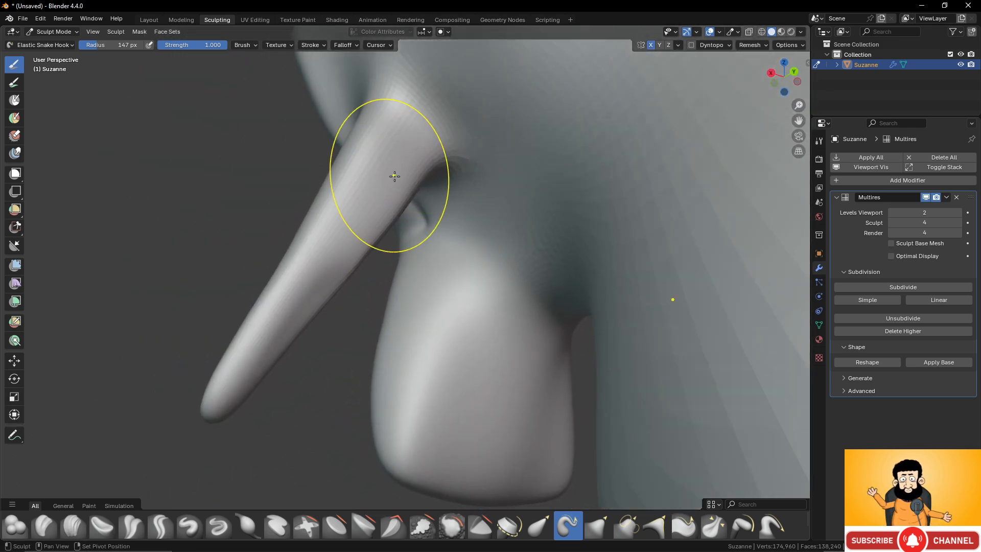
{"action": "middle_click_drag", "start_coordinate": [328, 285], "coordinate": [476, 299]}
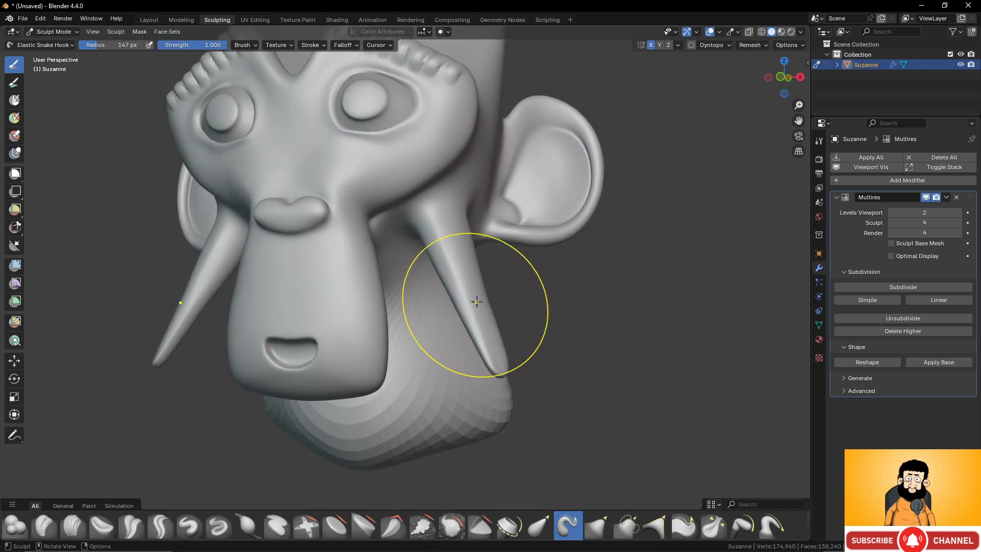
{"action": "middle_click_drag", "start_coordinate": [477, 302], "coordinate": [501, 307]}
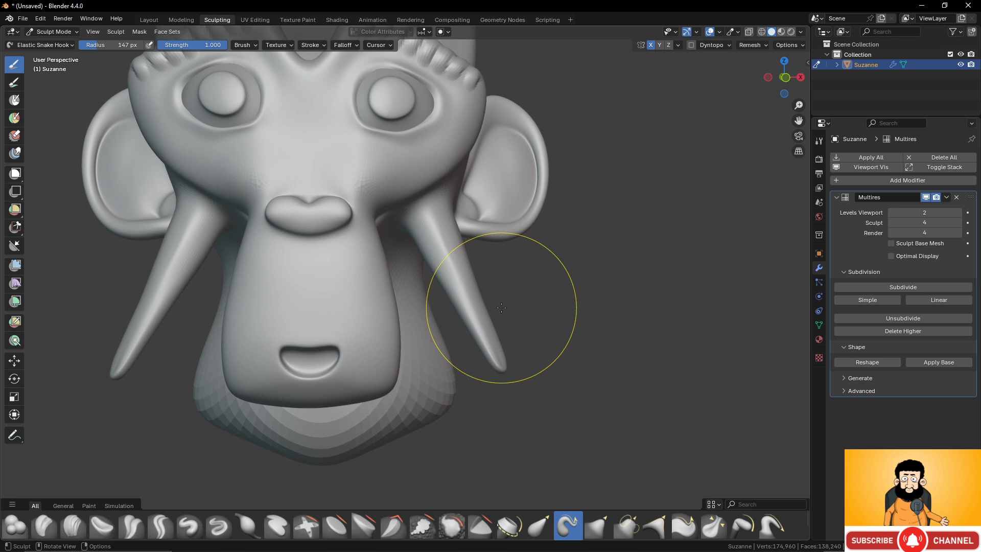
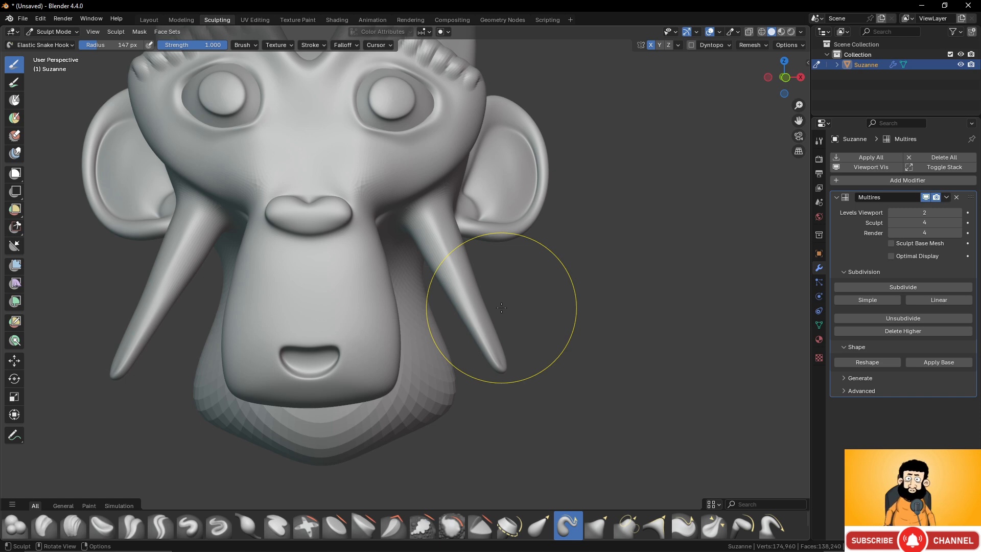
{"action": "scroll", "coordinate": [532, 287], "scroll_direction": "down", "scroll_amount": 5}
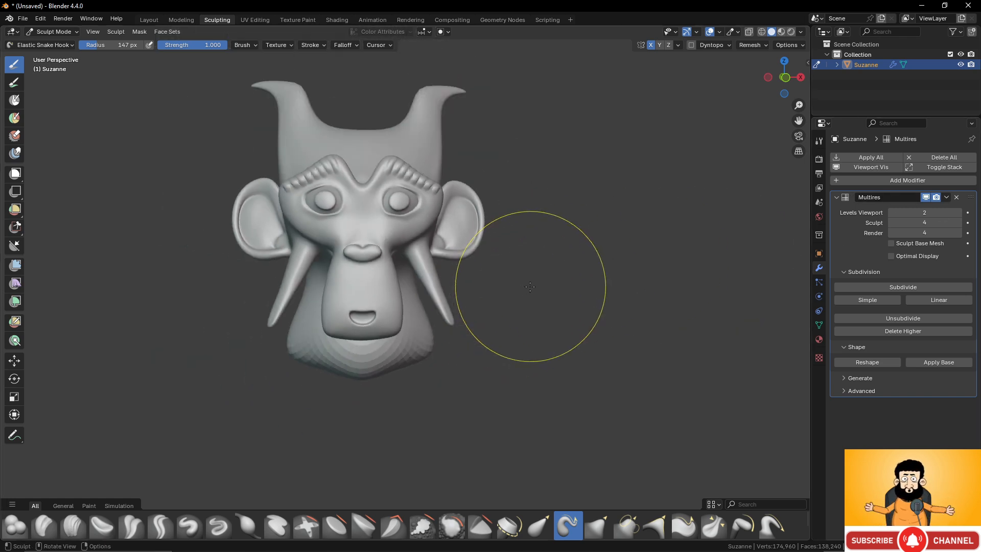
{"action": "mouse_move", "coordinate": [531, 287]}
{"action": "middle_mouse_down"}
{"action": "mouse_move", "coordinate": [463, 282]}
{"action": "mouse_move", "coordinate": [504, 302]}
{"action": "mouse_move", "coordinate": [545, 298]}
{"action": "middle_mouse_up"}
{"action": "scroll", "coordinate": [509, 307], "scroll_direction": "up", "scroll_amount": 3}
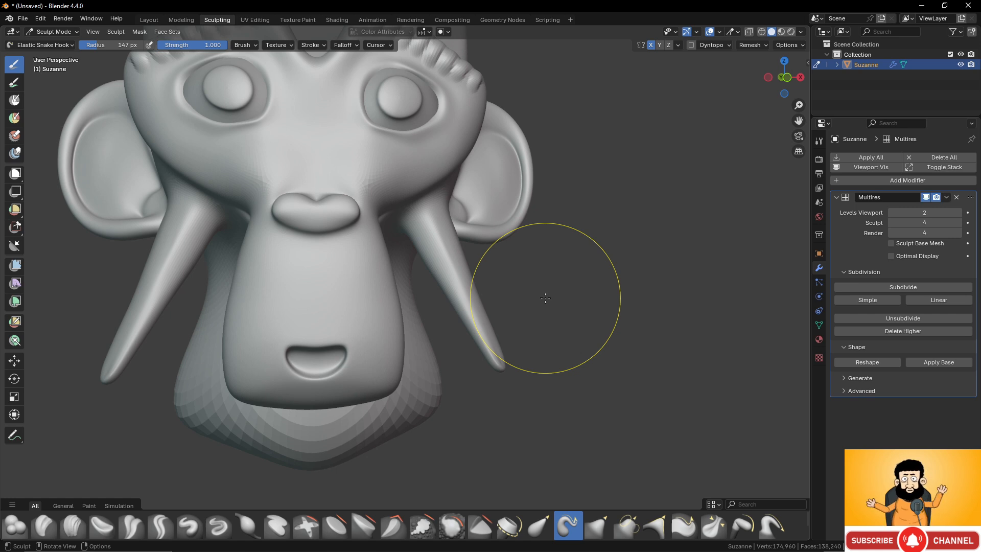
{"action": "scroll", "coordinate": [590, 271], "scroll_direction": "down", "scroll_amount": 3}
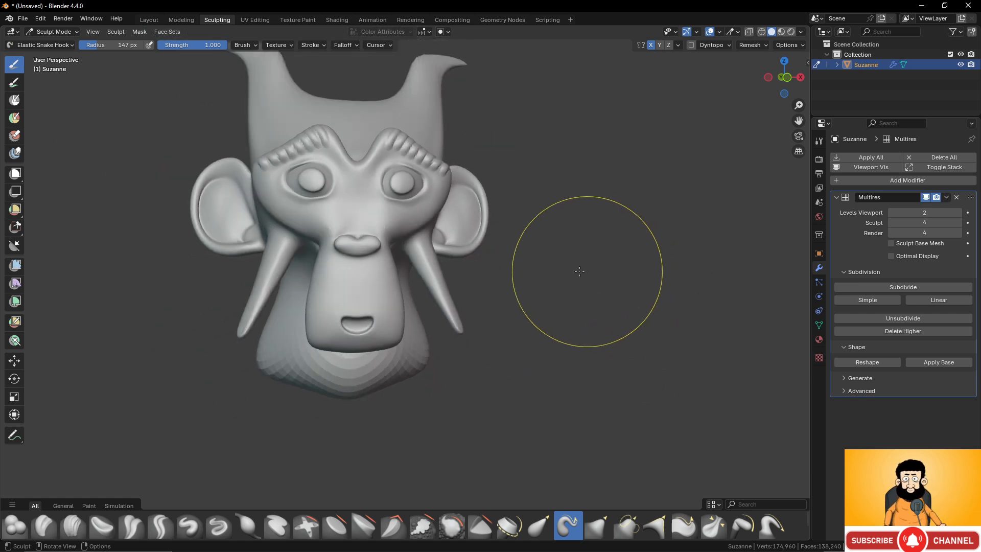
{"action": "middle_click_drag", "start_coordinate": [587, 272], "coordinate": [529, 265]}
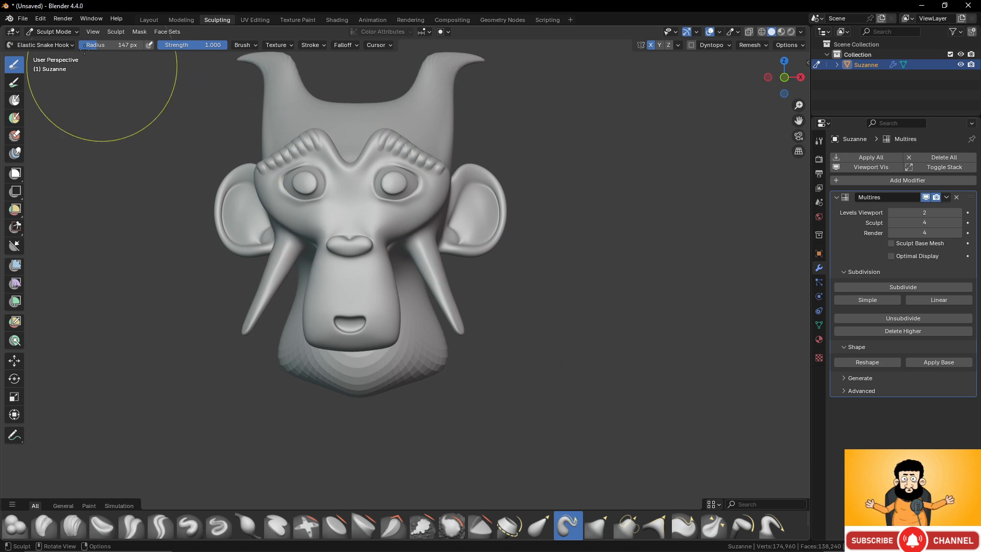
- Return to Object Mode and hide the sculpted monkey in the viewport
{"action": "left_click", "coordinate": [52, 32]}
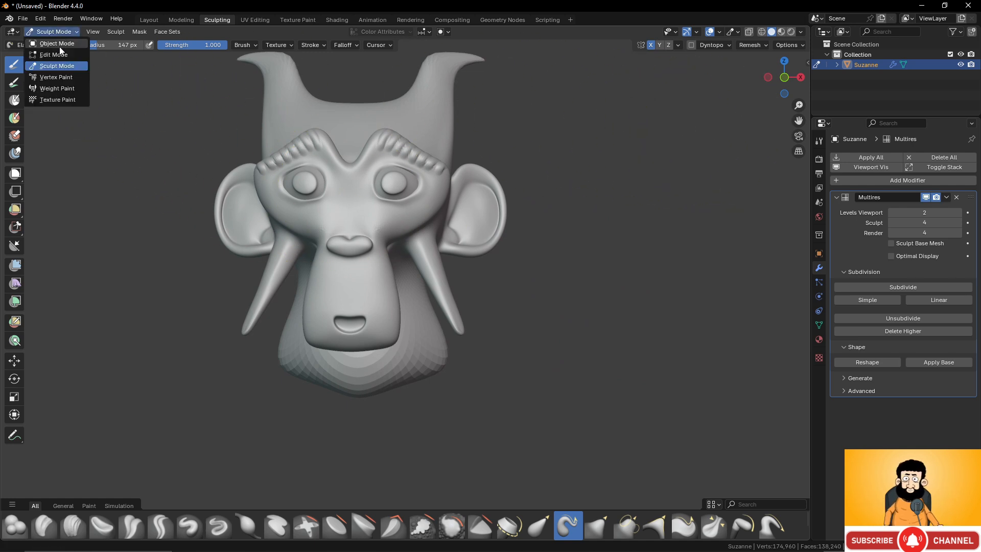
{"action": "left_click", "coordinate": [60, 47]}
{"action": "left_click", "coordinate": [960, 64]}
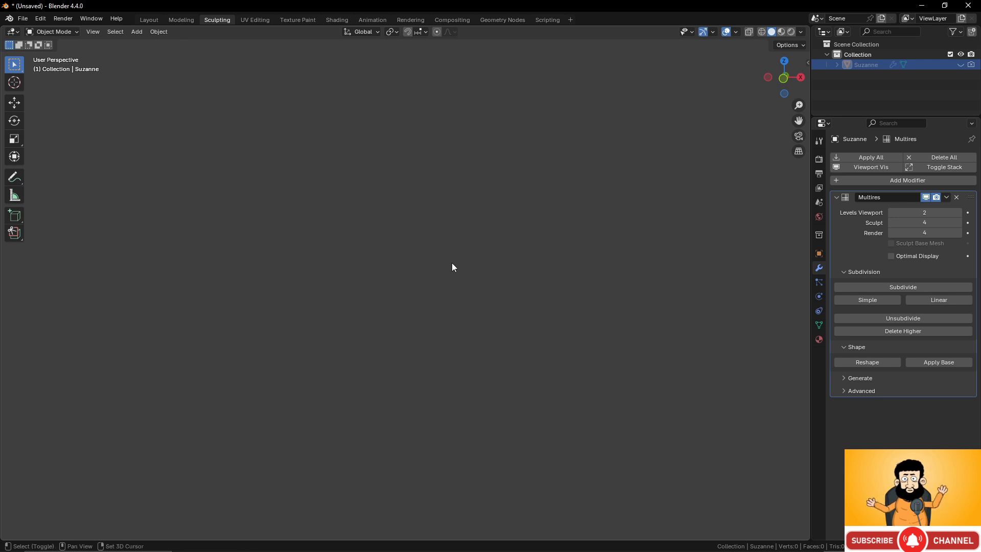
- Add a new Monkey mesh to the scene
{"action": "key", "text": "shift+a"}
{"action": "mouse_move", "coordinate": [451, 262]}
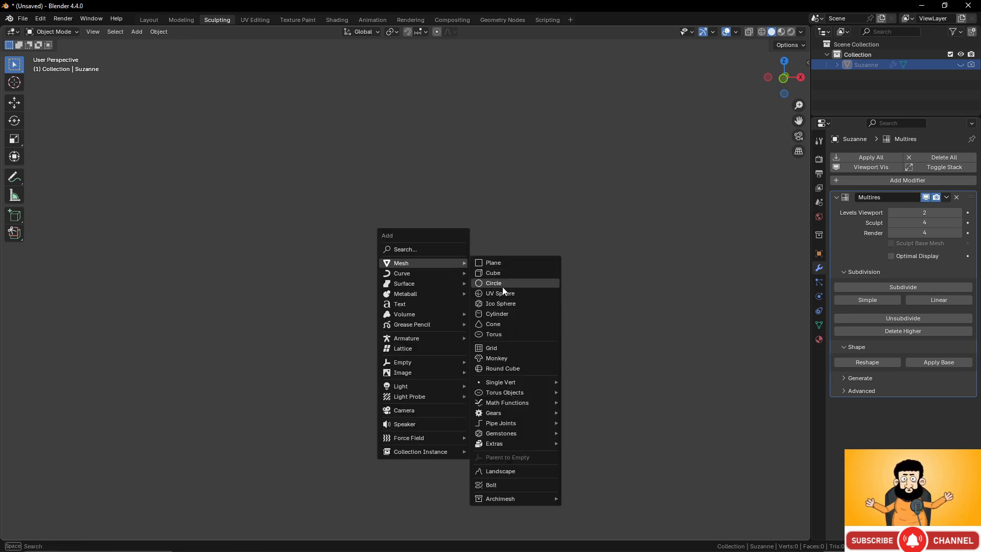
{"action": "left_click", "coordinate": [511, 361]}
{"action": "middle_click_drag", "start_coordinate": [452, 285], "coordinate": [486, 299]}
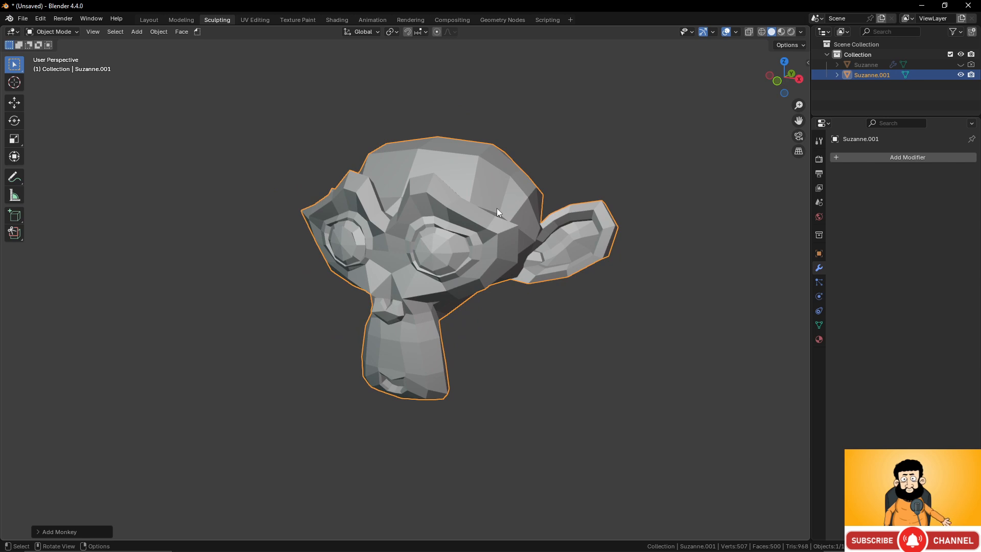
- Add a Subdivision Surface modifier to the new monkey and set its viewport level to 4
{"action": "left_click", "coordinate": [893, 157]}
{"action": "mouse_move", "coordinate": [893, 156]}
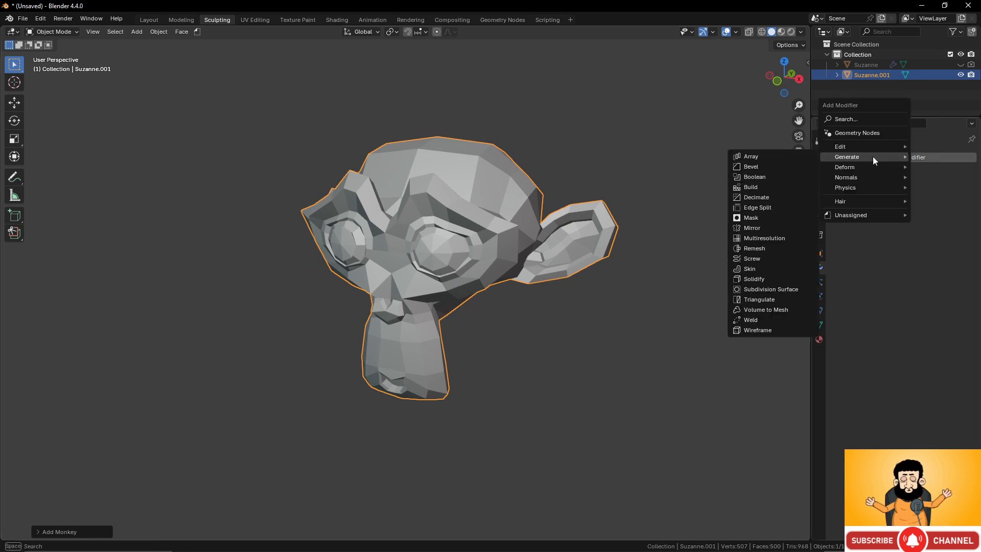
{"action": "left_click", "coordinate": [779, 289]}
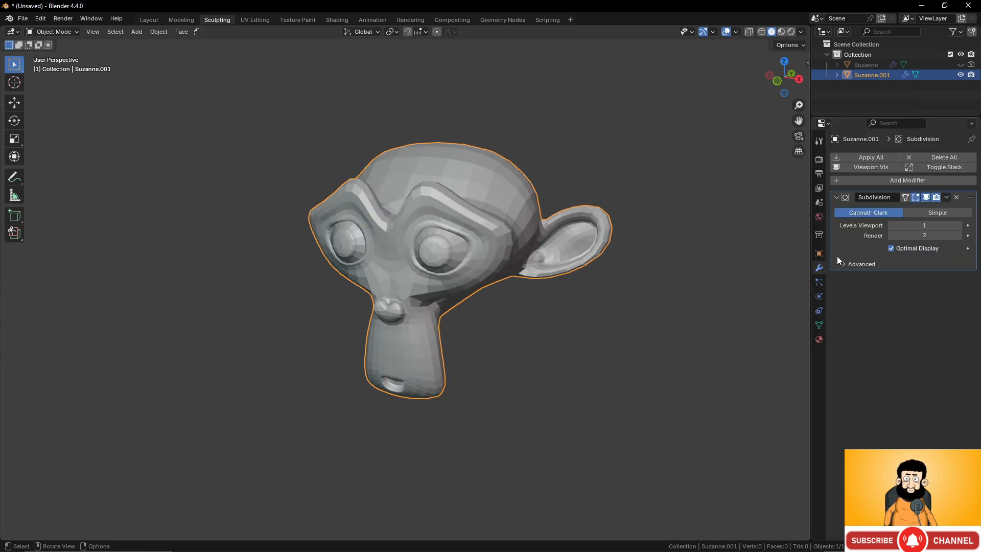
{"action": "left_click", "coordinate": [960, 227]}
{"action": "left_click", "coordinate": [960, 227]}
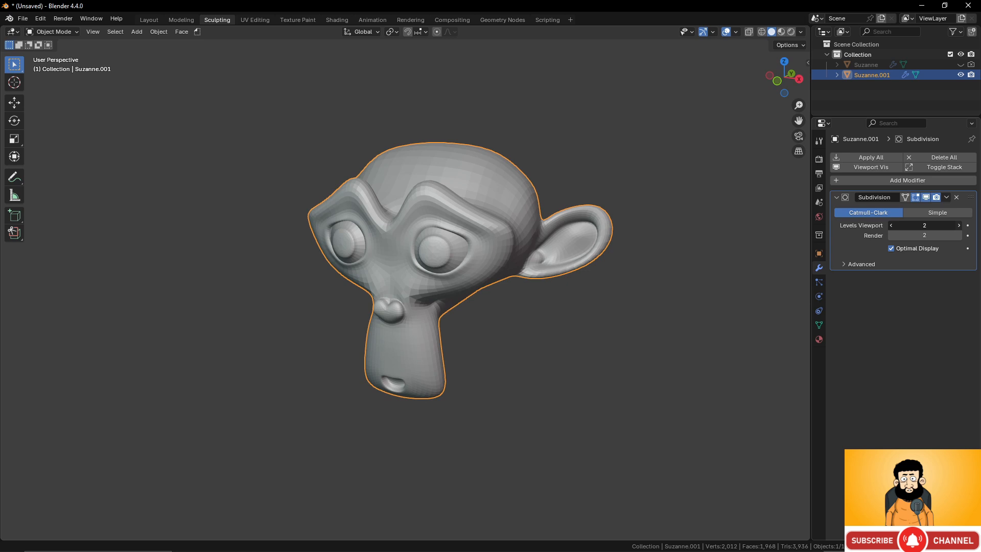
{"action": "left_click", "coordinate": [960, 227]}
{"action": "scroll", "coordinate": [532, 232], "scroll_direction": "up", "scroll_amount": 3}
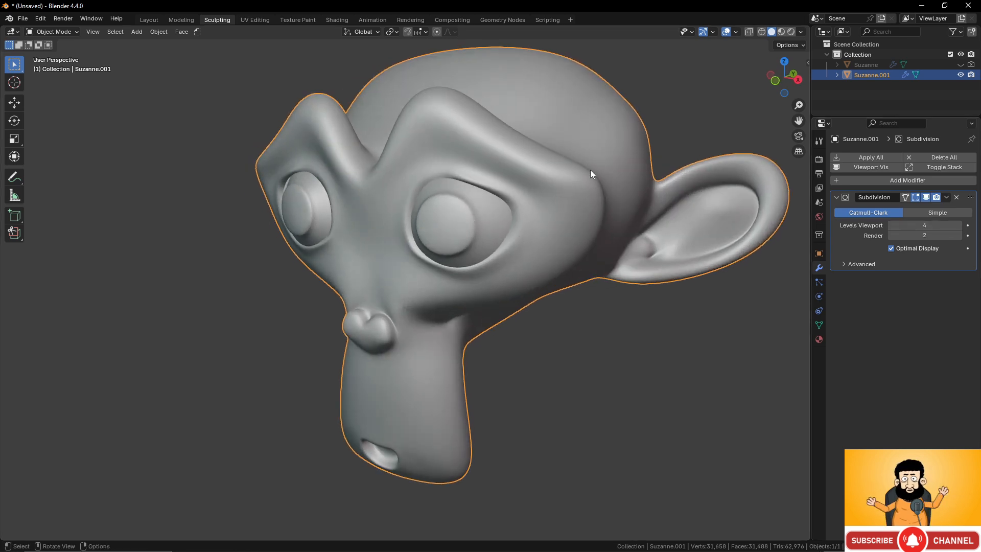
{"action": "middle_click_drag", "start_coordinate": [668, 217], "coordinate": [664, 218]}
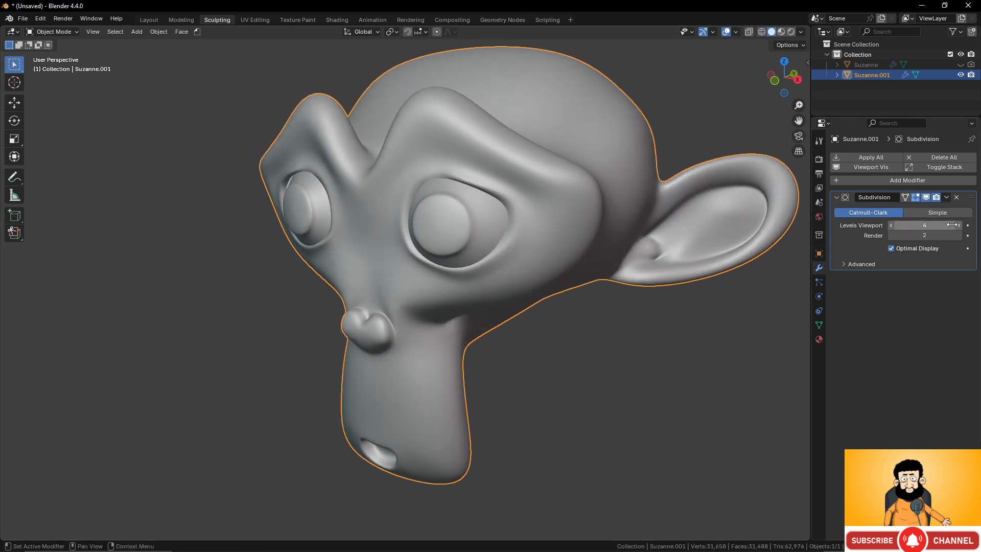
- Shade the new monkey smooth and apply its Subdivision modifier
{"action": "right_click", "coordinate": [602, 137]}
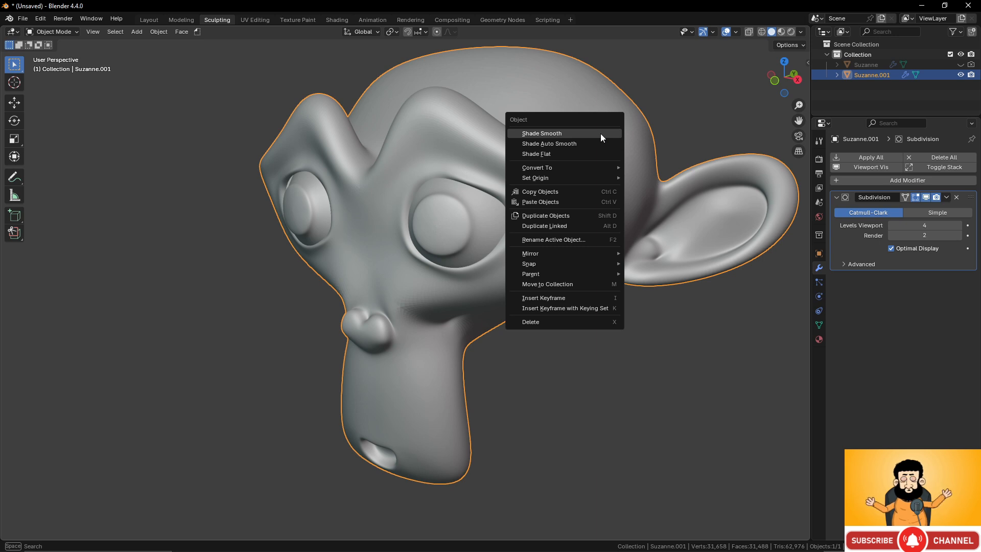
{"action": "left_click", "coordinate": [602, 134]}
{"action": "left_click", "coordinate": [947, 198]}
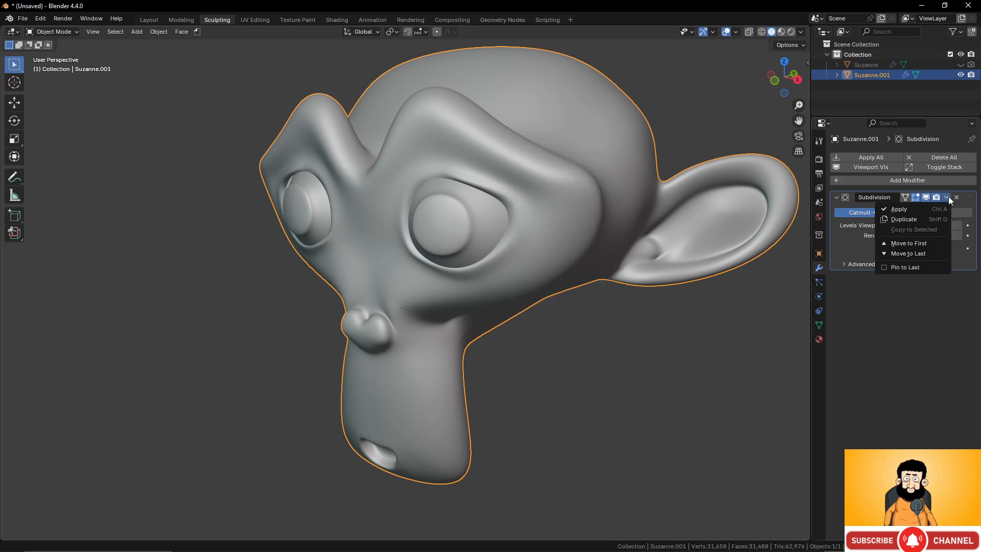
{"action": "left_click", "coordinate": [936, 211]}
{"action": "scroll", "coordinate": [572, 234], "scroll_direction": "down", "scroll_amount": 3}
{"action": "middle_click_drag", "start_coordinate": [555, 234], "coordinate": [526, 253]}
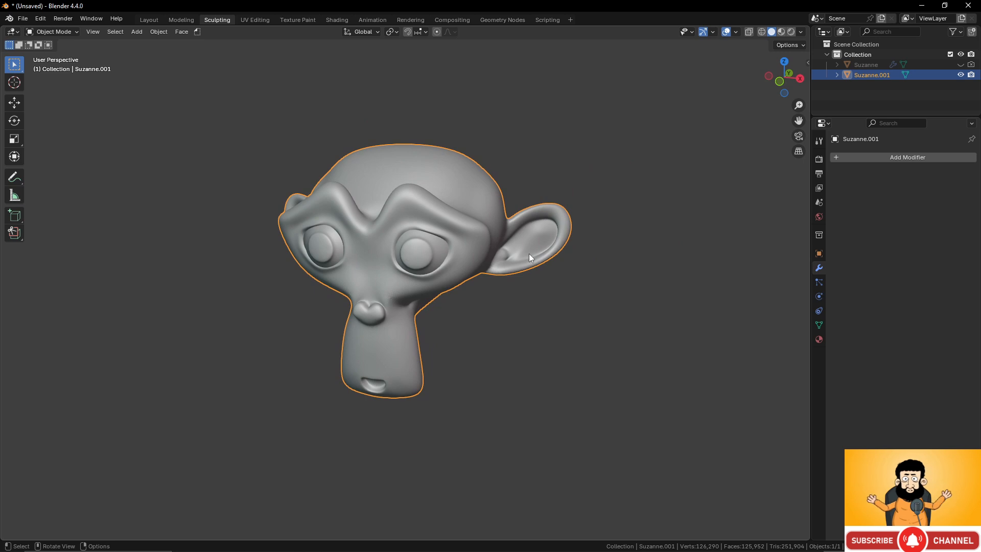
- Enter Sculpt Mode on the new monkey and enable X-axis symmetry
{"action": "left_click", "coordinate": [60, 32]}
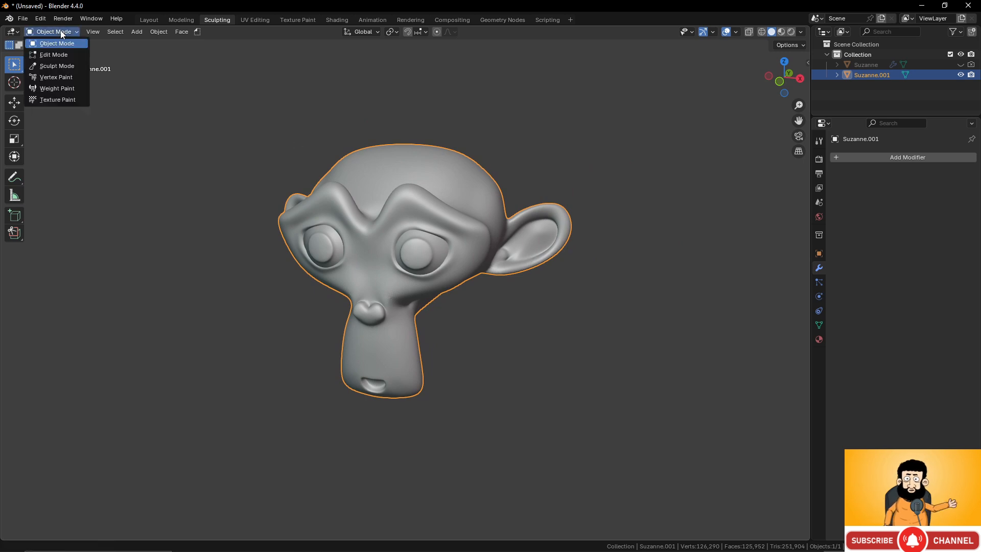
{"action": "left_click", "coordinate": [57, 66]}
{"action": "middle_click_drag", "start_coordinate": [486, 208], "coordinate": [476, 214]}
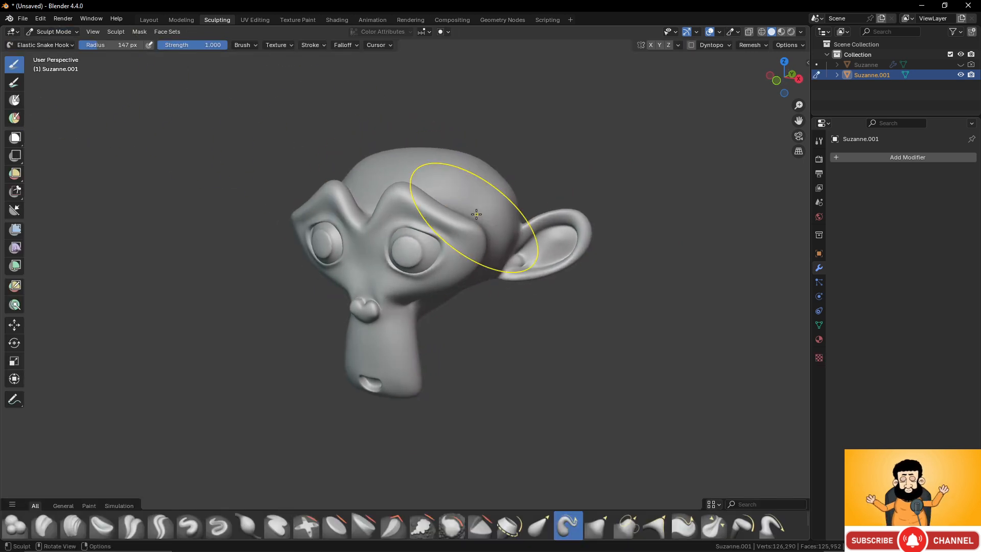
{"action": "left_click", "coordinate": [651, 45]}
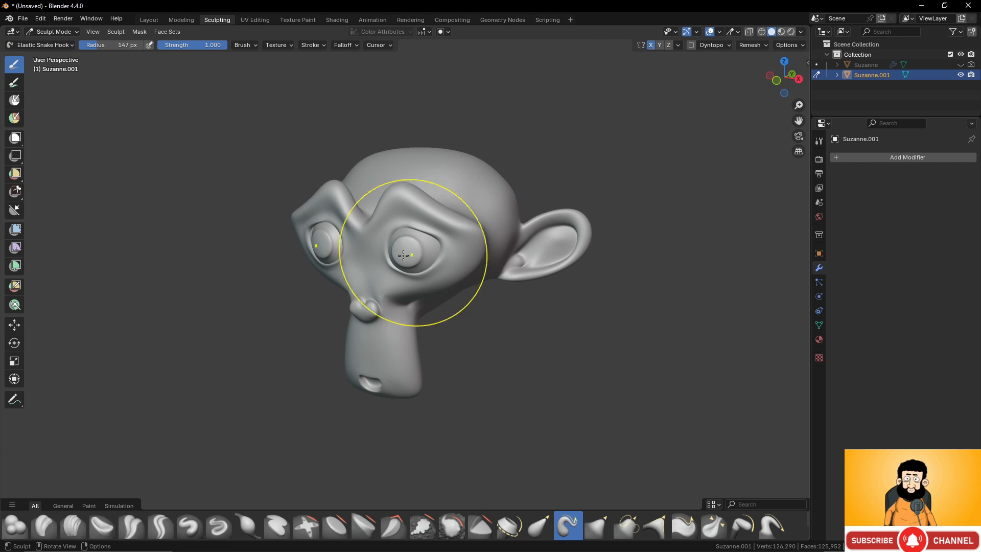
- Choose the Draw brush and reduce its radius to 55 px for detail work on the brows
{"action": "scroll", "coordinate": [473, 365], "scroll_direction": "up", "scroll_amount": 3}
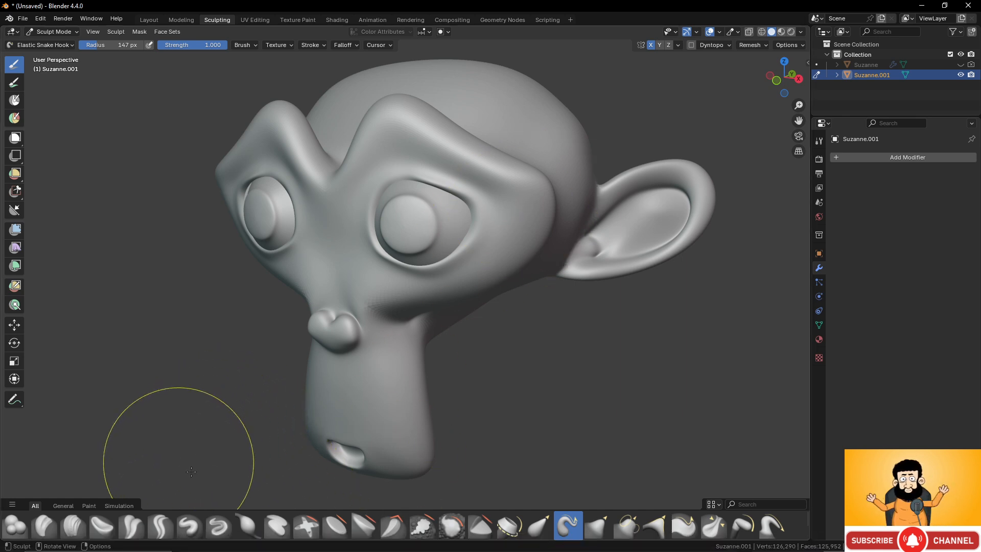
{"action": "left_click", "coordinate": [189, 524]}
{"action": "scroll", "coordinate": [521, 157], "scroll_direction": "up", "scroll_amount": 1}
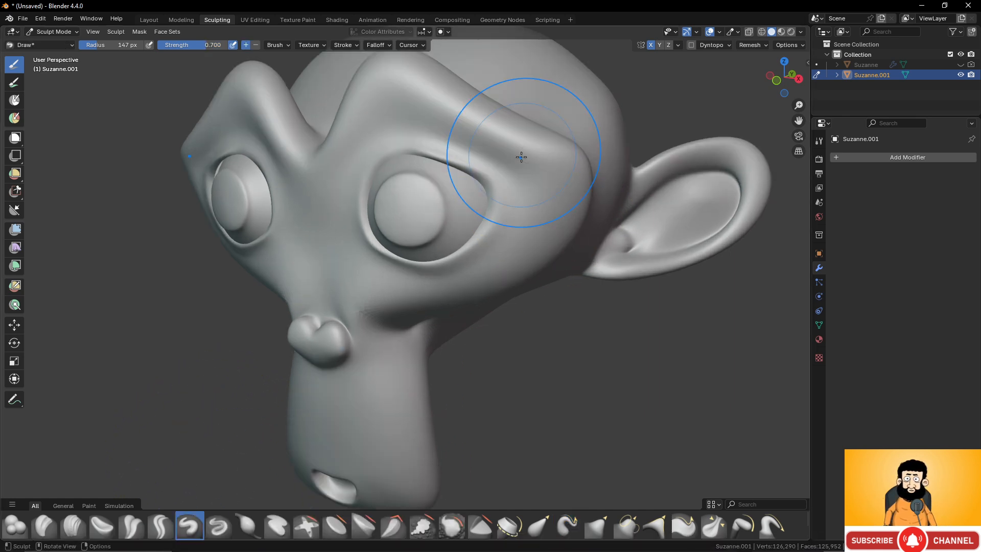
{"action": "middle_click_drag", "start_coordinate": [492, 180], "coordinate": [494, 158]}
{"action": "key", "text": "f"}
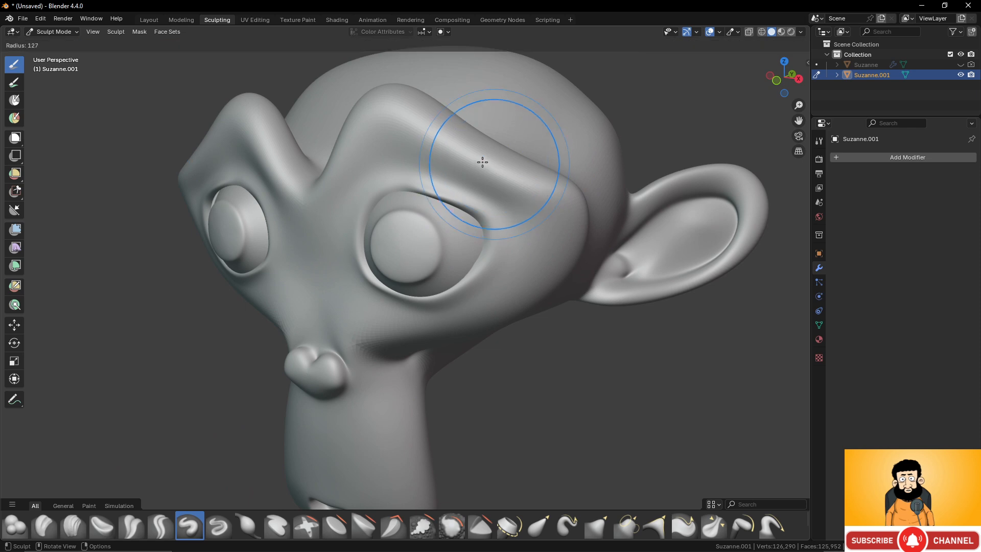
{"action": "left_click", "coordinate": [446, 149]}
{"action": "middle_click_drag", "start_coordinate": [446, 149], "coordinate": [490, 161]}
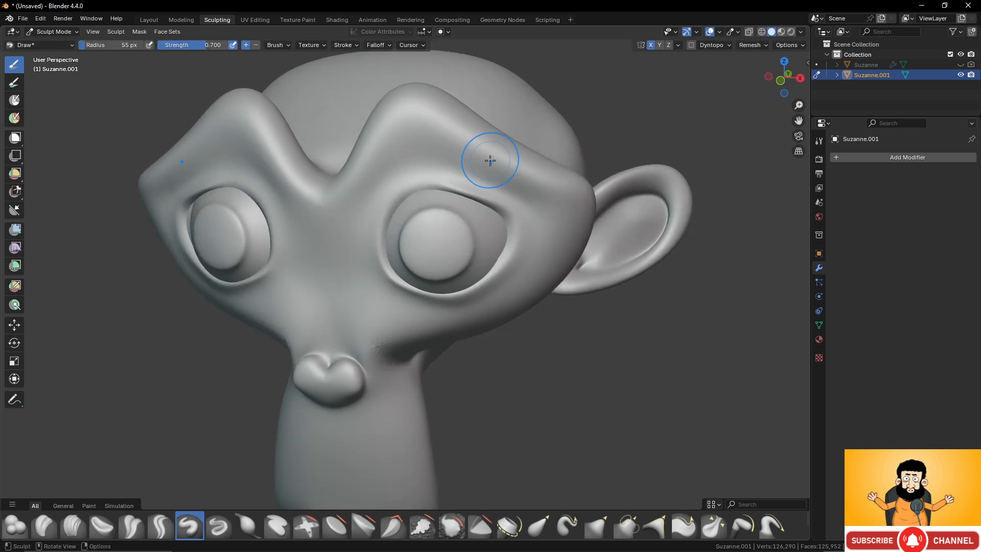
- Sculpt a row of short raised ridges across both brows with the Draw brush
{"action": "middle_click_drag", "start_coordinate": [477, 197], "coordinate": [452, 291], "text": "shift"}
{"action": "scroll", "coordinate": [510, 169], "scroll_direction": "up", "scroll_amount": 2}
{"action": "middle_click_drag", "start_coordinate": [462, 169], "coordinate": [461, 177], "text": "shift"}
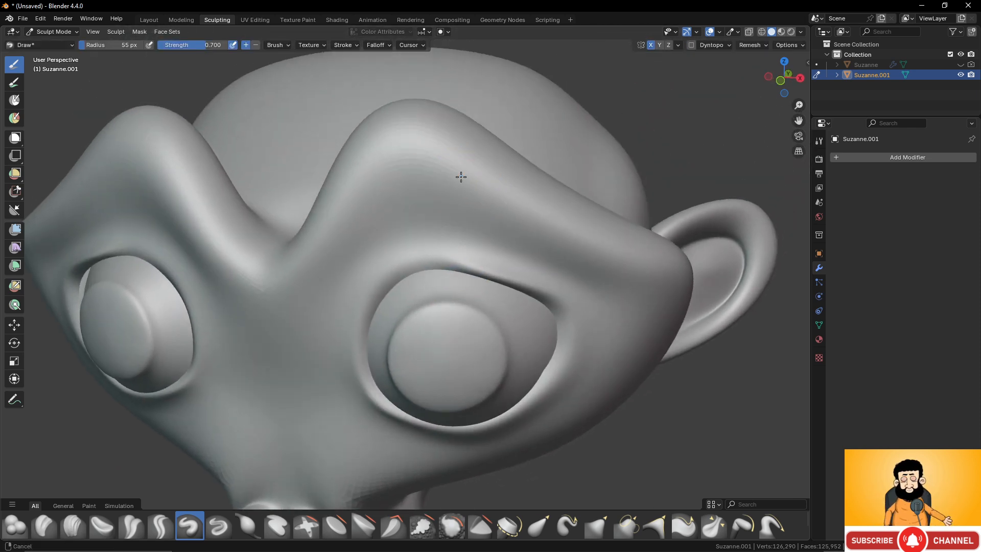
{"action": "scroll", "coordinate": [461, 177], "scroll_direction": "up", "scroll_amount": 1}
{"action": "mouse_move", "coordinate": [420, 186]}
{"action": "left_mouse_down"}
{"action": "mouse_move", "coordinate": [442, 132]}
{"action": "mouse_move", "coordinate": [466, 144]}
{"action": "left_mouse_up"}
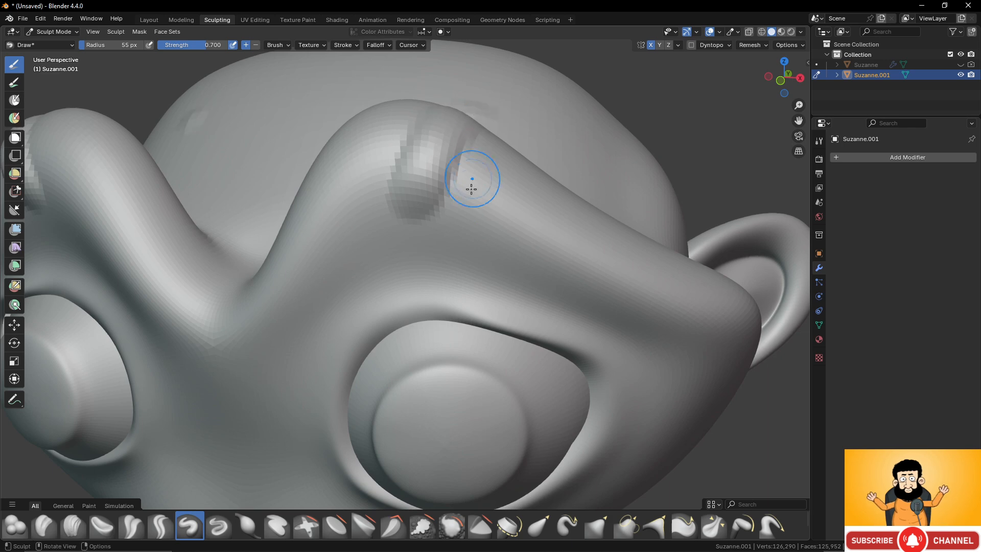
{"action": "mouse_move", "coordinate": [471, 189]}
{"action": "left_mouse_down"}
{"action": "mouse_move", "coordinate": [490, 164]}
{"action": "mouse_move", "coordinate": [583, 217]}
{"action": "mouse_move", "coordinate": [641, 228]}
{"action": "mouse_move", "coordinate": [657, 274]}
{"action": "mouse_move", "coordinate": [711, 296]}
{"action": "left_mouse_up"}
{"action": "scroll", "coordinate": [711, 296], "scroll_direction": "down", "scroll_amount": 5}
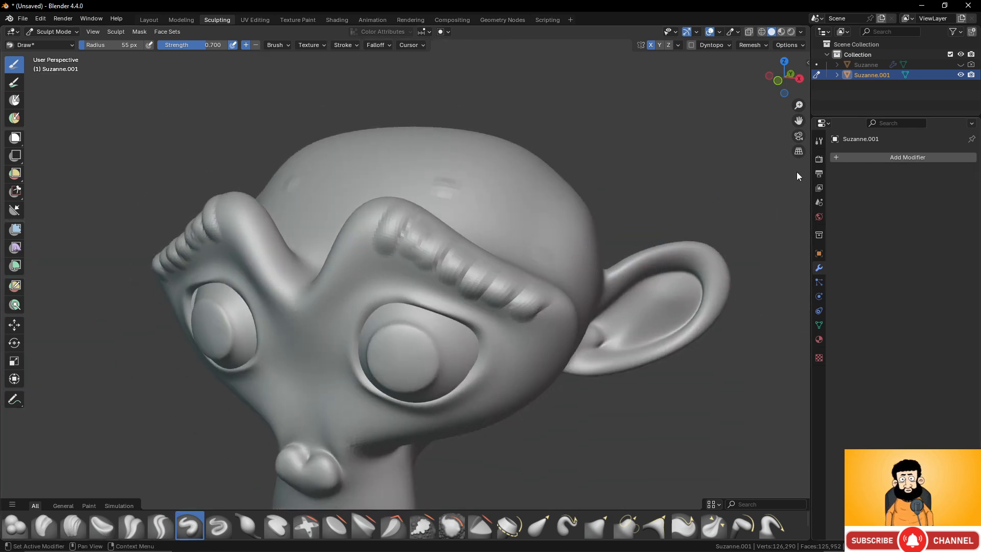
- Enable dynamic topology (Dyntopo) for the new monkey
{"action": "mouse_move", "coordinate": [796, 172]}
{"action": "middle_mouse_down"}
{"action": "mouse_move", "coordinate": [482, 216]}
{"action": "mouse_move", "coordinate": [497, 202]}
{"action": "middle_mouse_up"}
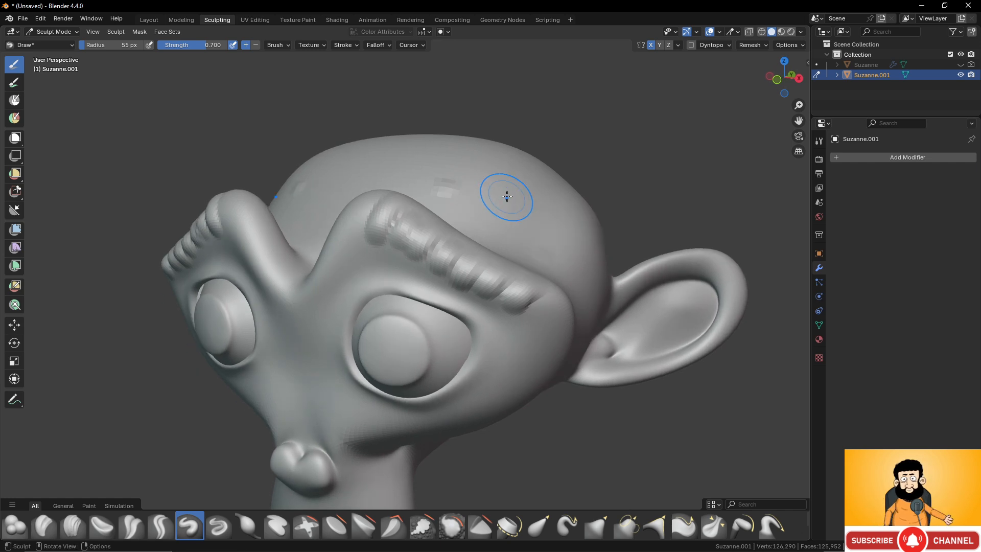
{"action": "left_click", "coordinate": [691, 45]}
{"action": "left_click", "coordinate": [646, 68]}
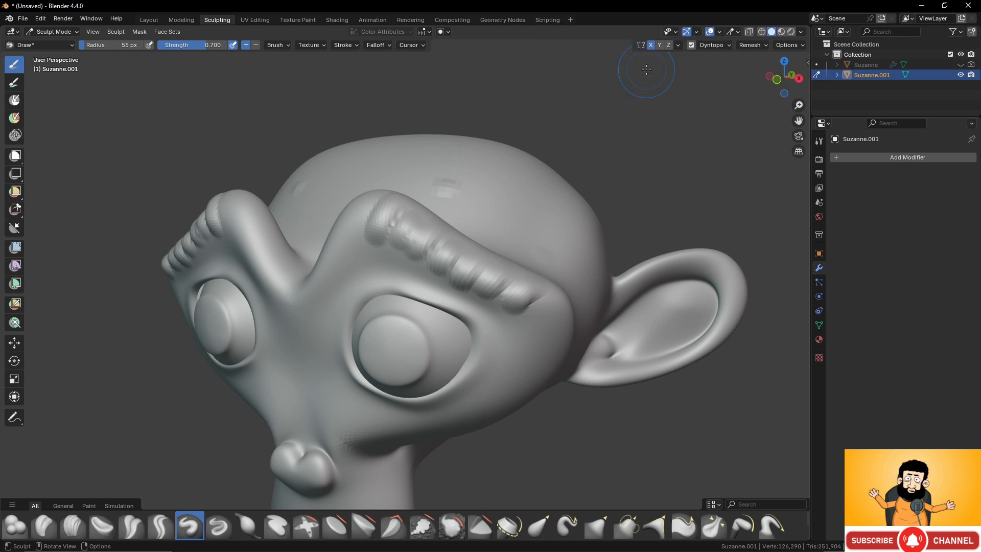
- Test dynamic topology with a curved Draw stroke on the side of the head, and undo the stroke
{"action": "scroll", "coordinate": [534, 195], "scroll_direction": "down", "scroll_amount": 2}
{"action": "scroll", "coordinate": [534, 194], "scroll_direction": "up", "scroll_amount": 3}
{"action": "mouse_move", "coordinate": [534, 194]}
{"action": "middle_mouse_down"}
{"action": "mouse_move", "coordinate": [492, 213]}
{"action": "mouse_move", "coordinate": [530, 201]}
{"action": "middle_mouse_up"}
{"action": "mouse_move", "coordinate": [522, 218]}
{"action": "left_mouse_down"}
{"action": "mouse_move", "coordinate": [542, 200]}
{"action": "mouse_move", "coordinate": [596, 189]}
{"action": "mouse_move", "coordinate": [631, 215]}
{"action": "mouse_move", "coordinate": [624, 235]}
{"action": "left_mouse_up"}
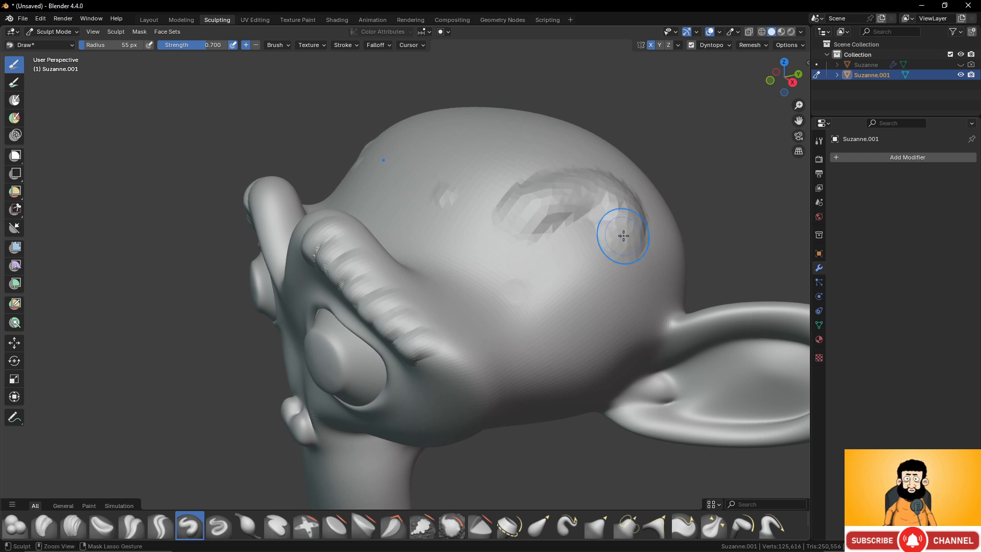
{"action": "key", "text": "ctrl+z"}
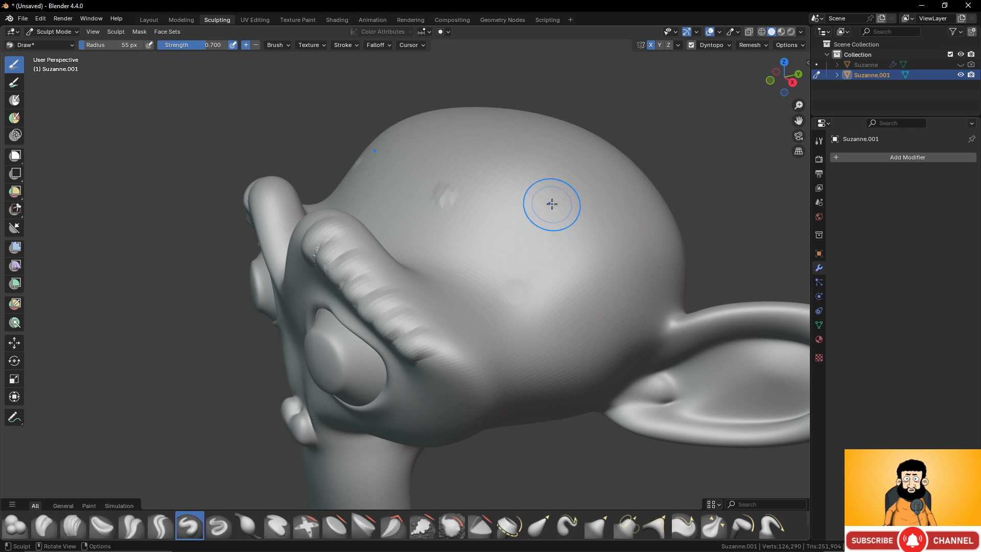
{"action": "scroll", "coordinate": [557, 215], "scroll_direction": "up", "scroll_amount": 3}
{"action": "scroll", "coordinate": [556, 214], "scroll_direction": "down", "scroll_amount": 3}
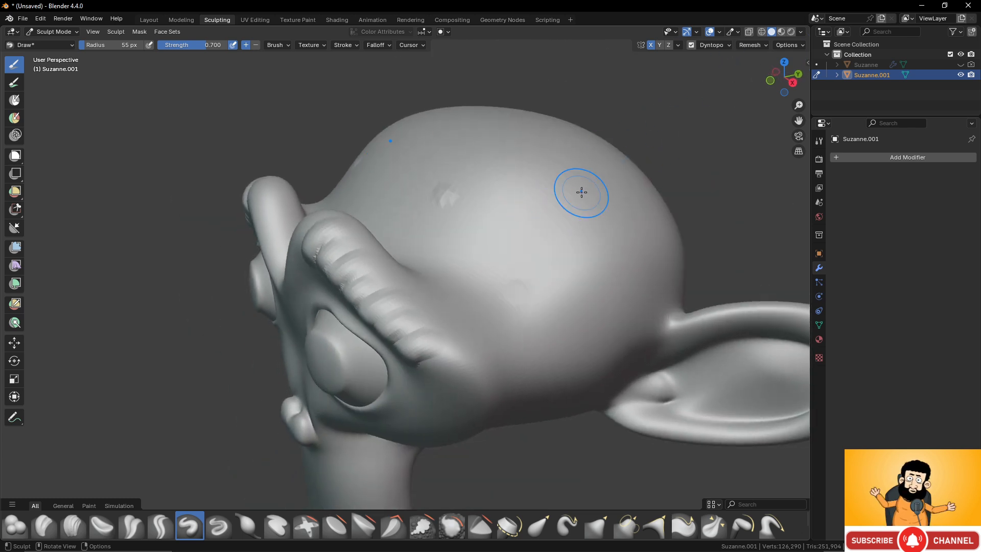
- Add the Wireframe overlay option to Quick Favorites and turn the wireframe on from there
{"action": "key", "text": "q"}
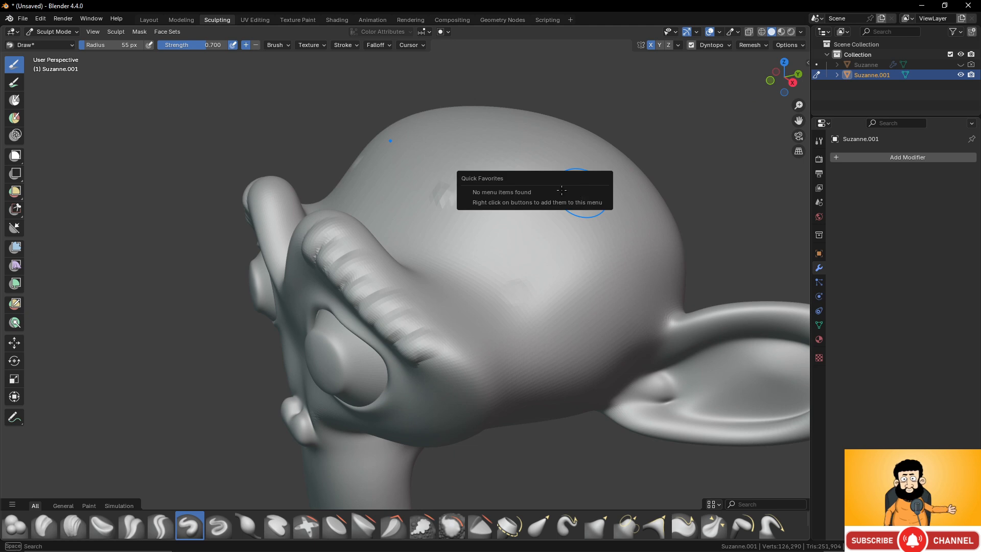
{"action": "left_click", "coordinate": [802, 31]}
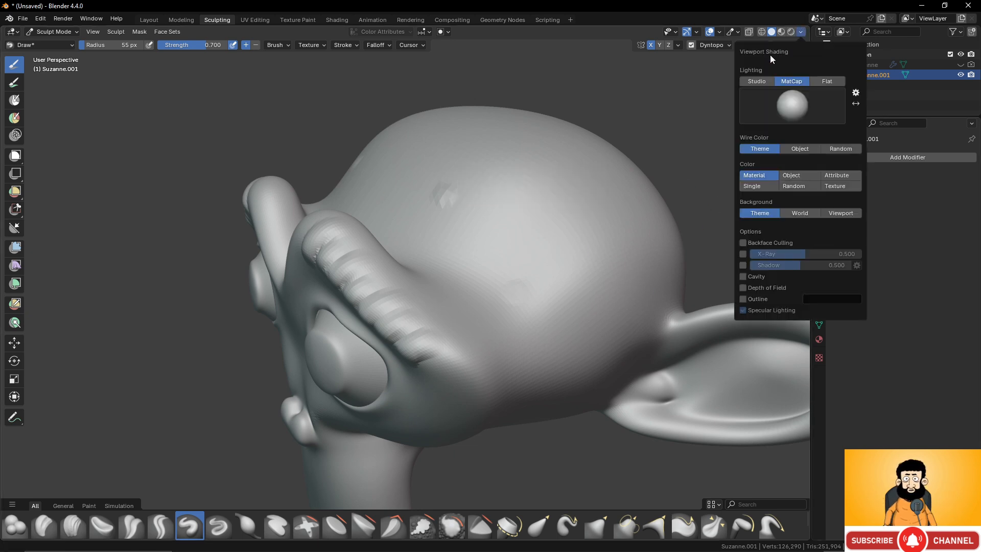
{"action": "left_click", "coordinate": [719, 32]}
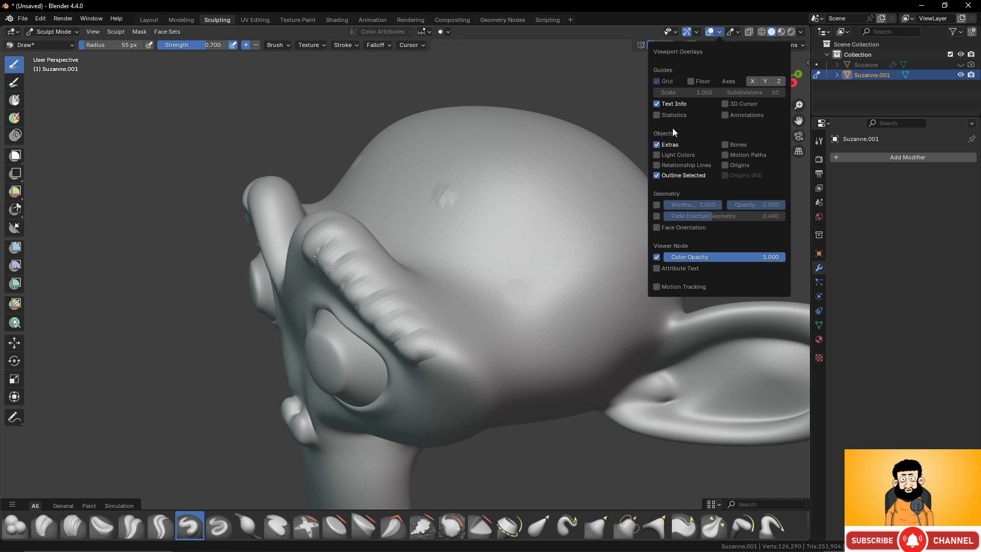
{"action": "right_click", "coordinate": [655, 205]}
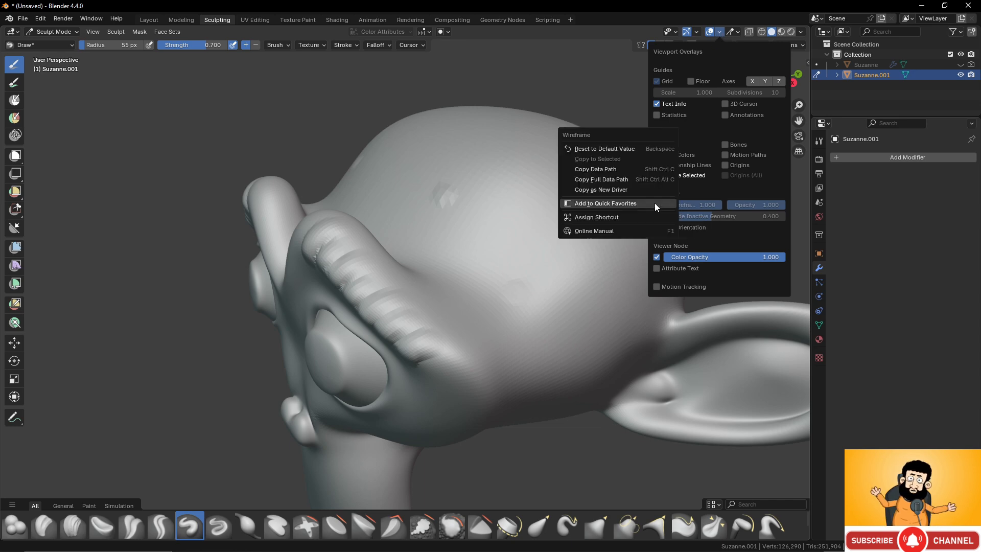
{"action": "left_click", "coordinate": [656, 204]}
{"action": "key", "text": "q"}
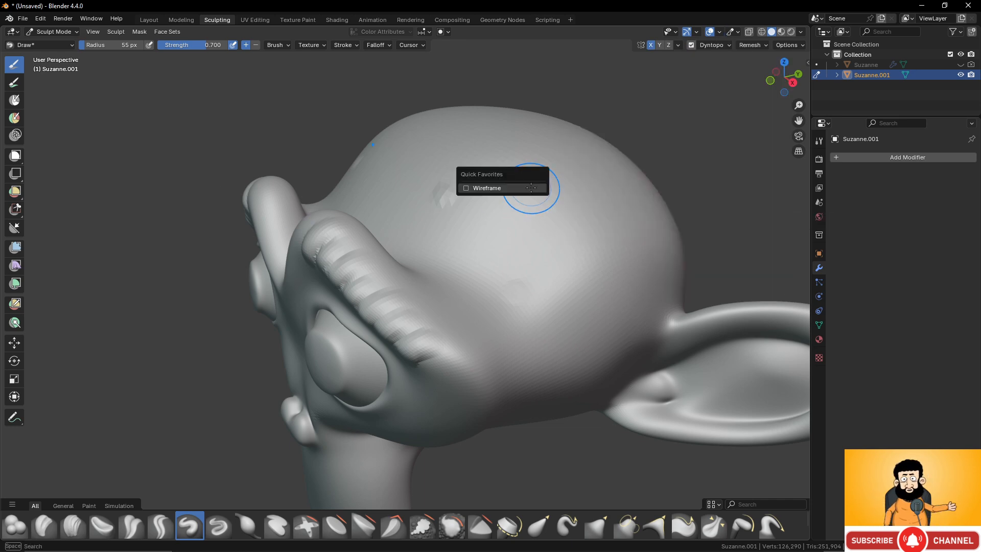
{"action": "left_click", "coordinate": [532, 188]}
- Try a diagonal Draw stroke on the side of the head in the wireframe view, and undo it
{"action": "mouse_move", "coordinate": [517, 204]}
{"action": "middle_mouse_down"}
{"action": "mouse_move", "coordinate": [590, 247]}
{"action": "mouse_move", "coordinate": [543, 229]}
{"action": "mouse_move", "coordinate": [546, 182]}
{"action": "mouse_move", "coordinate": [519, 219]}
{"action": "middle_mouse_up"}
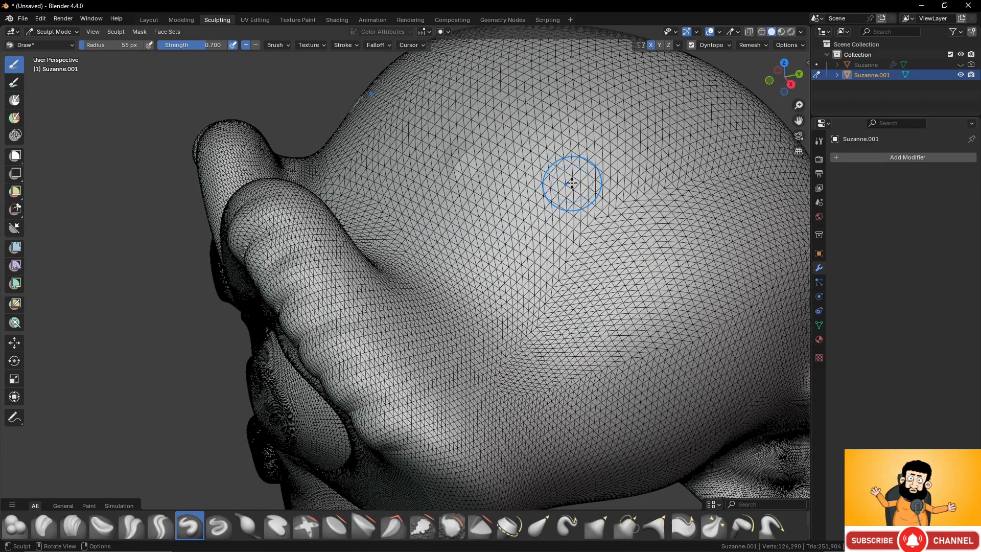
{"action": "scroll", "coordinate": [572, 183], "scroll_direction": "up", "scroll_amount": 4}
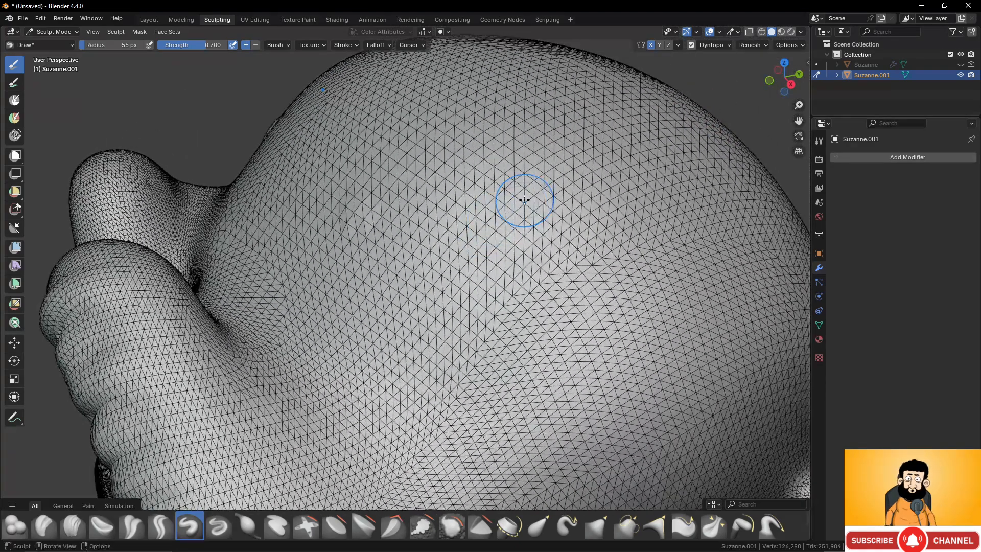
{"action": "scroll", "coordinate": [524, 200], "scroll_direction": "down", "scroll_amount": 3}
{"action": "mouse_move", "coordinate": [534, 195]}
{"action": "left_mouse_down"}
{"action": "mouse_move", "coordinate": [478, 220]}
{"action": "mouse_move", "coordinate": [450, 250]}
{"action": "mouse_move", "coordinate": [532, 194]}
{"action": "mouse_move", "coordinate": [641, 210]}
{"action": "mouse_move", "coordinate": [491, 276]}
{"action": "mouse_move", "coordinate": [588, 306]}
{"action": "mouse_move", "coordinate": [597, 245]}
{"action": "left_mouse_up"}
{"action": "key", "text": "ctrl+z"}
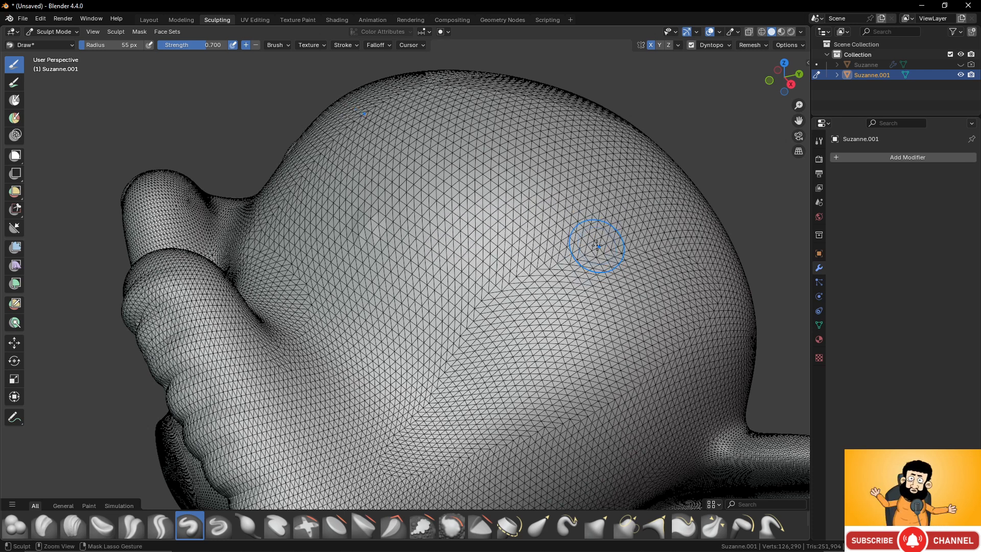
- Re-enable Dyntopo, accept the attribute data warning, and sculpt a long curved Draw stroke across the side of the head
{"action": "left_click", "coordinate": [692, 46]}
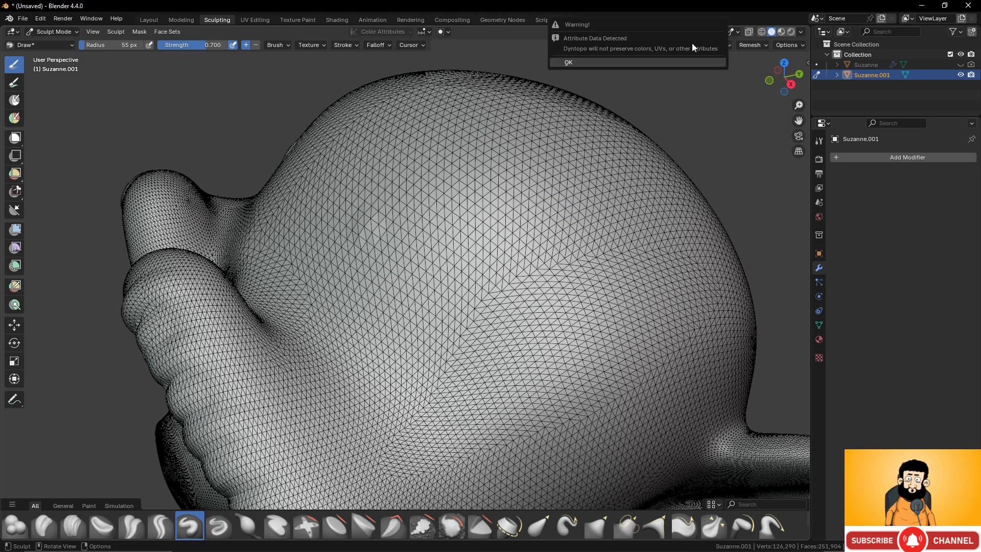
{"action": "left_click", "coordinate": [673, 62]}
{"action": "mouse_move", "coordinate": [454, 228]}
{"action": "left_mouse_down"}
{"action": "mouse_move", "coordinate": [475, 215]}
{"action": "mouse_move", "coordinate": [632, 208]}
{"action": "left_mouse_up"}
- Sculpt over the stroked area with the Draw brush from a zoomed-out view to create coarser triangles
{"action": "scroll", "coordinate": [624, 218], "scroll_direction": "down", "scroll_amount": 5}
{"action": "mouse_move", "coordinate": [475, 281]}
{"action": "left_mouse_down"}
{"action": "mouse_move", "coordinate": [516, 256]}
{"action": "mouse_move", "coordinate": [496, 294]}
{"action": "left_mouse_up"}
{"action": "scroll", "coordinate": [503, 281], "scroll_direction": "up", "scroll_amount": 2}
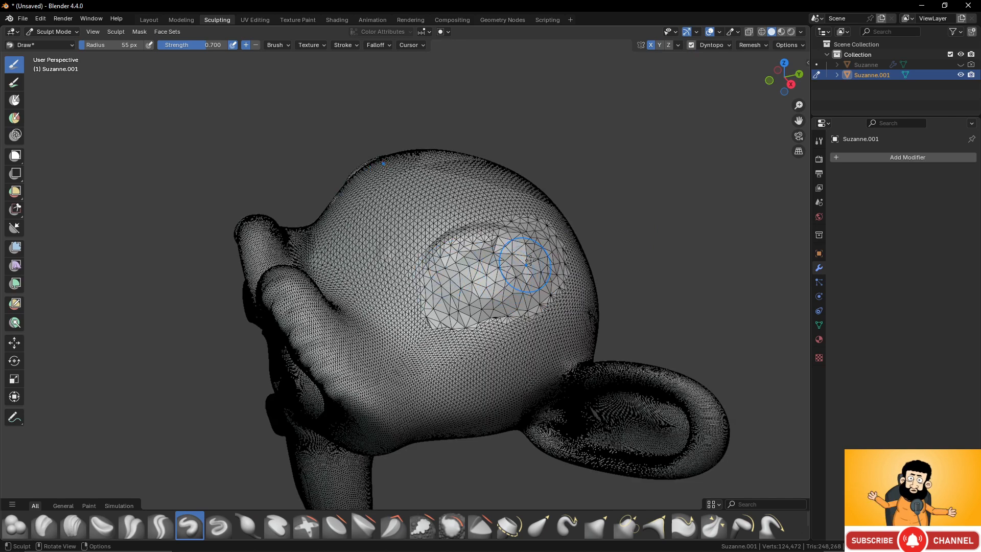
- Sculpt a curved Draw ridge across the front edge of the coarse patch from a close view
{"action": "scroll", "coordinate": [484, 286], "scroll_direction": "up", "scroll_amount": 4}
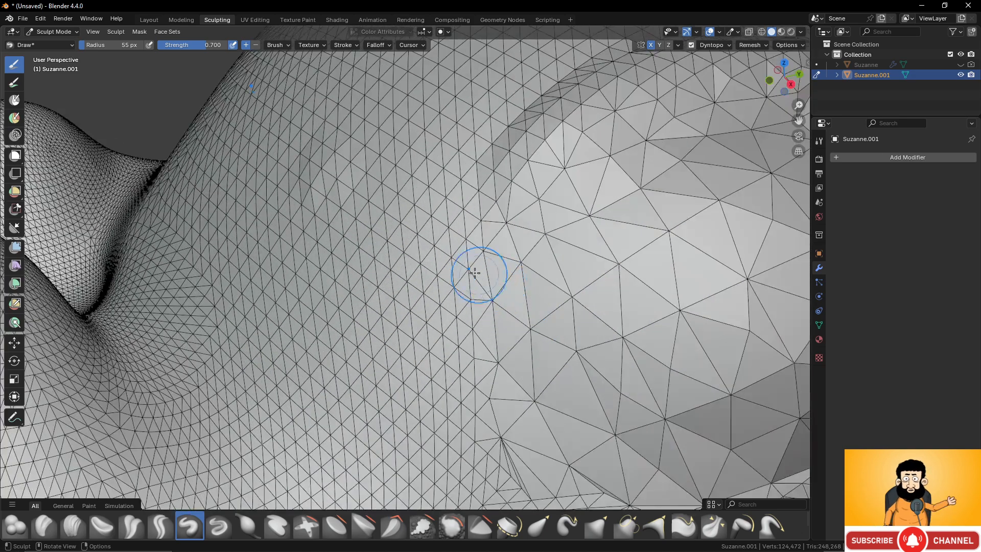
{"action": "mouse_move", "coordinate": [394, 281]}
{"action": "left_mouse_down"}
{"action": "mouse_move", "coordinate": [476, 291]}
{"action": "mouse_move", "coordinate": [629, 250]}
{"action": "mouse_move", "coordinate": [665, 199]}
{"action": "left_mouse_up"}
{"action": "scroll", "coordinate": [561, 211], "scroll_direction": "down", "scroll_amount": 5}
{"action": "mouse_move", "coordinate": [561, 210]}
{"action": "middle_mouse_down"}
{"action": "mouse_move", "coordinate": [516, 224]}
{"action": "mouse_move", "coordinate": [485, 203]}
{"action": "mouse_move", "coordinate": [460, 211]}
{"action": "middle_mouse_up"}
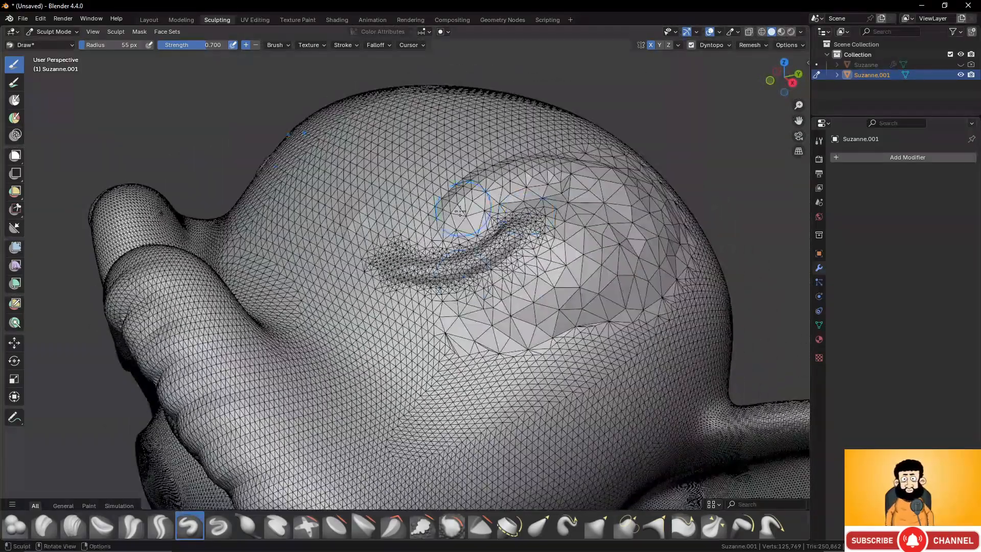
{"action": "middle_click_drag", "start_coordinate": [518, 255], "coordinate": [528, 285]}
- Sculpt two more Draw ridges above the first ridge, and undo back to the head's long curved stroke
{"action": "scroll", "coordinate": [446, 241], "scroll_direction": "up", "scroll_amount": 3}
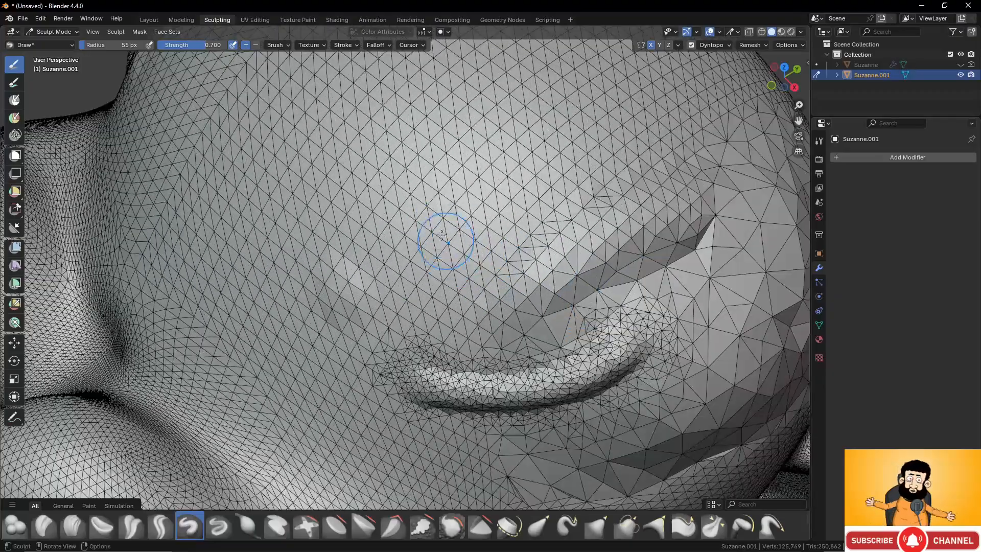
{"action": "mouse_move", "coordinate": [378, 264]}
{"action": "left_mouse_down"}
{"action": "mouse_move", "coordinate": [396, 221]}
{"action": "mouse_move", "coordinate": [609, 119]}
{"action": "mouse_move", "coordinate": [617, 137]}
{"action": "left_mouse_up"}
{"action": "mouse_move", "coordinate": [506, 272]}
{"action": "left_mouse_down"}
{"action": "mouse_move", "coordinate": [634, 155]}
{"action": "mouse_move", "coordinate": [706, 171]}
{"action": "left_mouse_up"}
{"action": "scroll", "coordinate": [587, 248], "scroll_direction": "down", "scroll_amount": 5}
{"action": "middle_click_drag", "start_coordinate": [577, 259], "coordinate": [589, 199]}
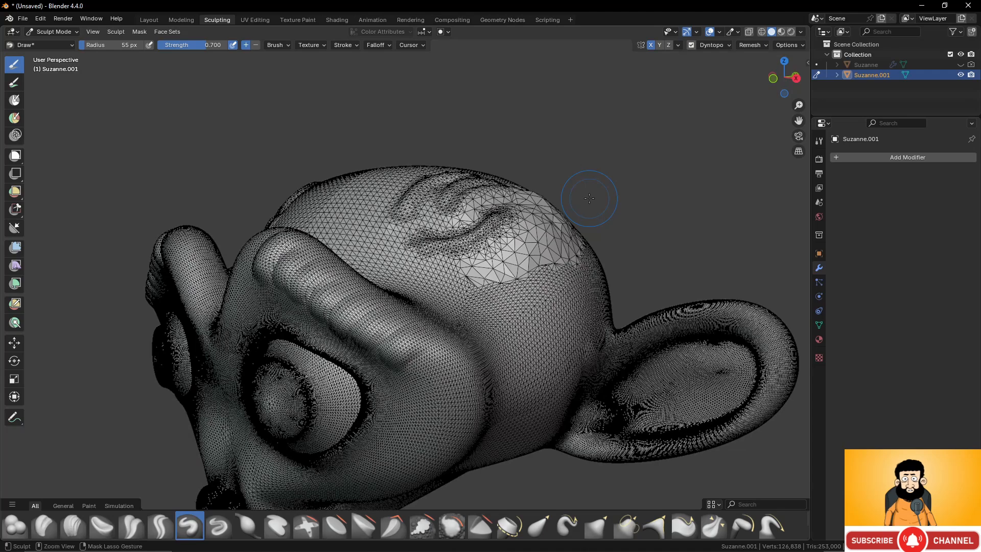
{"action": "key", "text": "ctrl+z"}
{"action": "middle_click_drag", "start_coordinate": [589, 199], "coordinate": [526, 218]}
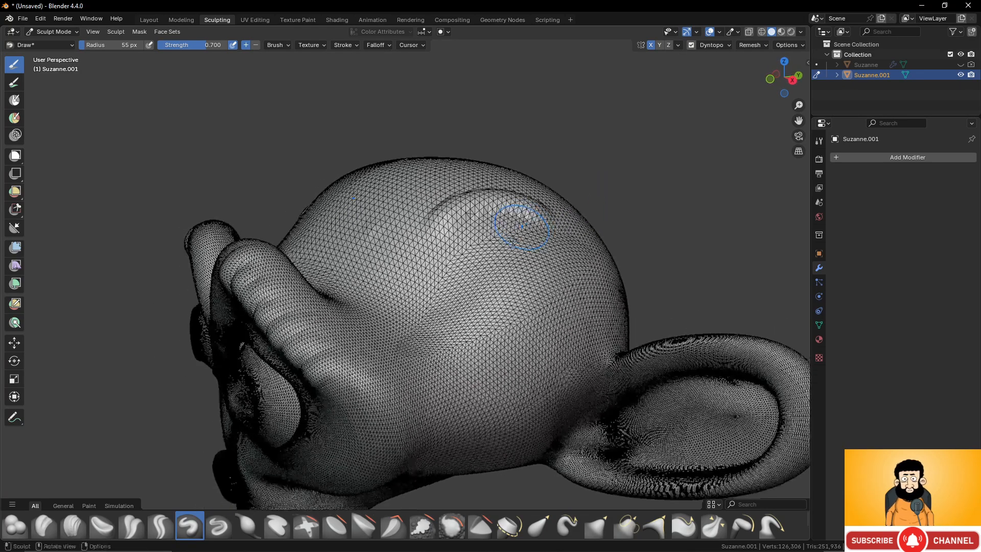
- Sculpt two parallel raised ridges on the side of the head with the Draw brush from a close view
{"action": "scroll", "coordinate": [514, 236], "scroll_direction": "up", "scroll_amount": 6}
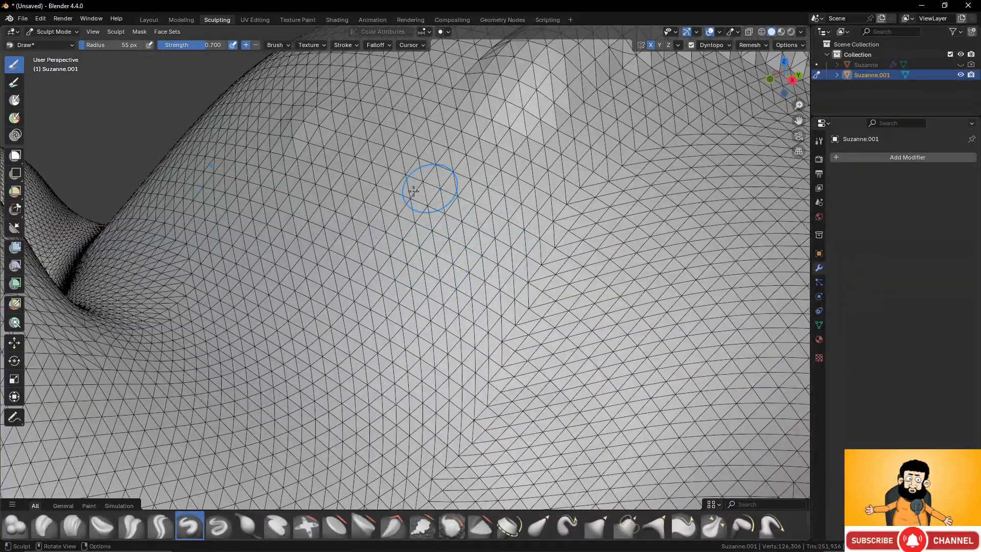
{"action": "mouse_move", "coordinate": [353, 248]}
{"action": "left_mouse_down"}
{"action": "mouse_move", "coordinate": [340, 252]}
{"action": "mouse_move", "coordinate": [511, 266]}
{"action": "mouse_move", "coordinate": [587, 253]}
{"action": "left_mouse_up"}
{"action": "left_click_drag", "start_coordinate": [317, 237], "coordinate": [590, 255]}
{"action": "left_click_drag", "start_coordinate": [329, 230], "coordinate": [603, 255]}
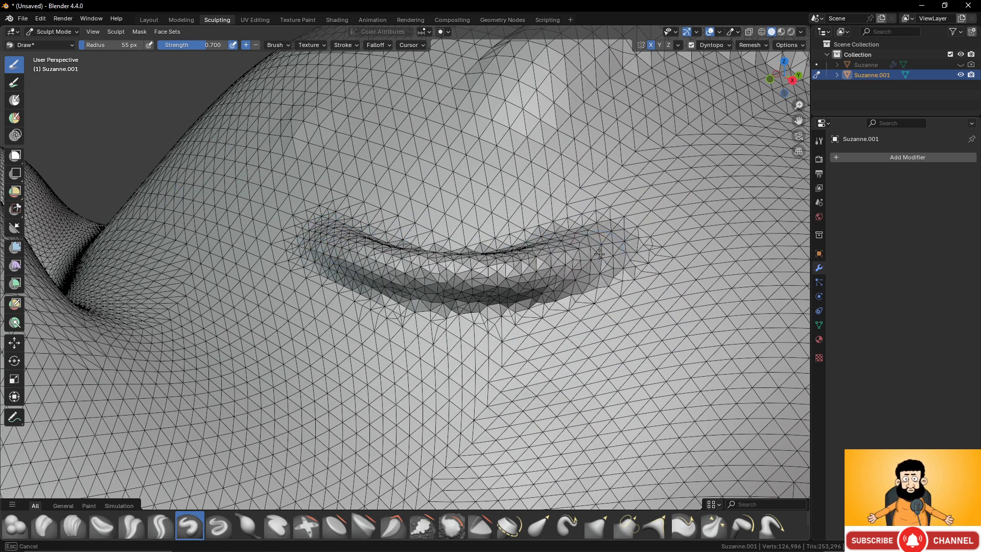
{"action": "mouse_move", "coordinate": [354, 193]}
{"action": "left_mouse_down"}
{"action": "mouse_move", "coordinate": [485, 205]}
{"action": "mouse_move", "coordinate": [568, 194]}
{"action": "mouse_move", "coordinate": [436, 202]}
{"action": "mouse_move", "coordinate": [572, 195]}
{"action": "mouse_move", "coordinate": [457, 210]}
{"action": "mouse_move", "coordinate": [544, 199]}
{"action": "left_mouse_up"}
{"action": "scroll", "coordinate": [488, 217], "scroll_direction": "down", "scroll_amount": 10}
{"action": "scroll", "coordinate": [488, 218], "scroll_direction": "up", "scroll_amount": 1}
{"action": "middle_click_drag", "start_coordinate": [443, 292], "coordinate": [378, 335]}
{"action": "scroll", "coordinate": [382, 336], "scroll_direction": "up", "scroll_amount": 4}
{"action": "middle_click_drag", "start_coordinate": [351, 251], "coordinate": [411, 240]}
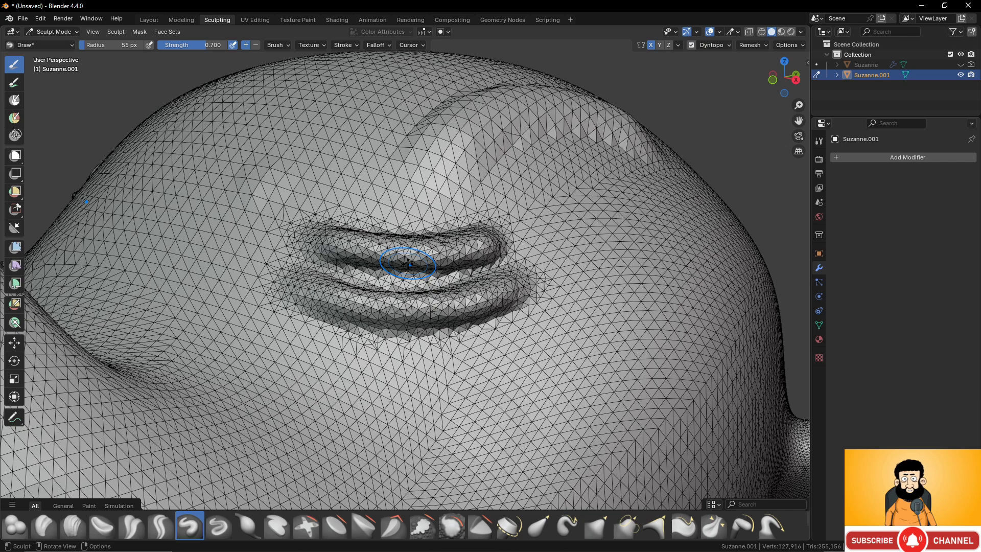
- Choose the Elastic Snake Hook brush and set its radius to 106 px
{"action": "scroll", "coordinate": [517, 230], "scroll_direction": "down", "scroll_amount": 5}
{"action": "mouse_move", "coordinate": [506, 237]}
{"action": "middle_mouse_down"}
{"action": "mouse_move", "coordinate": [559, 245]}
{"action": "mouse_move", "coordinate": [519, 245]}
{"action": "middle_mouse_up"}
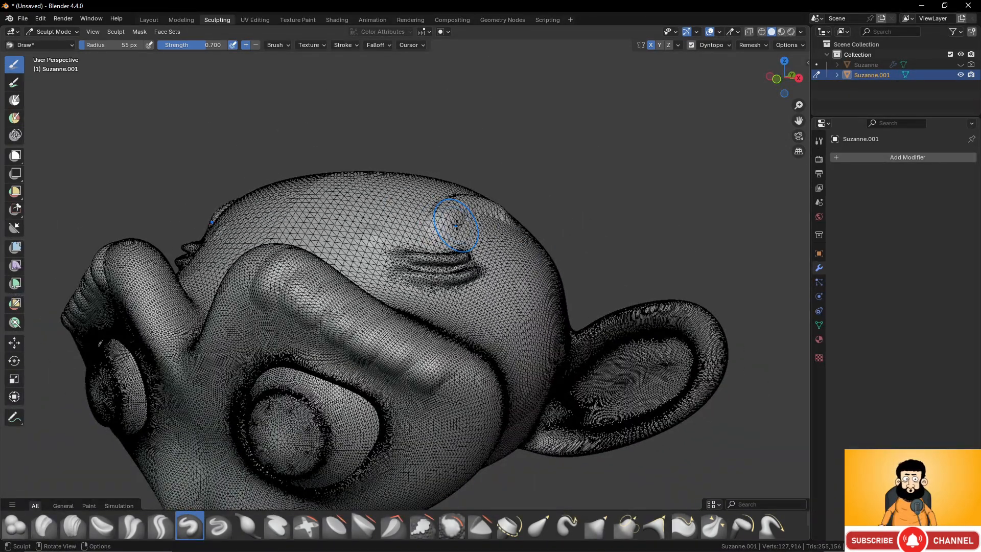
{"action": "left_click", "coordinate": [567, 525]}
{"action": "middle_click_drag", "start_coordinate": [504, 236], "coordinate": [488, 231]}
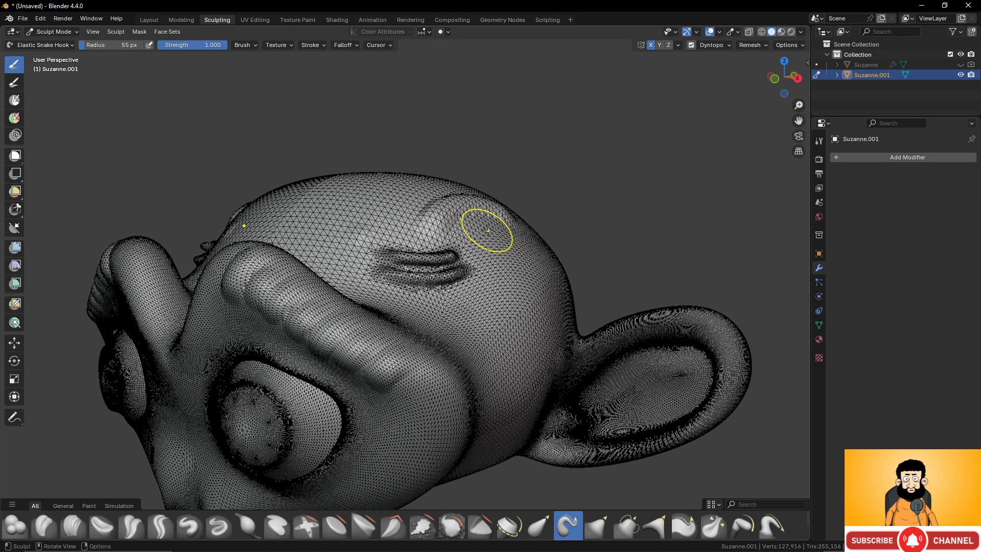
{"action": "scroll", "coordinate": [488, 230], "scroll_direction": "up", "scroll_amount": 4}
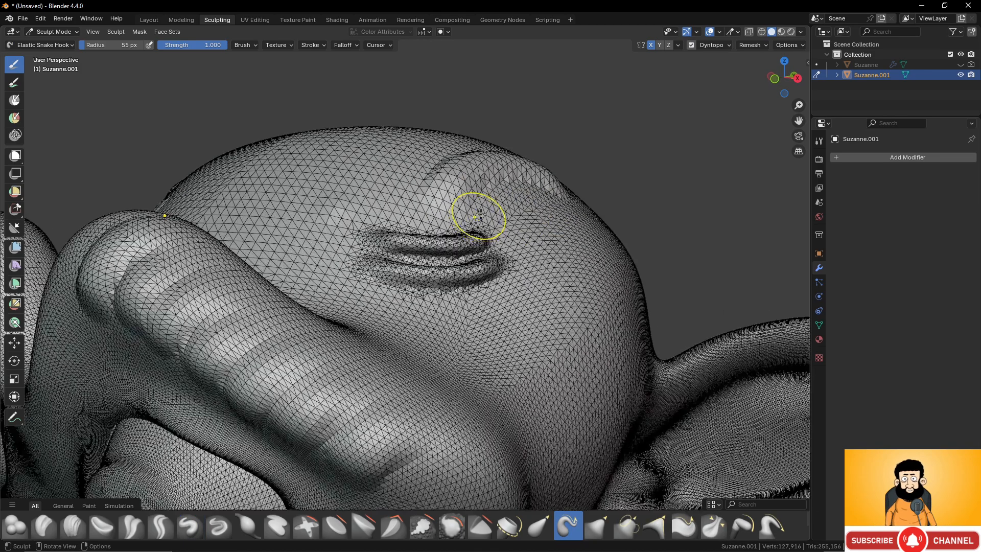
{"action": "scroll", "coordinate": [460, 260], "scroll_direction": "down", "scroll_amount": 4}
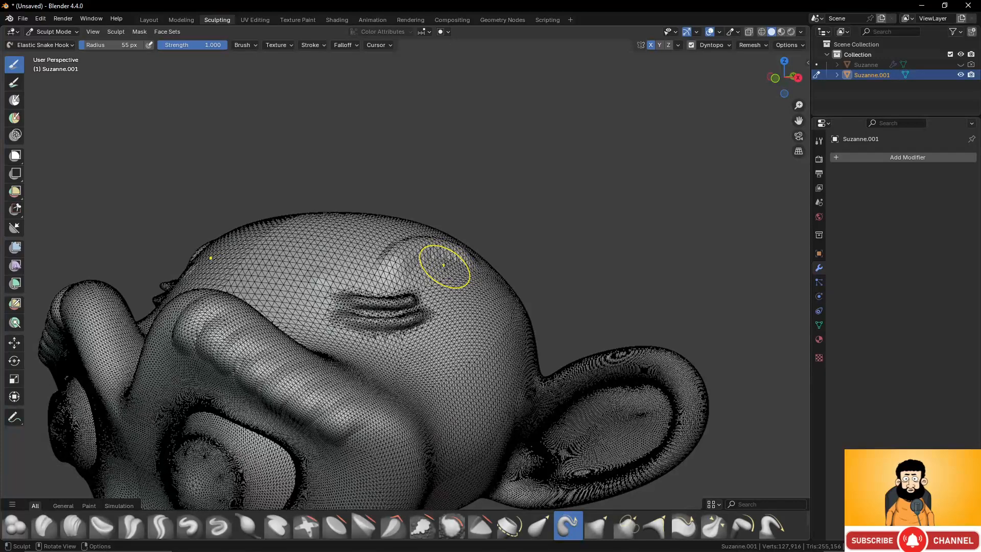
{"action": "key", "text": "f"}
{"action": "left_click", "coordinate": [472, 267]}
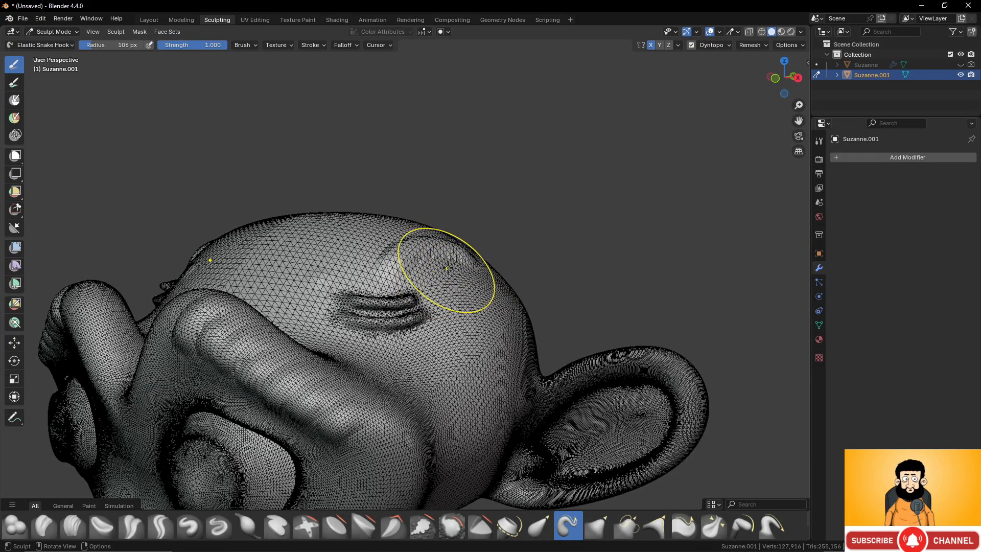
- Try pulling the side of the head outward with Elastic Snake Hook, and undo the pull
{"action": "mouse_move", "coordinate": [447, 268]}
{"action": "left_mouse_down"}
{"action": "mouse_move", "coordinate": [453, 225]}
{"action": "mouse_move", "coordinate": [485, 189]}
{"action": "mouse_move", "coordinate": [567, 161]}
{"action": "mouse_move", "coordinate": [666, 176]}
{"action": "left_mouse_up"}
{"action": "key", "text": "ctrl+z"}
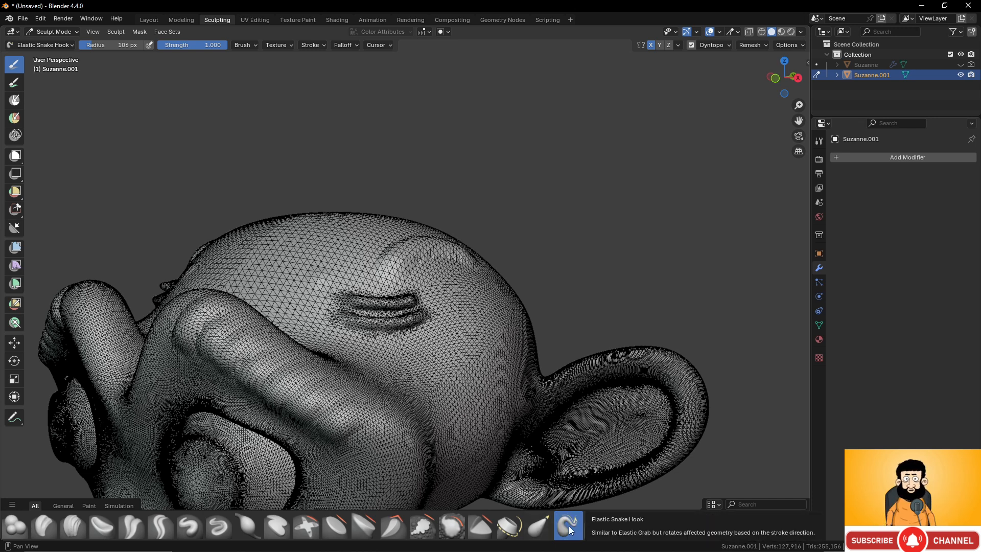
- Enlarge the brush shelf to show every brush row, and pull a pointed horn out of the head behind the ridges
{"action": "left_click_drag", "start_coordinate": [601, 510], "coordinate": [601, 412]}
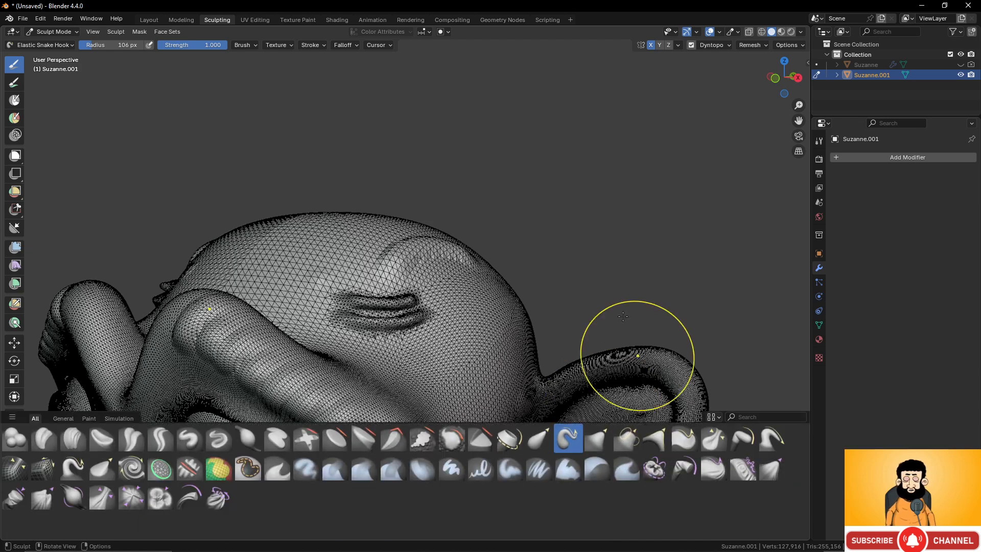
{"action": "scroll", "coordinate": [489, 246], "scroll_direction": "up", "scroll_amount": 3}
{"action": "middle_click_drag", "start_coordinate": [489, 246], "coordinate": [460, 189]}
{"action": "mouse_move", "coordinate": [519, 240]}
{"action": "left_mouse_down"}
{"action": "mouse_move", "coordinate": [580, 178]}
{"action": "mouse_move", "coordinate": [735, 132]}
{"action": "mouse_move", "coordinate": [733, 152]}
{"action": "left_mouse_up"}
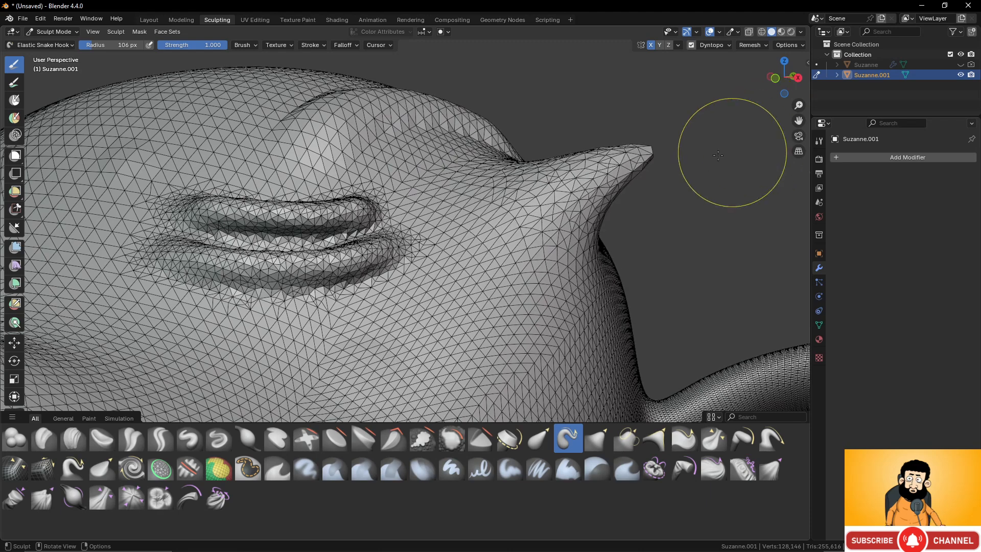
{"action": "left_click_drag", "start_coordinate": [637, 163], "coordinate": [722, 136]}
- Extend the horn's tip outward with repeated Elastic Snake Hook pulls into a long, tapered curve
{"action": "middle_click_drag", "start_coordinate": [668, 192], "coordinate": [547, 176]}
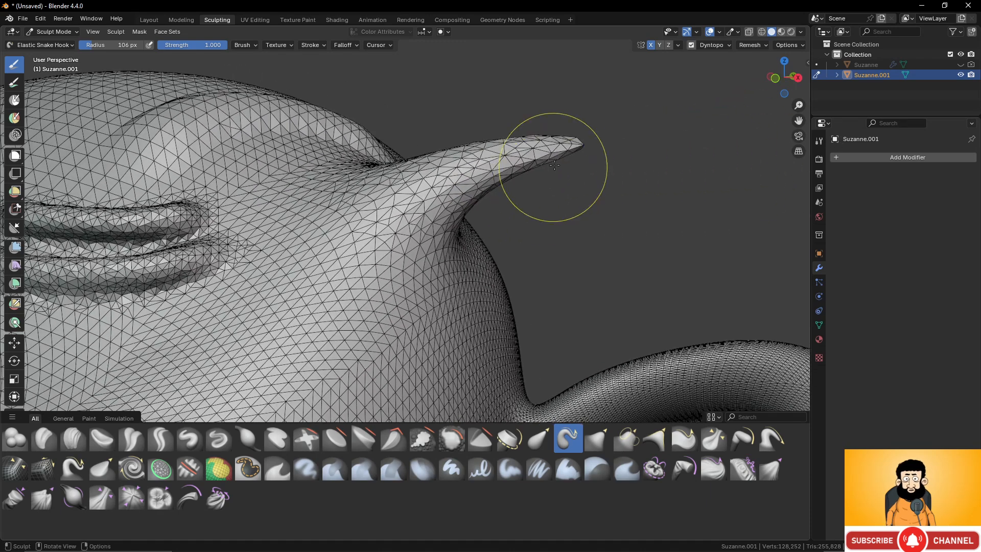
{"action": "left_click_drag", "start_coordinate": [549, 153], "coordinate": [674, 155]}
{"action": "mouse_move", "coordinate": [616, 147]}
{"action": "left_mouse_down"}
{"action": "mouse_move", "coordinate": [811, 168]}
{"action": "mouse_move", "coordinate": [787, 163]}
{"action": "left_mouse_up"}
{"action": "left_click_drag", "start_coordinate": [649, 145], "coordinate": [796, 158]}
{"action": "middle_click_drag", "start_coordinate": [626, 158], "coordinate": [576, 127]}
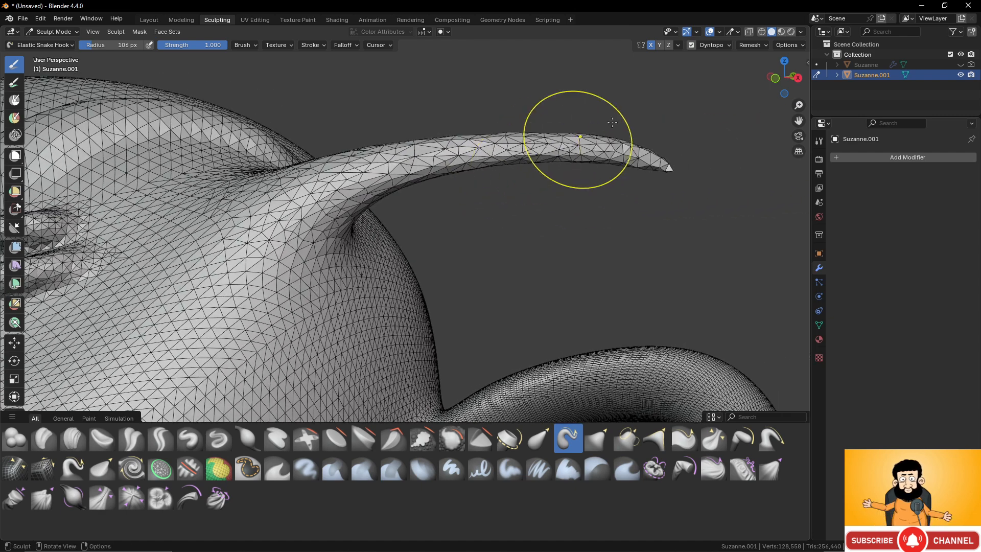
- Check the Dyntopo detail settings, and pull a thinner, smaller spike from the head below the horn at close zoom
{"action": "left_click", "coordinate": [723, 46]}
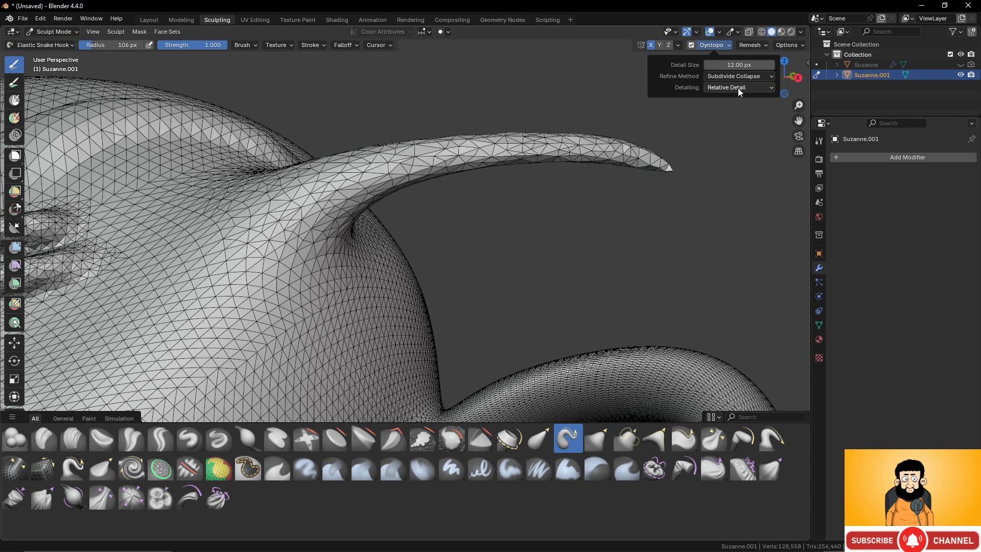
{"action": "scroll", "coordinate": [368, 263], "scroll_direction": "up", "scroll_amount": 5}
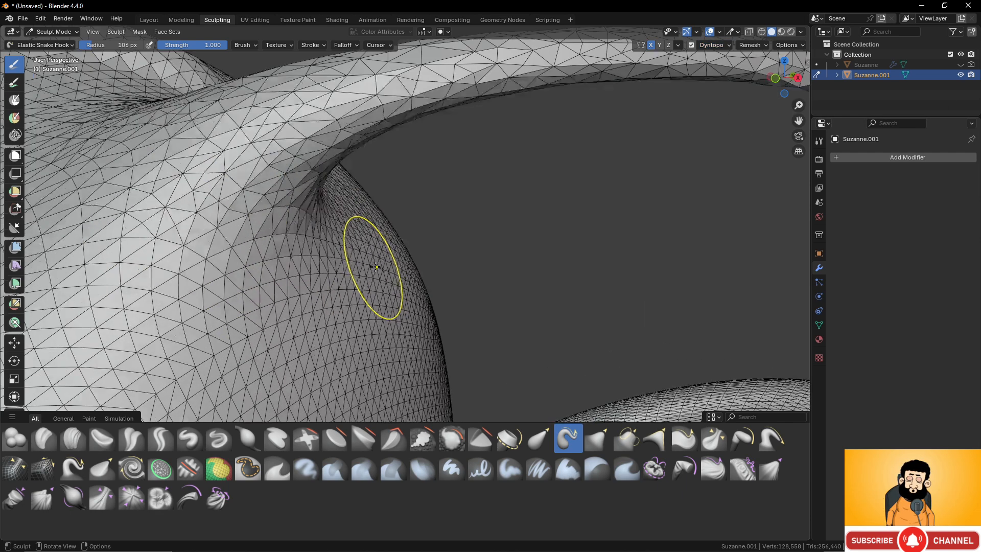
{"action": "middle_click_drag", "start_coordinate": [375, 267], "coordinate": [392, 206], "text": "shift"}
{"action": "scroll", "coordinate": [392, 206], "scroll_direction": "up", "scroll_amount": 3}
{"action": "left_click_drag", "start_coordinate": [365, 224], "coordinate": [522, 156]}
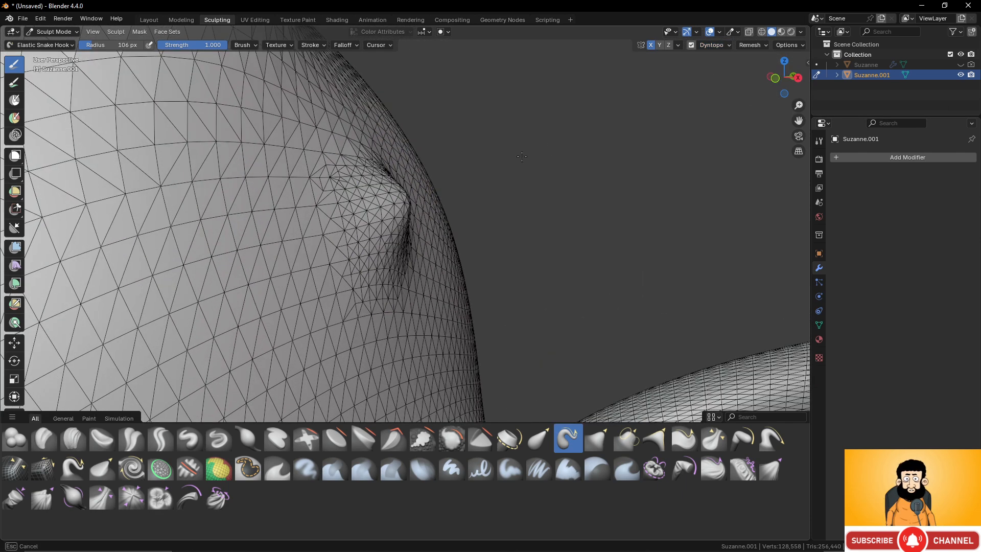
{"action": "mouse_move", "coordinate": [401, 201]}
{"action": "left_mouse_down"}
{"action": "mouse_move", "coordinate": [645, 159]}
{"action": "mouse_move", "coordinate": [813, 161]}
{"action": "left_mouse_up"}
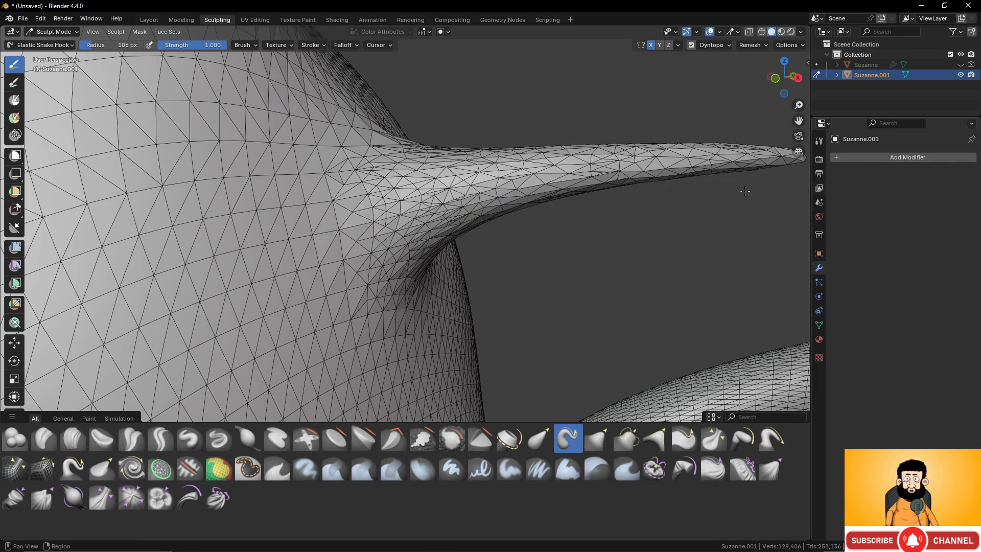
- Set the Dyntopo detailing method to Constant Detail
{"action": "scroll", "coordinate": [745, 191], "scroll_direction": "down", "scroll_amount": 6}
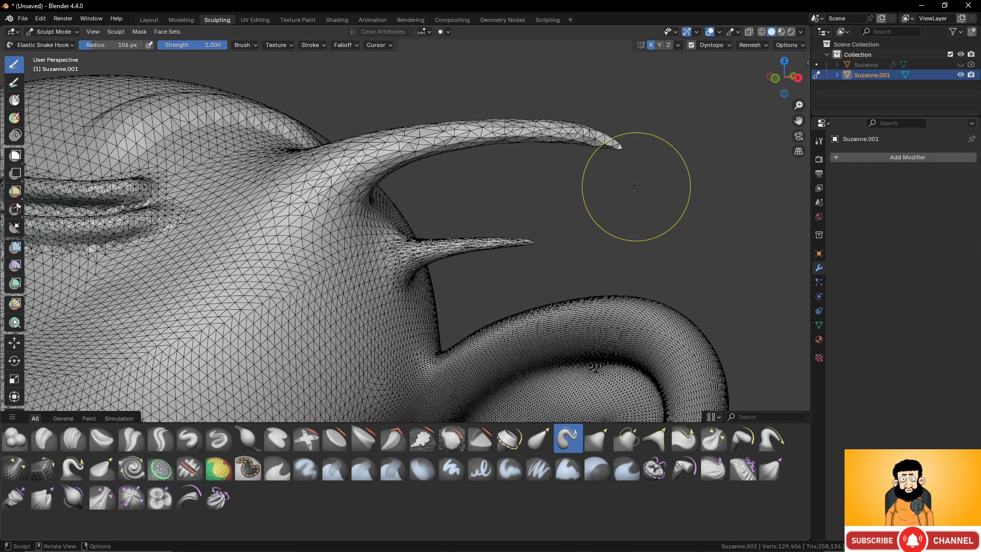
{"action": "left_click", "coordinate": [716, 47]}
{"action": "left_click", "coordinate": [744, 87]}
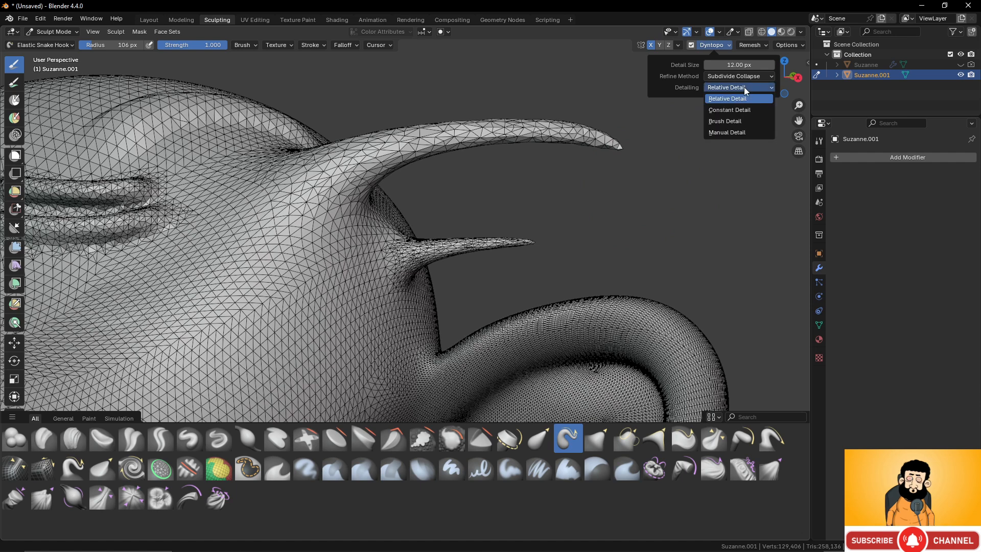
{"action": "left_click", "coordinate": [741, 111]}
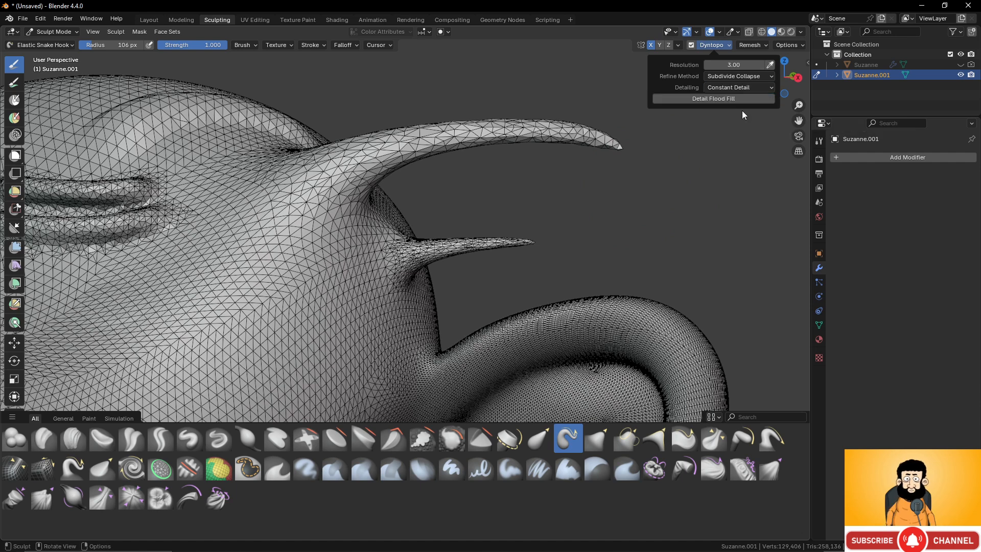
- Sample the Dyntopo detail size from the dense mesh of the inner ear, and check the resulting resolution
{"action": "middle_click_drag", "start_coordinate": [499, 241], "coordinate": [333, 251]}
{"action": "scroll", "coordinate": [333, 251], "scroll_direction": "up", "scroll_amount": 3}
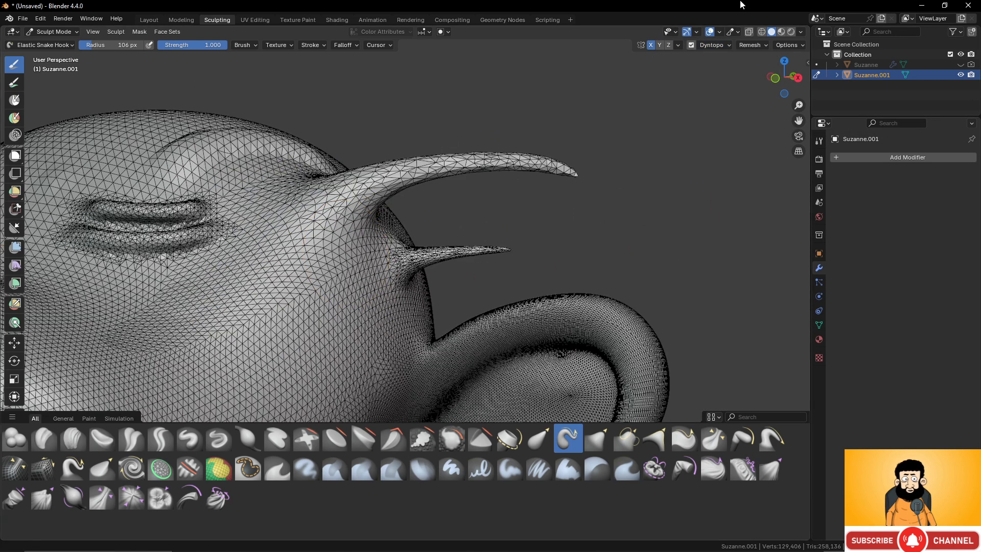
{"action": "left_click", "coordinate": [724, 47]}
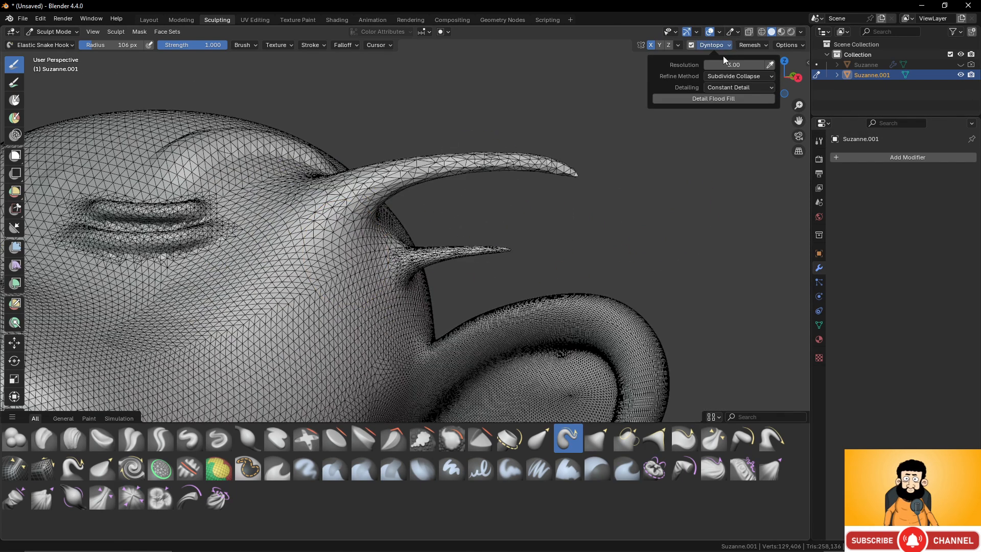
{"action": "left_click", "coordinate": [770, 65]}
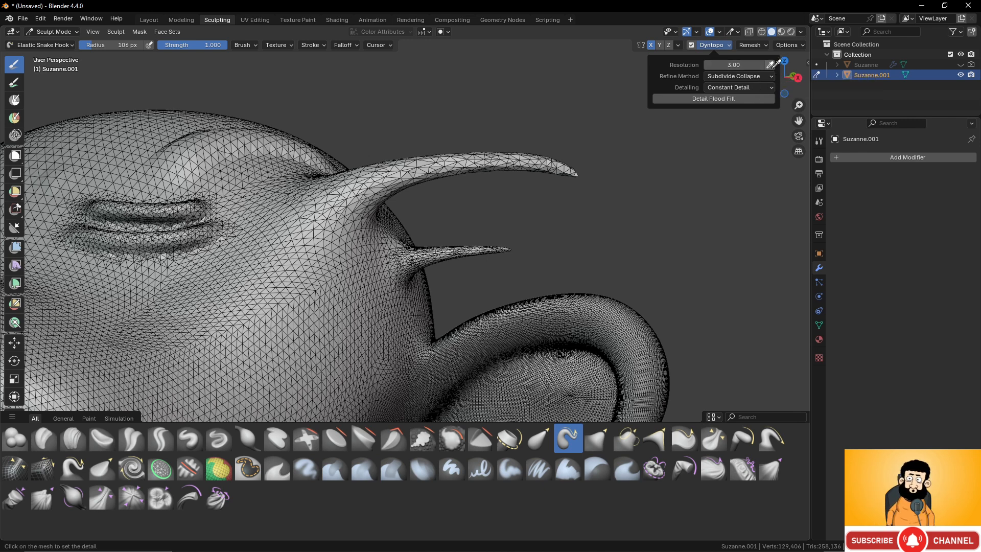
{"action": "left_click", "coordinate": [522, 351]}
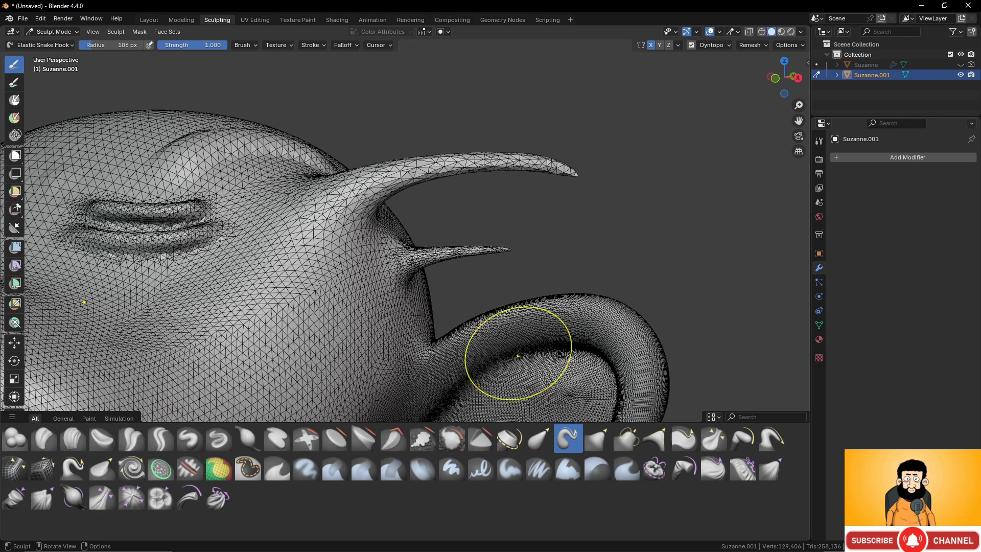
{"action": "left_click", "coordinate": [721, 46]}
- Pull a large horn out of the head just above the ear and lengthen its tip outward with repeated Elastic Snake Hook strokes
{"action": "mouse_move", "coordinate": [377, 208]}
{"action": "middle_mouse_down", "text": "shift"}
{"action": "mouse_move", "coordinate": [428, 164]}
{"action": "mouse_move", "coordinate": [456, 94]}
{"action": "middle_mouse_up", "text": "shift"}
{"action": "middle_click_drag", "start_coordinate": [425, 214], "coordinate": [442, 213]}
{"action": "mouse_move", "coordinate": [444, 217]}
{"action": "left_mouse_down"}
{"action": "mouse_move", "coordinate": [450, 180]}
{"action": "mouse_move", "coordinate": [717, 189]}
{"action": "left_mouse_up"}
{"action": "left_click_drag", "start_coordinate": [585, 179], "coordinate": [841, 244]}
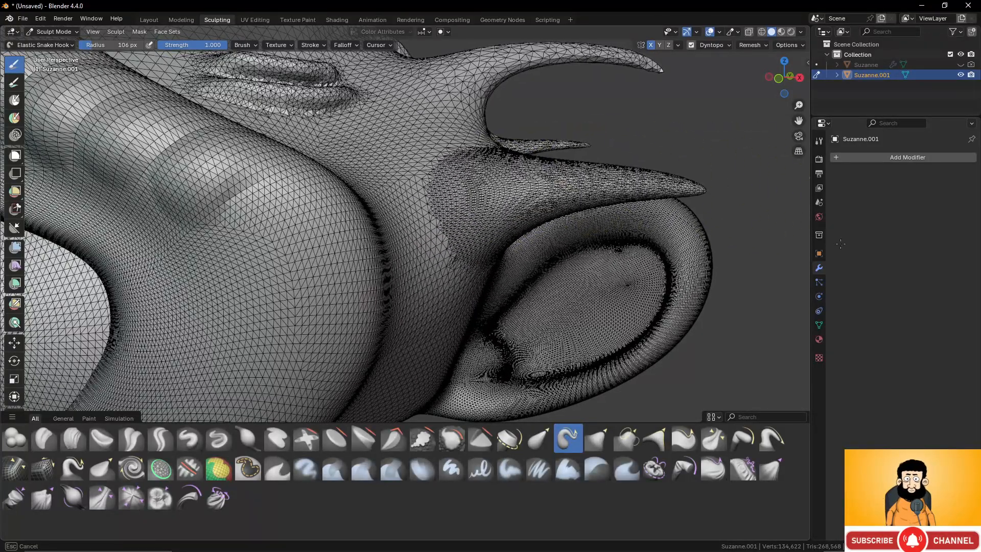
{"action": "mouse_move", "coordinate": [685, 193]}
{"action": "left_mouse_down"}
{"action": "mouse_move", "coordinate": [795, 212]}
{"action": "mouse_move", "coordinate": [756, 235]}
{"action": "mouse_move", "coordinate": [815, 230]}
{"action": "mouse_move", "coordinate": [837, 245]}
{"action": "left_mouse_up"}
{"action": "middle_click_drag", "start_coordinate": [670, 194], "coordinate": [563, 85], "text": "shift"}
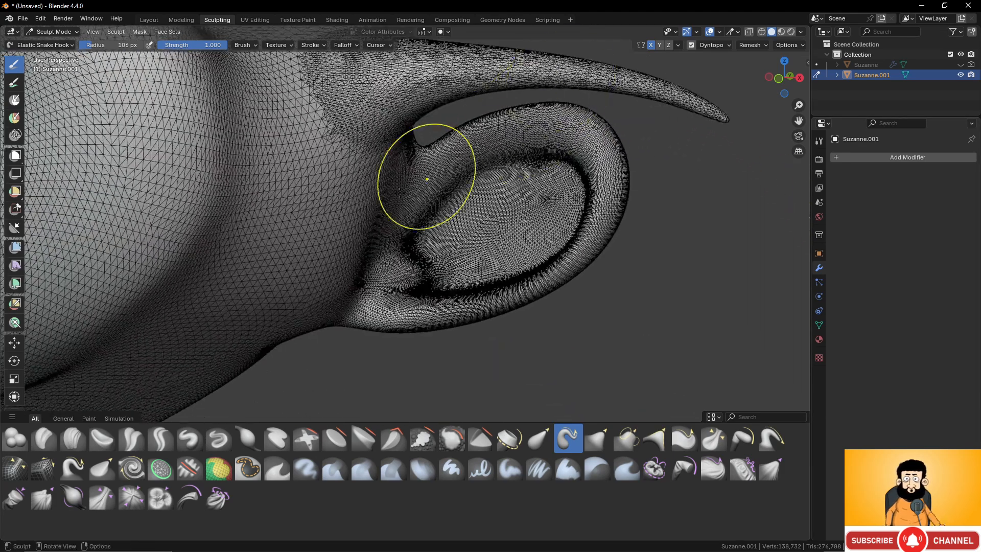
- Pull another long, tapered horn out of the side of the head below the ear, and view the whole head
{"action": "mouse_move", "coordinate": [268, 236]}
{"action": "left_mouse_down"}
{"action": "mouse_move", "coordinate": [414, 332]}
{"action": "mouse_move", "coordinate": [566, 357]}
{"action": "mouse_move", "coordinate": [702, 345]}
{"action": "left_mouse_up"}
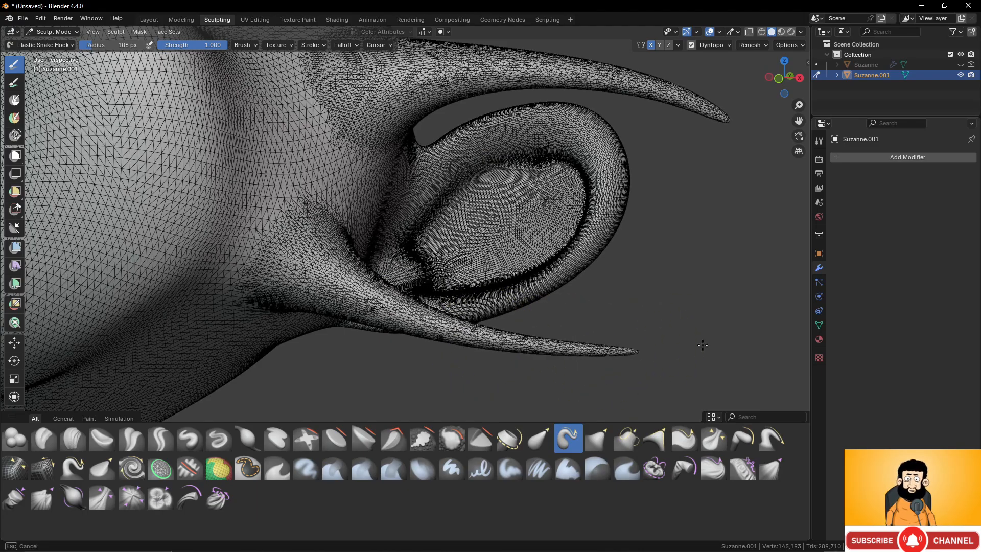
{"action": "scroll", "coordinate": [547, 263], "scroll_direction": "down", "scroll_amount": 3}
{"action": "middle_click_drag", "start_coordinate": [547, 263], "coordinate": [429, 220]}
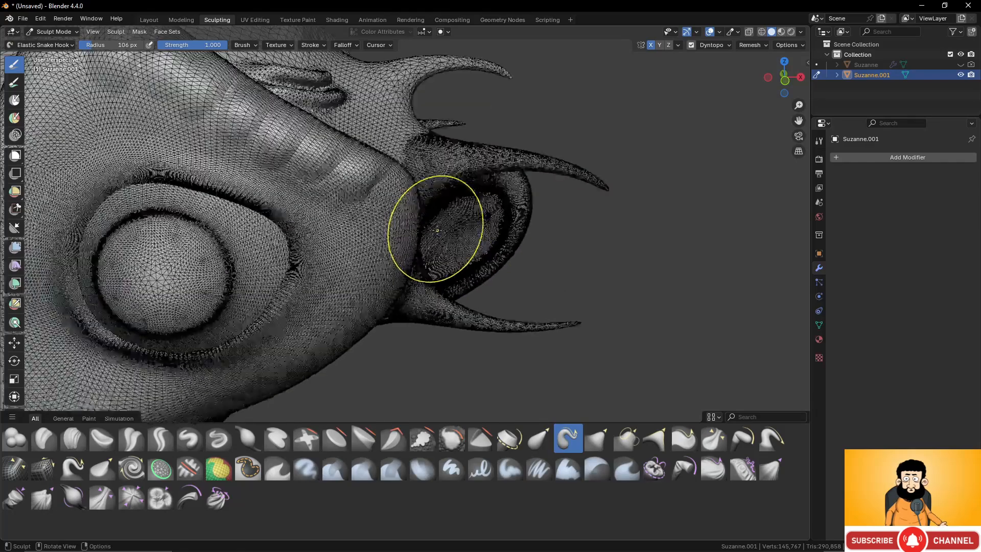
{"action": "mouse_move", "coordinate": [437, 230]}
{"action": "middle_mouse_down"}
{"action": "mouse_move", "coordinate": [384, 200]}
{"action": "mouse_move", "coordinate": [410, 220]}
{"action": "mouse_move", "coordinate": [368, 210]}
{"action": "middle_mouse_up"}
{"action": "scroll", "coordinate": [404, 216], "scroll_direction": "down", "scroll_amount": 4}
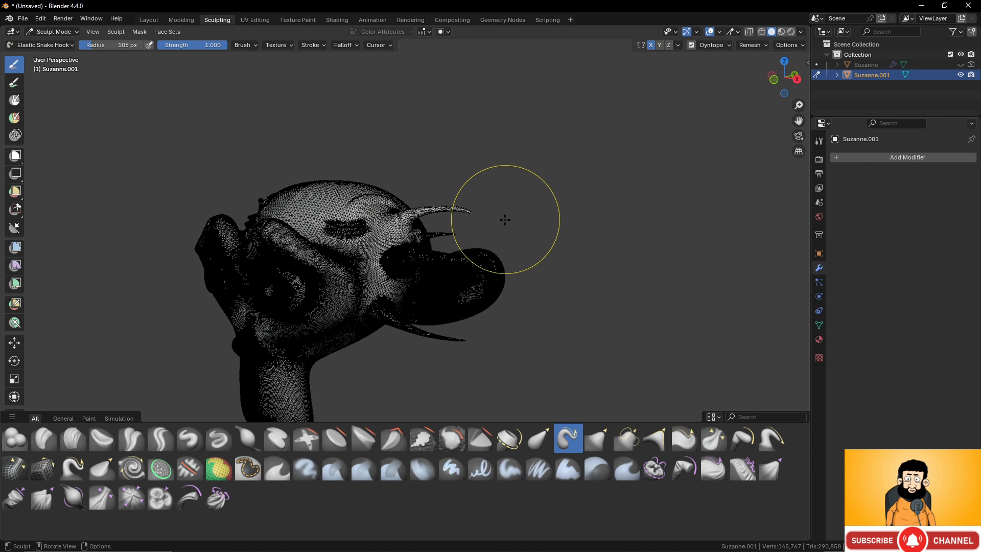
- Turn off the wireframe overlay using Quick Favorites, and view the smooth horns from the side
{"action": "key", "text": "q"}
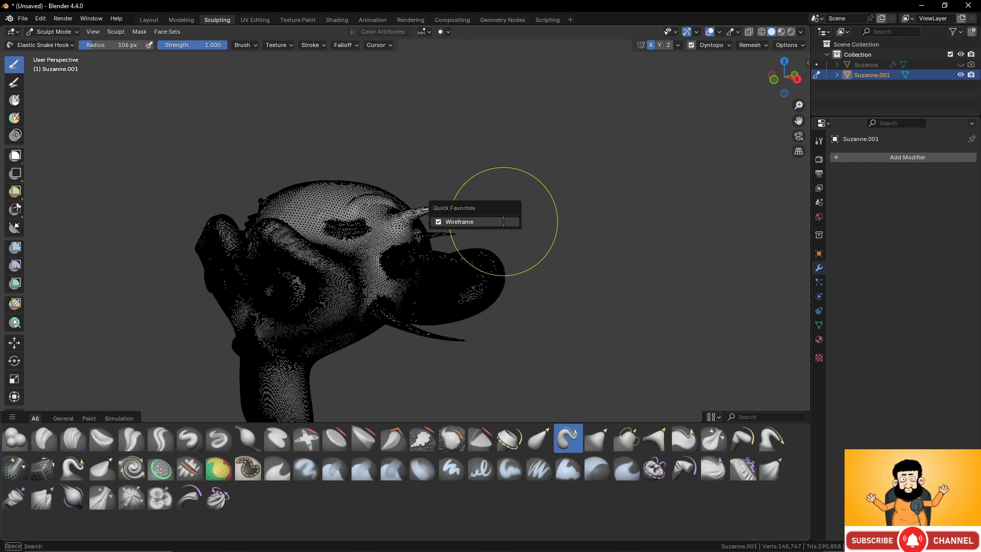
{"action": "left_click", "coordinate": [443, 223]}
{"action": "scroll", "coordinate": [471, 252], "scroll_direction": "up", "scroll_amount": 5}
{"action": "scroll", "coordinate": [477, 245], "scroll_direction": "down", "scroll_amount": 6}
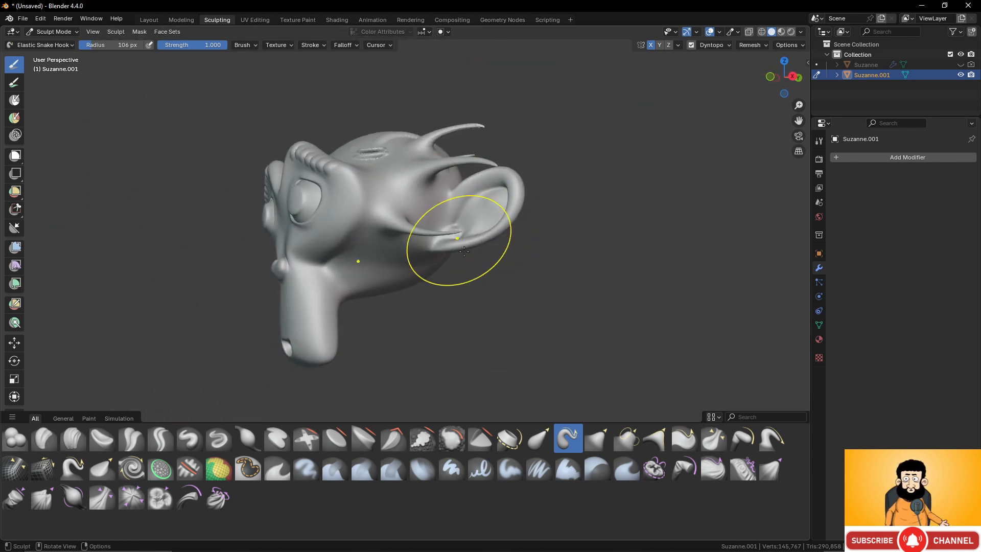
{"action": "middle_click_drag", "start_coordinate": [460, 280], "coordinate": [432, 280]}
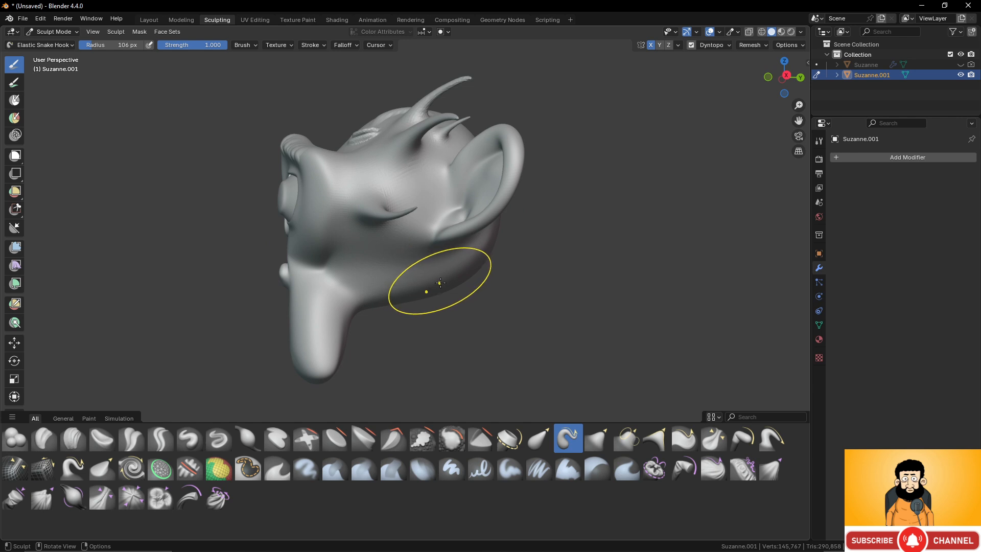
- Pull the underside of the head behind the snout downward into a thick, rounded neck with Elastic Snake Hook strokes
{"action": "mouse_move", "coordinate": [441, 283]}
{"action": "left_mouse_down"}
{"action": "mouse_move", "coordinate": [454, 318]}
{"action": "mouse_move", "coordinate": [407, 278]}
{"action": "left_mouse_up"}
{"action": "left_click_drag", "start_coordinate": [488, 273], "coordinate": [515, 370]}
{"action": "left_click_drag", "start_coordinate": [432, 334], "coordinate": [442, 403]}
{"action": "left_click_drag", "start_coordinate": [395, 323], "coordinate": [405, 295]}
{"action": "middle_click_drag", "start_coordinate": [405, 295], "coordinate": [405, 258]}
- Set the Dyntopo detailing method to Relative Detail
{"action": "left_click", "coordinate": [714, 46]}
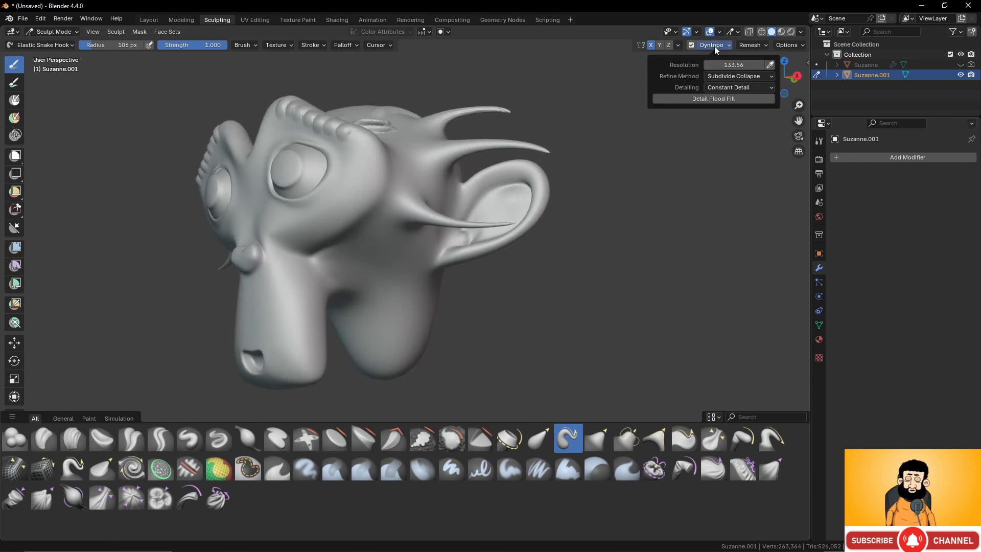
{"action": "left_click", "coordinate": [749, 86]}
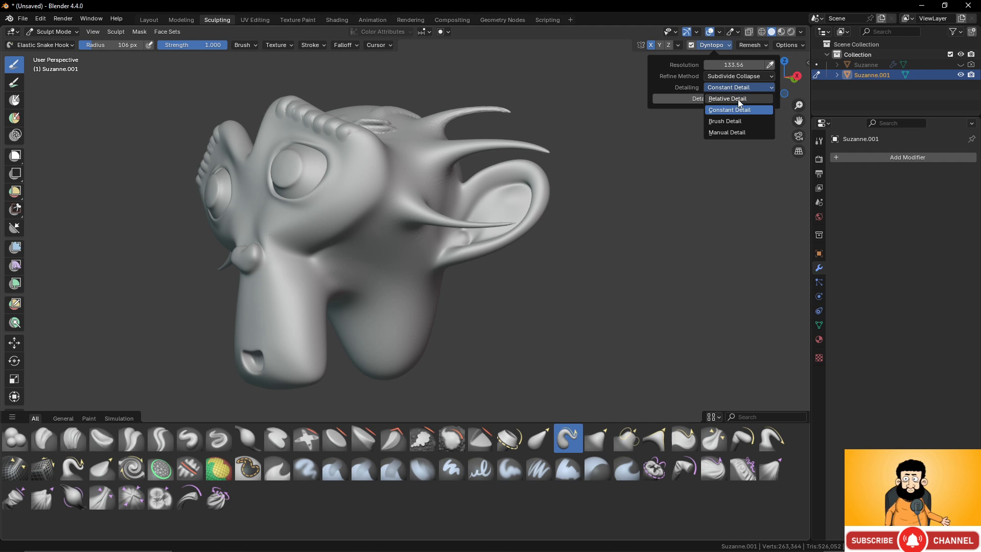
{"action": "left_click", "coordinate": [738, 99]}
- Stretch the neck further downward with Elastic Snake Hook strokes from a zoomed-out side view using Relative Detail
{"action": "middle_click_drag", "start_coordinate": [517, 285], "coordinate": [447, 317]}
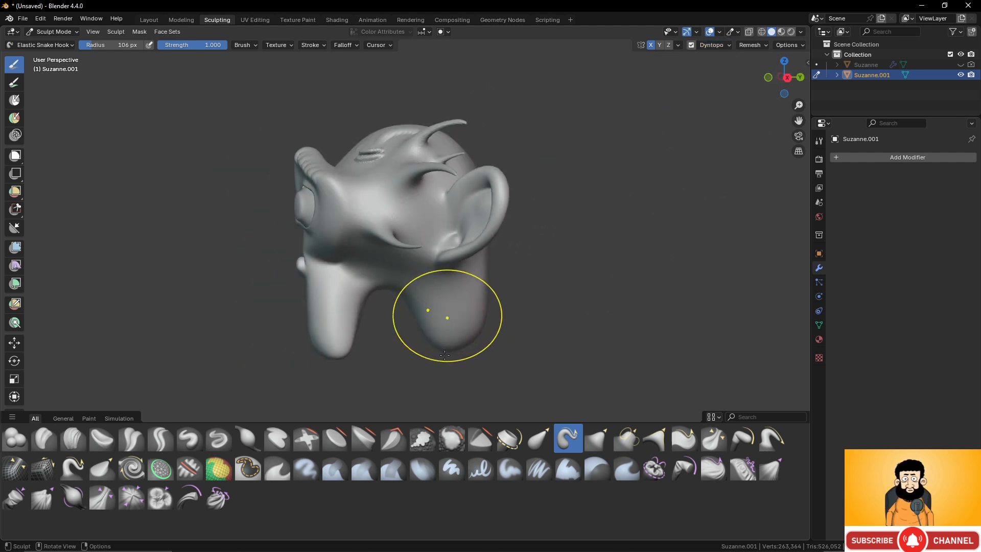
{"action": "mouse_move", "coordinate": [445, 354]}
{"action": "left_mouse_down"}
{"action": "mouse_move", "coordinate": [465, 353]}
{"action": "mouse_move", "coordinate": [413, 447]}
{"action": "left_mouse_up"}
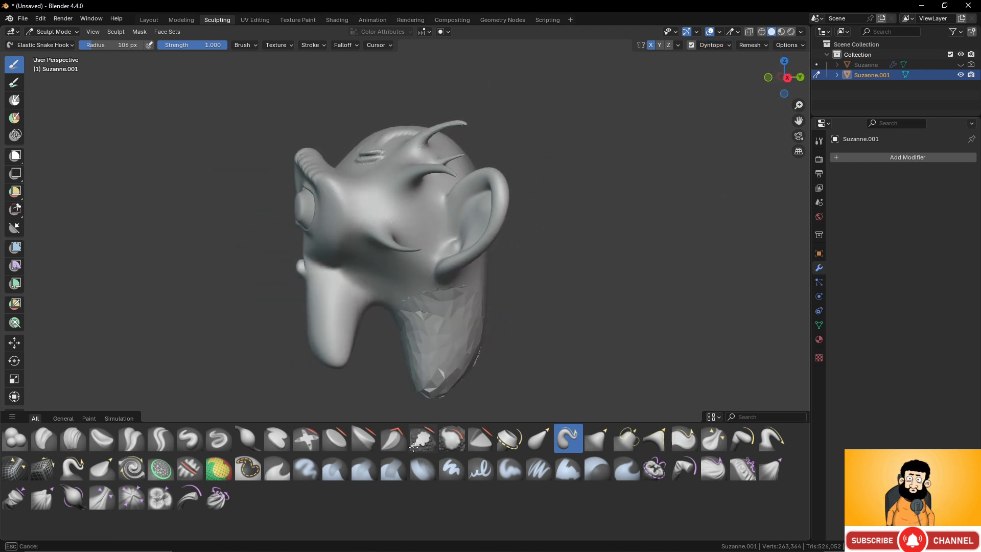
{"action": "middle_click_drag", "start_coordinate": [470, 373], "coordinate": [446, 302]}
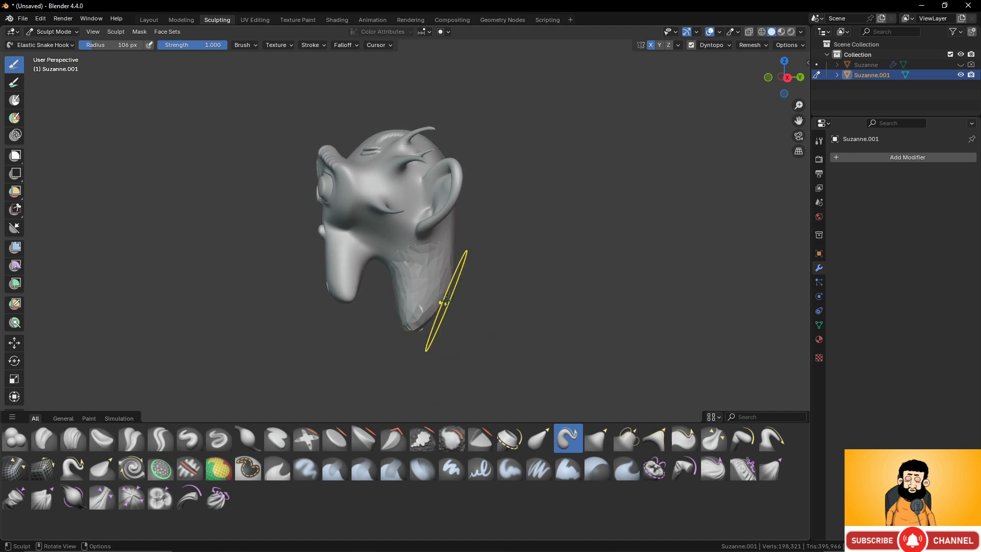
{"action": "mouse_move", "coordinate": [446, 301]}
{"action": "left_mouse_down"}
{"action": "mouse_move", "coordinate": [427, 343]}
{"action": "mouse_move", "coordinate": [395, 354]}
{"action": "left_mouse_up"}
{"action": "scroll", "coordinate": [396, 306], "scroll_direction": "up", "scroll_amount": 3}
{"action": "scroll", "coordinate": [381, 287], "scroll_direction": "down", "scroll_amount": 2}
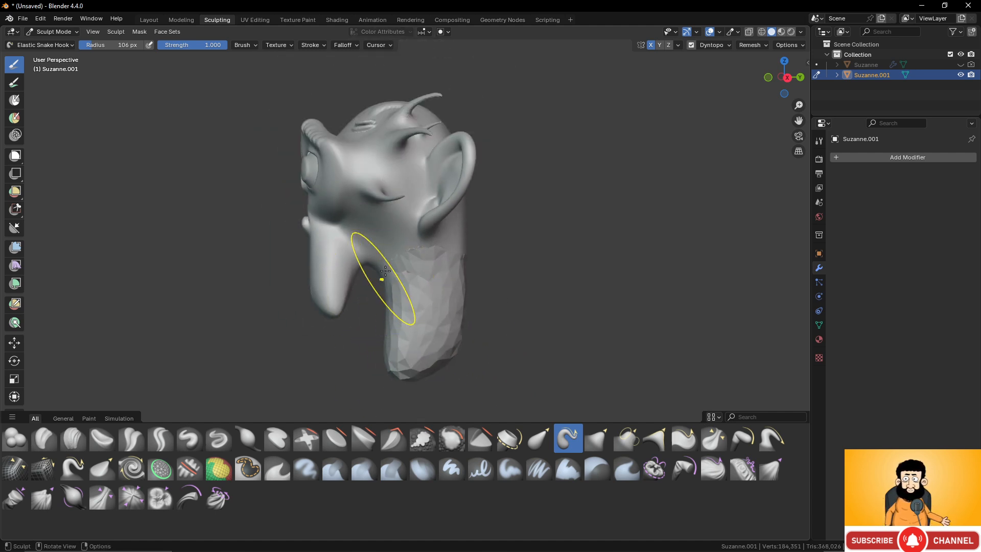
- Try a pull on the area between snout and neck, undo it, and inspect the neck's facets from several angles
{"action": "left_click_drag", "start_coordinate": [385, 271], "coordinate": [395, 243]}
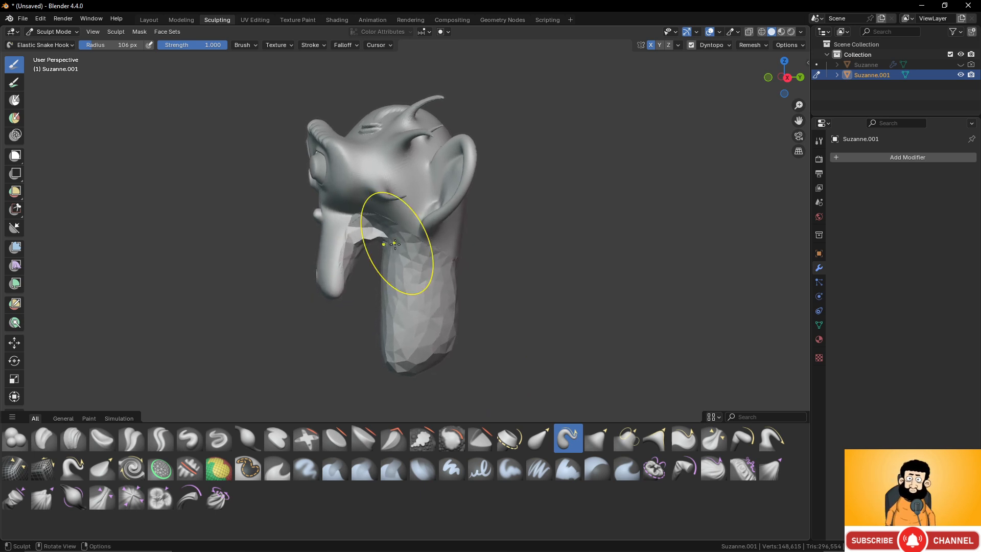
{"action": "key", "text": "ctrl+z"}
{"action": "scroll", "coordinate": [438, 279], "scroll_direction": "up", "scroll_amount": 2}
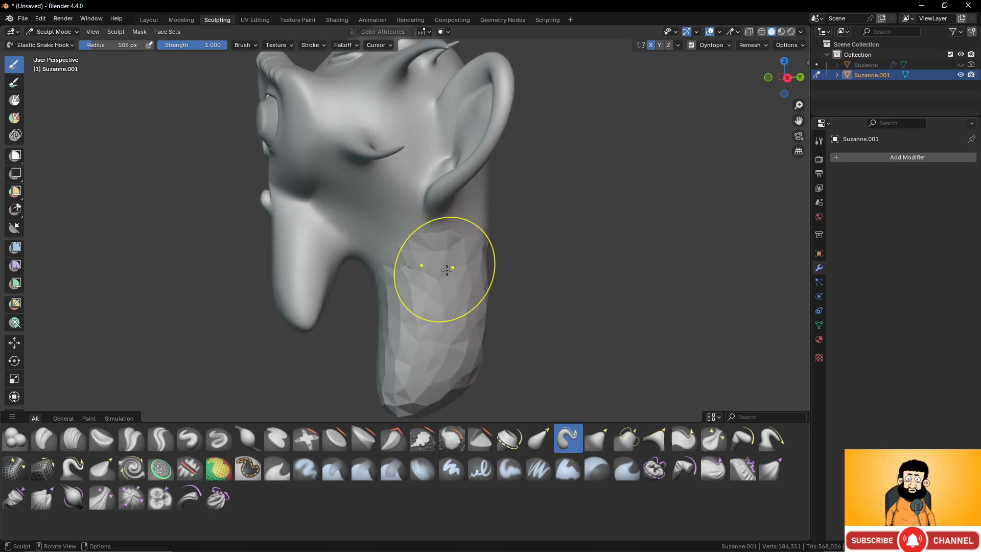
{"action": "scroll", "coordinate": [448, 270], "scroll_direction": "up", "scroll_amount": 2}
{"action": "scroll", "coordinate": [451, 271], "scroll_direction": "down", "scroll_amount": 1}
{"action": "scroll", "coordinate": [451, 271], "scroll_direction": "down", "scroll_amount": 3}
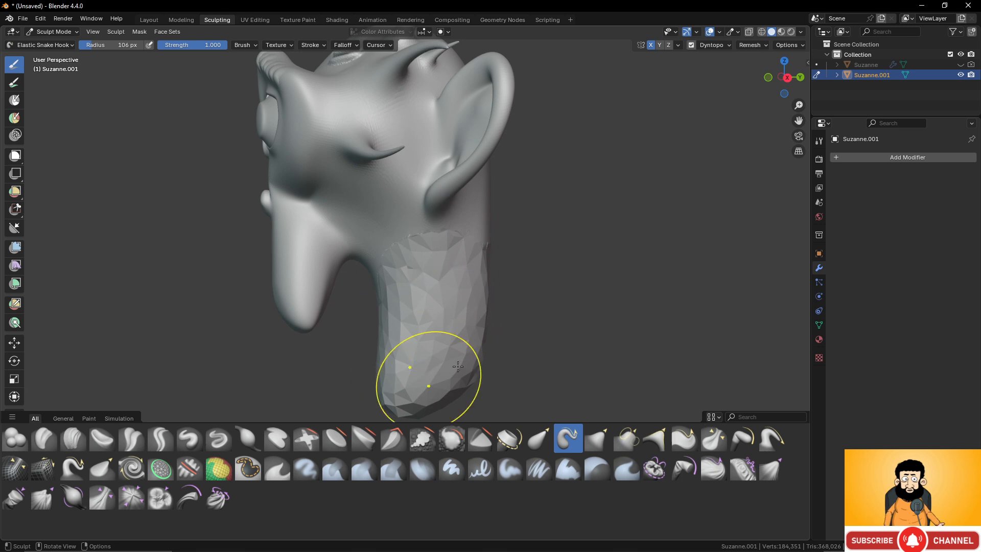
{"action": "scroll", "coordinate": [392, 304], "scroll_direction": "down", "scroll_amount": 1}
{"action": "middle_click_drag", "start_coordinate": [392, 305], "coordinate": [447, 275]}
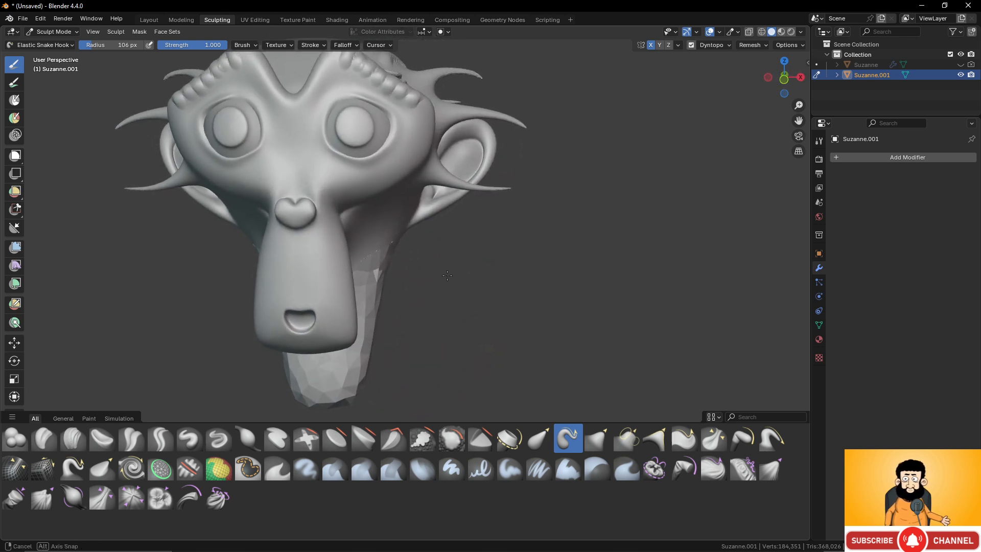
- Undo the neck pulls made with Relative Detail
{"action": "key", "text": "ctrl+z"}
{"action": "key", "text": "ctrl+z"}
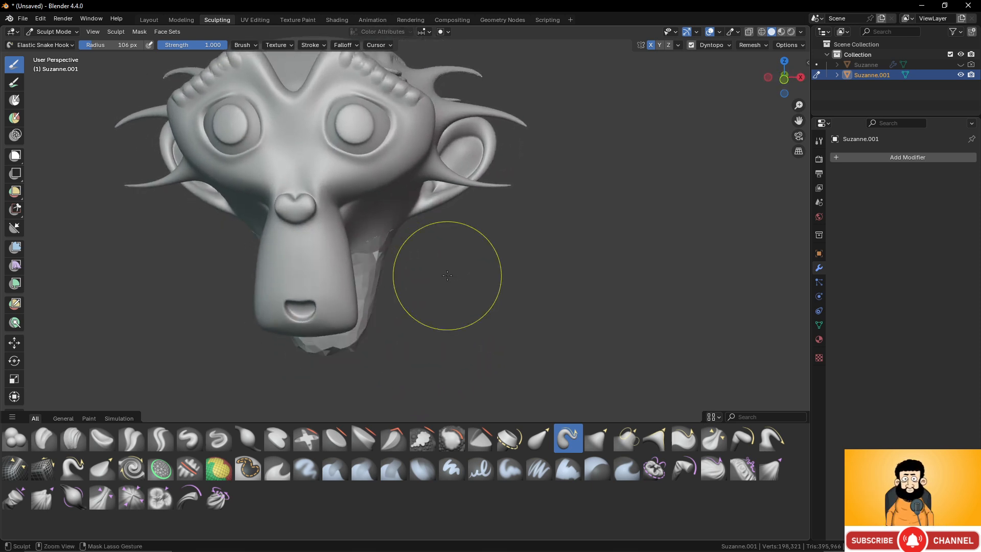
{"action": "key", "text": "ctrl+z"}
- Undo the last Constant Detail neck pulls until only a shallow bulge is left under the head, and view the sculpt from the front
{"action": "middle_click_drag", "start_coordinate": [448, 275], "coordinate": [403, 238]}
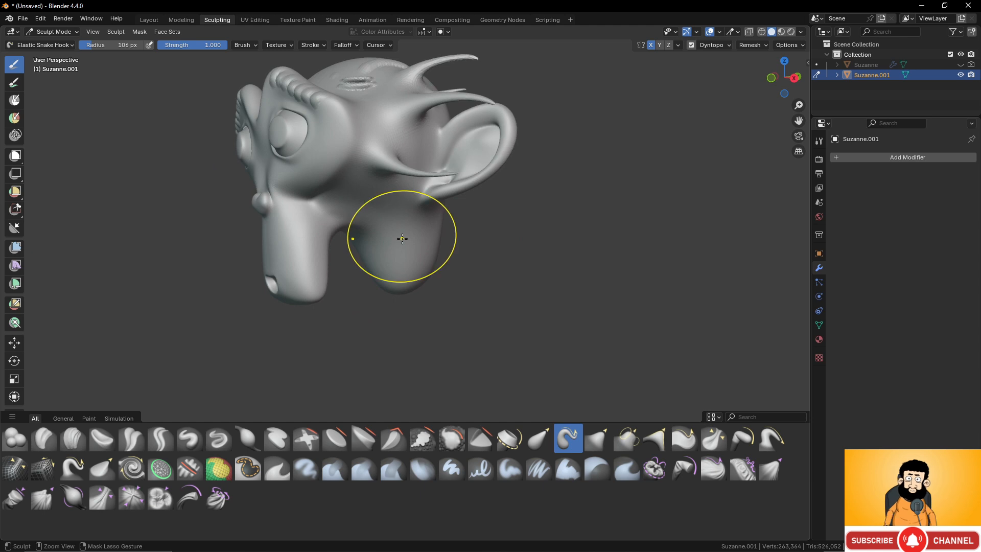
{"action": "key", "text": "ctrl+z"}
{"action": "key", "text": "ctrl+z"}
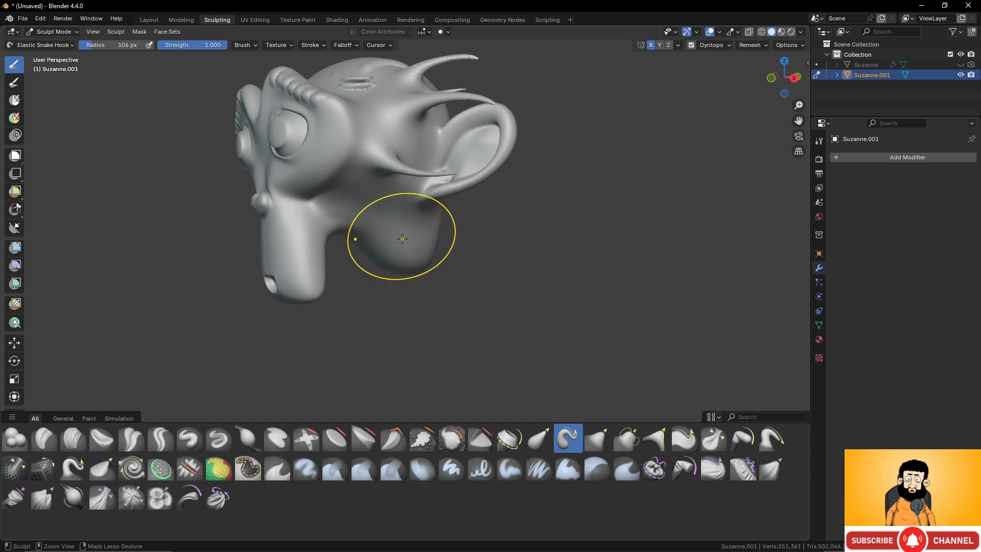
{"action": "key", "text": "ctrl+z"}
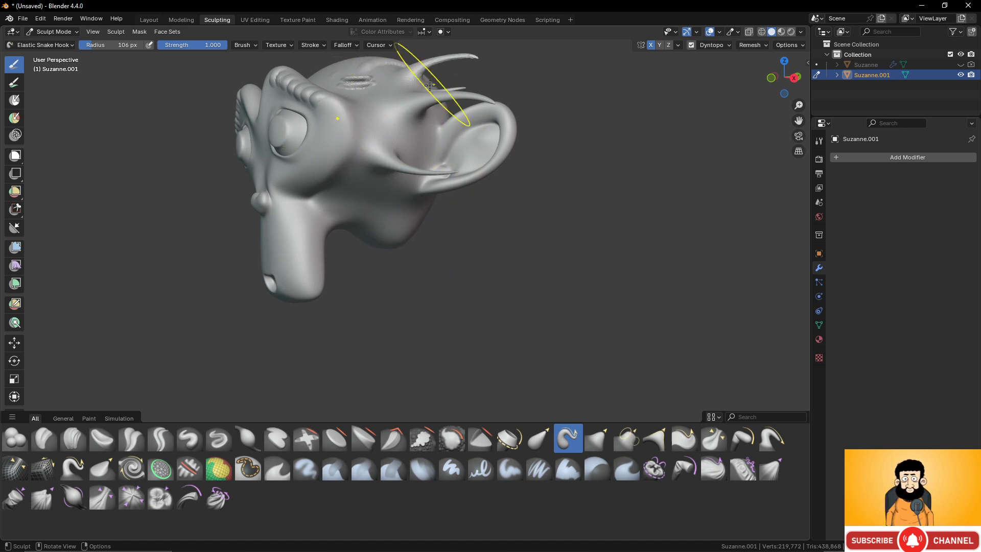
{"action": "middle_click_drag", "start_coordinate": [536, 186], "coordinate": [436, 257]}
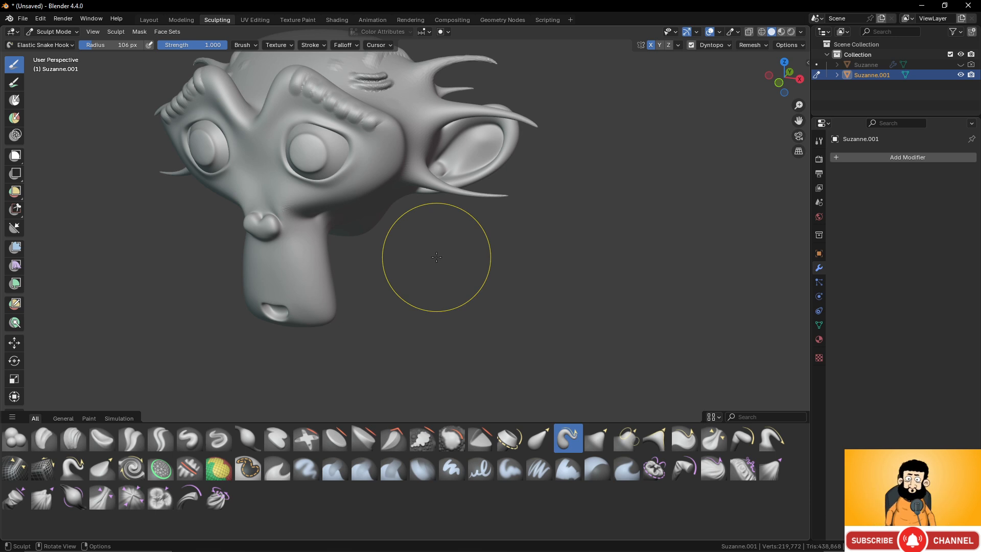
{"action": "mouse_move", "coordinate": [357, 184]}
{"action": "middle_mouse_down"}
{"action": "mouse_move", "coordinate": [316, 172]}
{"action": "mouse_move", "coordinate": [353, 192]}
{"action": "middle_mouse_up"}
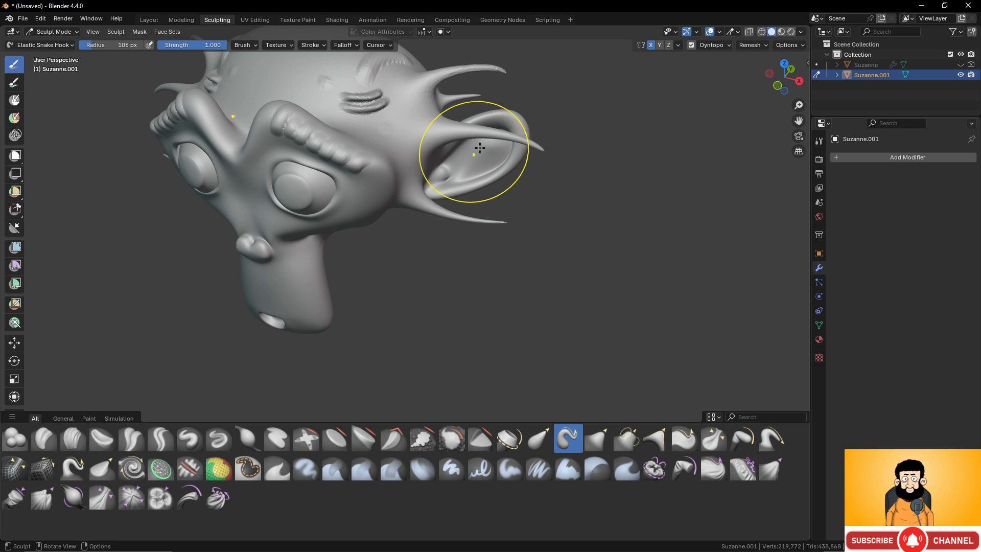
- Switch to Object Mode and delete the sculpted monkey Suzanne.001
{"action": "left_click", "coordinate": [70, 32]}
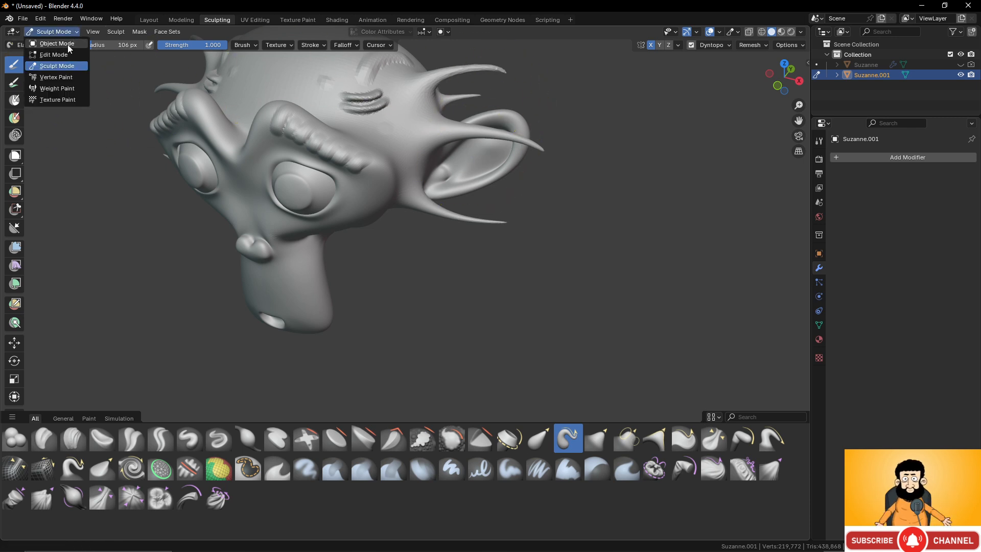
{"action": "left_click", "coordinate": [68, 44]}
{"action": "scroll", "coordinate": [373, 159], "scroll_direction": "down", "scroll_amount": 1}
{"action": "scroll", "coordinate": [373, 162], "scroll_direction": "down", "scroll_amount": 2}
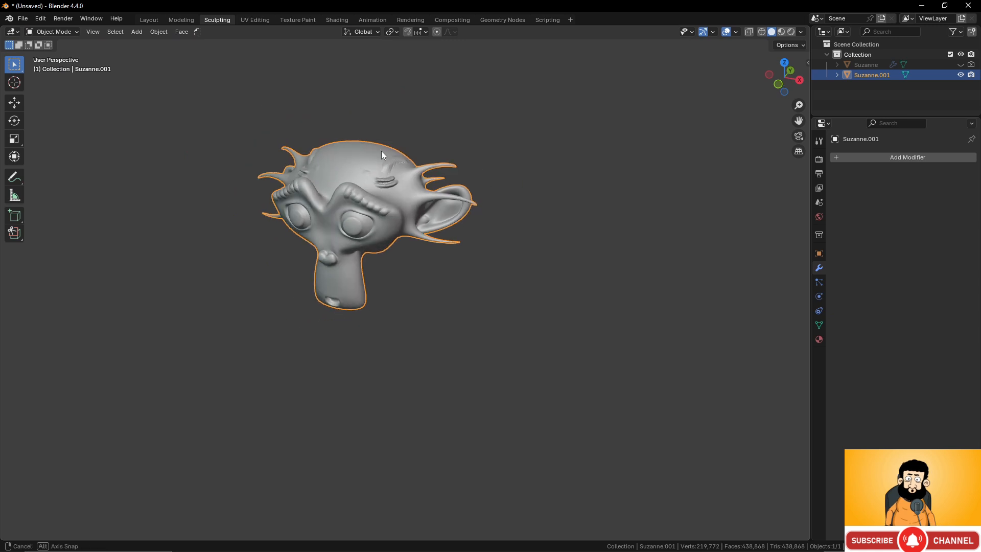
{"action": "key", "text": "x"}
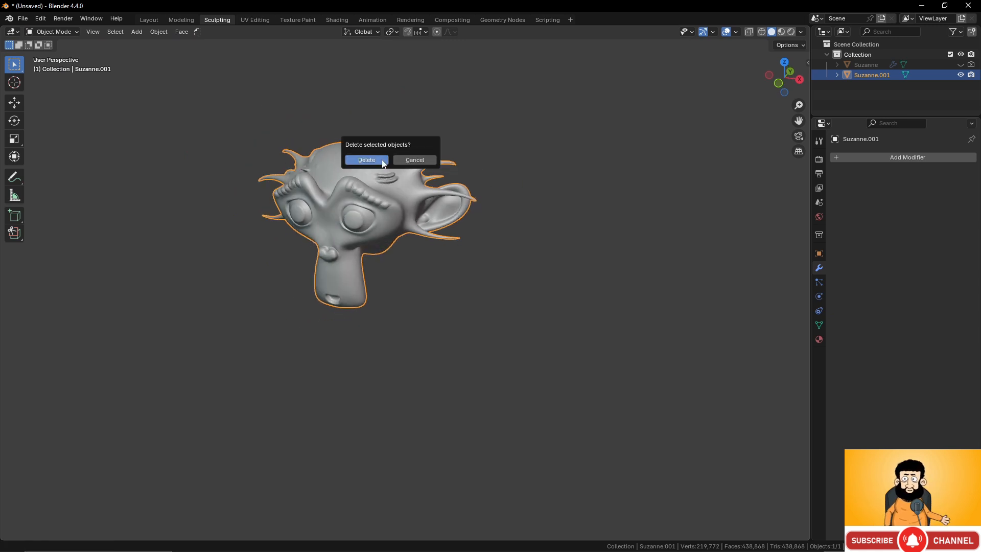
{"action": "left_click", "coordinate": [366, 160]}
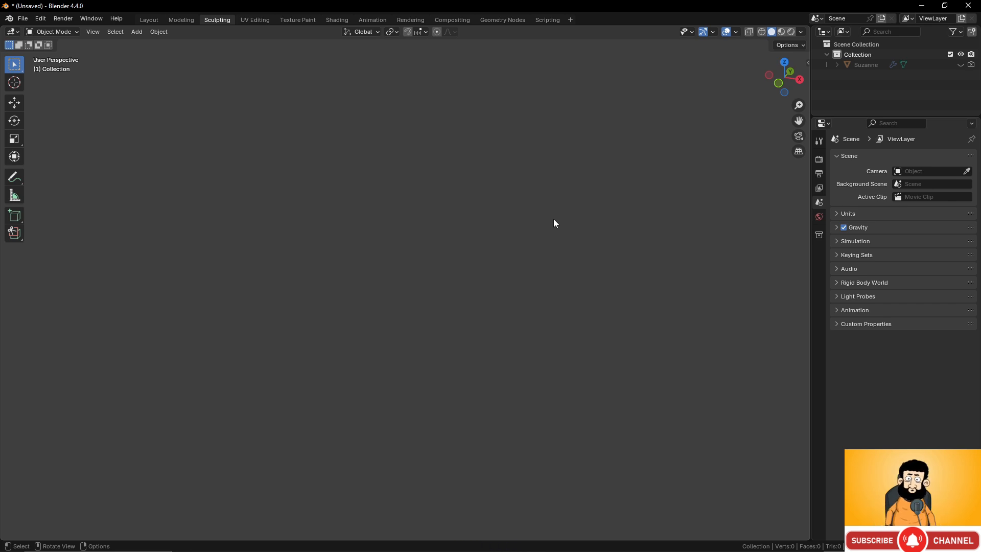
- Add a new Monkey mesh to the empty scene and frame it at an angle
{"action": "key", "text": "shift+a"}
{"action": "mouse_move", "coordinate": [553, 219]}
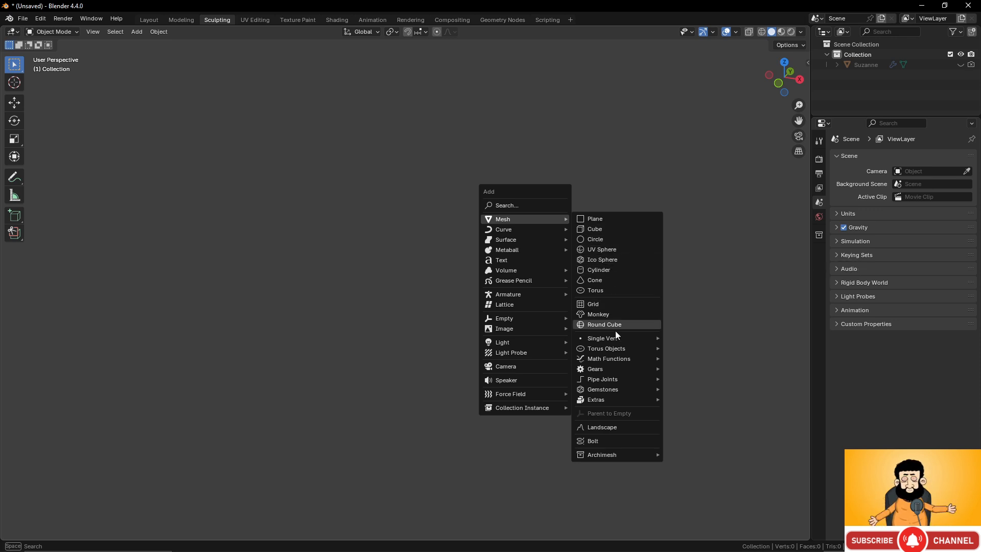
{"action": "left_click", "coordinate": [612, 314]}
{"action": "middle_click_drag", "start_coordinate": [489, 247], "coordinate": [449, 247]}
{"action": "scroll", "coordinate": [435, 230], "scroll_direction": "up", "scroll_amount": 3}
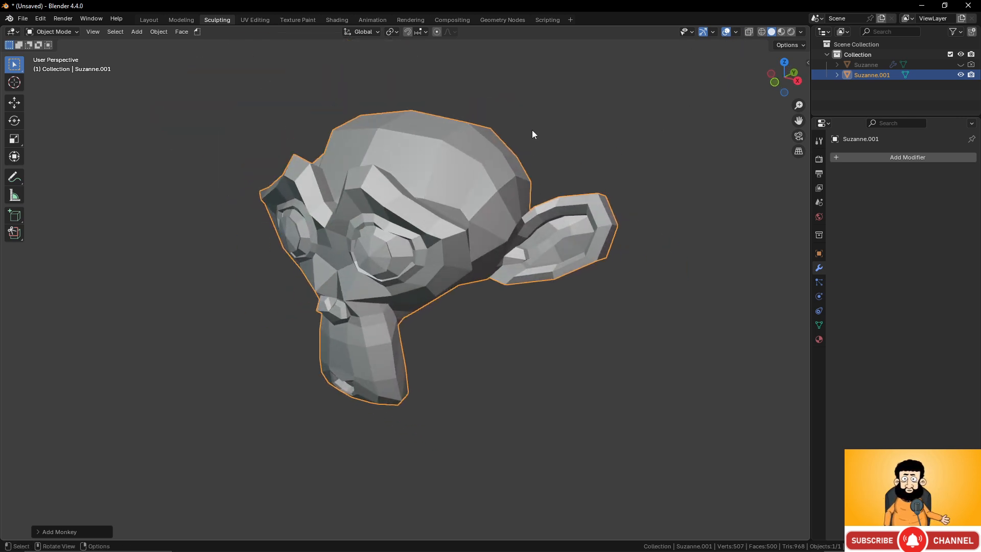
- Switch the new monkey from Object Mode to Sculpt Mode and view it from the side of the head
{"action": "left_click", "coordinate": [72, 34]}
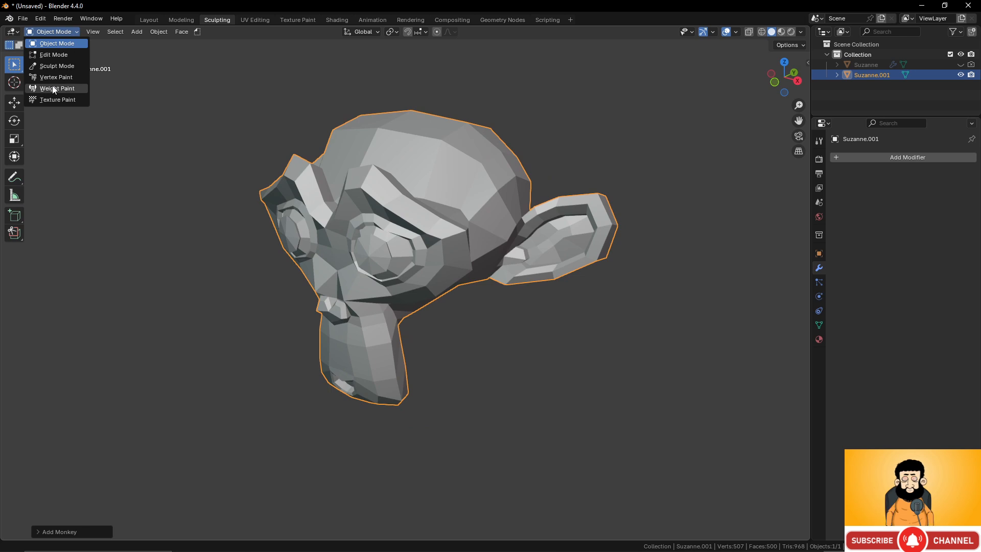
{"action": "middle_click_drag", "start_coordinate": [683, 96], "coordinate": [676, 102]}
{"action": "left_click", "coordinate": [72, 33]}
{"action": "left_click", "coordinate": [57, 66]}
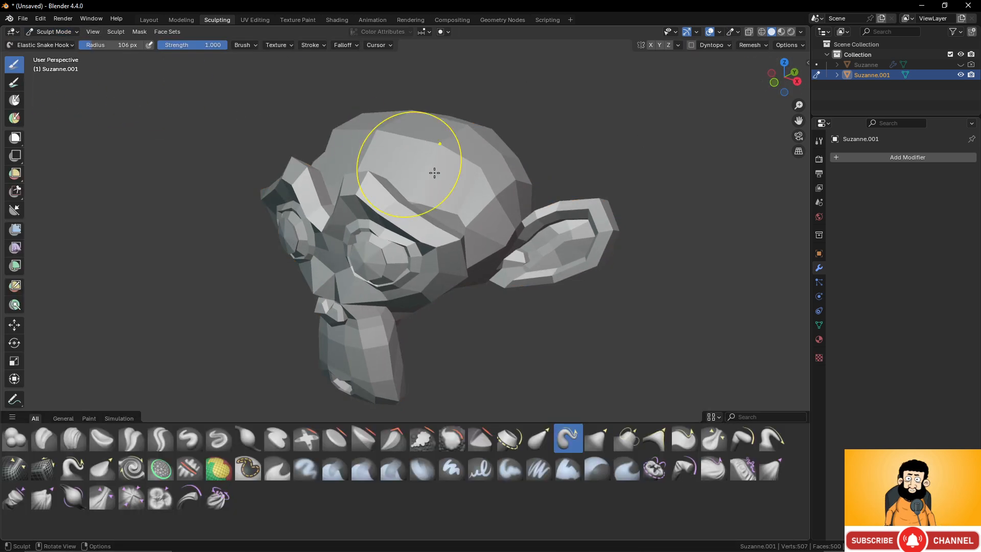
{"action": "mouse_move", "coordinate": [453, 186]}
{"action": "middle_mouse_down"}
{"action": "mouse_move", "coordinate": [497, 145]}
{"action": "mouse_move", "coordinate": [440, 145]}
{"action": "middle_mouse_up"}
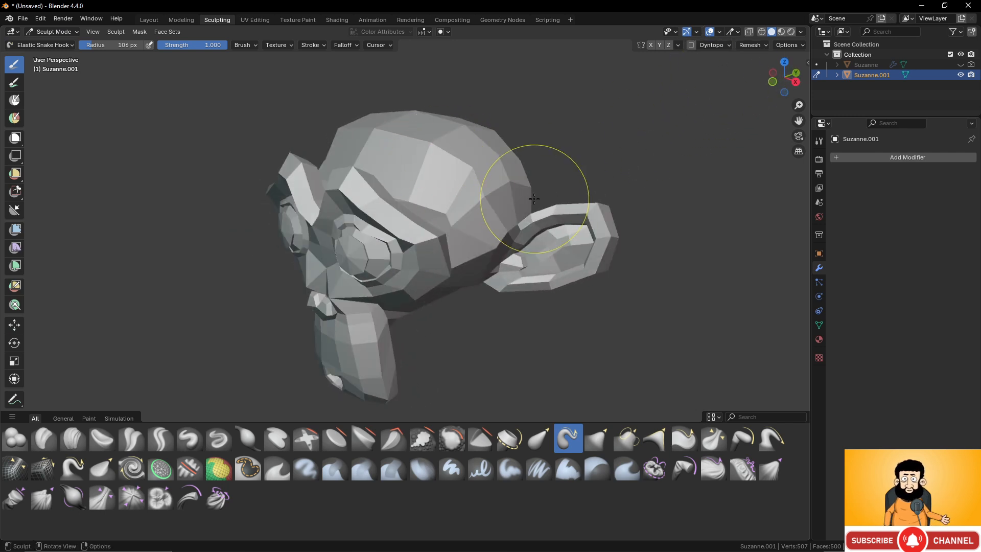
{"action": "middle_click_drag", "start_coordinate": [537, 186], "coordinate": [557, 162], "text": "ctrl"}
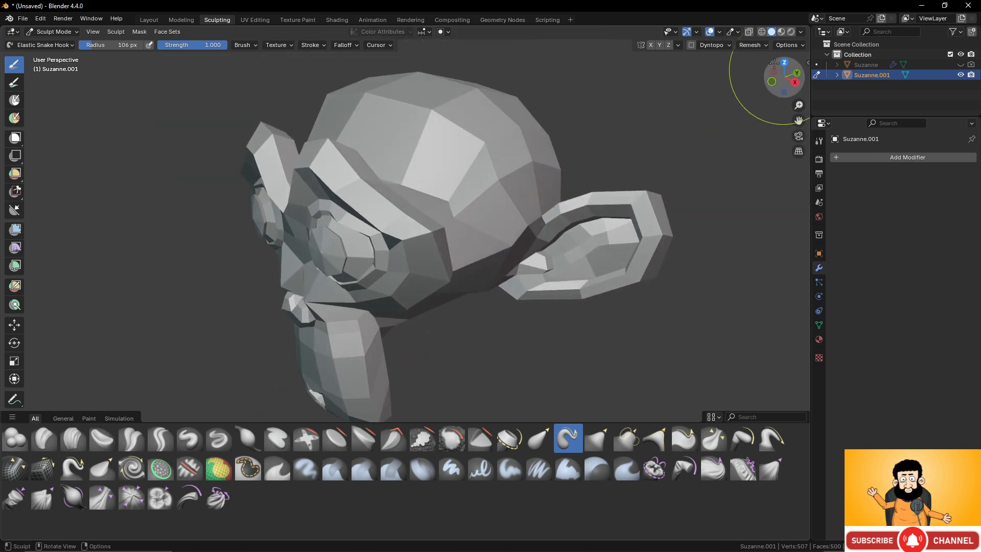
- Remesh the monkey with the default voxel settings, inspect the head from several angles, and undo the remesh
{"action": "left_click", "coordinate": [753, 46]}
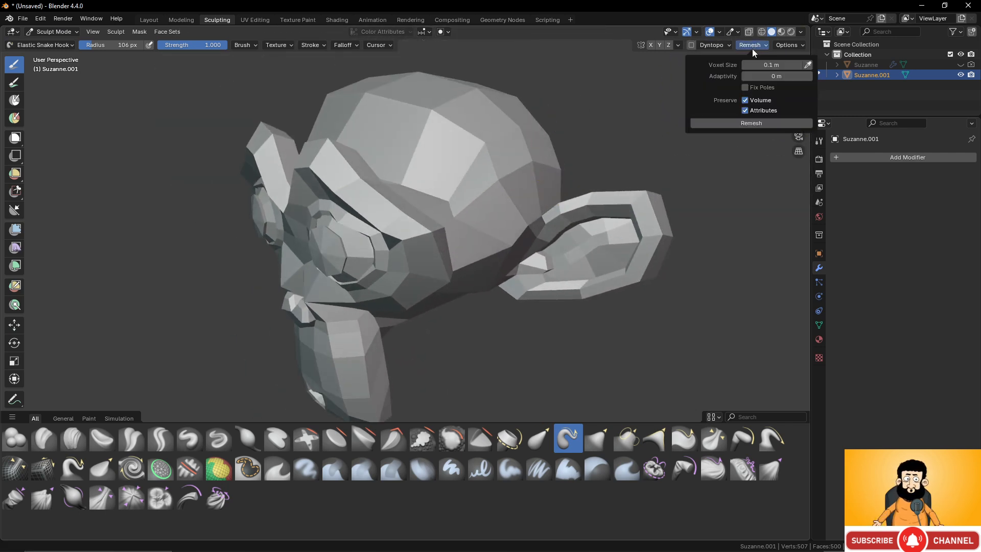
{"action": "left_click", "coordinate": [736, 123]}
{"action": "mouse_move", "coordinate": [588, 194]}
{"action": "middle_mouse_down"}
{"action": "mouse_move", "coordinate": [418, 220]}
{"action": "mouse_move", "coordinate": [486, 184]}
{"action": "mouse_move", "coordinate": [464, 167]}
{"action": "mouse_move", "coordinate": [367, 216]}
{"action": "middle_mouse_up"}
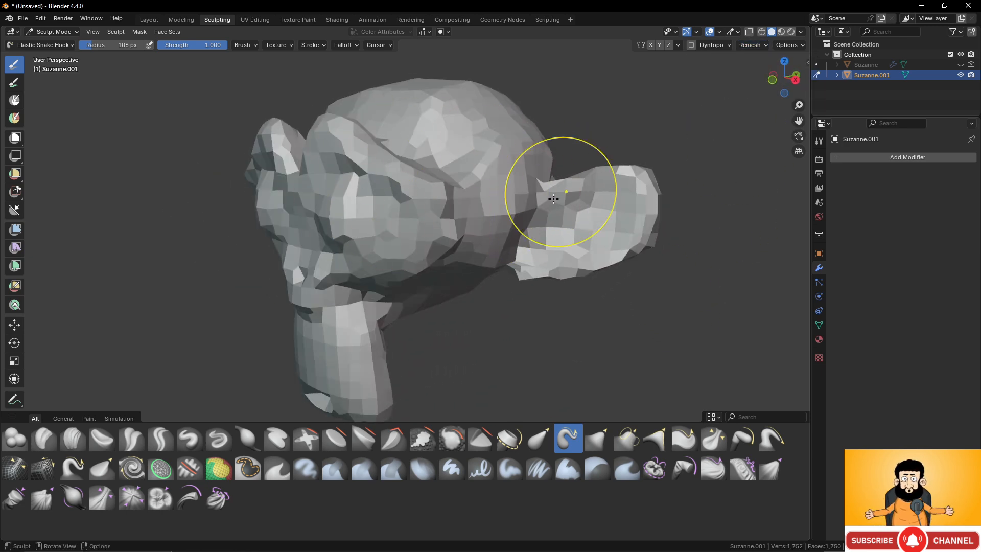
{"action": "mouse_move", "coordinate": [547, 193]}
{"action": "middle_mouse_down"}
{"action": "mouse_move", "coordinate": [489, 191]}
{"action": "mouse_move", "coordinate": [469, 165]}
{"action": "mouse_move", "coordinate": [452, 162]}
{"action": "mouse_move", "coordinate": [592, 197]}
{"action": "mouse_move", "coordinate": [590, 219]}
{"action": "mouse_move", "coordinate": [613, 214]}
{"action": "middle_mouse_up"}
{"action": "key", "text": "ctrl+z"}
- Set the remesh Voxel Size to 0.1 m and remesh the monkey with it
{"action": "left_click", "coordinate": [761, 45]}
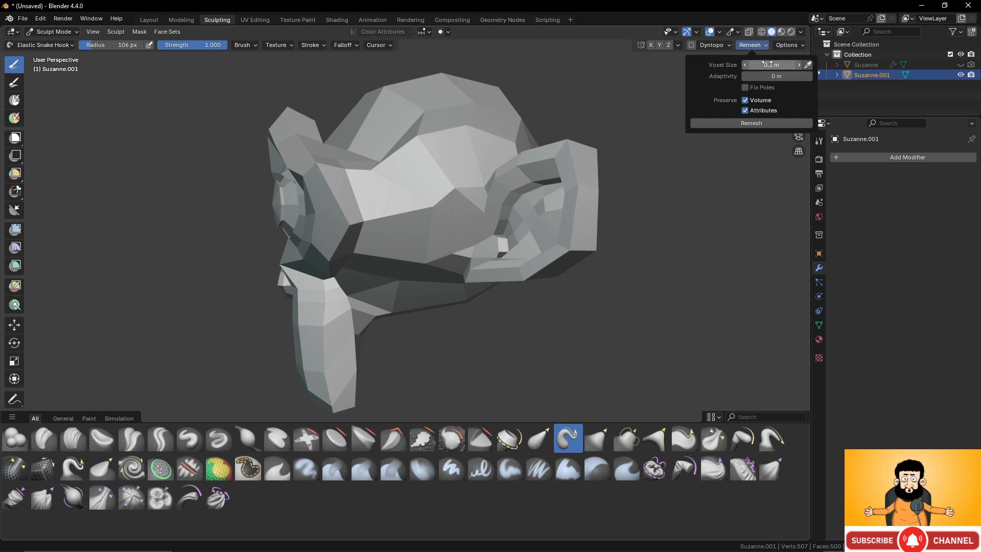
{"action": "left_click", "coordinate": [769, 65]}
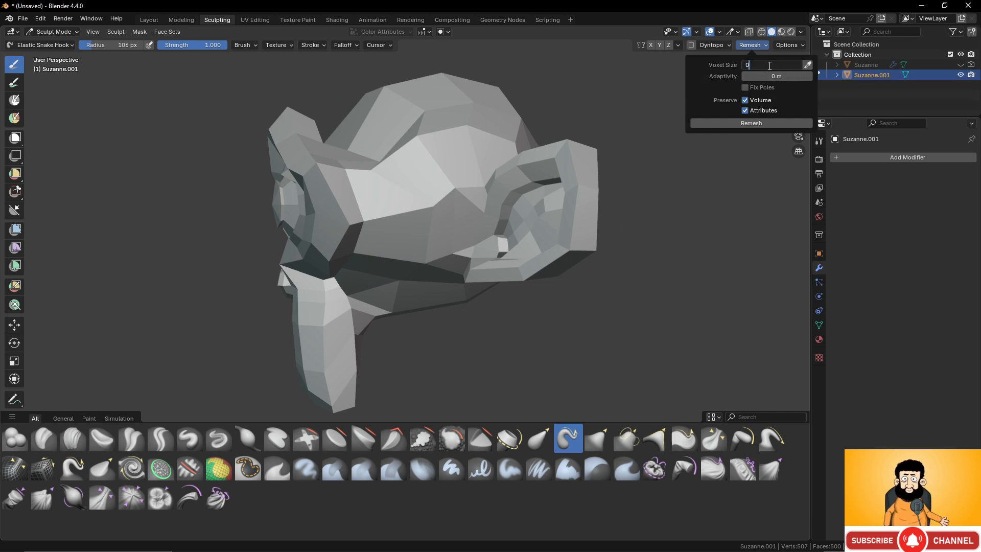
{"action": "type", "text": "0.1"}
{"action": "key", "text": "Return"}
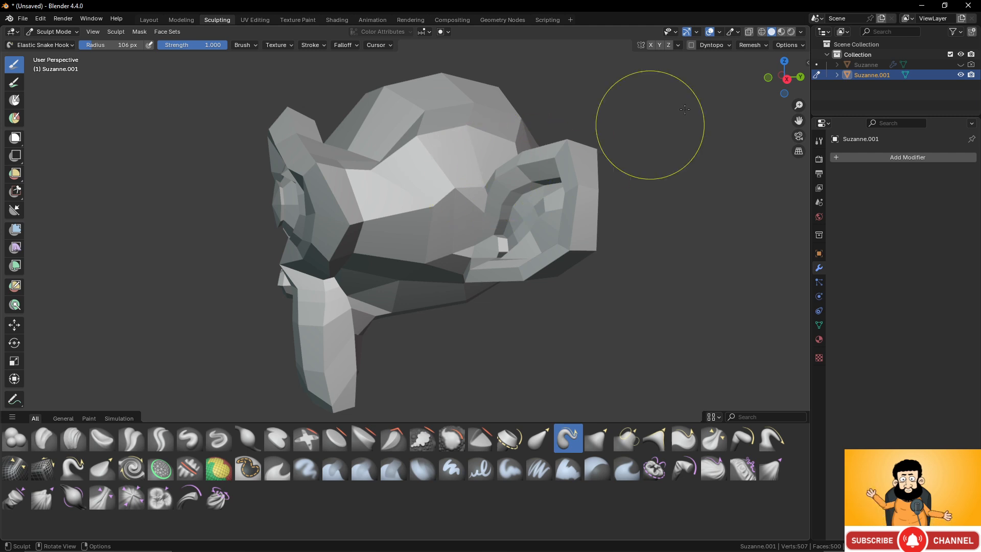
{"action": "left_click", "coordinate": [761, 46]}
{"action": "left_click", "coordinate": [752, 124]}
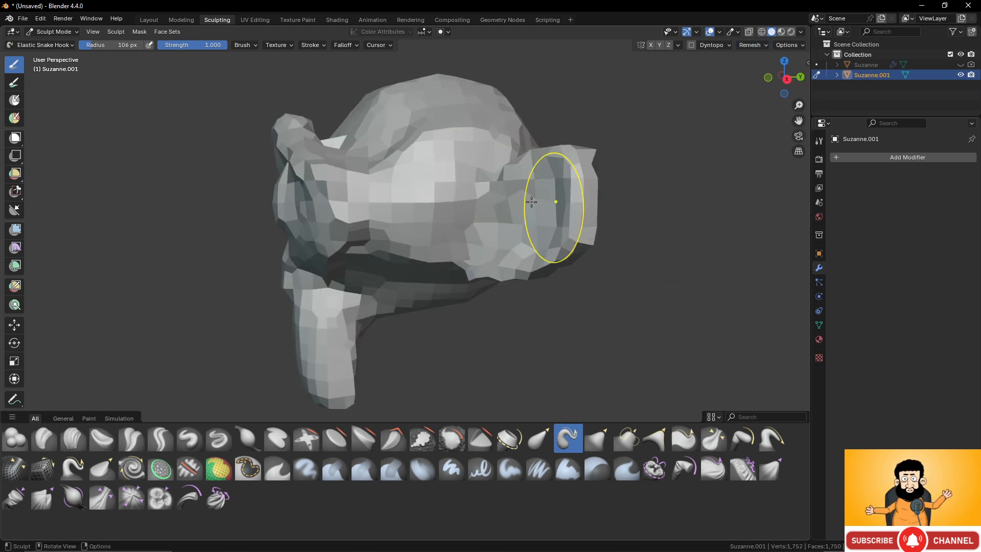
- Set the Voxel Size to 0.01 m, undo the coarse remesh, and remesh the original monkey at the finer size
{"action": "left_click", "coordinate": [750, 46]}
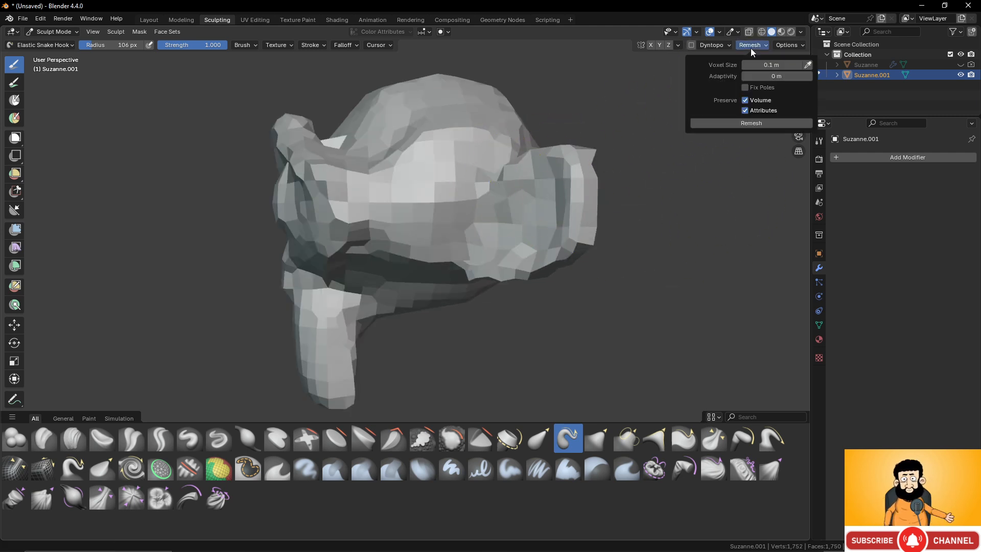
{"action": "left_click", "coordinate": [772, 65]}
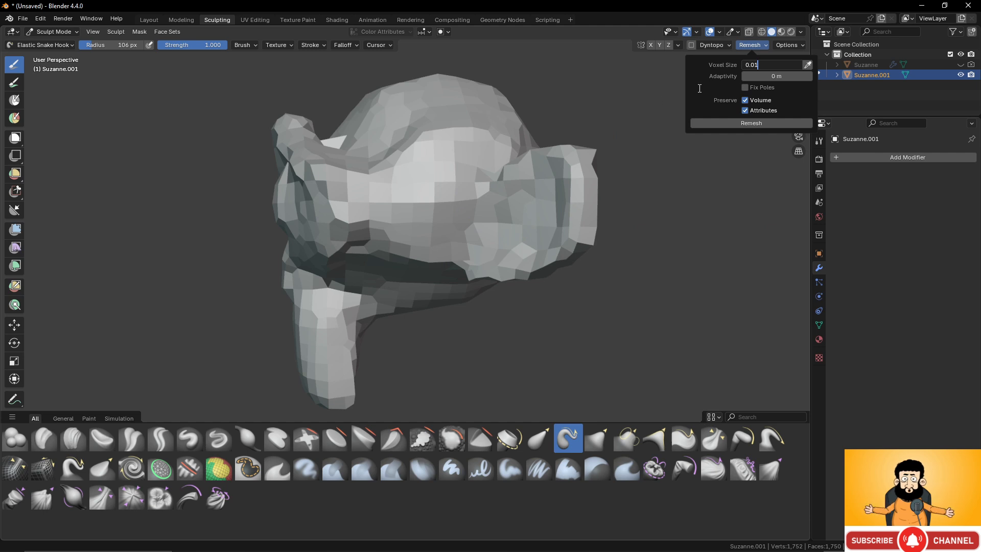
{"action": "key", "text": "Return"}
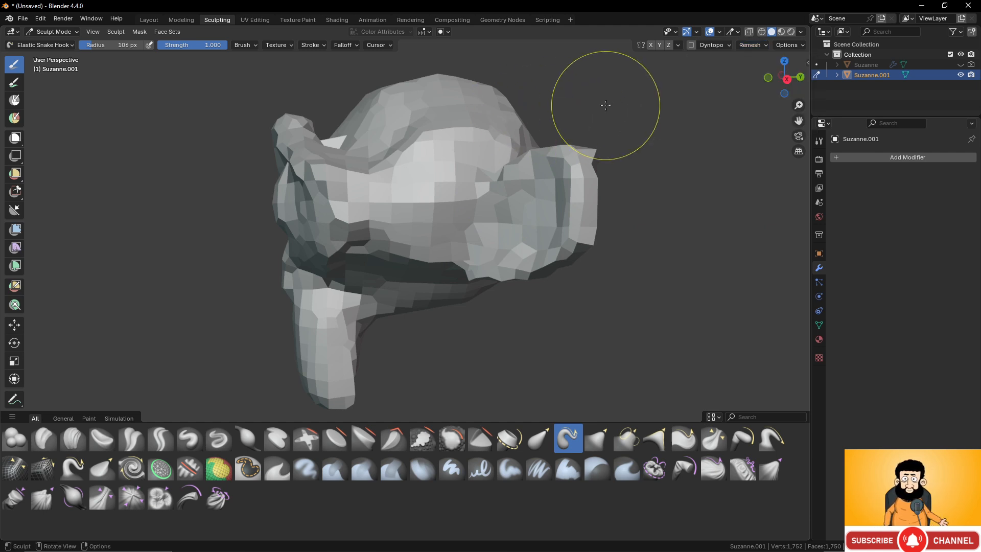
{"action": "key", "text": "ctrl+z"}
{"action": "left_click", "coordinate": [750, 45]}
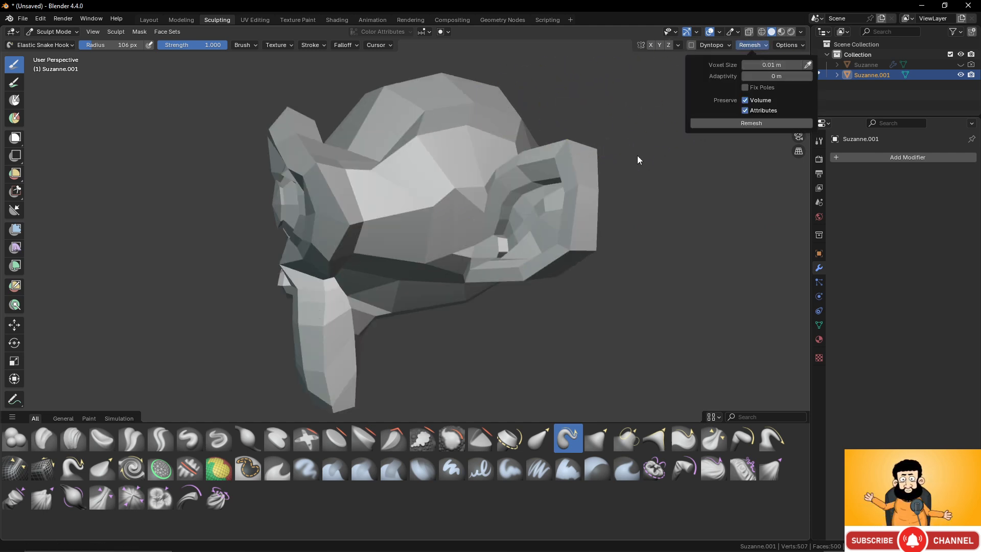
{"action": "left_click", "coordinate": [759, 45]}
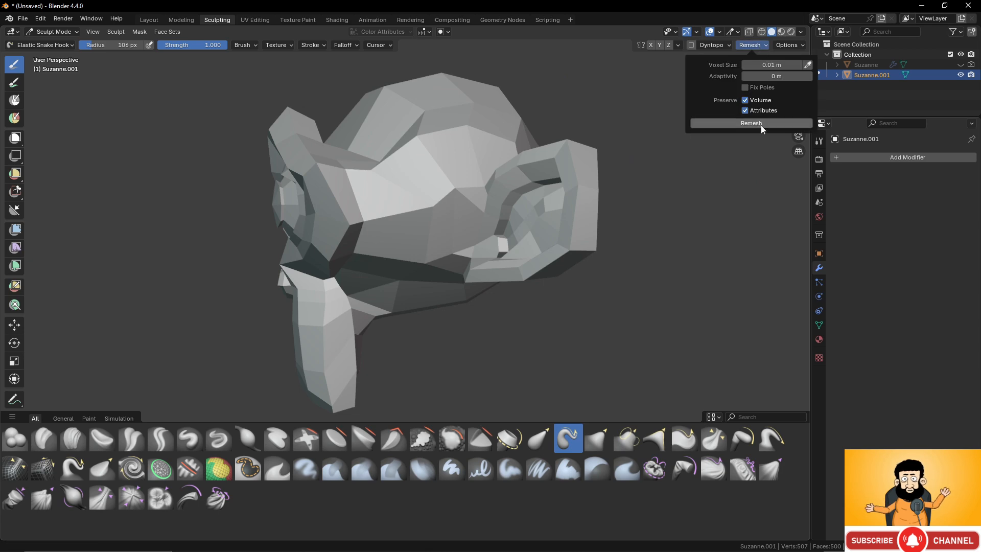
{"action": "left_click", "coordinate": [761, 123]}
{"action": "middle_click_drag", "start_coordinate": [519, 170], "coordinate": [564, 203]}
{"action": "scroll", "coordinate": [563, 204], "scroll_direction": "up", "scroll_amount": 2}
{"action": "scroll", "coordinate": [563, 203], "scroll_direction": "up", "scroll_amount": 1}
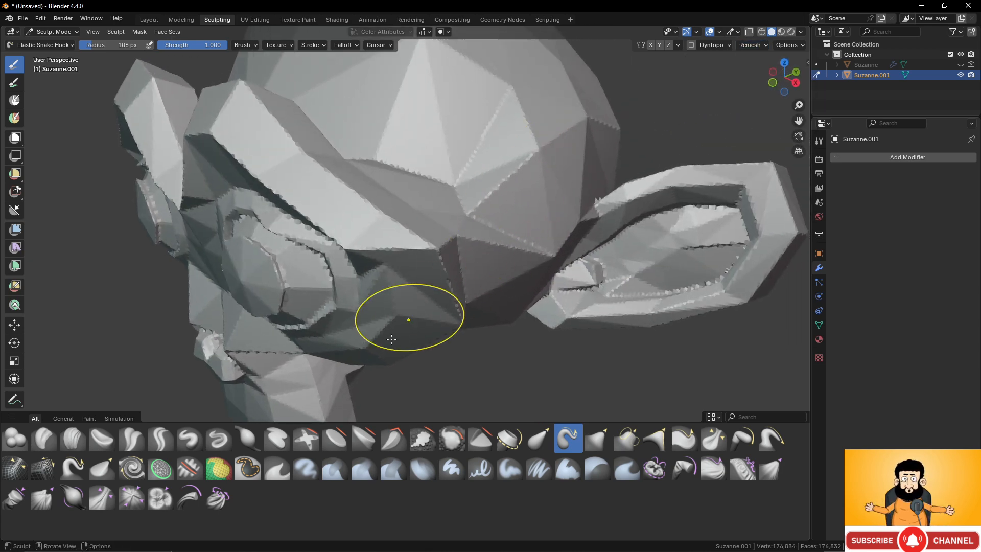
- Sculpt a short raised bump on the side of the monkey's head above the ear with the Draw brush
{"action": "left_click", "coordinate": [189, 438]}
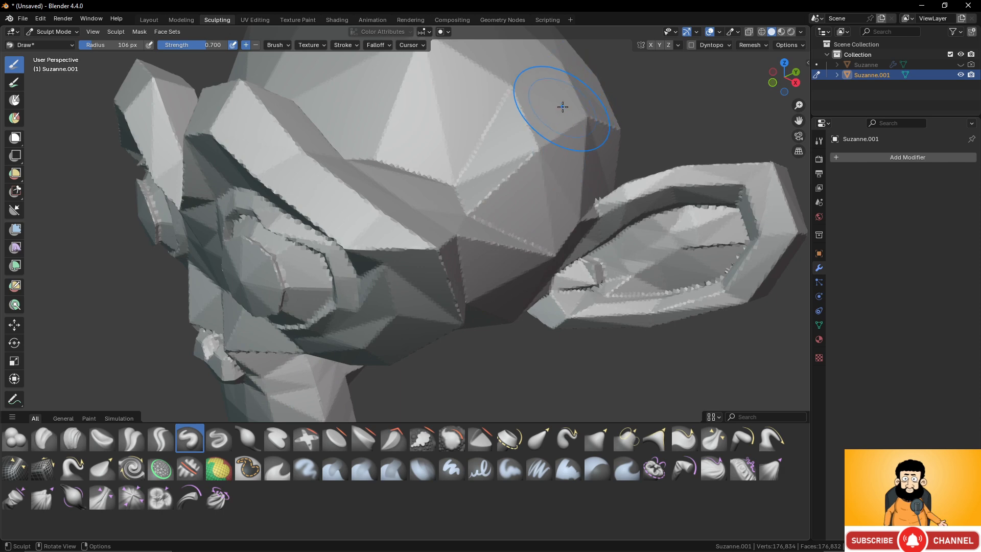
{"action": "mouse_move", "coordinate": [563, 109]}
{"action": "middle_mouse_down", "text": "ctrl"}
{"action": "mouse_move", "coordinate": [455, 235]}
{"action": "mouse_move", "coordinate": [454, 212]}
{"action": "middle_mouse_up", "text": "ctrl"}
{"action": "mouse_move", "coordinate": [436, 217]}
{"action": "left_mouse_down"}
{"action": "mouse_move", "coordinate": [498, 182]}
{"action": "mouse_move", "coordinate": [488, 203]}
{"action": "left_mouse_up"}
{"action": "scroll", "coordinate": [495, 212], "scroll_direction": "down", "scroll_amount": 5}
{"action": "middle_click_drag", "start_coordinate": [494, 212], "coordinate": [483, 200]}
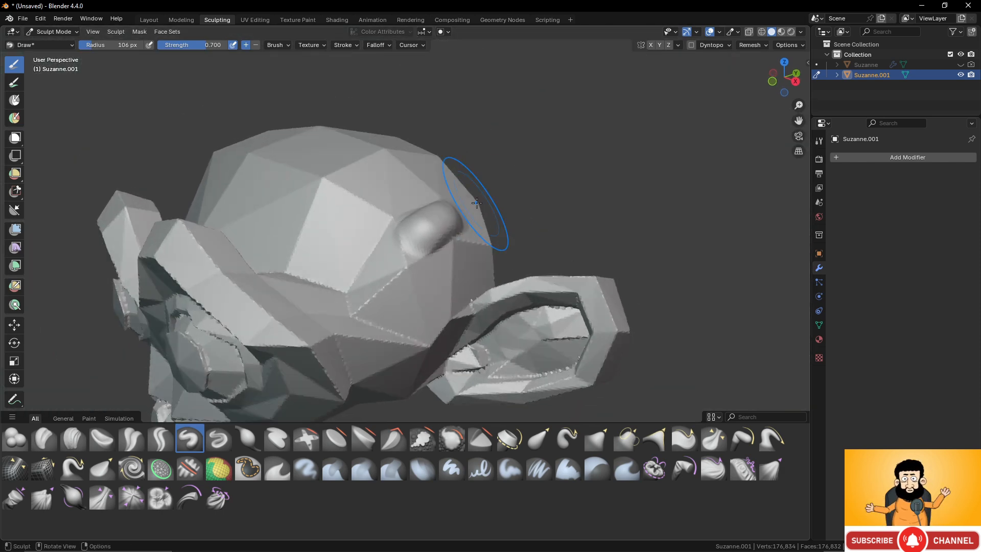
- Turn on the Wireframe overlay, then undo the bump and the 0.01 m remesh
{"action": "key", "text": "q"}
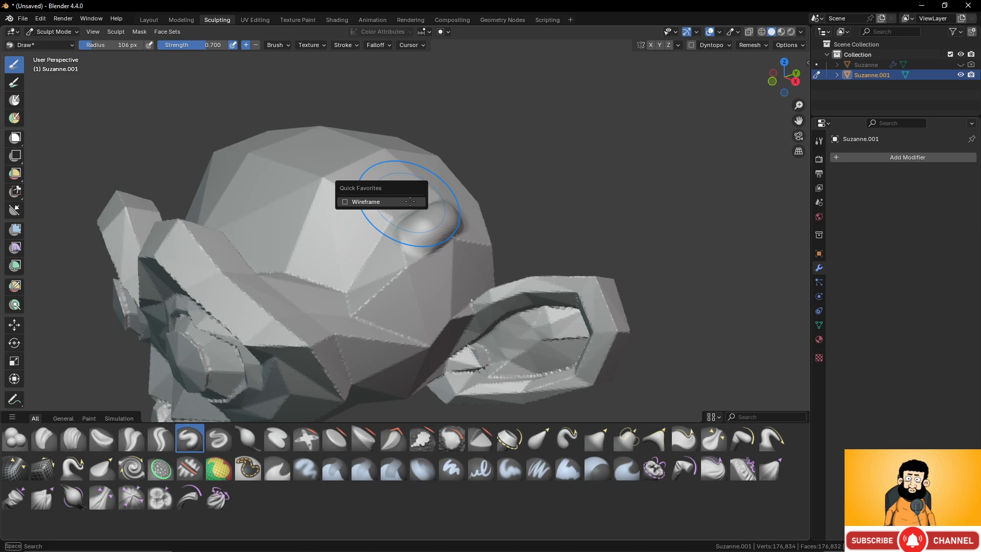
{"action": "left_click", "coordinate": [410, 201]}
{"action": "scroll", "coordinate": [446, 204], "scroll_direction": "down", "scroll_amount": 4}
{"action": "scroll", "coordinate": [448, 204], "scroll_direction": "up", "scroll_amount": 5}
{"action": "mouse_move", "coordinate": [447, 204]}
{"action": "middle_mouse_down"}
{"action": "mouse_move", "coordinate": [558, 203]}
{"action": "mouse_move", "coordinate": [455, 207]}
{"action": "mouse_move", "coordinate": [449, 185]}
{"action": "middle_mouse_up"}
{"action": "key", "text": "ctrl+z"}
{"action": "scroll", "coordinate": [454, 204], "scroll_direction": "down", "scroll_amount": 3}
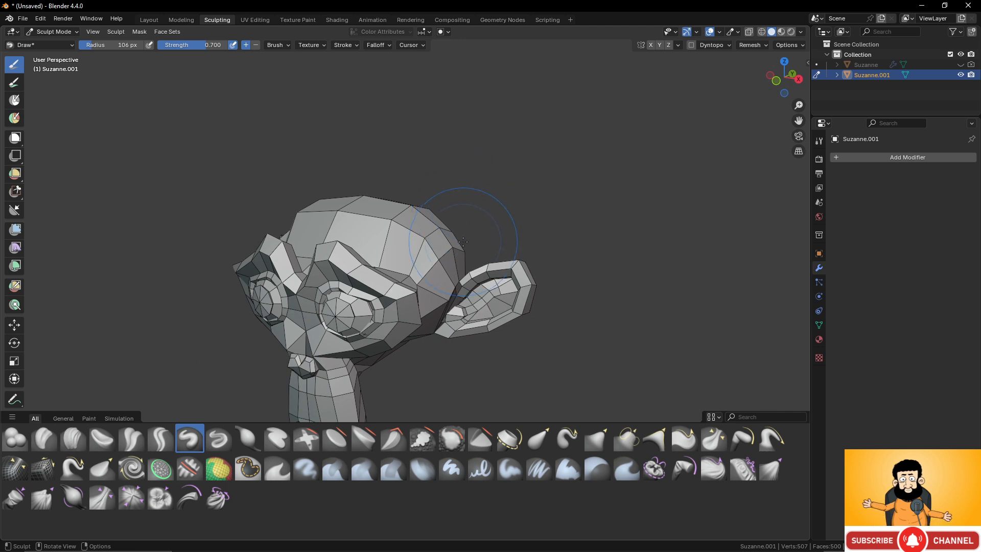
- Preview the current voxel size as a grid over the monkey and check the Remesh settings
{"action": "middle_click_drag", "start_coordinate": [463, 241], "coordinate": [470, 210]}
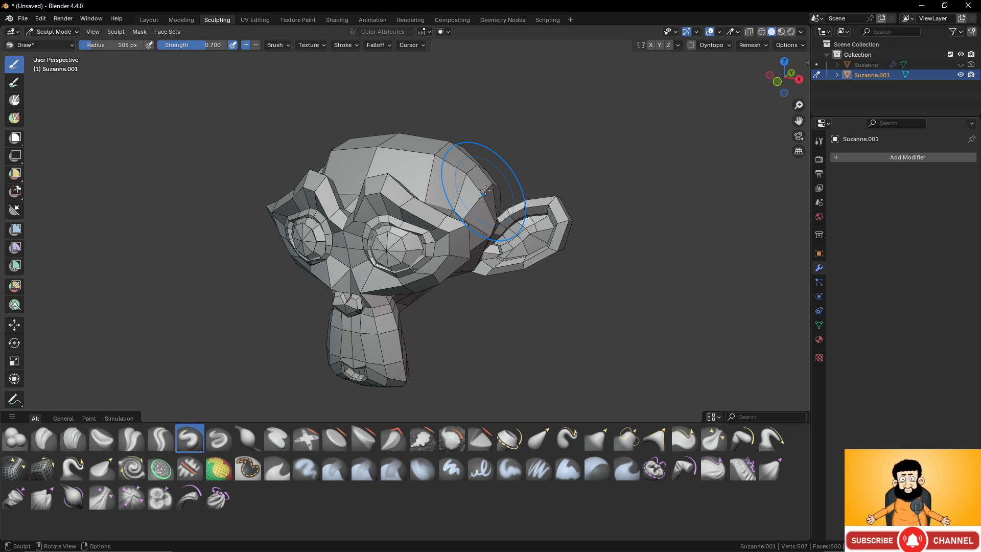
{"action": "key", "text": "r"}
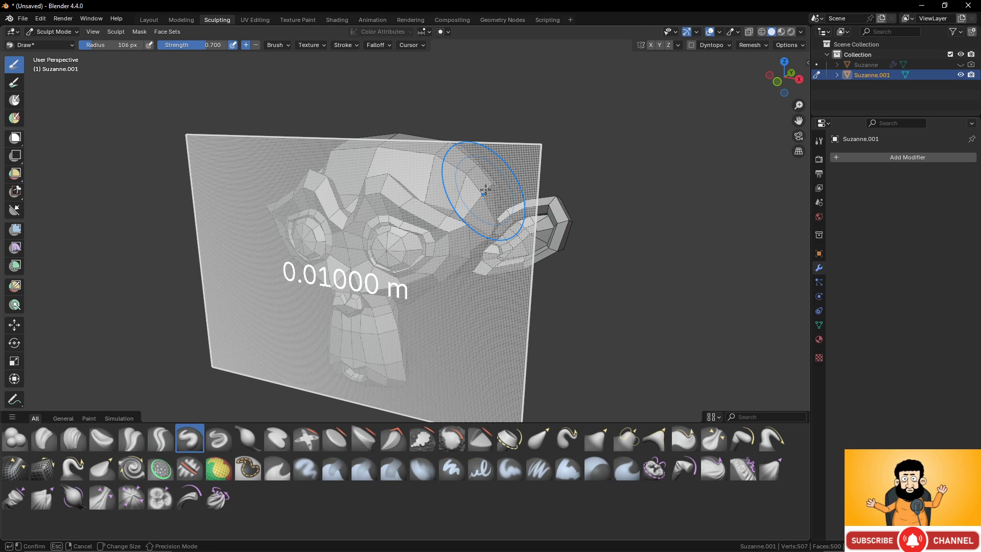
{"action": "left_click", "coordinate": [485, 190]}
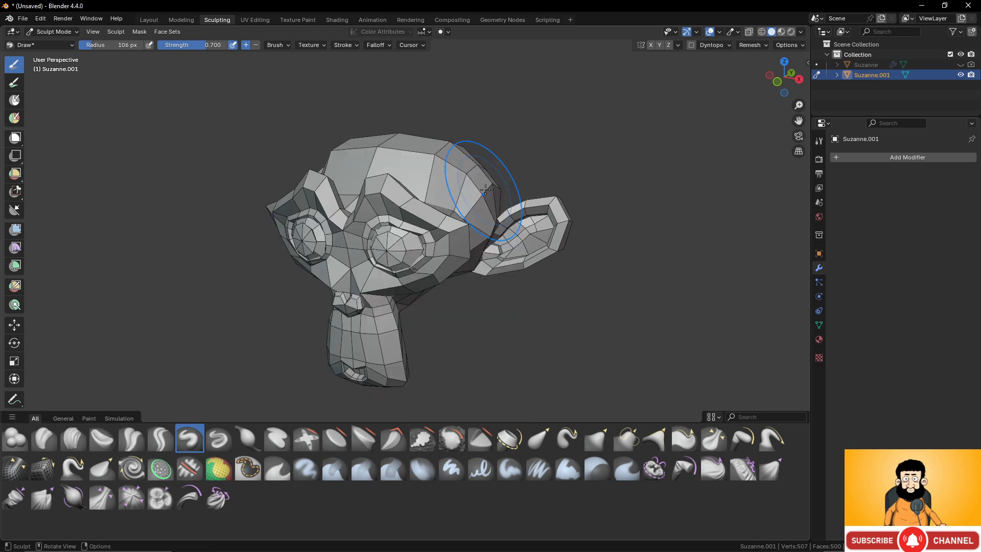
{"action": "left_click", "coordinate": [750, 45]}
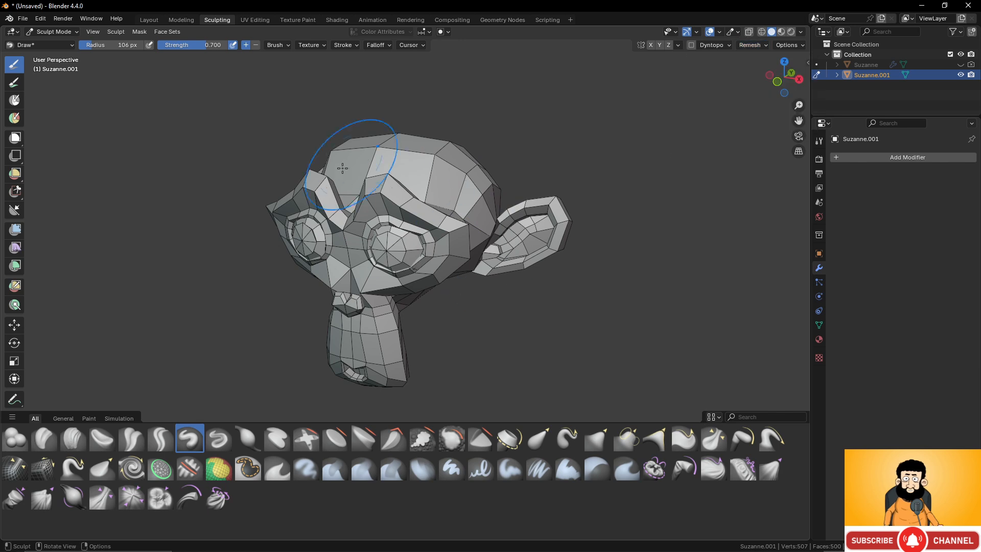
{"action": "mouse_move", "coordinate": [400, 210]}
{"action": "middle_mouse_down"}
{"action": "mouse_move", "coordinate": [448, 207]}
{"action": "mouse_move", "coordinate": [396, 202]}
{"action": "middle_mouse_up"}
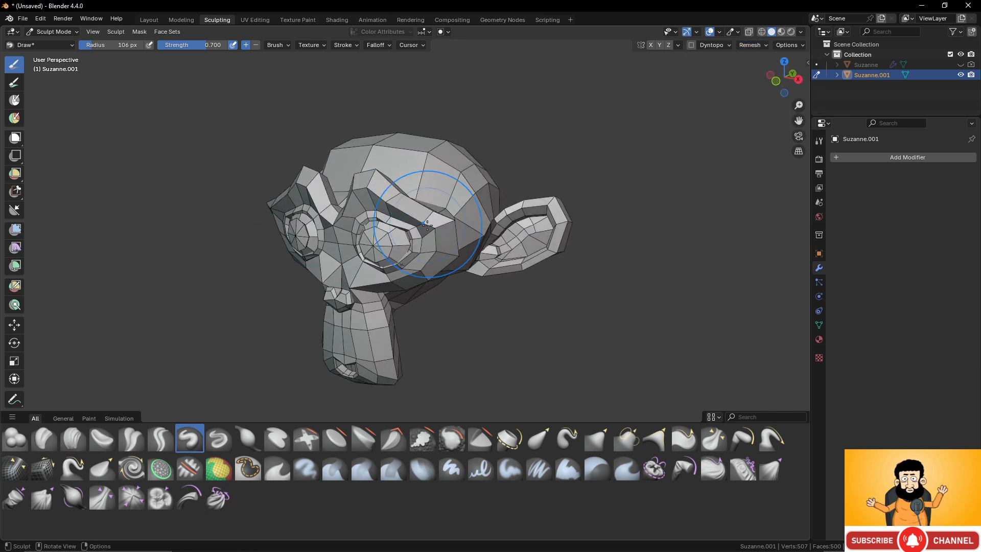
- Adjust the voxel size on the preview grid to about 0.0189 m and voxel-remesh the monkey
{"action": "key", "text": "r"}
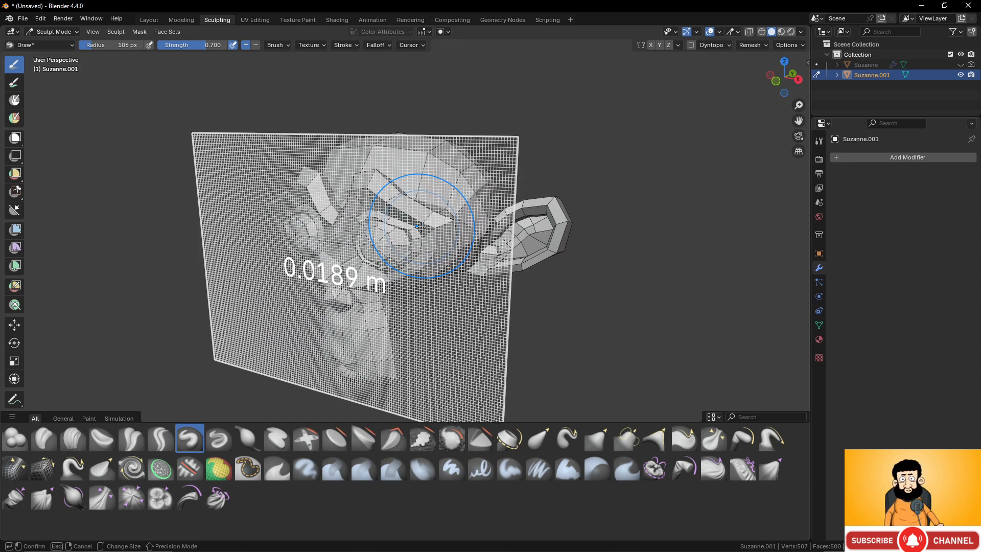
{"action": "left_click", "coordinate": [419, 226]}
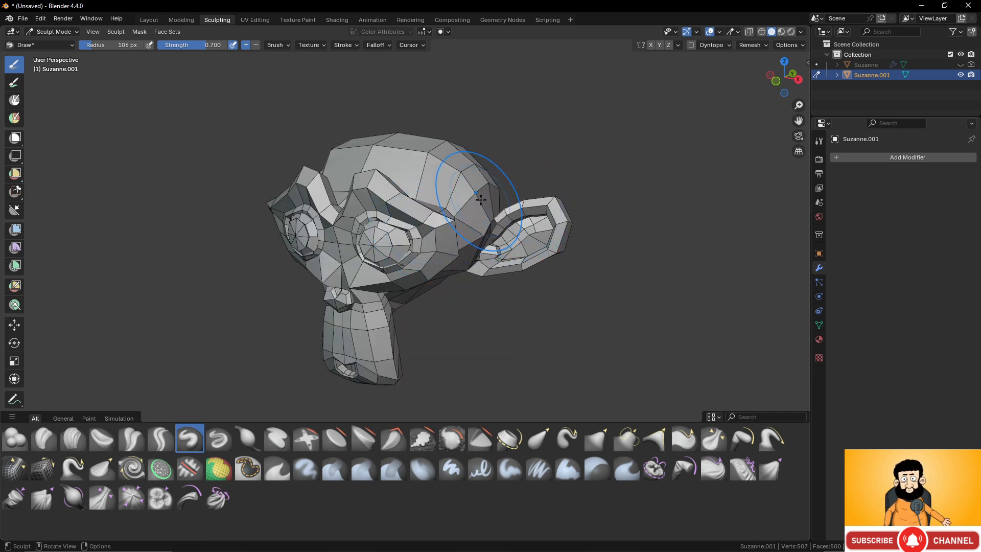
{"action": "key", "text": "ctrl+r"}
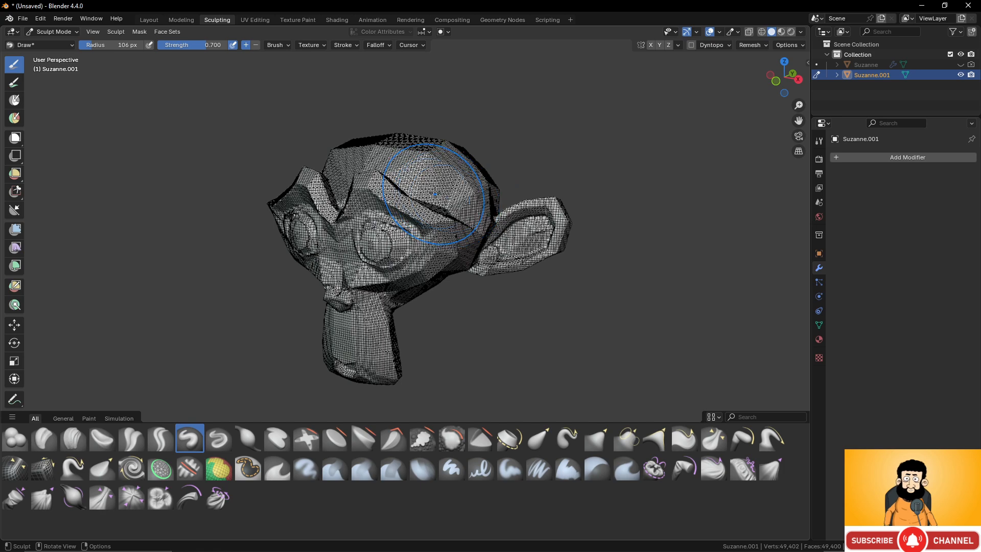
{"action": "scroll", "coordinate": [489, 205], "scroll_direction": "up", "scroll_amount": 3}
{"action": "scroll", "coordinate": [489, 205], "scroll_direction": "down", "scroll_amount": 2}
{"action": "middle_click_drag", "start_coordinate": [499, 183], "coordinate": [489, 177]}
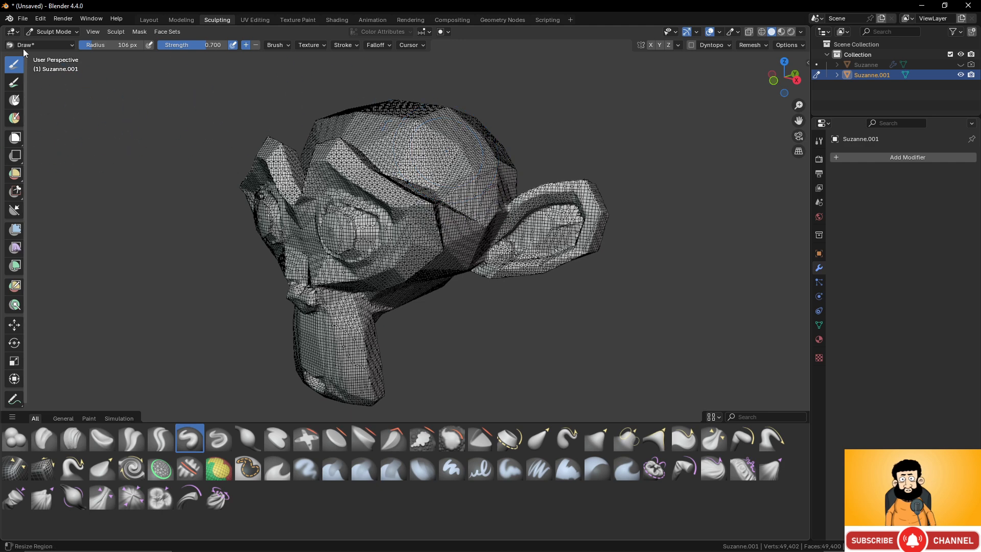
- Switch to Object Mode and delete the remeshed monkey
{"action": "left_click", "coordinate": [66, 31]}
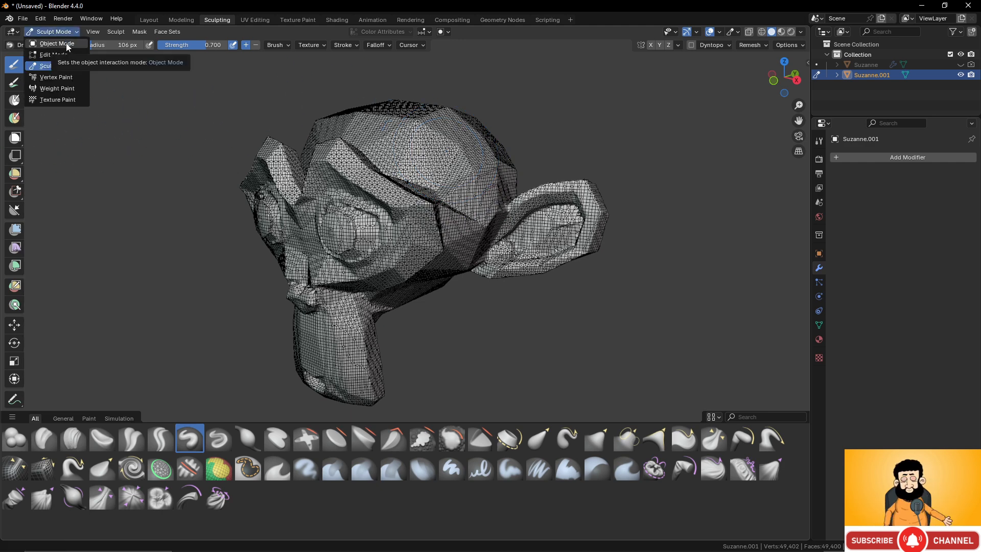
{"action": "scroll", "coordinate": [506, 236], "scroll_direction": "down", "scroll_amount": 3}
{"action": "middle_click_drag", "start_coordinate": [480, 234], "coordinate": [500, 230]}
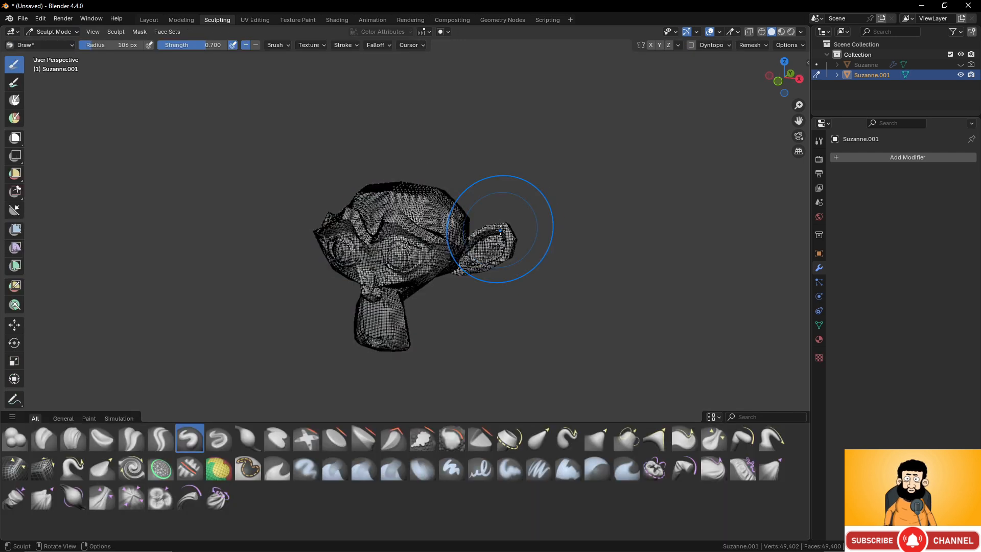
{"action": "left_click", "coordinate": [72, 32]}
{"action": "left_click", "coordinate": [51, 42]}
{"action": "key", "text": "Delete"}
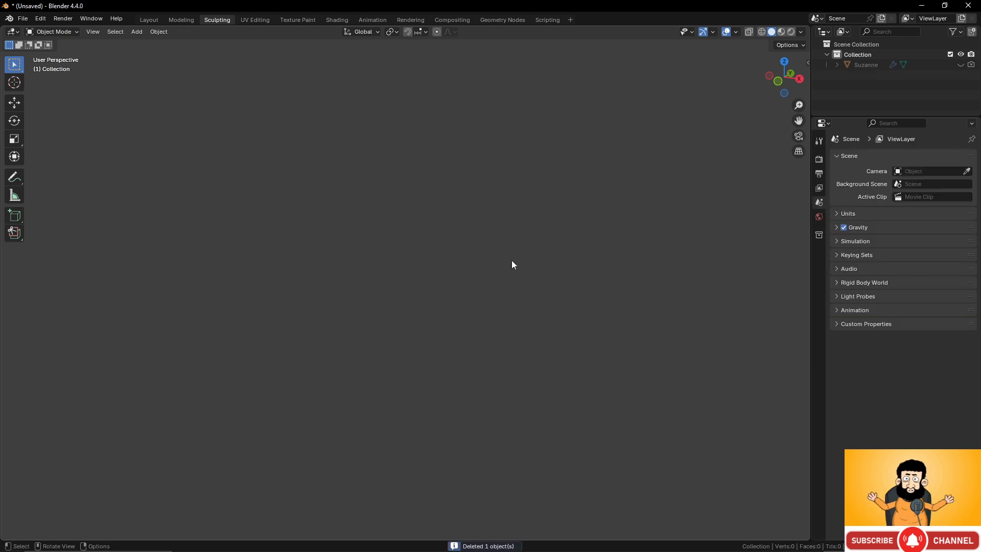
- Add a Round Cube mesh with a radius of 1.00 and 8 arc divisions, and deselect it
{"action": "key", "text": "shift+a"}
{"action": "mouse_move", "coordinate": [453, 251]}
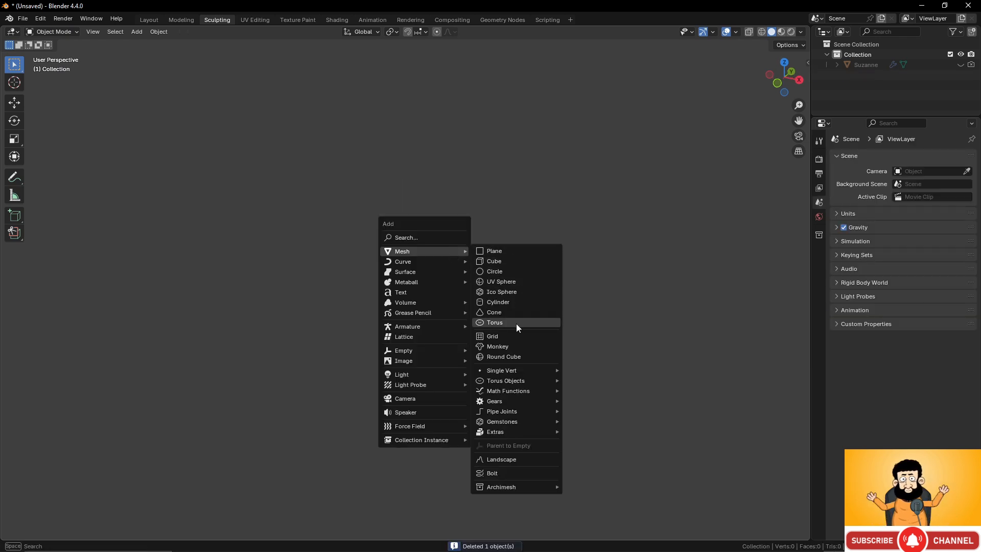
{"action": "left_click", "coordinate": [514, 355]}
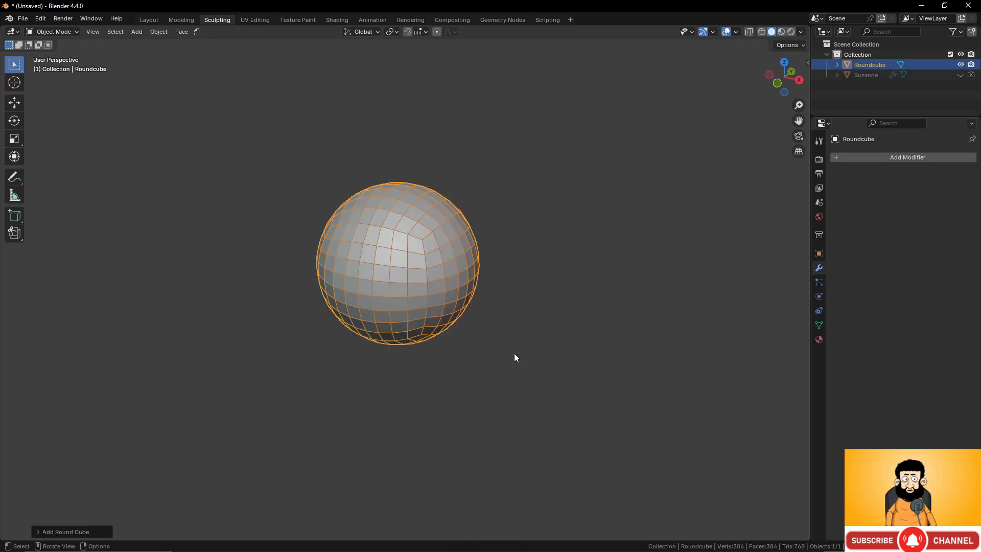
{"action": "left_click", "coordinate": [36, 532]}
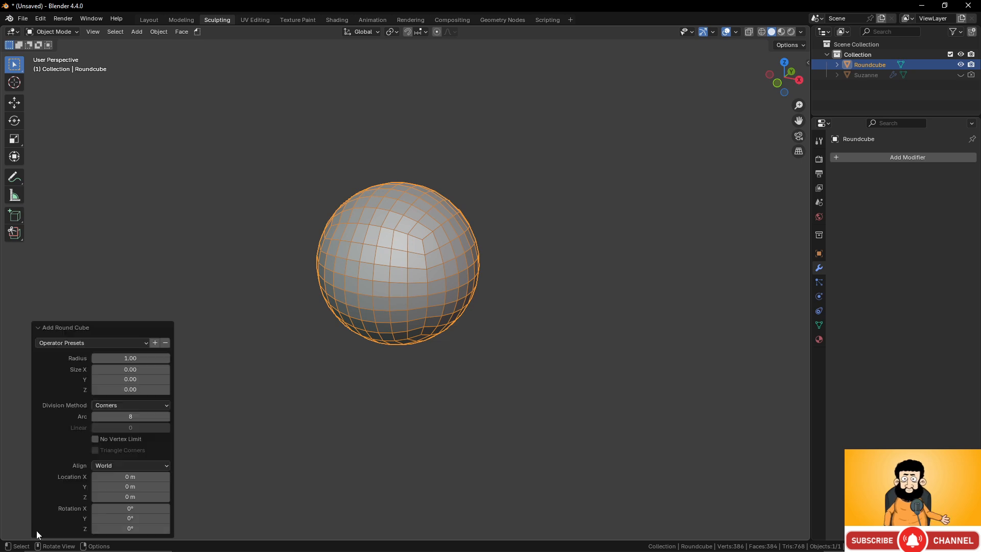
{"action": "left_click", "coordinate": [128, 417]}
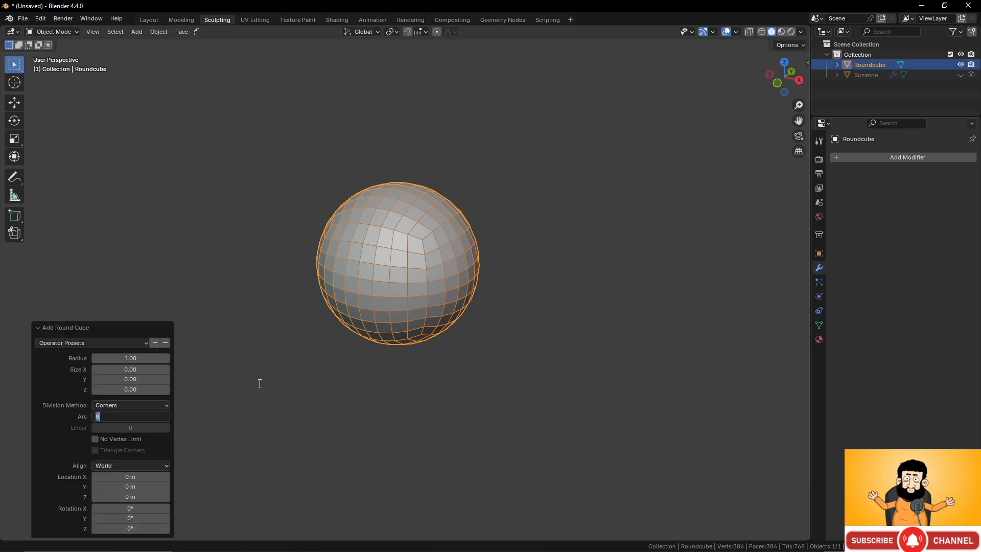
{"action": "left_click", "coordinate": [392, 307]}
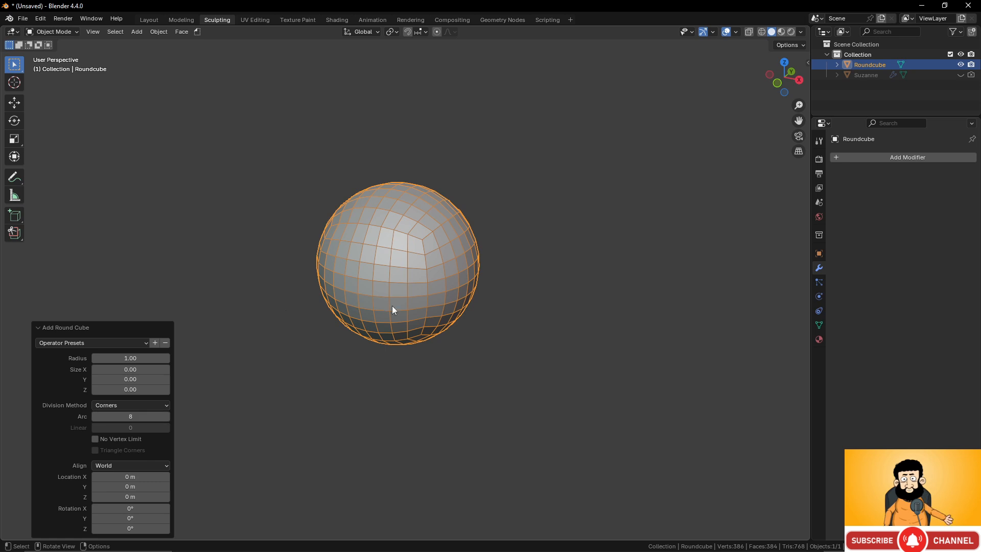
{"action": "left_click", "coordinate": [142, 279]}
{"action": "mouse_move", "coordinate": [432, 262]}
{"action": "middle_mouse_down"}
{"action": "mouse_move", "coordinate": [453, 247]}
{"action": "mouse_move", "coordinate": [445, 271]}
{"action": "middle_mouse_up"}
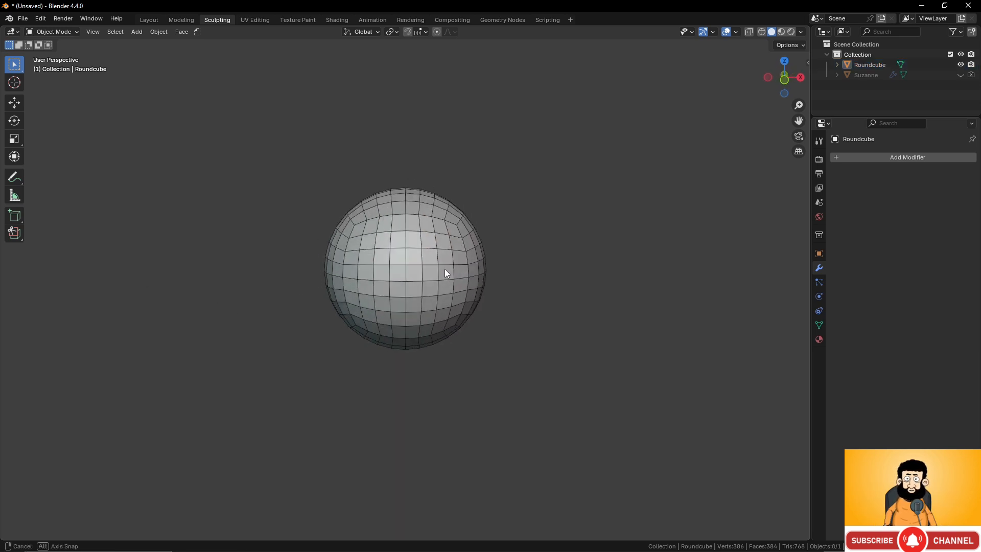
- In Edit Mode, stretch the whole round cube along Z by a factor of about 2.22
{"action": "key", "text": "Tab"}
{"action": "key", "text": "Tab"}
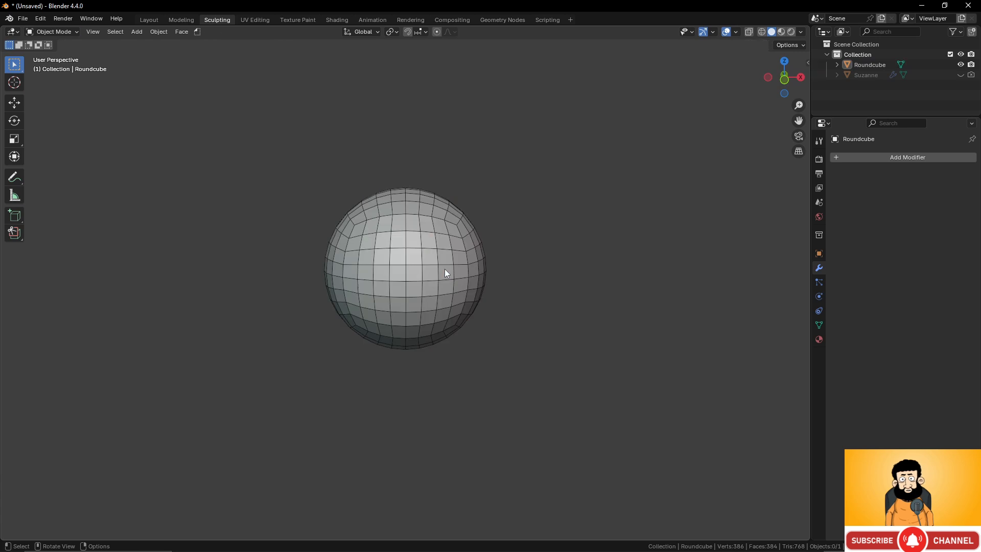
{"action": "key", "text": "Tab"}
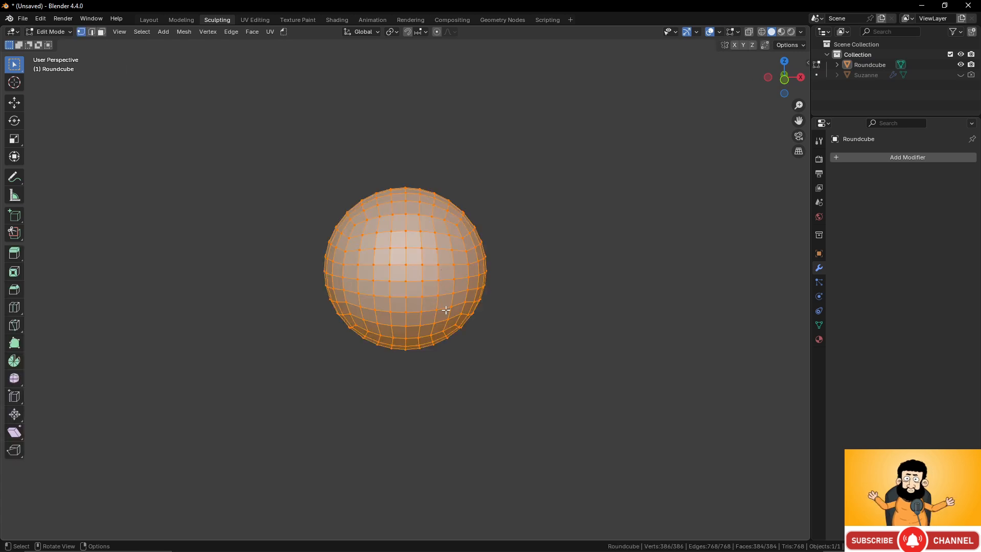
{"action": "key", "text": "s"}
{"action": "key", "text": "z"}
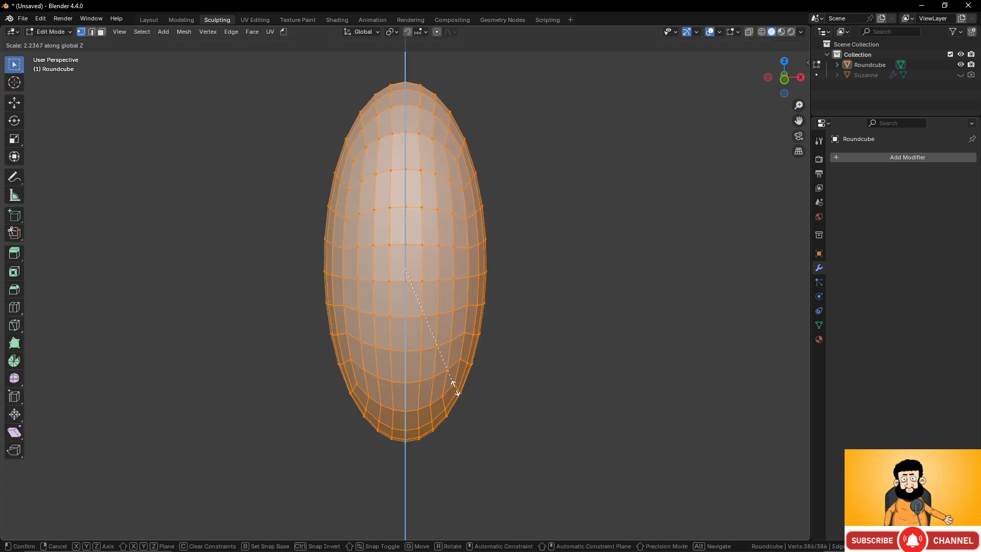
{"action": "left_click", "coordinate": [456, 387]}
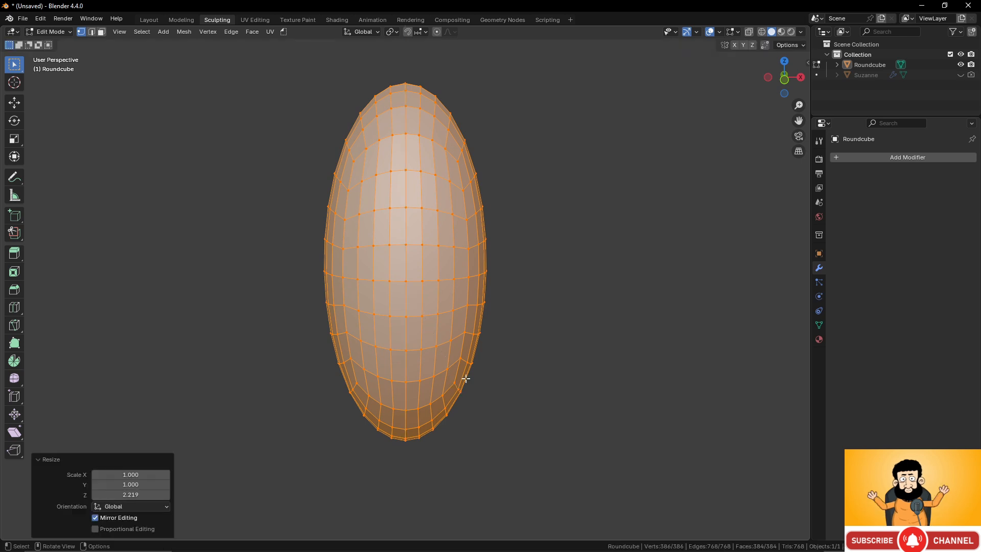
- In the front orthographic view, duplicate the ellipsoid about 4.07 m below the original and stretch the copy along Z by about 1.36
{"action": "key", "text": "KP_1"}
{"action": "scroll", "coordinate": [477, 375], "scroll_direction": "down", "scroll_amount": 2}
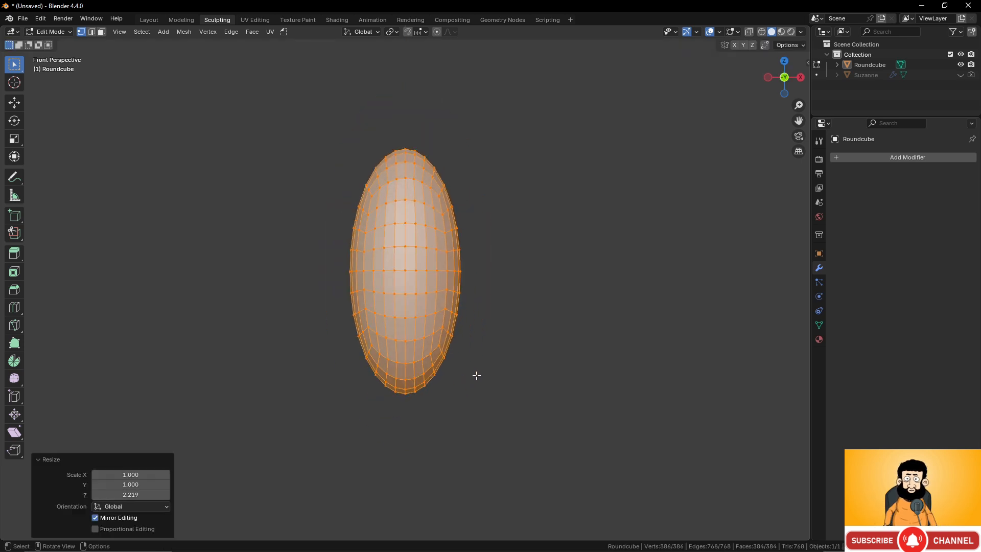
{"action": "key", "text": "KP_5"}
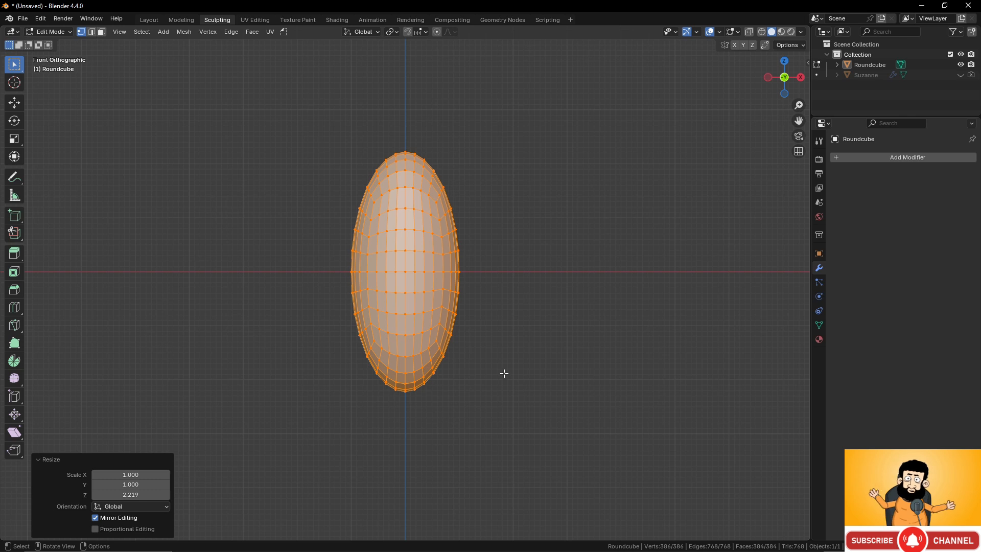
{"action": "key", "text": "shift+d"}
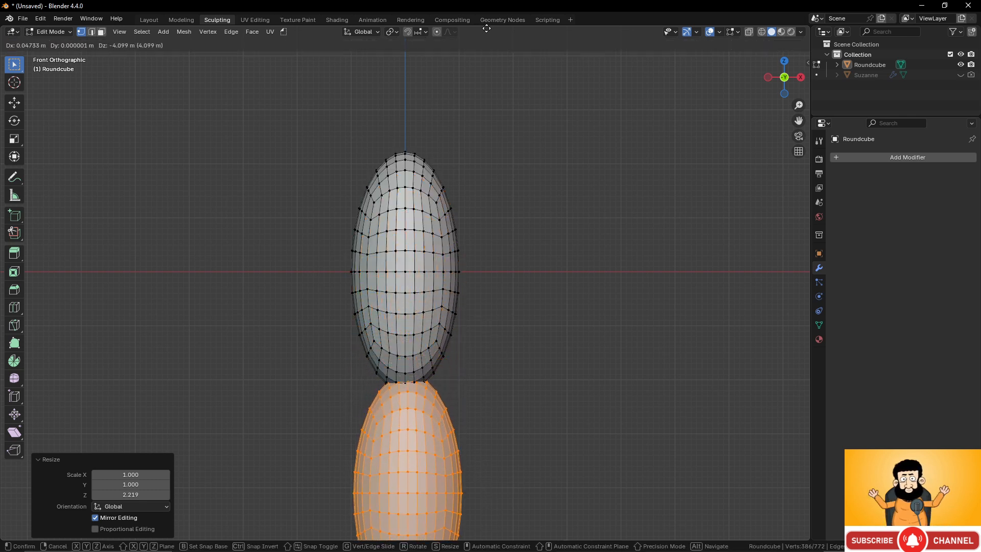
{"action": "left_click", "coordinate": [506, 77]}
{"action": "scroll", "coordinate": [512, 178], "scroll_direction": "down", "scroll_amount": 2}
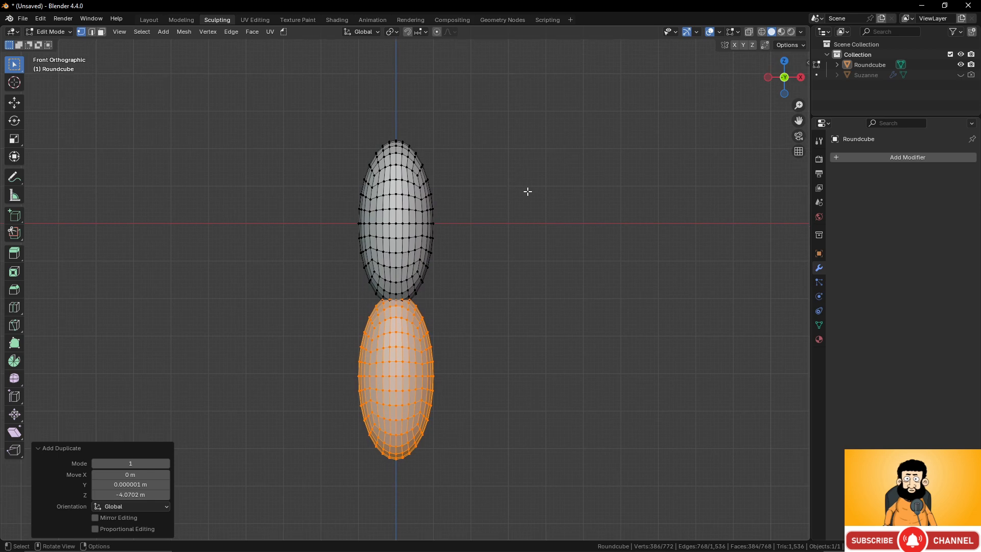
{"action": "key", "text": "s"}
{"action": "key", "text": "z"}
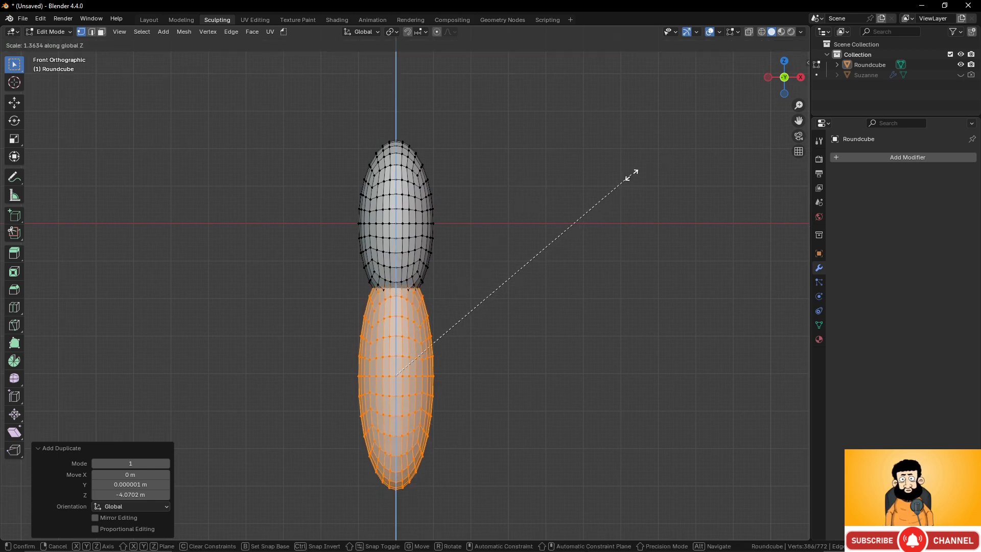
{"action": "left_click", "coordinate": [636, 170]}
- Select the whole upper ellipsoid, stretch it along Z by about 1.41, and raise it slightly above the lower one
{"action": "left_click", "coordinate": [422, 211]}
{"action": "key", "text": "l"}
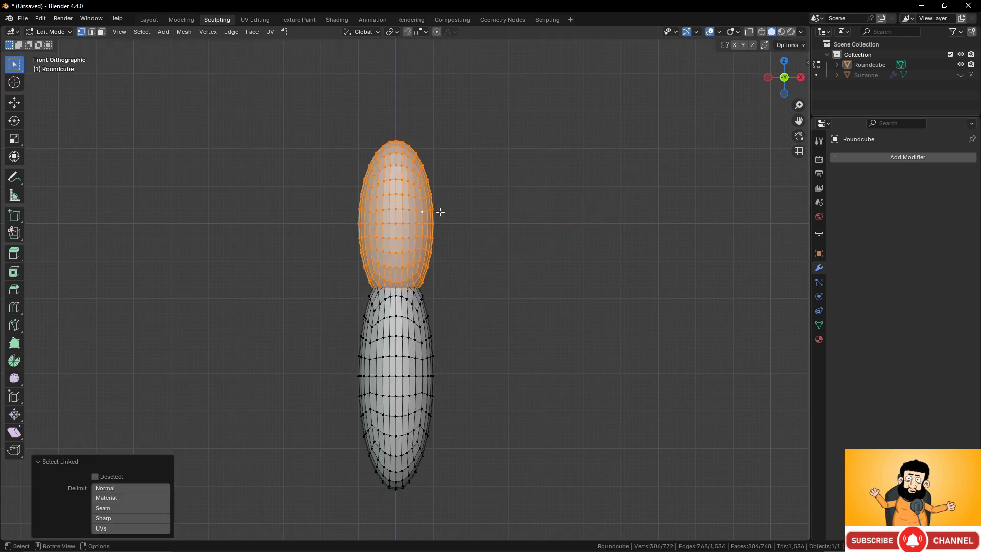
{"action": "key", "text": "s"}
{"action": "key", "text": "z"}
{"action": "left_click", "coordinate": [458, 208]}
{"action": "key", "text": "g"}
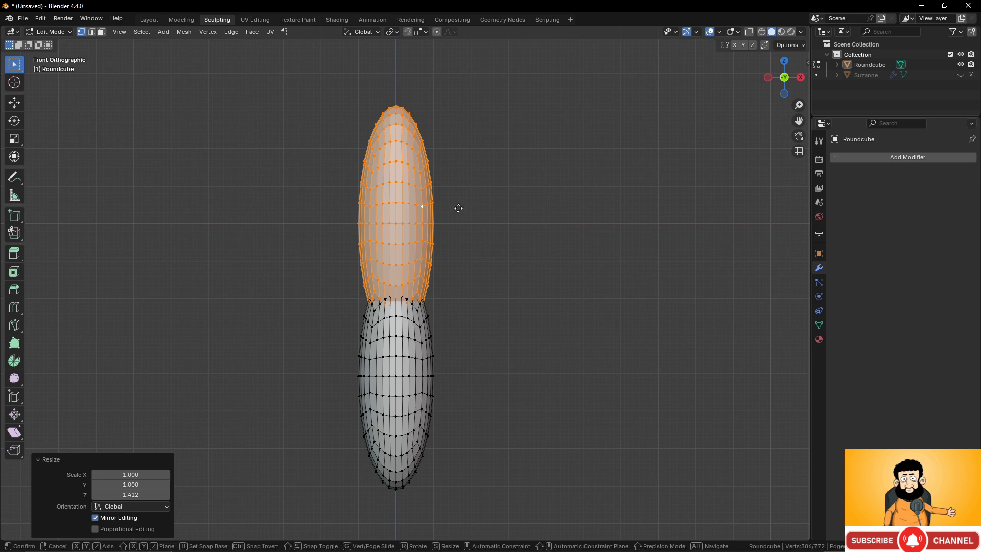
{"action": "left_click", "coordinate": [457, 178]}
- In the right side view, rotate the lower ellipsoid about 58.5° and move it about -2.39 m in Y and 0.79 m in Z
{"action": "left_click", "coordinate": [395, 344]}
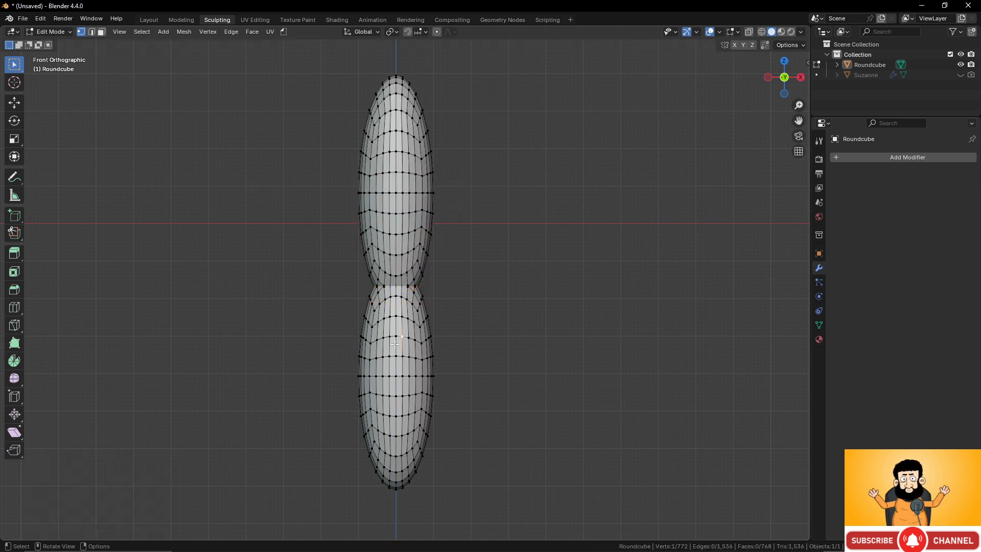
{"action": "key", "text": "KP_3"}
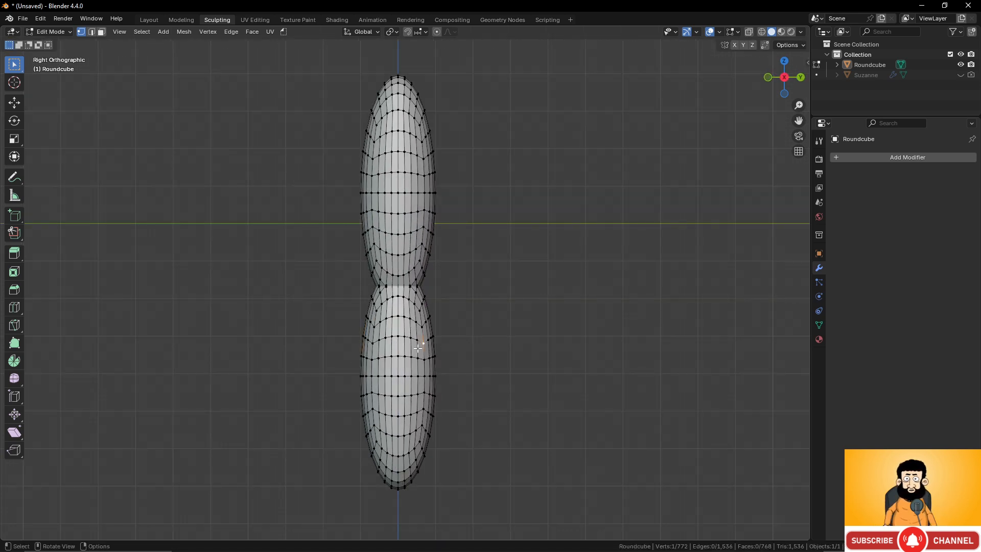
{"action": "key", "text": "l"}
{"action": "key", "text": "r"}
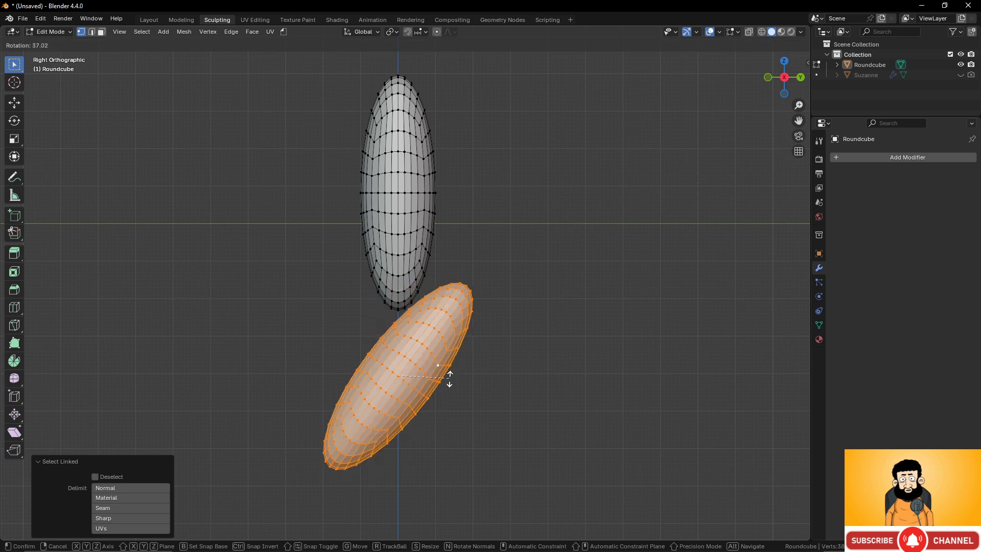
{"action": "left_click", "coordinate": [437, 393]}
{"action": "key", "text": "g"}
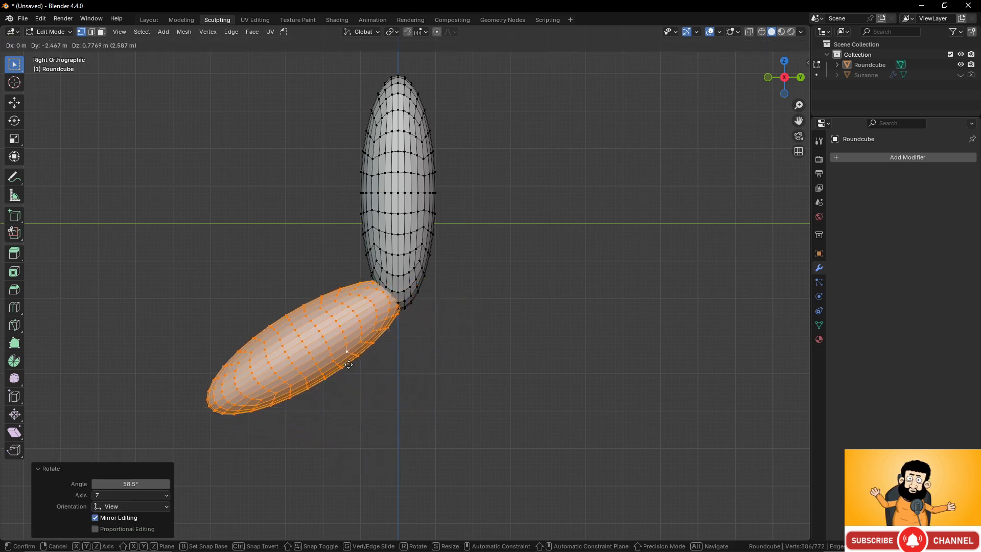
{"action": "left_click", "coordinate": [351, 364]}
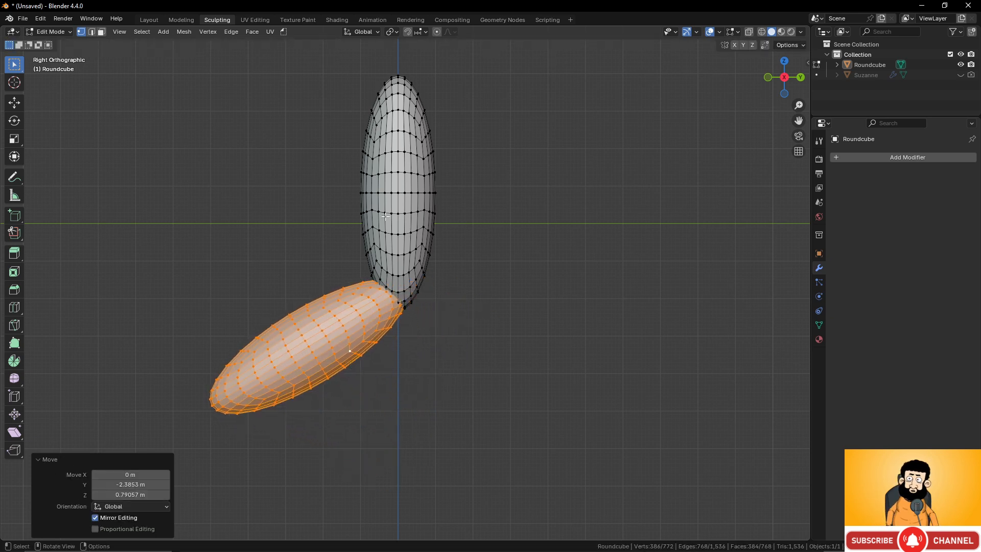
- Add another Round Cube to the mesh and remove the upper ellipsoid's stray vertex from the selection
{"action": "left_click", "coordinate": [400, 195]}
{"action": "key", "text": "shift+a"}
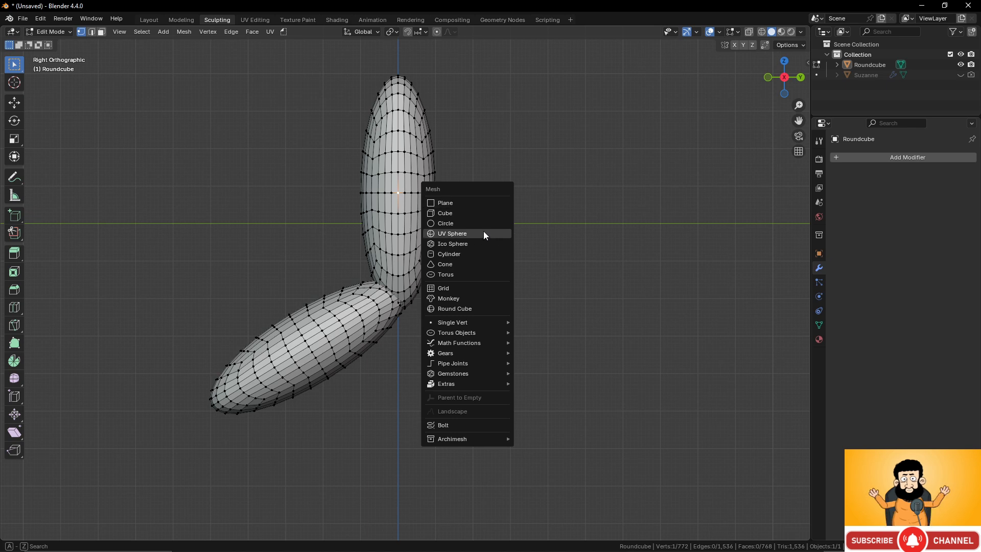
{"action": "left_click", "coordinate": [468, 308]}
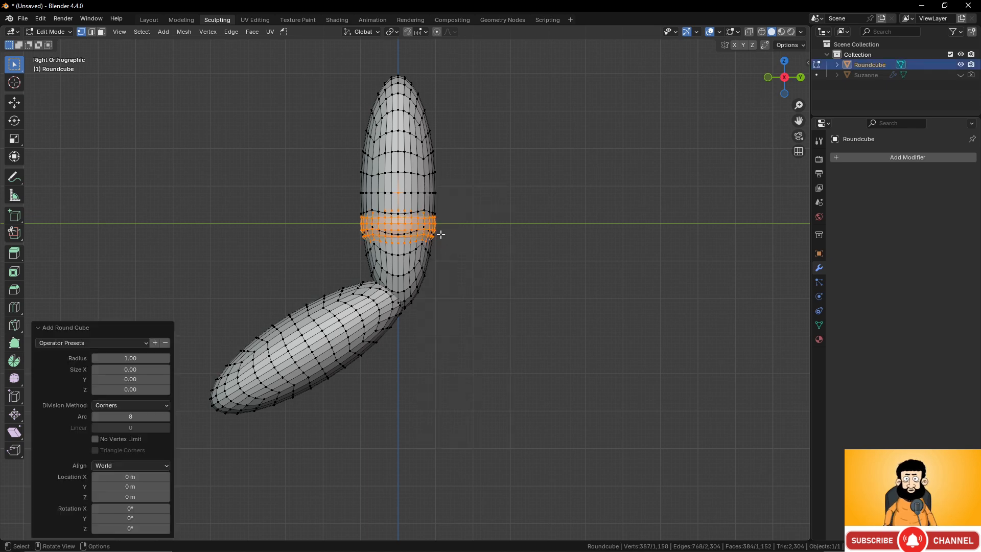
{"action": "key", "text": "g"}
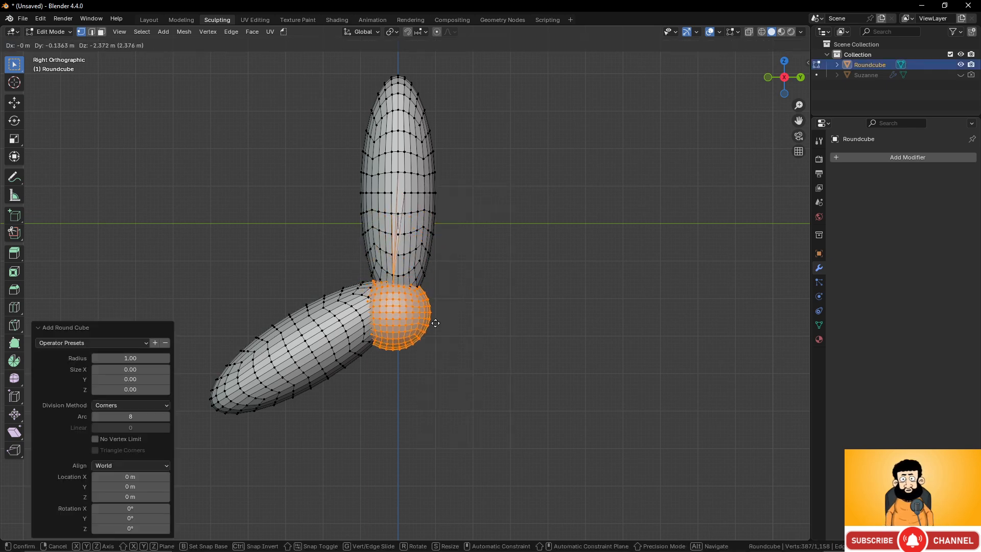
{"action": "key", "text": "Escape"}
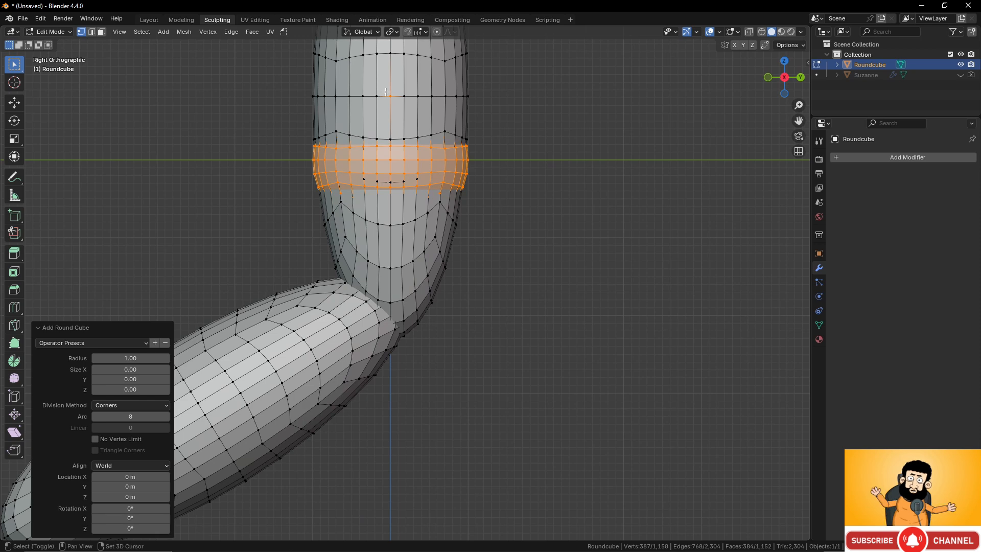
{"action": "scroll", "coordinate": [388, 96], "scroll_direction": "down", "scroll_amount": 6}
- Place the new ball at the joint between the ellipsoids, scale it by about 0.70, and view the mesh from the front
{"action": "key", "text": "g"}
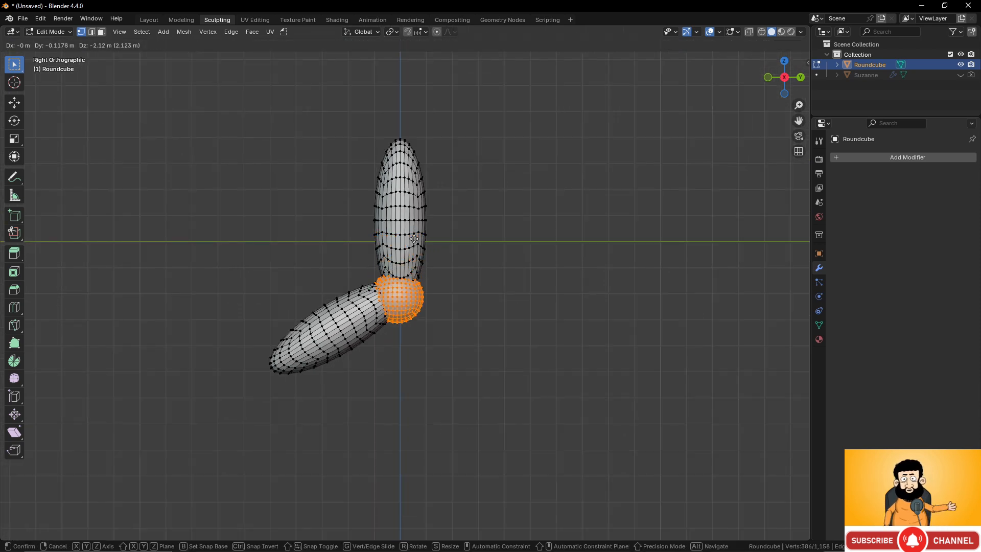
{"action": "left_click", "coordinate": [424, 231]}
{"action": "key", "text": "s"}
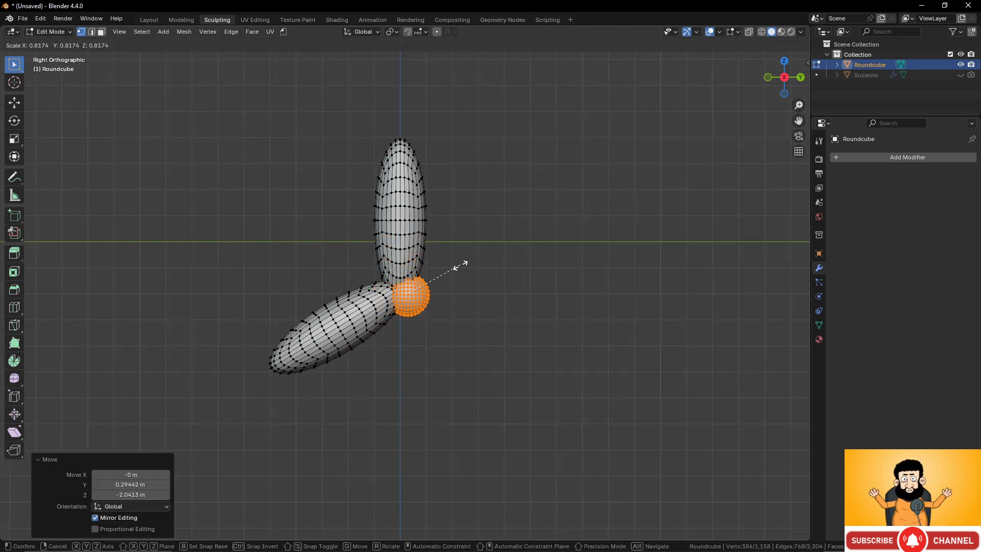
{"action": "left_click", "coordinate": [453, 265]}
{"action": "key", "text": "g"}
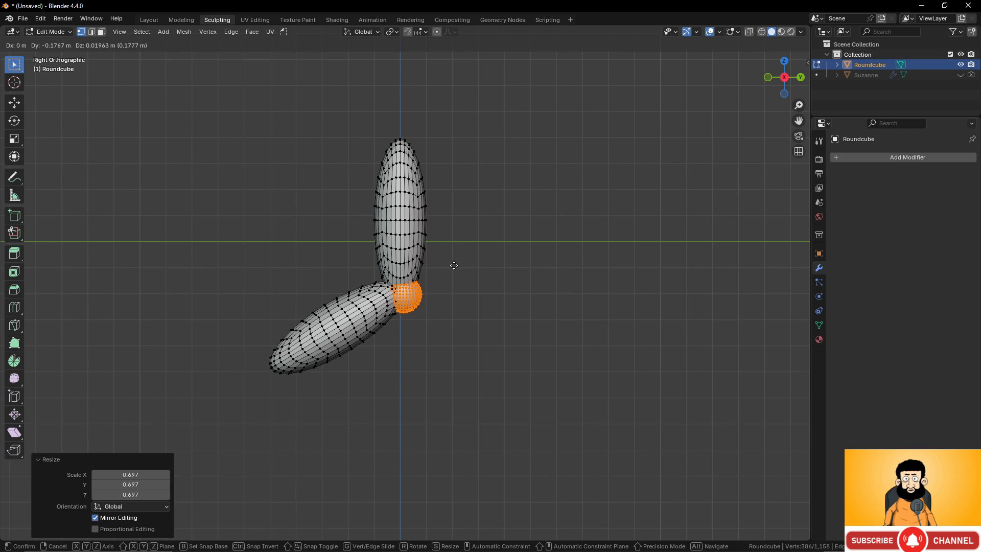
{"action": "left_click", "coordinate": [454, 265]}
{"action": "mouse_move", "coordinate": [422, 230]}
{"action": "middle_mouse_down"}
{"action": "mouse_move", "coordinate": [447, 212]}
{"action": "mouse_move", "coordinate": [456, 225]}
{"action": "mouse_move", "coordinate": [378, 219]}
{"action": "mouse_move", "coordinate": [391, 175]}
{"action": "mouse_move", "coordinate": [419, 240]}
{"action": "middle_mouse_up"}
{"action": "scroll", "coordinate": [411, 274], "scroll_direction": "up", "scroll_amount": 2}
{"action": "scroll", "coordinate": [411, 274], "scroll_direction": "down", "scroll_amount": 2}
{"action": "middle_click_drag", "start_coordinate": [422, 236], "coordinate": [462, 243]}
{"action": "key", "text": "KP_1"}
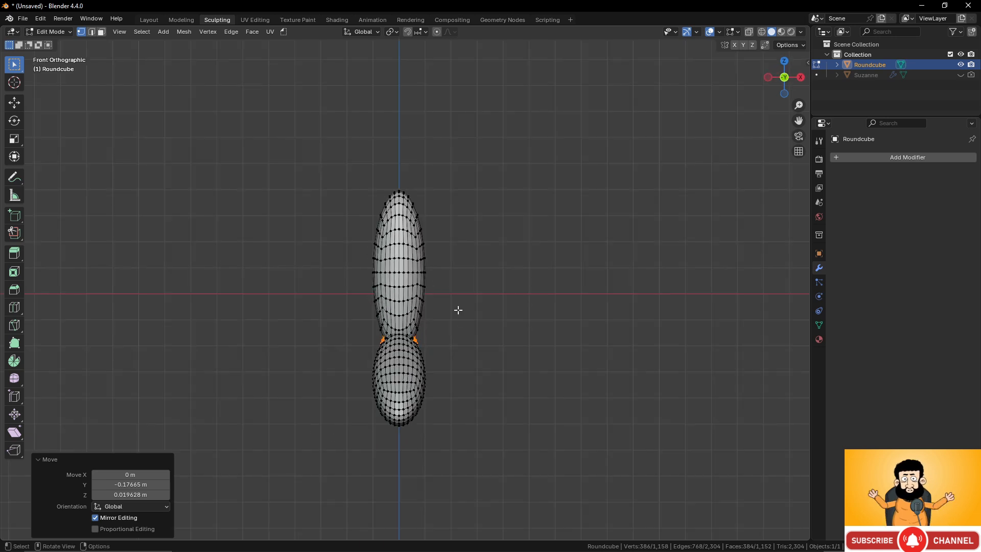
{"action": "left_click_drag", "start_coordinate": [346, 182], "coordinate": [457, 461]}
{"action": "key", "text": "r"}
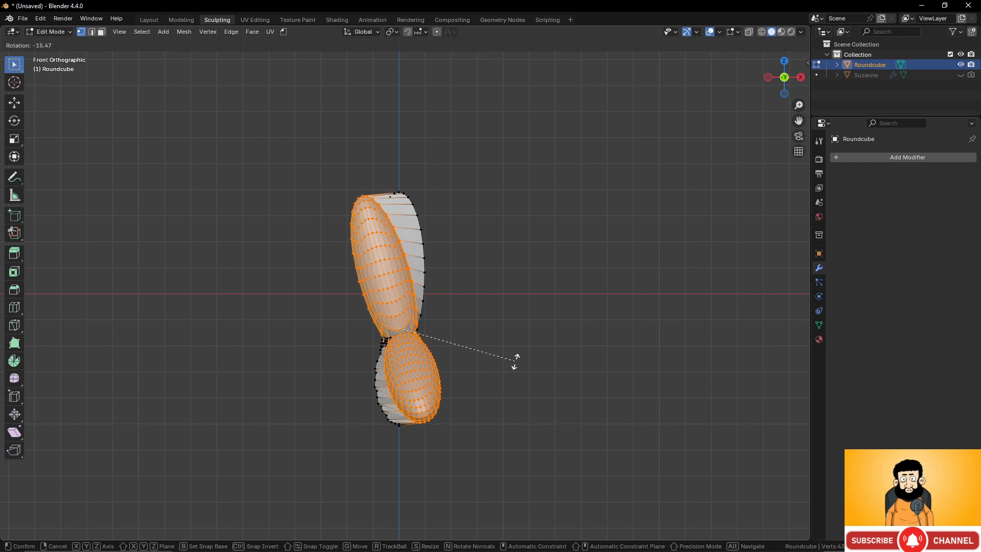
{"action": "key", "text": "Escape"}
- Rotate all three mesh parts together by about -11.7° in the front view and move them about 3 m along X
{"action": "key", "text": "r"}
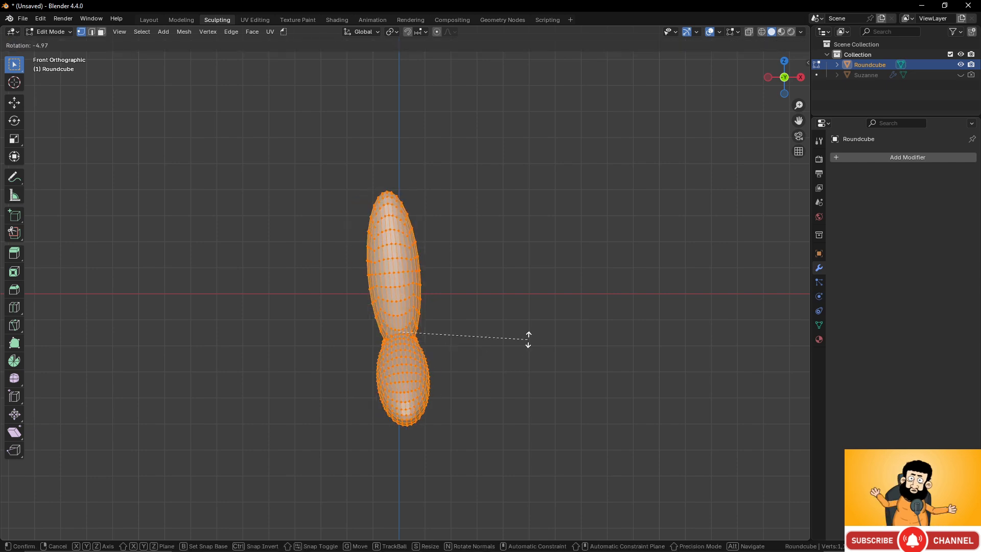
{"action": "left_click", "coordinate": [522, 325]}
{"action": "key", "text": "g"}
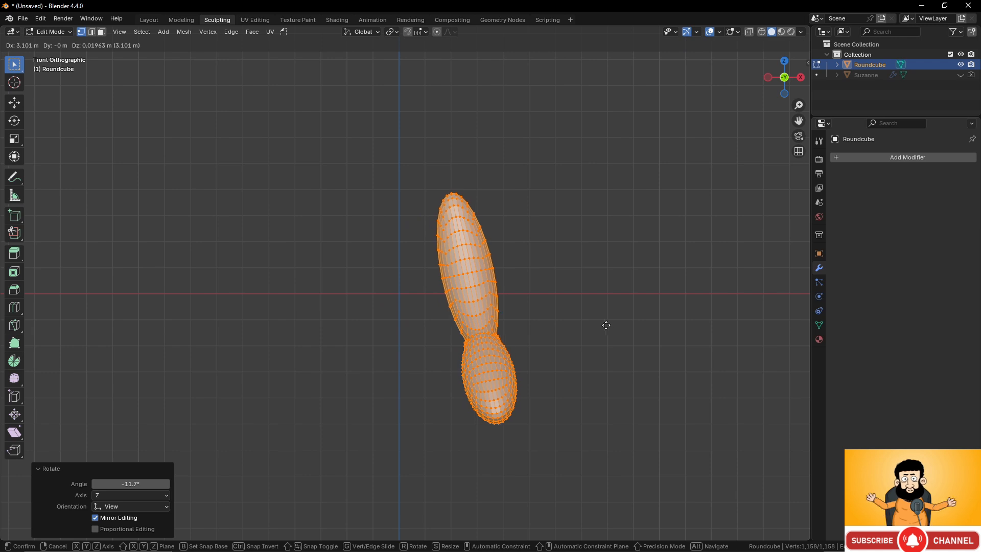
{"action": "left_click", "coordinate": [604, 325]}
- Select the whole joint ball and duplicate it in the front view to the upper ellipsoid's tip, about -1.55 m in X and 5.81 m in Z
{"action": "middle_click_drag", "start_coordinate": [604, 325], "coordinate": [449, 359]}
{"action": "left_click", "coordinate": [459, 359]}
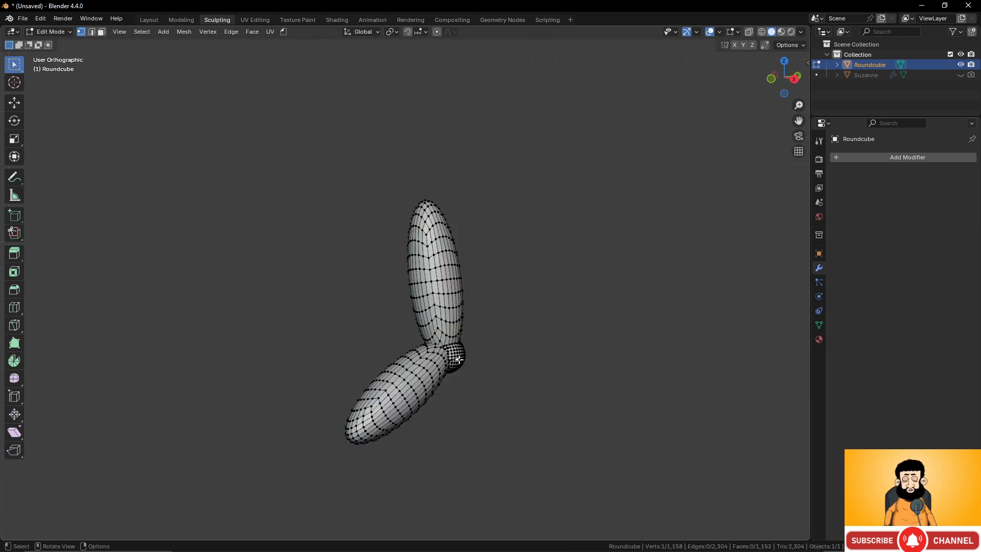
{"action": "key", "text": "l"}
{"action": "key", "text": "KP_1"}
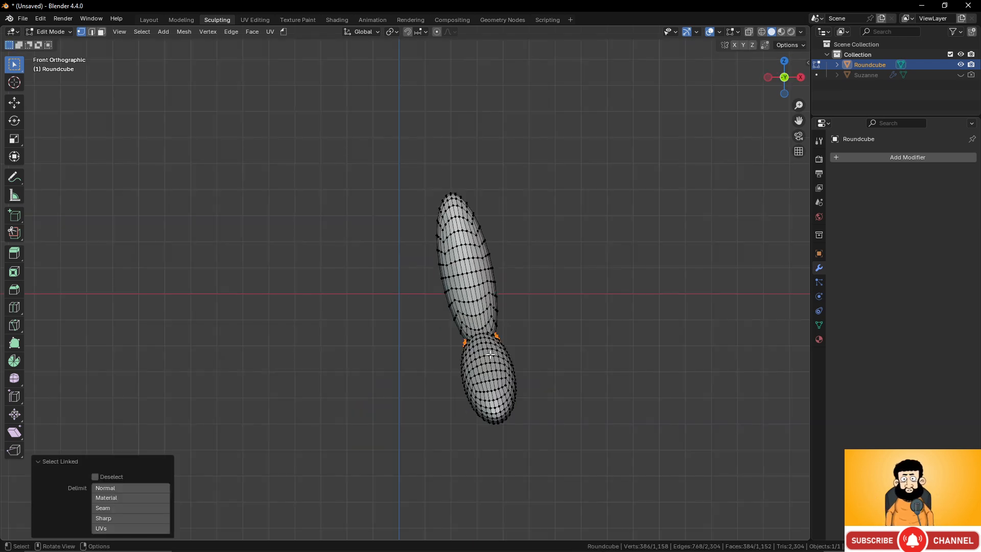
{"action": "key", "text": "shift+d"}
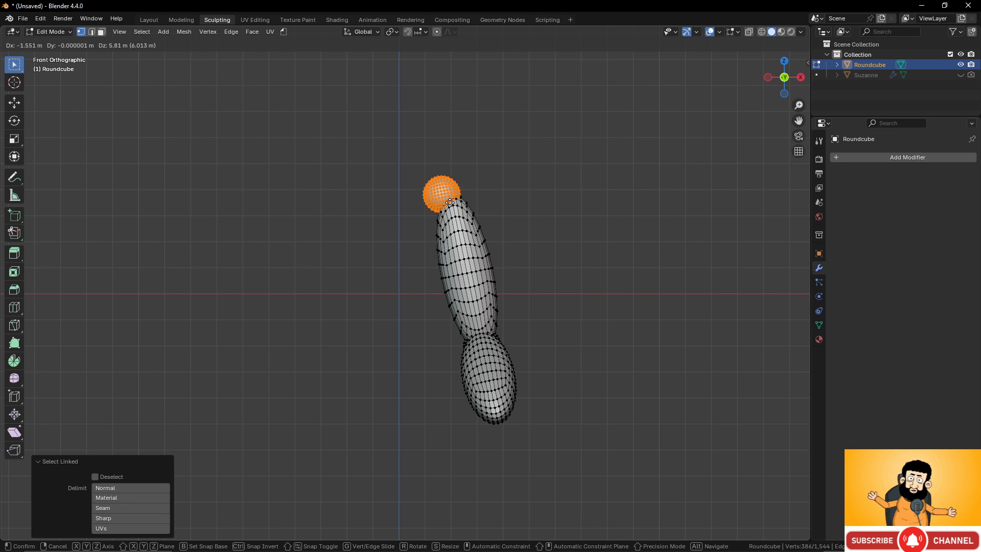
{"action": "left_click", "coordinate": [475, 207]}
- Scale the duplicated ball by about 1.438 overall and flatten it to about 0.76 along Z
{"action": "key", "text": "s"}
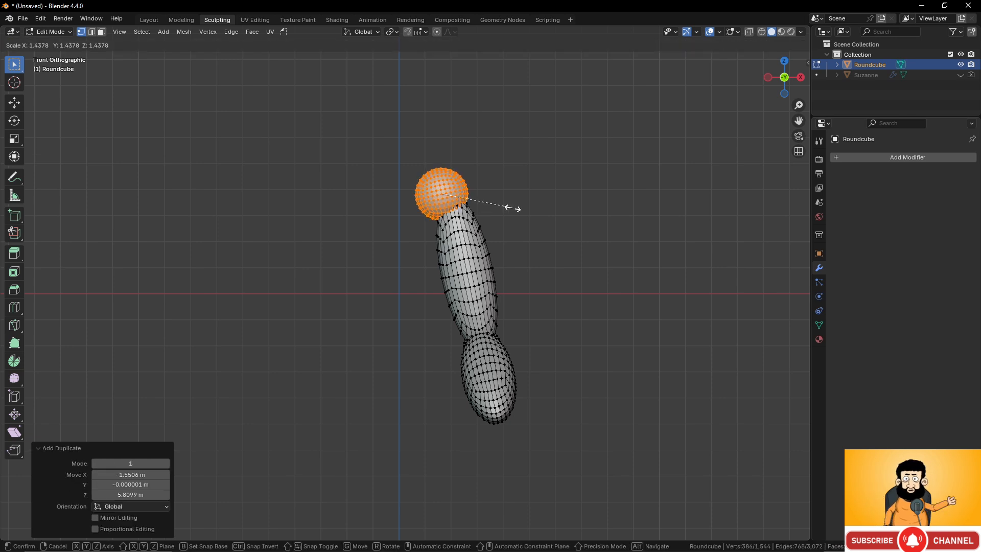
{"action": "left_click", "coordinate": [514, 208]}
{"action": "key", "text": "s"}
{"action": "key", "text": "z"}
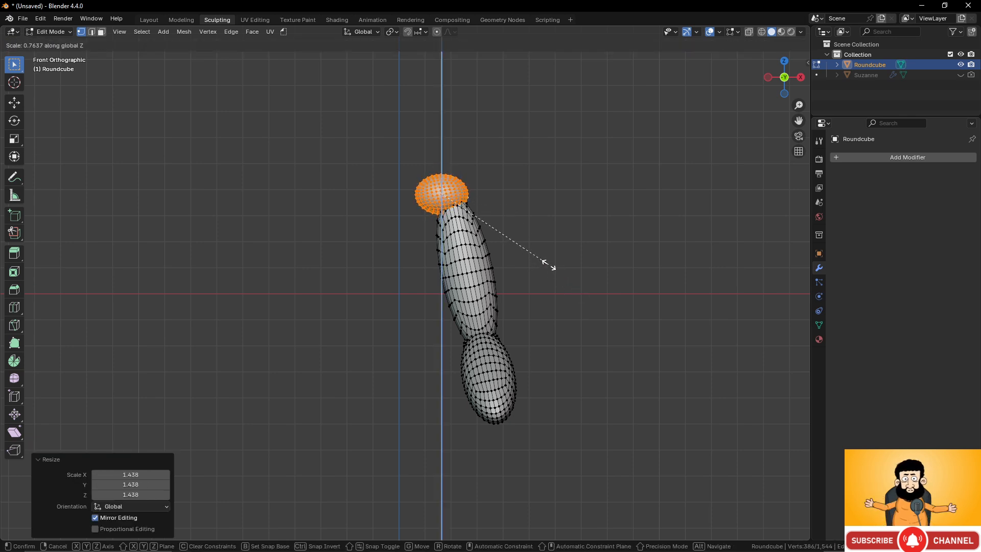
{"action": "left_click", "coordinate": [551, 265]}
- Rotate the flattened ball by about -10.6° in the front view and adjust its position on the upper ellipsoid's tip
{"action": "key", "text": "r"}
{"action": "left_click", "coordinate": [594, 240]}
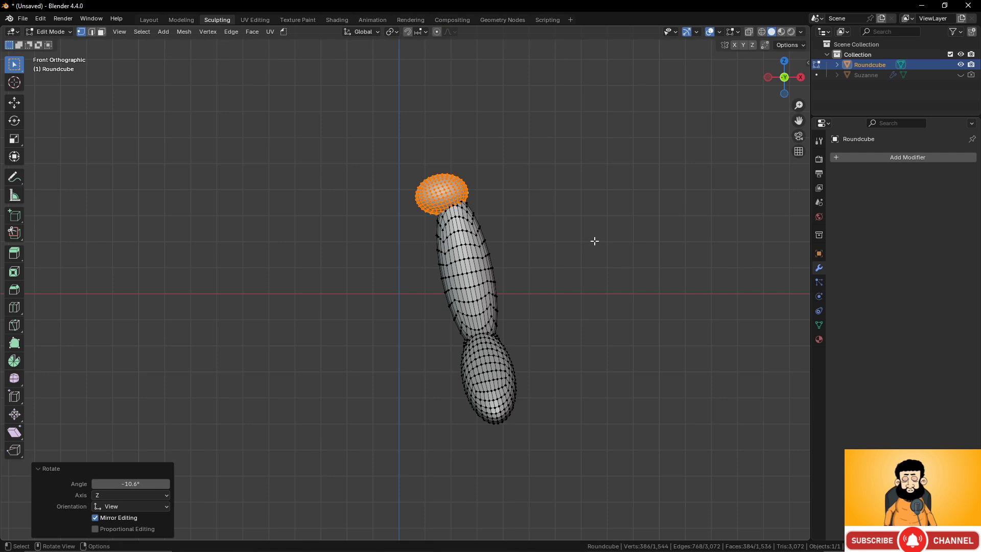
{"action": "key", "text": "g"}
{"action": "left_click", "coordinate": [566, 288]}
- Leave Edit Mode, check the four-part shape from the side, and switch the object to Sculpt Mode
{"action": "key", "text": "Tab"}
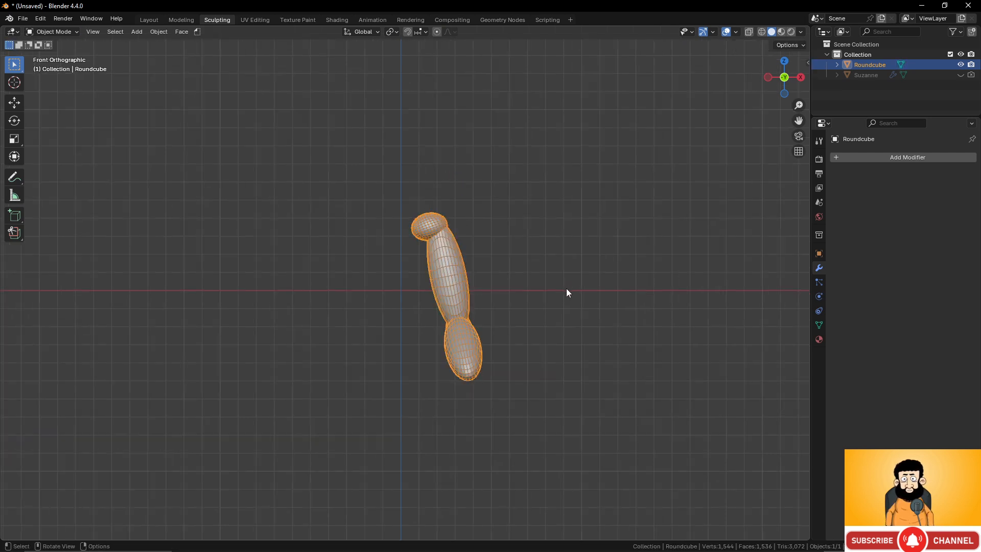
{"action": "middle_click_drag", "start_coordinate": [566, 288], "coordinate": [380, 257]}
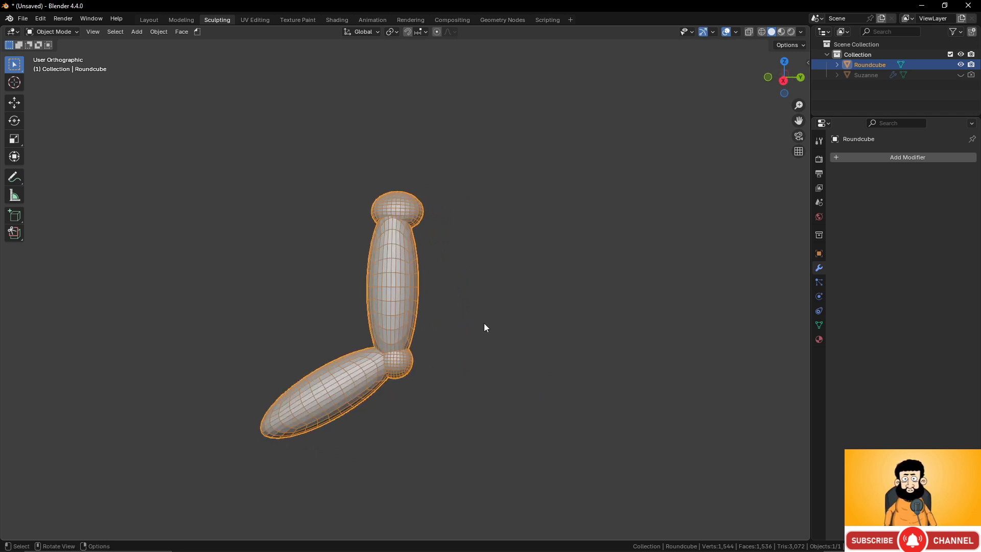
{"action": "middle_click_drag", "start_coordinate": [484, 324], "coordinate": [530, 315]}
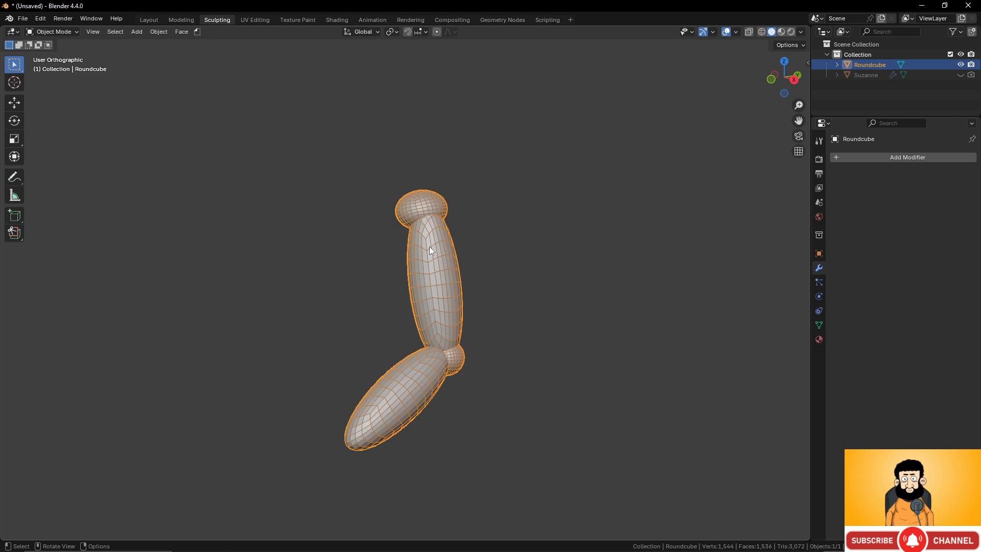
{"action": "left_click", "coordinate": [52, 32]}
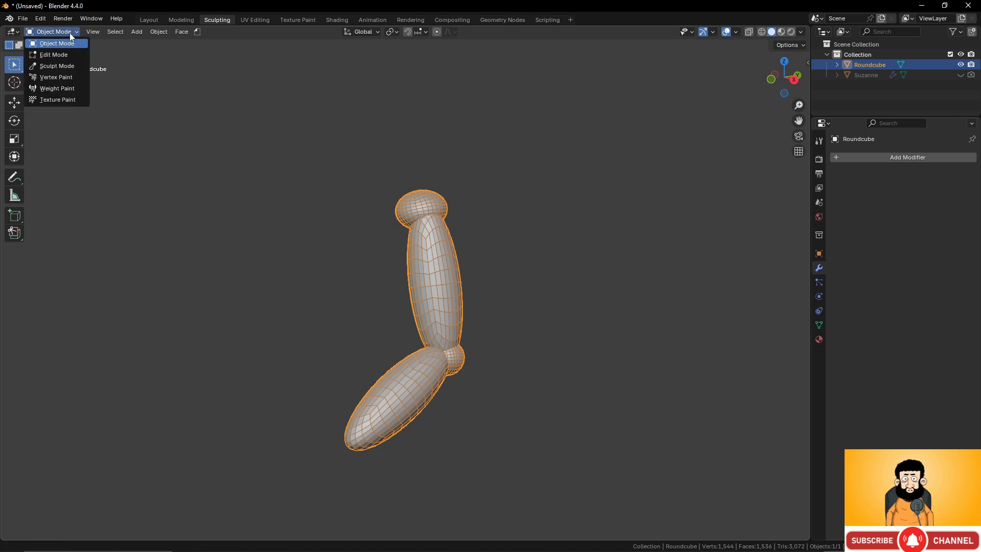
{"action": "left_click", "coordinate": [67, 64]}
{"action": "scroll", "coordinate": [439, 247], "scroll_direction": "up", "scroll_amount": 3}
{"action": "scroll", "coordinate": [427, 176], "scroll_direction": "down", "scroll_amount": 3}
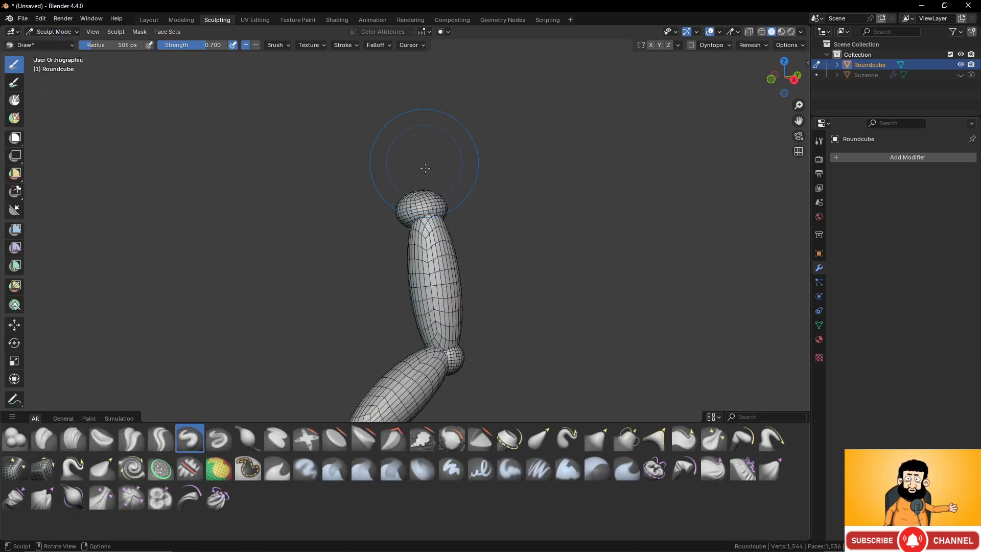
{"action": "scroll", "coordinate": [444, 230], "scroll_direction": "up", "scroll_amount": 3}
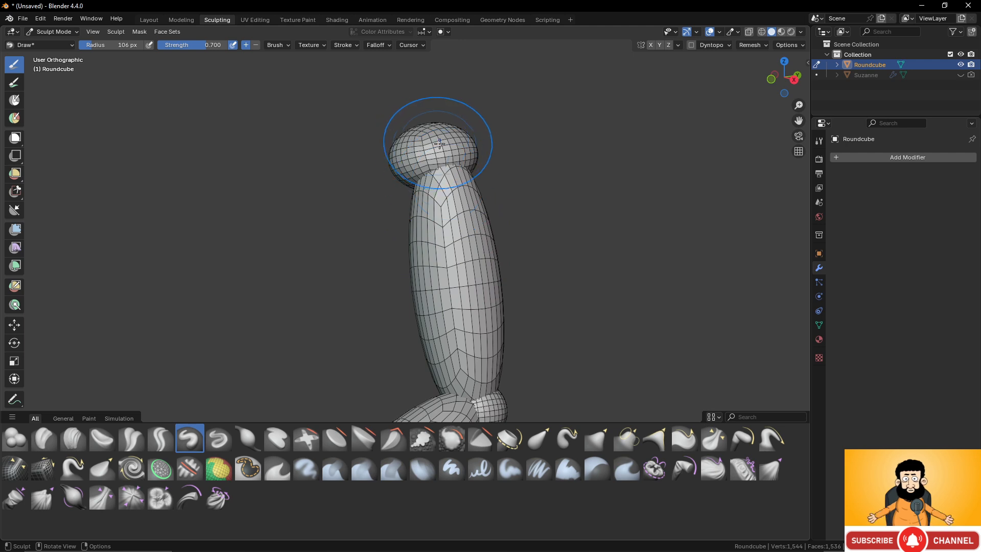
{"action": "mouse_move", "coordinate": [428, 200]}
{"action": "middle_mouse_down"}
{"action": "mouse_move", "coordinate": [496, 176]}
{"action": "mouse_move", "coordinate": [491, 204]}
{"action": "middle_mouse_up"}
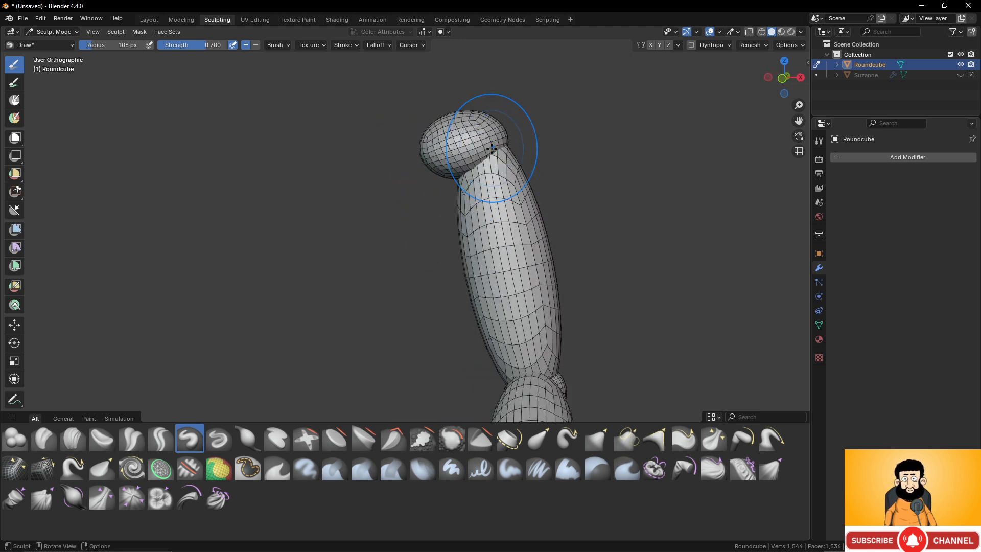
{"action": "scroll", "coordinate": [465, 207], "scroll_direction": "down", "scroll_amount": 2}
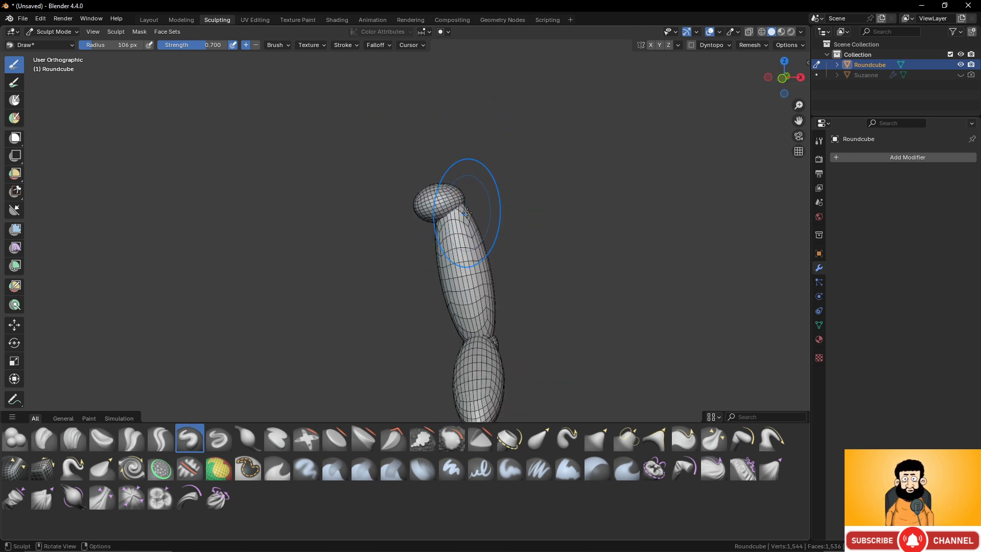
{"action": "scroll", "coordinate": [467, 214], "scroll_direction": "up", "scroll_amount": 3}
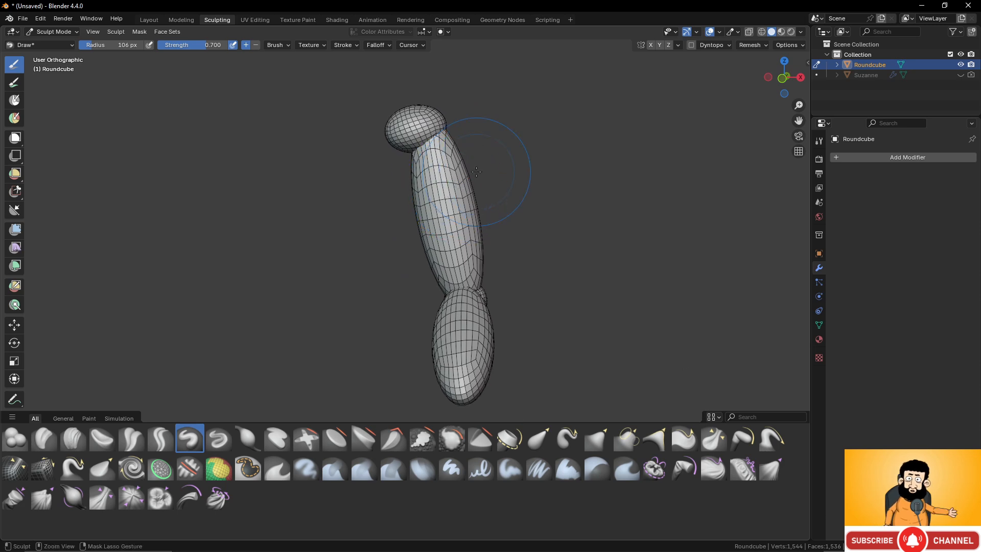
- Voxel remesh the overlapping shapes at the current resolution and inspect the joined topology near the top ball
{"action": "key", "text": "ctrl+r"}
{"action": "mouse_move", "coordinate": [485, 173]}
{"action": "middle_mouse_down"}
{"action": "mouse_move", "coordinate": [393, 185]}
{"action": "mouse_move", "coordinate": [512, 200]}
{"action": "mouse_move", "coordinate": [499, 200]}
{"action": "middle_mouse_up"}
{"action": "scroll", "coordinate": [393, 185], "scroll_direction": "up", "scroll_amount": 2}
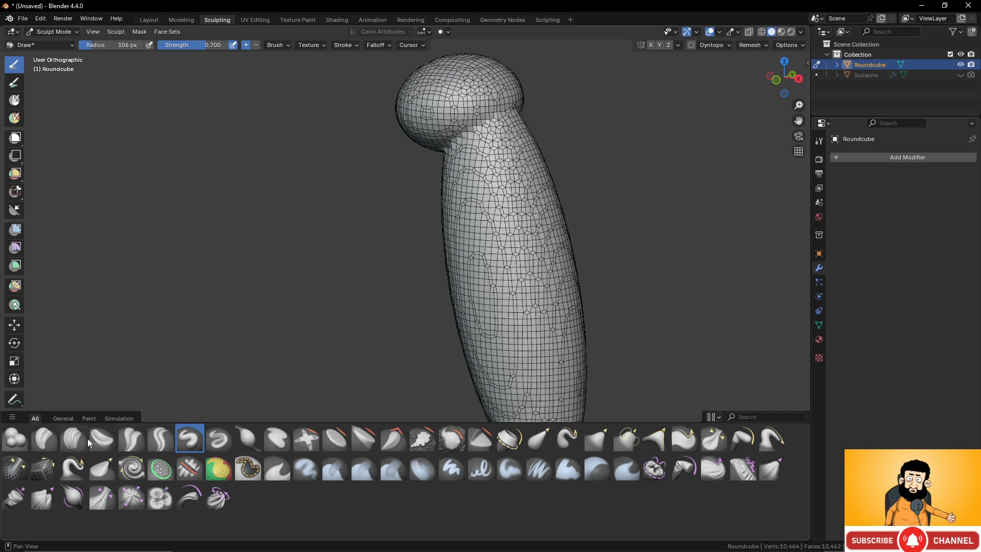
{"action": "left_click", "coordinate": [753, 45]}
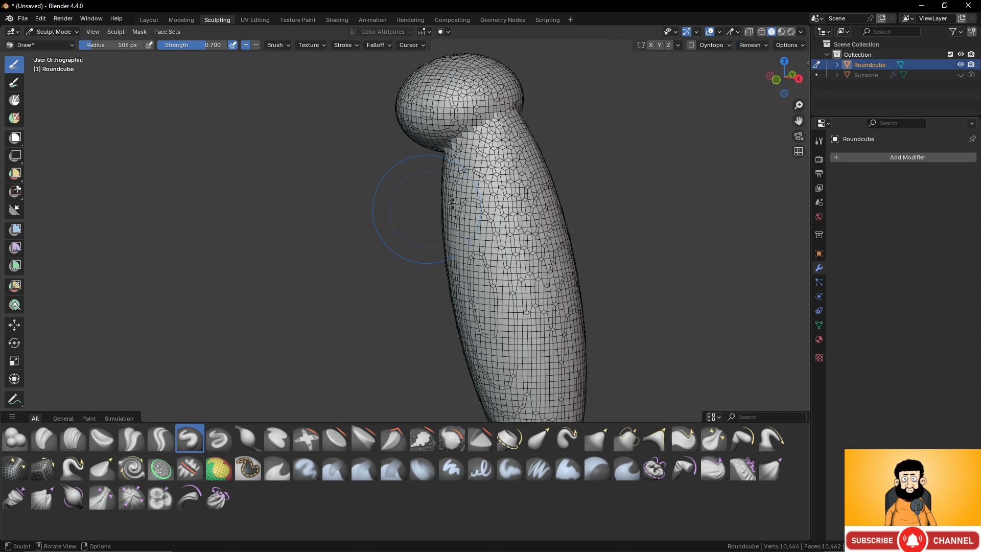
- Turn off the wireframe overlay and inspect the seam between the top ball and the upper ellipsoid
{"action": "key", "text": "q"}
{"action": "left_click", "coordinate": [471, 197]}
{"action": "scroll", "coordinate": [504, 174], "scroll_direction": "up", "scroll_amount": 2}
{"action": "middle_click_drag", "start_coordinate": [510, 173], "coordinate": [436, 235], "text": "shift"}
{"action": "scroll", "coordinate": [693, 84], "scroll_direction": "down", "scroll_amount": 2}
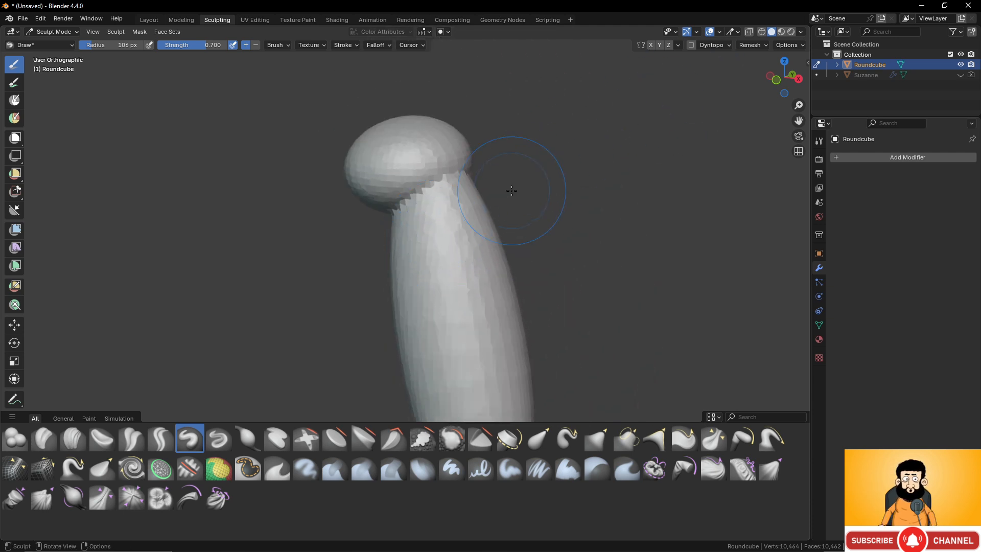
- Undo the coarse voxel remesh and remesh the shapes again with a much smaller voxel size
{"action": "key", "text": "ctrl+z"}
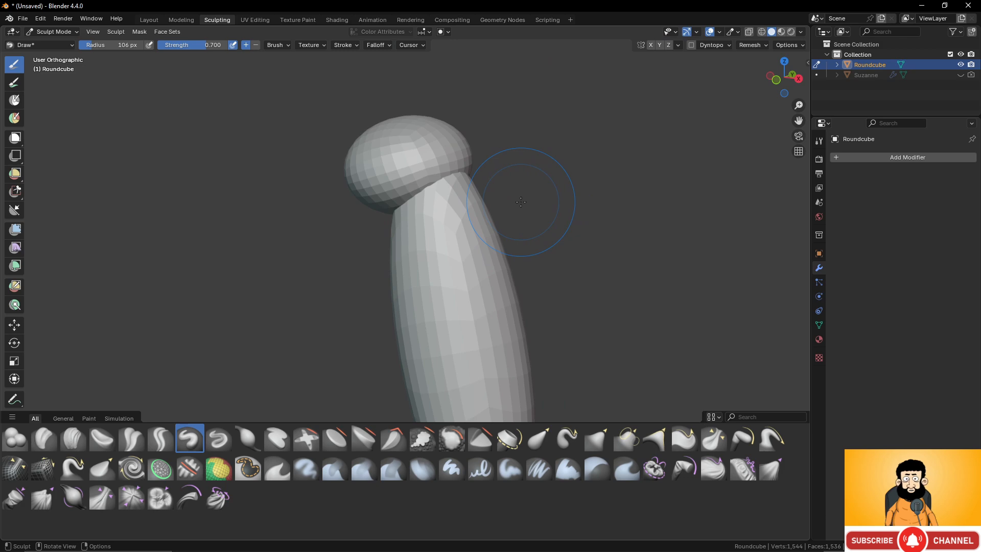
{"action": "key", "text": "r"}
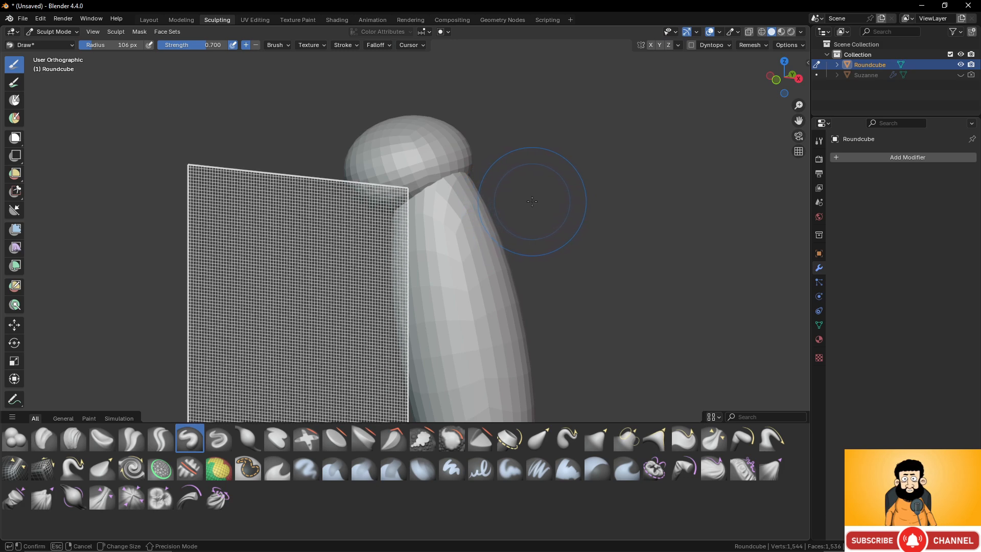
{"action": "left_click", "coordinate": [535, 202]}
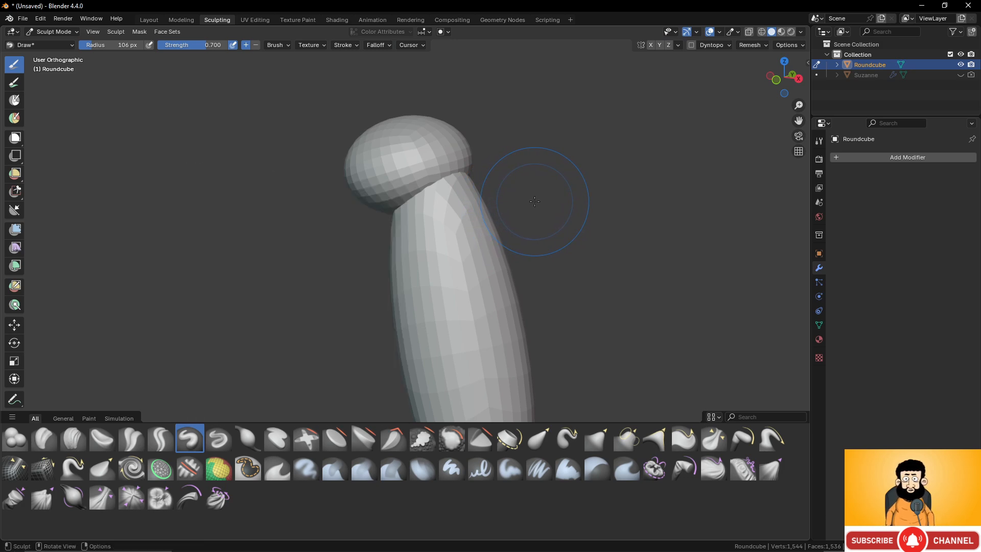
{"action": "scroll", "coordinate": [504, 200], "scroll_direction": "up", "scroll_amount": 2}
{"action": "scroll", "coordinate": [504, 197], "scroll_direction": "down", "scroll_amount": 3}
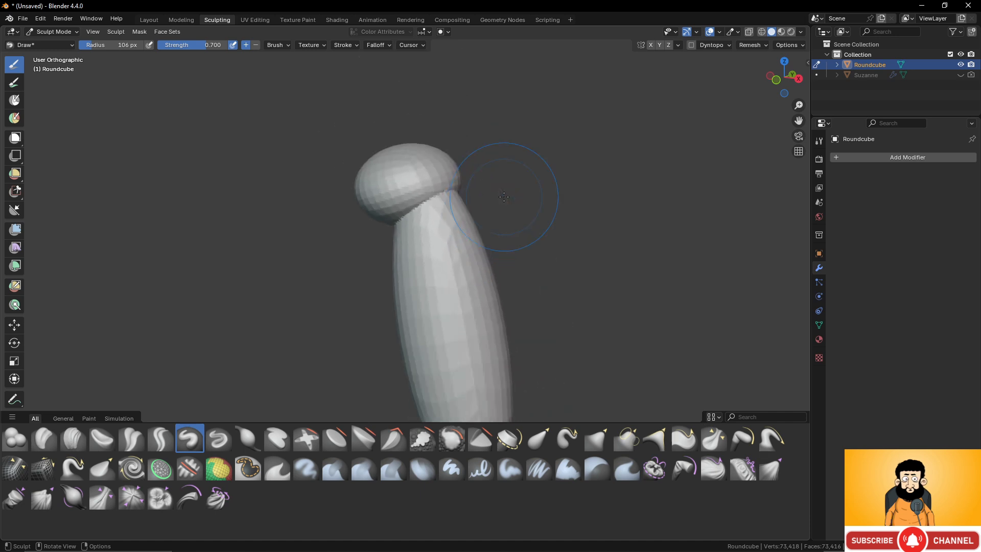
{"action": "key", "text": "ctrl+r"}
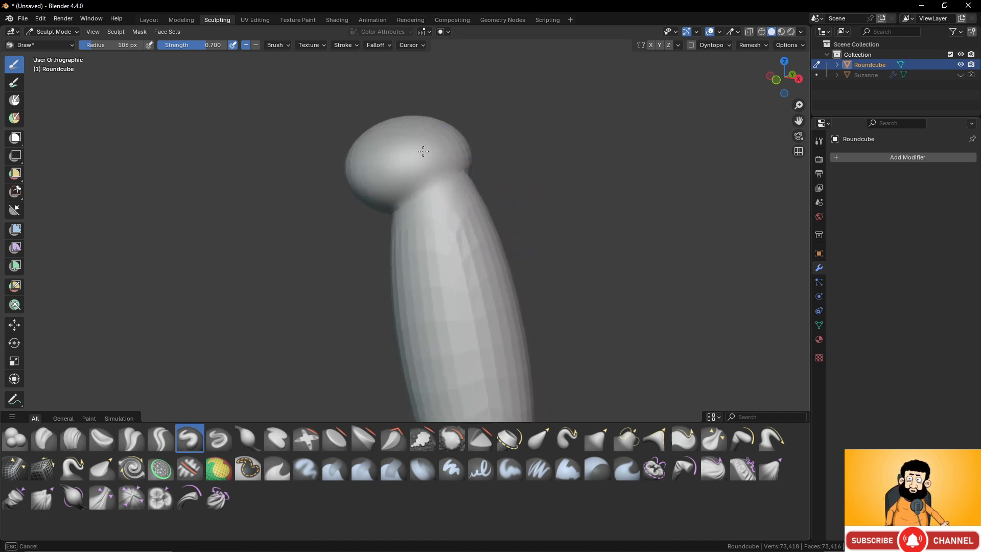
- Smooth the faceted surfaces and seams along the upper ellipsoid, the joint ball and the lower ellipsoid
{"action": "mouse_move", "coordinate": [480, 283]}
{"action": "middle_mouse_down"}
{"action": "mouse_move", "coordinate": [384, 293]}
{"action": "mouse_move", "coordinate": [331, 189]}
{"action": "middle_mouse_up"}
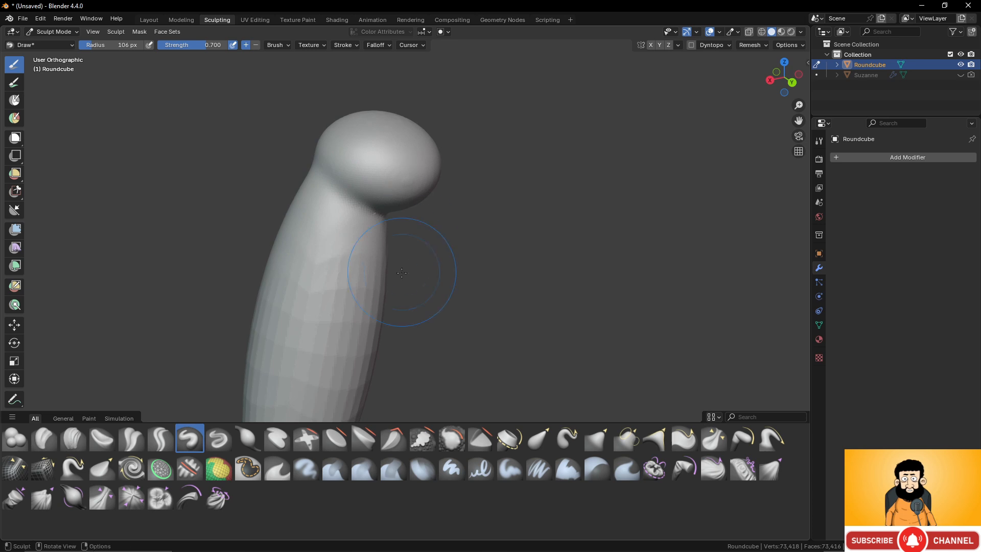
{"action": "middle_click_drag", "start_coordinate": [426, 265], "coordinate": [359, 86], "text": "shift"}
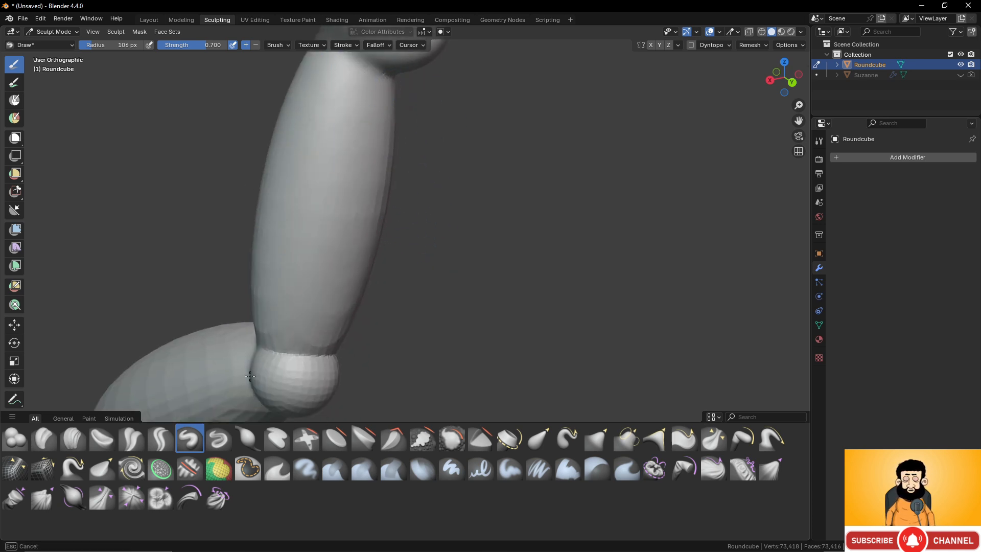
{"action": "middle_click_drag", "start_coordinate": [349, 351], "coordinate": [351, 321], "text": "shift"}
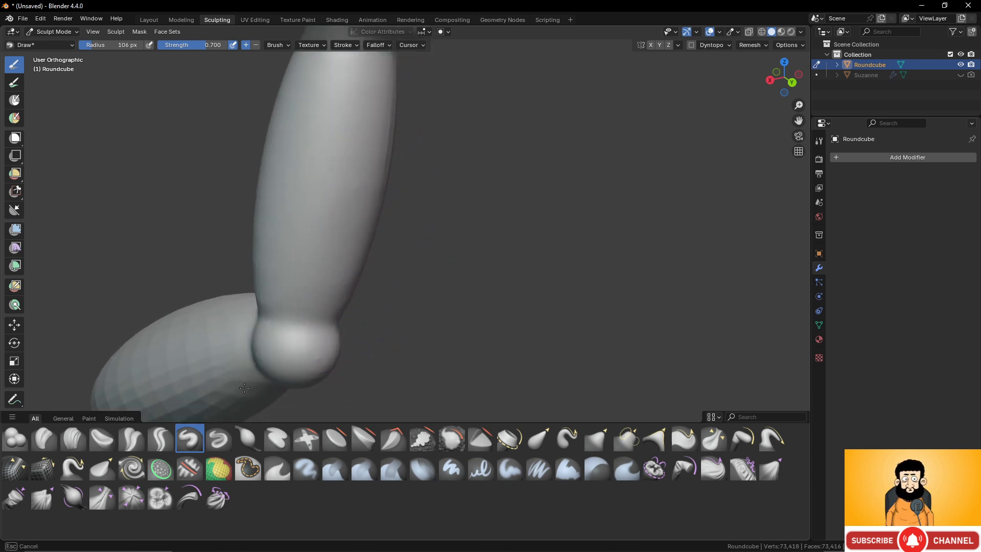
{"action": "middle_click_drag", "start_coordinate": [245, 355], "coordinate": [294, 314], "text": "shift"}
{"action": "middle_click_drag", "start_coordinate": [204, 323], "coordinate": [181, 297]}
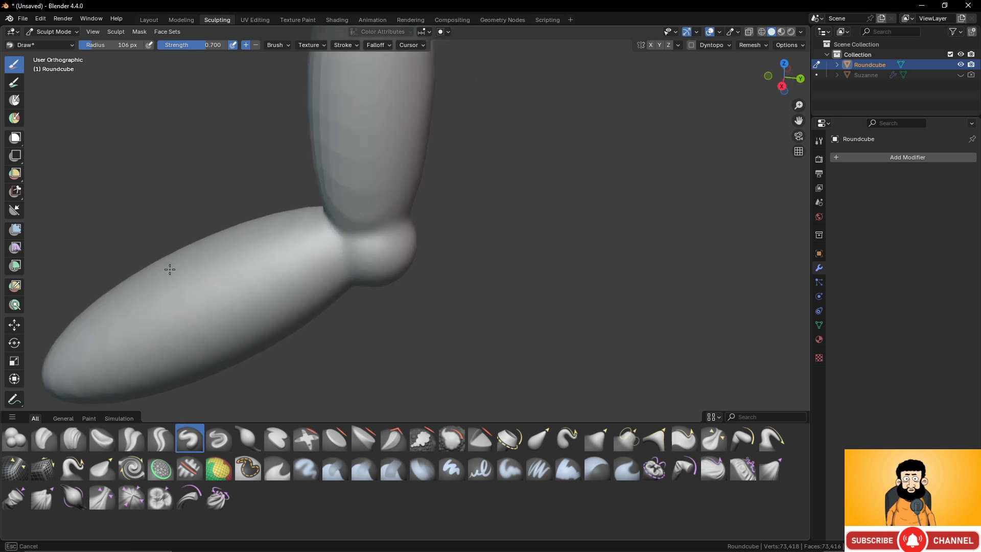
{"action": "middle_click_drag", "start_coordinate": [281, 207], "coordinate": [338, 194]}
- Smooth the remaining facets on the other sides of the limb, from the top ball down to the lower tip
{"action": "scroll", "coordinate": [338, 205], "scroll_direction": "down", "scroll_amount": 4}
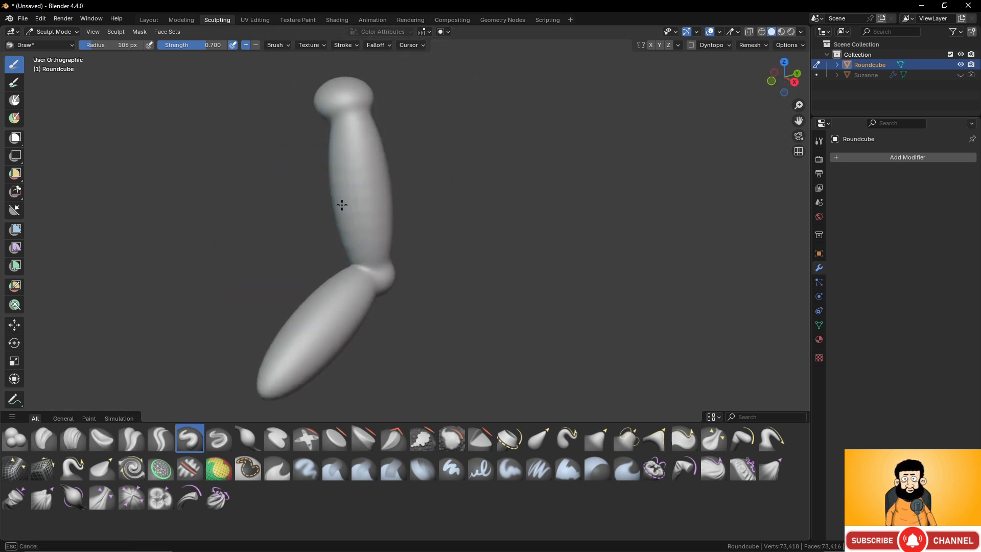
{"action": "middle_click_drag", "start_coordinate": [292, 228], "coordinate": [388, 271]}
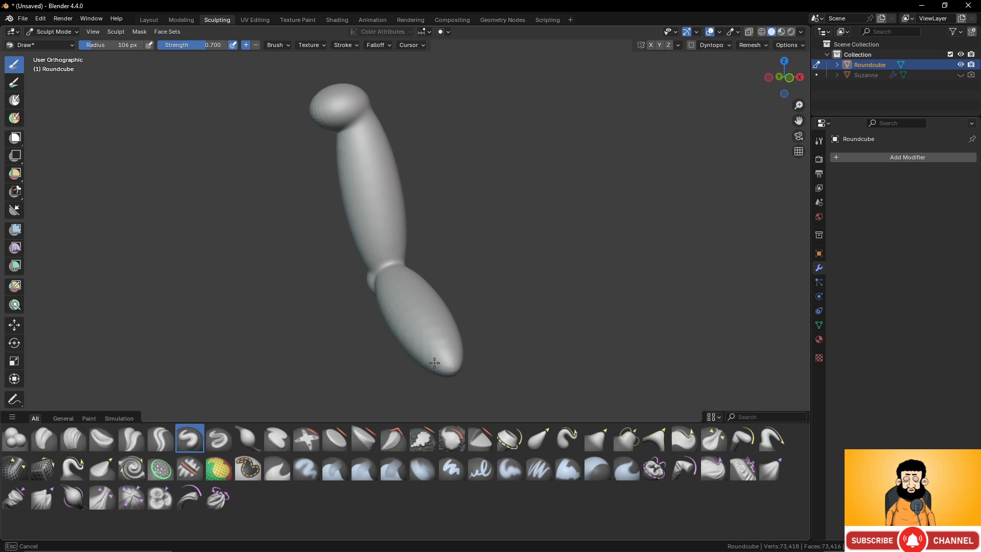
{"action": "mouse_move", "coordinate": [296, 302]}
{"action": "middle_mouse_down"}
{"action": "mouse_move", "coordinate": [406, 143]}
{"action": "mouse_move", "coordinate": [317, 208]}
{"action": "middle_mouse_up"}
{"action": "scroll", "coordinate": [363, 208], "scroll_direction": "up", "scroll_amount": 4}
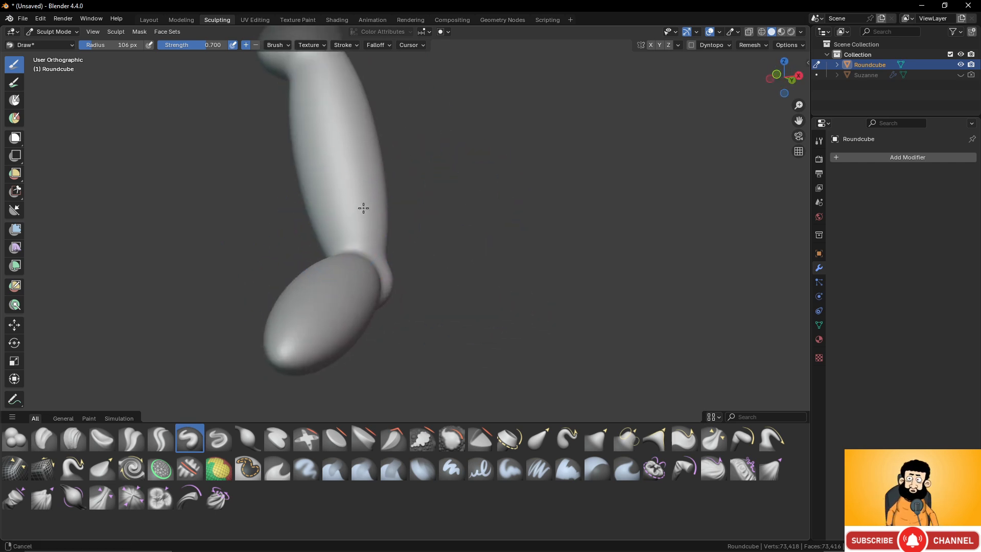
{"action": "scroll", "coordinate": [397, 173], "scroll_direction": "down", "scroll_amount": 1}
{"action": "mouse_move", "coordinate": [397, 173]}
{"action": "middle_mouse_down", "text": "shift"}
{"action": "mouse_move", "coordinate": [429, 247]}
{"action": "mouse_move", "coordinate": [388, 287]}
{"action": "mouse_move", "coordinate": [370, 212]}
{"action": "mouse_move", "coordinate": [412, 223]}
{"action": "mouse_move", "coordinate": [385, 215]}
{"action": "mouse_move", "coordinate": [397, 254]}
{"action": "mouse_move", "coordinate": [462, 211]}
{"action": "mouse_move", "coordinate": [438, 192]}
{"action": "middle_mouse_up", "text": "shift"}
{"action": "scroll", "coordinate": [387, 287], "scroll_direction": "up", "scroll_amount": 2}
{"action": "scroll", "coordinate": [385, 214], "scroll_direction": "up", "scroll_amount": 1}
{"action": "scroll", "coordinate": [438, 193], "scroll_direction": "down", "scroll_amount": 3}
{"action": "scroll", "coordinate": [423, 191], "scroll_direction": "up", "scroll_amount": 3}
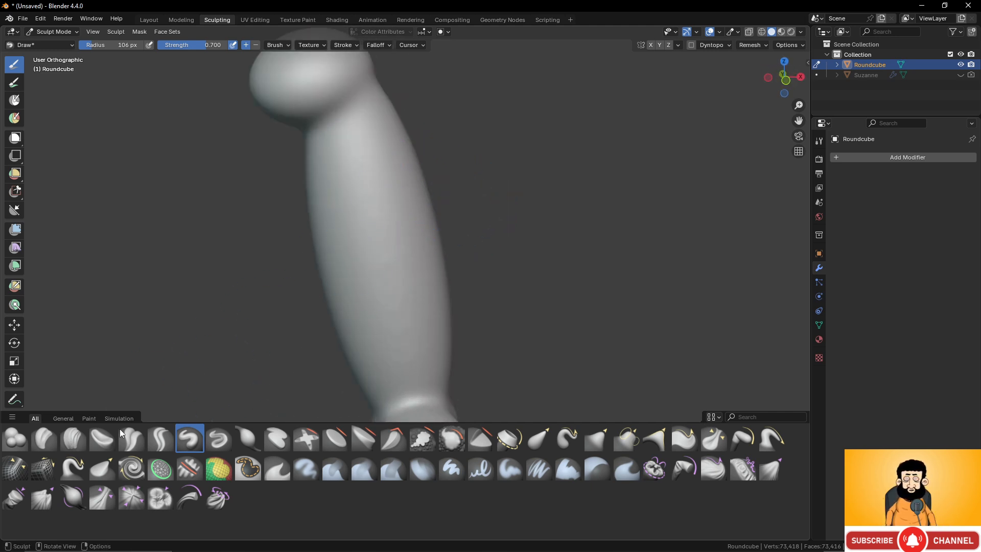
- Choose the Clay Strips brush and reduce its radius to 40 px
{"action": "left_click", "coordinate": [72, 439]}
{"action": "scroll", "coordinate": [403, 138], "scroll_direction": "up", "scroll_amount": 2}
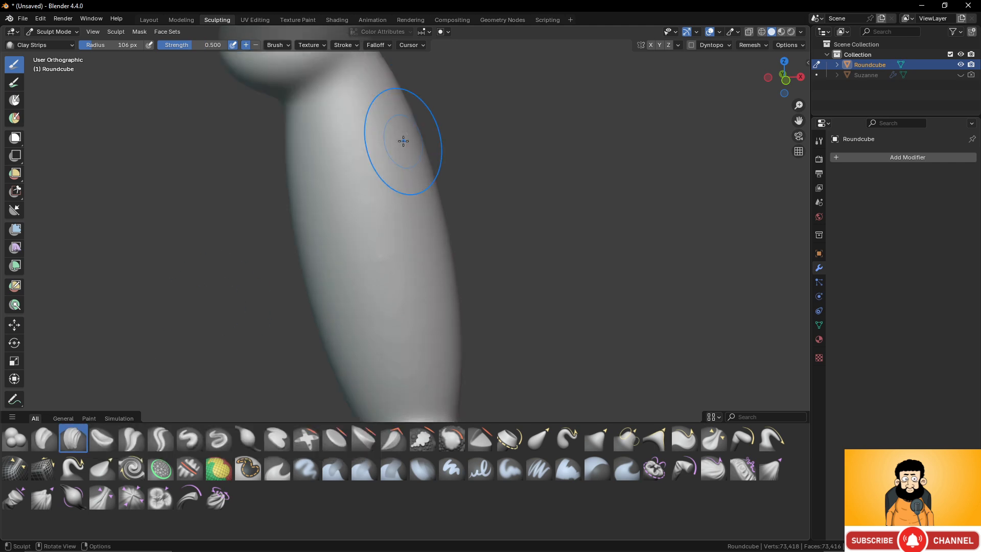
{"action": "mouse_move", "coordinate": [403, 138]}
{"action": "middle_mouse_down"}
{"action": "mouse_move", "coordinate": [354, 158]}
{"action": "mouse_move", "coordinate": [373, 167]}
{"action": "middle_mouse_up"}
{"action": "key", "text": "f"}
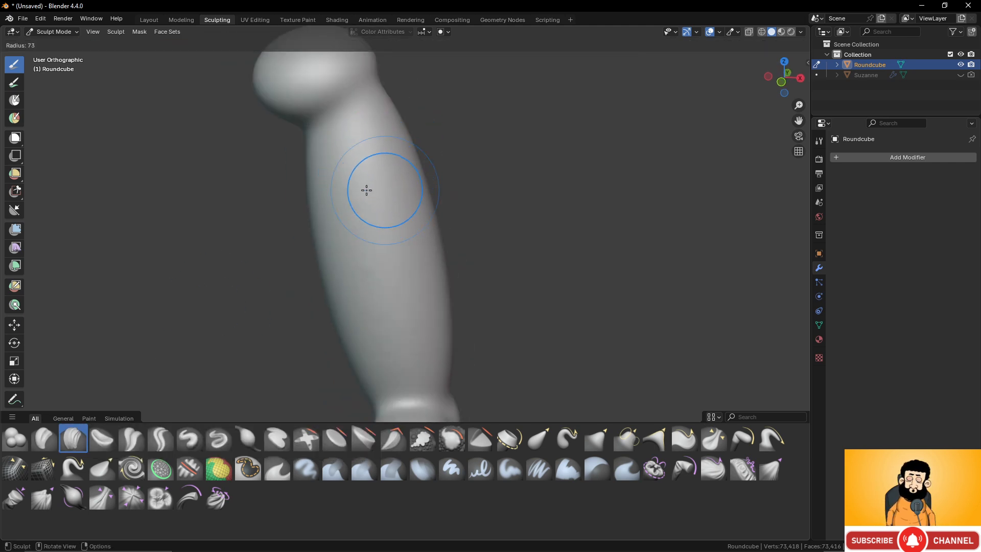
{"action": "left_click", "coordinate": [351, 189]}
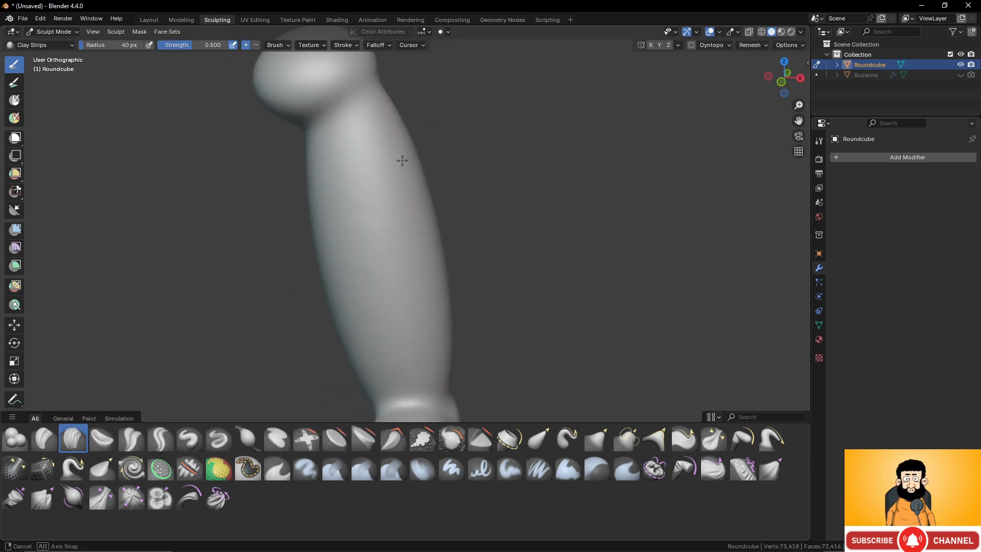
- Build up overlapping clay strips running lengthwise over the front of the top ball
{"action": "middle_click_drag", "start_coordinate": [400, 157], "coordinate": [372, 154]}
{"action": "left_click_drag", "start_coordinate": [308, 170], "coordinate": [365, 170]}
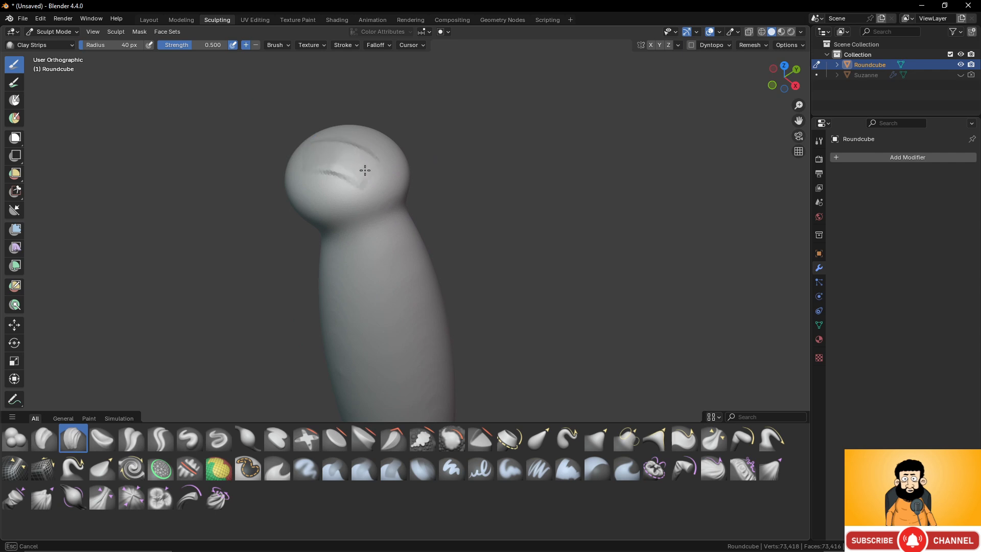
{"action": "middle_click_drag", "start_coordinate": [389, 186], "coordinate": [354, 164]}
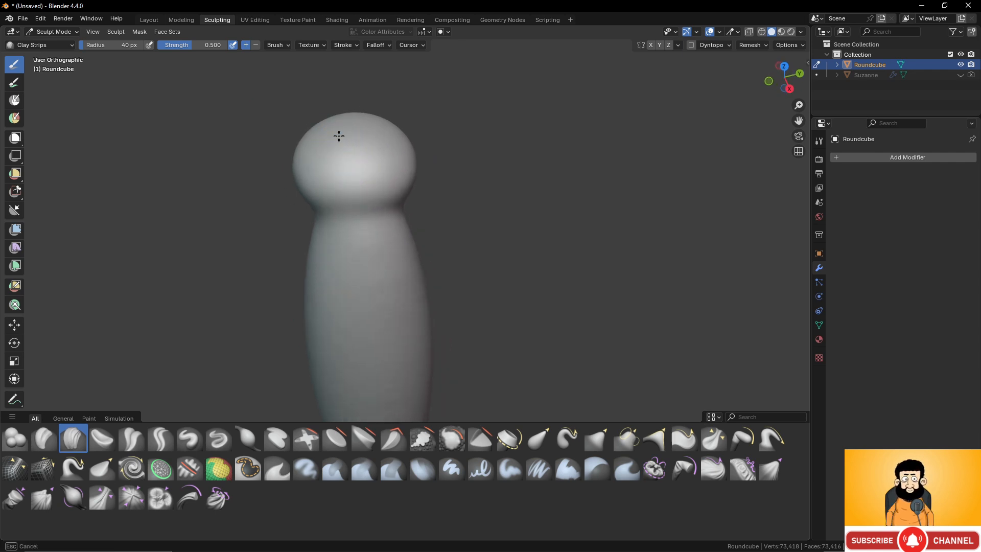
{"action": "left_click_drag", "start_coordinate": [339, 136], "coordinate": [381, 167]}
{"action": "left_click_drag", "start_coordinate": [347, 117], "coordinate": [369, 173]}
{"action": "middle_click_drag", "start_coordinate": [376, 176], "coordinate": [336, 181]}
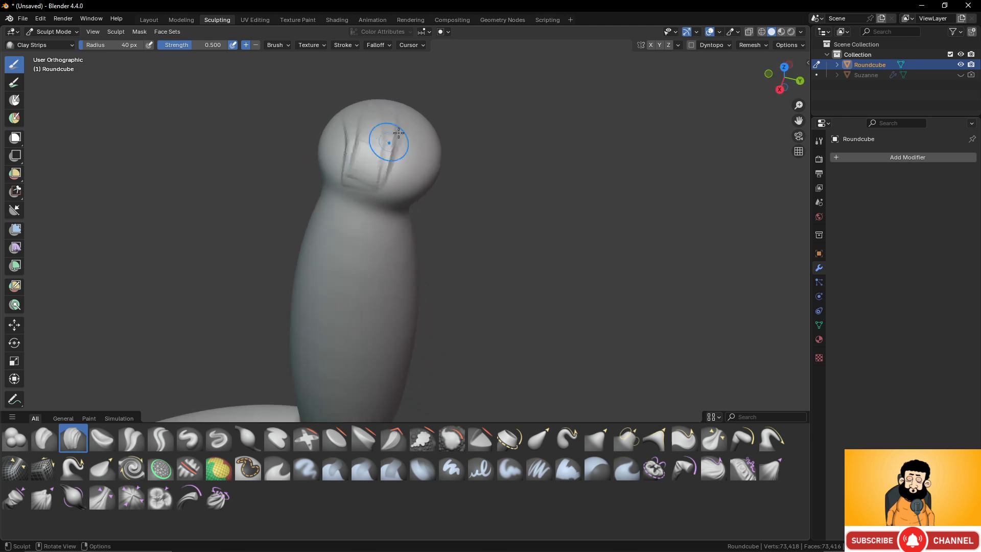
{"action": "left_click_drag", "start_coordinate": [407, 124], "coordinate": [370, 171]}
{"action": "left_click_drag", "start_coordinate": [416, 122], "coordinate": [400, 167]}
{"action": "left_click_drag", "start_coordinate": [395, 110], "coordinate": [375, 152]}
{"action": "left_click_drag", "start_coordinate": [350, 117], "coordinate": [339, 148]}
{"action": "left_click_drag", "start_coordinate": [338, 126], "coordinate": [346, 165]}
{"action": "mouse_move", "coordinate": [379, 110]}
{"action": "left_mouse_down"}
{"action": "mouse_move", "coordinate": [369, 148]}
{"action": "mouse_move", "coordinate": [388, 160]}
{"action": "mouse_move", "coordinate": [379, 171]}
{"action": "left_mouse_up"}
{"action": "left_click_drag", "start_coordinate": [359, 123], "coordinate": [353, 167]}
- Add long clay strips down the front and one side of the upper ellipsoid, from the top ball towards the joint
{"action": "middle_click_drag", "start_coordinate": [383, 208], "coordinate": [370, 167]}
{"action": "mouse_move", "coordinate": [348, 130]}
{"action": "left_mouse_down"}
{"action": "mouse_move", "coordinate": [325, 297]}
{"action": "mouse_move", "coordinate": [330, 336]}
{"action": "left_mouse_up"}
{"action": "left_click_drag", "start_coordinate": [351, 152], "coordinate": [329, 366]}
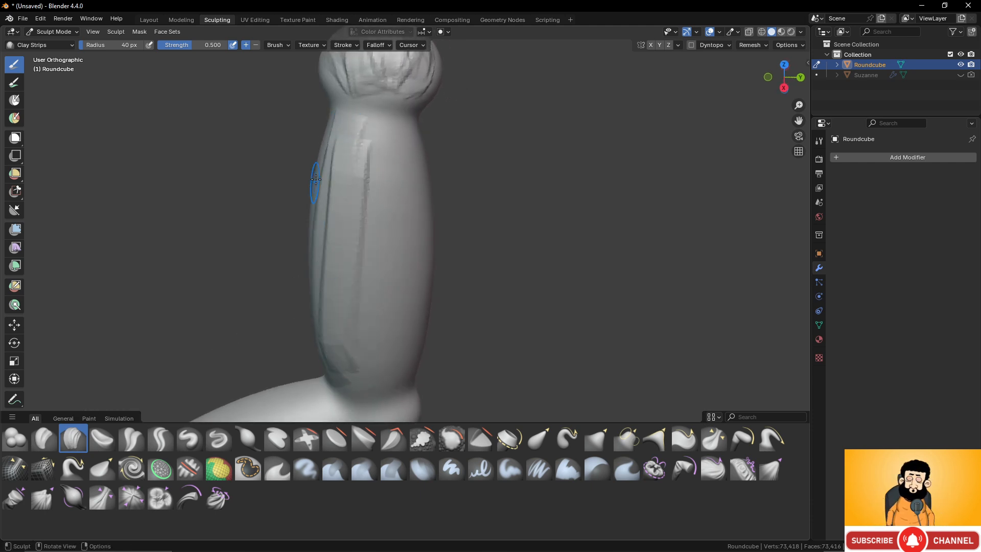
{"action": "left_click_drag", "start_coordinate": [322, 143], "coordinate": [327, 332]}
{"action": "middle_click_drag", "start_coordinate": [290, 228], "coordinate": [396, 166]}
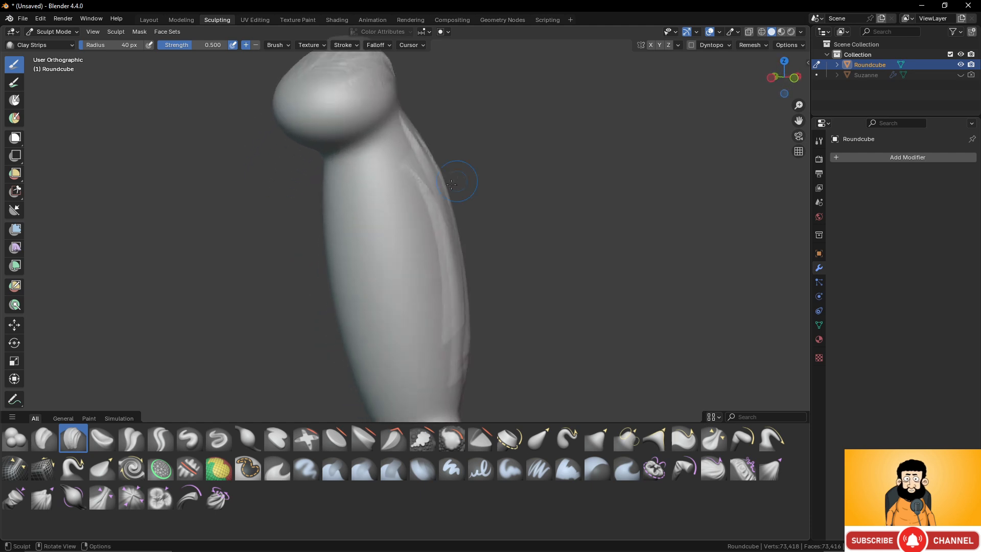
{"action": "mouse_move", "coordinate": [397, 166]}
{"action": "left_mouse_down"}
{"action": "mouse_move", "coordinate": [431, 213]}
{"action": "mouse_move", "coordinate": [449, 393]}
{"action": "left_mouse_up"}
{"action": "middle_click_drag", "start_coordinate": [450, 390], "coordinate": [452, 299], "text": "shift"}
{"action": "mouse_move", "coordinate": [403, 95]}
{"action": "left_mouse_down"}
{"action": "mouse_move", "coordinate": [422, 116]}
{"action": "mouse_move", "coordinate": [466, 282]}
{"action": "left_mouse_up"}
{"action": "middle_click_drag", "start_coordinate": [475, 290], "coordinate": [401, 274]}
- Build up further lengthwise clay strips on the adjacent side of the upper ellipsoid to thicken the muscle mass
{"action": "mouse_move", "coordinate": [338, 86]}
{"action": "left_mouse_down"}
{"action": "mouse_move", "coordinate": [381, 272]}
{"action": "mouse_move", "coordinate": [358, 271]}
{"action": "left_mouse_up"}
{"action": "mouse_move", "coordinate": [327, 119]}
{"action": "left_mouse_down"}
{"action": "mouse_move", "coordinate": [335, 203]}
{"action": "mouse_move", "coordinate": [322, 160]}
{"action": "mouse_move", "coordinate": [343, 278]}
{"action": "mouse_move", "coordinate": [359, 302]}
{"action": "left_mouse_up"}
{"action": "left_click_drag", "start_coordinate": [341, 249], "coordinate": [356, 309]}
{"action": "scroll", "coordinate": [347, 167], "scroll_direction": "down", "scroll_amount": 3}
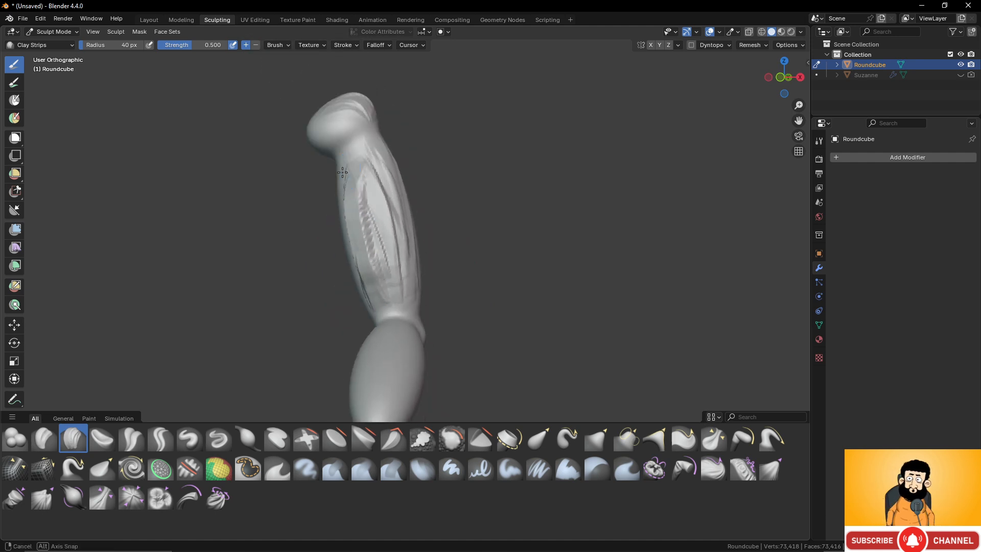
{"action": "middle_click_drag", "start_coordinate": [396, 176], "coordinate": [360, 190]}
{"action": "mouse_move", "coordinate": [352, 196]}
{"action": "left_mouse_down"}
{"action": "mouse_move", "coordinate": [344, 242]}
{"action": "mouse_move", "coordinate": [357, 264]}
{"action": "left_mouse_up"}
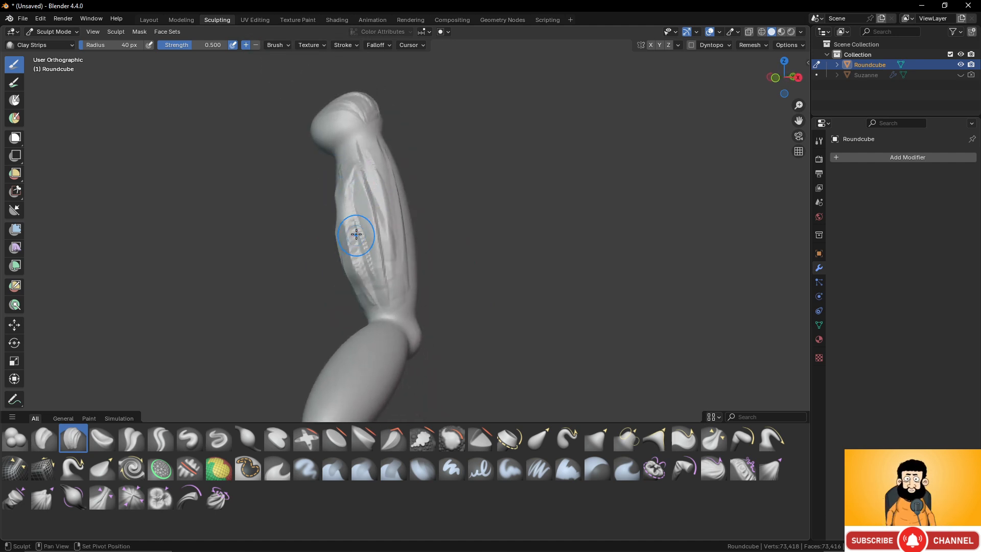
{"action": "middle_click_drag", "start_coordinate": [357, 225], "coordinate": [383, 210]}
- Smooth the clay strips along the upper ellipsoid and blend them into the neck below the top ball
{"action": "mouse_move", "coordinate": [384, 211]}
{"action": "left_mouse_down"}
{"action": "mouse_move", "coordinate": [390, 243]}
{"action": "mouse_move", "coordinate": [375, 204]}
{"action": "left_mouse_up"}
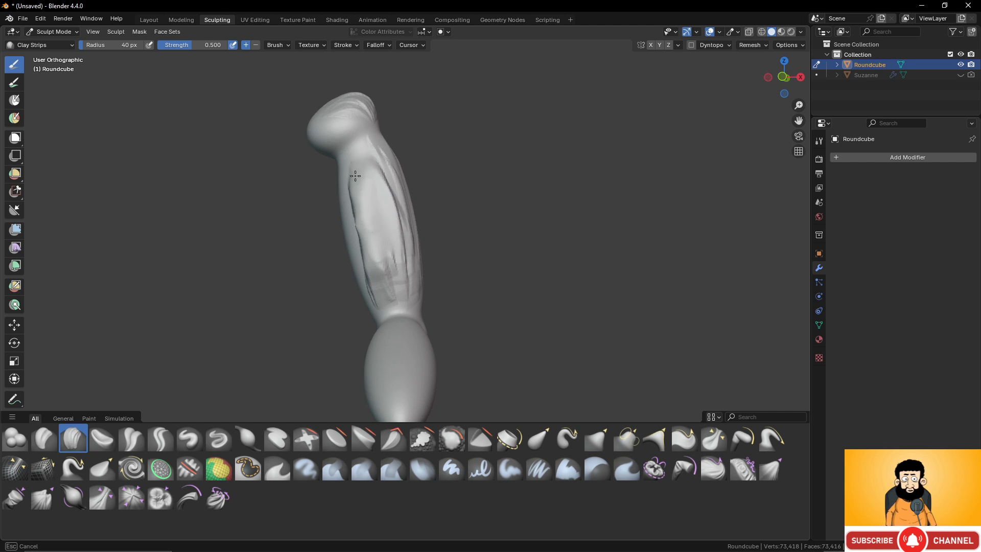
{"action": "left_click_drag", "start_coordinate": [386, 268], "coordinate": [399, 226], "text": "shift"}
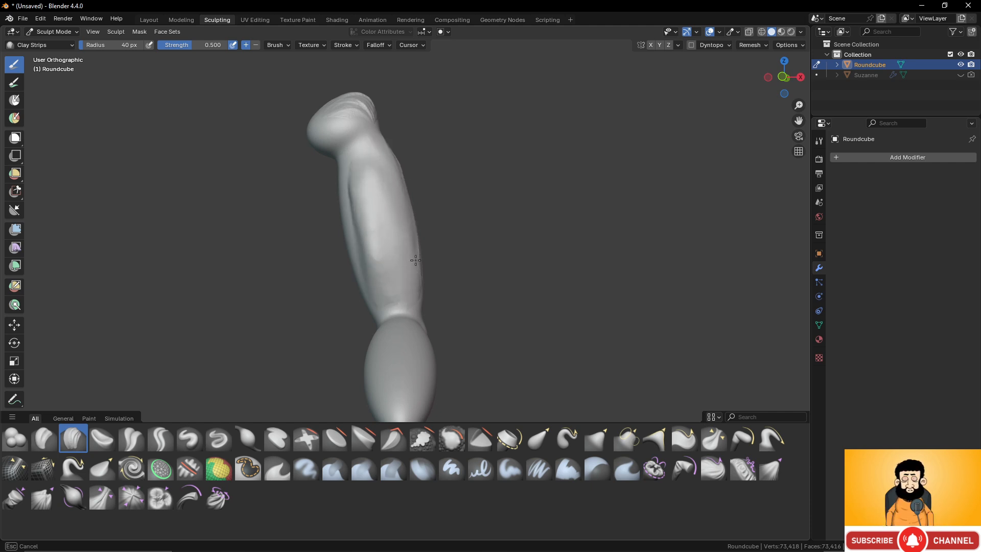
{"action": "middle_click_drag", "start_coordinate": [431, 212], "coordinate": [368, 169]}
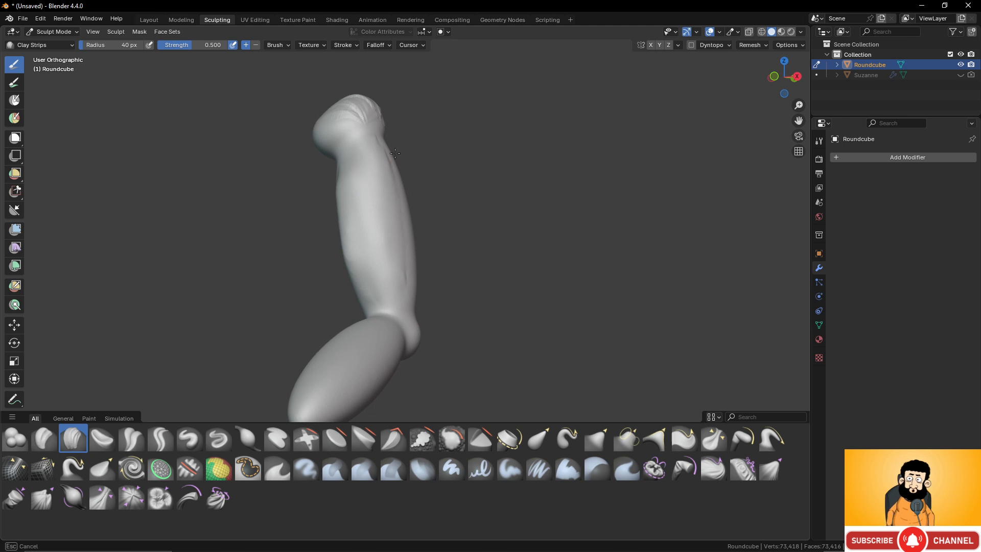
{"action": "left_click_drag", "start_coordinate": [405, 314], "coordinate": [398, 291], "text": "shift"}
{"action": "mouse_move", "coordinate": [348, 225]}
{"action": "left_mouse_down", "text": "shift"}
{"action": "mouse_move", "coordinate": [348, 252]}
{"action": "mouse_move", "coordinate": [365, 276]}
{"action": "left_mouse_up", "text": "shift"}
{"action": "left_click_drag", "start_coordinate": [369, 275], "coordinate": [360, 152], "text": "shift"}
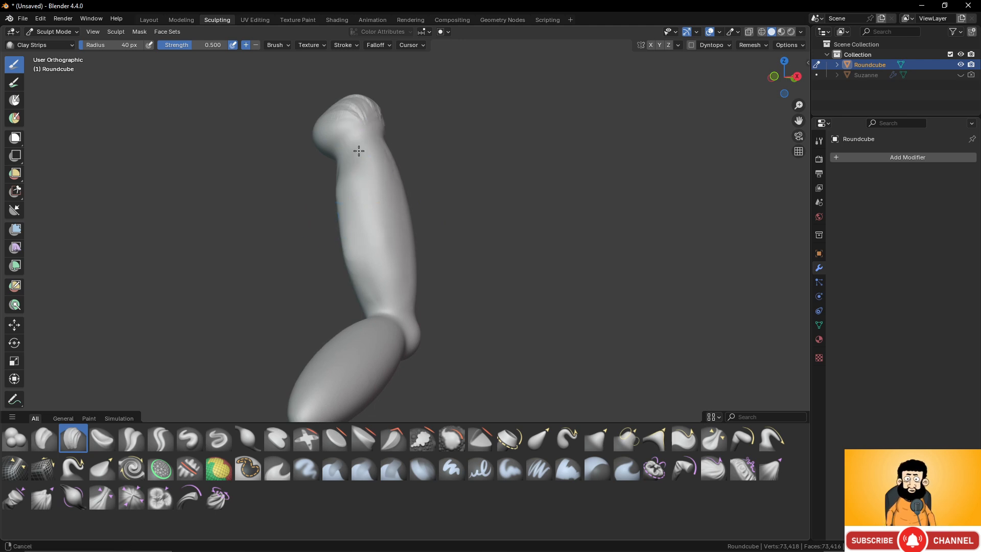
{"action": "middle_click_drag", "start_coordinate": [357, 126], "coordinate": [361, 174], "text": "shift"}
{"action": "left_click_drag", "start_coordinate": [361, 174], "coordinate": [359, 152], "text": "shift"}
- Smooth the top ball and the remaining sides of the upper ellipsoid into soft, continuous muscle volumes
{"action": "middle_click_drag", "start_coordinate": [390, 168], "coordinate": [437, 169]}
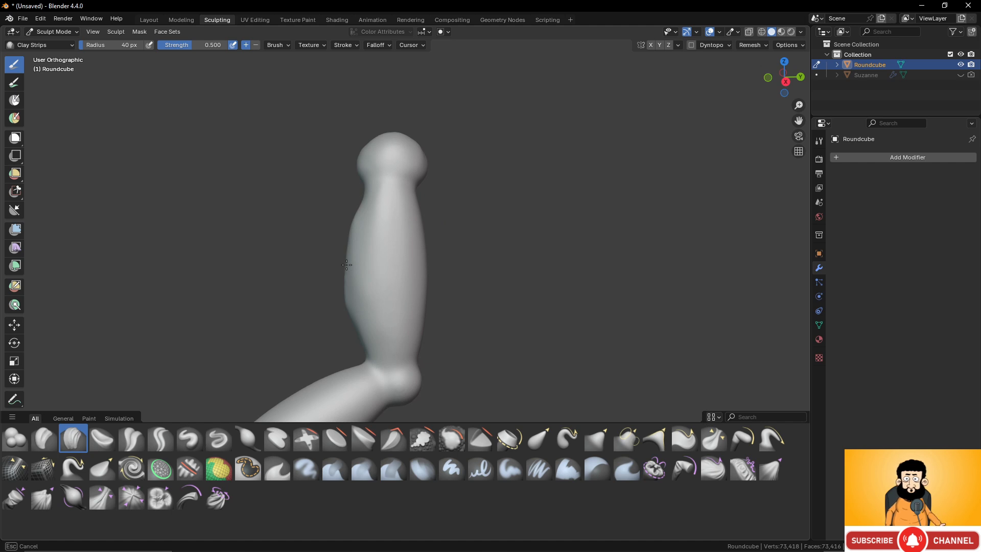
{"action": "middle_click_drag", "start_coordinate": [351, 297], "coordinate": [360, 223]}
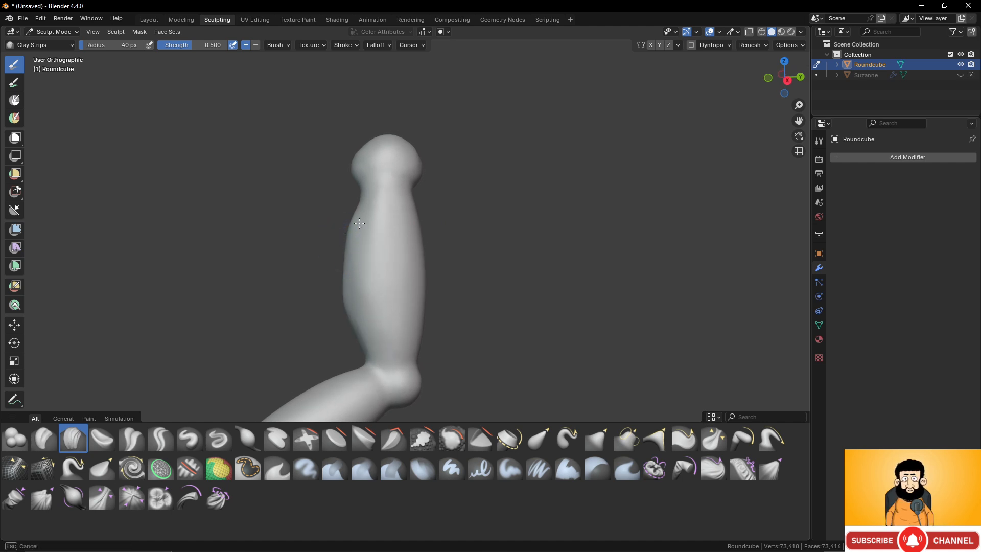
{"action": "middle_click_drag", "start_coordinate": [358, 297], "coordinate": [373, 248]}
{"action": "middle_click_drag", "start_coordinate": [377, 296], "coordinate": [429, 254]}
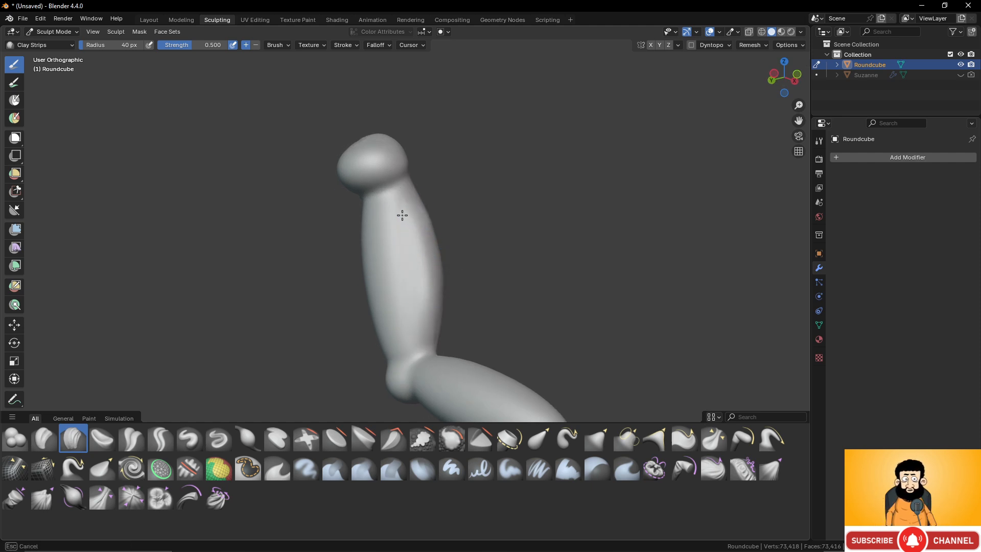
{"action": "left_click_drag", "start_coordinate": [402, 216], "coordinate": [418, 296], "text": "shift"}
{"action": "left_click_drag", "start_coordinate": [419, 299], "coordinate": [438, 330], "text": "shift"}
{"action": "mouse_move", "coordinate": [453, 242]}
{"action": "middle_mouse_down", "text": "shift"}
{"action": "mouse_move", "coordinate": [445, 184]}
{"action": "mouse_move", "coordinate": [350, 252]}
{"action": "mouse_move", "coordinate": [390, 175]}
{"action": "mouse_move", "coordinate": [394, 204]}
{"action": "middle_mouse_up", "text": "shift"}
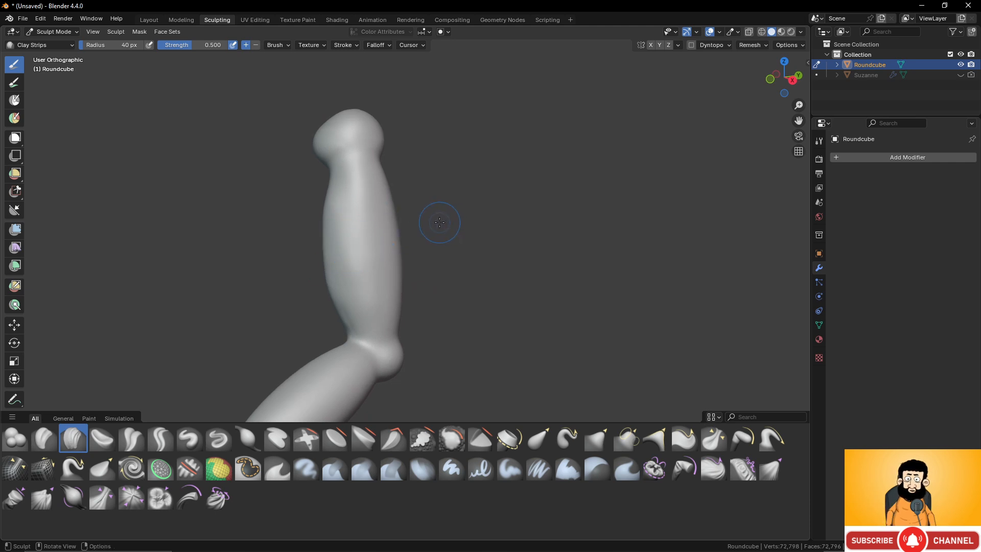
- Examine the upper ellipsoid, the top ball and the joint from several sides
{"action": "scroll", "coordinate": [388, 255], "scroll_direction": "up", "scroll_amount": 5}
{"action": "middle_click_drag", "start_coordinate": [377, 252], "coordinate": [473, 207]}
{"action": "scroll", "coordinate": [435, 215], "scroll_direction": "down", "scroll_amount": 5}
{"action": "scroll", "coordinate": [460, 200], "scroll_direction": "up", "scroll_amount": 2}
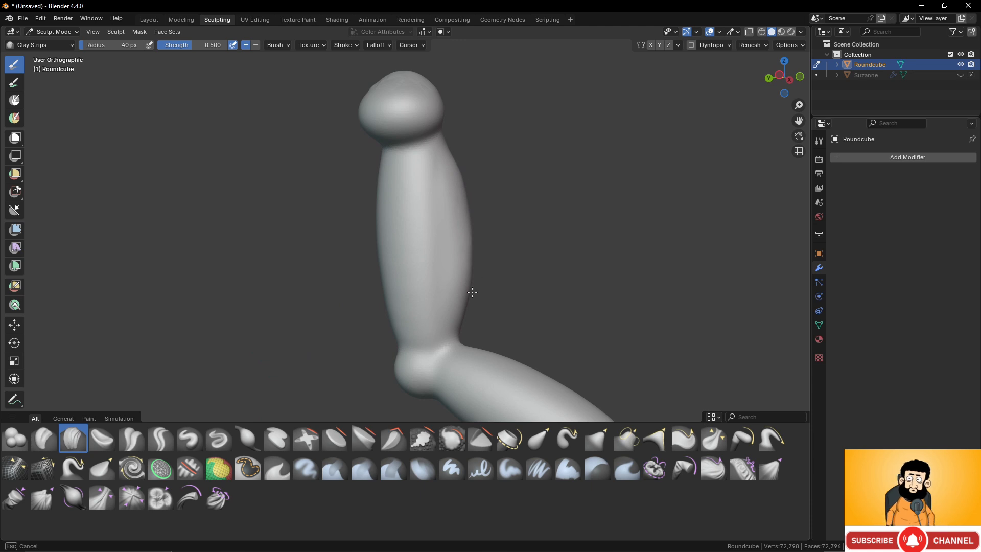
{"action": "scroll", "coordinate": [452, 285], "scroll_direction": "down", "scroll_amount": 3}
{"action": "middle_click_drag", "start_coordinate": [472, 293], "coordinate": [491, 271]}
{"action": "scroll", "coordinate": [498, 266], "scroll_direction": "up", "scroll_amount": 3}
{"action": "middle_click_drag", "start_coordinate": [403, 276], "coordinate": [370, 241], "text": "shift"}
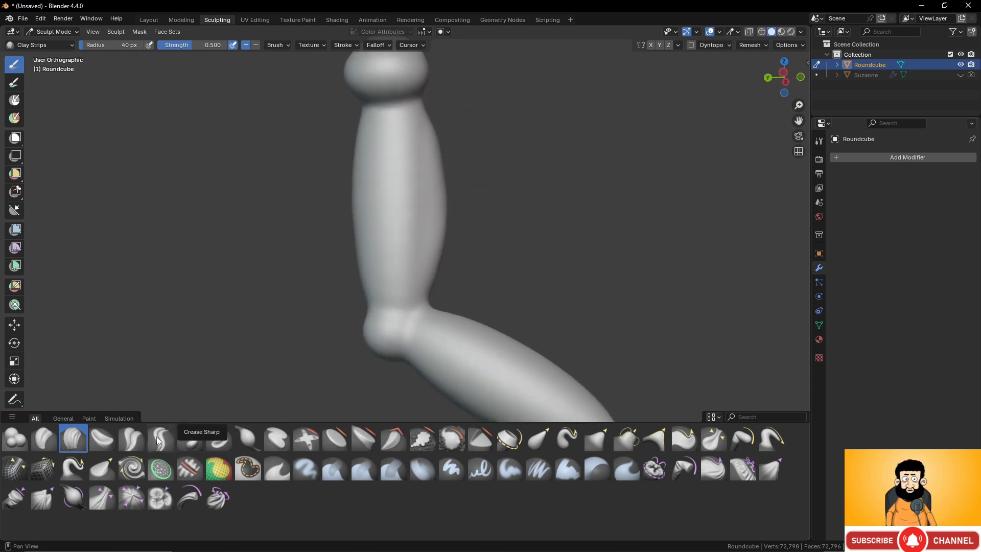
- Carve grooves with the Draw Sharp brush along both sides of the upper ellipsoid and in a V shape beneath the top ball
{"action": "left_click", "coordinate": [218, 438]}
{"action": "mouse_move", "coordinate": [400, 204]}
{"action": "middle_mouse_down"}
{"action": "mouse_move", "coordinate": [385, 193]}
{"action": "mouse_move", "coordinate": [239, 221]}
{"action": "mouse_move", "coordinate": [380, 165]}
{"action": "middle_mouse_up"}
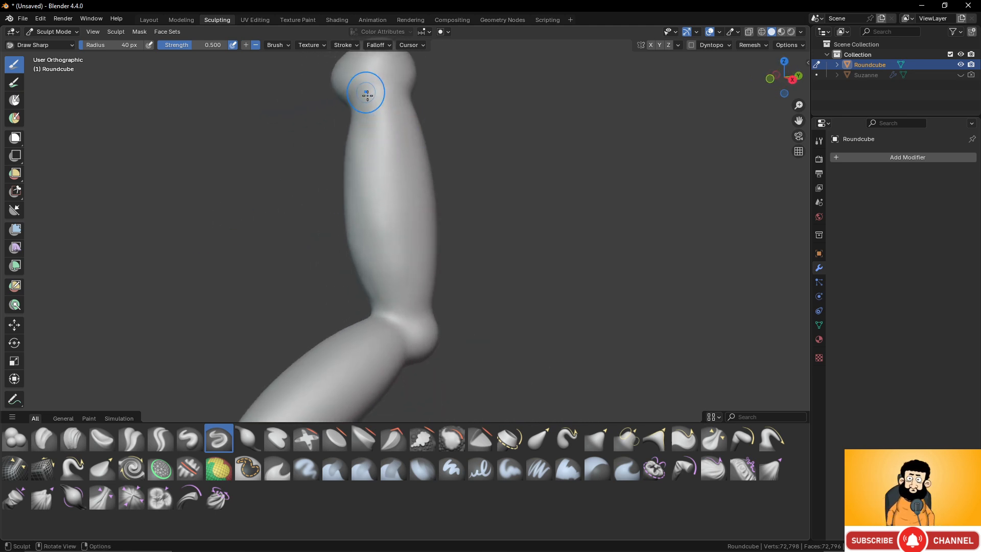
{"action": "mouse_move", "coordinate": [355, 88]}
{"action": "left_mouse_down"}
{"action": "mouse_move", "coordinate": [386, 106]}
{"action": "mouse_move", "coordinate": [397, 197]}
{"action": "mouse_move", "coordinate": [391, 293]}
{"action": "left_mouse_up"}
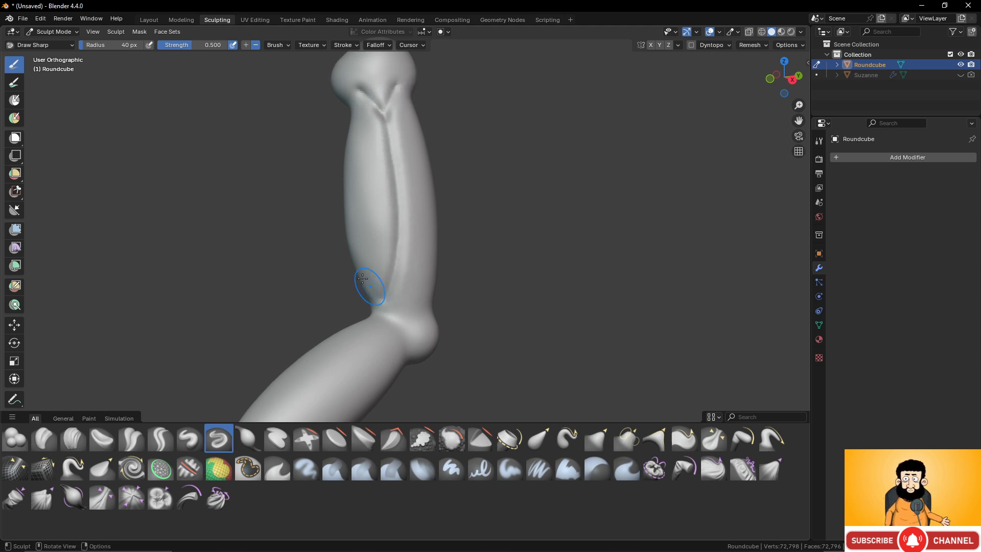
{"action": "middle_click_drag", "start_coordinate": [369, 287], "coordinate": [503, 272]}
{"action": "mouse_move", "coordinate": [353, 144]}
{"action": "left_mouse_down"}
{"action": "mouse_move", "coordinate": [344, 234]}
{"action": "mouse_move", "coordinate": [358, 285]}
{"action": "mouse_move", "coordinate": [376, 310]}
{"action": "mouse_move", "coordinate": [379, 299]}
{"action": "left_mouse_up"}
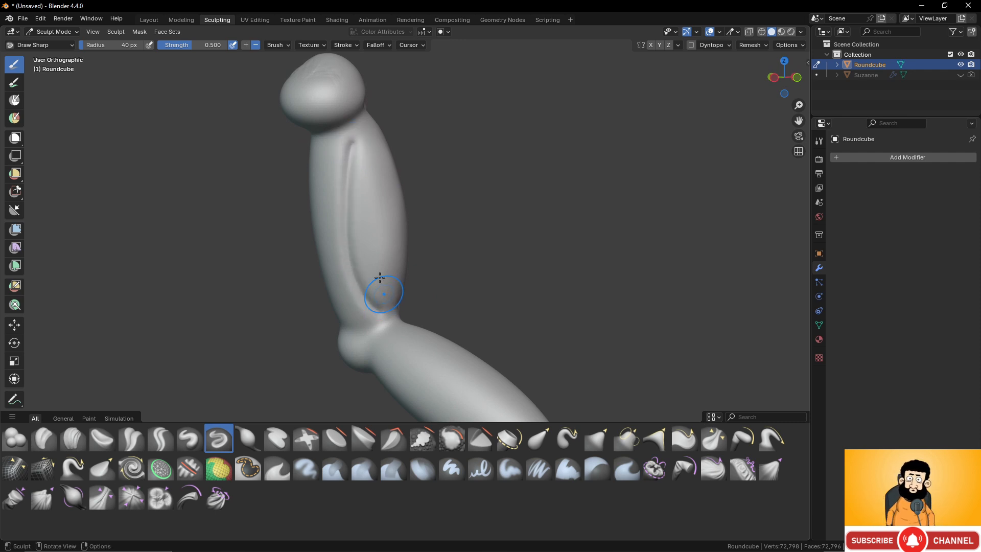
{"action": "mouse_move", "coordinate": [378, 278]}
{"action": "middle_mouse_down"}
{"action": "mouse_move", "coordinate": [385, 204]}
{"action": "mouse_move", "coordinate": [339, 226]}
{"action": "mouse_move", "coordinate": [211, 243]}
{"action": "mouse_move", "coordinate": [267, 236]}
{"action": "middle_mouse_up"}
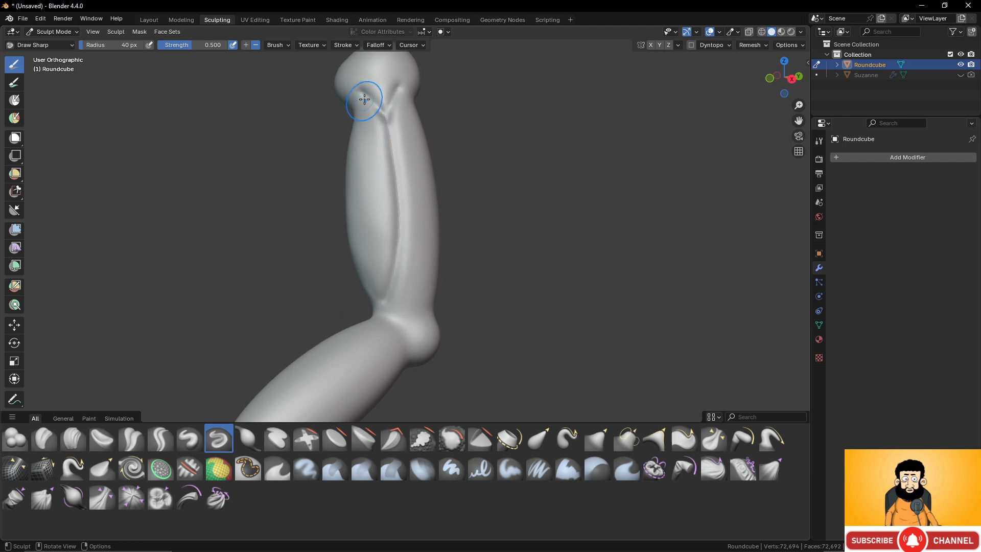
- Smooth the carved grooves on all sides of the upper ellipsoid and beneath the top ball into soft muscle creases
{"action": "mouse_move", "coordinate": [363, 99]}
{"action": "left_mouse_down", "text": "shift"}
{"action": "mouse_move", "coordinate": [394, 82]}
{"action": "mouse_move", "coordinate": [364, 102]}
{"action": "mouse_move", "coordinate": [376, 128]}
{"action": "mouse_move", "coordinate": [385, 296]}
{"action": "mouse_move", "coordinate": [398, 181]}
{"action": "left_mouse_up", "text": "shift"}
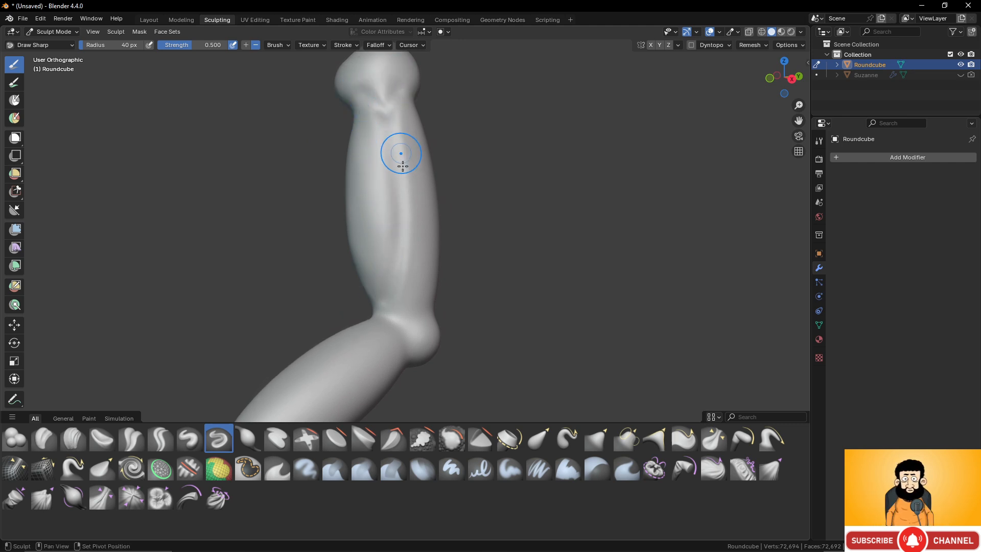
{"action": "mouse_move", "coordinate": [397, 276]}
{"action": "left_mouse_down", "text": "shift"}
{"action": "mouse_move", "coordinate": [374, 292]}
{"action": "mouse_move", "coordinate": [375, 261]}
{"action": "left_mouse_up", "text": "shift"}
{"action": "mouse_move", "coordinate": [377, 112]}
{"action": "left_mouse_down", "text": "shift"}
{"action": "mouse_move", "coordinate": [369, 93]}
{"action": "mouse_move", "coordinate": [382, 115]}
{"action": "left_mouse_up", "text": "shift"}
{"action": "mouse_move", "coordinate": [368, 225]}
{"action": "left_mouse_down", "text": "shift"}
{"action": "mouse_move", "coordinate": [362, 252]}
{"action": "mouse_move", "coordinate": [377, 281]}
{"action": "left_mouse_up", "text": "shift"}
{"action": "middle_click_drag", "start_coordinate": [373, 230], "coordinate": [501, 234]}
{"action": "mouse_move", "coordinate": [390, 296]}
{"action": "left_mouse_down", "text": "shift"}
{"action": "mouse_move", "coordinate": [368, 271]}
{"action": "mouse_move", "coordinate": [353, 188]}
{"action": "left_mouse_up", "text": "shift"}
{"action": "left_click_drag", "start_coordinate": [353, 187], "coordinate": [361, 120], "text": "shift"}
{"action": "middle_click_drag", "start_coordinate": [367, 183], "coordinate": [639, 261]}
{"action": "scroll", "coordinate": [531, 279], "scroll_direction": "down", "scroll_amount": 4}
{"action": "middle_click_drag", "start_coordinate": [460, 276], "coordinate": [450, 307]}
{"action": "scroll", "coordinate": [449, 322], "scroll_direction": "up", "scroll_amount": 3}
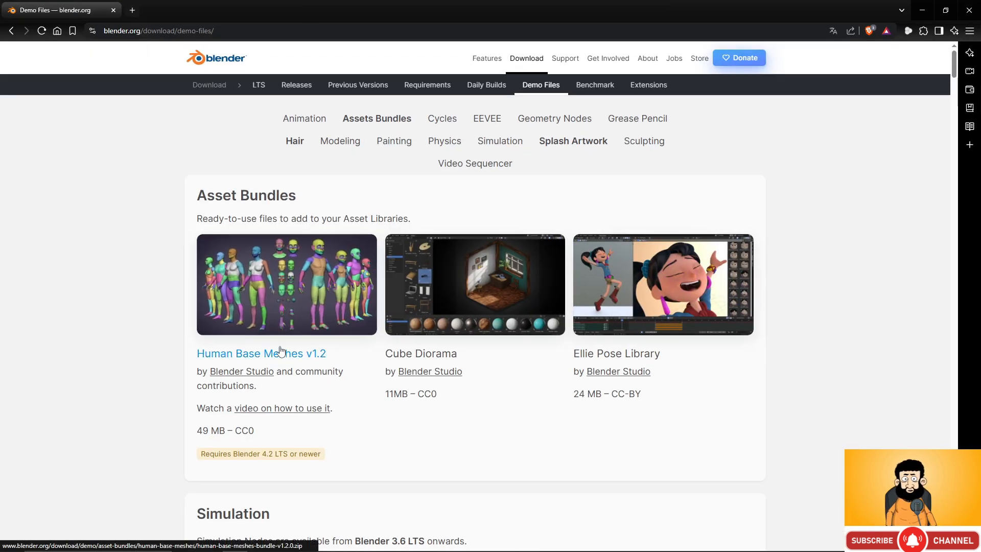
- Switch from the browser to the human_base_meshes_bundle file in Blender and enlarge its 3D viewport to show the full figures
{"action": "left_click", "coordinate": [920, 9]}
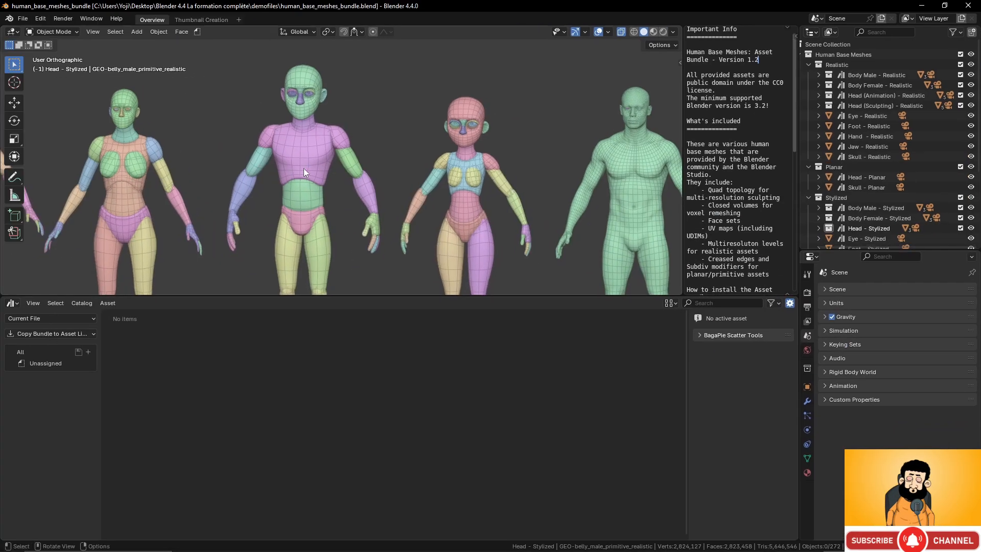
{"action": "left_click_drag", "start_coordinate": [386, 293], "coordinate": [388, 465]}
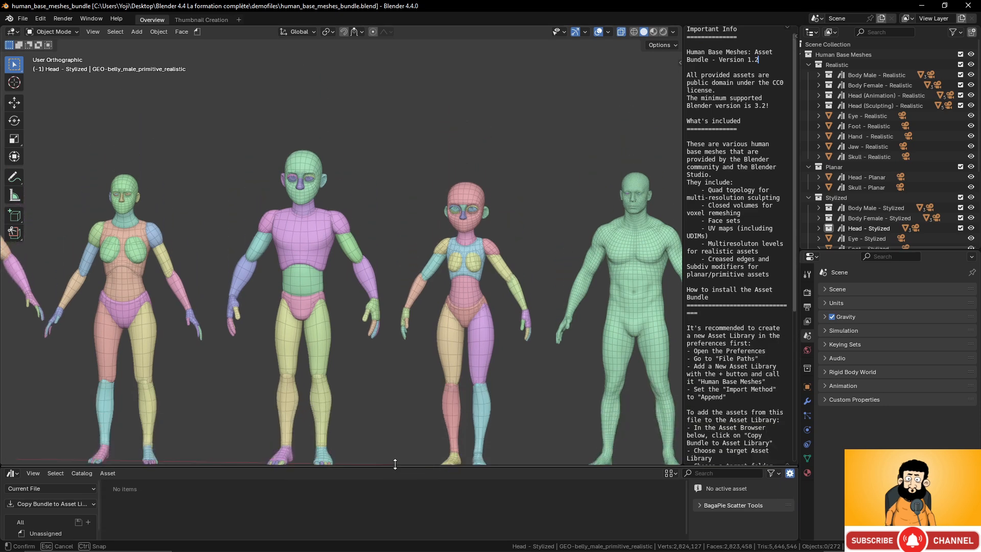
{"action": "scroll", "coordinate": [376, 348], "scroll_direction": "down", "scroll_amount": 2}
{"action": "scroll", "coordinate": [375, 348], "scroll_direction": "up", "scroll_amount": 2}
{"action": "middle_click_drag", "start_coordinate": [377, 339], "coordinate": [462, 261], "text": "shift"}
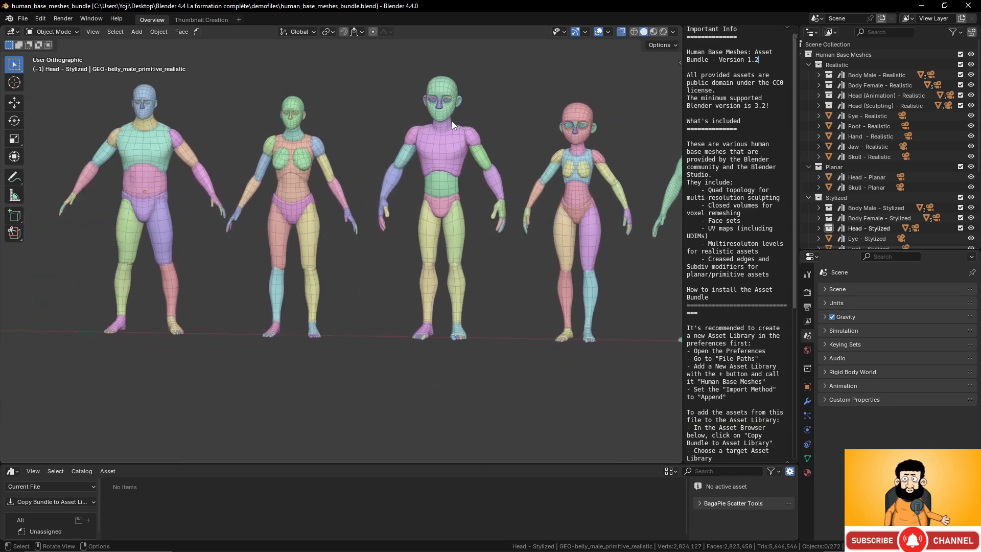
- Select all parts of the segmented male figure with the purple torso and copy them
{"action": "scroll", "coordinate": [459, 130], "scroll_direction": "up", "scroll_amount": 2}
{"action": "middle_click_drag", "start_coordinate": [470, 139], "coordinate": [352, 164], "text": "shift"}
{"action": "scroll", "coordinate": [350, 158], "scroll_direction": "down", "scroll_amount": 1}
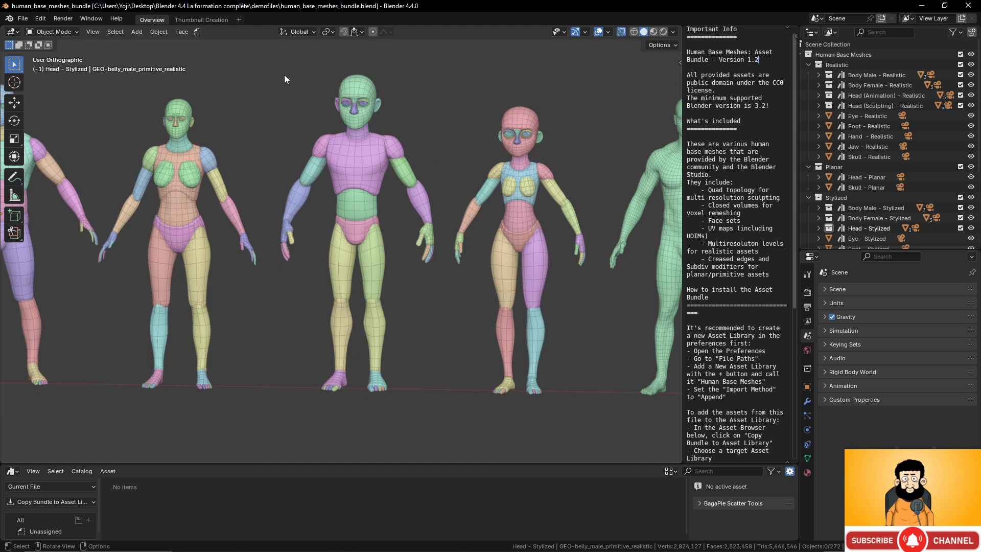
{"action": "left_click_drag", "start_coordinate": [280, 66], "coordinate": [421, 403]}
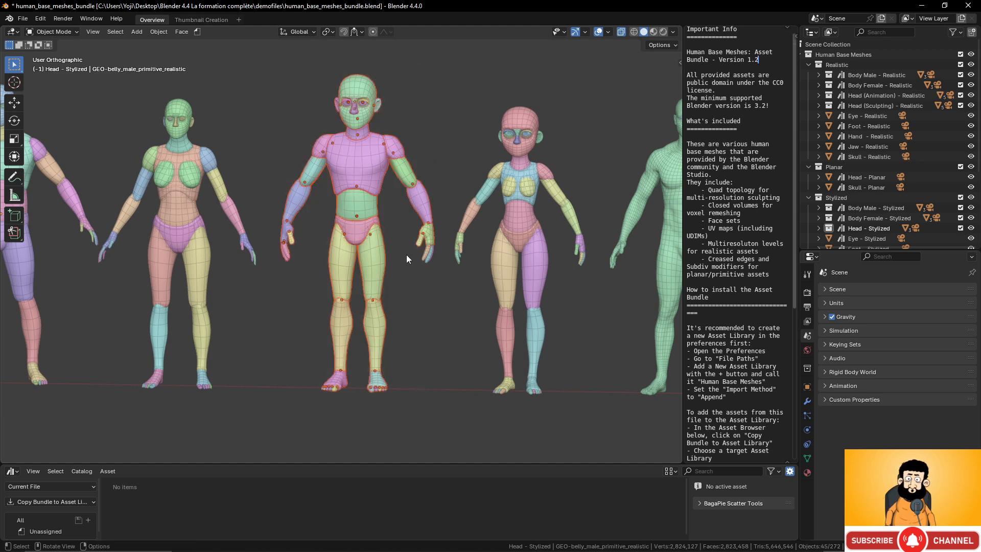
{"action": "key", "text": "ctrl+c"}
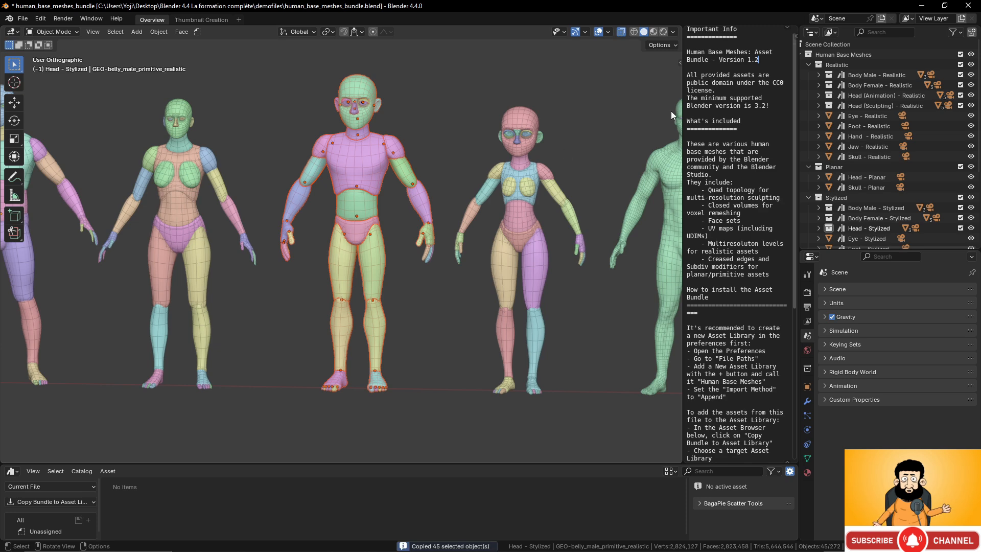
- Return to the unsaved limb scene and change the Roundcube from Sculpt Mode to Object Mode
{"action": "left_click", "coordinate": [927, 6]}
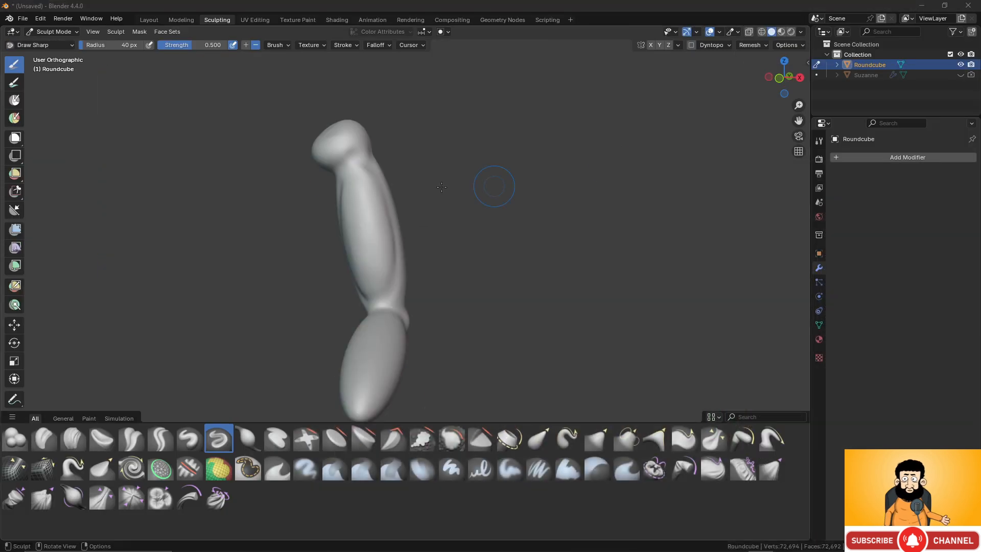
{"action": "scroll", "coordinate": [317, 182], "scroll_direction": "down", "scroll_amount": 5}
{"action": "scroll", "coordinate": [319, 183], "scroll_direction": "up", "scroll_amount": 2}
{"action": "middle_click_drag", "start_coordinate": [320, 184], "coordinate": [304, 184]}
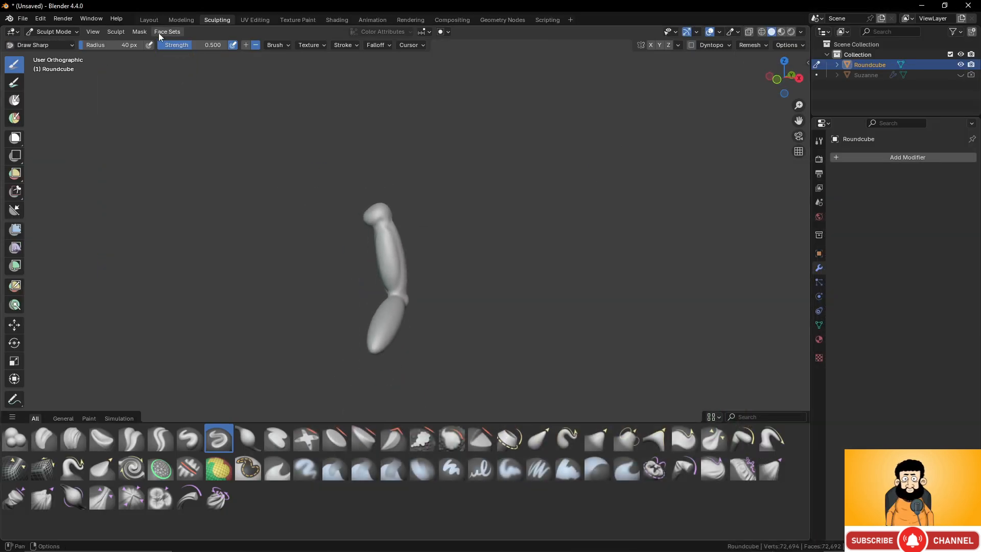
{"action": "left_click", "coordinate": [75, 32]}
{"action": "left_click", "coordinate": [61, 35]}
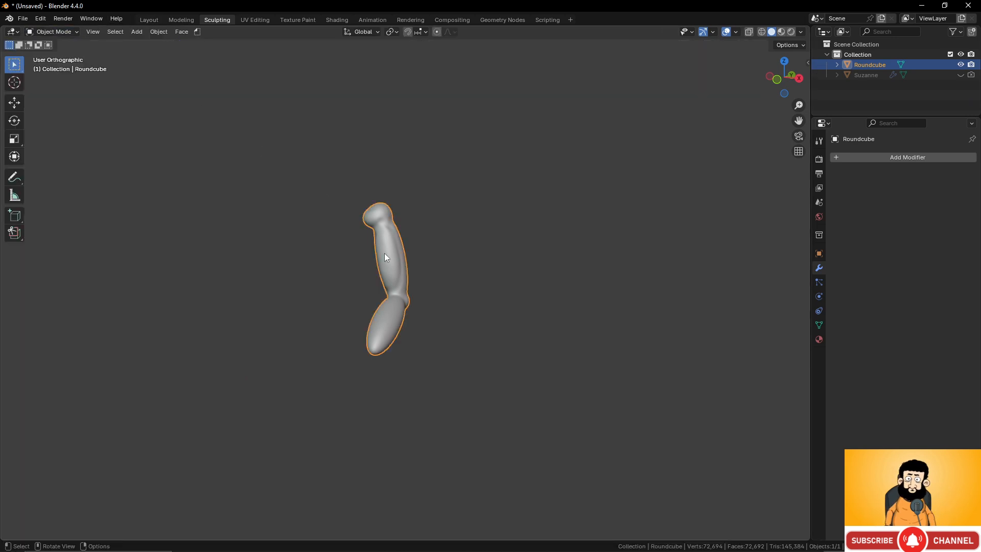
- Delete the Roundcube limb from the scene and paste the copied male figure parts in its place
{"action": "key", "text": "x"}
{"action": "left_click", "coordinate": [434, 241]}
{"action": "key", "text": "ctrl+v"}
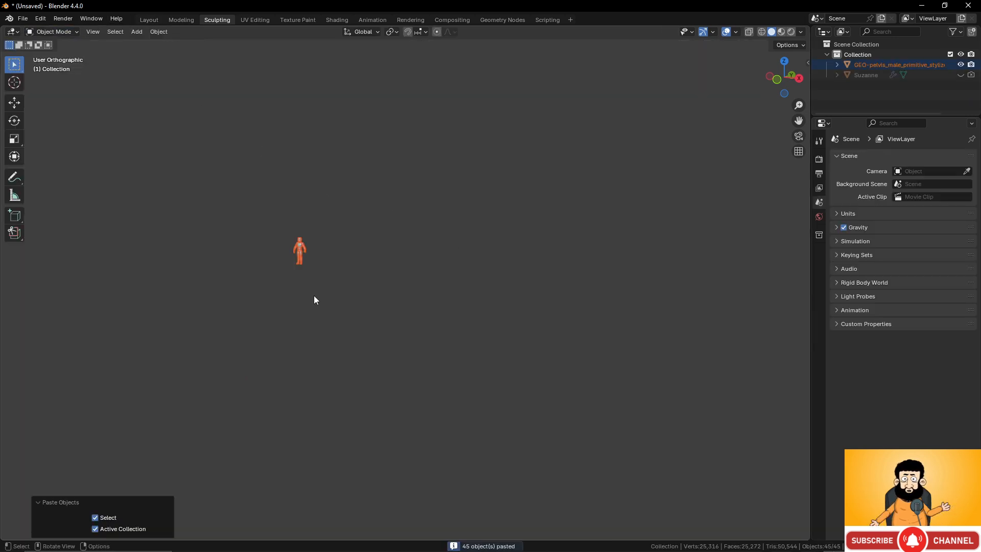
{"action": "scroll", "coordinate": [559, 395], "scroll_direction": "up", "scroll_amount": 3}
{"action": "middle_click_drag", "start_coordinate": [559, 395], "coordinate": [507, 326], "text": "shift"}
{"action": "key", "text": "KP_Decimal"}
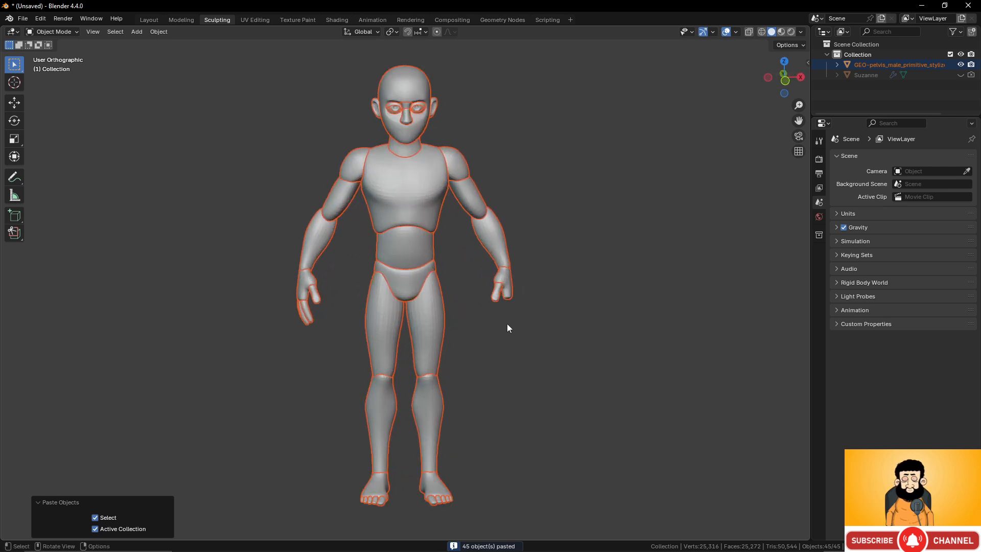
- Try to apply all modifiers to the figure's right shoulder, upper arm, forearm and hand parts together
{"action": "scroll", "coordinate": [559, 285], "scroll_direction": "up", "scroll_amount": 3}
{"action": "mouse_move", "coordinate": [559, 285]}
{"action": "middle_mouse_down"}
{"action": "mouse_move", "coordinate": [483, 279]}
{"action": "mouse_move", "coordinate": [559, 272]}
{"action": "mouse_move", "coordinate": [548, 273]}
{"action": "middle_mouse_up"}
{"action": "left_click", "coordinate": [477, 131]}
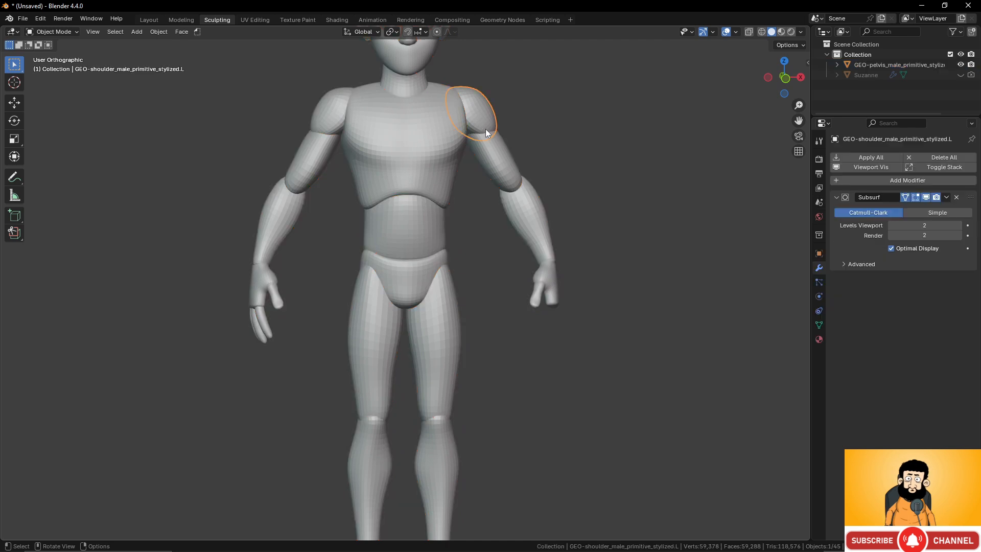
{"action": "left_click", "coordinate": [513, 173], "text": "shift"}
{"action": "left_click", "coordinate": [532, 212], "text": "shift"}
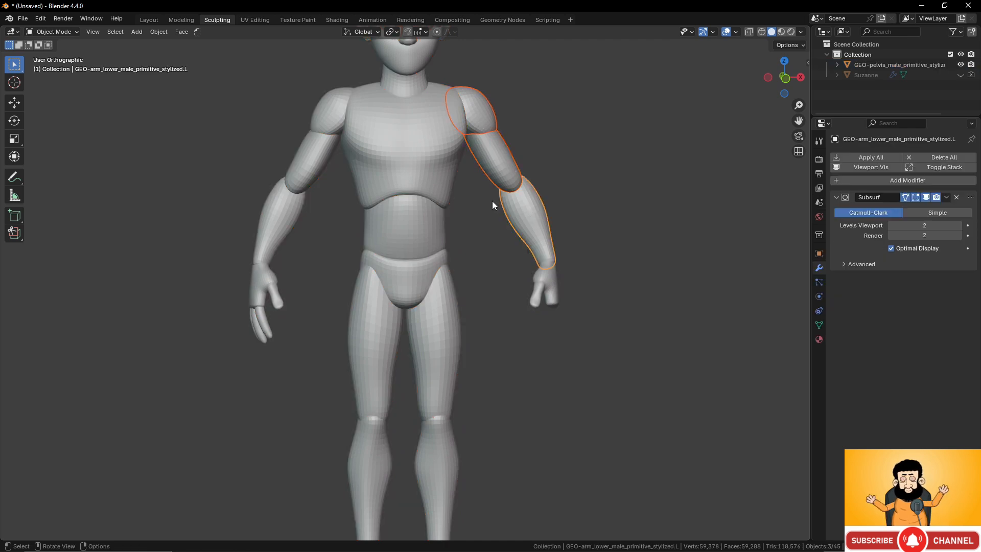
{"action": "left_click", "coordinate": [333, 125]}
{"action": "left_click", "coordinate": [318, 163], "text": "shift"}
{"action": "left_click", "coordinate": [282, 219], "text": "shift"}
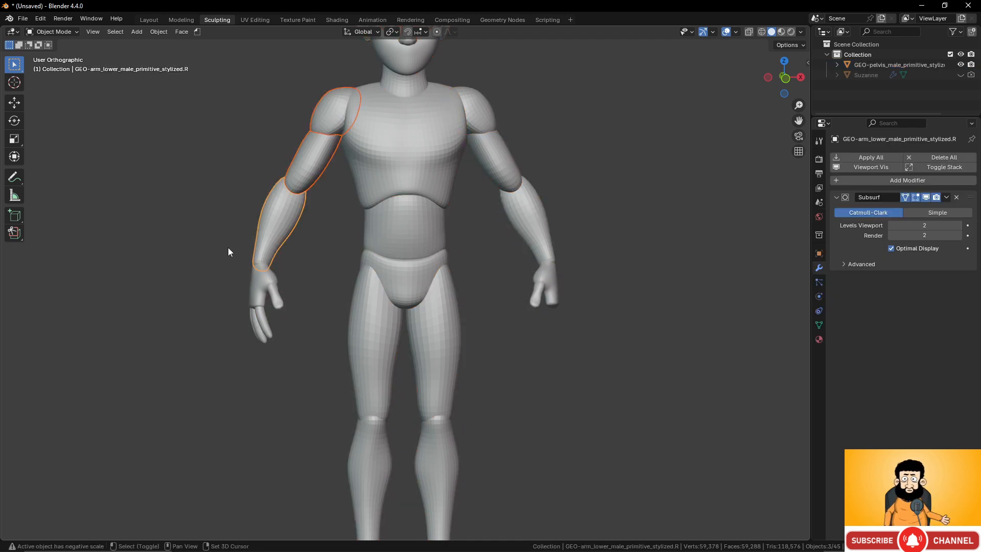
{"action": "left_click_drag", "start_coordinate": [228, 247], "coordinate": [293, 346], "text": "shift"}
{"action": "middle_click_drag", "start_coordinate": [307, 320], "coordinate": [338, 333], "text": "shift"}
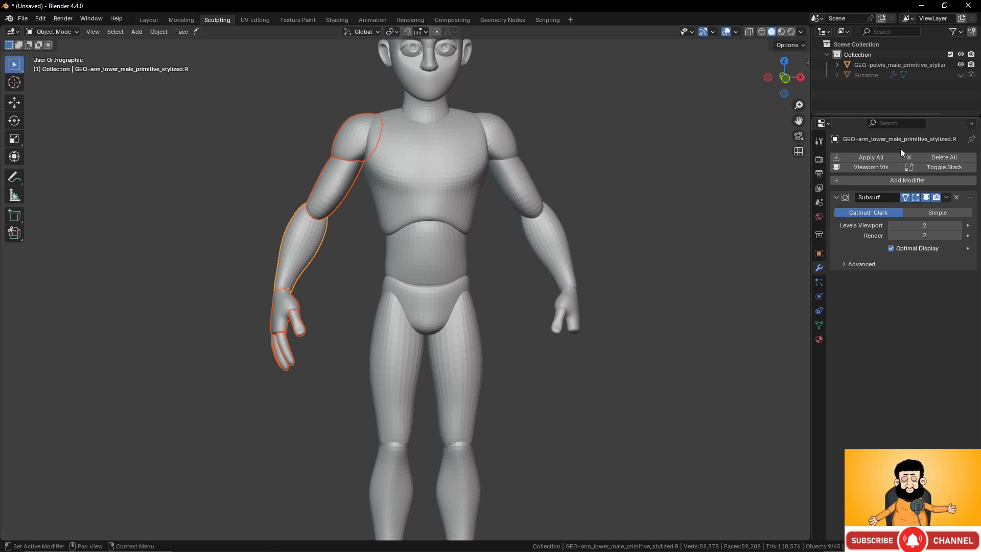
{"action": "left_click", "coordinate": [882, 157]}
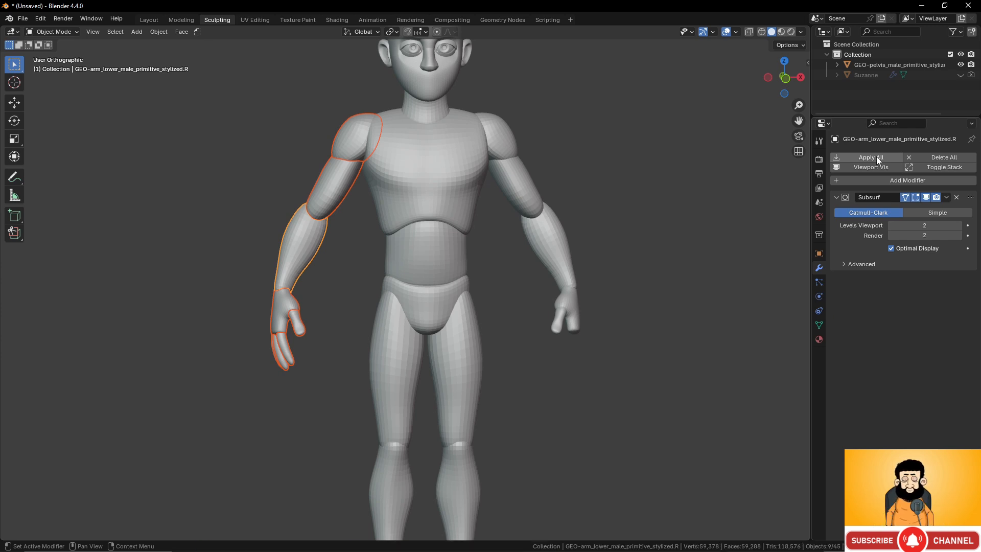
{"action": "middle_click_drag", "start_coordinate": [511, 271], "coordinate": [380, 185]}
{"action": "left_click", "coordinate": [367, 157]}
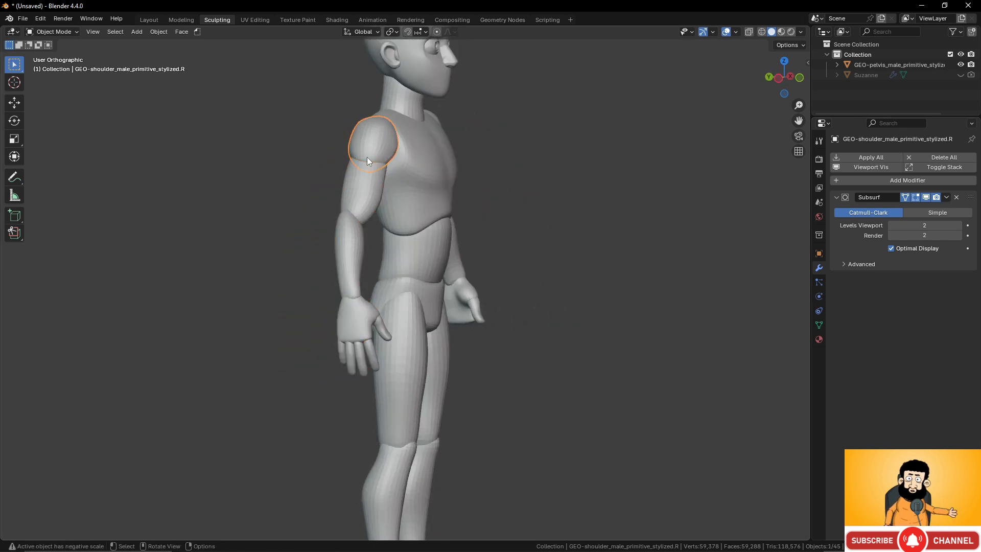
{"action": "left_click", "coordinate": [944, 198]}
{"action": "left_click", "coordinate": [936, 207]}
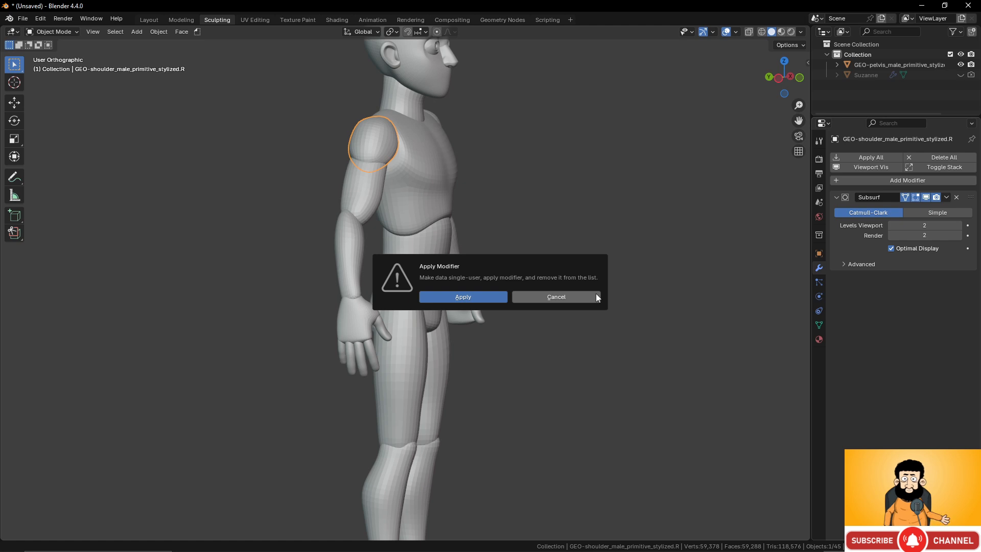
{"action": "middle_click_drag", "start_coordinate": [583, 165], "coordinate": [499, 164]}
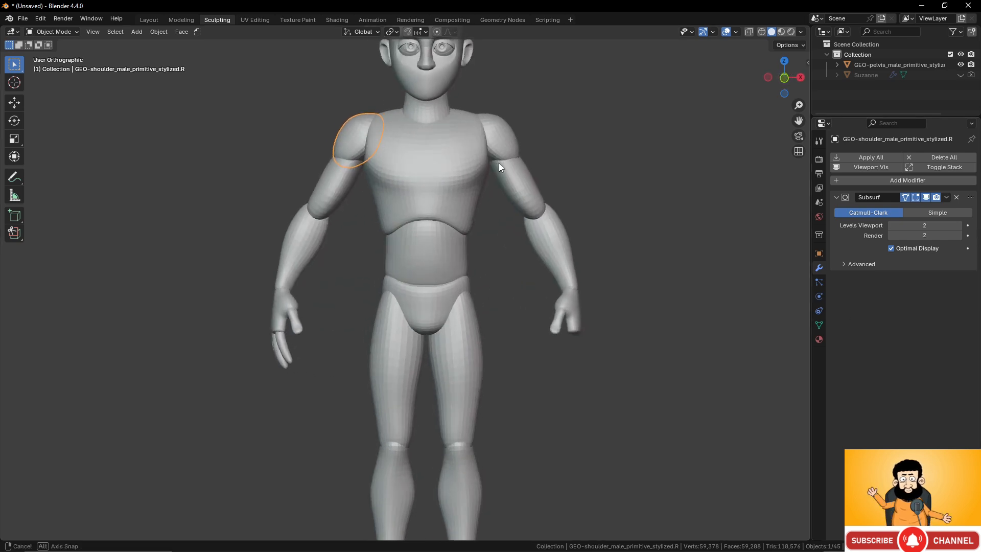
- Convert the figure's right shoulder, upper arm, forearm and hand parts with Visual Geometry to Mesh and join them into one object
{"action": "left_click", "coordinate": [369, 176], "text": "shift"}
{"action": "left_click", "coordinate": [347, 138]}
{"action": "left_click", "coordinate": [325, 183], "text": "shift"}
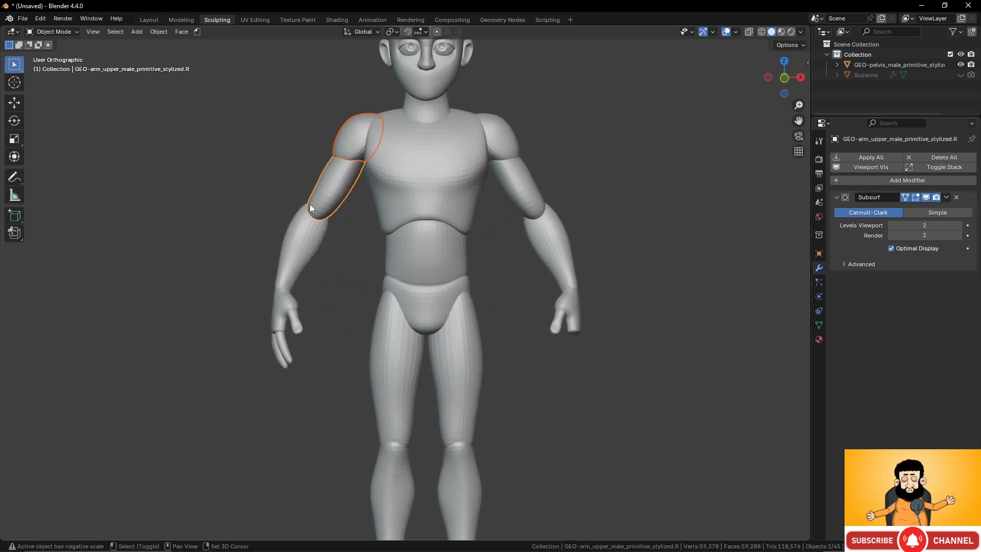
{"action": "left_click", "coordinate": [285, 239], "text": "shift"}
{"action": "left_click_drag", "start_coordinate": [244, 269], "coordinate": [310, 376], "text": "shift"}
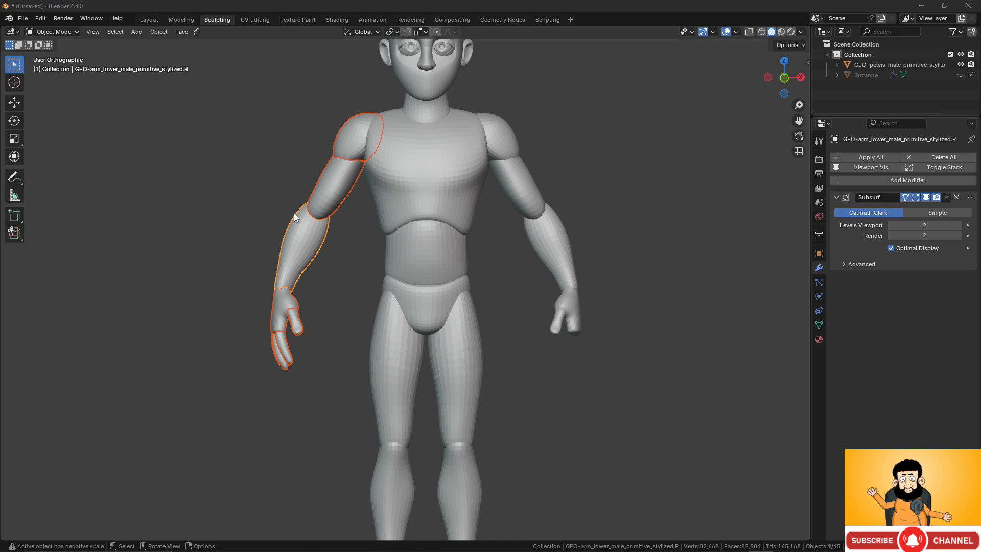
{"action": "key", "text": "ctrl+a"}
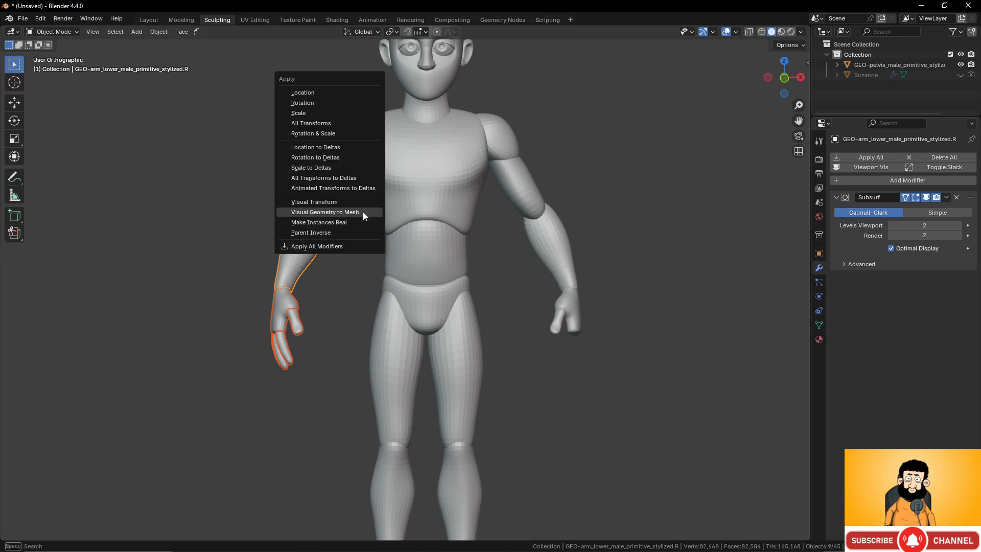
{"action": "left_click", "coordinate": [363, 212]}
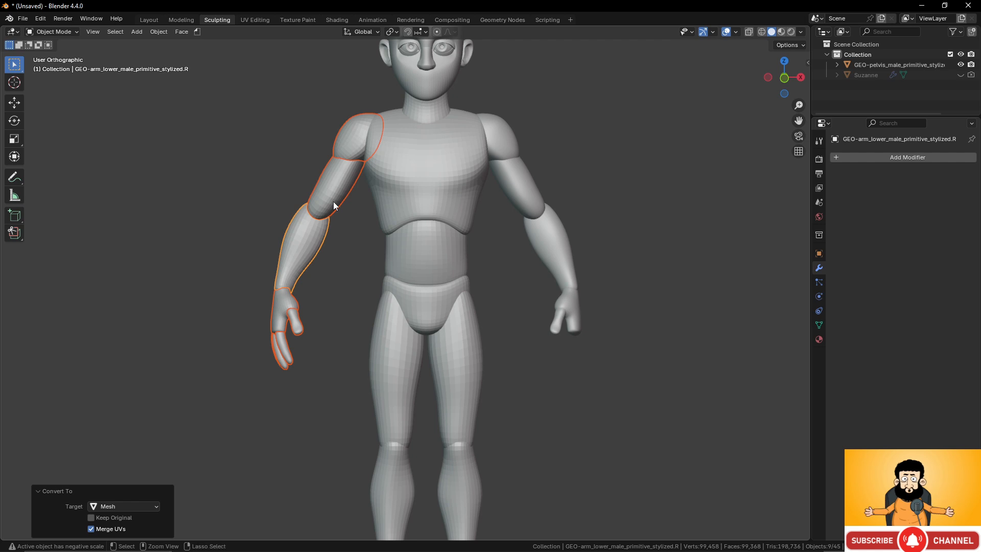
{"action": "key", "text": "ctrl+j"}
{"action": "middle_click_drag", "start_coordinate": [339, 266], "coordinate": [366, 259]}
{"action": "scroll", "coordinate": [370, 265], "scroll_direction": "up", "scroll_amount": 3}
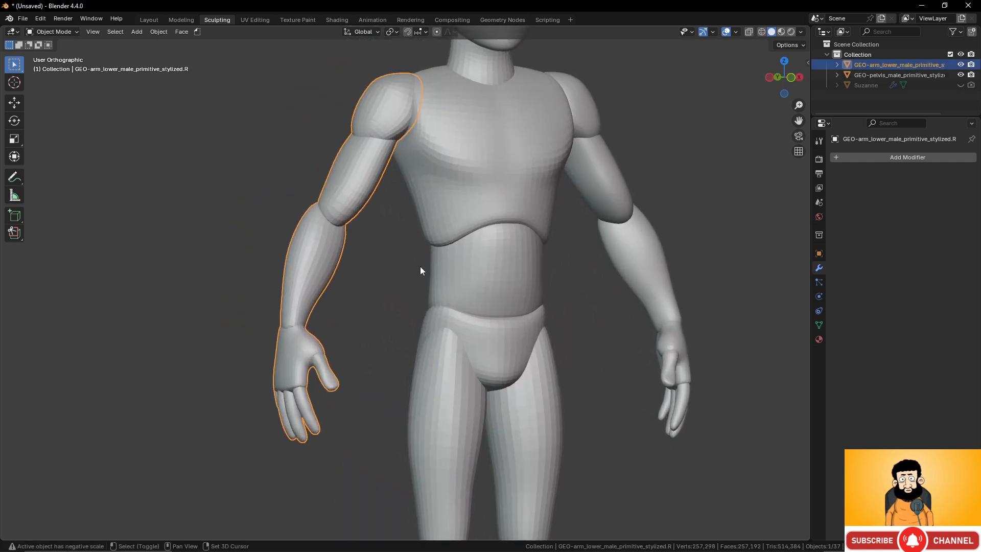
{"action": "left_click", "coordinate": [53, 32]}
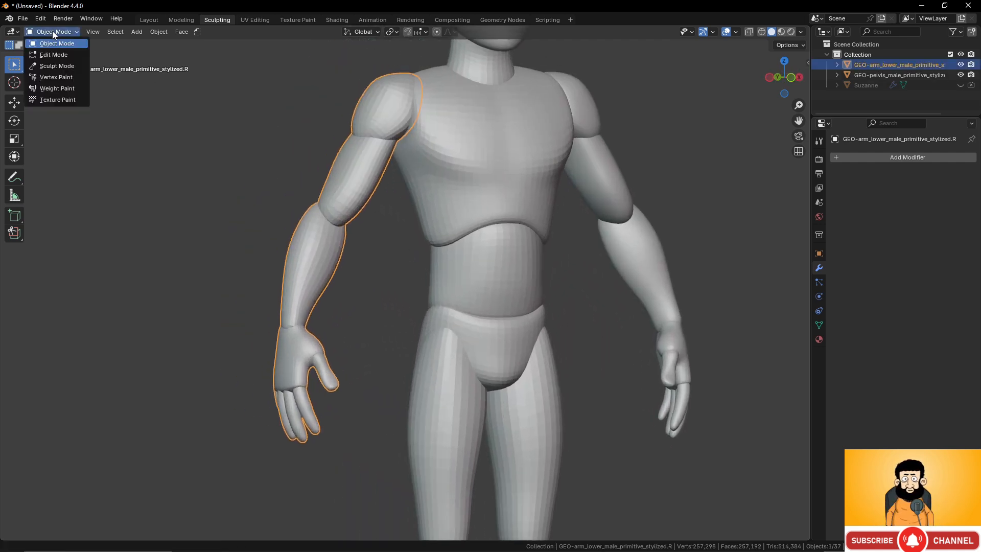
{"action": "left_click", "coordinate": [56, 66]}
{"action": "scroll", "coordinate": [437, 222], "scroll_direction": "down", "scroll_amount": 3}
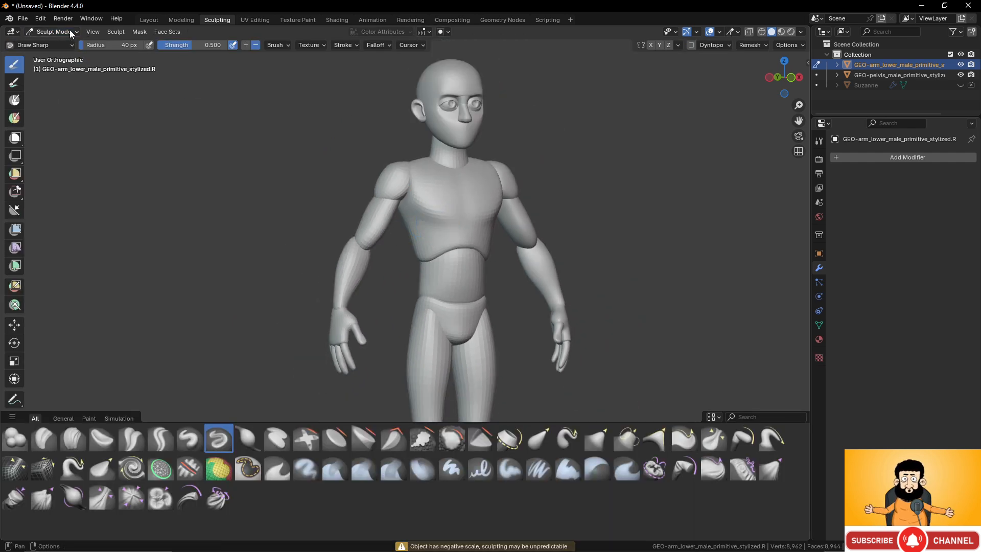
{"action": "left_click", "coordinate": [53, 32]}
{"action": "left_click", "coordinate": [54, 43]}
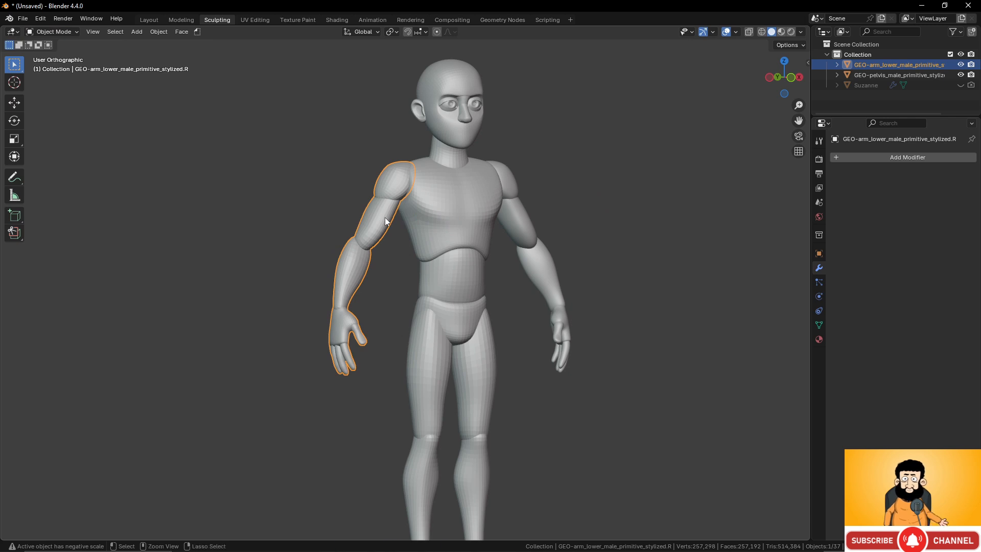
- Apply all transforms to the joined right arm, making its shared mesh data single-user
{"action": "key", "text": "ctrl+a"}
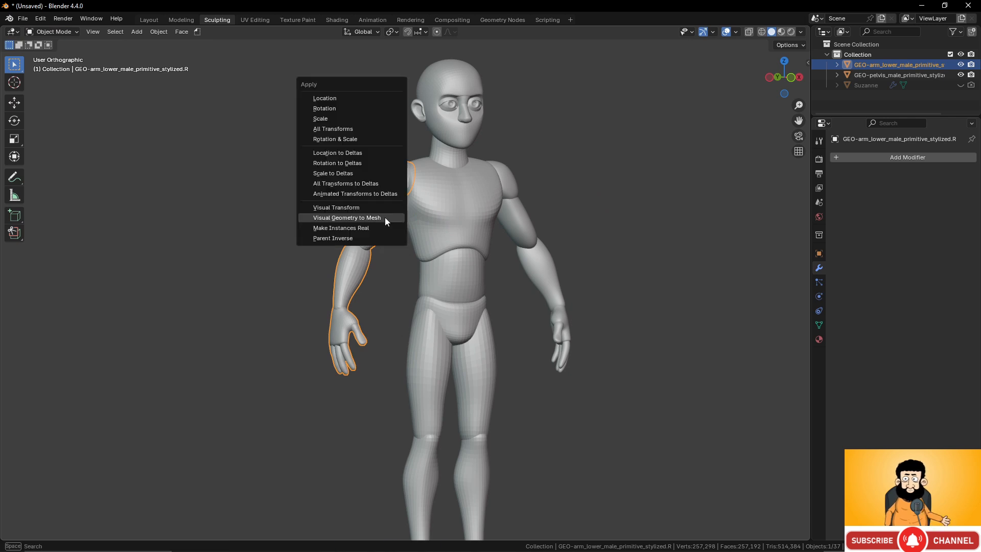
{"action": "left_click", "coordinate": [339, 129]}
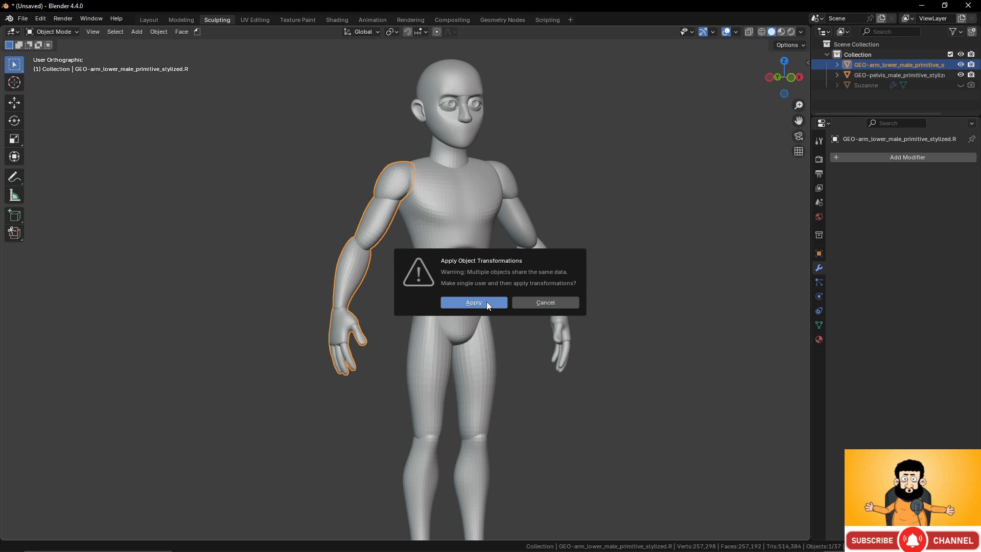
{"action": "left_click", "coordinate": [474, 302]}
{"action": "middle_click_drag", "start_coordinate": [444, 244], "coordinate": [385, 229]}
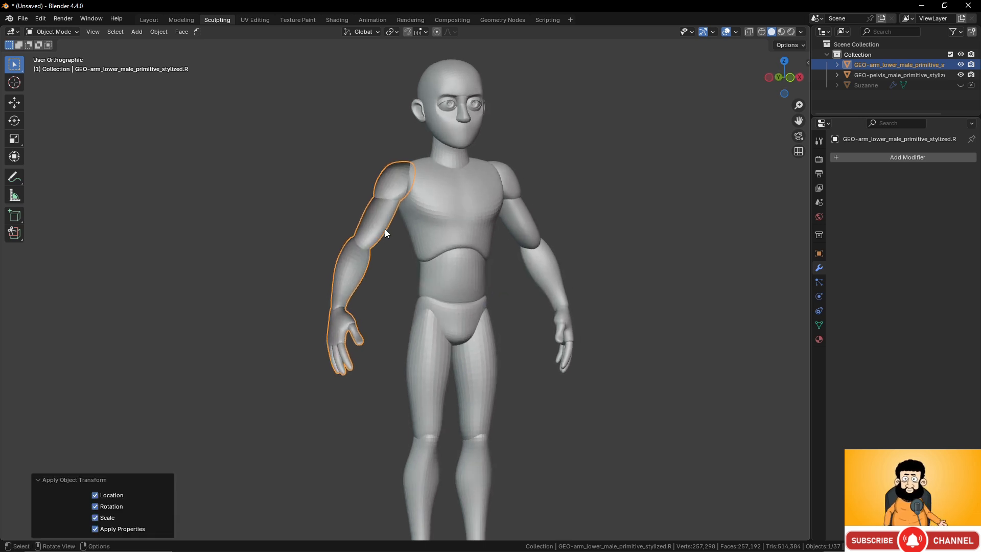
- Recalculate the normals of the entire right arm mesh to face outside and return to Object Mode
{"action": "key", "text": "Tab"}
{"action": "key", "text": "a"}
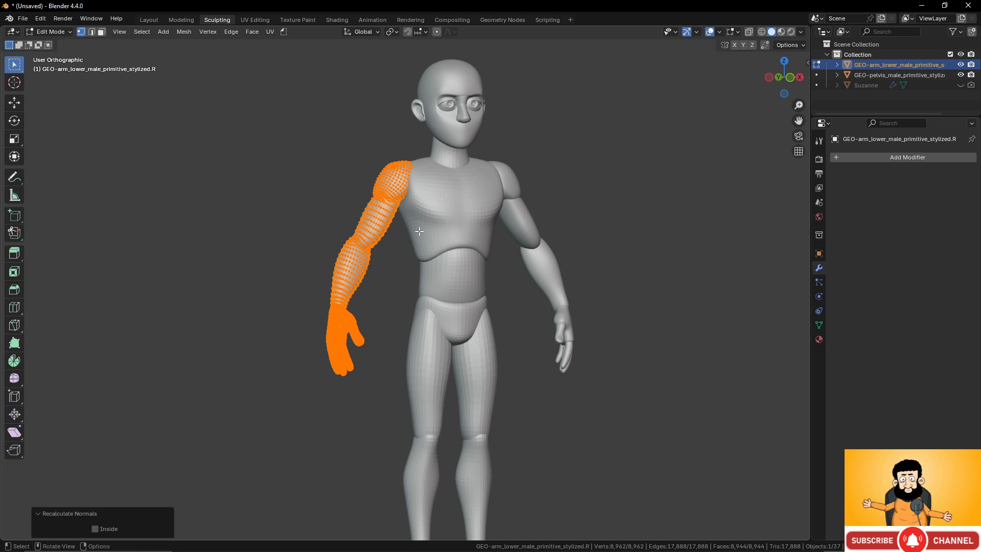
{"action": "key", "text": "Tab"}
- Put the joined right arm into Sculpt Mode
{"action": "scroll", "coordinate": [157, 65], "scroll_direction": "up", "scroll_amount": 2}
{"action": "left_click", "coordinate": [71, 31]}
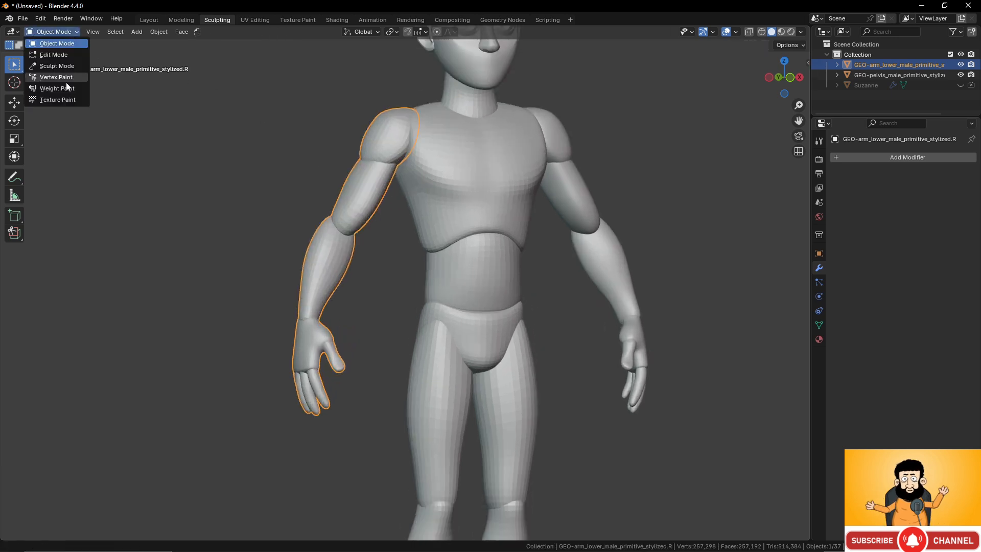
{"action": "left_click", "coordinate": [66, 69]}
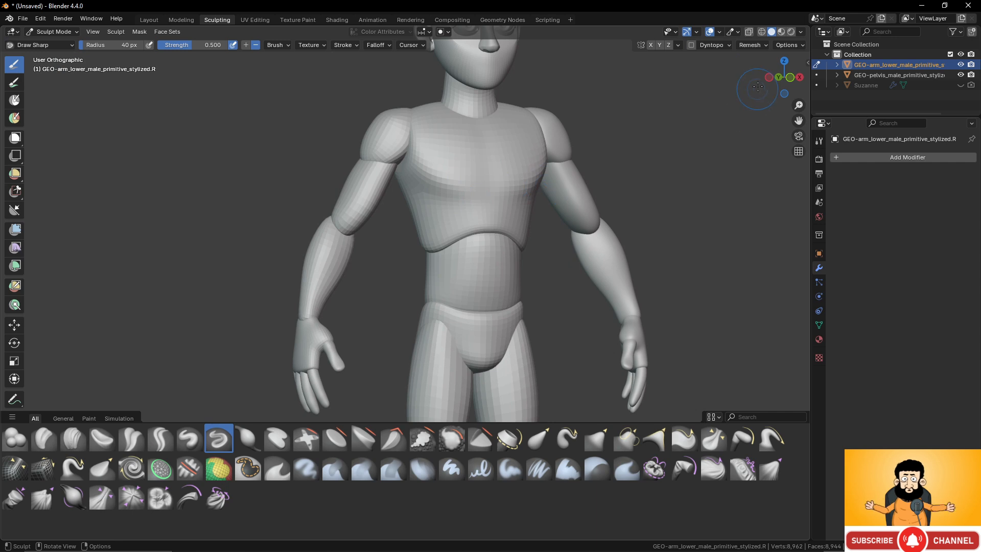
- Try to remesh the right arm at the existing voxel size and undo the coarse result
{"action": "left_click", "coordinate": [756, 45]}
{"action": "left_click", "coordinate": [758, 125]}
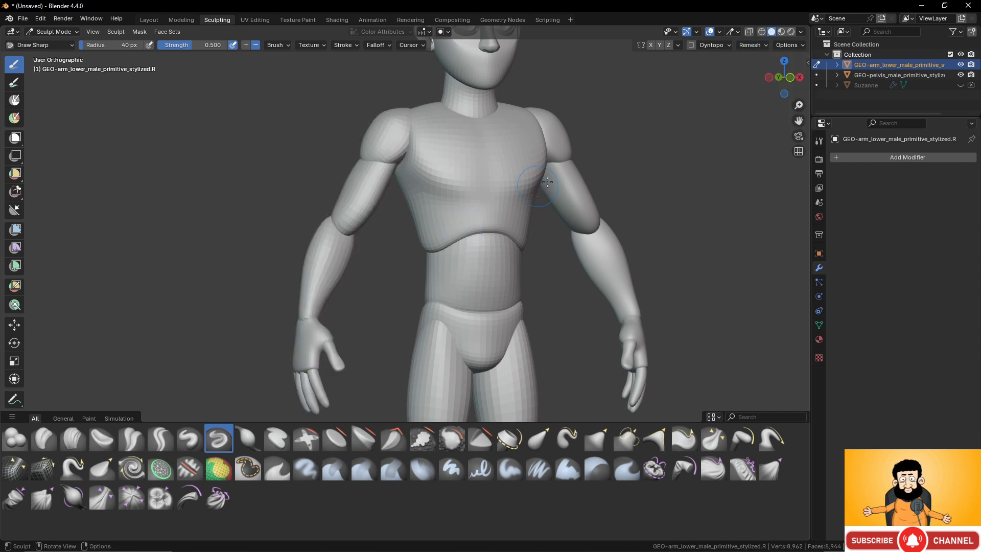
{"action": "middle_click_drag", "start_coordinate": [329, 242], "coordinate": [352, 241]}
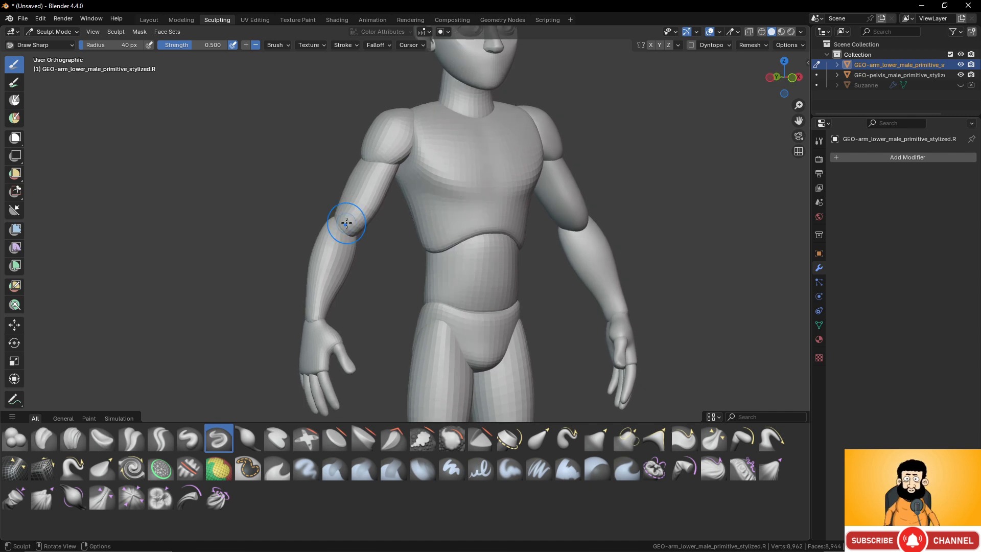
{"action": "key", "text": "ctrl+z"}
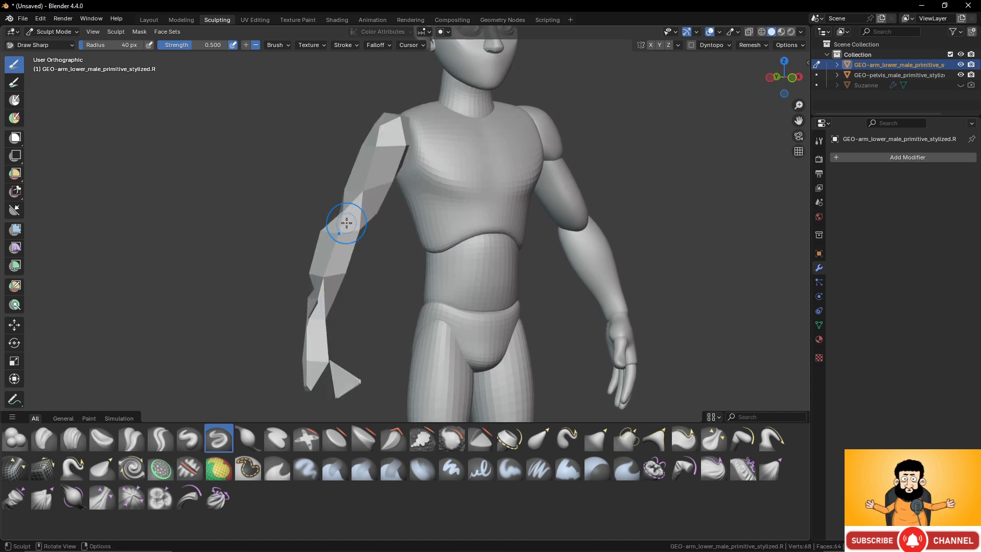
{"action": "key", "text": "ctrl+shift+z"}
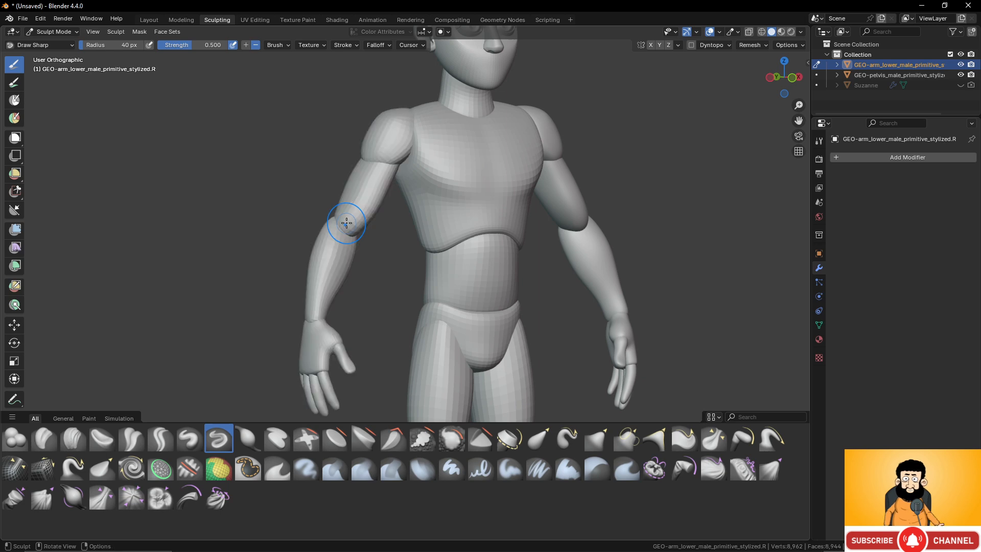
- Set the remesh voxel size to about 0.0049 m and voxel remesh the right arm into one continuous mesh
{"action": "key", "text": "r"}
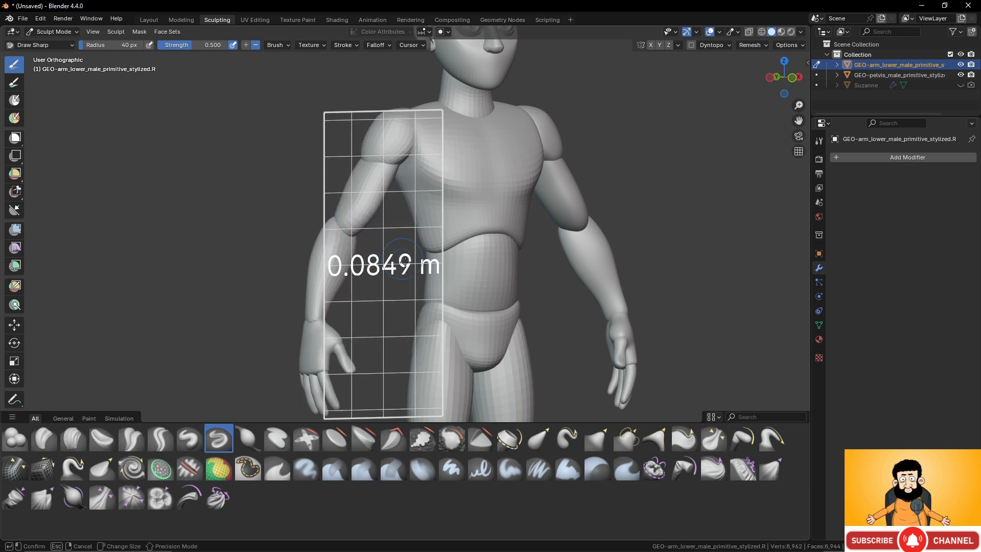
{"action": "left_click", "coordinate": [635, 297]}
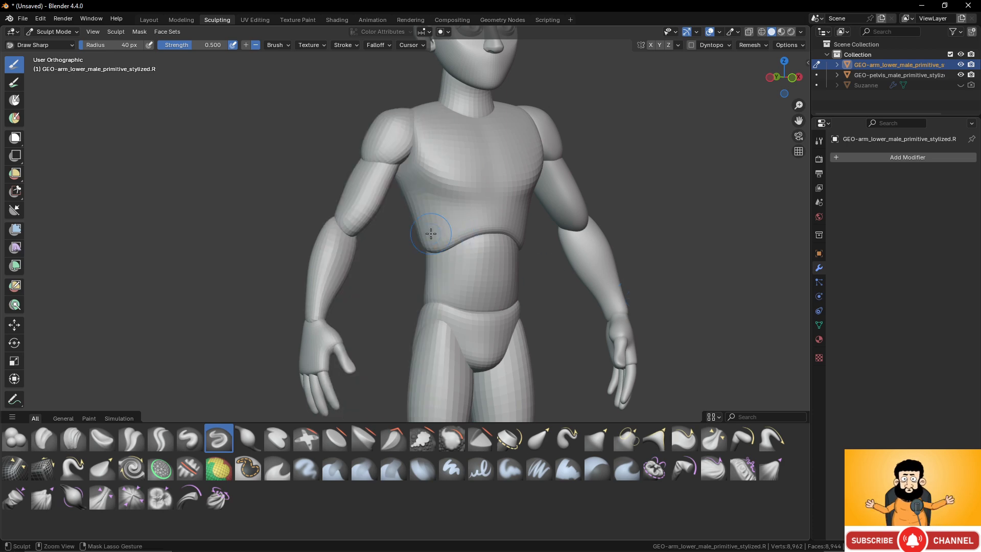
{"action": "key", "text": "ctrl+r"}
- Smooth the right arm's shoulder and elbow seams along the back and outer side
{"action": "scroll", "coordinate": [409, 238], "scroll_direction": "up", "scroll_amount": 3}
{"action": "middle_click_drag", "start_coordinate": [369, 137], "coordinate": [515, 272], "text": "shift"}
{"action": "middle_click_drag", "start_coordinate": [443, 234], "coordinate": [508, 228]}
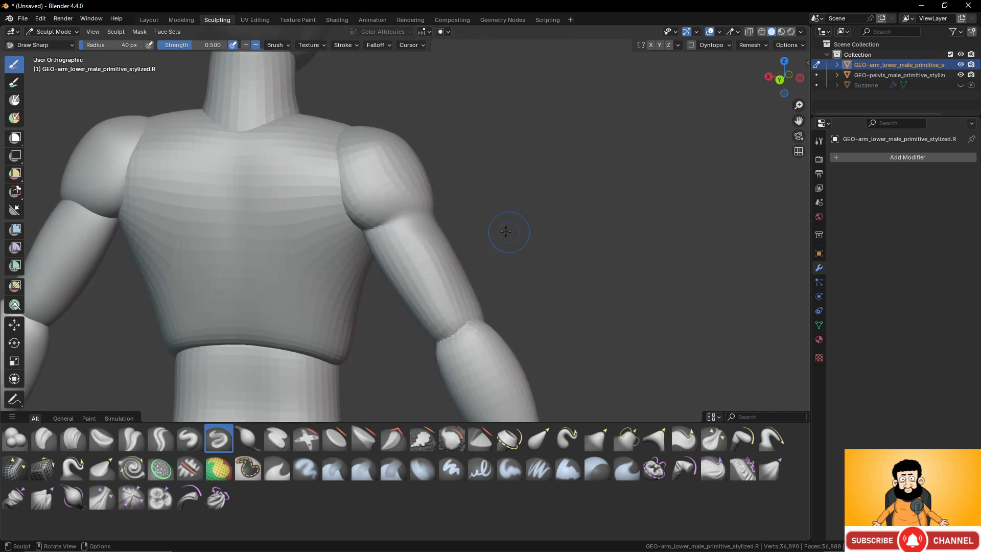
{"action": "middle_click_drag", "start_coordinate": [460, 329], "coordinate": [449, 359]}
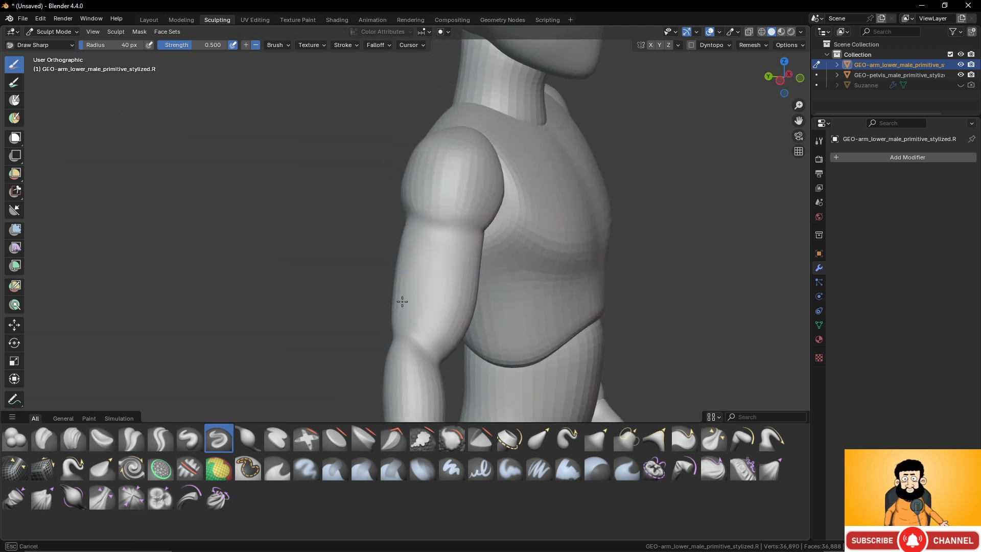
{"action": "middle_click_drag", "start_coordinate": [459, 268], "coordinate": [440, 245]}
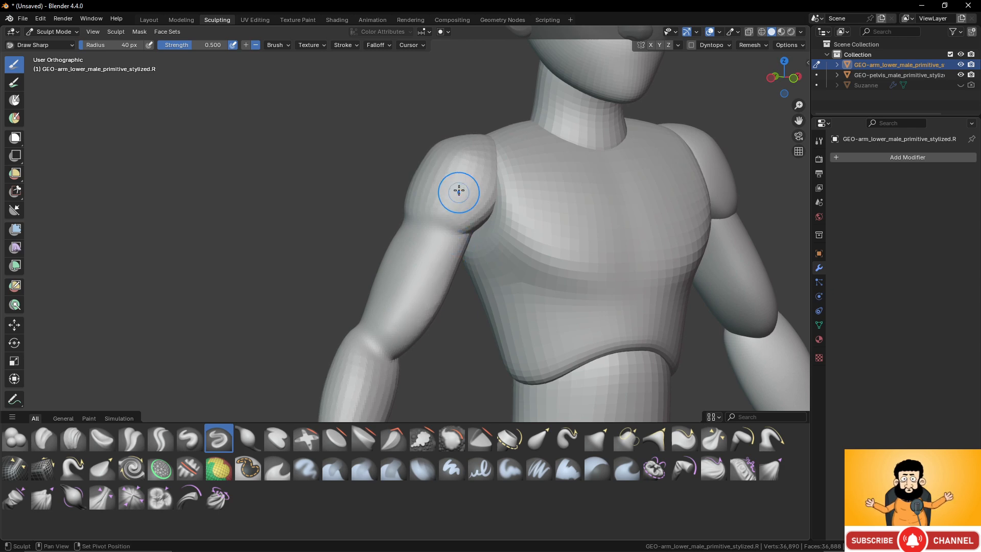
- Smooth the right shoulder ball, upper arm and elbow joint from the side and front to blend the segments
{"action": "middle_click_drag", "start_coordinate": [451, 166], "coordinate": [435, 207]}
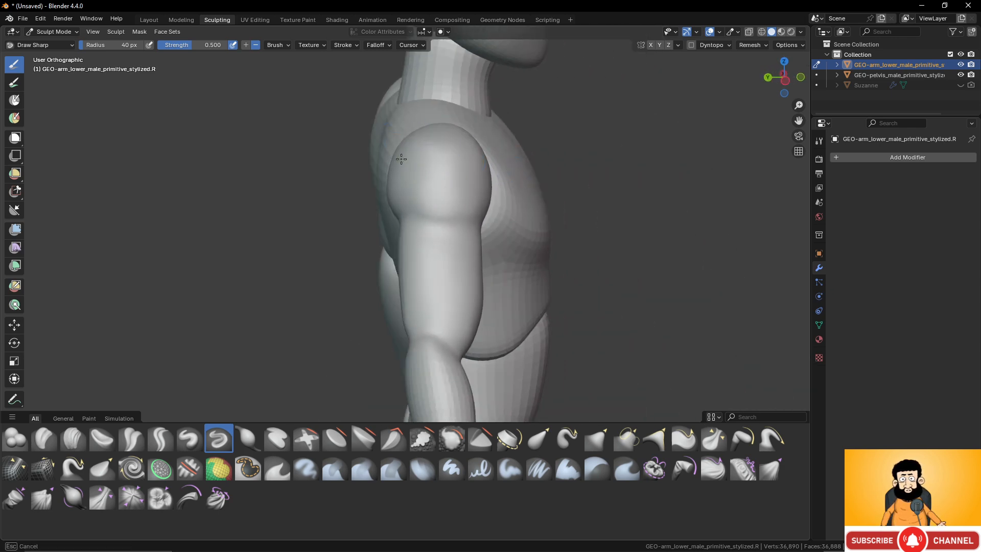
{"action": "middle_click_drag", "start_coordinate": [396, 160], "coordinate": [453, 320]}
{"action": "middle_click_drag", "start_coordinate": [392, 272], "coordinate": [397, 222]}
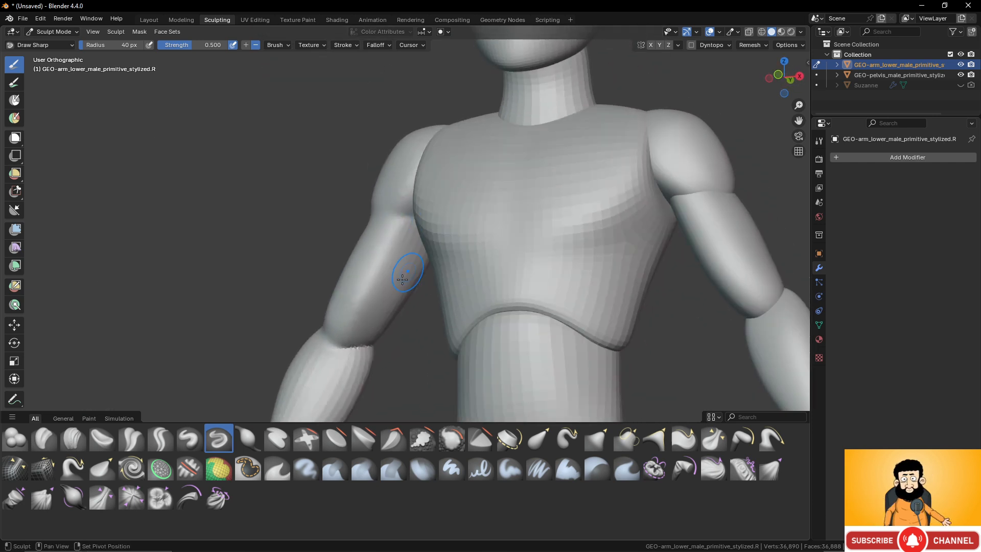
{"action": "mouse_move", "coordinate": [394, 236]}
{"action": "left_mouse_down"}
{"action": "mouse_move", "coordinate": [396, 223]}
{"action": "mouse_move", "coordinate": [430, 204]}
{"action": "mouse_move", "coordinate": [435, 158]}
{"action": "left_mouse_up"}
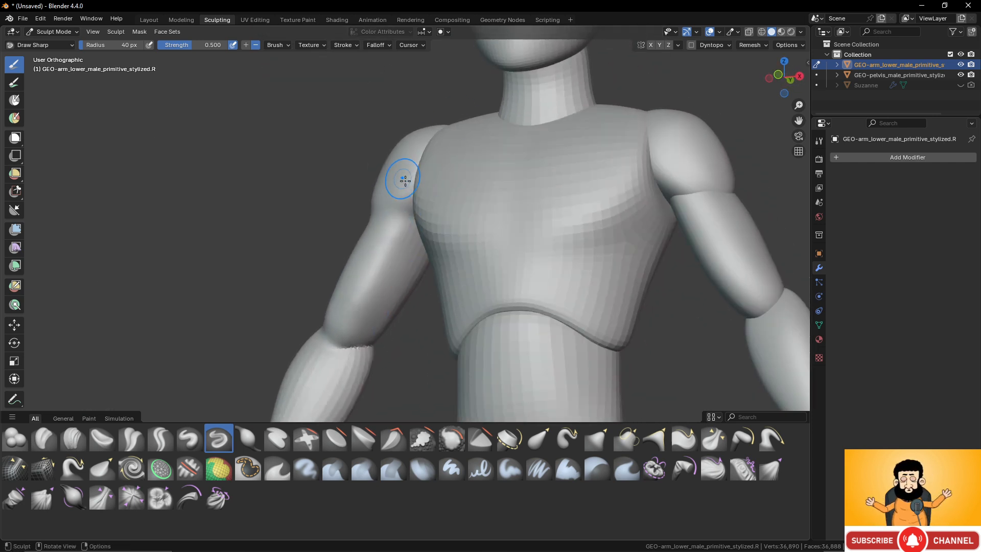
{"action": "scroll", "coordinate": [403, 179], "scroll_direction": "down", "scroll_amount": 4}
{"action": "middle_click_drag", "start_coordinate": [406, 181], "coordinate": [471, 219]}
{"action": "mouse_move", "coordinate": [407, 296]}
{"action": "middle_mouse_down"}
{"action": "mouse_move", "coordinate": [489, 314]}
{"action": "mouse_move", "coordinate": [407, 321]}
{"action": "middle_mouse_up"}
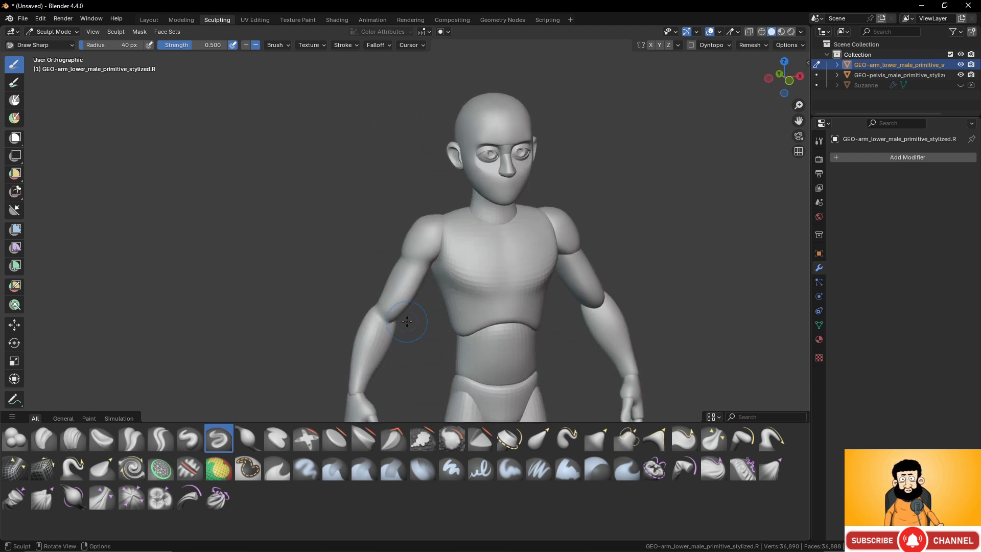
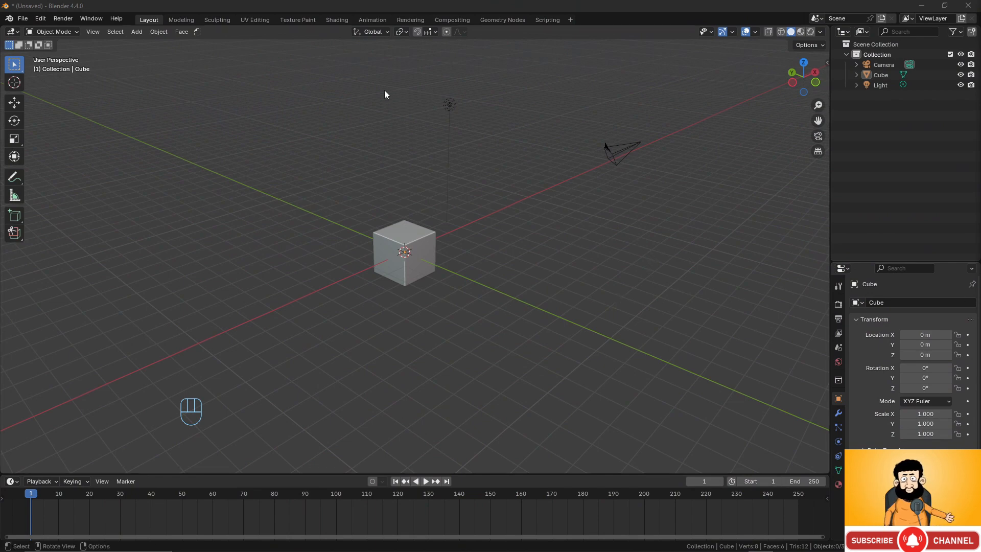
- Delete the default camera and light, keeping only the cube in the scene
{"action": "left_click_drag", "start_coordinate": [385, 90], "coordinate": [640, 176]}
{"action": "key", "text": "x"}
{"action": "left_click", "coordinate": [549, 154]}
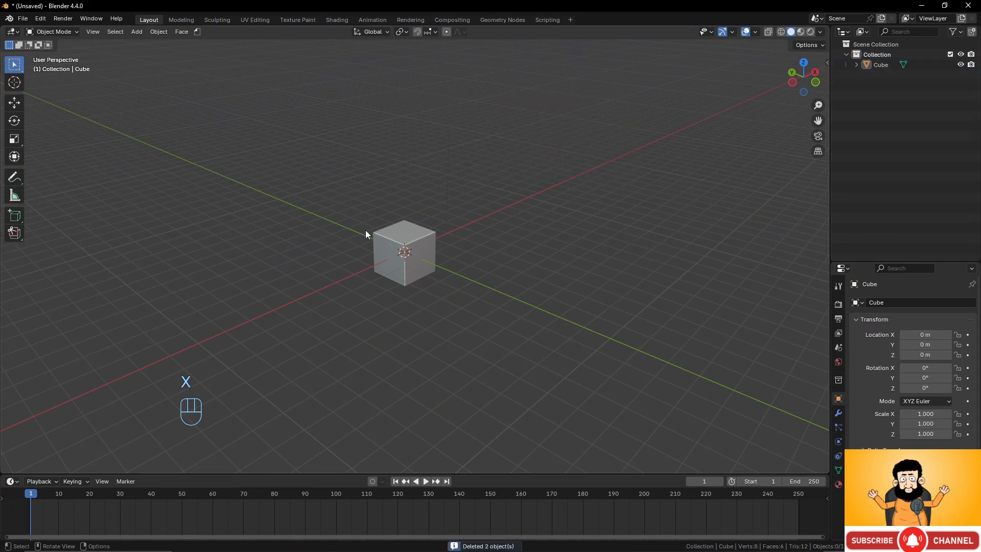
- Add a Subdivision Surface modifier to the cube and set its viewport level to 8
{"action": "left_click", "coordinate": [403, 240]}
{"action": "key", "text": "ctrl"}
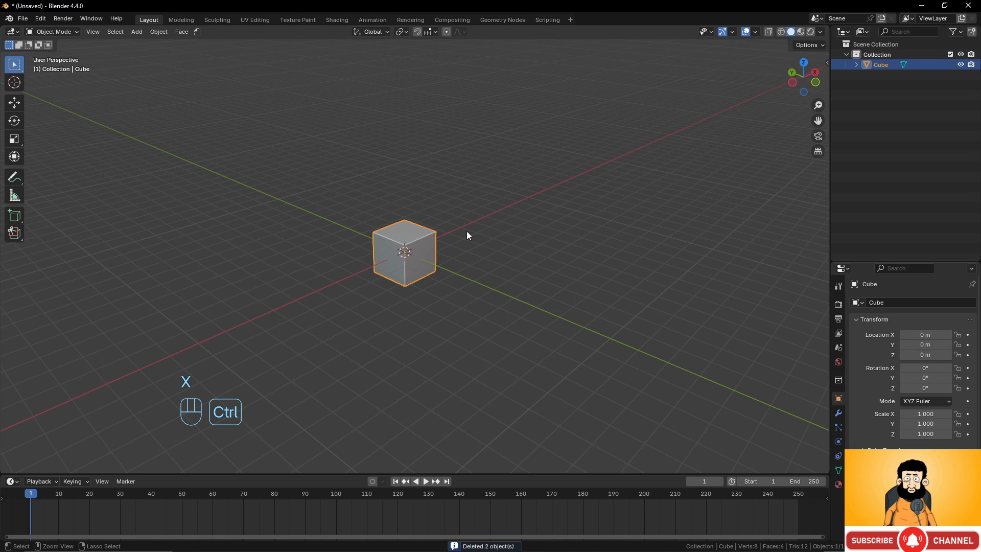
{"action": "key", "text": "ctrl+3"}
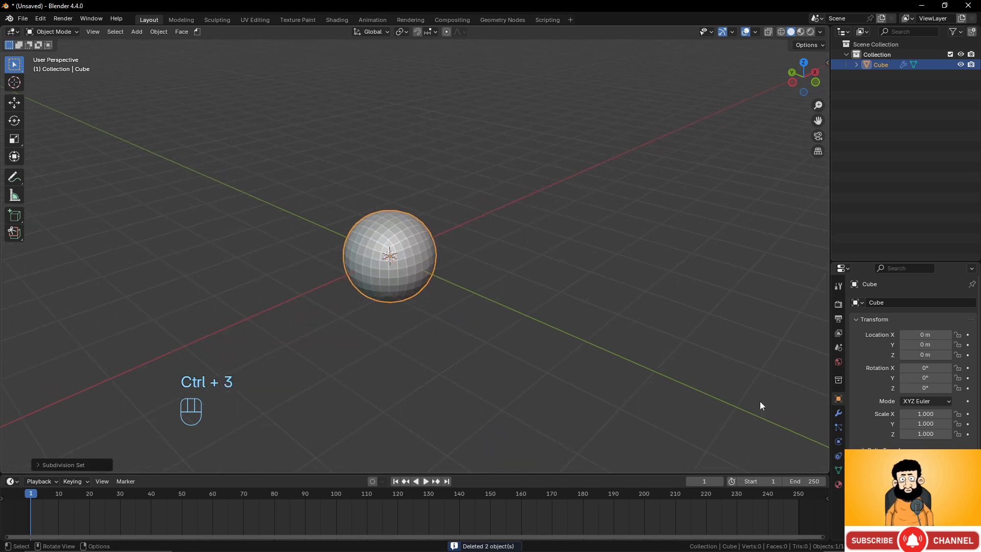
{"action": "left_click", "coordinate": [839, 413]}
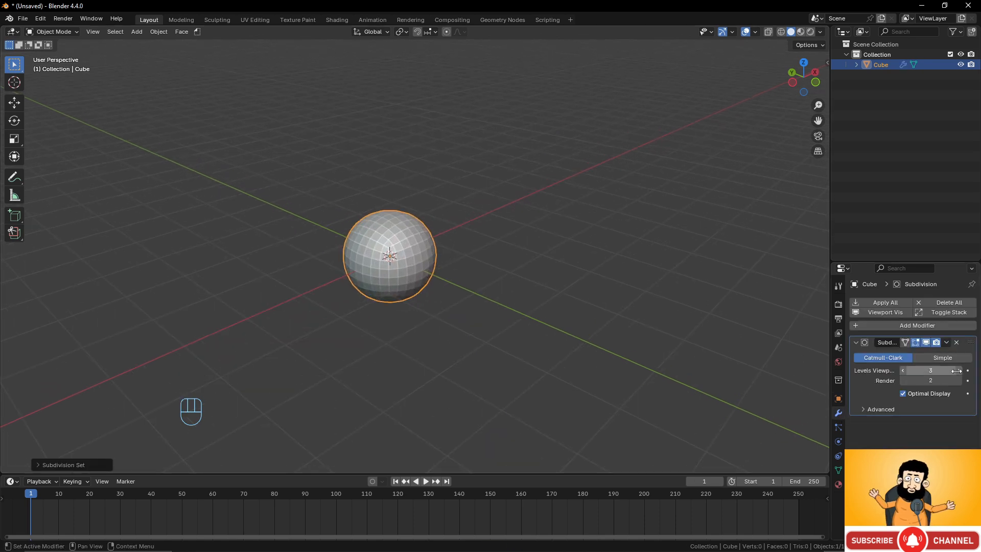
{"action": "left_click_drag", "start_coordinate": [956, 371], "coordinate": [955, 371]}
{"action": "left_click", "coordinate": [935, 370]}
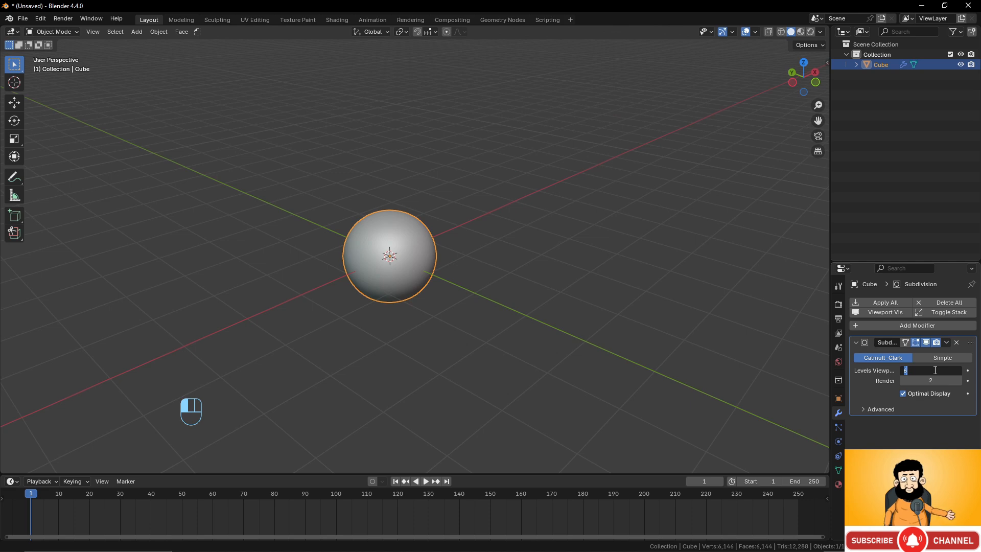
{"action": "type", "text": "8"}
{"action": "key", "text": "Return"}
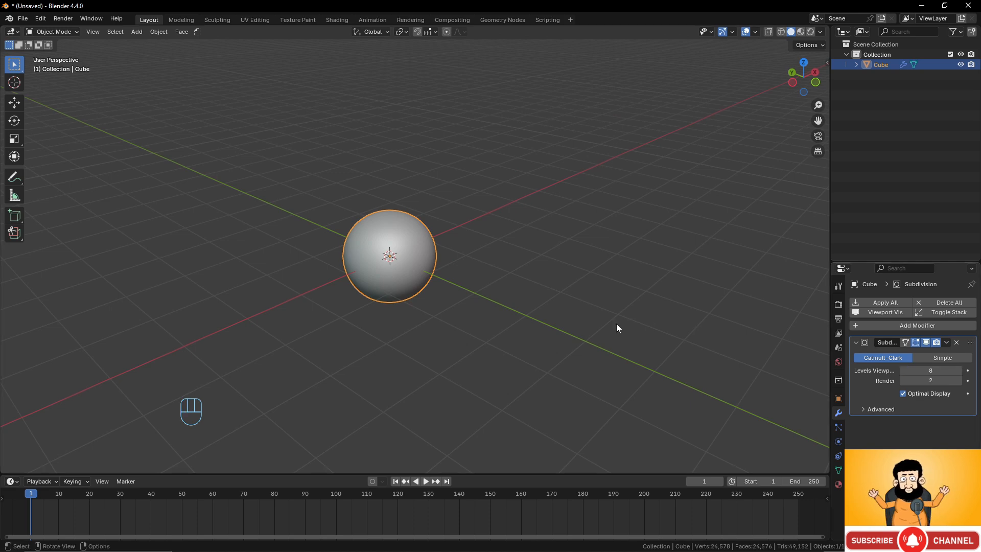
- Try a viewport subdivision level of 9 and return it to 8
{"action": "left_click", "coordinate": [930, 370]}
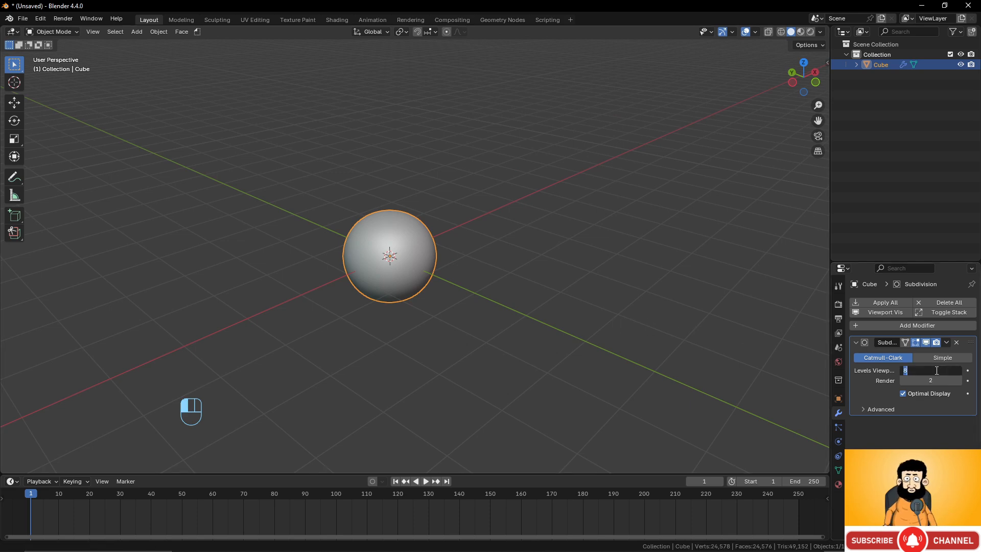
{"action": "type", "text": "9"}
{"action": "key", "text": "Return"}
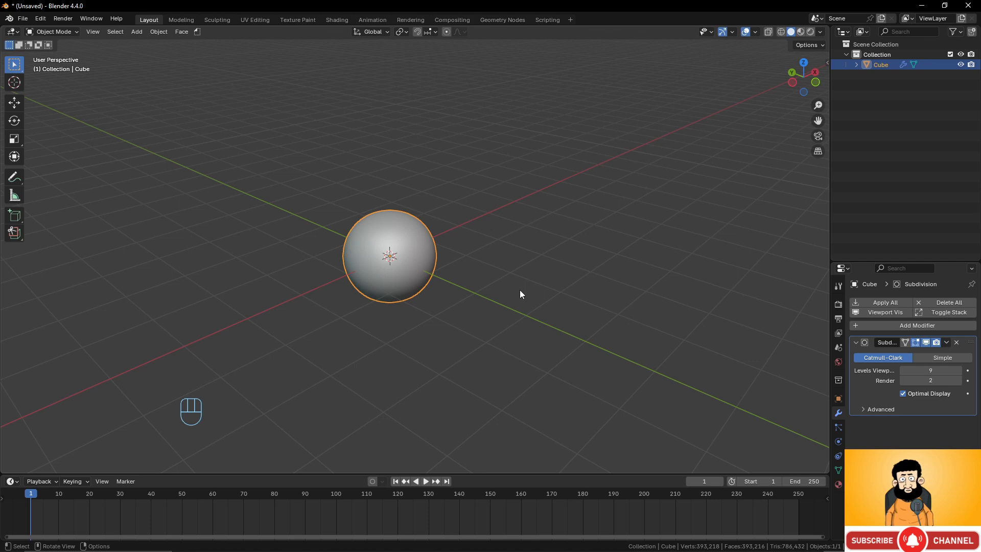
{"action": "left_click", "coordinate": [903, 370]}
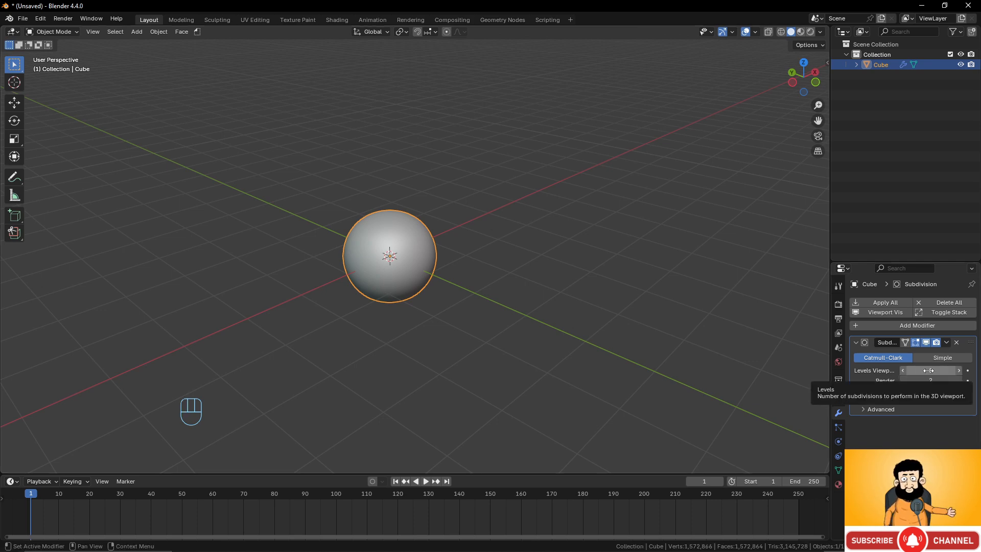
- Show the wireframe overlay on the subdivided cube and turn off the modifier's Optimal Display
{"action": "scroll", "coordinate": [403, 269], "scroll_direction": "up", "scroll_amount": 6}
{"action": "key", "text": "q"}
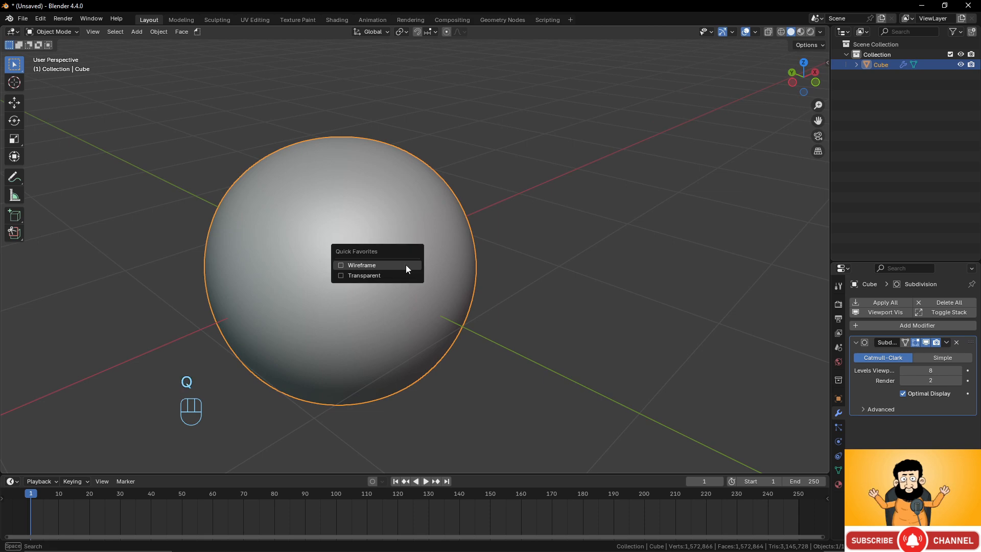
{"action": "left_click", "coordinate": [385, 265]}
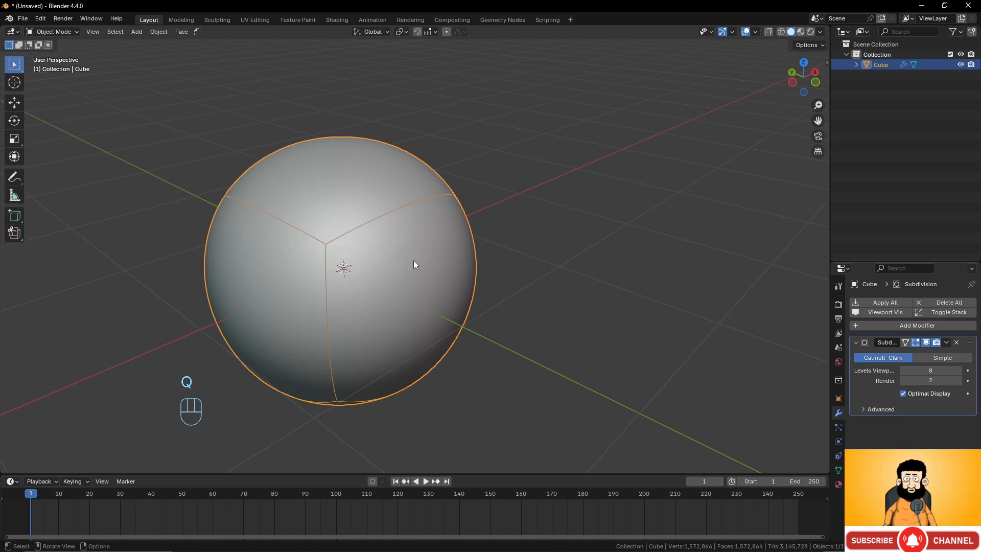
{"action": "left_click", "coordinate": [902, 394]}
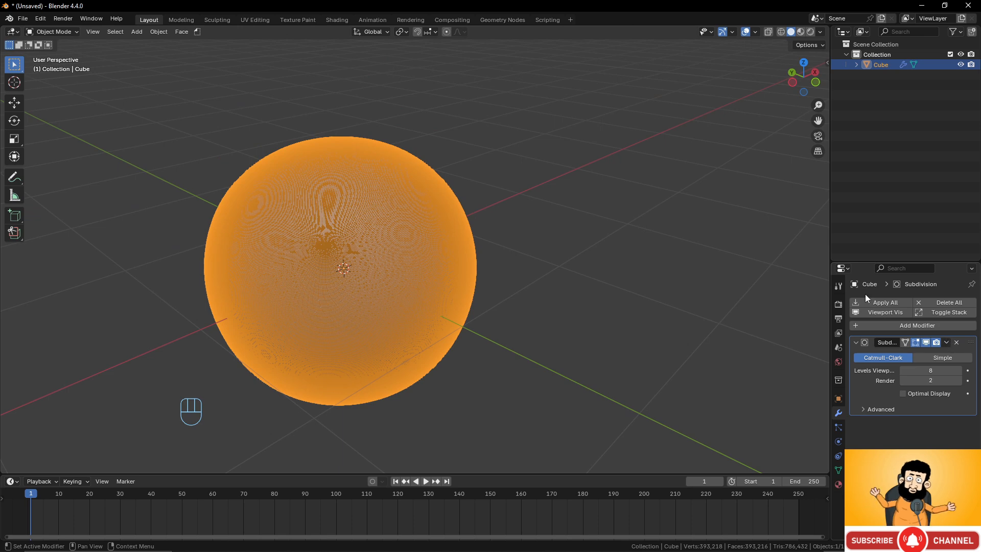
- Apply all modifiers on the subdivided cube to make its dense sphere geometry real
{"action": "left_click", "coordinate": [891, 302]}
{"action": "scroll", "coordinate": [482, 231], "scroll_direction": "down", "scroll_amount": 3}
{"action": "scroll", "coordinate": [482, 231], "scroll_direction": "up", "scroll_amount": 2}
{"action": "middle_click_drag", "start_coordinate": [482, 231], "coordinate": [539, 226], "text": "shift"}
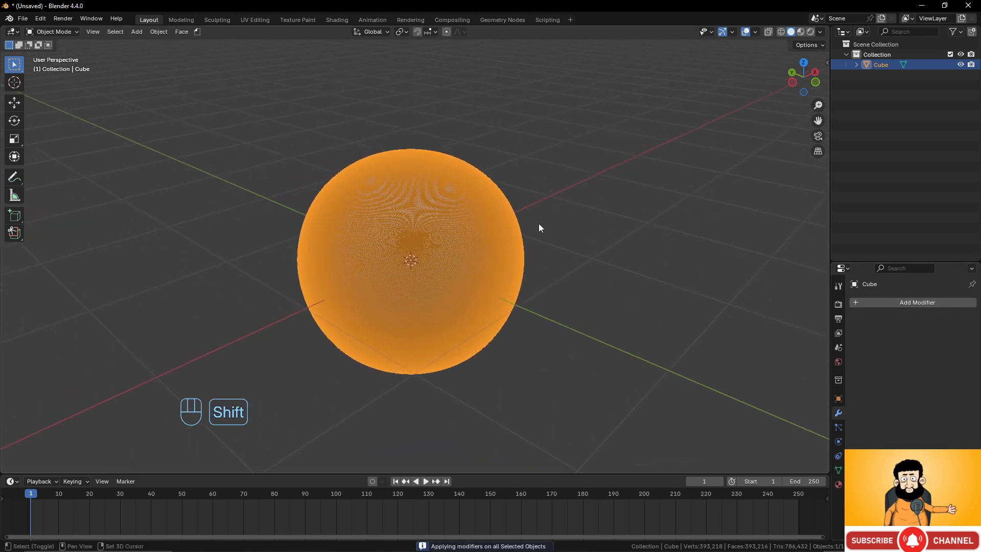
- Switch to the Sculpting workspace with X symmetry on and enlarge the brush shelf to two rows
{"action": "left_click", "coordinate": [219, 20]}
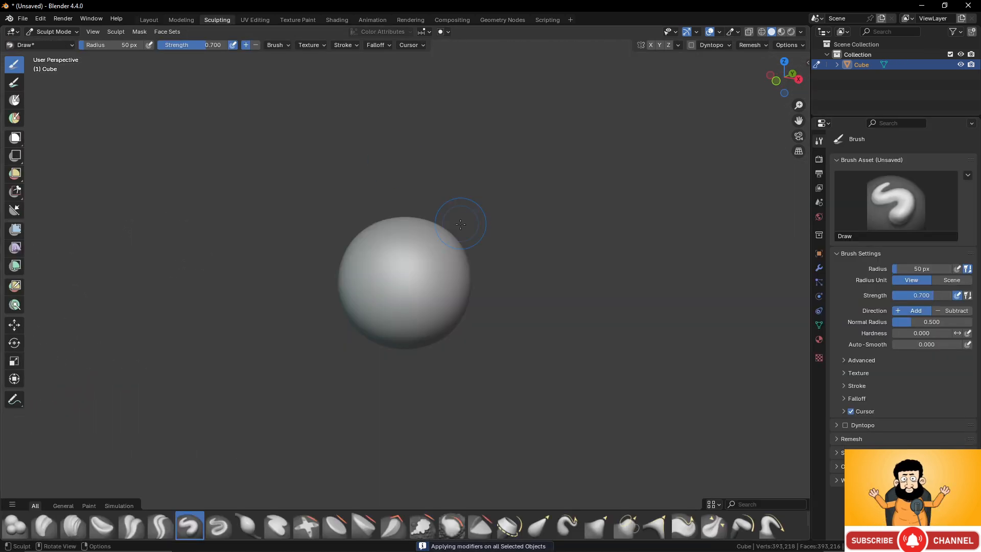
{"action": "scroll", "coordinate": [450, 225], "scroll_direction": "up", "scroll_amount": 3}
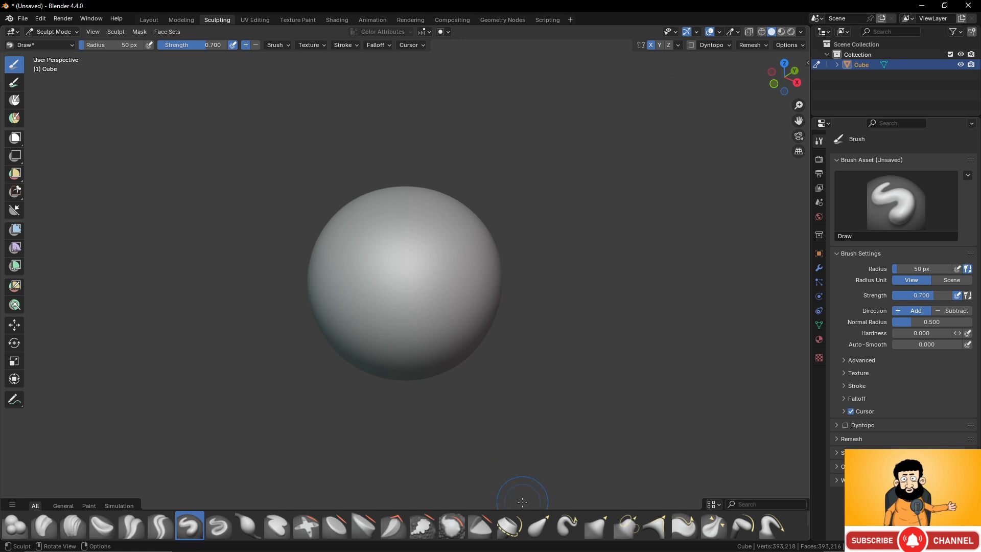
{"action": "left_click_drag", "start_coordinate": [511, 509], "coordinate": [523, 461]}
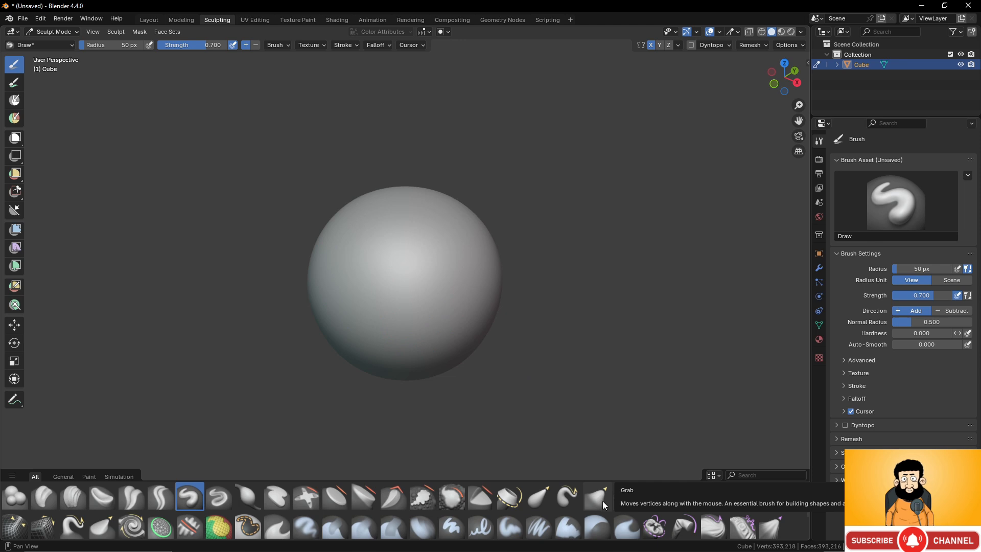
- View the sphere from the right side, set the brush radius to 170 px and choose the Grab brush
{"action": "key", "text": "KP_3"}
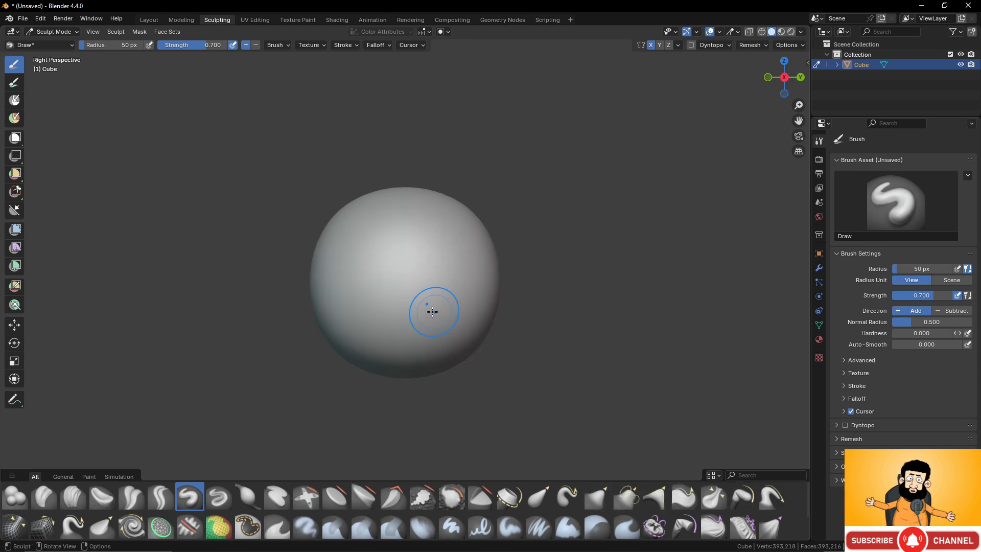
{"action": "scroll", "coordinate": [432, 311], "scroll_direction": "down", "scroll_amount": 4}
{"action": "scroll", "coordinate": [429, 313], "scroll_direction": "up", "scroll_amount": 3}
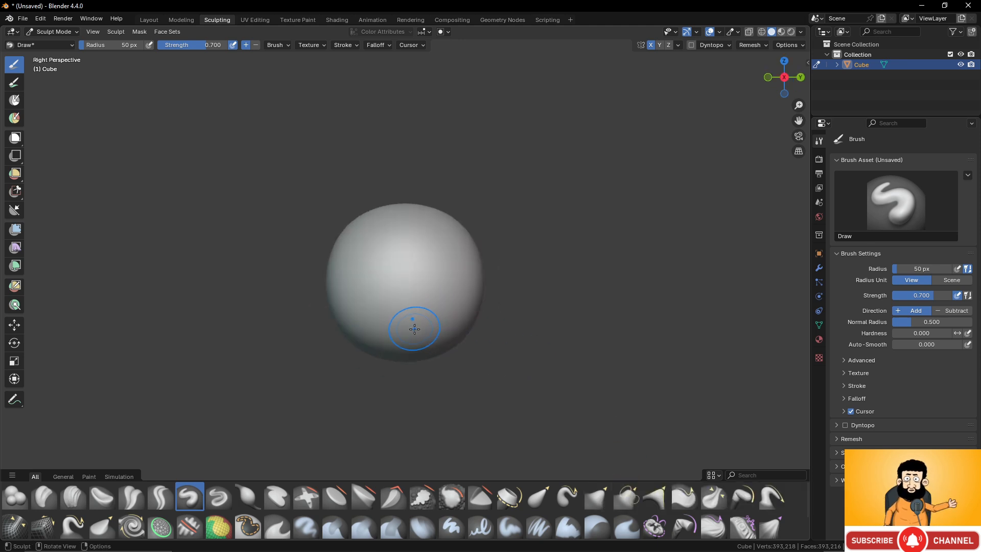
{"action": "key", "text": "f"}
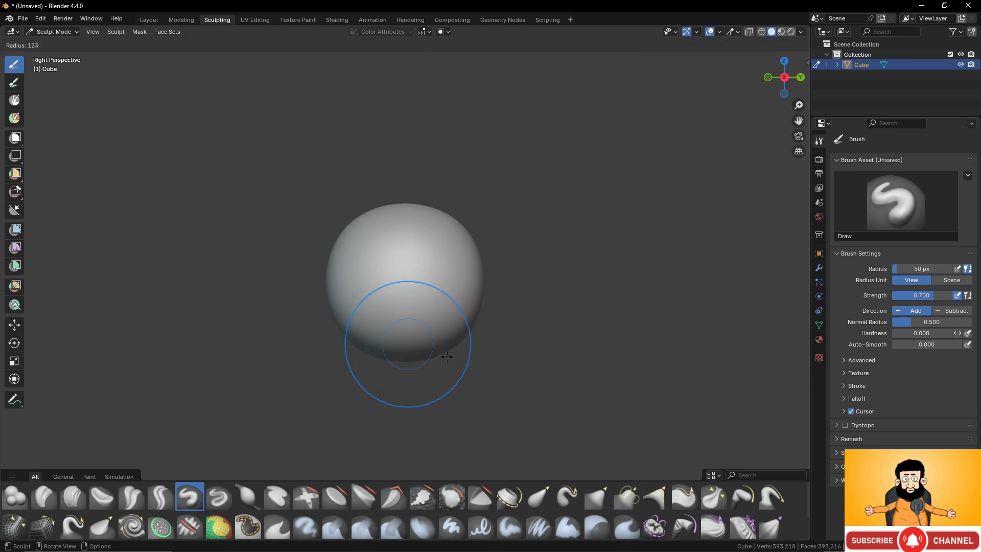
{"action": "left_click", "coordinate": [493, 344]}
{"action": "scroll", "coordinate": [447, 361], "scroll_direction": "down", "scroll_amount": 3}
{"action": "scroll", "coordinate": [413, 319], "scroll_direction": "up", "scroll_amount": 2}
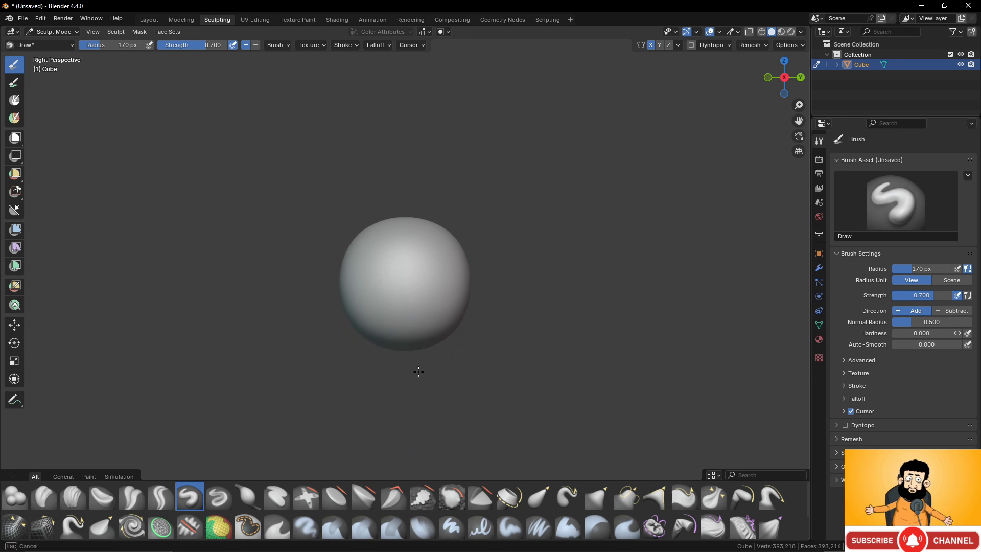
{"action": "left_click", "coordinate": [596, 497]}
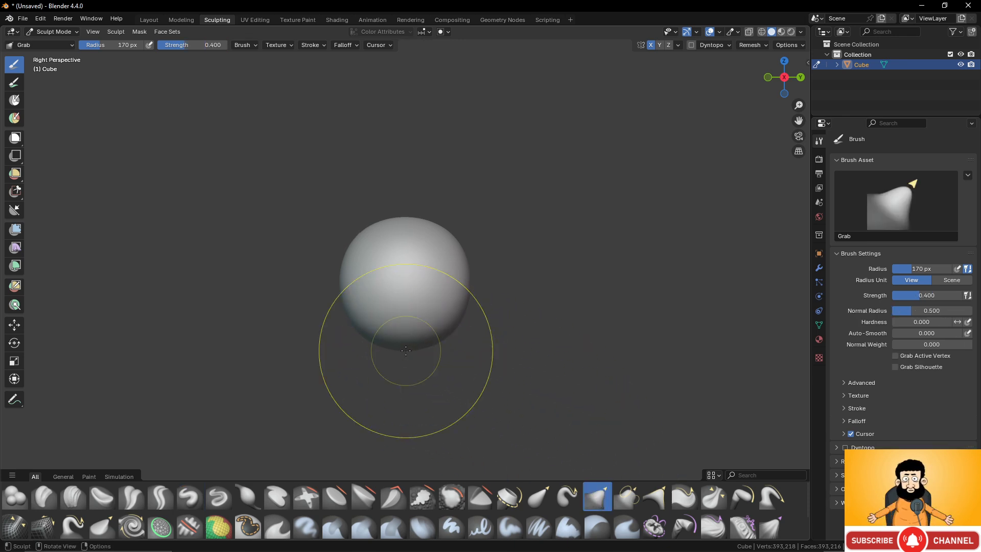
- Pull the sphere's underside downward and stretch its back side outward with the Grab brush
{"action": "left_click_drag", "start_coordinate": [394, 345], "coordinate": [441, 412]}
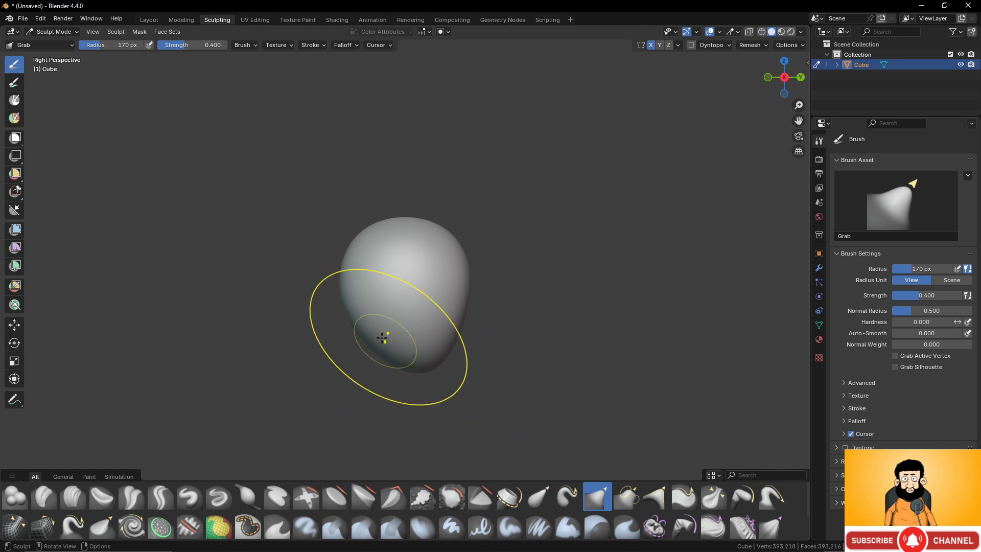
{"action": "left_click_drag", "start_coordinate": [383, 343], "coordinate": [395, 354]}
{"action": "left_click_drag", "start_coordinate": [451, 324], "coordinate": [503, 321]}
{"action": "left_click_drag", "start_coordinate": [472, 277], "coordinate": [530, 262]}
{"action": "left_click_drag", "start_coordinate": [480, 303], "coordinate": [530, 312]}
{"action": "left_click_drag", "start_coordinate": [480, 346], "coordinate": [528, 363]}
{"action": "left_click_drag", "start_coordinate": [487, 267], "coordinate": [540, 255]}
{"action": "mouse_move", "coordinate": [566, 287]}
{"action": "middle_mouse_down"}
{"action": "mouse_move", "coordinate": [532, 340]}
{"action": "mouse_move", "coordinate": [527, 311]}
{"action": "middle_mouse_up"}
- Extend the back of the head further and fill out its upper and lower rear corners
{"action": "left_click_drag", "start_coordinate": [519, 304], "coordinate": [608, 301]}
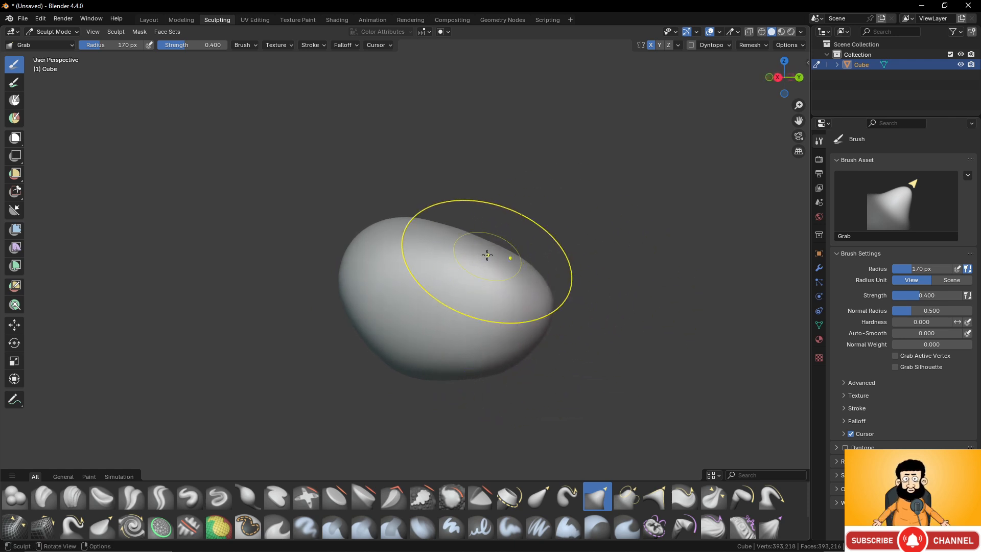
{"action": "left_click_drag", "start_coordinate": [490, 260], "coordinate": [532, 241]}
{"action": "left_click_drag", "start_coordinate": [522, 328], "coordinate": [596, 294]}
{"action": "middle_click_drag", "start_coordinate": [573, 333], "coordinate": [590, 320]}
{"action": "mouse_move", "coordinate": [532, 346]}
{"action": "middle_mouse_down"}
{"action": "mouse_move", "coordinate": [536, 359]}
{"action": "mouse_move", "coordinate": [511, 361]}
{"action": "mouse_move", "coordinate": [492, 340]}
{"action": "middle_mouse_up"}
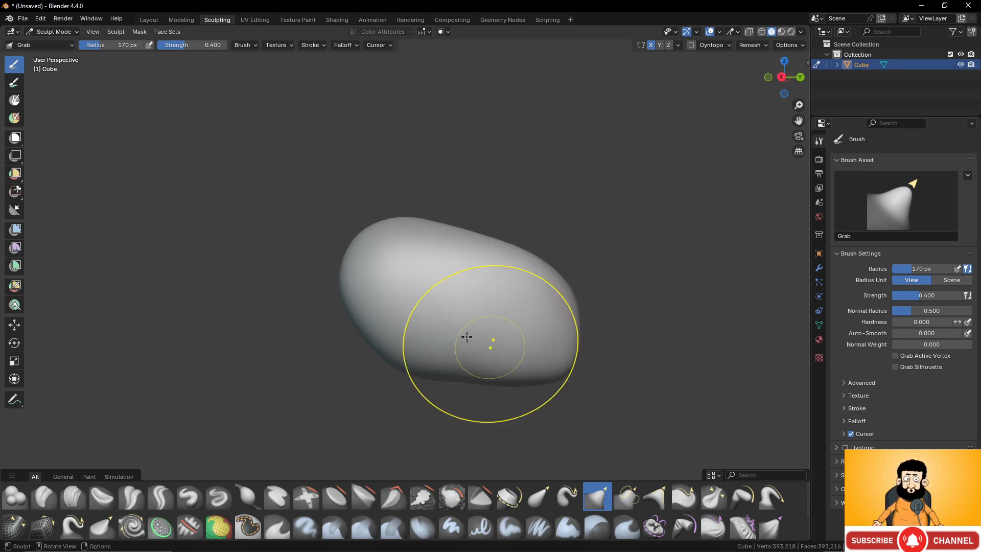
- Stretch the front of the form forward into a tapered snout with the Grab brush
{"action": "middle_click_drag", "start_coordinate": [362, 292], "coordinate": [234, 299]}
{"action": "left_click_drag", "start_coordinate": [357, 324], "coordinate": [335, 341]}
{"action": "left_click_drag", "start_coordinate": [317, 296], "coordinate": [213, 294]}
{"action": "left_click_drag", "start_coordinate": [301, 285], "coordinate": [259, 285]}
{"action": "left_click_drag", "start_coordinate": [322, 301], "coordinate": [228, 297]}
- Reshape the forehead where it meets the snout and flatten the bulging underside of the head
{"action": "mouse_move", "coordinate": [353, 277]}
{"action": "left_mouse_down"}
{"action": "mouse_move", "coordinate": [343, 255]}
{"action": "mouse_move", "coordinate": [379, 209]}
{"action": "mouse_move", "coordinate": [388, 226]}
{"action": "mouse_move", "coordinate": [377, 223]}
{"action": "mouse_move", "coordinate": [379, 240]}
{"action": "mouse_move", "coordinate": [392, 236]}
{"action": "mouse_move", "coordinate": [385, 242]}
{"action": "left_mouse_up"}
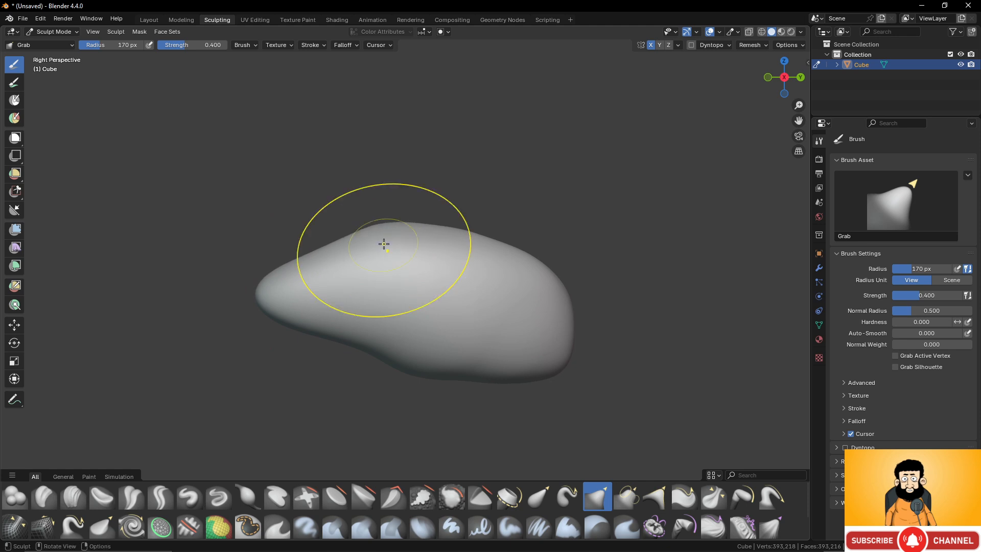
{"action": "left_click_drag", "start_coordinate": [417, 371], "coordinate": [417, 347]}
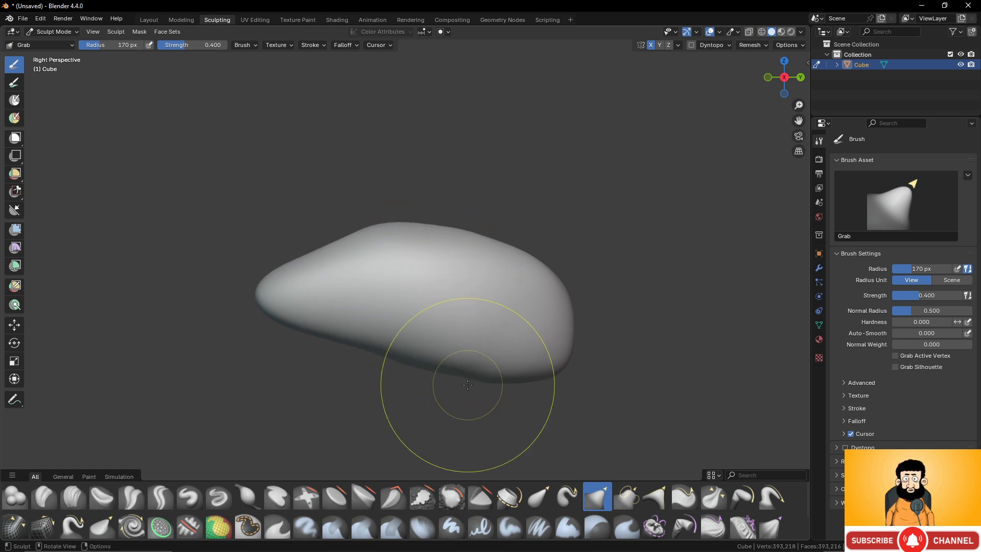
{"action": "mouse_move", "coordinate": [468, 386]}
{"action": "left_mouse_down"}
{"action": "mouse_move", "coordinate": [469, 376]}
{"action": "mouse_move", "coordinate": [497, 379]}
{"action": "left_mouse_up"}
{"action": "left_click_drag", "start_coordinate": [493, 387], "coordinate": [490, 376]}
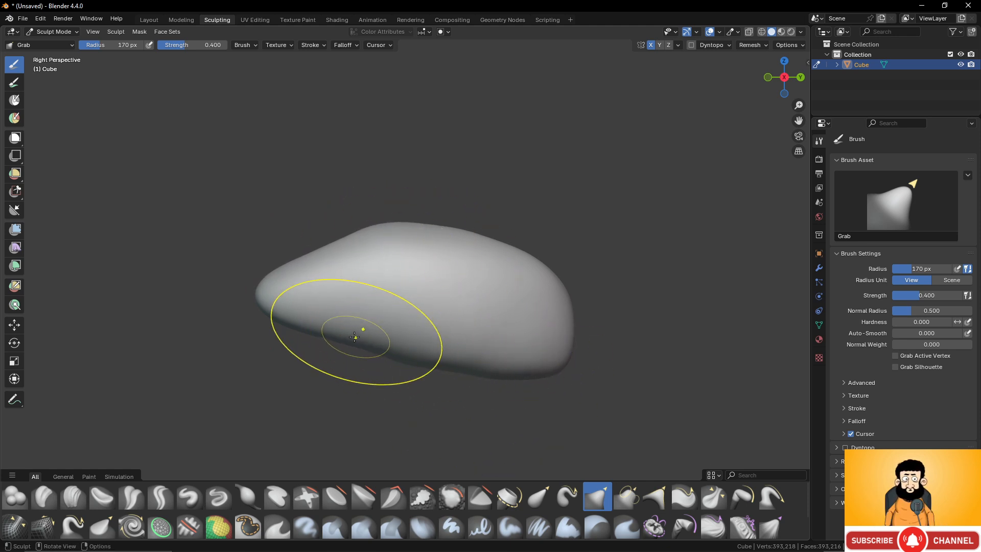
- Pull the lower snout tip slightly forward and down, and check the head from the front
{"action": "left_click_drag", "start_coordinate": [279, 327], "coordinate": [249, 337]}
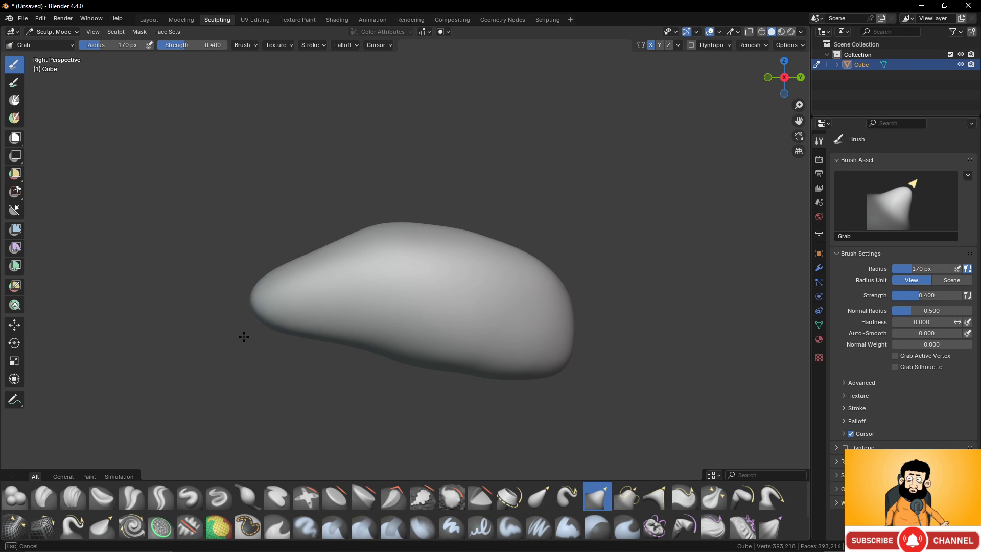
{"action": "middle_click_drag", "start_coordinate": [249, 337], "coordinate": [438, 326]}
{"action": "mouse_move", "coordinate": [458, 335]}
{"action": "left_mouse_down"}
{"action": "mouse_move", "coordinate": [409, 337]}
{"action": "mouse_move", "coordinate": [451, 321]}
{"action": "mouse_move", "coordinate": [428, 316]}
{"action": "left_mouse_up"}
{"action": "scroll", "coordinate": [435, 334], "scroll_direction": "down", "scroll_amount": 1}
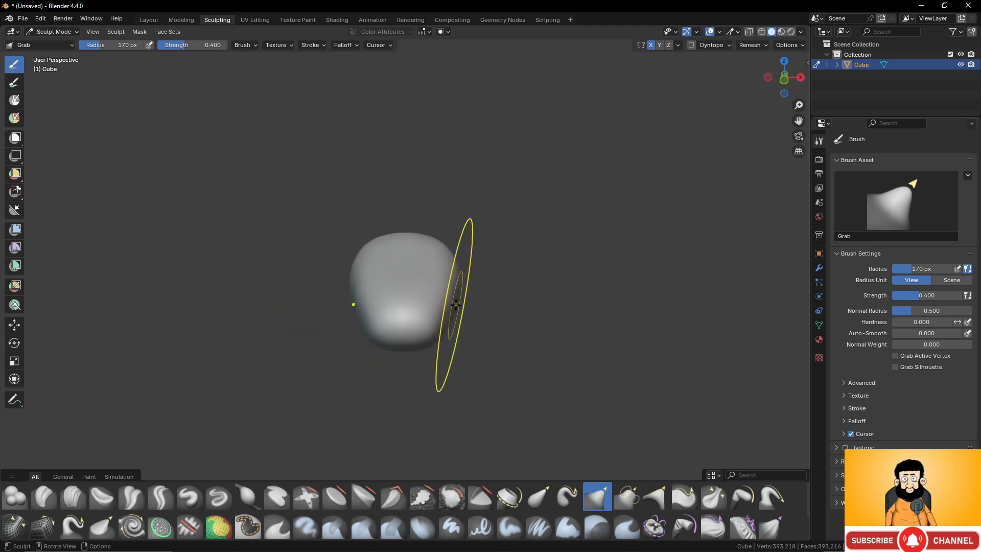
{"action": "scroll", "coordinate": [492, 307], "scroll_direction": "up", "scroll_amount": 2}
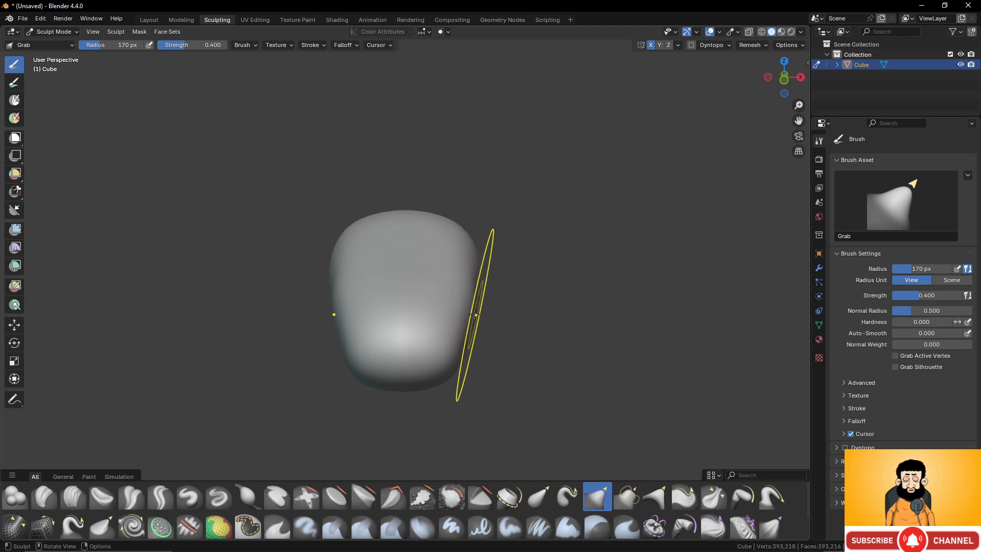
- Push and pull the area between snout and forehead to hollow the sides and form a brow ridge
{"action": "mouse_move", "coordinate": [314, 292]}
{"action": "middle_mouse_down"}
{"action": "mouse_move", "coordinate": [360, 286]}
{"action": "mouse_move", "coordinate": [309, 223]}
{"action": "middle_mouse_up"}
{"action": "left_click_drag", "start_coordinate": [333, 242], "coordinate": [338, 263]}
{"action": "mouse_move", "coordinate": [338, 249]}
{"action": "left_mouse_down"}
{"action": "mouse_move", "coordinate": [313, 268]}
{"action": "mouse_move", "coordinate": [316, 213]}
{"action": "left_mouse_up"}
{"action": "scroll", "coordinate": [368, 244], "scroll_direction": "up", "scroll_amount": 2}
{"action": "mouse_move", "coordinate": [357, 254]}
{"action": "middle_mouse_down"}
{"action": "mouse_move", "coordinate": [338, 214]}
{"action": "mouse_move", "coordinate": [335, 225]}
{"action": "middle_mouse_up"}
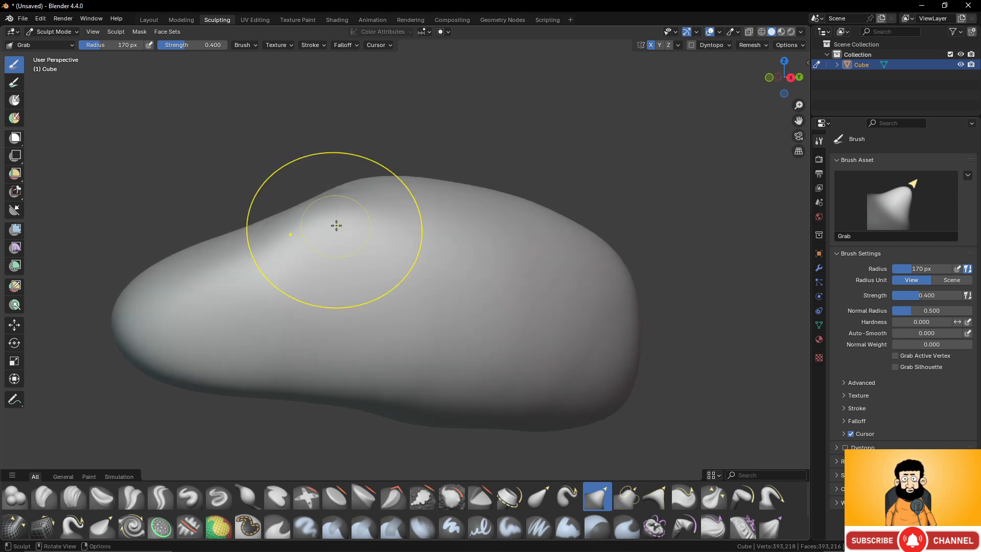
{"action": "left_click_drag", "start_coordinate": [326, 228], "coordinate": [329, 221]}
{"action": "mouse_move", "coordinate": [388, 239]}
{"action": "middle_mouse_down"}
{"action": "mouse_move", "coordinate": [486, 247]}
{"action": "mouse_move", "coordinate": [460, 252]}
{"action": "middle_mouse_up"}
{"action": "mouse_move", "coordinate": [486, 289]}
{"action": "left_mouse_down"}
{"action": "mouse_move", "coordinate": [466, 291]}
{"action": "mouse_move", "coordinate": [468, 342]}
{"action": "mouse_move", "coordinate": [455, 352]}
{"action": "left_mouse_up"}
{"action": "mouse_move", "coordinate": [456, 352]}
{"action": "middle_mouse_down"}
{"action": "mouse_move", "coordinate": [322, 306]}
{"action": "mouse_move", "coordinate": [210, 286]}
{"action": "middle_mouse_up"}
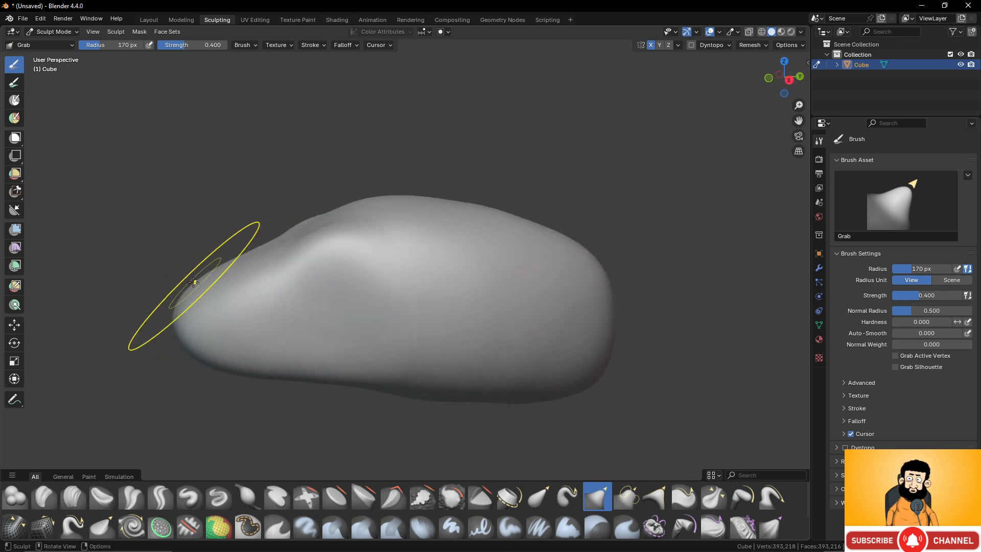
- Pull the snout's upper and front surfaces outward to give it a blunter, fuller tip
{"action": "left_click_drag", "start_coordinate": [195, 283], "coordinate": [182, 284]}
{"action": "scroll", "coordinate": [232, 284], "scroll_direction": "up", "scroll_amount": 2}
{"action": "middle_click_drag", "start_coordinate": [232, 283], "coordinate": [343, 257], "text": "shift"}
{"action": "left_click_drag", "start_coordinate": [228, 250], "coordinate": [185, 239]}
{"action": "left_click_drag", "start_coordinate": [233, 268], "coordinate": [221, 266]}
{"action": "mouse_move", "coordinate": [229, 355]}
{"action": "left_mouse_down"}
{"action": "mouse_move", "coordinate": [210, 361]}
{"action": "mouse_move", "coordinate": [197, 312]}
{"action": "left_mouse_up"}
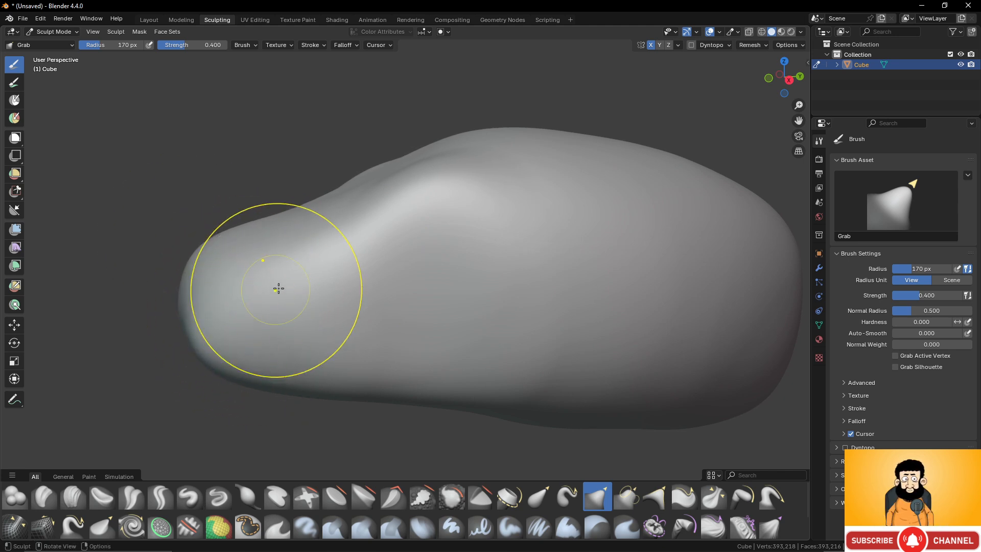
- Push in the snout's sides from a front angle to narrow it against the head
{"action": "mouse_move", "coordinate": [280, 287]}
{"action": "middle_mouse_down"}
{"action": "mouse_move", "coordinate": [385, 295]}
{"action": "mouse_move", "coordinate": [471, 327]}
{"action": "middle_mouse_up"}
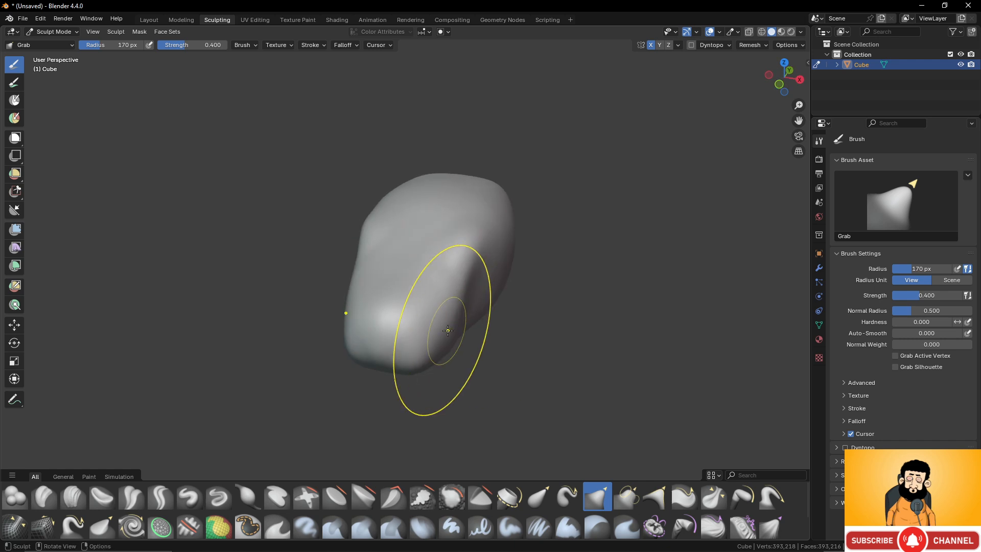
{"action": "left_click_drag", "start_coordinate": [443, 328], "coordinate": [434, 329]}
{"action": "middle_click_drag", "start_coordinate": [463, 291], "coordinate": [421, 266]}
{"action": "middle_click_drag", "start_coordinate": [505, 325], "coordinate": [472, 327]}
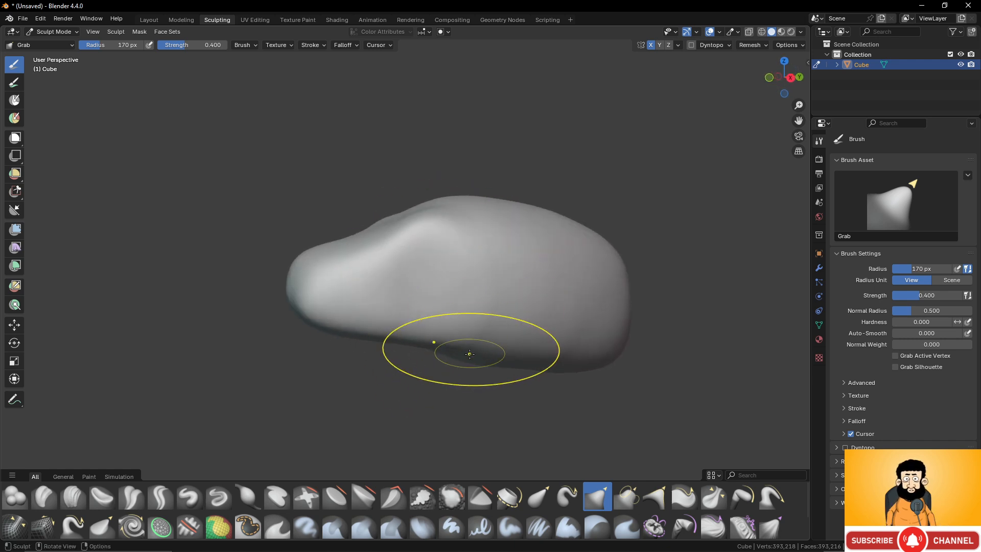
- Reshape the head's underside and lower rear with the Grab brush so the jawline slopes down toward the back
{"action": "left_click_drag", "start_coordinate": [468, 353], "coordinate": [593, 350]}
{"action": "middle_click_drag", "start_coordinate": [593, 350], "coordinate": [581, 348]}
{"action": "scroll", "coordinate": [587, 342], "scroll_direction": "down", "scroll_amount": 7}
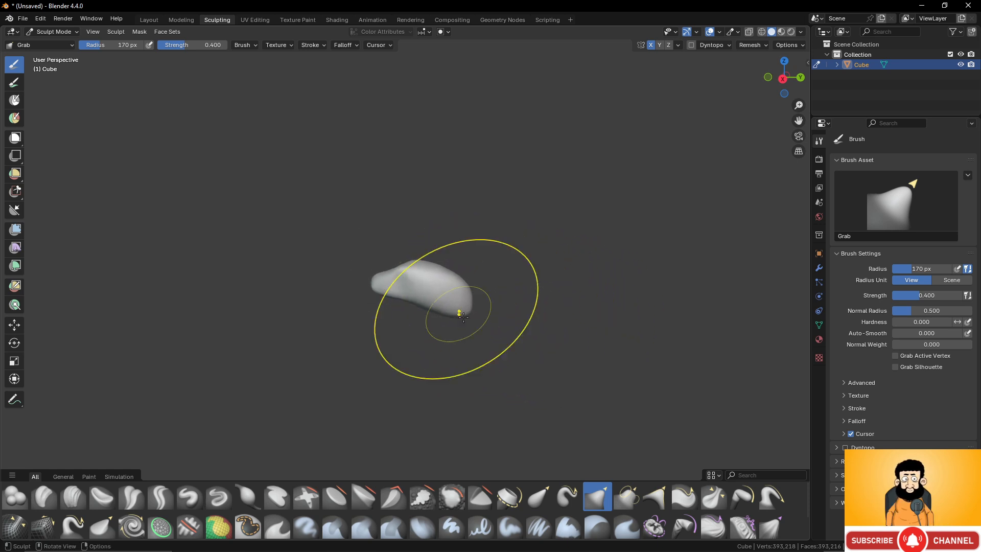
{"action": "scroll", "coordinate": [569, 314], "scroll_direction": "up", "scroll_amount": 4}
{"action": "scroll", "coordinate": [569, 314], "scroll_direction": "up", "scroll_amount": 2}
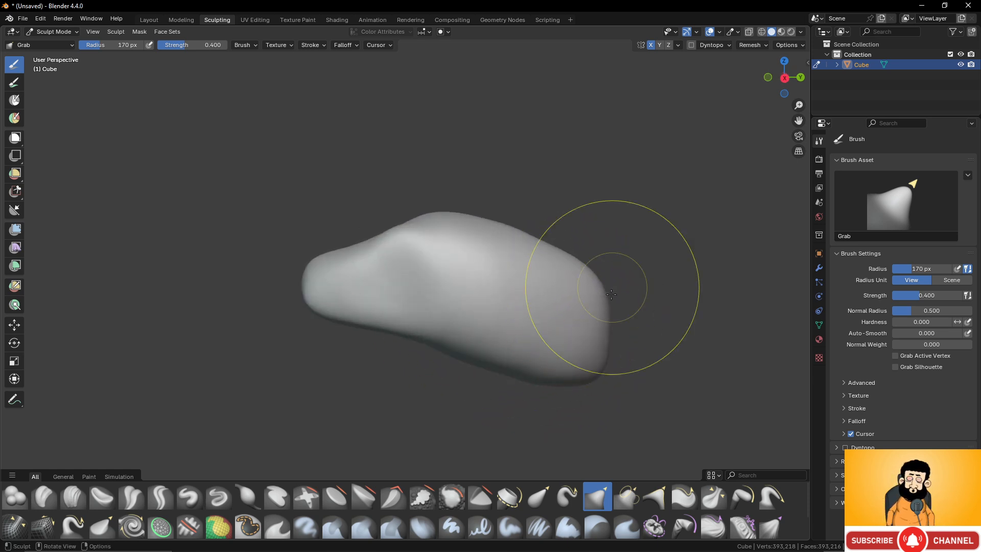
{"action": "middle_click_drag", "start_coordinate": [541, 372], "coordinate": [535, 377]}
{"action": "left_click_drag", "start_coordinate": [517, 376], "coordinate": [495, 364]}
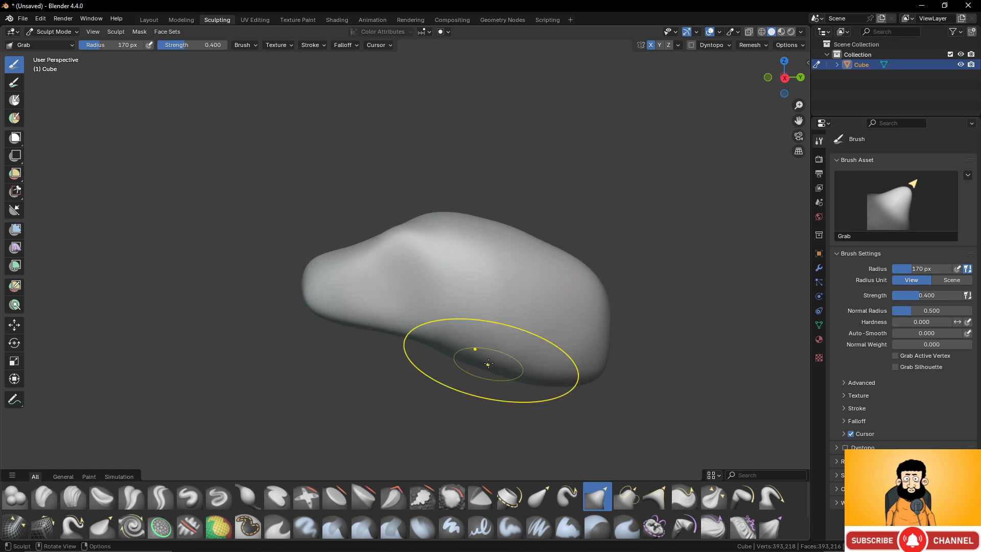
{"action": "mouse_move", "coordinate": [488, 364]}
{"action": "middle_mouse_down"}
{"action": "mouse_move", "coordinate": [455, 296]}
{"action": "mouse_move", "coordinate": [528, 306]}
{"action": "mouse_move", "coordinate": [488, 305]}
{"action": "mouse_move", "coordinate": [466, 280]}
{"action": "mouse_move", "coordinate": [467, 230]}
{"action": "mouse_move", "coordinate": [457, 220]}
{"action": "mouse_move", "coordinate": [442, 232]}
{"action": "mouse_move", "coordinate": [469, 248]}
{"action": "mouse_move", "coordinate": [482, 211]}
{"action": "mouse_move", "coordinate": [408, 239]}
{"action": "middle_mouse_up"}
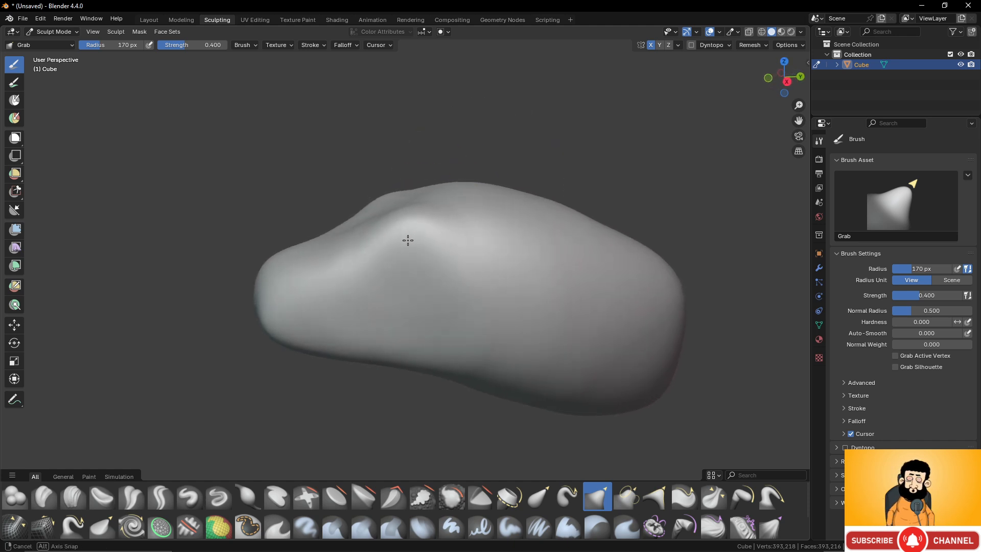
- Pull the head's top and rear surfaces down and inward so the crown slopes toward the back
{"action": "middle_click_drag", "start_coordinate": [488, 199], "coordinate": [477, 204]}
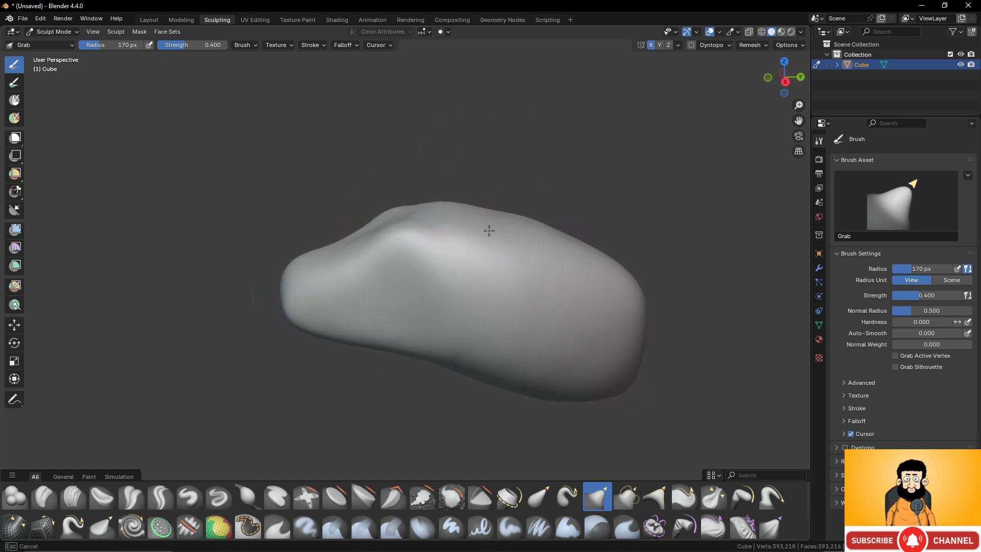
{"action": "left_click_drag", "start_coordinate": [532, 226], "coordinate": [604, 265]}
{"action": "left_click_drag", "start_coordinate": [621, 272], "coordinate": [631, 281]}
{"action": "scroll", "coordinate": [585, 250], "scroll_direction": "down", "scroll_amount": 2}
{"action": "middle_click_drag", "start_coordinate": [584, 227], "coordinate": [596, 279]}
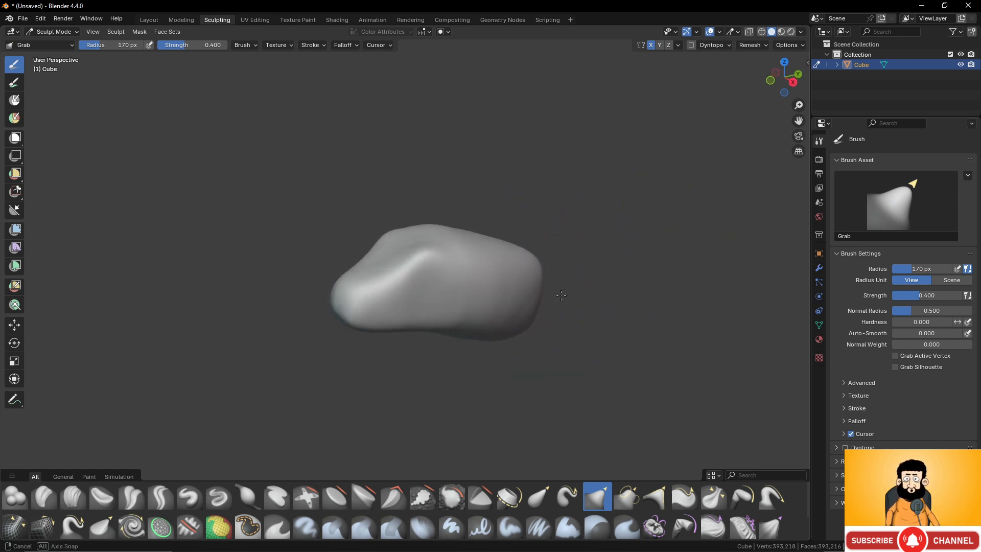
{"action": "middle_click_drag", "start_coordinate": [486, 243], "coordinate": [525, 269]}
{"action": "left_click_drag", "start_coordinate": [498, 248], "coordinate": [511, 255]}
{"action": "middle_click_drag", "start_coordinate": [511, 256], "coordinate": [497, 251]}
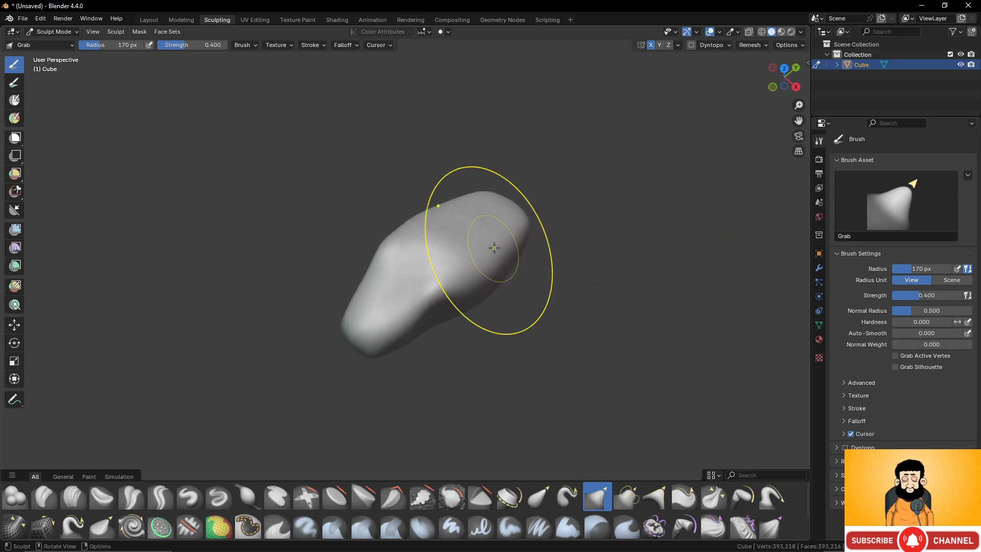
{"action": "left_click_drag", "start_coordinate": [483, 251], "coordinate": [504, 284]}
{"action": "mouse_move", "coordinate": [504, 285]}
{"action": "middle_mouse_down"}
{"action": "mouse_move", "coordinate": [449, 241]}
{"action": "mouse_move", "coordinate": [450, 292]}
{"action": "middle_mouse_up"}
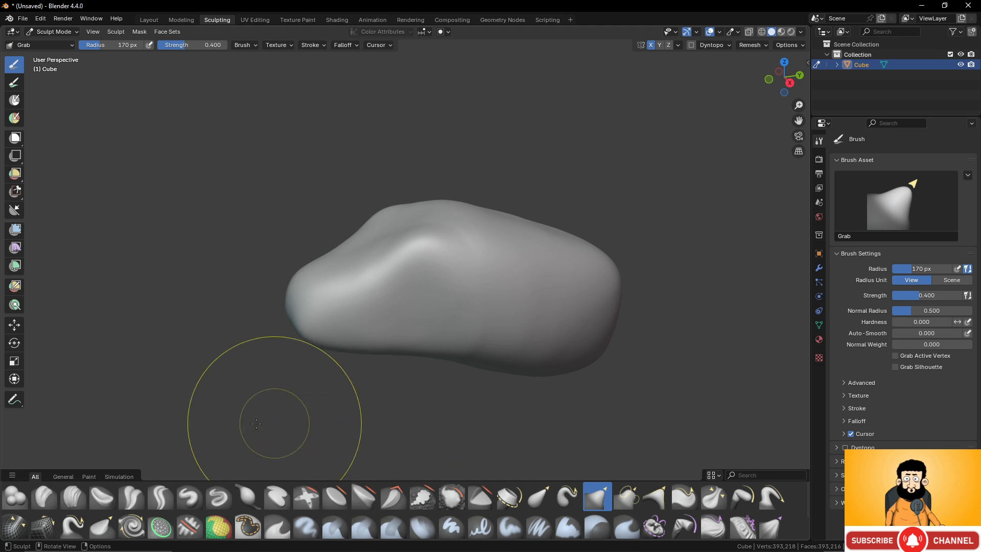
- Switch to the Draw brush and voxel-remesh the head with a voxel size of 0.0220 m
{"action": "left_click", "coordinate": [192, 503]}
{"action": "middle_click_drag", "start_coordinate": [444, 324], "coordinate": [452, 316]}
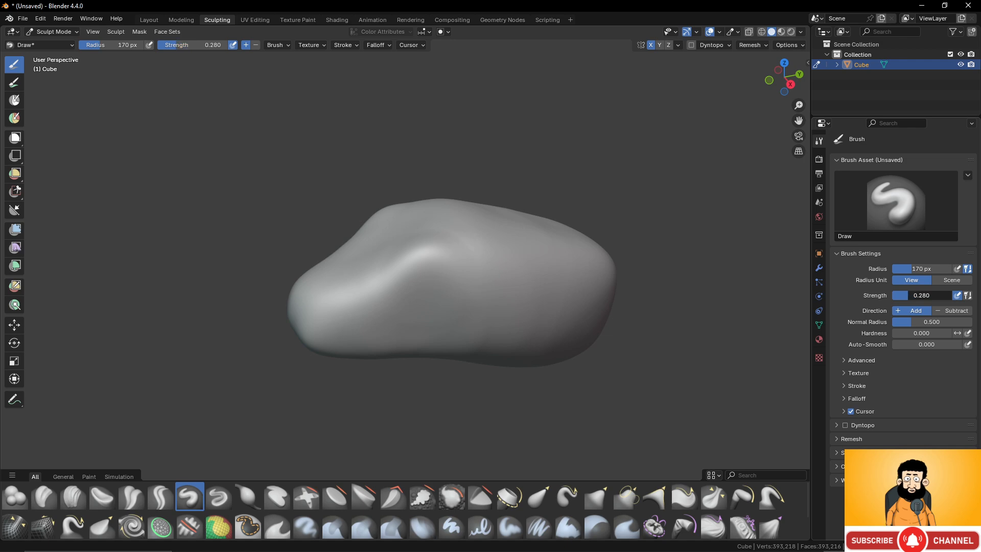
{"action": "scroll", "coordinate": [466, 306], "scroll_direction": "up", "scroll_amount": 4}
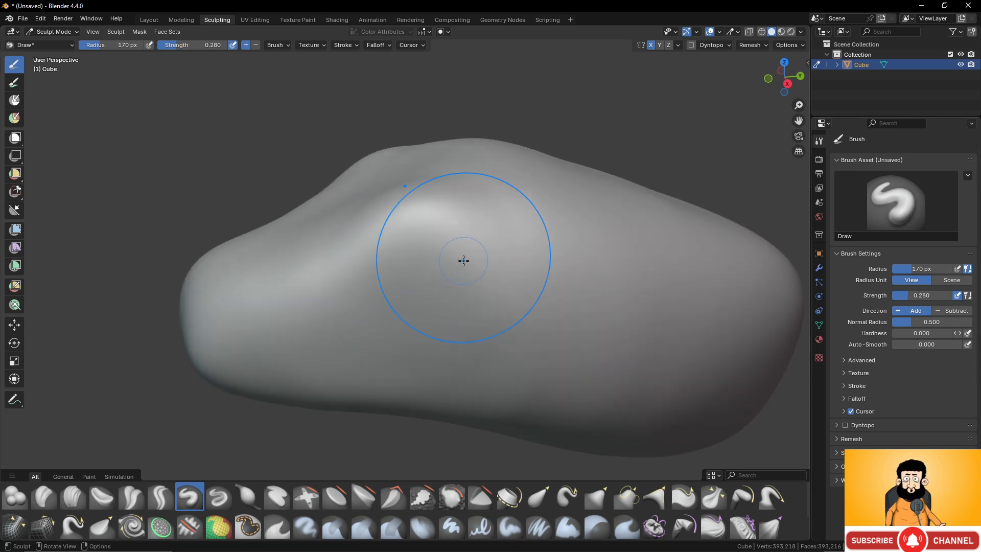
{"action": "key", "text": "shift+r"}
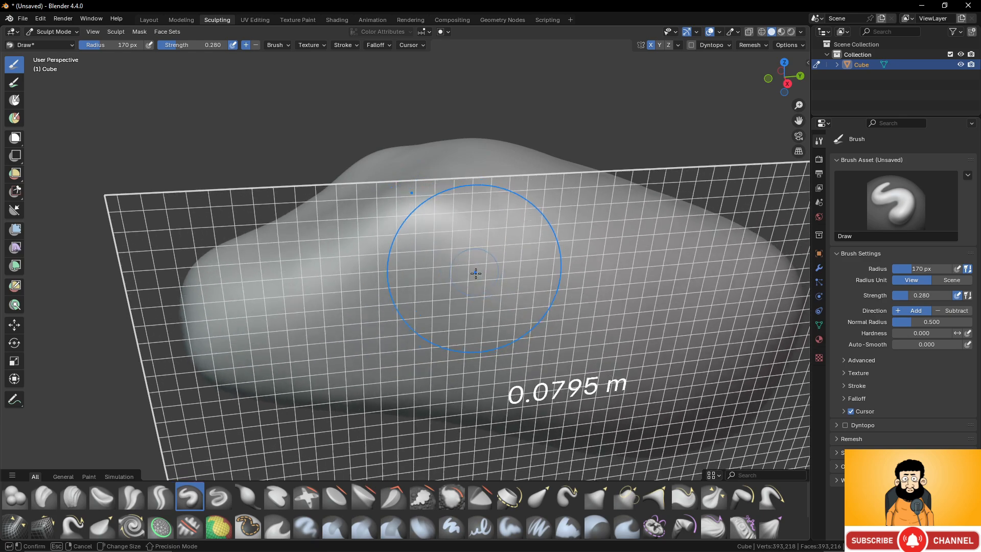
{"action": "left_click", "coordinate": [505, 302]}
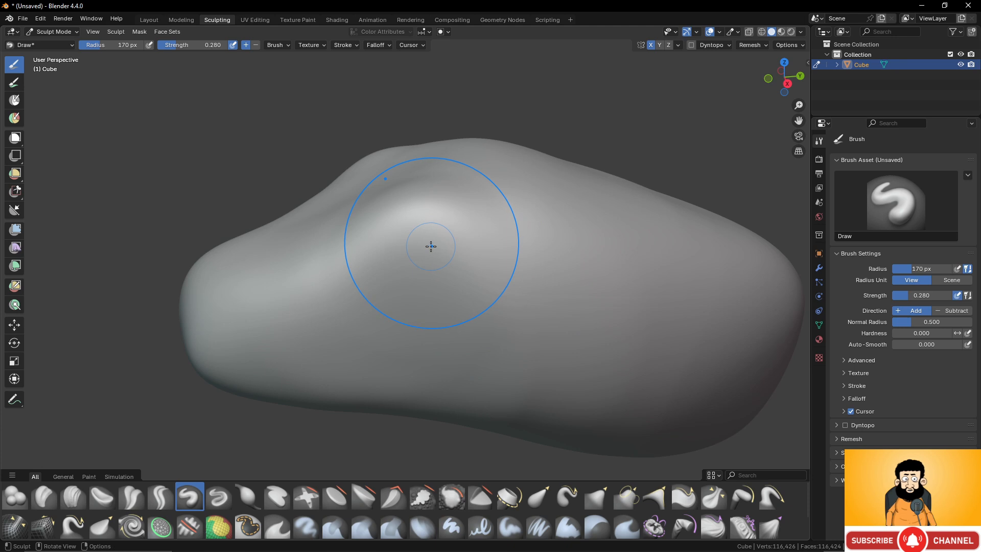
- Reduce the Draw brush radius to 88 px and carve an eye socket below the brow ridge
{"action": "scroll", "coordinate": [431, 246], "scroll_direction": "up", "scroll_amount": 6}
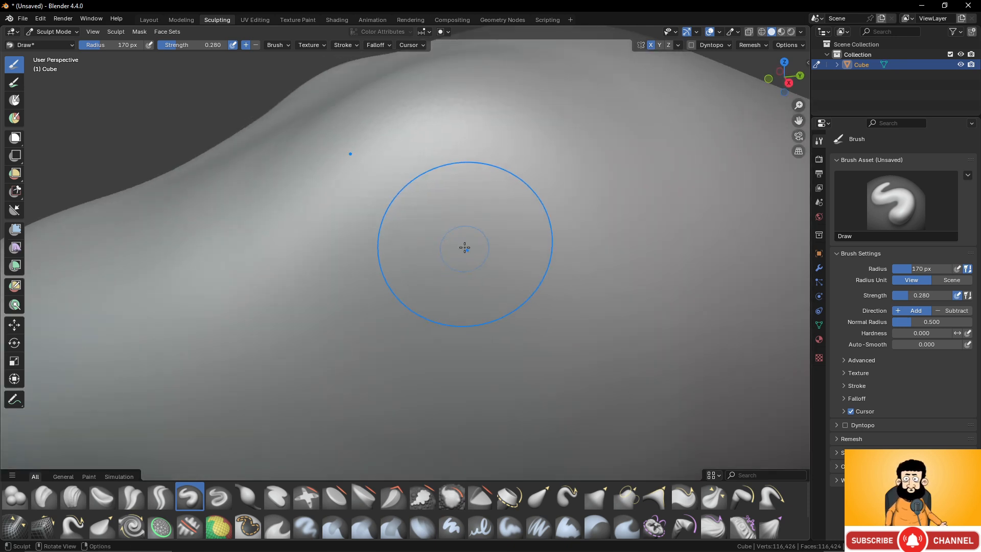
{"action": "scroll", "coordinate": [463, 246], "scroll_direction": "down", "scroll_amount": 5}
{"action": "key", "text": "f"}
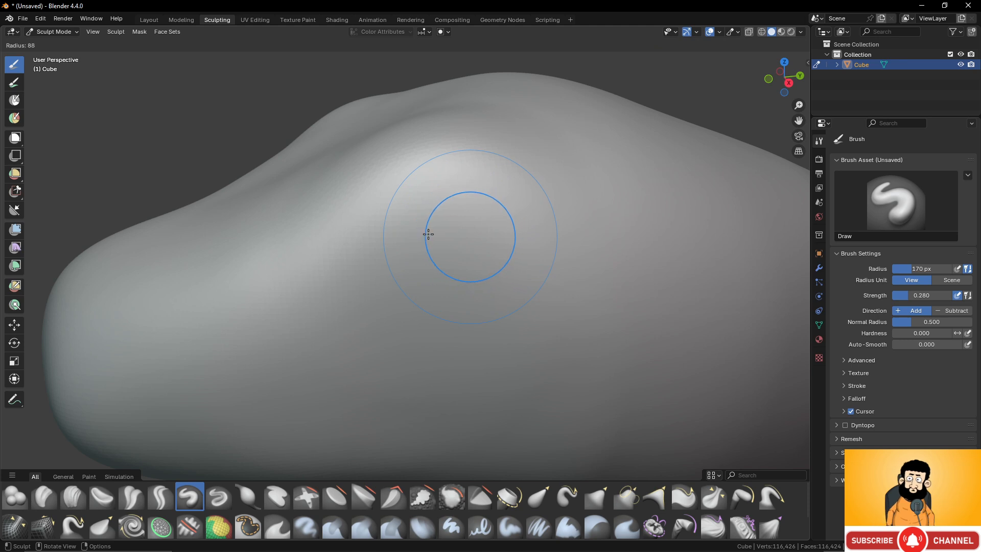
{"action": "left_click", "coordinate": [428, 234]}
{"action": "middle_click_drag", "start_coordinate": [469, 221], "coordinate": [476, 223]}
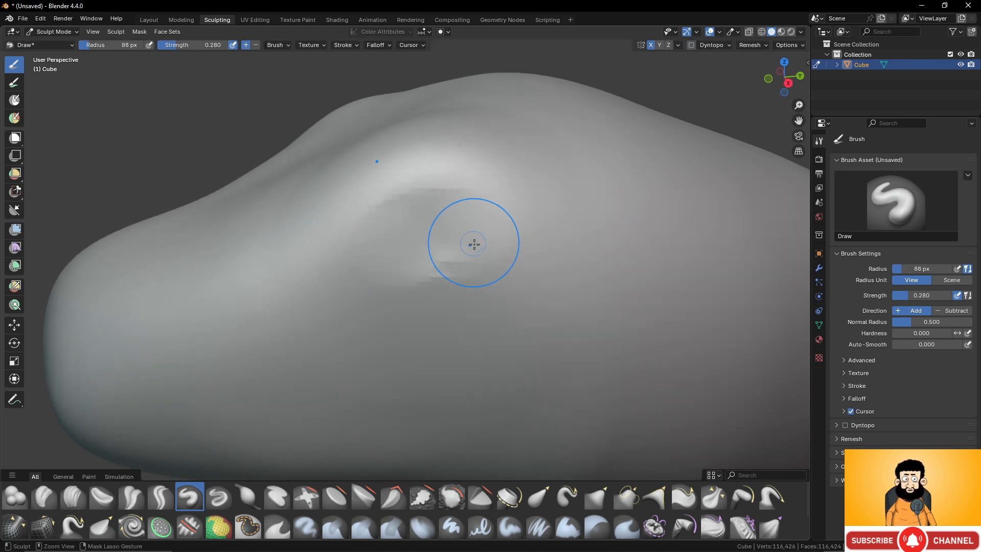
{"action": "mouse_move", "coordinate": [390, 237]}
{"action": "left_mouse_down", "text": "ctrl"}
{"action": "mouse_move", "coordinate": [423, 245]}
{"action": "mouse_move", "coordinate": [447, 231]}
{"action": "mouse_move", "coordinate": [415, 238]}
{"action": "left_mouse_up", "text": "ctrl"}
{"action": "mouse_move", "coordinate": [410, 238]}
{"action": "left_mouse_down", "text": "ctrl"}
{"action": "mouse_move", "coordinate": [386, 252]}
{"action": "mouse_move", "coordinate": [449, 250]}
{"action": "mouse_move", "coordinate": [359, 265]}
{"action": "mouse_move", "coordinate": [498, 225]}
{"action": "mouse_move", "coordinate": [438, 237]}
{"action": "left_mouse_up", "text": "ctrl"}
{"action": "mouse_move", "coordinate": [383, 251]}
{"action": "left_mouse_down", "text": "ctrl"}
{"action": "mouse_move", "coordinate": [390, 268]}
{"action": "mouse_move", "coordinate": [434, 270]}
{"action": "left_mouse_up", "text": "ctrl"}
{"action": "scroll", "coordinate": [466, 239], "scroll_direction": "down", "scroll_amount": 3}
{"action": "middle_click_drag", "start_coordinate": [459, 239], "coordinate": [469, 239]}
{"action": "scroll", "coordinate": [475, 238], "scroll_direction": "up", "scroll_amount": 5}
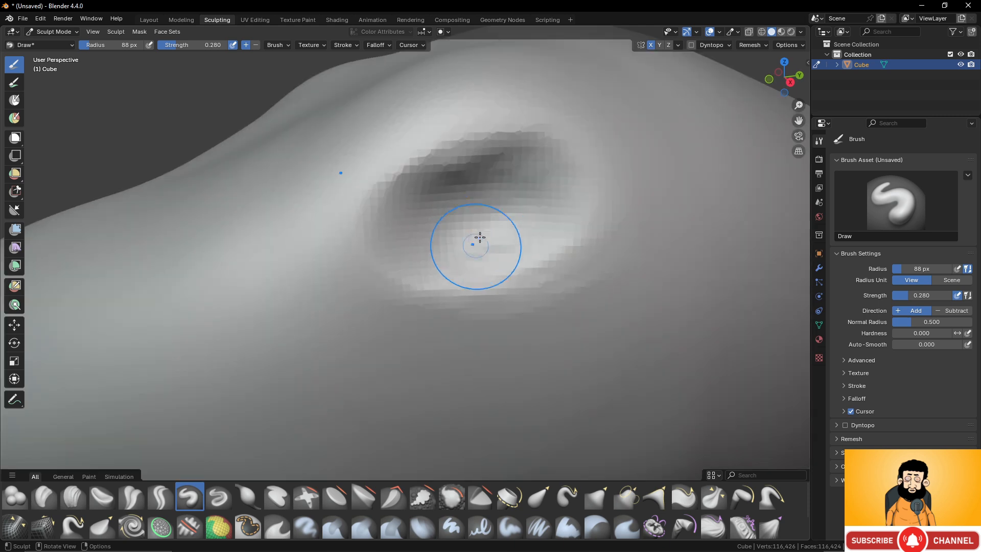
- Smooth the eye socket's interior and the rim around it
{"action": "left_click_drag", "start_coordinate": [501, 201], "coordinate": [472, 226], "text": "ctrl"}
{"action": "mouse_move", "coordinate": [411, 255]}
{"action": "left_mouse_down", "text": "ctrl"}
{"action": "mouse_move", "coordinate": [523, 254]}
{"action": "mouse_move", "coordinate": [467, 235]}
{"action": "left_mouse_up", "text": "ctrl"}
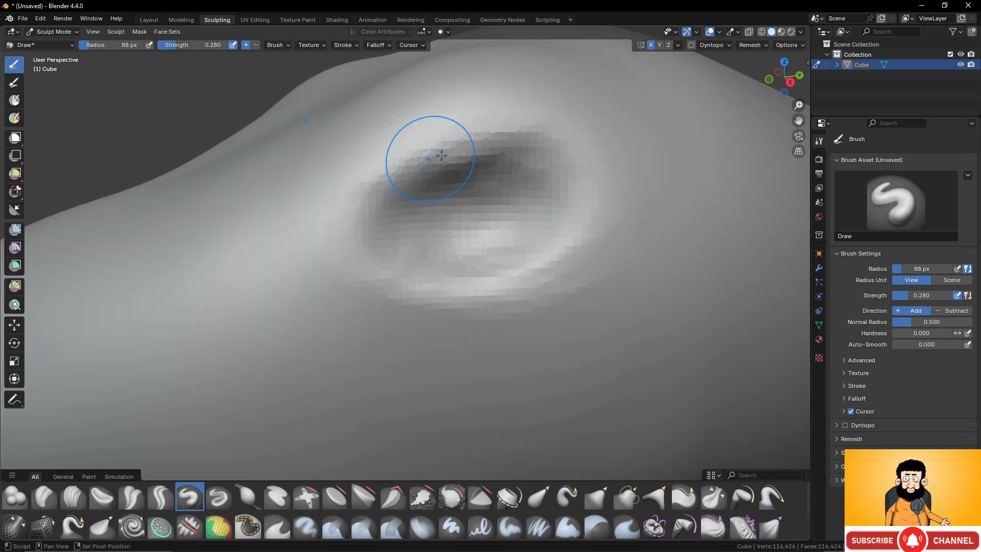
{"action": "left_click_drag", "start_coordinate": [441, 156], "coordinate": [463, 138], "text": "shift"}
{"action": "mouse_move", "coordinate": [572, 167]}
{"action": "left_mouse_down", "text": "shift"}
{"action": "mouse_move", "coordinate": [521, 271]}
{"action": "mouse_move", "coordinate": [384, 273]}
{"action": "left_mouse_up", "text": "shift"}
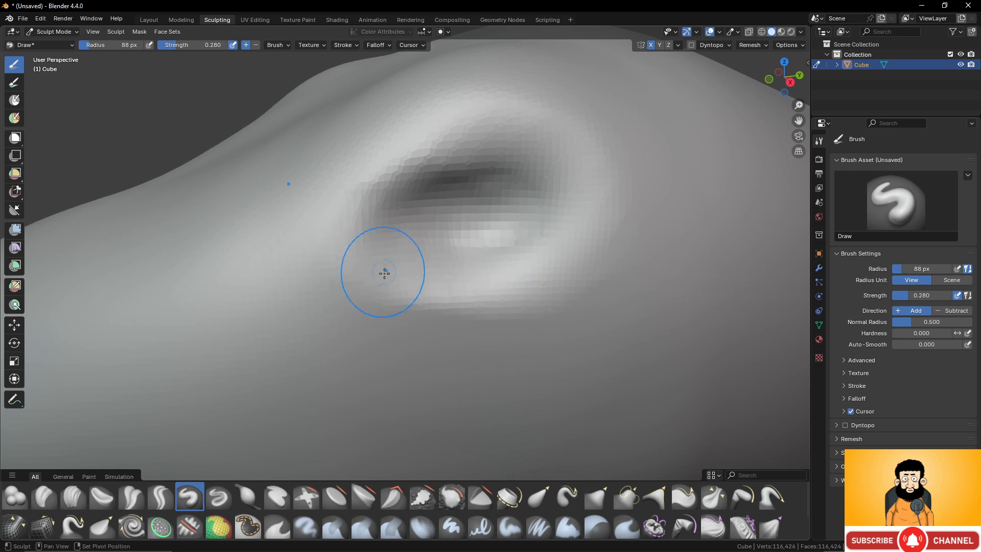
- Turn on the Screencast Keys overlay and hide its settings again
{"action": "key", "text": "n"}
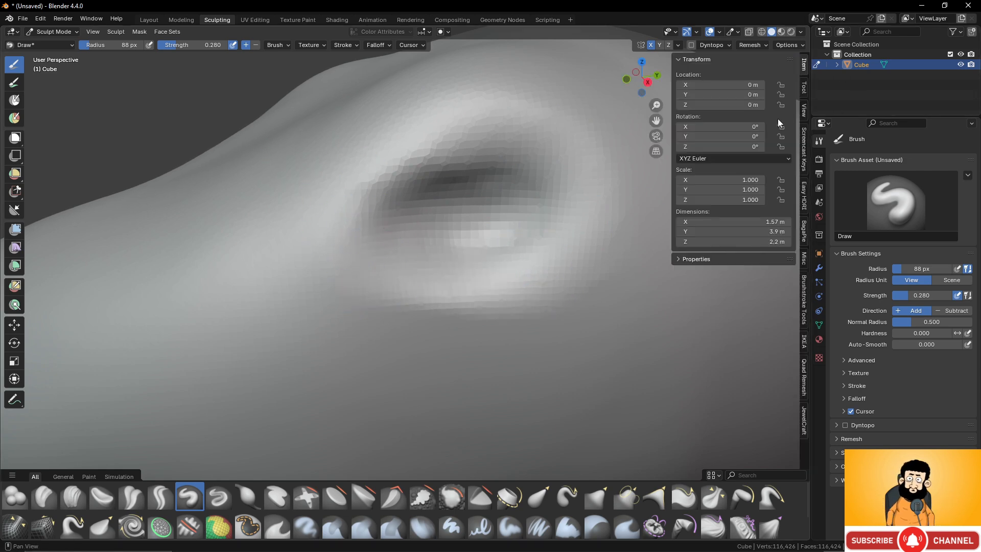
{"action": "left_click", "coordinate": [801, 163]}
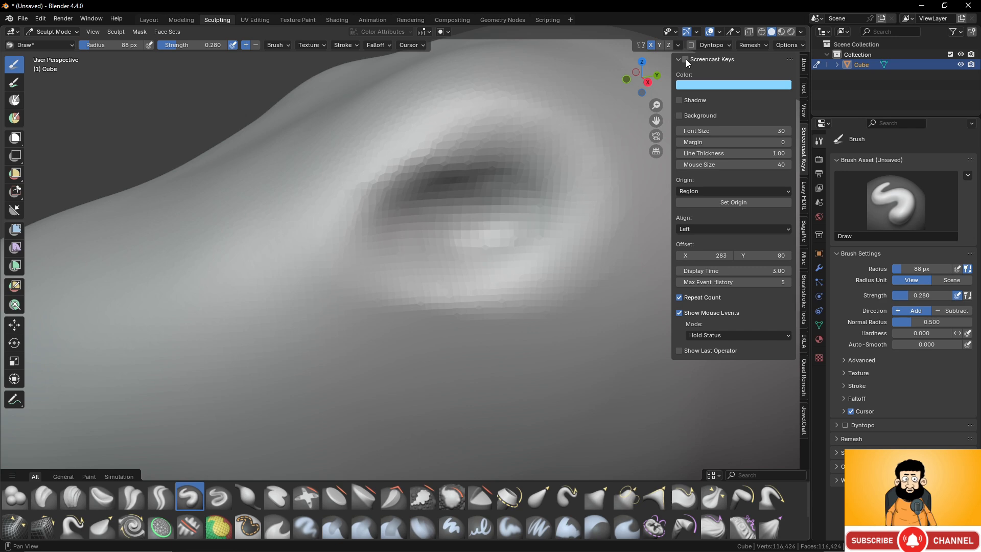
{"action": "left_click", "coordinate": [686, 59]}
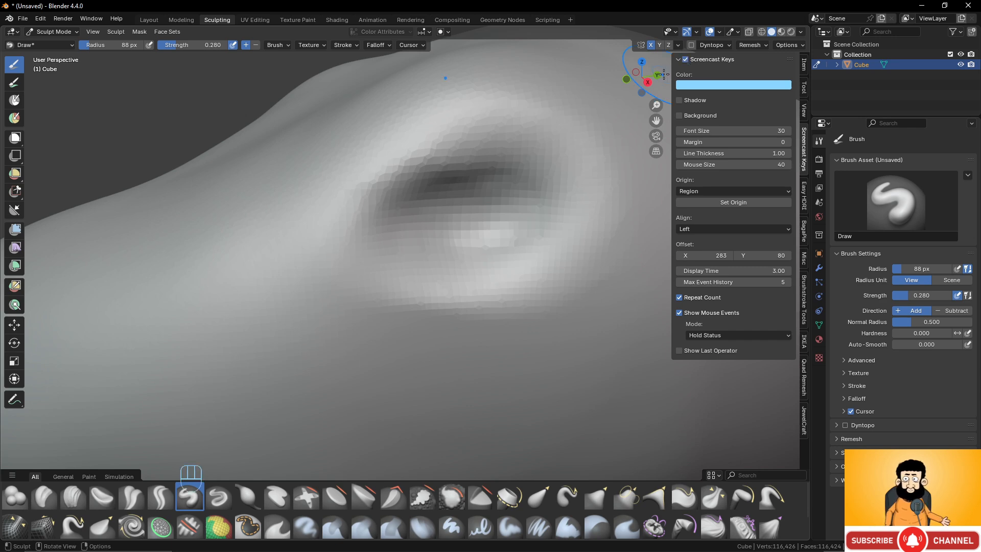
{"action": "key", "text": "n"}
- Reshape the eye socket into a slanted almond form with the Grab brush
{"action": "scroll", "coordinate": [612, 223], "scroll_direction": "down", "scroll_amount": 3}
{"action": "scroll", "coordinate": [612, 223], "scroll_direction": "down", "scroll_amount": 3}
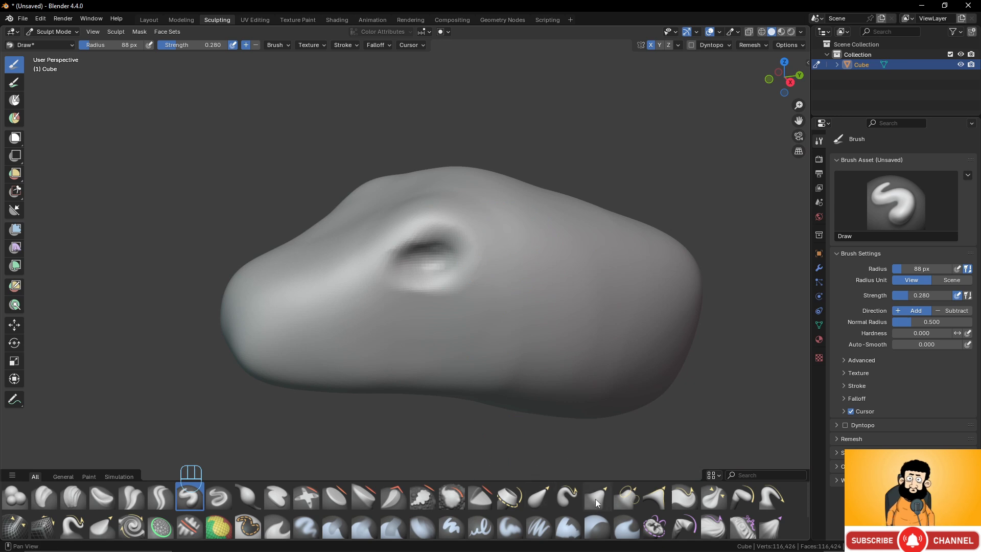
{"action": "left_click", "coordinate": [596, 496]}
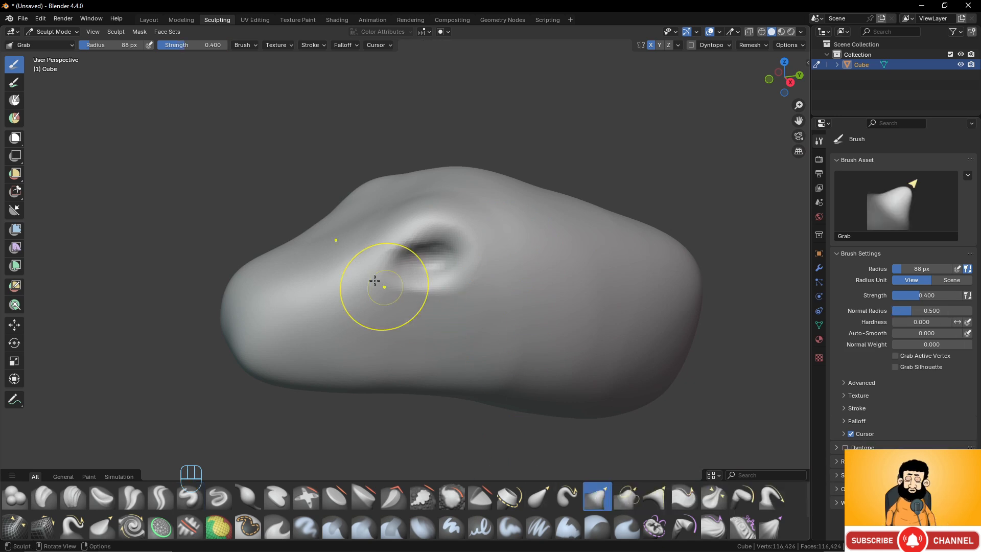
{"action": "scroll", "coordinate": [373, 286], "scroll_direction": "down", "scroll_amount": 3}
{"action": "scroll", "coordinate": [400, 290], "scroll_direction": "up", "scroll_amount": 3}
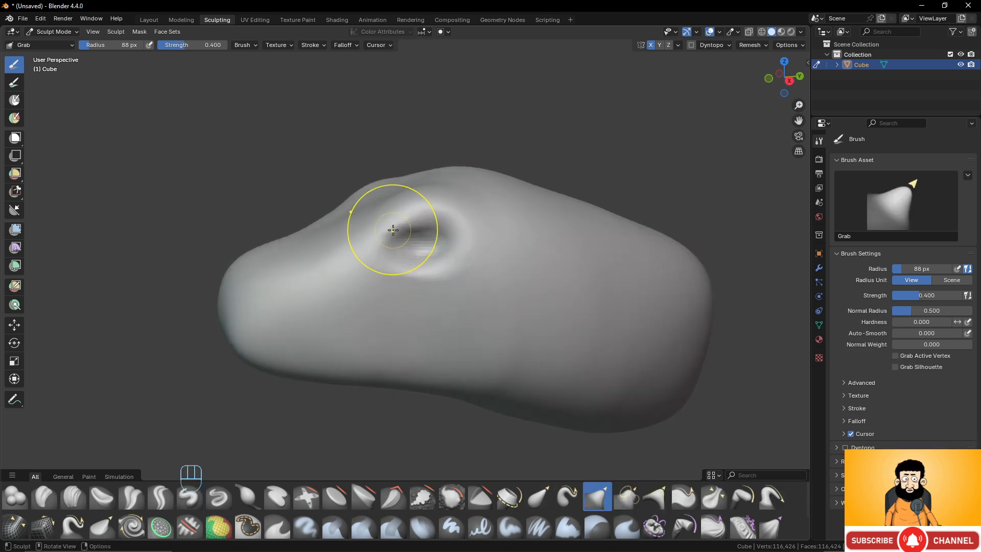
{"action": "scroll", "coordinate": [396, 220], "scroll_direction": "down", "scroll_amount": 3}
{"action": "scroll", "coordinate": [400, 233], "scroll_direction": "up", "scroll_amount": 3}
{"action": "mouse_move", "coordinate": [398, 235]}
{"action": "left_mouse_down"}
{"action": "mouse_move", "coordinate": [418, 220]}
{"action": "mouse_move", "coordinate": [390, 234]}
{"action": "mouse_move", "coordinate": [427, 215]}
{"action": "left_mouse_up"}
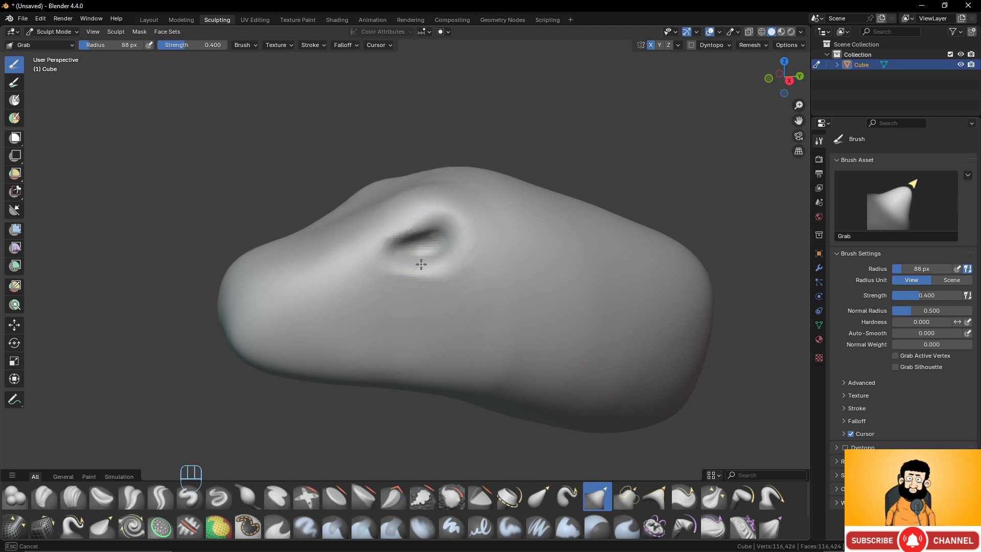
- Define a raised upper eyelid along the eye socket's upper edge with the Draw brush
{"action": "scroll", "coordinate": [452, 269], "scroll_direction": "up", "scroll_amount": 6}
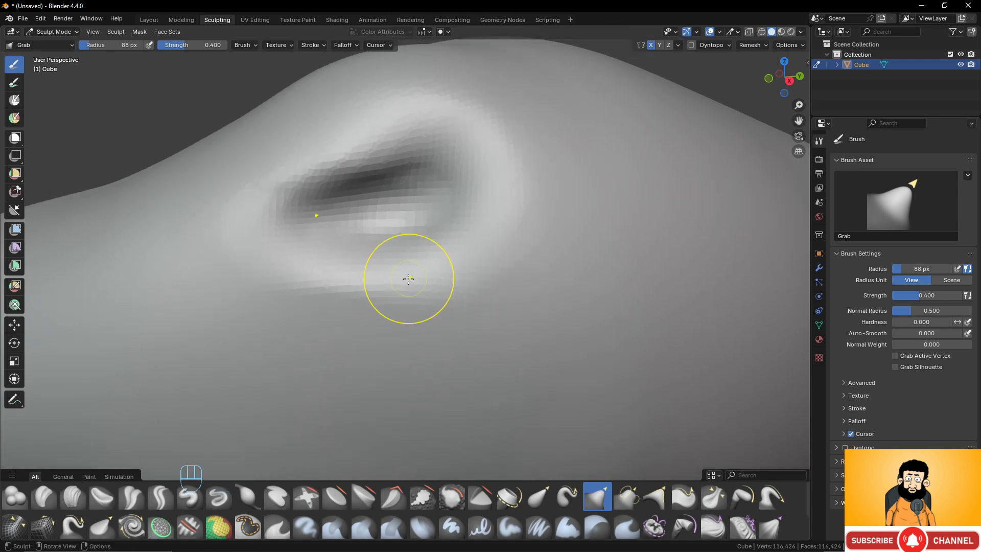
{"action": "left_click", "coordinate": [188, 502]}
{"action": "scroll", "coordinate": [327, 230], "scroll_direction": "up", "scroll_amount": 2}
{"action": "middle_click_drag", "start_coordinate": [346, 143], "coordinate": [338, 247], "text": "shift"}
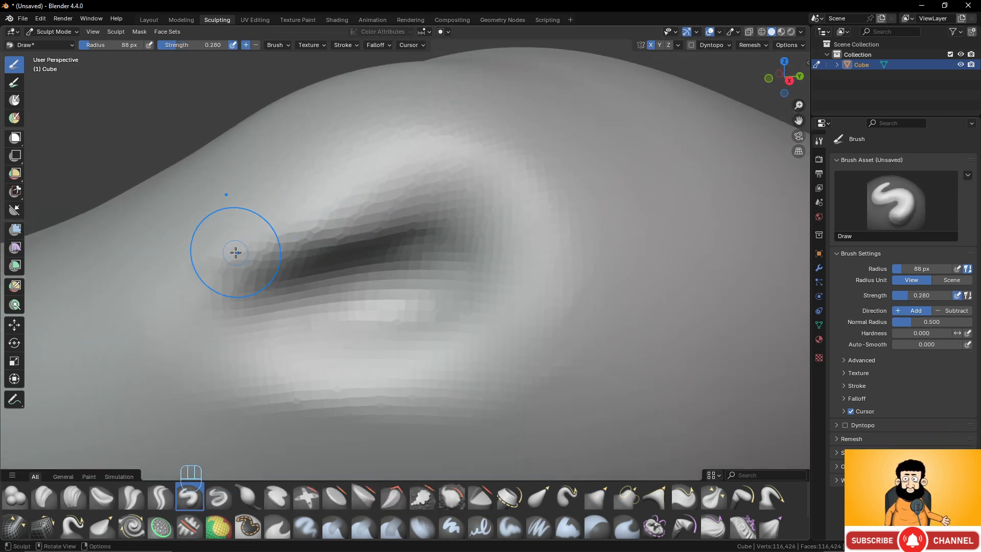
{"action": "left_click_drag", "start_coordinate": [328, 197], "coordinate": [494, 172]}
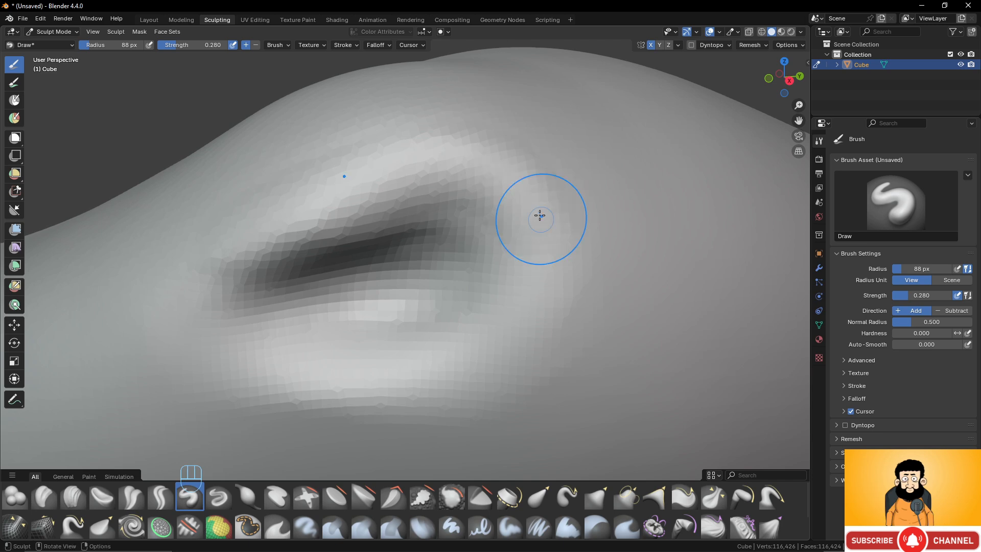
{"action": "left_click_drag", "start_coordinate": [539, 216], "coordinate": [345, 200]}
{"action": "left_click_drag", "start_coordinate": [263, 222], "coordinate": [500, 152]}
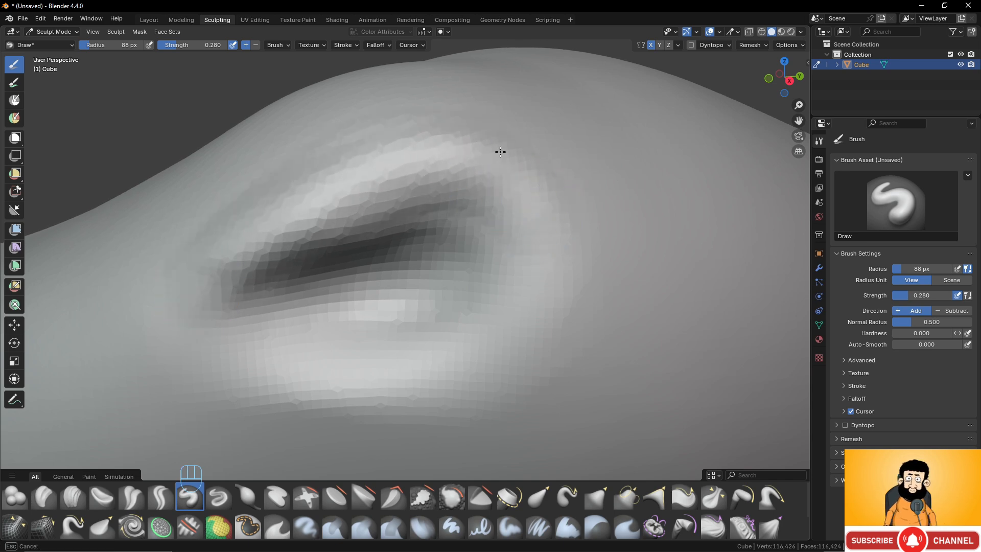
{"action": "mouse_move", "coordinate": [314, 181]}
{"action": "left_mouse_down"}
{"action": "mouse_move", "coordinate": [465, 164]}
{"action": "mouse_move", "coordinate": [174, 292]}
{"action": "left_mouse_up"}
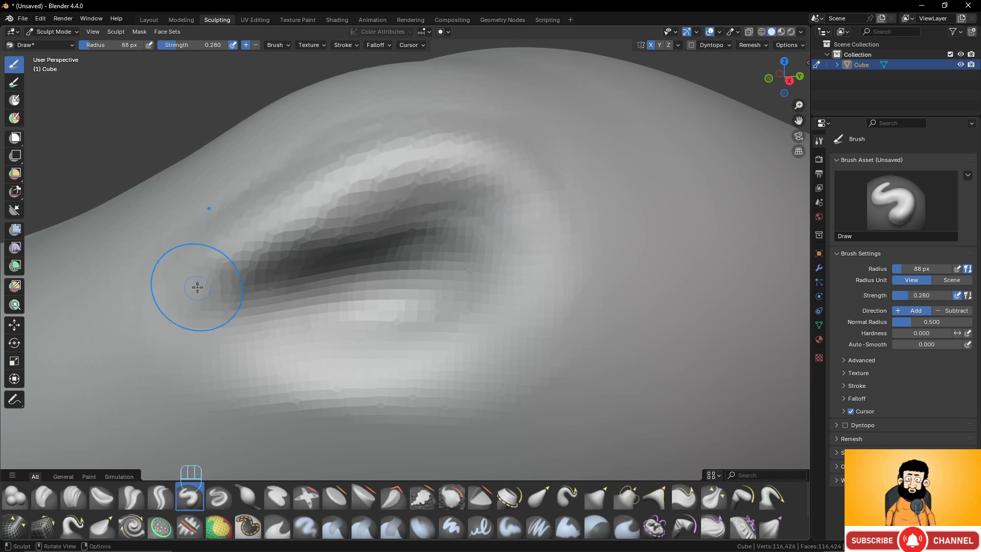
{"action": "left_click_drag", "start_coordinate": [349, 193], "coordinate": [445, 169]}
{"action": "mouse_move", "coordinate": [444, 169]}
{"action": "middle_mouse_down"}
{"action": "mouse_move", "coordinate": [514, 241]}
{"action": "mouse_move", "coordinate": [478, 247]}
{"action": "middle_mouse_up"}
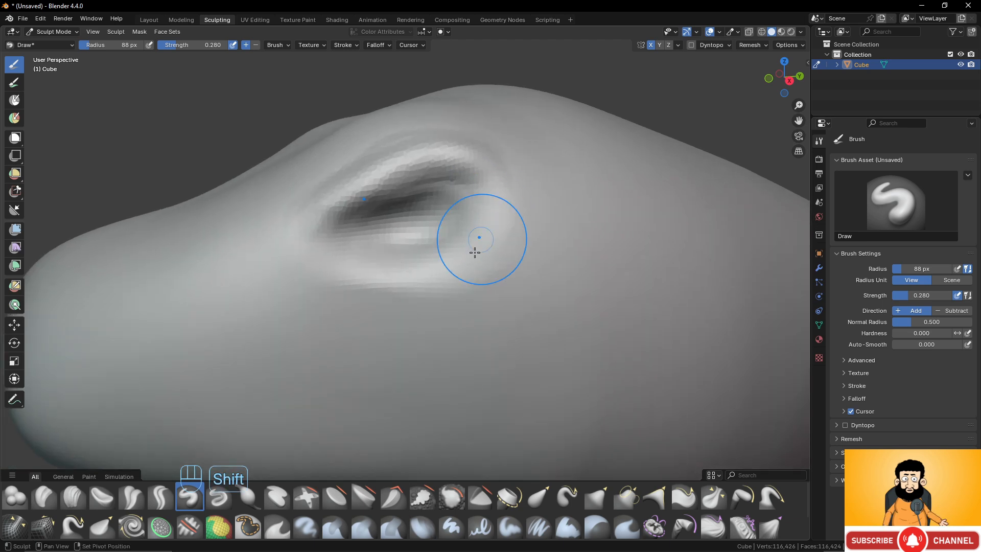
- Try to carve a crease beneath the lower eyelid with the Draw brush
{"action": "middle_click_drag", "start_coordinate": [457, 279], "coordinate": [474, 286], "text": "ctrl"}
{"action": "left_click_drag", "start_coordinate": [326, 288], "coordinate": [483, 302], "text": "ctrl"}
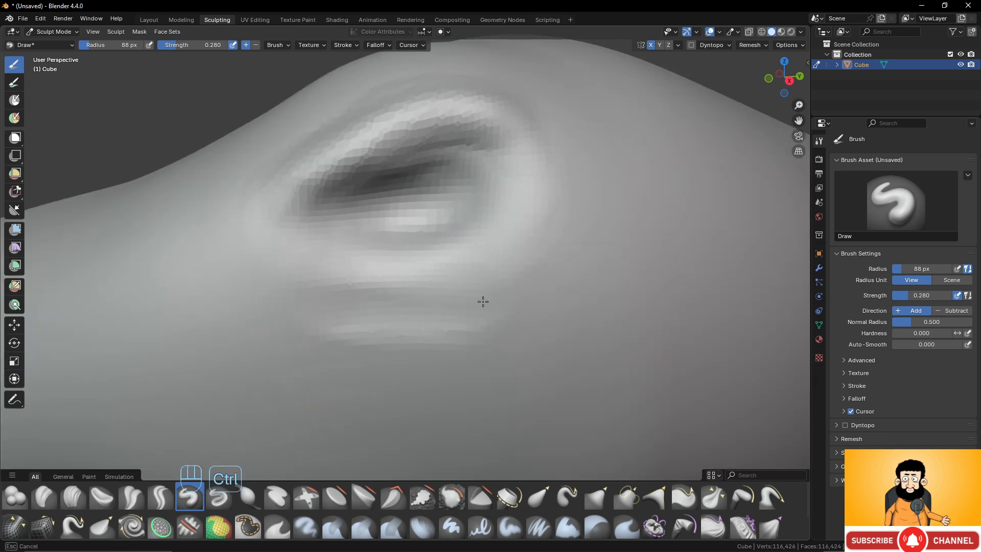
{"action": "mouse_move", "coordinate": [296, 340]}
{"action": "left_mouse_down", "text": "ctrl"}
{"action": "mouse_move", "coordinate": [443, 340]}
{"action": "mouse_move", "coordinate": [323, 321]}
{"action": "mouse_move", "coordinate": [225, 336]}
{"action": "mouse_move", "coordinate": [309, 379]}
{"action": "mouse_move", "coordinate": [448, 308]}
{"action": "left_mouse_up", "text": "ctrl"}
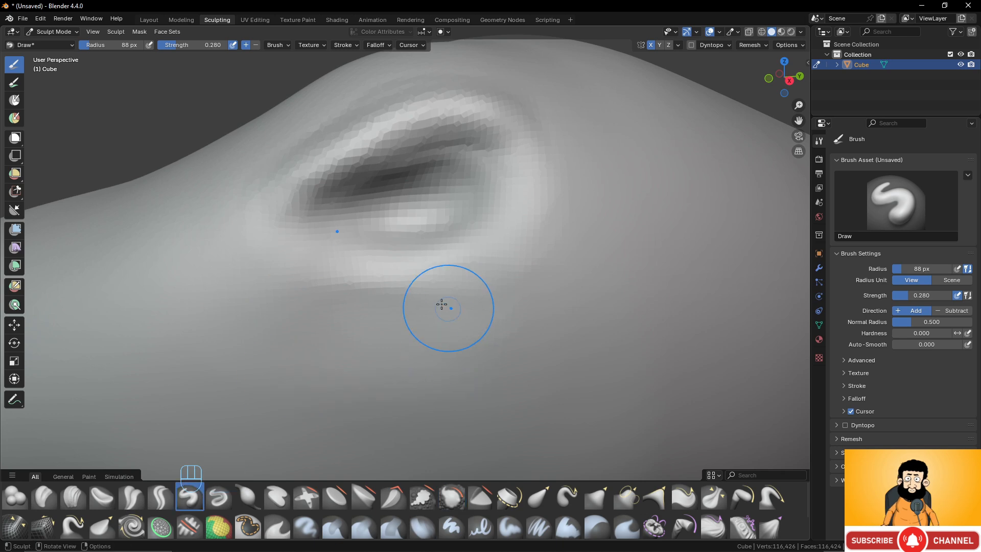
- Extend the eye's inner corner toward the snout and refine the area along the upper eyelid
{"action": "left_click_drag", "start_coordinate": [333, 162], "coordinate": [180, 225]}
{"action": "left_click_drag", "start_coordinate": [237, 214], "coordinate": [148, 236]}
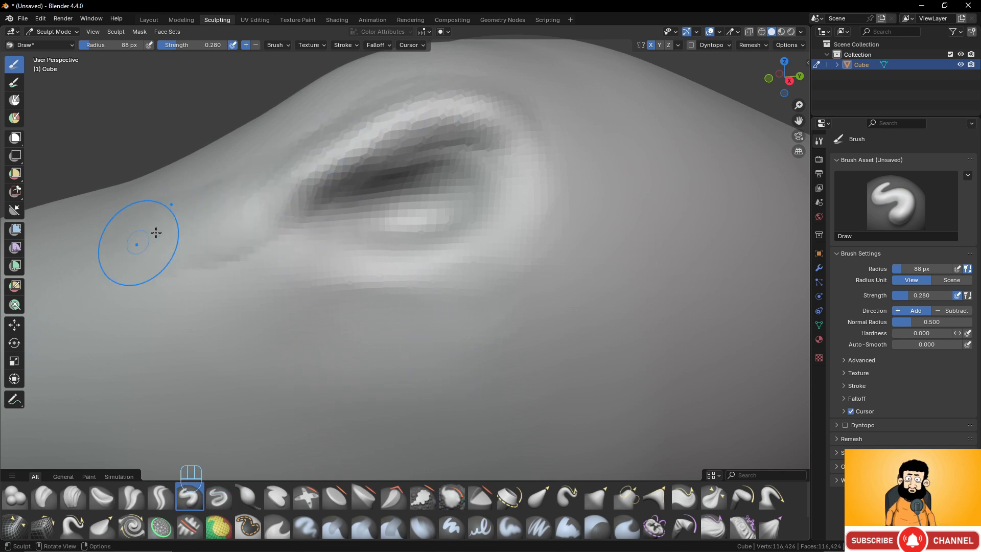
{"action": "left_click_drag", "start_coordinate": [288, 158], "coordinate": [493, 95]}
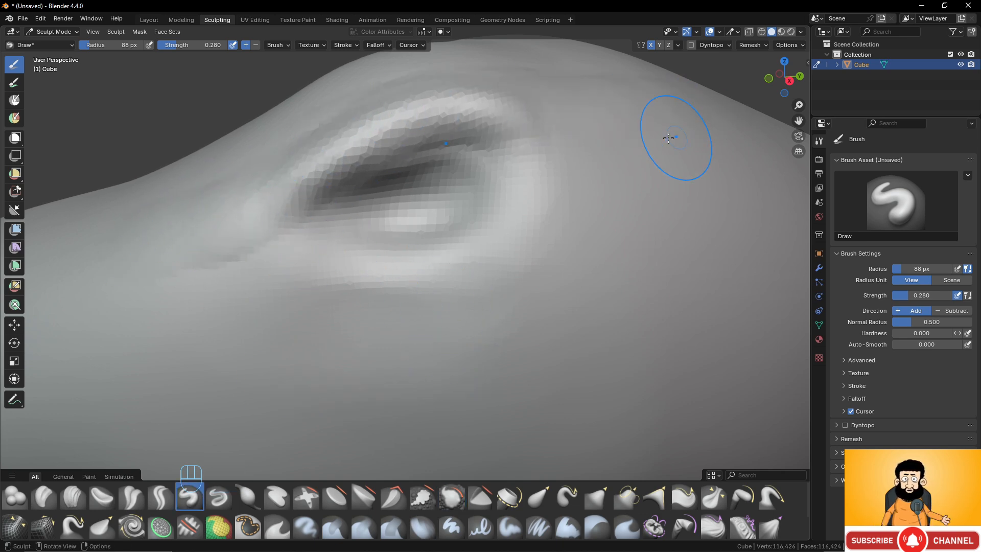
- Build up a raised ridge along the snout and a nostril mound near its tip with the Draw brush
{"action": "scroll", "coordinate": [593, 159], "scroll_direction": "down", "scroll_amount": 2}
{"action": "left_click_drag", "start_coordinate": [348, 181], "coordinate": [286, 231]}
{"action": "middle_click_drag", "start_coordinate": [242, 257], "coordinate": [427, 210], "text": "shift"}
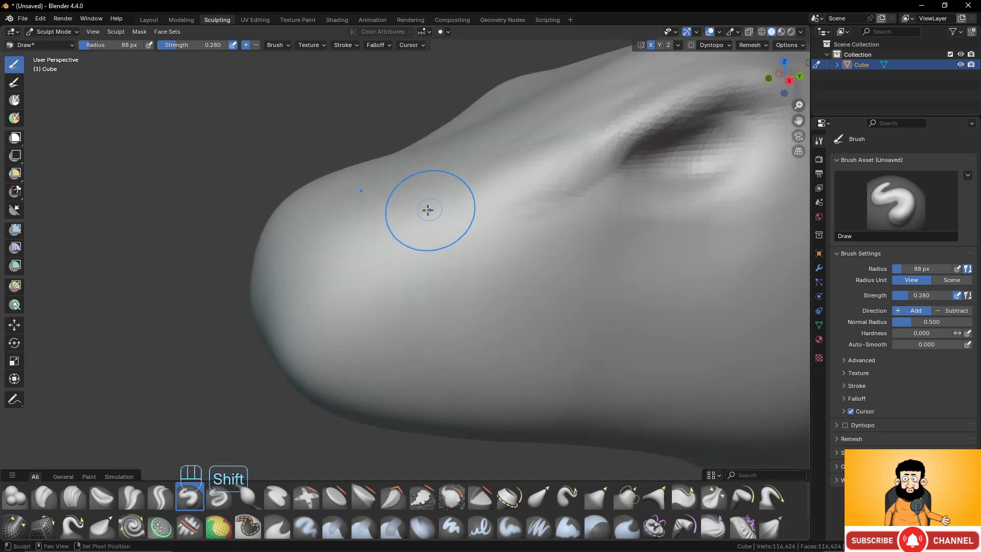
{"action": "scroll", "coordinate": [435, 212], "scroll_direction": "up", "scroll_amount": 3}
{"action": "mouse_move", "coordinate": [534, 152]}
{"action": "left_mouse_down"}
{"action": "mouse_move", "coordinate": [545, 145]}
{"action": "mouse_move", "coordinate": [351, 221]}
{"action": "left_mouse_up"}
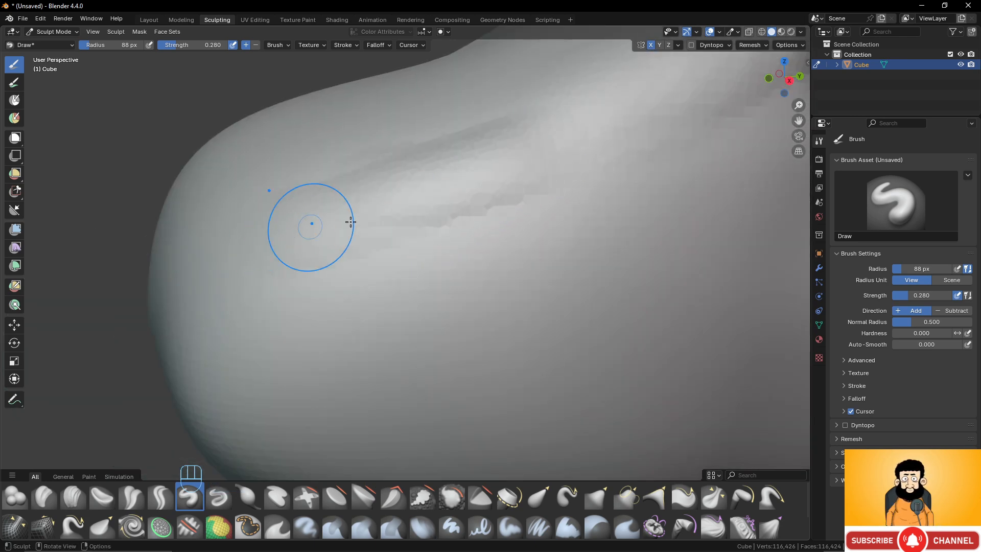
{"action": "scroll", "coordinate": [333, 201], "scroll_direction": "down", "scroll_amount": 2}
{"action": "middle_click_drag", "start_coordinate": [324, 193], "coordinate": [329, 192], "text": "shift"}
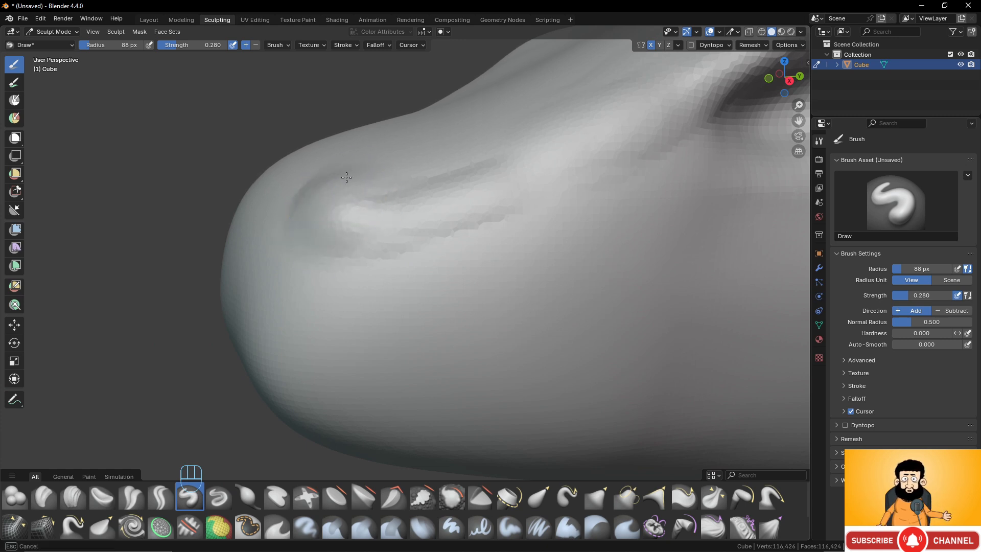
{"action": "mouse_move", "coordinate": [403, 190]}
{"action": "middle_mouse_down"}
{"action": "mouse_move", "coordinate": [438, 191]}
{"action": "mouse_move", "coordinate": [413, 210]}
{"action": "middle_mouse_up"}
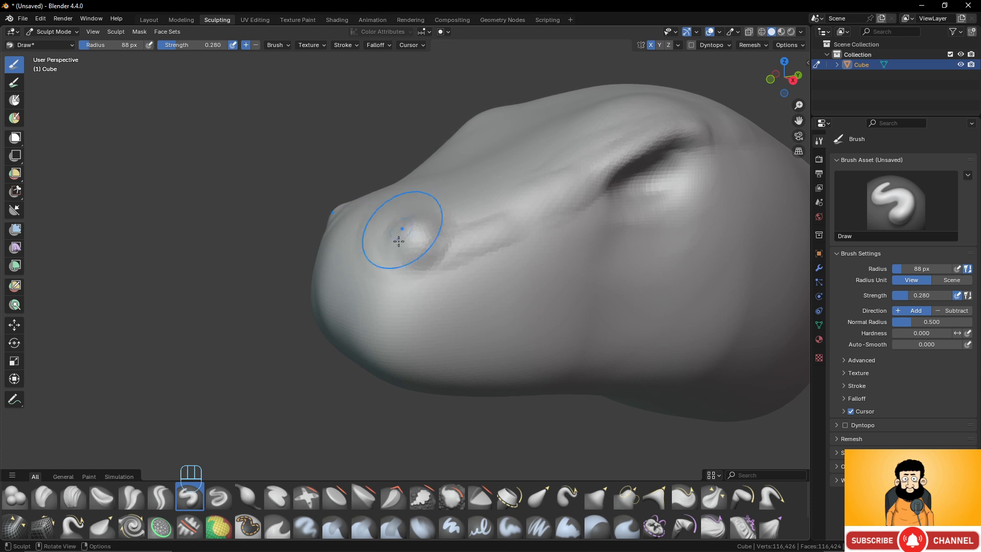
- Enlarge the nostril mound and carve a round nostril hollow into it with the Draw brush
{"action": "scroll", "coordinate": [414, 238], "scroll_direction": "up", "scroll_amount": 5}
{"action": "middle_click_drag", "start_coordinate": [421, 222], "coordinate": [418, 254], "text": "shift"}
{"action": "scroll", "coordinate": [419, 253], "scroll_direction": "down", "scroll_amount": 1}
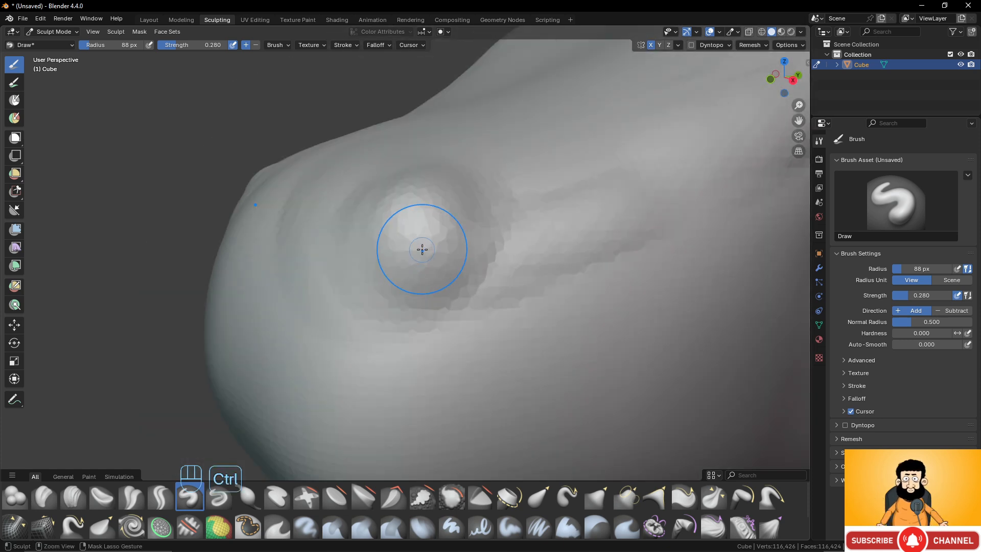
{"action": "scroll", "coordinate": [422, 255], "scroll_direction": "up", "scroll_amount": 1}
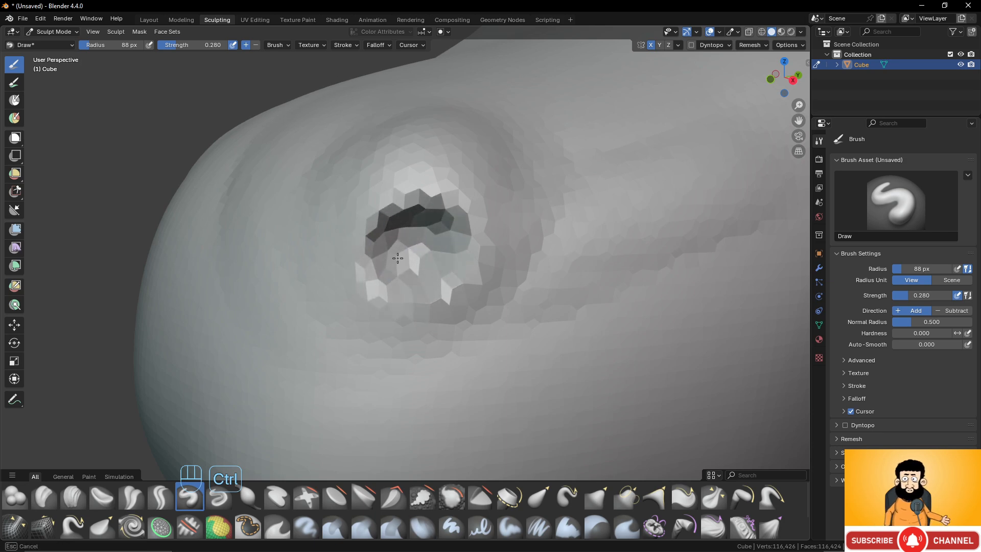
{"action": "mouse_move", "coordinate": [408, 247]}
{"action": "middle_mouse_down", "text": "ctrl"}
{"action": "mouse_move", "coordinate": [416, 208]}
{"action": "mouse_move", "coordinate": [438, 235]}
{"action": "mouse_move", "coordinate": [499, 224]}
{"action": "mouse_move", "coordinate": [422, 245]}
{"action": "mouse_move", "coordinate": [486, 203]}
{"action": "mouse_move", "coordinate": [463, 211]}
{"action": "middle_mouse_up", "text": "ctrl"}
{"action": "scroll", "coordinate": [427, 245], "scroll_direction": "up", "scroll_amount": 3}
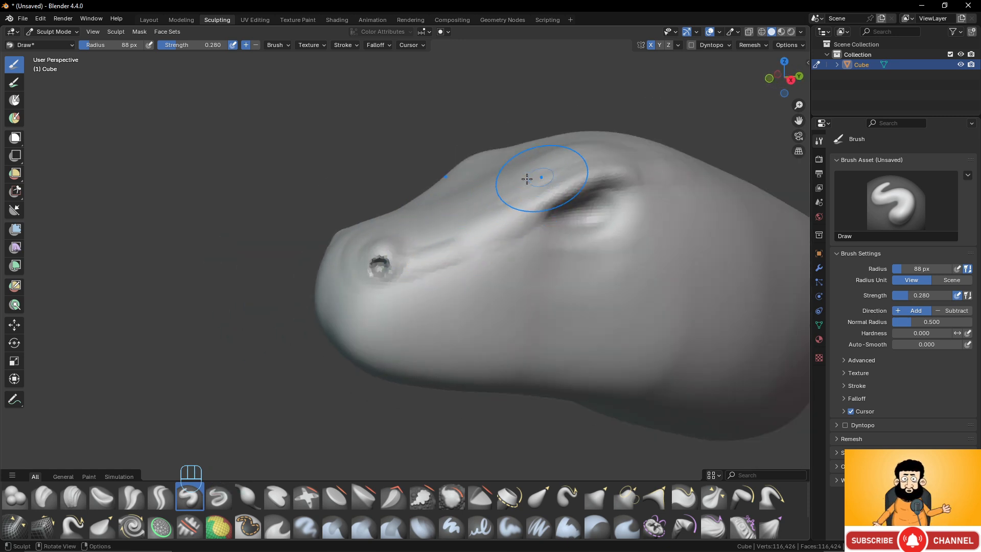
- Reduce the voxel size and remesh the head at a finer resolution
{"action": "scroll", "coordinate": [472, 200], "scroll_direction": "down", "scroll_amount": 2}
{"action": "scroll", "coordinate": [472, 199], "scroll_direction": "up", "scroll_amount": 1}
{"action": "scroll", "coordinate": [453, 229], "scroll_direction": "up", "scroll_amount": 3}
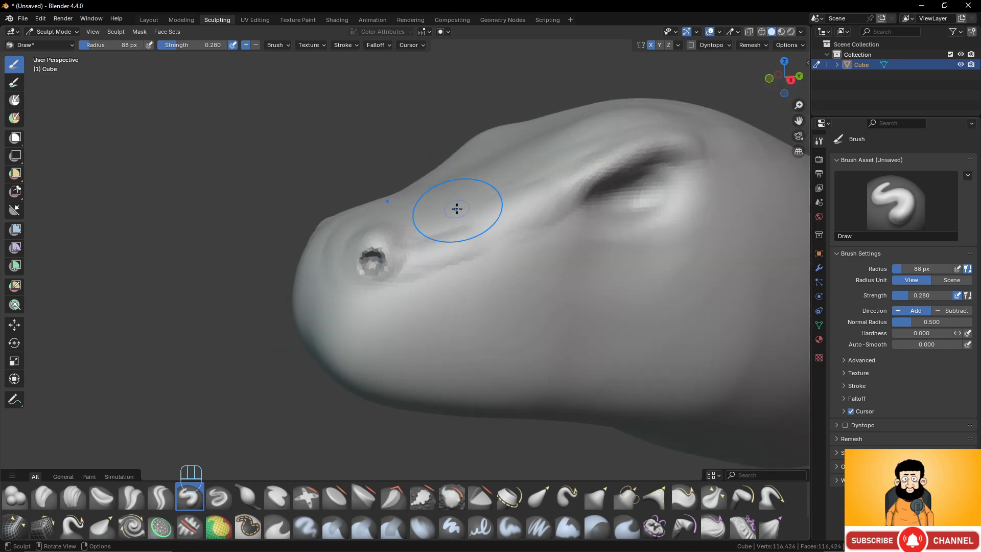
{"action": "key", "text": "r"}
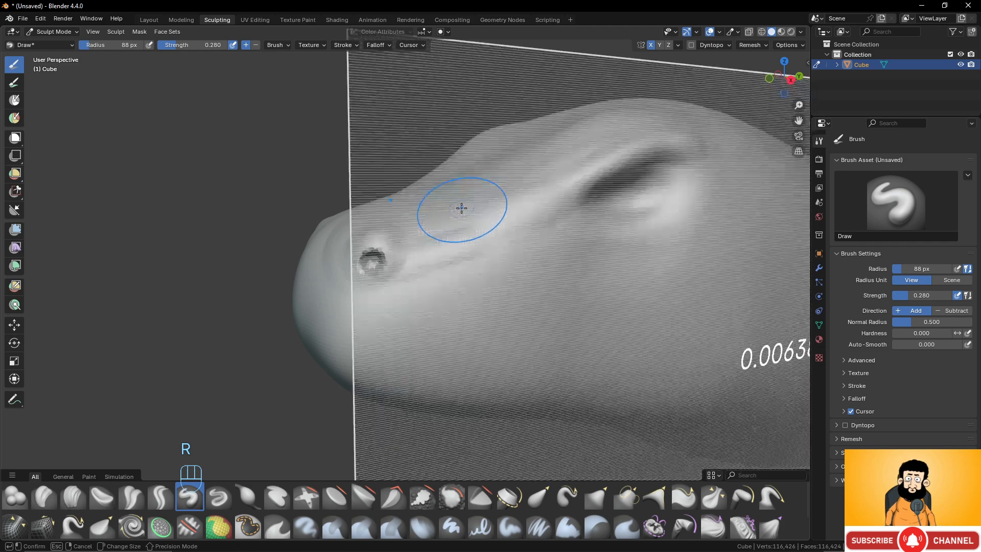
{"action": "key", "text": "shift"}
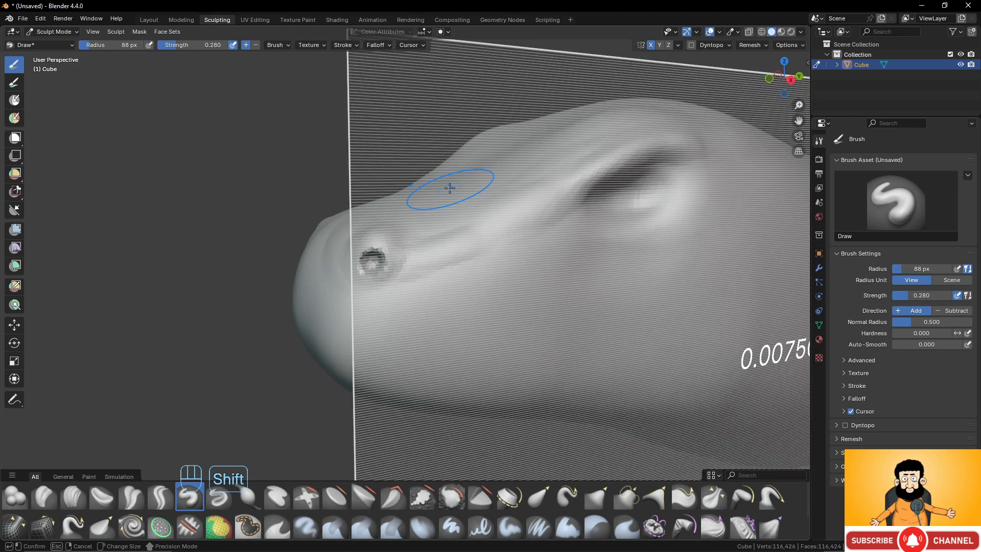
{"action": "left_click", "coordinate": [459, 188]}
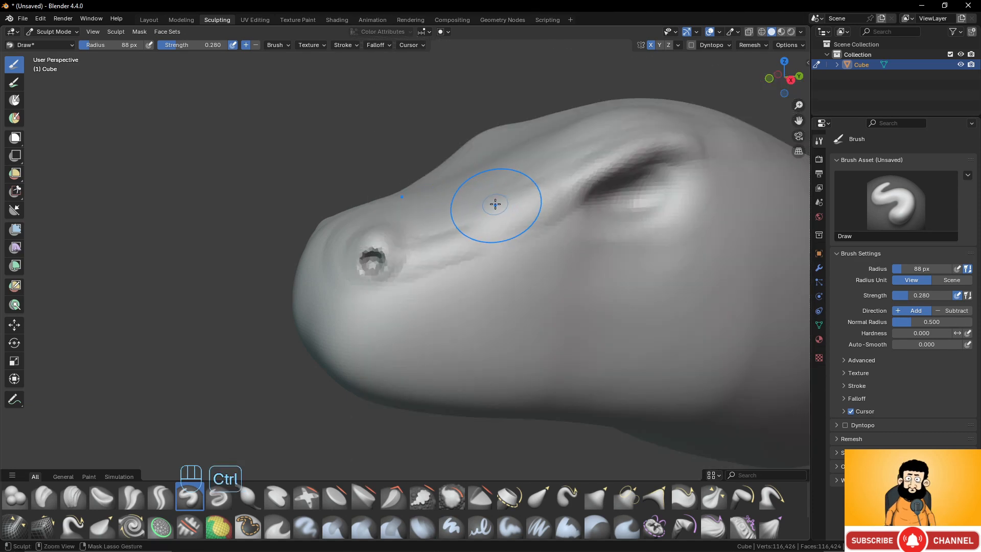
{"action": "key", "text": "ctrl+r"}
- Sculpt a raised rim around the nostril's upper edge and back with the Draw brush
{"action": "scroll", "coordinate": [436, 263], "scroll_direction": "up", "scroll_amount": 6}
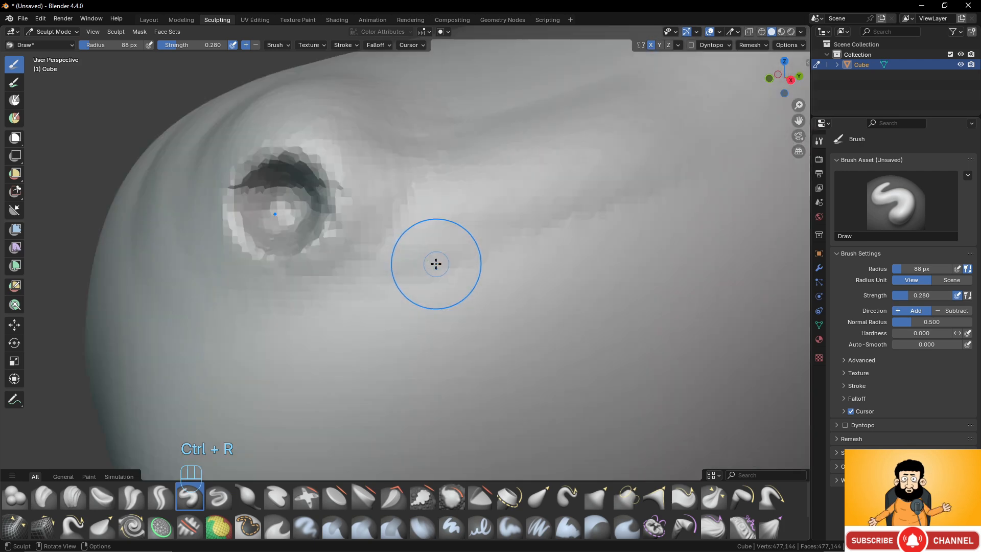
{"action": "left_click_drag", "start_coordinate": [360, 189], "coordinate": [319, 156], "text": "shift"}
{"action": "left_click_drag", "start_coordinate": [230, 149], "coordinate": [402, 226], "text": "shift"}
{"action": "scroll", "coordinate": [392, 193], "scroll_direction": "down", "scroll_amount": 2}
{"action": "scroll", "coordinate": [348, 177], "scroll_direction": "up", "scroll_amount": 4}
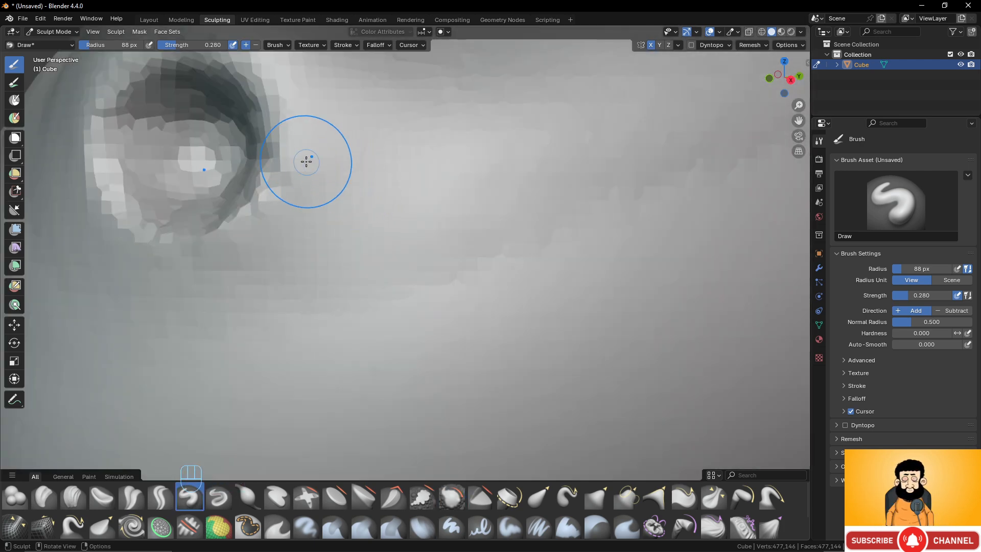
{"action": "middle_click_drag", "start_coordinate": [307, 158], "coordinate": [385, 212], "text": "shift"}
{"action": "middle_click_drag", "start_coordinate": [419, 240], "coordinate": [378, 243]}
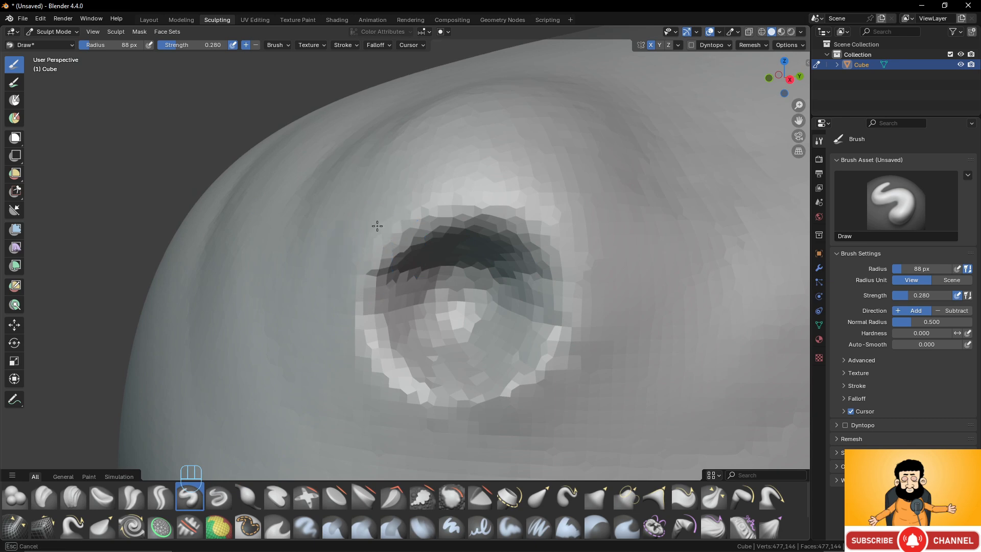
{"action": "left_click_drag", "start_coordinate": [625, 278], "coordinate": [391, 205]}
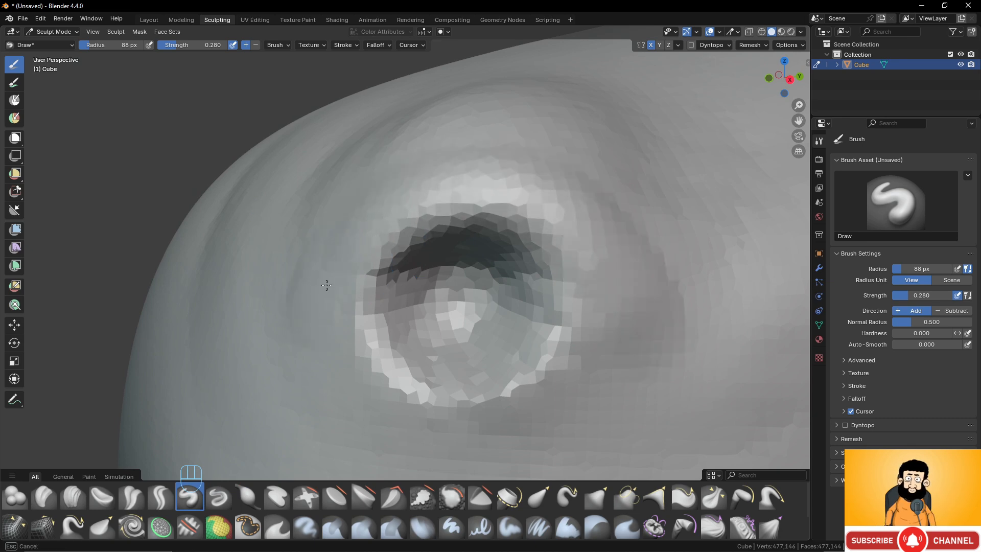
{"action": "left_click_drag", "start_coordinate": [382, 253], "coordinate": [549, 199]}
{"action": "left_click_drag", "start_coordinate": [671, 303], "coordinate": [690, 296]}
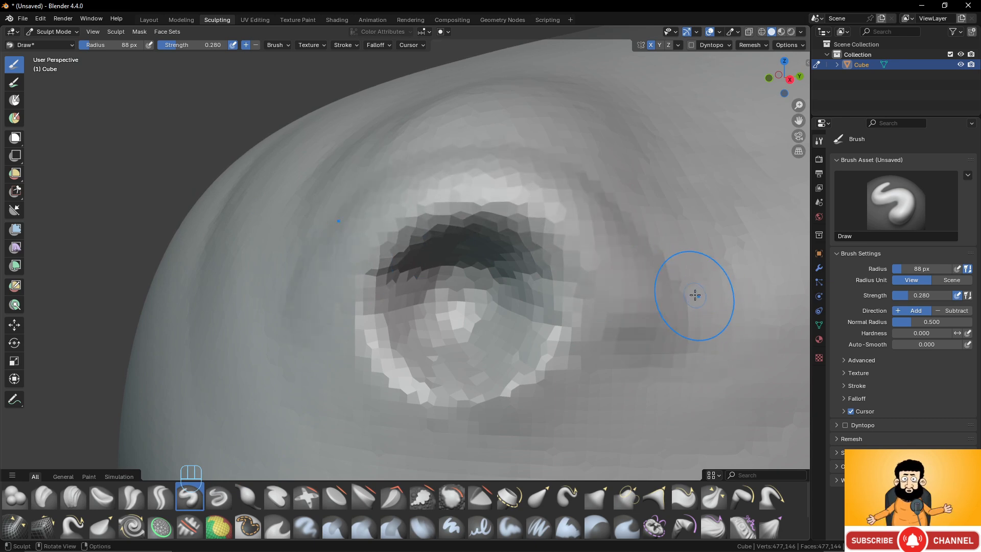
- Refine the rim around the nostril and the fold behind it with the Draw brush
{"action": "scroll", "coordinate": [694, 296], "scroll_direction": "down", "scroll_amount": 9}
{"action": "middle_click_drag", "start_coordinate": [601, 255], "coordinate": [591, 252], "text": "shift"}
{"action": "scroll", "coordinate": [529, 267], "scroll_direction": "up", "scroll_amount": 3}
{"action": "scroll", "coordinate": [366, 272], "scroll_direction": "up", "scroll_amount": 5}
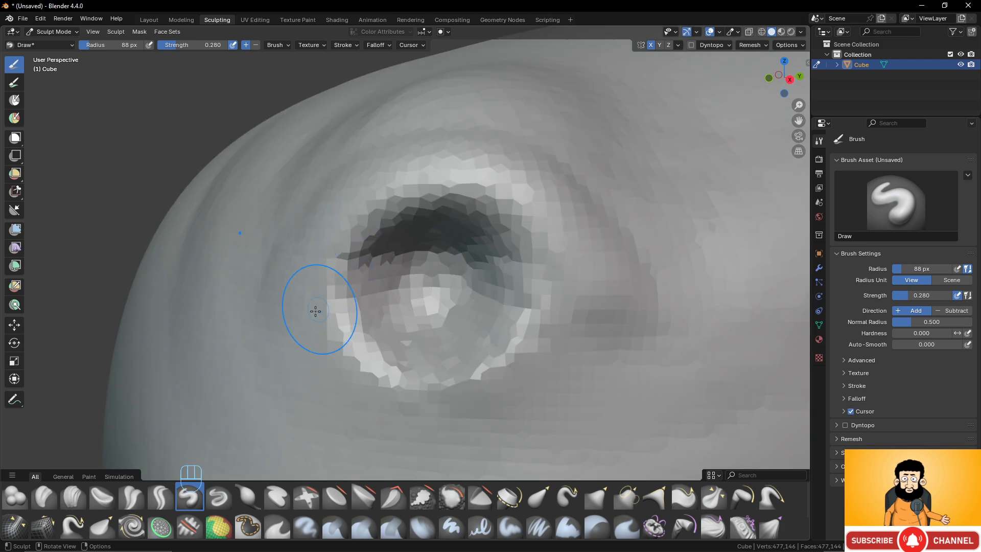
{"action": "mouse_move", "coordinate": [322, 309]}
{"action": "left_mouse_down"}
{"action": "mouse_move", "coordinate": [390, 186]}
{"action": "mouse_move", "coordinate": [587, 269]}
{"action": "left_mouse_up"}
{"action": "mouse_move", "coordinate": [445, 307]}
{"action": "left_mouse_down", "text": "shift"}
{"action": "mouse_move", "coordinate": [384, 306]}
{"action": "mouse_move", "coordinate": [416, 373]}
{"action": "mouse_move", "coordinate": [537, 341]}
{"action": "left_mouse_up", "text": "shift"}
{"action": "scroll", "coordinate": [536, 341], "scroll_direction": "down", "scroll_amount": 8}
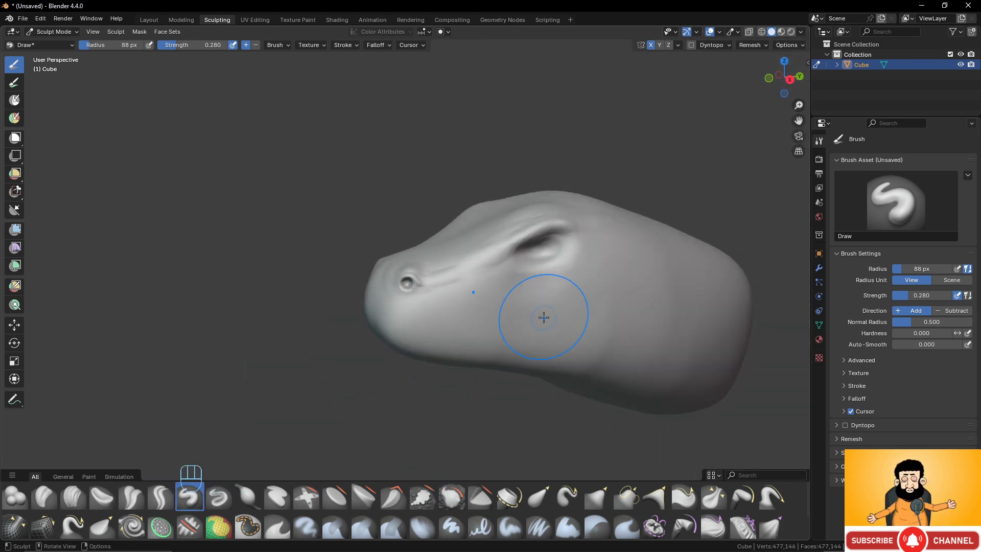
{"action": "scroll", "coordinate": [509, 322], "scroll_direction": "up", "scroll_amount": 3}
{"action": "scroll", "coordinate": [520, 307], "scroll_direction": "up", "scroll_amount": 3}
{"action": "scroll", "coordinate": [518, 306], "scroll_direction": "down", "scroll_amount": 6}
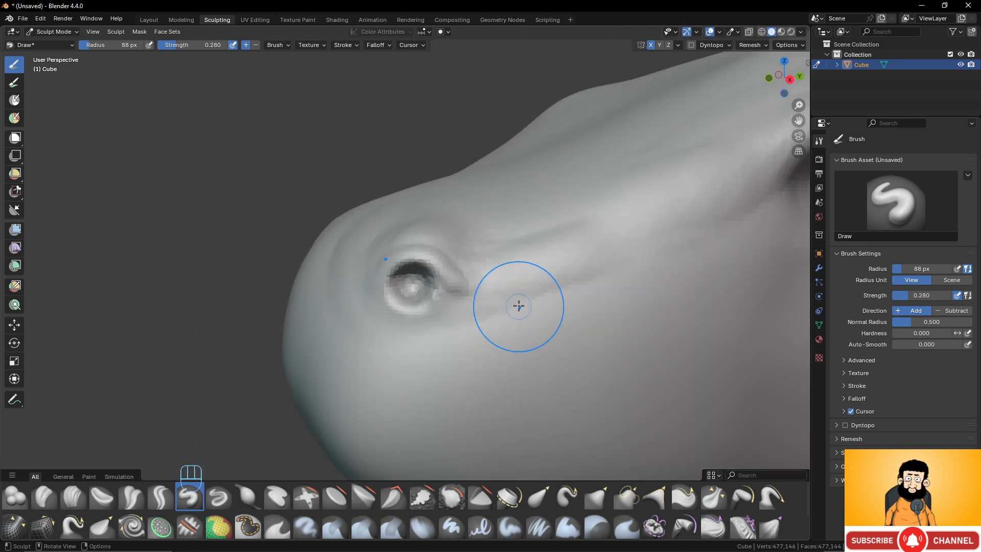
{"action": "middle_click_drag", "start_coordinate": [493, 285], "coordinate": [464, 274], "text": "shift"}
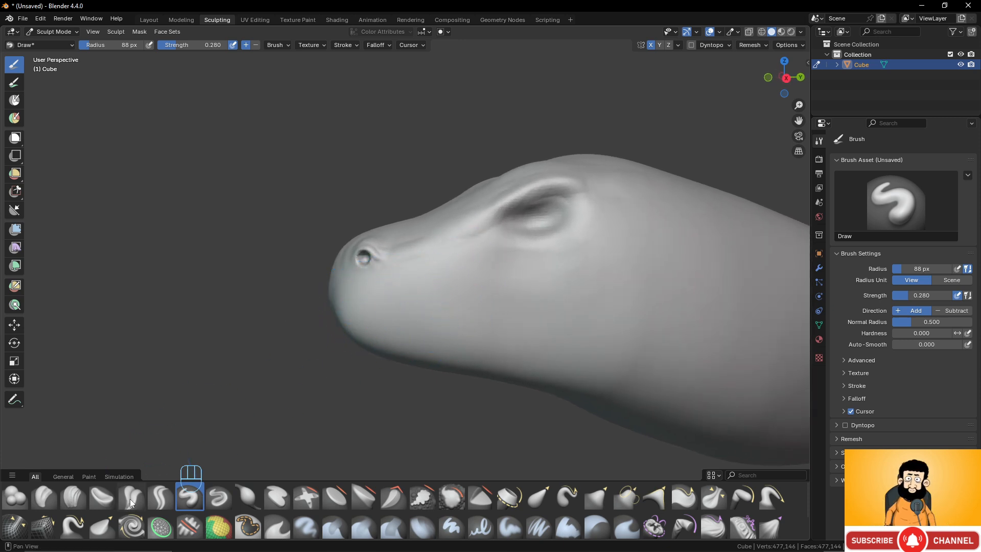
- Switch to the Draw Sharp brush and reduce its radius to 44 px
{"action": "left_click", "coordinate": [220, 498]}
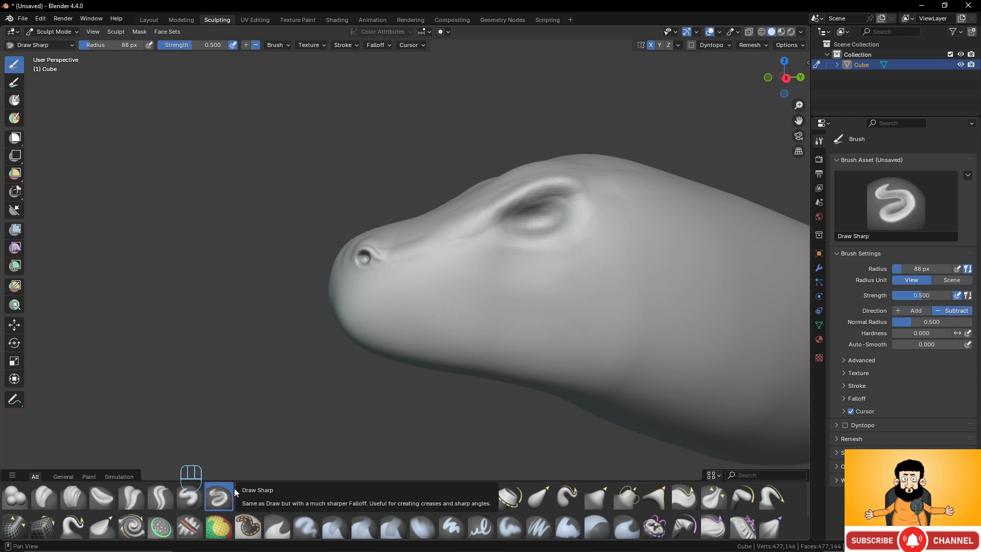
{"action": "scroll", "coordinate": [424, 314], "scroll_direction": "up", "scroll_amount": 3}
{"action": "middle_click_drag", "start_coordinate": [425, 315], "coordinate": [408, 276], "text": "shift"}
{"action": "mouse_move", "coordinate": [409, 276]}
{"action": "middle_mouse_down"}
{"action": "mouse_move", "coordinate": [422, 278]}
{"action": "mouse_move", "coordinate": [519, 197]}
{"action": "mouse_move", "coordinate": [482, 248]}
{"action": "mouse_move", "coordinate": [519, 200]}
{"action": "middle_mouse_up"}
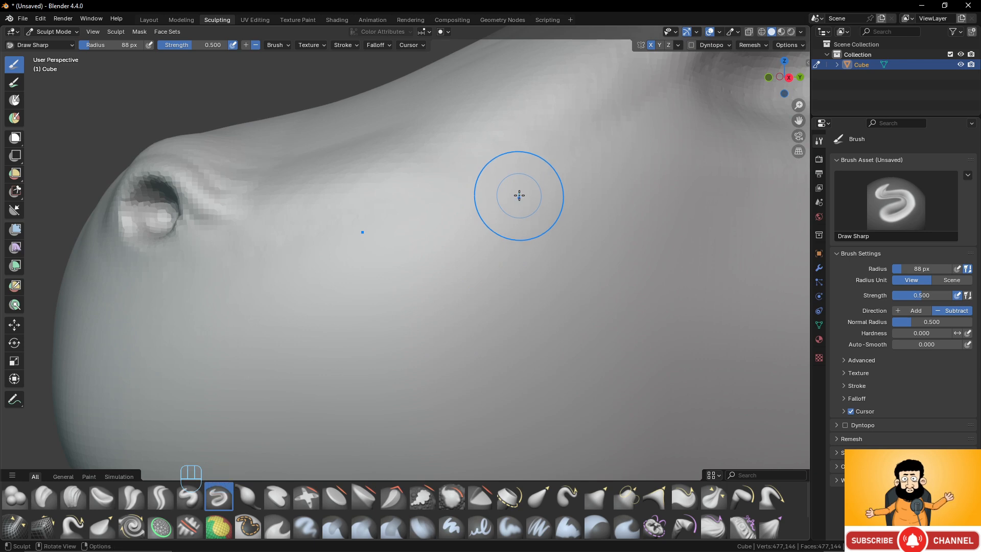
{"action": "left_click", "coordinate": [517, 198]}
{"action": "key", "text": "f"}
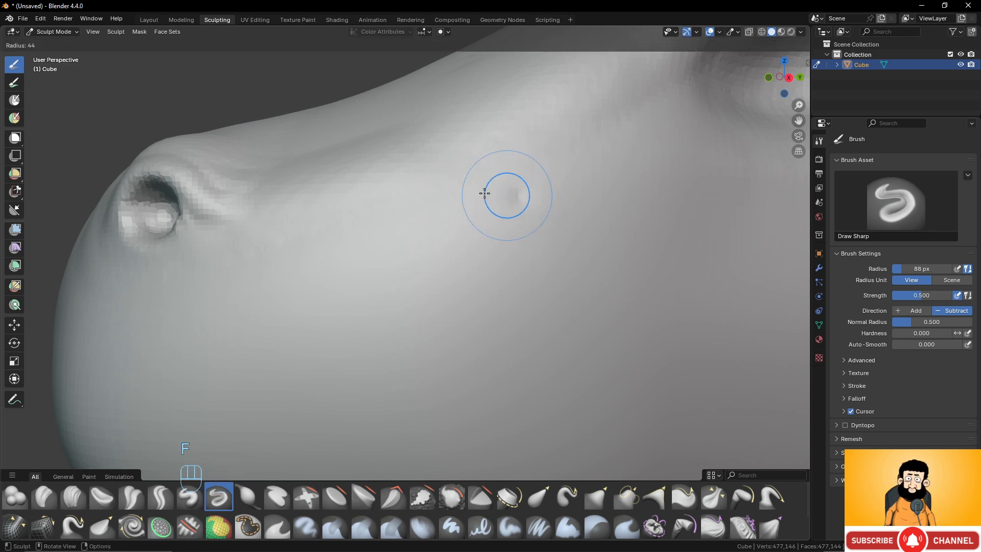
{"action": "left_click", "coordinate": [485, 194]}
- Try carving three parallel wavy grooves across the cheek with Draw Sharp and undo them
{"action": "mouse_move", "coordinate": [518, 171]}
{"action": "left_mouse_down"}
{"action": "mouse_move", "coordinate": [440, 237]}
{"action": "mouse_move", "coordinate": [373, 322]}
{"action": "left_mouse_up"}
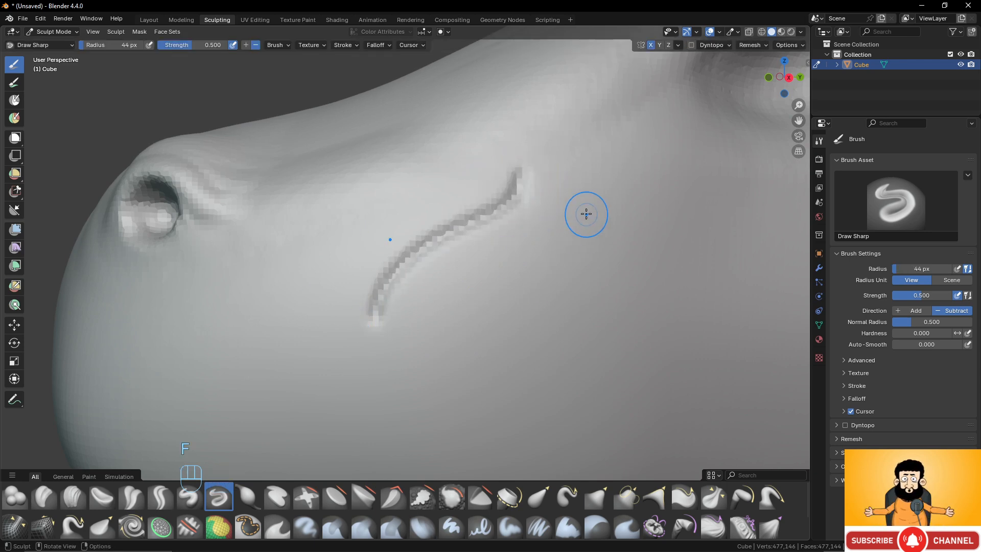
{"action": "mouse_move", "coordinate": [572, 207]}
{"action": "left_mouse_down"}
{"action": "mouse_move", "coordinate": [565, 239]}
{"action": "mouse_move", "coordinate": [432, 307]}
{"action": "mouse_move", "coordinate": [429, 353]}
{"action": "left_mouse_up"}
{"action": "mouse_move", "coordinate": [603, 249]}
{"action": "left_mouse_down"}
{"action": "mouse_move", "coordinate": [601, 291]}
{"action": "mouse_move", "coordinate": [499, 353]}
{"action": "mouse_move", "coordinate": [490, 389]}
{"action": "left_mouse_up"}
{"action": "scroll", "coordinate": [574, 314], "scroll_direction": "down", "scroll_amount": 6}
{"action": "scroll", "coordinate": [532, 300], "scroll_direction": "up", "scroll_amount": 1}
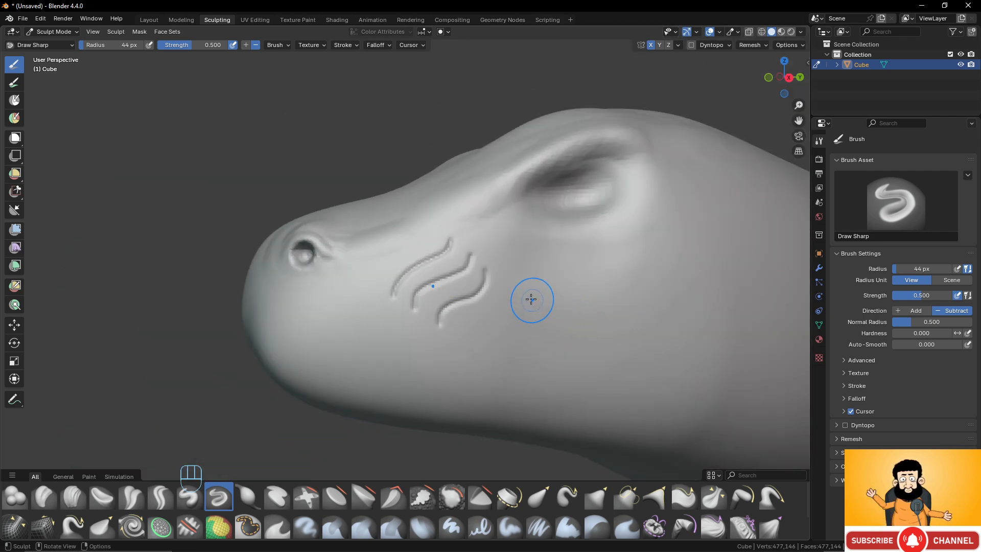
{"action": "key", "text": "ctrl+z"}
{"action": "key", "text": "ctrl+z"}
{"action": "key", "text": "ctrl+z"}
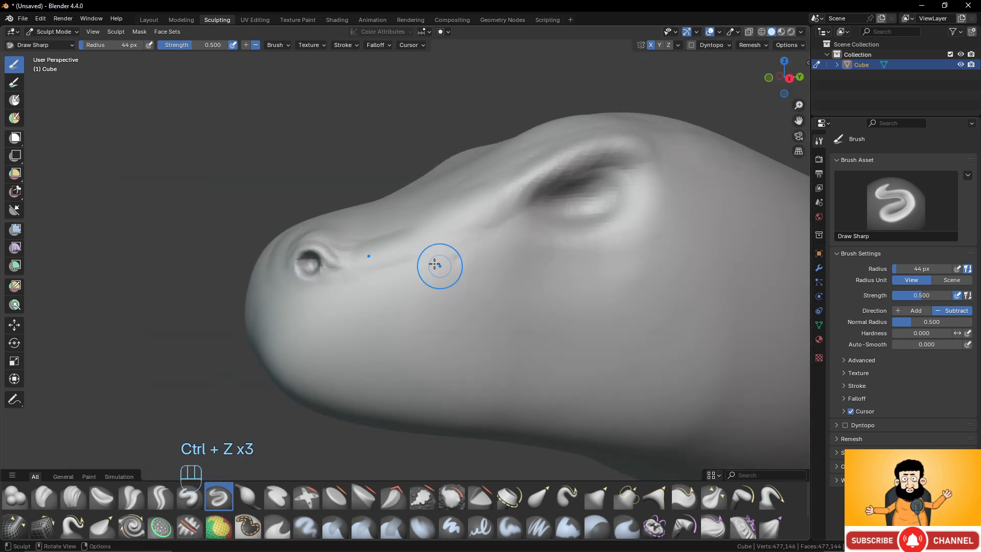
- Test short Draw Sharp strokes on the cheek between nostril and eye and undo them
{"action": "middle_click_drag", "start_coordinate": [420, 257], "coordinate": [423, 264]}
{"action": "left_click_drag", "start_coordinate": [449, 280], "coordinate": [475, 267], "text": "ctrl"}
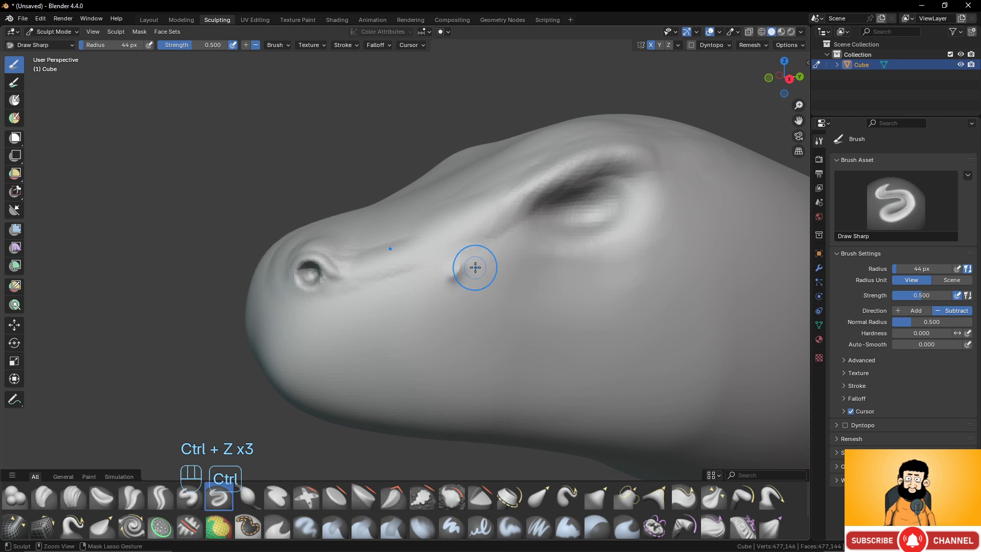
{"action": "key", "text": "ctrl+z"}
{"action": "key", "text": "ctrl+z"}
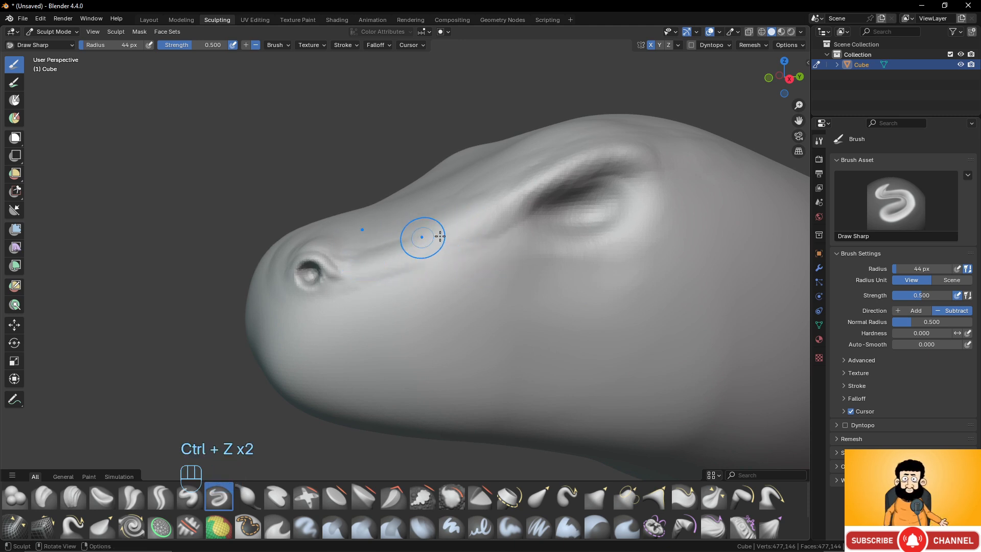
- Set the Draw Sharp strength to 0.3 and raise a sharp ridge from the nostril along the brow to behind the eye
{"action": "left_click", "coordinate": [913, 291]}
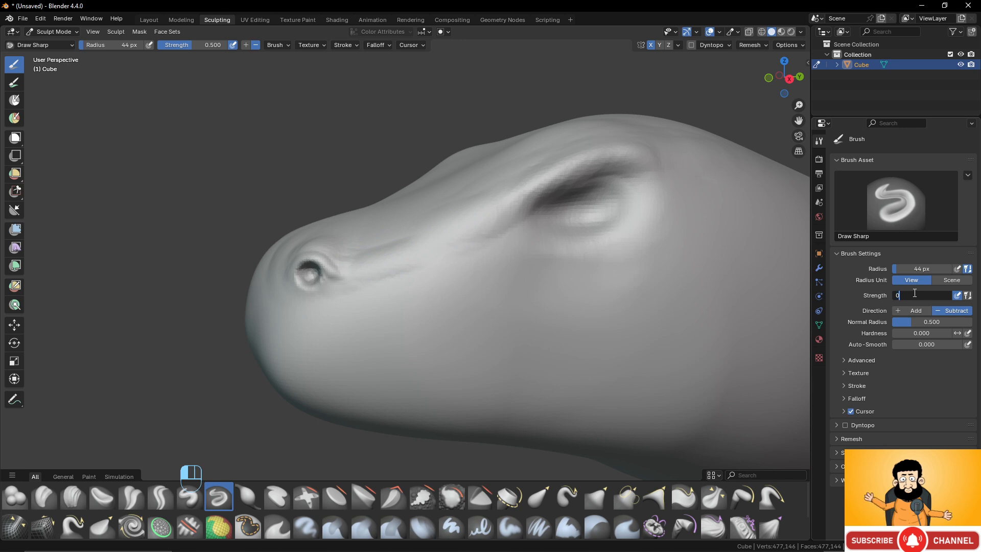
{"action": "key", "text": "Return"}
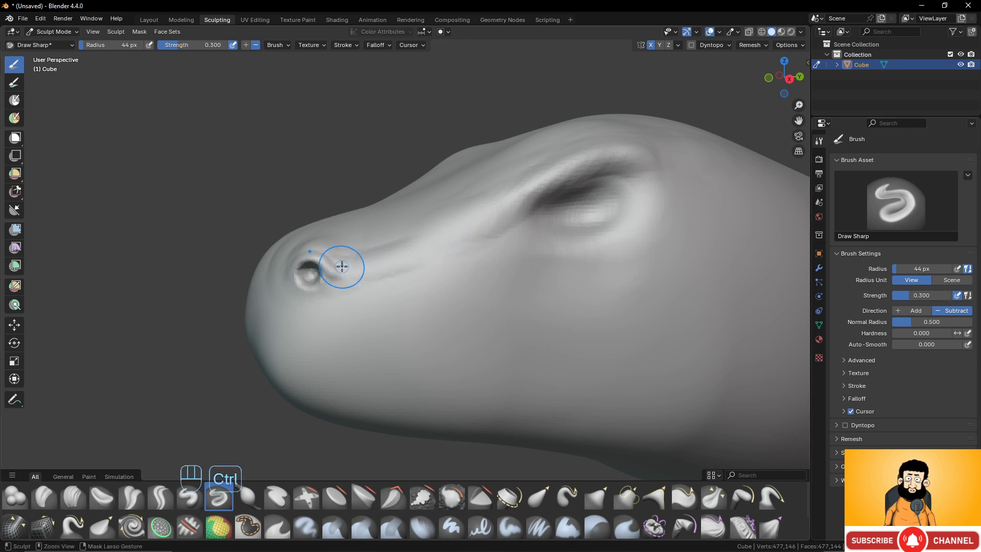
{"action": "left_click_drag", "start_coordinate": [342, 266], "coordinate": [367, 267], "text": "ctrl"}
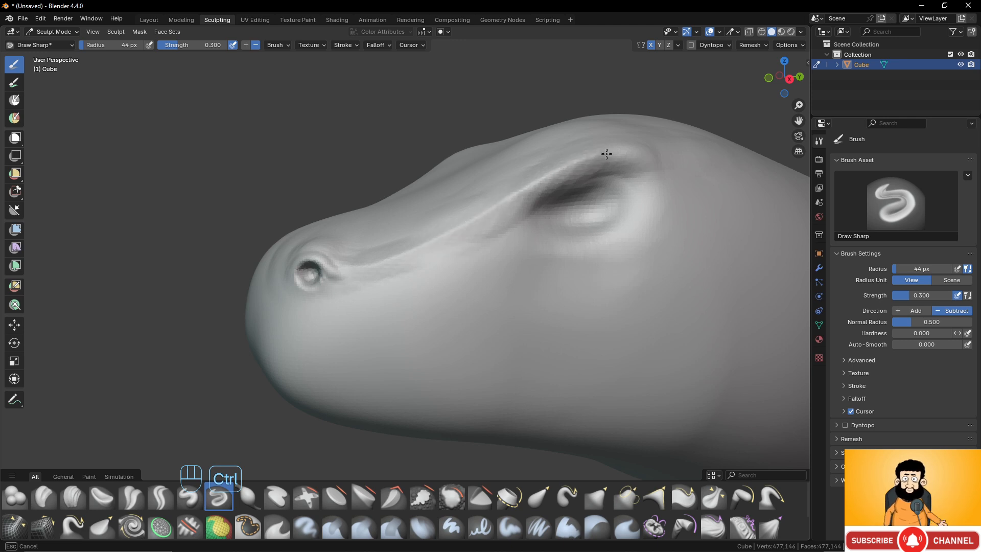
{"action": "left_click_drag", "start_coordinate": [710, 196], "coordinate": [669, 170], "text": "ctrl"}
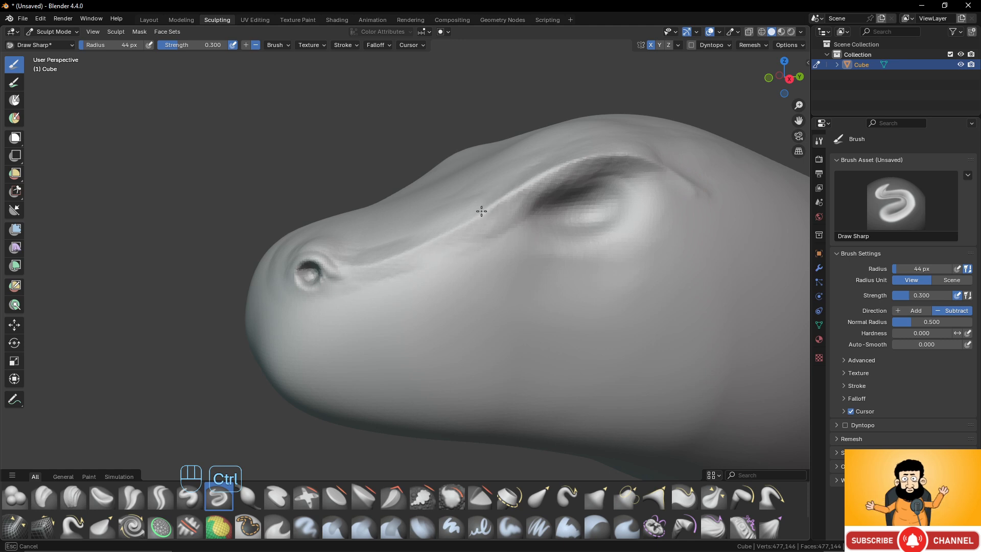
{"action": "left_click_drag", "start_coordinate": [481, 211], "coordinate": [398, 259], "text": "ctrl"}
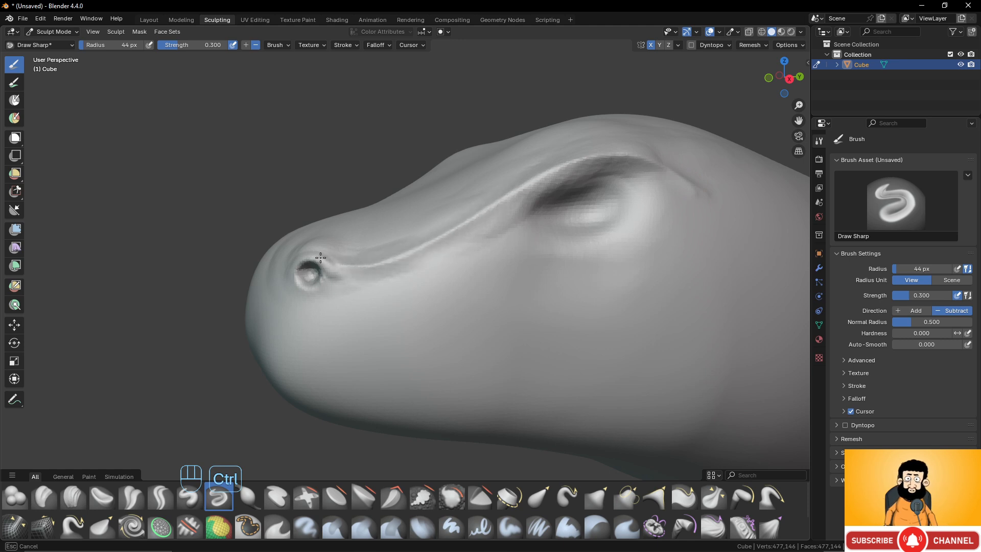
{"action": "left_click_drag", "start_coordinate": [321, 258], "coordinate": [310, 258], "text": "ctrl"}
- Smooth the rear end of the brow ridge where it fades out behind the eye
{"action": "scroll", "coordinate": [424, 241], "scroll_direction": "down", "scroll_amount": 3}
{"action": "middle_click_drag", "start_coordinate": [452, 223], "coordinate": [336, 242], "text": "shift"}
{"action": "scroll", "coordinate": [358, 243], "scroll_direction": "up", "scroll_amount": 3}
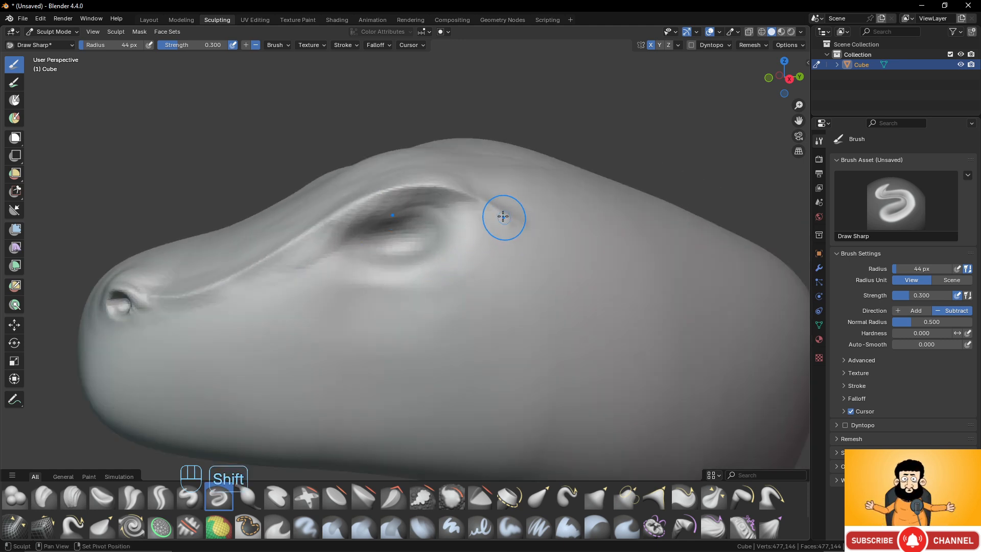
{"action": "scroll", "coordinate": [593, 297], "scroll_direction": "down", "scroll_amount": 3}
{"action": "middle_click_drag", "start_coordinate": [576, 300], "coordinate": [587, 310]}
{"action": "scroll", "coordinate": [433, 287], "scroll_direction": "up", "scroll_amount": 3}
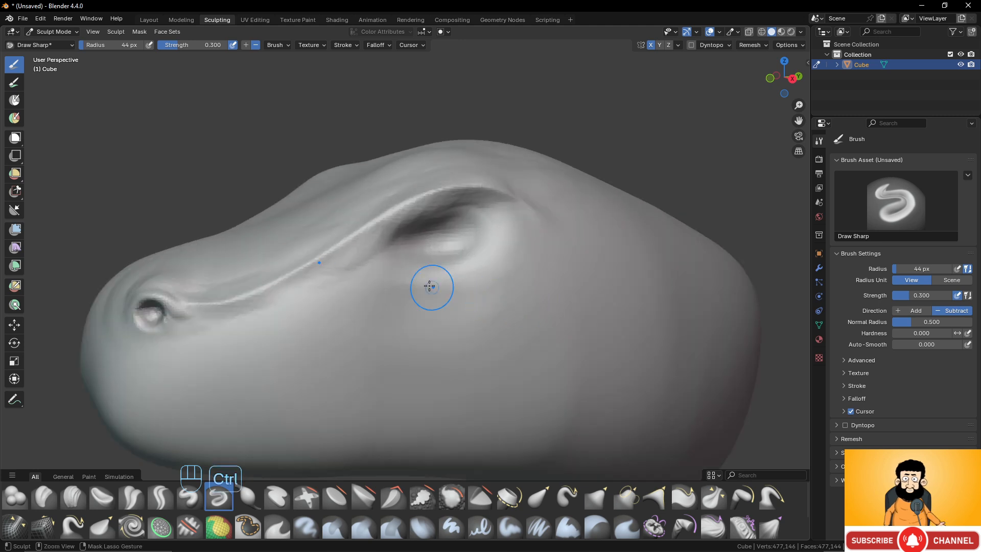
- Raise a sharp rim along the lower and rear edges of the eye socket with inverted Draw Sharp strokes
{"action": "left_click_drag", "start_coordinate": [384, 257], "coordinate": [385, 257], "text": "ctrl"}
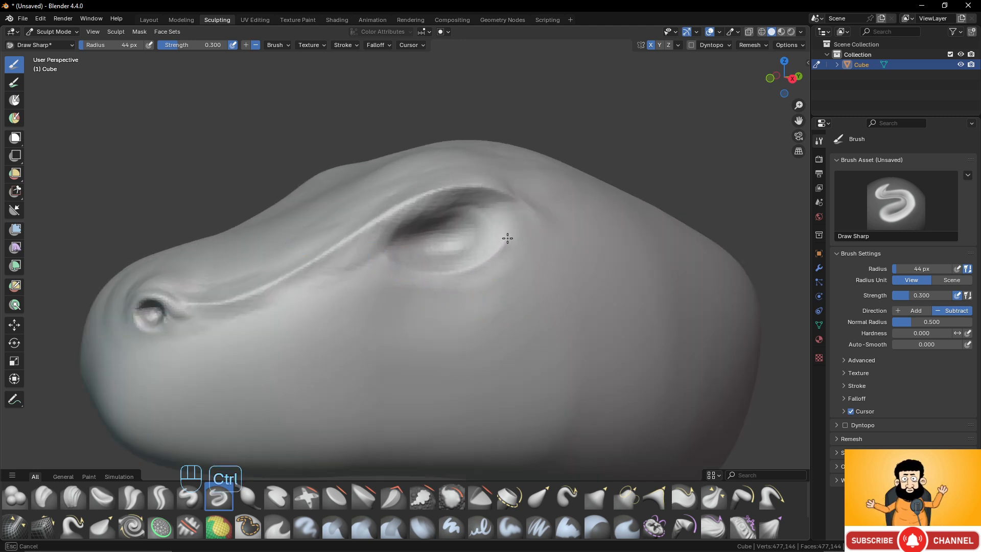
{"action": "left_click_drag", "start_coordinate": [515, 209], "coordinate": [515, 209], "text": "ctrl"}
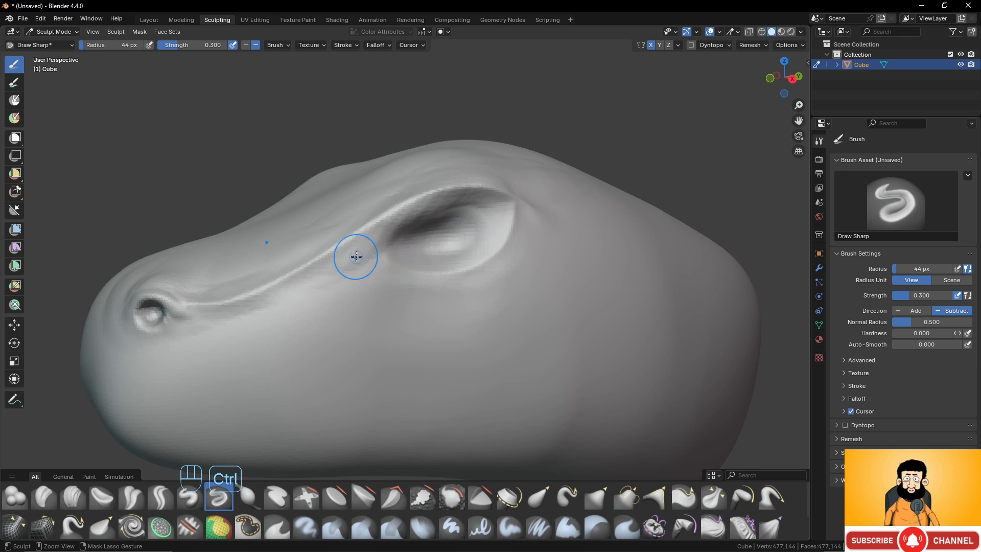
{"action": "left_click_drag", "start_coordinate": [377, 253], "coordinate": [394, 263], "text": "ctrl"}
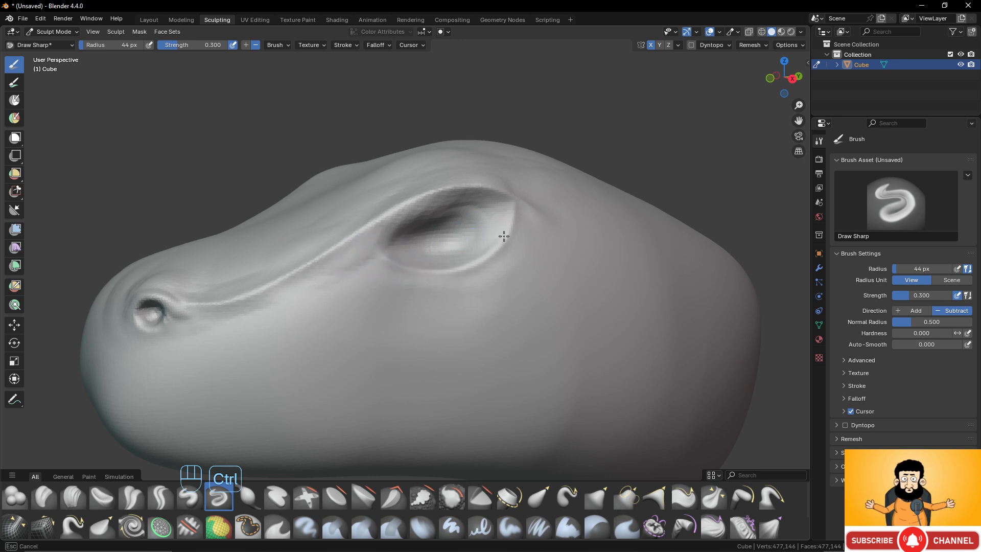
{"action": "left_click_drag", "start_coordinate": [504, 236], "coordinate": [525, 192], "text": "ctrl"}
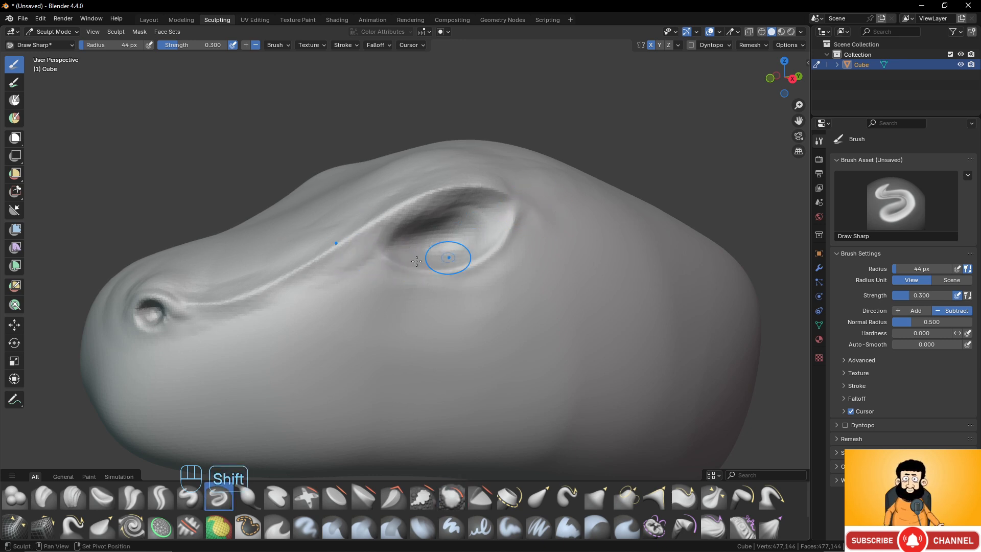
- Set the Draw Sharp brush radius to 64 px and its strength to 0.7
{"action": "scroll", "coordinate": [429, 318], "scroll_direction": "down", "scroll_amount": 6}
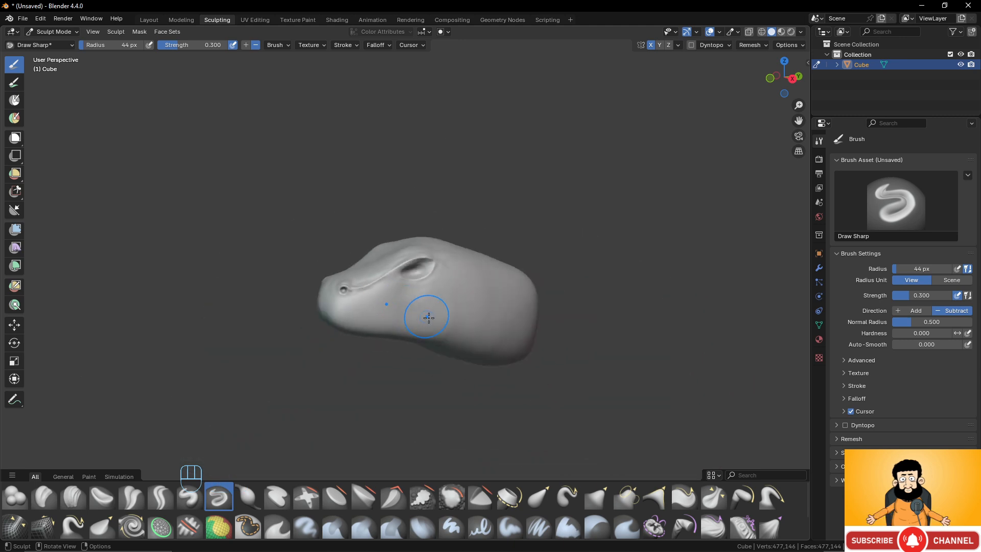
{"action": "scroll", "coordinate": [429, 317], "scroll_direction": "up", "scroll_amount": 4}
{"action": "middle_click_drag", "start_coordinate": [460, 320], "coordinate": [501, 312], "text": "shift"}
{"action": "middle_click_drag", "start_coordinate": [450, 319], "coordinate": [412, 315]}
{"action": "scroll", "coordinate": [408, 316], "scroll_direction": "up", "scroll_amount": 1}
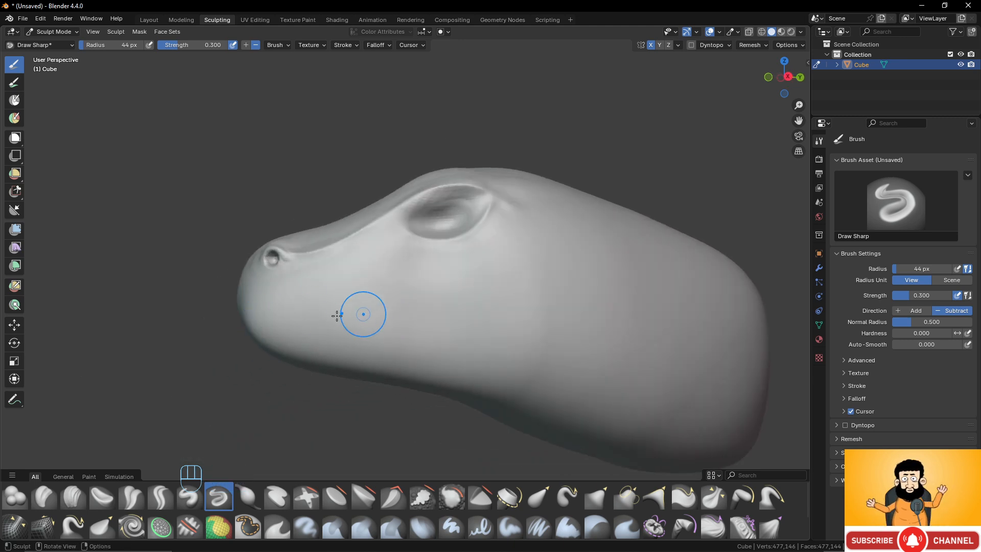
{"action": "mouse_move", "coordinate": [336, 315]}
{"action": "middle_mouse_down"}
{"action": "mouse_move", "coordinate": [369, 333]}
{"action": "mouse_move", "coordinate": [320, 344]}
{"action": "mouse_move", "coordinate": [355, 344]}
{"action": "middle_mouse_up"}
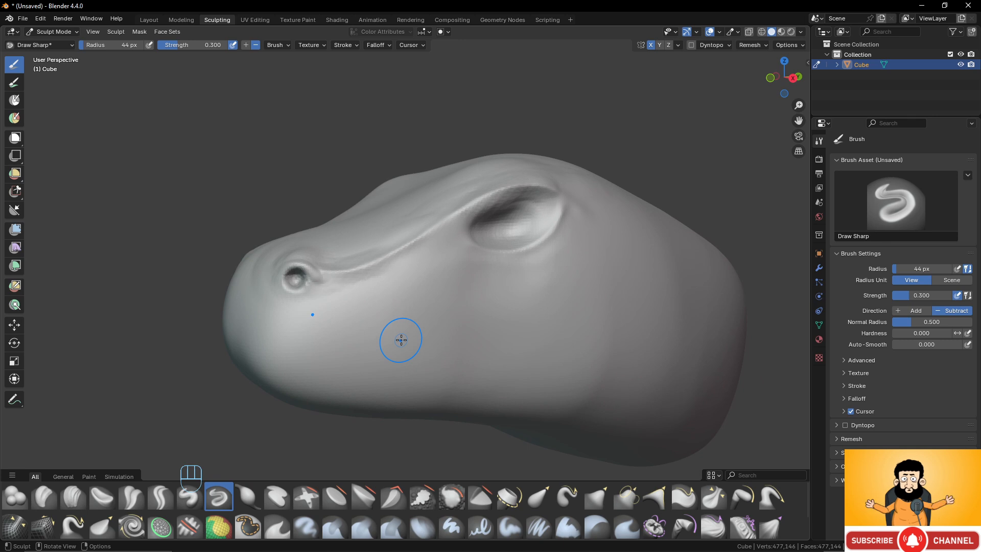
{"action": "key", "text": "f"}
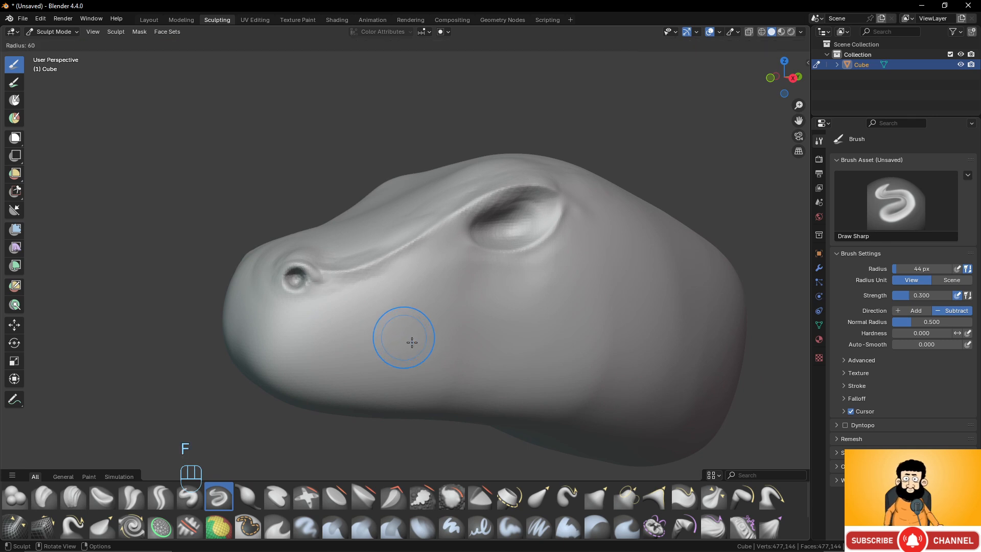
{"action": "left_click", "coordinate": [414, 343]}
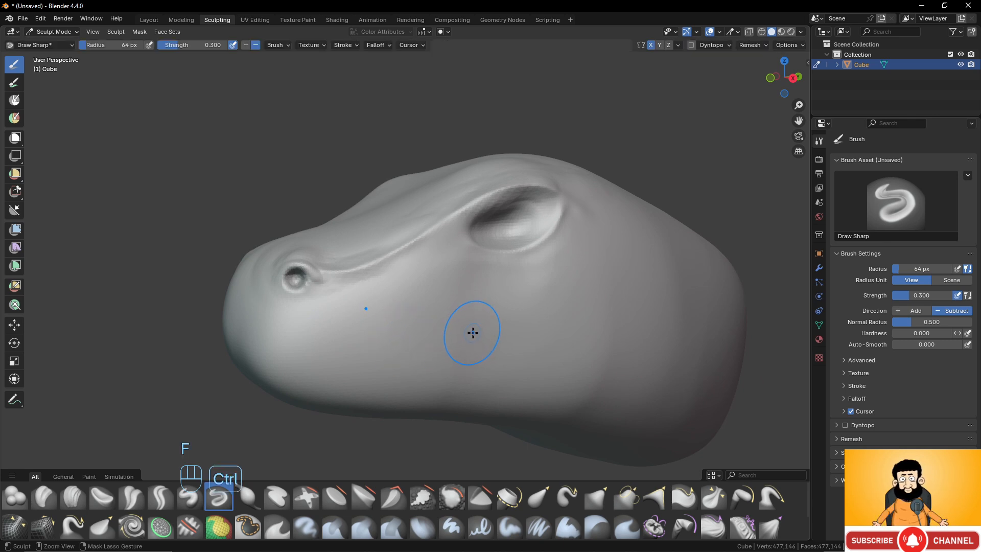
{"action": "left_click", "coordinate": [931, 296]}
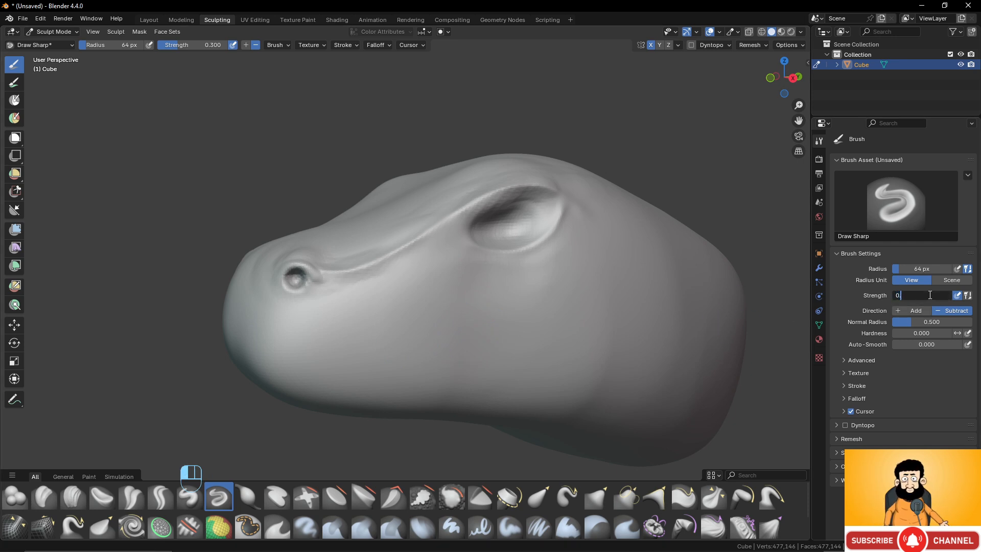
{"action": "key", "text": "Return"}
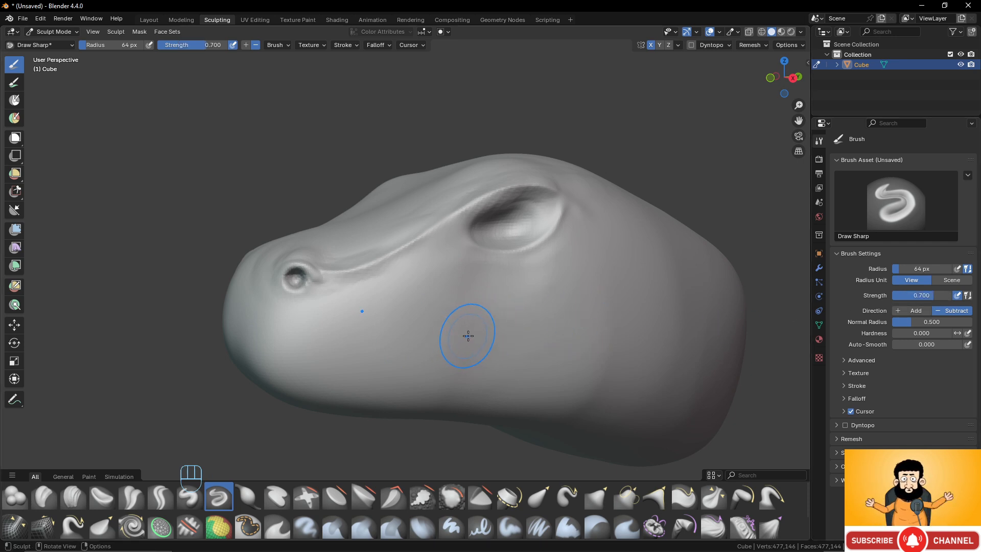
- Try carving a mouth line from below the eye to the snout tip with Draw Sharp, and undo it
{"action": "mouse_move", "coordinate": [468, 335]}
{"action": "left_mouse_down"}
{"action": "mouse_move", "coordinate": [315, 353]}
{"action": "mouse_move", "coordinate": [236, 349]}
{"action": "left_mouse_up"}
{"action": "mouse_move", "coordinate": [235, 349]}
{"action": "middle_mouse_down"}
{"action": "mouse_move", "coordinate": [485, 332]}
{"action": "mouse_move", "coordinate": [352, 339]}
{"action": "middle_mouse_up"}
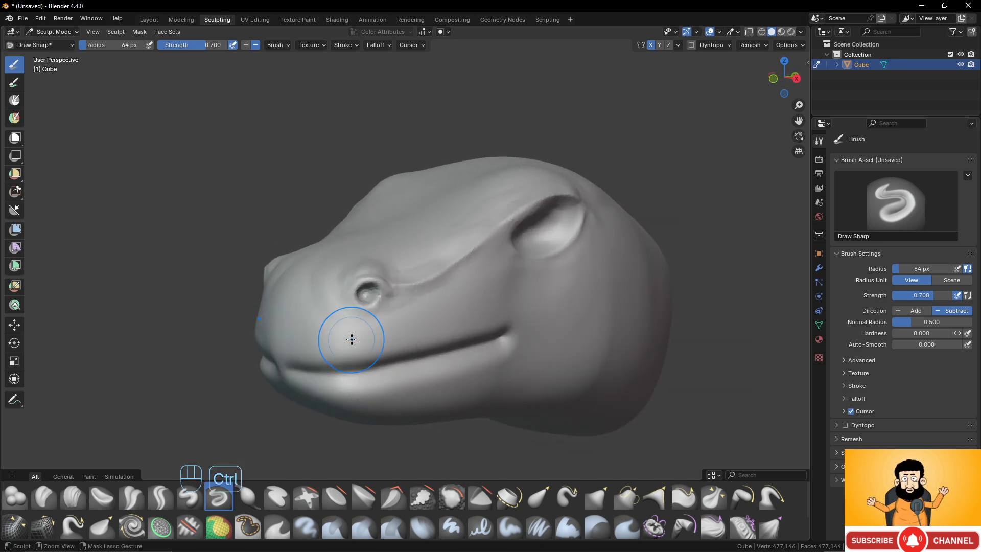
{"action": "key", "text": "ctrl+z"}
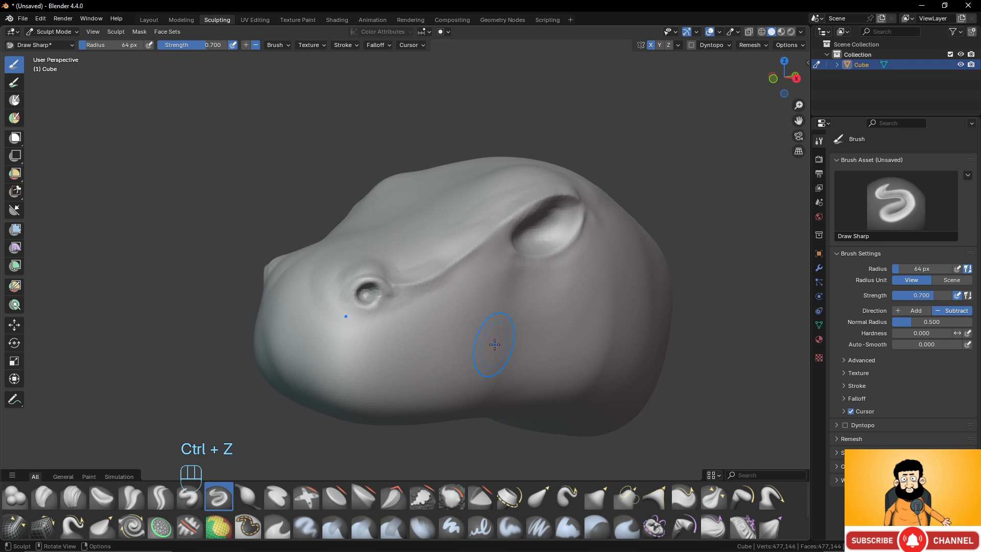
- Carve another mouth line from the cheek around the snout and deepen its front part with repeated Draw Sharp strokes
{"action": "mouse_move", "coordinate": [449, 345]}
{"action": "middle_mouse_down"}
{"action": "mouse_move", "coordinate": [419, 342]}
{"action": "mouse_move", "coordinate": [390, 356]}
{"action": "middle_mouse_up"}
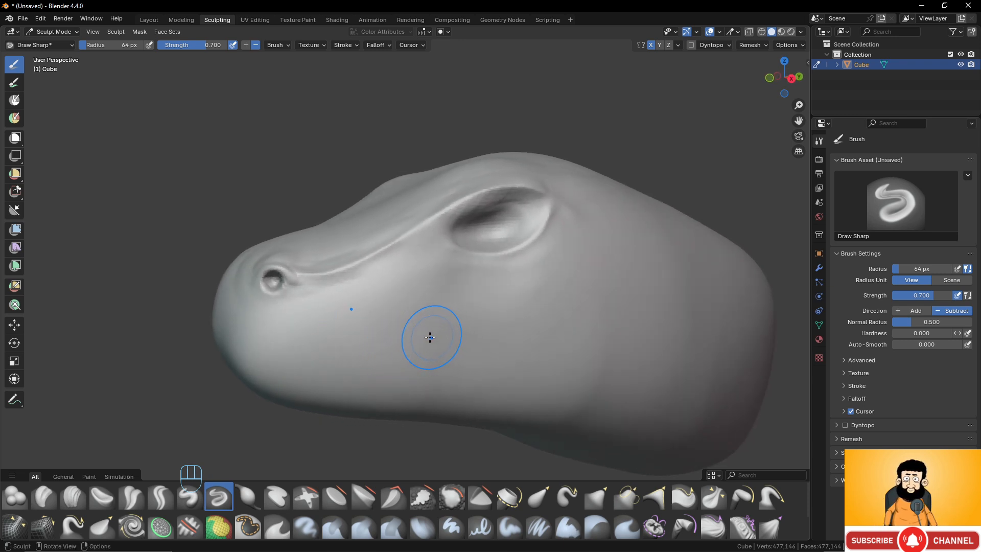
{"action": "mouse_move", "coordinate": [441, 336]}
{"action": "left_mouse_down"}
{"action": "mouse_move", "coordinate": [314, 356]}
{"action": "mouse_move", "coordinate": [213, 349]}
{"action": "left_mouse_up"}
{"action": "middle_click_drag", "start_coordinate": [298, 341], "coordinate": [335, 339]}
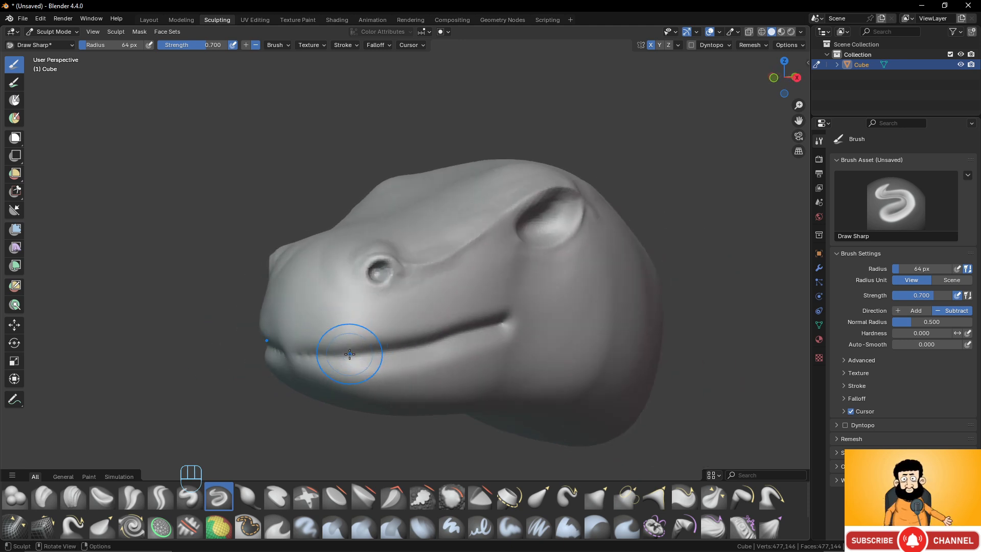
{"action": "mouse_move", "coordinate": [352, 352]}
{"action": "left_mouse_down"}
{"action": "mouse_move", "coordinate": [289, 354]}
{"action": "mouse_move", "coordinate": [306, 352]}
{"action": "left_mouse_up"}
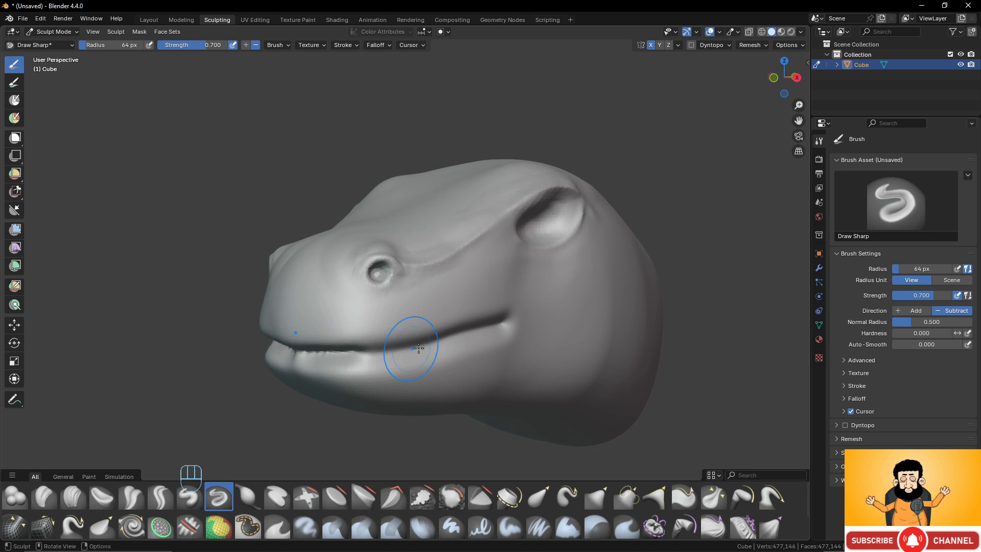
{"action": "mouse_move", "coordinate": [412, 351]}
{"action": "middle_mouse_down"}
{"action": "mouse_move", "coordinate": [329, 312]}
{"action": "mouse_move", "coordinate": [362, 333]}
{"action": "mouse_move", "coordinate": [368, 315]}
{"action": "mouse_move", "coordinate": [480, 320]}
{"action": "middle_mouse_up"}
- Check the mouth groove from the front and side, and undo it
{"action": "scroll", "coordinate": [465, 317], "scroll_direction": "down", "scroll_amount": 2}
{"action": "scroll", "coordinate": [466, 317], "scroll_direction": "up", "scroll_amount": 5}
{"action": "middle_click_drag", "start_coordinate": [370, 299], "coordinate": [460, 297]}
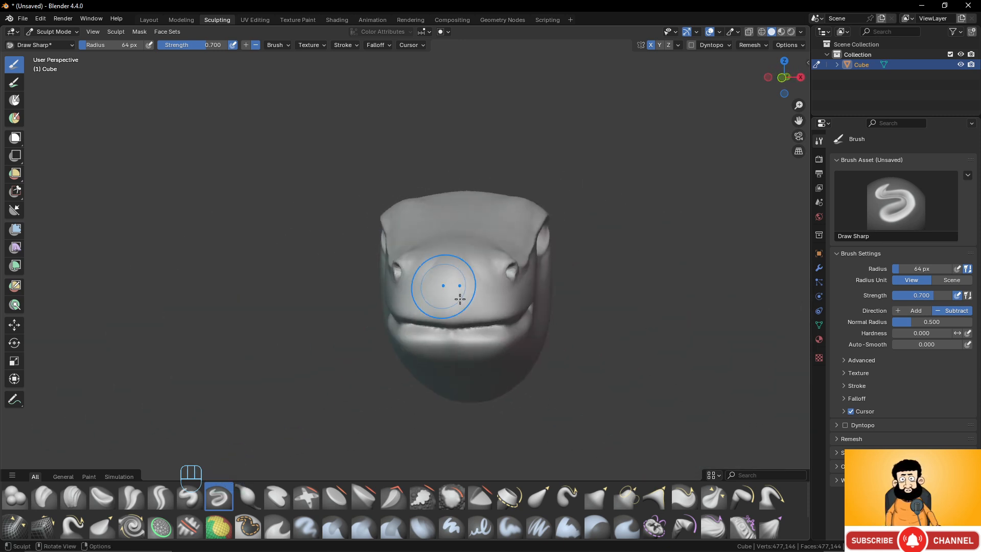
{"action": "scroll", "coordinate": [460, 298], "scroll_direction": "up", "scroll_amount": 3}
{"action": "middle_click_drag", "start_coordinate": [511, 333], "coordinate": [528, 324], "text": "shift"}
{"action": "middle_click_drag", "start_coordinate": [534, 358], "coordinate": [452, 332]}
{"action": "scroll", "coordinate": [514, 348], "scroll_direction": "up", "scroll_amount": 2}
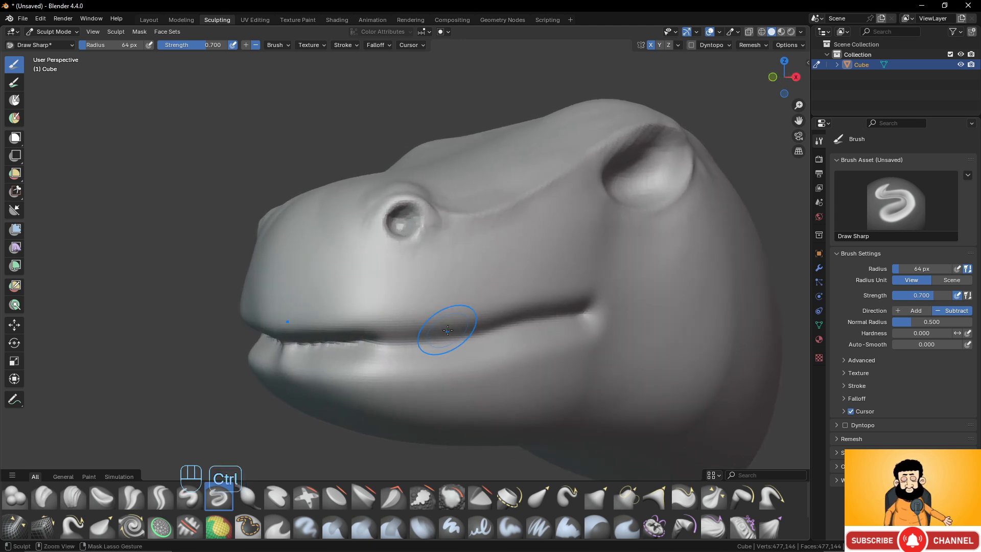
{"action": "key", "text": "ctrl+z"}
{"action": "key", "text": "ctrl+z"}
- Test one more mouth stroke near the front of the snout and undo it
{"action": "middle_click_drag", "start_coordinate": [510, 328], "coordinate": [556, 321]}
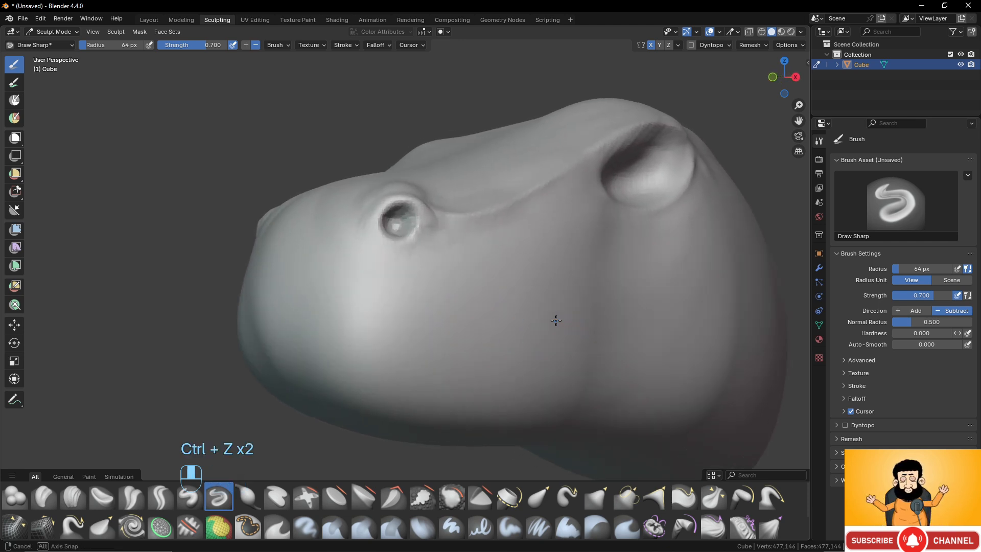
{"action": "left_click_drag", "start_coordinate": [266, 338], "coordinate": [307, 338]}
{"action": "key", "text": "ctrl+z"}
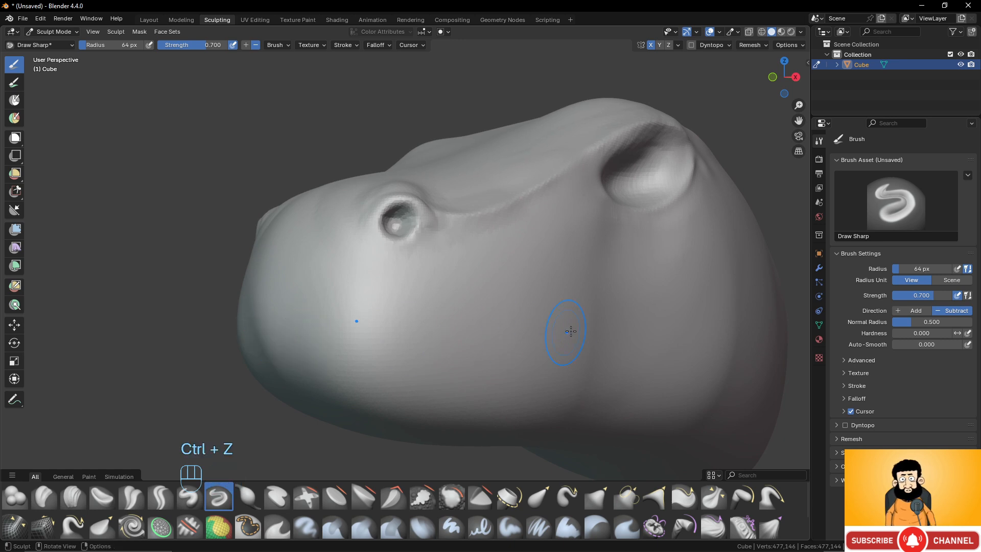
- Carve one continuous mouth groove from the cheek below the eye to the front of the snout with Draw Sharp
{"action": "middle_click_drag", "start_coordinate": [614, 322], "coordinate": [623, 321]}
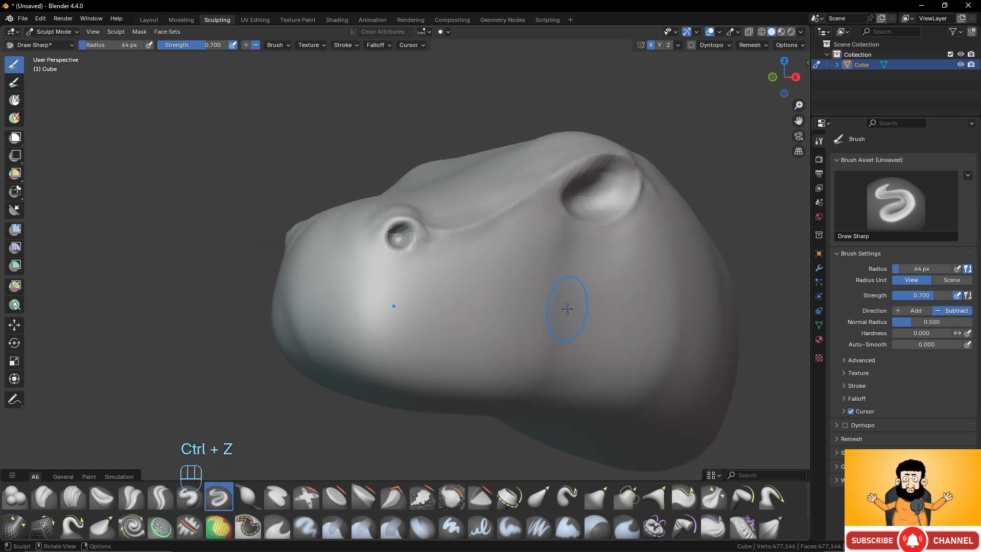
{"action": "left_click_drag", "start_coordinate": [568, 309], "coordinate": [317, 331]}
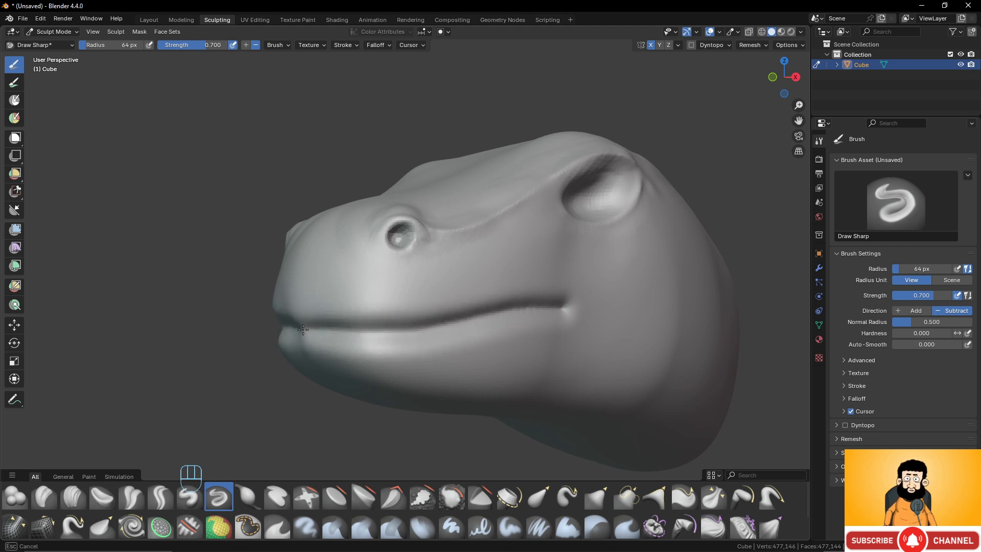
{"action": "scroll", "coordinate": [404, 286], "scroll_direction": "down", "scroll_amount": 1}
{"action": "middle_click_drag", "start_coordinate": [433, 286], "coordinate": [391, 290]}
{"action": "scroll", "coordinate": [398, 292], "scroll_direction": "up", "scroll_amount": 3}
{"action": "scroll", "coordinate": [516, 325], "scroll_direction": "down", "scroll_amount": 1}
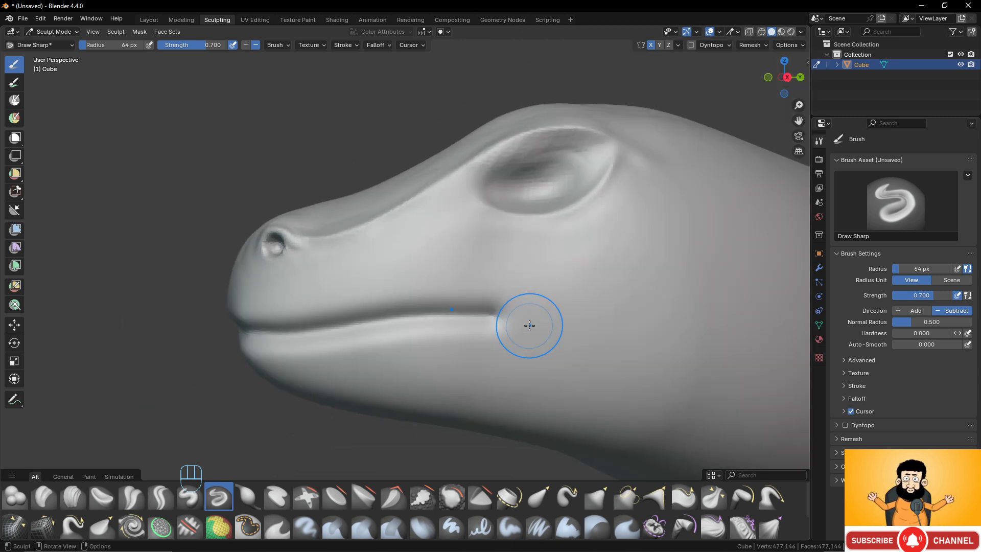
{"action": "middle_click_drag", "start_coordinate": [499, 319], "coordinate": [464, 344]}
{"action": "scroll", "coordinate": [473, 338], "scroll_direction": "down", "scroll_amount": 3}
{"action": "scroll", "coordinate": [476, 338], "scroll_direction": "up", "scroll_amount": 3}
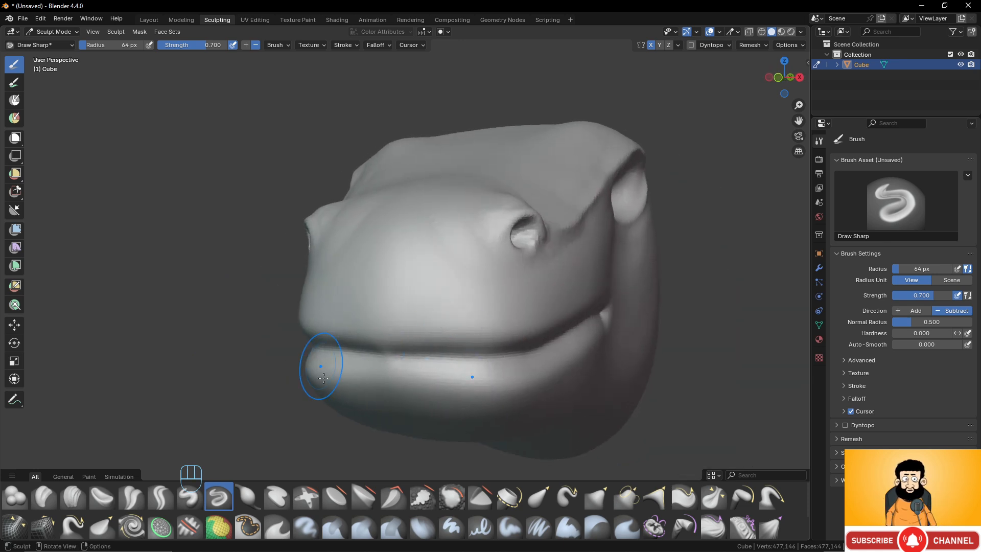
- Build up the upper and lower lips along the mouth groove with the Draw brush at strength 0.28
{"action": "left_click", "coordinate": [190, 497]}
{"action": "middle_click_drag", "start_coordinate": [248, 449], "coordinate": [368, 376]}
{"action": "scroll", "coordinate": [363, 328], "scroll_direction": "up", "scroll_amount": 1}
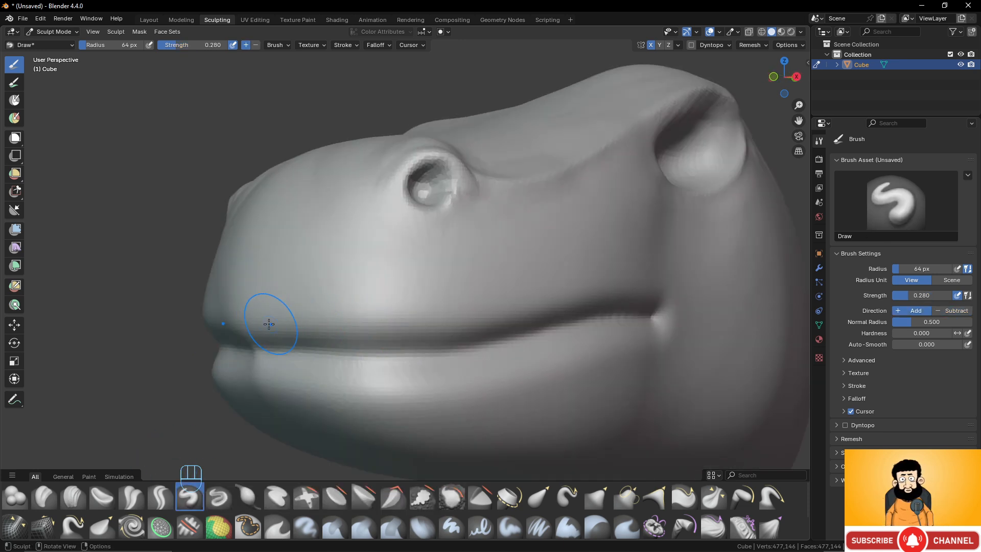
{"action": "scroll", "coordinate": [256, 319], "scroll_direction": "up", "scroll_amount": 1}
{"action": "left_click_drag", "start_coordinate": [199, 327], "coordinate": [241, 325]}
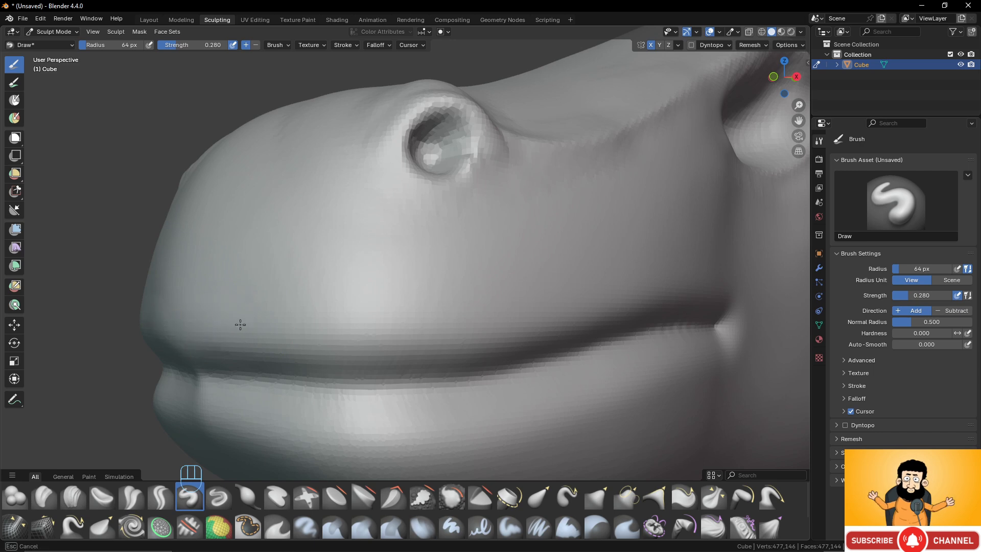
{"action": "left_click_drag", "start_coordinate": [336, 322], "coordinate": [449, 309]}
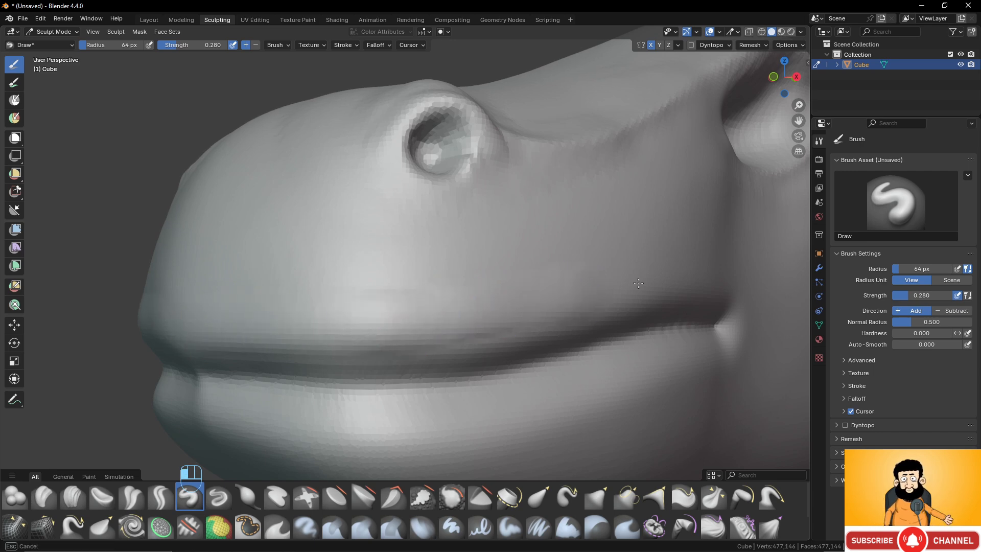
{"action": "middle_click_drag", "start_coordinate": [640, 283], "coordinate": [526, 283]}
{"action": "left_click_drag", "start_coordinate": [635, 259], "coordinate": [687, 260]}
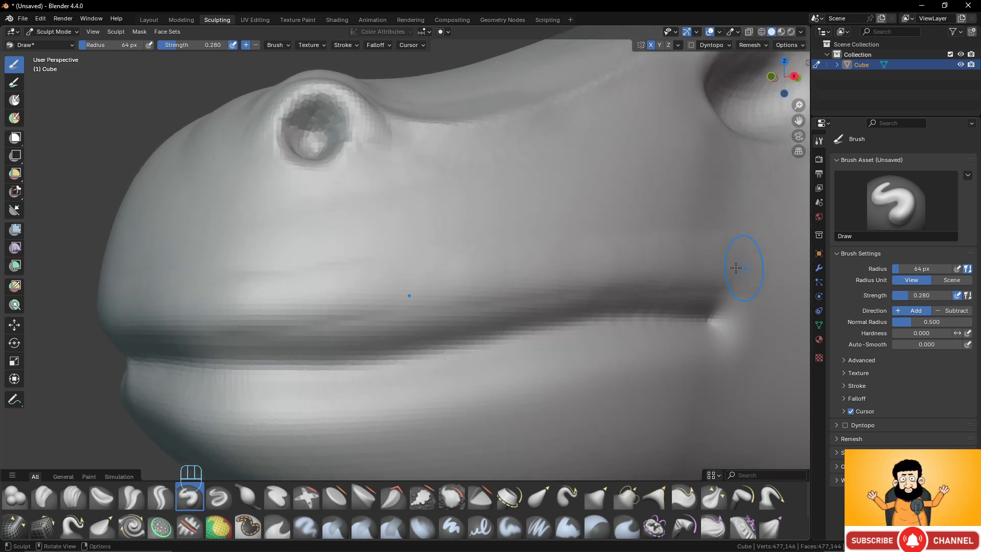
{"action": "mouse_move", "coordinate": [726, 353]}
{"action": "left_mouse_down"}
{"action": "mouse_move", "coordinate": [353, 411]}
{"action": "mouse_move", "coordinate": [171, 413]}
{"action": "left_mouse_up"}
- Smooth the built-up areas above and below the mouth groove and around its rear corner
{"action": "scroll", "coordinate": [169, 407], "scroll_direction": "down", "scroll_amount": 4}
{"action": "middle_click_drag", "start_coordinate": [276, 374], "coordinate": [266, 375]}
{"action": "scroll", "coordinate": [394, 390], "scroll_direction": "up", "scroll_amount": 2}
{"action": "left_click_drag", "start_coordinate": [398, 390], "coordinate": [365, 378], "text": "shift"}
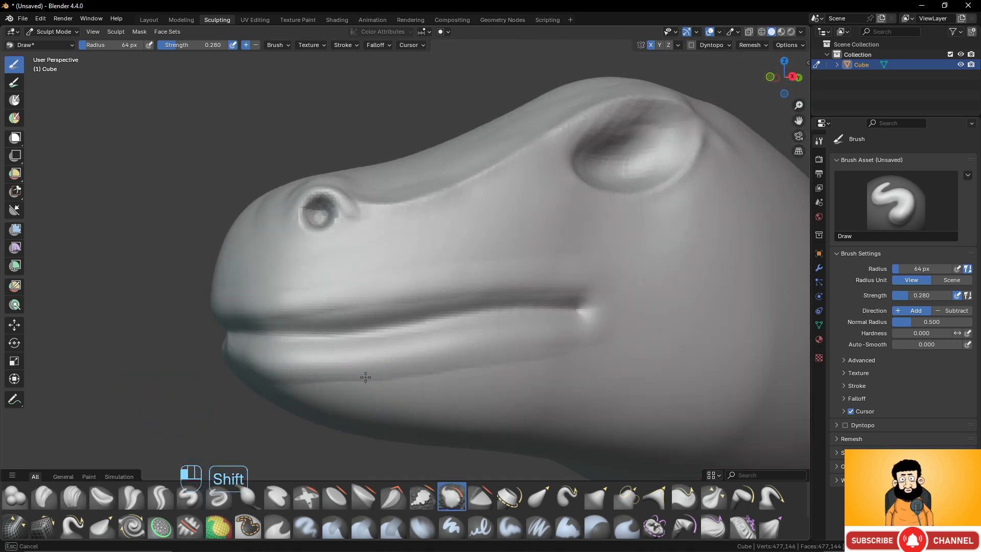
{"action": "left_click_drag", "start_coordinate": [475, 373], "coordinate": [608, 353], "text": "shift"}
{"action": "left_click_drag", "start_coordinate": [583, 271], "coordinate": [300, 272], "text": "shift"}
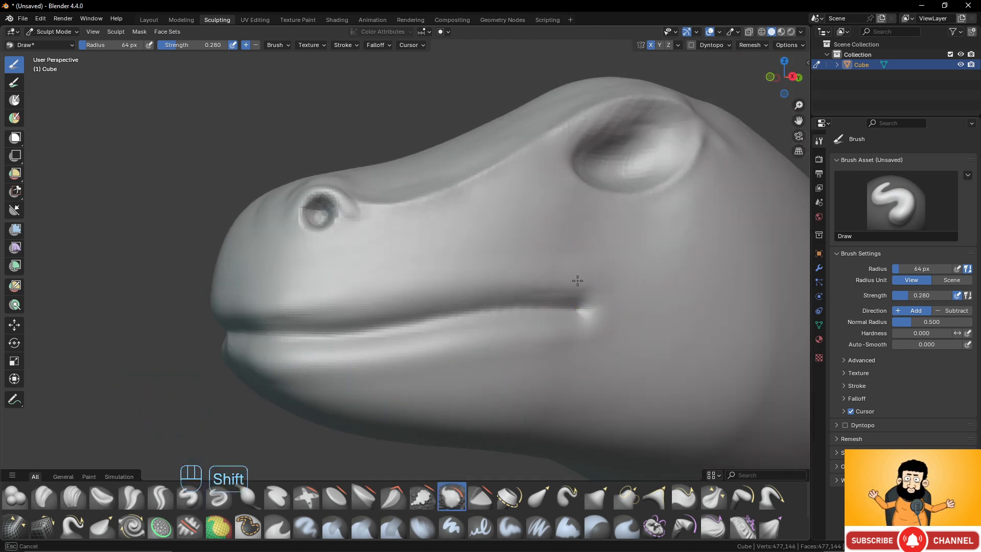
{"action": "left_click_drag", "start_coordinate": [578, 280], "coordinate": [608, 346], "text": "shift"}
{"action": "scroll", "coordinate": [322, 346], "scroll_direction": "down", "scroll_amount": 3}
{"action": "scroll", "coordinate": [232, 332], "scroll_direction": "up", "scroll_amount": 3}
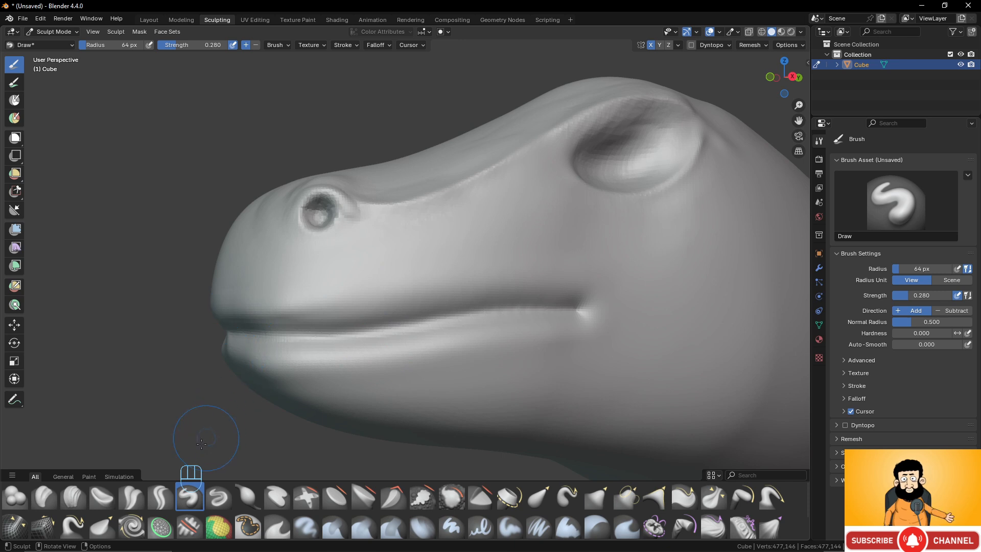
- Switch back to the Draw Sharp brush for working on the mouth line
{"action": "left_click", "coordinate": [161, 500]}
{"action": "scroll", "coordinate": [326, 318], "scroll_direction": "up", "scroll_amount": 2}
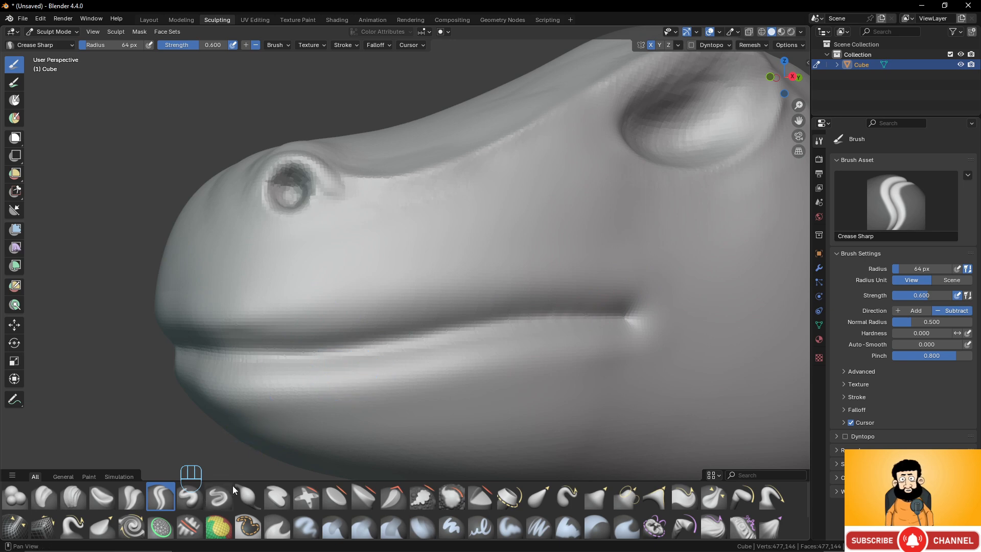
{"action": "left_click", "coordinate": [220, 496]}
- Try deepening the rear half of the mouth line with Draw Sharp at strength 0.7, and undo it
{"action": "left_click_drag", "start_coordinate": [622, 300], "coordinate": [371, 319]}
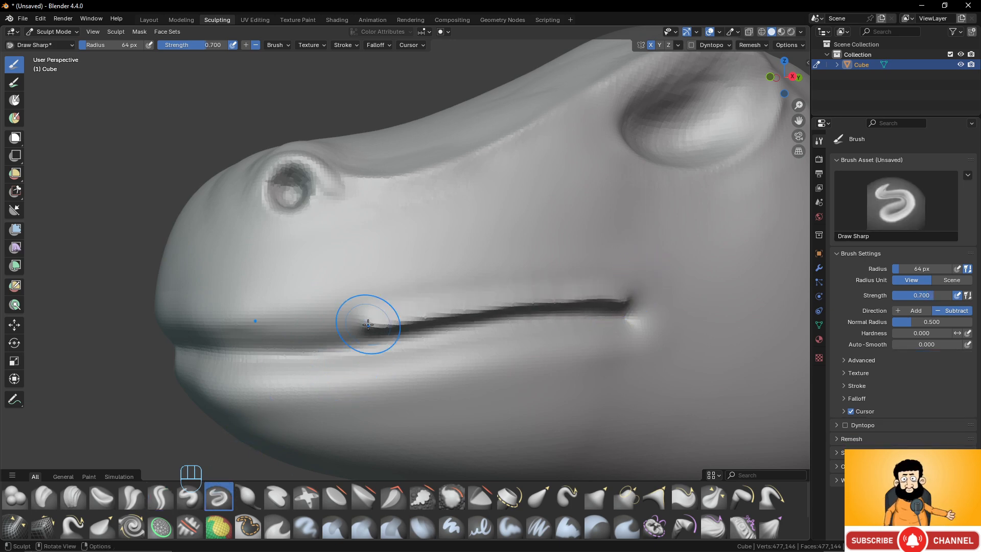
{"action": "key", "text": "ctrl+z"}
- Set the Draw Sharp strength to 0.3
{"action": "left_click", "coordinate": [933, 294]}
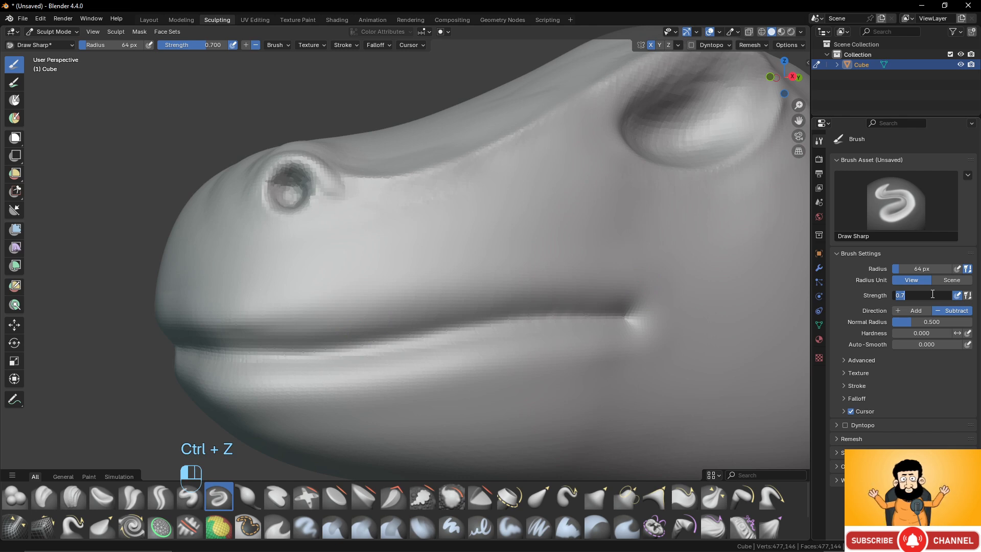
{"action": "type", "text": "0.3"}
{"action": "key", "text": "Return"}
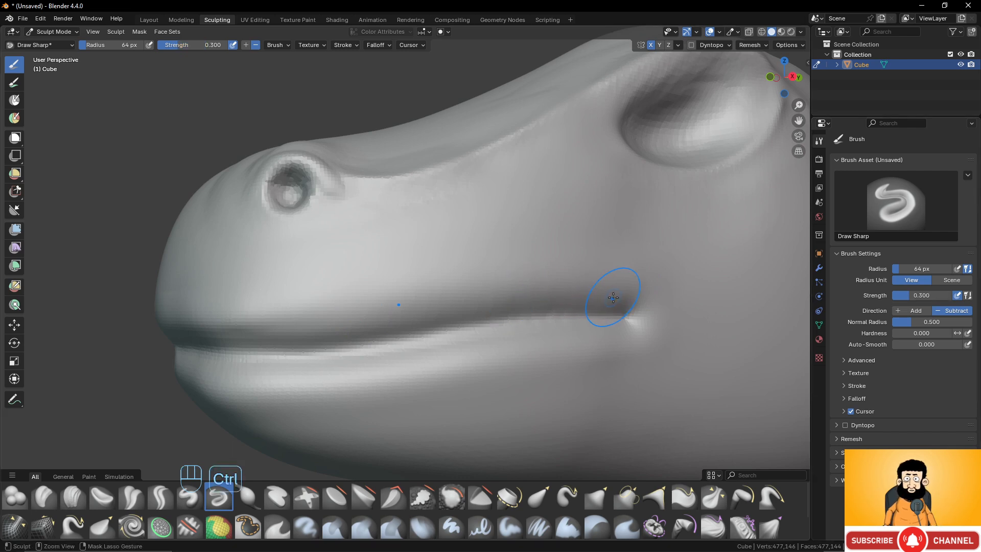
- Deepen the mouth line from its rear corner to the snout tip with Draw Sharp, and smooth the upper lip above it
{"action": "mouse_move", "coordinate": [613, 297]}
{"action": "left_mouse_down", "text": "ctrl"}
{"action": "mouse_move", "coordinate": [565, 292]}
{"action": "mouse_move", "coordinate": [341, 322]}
{"action": "mouse_move", "coordinate": [151, 325]}
{"action": "left_mouse_up", "text": "ctrl"}
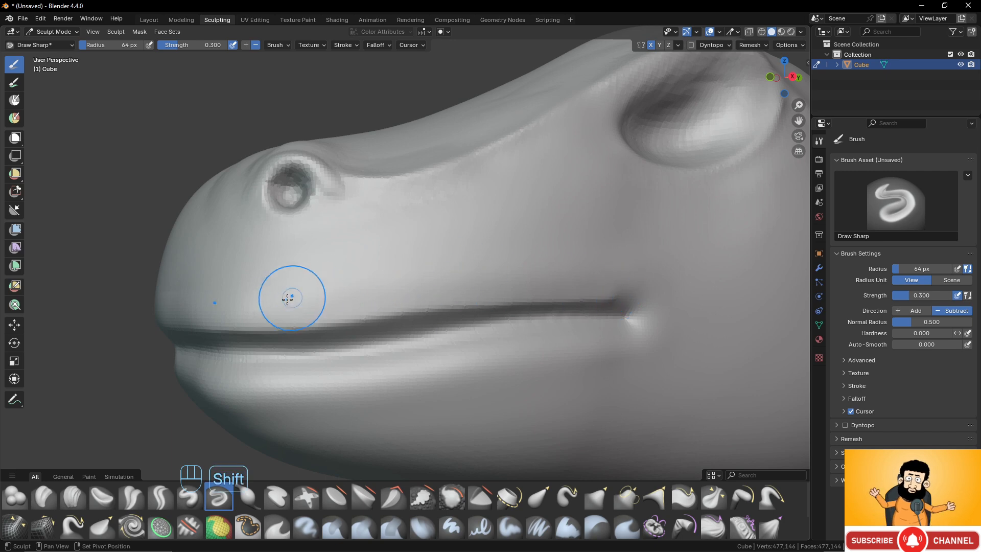
{"action": "left_click_drag", "start_coordinate": [262, 299], "coordinate": [359, 292], "text": "shift"}
{"action": "mouse_move", "coordinate": [608, 287]}
{"action": "left_mouse_down", "text": "shift"}
{"action": "mouse_move", "coordinate": [664, 278]}
{"action": "mouse_move", "coordinate": [698, 309]}
{"action": "mouse_move", "coordinate": [685, 322]}
{"action": "left_mouse_up", "text": "shift"}
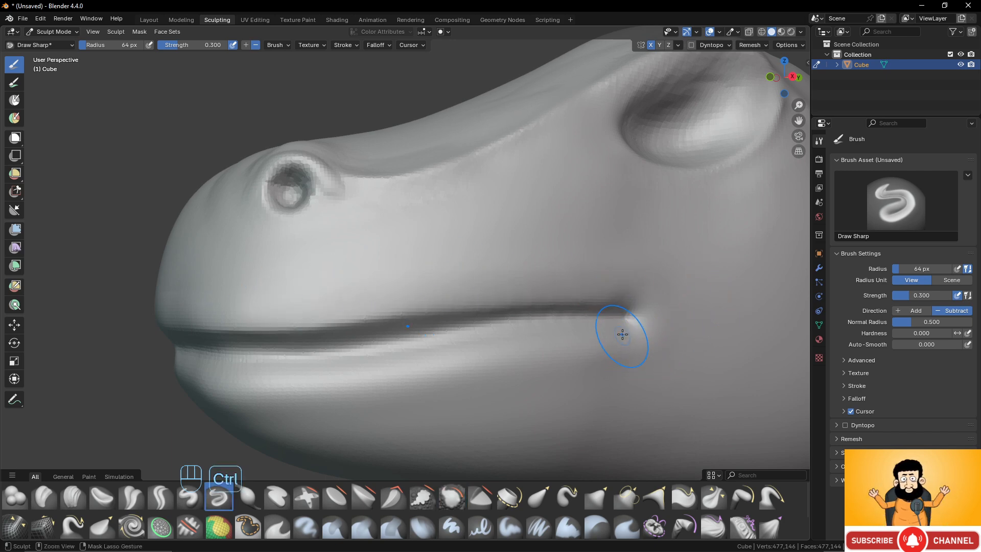
- Carve a shallow groove under the lower lip from the mouth corner towards the chin, and smooth the surface below it
{"action": "left_click_drag", "start_coordinate": [622, 334], "coordinate": [612, 334], "text": "ctrl"}
{"action": "left_click_drag", "start_coordinate": [533, 347], "coordinate": [249, 382], "text": "ctrl"}
{"action": "left_click_drag", "start_coordinate": [308, 391], "coordinate": [318, 400], "text": "shift"}
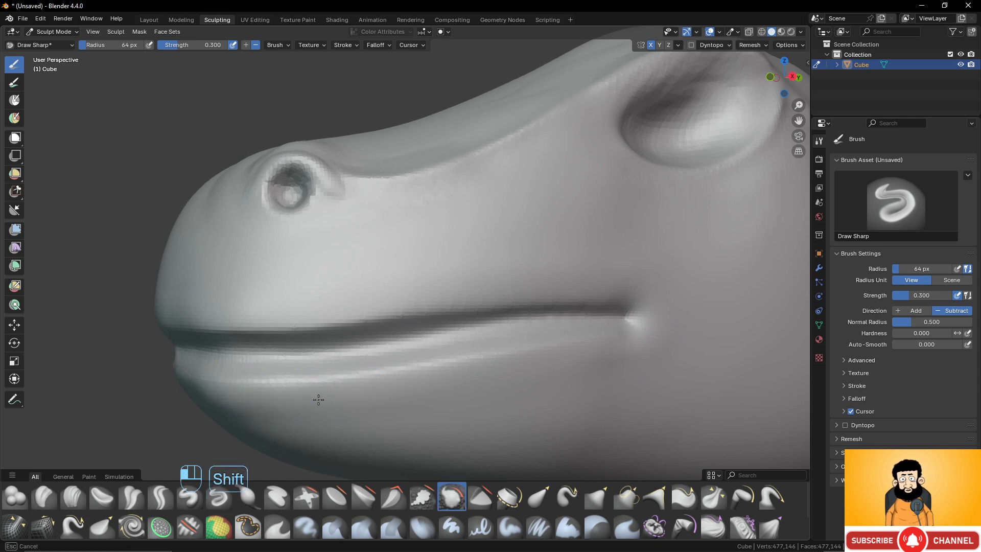
{"action": "left_click_drag", "start_coordinate": [653, 361], "coordinate": [656, 359], "text": "shift"}
{"action": "left_click_drag", "start_coordinate": [409, 392], "coordinate": [225, 395], "text": "shift"}
- Soften the cheek around the rear corner of the mouth and check the head from the side
{"action": "scroll", "coordinate": [460, 352], "scroll_direction": "down", "scroll_amount": 6}
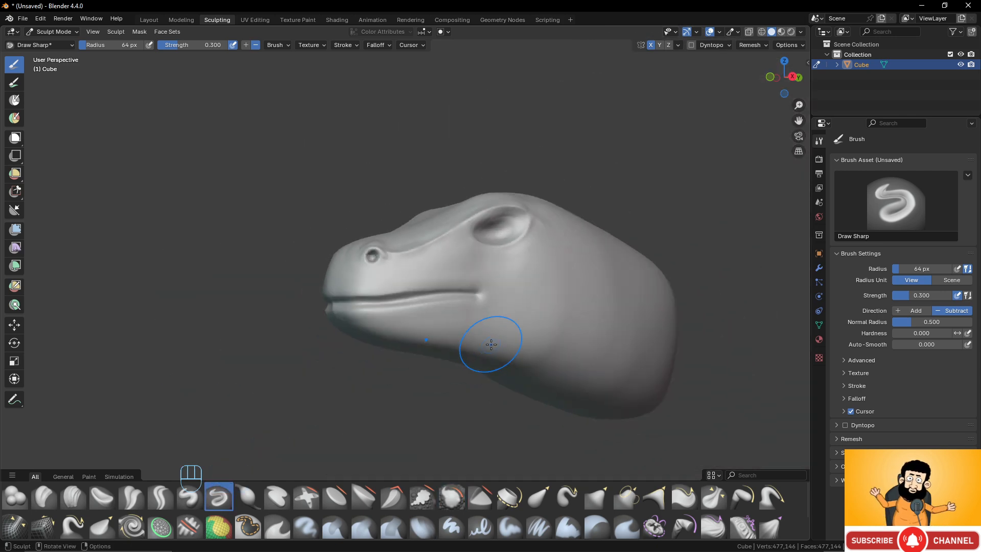
{"action": "mouse_move", "coordinate": [493, 343]}
{"action": "middle_mouse_down"}
{"action": "mouse_move", "coordinate": [586, 350]}
{"action": "mouse_move", "coordinate": [504, 354]}
{"action": "middle_mouse_up"}
{"action": "scroll", "coordinate": [506, 355], "scroll_direction": "up", "scroll_amount": 3}
{"action": "left_click_drag", "start_coordinate": [532, 316], "coordinate": [562, 308], "text": "shift"}
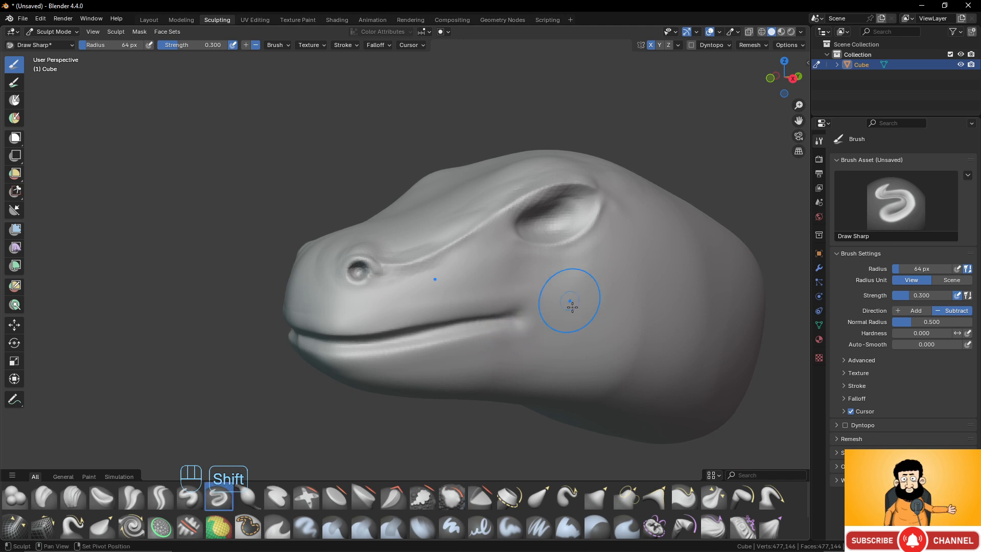
{"action": "scroll", "coordinate": [568, 305], "scroll_direction": "down", "scroll_amount": 3}
{"action": "mouse_move", "coordinate": [531, 289]}
{"action": "middle_mouse_down"}
{"action": "mouse_move", "coordinate": [510, 267]}
{"action": "mouse_move", "coordinate": [477, 291]}
{"action": "middle_mouse_up"}
{"action": "scroll", "coordinate": [476, 307], "scroll_direction": "up", "scroll_amount": 2}
{"action": "scroll", "coordinate": [584, 317], "scroll_direction": "up", "scroll_amount": 2}
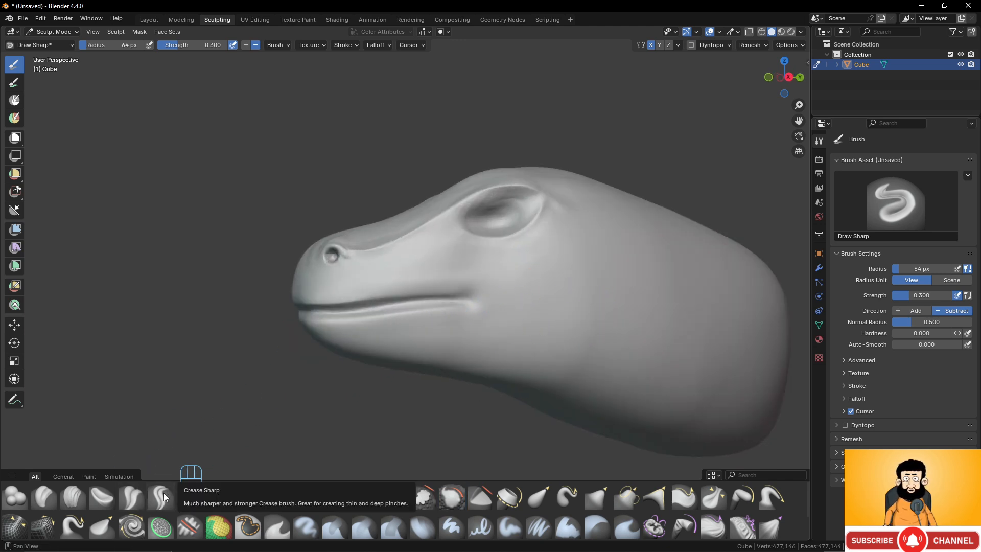
- Switch to the Crease Polish brush and crease the mouth line between the snout tip and the rear corner
{"action": "left_click", "coordinate": [132, 497]}
{"action": "scroll", "coordinate": [478, 312], "scroll_direction": "up", "scroll_amount": 3}
{"action": "scroll", "coordinate": [478, 313], "scroll_direction": "down", "scroll_amount": 2}
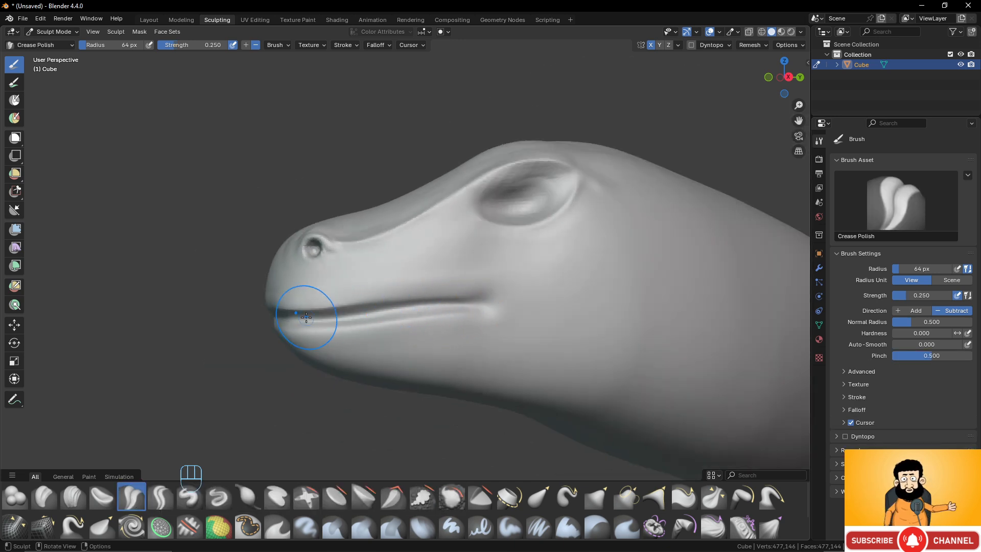
{"action": "mouse_move", "coordinate": [305, 320]}
{"action": "middle_mouse_down"}
{"action": "mouse_move", "coordinate": [407, 315]}
{"action": "mouse_move", "coordinate": [366, 315]}
{"action": "middle_mouse_up"}
{"action": "scroll", "coordinate": [429, 313], "scroll_direction": "up", "scroll_amount": 1}
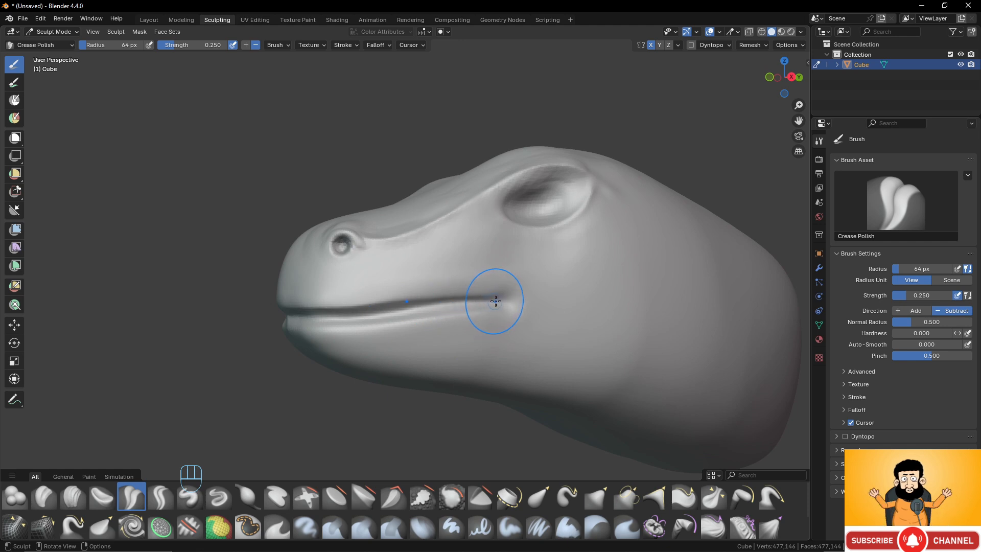
{"action": "left_click_drag", "start_coordinate": [493, 302], "coordinate": [403, 312]}
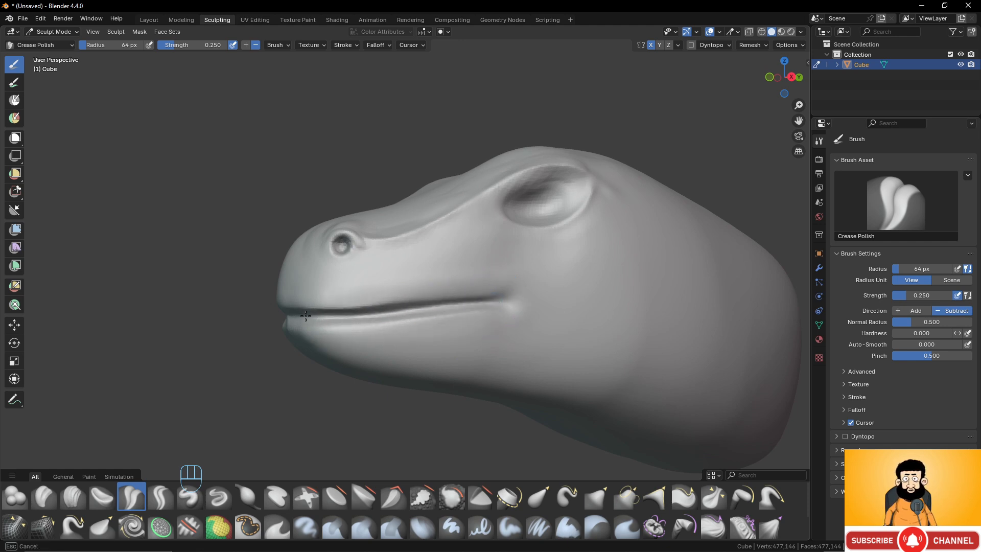
{"action": "middle_click_drag", "start_coordinate": [280, 314], "coordinate": [416, 307]}
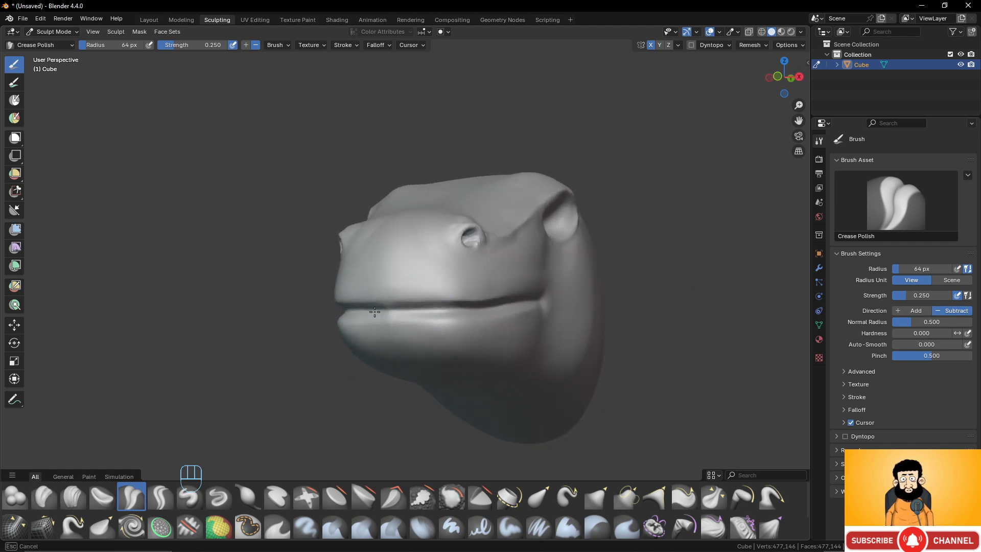
- Try further Crease Polish strokes along the mouth line and around the front of the snout, and undo them
{"action": "left_click_drag", "start_coordinate": [437, 313], "coordinate": [511, 306]}
{"action": "middle_click_drag", "start_coordinate": [516, 303], "coordinate": [374, 313]}
{"action": "left_click_drag", "start_coordinate": [323, 313], "coordinate": [437, 304]}
{"action": "middle_click_drag", "start_coordinate": [467, 304], "coordinate": [545, 307]}
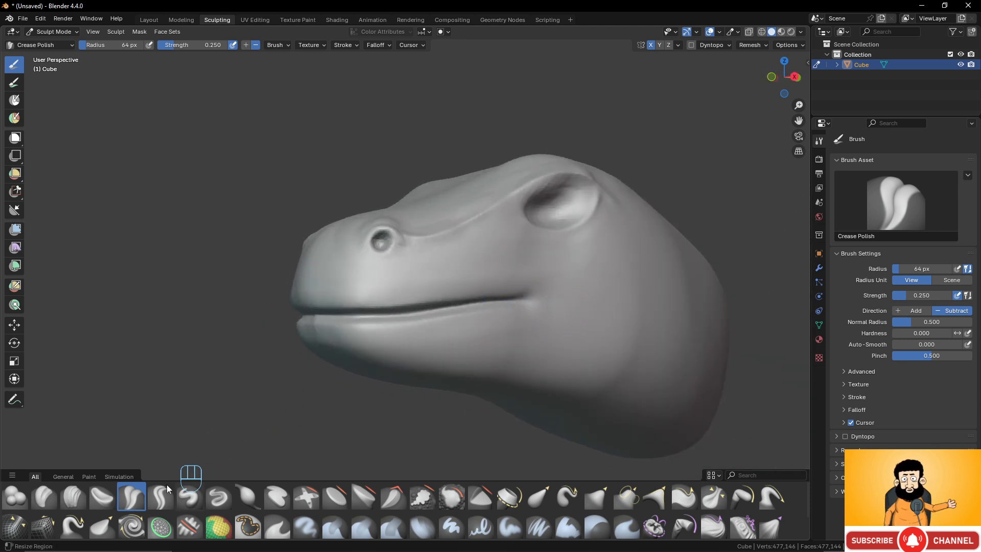
{"action": "mouse_move", "coordinate": [388, 307]}
{"action": "middle_mouse_down"}
{"action": "mouse_move", "coordinate": [447, 305]}
{"action": "mouse_move", "coordinate": [390, 314]}
{"action": "middle_mouse_up"}
{"action": "key", "text": "ctrl+z"}
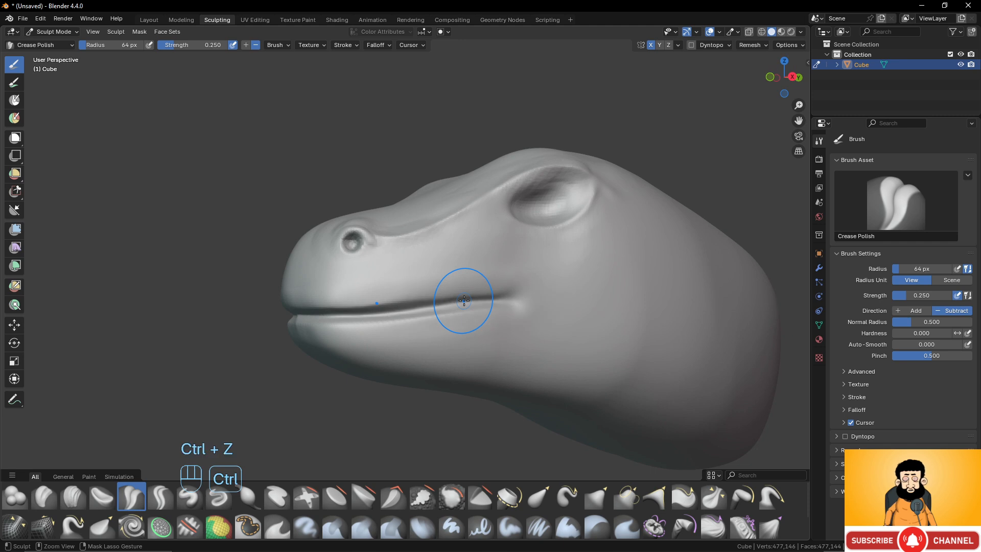
{"action": "key", "text": "ctrl+z"}
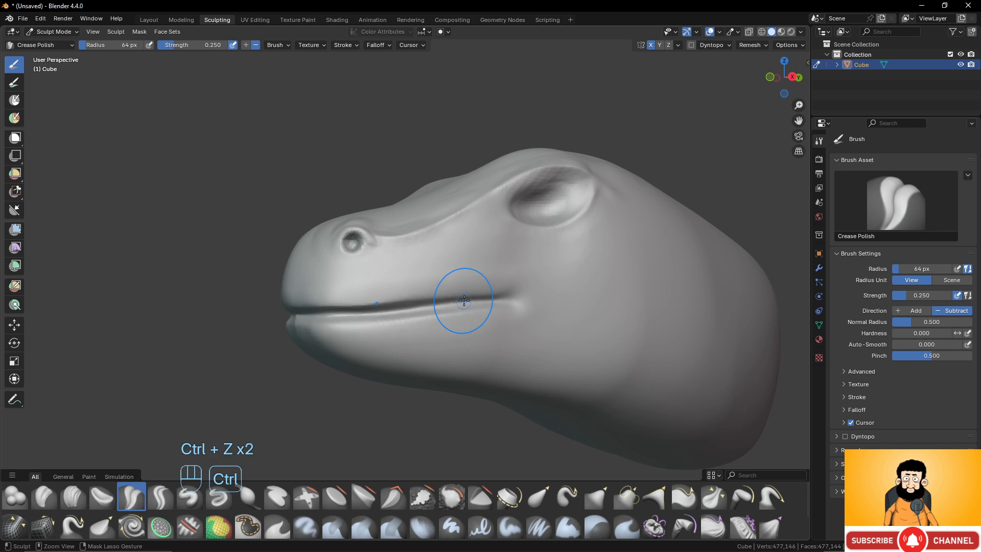
- Try creasing the mouth line with the Crease Sharp brush, and undo the stroke
{"action": "left_click", "coordinate": [165, 496]}
{"action": "left_click_drag", "start_coordinate": [503, 299], "coordinate": [300, 312]}
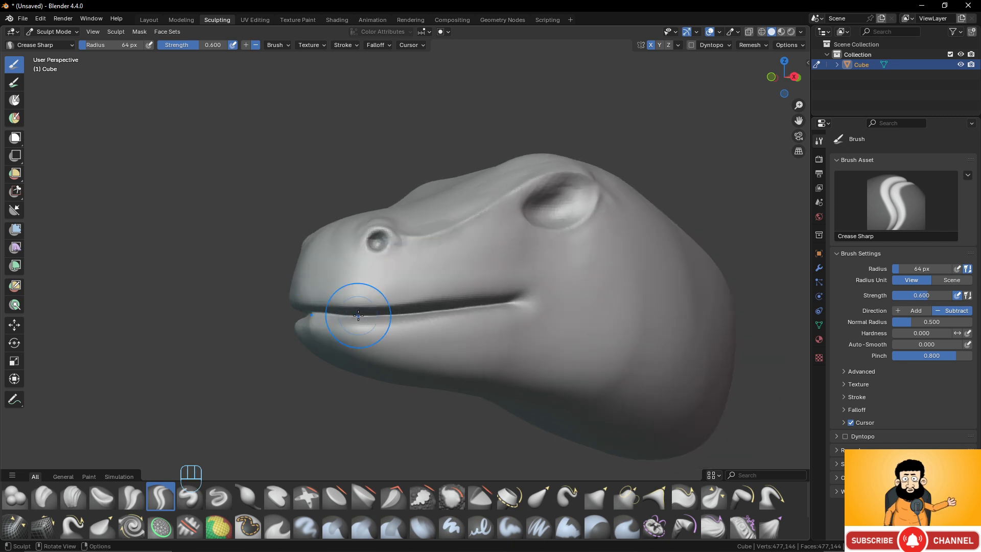
{"action": "key", "text": "ctrl+z"}
{"action": "middle_click_drag", "start_coordinate": [643, 320], "coordinate": [501, 307]}
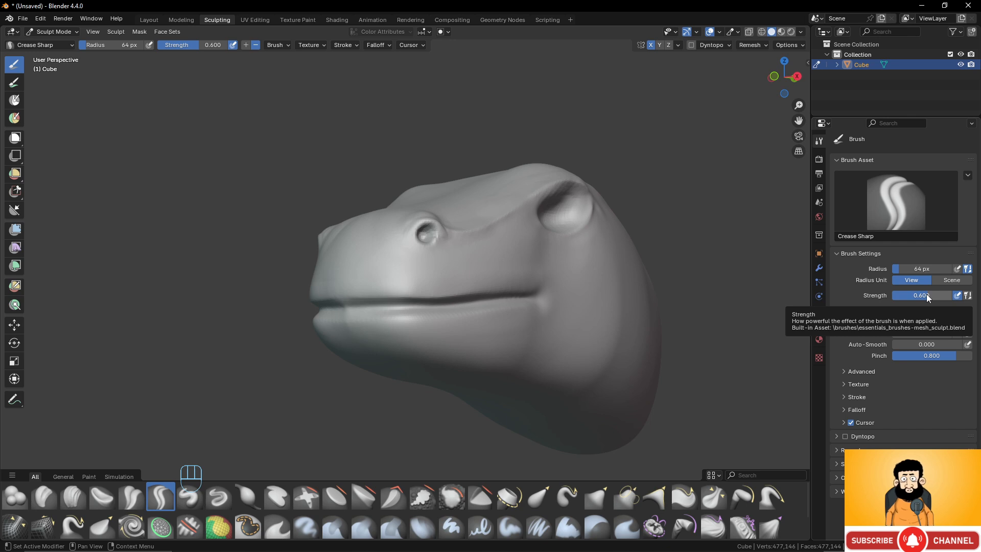
- Deepen and tighten the mouth line from snout tip to rear corner with repeated Crease Polish strokes at a 61 px radius
{"action": "left_click", "coordinate": [134, 500]}
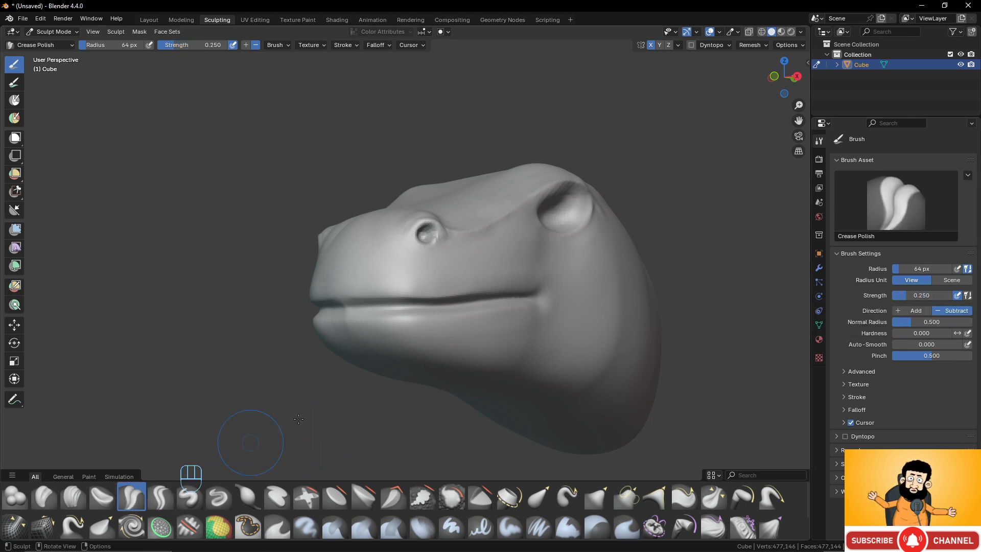
{"action": "middle_click_drag", "start_coordinate": [492, 305], "coordinate": [512, 298]}
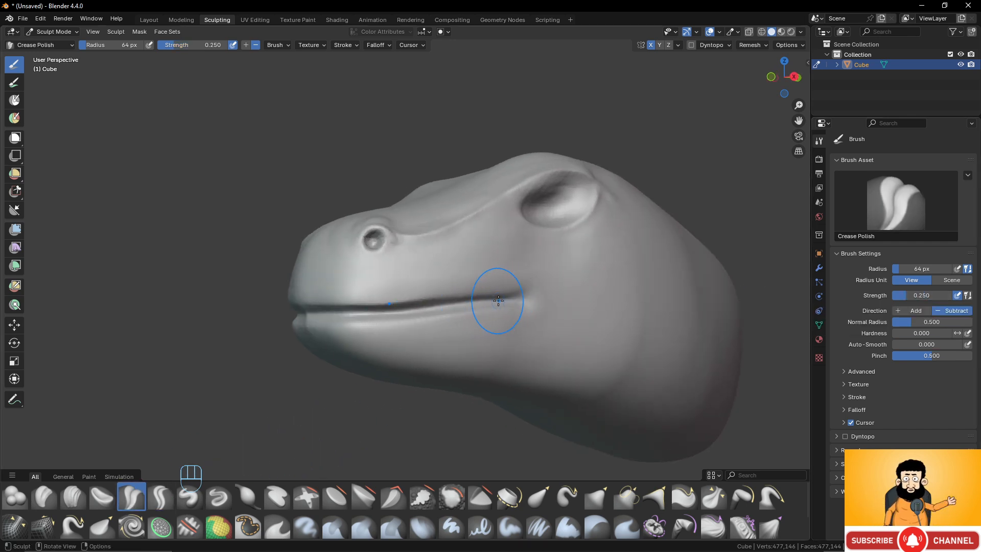
{"action": "key", "text": "f"}
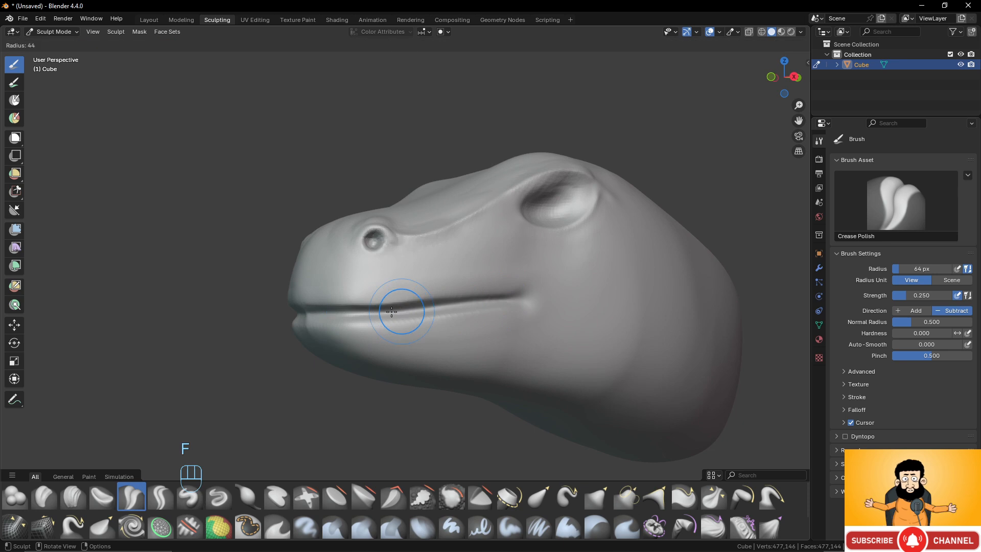
{"action": "left_click", "coordinate": [377, 314]}
{"action": "scroll", "coordinate": [370, 313], "scroll_direction": "up", "scroll_amount": 1}
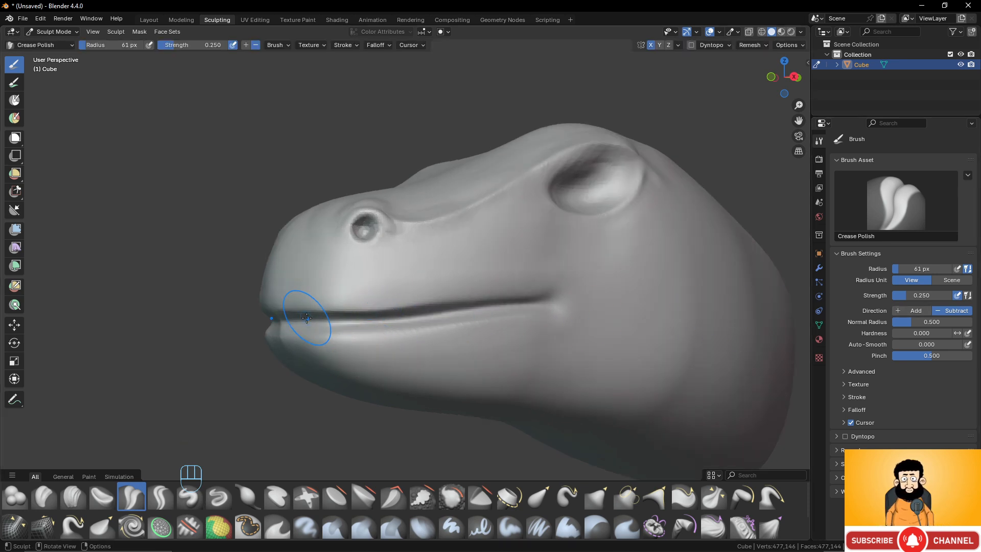
{"action": "left_click_drag", "start_coordinate": [285, 323], "coordinate": [380, 322]}
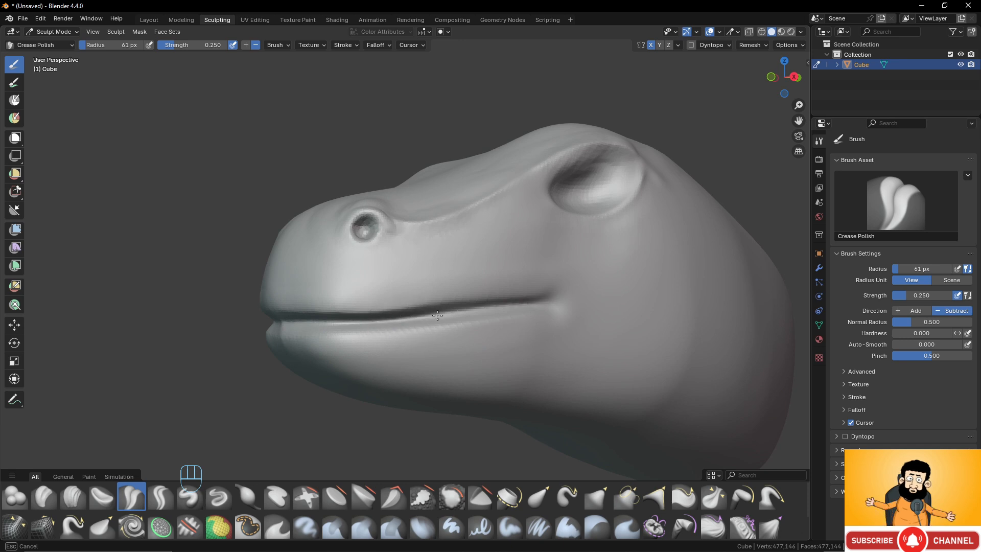
{"action": "left_click_drag", "start_coordinate": [511, 305], "coordinate": [516, 302]}
{"action": "left_click_drag", "start_coordinate": [286, 324], "coordinate": [465, 318]}
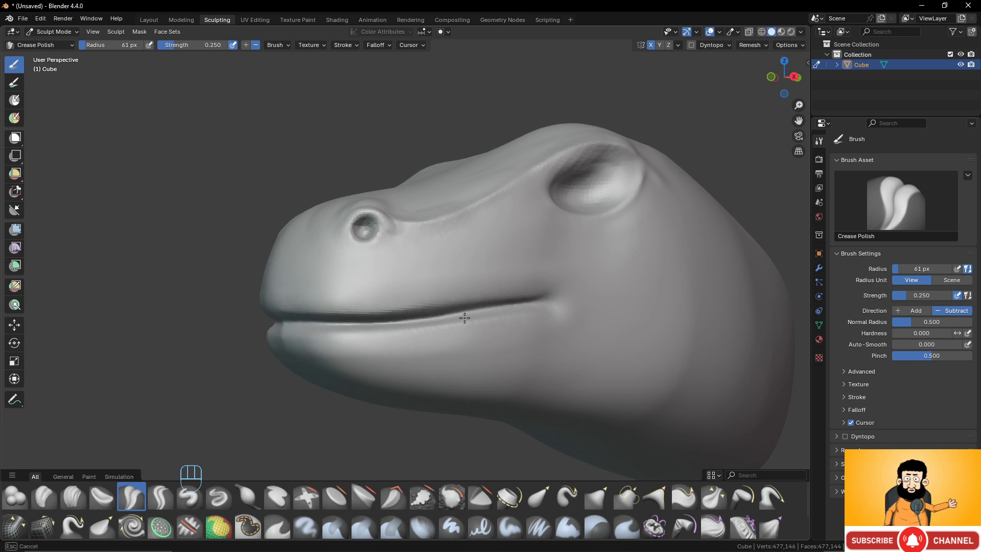
{"action": "left_click_drag", "start_coordinate": [544, 297], "coordinate": [544, 298]}
{"action": "left_click_drag", "start_coordinate": [317, 318], "coordinate": [456, 317]}
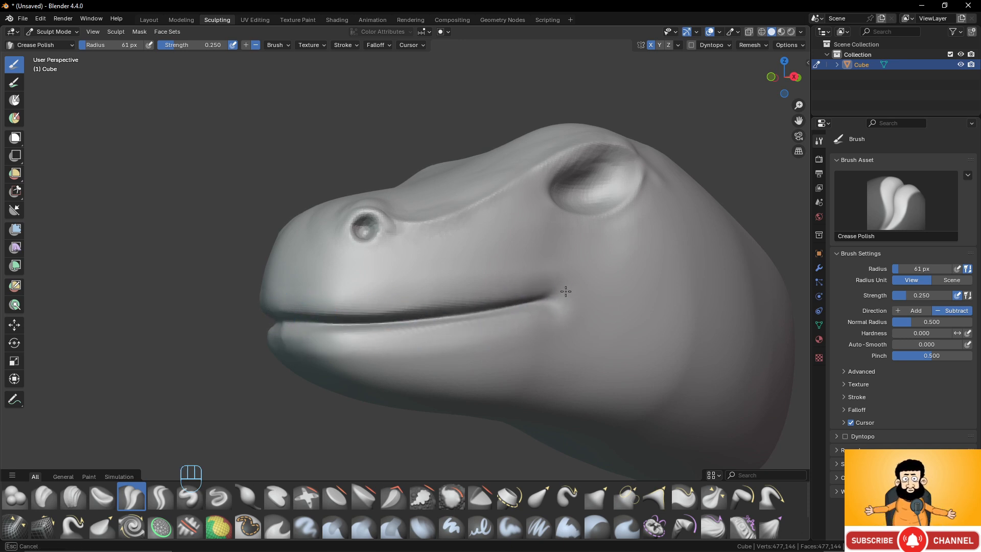
- Examine the creased mouth line, eye socket and brow ridge from several angles and distances
{"action": "scroll", "coordinate": [485, 287], "scroll_direction": "down", "scroll_amount": 4}
{"action": "middle_click_drag", "start_coordinate": [406, 285], "coordinate": [402, 287]}
{"action": "scroll", "coordinate": [444, 286], "scroll_direction": "up", "scroll_amount": 3}
{"action": "mouse_move", "coordinate": [530, 306]}
{"action": "left_mouse_down", "text": "shift"}
{"action": "mouse_move", "coordinate": [540, 305]}
{"action": "mouse_move", "coordinate": [525, 328]}
{"action": "left_mouse_up", "text": "shift"}
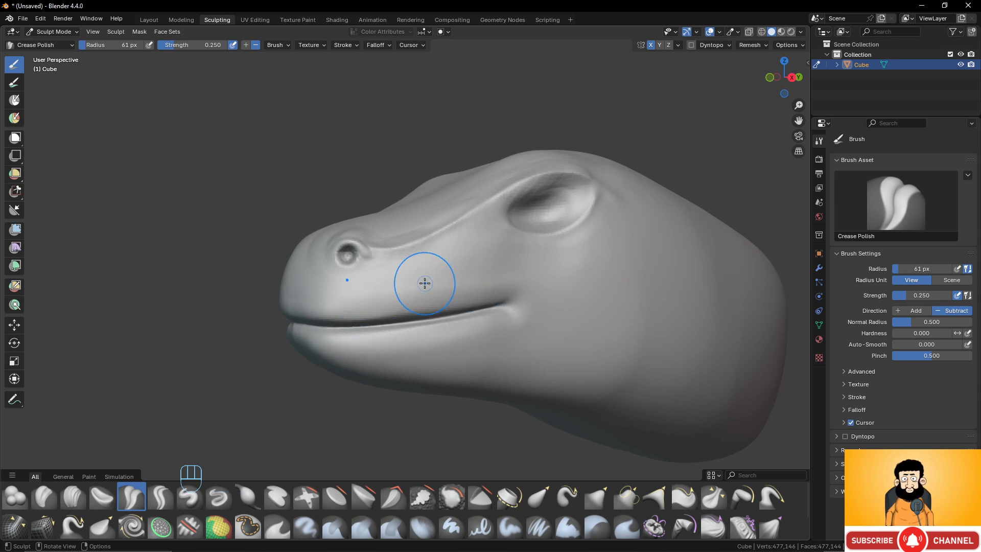
{"action": "scroll", "coordinate": [480, 261], "scroll_direction": "down", "scroll_amount": 1}
{"action": "middle_click_drag", "start_coordinate": [474, 256], "coordinate": [435, 284]}
{"action": "scroll", "coordinate": [480, 260], "scroll_direction": "up", "scroll_amount": 3}
{"action": "scroll", "coordinate": [400, 293], "scroll_direction": "up", "scroll_amount": 1}
{"action": "scroll", "coordinate": [401, 292], "scroll_direction": "up", "scroll_amount": 1}
{"action": "scroll", "coordinate": [361, 295], "scroll_direction": "down", "scroll_amount": 1}
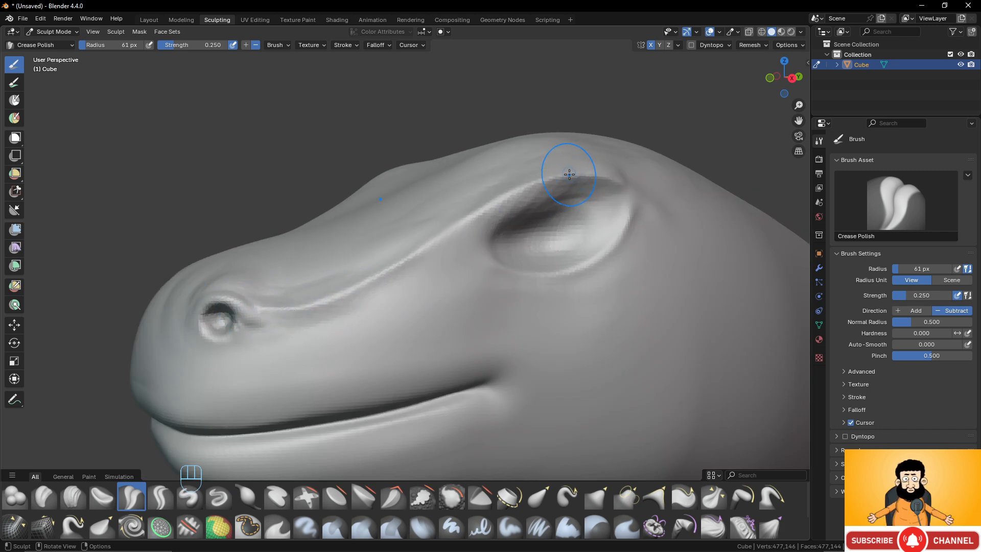
- Try creasing the brow ridge from above the eye to the nostril with Crease Polish, and undo it
{"action": "left_click_drag", "start_coordinate": [569, 174], "coordinate": [533, 182]}
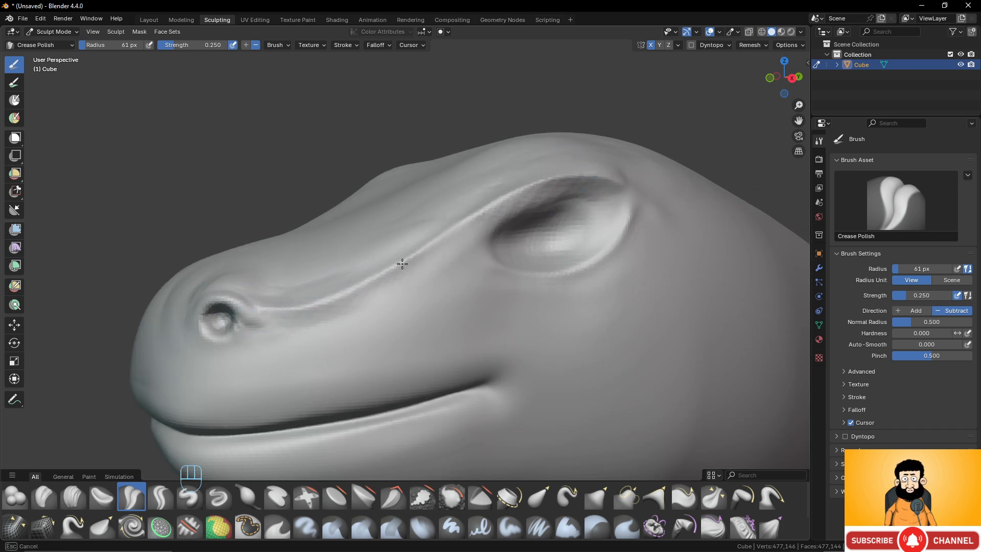
{"action": "left_click_drag", "start_coordinate": [402, 264], "coordinate": [347, 294]}
{"action": "left_click_drag", "start_coordinate": [293, 309], "coordinate": [295, 308]}
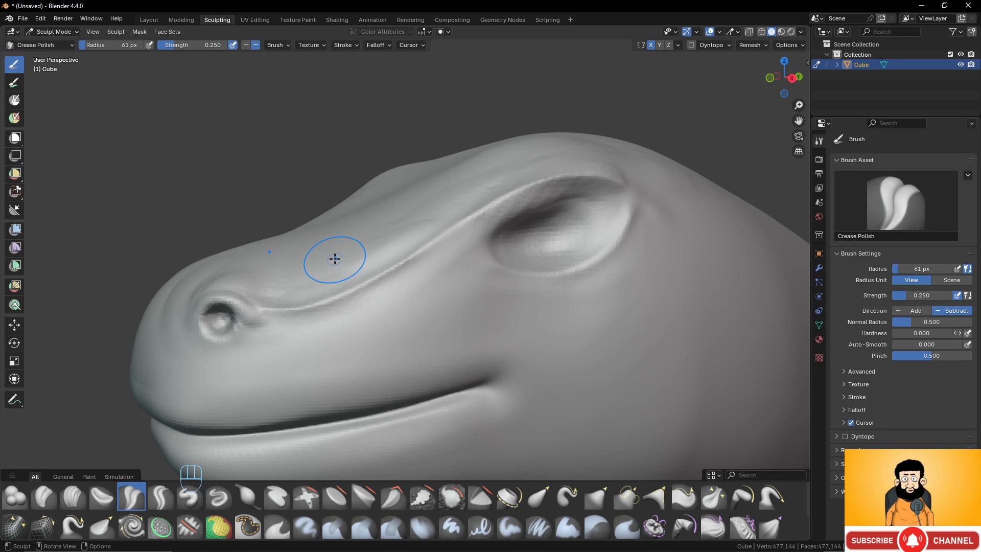
{"action": "key", "text": "ctrl+z"}
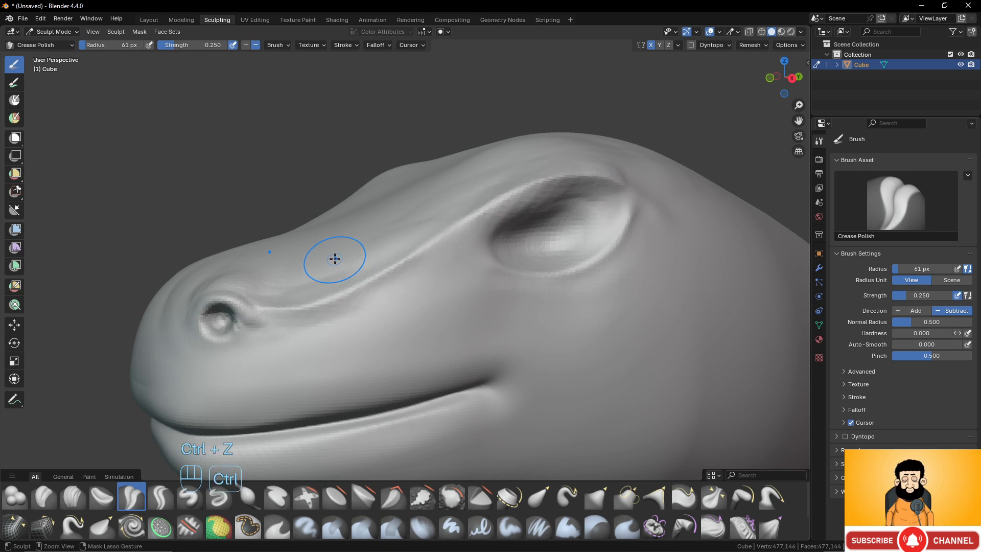
- Set the Crease Polish strength to 0.1 and crease along the brow ridge from above the eye to the nostril
{"action": "left_click", "coordinate": [938, 295]}
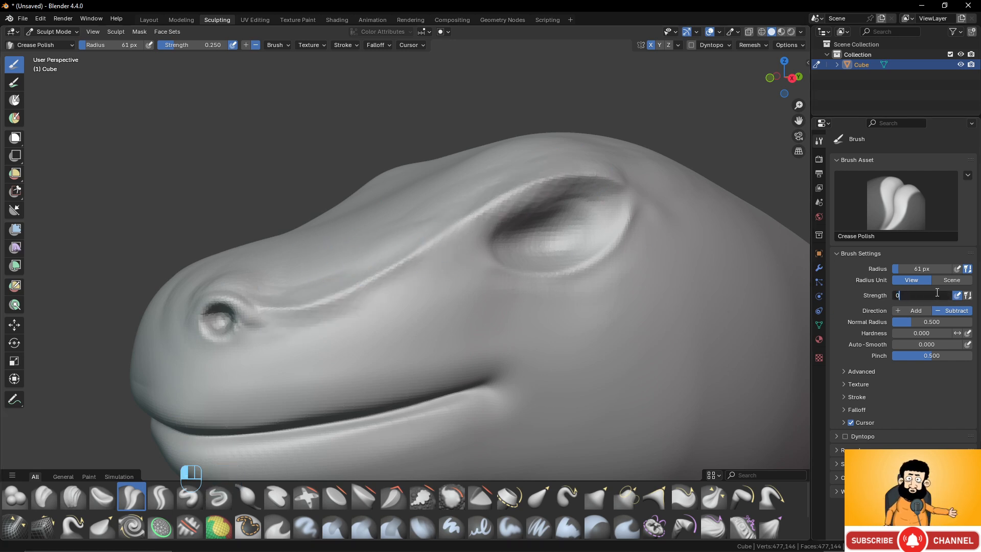
{"action": "key", "text": "Return"}
{"action": "left_click_drag", "start_coordinate": [571, 176], "coordinate": [579, 177]}
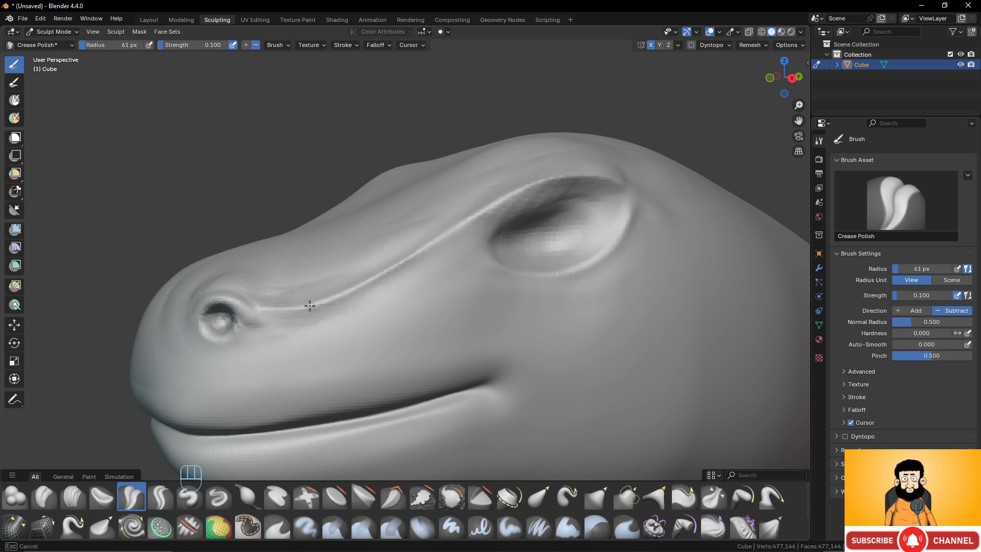
{"action": "left_click_drag", "start_coordinate": [263, 306], "coordinate": [239, 308]}
- Smooth the surfaces below and above the brow ridge along the snout
{"action": "mouse_move", "coordinate": [296, 332]}
{"action": "left_mouse_down", "text": "shift"}
{"action": "mouse_move", "coordinate": [392, 293]}
{"action": "mouse_move", "coordinate": [342, 318]}
{"action": "left_mouse_up", "text": "shift"}
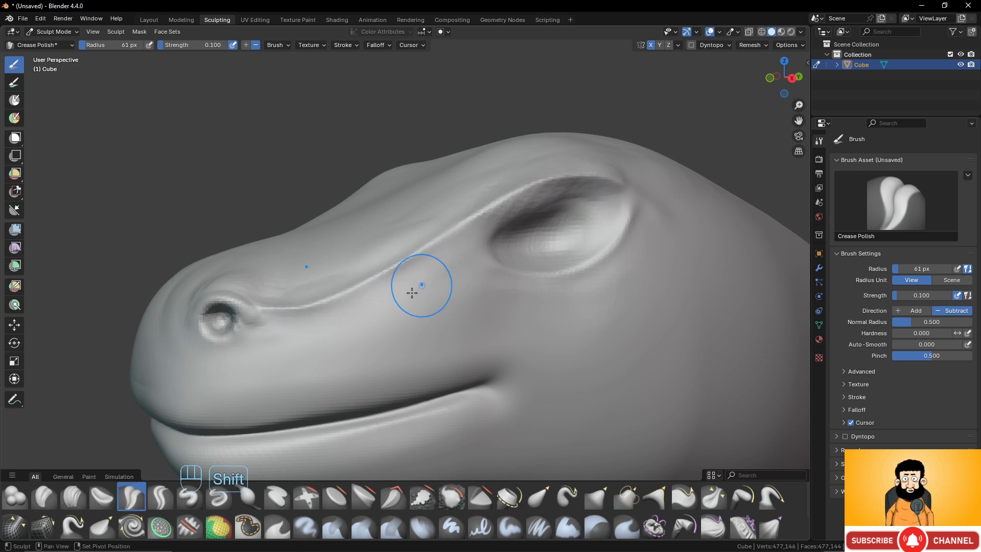
{"action": "left_click_drag", "start_coordinate": [412, 293], "coordinate": [351, 283], "text": "shift"}
{"action": "middle_click_drag", "start_coordinate": [337, 225], "coordinate": [363, 240]}
{"action": "left_click_drag", "start_coordinate": [341, 362], "coordinate": [569, 212], "text": "shift"}
{"action": "mouse_move", "coordinate": [570, 212]}
{"action": "middle_mouse_down"}
{"action": "mouse_move", "coordinate": [592, 193]}
{"action": "mouse_move", "coordinate": [439, 199]}
{"action": "mouse_move", "coordinate": [514, 223]}
{"action": "mouse_move", "coordinate": [547, 274]}
{"action": "mouse_move", "coordinate": [499, 290]}
{"action": "mouse_move", "coordinate": [557, 282]}
{"action": "mouse_move", "coordinate": [495, 278]}
{"action": "mouse_move", "coordinate": [559, 322]}
{"action": "mouse_move", "coordinate": [544, 286]}
{"action": "mouse_move", "coordinate": [508, 267]}
{"action": "middle_mouse_up"}
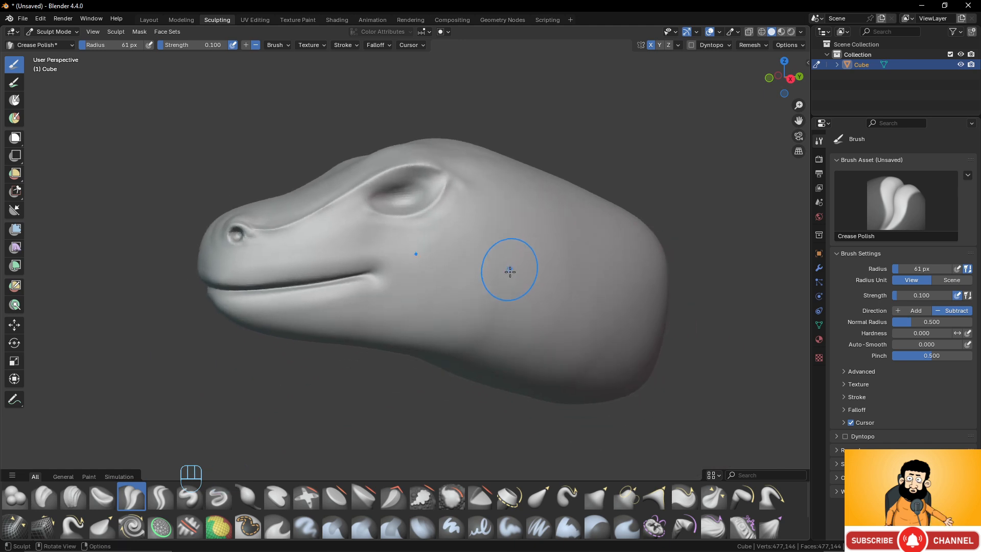
- Switch to the Clay Strips brush with a 37 px radius and 0.3 strength for working on the underside of the neck
{"action": "left_click", "coordinate": [72, 497]}
{"action": "mouse_move", "coordinate": [394, 361]}
{"action": "middle_mouse_down"}
{"action": "mouse_move", "coordinate": [521, 332]}
{"action": "mouse_move", "coordinate": [486, 317]}
{"action": "mouse_move", "coordinate": [502, 300]}
{"action": "mouse_move", "coordinate": [491, 306]}
{"action": "middle_mouse_up"}
{"action": "mouse_move", "coordinate": [464, 361]}
{"action": "middle_mouse_down", "text": "shift"}
{"action": "mouse_move", "coordinate": [454, 284]}
{"action": "mouse_move", "coordinate": [470, 275]}
{"action": "mouse_move", "coordinate": [460, 280]}
{"action": "middle_mouse_up", "text": "shift"}
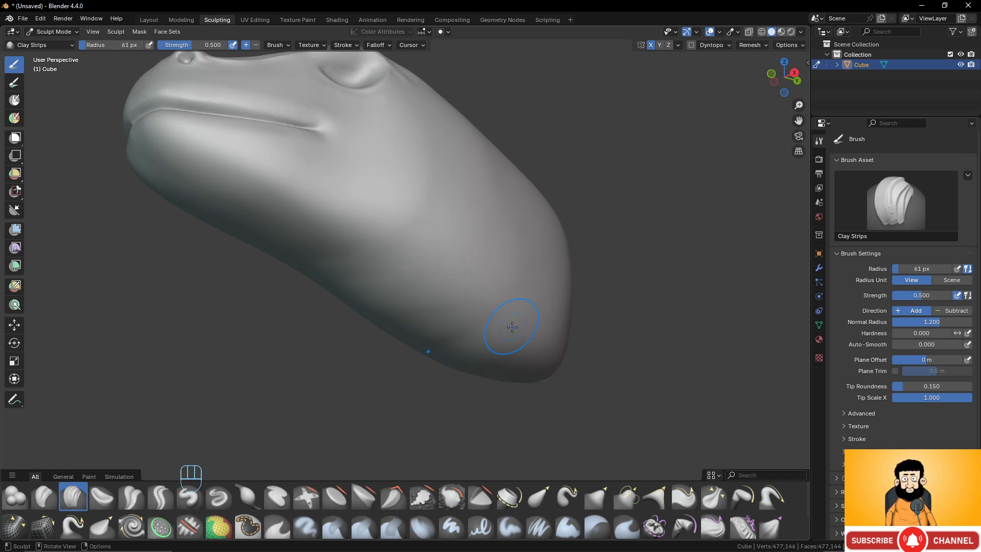
{"action": "key", "text": "f"}
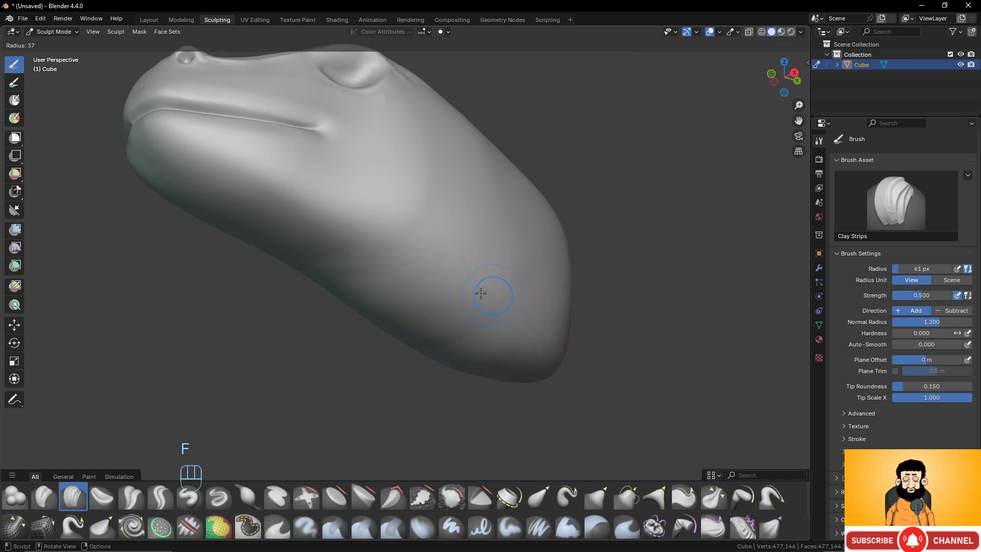
{"action": "left_click", "coordinate": [481, 293]}
{"action": "left_click", "coordinate": [929, 295]}
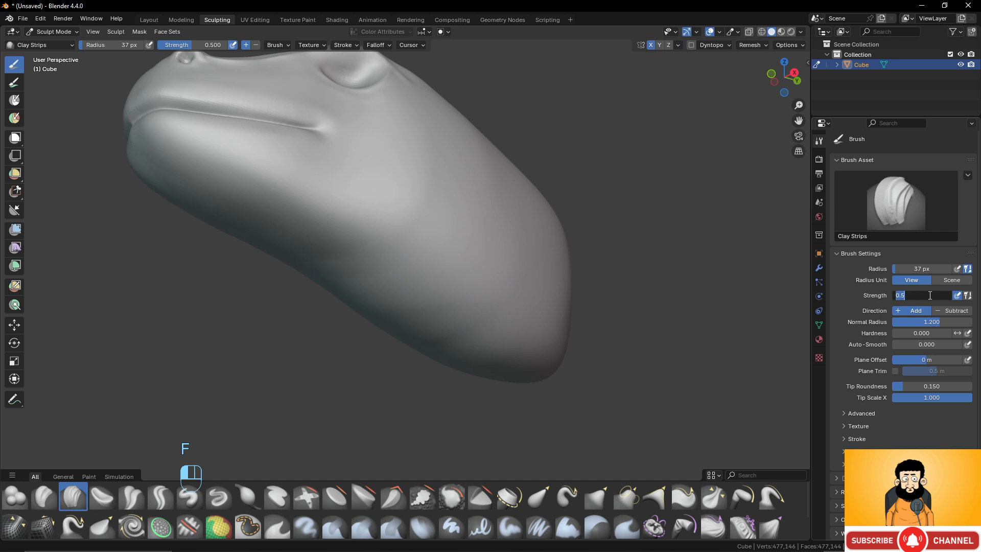
{"action": "type", "text": "0.3"}
{"action": "key", "text": "Return"}
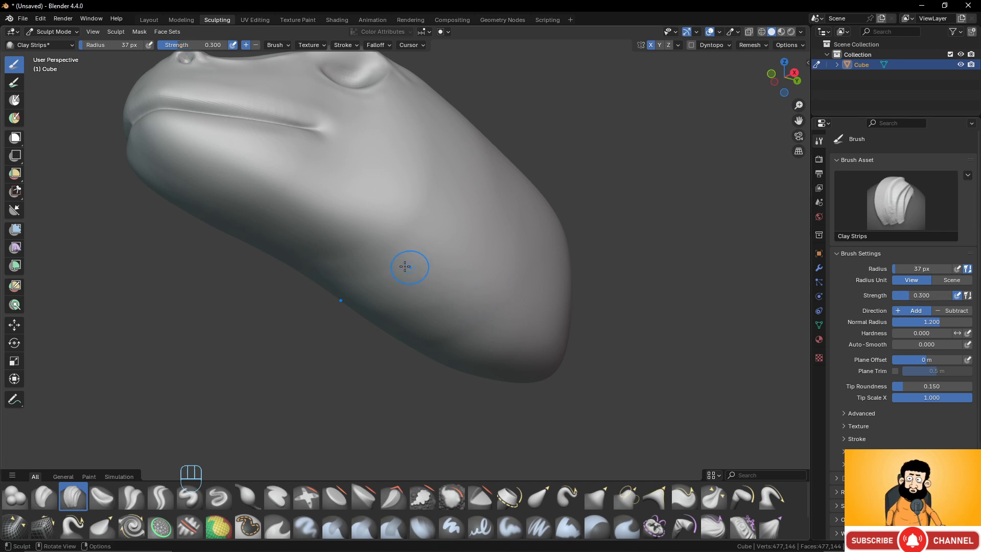
- Build up long overlapping Clay Strips strokes along the underside of the neck toward its rear end
{"action": "left_click_drag", "start_coordinate": [391, 261], "coordinate": [478, 295]}
{"action": "left_click_drag", "start_coordinate": [539, 349], "coordinate": [544, 356]}
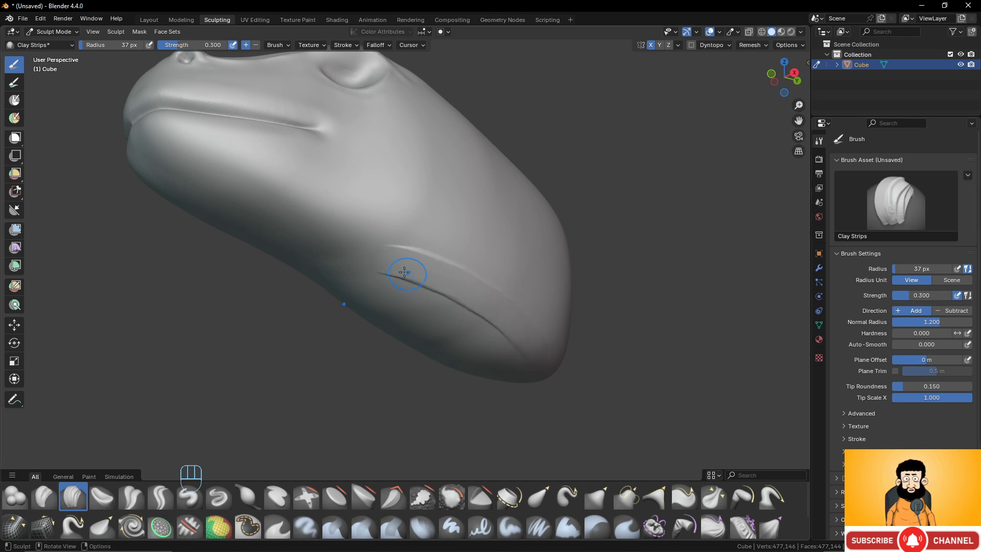
{"action": "left_click_drag", "start_coordinate": [397, 273], "coordinate": [432, 321]}
{"action": "left_click_drag", "start_coordinate": [530, 365], "coordinate": [535, 368]}
{"action": "left_click_drag", "start_coordinate": [407, 266], "coordinate": [540, 349]}
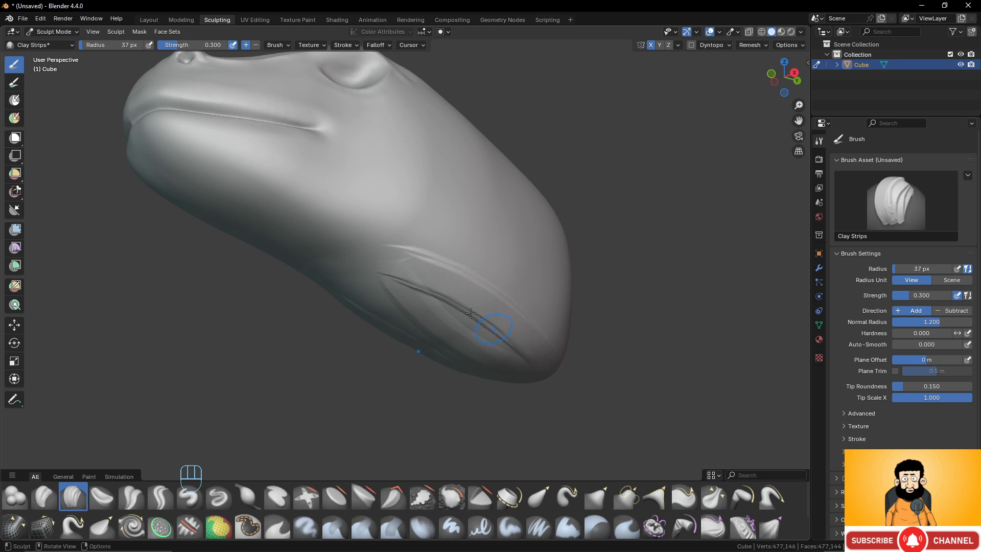
{"action": "left_click_drag", "start_coordinate": [399, 290], "coordinate": [500, 365]}
{"action": "left_click_drag", "start_coordinate": [412, 300], "coordinate": [516, 364]}
{"action": "mouse_move", "coordinate": [413, 280]}
{"action": "left_mouse_down"}
{"action": "mouse_move", "coordinate": [499, 321]}
{"action": "mouse_move", "coordinate": [531, 354]}
{"action": "left_mouse_up"}
{"action": "left_click_drag", "start_coordinate": [397, 281], "coordinate": [495, 364]}
{"action": "left_click_drag", "start_coordinate": [415, 279], "coordinate": [522, 360]}
{"action": "left_click_drag", "start_coordinate": [420, 299], "coordinate": [518, 370]}
{"action": "left_click_drag", "start_coordinate": [428, 265], "coordinate": [537, 346]}
{"action": "left_click_drag", "start_coordinate": [423, 289], "coordinate": [516, 342]}
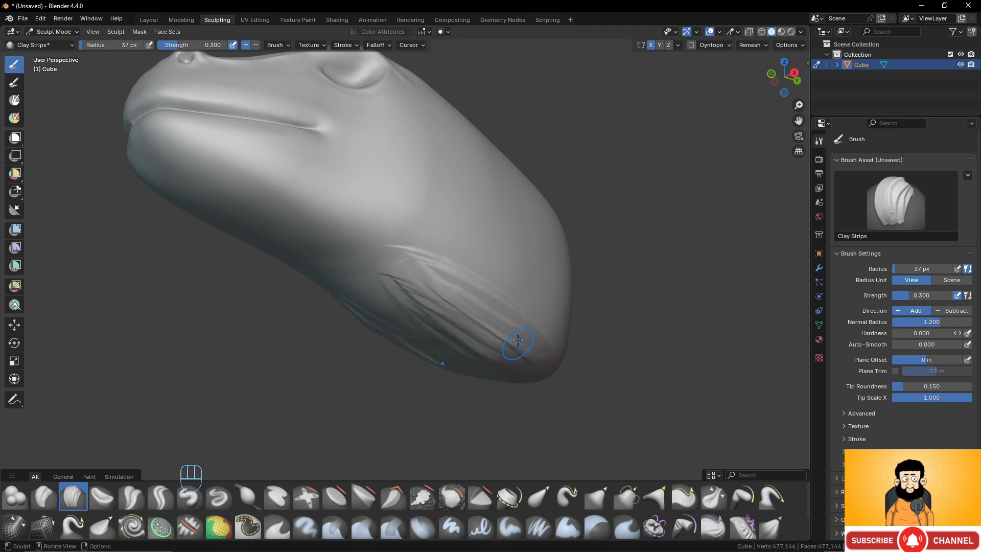
- Reduce the Clay Strips radius to 26 px and layer finer strands over the muscle on the neck's underside
{"action": "key", "text": "f"}
{"action": "left_click", "coordinate": [487, 317]}
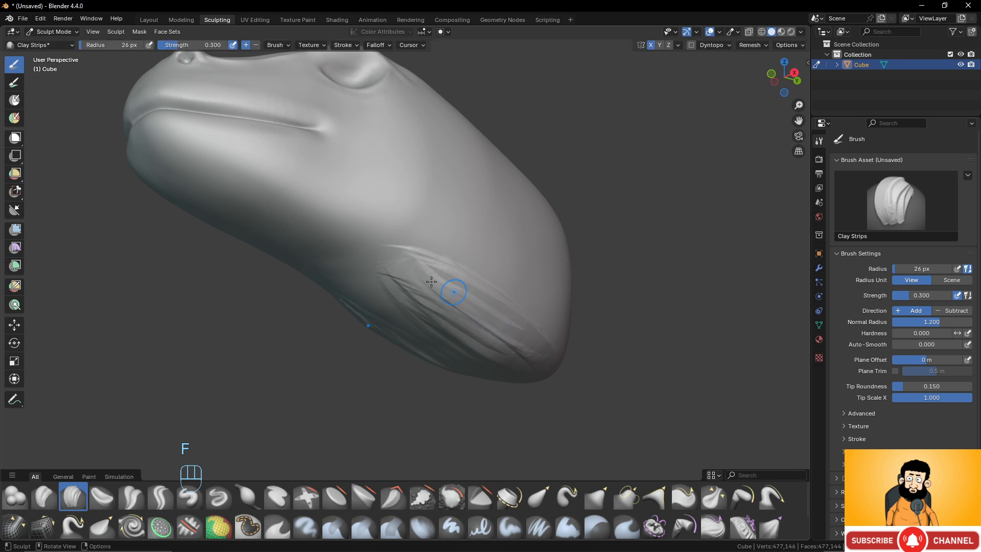
{"action": "mouse_move", "coordinate": [468, 308]}
{"action": "left_mouse_down"}
{"action": "mouse_move", "coordinate": [550, 360]}
{"action": "mouse_move", "coordinate": [506, 364]}
{"action": "left_mouse_up"}
{"action": "left_click_drag", "start_coordinate": [401, 296], "coordinate": [498, 363]}
{"action": "left_click_drag", "start_coordinate": [403, 309], "coordinate": [486, 362]}
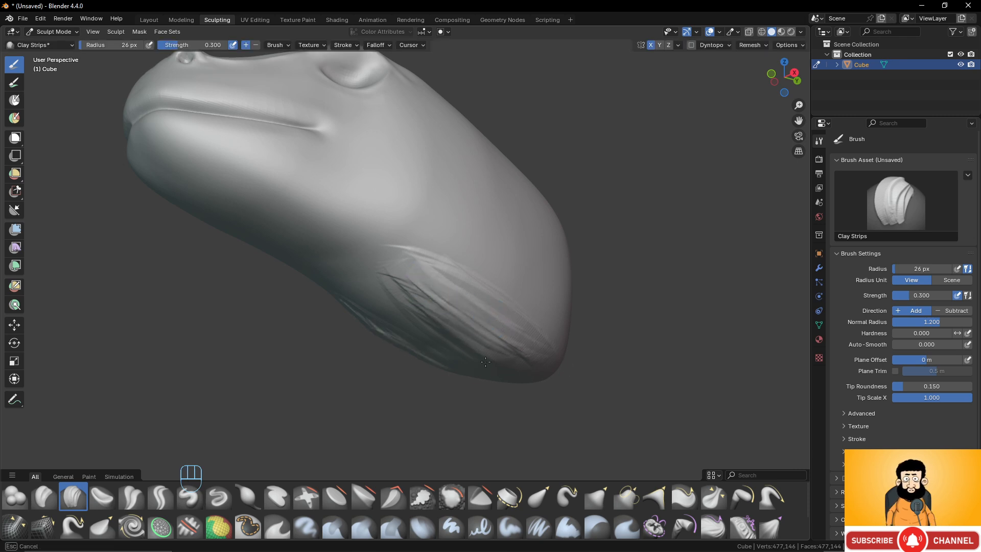
{"action": "mouse_move", "coordinate": [420, 278]}
{"action": "left_mouse_down"}
{"action": "mouse_move", "coordinate": [521, 348]}
{"action": "mouse_move", "coordinate": [446, 325]}
{"action": "mouse_move", "coordinate": [491, 356]}
{"action": "left_mouse_up"}
{"action": "left_click_drag", "start_coordinate": [404, 284], "coordinate": [511, 358]}
{"action": "left_click_drag", "start_coordinate": [421, 276], "coordinate": [525, 341]}
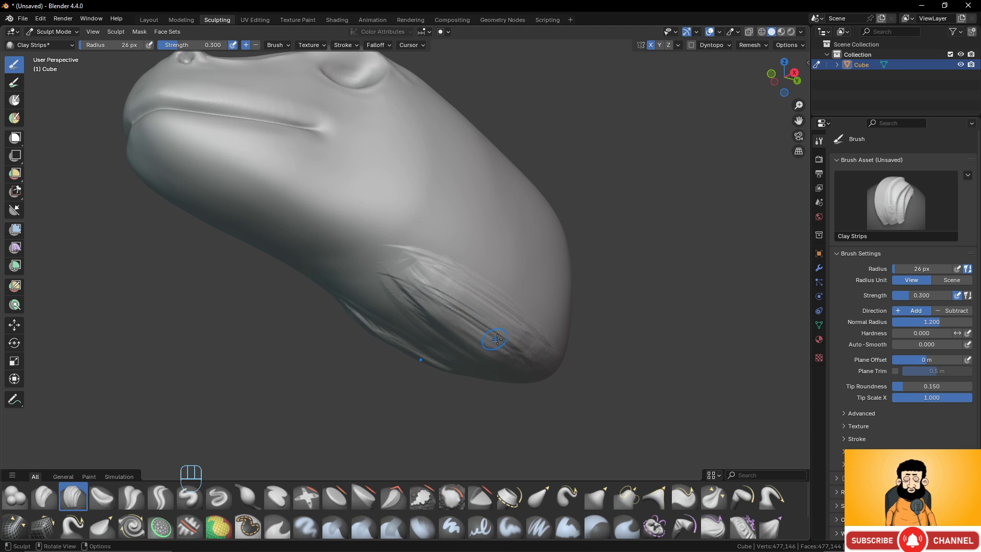
{"action": "middle_click_drag", "start_coordinate": [496, 340], "coordinate": [456, 302]}
{"action": "left_click_drag", "start_coordinate": [438, 281], "coordinate": [539, 370]}
{"action": "left_click_drag", "start_coordinate": [462, 302], "coordinate": [550, 365]}
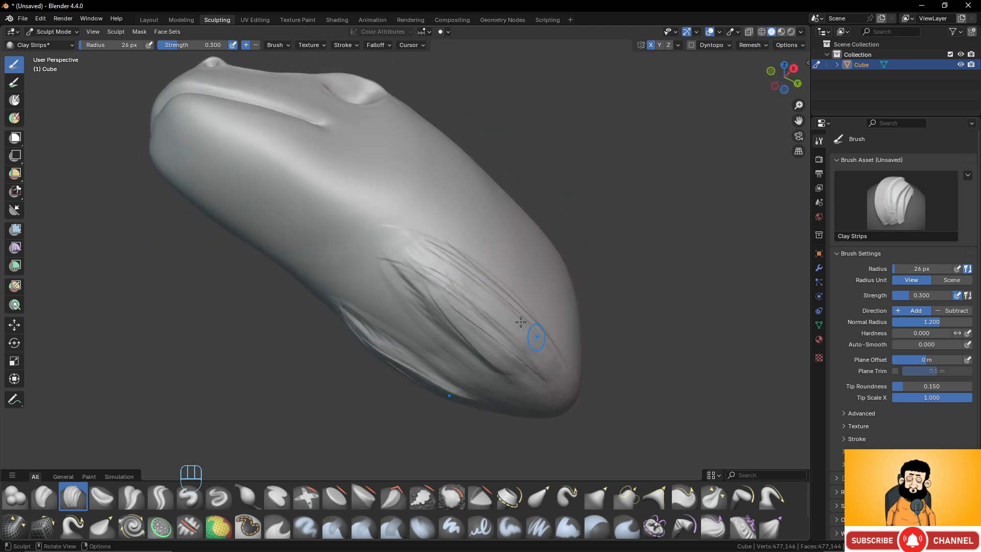
{"action": "mouse_move", "coordinate": [438, 273]}
{"action": "left_mouse_down"}
{"action": "mouse_move", "coordinate": [511, 335]}
{"action": "mouse_move", "coordinate": [483, 330]}
{"action": "mouse_move", "coordinate": [503, 362]}
{"action": "left_mouse_up"}
{"action": "mouse_move", "coordinate": [394, 262]}
{"action": "middle_mouse_down"}
{"action": "mouse_move", "coordinate": [480, 283]}
{"action": "mouse_move", "coordinate": [431, 332]}
{"action": "mouse_move", "coordinate": [407, 339]}
{"action": "mouse_move", "coordinate": [429, 308]}
{"action": "middle_mouse_up"}
- Enlarge the brush radius to 64 px and smooth the clay strands on the neck into soft muscle forms
{"action": "key", "text": "f"}
{"action": "left_click", "coordinate": [446, 303]}
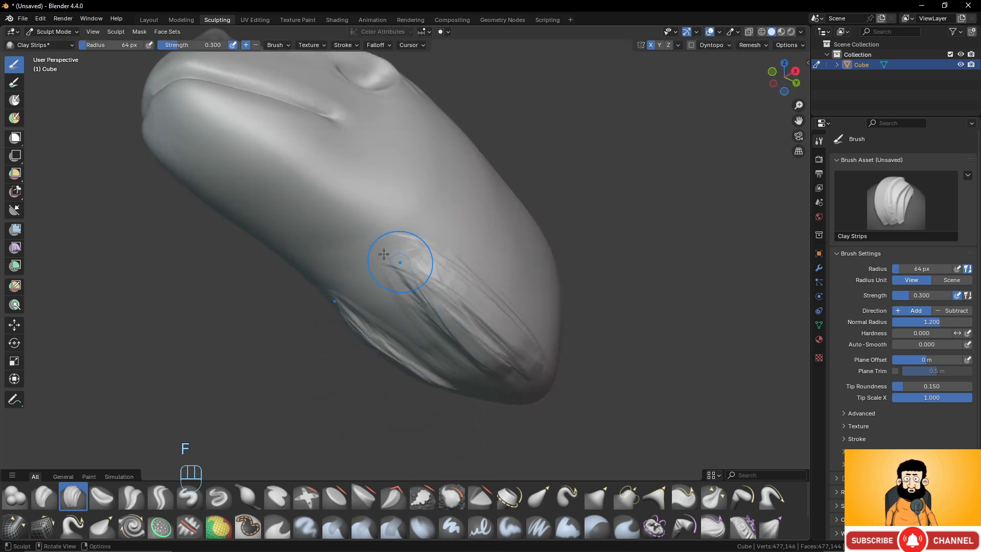
{"action": "left_click_drag", "start_coordinate": [392, 262], "coordinate": [484, 354], "text": "shift"}
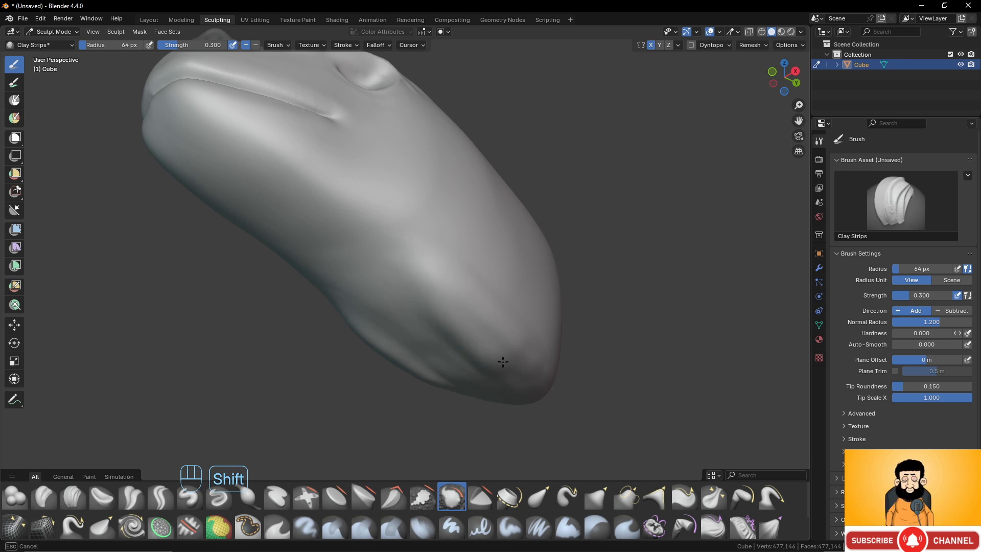
{"action": "mouse_move", "coordinate": [503, 362]}
{"action": "middle_mouse_down"}
{"action": "mouse_move", "coordinate": [494, 258]}
{"action": "mouse_move", "coordinate": [464, 265]}
{"action": "middle_mouse_up"}
{"action": "middle_click_drag", "start_coordinate": [464, 299], "coordinate": [424, 232], "text": "shift"}
{"action": "middle_click_drag", "start_coordinate": [423, 271], "coordinate": [419, 269]}
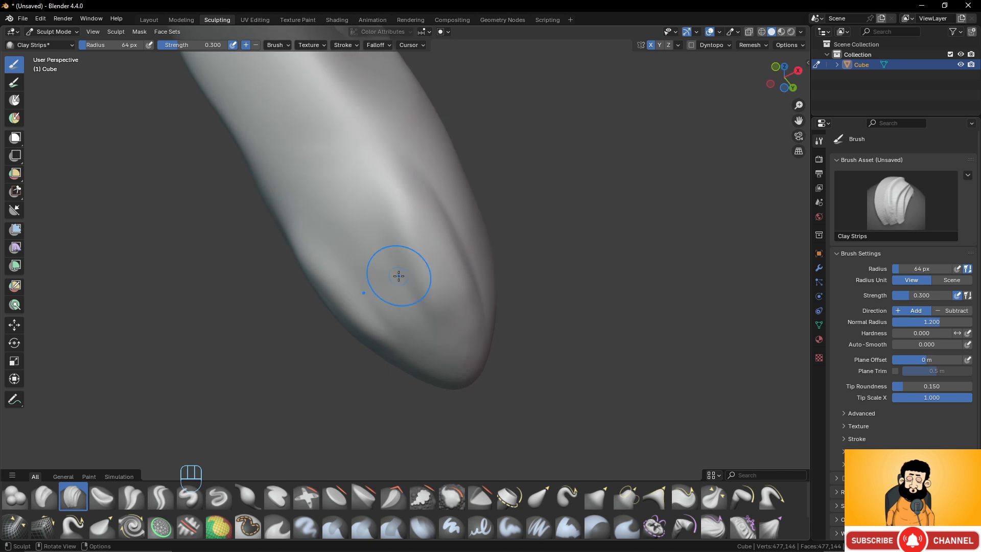
- Switch to Crease Polish at 0.1 strength and crease the groove along the inner edge of the neck muscle underneath
{"action": "left_click", "coordinate": [136, 495]}
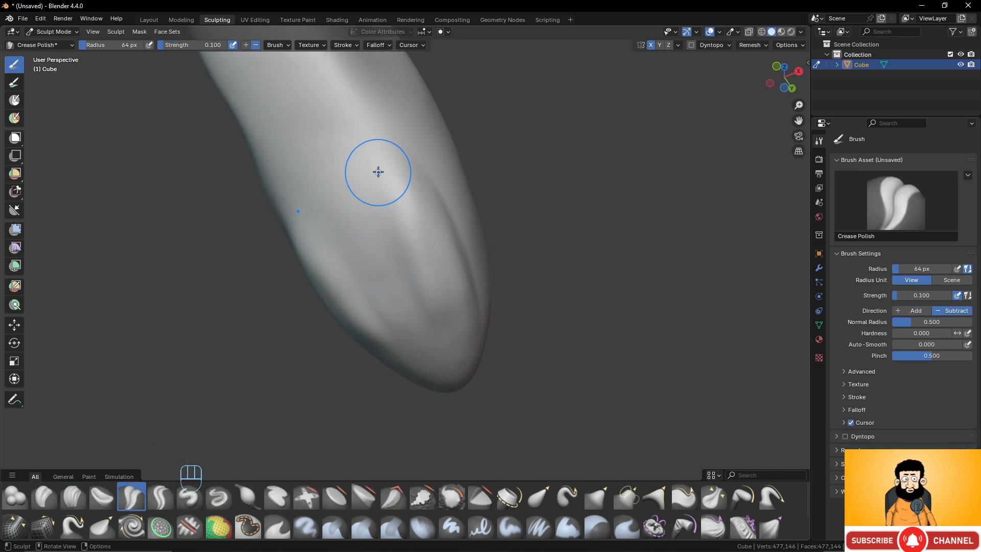
{"action": "left_click_drag", "start_coordinate": [378, 171], "coordinate": [379, 200]}
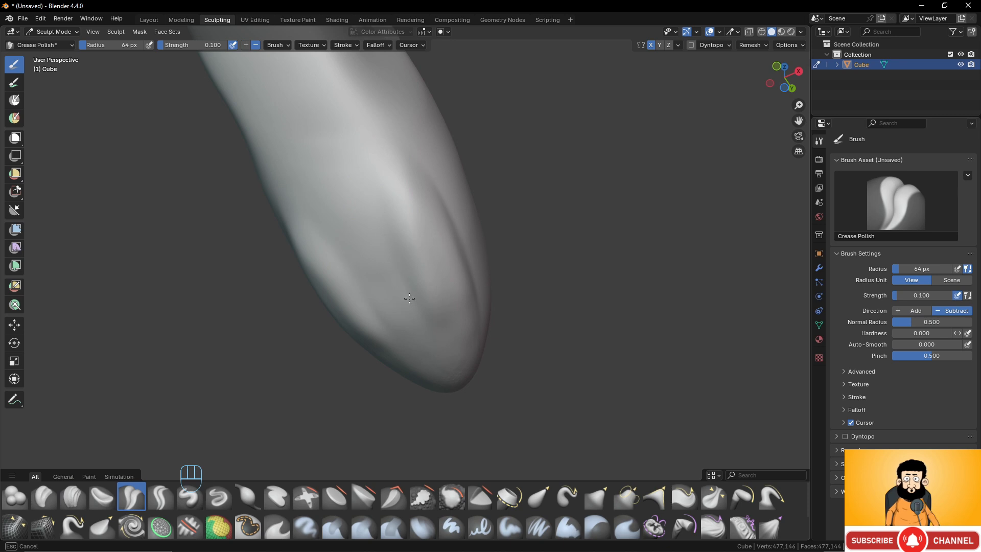
{"action": "left_click_drag", "start_coordinate": [442, 341], "coordinate": [407, 246]}
{"action": "left_click_drag", "start_coordinate": [376, 175], "coordinate": [397, 284]}
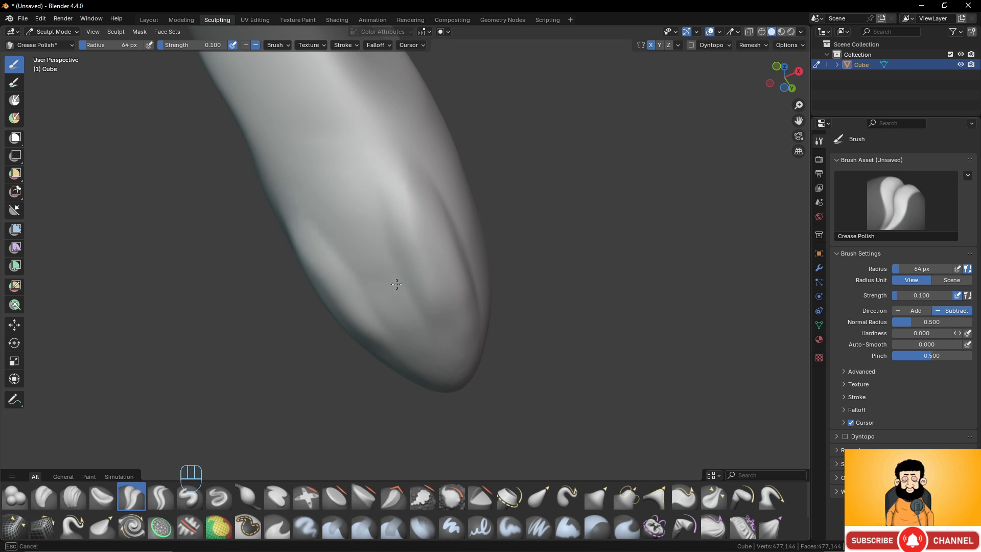
{"action": "left_click_drag", "start_coordinate": [441, 364], "coordinate": [442, 368]}
{"action": "left_click_drag", "start_coordinate": [376, 197], "coordinate": [408, 285]}
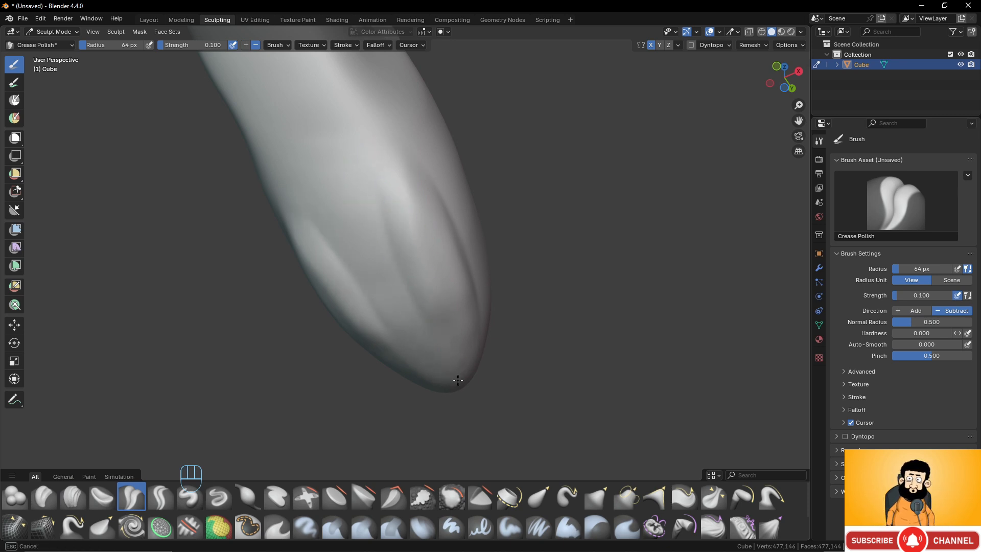
{"action": "left_click_drag", "start_coordinate": [458, 380], "coordinate": [459, 382]}
{"action": "left_click_drag", "start_coordinate": [372, 193], "coordinate": [441, 366]}
{"action": "middle_click_drag", "start_coordinate": [421, 246], "coordinate": [461, 212]}
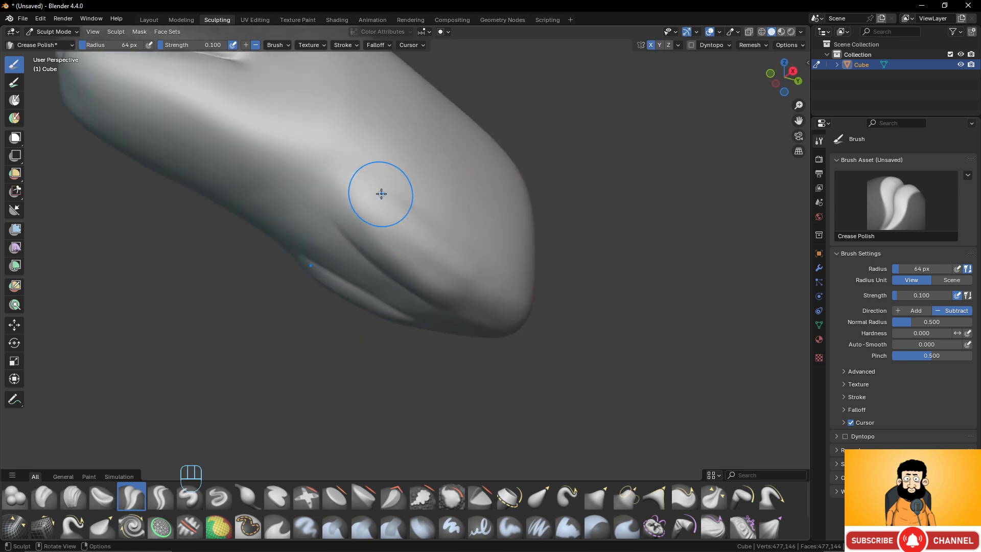
- Crease the upper edge of the neck muscle along the side, from the throat to the rear end of the neck
{"action": "middle_click_drag", "start_coordinate": [382, 194], "coordinate": [344, 213]}
{"action": "left_click_drag", "start_coordinate": [346, 210], "coordinate": [376, 209]}
{"action": "left_click_drag", "start_coordinate": [473, 235], "coordinate": [508, 256]}
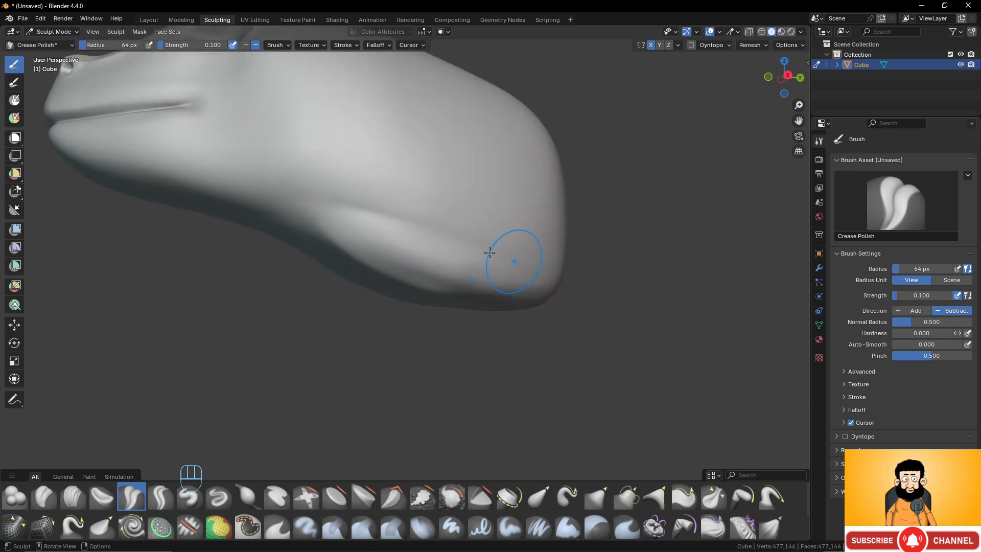
{"action": "left_click_drag", "start_coordinate": [366, 221], "coordinate": [365, 220]}
{"action": "left_click_drag", "start_coordinate": [487, 237], "coordinate": [532, 265]}
{"action": "left_click_drag", "start_coordinate": [437, 232], "coordinate": [439, 233]}
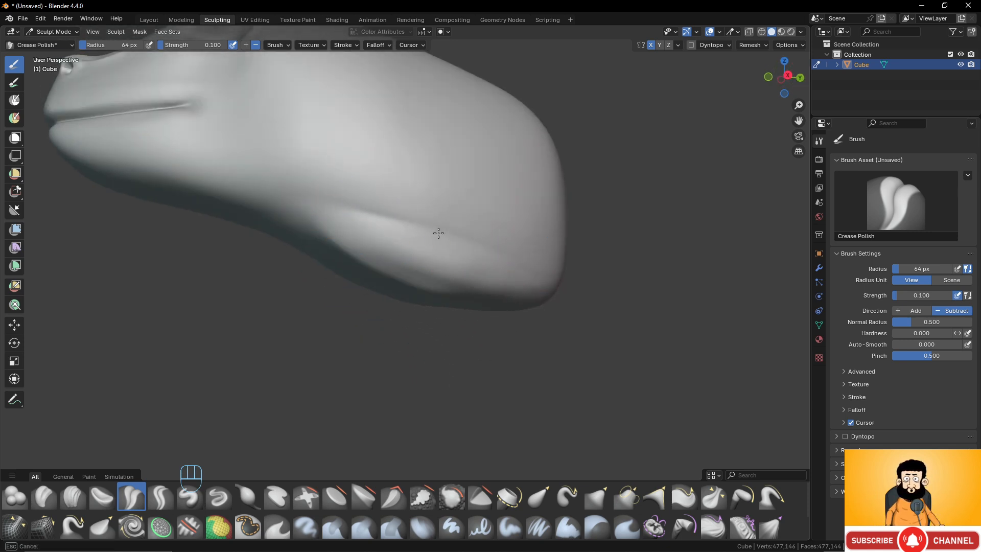
{"action": "left_click_drag", "start_coordinate": [336, 225], "coordinate": [362, 216]}
{"action": "left_click_drag", "start_coordinate": [508, 249], "coordinate": [537, 267]}
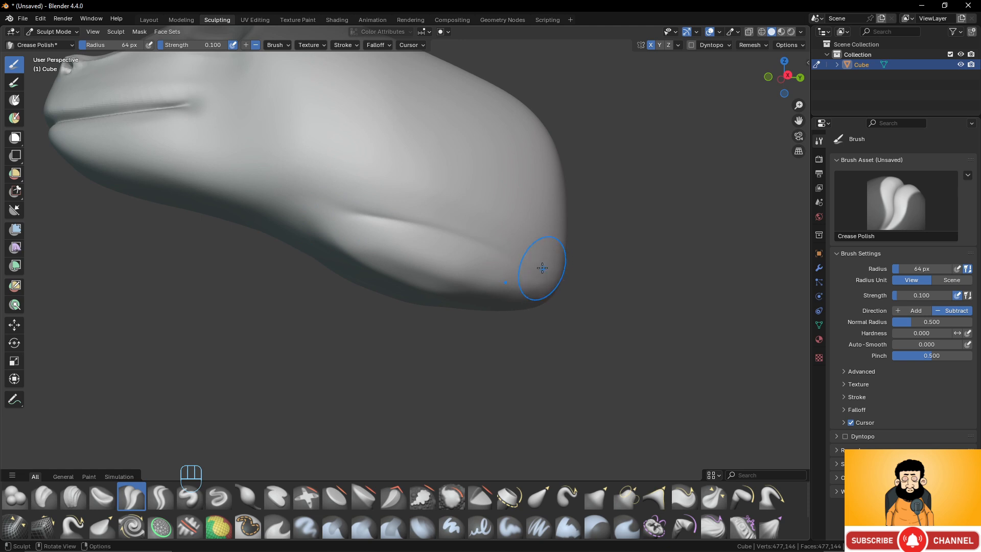
- Smooth the creased neck muscles on the side and underside so they blend into the neck
{"action": "scroll", "coordinate": [373, 219], "scroll_direction": "down", "scroll_amount": 3}
{"action": "mouse_move", "coordinate": [370, 230]}
{"action": "left_mouse_down", "text": "shift"}
{"action": "mouse_move", "coordinate": [460, 247]}
{"action": "mouse_move", "coordinate": [452, 244]}
{"action": "left_mouse_up", "text": "shift"}
{"action": "left_click_drag", "start_coordinate": [398, 226], "coordinate": [404, 228], "text": "shift"}
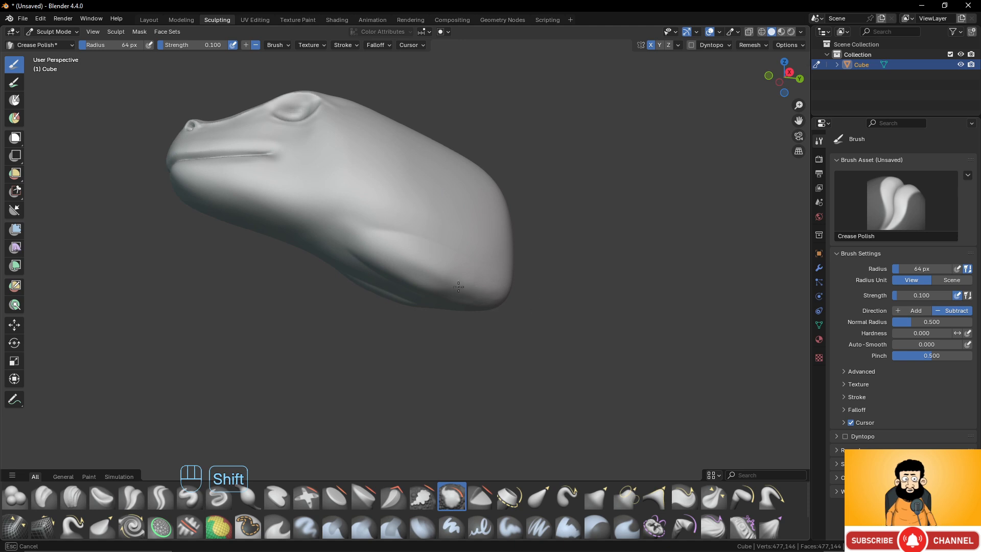
{"action": "middle_click_drag", "start_coordinate": [462, 286], "coordinate": [374, 267]}
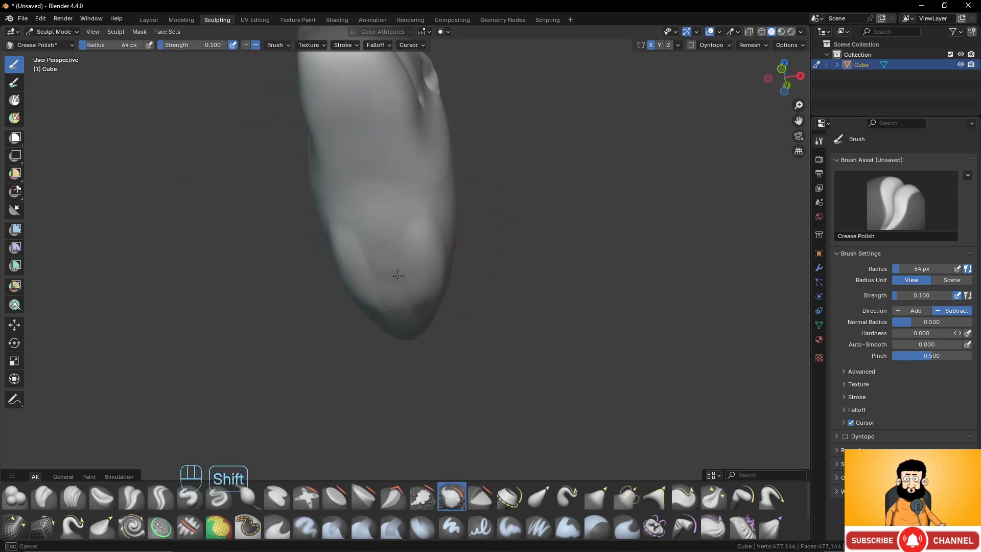
{"action": "mouse_move", "coordinate": [412, 197]}
{"action": "middle_mouse_down"}
{"action": "mouse_move", "coordinate": [357, 208]}
{"action": "mouse_move", "coordinate": [349, 247]}
{"action": "mouse_move", "coordinate": [375, 259]}
{"action": "middle_mouse_up"}
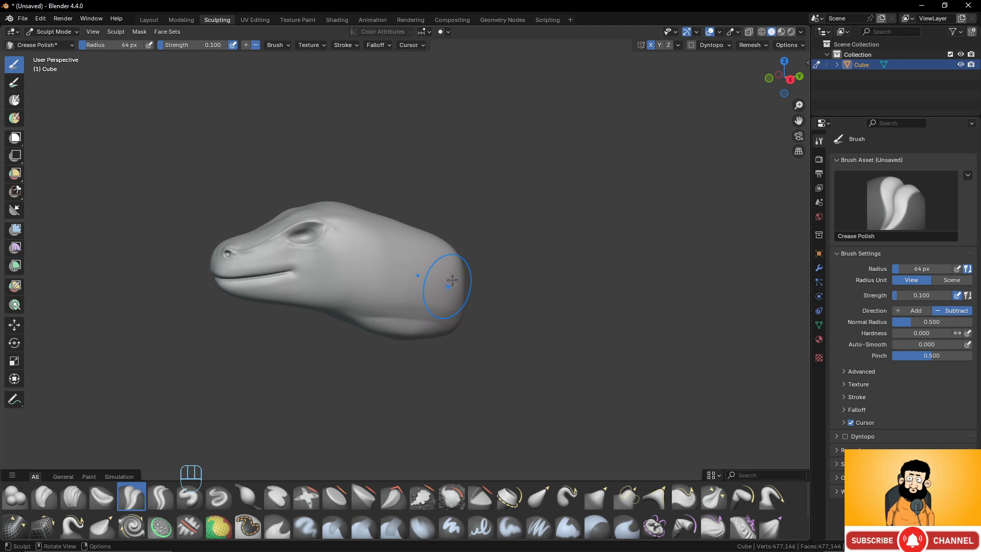
- Switch to the Blob brush with a 64 px radius and 0.5 strength, and raise a round bump behind the mouth corner
{"action": "mouse_move", "coordinate": [445, 279]}
{"action": "middle_mouse_down"}
{"action": "mouse_move", "coordinate": [445, 291]}
{"action": "mouse_move", "coordinate": [445, 248]}
{"action": "mouse_move", "coordinate": [467, 189]}
{"action": "mouse_move", "coordinate": [434, 281]}
{"action": "middle_mouse_up"}
{"action": "middle_click_drag", "start_coordinate": [409, 318], "coordinate": [374, 306]}
{"action": "scroll", "coordinate": [398, 304], "scroll_direction": "up", "scroll_amount": 2}
{"action": "middle_click_drag", "start_coordinate": [410, 275], "coordinate": [410, 312], "text": "shift"}
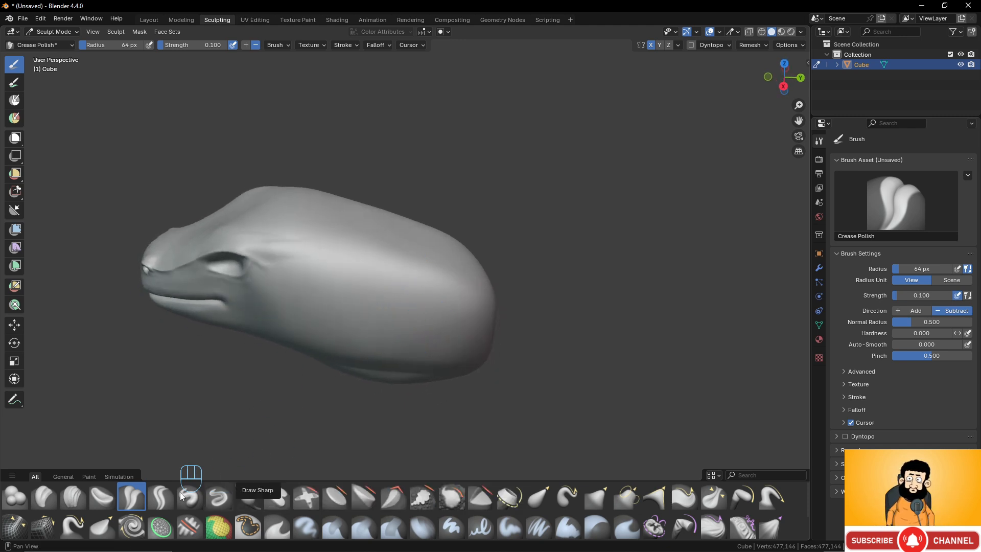
{"action": "left_click", "coordinate": [15, 497]}
{"action": "scroll", "coordinate": [272, 317], "scroll_direction": "up", "scroll_amount": 2}
{"action": "middle_click_drag", "start_coordinate": [253, 293], "coordinate": [278, 271]}
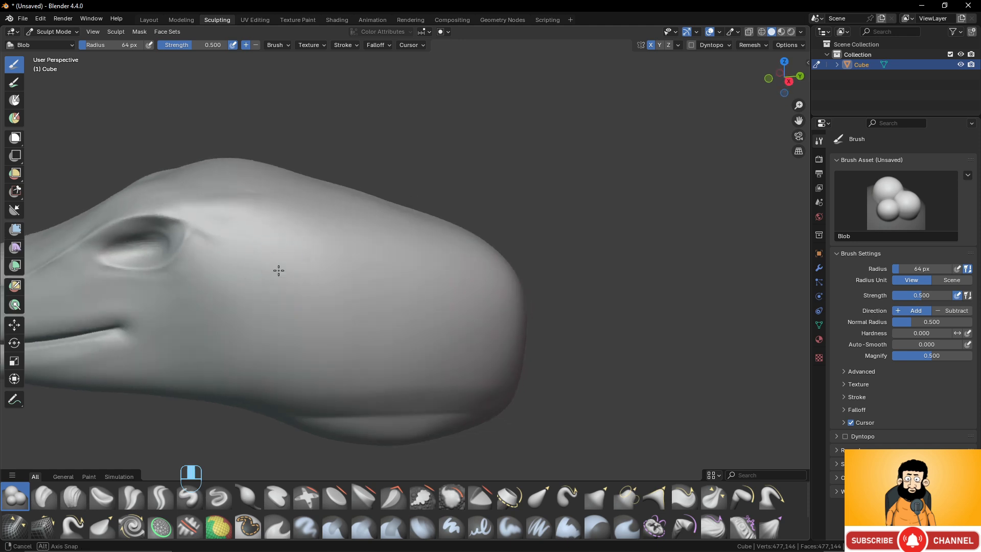
{"action": "mouse_move", "coordinate": [222, 295]}
{"action": "middle_mouse_down", "text": "shift"}
{"action": "mouse_move", "coordinate": [429, 312]}
{"action": "mouse_move", "coordinate": [416, 305]}
{"action": "mouse_move", "coordinate": [434, 278]}
{"action": "middle_mouse_up", "text": "shift"}
{"action": "scroll", "coordinate": [424, 309], "scroll_direction": "up", "scroll_amount": 1}
{"action": "scroll", "coordinate": [433, 278], "scroll_direction": "up", "scroll_amount": 4}
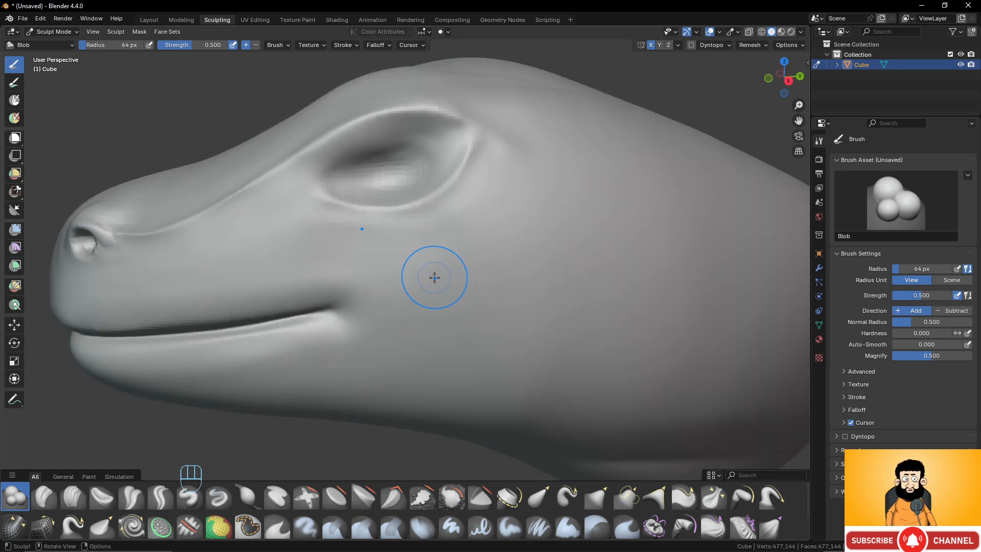
{"action": "left_click_drag", "start_coordinate": [439, 267], "coordinate": [436, 263]}
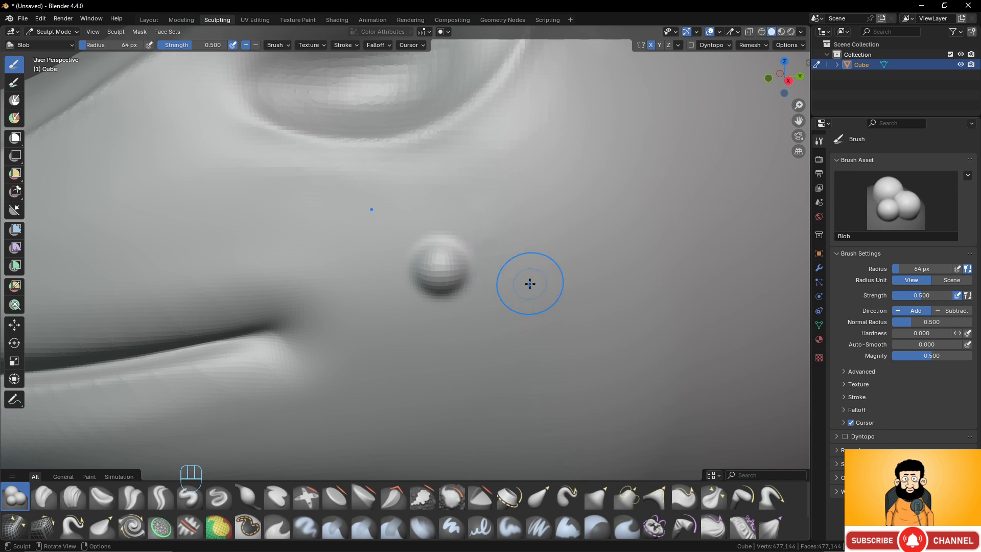
- Add five more same-sized Blob bumps scattered across the cheek behind and below the eye
{"action": "left_click_drag", "start_coordinate": [550, 287], "coordinate": [557, 290]}
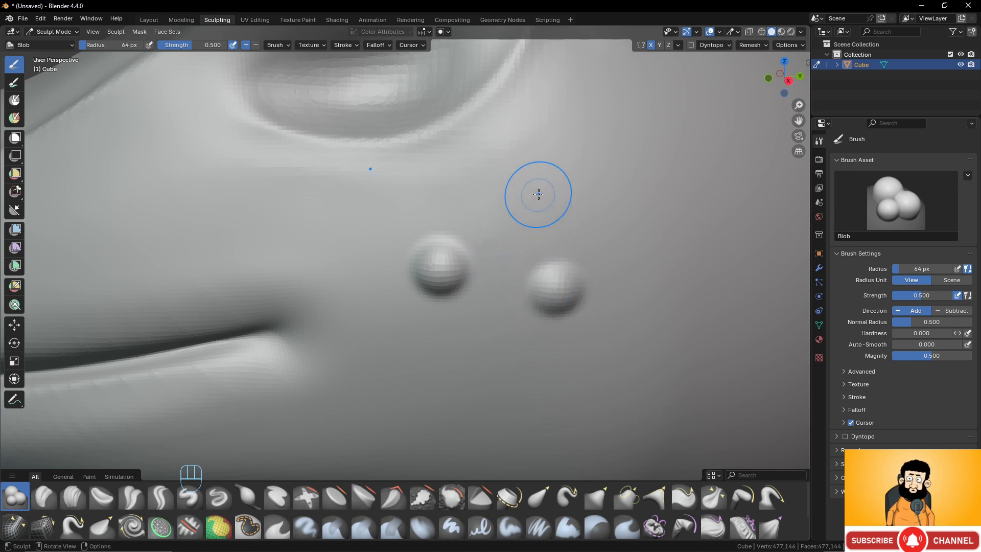
{"action": "left_click_drag", "start_coordinate": [510, 189], "coordinate": [510, 189]}
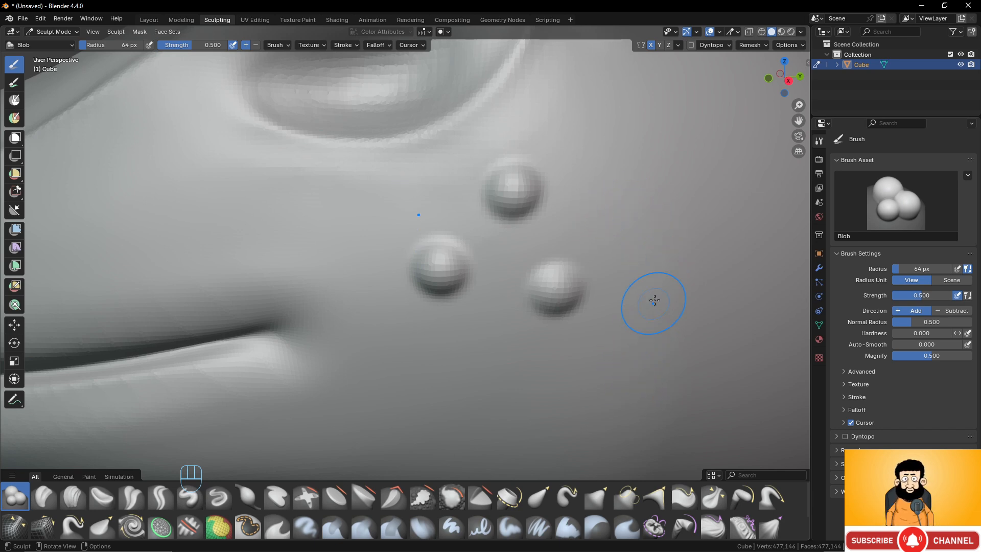
{"action": "left_click", "coordinate": [656, 208]}
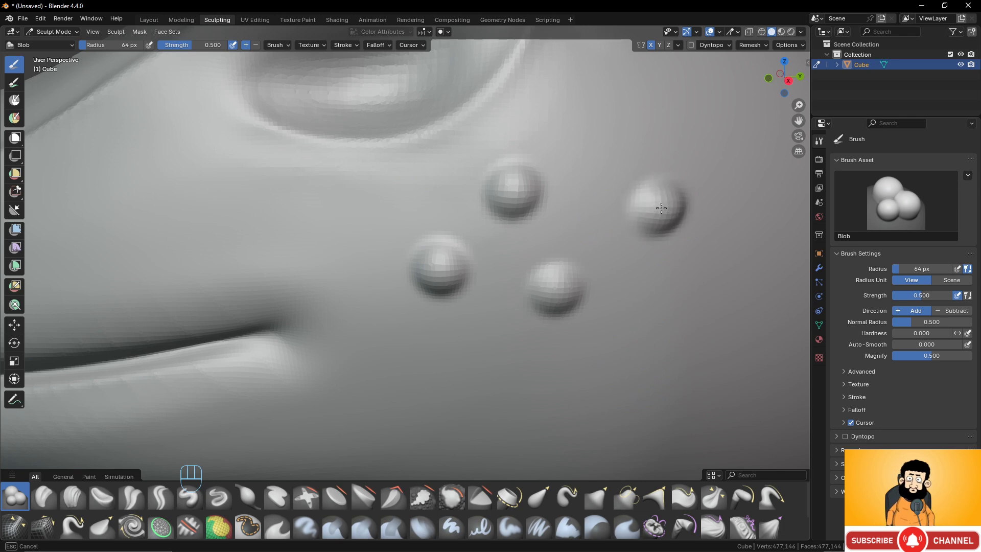
{"action": "left_click_drag", "start_coordinate": [642, 353], "coordinate": [645, 353]}
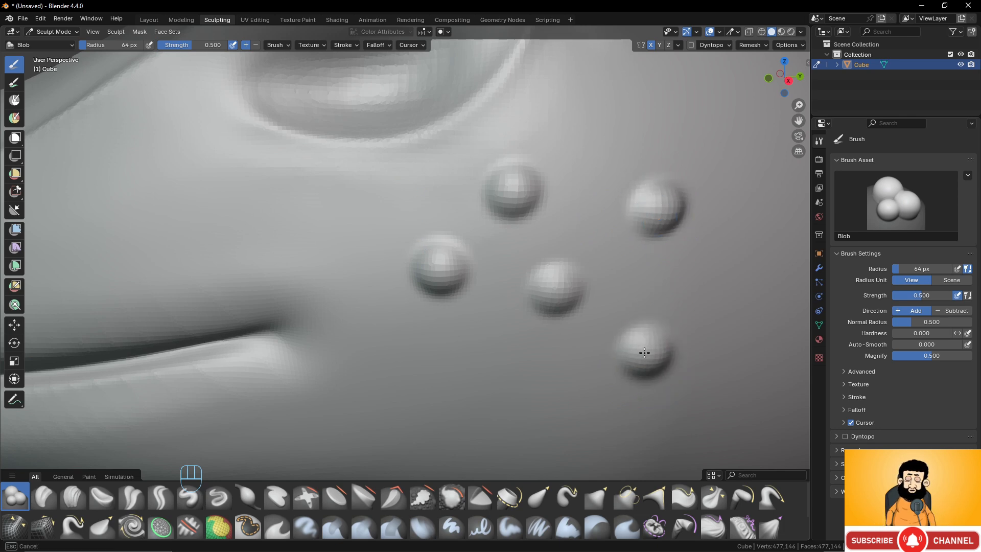
{"action": "left_click_drag", "start_coordinate": [422, 437], "coordinate": [424, 435]}
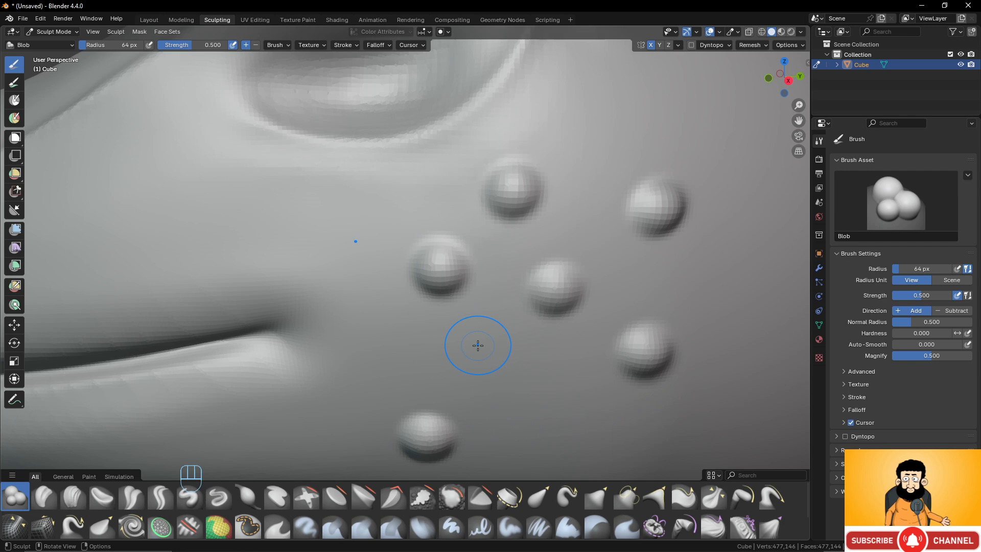
- Increase the Blob radius to 84 px and add four larger bumps between and around the existing cheek bumps
{"action": "key", "text": "f"}
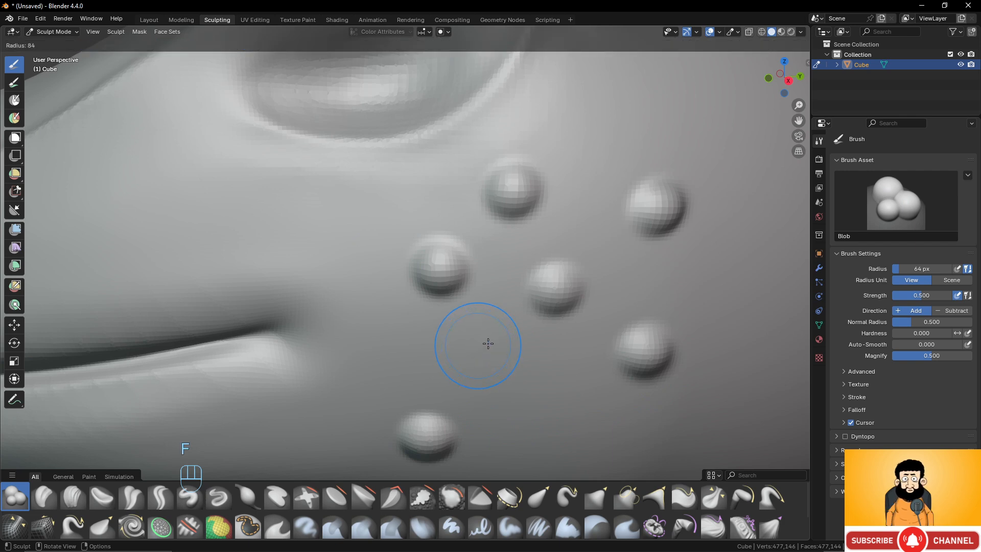
{"action": "left_click", "coordinate": [488, 343]}
{"action": "left_click_drag", "start_coordinate": [477, 357], "coordinate": [549, 352]}
{"action": "left_click_drag", "start_coordinate": [638, 275], "coordinate": [640, 277]}
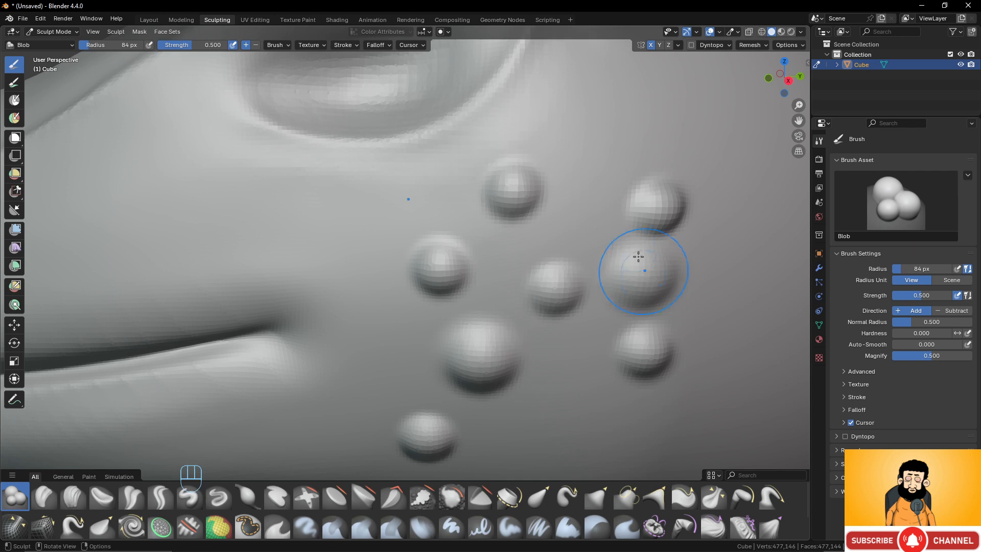
{"action": "left_click_drag", "start_coordinate": [590, 152], "coordinate": [591, 159]}
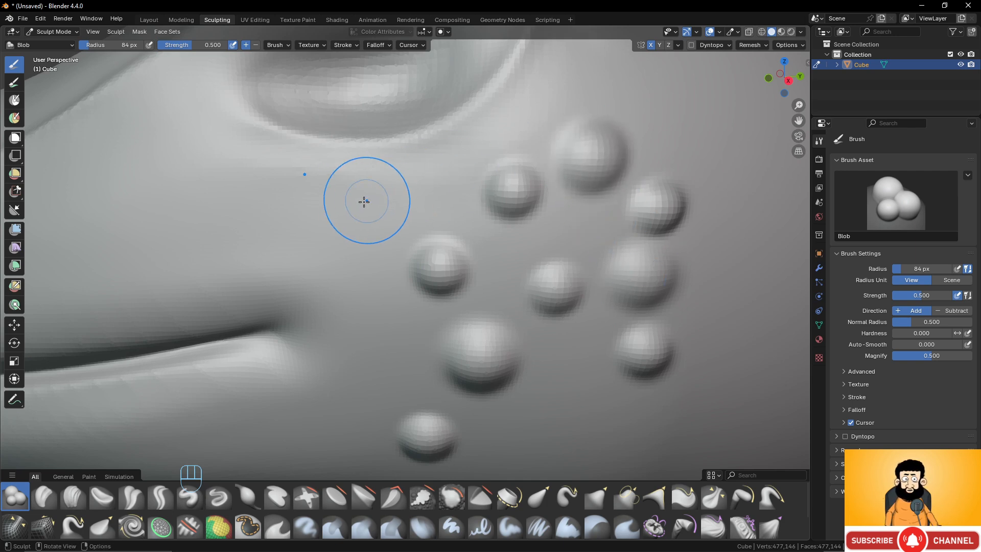
{"action": "left_click_drag", "start_coordinate": [373, 267], "coordinate": [359, 291]}
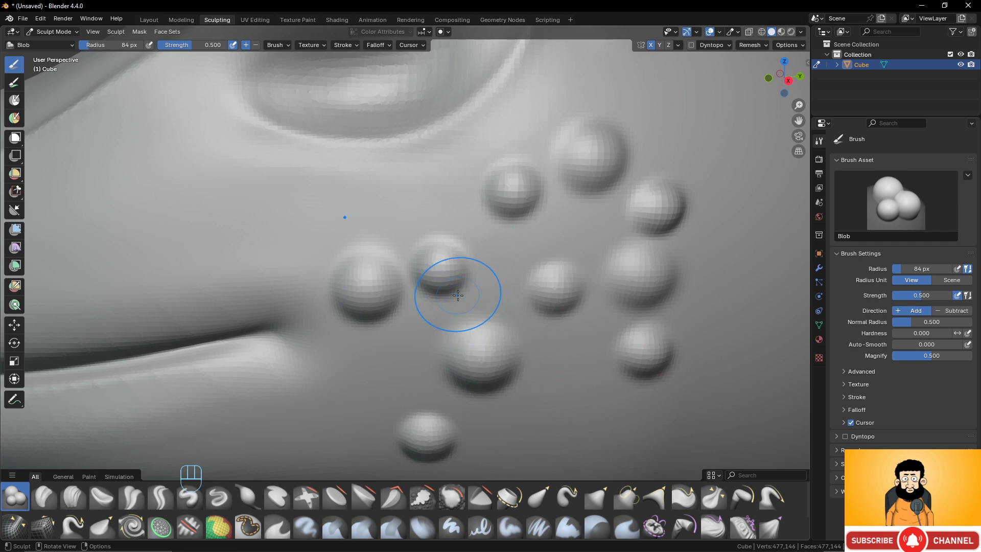
- Reduce the Blob radius to 44 px and add four small bumps in the gaps between the front cheek bumps
{"action": "key", "text": "f"}
{"action": "left_click", "coordinate": [432, 291]}
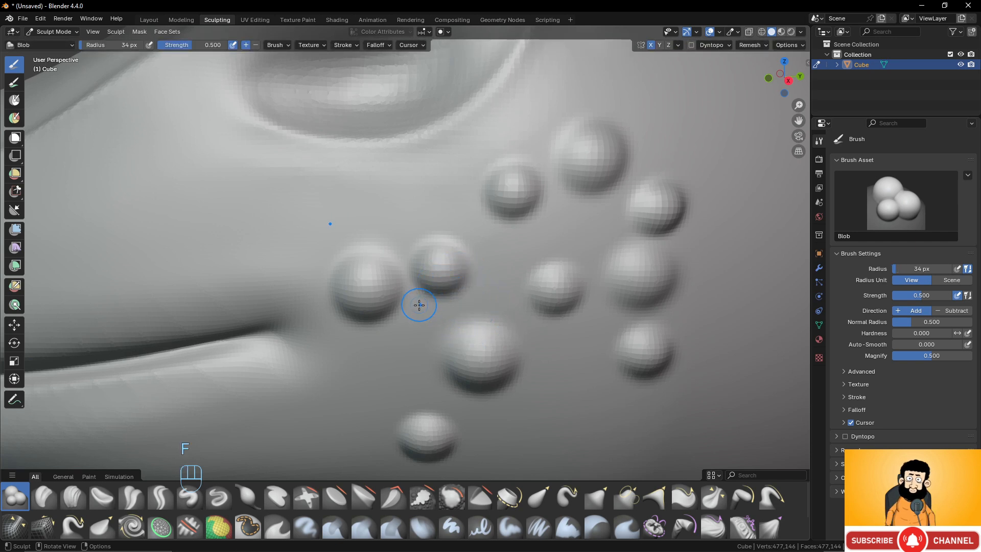
{"action": "key", "text": "f"}
{"action": "left_click", "coordinate": [420, 312]}
{"action": "left_click_drag", "start_coordinate": [421, 313], "coordinate": [424, 320]}
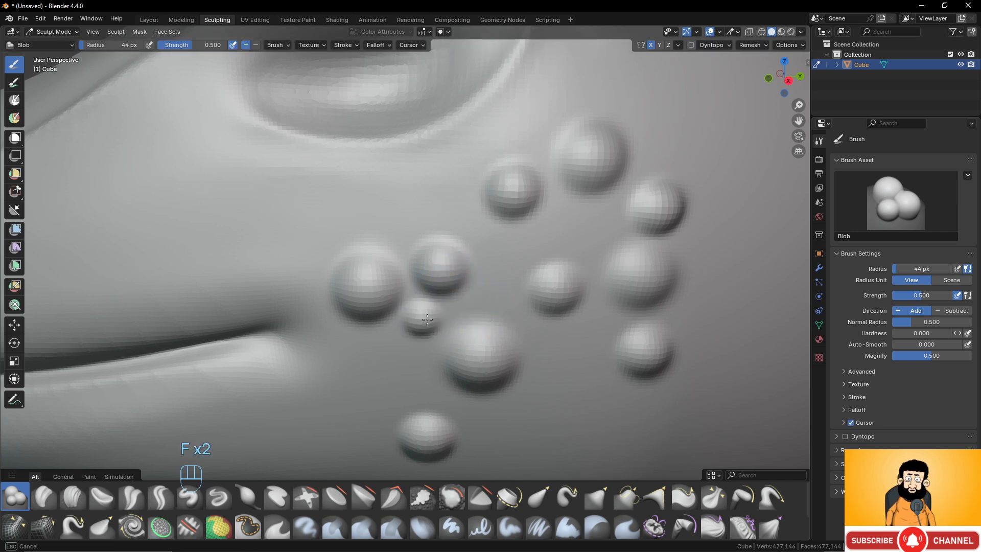
{"action": "left_click", "coordinate": [477, 303]}
{"action": "left_click", "coordinate": [509, 253]}
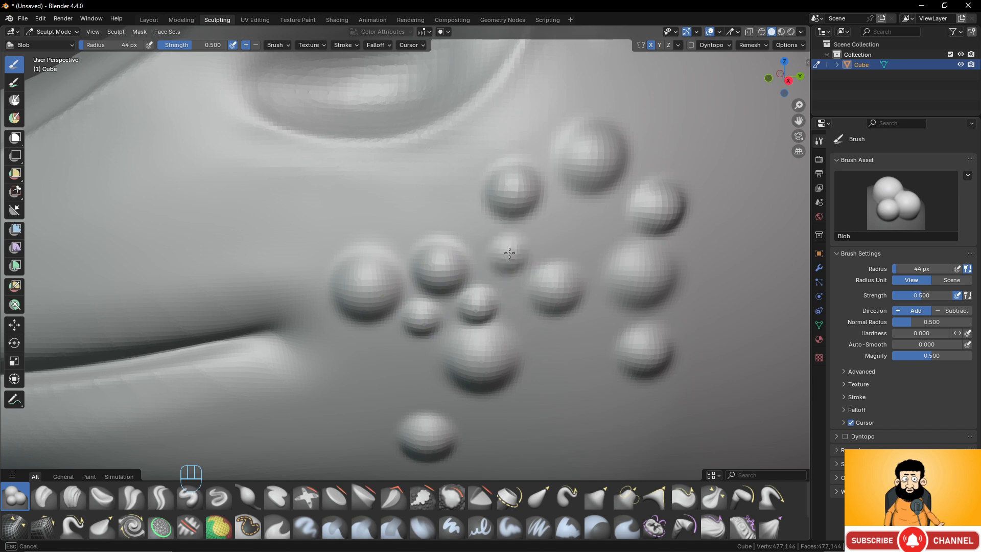
{"action": "left_click", "coordinate": [550, 223]}
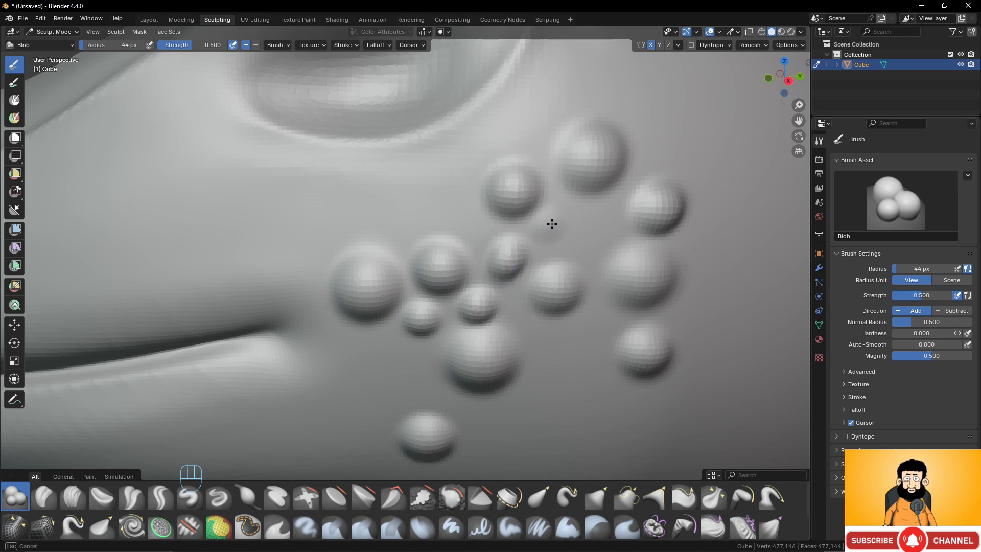
- Add more 44 px Blob bumps between and around the upper, rear and lower bumps of the cheek cluster
{"action": "left_click", "coordinate": [594, 214]}
{"action": "left_click", "coordinate": [650, 155]}
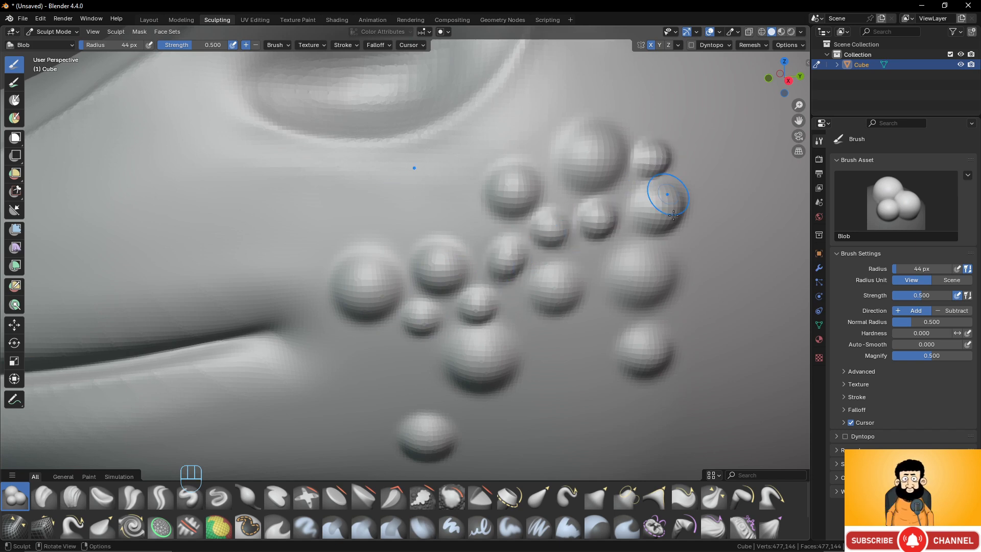
{"action": "left_click", "coordinate": [691, 247]}
{"action": "left_click", "coordinate": [591, 321]}
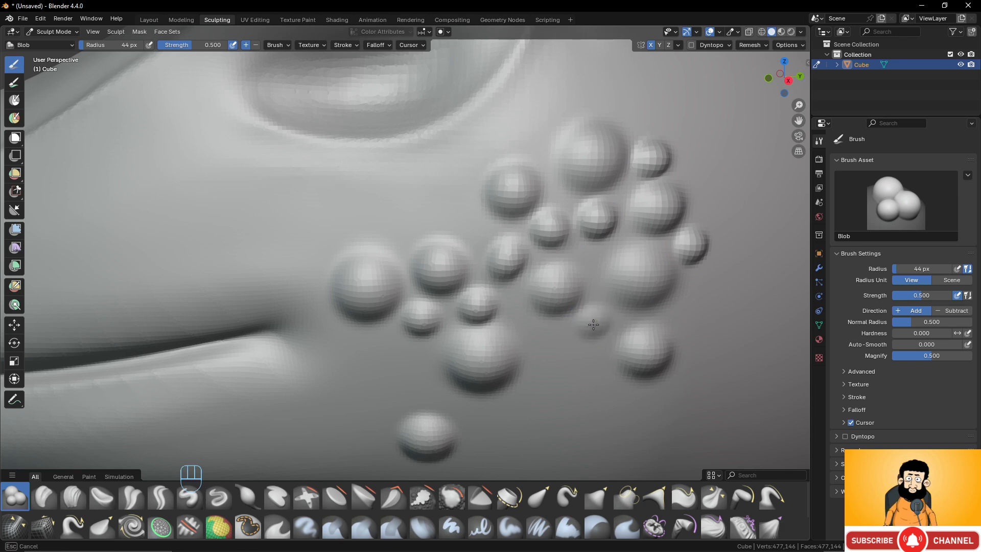
{"action": "left_click", "coordinate": [460, 217]}
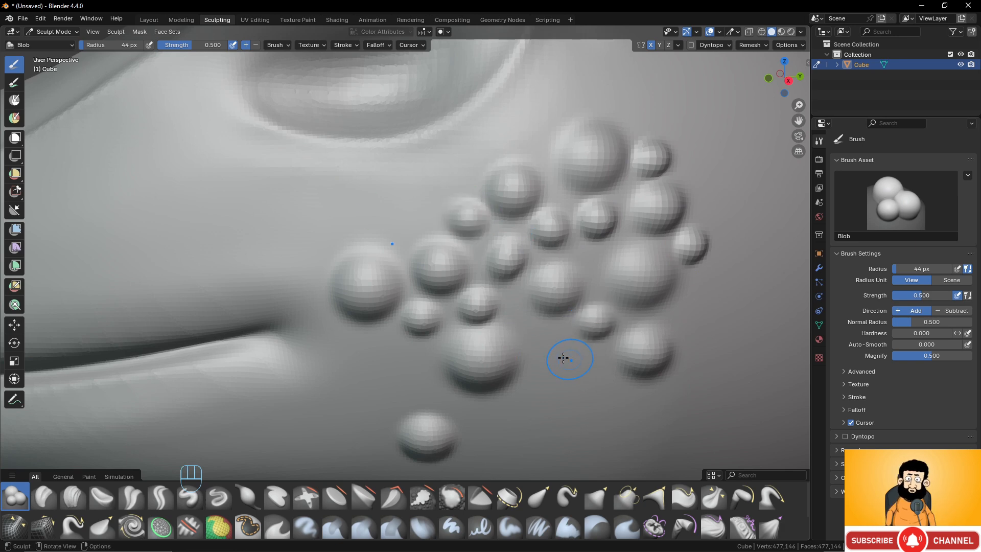
- Increase the Blob radius to 55 px and add seven bumps along the rear, lower and front edges of the cheek cluster
{"action": "key", "text": "f"}
{"action": "left_click", "coordinate": [596, 368]}
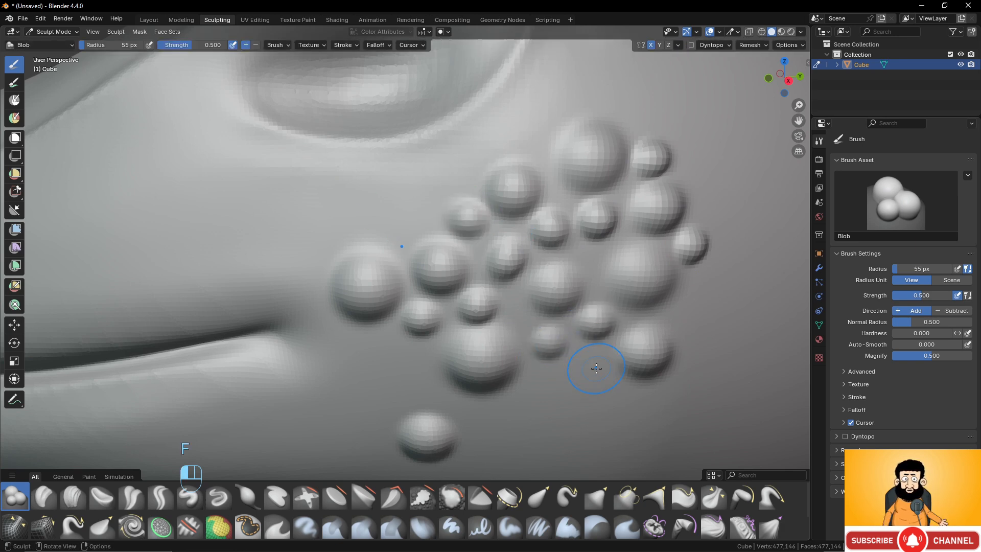
{"action": "left_click", "coordinate": [697, 302]}
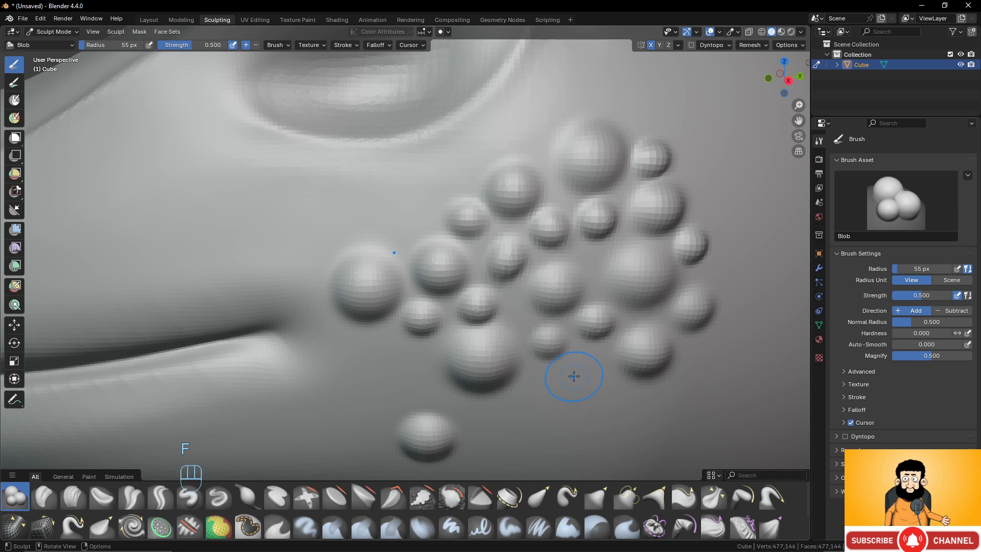
{"action": "left_click_drag", "start_coordinate": [574, 376], "coordinate": [584, 373]}
{"action": "left_click_drag", "start_coordinate": [530, 401], "coordinate": [531, 402]}
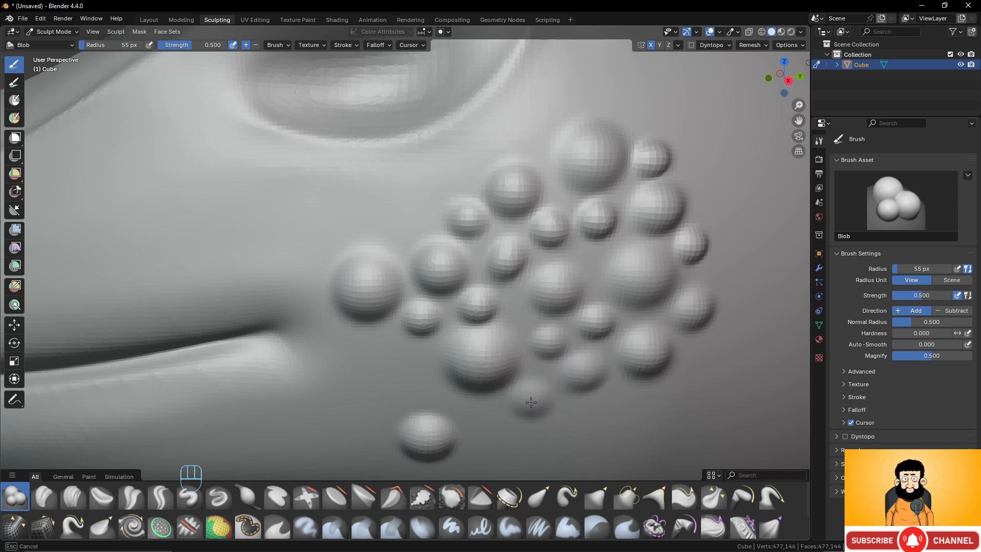
{"action": "left_click_drag", "start_coordinate": [411, 363], "coordinate": [411, 364]}
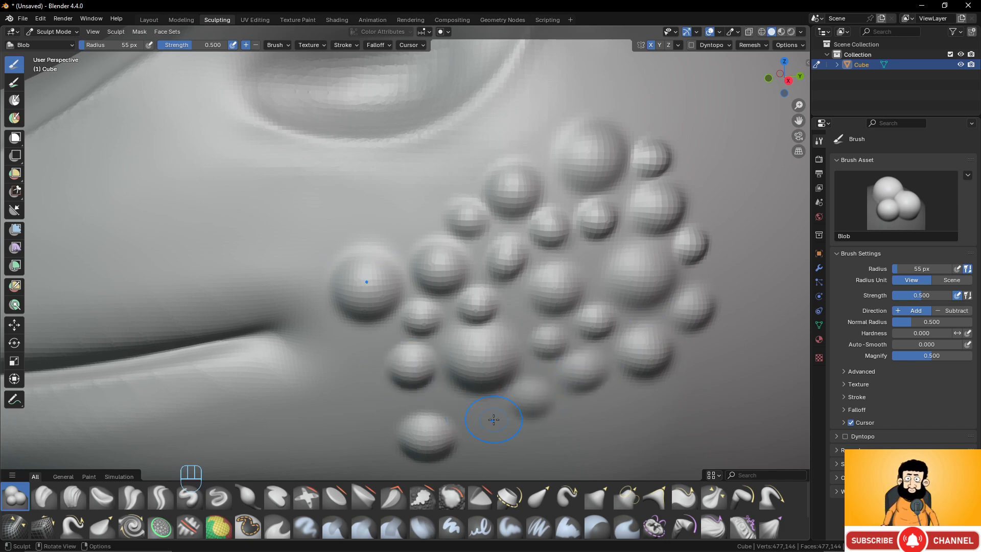
{"action": "left_click_drag", "start_coordinate": [487, 420], "coordinate": [483, 424]}
{"action": "left_click_drag", "start_coordinate": [372, 404], "coordinate": [383, 404]}
{"action": "left_click_drag", "start_coordinate": [371, 336], "coordinate": [376, 354]}
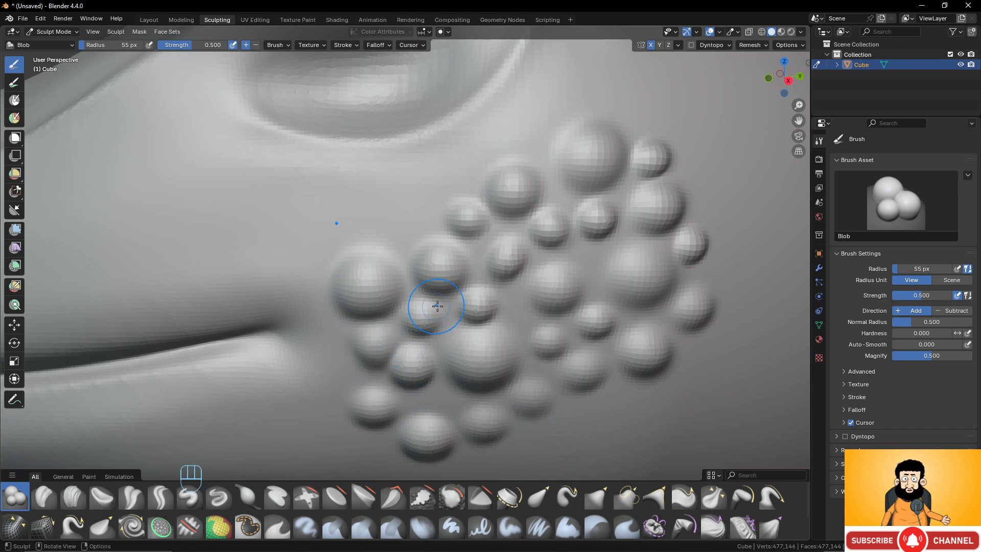
- Switch to the Inflate/Deflate brush with a 55 px radius and 0.5 strength, and inflate the top of the head
{"action": "scroll", "coordinate": [437, 307], "scroll_direction": "down", "scroll_amount": 10}
{"action": "middle_click_drag", "start_coordinate": [438, 306], "coordinate": [411, 313]}
{"action": "scroll", "coordinate": [460, 298], "scroll_direction": "up", "scroll_amount": 5}
{"action": "scroll", "coordinate": [466, 278], "scroll_direction": "down", "scroll_amount": 3}
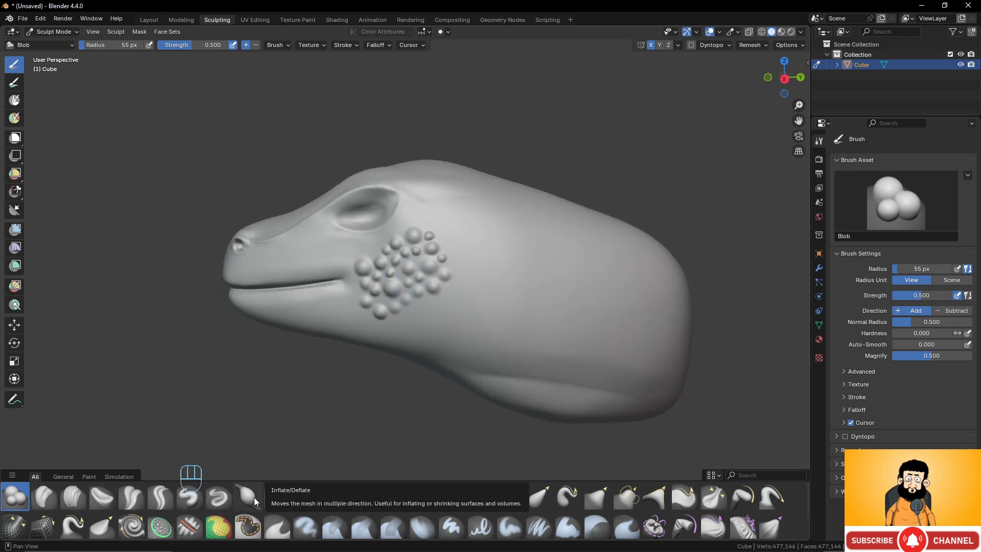
{"action": "middle_click_drag", "start_coordinate": [405, 375], "coordinate": [501, 339]}
{"action": "scroll", "coordinate": [493, 342], "scroll_direction": "up", "scroll_amount": 2}
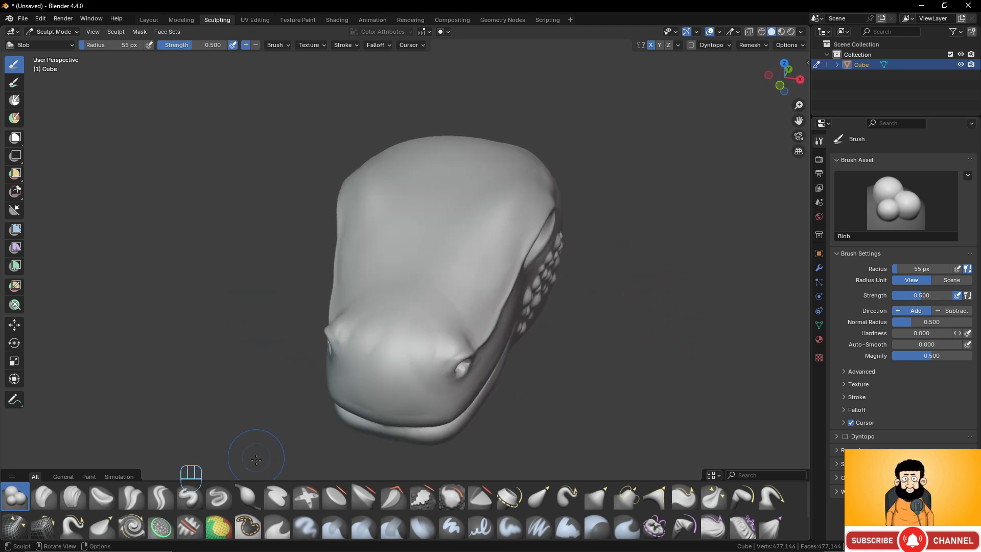
{"action": "left_click", "coordinate": [247, 496]}
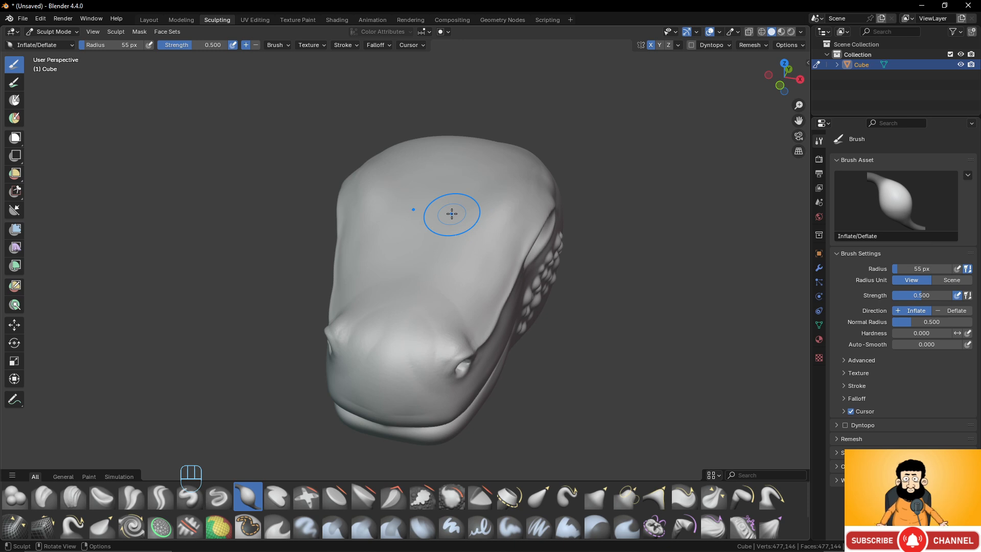
{"action": "mouse_move", "coordinate": [453, 213]}
{"action": "middle_mouse_down"}
{"action": "mouse_move", "coordinate": [475, 208]}
{"action": "mouse_move", "coordinate": [450, 190]}
{"action": "mouse_move", "coordinate": [457, 191]}
{"action": "middle_mouse_up"}
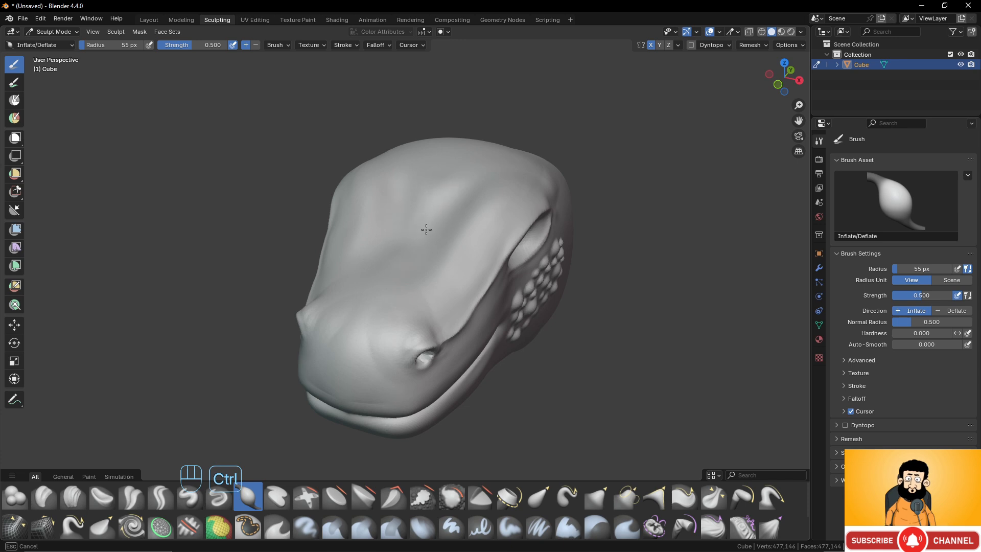
- Deflate the middle of the forehead and smooth the top of the head
{"action": "left_click_drag", "start_coordinate": [426, 230], "coordinate": [404, 265], "text": "ctrl"}
{"action": "middle_click_drag", "start_coordinate": [449, 217], "coordinate": [463, 217]}
{"action": "left_click_drag", "start_coordinate": [434, 205], "coordinate": [429, 215], "text": "shift"}
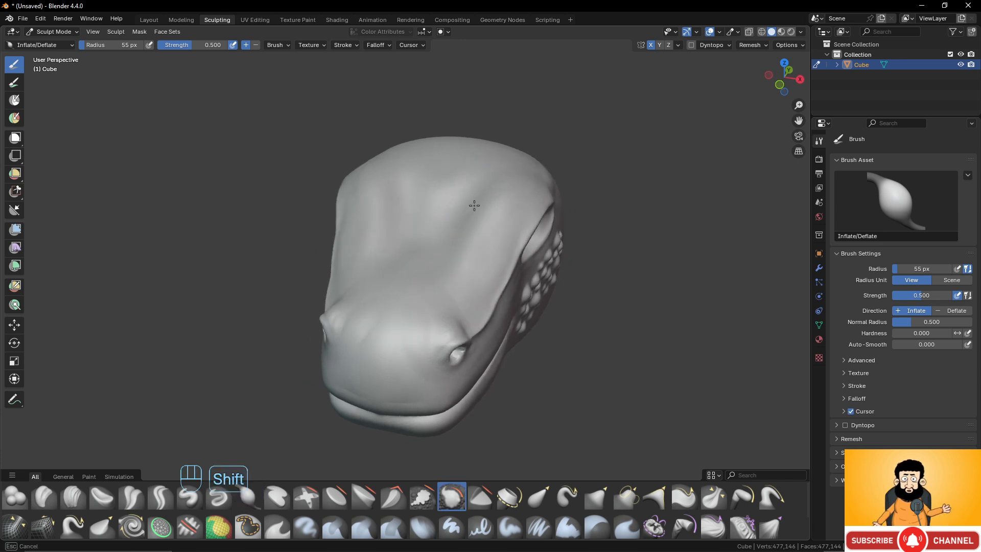
{"action": "mouse_move", "coordinate": [471, 197]}
{"action": "middle_mouse_down"}
{"action": "mouse_move", "coordinate": [440, 206]}
{"action": "mouse_move", "coordinate": [474, 214]}
{"action": "mouse_move", "coordinate": [479, 265]}
{"action": "middle_mouse_up"}
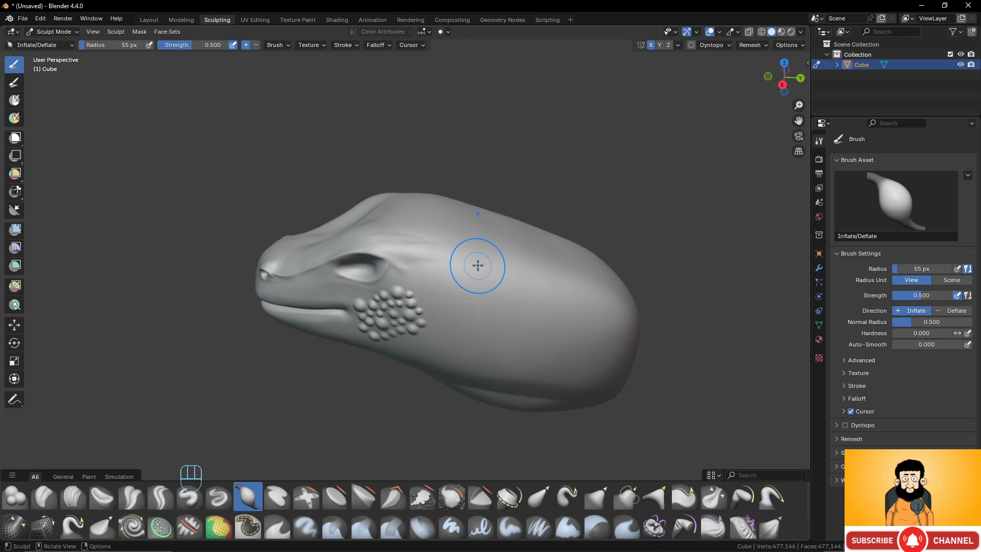
- With Inflate/Deflate at an 81 px radius, inflate a long ridge along the side of the neck behind the eye
{"action": "key", "text": "g"}
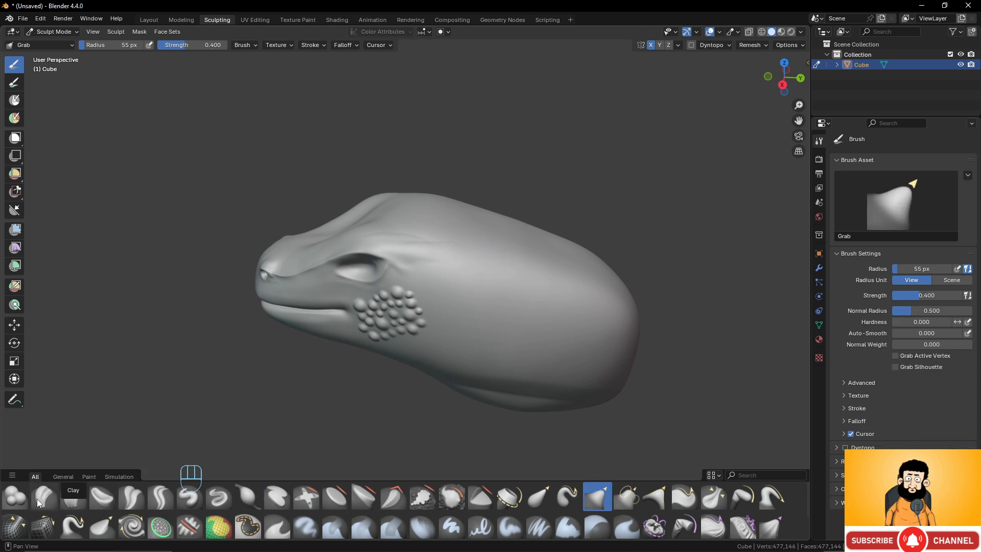
{"action": "left_click", "coordinate": [248, 496]}
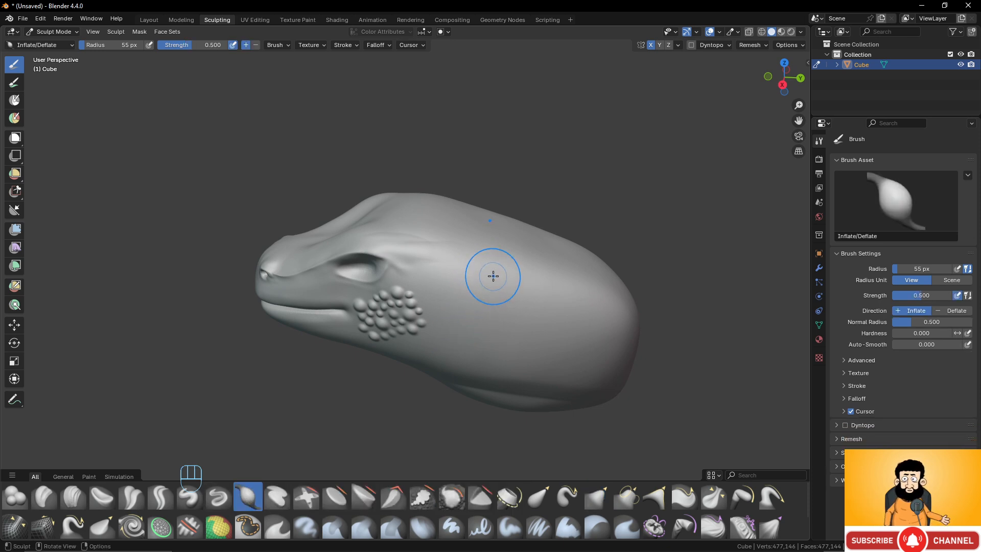
{"action": "key", "text": "f"}
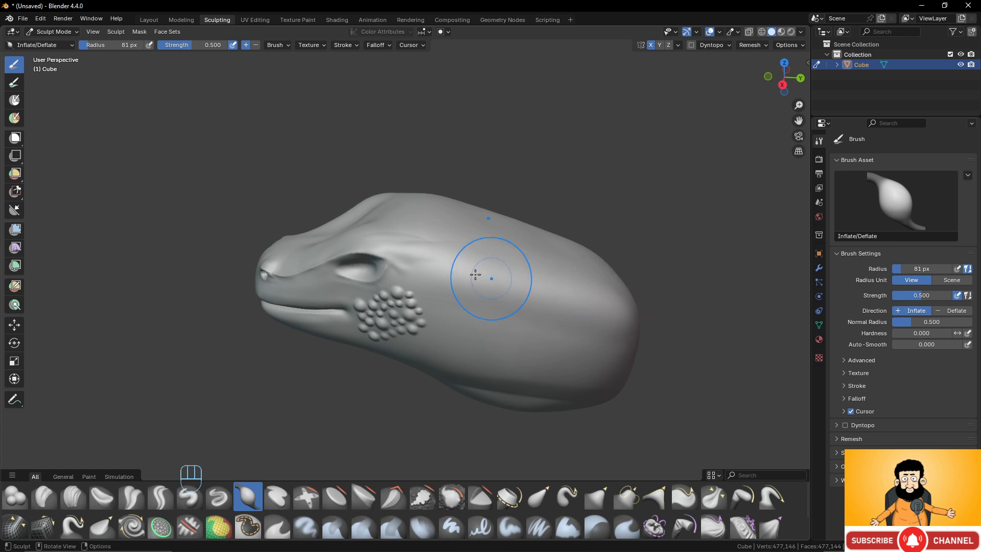
{"action": "left_click_drag", "start_coordinate": [482, 274], "coordinate": [637, 308]}
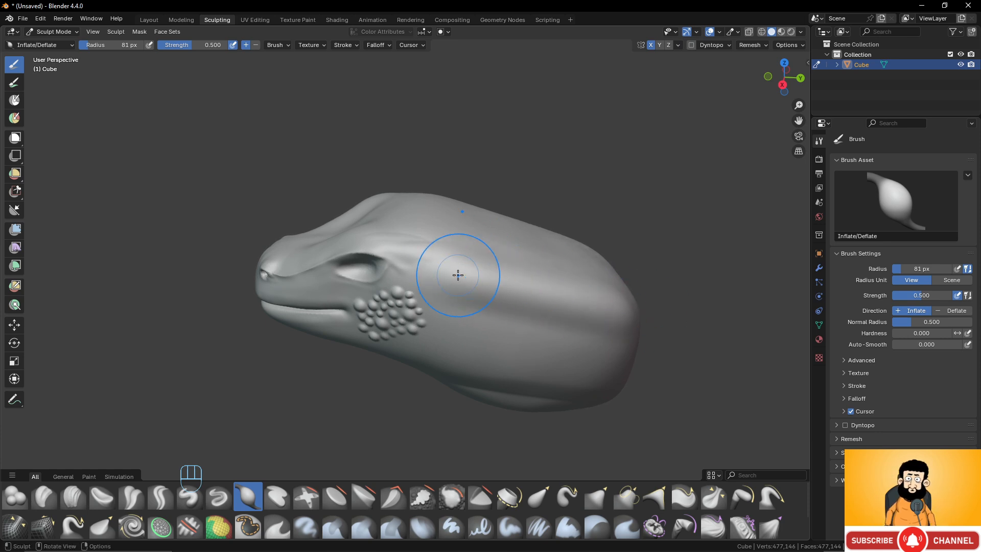
{"action": "left_click_drag", "start_coordinate": [458, 275], "coordinate": [623, 303]}
{"action": "mouse_move", "coordinate": [460, 281]}
{"action": "middle_mouse_down"}
{"action": "mouse_move", "coordinate": [376, 278]}
{"action": "mouse_move", "coordinate": [464, 279]}
{"action": "middle_mouse_up"}
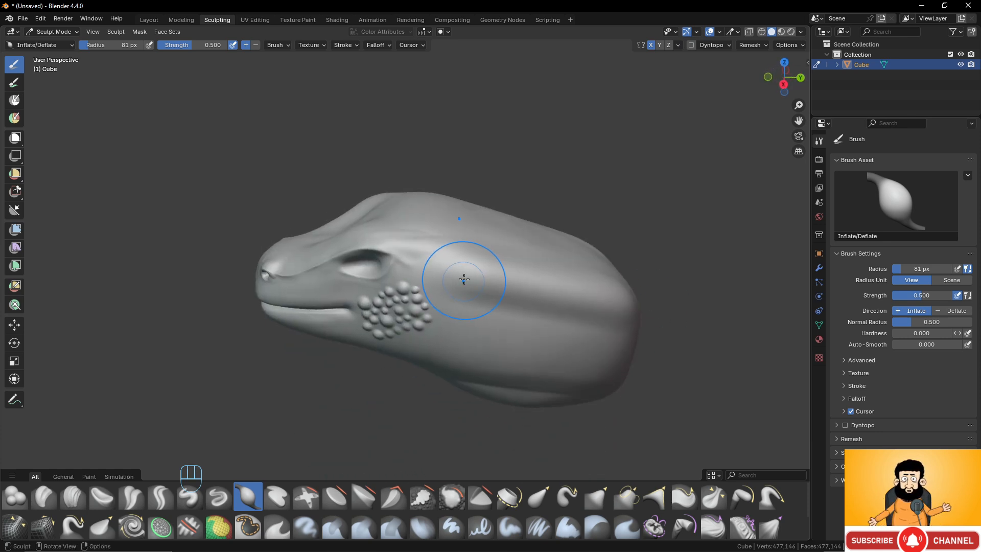
- Inflate the neck ridge further toward the back of the neck and voxel remesh the head
{"action": "left_click_drag", "start_coordinate": [464, 264], "coordinate": [608, 290]}
{"action": "mouse_move", "coordinate": [443, 250]}
{"action": "left_mouse_down"}
{"action": "mouse_move", "coordinate": [612, 293]}
{"action": "mouse_move", "coordinate": [487, 264]}
{"action": "left_mouse_up"}
{"action": "left_click_drag", "start_coordinate": [576, 289], "coordinate": [653, 309]}
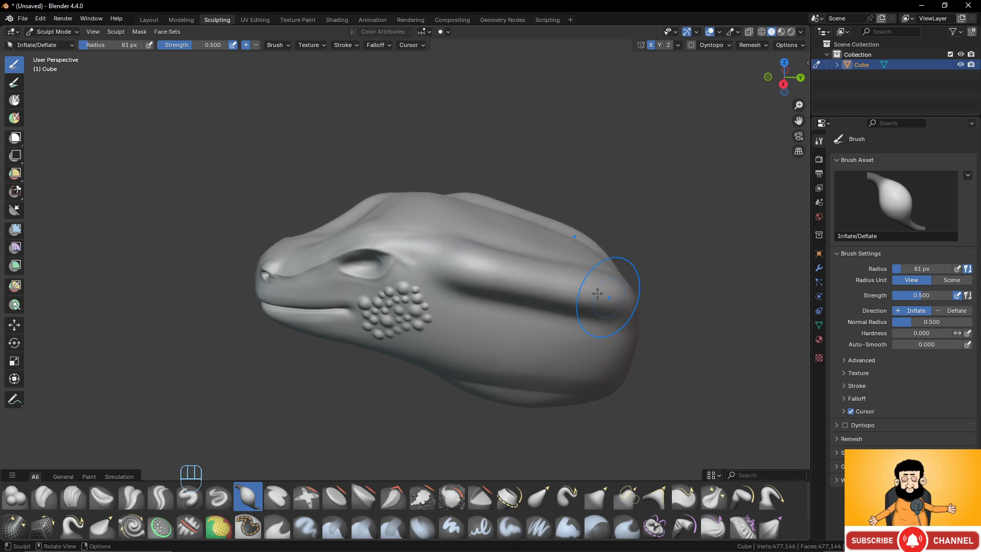
{"action": "middle_click_drag", "start_coordinate": [449, 258], "coordinate": [531, 269]}
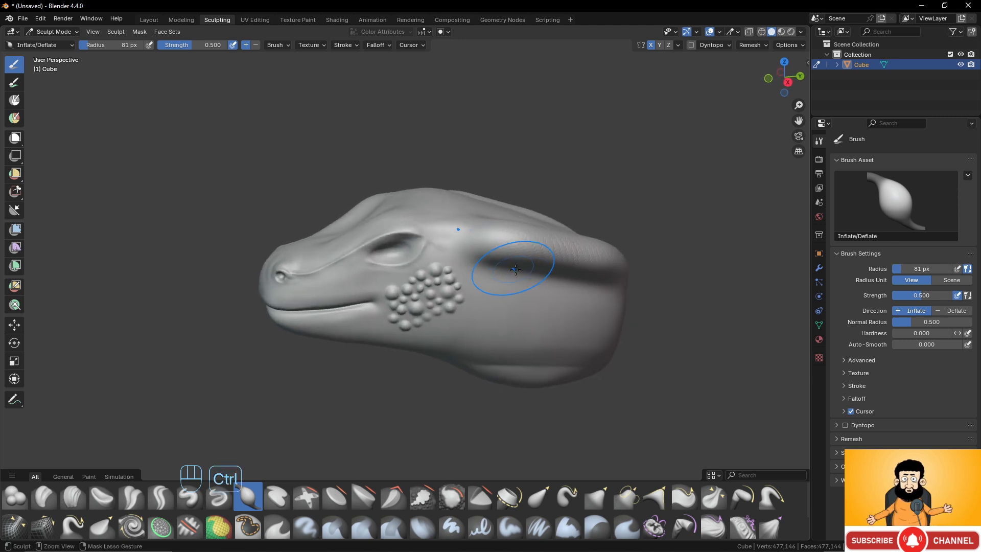
{"action": "key", "text": "ctrl+r"}
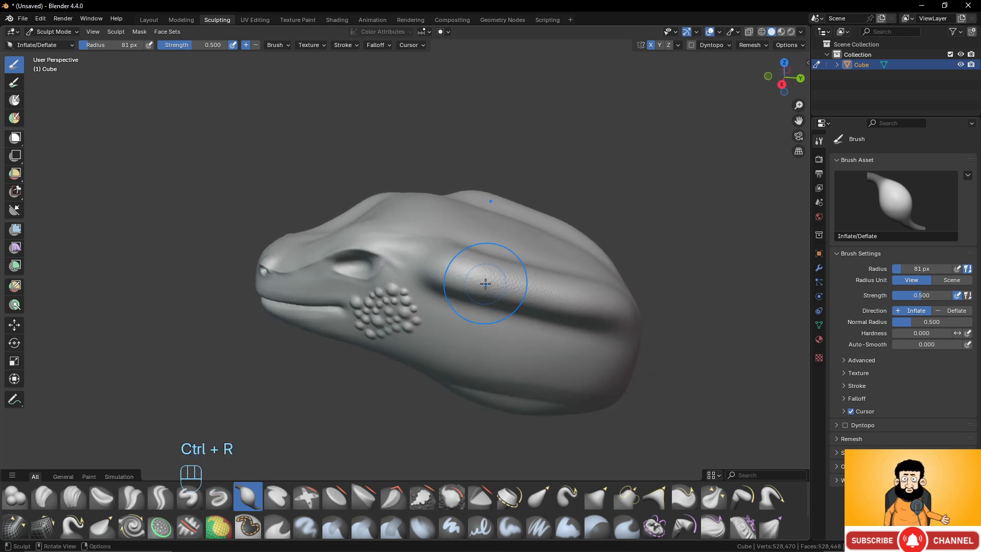
- Build up the remeshed neck ridge with more Inflate strokes and voxel remesh the mesh again
{"action": "scroll", "coordinate": [486, 284], "scroll_direction": "up", "scroll_amount": 2}
{"action": "middle_click_drag", "start_coordinate": [466, 261], "coordinate": [406, 263], "text": "shift"}
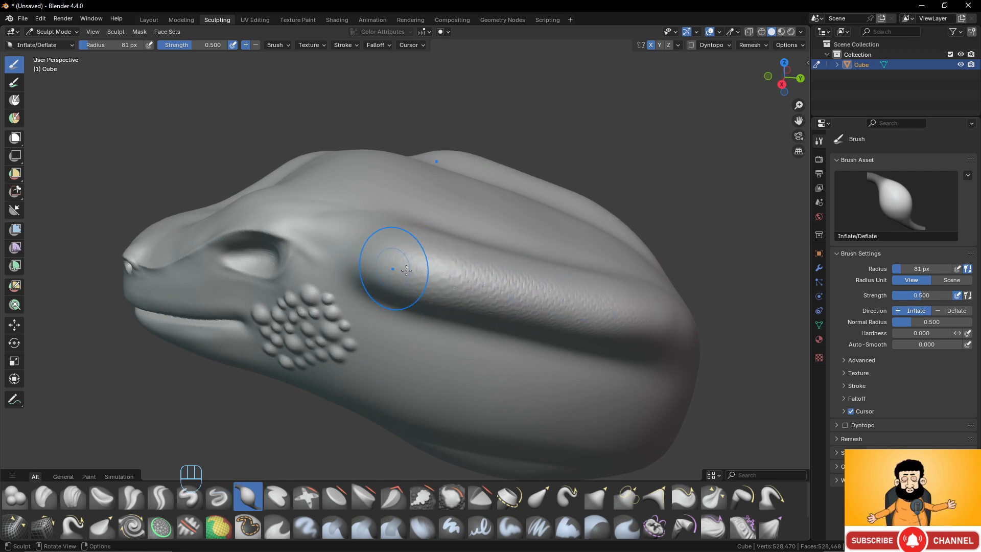
{"action": "left_click_drag", "start_coordinate": [428, 252], "coordinate": [623, 309]}
{"action": "mouse_move", "coordinate": [396, 261]}
{"action": "left_mouse_down"}
{"action": "mouse_move", "coordinate": [603, 307]}
{"action": "mouse_move", "coordinate": [580, 300]}
{"action": "left_mouse_up"}
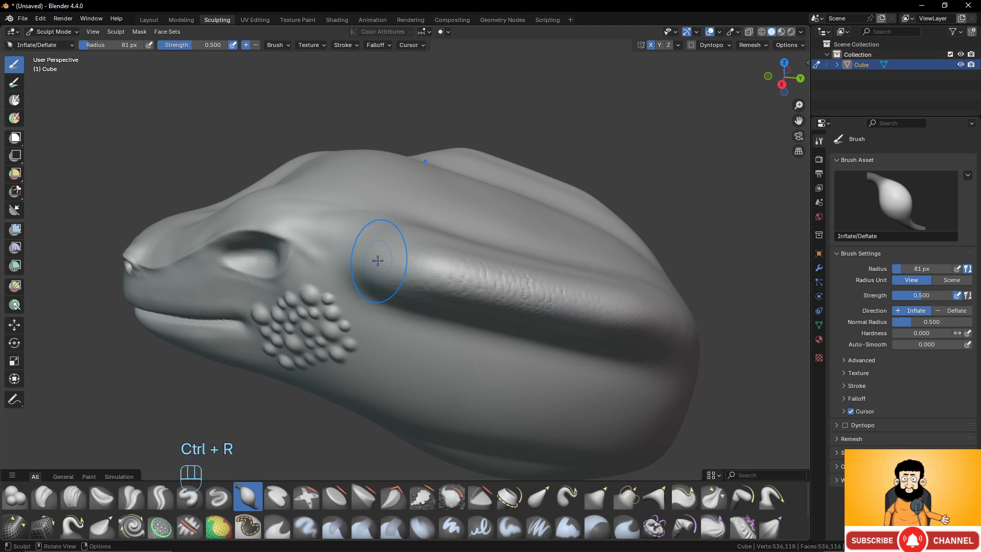
- Inflate the whole length of the neck ridge with repeated strokes so it protrudes strongly, and refresh the mesh with a voxel remesh
{"action": "mouse_move", "coordinate": [404, 263]}
{"action": "left_mouse_down"}
{"action": "mouse_move", "coordinate": [588, 303]}
{"action": "mouse_move", "coordinate": [532, 292]}
{"action": "left_mouse_up"}
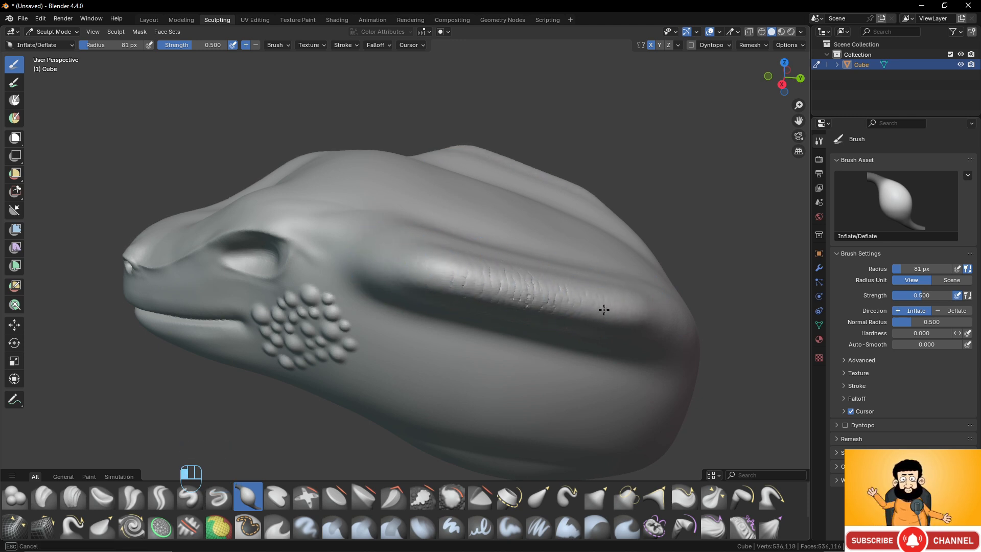
{"action": "left_click_drag", "start_coordinate": [604, 310], "coordinate": [611, 311]}
{"action": "left_click_drag", "start_coordinate": [396, 251], "coordinate": [591, 303]}
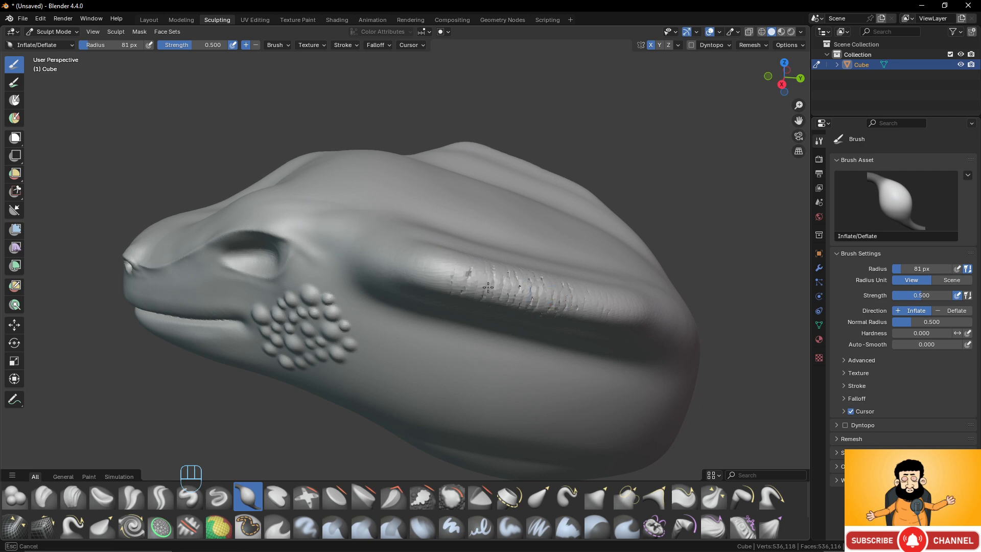
{"action": "left_click_drag", "start_coordinate": [488, 287], "coordinate": [650, 315]}
{"action": "mouse_move", "coordinate": [413, 270]}
{"action": "middle_mouse_down"}
{"action": "mouse_move", "coordinate": [440, 278]}
{"action": "mouse_move", "coordinate": [460, 358]}
{"action": "mouse_move", "coordinate": [481, 302]}
{"action": "mouse_move", "coordinate": [499, 306]}
{"action": "mouse_move", "coordinate": [506, 276]}
{"action": "middle_mouse_up"}
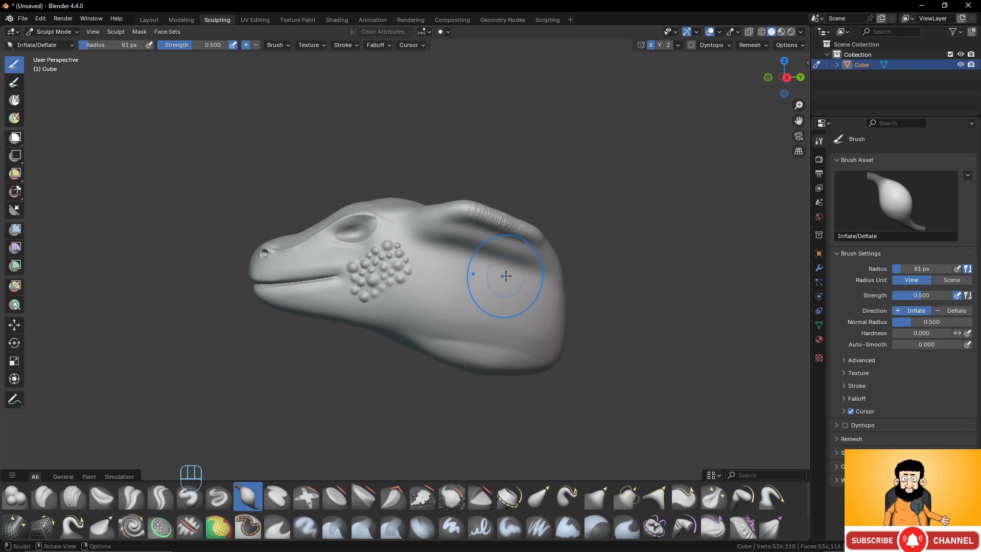
{"action": "key", "text": "ctrl+r"}
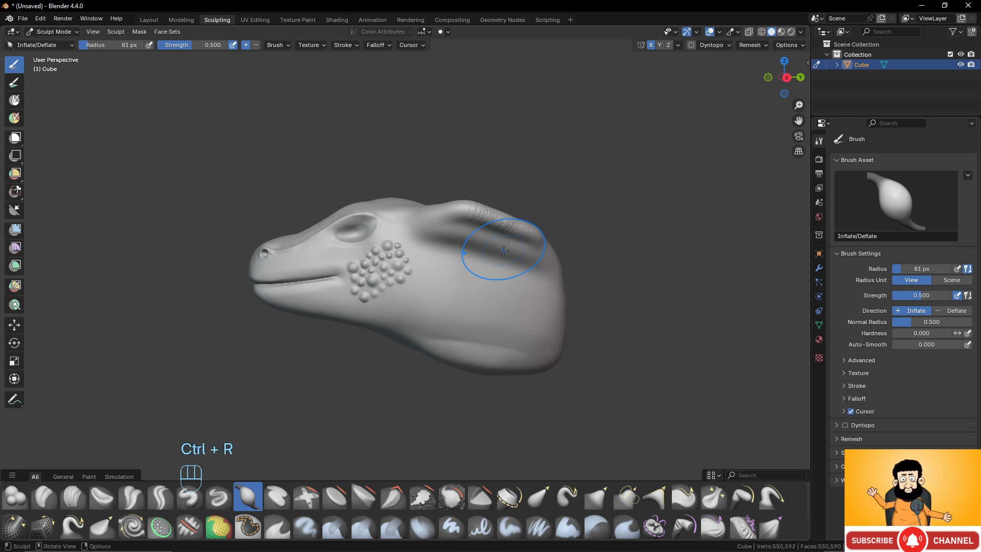
- Smooth the rough surface of the inflated neck ridge and check the neck's shape from above
{"action": "left_click_drag", "start_coordinate": [474, 219], "coordinate": [537, 244], "text": "shift"}
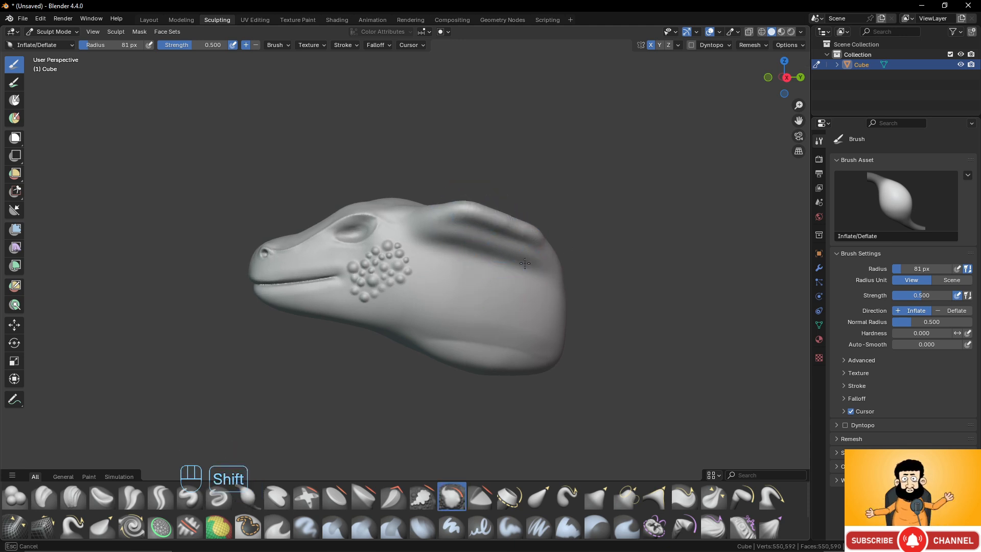
{"action": "middle_click_drag", "start_coordinate": [526, 245], "coordinate": [505, 313]}
{"action": "left_click_drag", "start_coordinate": [504, 313], "coordinate": [511, 324], "text": "shift"}
{"action": "mouse_move", "coordinate": [511, 324]}
{"action": "middle_mouse_down"}
{"action": "mouse_move", "coordinate": [517, 271]}
{"action": "mouse_move", "coordinate": [534, 286]}
{"action": "mouse_move", "coordinate": [432, 342]}
{"action": "mouse_move", "coordinate": [378, 353]}
{"action": "mouse_move", "coordinate": [324, 346]}
{"action": "middle_mouse_up"}
{"action": "scroll", "coordinate": [557, 290], "scroll_direction": "up", "scroll_amount": 2}
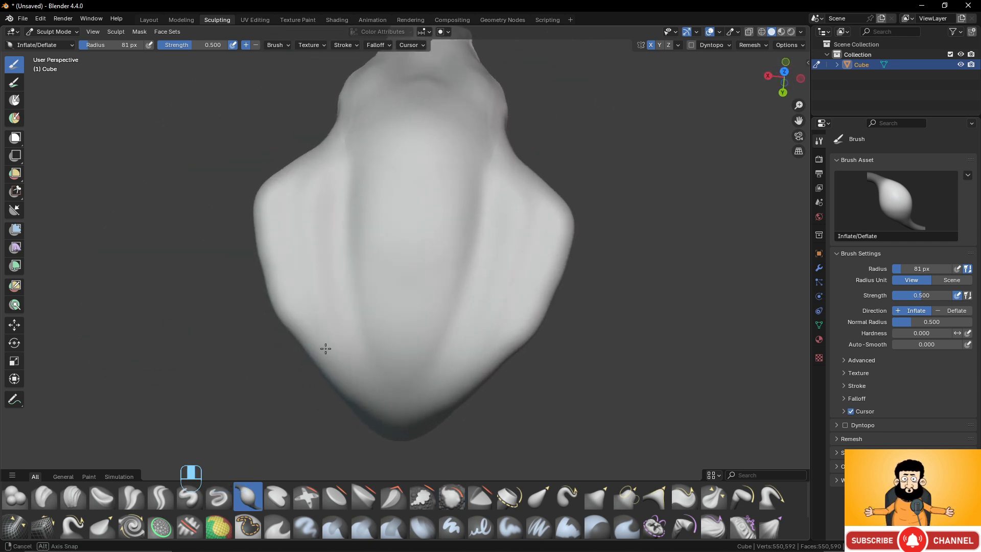
{"action": "scroll", "coordinate": [286, 266], "scroll_direction": "down", "scroll_amount": 3}
{"action": "scroll", "coordinate": [292, 260], "scroll_direction": "up", "scroll_amount": 2}
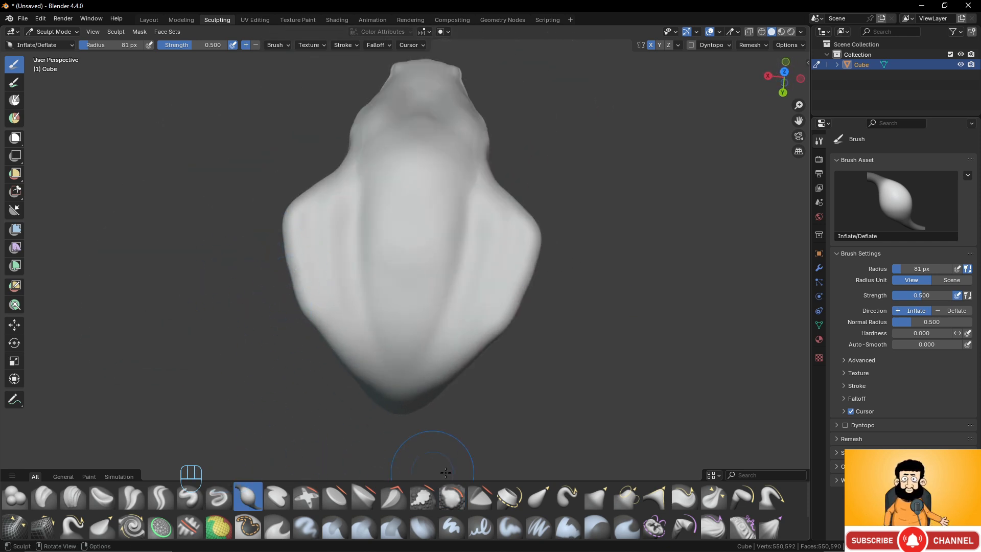
- Set the Grab brush to a 128 px radius and pull the sides of the neck ridge outward
{"action": "key", "text": "g"}
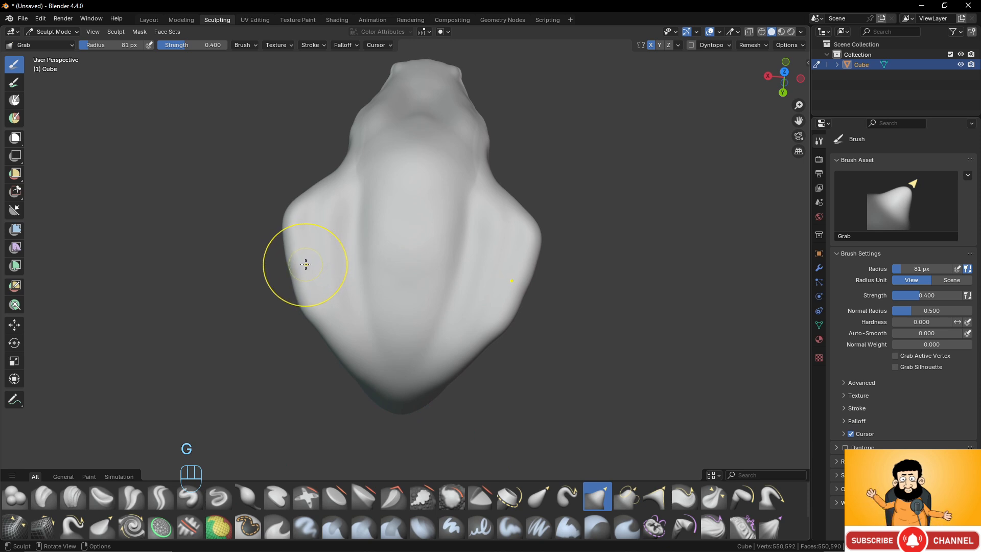
{"action": "key", "text": "f"}
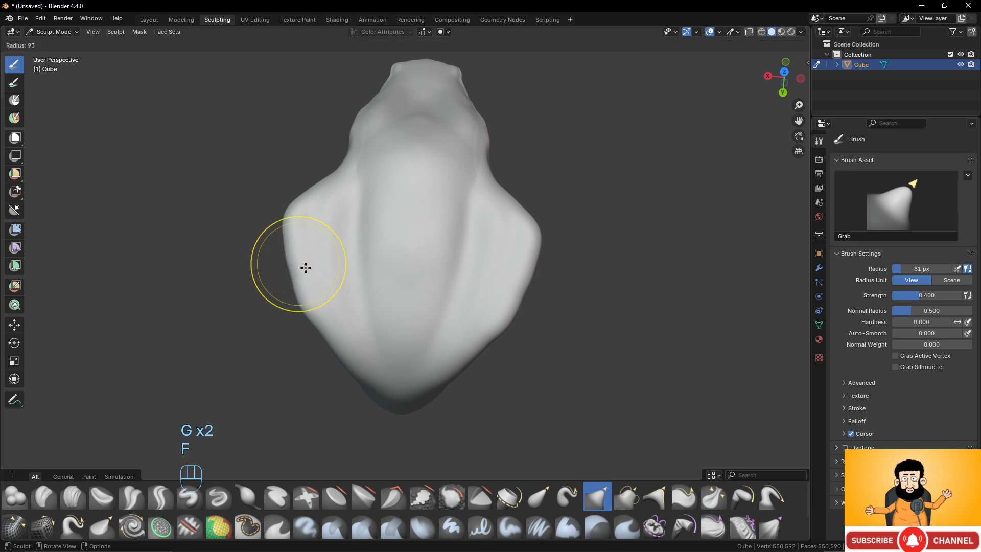
{"action": "mouse_move", "coordinate": [295, 256]}
{"action": "left_mouse_down"}
{"action": "mouse_move", "coordinate": [271, 259]}
{"action": "mouse_move", "coordinate": [279, 287]}
{"action": "mouse_move", "coordinate": [284, 222]}
{"action": "left_mouse_up"}
{"action": "left_click_drag", "start_coordinate": [298, 213], "coordinate": [275, 228]}
{"action": "mouse_move", "coordinate": [278, 237]}
{"action": "left_mouse_down"}
{"action": "mouse_move", "coordinate": [266, 231]}
{"action": "mouse_move", "coordinate": [272, 250]}
{"action": "left_mouse_up"}
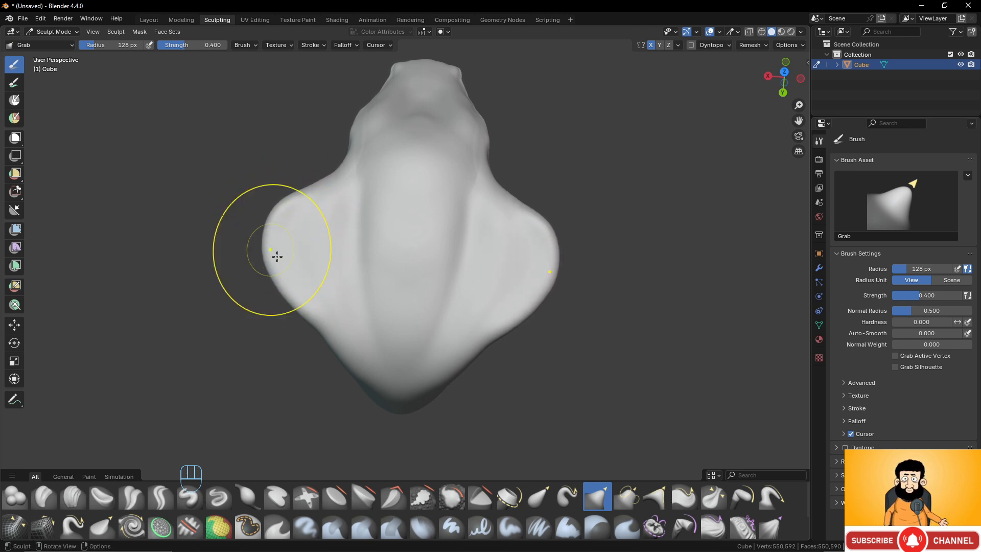
- Grab the upper and lower edges of the neck ridge to widen them into broad, rounded flares
{"action": "left_click_drag", "start_coordinate": [295, 294], "coordinate": [287, 306]}
{"action": "middle_click_drag", "start_coordinate": [285, 225], "coordinate": [262, 212]}
{"action": "mouse_move", "coordinate": [319, 191]}
{"action": "left_mouse_down"}
{"action": "mouse_move", "coordinate": [311, 179]}
{"action": "mouse_move", "coordinate": [332, 161]}
{"action": "left_mouse_up"}
{"action": "left_click_drag", "start_coordinate": [294, 252], "coordinate": [276, 262]}
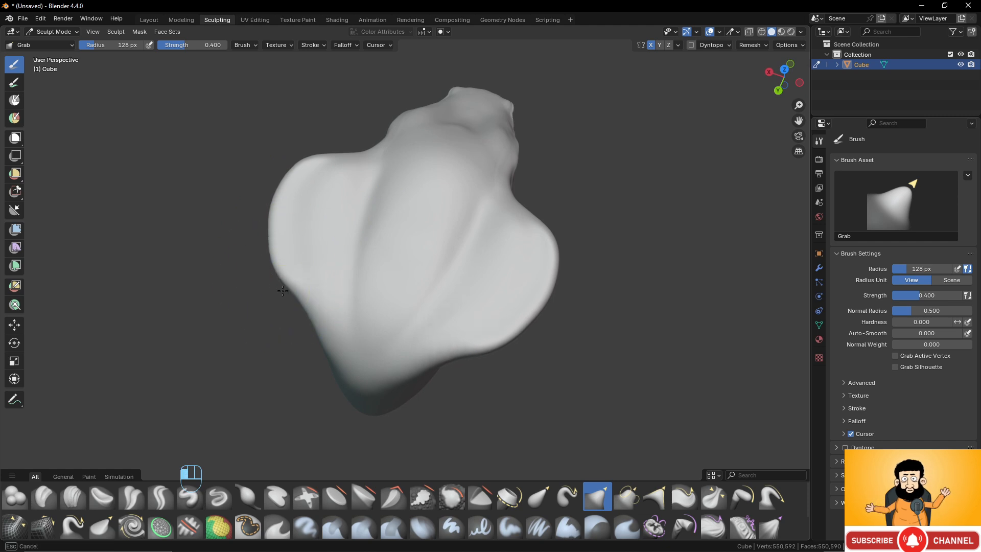
{"action": "left_click_drag", "start_coordinate": [282, 307], "coordinate": [274, 302]}
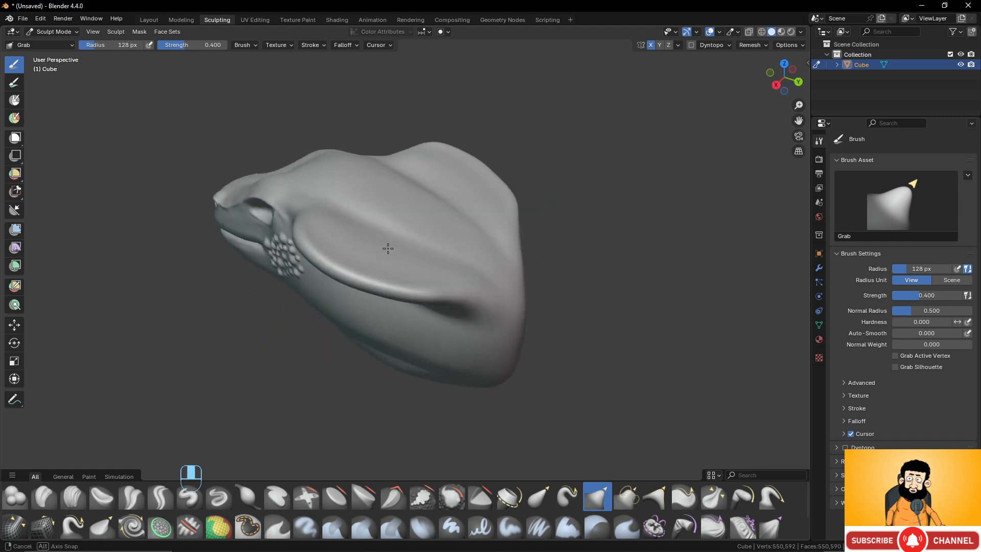
- Adjust the outer tips of the neck flares with short Grab strokes, working from the front of the head
{"action": "mouse_move", "coordinate": [384, 245]}
{"action": "middle_mouse_down"}
{"action": "mouse_move", "coordinate": [527, 208]}
{"action": "mouse_move", "coordinate": [517, 240]}
{"action": "middle_mouse_up"}
{"action": "scroll", "coordinate": [517, 241], "scroll_direction": "down", "scroll_amount": 4}
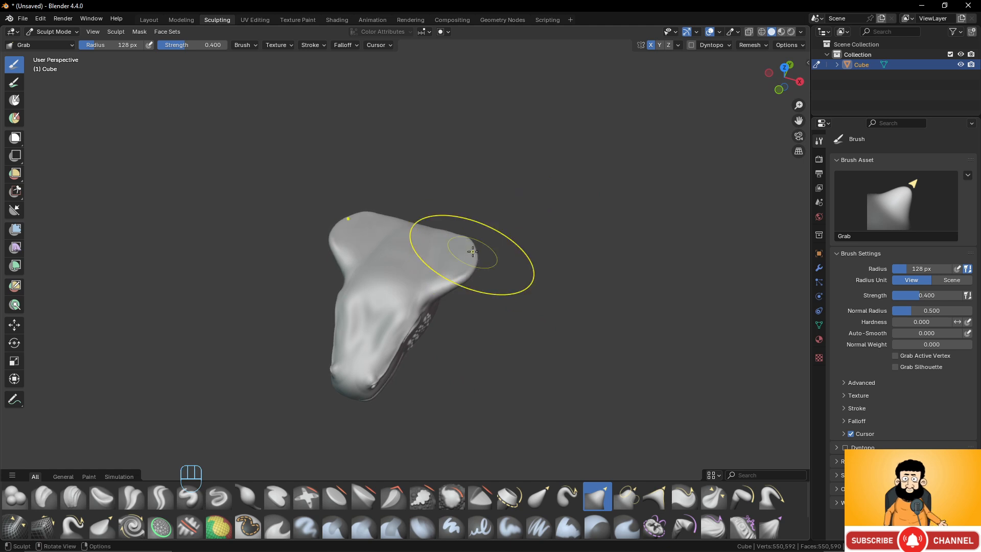
{"action": "left_click_drag", "start_coordinate": [461, 265], "coordinate": [458, 246]}
{"action": "left_click_drag", "start_coordinate": [463, 262], "coordinate": [475, 251]}
{"action": "middle_click_drag", "start_coordinate": [479, 264], "coordinate": [413, 225]}
- Raise a sharp crest along the neck flare's edge using the inverted Draw Sharp brush with a 49 px radius
{"action": "scroll", "coordinate": [453, 302], "scroll_direction": "up", "scroll_amount": 4}
{"action": "mouse_move", "coordinate": [453, 297]}
{"action": "middle_mouse_down"}
{"action": "mouse_move", "coordinate": [429, 280]}
{"action": "mouse_move", "coordinate": [370, 275]}
{"action": "middle_mouse_up"}
{"action": "scroll", "coordinate": [429, 279], "scroll_direction": "up", "scroll_amount": 1}
{"action": "mouse_move", "coordinate": [370, 275]}
{"action": "middle_mouse_down"}
{"action": "mouse_move", "coordinate": [345, 259]}
{"action": "mouse_move", "coordinate": [357, 265]}
{"action": "middle_mouse_up"}
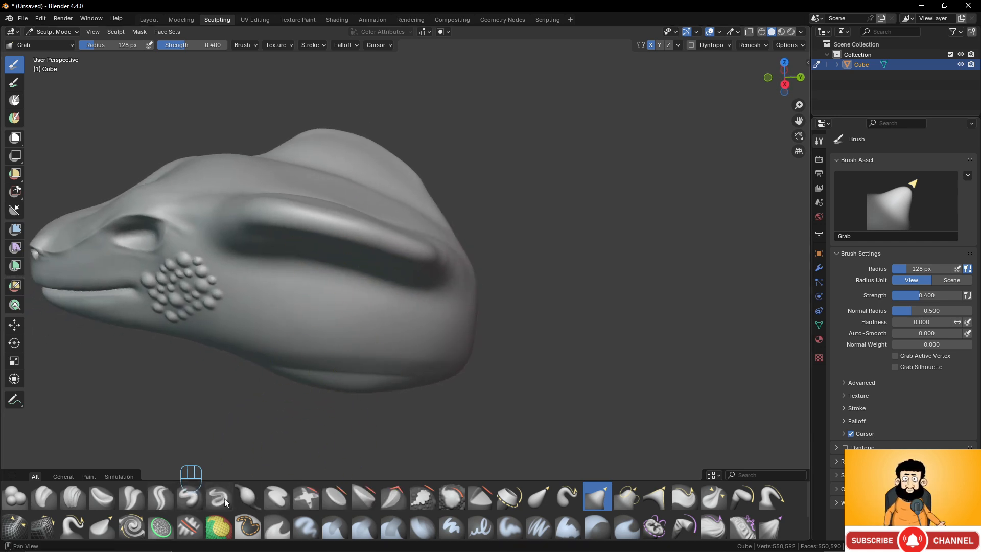
{"action": "left_click", "coordinate": [219, 496]}
{"action": "mouse_move", "coordinate": [240, 358]}
{"action": "middle_mouse_down"}
{"action": "mouse_move", "coordinate": [275, 280]}
{"action": "mouse_move", "coordinate": [193, 258]}
{"action": "middle_mouse_up"}
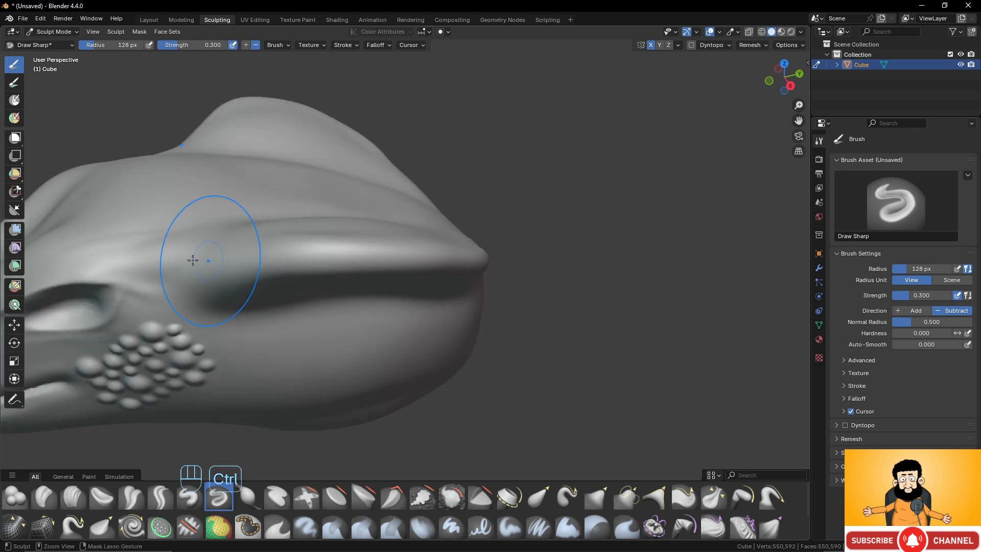
{"action": "key", "text": "f"}
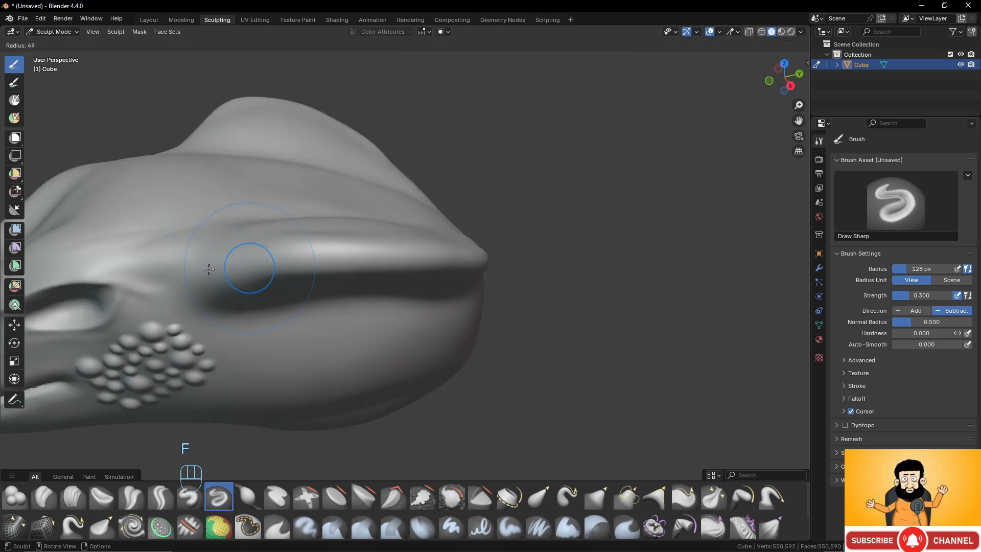
{"action": "left_click", "coordinate": [209, 270]}
{"action": "left_click_drag", "start_coordinate": [216, 273], "coordinate": [275, 259], "text": "ctrl"}
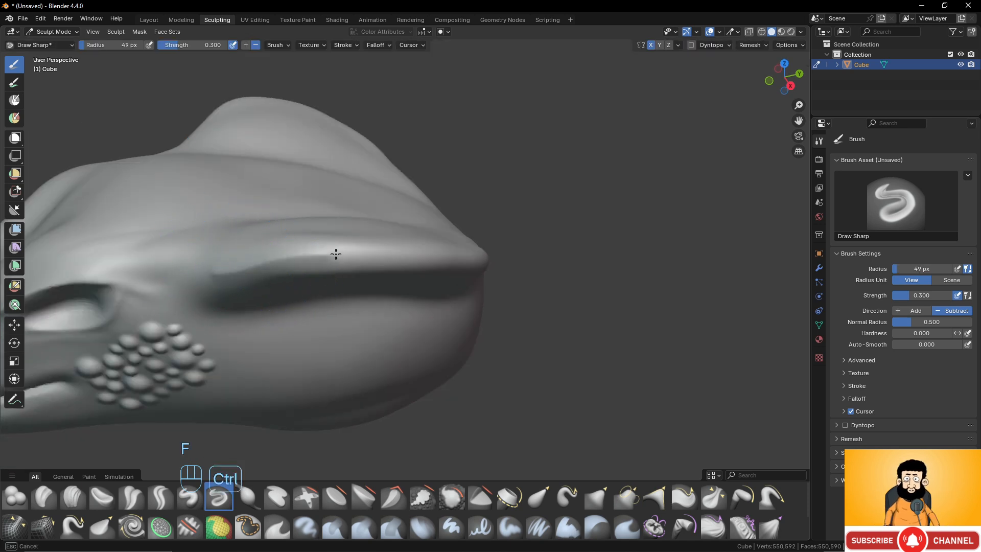
{"action": "left_click_drag", "start_coordinate": [470, 254], "coordinate": [476, 255], "text": "ctrl"}
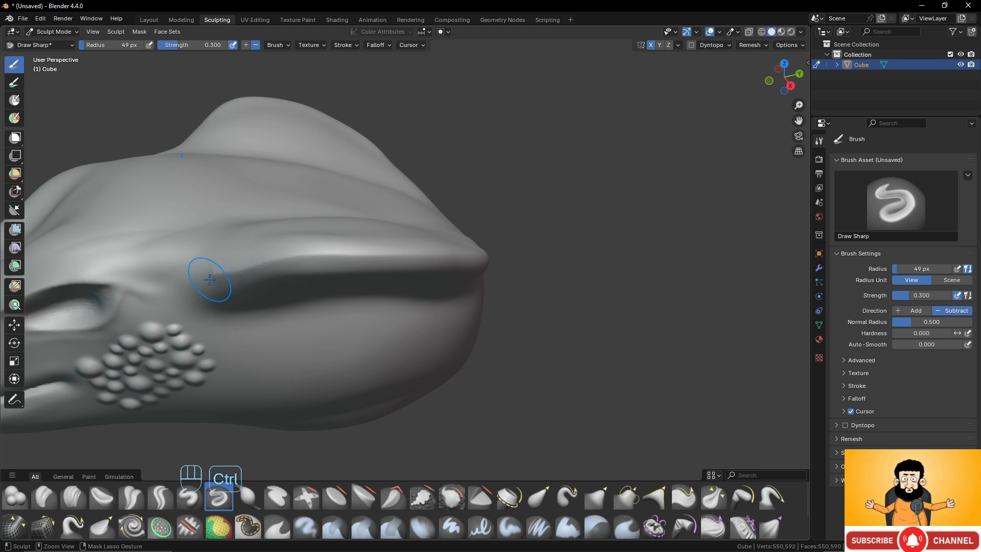
- Reinforce the flare's sharp crest with more inverted Draw Sharp strokes running from behind the eye to the back tip
{"action": "mouse_move", "coordinate": [210, 279]}
{"action": "left_mouse_down", "text": "ctrl"}
{"action": "mouse_move", "coordinate": [253, 265]}
{"action": "mouse_move", "coordinate": [354, 255]}
{"action": "left_mouse_up", "text": "ctrl"}
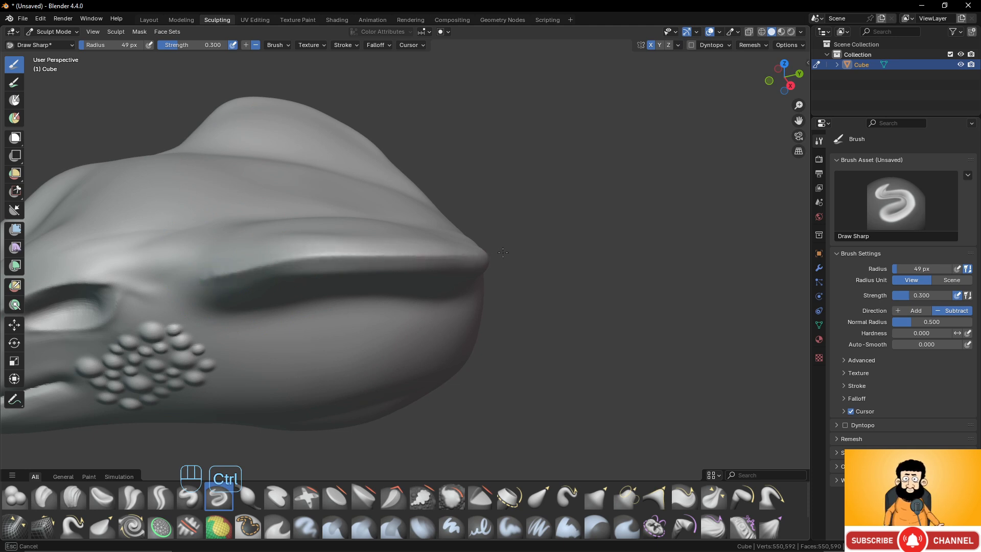
{"action": "left_click_drag", "start_coordinate": [503, 253], "coordinate": [503, 253], "text": "ctrl"}
{"action": "left_click_drag", "start_coordinate": [213, 273], "coordinate": [380, 254], "text": "ctrl"}
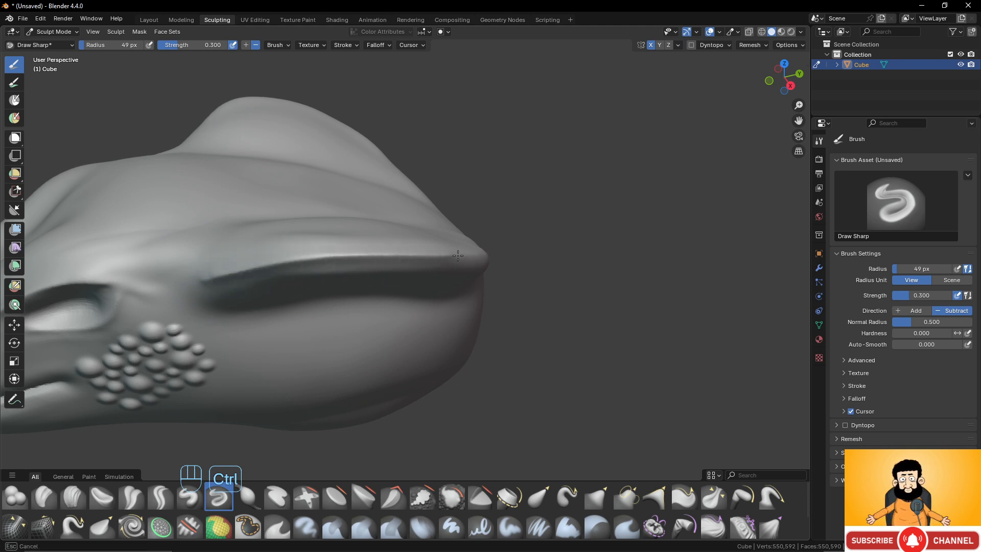
{"action": "left_click_drag", "start_coordinate": [458, 256], "coordinate": [438, 263], "text": "ctrl"}
- Sharpen the rear part of the neck flare's edge with repeated inverted Draw Sharp strokes toward the back of the neck
{"action": "middle_click_drag", "start_coordinate": [438, 262], "coordinate": [292, 219]}
{"action": "left_click_drag", "start_coordinate": [291, 219], "coordinate": [311, 228], "text": "ctrl"}
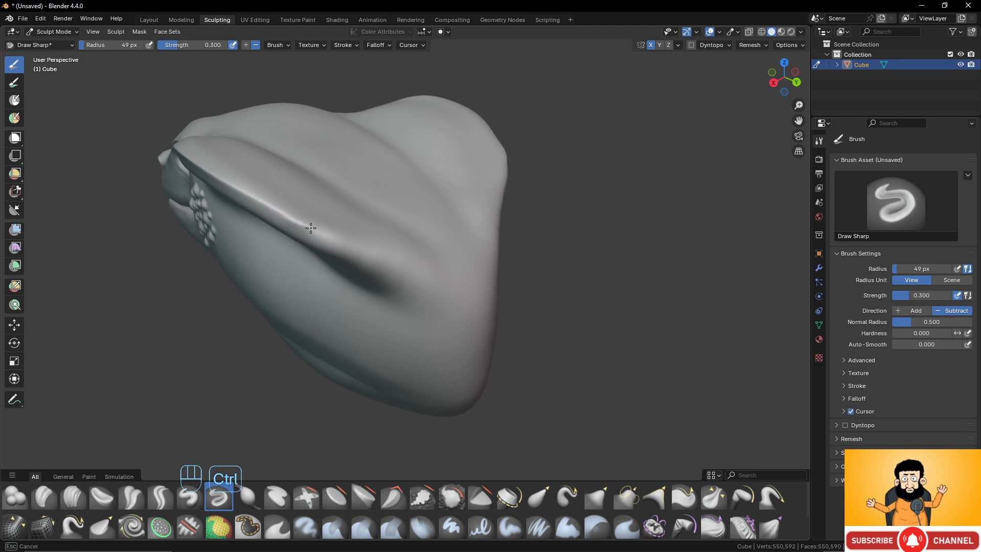
{"action": "left_click_drag", "start_coordinate": [389, 258], "coordinate": [395, 260], "text": "ctrl"}
{"action": "left_click_drag", "start_coordinate": [291, 224], "coordinate": [420, 271], "text": "ctrl"}
{"action": "middle_click_drag", "start_coordinate": [291, 206], "coordinate": [265, 212]}
{"action": "left_click_drag", "start_coordinate": [257, 203], "coordinate": [337, 251], "text": "shift"}
{"action": "mouse_move", "coordinate": [291, 228]}
{"action": "left_mouse_down", "text": "shift"}
{"action": "mouse_move", "coordinate": [379, 265]}
{"action": "mouse_move", "coordinate": [360, 272]}
{"action": "left_mouse_up", "text": "shift"}
- Smooth the hollow beneath the neck flare and check the whole head from the side
{"action": "middle_click_drag", "start_coordinate": [360, 272], "coordinate": [351, 199]}
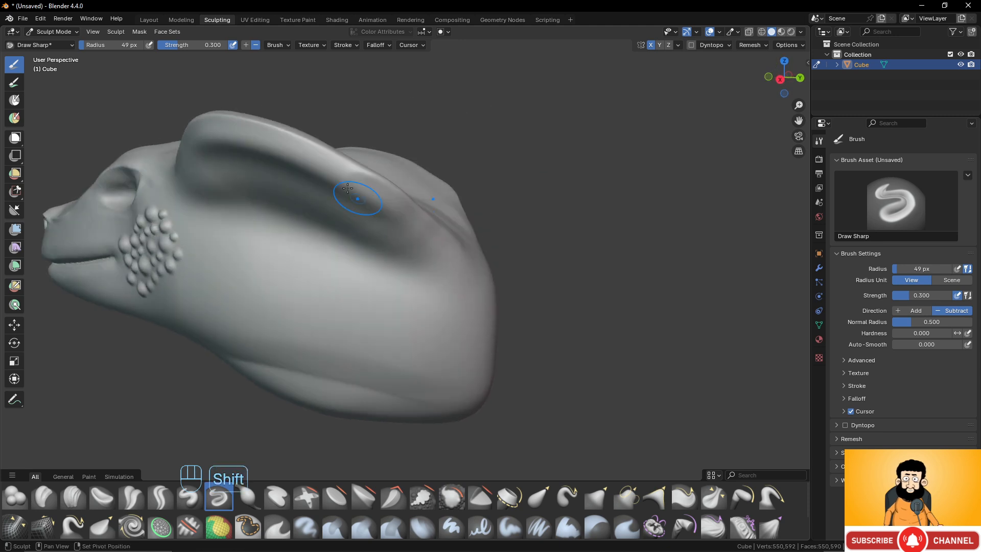
{"action": "left_click_drag", "start_coordinate": [404, 217], "coordinate": [406, 219], "text": "shift"}
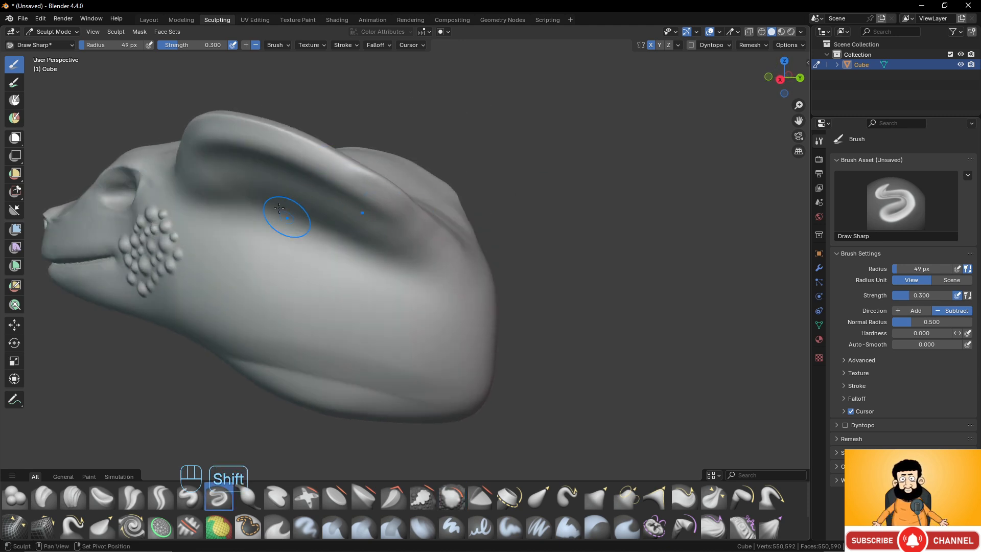
{"action": "middle_click_drag", "start_coordinate": [287, 216], "coordinate": [335, 224]}
{"action": "mouse_move", "coordinate": [327, 155]}
{"action": "left_mouse_down", "text": "shift"}
{"action": "mouse_move", "coordinate": [238, 192]}
{"action": "mouse_move", "coordinate": [258, 197]}
{"action": "left_mouse_up", "text": "shift"}
{"action": "scroll", "coordinate": [263, 203], "scroll_direction": "down", "scroll_amount": 6}
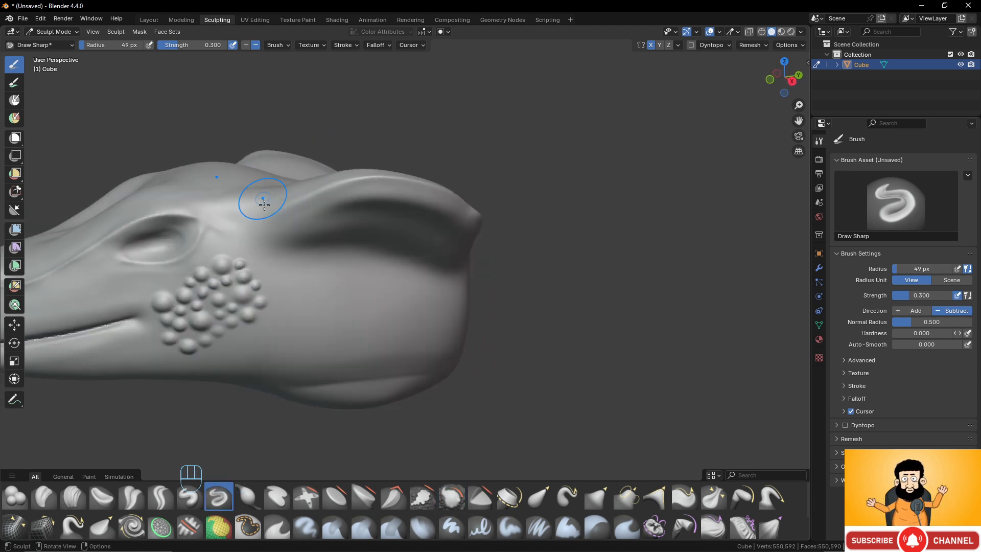
{"action": "mouse_move", "coordinate": [332, 247]}
{"action": "middle_mouse_down"}
{"action": "mouse_move", "coordinate": [386, 256]}
{"action": "mouse_move", "coordinate": [356, 256]}
{"action": "mouse_move", "coordinate": [285, 218]}
{"action": "mouse_move", "coordinate": [337, 242]}
{"action": "mouse_move", "coordinate": [357, 268]}
{"action": "middle_mouse_up"}
{"action": "middle_click_drag", "start_coordinate": [278, 315], "coordinate": [264, 320]}
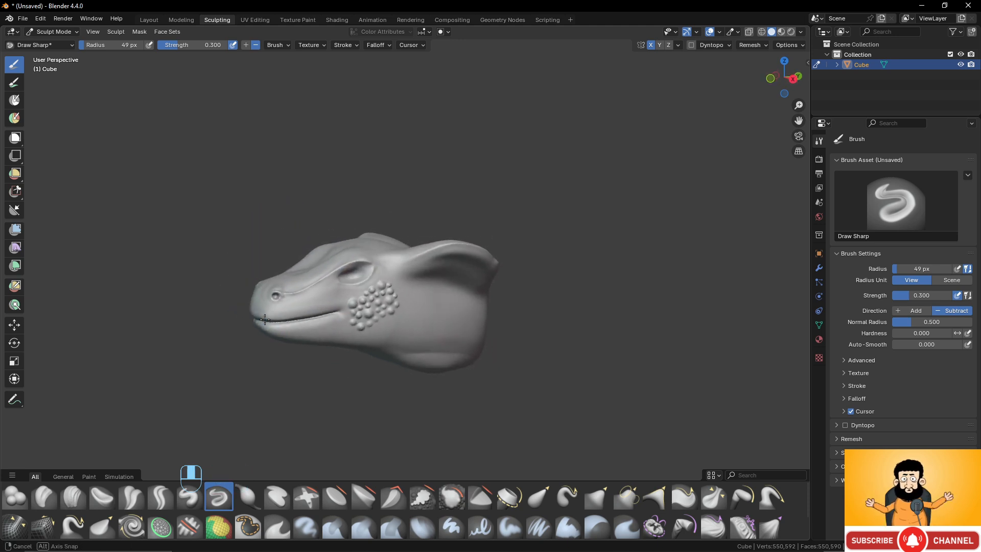
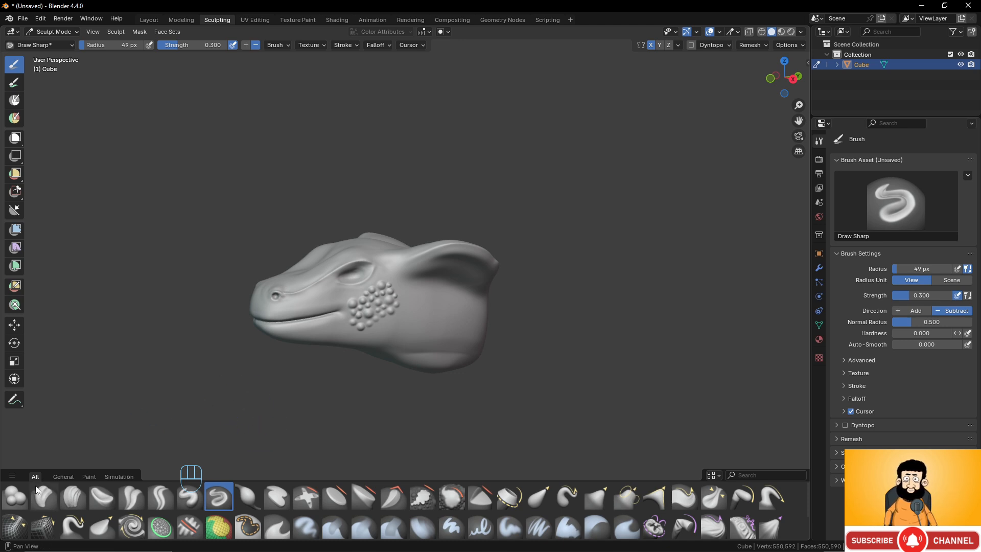
- Try the Layer brush on the side of the neck by raising an irregular flat patch, and undo the patch
{"action": "left_click", "coordinate": [275, 502]}
{"action": "scroll", "coordinate": [438, 329], "scroll_direction": "up", "scroll_amount": 8}
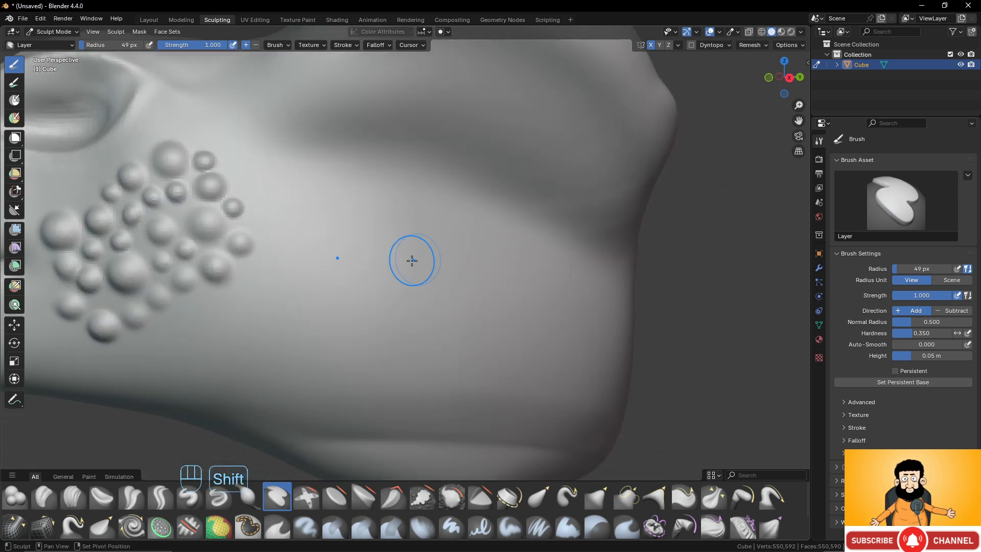
{"action": "middle_click_drag", "start_coordinate": [387, 250], "coordinate": [384, 250]}
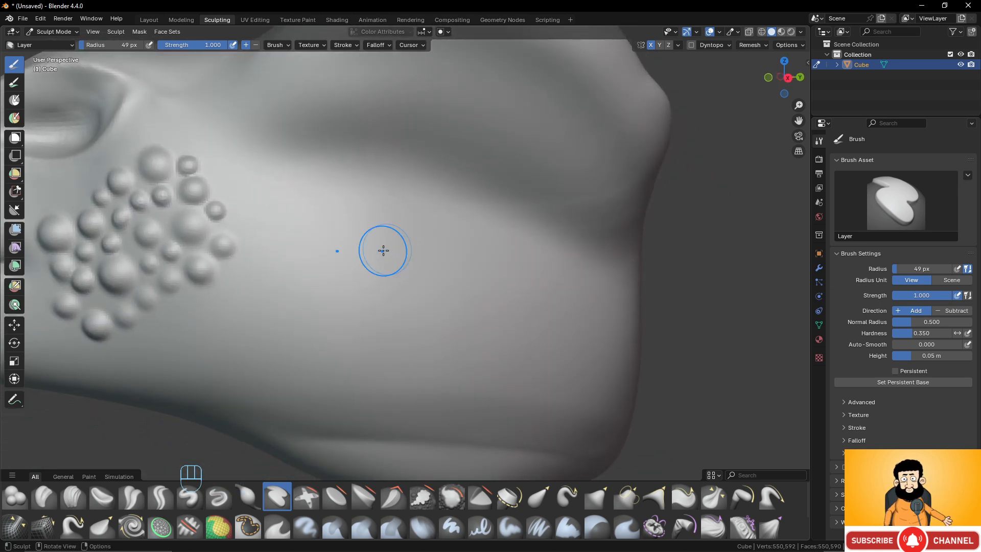
{"action": "mouse_move", "coordinate": [401, 250]}
{"action": "left_mouse_down"}
{"action": "mouse_move", "coordinate": [321, 287]}
{"action": "mouse_move", "coordinate": [422, 263]}
{"action": "mouse_move", "coordinate": [340, 306]}
{"action": "mouse_move", "coordinate": [412, 281]}
{"action": "mouse_move", "coordinate": [393, 306]}
{"action": "mouse_move", "coordinate": [403, 307]}
{"action": "mouse_move", "coordinate": [367, 333]}
{"action": "mouse_move", "coordinate": [419, 366]}
{"action": "mouse_move", "coordinate": [516, 348]}
{"action": "mouse_move", "coordinate": [445, 335]}
{"action": "mouse_move", "coordinate": [560, 338]}
{"action": "mouse_move", "coordinate": [439, 327]}
{"action": "mouse_move", "coordinate": [546, 294]}
{"action": "mouse_move", "coordinate": [557, 317]}
{"action": "left_mouse_up"}
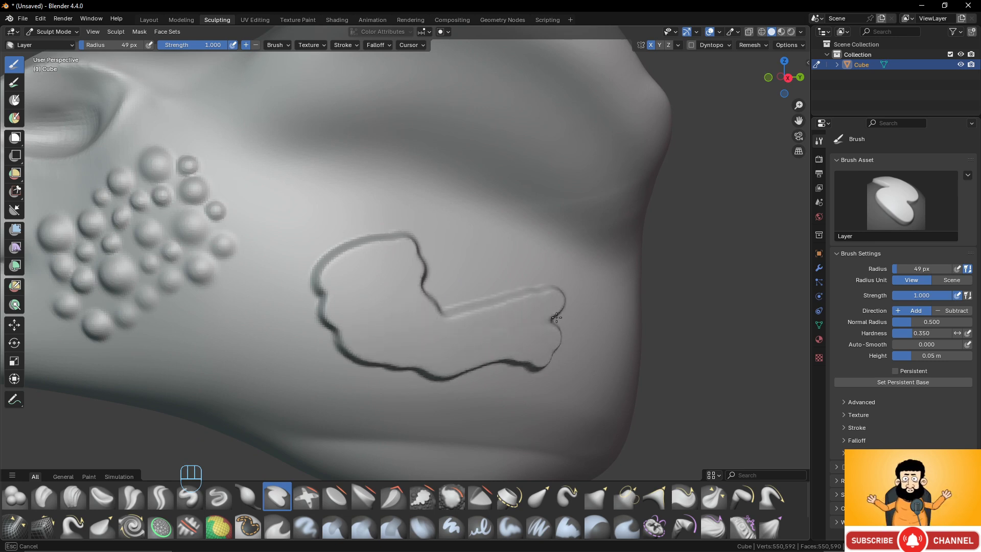
{"action": "mouse_move", "coordinate": [453, 324]}
{"action": "left_mouse_down"}
{"action": "mouse_move", "coordinate": [294, 394]}
{"action": "mouse_move", "coordinate": [296, 353]}
{"action": "mouse_move", "coordinate": [402, 303]}
{"action": "mouse_move", "coordinate": [498, 284]}
{"action": "mouse_move", "coordinate": [435, 313]}
{"action": "mouse_move", "coordinate": [313, 335]}
{"action": "mouse_move", "coordinate": [301, 358]}
{"action": "left_mouse_up"}
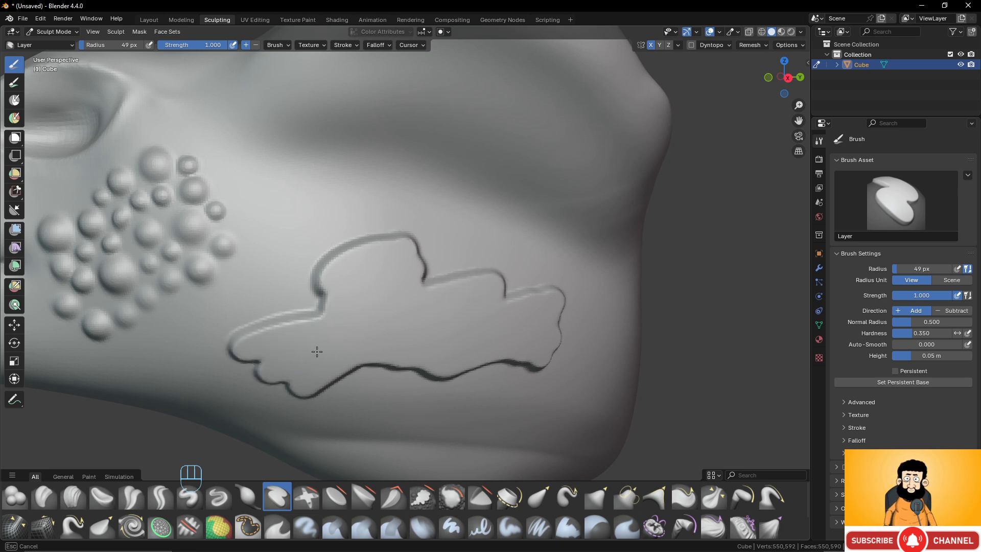
{"action": "scroll", "coordinate": [365, 305], "scroll_direction": "down", "scroll_amount": 4}
{"action": "middle_click_drag", "start_coordinate": [366, 301], "coordinate": [390, 285]}
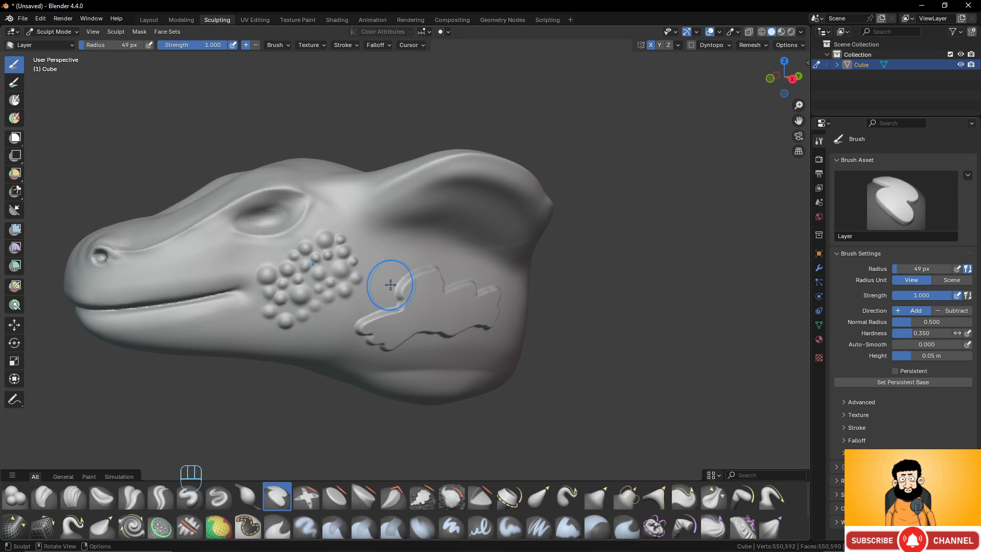
{"action": "key", "text": "ctrl+z"}
- Try carving a sunken, rounded patch into the side of the neck with the inverted Layer brush, and undo it
{"action": "scroll", "coordinate": [397, 290], "scroll_direction": "up", "scroll_amount": 3}
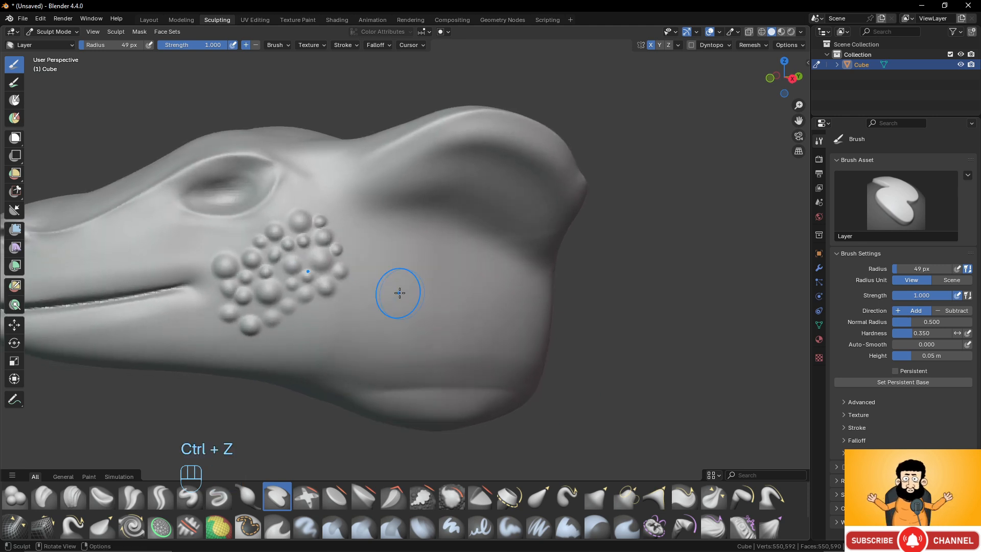
{"action": "mouse_move", "coordinate": [438, 287]}
{"action": "left_mouse_down", "text": "ctrl"}
{"action": "mouse_move", "coordinate": [388, 322]}
{"action": "mouse_move", "coordinate": [491, 339]}
{"action": "mouse_move", "coordinate": [406, 340]}
{"action": "mouse_move", "coordinate": [491, 333]}
{"action": "left_mouse_up", "text": "ctrl"}
{"action": "mouse_move", "coordinate": [480, 299]}
{"action": "left_mouse_down", "text": "ctrl"}
{"action": "mouse_move", "coordinate": [411, 276]}
{"action": "mouse_move", "coordinate": [383, 335]}
{"action": "left_mouse_up", "text": "ctrl"}
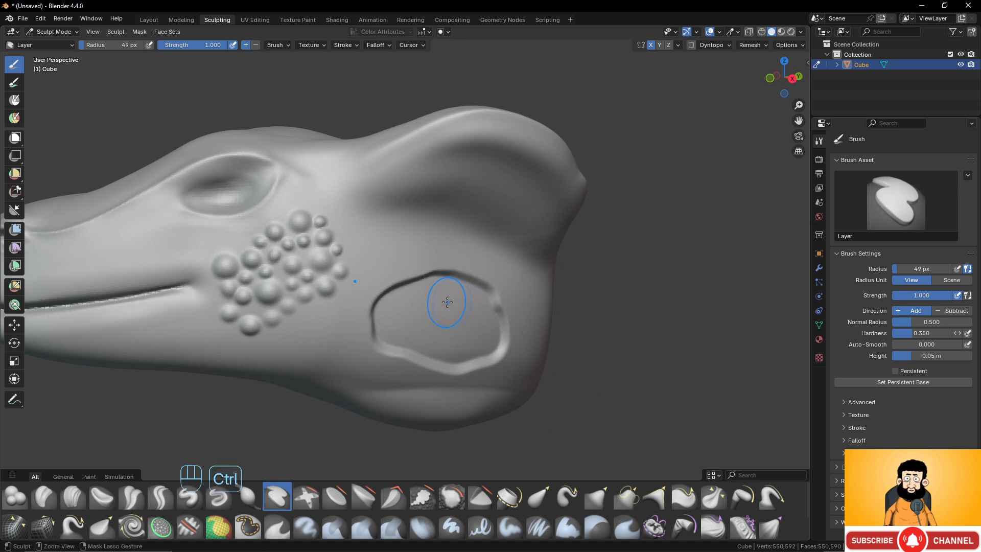
{"action": "key", "text": "ctrl+z"}
{"action": "scroll", "coordinate": [447, 302], "scroll_direction": "down", "scroll_amount": 2}
{"action": "scroll", "coordinate": [447, 302], "scroll_direction": "up", "scroll_amount": 2}
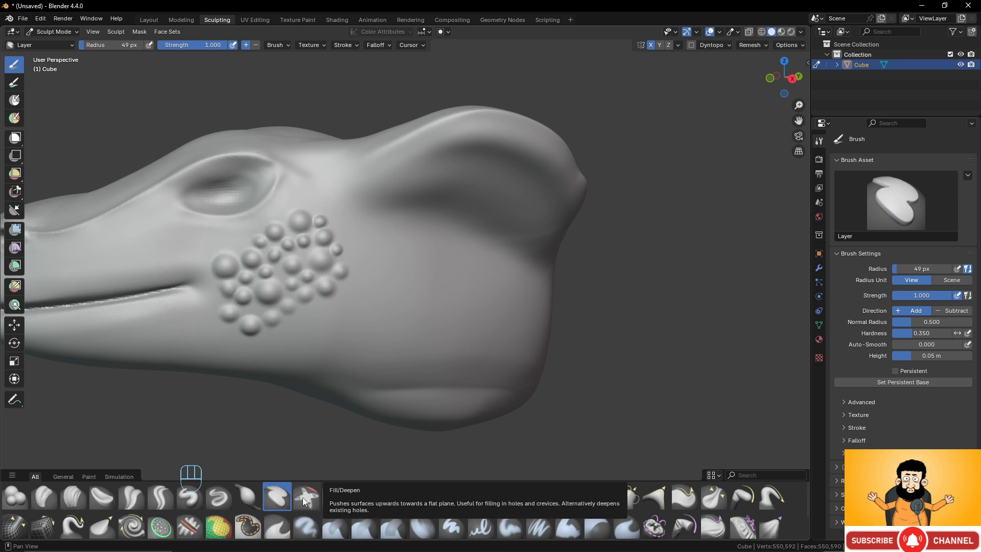
- Carve a narrow straight groove across the side of the neck with the inverted Layer brush
{"action": "scroll", "coordinate": [450, 311], "scroll_direction": "up", "scroll_amount": 2}
{"action": "scroll", "coordinate": [453, 298], "scroll_direction": "up", "scroll_amount": 1}
{"action": "middle_click_drag", "start_coordinate": [453, 298], "coordinate": [424, 252], "text": "shift"}
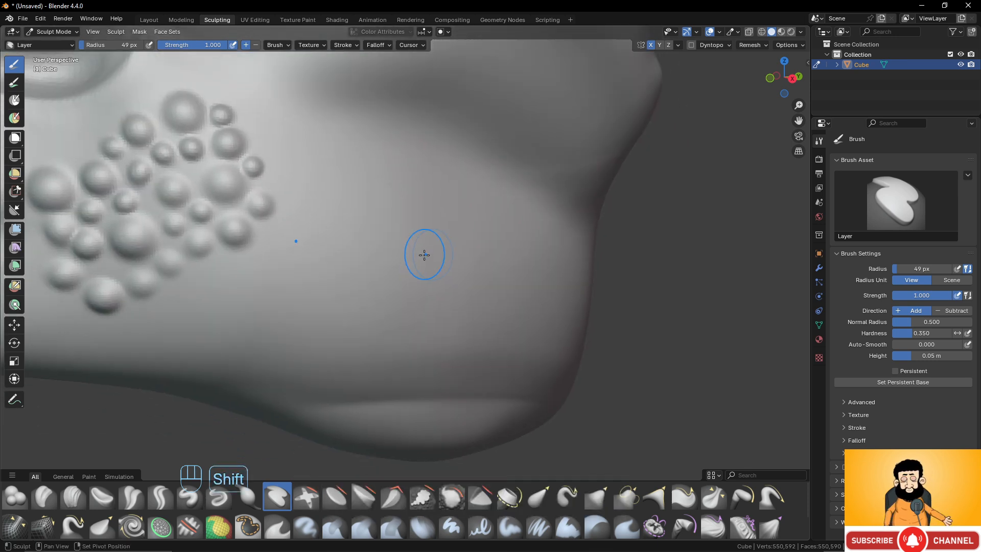
{"action": "scroll", "coordinate": [356, 261], "scroll_direction": "up", "scroll_amount": 2}
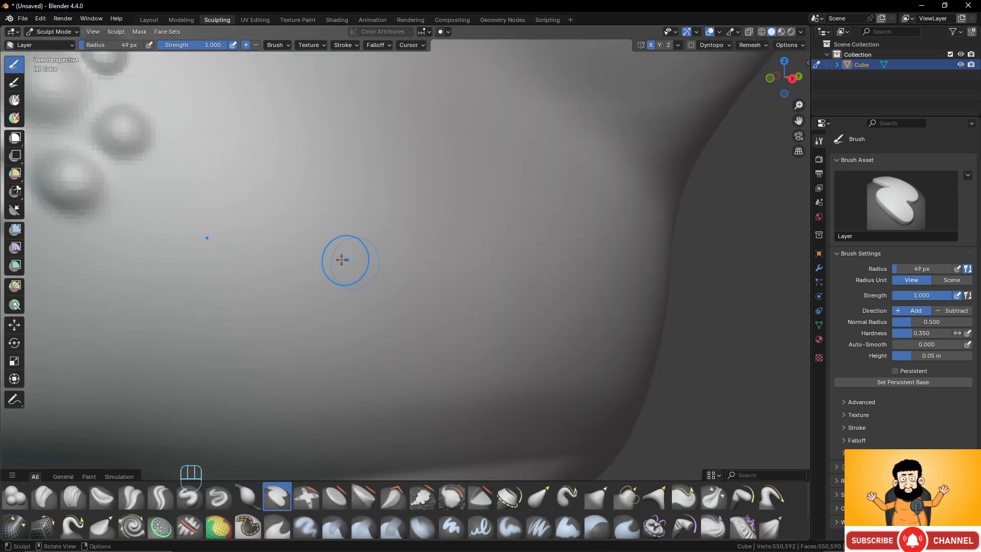
{"action": "left_click_drag", "start_coordinate": [264, 254], "coordinate": [410, 255]}
{"action": "key", "text": "ctrl+z"}
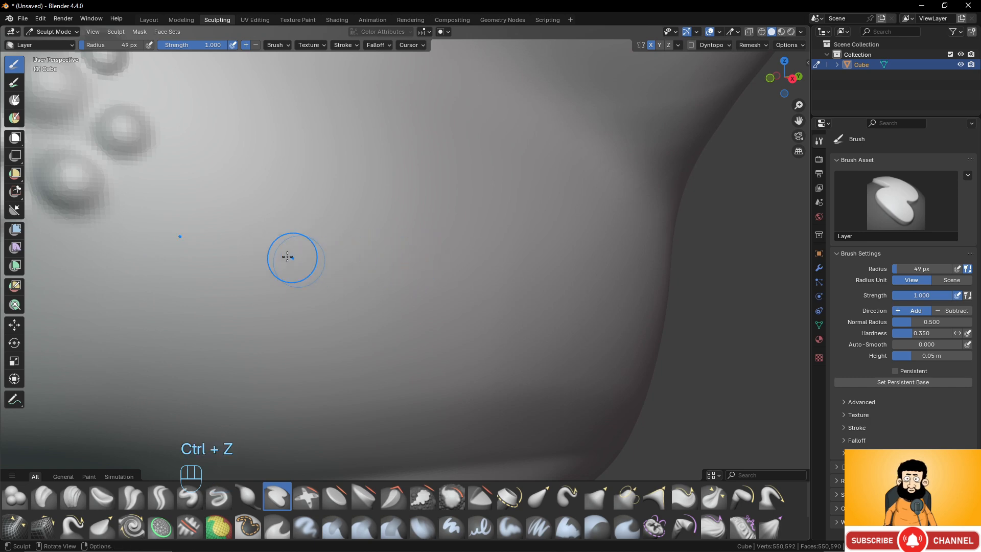
{"action": "left_click_drag", "start_coordinate": [240, 244], "coordinate": [619, 256], "text": "ctrl"}
{"action": "scroll", "coordinate": [432, 256], "scroll_direction": "down", "scroll_amount": 4}
{"action": "mouse_move", "coordinate": [431, 256]}
{"action": "middle_mouse_down"}
{"action": "mouse_move", "coordinate": [423, 243]}
{"action": "mouse_move", "coordinate": [394, 252]}
{"action": "mouse_move", "coordinate": [368, 228]}
{"action": "middle_mouse_up"}
{"action": "scroll", "coordinate": [422, 242], "scroll_direction": "up", "scroll_amount": 3}
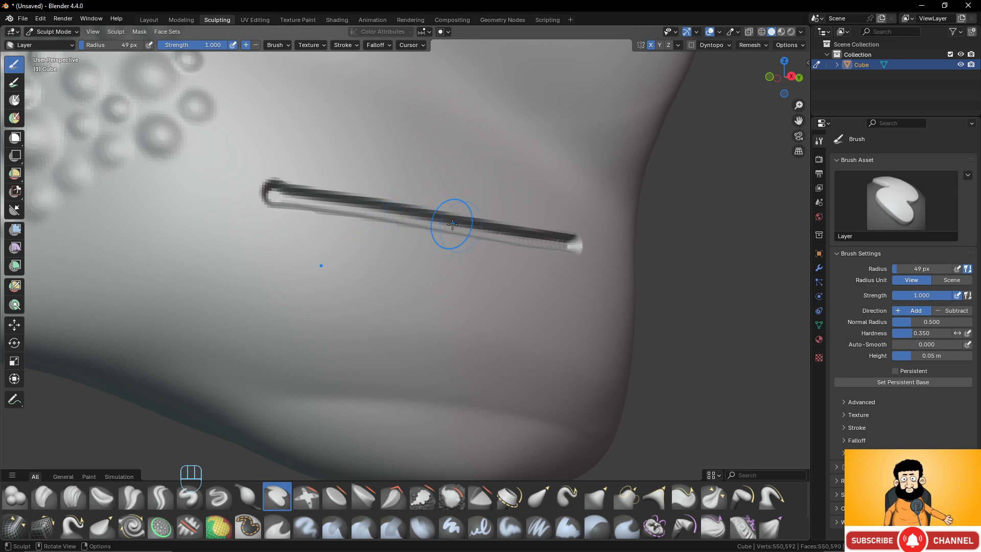
- Try filling the middle of the neck groove with the Fill/Deepen brush, and undo both the fill and the groove
{"action": "left_click", "coordinate": [307, 494]}
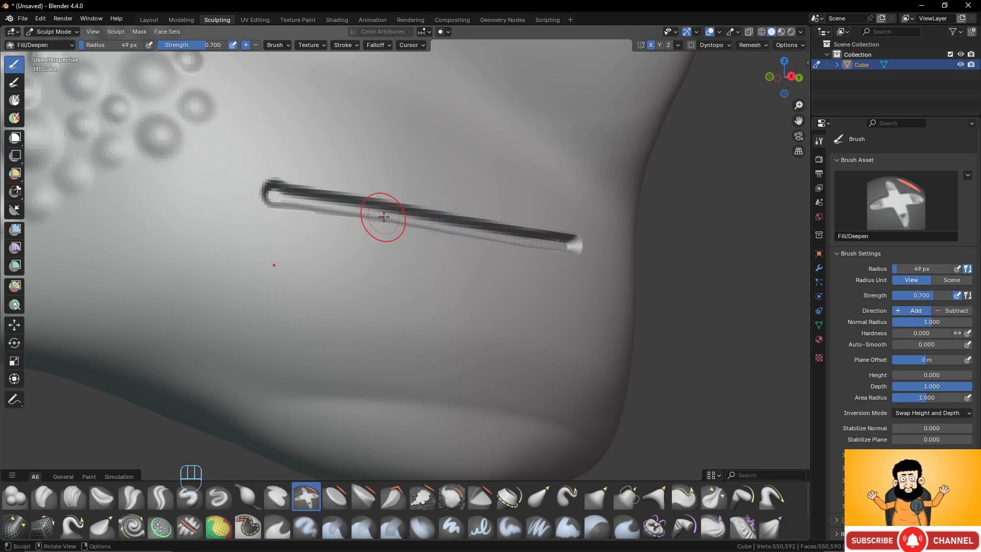
{"action": "scroll", "coordinate": [384, 219], "scroll_direction": "down", "scroll_amount": 2}
{"action": "mouse_move", "coordinate": [384, 220]}
{"action": "left_mouse_down"}
{"action": "mouse_move", "coordinate": [460, 238]}
{"action": "mouse_move", "coordinate": [394, 226]}
{"action": "mouse_move", "coordinate": [456, 234]}
{"action": "mouse_move", "coordinate": [420, 241]}
{"action": "left_mouse_up"}
{"action": "scroll", "coordinate": [454, 323], "scroll_direction": "down", "scroll_amount": 3}
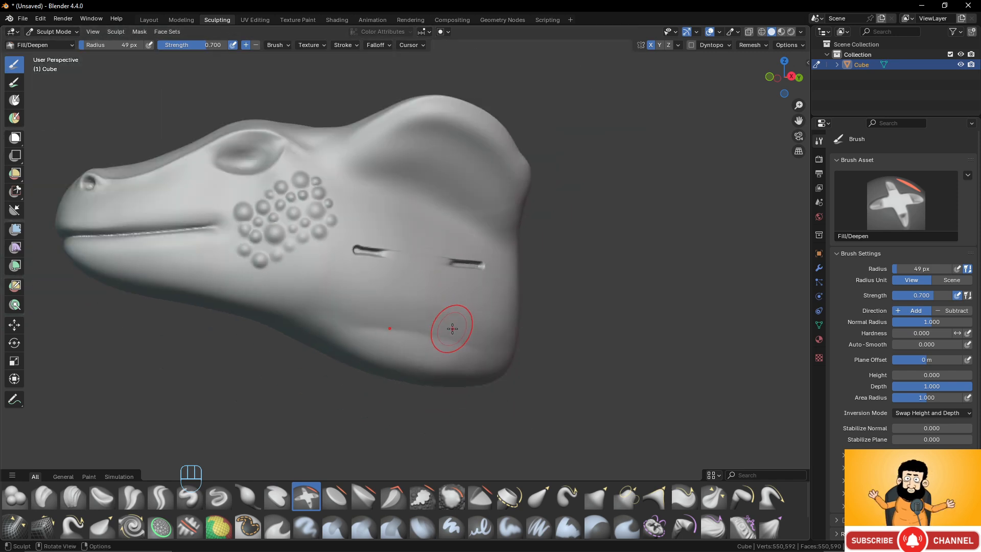
{"action": "scroll", "coordinate": [452, 328], "scroll_direction": "up", "scroll_amount": 2}
{"action": "key", "text": "ctrl+z"}
{"action": "key", "text": "ctrl+z"}
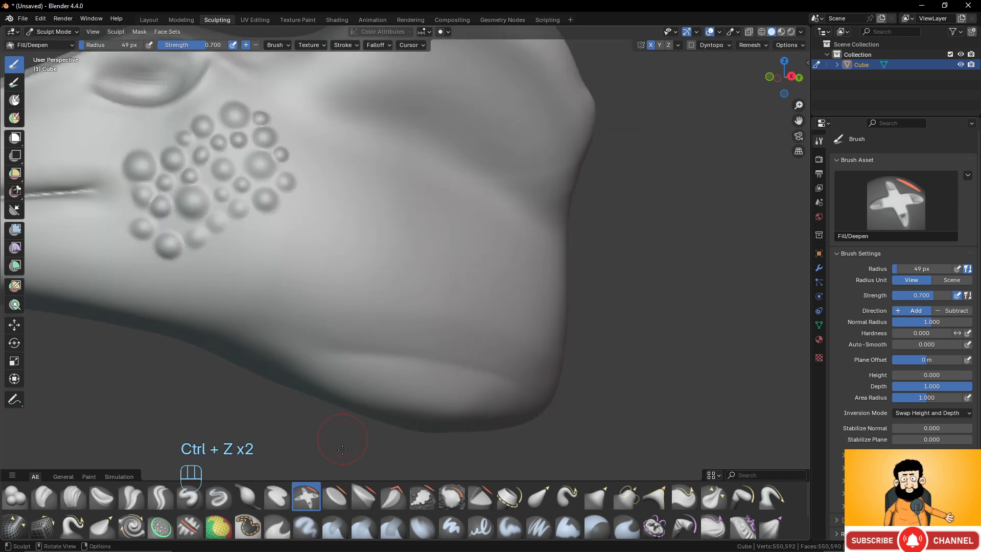
- Try flattening the cheek bumps with the Flatten/Contrast brush at strength 0.500, and undo the flattening
{"action": "left_click", "coordinate": [336, 499]}
{"action": "scroll", "coordinate": [287, 214], "scroll_direction": "down", "scroll_amount": 4}
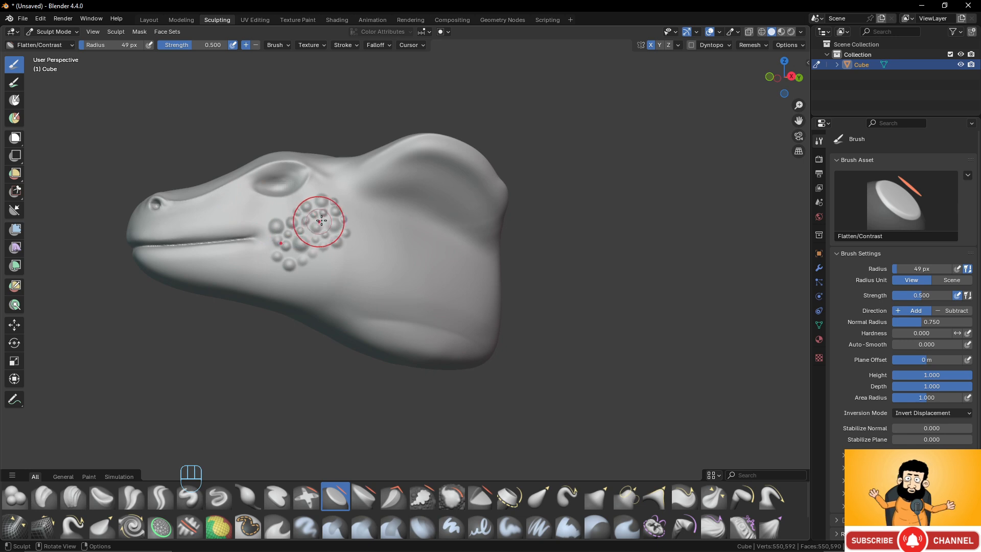
{"action": "mouse_move", "coordinate": [307, 225]}
{"action": "left_mouse_down"}
{"action": "mouse_move", "coordinate": [298, 227]}
{"action": "mouse_move", "coordinate": [314, 215]}
{"action": "mouse_move", "coordinate": [317, 229]}
{"action": "left_mouse_up"}
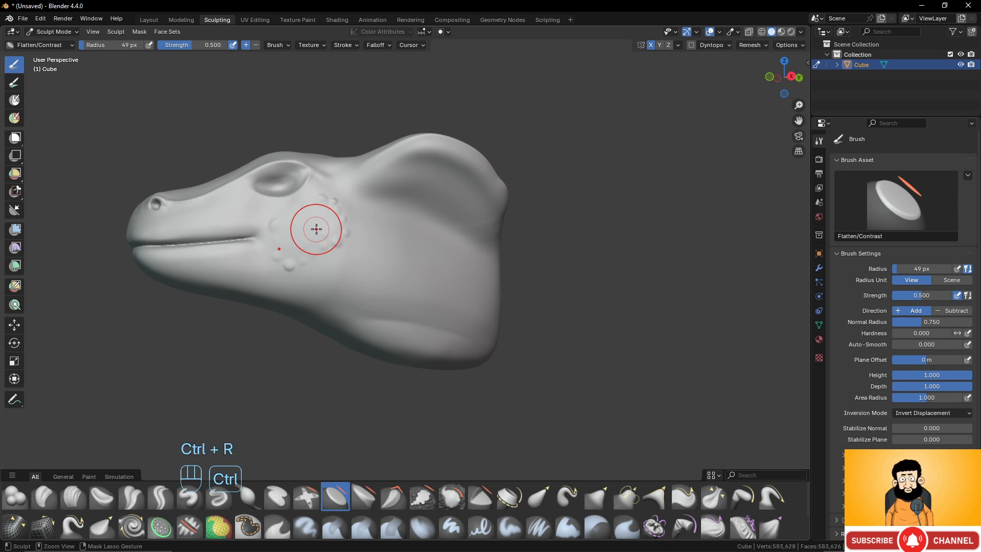
{"action": "key", "text": "ctrl+z"}
{"action": "key", "text": "ctrl+z"}
{"action": "scroll", "coordinate": [353, 233], "scroll_direction": "up", "scroll_amount": 5}
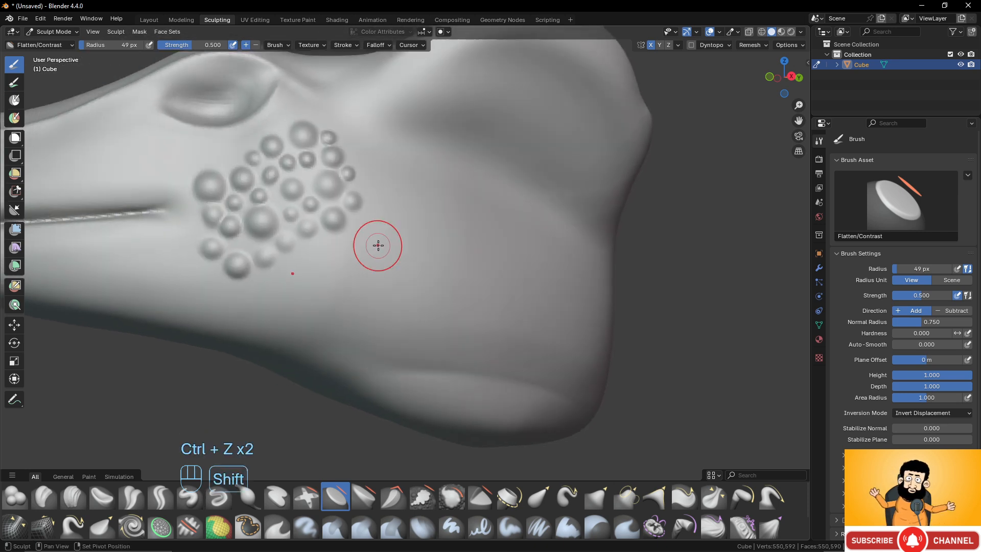
- Try exaggerating the cheek bumps with inverted Flatten/Contrast strokes, inspect them up close, and undo the change
{"action": "scroll", "coordinate": [306, 236], "scroll_direction": "down", "scroll_amount": 6}
{"action": "scroll", "coordinate": [361, 259], "scroll_direction": "up", "scroll_amount": 1}
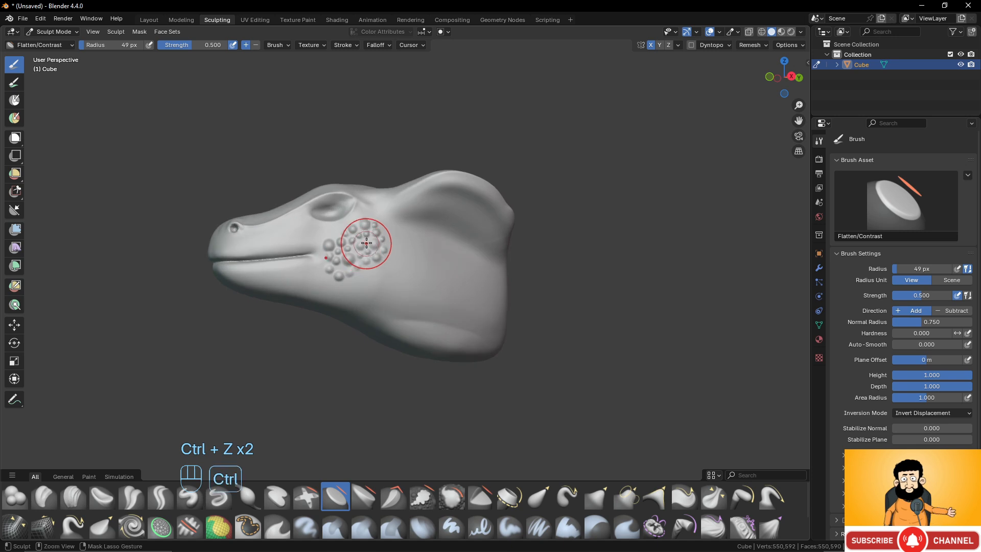
{"action": "left_click_drag", "start_coordinate": [366, 243], "coordinate": [348, 259], "text": "ctrl"}
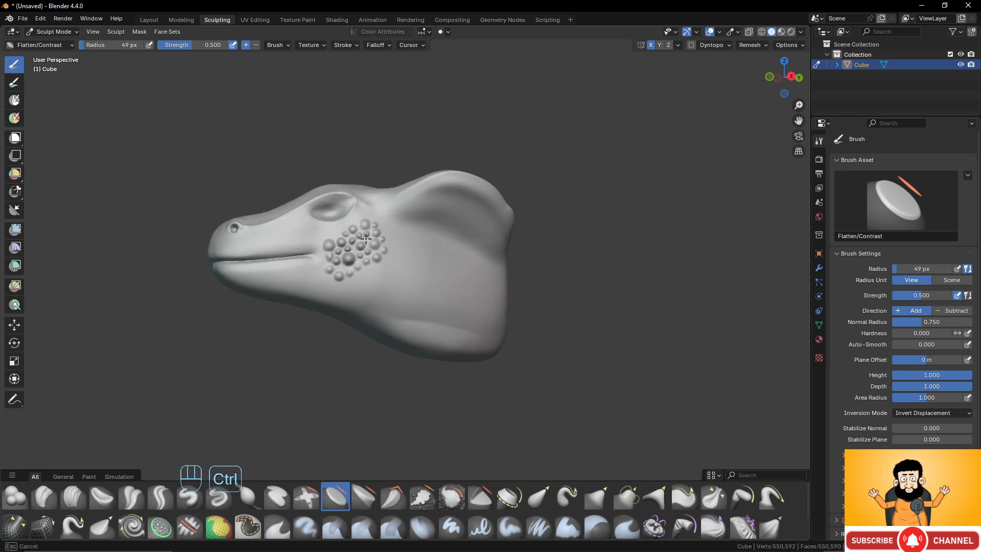
{"action": "left_click_drag", "start_coordinate": [377, 250], "coordinate": [385, 248], "text": "ctrl"}
{"action": "mouse_move", "coordinate": [401, 250]}
{"action": "middle_mouse_down"}
{"action": "mouse_move", "coordinate": [480, 274]}
{"action": "mouse_move", "coordinate": [434, 278]}
{"action": "middle_mouse_up"}
{"action": "scroll", "coordinate": [439, 284], "scroll_direction": "up", "scroll_amount": 5}
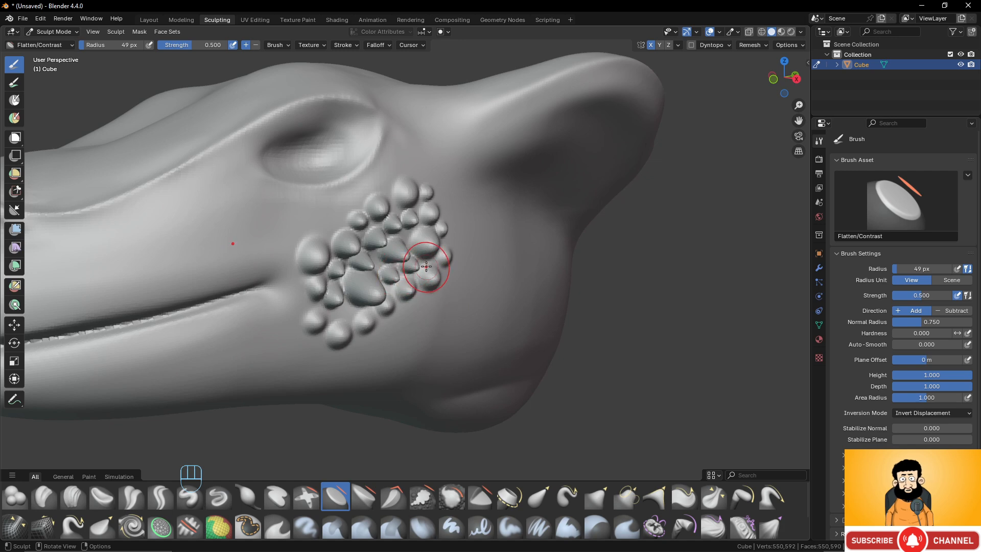
{"action": "scroll", "coordinate": [419, 258], "scroll_direction": "down", "scroll_amount": 4}
{"action": "key", "text": "ctrl+z"}
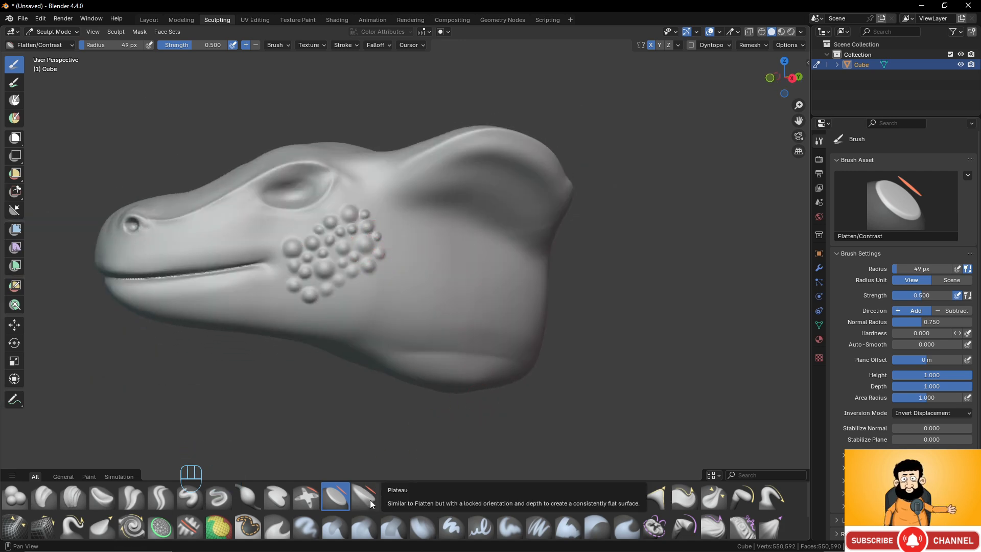
- Try levelling a flat area on the lower neck with the Plateau brush, and undo it
{"action": "left_click", "coordinate": [365, 496]}
{"action": "mouse_move", "coordinate": [437, 320]}
{"action": "middle_mouse_down"}
{"action": "mouse_move", "coordinate": [432, 299]}
{"action": "mouse_move", "coordinate": [471, 315]}
{"action": "mouse_move", "coordinate": [429, 283]}
{"action": "mouse_move", "coordinate": [431, 324]}
{"action": "middle_mouse_up"}
{"action": "mouse_move", "coordinate": [459, 340]}
{"action": "left_mouse_down"}
{"action": "mouse_move", "coordinate": [419, 306]}
{"action": "mouse_move", "coordinate": [527, 341]}
{"action": "mouse_move", "coordinate": [538, 361]}
{"action": "left_mouse_up"}
{"action": "left_click_drag", "start_coordinate": [466, 317], "coordinate": [493, 338]}
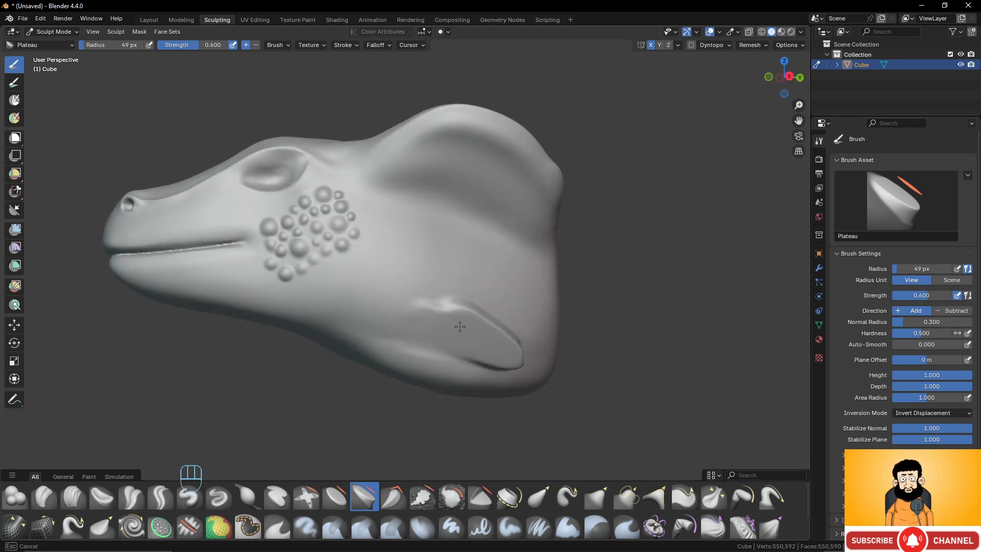
{"action": "middle_click_drag", "start_coordinate": [460, 327], "coordinate": [438, 315]}
{"action": "key", "text": "ctrl+z"}
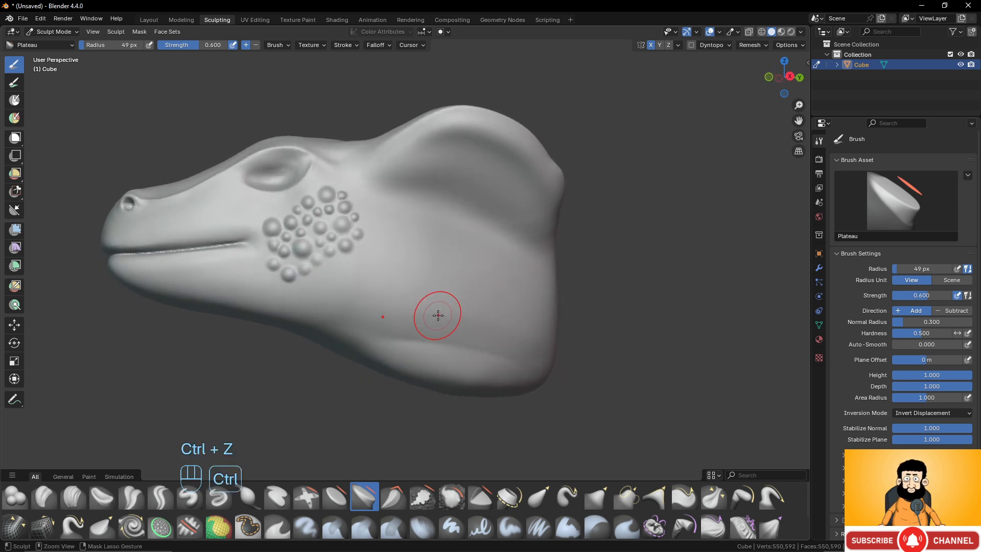
- Try sharpening the neck flare's upper edge with Scrape Multiplane strokes at strength 0.700, and undo the strokes
{"action": "left_click", "coordinate": [396, 498]}
{"action": "mouse_move", "coordinate": [440, 265]}
{"action": "middle_mouse_down"}
{"action": "mouse_move", "coordinate": [471, 252]}
{"action": "mouse_move", "coordinate": [388, 220]}
{"action": "middle_mouse_up"}
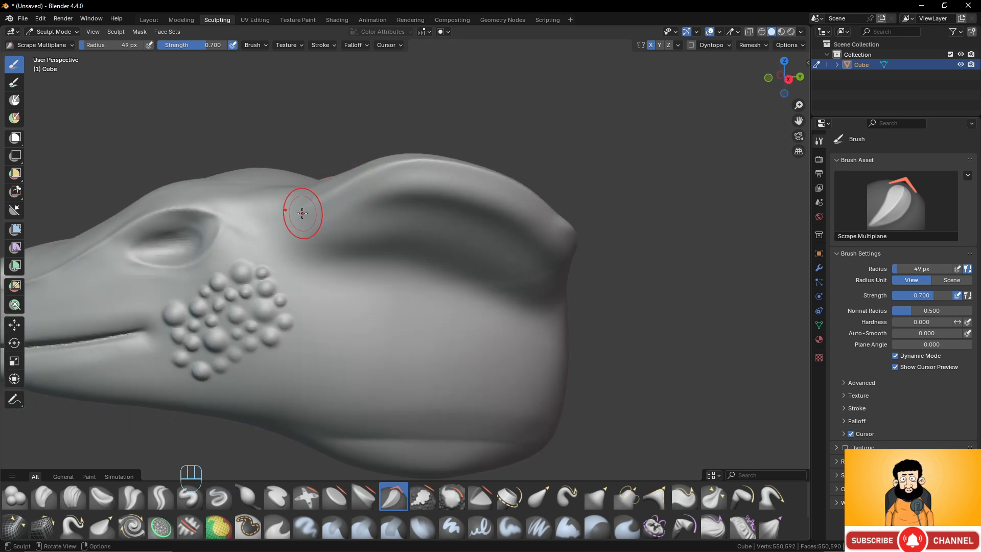
{"action": "left_click_drag", "start_coordinate": [291, 214], "coordinate": [321, 202]}
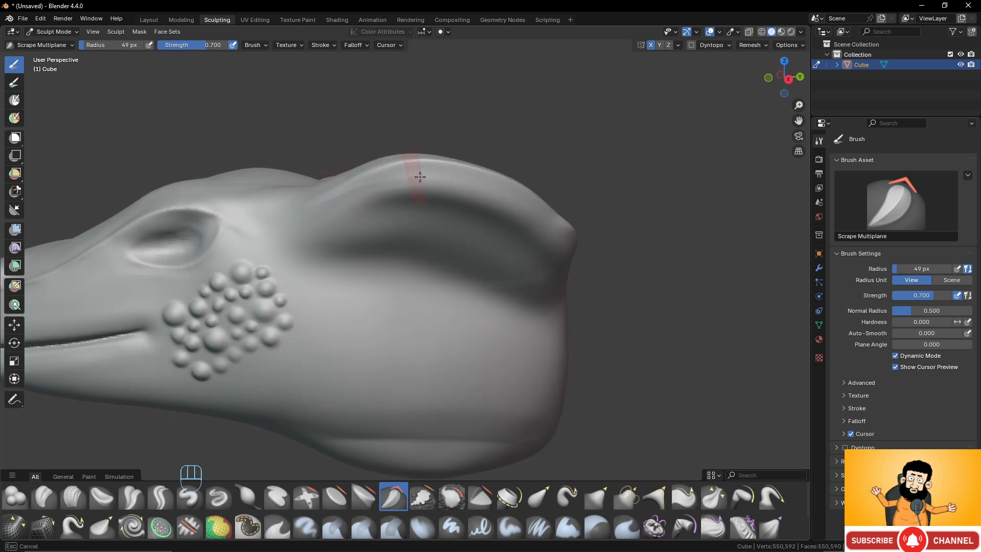
{"action": "left_click_drag", "start_coordinate": [420, 177], "coordinate": [357, 182]}
{"action": "key", "text": "ctrl+z"}
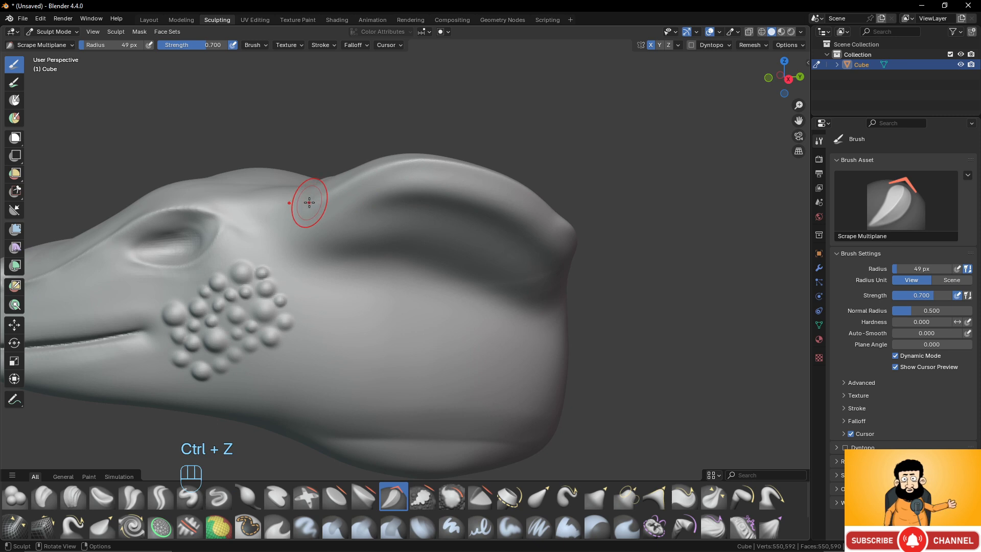
{"action": "left_click_drag", "start_coordinate": [309, 202], "coordinate": [346, 188]}
{"action": "left_click_drag", "start_coordinate": [450, 170], "coordinate": [514, 188]}
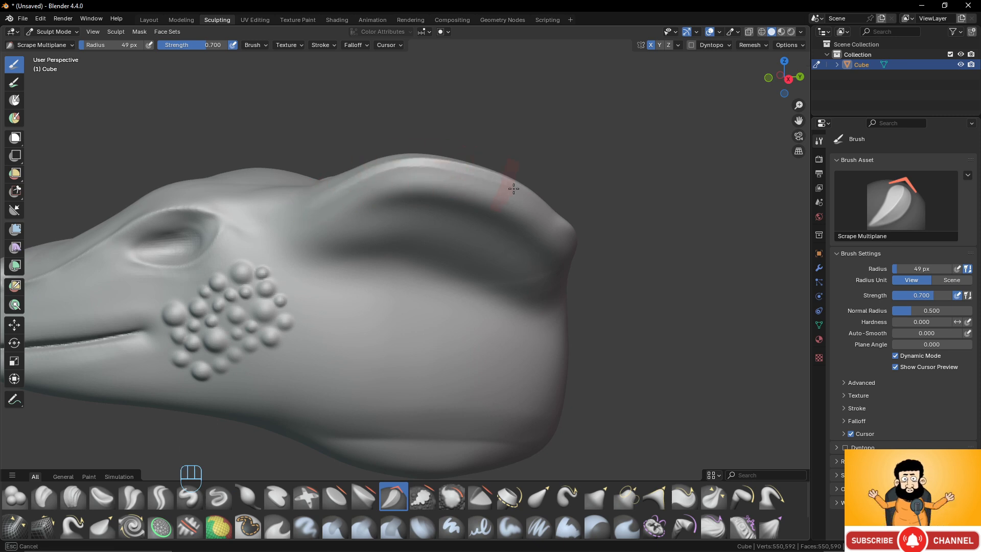
{"action": "left_click_drag", "start_coordinate": [437, 166], "coordinate": [327, 193]}
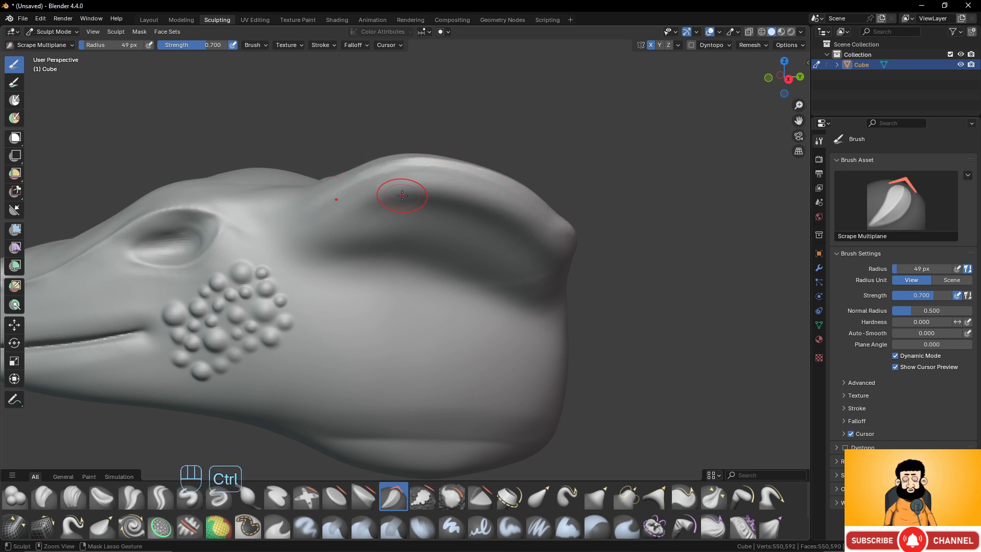
{"action": "key", "text": "ctrl+z"}
- Set the Scrape Multiplane brush's strength to 1.000
{"action": "scroll", "coordinate": [411, 225], "scroll_direction": "up", "scroll_amount": 1}
{"action": "middle_click_drag", "start_coordinate": [266, 220], "coordinate": [288, 234], "text": "shift"}
{"action": "middle_click_drag", "start_coordinate": [450, 221], "coordinate": [454, 220]}
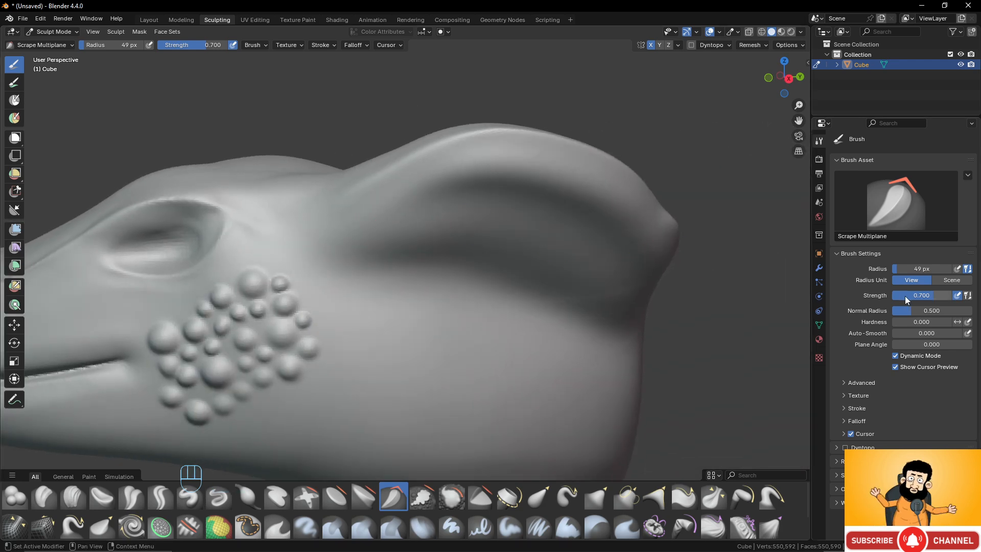
{"action": "left_click_drag", "start_coordinate": [906, 296], "coordinate": [949, 296]}
- Try scraping the neck flare's edge into angled planes with full-strength Scrape Multiplane strokes, and undo them
{"action": "scroll", "coordinate": [437, 205], "scroll_direction": "down", "scroll_amount": 4}
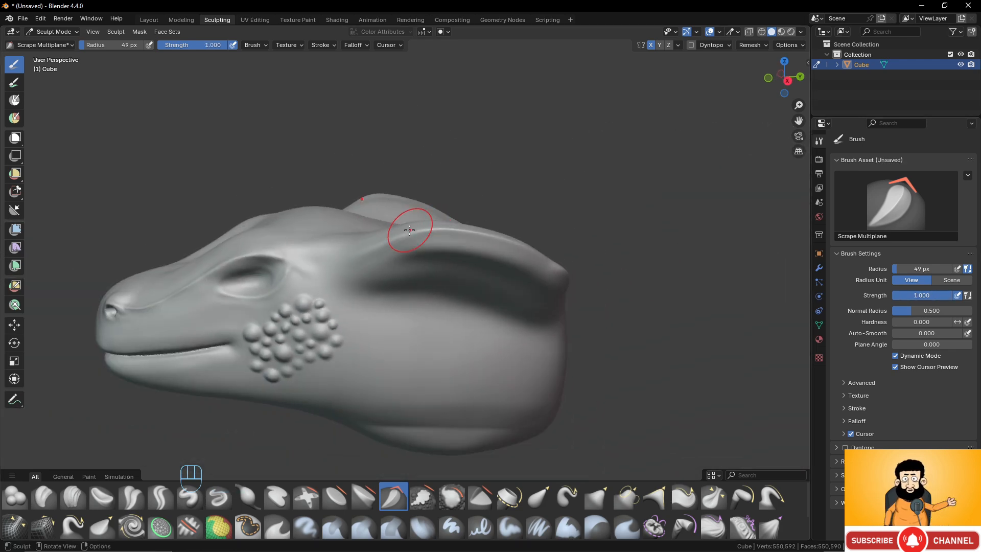
{"action": "left_click_drag", "start_coordinate": [366, 248], "coordinate": [390, 247]}
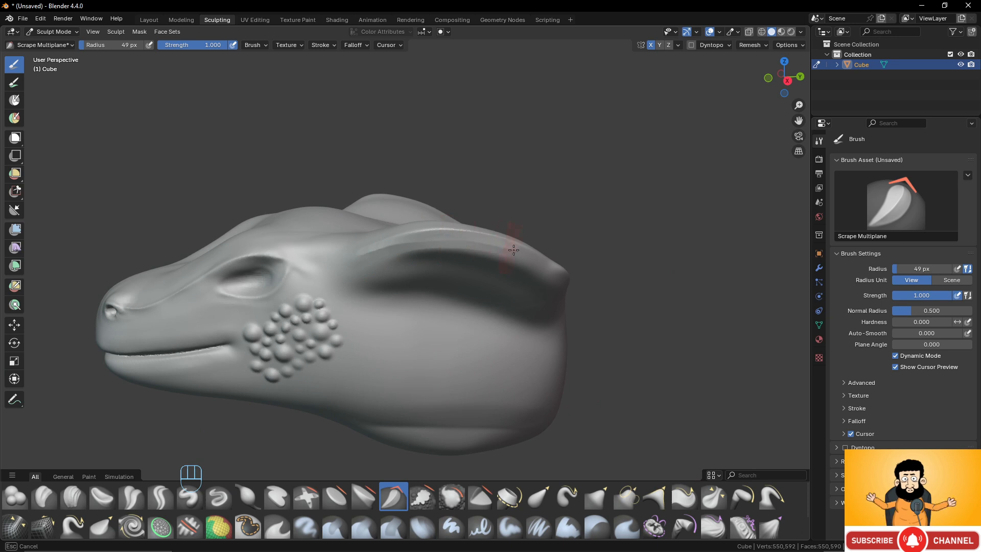
{"action": "mouse_move", "coordinate": [483, 242]}
{"action": "left_mouse_down"}
{"action": "mouse_move", "coordinate": [372, 240]}
{"action": "mouse_move", "coordinate": [467, 243]}
{"action": "left_mouse_up"}
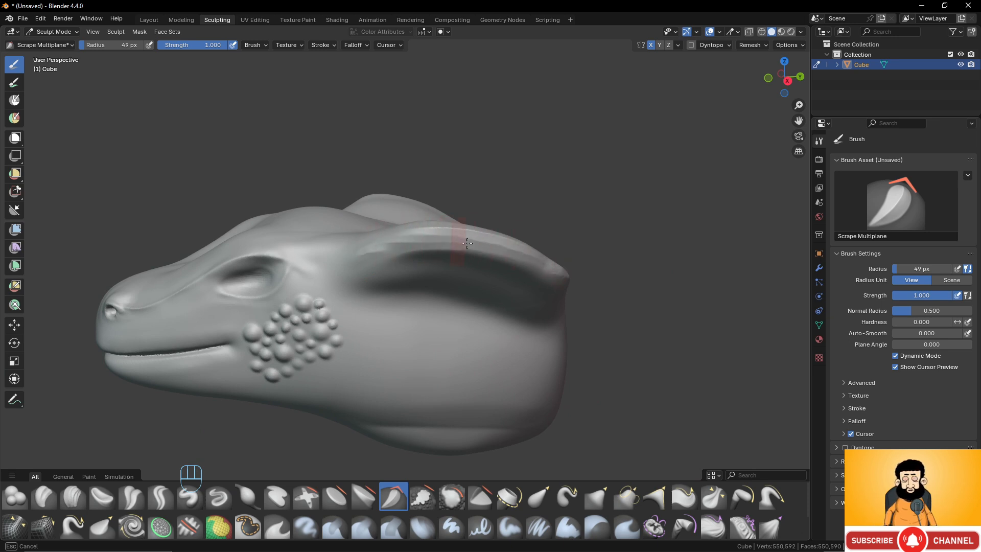
{"action": "left_click_drag", "start_coordinate": [568, 266], "coordinate": [379, 239]}
{"action": "middle_click_drag", "start_coordinate": [450, 245], "coordinate": [456, 241]}
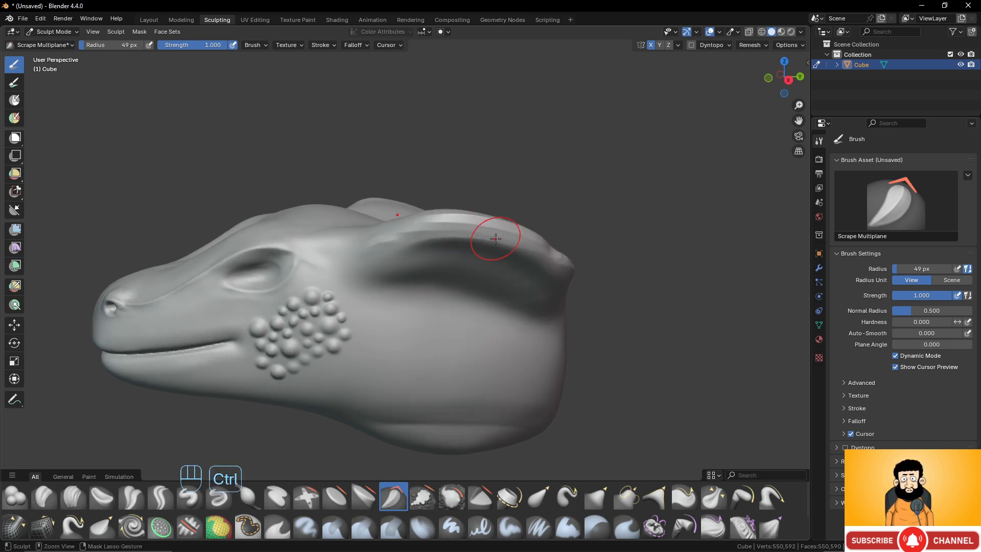
{"action": "key", "text": "ctrl+z"}
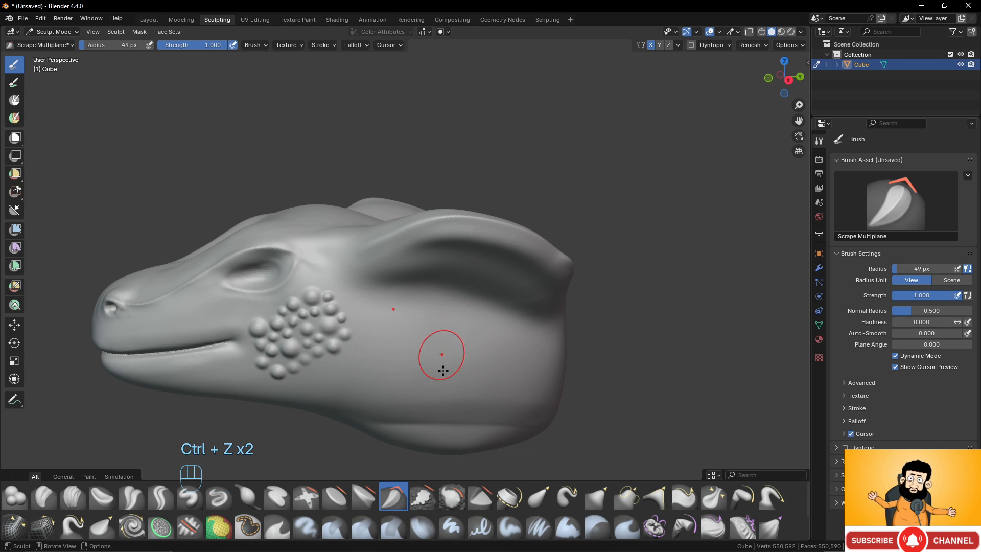
- Try flattening the neck flare's edge with Scrape/Fill strokes at strength 0.700, and undo the strokes
{"action": "left_click", "coordinate": [420, 499]}
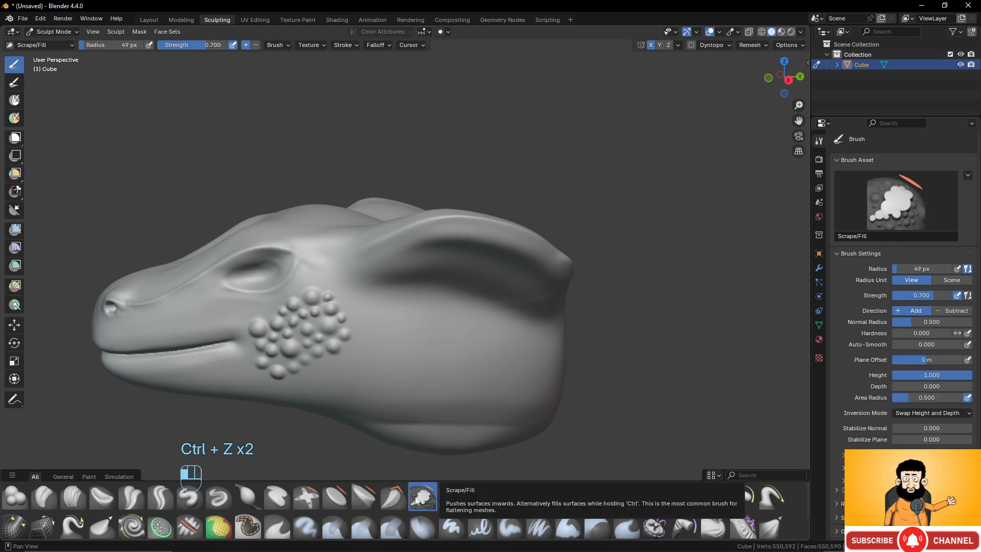
{"action": "scroll", "coordinate": [369, 378], "scroll_direction": "up", "scroll_amount": 1}
{"action": "scroll", "coordinate": [370, 378], "scroll_direction": "up", "scroll_amount": 1}
{"action": "mouse_move", "coordinate": [376, 360]}
{"action": "middle_mouse_down", "text": "shift"}
{"action": "mouse_move", "coordinate": [357, 337]}
{"action": "mouse_move", "coordinate": [413, 320]}
{"action": "mouse_move", "coordinate": [445, 357]}
{"action": "mouse_move", "coordinate": [361, 306]}
{"action": "mouse_move", "coordinate": [364, 318]}
{"action": "middle_mouse_up", "text": "shift"}
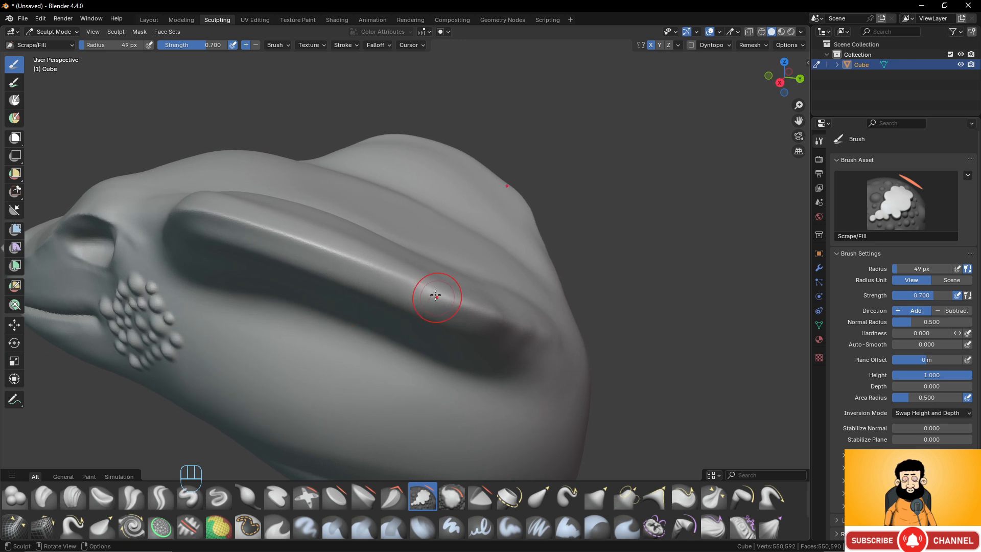
{"action": "mouse_move", "coordinate": [418, 286]}
{"action": "left_mouse_down"}
{"action": "mouse_move", "coordinate": [533, 332]}
{"action": "mouse_move", "coordinate": [427, 287]}
{"action": "mouse_move", "coordinate": [467, 333]}
{"action": "mouse_move", "coordinate": [505, 327]}
{"action": "mouse_move", "coordinate": [483, 316]}
{"action": "left_mouse_up"}
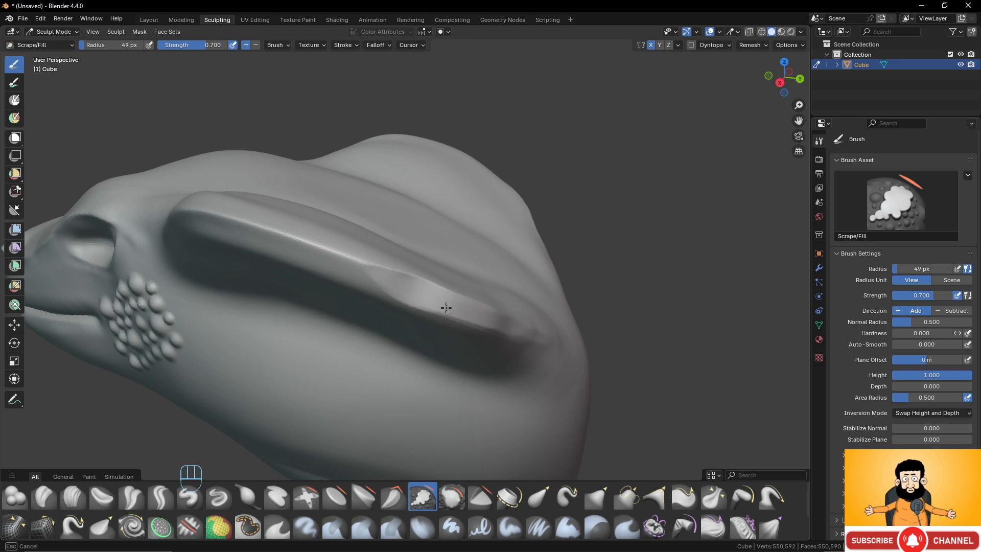
{"action": "left_click_drag", "start_coordinate": [394, 285], "coordinate": [396, 285]}
{"action": "key", "text": "ctrl+z"}
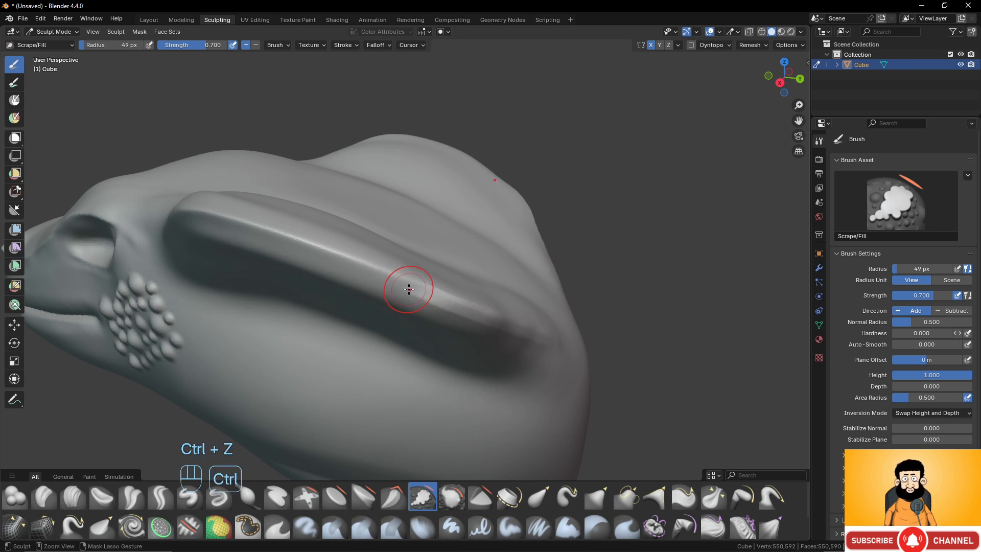
{"action": "key", "text": "ctrl+z"}
{"action": "key", "text": "ctrl+z"}
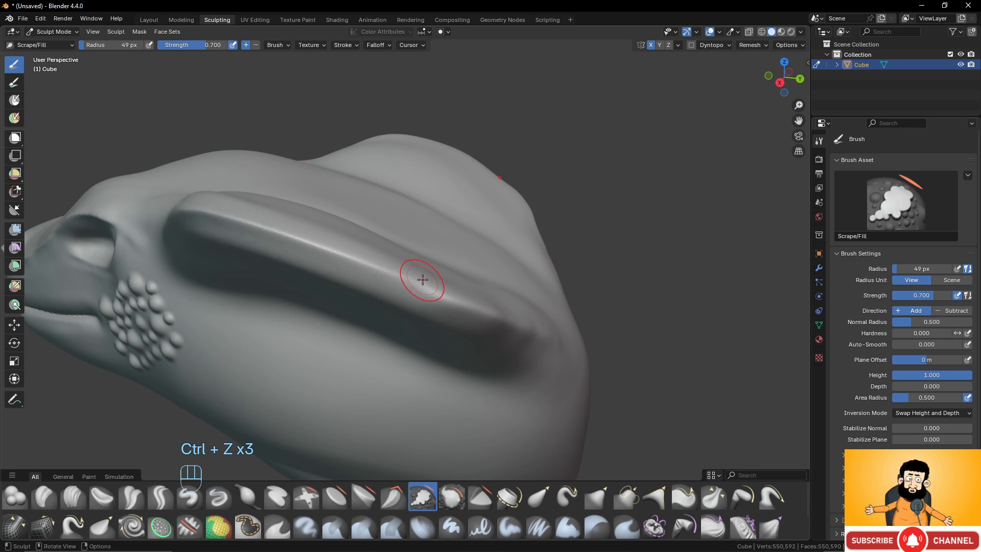
- Set the Scrape/Fill brush's strength to 1.000 and its radius to 71 px
{"action": "left_click_drag", "start_coordinate": [933, 296], "coordinate": [953, 296]}
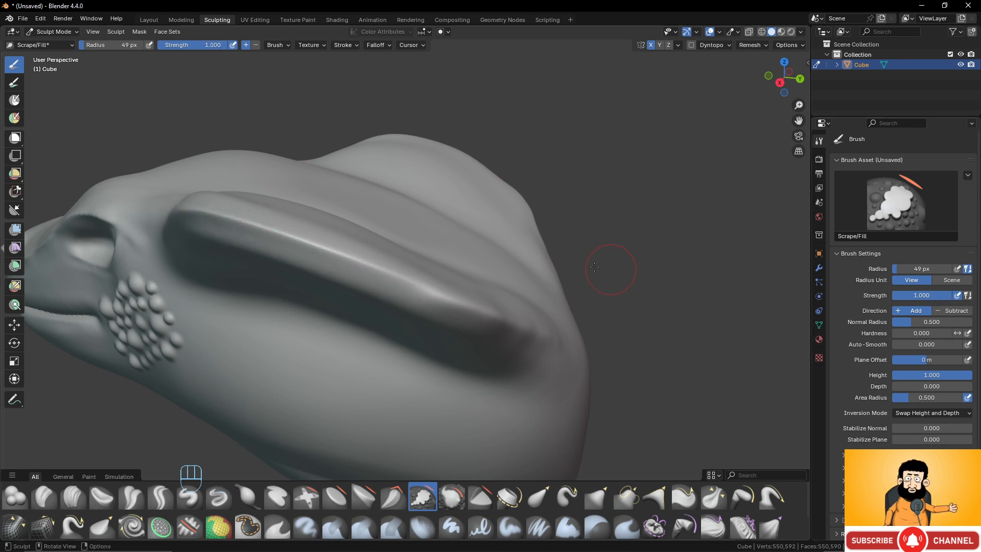
{"action": "key", "text": "f"}
{"action": "left_click", "coordinate": [505, 318]}
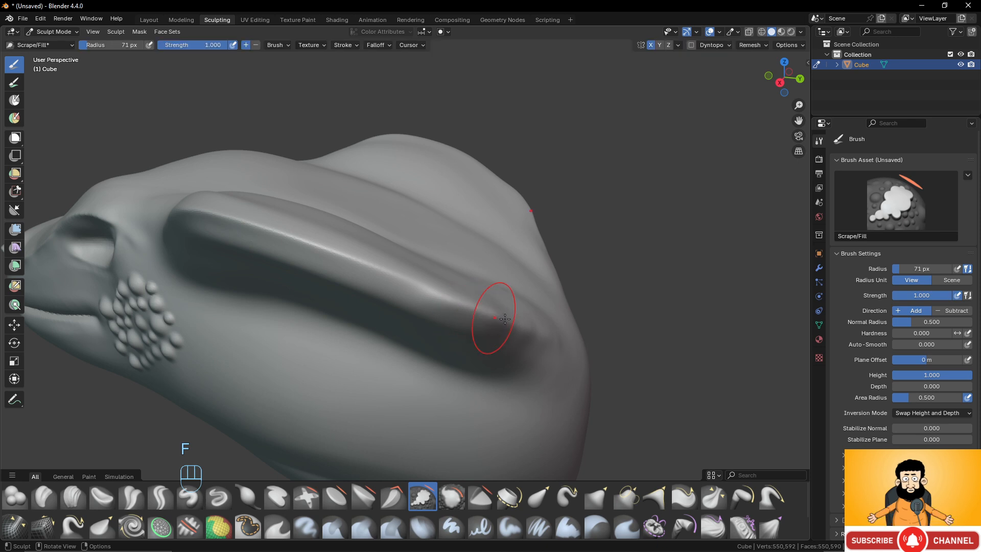
- Try scraping the whole length of the neck flare's edge flat with one full-strength Scrape/Fill pass, and undo it
{"action": "left_click_drag", "start_coordinate": [526, 326], "coordinate": [210, 215]}
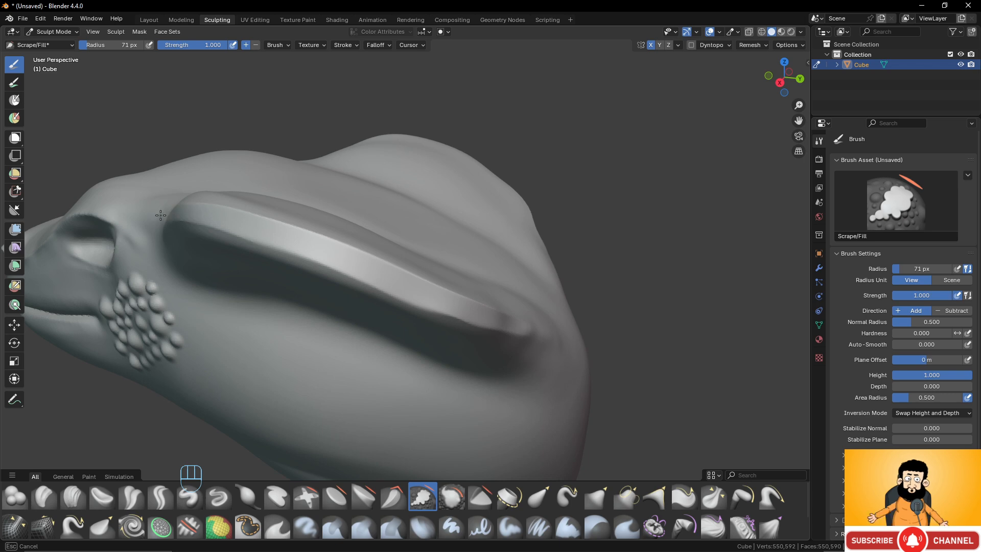
{"action": "mouse_move", "coordinate": [321, 320]}
{"action": "middle_mouse_down"}
{"action": "mouse_move", "coordinate": [416, 323]}
{"action": "mouse_move", "coordinate": [357, 320]}
{"action": "middle_mouse_up"}
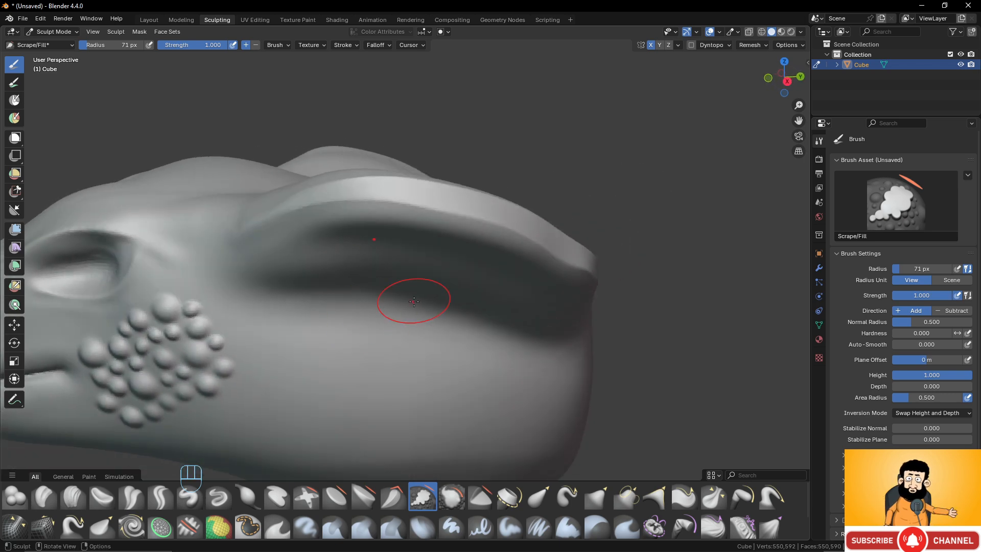
{"action": "key", "text": "ctrl+z"}
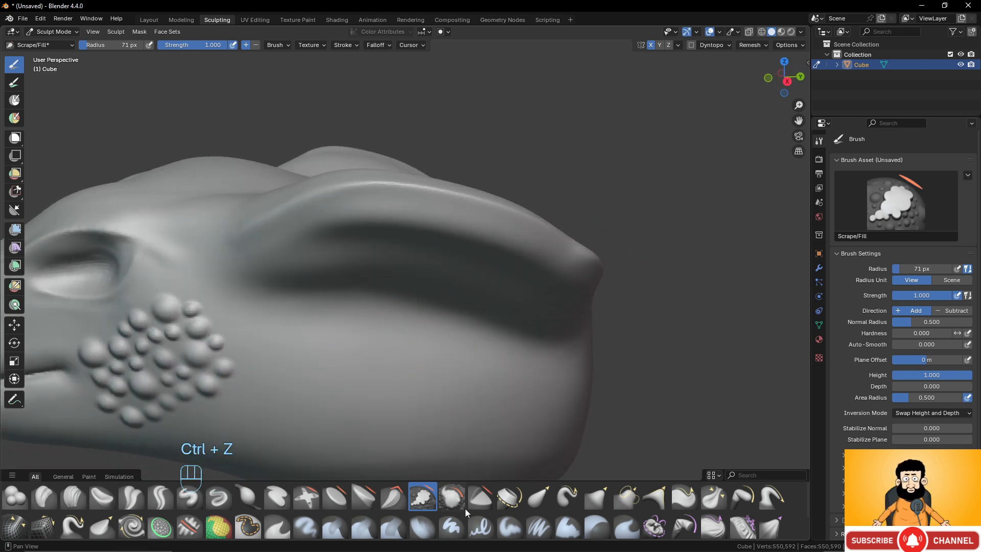
- Try cutting into the side of the neck below the flare with Trim brush strokes at strength 0.700, and undo them
{"action": "left_click", "coordinate": [453, 500]}
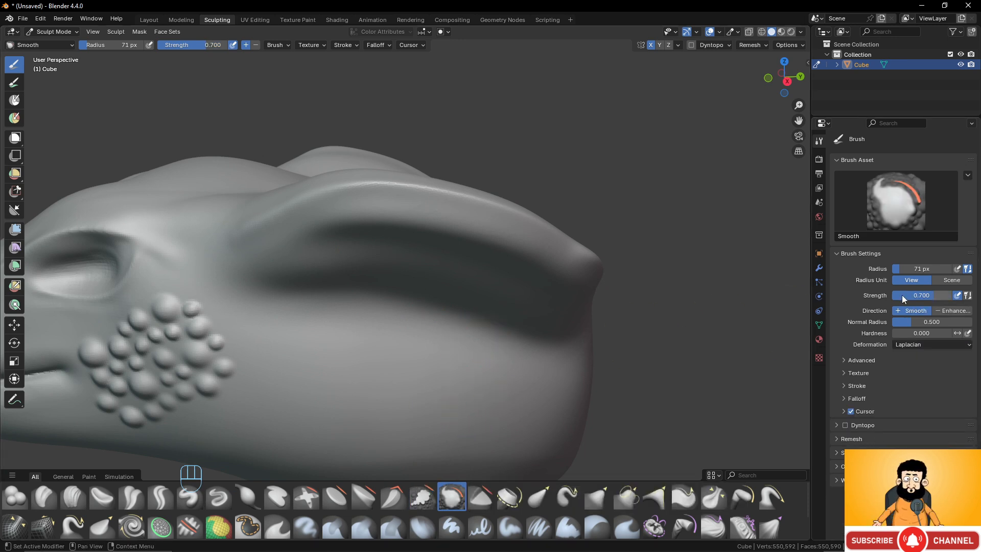
{"action": "left_click", "coordinate": [483, 491]}
{"action": "mouse_move", "coordinate": [473, 358]}
{"action": "middle_mouse_down"}
{"action": "mouse_move", "coordinate": [461, 307]}
{"action": "mouse_move", "coordinate": [392, 309]}
{"action": "middle_mouse_up"}
{"action": "mouse_move", "coordinate": [296, 296]}
{"action": "left_mouse_down"}
{"action": "mouse_move", "coordinate": [429, 283]}
{"action": "mouse_move", "coordinate": [484, 291]}
{"action": "left_mouse_up"}
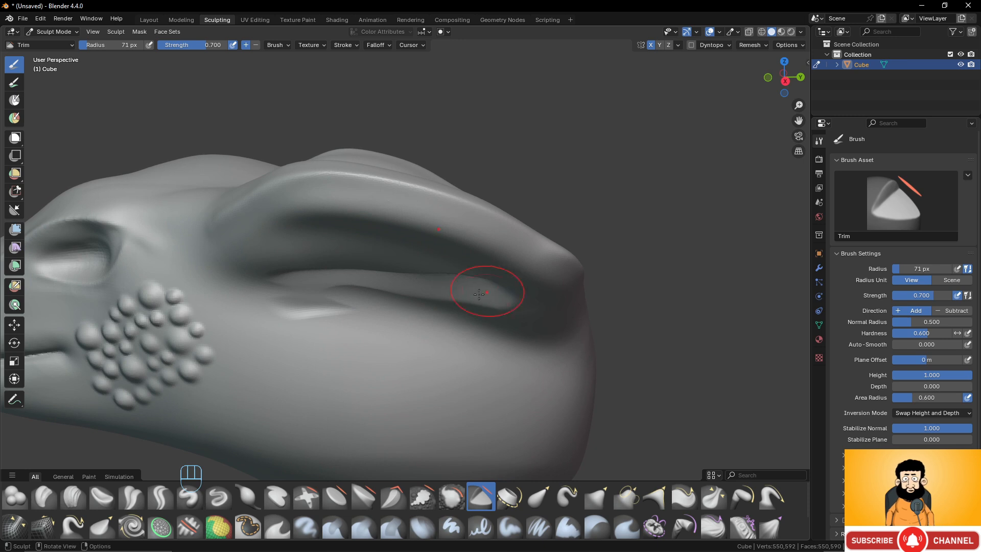
{"action": "middle_click_drag", "start_coordinate": [484, 291], "coordinate": [420, 302]}
{"action": "key", "text": "ctrl+z"}
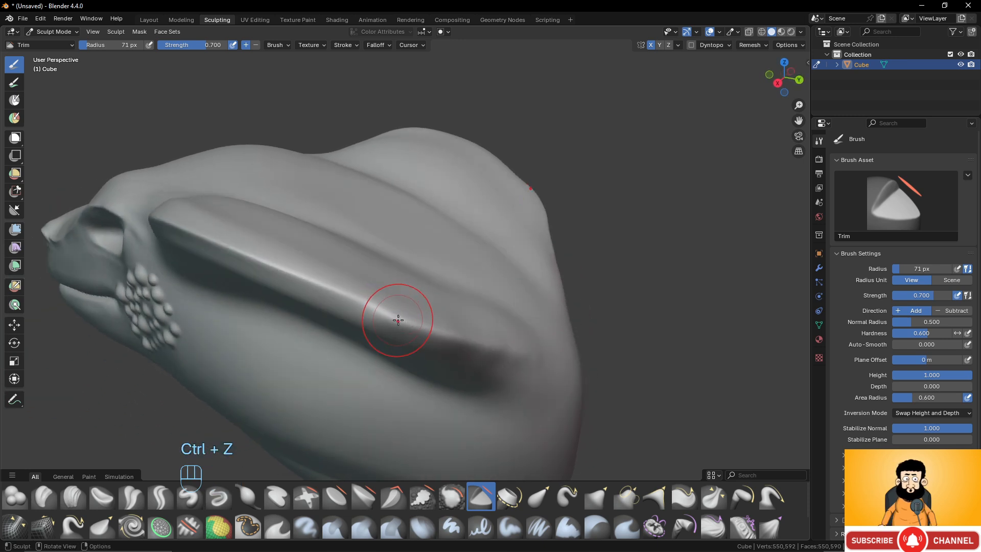
- Try trimming the neck flare's rim to a flat facet with the Trim brush, and undo it
{"action": "mouse_move", "coordinate": [390, 311]}
{"action": "left_mouse_down"}
{"action": "mouse_move", "coordinate": [457, 344]}
{"action": "mouse_move", "coordinate": [385, 322]}
{"action": "mouse_move", "coordinate": [477, 339]}
{"action": "mouse_move", "coordinate": [327, 288]}
{"action": "mouse_move", "coordinate": [421, 323]}
{"action": "mouse_move", "coordinate": [340, 287]}
{"action": "left_mouse_up"}
{"action": "middle_click_drag", "start_coordinate": [339, 287], "coordinate": [319, 274]}
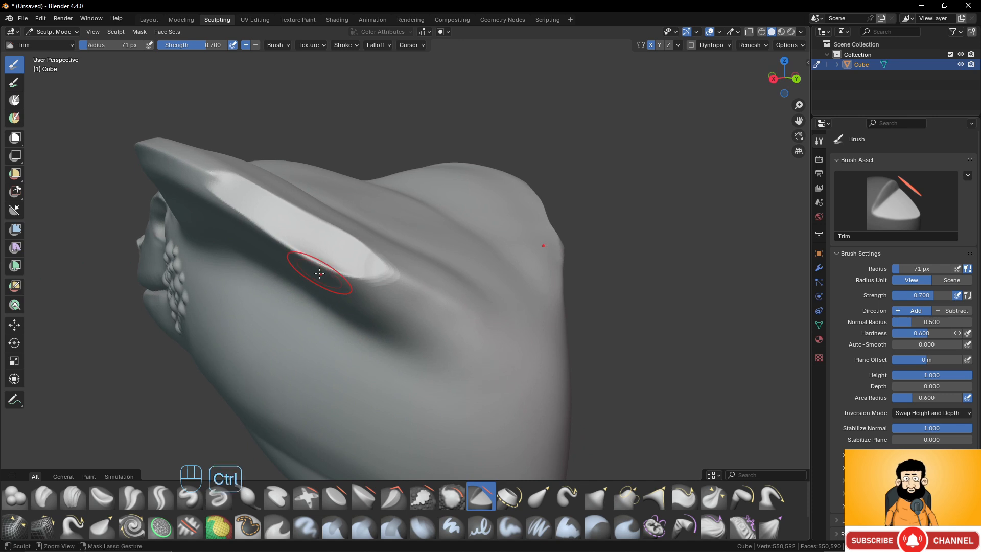
{"action": "key", "text": "ctrl+z"}
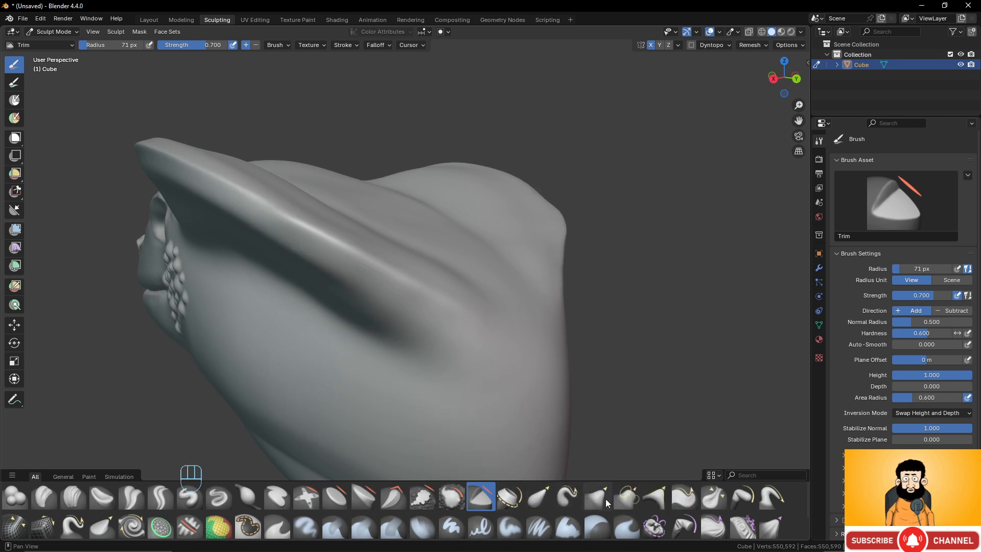
- Look through the Elastic Snake Hook, Grab and Grab 2D brushes and their settings
{"action": "left_click", "coordinate": [535, 499]}
{"action": "left_click", "coordinate": [572, 496]}
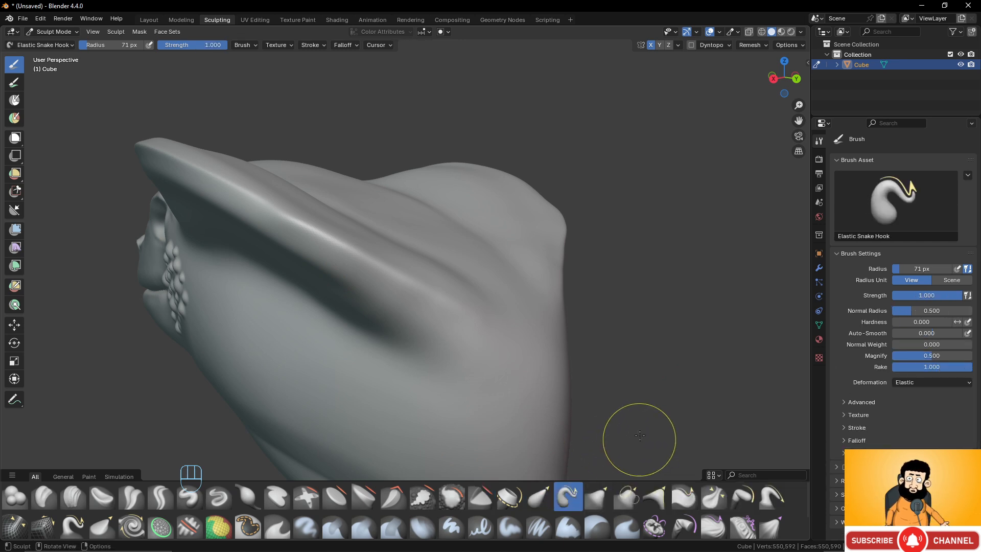
{"action": "left_click", "coordinate": [598, 497]}
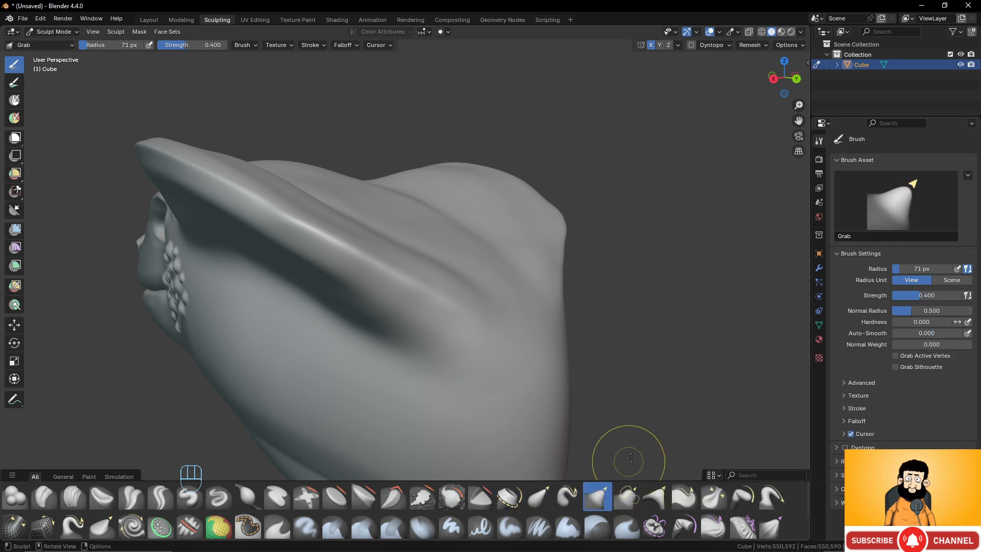
{"action": "left_click", "coordinate": [629, 496]}
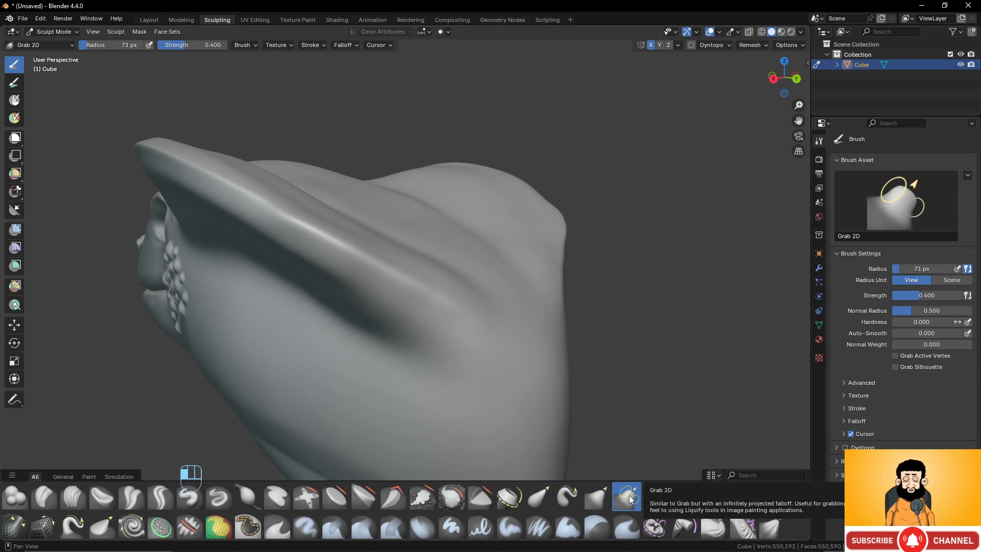
{"action": "left_click_drag", "start_coordinate": [587, 398], "coordinate": [565, 421]}
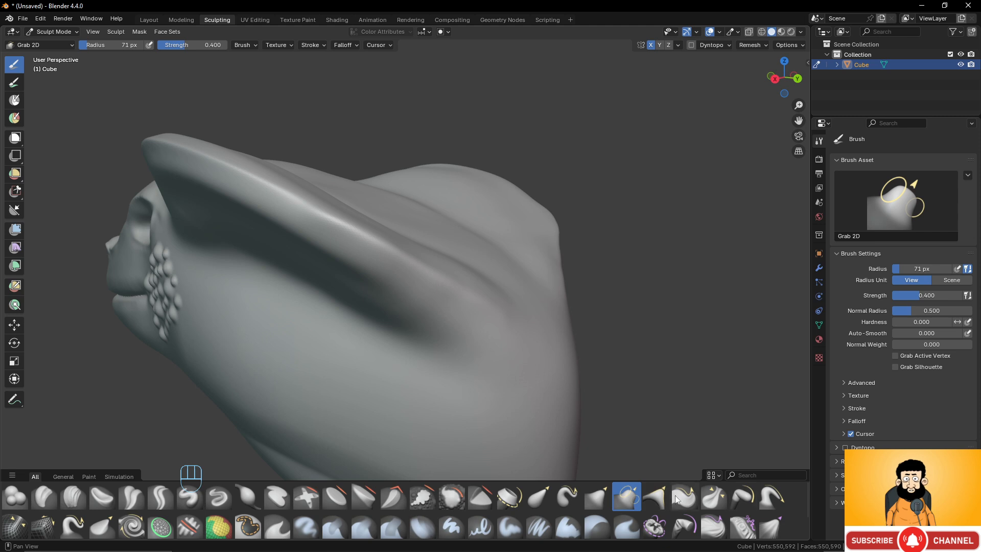
- Sharpen the lower rim of the eye socket with repeated Pinch/Magnify strokes in Pinch direction at strength 0.500
{"action": "left_click", "coordinate": [716, 496]}
{"action": "middle_click_drag", "start_coordinate": [328, 322], "coordinate": [396, 318]}
{"action": "middle_click_drag", "start_coordinate": [266, 300], "coordinate": [413, 294], "text": "shift"}
{"action": "middle_click_drag", "start_coordinate": [414, 294], "coordinate": [411, 315]}
{"action": "scroll", "coordinate": [408, 324], "scroll_direction": "up", "scroll_amount": 2}
{"action": "scroll", "coordinate": [403, 324], "scroll_direction": "up", "scroll_amount": 1}
{"action": "scroll", "coordinate": [269, 325], "scroll_direction": "down", "scroll_amount": 1}
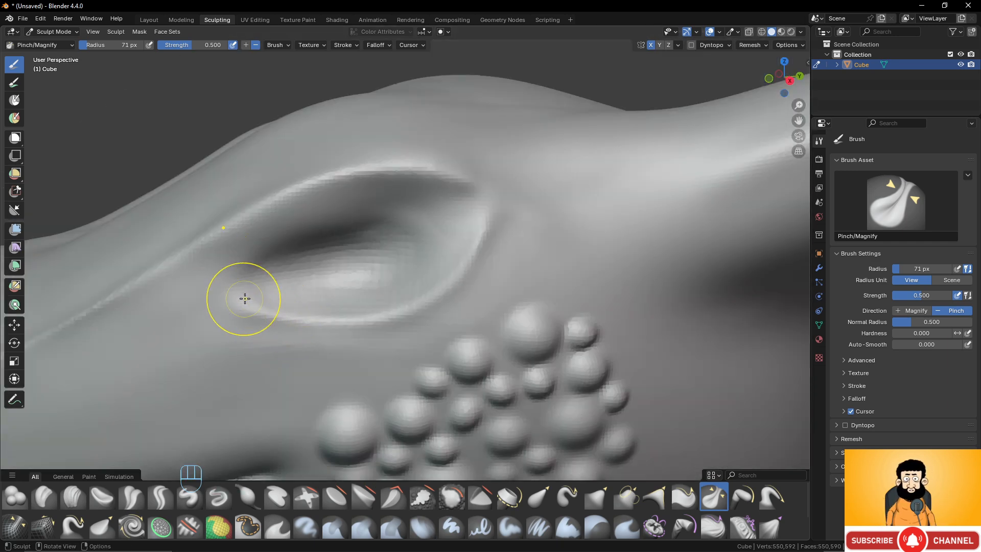
{"action": "left_click_drag", "start_coordinate": [247, 302], "coordinate": [266, 312]}
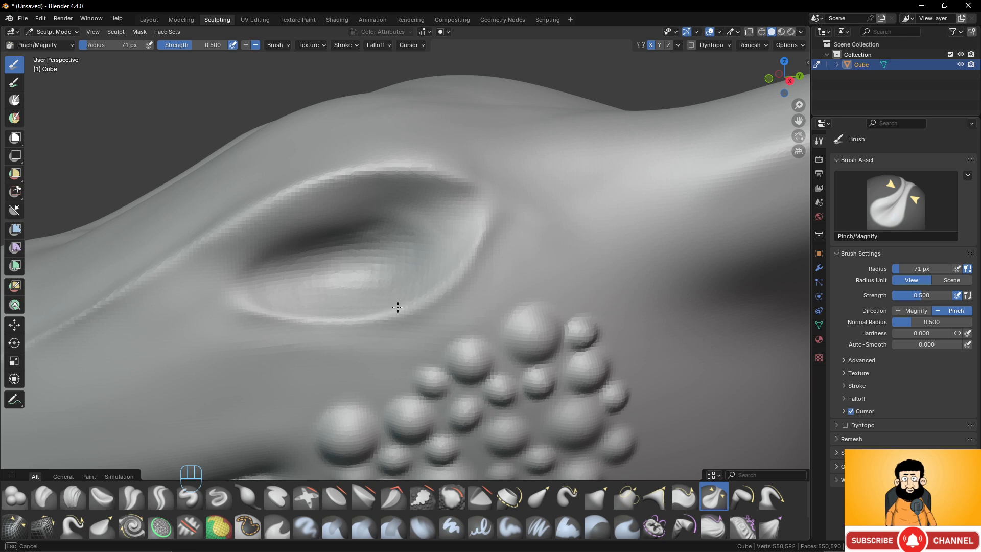
{"action": "mouse_move", "coordinate": [463, 255]}
{"action": "left_mouse_down"}
{"action": "mouse_move", "coordinate": [475, 227]}
{"action": "mouse_move", "coordinate": [461, 264]}
{"action": "left_mouse_up"}
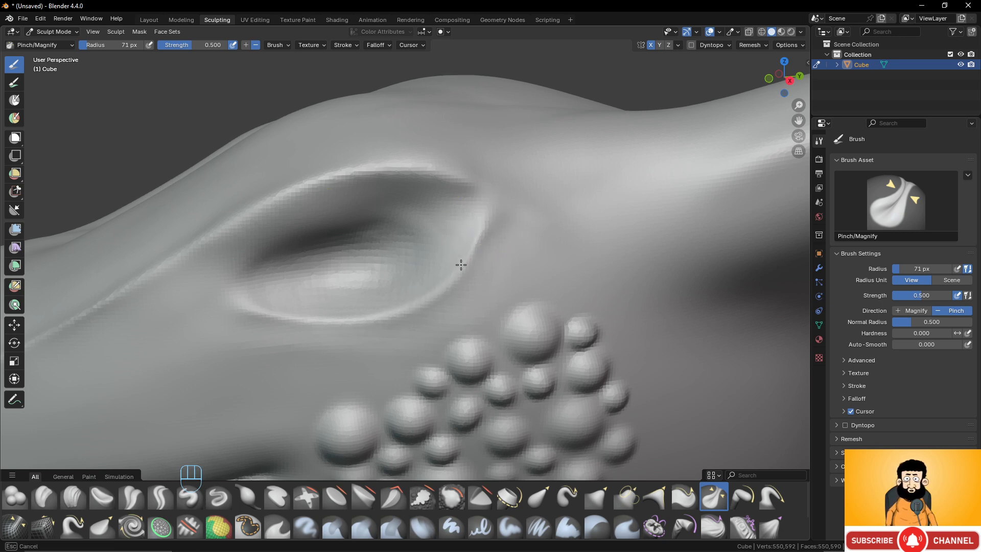
{"action": "mouse_move", "coordinate": [255, 309]}
{"action": "left_mouse_down"}
{"action": "mouse_move", "coordinate": [226, 292]}
{"action": "mouse_move", "coordinate": [307, 315]}
{"action": "left_mouse_up"}
{"action": "left_click_drag", "start_coordinate": [460, 249], "coordinate": [441, 273]}
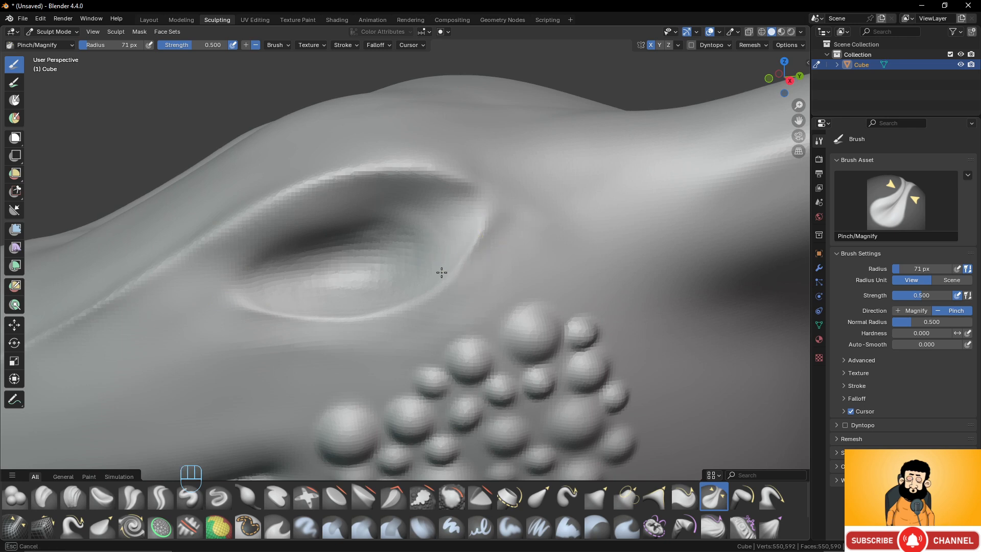
{"action": "left_click_drag", "start_coordinate": [251, 312], "coordinate": [247, 290]}
- Pinch the ridge running from the nostril up over the eye socket into a thin, crisp line
{"action": "scroll", "coordinate": [248, 289], "scroll_direction": "down", "scroll_amount": 5}
{"action": "scroll", "coordinate": [405, 291], "scroll_direction": "up", "scroll_amount": 3}
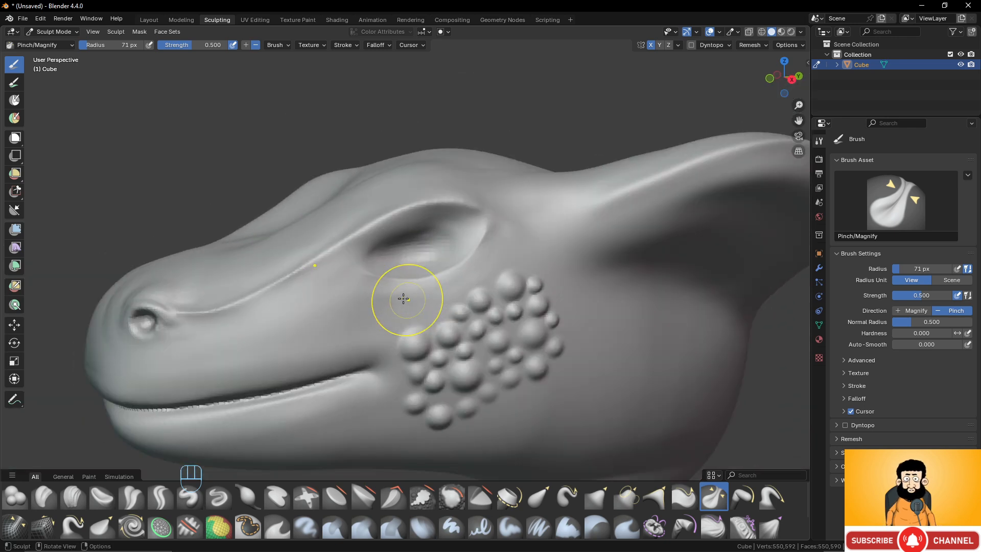
{"action": "scroll", "coordinate": [368, 312], "scroll_direction": "up", "scroll_amount": 3}
{"action": "left_click_drag", "start_coordinate": [400, 226], "coordinate": [431, 210]}
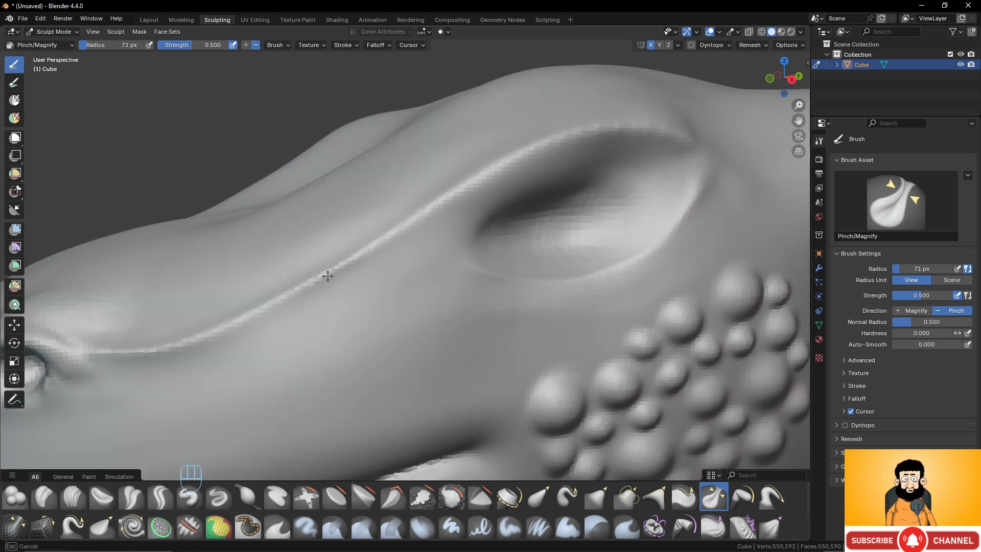
{"action": "mouse_move", "coordinate": [182, 335]}
{"action": "left_mouse_down"}
{"action": "mouse_move", "coordinate": [114, 350]}
{"action": "mouse_move", "coordinate": [230, 320]}
{"action": "left_mouse_up"}
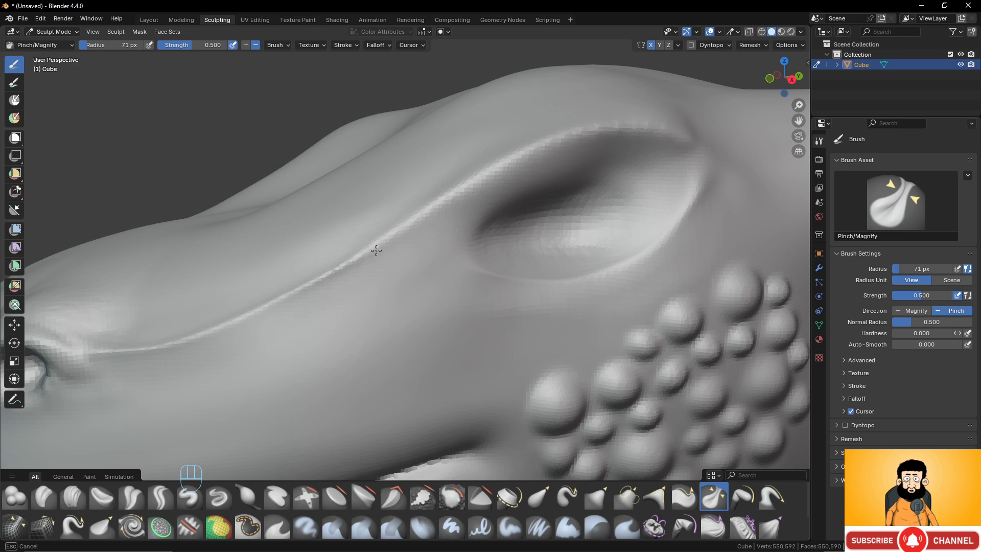
{"action": "mouse_move", "coordinate": [545, 154]}
{"action": "left_mouse_down"}
{"action": "mouse_move", "coordinate": [616, 132]}
{"action": "mouse_move", "coordinate": [606, 137]}
{"action": "left_mouse_up"}
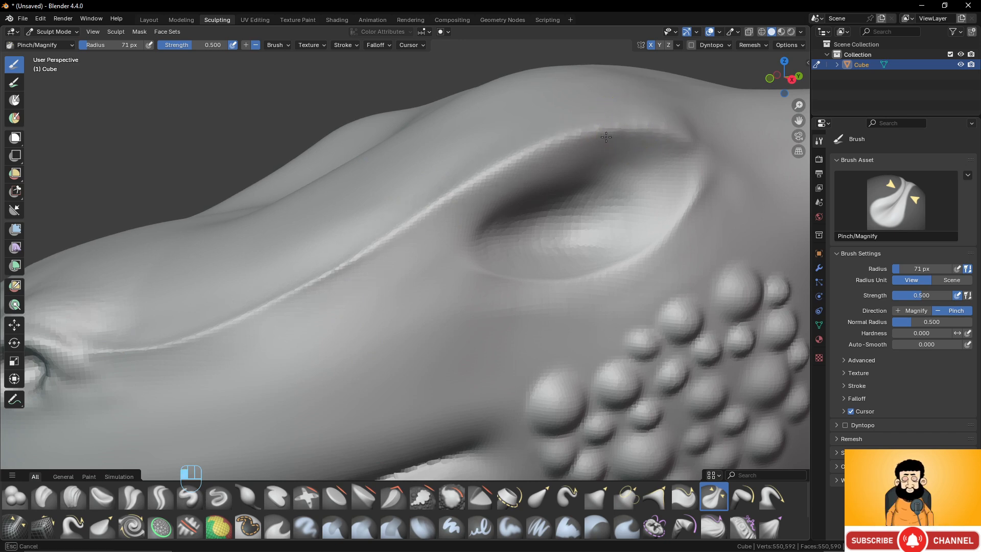
{"action": "mouse_move", "coordinate": [157, 345]}
{"action": "left_mouse_down"}
{"action": "mouse_move", "coordinate": [355, 259]}
{"action": "mouse_move", "coordinate": [507, 158]}
{"action": "left_mouse_up"}
{"action": "left_click_drag", "start_coordinate": [655, 136], "coordinate": [671, 135]}
{"action": "mouse_move", "coordinate": [670, 134]}
{"action": "left_mouse_down"}
{"action": "mouse_move", "coordinate": [574, 142]}
{"action": "mouse_move", "coordinate": [429, 206]}
{"action": "left_mouse_up"}
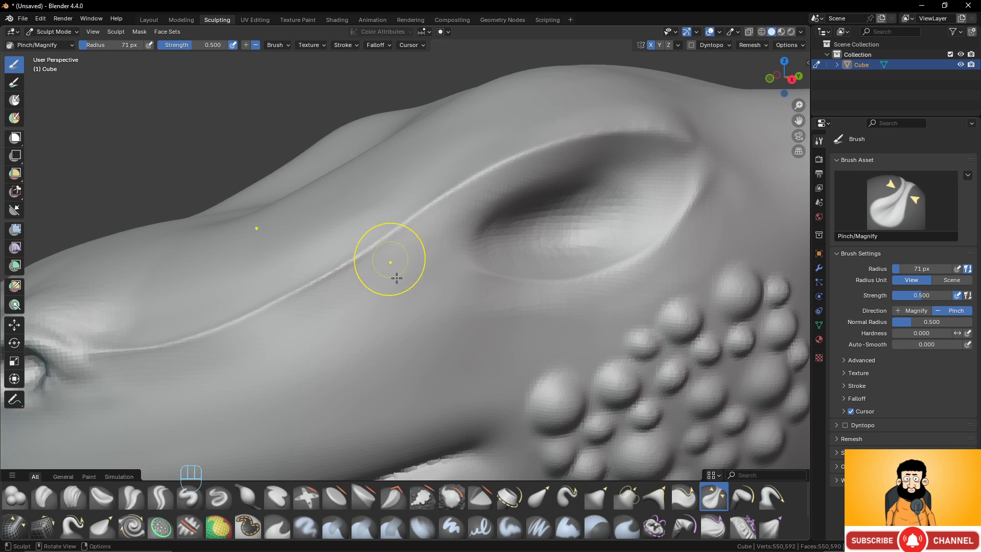
- Enlarge the brush shelf to show all rows of brushes, and choose the Snake Hook brush
{"action": "scroll", "coordinate": [396, 278], "scroll_direction": "down", "scroll_amount": 10}
{"action": "middle_click_drag", "start_coordinate": [440, 339], "coordinate": [445, 308]}
{"action": "scroll", "coordinate": [445, 322], "scroll_direction": "up", "scroll_amount": 3}
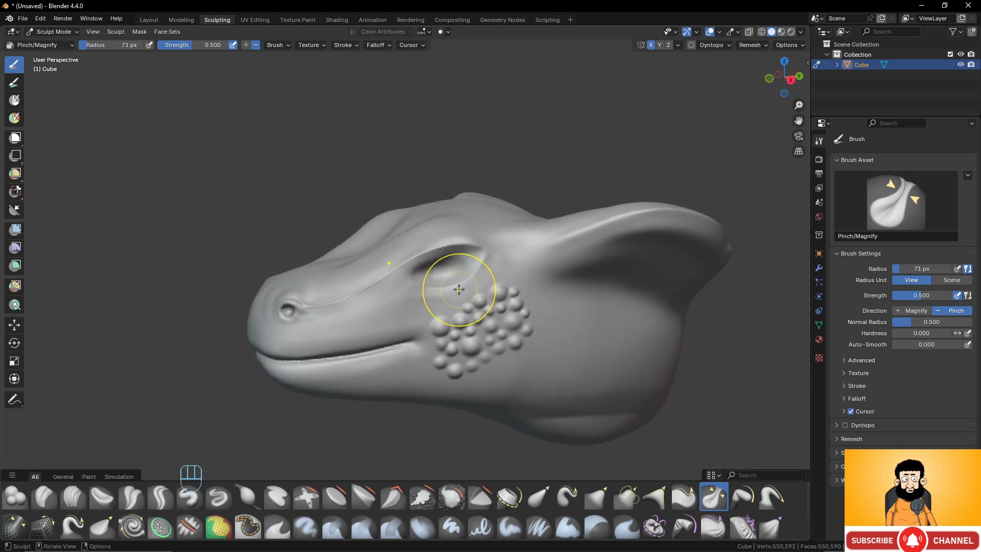
{"action": "scroll", "coordinate": [314, 475], "scroll_direction": "down", "scroll_amount": 2}
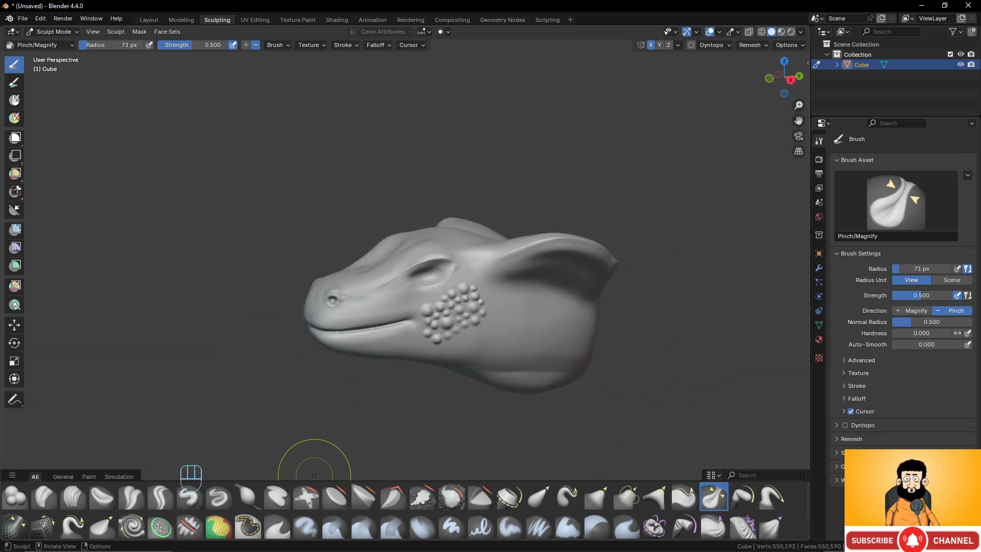
{"action": "scroll", "coordinate": [316, 465], "scroll_direction": "up", "scroll_amount": 1}
{"action": "scroll", "coordinate": [347, 452], "scroll_direction": "up", "scroll_amount": 3}
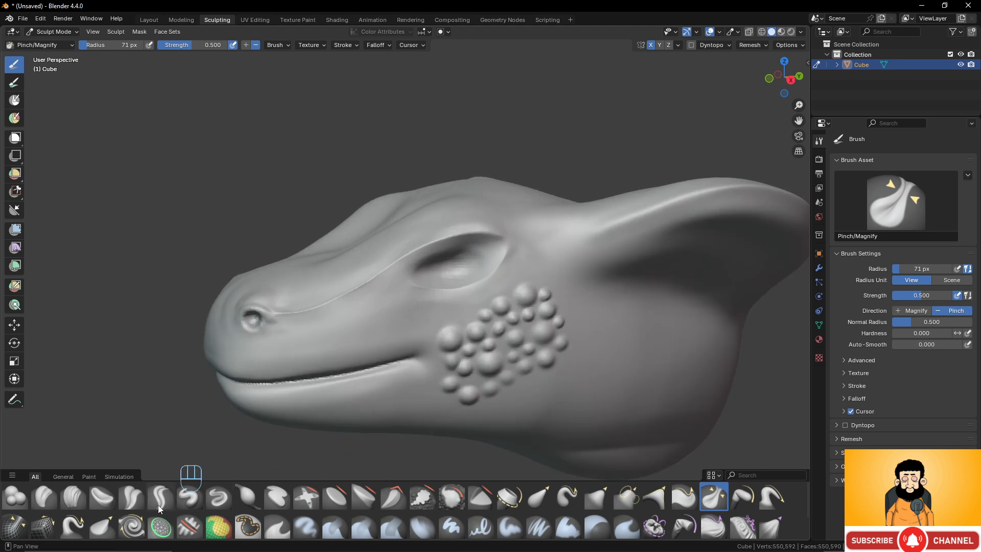
{"action": "left_click_drag", "start_coordinate": [349, 482], "coordinate": [353, 424]}
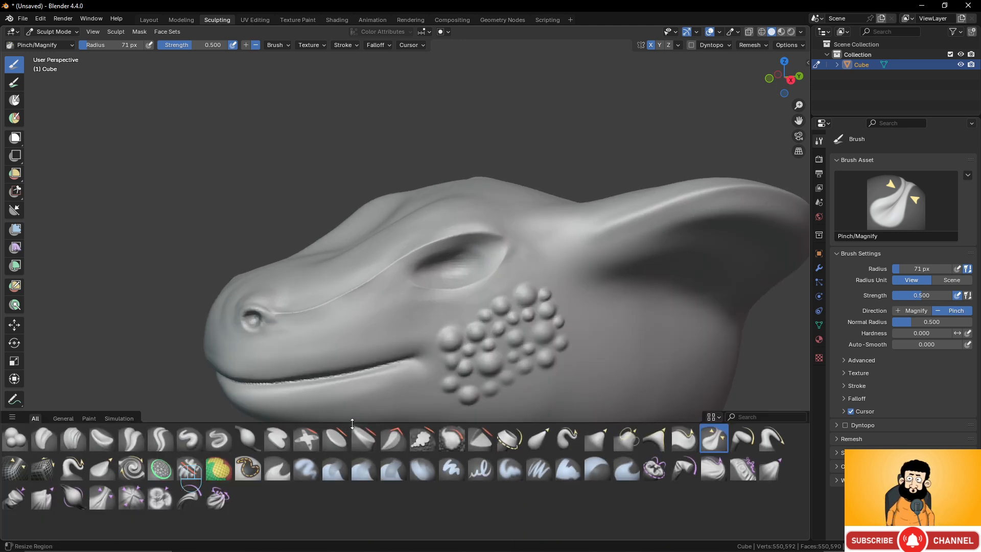
{"action": "left_click", "coordinate": [66, 468]}
- Enable Dyntopo for the head and accept the attribute data warning
{"action": "mouse_move", "coordinate": [583, 281]}
{"action": "middle_mouse_down"}
{"action": "mouse_move", "coordinate": [581, 295]}
{"action": "mouse_move", "coordinate": [525, 259]}
{"action": "middle_mouse_up"}
{"action": "scroll", "coordinate": [525, 258], "scroll_direction": "up", "scroll_amount": 5}
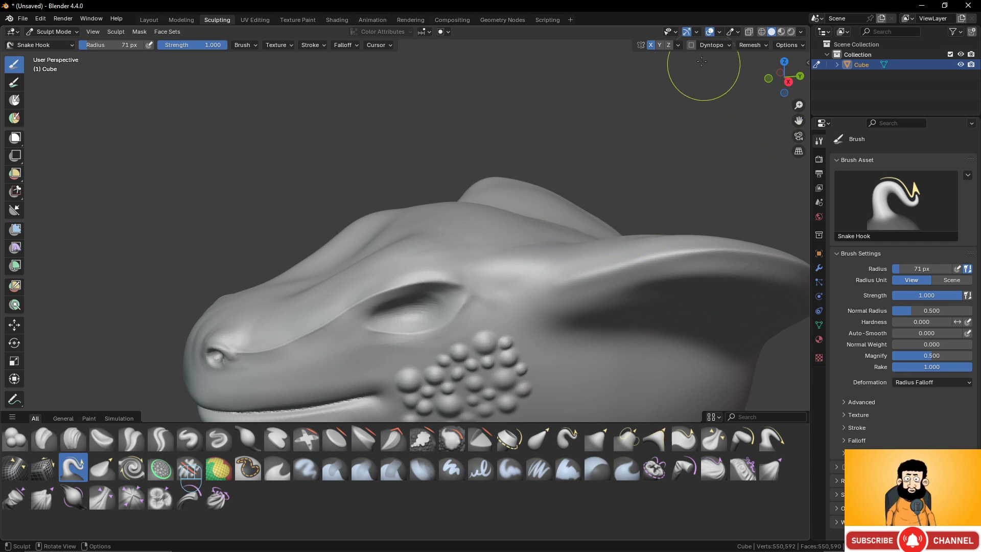
{"action": "left_click", "coordinate": [694, 46]}
{"action": "left_click", "coordinate": [692, 46]}
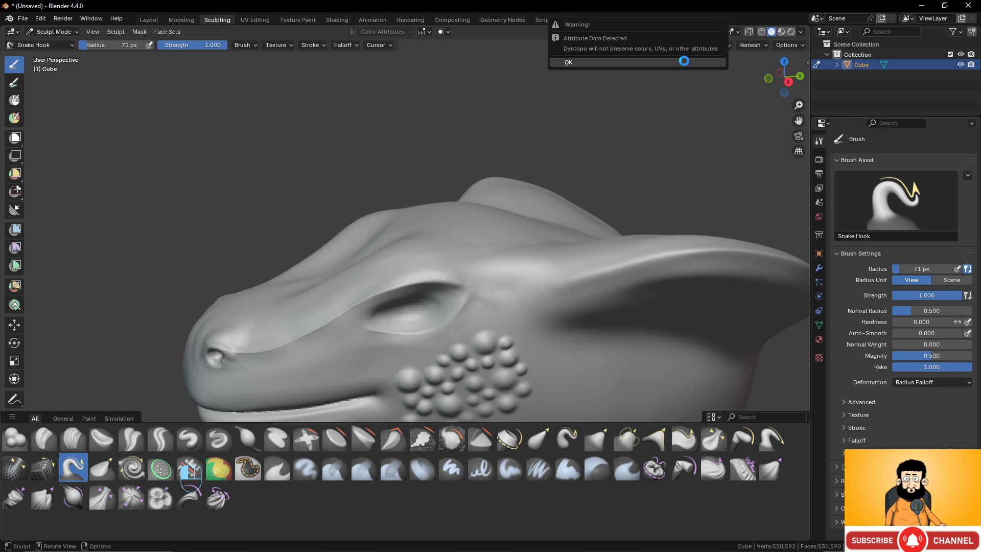
{"action": "left_click", "coordinate": [684, 61]}
- Try pulling out the far neck flare with the Snake Hook brush, and undo the stroke
{"action": "mouse_move", "coordinate": [554, 204]}
{"action": "left_mouse_down"}
{"action": "mouse_move", "coordinate": [521, 247]}
{"action": "mouse_move", "coordinate": [571, 203]}
{"action": "left_mouse_up"}
{"action": "key", "text": "ctrl+z"}
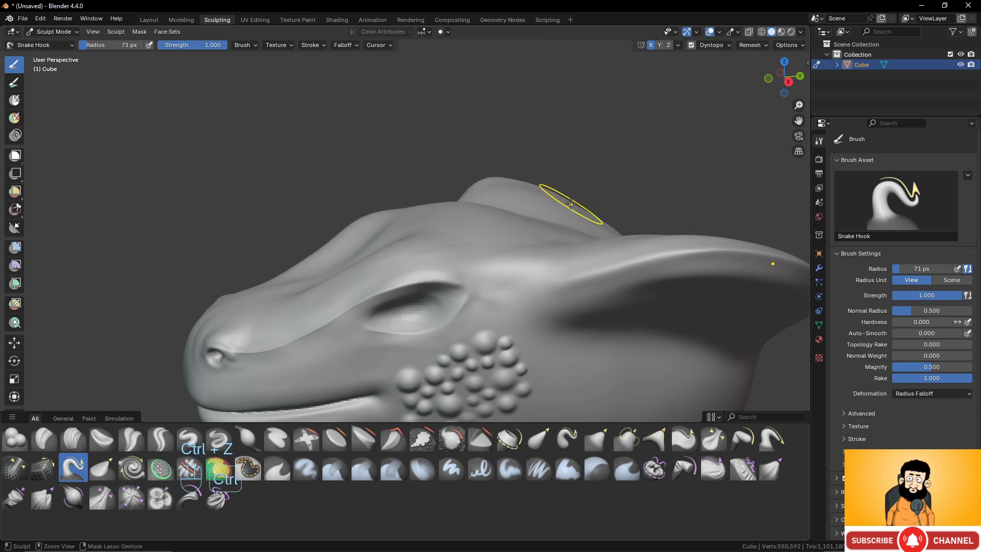
- Set the Dyntopo detail size to 60, try a Snake Hook pull behind the eye, and undo the stroke
{"action": "left_click", "coordinate": [714, 46]}
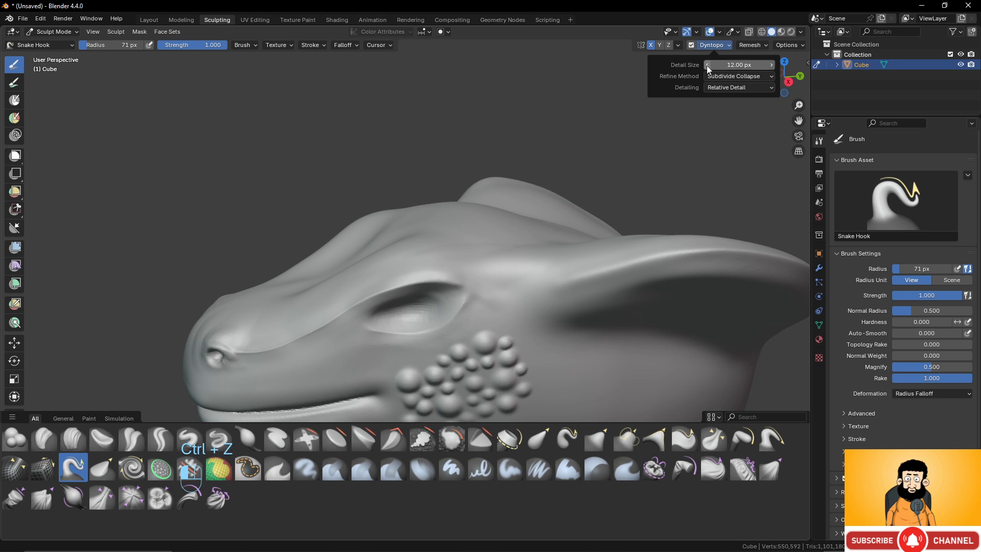
{"action": "left_click", "coordinate": [735, 66]}
{"action": "type", "text": "60"}
{"action": "key", "text": "Return"}
{"action": "left_click_drag", "start_coordinate": [521, 252], "coordinate": [567, 205]}
{"action": "key", "text": "ctrl+z"}
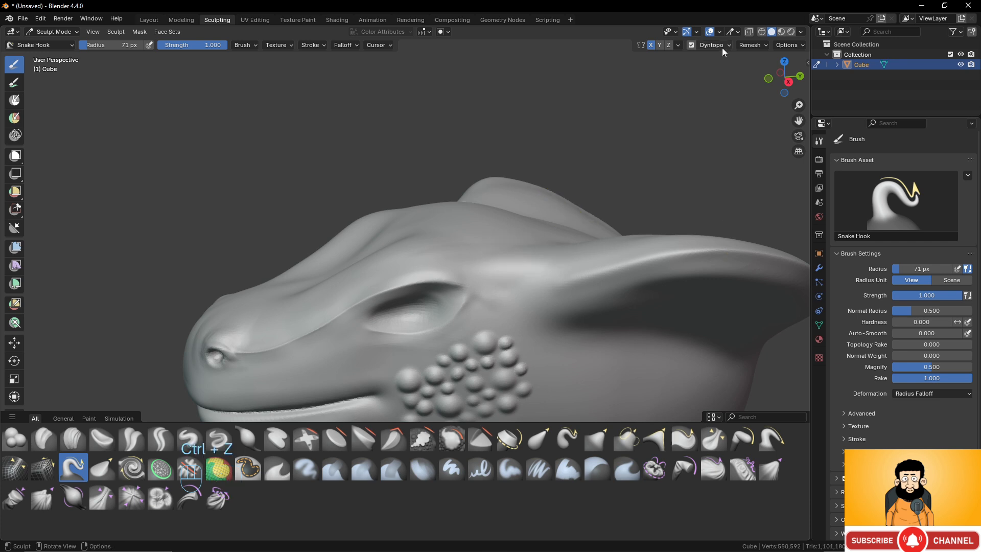
- Set the Dyntopo detail size to 2
{"action": "left_click", "coordinate": [722, 46]}
{"action": "left_click", "coordinate": [730, 64]}
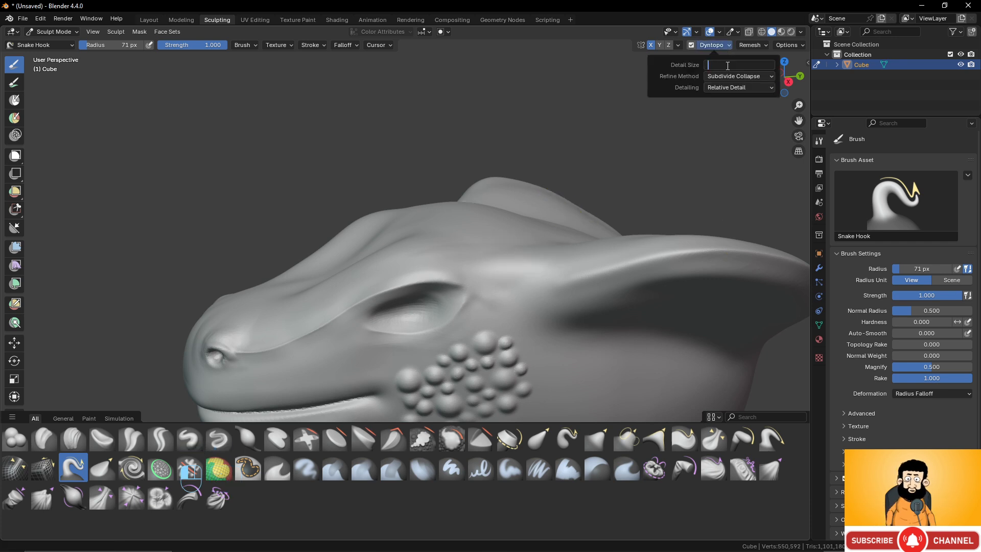
{"action": "type", "text": "2"}
{"action": "key", "text": "Return"}
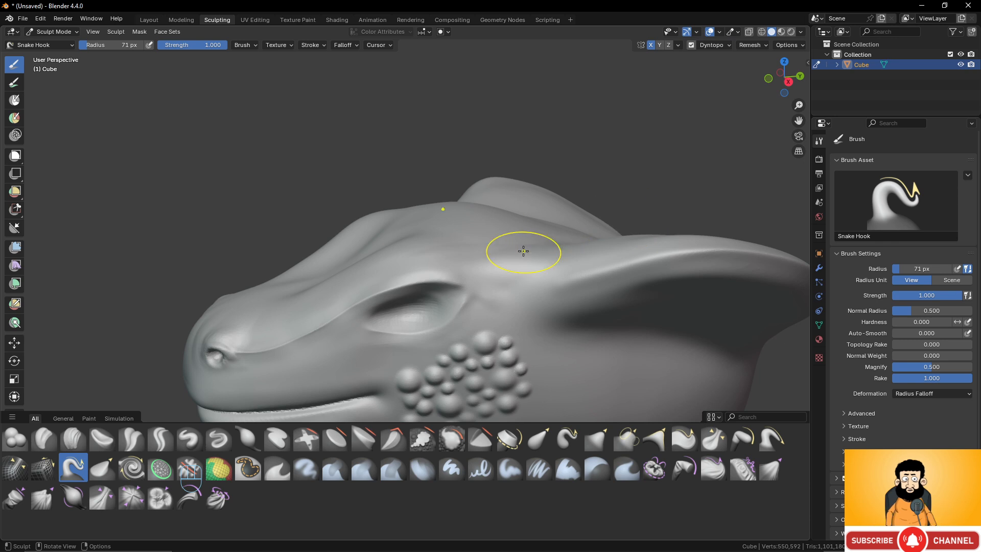
- Try pulling a short horn out of the head behind the eye with Snake Hook, and undo the stroke
{"action": "mouse_move", "coordinate": [522, 248]}
{"action": "left_mouse_down"}
{"action": "mouse_move", "coordinate": [516, 254]}
{"action": "mouse_move", "coordinate": [575, 205]}
{"action": "left_mouse_up"}
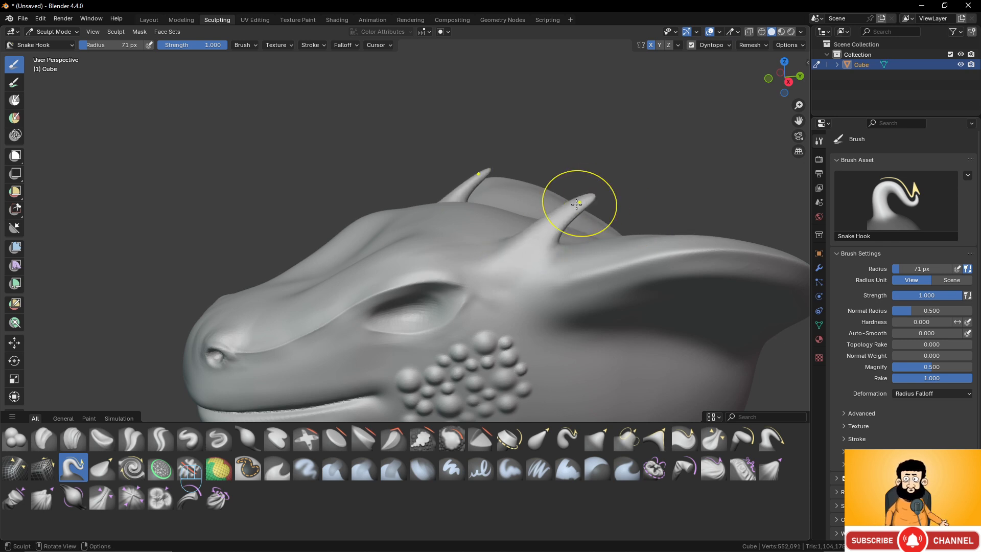
{"action": "key", "text": "ctrl+z"}
{"action": "mouse_move", "coordinate": [559, 219]}
{"action": "middle_mouse_down"}
{"action": "mouse_move", "coordinate": [526, 204]}
{"action": "mouse_move", "coordinate": [561, 210]}
{"action": "middle_mouse_up"}
- Pull a long, backward-curving pair of horns out of the head above and behind the eyes with Snake Hook
{"action": "scroll", "coordinate": [516, 221], "scroll_direction": "down", "scroll_amount": 2}
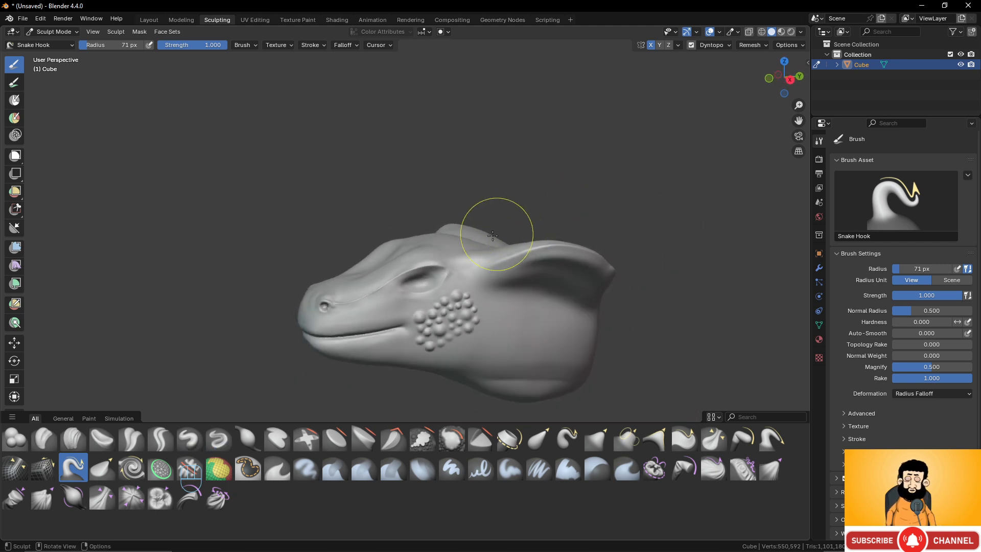
{"action": "scroll", "coordinate": [482, 238], "scroll_direction": "up", "scroll_amount": 1}
{"action": "mouse_move", "coordinate": [464, 240]}
{"action": "left_mouse_down"}
{"action": "mouse_move", "coordinate": [587, 174]}
{"action": "mouse_move", "coordinate": [624, 170]}
{"action": "left_mouse_up"}
{"action": "mouse_move", "coordinate": [668, 281]}
{"action": "middle_mouse_down"}
{"action": "mouse_move", "coordinate": [598, 228]}
{"action": "mouse_move", "coordinate": [461, 227]}
{"action": "mouse_move", "coordinate": [560, 230]}
{"action": "mouse_move", "coordinate": [593, 166]}
{"action": "middle_mouse_up"}
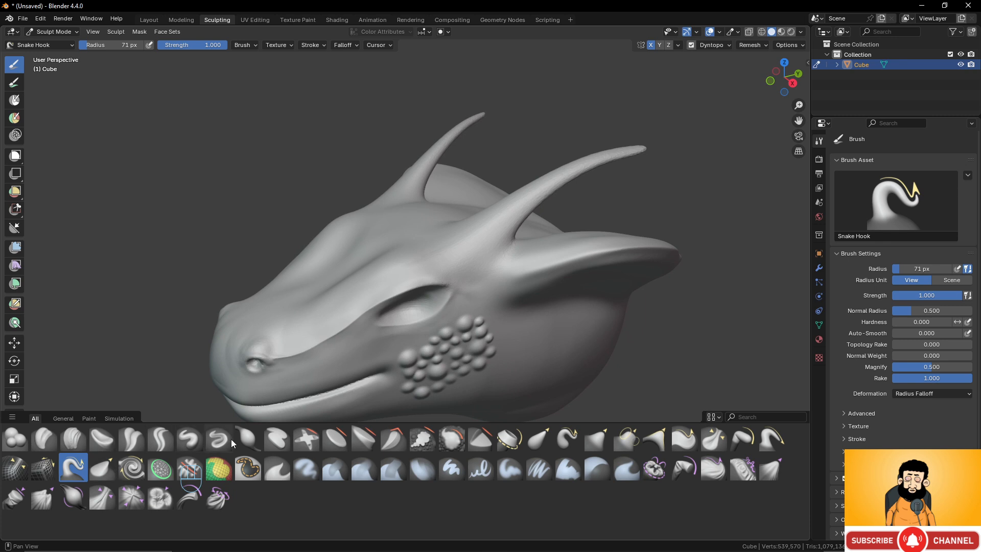
- Thicken the horns along their length with the Inflate/Deflate brush
{"action": "left_click", "coordinate": [248, 438]}
{"action": "scroll", "coordinate": [548, 205], "scroll_direction": "up", "scroll_amount": 2}
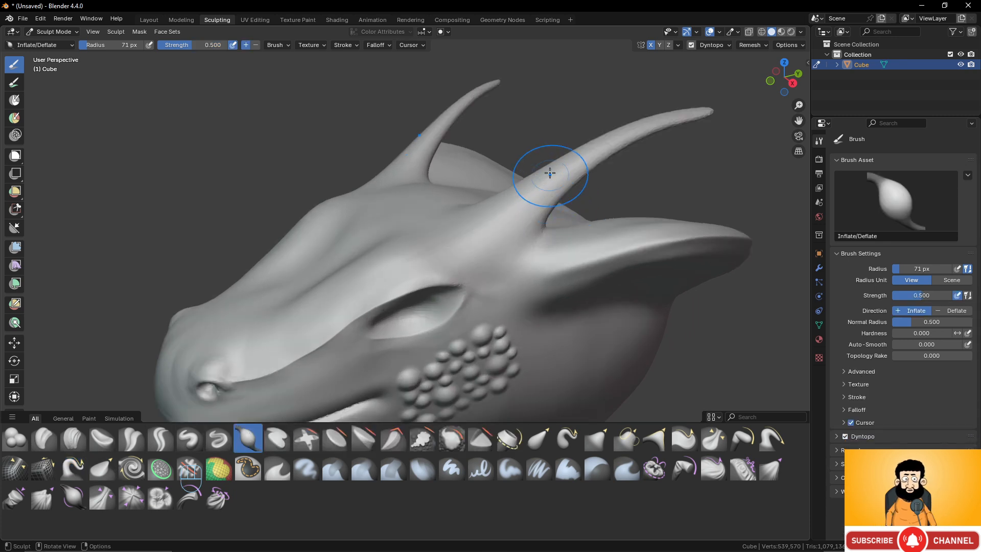
{"action": "scroll", "coordinate": [547, 164], "scroll_direction": "down", "scroll_amount": 5}
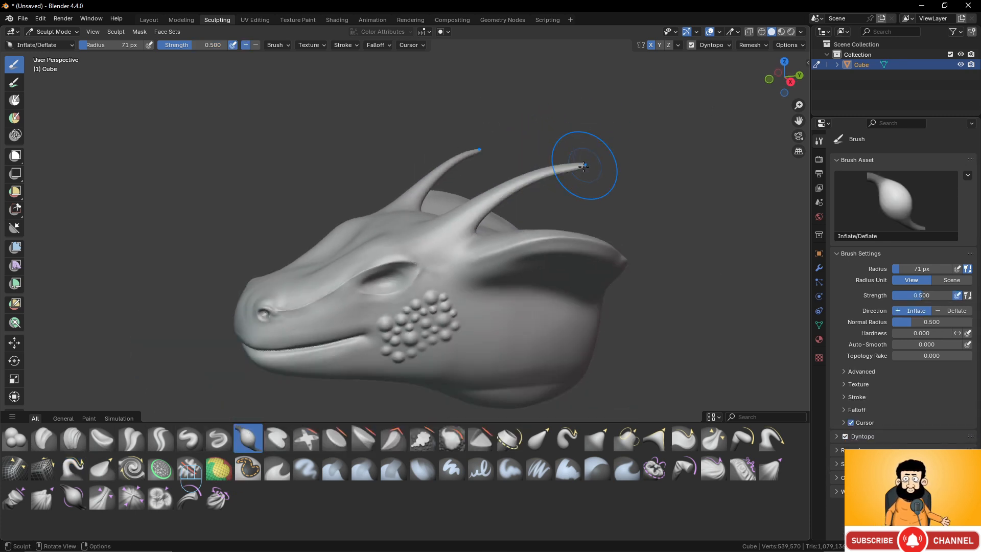
{"action": "left_click_drag", "start_coordinate": [556, 172], "coordinate": [460, 220]}
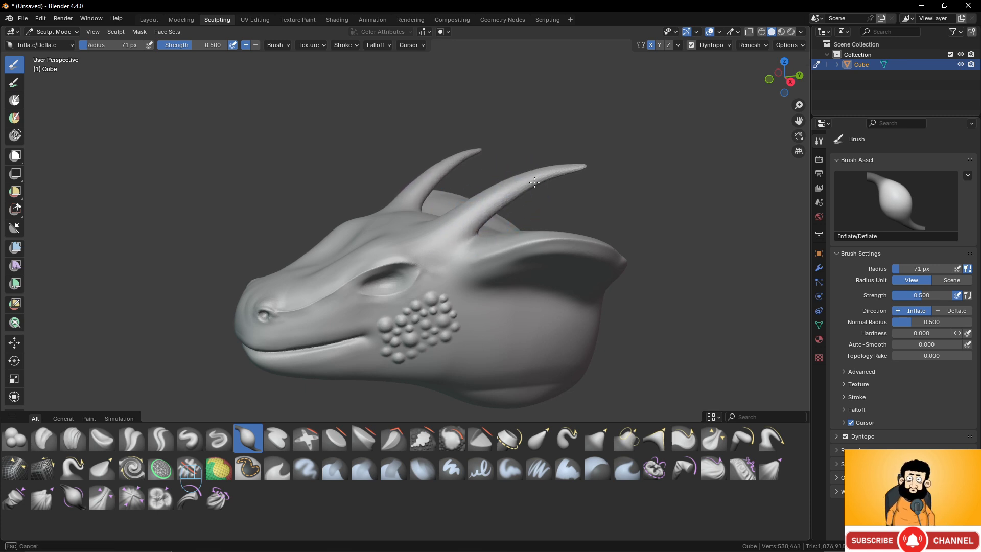
{"action": "mouse_move", "coordinate": [568, 172]}
{"action": "left_mouse_down"}
{"action": "mouse_move", "coordinate": [458, 221]}
{"action": "mouse_move", "coordinate": [568, 172]}
{"action": "left_mouse_up"}
{"action": "mouse_move", "coordinate": [520, 251]}
{"action": "middle_mouse_down"}
{"action": "mouse_move", "coordinate": [552, 253]}
{"action": "mouse_move", "coordinate": [509, 256]}
{"action": "mouse_move", "coordinate": [511, 220]}
{"action": "middle_mouse_up"}
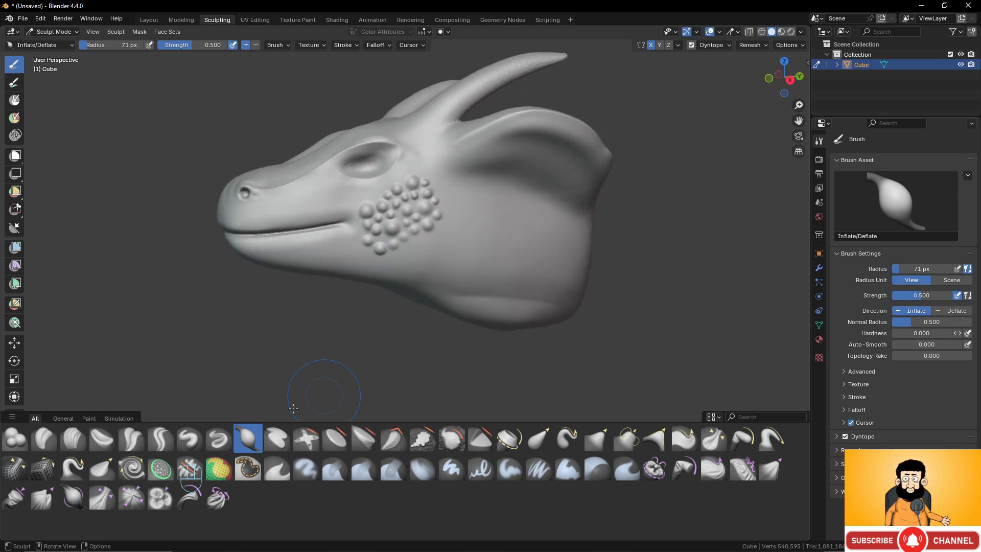
- Switch back to the Snake Hook brush for work on the lower jaw
{"action": "left_click", "coordinate": [71, 467]}
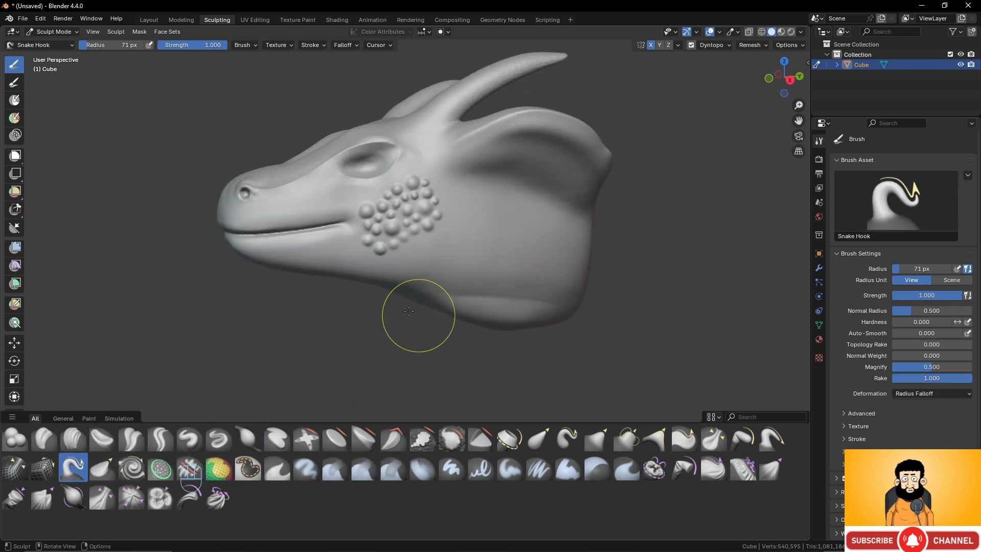
{"action": "scroll", "coordinate": [403, 314], "scroll_direction": "up", "scroll_amount": 2}
{"action": "scroll", "coordinate": [362, 316], "scroll_direction": "up", "scroll_amount": 1}
- Try pulling a spike out of the underside of the lower jaw, and undo the stroke
{"action": "middle_click_drag", "start_coordinate": [361, 317], "coordinate": [455, 286], "text": "shift"}
{"action": "middle_click_drag", "start_coordinate": [376, 254], "coordinate": [379, 253]}
{"action": "mouse_move", "coordinate": [381, 250]}
{"action": "left_mouse_down"}
{"action": "mouse_move", "coordinate": [414, 287]}
{"action": "mouse_move", "coordinate": [459, 311]}
{"action": "left_mouse_up"}
{"action": "key", "text": "ctrl+z"}
- Pull a backward-curving spike out of the rear part of the lower jaw with Snake Hook
{"action": "middle_click_drag", "start_coordinate": [405, 274], "coordinate": [406, 259]}
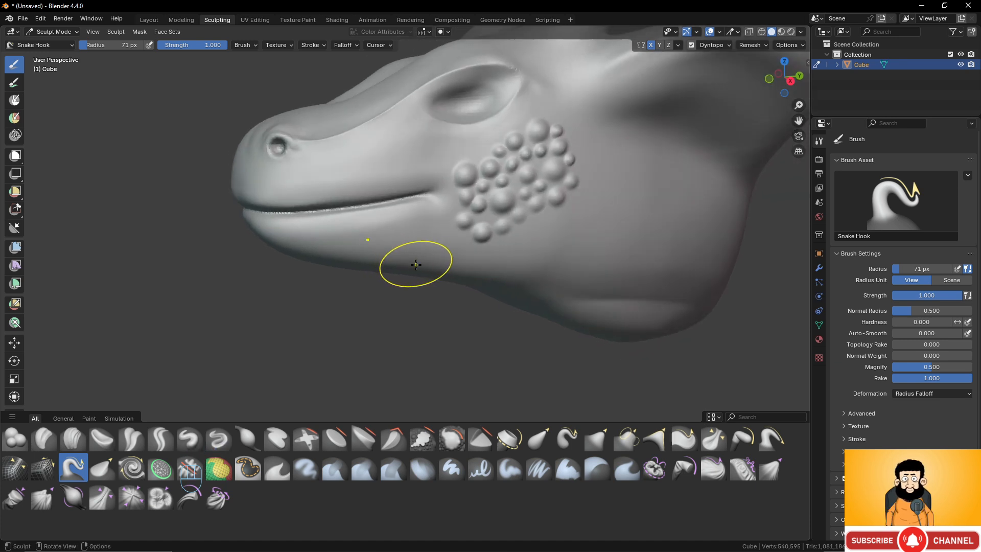
{"action": "mouse_move", "coordinate": [414, 260]}
{"action": "left_mouse_down"}
{"action": "mouse_move", "coordinate": [432, 298]}
{"action": "mouse_move", "coordinate": [464, 320]}
{"action": "left_mouse_up"}
{"action": "mouse_move", "coordinate": [465, 320]}
{"action": "middle_mouse_down"}
{"action": "mouse_move", "coordinate": [455, 254]}
{"action": "mouse_move", "coordinate": [409, 230]}
{"action": "mouse_move", "coordinate": [388, 205]}
{"action": "mouse_move", "coordinate": [360, 208]}
{"action": "mouse_move", "coordinate": [340, 252]}
{"action": "middle_mouse_up"}
{"action": "scroll", "coordinate": [345, 245], "scroll_direction": "up", "scroll_amount": 2}
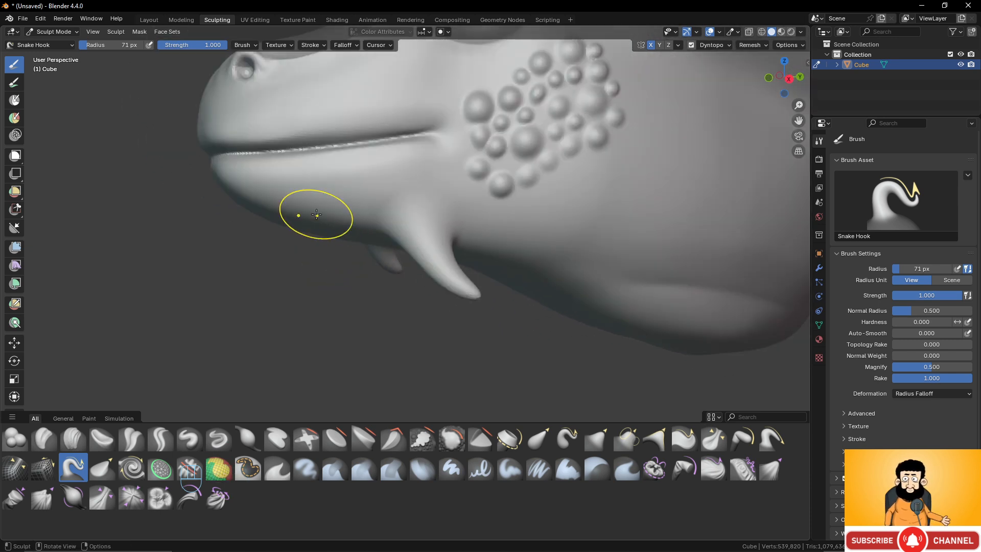
- Pull two more spikes out of the lower jaw, one midway along it and one near the chin
{"action": "mouse_move", "coordinate": [312, 204]}
{"action": "left_mouse_down"}
{"action": "mouse_move", "coordinate": [289, 261]}
{"action": "mouse_move", "coordinate": [276, 267]}
{"action": "left_mouse_up"}
{"action": "left_click_drag", "start_coordinate": [243, 190], "coordinate": [173, 209]}
{"action": "scroll", "coordinate": [255, 191], "scroll_direction": "down", "scroll_amount": 4}
{"action": "mouse_move", "coordinate": [333, 176]}
{"action": "middle_mouse_down"}
{"action": "mouse_move", "coordinate": [493, 176]}
{"action": "mouse_move", "coordinate": [427, 174]}
{"action": "middle_mouse_up"}
{"action": "scroll", "coordinate": [427, 174], "scroll_direction": "up", "scroll_amount": 2}
{"action": "middle_click_drag", "start_coordinate": [490, 204], "coordinate": [406, 244]}
{"action": "mouse_move", "coordinate": [406, 244]}
{"action": "middle_mouse_down"}
{"action": "mouse_move", "coordinate": [366, 253]}
{"action": "mouse_move", "coordinate": [397, 264]}
{"action": "mouse_move", "coordinate": [415, 257]}
{"action": "middle_mouse_up"}
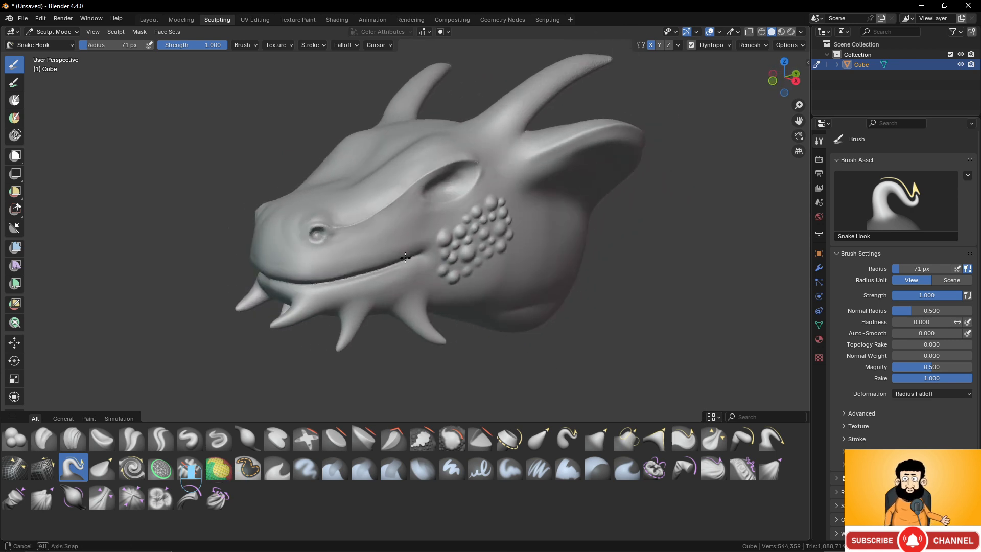
- Smooth the tips of the three lower-jaw spikes
{"action": "scroll", "coordinate": [438, 324], "scroll_direction": "up", "scroll_amount": 2}
{"action": "middle_click_drag", "start_coordinate": [440, 317], "coordinate": [416, 248], "text": "shift"}
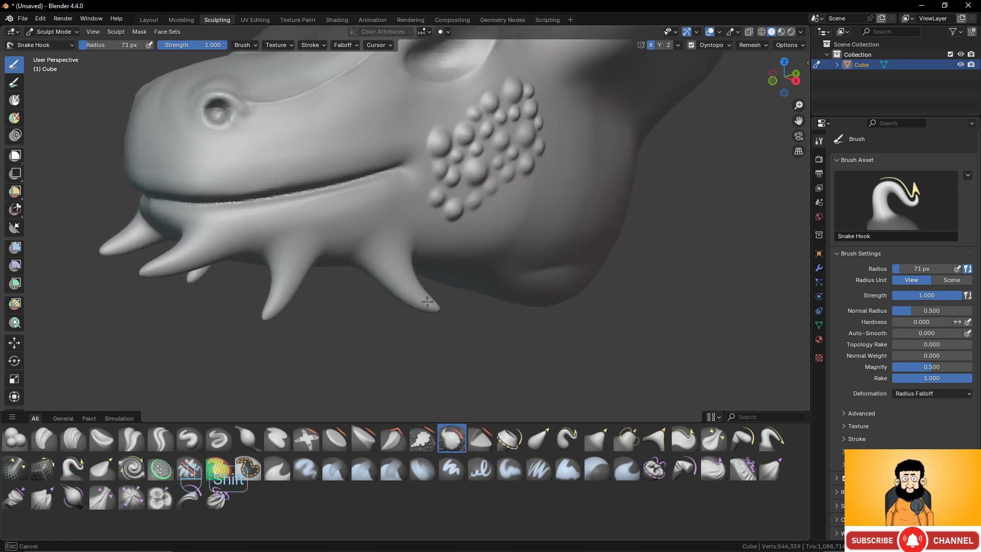
{"action": "left_click_drag", "start_coordinate": [269, 307], "coordinate": [268, 309], "text": "shift"}
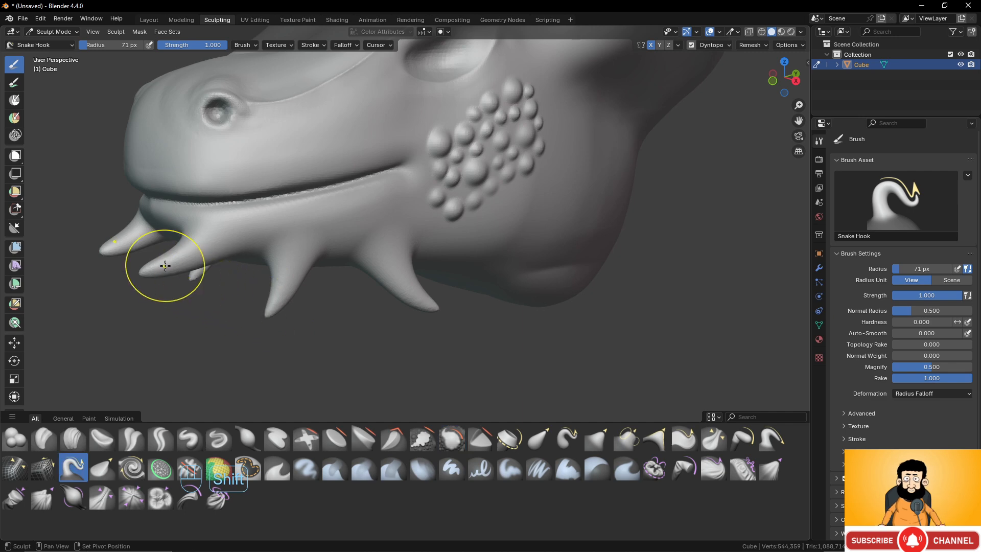
{"action": "left_click_drag", "start_coordinate": [165, 266], "coordinate": [162, 266], "text": "shift"}
- Examine the spikes, horns and horn bases from several angles and up close
{"action": "scroll", "coordinate": [243, 240], "scroll_direction": "down", "scroll_amount": 1}
{"action": "scroll", "coordinate": [243, 240], "scroll_direction": "down", "scroll_amount": 2}
{"action": "middle_click_drag", "start_coordinate": [284, 225], "coordinate": [254, 213]}
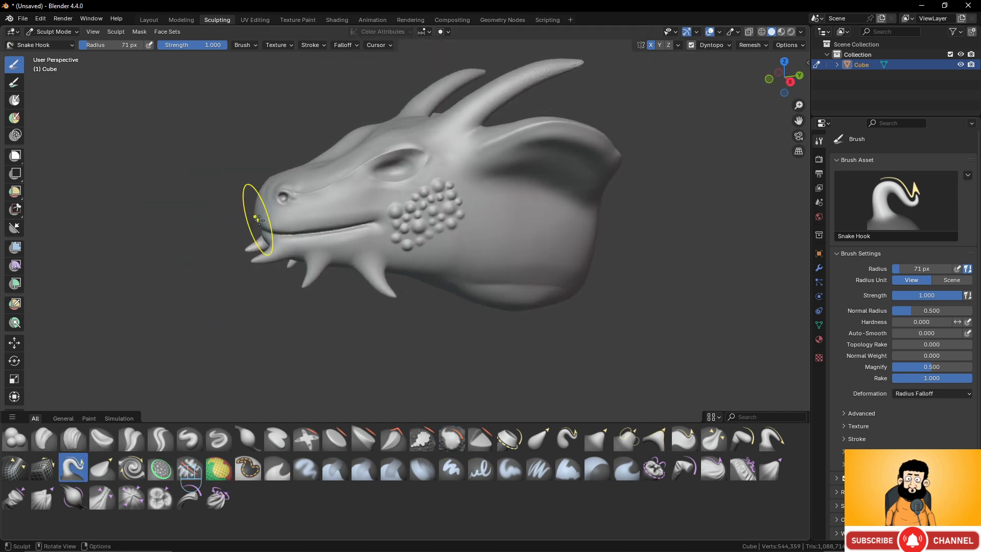
{"action": "scroll", "coordinate": [390, 232], "scroll_direction": "up", "scroll_amount": 3}
{"action": "scroll", "coordinate": [418, 230], "scroll_direction": "down", "scroll_amount": 1}
{"action": "mouse_move", "coordinate": [390, 232]}
{"action": "middle_mouse_down", "text": "shift"}
{"action": "mouse_move", "coordinate": [396, 357]}
{"action": "mouse_move", "coordinate": [460, 213]}
{"action": "middle_mouse_up", "text": "shift"}
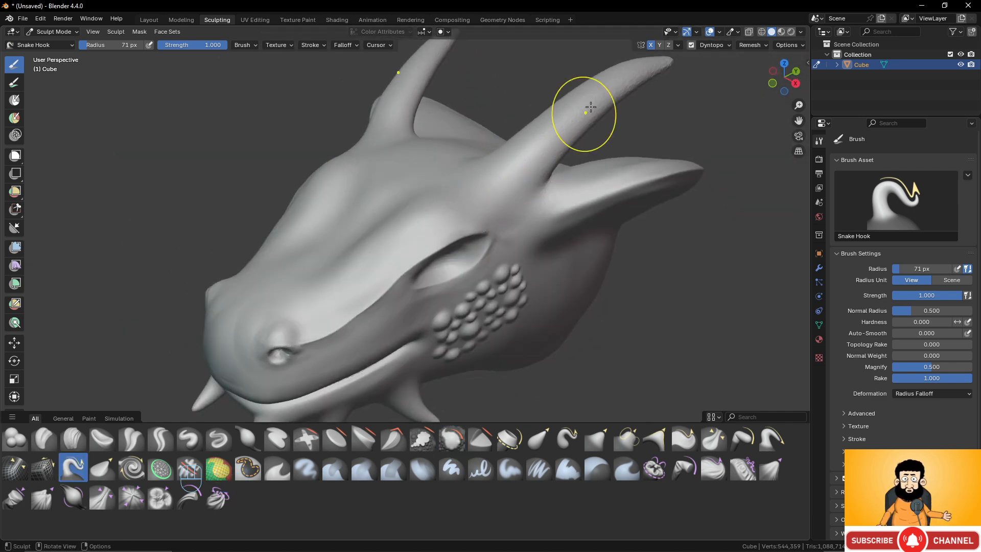
{"action": "mouse_move", "coordinate": [591, 109]}
{"action": "middle_mouse_down"}
{"action": "mouse_move", "coordinate": [520, 173]}
{"action": "mouse_move", "coordinate": [503, 169]}
{"action": "middle_mouse_up"}
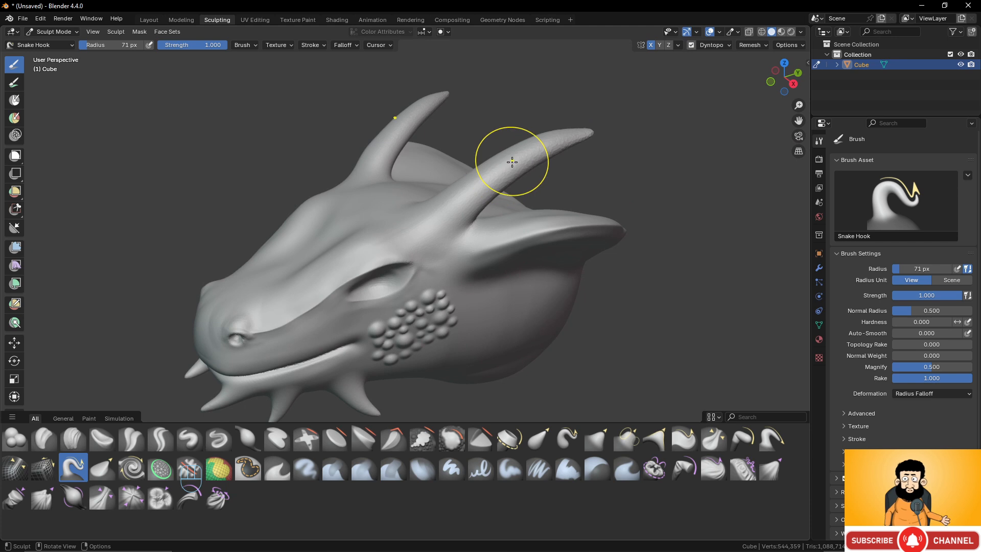
{"action": "scroll", "coordinate": [479, 234], "scroll_direction": "up", "scroll_amount": 1}
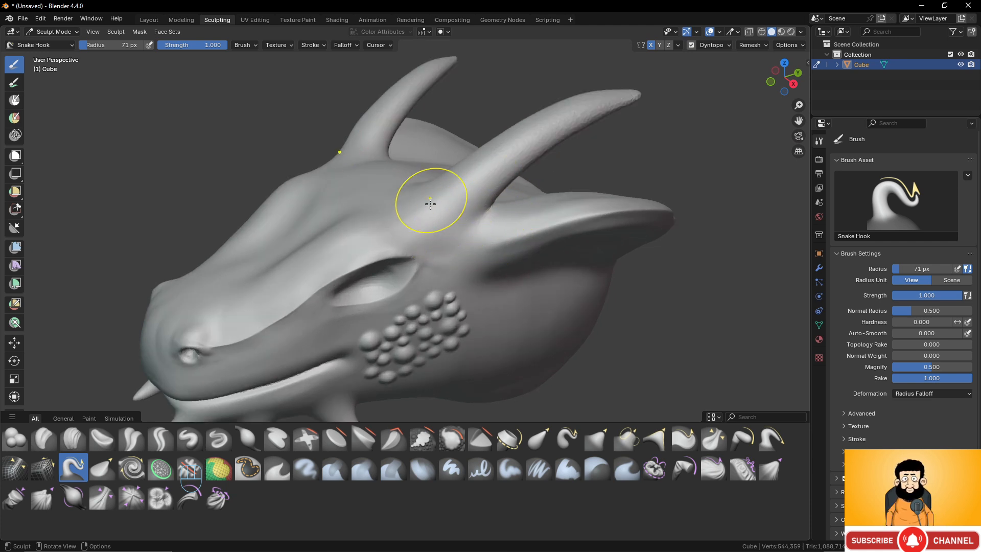
{"action": "scroll", "coordinate": [483, 227], "scroll_direction": "up", "scroll_amount": 1}
{"action": "scroll", "coordinate": [483, 227], "scroll_direction": "down", "scroll_amount": 1}
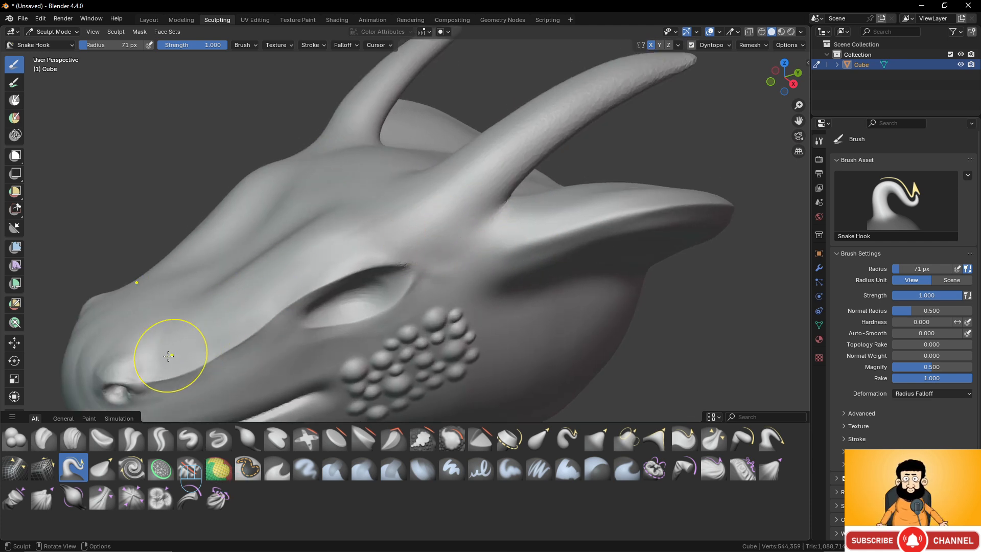
- Add a raised band around the front of the near horn's base with the Draw brush while Dyntopo is on
{"action": "left_click", "coordinate": [189, 439]}
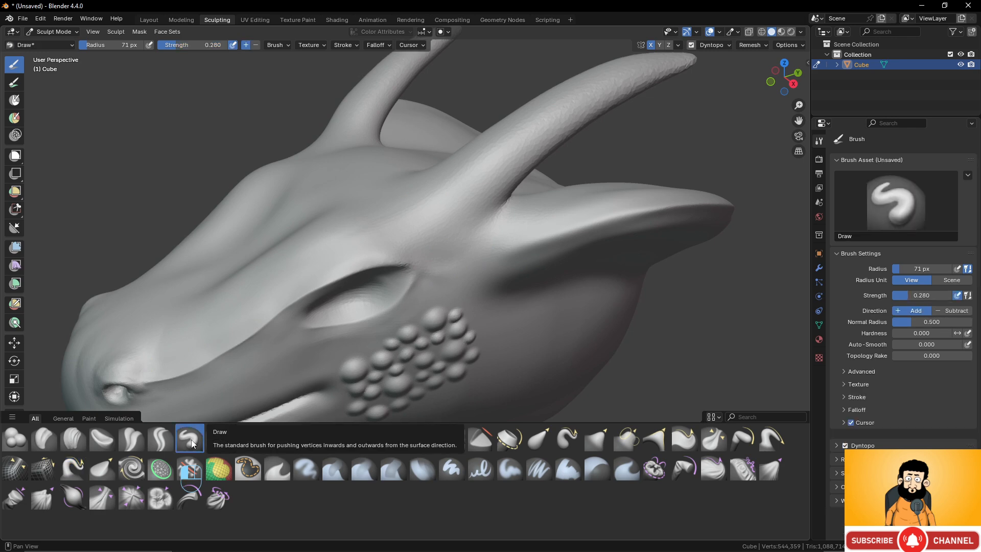
{"action": "scroll", "coordinate": [466, 221], "scroll_direction": "up", "scroll_amount": 3}
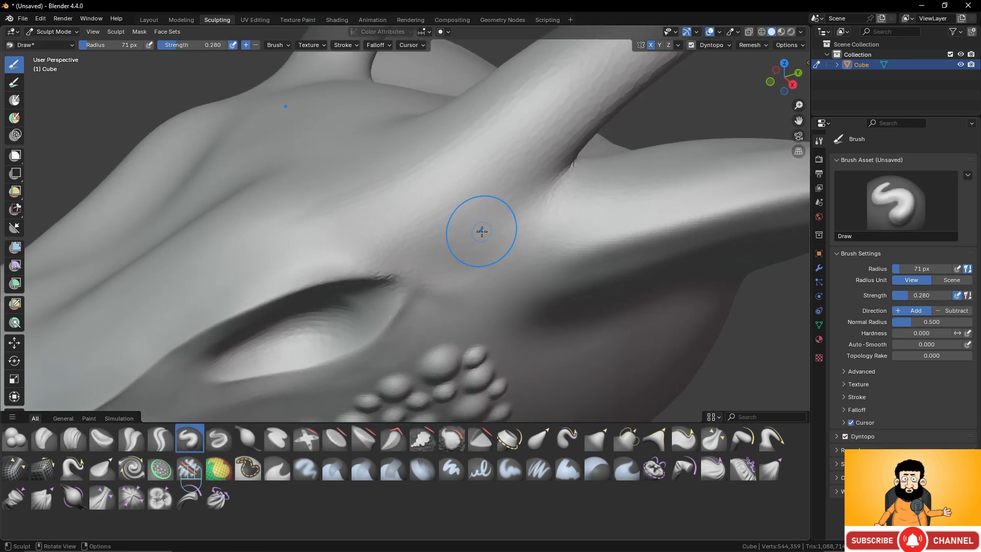
{"action": "left_click_drag", "start_coordinate": [499, 233], "coordinate": [452, 225]}
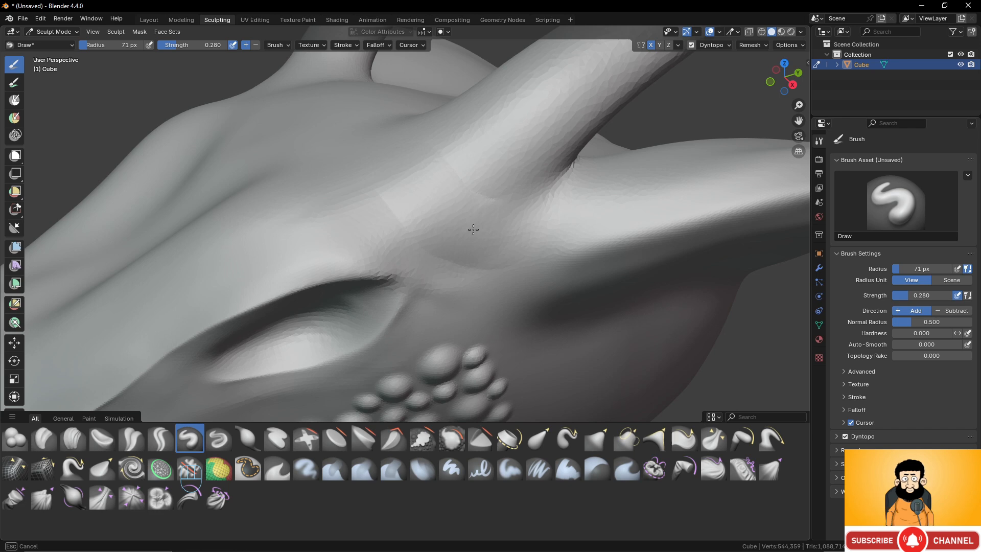
{"action": "left_click_drag", "start_coordinate": [501, 207], "coordinate": [495, 207]}
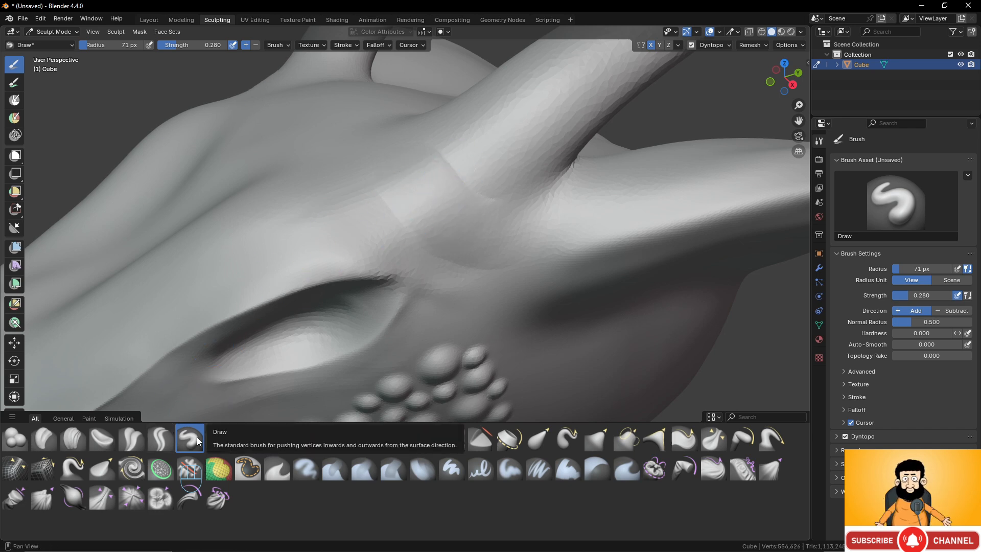
- Turn off Dyntopo and voxel remesh the head
{"action": "left_click", "coordinate": [693, 45]}
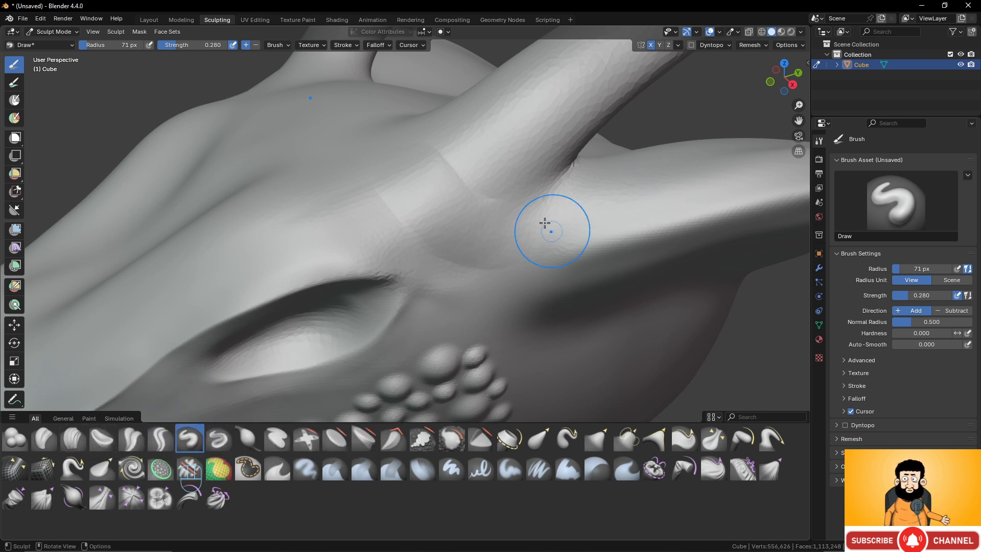
{"action": "scroll", "coordinate": [527, 215], "scroll_direction": "down", "scroll_amount": 1}
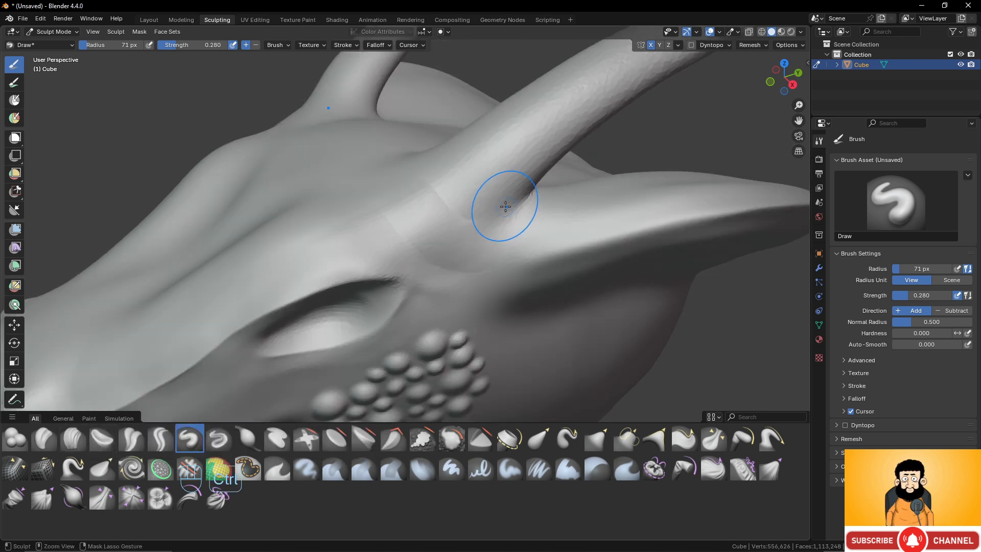
{"action": "key", "text": "ctrl+r"}
- Smooth the horns and the uneven seam at the base of the near horn
{"action": "scroll", "coordinate": [503, 202], "scroll_direction": "down", "scroll_amount": 2}
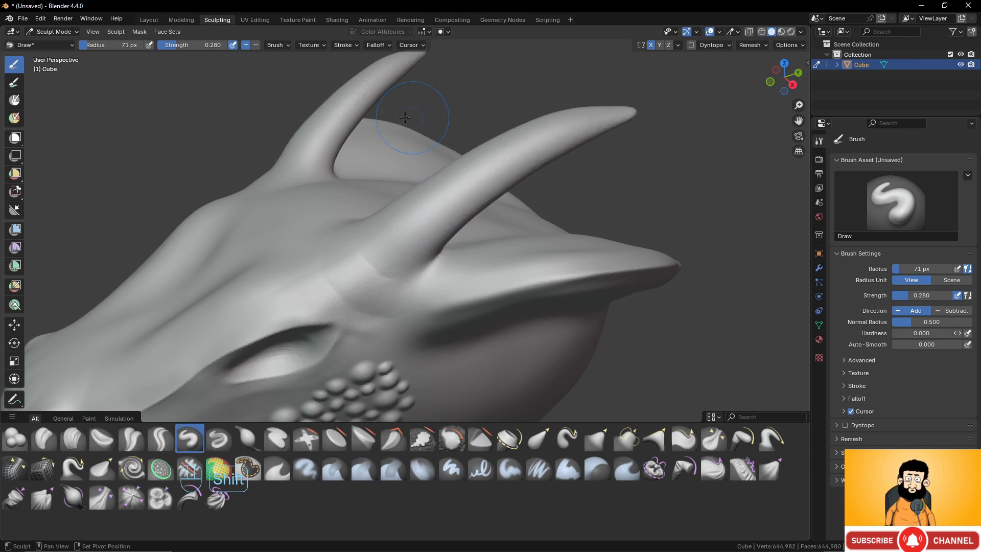
{"action": "middle_click_drag", "start_coordinate": [568, 133], "coordinate": [409, 77]}
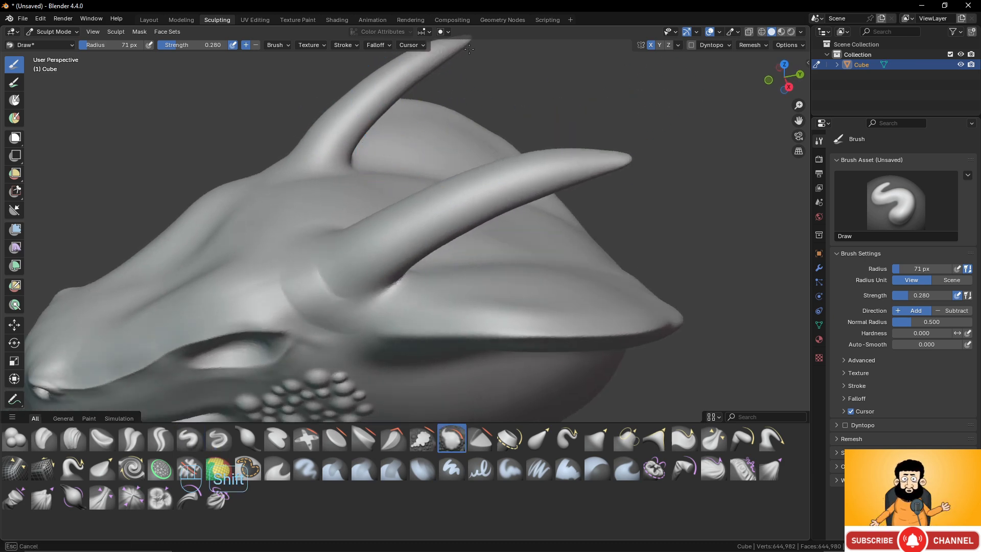
{"action": "middle_click_drag", "start_coordinate": [318, 274], "coordinate": [358, 257]}
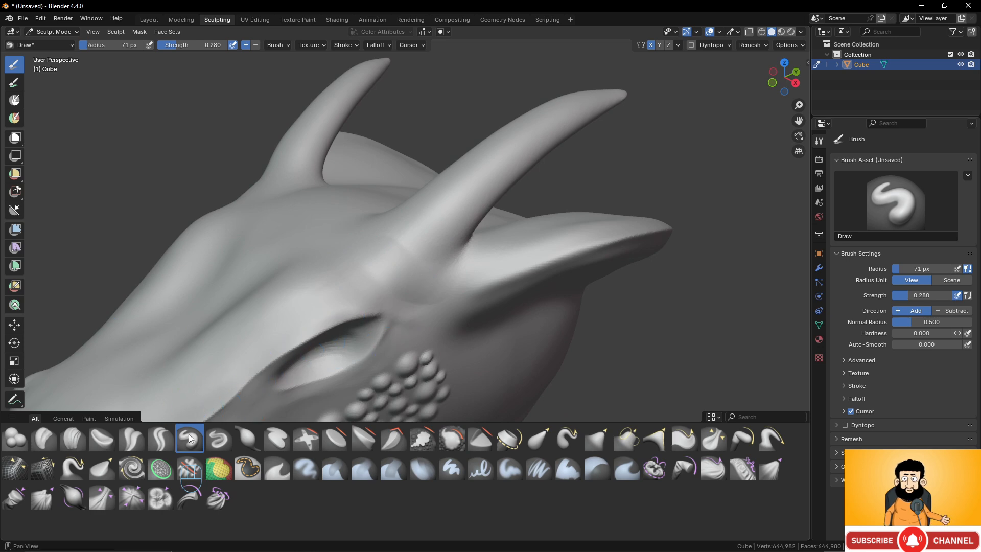
- Build up a thick raised ring of skin around the horn's base with the Draw brush
{"action": "scroll", "coordinate": [361, 361], "scroll_direction": "up", "scroll_amount": 5}
{"action": "scroll", "coordinate": [394, 306], "scroll_direction": "down", "scroll_amount": 2}
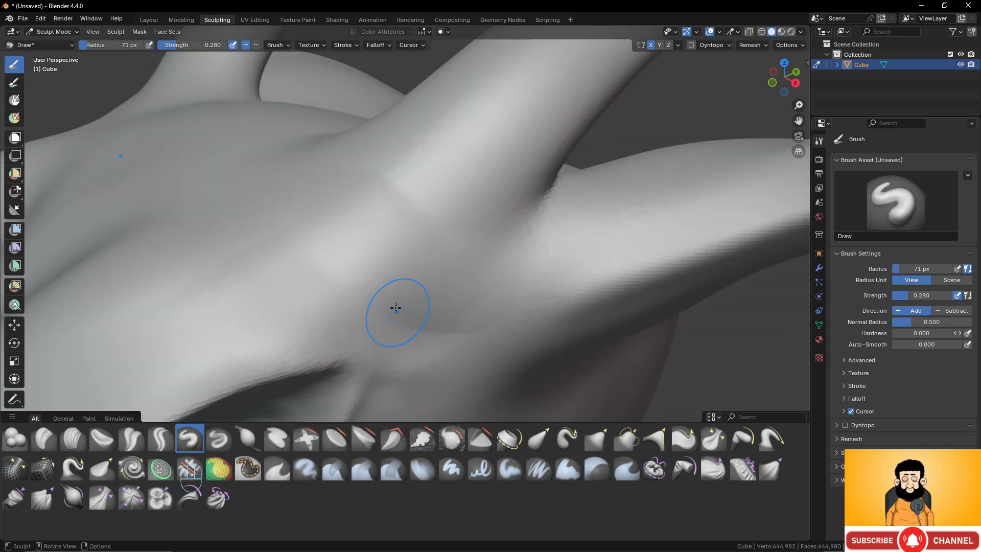
{"action": "mouse_move", "coordinate": [326, 180]}
{"action": "left_mouse_down"}
{"action": "mouse_move", "coordinate": [416, 285]}
{"action": "mouse_move", "coordinate": [482, 287]}
{"action": "mouse_move", "coordinate": [357, 219]}
{"action": "left_mouse_up"}
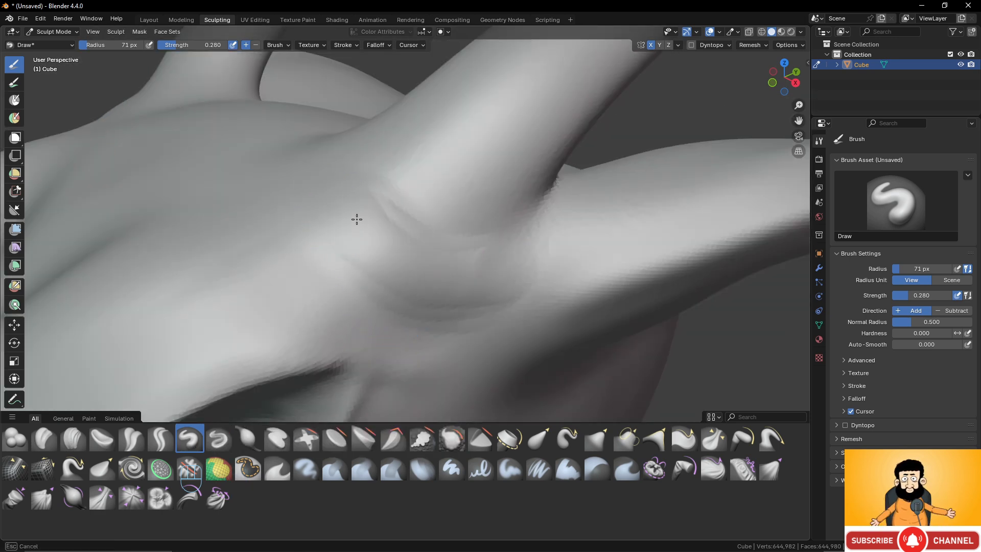
{"action": "left_click_drag", "start_coordinate": [325, 128], "coordinate": [429, 283]}
{"action": "mouse_move", "coordinate": [482, 275]}
{"action": "left_mouse_down"}
{"action": "mouse_move", "coordinate": [315, 136]}
{"action": "mouse_move", "coordinate": [458, 281]}
{"action": "mouse_move", "coordinate": [426, 252]}
{"action": "left_mouse_up"}
{"action": "middle_click_drag", "start_coordinate": [427, 251], "coordinate": [482, 281]}
{"action": "left_click_drag", "start_coordinate": [603, 296], "coordinate": [620, 298]}
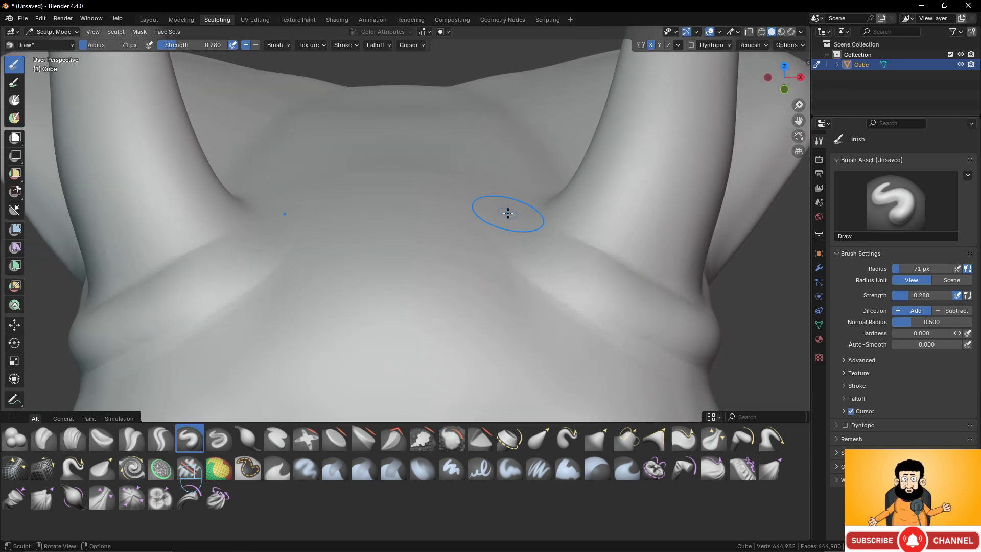
{"action": "mouse_move", "coordinate": [500, 213]}
{"action": "middle_mouse_down"}
{"action": "mouse_move", "coordinate": [620, 300]}
{"action": "mouse_move", "coordinate": [631, 274]}
{"action": "middle_mouse_up"}
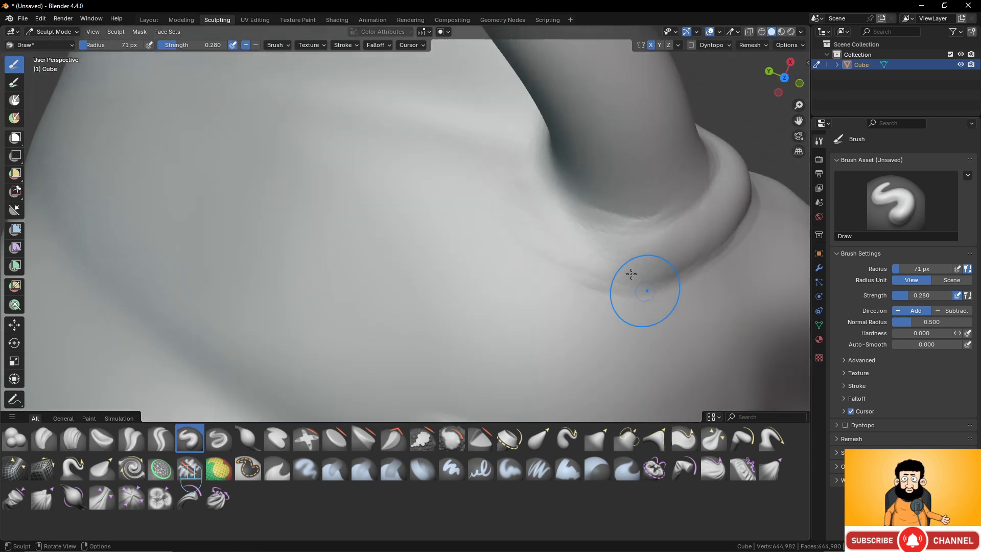
- Raise a fold of skin over the upper side of the rearmost jaw spike's base with the Draw brush
{"action": "left_click_drag", "start_coordinate": [575, 232], "coordinate": [573, 242]}
{"action": "mouse_move", "coordinate": [628, 248]}
{"action": "middle_mouse_down"}
{"action": "mouse_move", "coordinate": [507, 241]}
{"action": "mouse_move", "coordinate": [502, 197]}
{"action": "mouse_move", "coordinate": [493, 254]}
{"action": "mouse_move", "coordinate": [517, 231]}
{"action": "middle_mouse_up"}
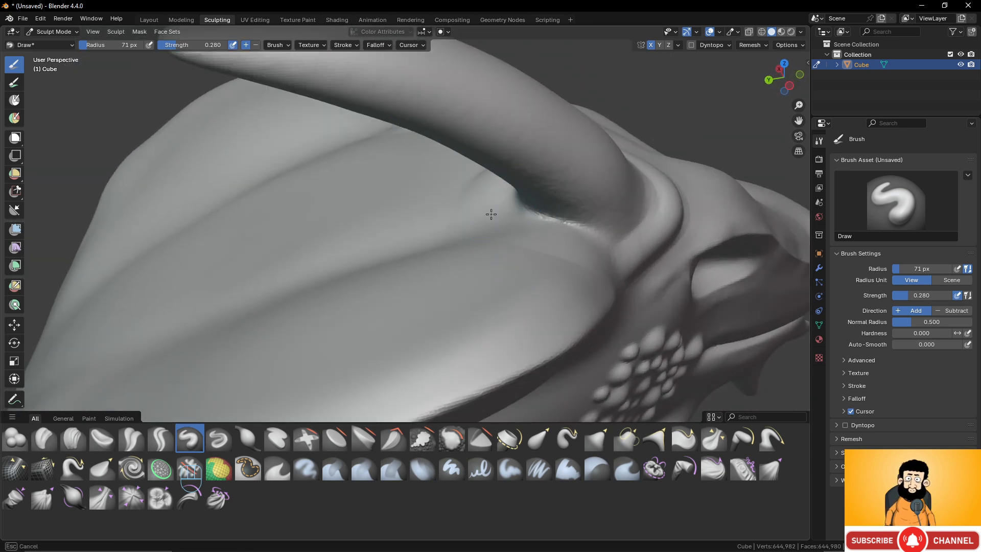
{"action": "scroll", "coordinate": [613, 250], "scroll_direction": "down", "scroll_amount": 6}
{"action": "middle_click_drag", "start_coordinate": [588, 255], "coordinate": [508, 237]}
{"action": "scroll", "coordinate": [523, 274], "scroll_direction": "down", "scroll_amount": 3}
{"action": "middle_click_drag", "start_coordinate": [540, 365], "coordinate": [517, 261], "text": "shift"}
{"action": "scroll", "coordinate": [508, 278], "scroll_direction": "up", "scroll_amount": 4}
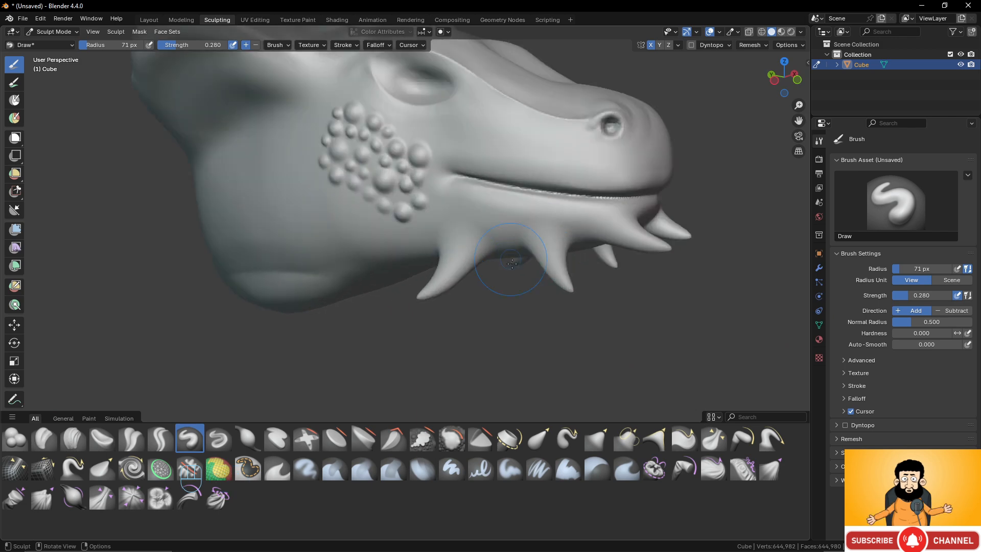
{"action": "scroll", "coordinate": [513, 271], "scroll_direction": "up", "scroll_amount": 4}
{"action": "mouse_move", "coordinate": [549, 226]}
{"action": "middle_mouse_down", "text": "shift"}
{"action": "mouse_move", "coordinate": [512, 257]}
{"action": "mouse_move", "coordinate": [565, 219]}
{"action": "middle_mouse_up", "text": "shift"}
{"action": "middle_click_drag", "start_coordinate": [565, 219], "coordinate": [503, 235], "text": "shift"}
{"action": "scroll", "coordinate": [523, 238], "scroll_direction": "up", "scroll_amount": 2}
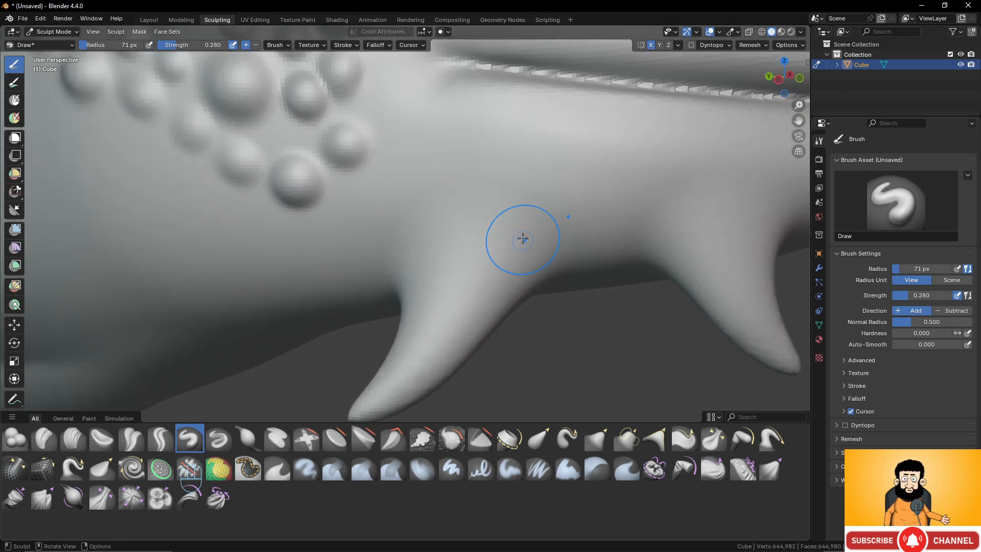
{"action": "scroll", "coordinate": [536, 210], "scroll_direction": "up", "scroll_amount": 4}
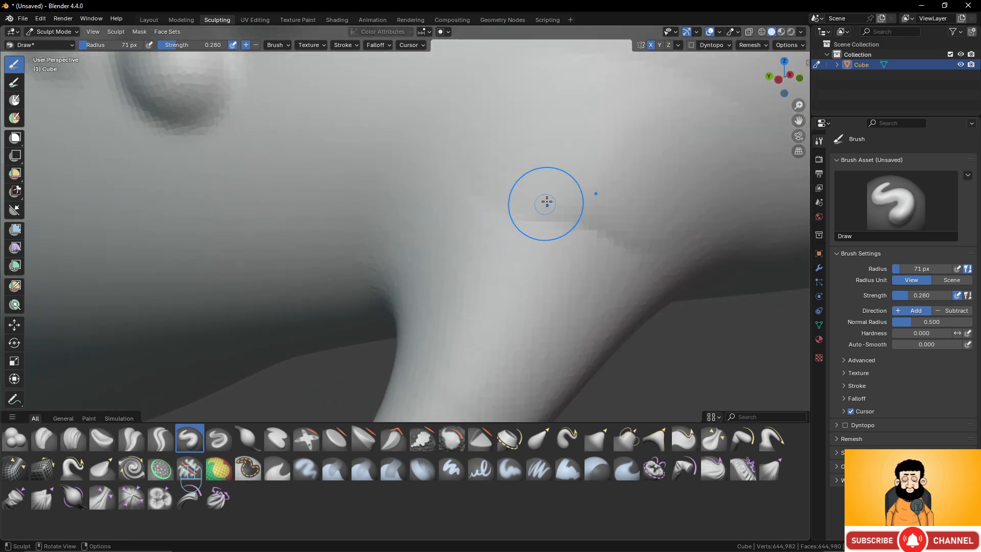
{"action": "scroll", "coordinate": [598, 182], "scroll_direction": "down", "scroll_amount": 2}
{"action": "scroll", "coordinate": [598, 182], "scroll_direction": "up", "scroll_amount": 2}
{"action": "scroll", "coordinate": [583, 189], "scroll_direction": "down", "scroll_amount": 2}
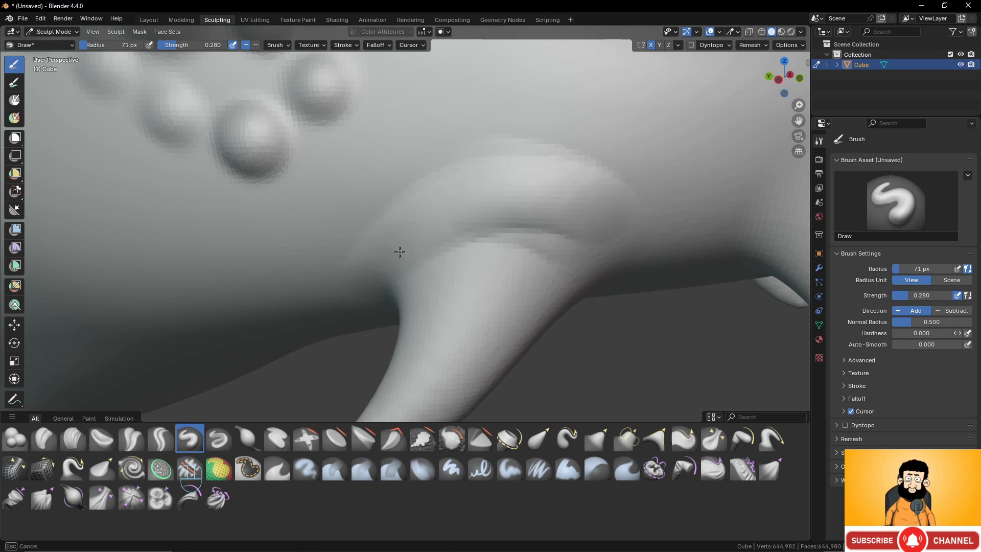
- Continue the raised skin fold around the front and underside of the rearmost jaw spike's base
{"action": "middle_click_drag", "start_coordinate": [560, 217], "coordinate": [556, 121]}
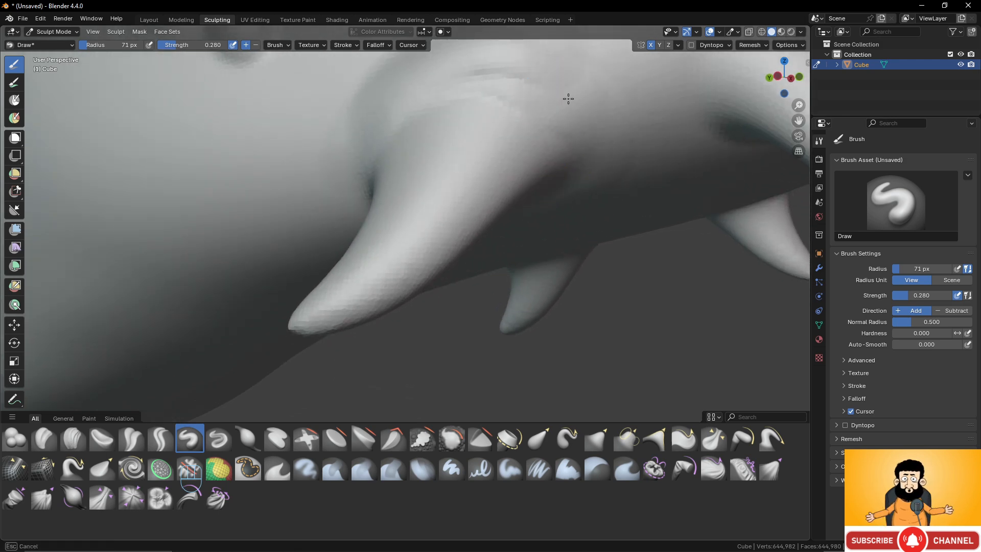
{"action": "mouse_move", "coordinate": [577, 197]}
{"action": "middle_mouse_down"}
{"action": "mouse_move", "coordinate": [580, 103]}
{"action": "mouse_move", "coordinate": [542, 228]}
{"action": "mouse_move", "coordinate": [539, 142]}
{"action": "middle_mouse_up"}
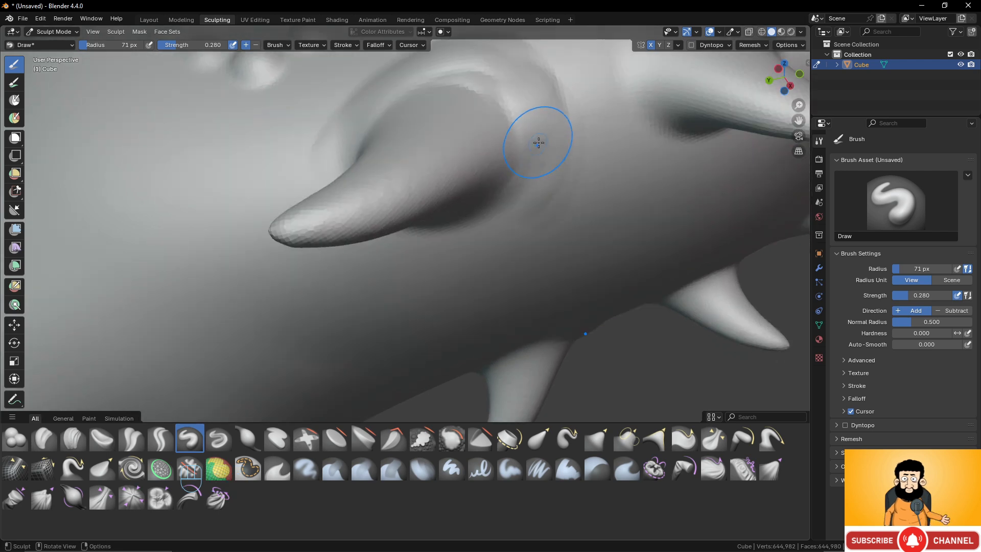
{"action": "mouse_move", "coordinate": [526, 185]}
{"action": "middle_mouse_down"}
{"action": "mouse_move", "coordinate": [464, 214]}
{"action": "mouse_move", "coordinate": [530, 213]}
{"action": "mouse_move", "coordinate": [593, 179]}
{"action": "mouse_move", "coordinate": [620, 219]}
{"action": "mouse_move", "coordinate": [569, 248]}
{"action": "mouse_move", "coordinate": [508, 247]}
{"action": "mouse_move", "coordinate": [493, 226]}
{"action": "middle_mouse_up"}
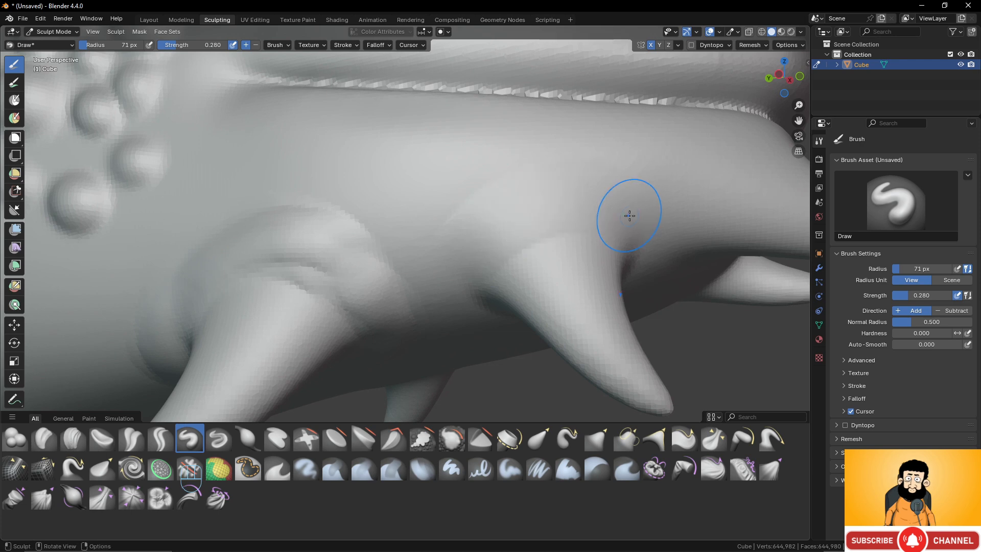
- Build up a raised skin fold around the base of the middle jaw spike with the Draw brush
{"action": "mouse_move", "coordinate": [630, 216]}
{"action": "left_mouse_down"}
{"action": "mouse_move", "coordinate": [469, 221]}
{"action": "mouse_move", "coordinate": [654, 214]}
{"action": "mouse_move", "coordinate": [483, 256]}
{"action": "mouse_move", "coordinate": [601, 194]}
{"action": "left_mouse_up"}
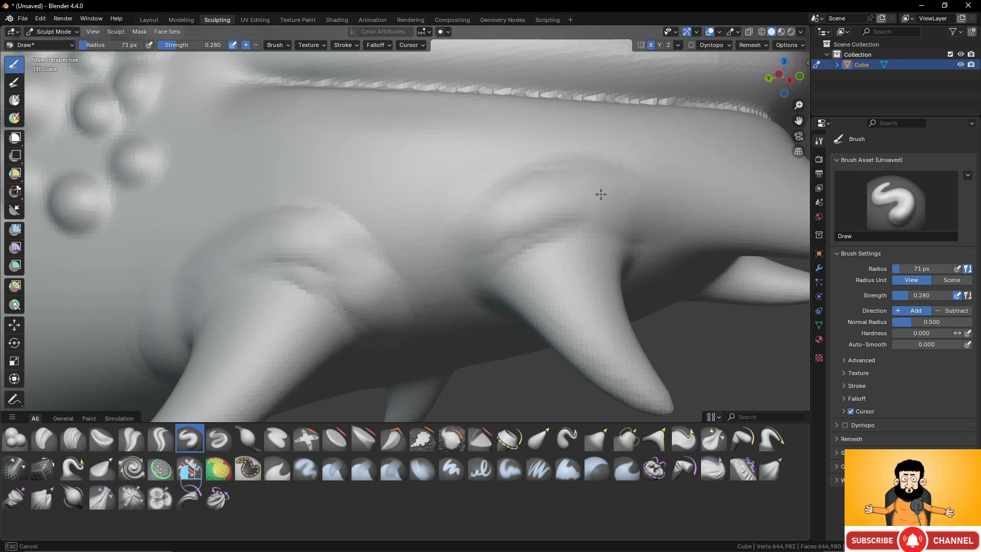
{"action": "mouse_move", "coordinate": [601, 195]}
{"action": "middle_mouse_down"}
{"action": "mouse_move", "coordinate": [607, 214]}
{"action": "mouse_move", "coordinate": [532, 267]}
{"action": "mouse_move", "coordinate": [459, 185]}
{"action": "mouse_move", "coordinate": [416, 190]}
{"action": "mouse_move", "coordinate": [378, 172]}
{"action": "middle_mouse_up"}
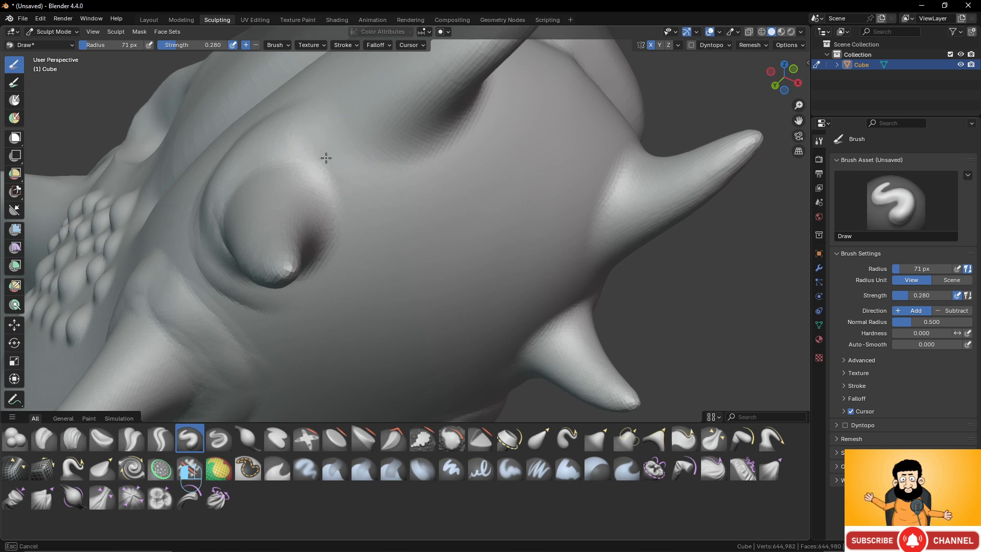
{"action": "mouse_move", "coordinate": [326, 158]}
{"action": "left_mouse_down"}
{"action": "mouse_move", "coordinate": [343, 213]}
{"action": "mouse_move", "coordinate": [335, 265]}
{"action": "left_mouse_up"}
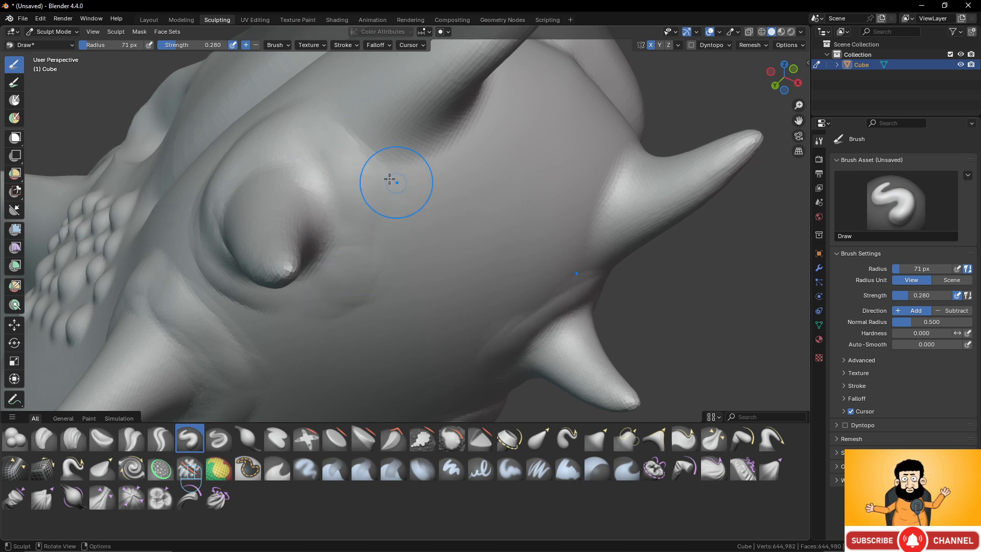
{"action": "left_click_drag", "start_coordinate": [372, 169], "coordinate": [326, 287]}
{"action": "middle_click_drag", "start_coordinate": [338, 156], "coordinate": [368, 195]}
- Build up a raised skin fold around the base of the front jaw spike, below the mouth line
{"action": "scroll", "coordinate": [453, 245], "scroll_direction": "up", "scroll_amount": 5}
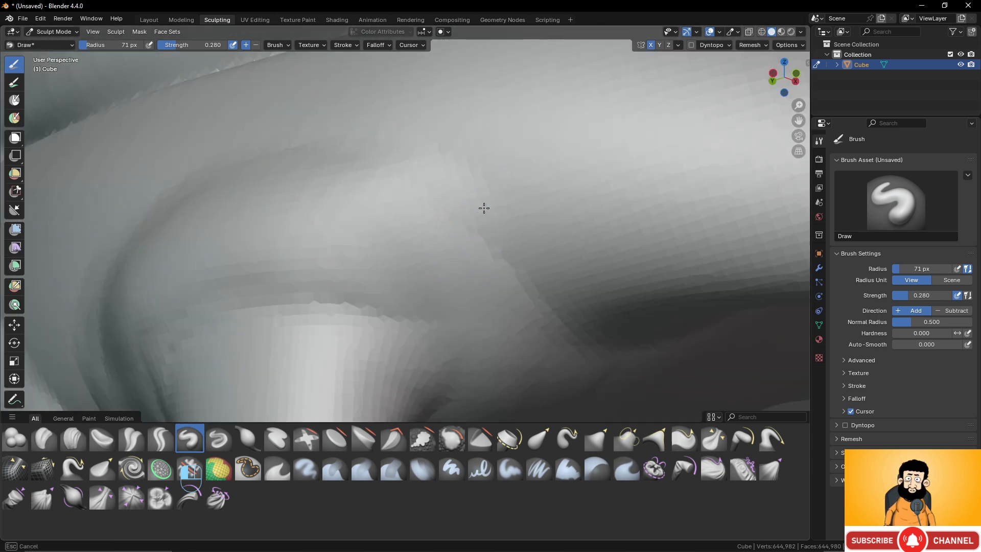
{"action": "scroll", "coordinate": [567, 325], "scroll_direction": "down", "scroll_amount": 5}
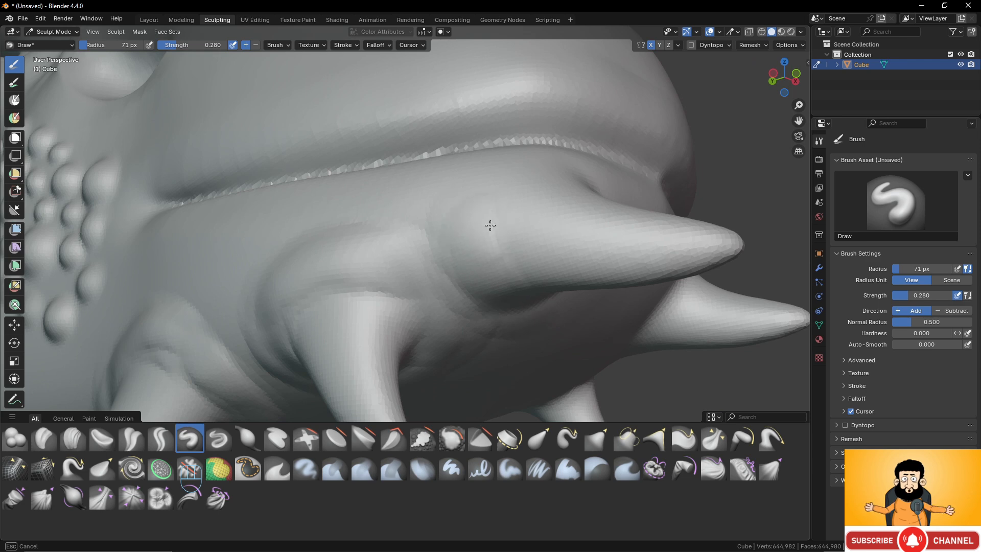
{"action": "middle_click_drag", "start_coordinate": [531, 288], "coordinate": [454, 260]}
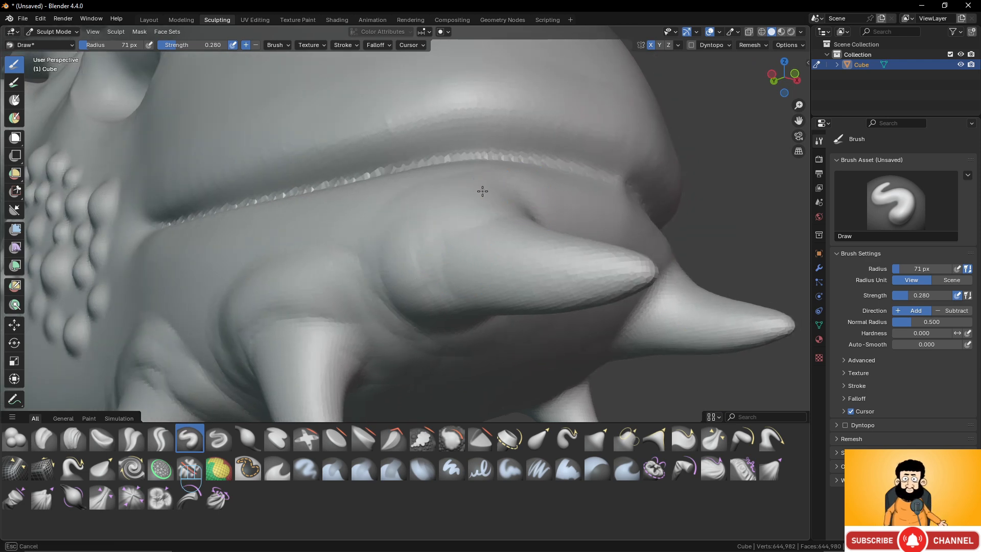
{"action": "mouse_move", "coordinate": [412, 222]}
{"action": "middle_mouse_down"}
{"action": "mouse_move", "coordinate": [420, 175]}
{"action": "mouse_move", "coordinate": [302, 247]}
{"action": "mouse_move", "coordinate": [178, 241]}
{"action": "middle_mouse_up"}
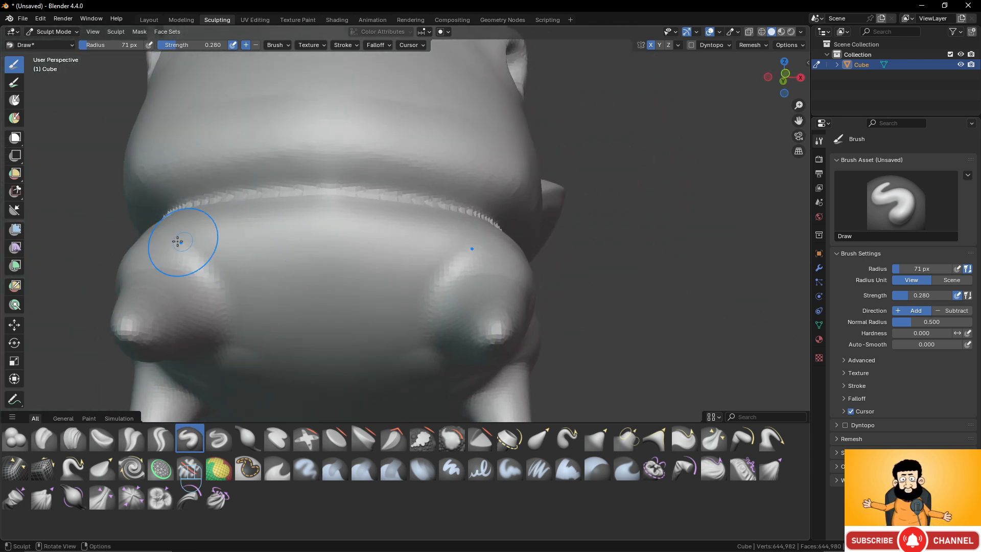
{"action": "middle_click_drag", "start_coordinate": [232, 301], "coordinate": [531, 296]}
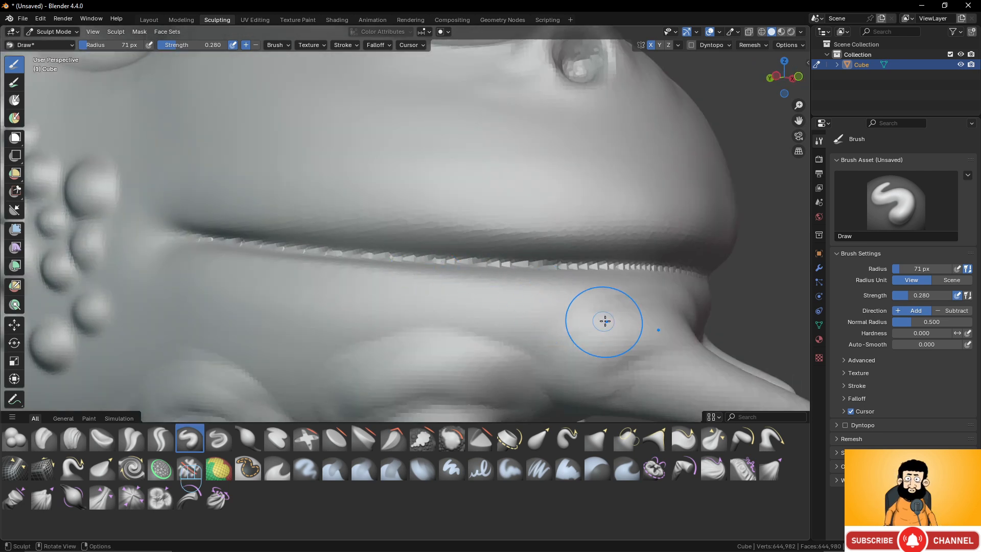
{"action": "left_click_drag", "start_coordinate": [604, 339], "coordinate": [587, 350]}
- Carve a sharp crease between the horn and the skin ring around its base with the Draw Sharp brush
{"action": "scroll", "coordinate": [539, 336], "scroll_direction": "down", "scroll_amount": 8}
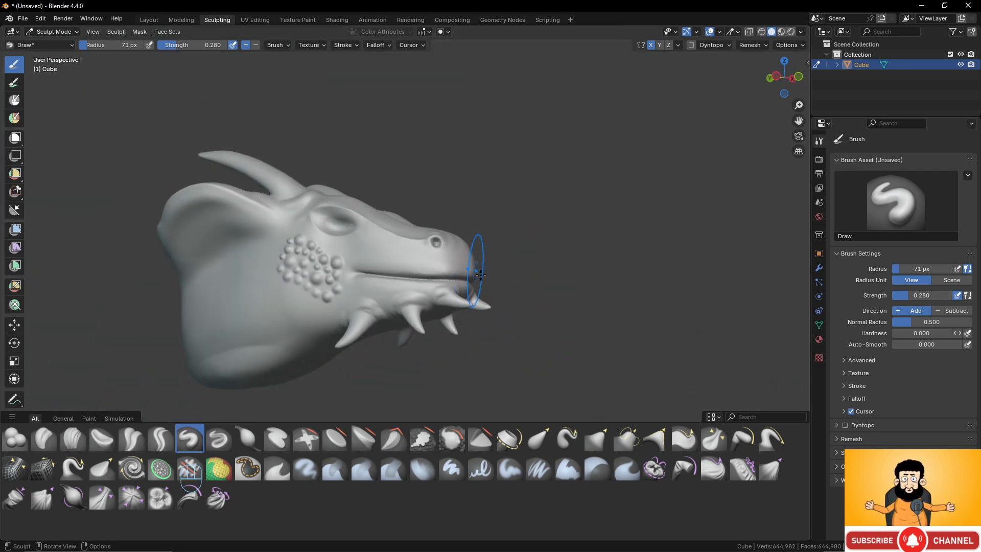
{"action": "scroll", "coordinate": [522, 309], "scroll_direction": "up", "scroll_amount": 3}
{"action": "mouse_move", "coordinate": [478, 263]}
{"action": "middle_mouse_down"}
{"action": "mouse_move", "coordinate": [518, 305]}
{"action": "mouse_move", "coordinate": [431, 271]}
{"action": "middle_mouse_up"}
{"action": "scroll", "coordinate": [467, 266], "scroll_direction": "down", "scroll_amount": 2}
{"action": "middle_click_drag", "start_coordinate": [342, 217], "coordinate": [547, 312], "text": "shift"}
{"action": "left_click", "coordinate": [216, 440]}
{"action": "scroll", "coordinate": [465, 267], "scroll_direction": "up", "scroll_amount": 5}
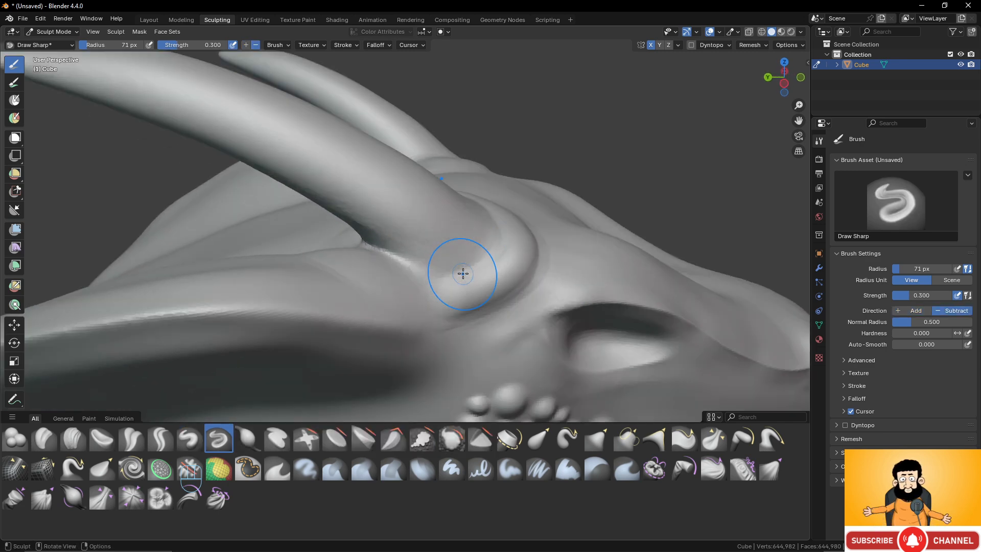
{"action": "middle_click_drag", "start_coordinate": [464, 268], "coordinate": [439, 291]}
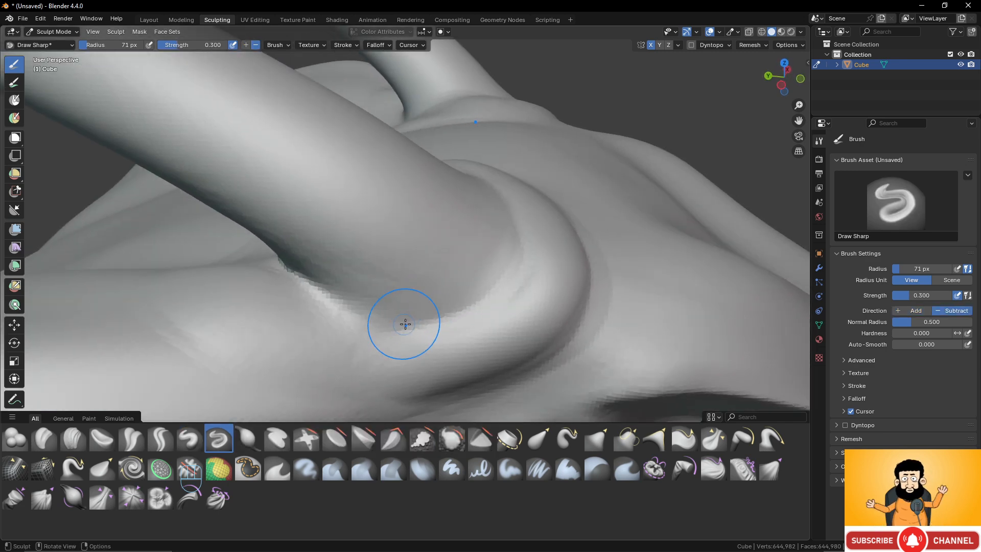
{"action": "scroll", "coordinate": [405, 324], "scroll_direction": "up", "scroll_amount": 3}
{"action": "scroll", "coordinate": [342, 358], "scroll_direction": "down", "scroll_amount": 2}
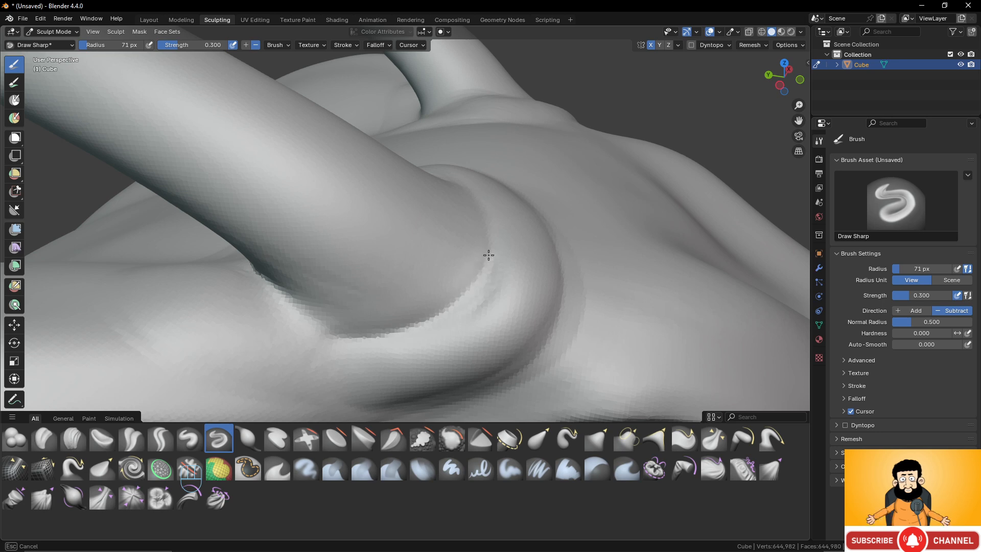
{"action": "mouse_move", "coordinate": [493, 257]}
{"action": "middle_mouse_down"}
{"action": "mouse_move", "coordinate": [434, 307]}
{"action": "mouse_move", "coordinate": [349, 342]}
{"action": "mouse_move", "coordinate": [434, 281]}
{"action": "mouse_move", "coordinate": [375, 339]}
{"action": "middle_mouse_up"}
{"action": "left_click_drag", "start_coordinate": [350, 353], "coordinate": [336, 284]}
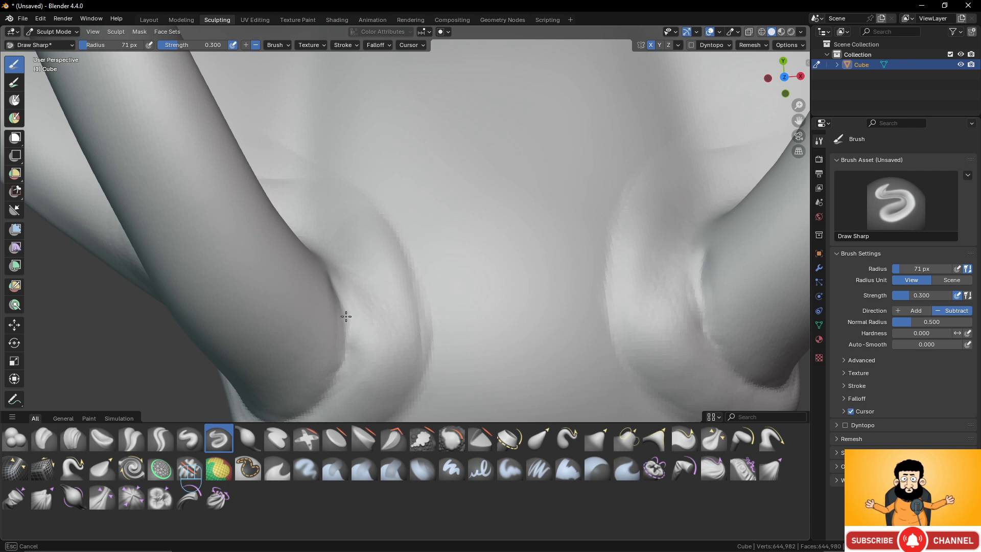
- Extend the sharp crease along the inner side of the horn's base toward the back of the horn
{"action": "left_click_drag", "start_coordinate": [346, 317], "coordinate": [399, 314]}
{"action": "mouse_move", "coordinate": [399, 313]}
{"action": "middle_mouse_down"}
{"action": "mouse_move", "coordinate": [298, 284]}
{"action": "mouse_move", "coordinate": [407, 182]}
{"action": "mouse_move", "coordinate": [449, 212]}
{"action": "middle_mouse_up"}
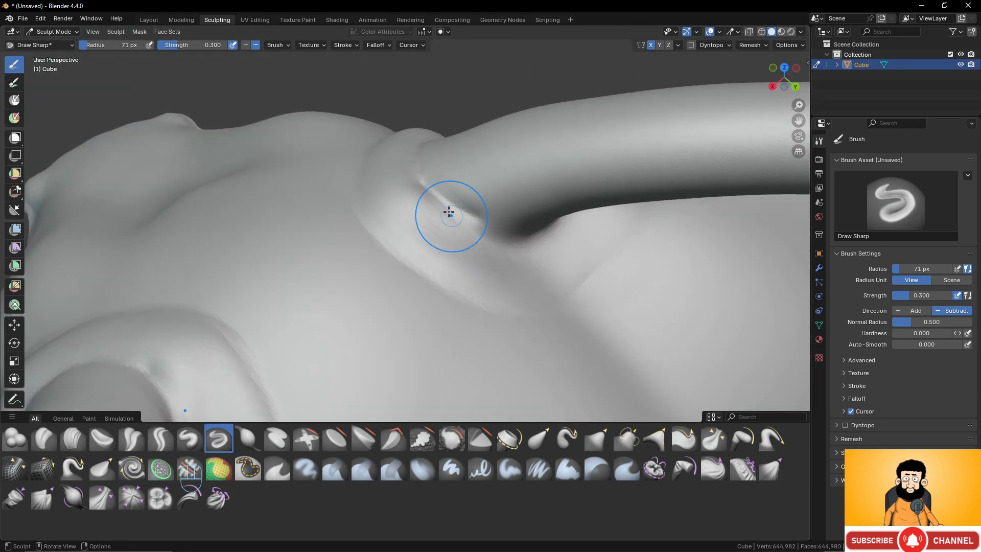
{"action": "left_click_drag", "start_coordinate": [448, 211], "coordinate": [471, 228]}
{"action": "left_click_drag", "start_coordinate": [543, 234], "coordinate": [559, 228]}
{"action": "mouse_move", "coordinate": [559, 227]}
{"action": "left_mouse_down"}
{"action": "mouse_move", "coordinate": [533, 240]}
{"action": "mouse_move", "coordinate": [432, 195]}
{"action": "mouse_move", "coordinate": [500, 244]}
{"action": "left_mouse_up"}
- Cut a sharp crease between the rearmost jaw spike and its surrounding skin fold with the Draw Sharp brush
{"action": "scroll", "coordinate": [473, 261], "scroll_direction": "down", "scroll_amount": 4}
{"action": "middle_click_drag", "start_coordinate": [473, 261], "coordinate": [565, 204]}
{"action": "middle_click_drag", "start_coordinate": [516, 265], "coordinate": [564, 235]}
{"action": "middle_click_drag", "start_coordinate": [516, 299], "coordinate": [537, 153], "text": "shift"}
{"action": "middle_click_drag", "start_coordinate": [473, 291], "coordinate": [463, 248]}
{"action": "scroll", "coordinate": [467, 278], "scroll_direction": "up", "scroll_amount": 4}
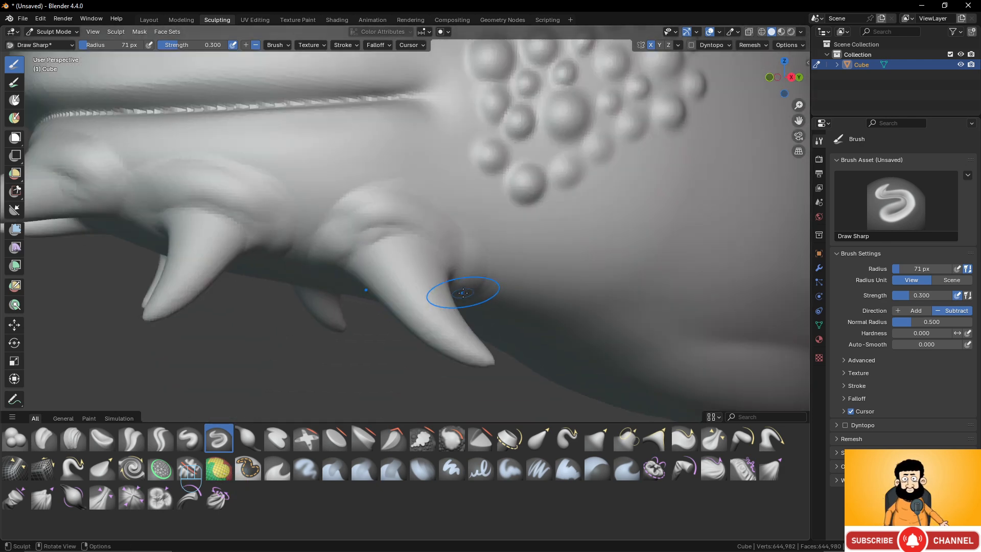
{"action": "middle_click_drag", "start_coordinate": [462, 291], "coordinate": [473, 308]}
{"action": "scroll", "coordinate": [474, 309], "scroll_direction": "up", "scroll_amount": 4}
{"action": "middle_click_drag", "start_coordinate": [491, 254], "coordinate": [478, 263]}
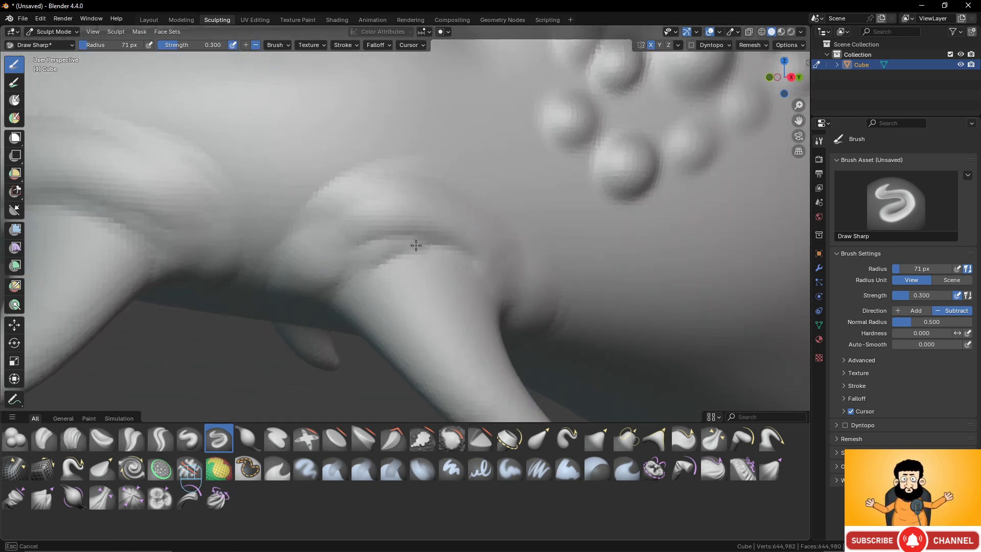
{"action": "mouse_move", "coordinate": [416, 246]}
{"action": "left_mouse_down"}
{"action": "mouse_move", "coordinate": [353, 265]}
{"action": "mouse_move", "coordinate": [439, 252]}
{"action": "left_mouse_up"}
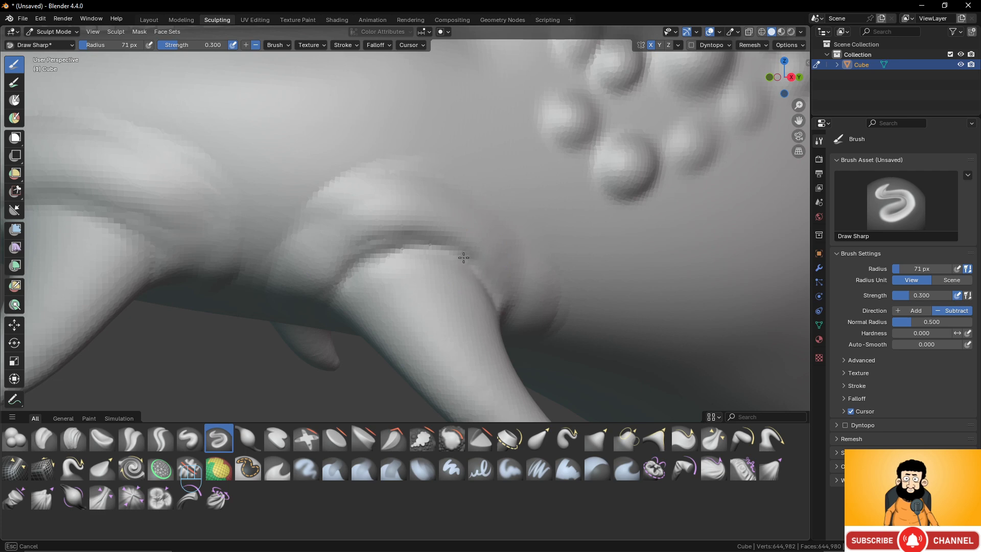
- Cut sharp creases where the middle and front jaw spikes emerge from their skin folds
{"action": "middle_click_drag", "start_coordinate": [308, 256], "coordinate": [535, 293], "text": "shift"}
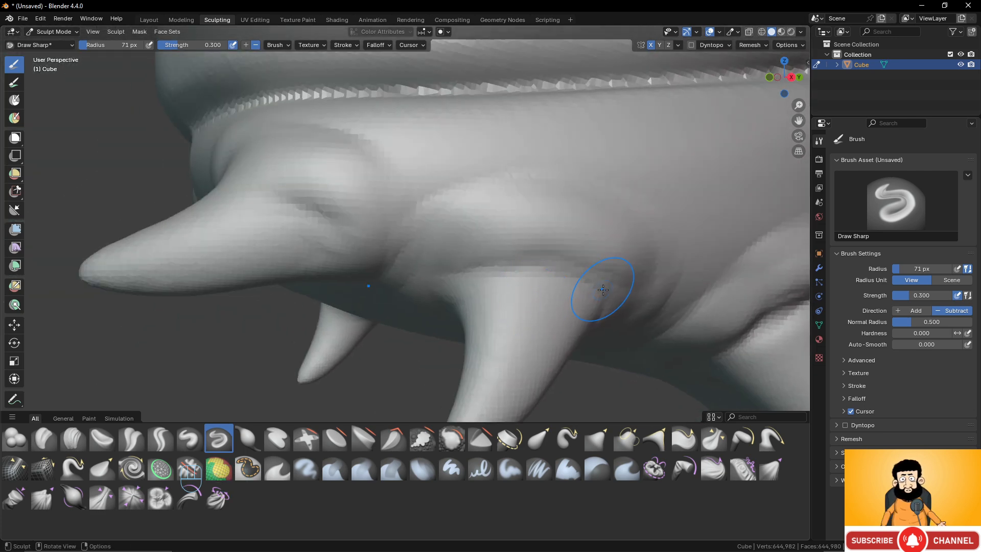
{"action": "mouse_move", "coordinate": [598, 282]}
{"action": "left_mouse_down"}
{"action": "mouse_move", "coordinate": [543, 263]}
{"action": "mouse_move", "coordinate": [444, 290]}
{"action": "mouse_move", "coordinate": [592, 283]}
{"action": "mouse_move", "coordinate": [599, 301]}
{"action": "left_mouse_up"}
{"action": "middle_click_drag", "start_coordinate": [303, 213], "coordinate": [511, 282], "text": "shift"}
{"action": "left_click_drag", "start_coordinate": [547, 304], "coordinate": [476, 255]}
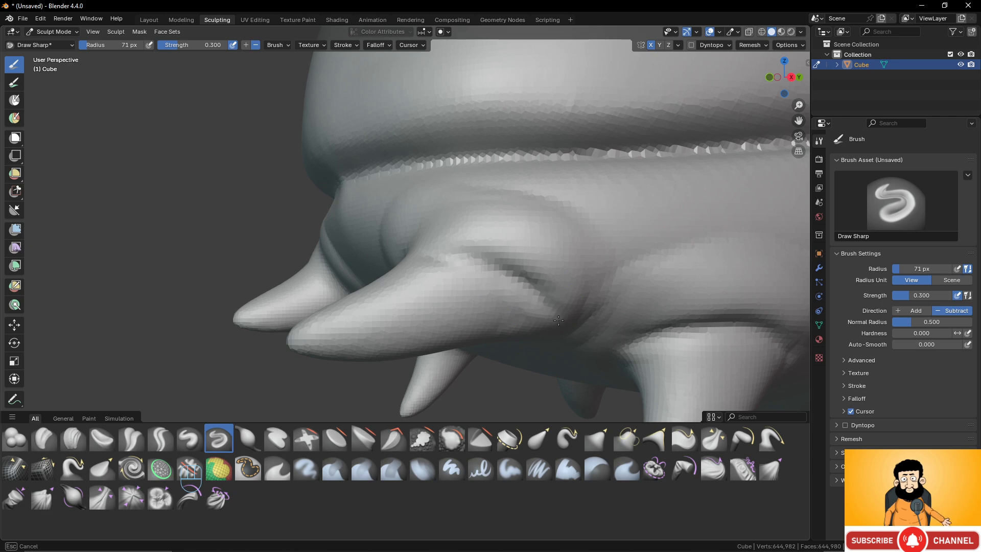
{"action": "left_click_drag", "start_coordinate": [558, 320], "coordinate": [560, 322]}
- Pull the tip of the upper snout forward and down over the lower jaw with a 112 px Grab brush in the right side view
{"action": "scroll", "coordinate": [532, 272], "scroll_direction": "down", "scroll_amount": 13}
{"action": "middle_click_drag", "start_coordinate": [508, 258], "coordinate": [524, 274]}
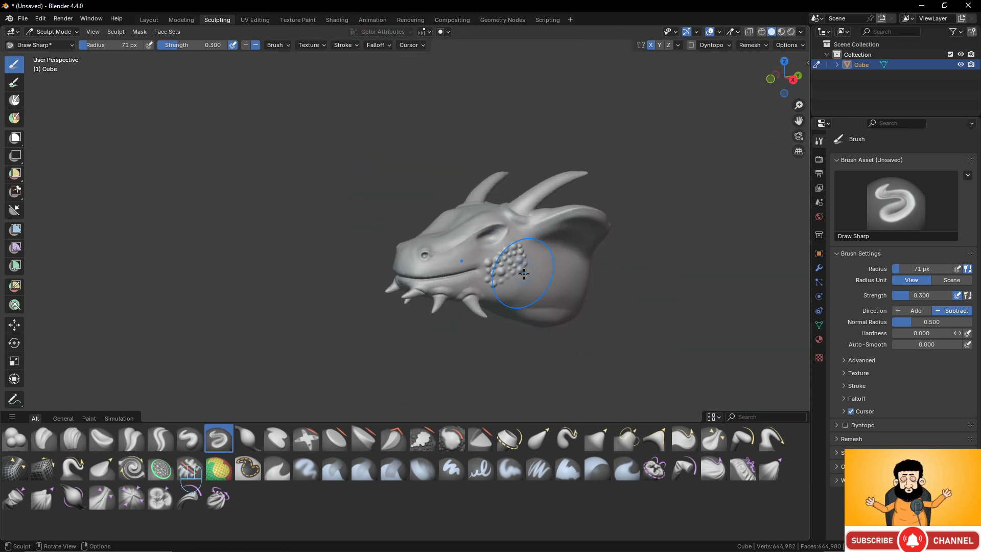
{"action": "scroll", "coordinate": [524, 273], "scroll_direction": "up", "scroll_amount": 8}
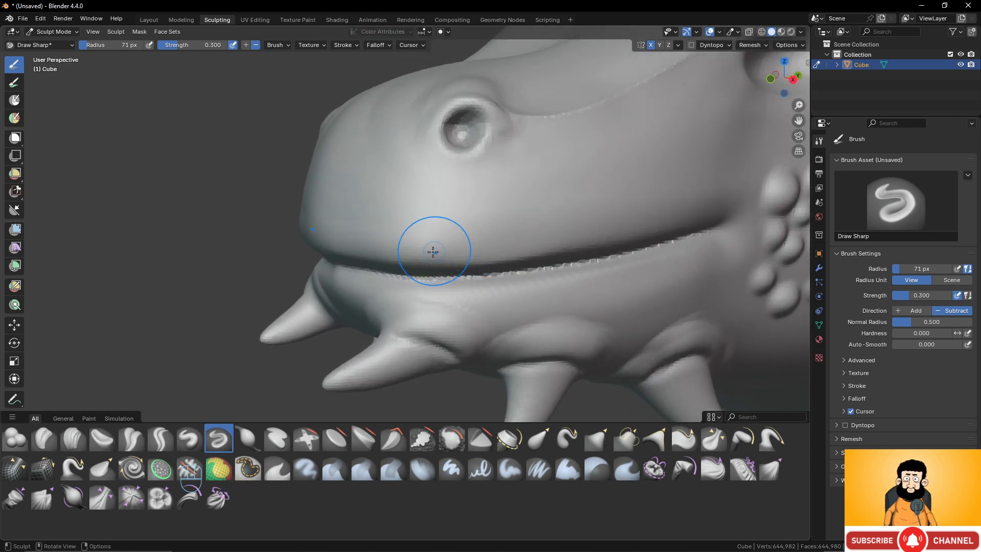
{"action": "scroll", "coordinate": [460, 241], "scroll_direction": "down", "scroll_amount": 5}
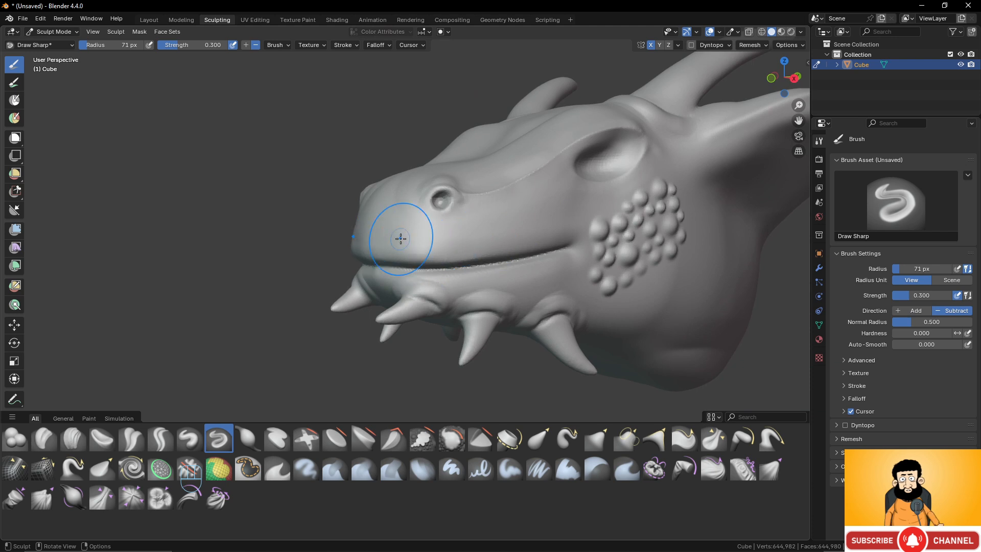
{"action": "middle_click_drag", "start_coordinate": [312, 307], "coordinate": [329, 264]}
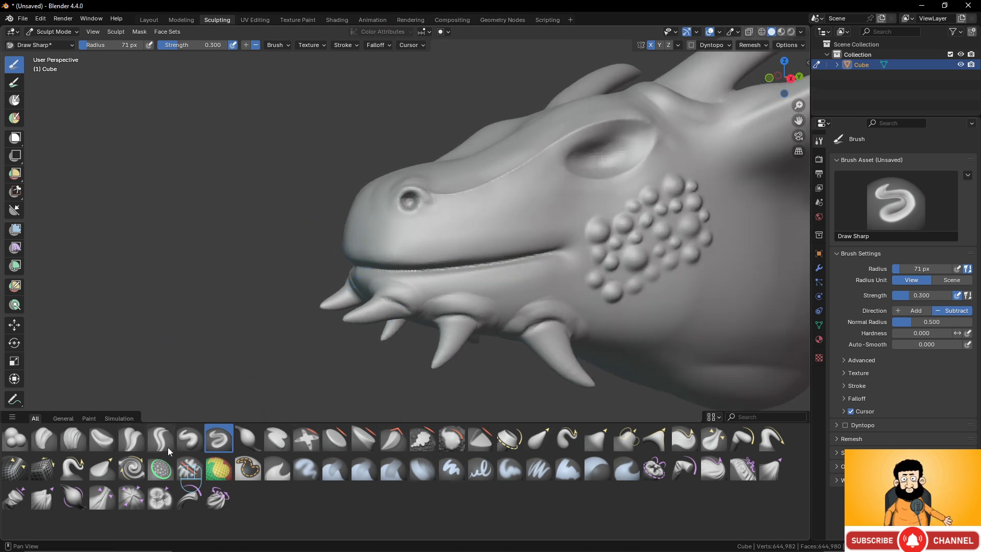
{"action": "left_click", "coordinate": [596, 438]}
{"action": "middle_click_drag", "start_coordinate": [388, 287], "coordinate": [365, 269]}
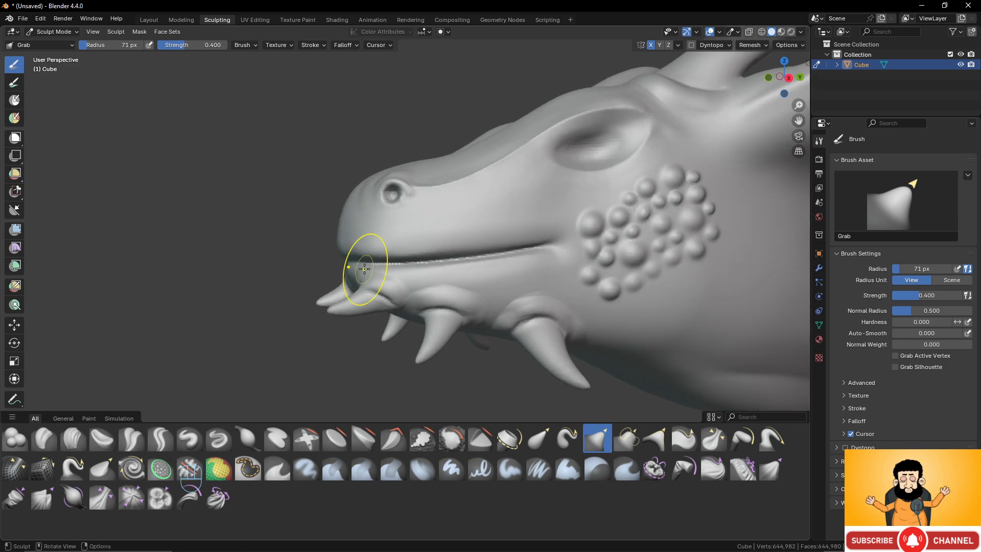
{"action": "key", "text": "KP_3"}
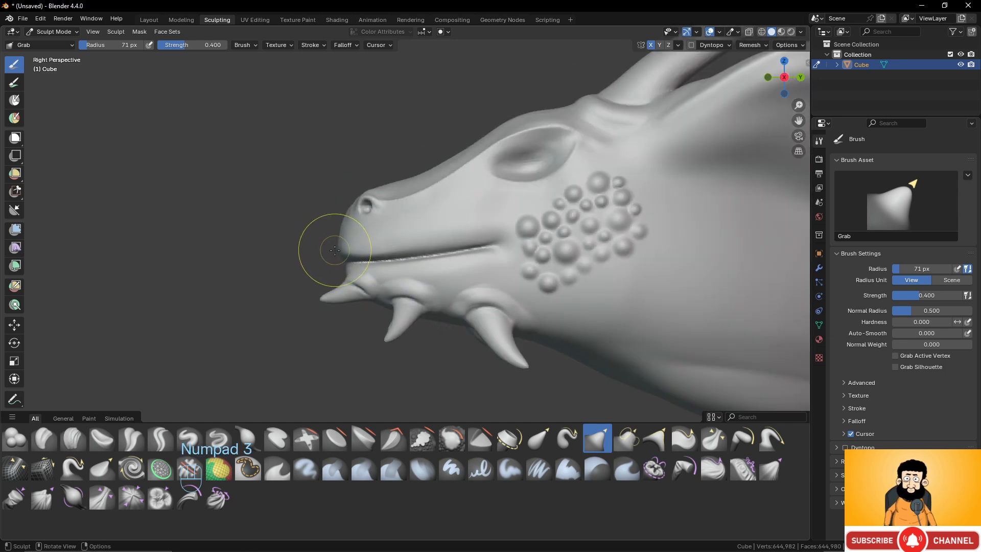
{"action": "key", "text": "f"}
{"action": "left_click", "coordinate": [395, 251]}
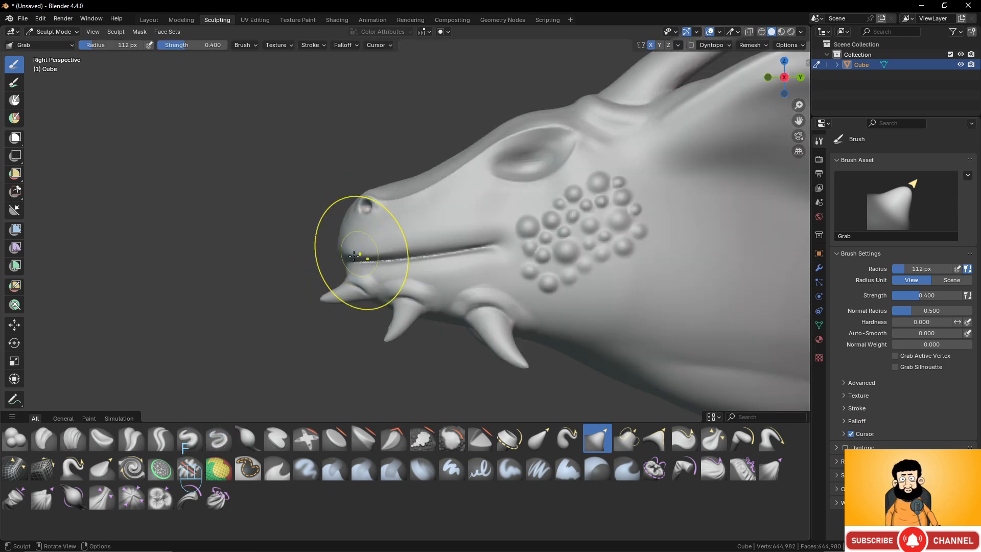
{"action": "middle_click_drag", "start_coordinate": [341, 258], "coordinate": [358, 265]}
{"action": "left_click_drag", "start_coordinate": [361, 263], "coordinate": [362, 263]}
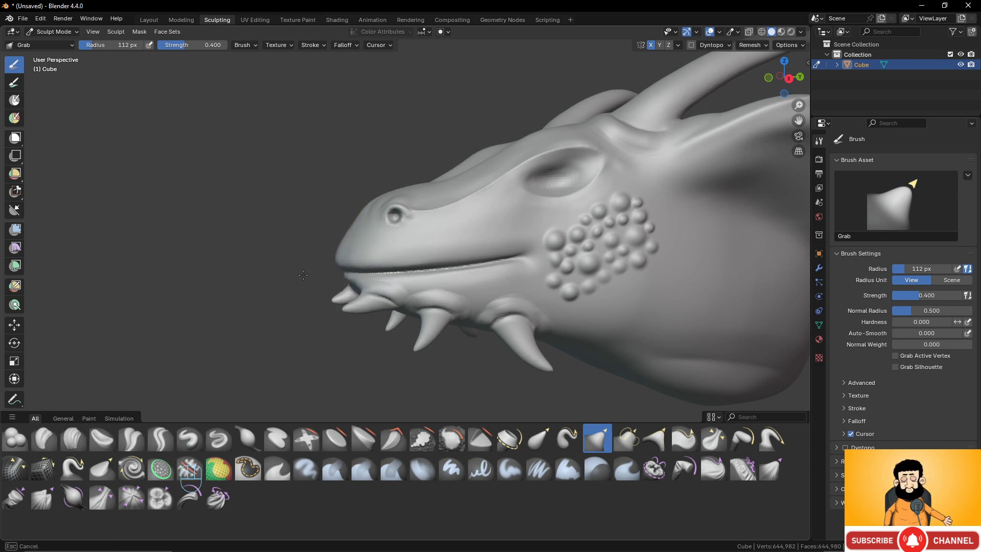
- Pull the tip of the upper snout slightly further forward and down with the Grab brush and check the head from both sides
{"action": "left_click_drag", "start_coordinate": [301, 275], "coordinate": [326, 267]}
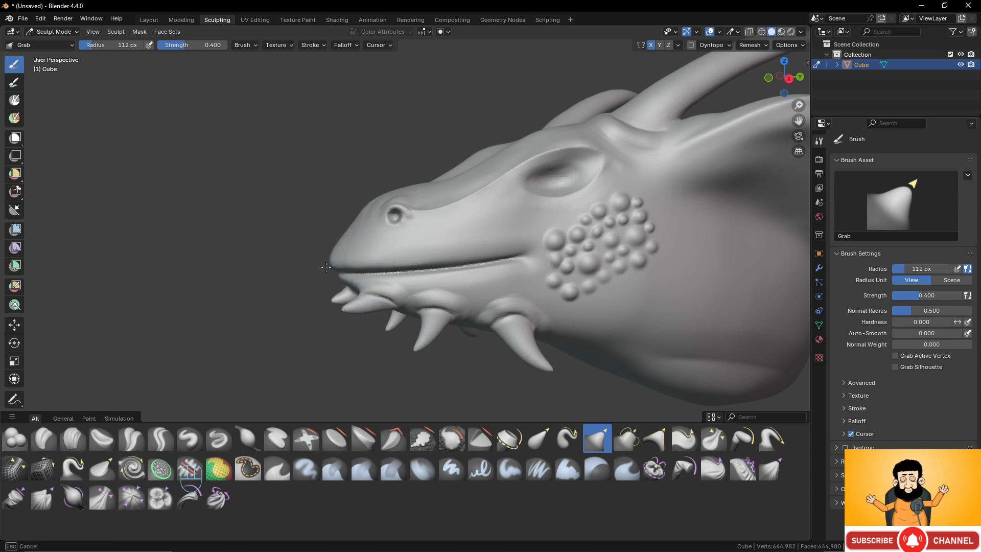
{"action": "scroll", "coordinate": [367, 248], "scroll_direction": "down", "scroll_amount": 4}
{"action": "mouse_move", "coordinate": [404, 245]}
{"action": "middle_mouse_down"}
{"action": "mouse_move", "coordinate": [607, 241]}
{"action": "mouse_move", "coordinate": [587, 237]}
{"action": "middle_mouse_up"}
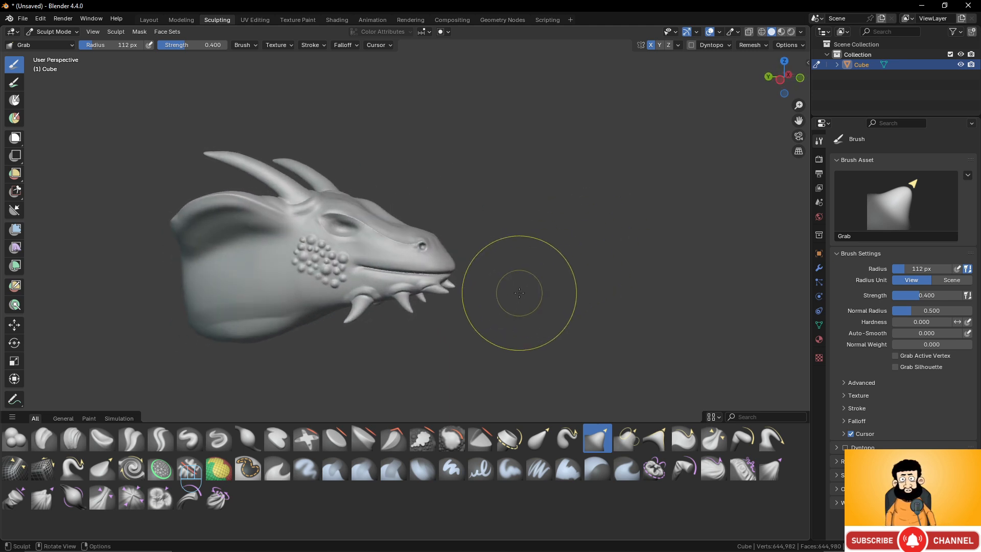
{"action": "scroll", "coordinate": [520, 292], "scroll_direction": "up", "scroll_amount": 3}
{"action": "middle_click_drag", "start_coordinate": [519, 291], "coordinate": [379, 274]}
{"action": "scroll", "coordinate": [460, 236], "scroll_direction": "down", "scroll_amount": 2}
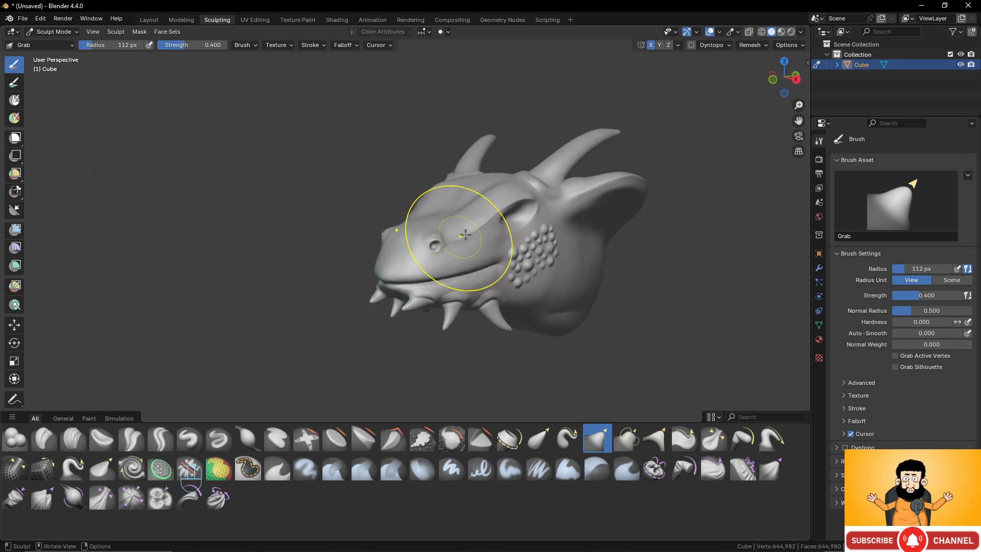
{"action": "mouse_move", "coordinate": [460, 217]}
{"action": "middle_mouse_down"}
{"action": "mouse_move", "coordinate": [472, 234]}
{"action": "mouse_move", "coordinate": [498, 230]}
{"action": "mouse_move", "coordinate": [474, 199]}
{"action": "mouse_move", "coordinate": [511, 169]}
{"action": "middle_mouse_up"}
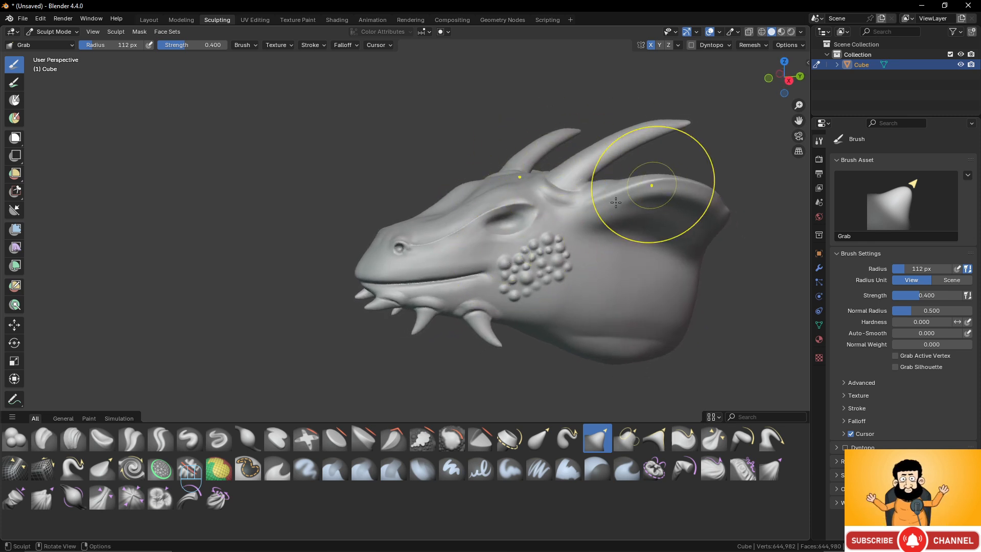
- Switch to Object Mode, add a UV sphere for the eyeball, and shade it smooth
{"action": "left_click", "coordinate": [57, 32]}
{"action": "left_click", "coordinate": [57, 43]}
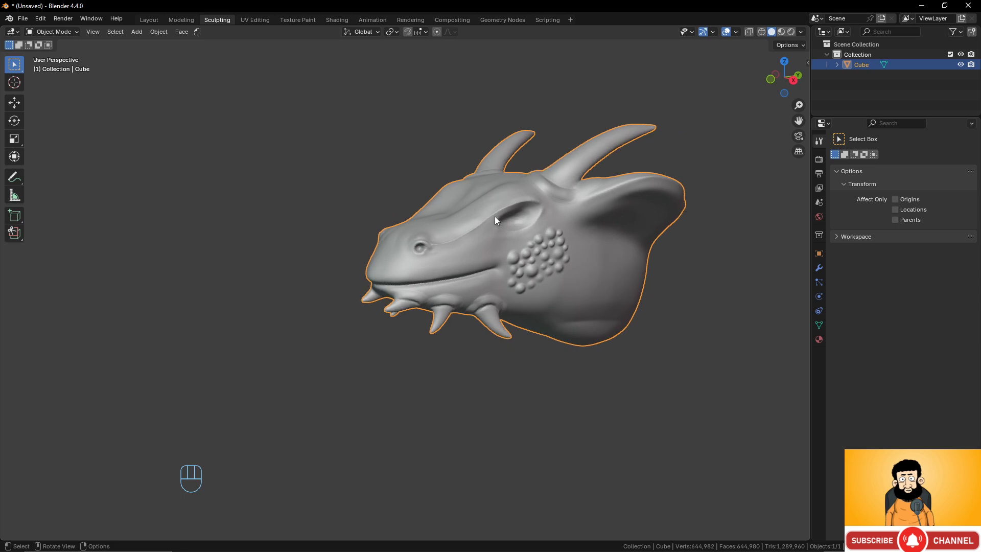
{"action": "key", "text": "shift+a"}
{"action": "mouse_move", "coordinate": [495, 217]}
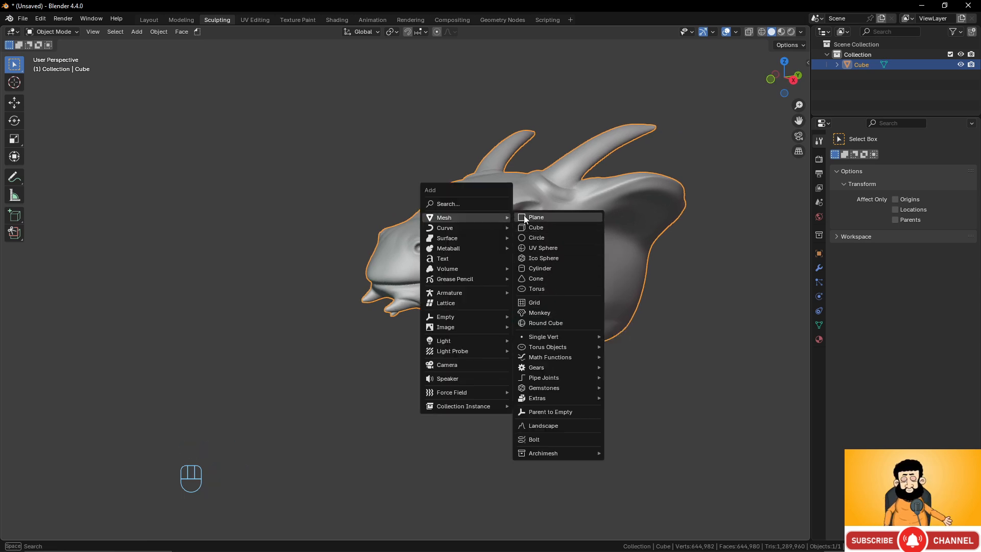
{"action": "left_click", "coordinate": [549, 249]}
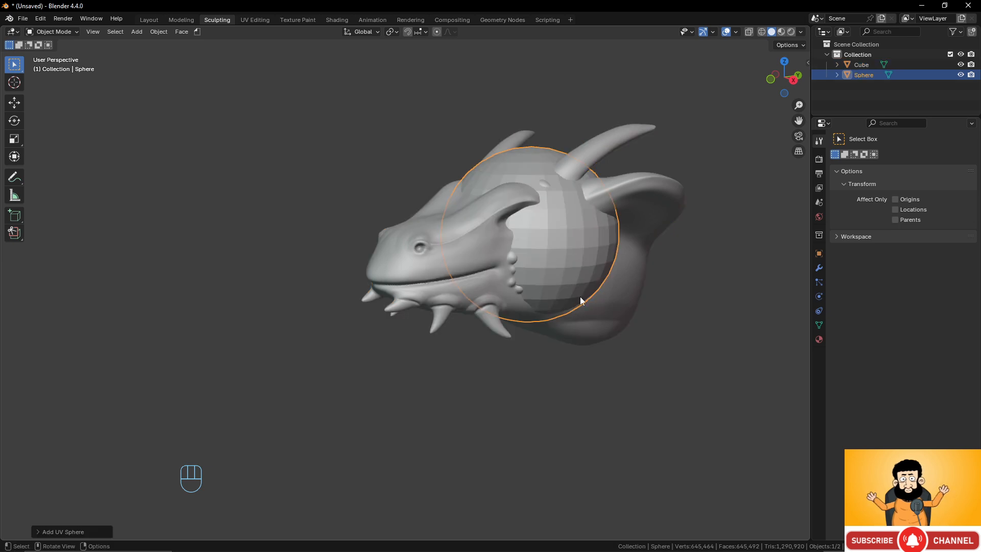
{"action": "right_click", "coordinate": [574, 259]}
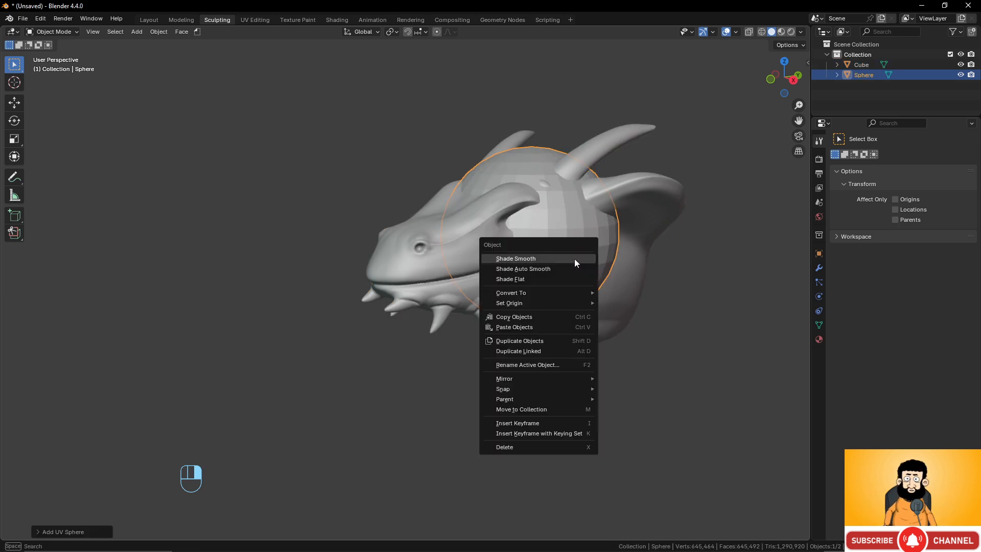
{"action": "left_click", "coordinate": [574, 259]}
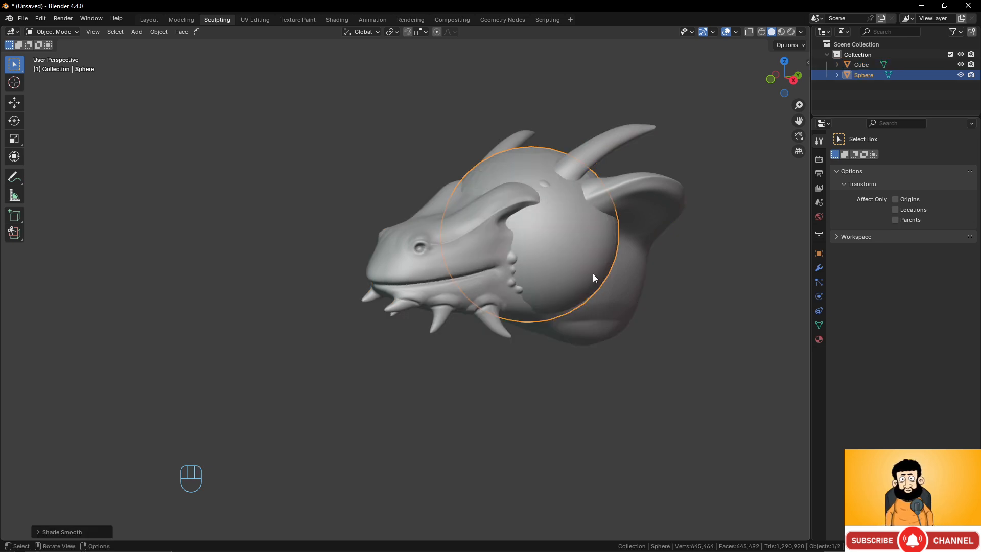
- Scale the sphere down to eyeball size and move it sideways toward one eye socket
{"action": "mouse_move", "coordinate": [593, 274]}
{"action": "middle_mouse_down"}
{"action": "mouse_move", "coordinate": [523, 275]}
{"action": "mouse_move", "coordinate": [593, 281]}
{"action": "mouse_move", "coordinate": [544, 281]}
{"action": "mouse_move", "coordinate": [553, 280]}
{"action": "mouse_move", "coordinate": [474, 337]}
{"action": "middle_mouse_up"}
{"action": "scroll", "coordinate": [569, 275], "scroll_direction": "up", "scroll_amount": 3}
{"action": "mouse_move", "coordinate": [474, 337]}
{"action": "middle_mouse_down"}
{"action": "mouse_move", "coordinate": [427, 322]}
{"action": "mouse_move", "coordinate": [549, 357]}
{"action": "middle_mouse_up"}
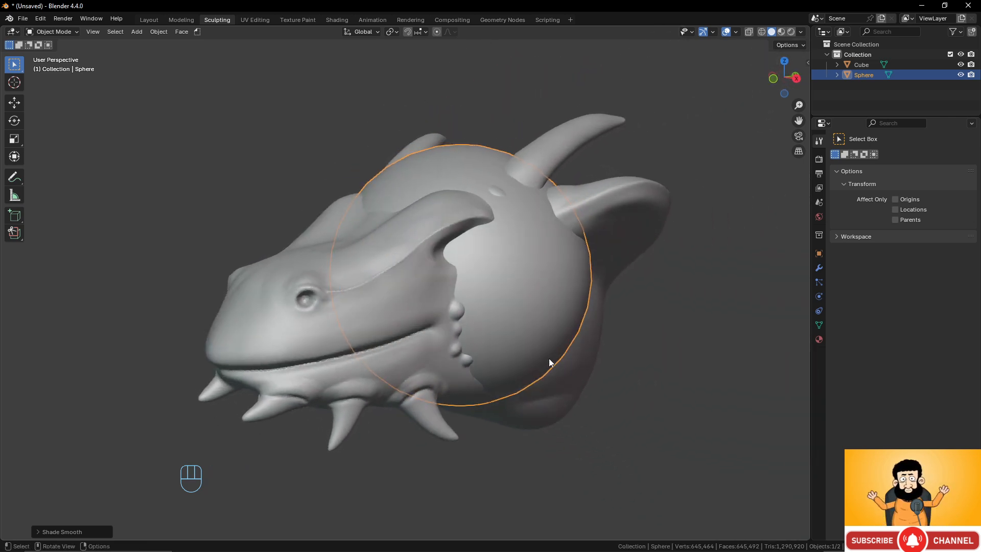
{"action": "key", "text": "g"}
{"action": "left_click", "coordinate": [647, 375]}
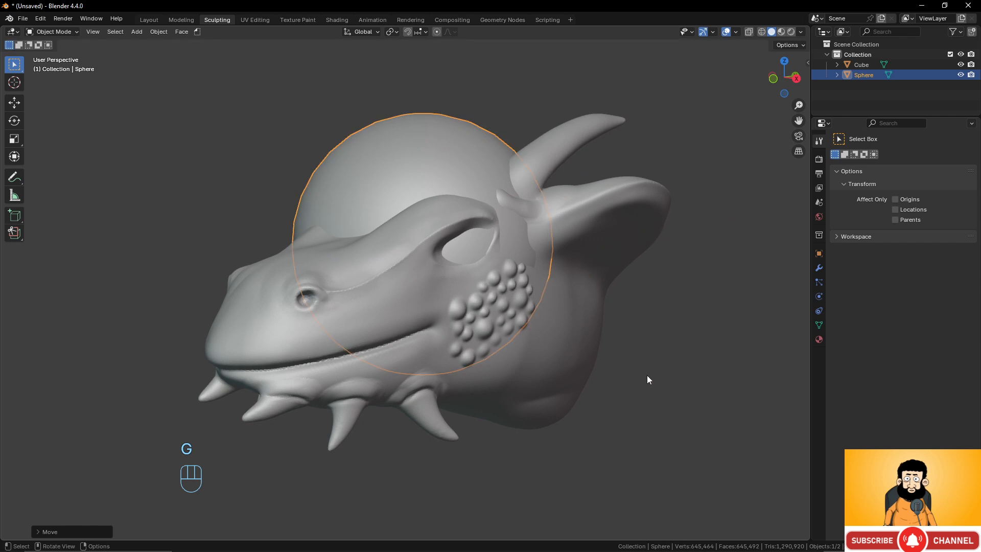
{"action": "key", "text": "s"}
{"action": "middle_click_drag", "start_coordinate": [450, 311], "coordinate": [524, 309]}
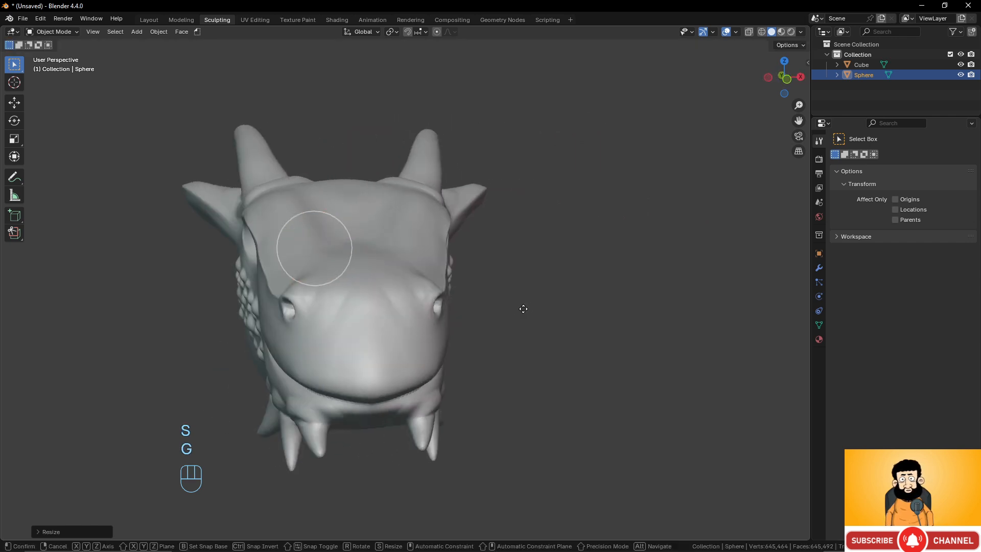
{"action": "left_click", "coordinate": [620, 294]}
- Fit the small sphere into the eye socket so that it fills the eye opening
{"action": "middle_click_drag", "start_coordinate": [620, 294], "coordinate": [456, 320]}
{"action": "key", "text": "g"}
{"action": "left_click", "coordinate": [429, 313]}
{"action": "key", "text": "g"}
{"action": "left_click", "coordinate": [507, 307]}
{"action": "key", "text": "g"}
{"action": "left_click", "coordinate": [431, 306]}
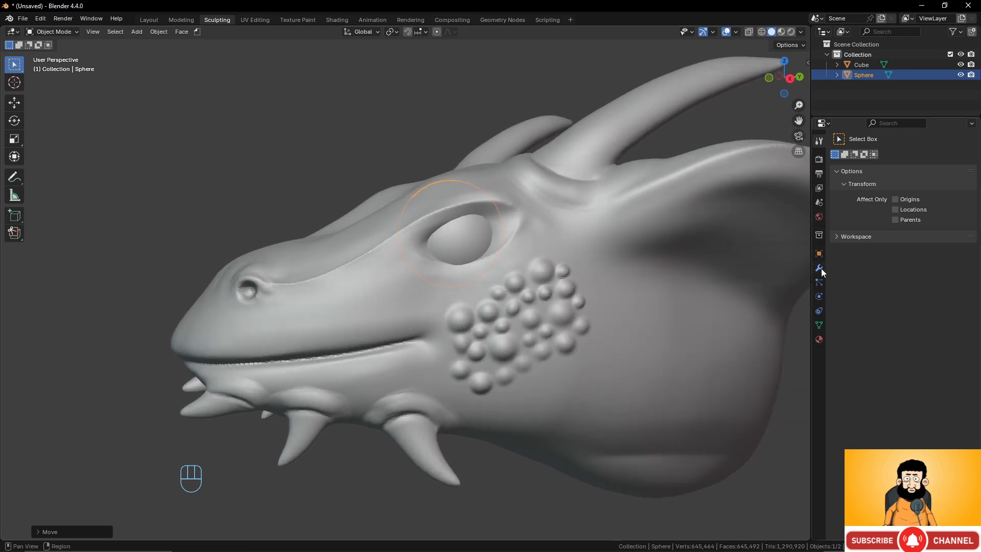
- Add a Mirror modifier to the eyeball on the X axis with Cube as the mirror object
{"action": "left_click", "coordinate": [819, 268]}
{"action": "left_click", "coordinate": [904, 157]}
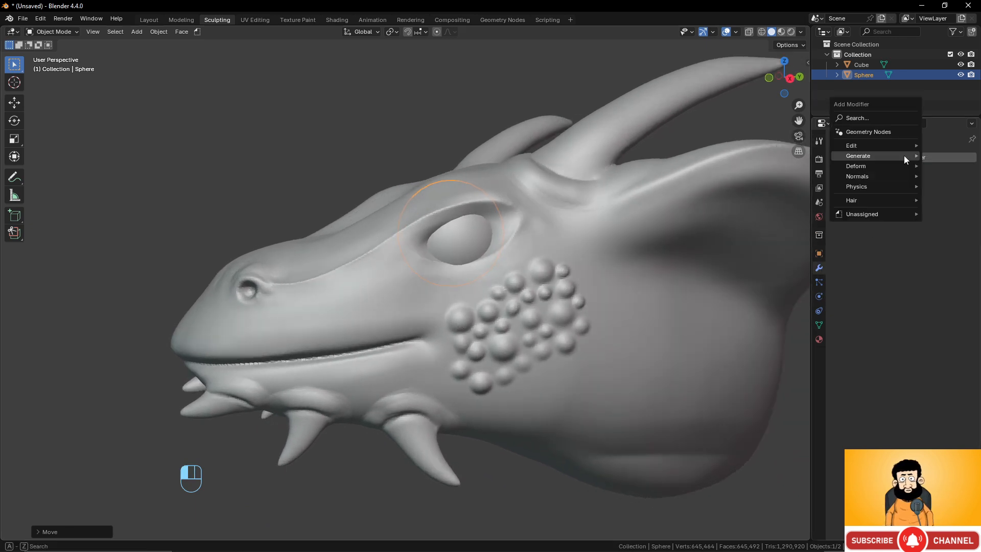
{"action": "mouse_move", "coordinate": [904, 157]}
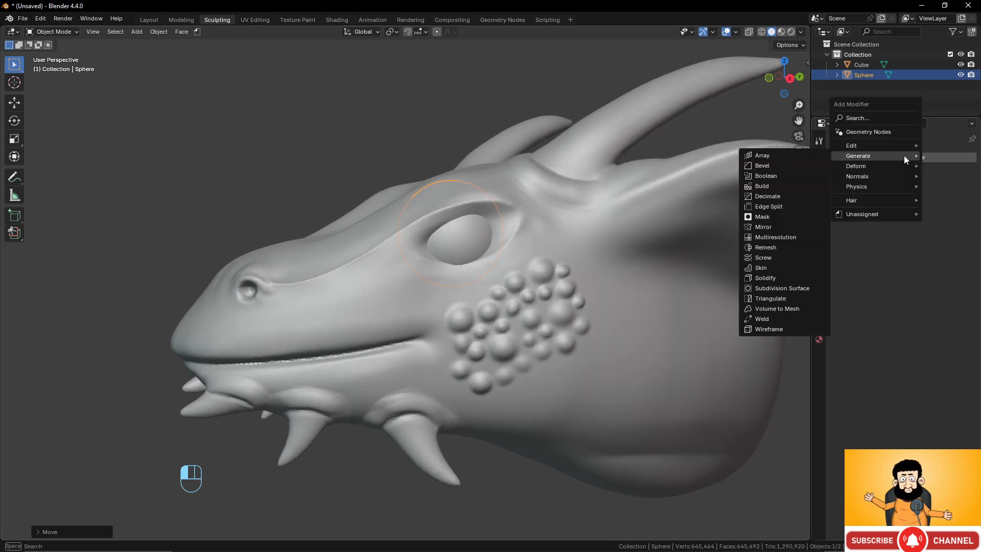
{"action": "left_click", "coordinate": [769, 227]}
{"action": "left_click", "coordinate": [956, 250]}
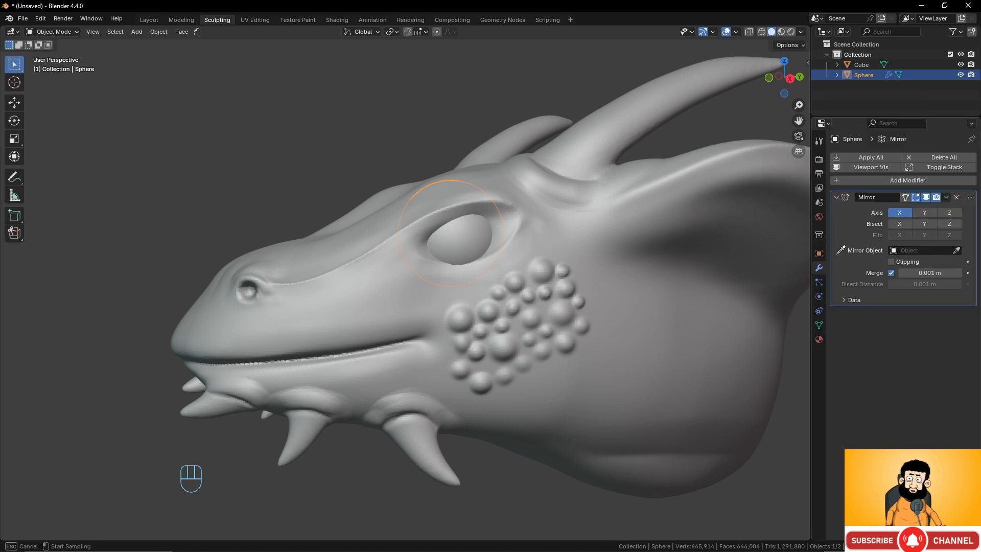
{"action": "left_click", "coordinate": [664, 260]}
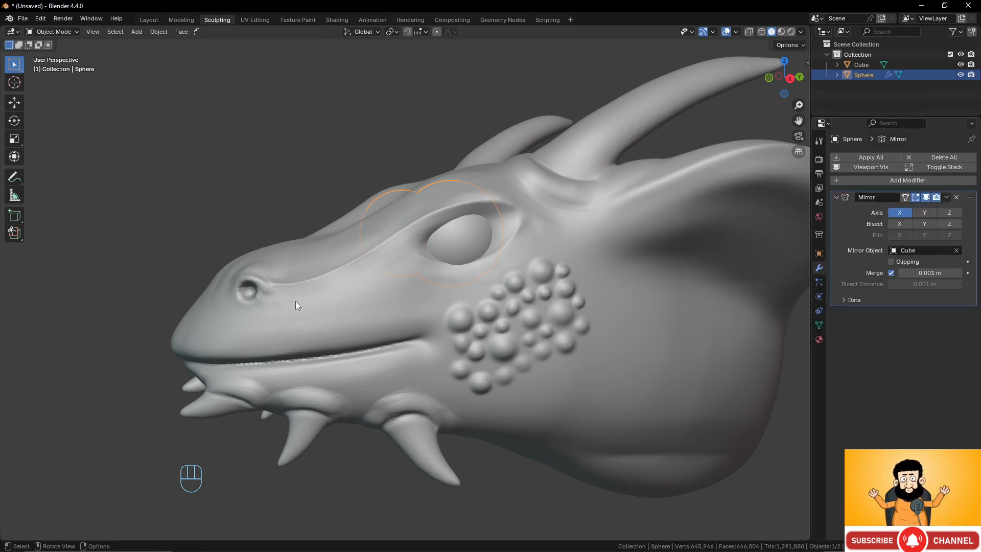
{"action": "middle_click_drag", "start_coordinate": [295, 301], "coordinate": [99, 51]}
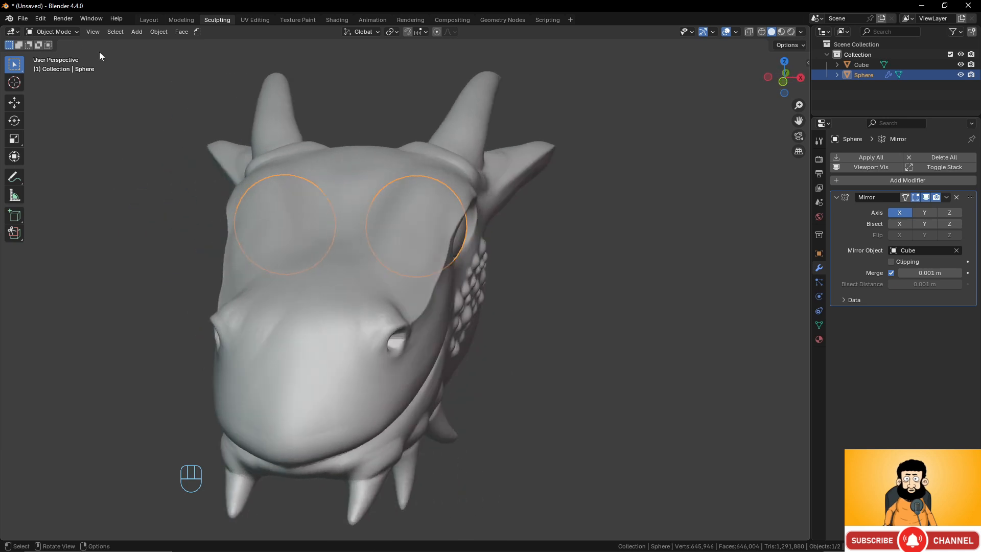
{"action": "left_click", "coordinate": [61, 32]}
{"action": "left_click", "coordinate": [68, 55]}
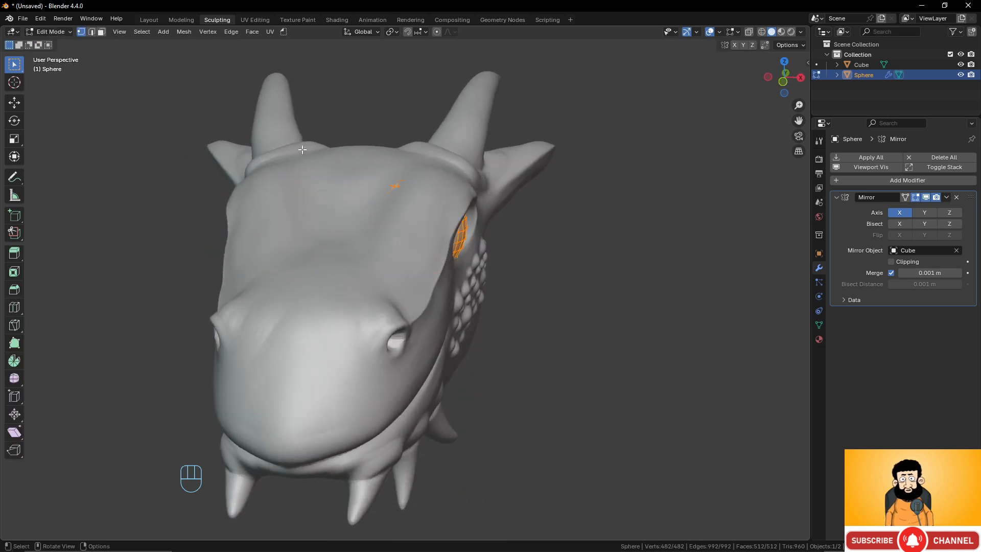
{"action": "left_click", "coordinate": [66, 35]}
{"action": "left_click", "coordinate": [67, 44]}
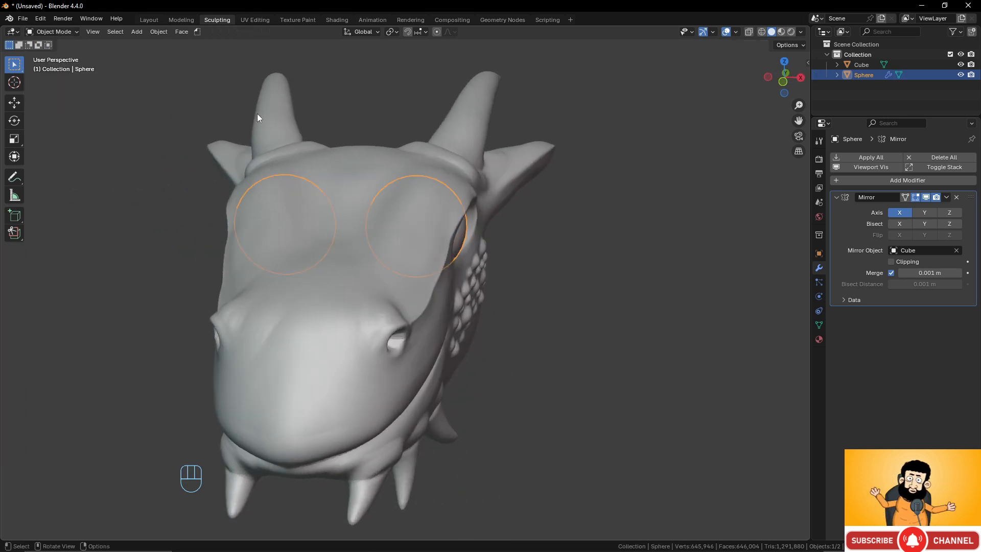
- Select the dragon head and put it back into Sculpt Mode for work around the eye
{"action": "left_click", "coordinate": [318, 122]}
{"action": "left_click", "coordinate": [67, 31]}
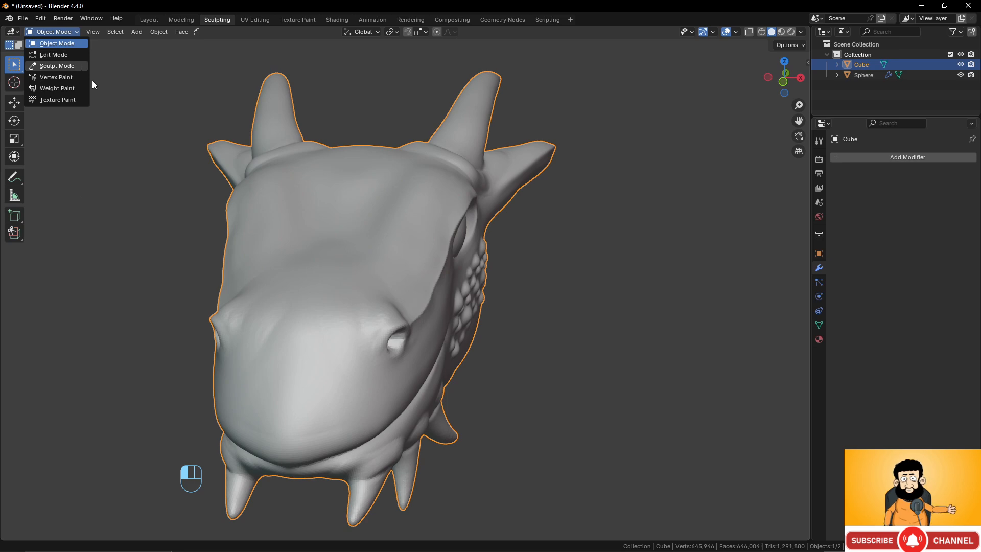
{"action": "left_click", "coordinate": [57, 66]}
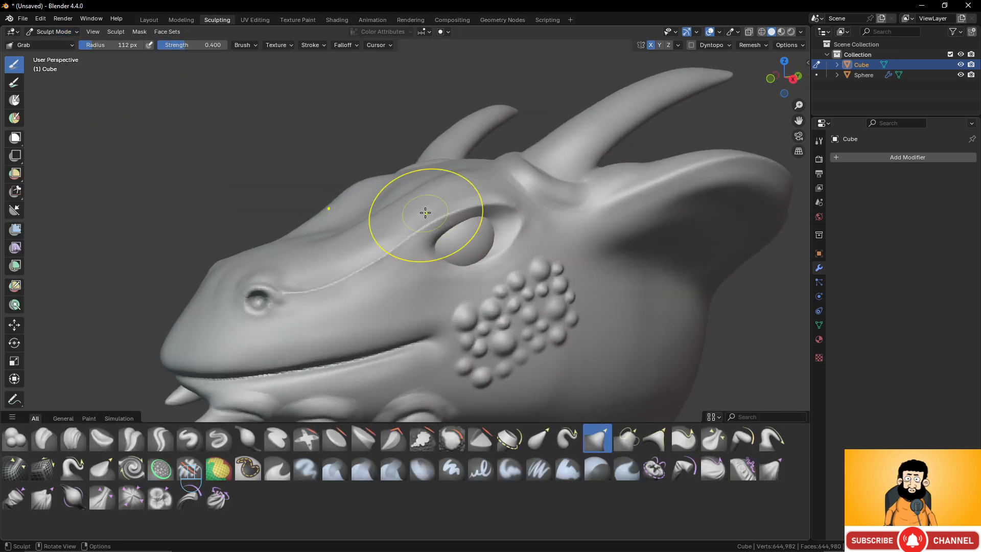
{"action": "scroll", "coordinate": [416, 219], "scroll_direction": "up", "scroll_amount": 3}
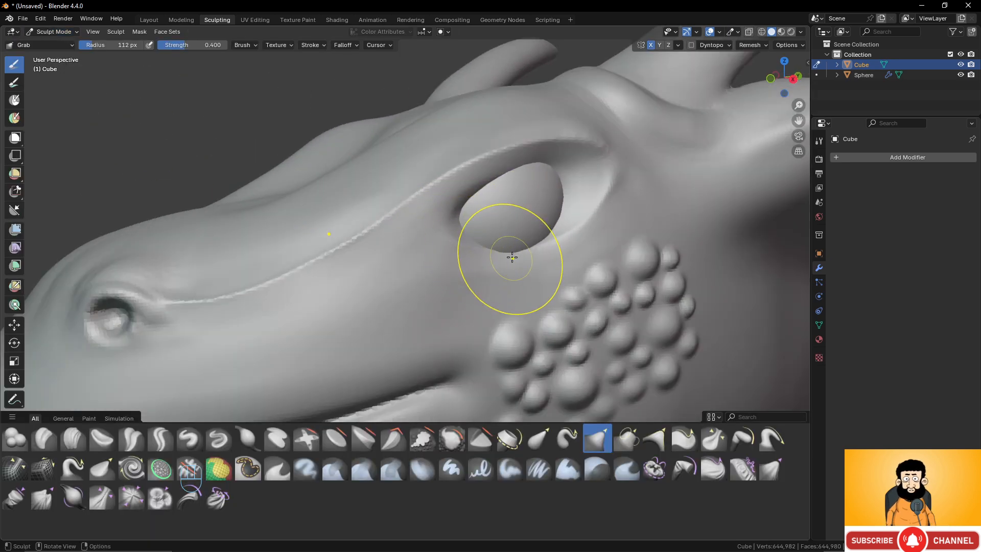
{"action": "middle_click_drag", "start_coordinate": [508, 245], "coordinate": [414, 246], "text": "shift"}
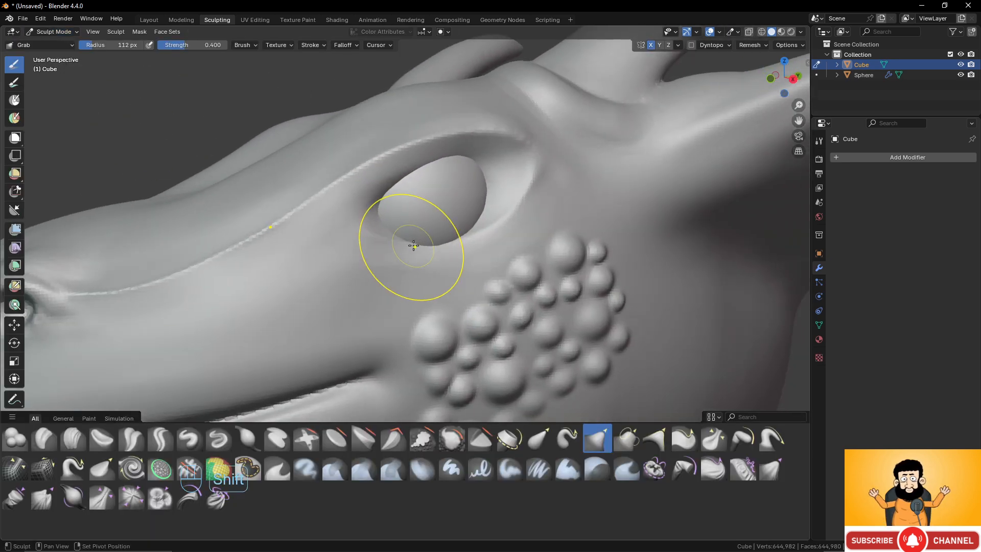
{"action": "scroll", "coordinate": [413, 246], "scroll_direction": "up", "scroll_amount": 1}
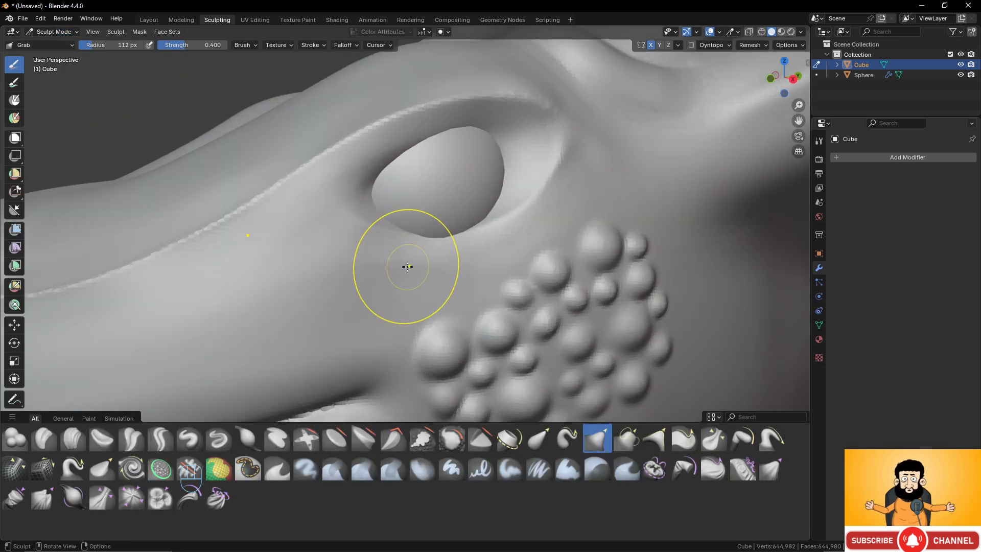
{"action": "left_click", "coordinate": [71, 439]}
{"action": "scroll", "coordinate": [549, 202], "scroll_direction": "up", "scroll_amount": 1}
{"action": "scroll", "coordinate": [528, 210], "scroll_direction": "down", "scroll_amount": 2}
{"action": "middle_click_drag", "start_coordinate": [510, 210], "coordinate": [495, 224], "text": "shift"}
{"action": "scroll", "coordinate": [496, 229], "scroll_direction": "up", "scroll_amount": 1}
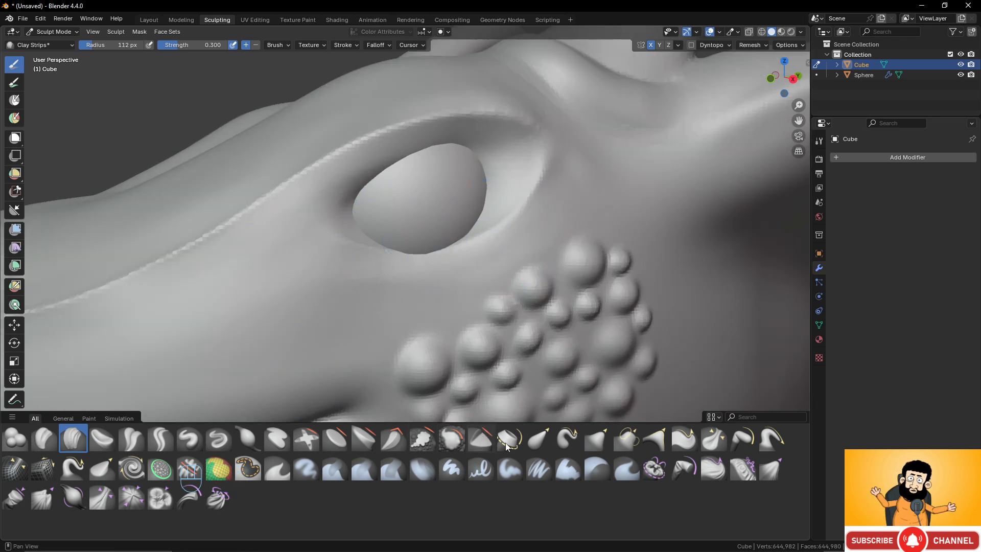
- Pull the lower eyelid toward the eyeball with the 112 px Grab brush at strength 0.400
{"action": "left_click", "coordinate": [593, 443]}
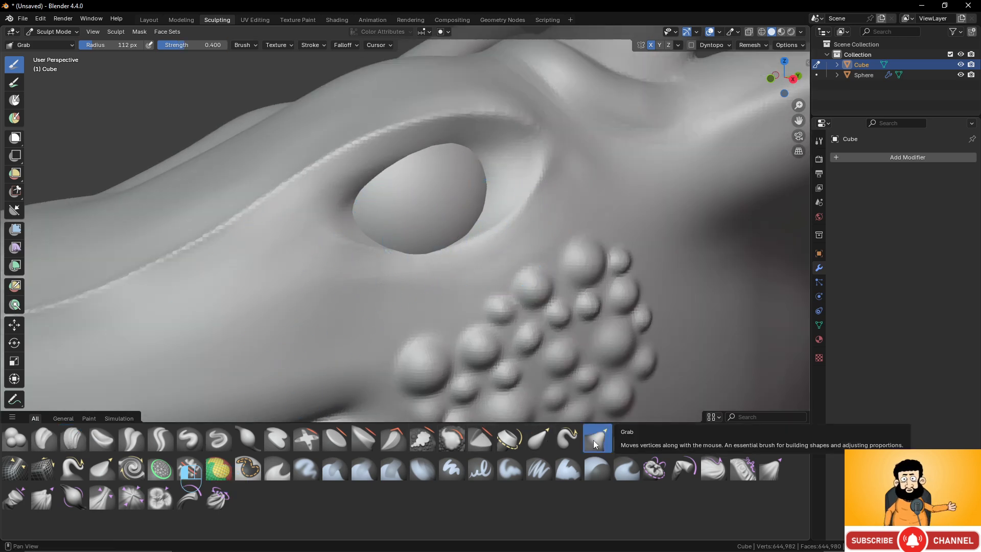
{"action": "middle_click_drag", "start_coordinate": [416, 241], "coordinate": [486, 236]}
{"action": "scroll", "coordinate": [486, 238], "scroll_direction": "down", "scroll_amount": 3}
{"action": "left_click_drag", "start_coordinate": [419, 268], "coordinate": [454, 264]}
{"action": "left_click_drag", "start_coordinate": [453, 265], "coordinate": [454, 252]}
{"action": "middle_click_drag", "start_coordinate": [453, 252], "coordinate": [420, 257]}
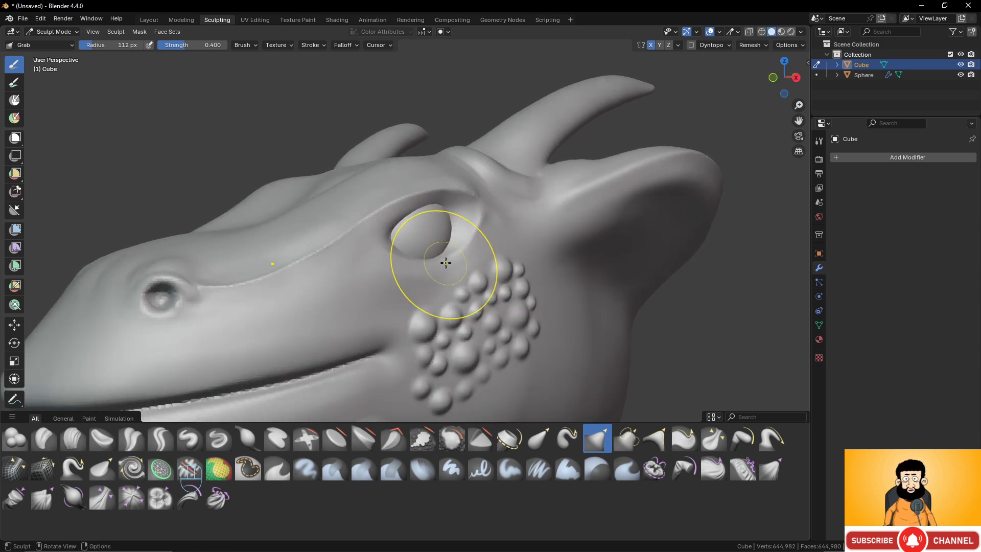
- Refine the eyelid rims around the eyeball with small Grab strokes and undo the last pull on the lower lid
{"action": "left_click_drag", "start_coordinate": [452, 264], "coordinate": [451, 259]}
{"action": "middle_click_drag", "start_coordinate": [444, 245], "coordinate": [406, 245]}
{"action": "left_click_drag", "start_coordinate": [381, 235], "coordinate": [371, 232]}
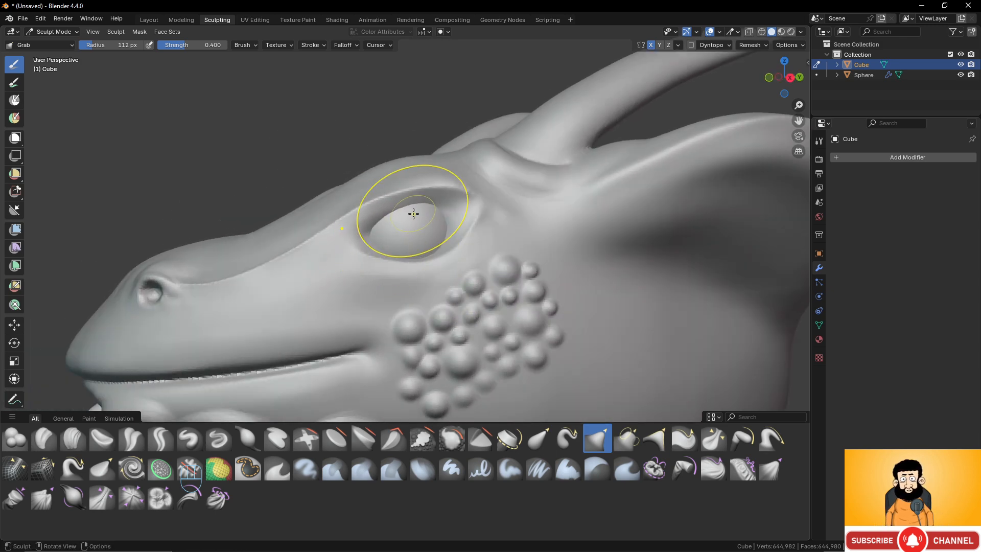
{"action": "left_click_drag", "start_coordinate": [417, 207], "coordinate": [417, 207]}
{"action": "mouse_move", "coordinate": [418, 207]}
{"action": "middle_mouse_down"}
{"action": "mouse_move", "coordinate": [433, 212]}
{"action": "mouse_move", "coordinate": [428, 239]}
{"action": "middle_mouse_up"}
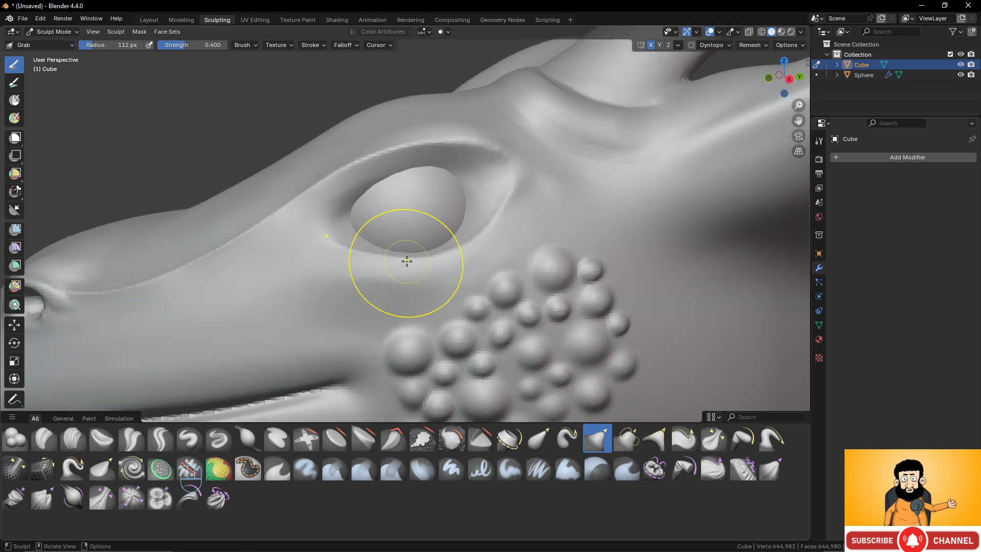
{"action": "mouse_move", "coordinate": [407, 251]}
{"action": "left_mouse_down"}
{"action": "mouse_move", "coordinate": [454, 252]}
{"action": "mouse_move", "coordinate": [469, 240]}
{"action": "left_mouse_up"}
{"action": "key", "text": "ctrl+z"}
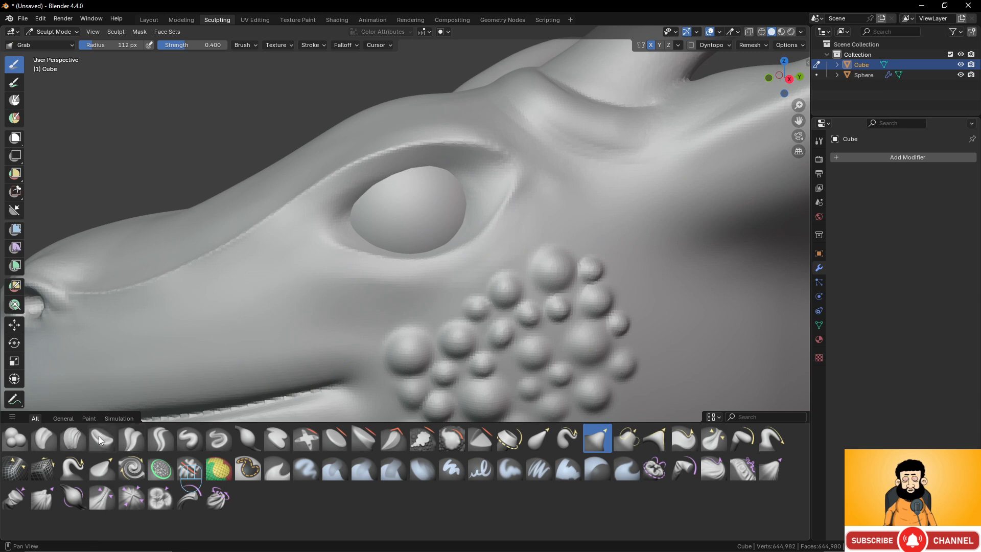
{"action": "left_click", "coordinate": [72, 441]}
{"action": "scroll", "coordinate": [458, 212], "scroll_direction": "up", "scroll_amount": 3}
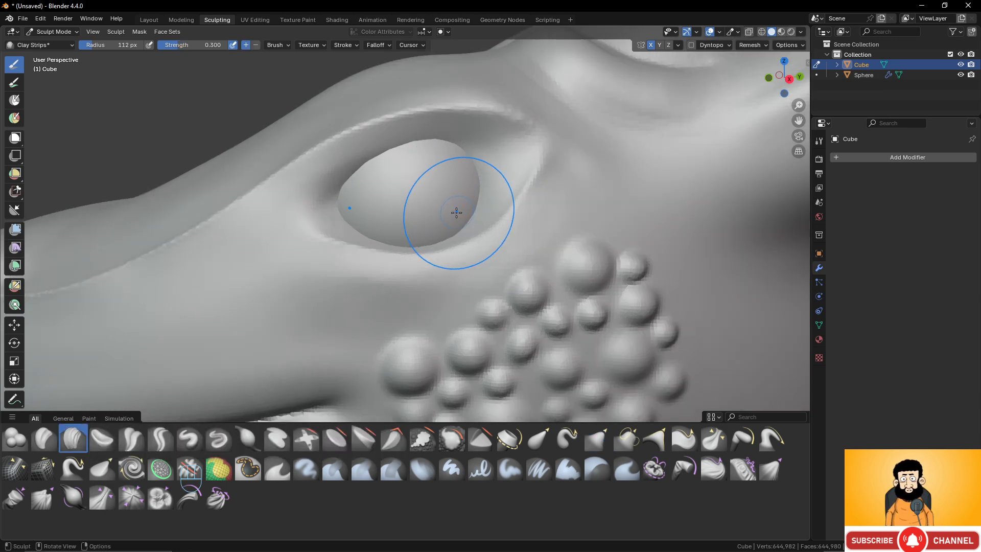
{"action": "mouse_move", "coordinate": [457, 212]}
{"action": "middle_mouse_down"}
{"action": "mouse_move", "coordinate": [454, 228]}
{"action": "mouse_move", "coordinate": [465, 222]}
{"action": "middle_mouse_up"}
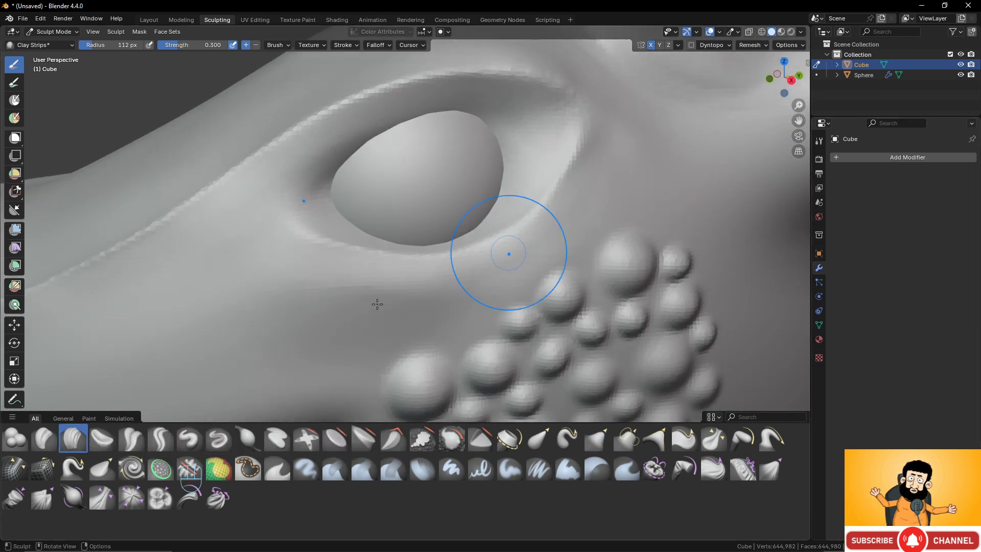
- Activate the Draw brush and display the brush settings in the properties editor
{"action": "left_click", "coordinate": [189, 438]}
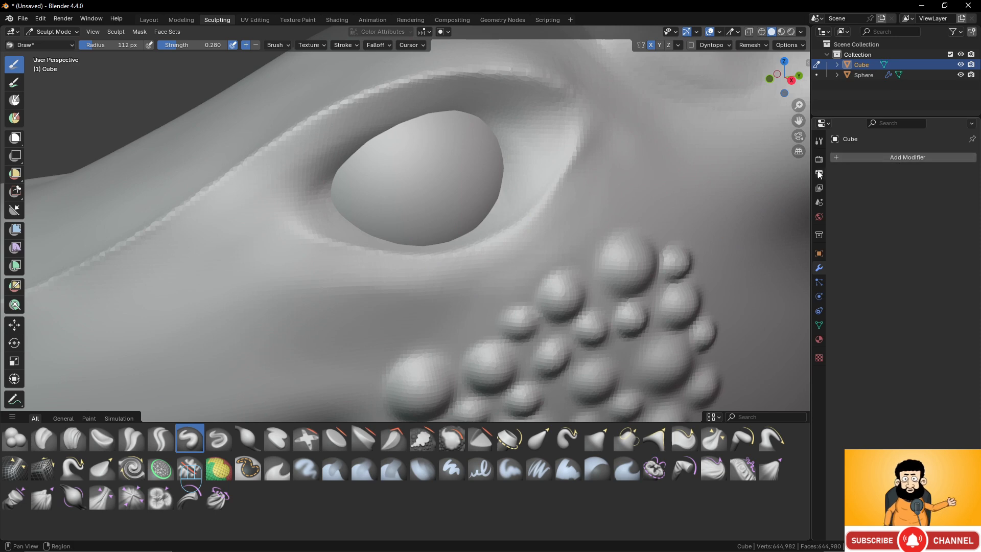
{"action": "left_click", "coordinate": [806, 65]}
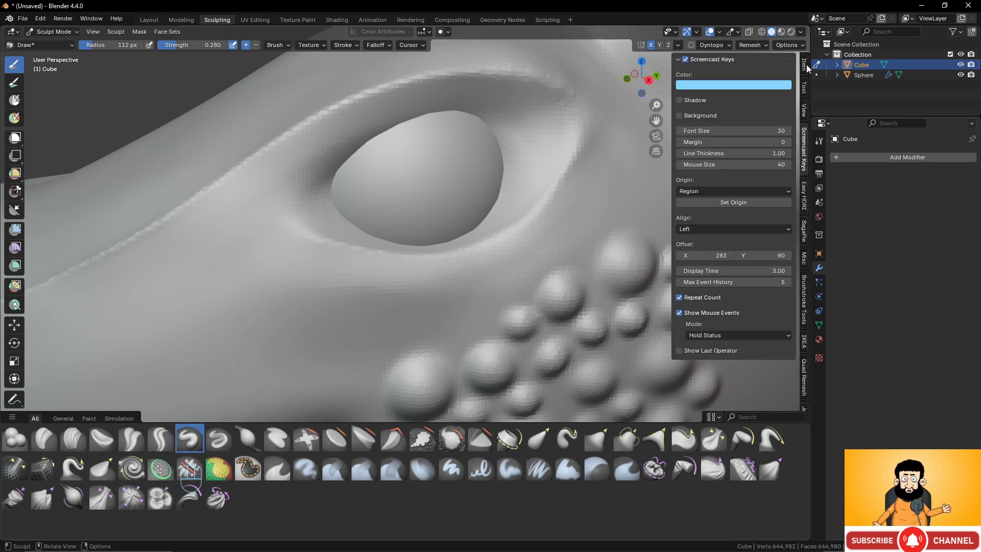
{"action": "left_click", "coordinate": [820, 140]}
{"action": "key", "text": "n"}
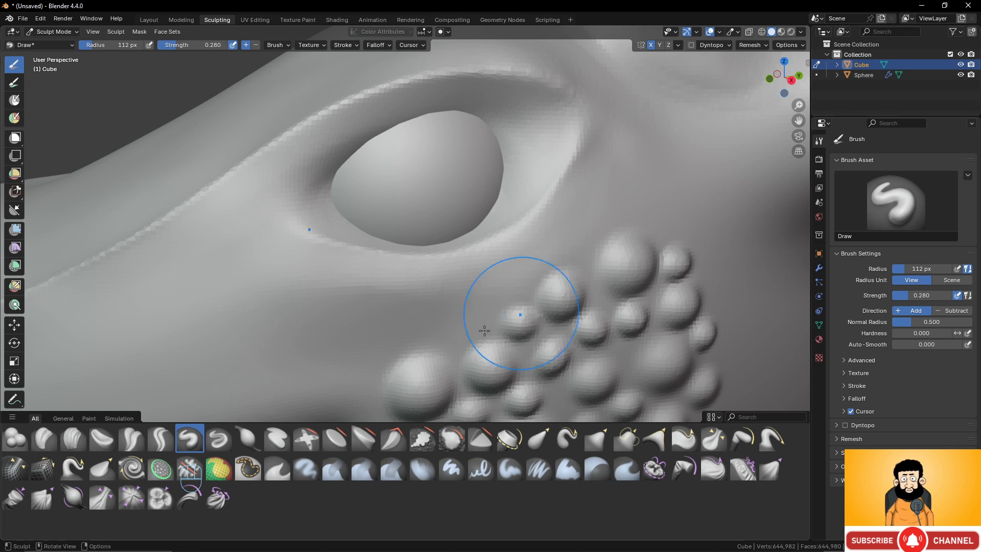
- Build up the lower eyelid and eye corners around the eyeball with the 112 px Draw brush at strength 0.280
{"action": "scroll", "coordinate": [466, 262], "scroll_direction": "up", "scroll_amount": 5}
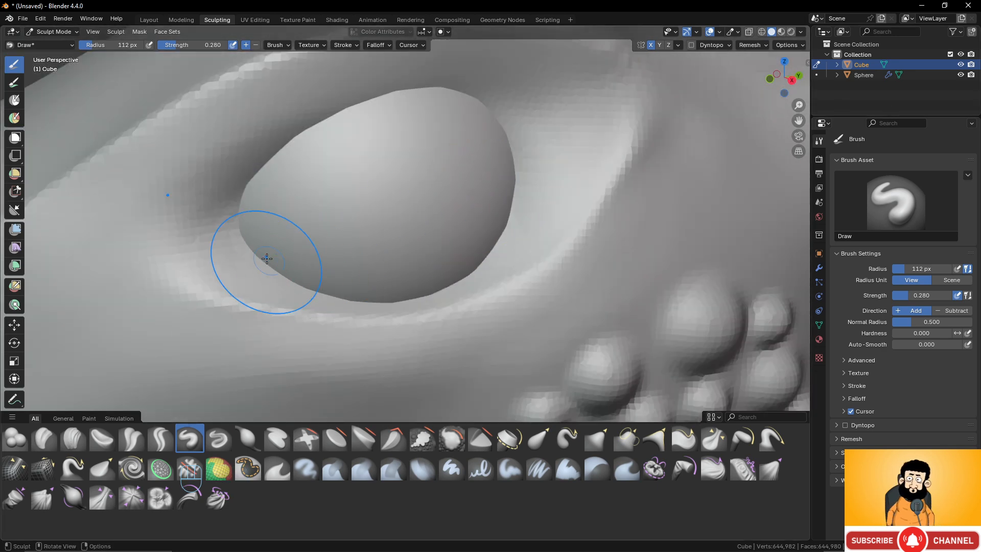
{"action": "left_click_drag", "start_coordinate": [261, 259], "coordinate": [305, 273]}
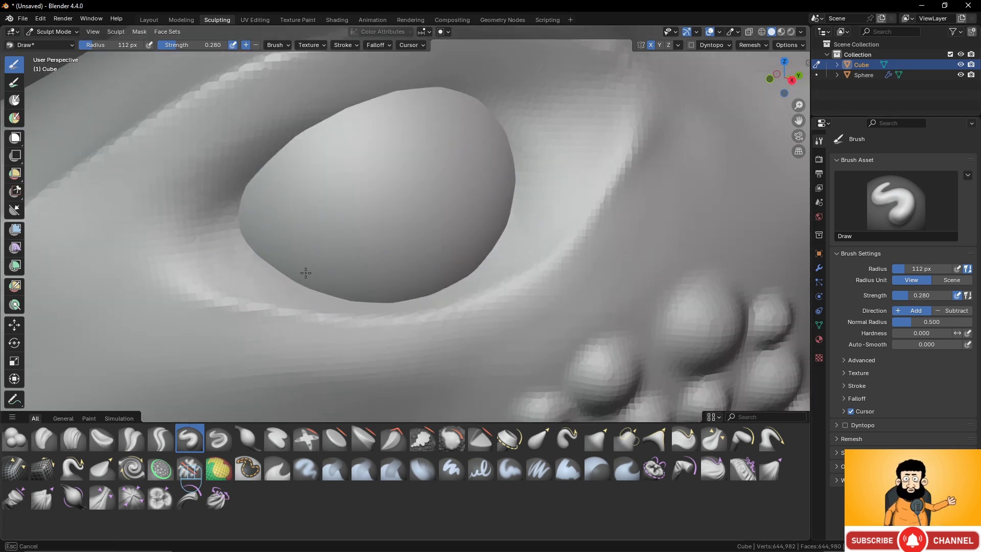
{"action": "left_click_drag", "start_coordinate": [519, 217], "coordinate": [532, 188]}
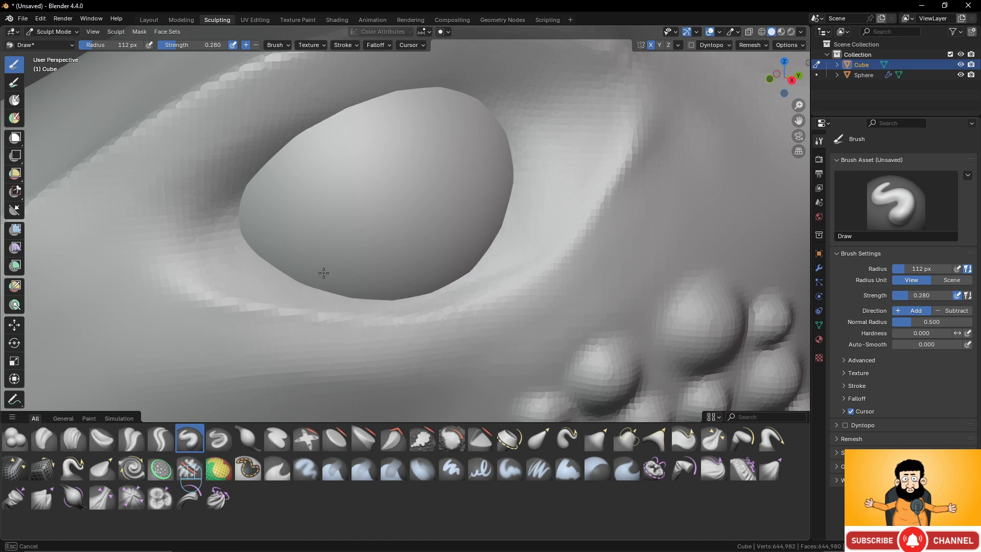
{"action": "mouse_move", "coordinate": [324, 273]}
{"action": "left_mouse_down"}
{"action": "mouse_move", "coordinate": [251, 252]}
{"action": "mouse_move", "coordinate": [235, 259]}
{"action": "left_mouse_up"}
{"action": "scroll", "coordinate": [261, 254], "scroll_direction": "up", "scroll_amount": 2}
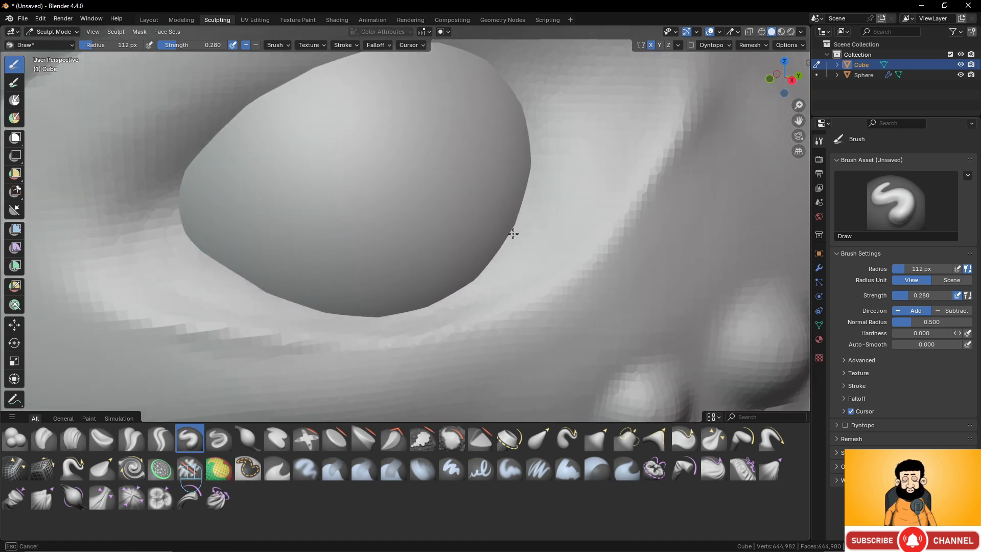
{"action": "left_click_drag", "start_coordinate": [559, 135], "coordinate": [559, 143]}
{"action": "mouse_move", "coordinate": [383, 299]}
{"action": "left_mouse_down"}
{"action": "mouse_move", "coordinate": [456, 284]}
{"action": "mouse_move", "coordinate": [518, 225]}
{"action": "left_mouse_up"}
{"action": "left_click_drag", "start_coordinate": [366, 290], "coordinate": [307, 281]}
{"action": "mouse_move", "coordinate": [307, 281]}
{"action": "middle_mouse_down"}
{"action": "mouse_move", "coordinate": [450, 210]}
{"action": "mouse_move", "coordinate": [336, 222]}
{"action": "middle_mouse_up"}
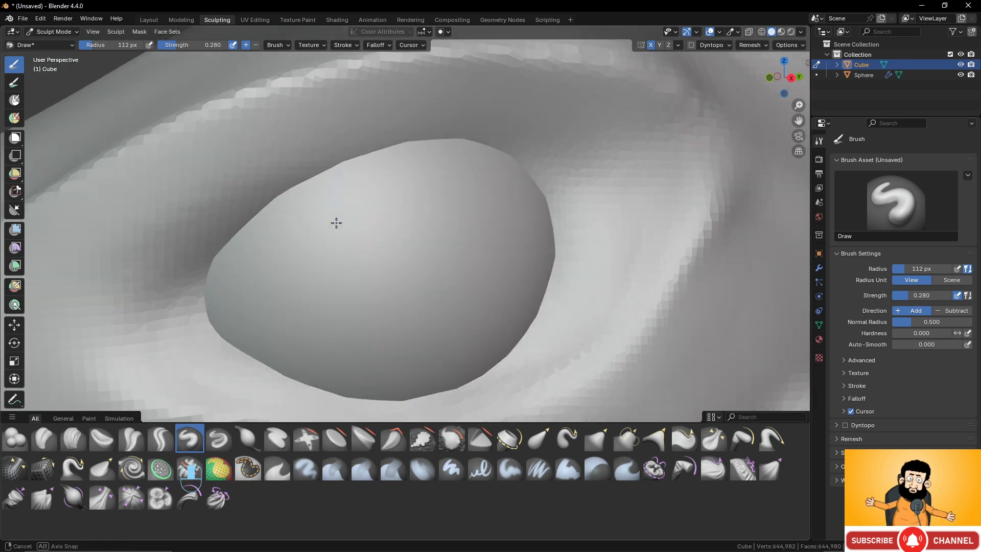
- Build a thick upper eyelid over the eyeball with long Draw strokes from corner to corner
{"action": "mouse_move", "coordinate": [213, 254]}
{"action": "middle_mouse_down"}
{"action": "mouse_move", "coordinate": [317, 164]}
{"action": "mouse_move", "coordinate": [572, 157]}
{"action": "mouse_move", "coordinate": [281, 197]}
{"action": "mouse_move", "coordinate": [247, 232]}
{"action": "mouse_move", "coordinate": [532, 171]}
{"action": "mouse_move", "coordinate": [485, 163]}
{"action": "mouse_move", "coordinate": [286, 230]}
{"action": "mouse_move", "coordinate": [215, 266]}
{"action": "mouse_move", "coordinate": [571, 182]}
{"action": "mouse_move", "coordinate": [362, 164]}
{"action": "mouse_move", "coordinate": [241, 219]}
{"action": "mouse_move", "coordinate": [562, 179]}
{"action": "mouse_move", "coordinate": [449, 168]}
{"action": "mouse_move", "coordinate": [218, 247]}
{"action": "mouse_move", "coordinate": [511, 179]}
{"action": "mouse_move", "coordinate": [485, 169]}
{"action": "mouse_move", "coordinate": [209, 258]}
{"action": "mouse_move", "coordinate": [529, 184]}
{"action": "middle_mouse_up"}
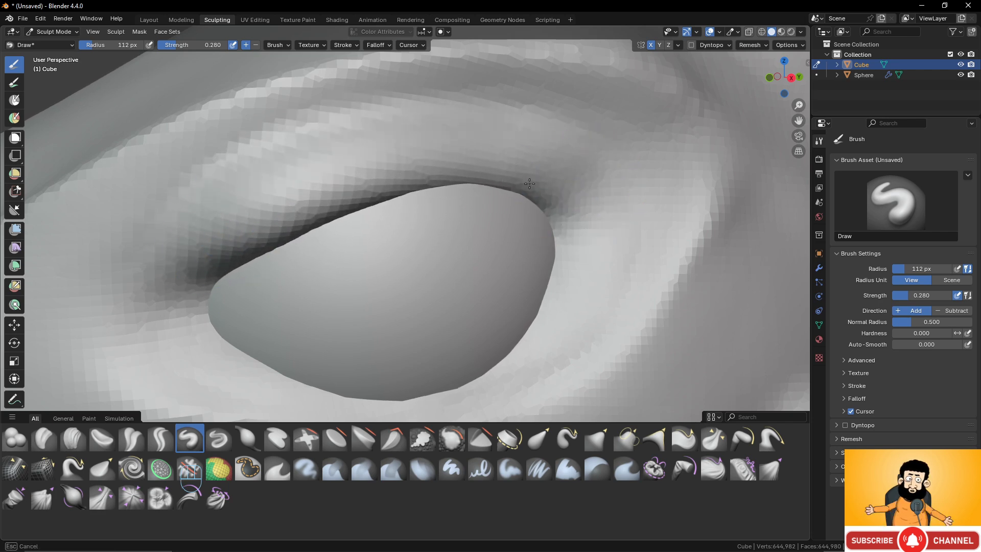
{"action": "left_click_drag", "start_coordinate": [529, 184], "coordinate": [559, 194]}
{"action": "mouse_move", "coordinate": [567, 195]}
{"action": "left_mouse_down"}
{"action": "mouse_move", "coordinate": [454, 180]}
{"action": "mouse_move", "coordinate": [217, 255]}
{"action": "mouse_move", "coordinate": [450, 180]}
{"action": "mouse_move", "coordinate": [539, 186]}
{"action": "left_mouse_up"}
{"action": "scroll", "coordinate": [546, 250], "scroll_direction": "down", "scroll_amount": 5}
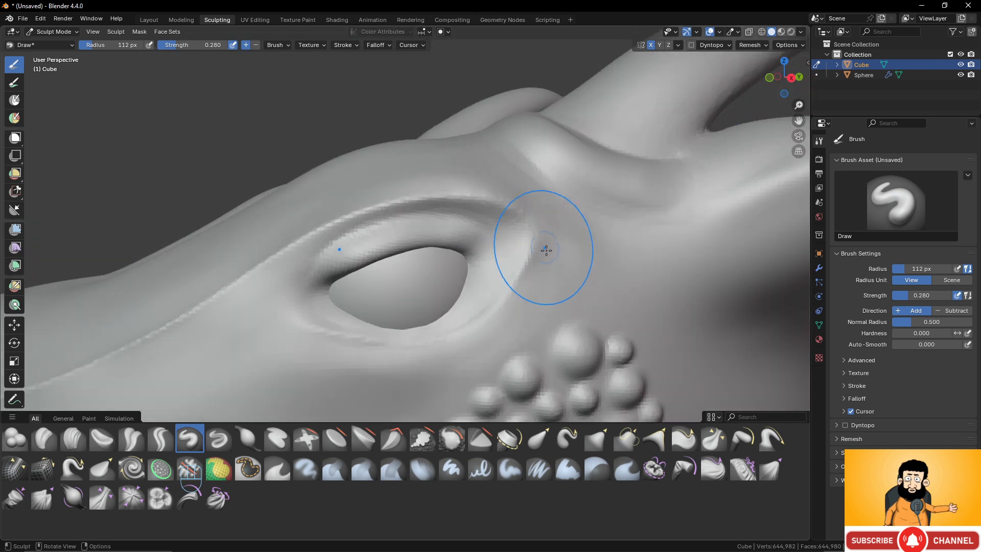
{"action": "scroll", "coordinate": [547, 251], "scroll_direction": "down", "scroll_amount": 2}
{"action": "scroll", "coordinate": [562, 255], "scroll_direction": "up", "scroll_amount": 6}
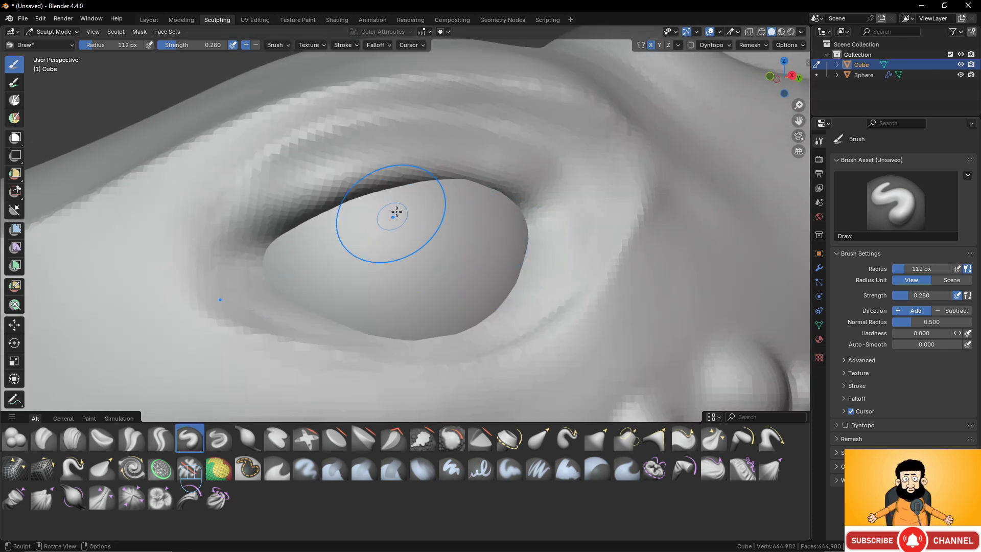
{"action": "middle_click_drag", "start_coordinate": [350, 184], "coordinate": [385, 221]}
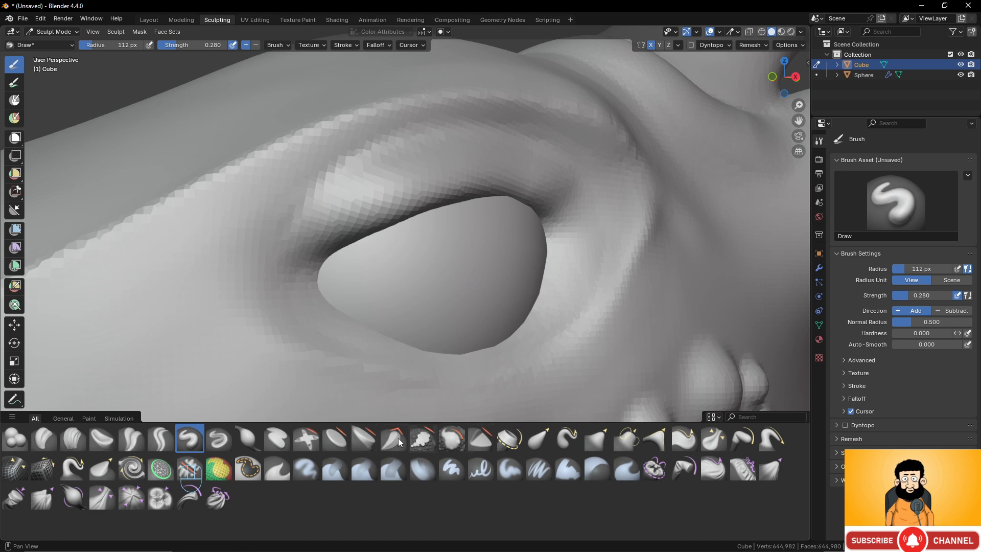
- Pull the upper eyelid against the eyeball from an oblique view with the 112 px Grab brush at strength 0.400
{"action": "left_click", "coordinate": [598, 438]}
{"action": "scroll", "coordinate": [510, 306], "scroll_direction": "down", "scroll_amount": 5}
{"action": "middle_click_drag", "start_coordinate": [511, 306], "coordinate": [489, 273]}
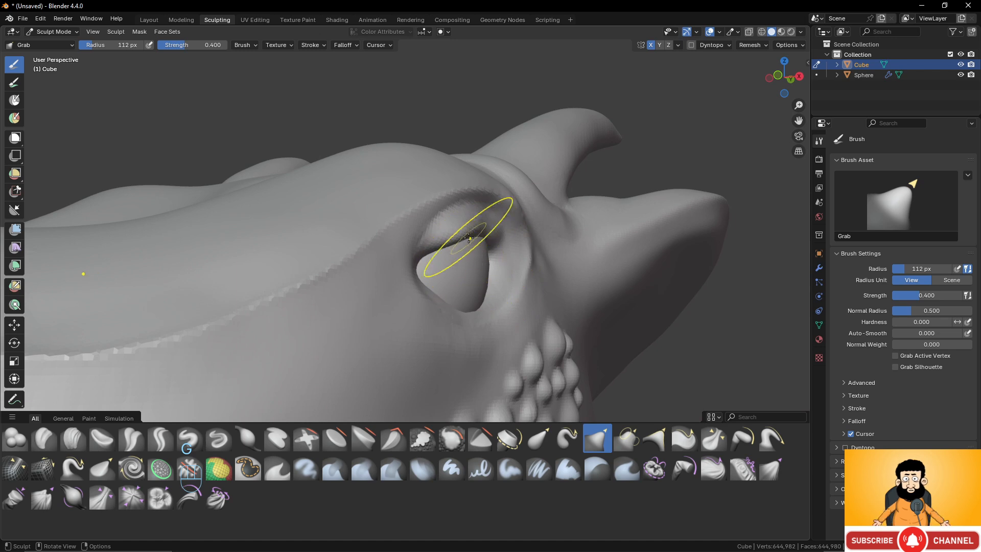
{"action": "mouse_move", "coordinate": [466, 231]}
{"action": "left_mouse_down"}
{"action": "mouse_move", "coordinate": [458, 244]}
{"action": "mouse_move", "coordinate": [477, 237]}
{"action": "mouse_move", "coordinate": [438, 250]}
{"action": "left_mouse_up"}
{"action": "middle_click_drag", "start_coordinate": [443, 231], "coordinate": [365, 236]}
- Refine the eyelid edges and both eye corners with short Grab strokes
{"action": "scroll", "coordinate": [431, 260], "scroll_direction": "up", "scroll_amount": 2}
{"action": "left_click_drag", "start_coordinate": [283, 243], "coordinate": [281, 250]}
{"action": "left_click_drag", "start_coordinate": [268, 256], "coordinate": [266, 263]}
{"action": "left_click_drag", "start_coordinate": [256, 267], "coordinate": [255, 274]}
{"action": "left_click_drag", "start_coordinate": [246, 280], "coordinate": [248, 287]}
{"action": "left_click_drag", "start_coordinate": [250, 283], "coordinate": [263, 288]}
{"action": "left_click_drag", "start_coordinate": [507, 212], "coordinate": [503, 221]}
{"action": "scroll", "coordinate": [409, 306], "scroll_direction": "down", "scroll_amount": 5}
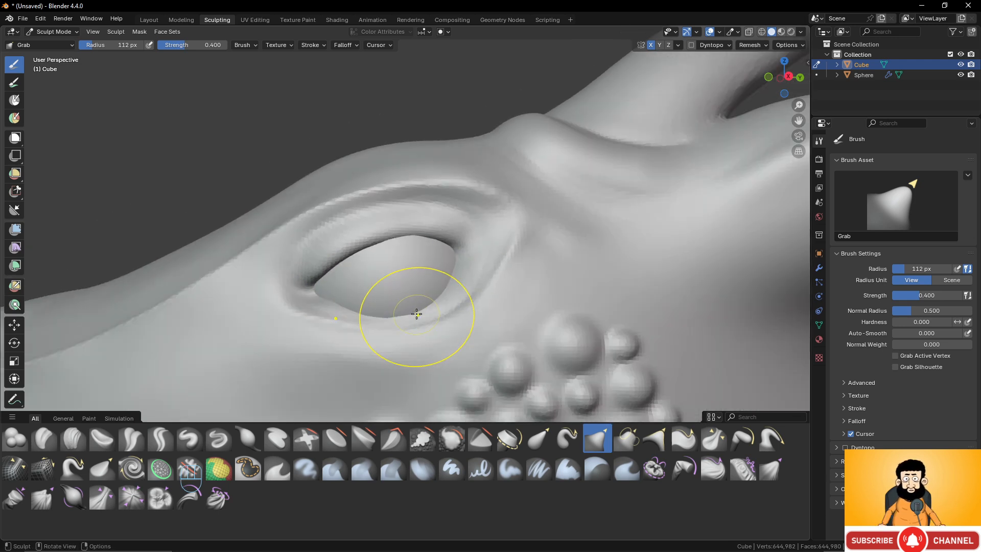
{"action": "left_click_drag", "start_coordinate": [414, 299], "coordinate": [403, 281]}
{"action": "scroll", "coordinate": [387, 239], "scroll_direction": "down", "scroll_amount": 3}
{"action": "mouse_move", "coordinate": [376, 237]}
{"action": "middle_mouse_down"}
{"action": "mouse_move", "coordinate": [434, 247]}
{"action": "mouse_move", "coordinate": [369, 251]}
{"action": "middle_mouse_up"}
{"action": "scroll", "coordinate": [404, 267], "scroll_direction": "up", "scroll_amount": 2}
{"action": "scroll", "coordinate": [410, 270], "scroll_direction": "up", "scroll_amount": 2}
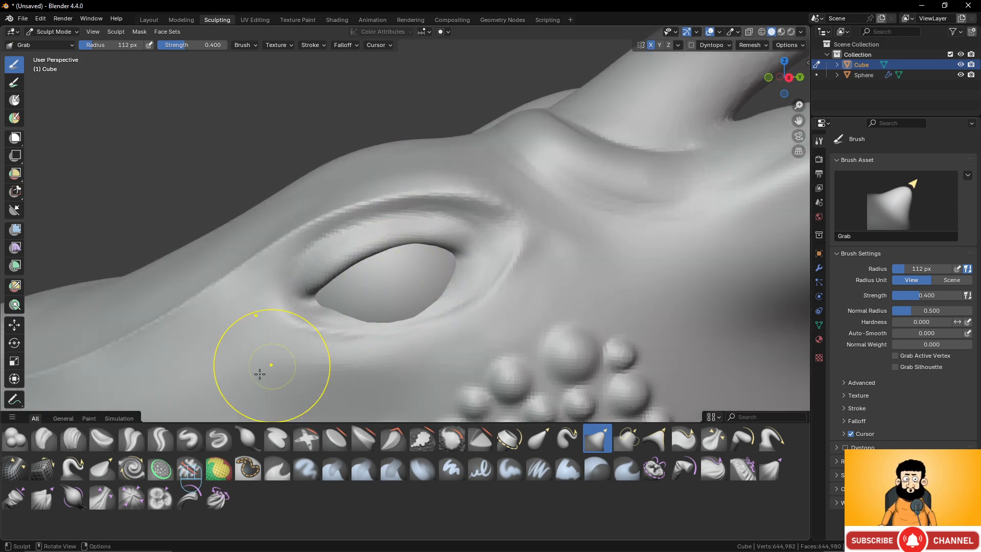
- Carve creases along the upper eyelid with the 112 px Draw Sharp brush at strength 0.300 in Subtract direction
{"action": "middle_click_drag", "start_coordinate": [259, 372], "coordinate": [177, 437], "text": "shift"}
{"action": "left_click", "coordinate": [219, 438]}
{"action": "scroll", "coordinate": [409, 266], "scroll_direction": "up", "scroll_amount": 2}
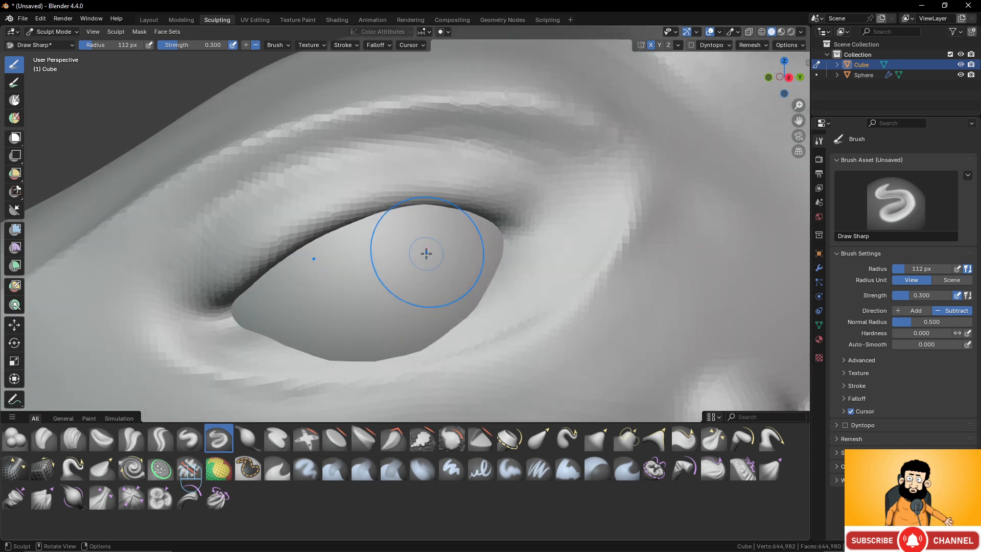
{"action": "middle_click_drag", "start_coordinate": [425, 252], "coordinate": [425, 287]}
{"action": "scroll", "coordinate": [427, 289], "scroll_direction": "up", "scroll_amount": 2}
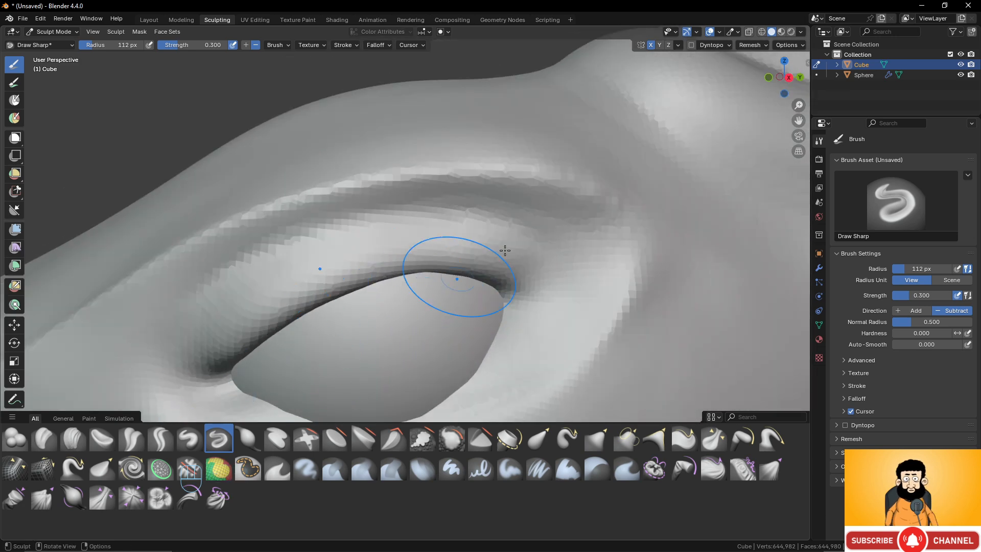
{"action": "mouse_move", "coordinate": [529, 228]}
{"action": "left_mouse_down"}
{"action": "mouse_move", "coordinate": [396, 217]}
{"action": "mouse_move", "coordinate": [280, 252]}
{"action": "mouse_move", "coordinate": [198, 309]}
{"action": "mouse_move", "coordinate": [178, 365]}
{"action": "mouse_move", "coordinate": [192, 315]}
{"action": "mouse_move", "coordinate": [322, 245]}
{"action": "mouse_move", "coordinate": [479, 225]}
{"action": "mouse_move", "coordinate": [540, 264]}
{"action": "mouse_move", "coordinate": [339, 289]}
{"action": "mouse_move", "coordinate": [189, 335]}
{"action": "left_mouse_up"}
{"action": "scroll", "coordinate": [540, 264], "scroll_direction": "up", "scroll_amount": 3}
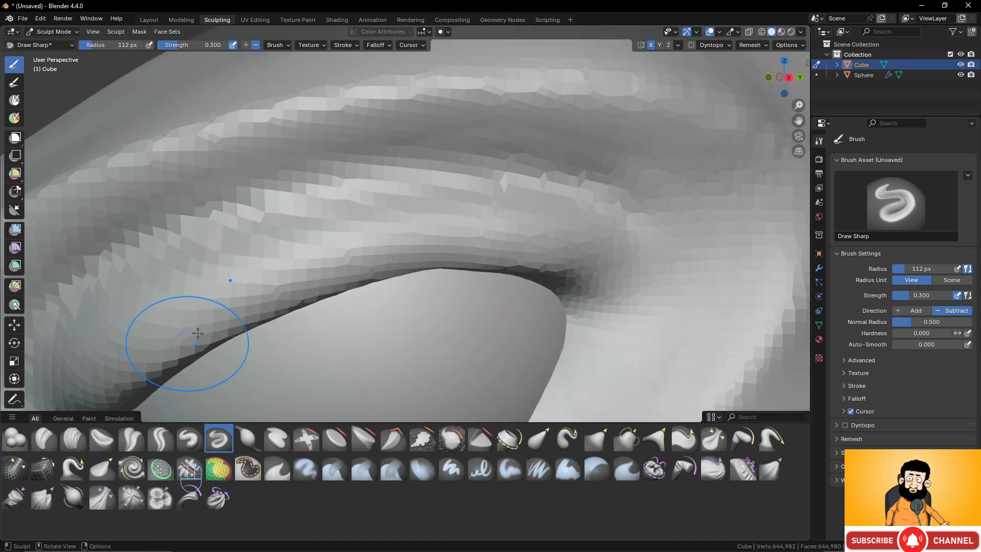
{"action": "middle_click_drag", "start_coordinate": [189, 335], "coordinate": [344, 213]}
{"action": "mouse_move", "coordinate": [344, 213]}
{"action": "left_mouse_down", "text": "ctrl"}
{"action": "mouse_move", "coordinate": [361, 215]}
{"action": "mouse_move", "coordinate": [313, 276]}
{"action": "left_mouse_up", "text": "ctrl"}
- Carve a crease along the lower eyelid from the front corner to the rear corner with Draw Sharp
{"action": "scroll", "coordinate": [383, 280], "scroll_direction": "down", "scroll_amount": 3}
{"action": "mouse_move", "coordinate": [422, 259]}
{"action": "middle_mouse_down"}
{"action": "mouse_move", "coordinate": [425, 278]}
{"action": "mouse_move", "coordinate": [436, 261]}
{"action": "middle_mouse_up"}
{"action": "scroll", "coordinate": [358, 309], "scroll_direction": "up", "scroll_amount": 1}
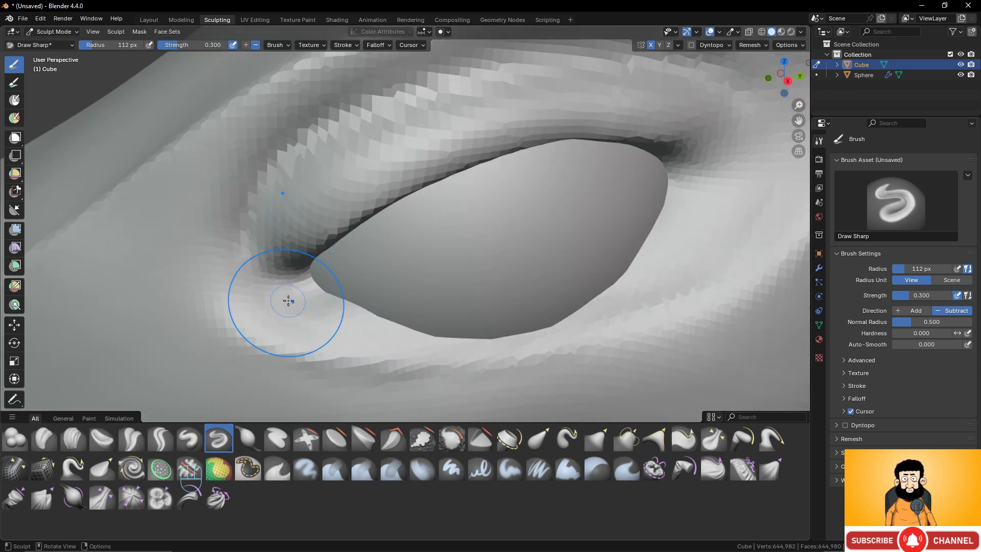
{"action": "mouse_move", "coordinate": [288, 300]}
{"action": "left_mouse_down"}
{"action": "mouse_move", "coordinate": [311, 319]}
{"action": "mouse_move", "coordinate": [465, 358]}
{"action": "left_mouse_up"}
{"action": "left_click_drag", "start_coordinate": [706, 183], "coordinate": [639, 301]}
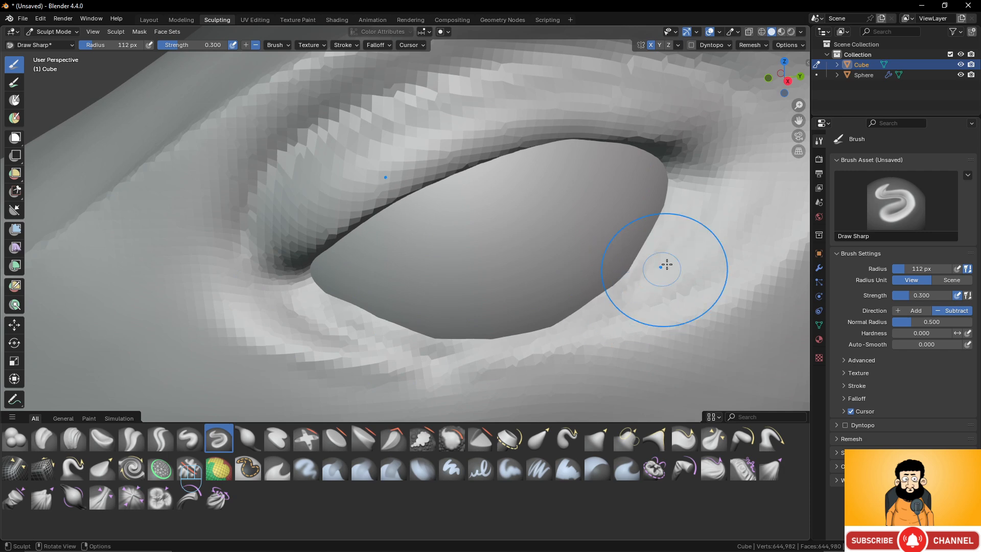
{"action": "left_click_drag", "start_coordinate": [666, 265], "coordinate": [611, 298]}
- Examine the whole dragon head and its eye from a distance and from several angles
{"action": "scroll", "coordinate": [552, 202], "scroll_direction": "down", "scroll_amount": 7}
{"action": "middle_click_drag", "start_coordinate": [505, 192], "coordinate": [530, 180]}
{"action": "scroll", "coordinate": [530, 180], "scroll_direction": "down", "scroll_amount": 5}
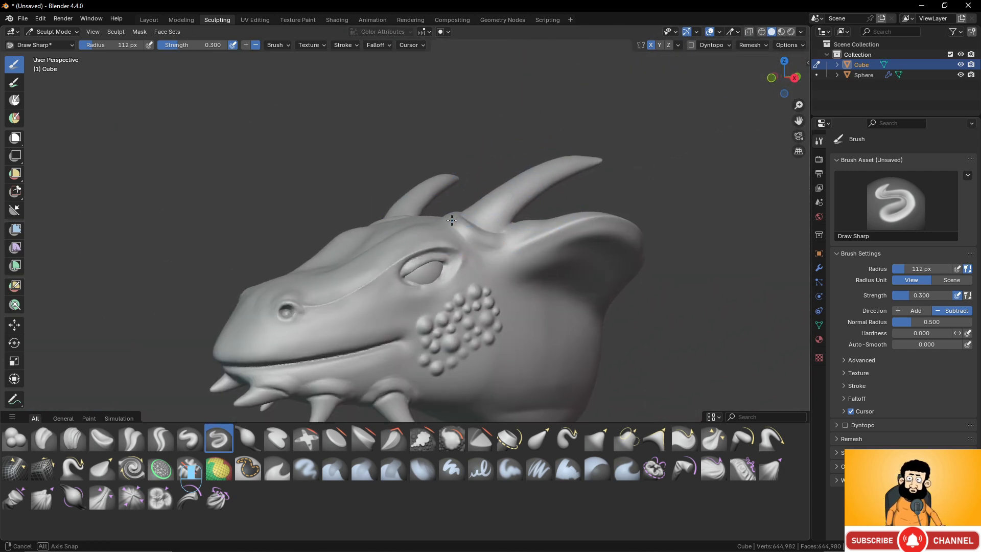
{"action": "mouse_move", "coordinate": [453, 217]}
{"action": "middle_mouse_down"}
{"action": "mouse_move", "coordinate": [470, 220]}
{"action": "mouse_move", "coordinate": [428, 207]}
{"action": "middle_mouse_up"}
{"action": "scroll", "coordinate": [427, 199], "scroll_direction": "down", "scroll_amount": 3}
{"action": "middle_click_drag", "start_coordinate": [465, 259], "coordinate": [503, 326]}
{"action": "scroll", "coordinate": [503, 326], "scroll_direction": "up", "scroll_amount": 2}
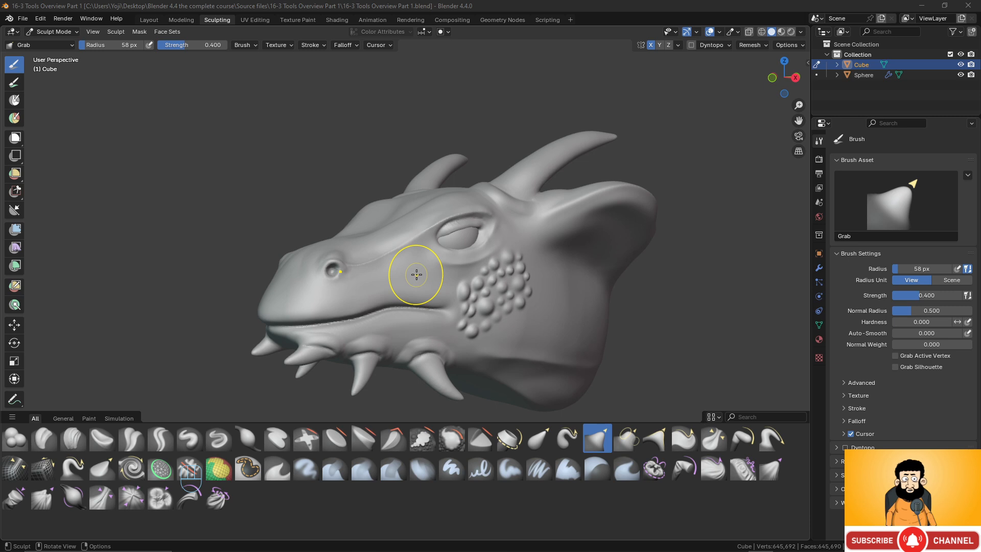
{"action": "mouse_move", "coordinate": [486, 281]}
{"action": "middle_mouse_down"}
{"action": "mouse_move", "coordinate": [410, 287]}
{"action": "mouse_move", "coordinate": [416, 252]}
{"action": "mouse_move", "coordinate": [401, 248]}
{"action": "mouse_move", "coordinate": [431, 300]}
{"action": "mouse_move", "coordinate": [719, 301]}
{"action": "mouse_move", "coordinate": [501, 296]}
{"action": "mouse_move", "coordinate": [531, 271]}
{"action": "middle_mouse_up"}
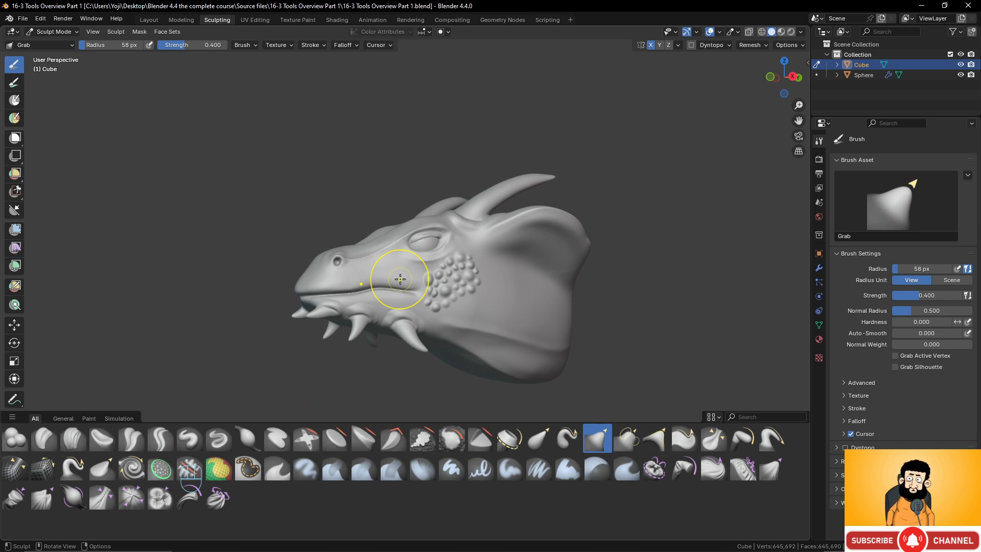
- Mask a row of oval spots on the upper lip just above the mouth line with the 58 px Mask brush at strength 1.000
{"action": "left_click", "coordinate": [248, 467]}
{"action": "scroll", "coordinate": [502, 323], "scroll_direction": "up", "scroll_amount": 5}
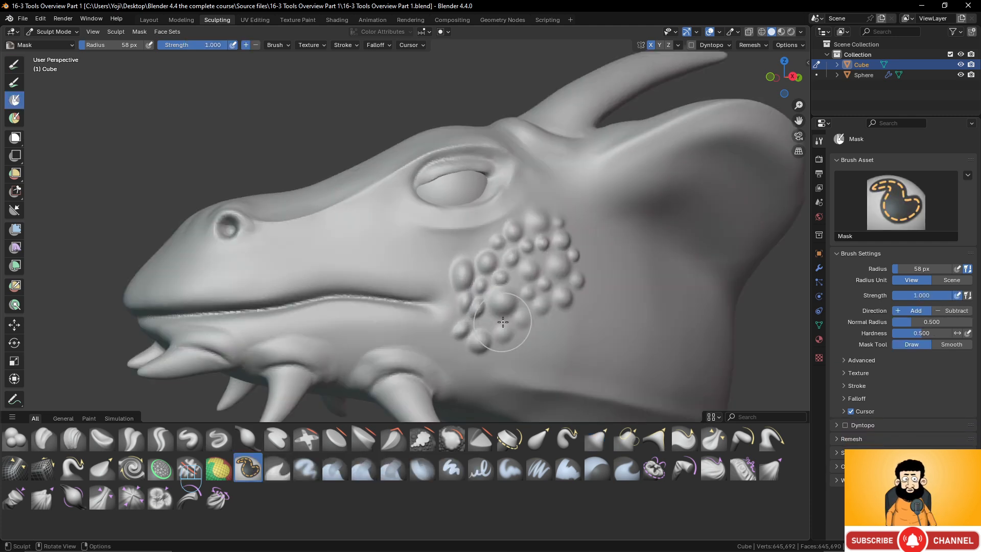
{"action": "scroll", "coordinate": [502, 322], "scroll_direction": "down", "scroll_amount": 1}
{"action": "scroll", "coordinate": [500, 268], "scroll_direction": "up", "scroll_amount": 8}
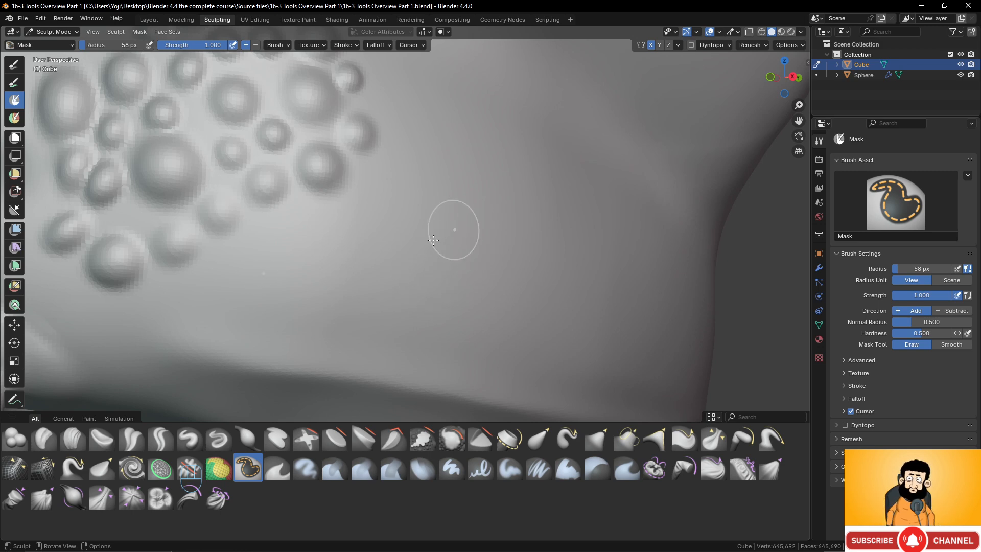
{"action": "scroll", "coordinate": [543, 223], "scroll_direction": "down", "scroll_amount": 8}
{"action": "scroll", "coordinate": [539, 225], "scroll_direction": "up", "scroll_amount": 8}
{"action": "scroll", "coordinate": [545, 230], "scroll_direction": "down", "scroll_amount": 3}
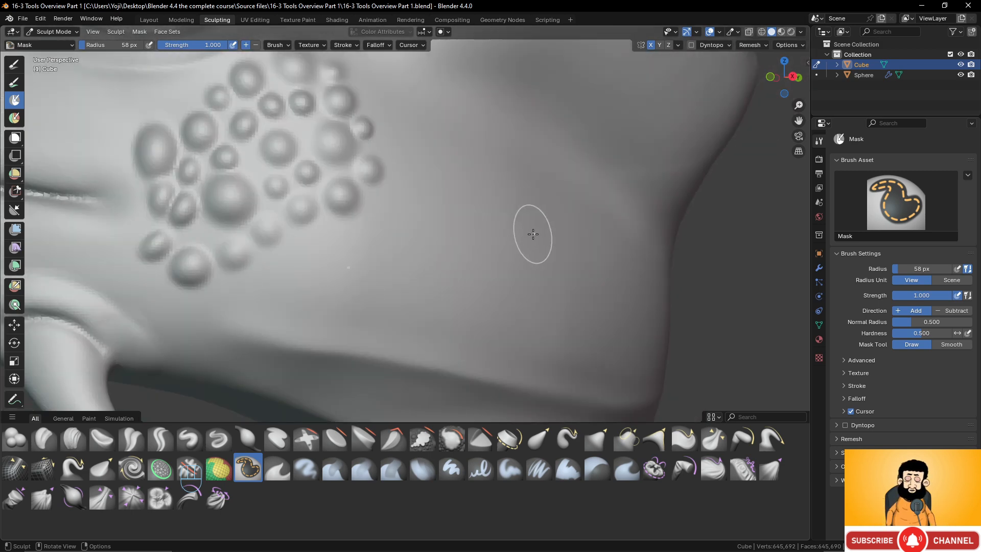
{"action": "scroll", "coordinate": [529, 236], "scroll_direction": "up", "scroll_amount": 6}
{"action": "scroll", "coordinate": [529, 236], "scroll_direction": "down", "scroll_amount": 6}
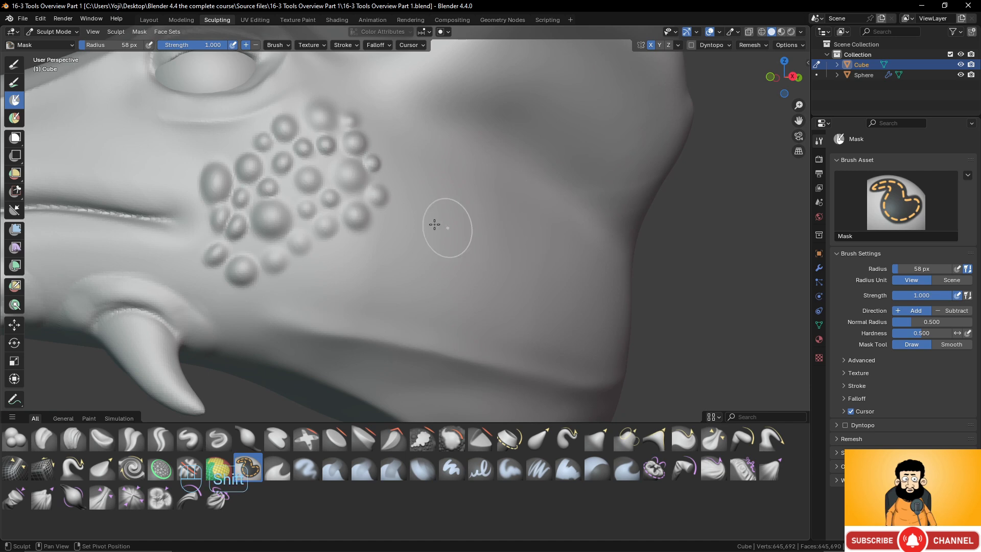
{"action": "scroll", "coordinate": [544, 251], "scroll_direction": "up", "scroll_amount": 4}
{"action": "scroll", "coordinate": [536, 249], "scroll_direction": "up", "scroll_amount": 1}
{"action": "middle_click_drag", "start_coordinate": [503, 247], "coordinate": [569, 251], "text": "shift"}
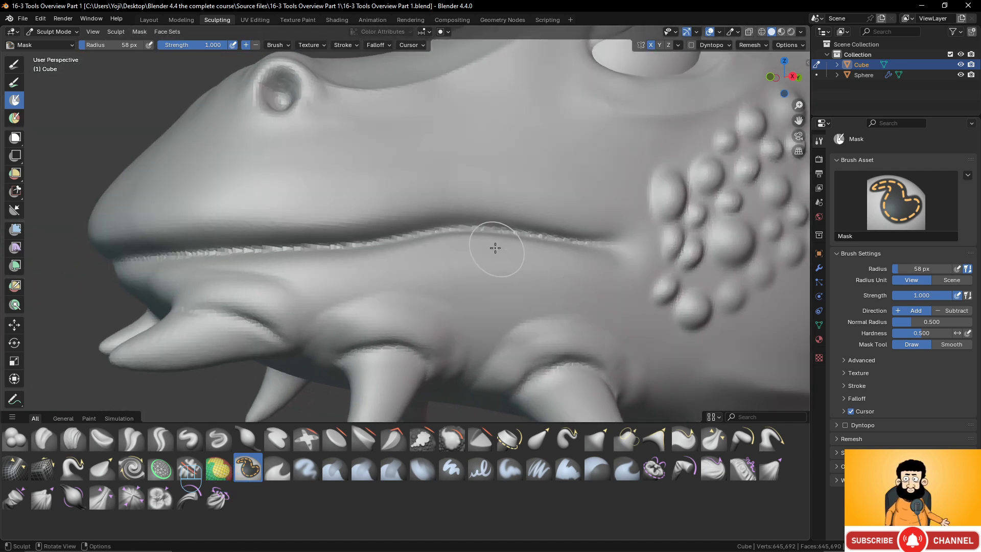
{"action": "scroll", "coordinate": [551, 220], "scroll_direction": "up", "scroll_amount": 2}
{"action": "scroll", "coordinate": [547, 219], "scroll_direction": "up", "scroll_amount": 2}
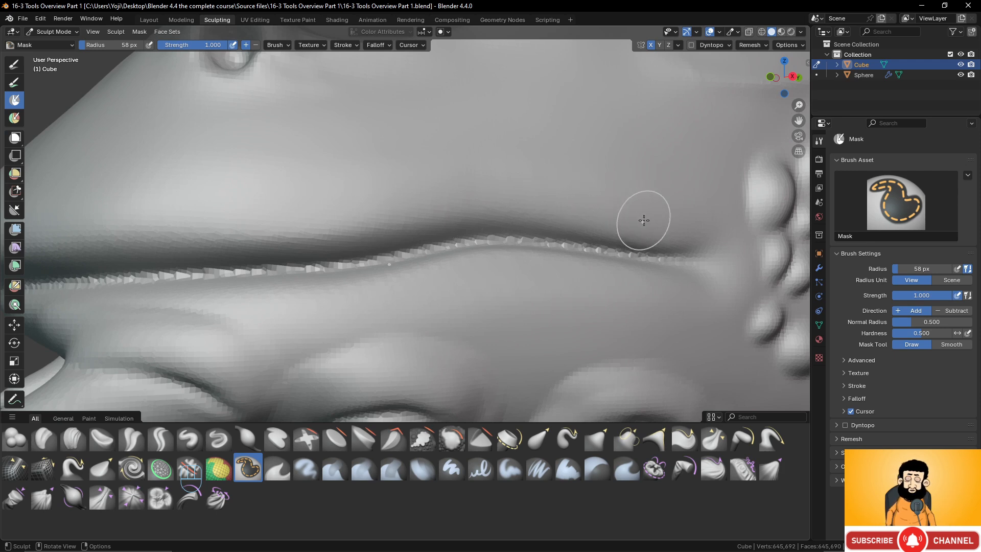
{"action": "mouse_move", "coordinate": [654, 219]}
{"action": "left_mouse_down"}
{"action": "mouse_move", "coordinate": [597, 213]}
{"action": "mouse_move", "coordinate": [603, 220]}
{"action": "left_mouse_up"}
{"action": "left_click_drag", "start_coordinate": [530, 200], "coordinate": [477, 210]}
{"action": "left_click_drag", "start_coordinate": [478, 212], "coordinate": [372, 230]}
{"action": "left_click_drag", "start_coordinate": [309, 233], "coordinate": [313, 241]}
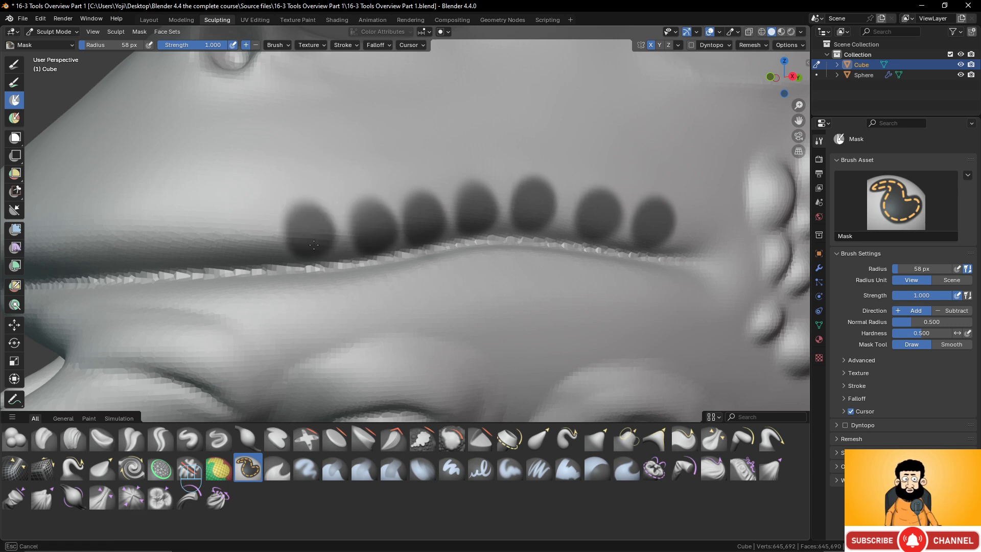
{"action": "left_click_drag", "start_coordinate": [256, 225], "coordinate": [253, 245]}
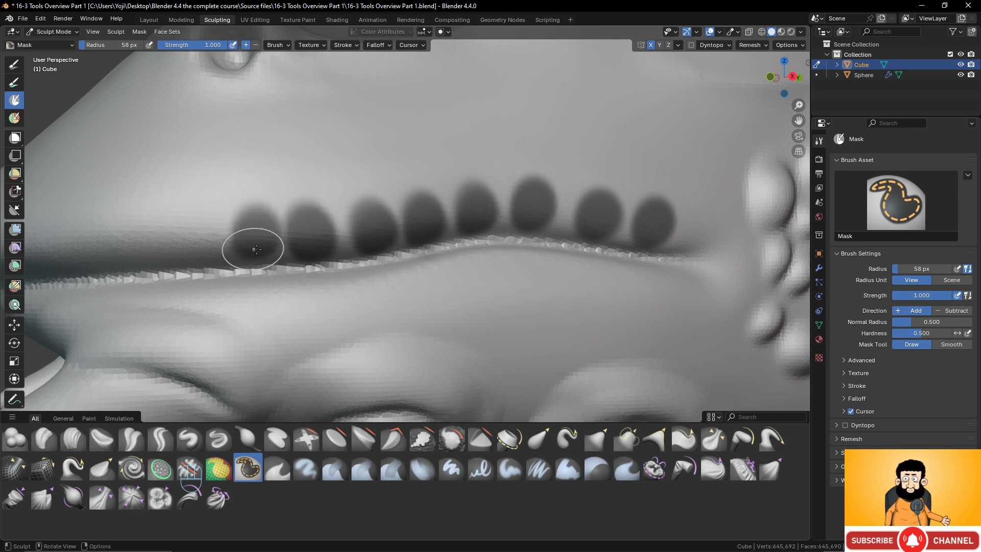
- Continue the row of oval mask spots along the upper lip toward the snout with the 58 px Mask brush
{"action": "middle_click_drag", "start_coordinate": [253, 246], "coordinate": [352, 240], "text": "shift"}
{"action": "mouse_move", "coordinate": [361, 220]}
{"action": "left_mouse_down"}
{"action": "mouse_move", "coordinate": [363, 230]}
{"action": "mouse_move", "coordinate": [308, 228]}
{"action": "mouse_move", "coordinate": [320, 245]}
{"action": "left_mouse_up"}
{"action": "middle_click_drag", "start_coordinate": [325, 251], "coordinate": [398, 256]}
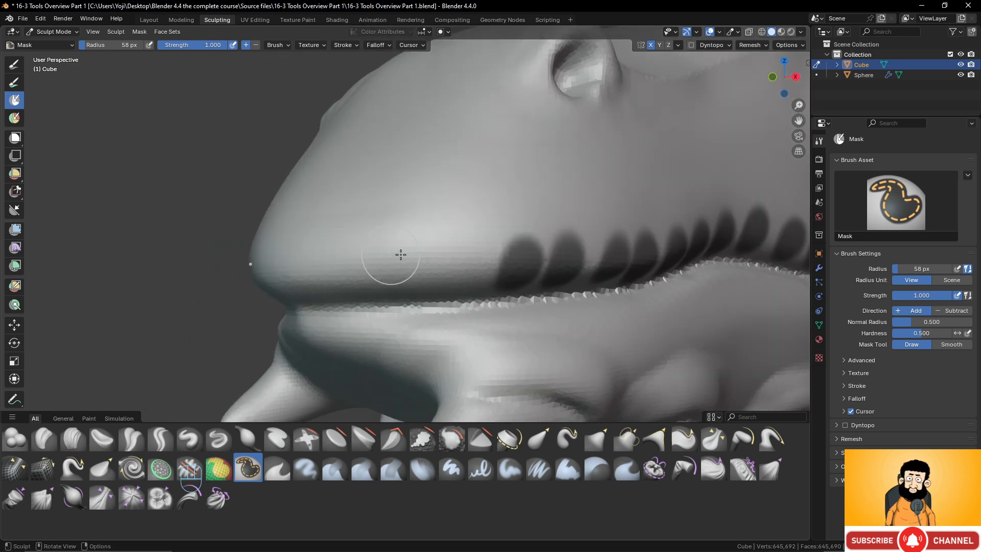
{"action": "left_click_drag", "start_coordinate": [465, 259], "coordinate": [462, 279]}
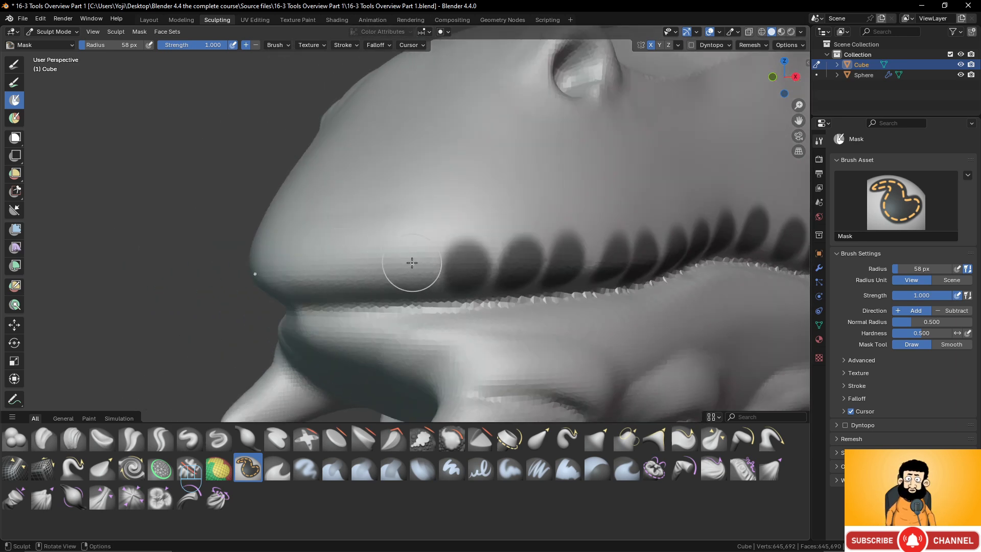
{"action": "mouse_move", "coordinate": [400, 269]}
{"action": "left_mouse_down"}
{"action": "mouse_move", "coordinate": [412, 269]}
{"action": "mouse_move", "coordinate": [403, 286]}
{"action": "left_mouse_up"}
{"action": "middle_click_drag", "start_coordinate": [376, 274], "coordinate": [405, 267]}
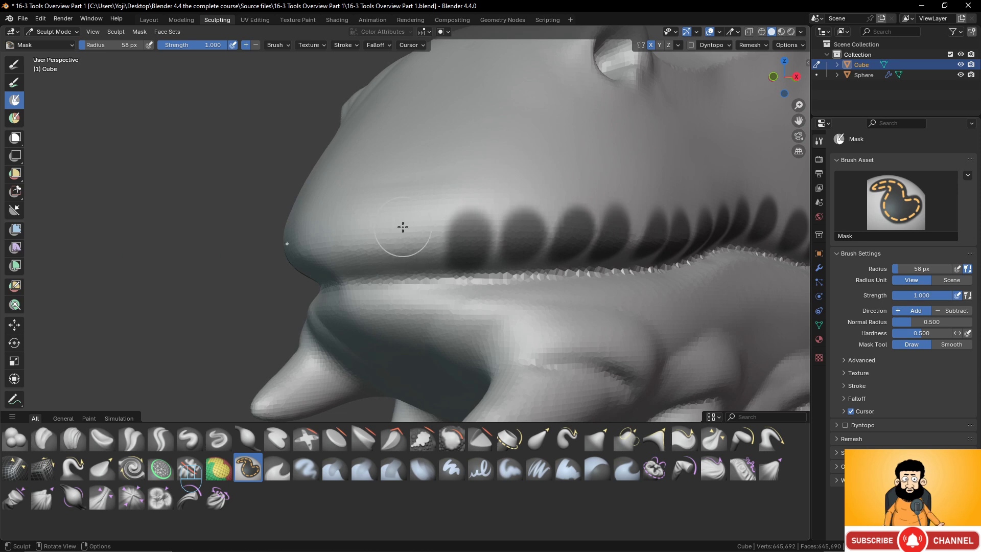
- Mask the remaining oval spots around the front of the snout up to the lip's centre
{"action": "left_click_drag", "start_coordinate": [400, 225], "coordinate": [436, 249]}
{"action": "middle_click_drag", "start_coordinate": [437, 250], "coordinate": [449, 230]}
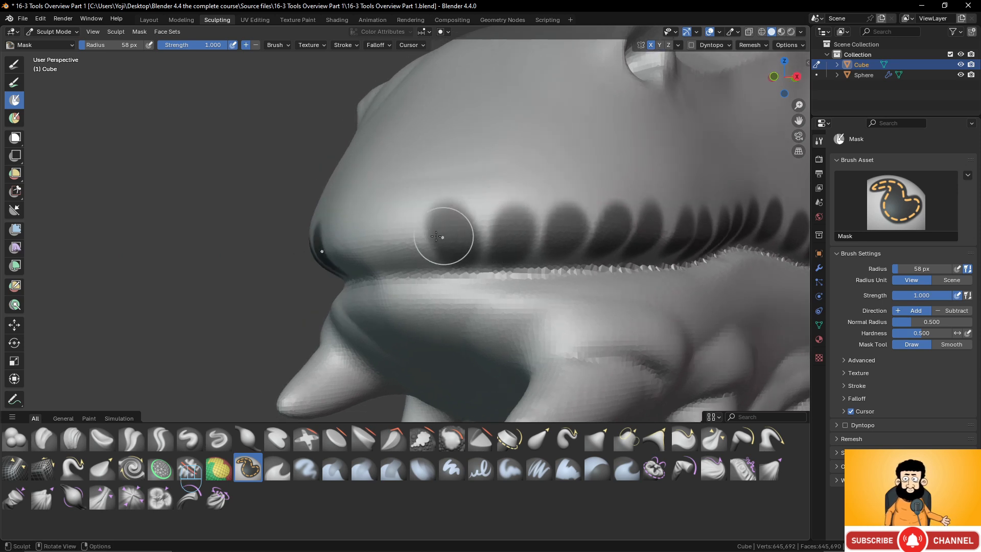
{"action": "left_click_drag", "start_coordinate": [395, 229], "coordinate": [396, 253]}
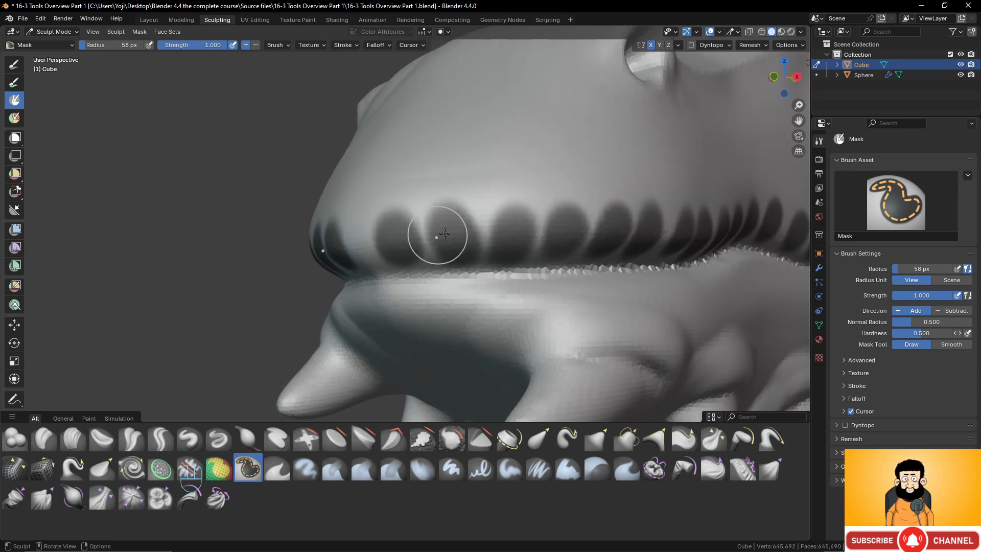
{"action": "middle_click_drag", "start_coordinate": [437, 228], "coordinate": [491, 245]}
{"action": "scroll", "coordinate": [491, 260], "scroll_direction": "up", "scroll_amount": 2}
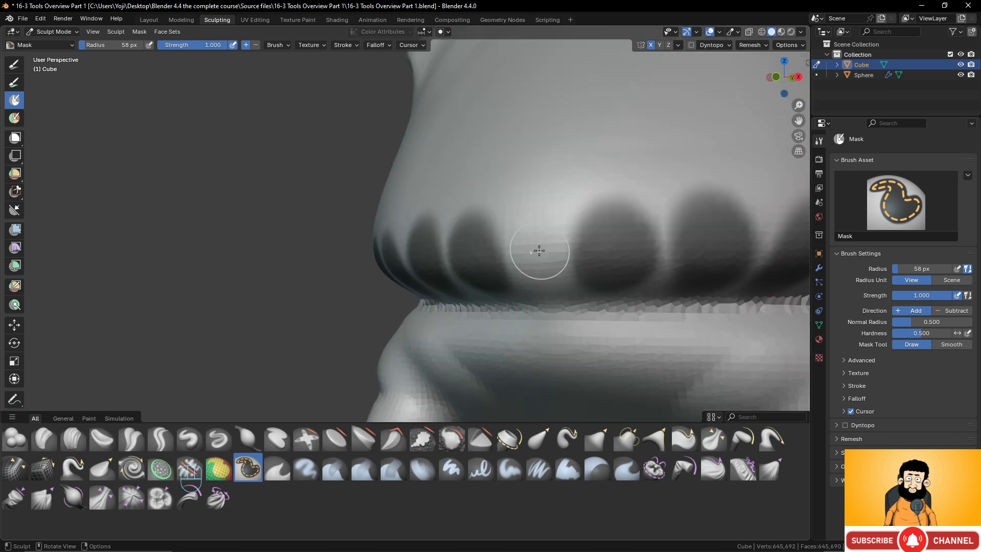
{"action": "left_click_drag", "start_coordinate": [535, 228], "coordinate": [544, 271]}
{"action": "scroll", "coordinate": [557, 245], "scroll_direction": "down", "scroll_amount": 5}
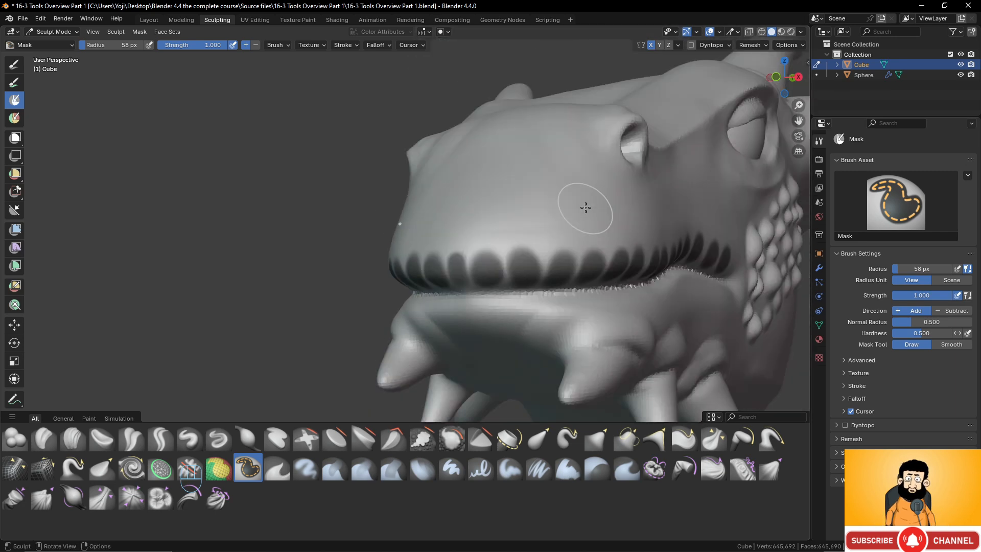
- Mask one more oval spot on the upper lip at the rear corner of the mouth
{"action": "middle_click_drag", "start_coordinate": [584, 208], "coordinate": [475, 211]}
{"action": "scroll", "coordinate": [503, 245], "scroll_direction": "up", "scroll_amount": 1}
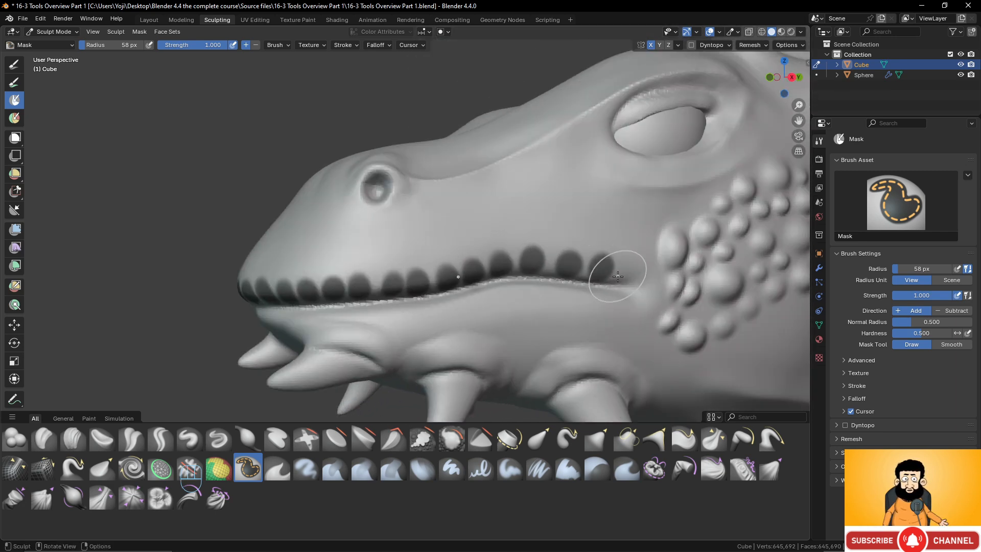
{"action": "scroll", "coordinate": [593, 253], "scroll_direction": "up", "scroll_amount": 6}
{"action": "scroll", "coordinate": [614, 279], "scroll_direction": "down", "scroll_amount": 2}
{"action": "left_click_drag", "start_coordinate": [635, 269], "coordinate": [638, 265]}
{"action": "scroll", "coordinate": [379, 268], "scroll_direction": "down", "scroll_amount": 5}
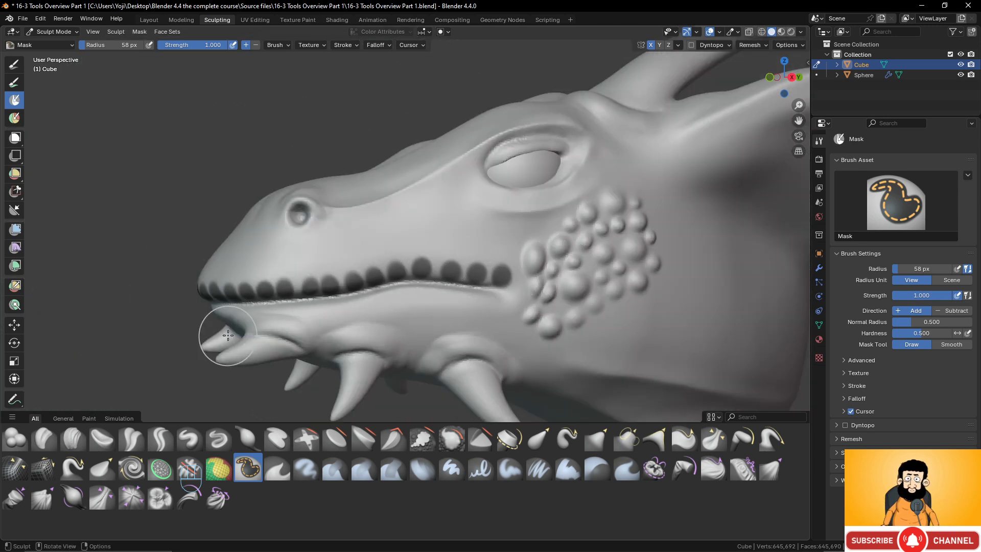
- Try a 58 px Draw brush stroke at strength 0.280 along the masked upper lip and undo it
{"action": "left_click", "coordinate": [188, 439]}
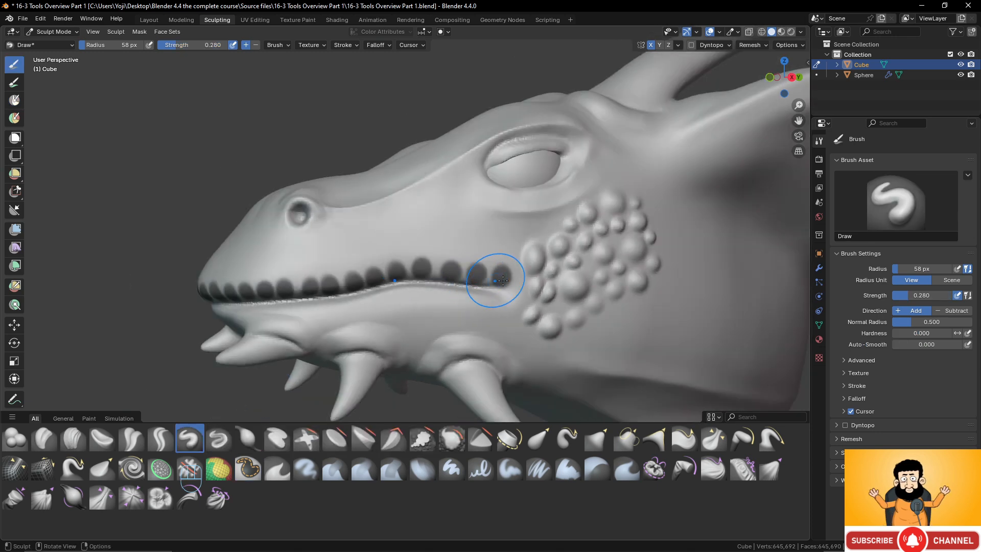
{"action": "left_click_drag", "start_coordinate": [511, 274], "coordinate": [493, 276]}
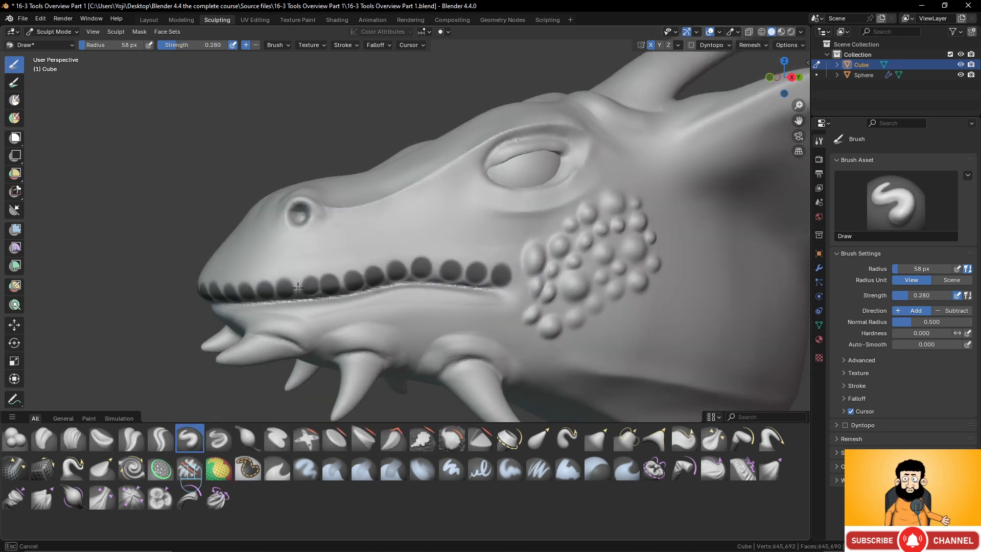
{"action": "left_click_drag", "start_coordinate": [197, 292], "coordinate": [196, 291]}
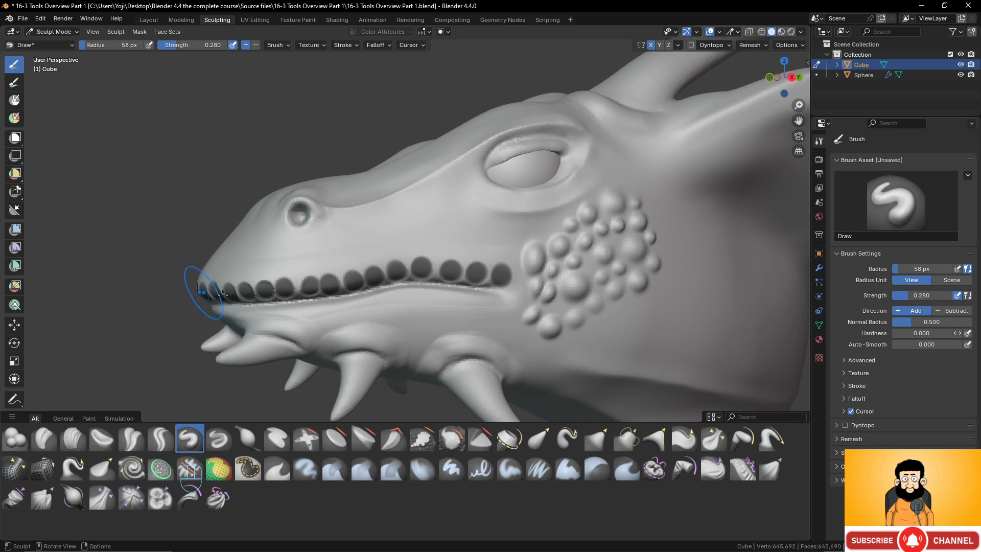
{"action": "scroll", "coordinate": [324, 306], "scroll_direction": "up", "scroll_amount": 3}
{"action": "scroll", "coordinate": [324, 307], "scroll_direction": "down", "scroll_amount": 1}
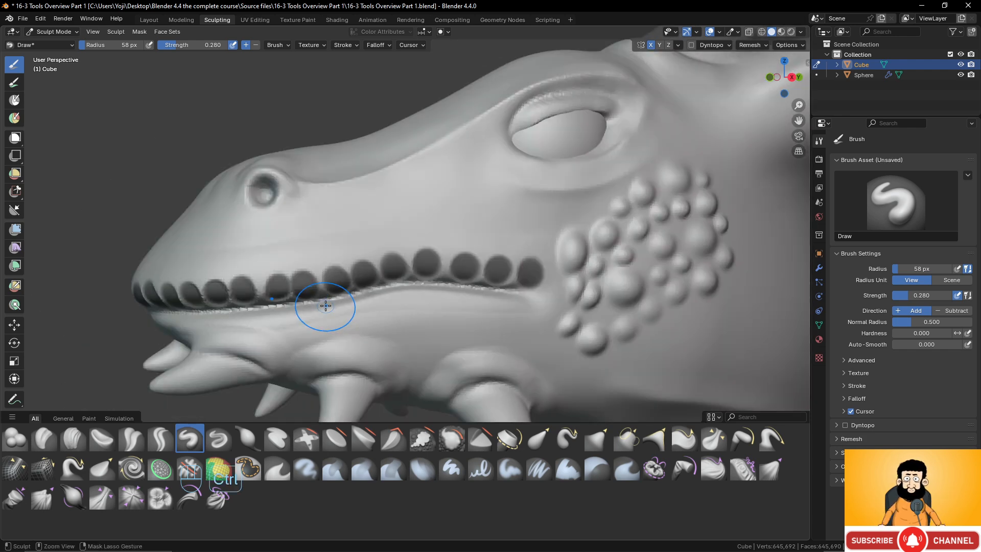
{"action": "key", "text": "ctrl+z"}
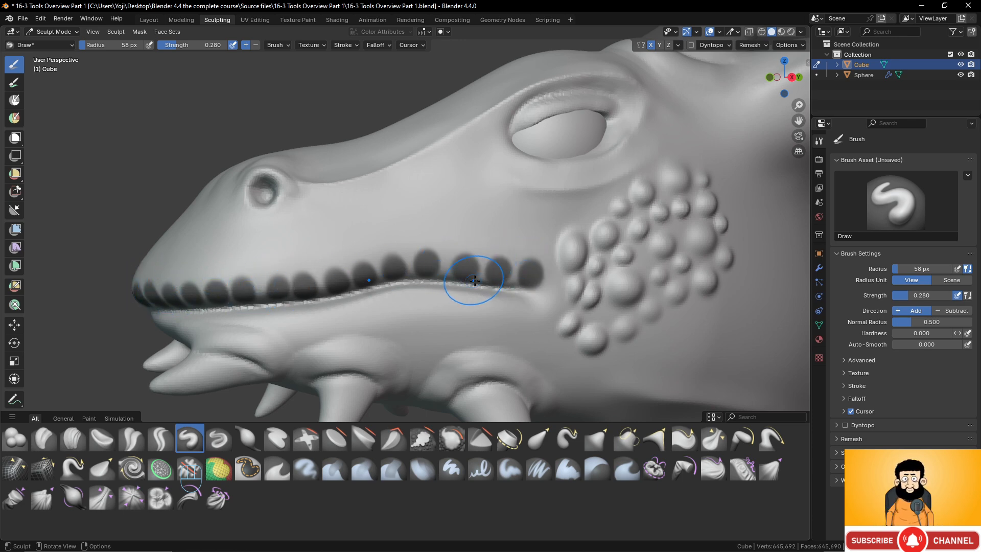
- Invert the mask so that only the oval spots along the upper lip can be sculpted
{"action": "left_click", "coordinate": [140, 32]}
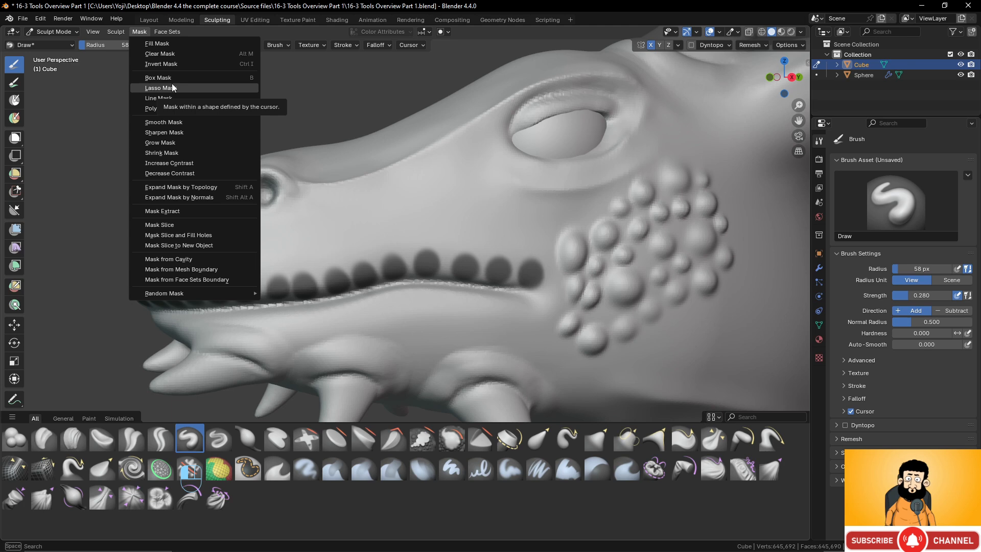
{"action": "left_click", "coordinate": [161, 63]}
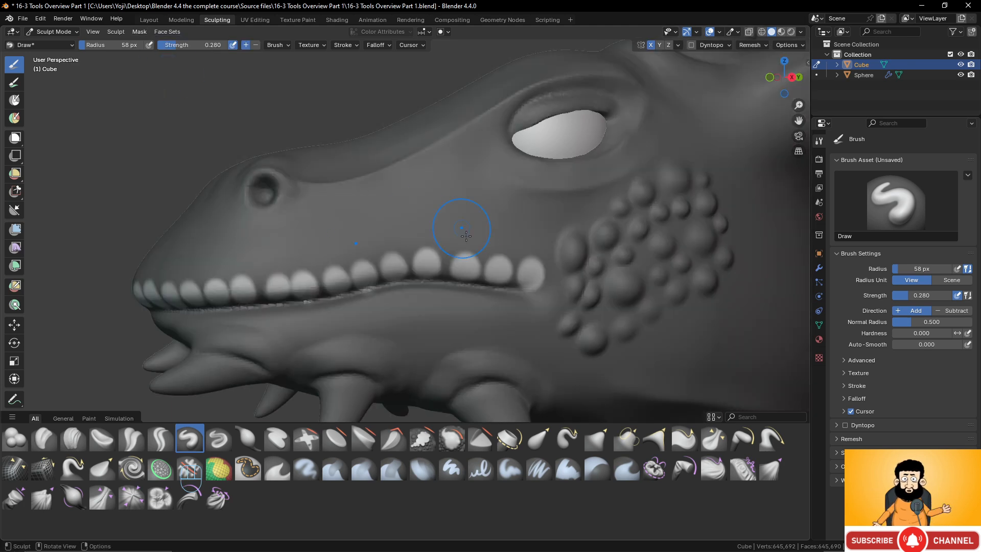
{"action": "scroll", "coordinate": [487, 271], "scroll_direction": "down", "scroll_amount": 2}
{"action": "scroll", "coordinate": [485, 271], "scroll_direction": "up", "scroll_amount": 4}
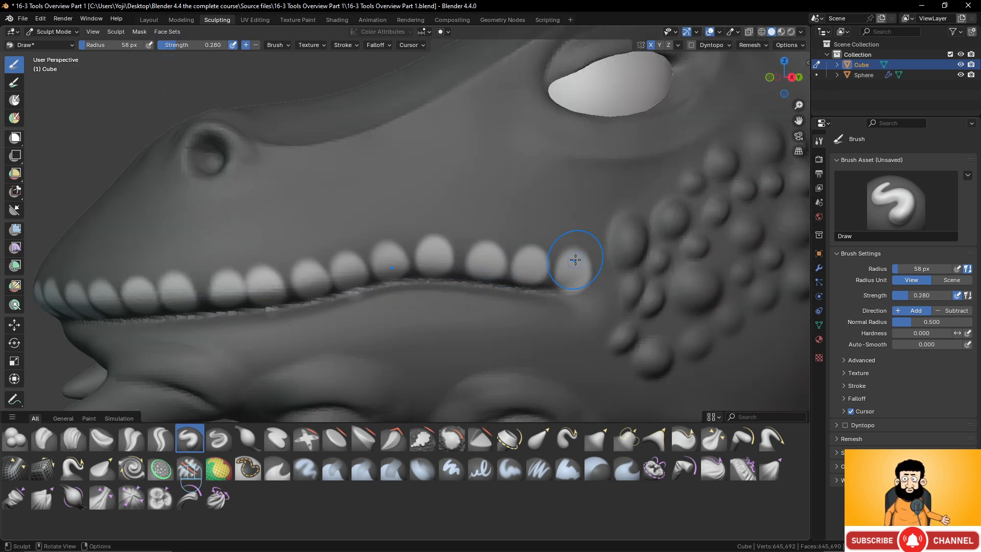
{"action": "scroll", "coordinate": [575, 260], "scroll_direction": "down", "scroll_amount": 2}
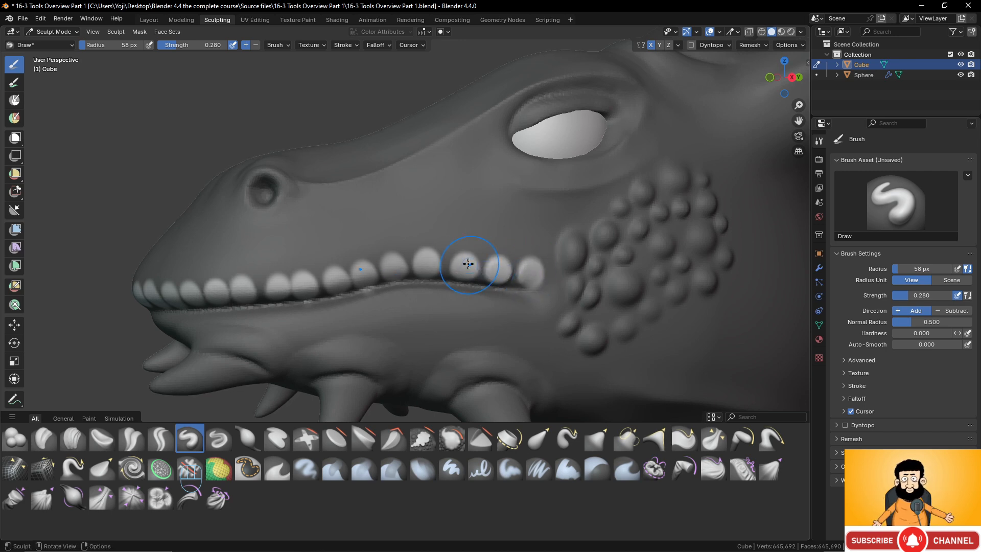
- Raise the unmasked lip spots into rounded bumps with the 58 px Draw brush at strength 0.280 in Add direction
{"action": "left_click_drag", "start_coordinate": [396, 269], "coordinate": [284, 286]}
{"action": "middle_click_drag", "start_coordinate": [212, 291], "coordinate": [328, 293]}
{"action": "left_click_drag", "start_coordinate": [265, 293], "coordinate": [297, 294]}
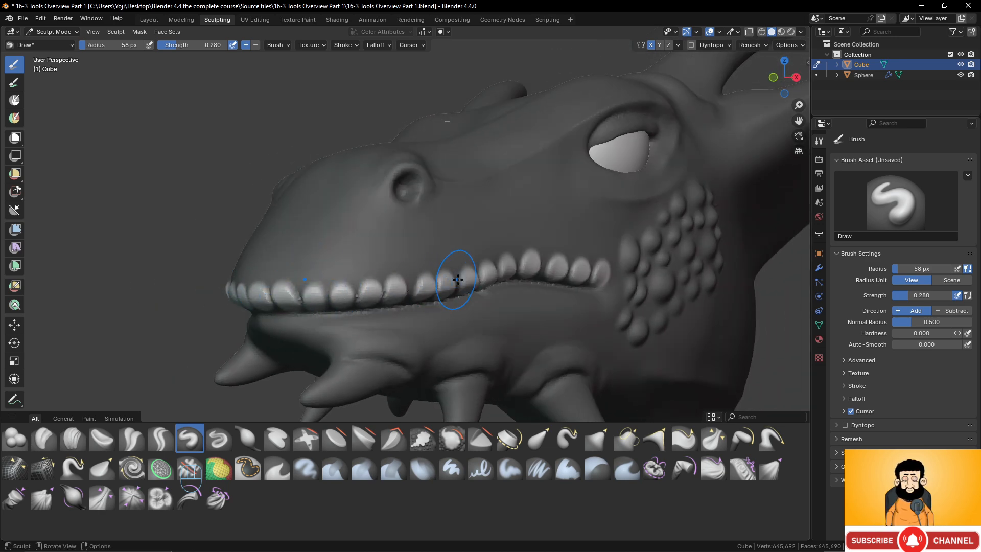
{"action": "scroll", "coordinate": [524, 271], "scroll_direction": "down", "scroll_amount": 3}
{"action": "middle_click_drag", "start_coordinate": [470, 263], "coordinate": [405, 255]}
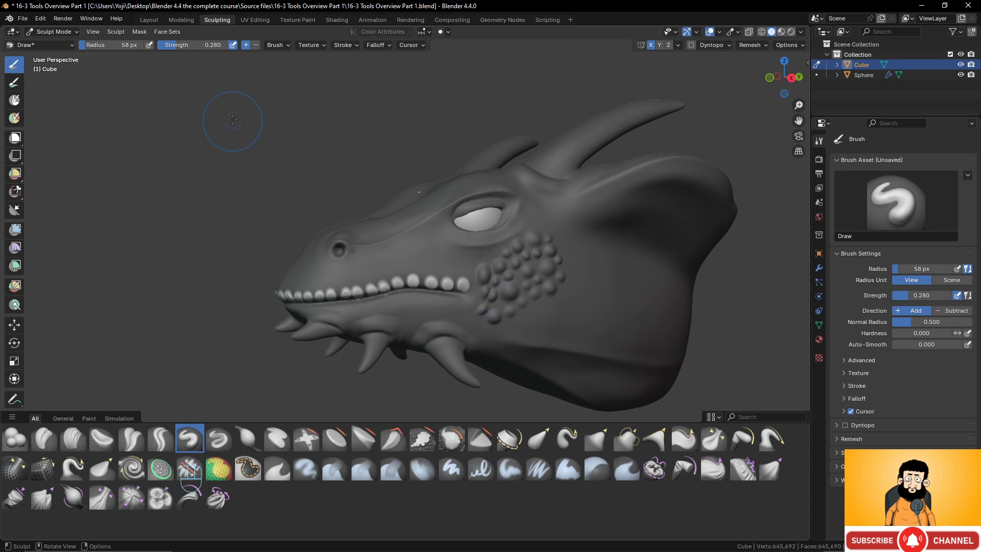
- Clear the mask from the whole dragon head and undo the last stroke
{"action": "left_click", "coordinate": [115, 32]}
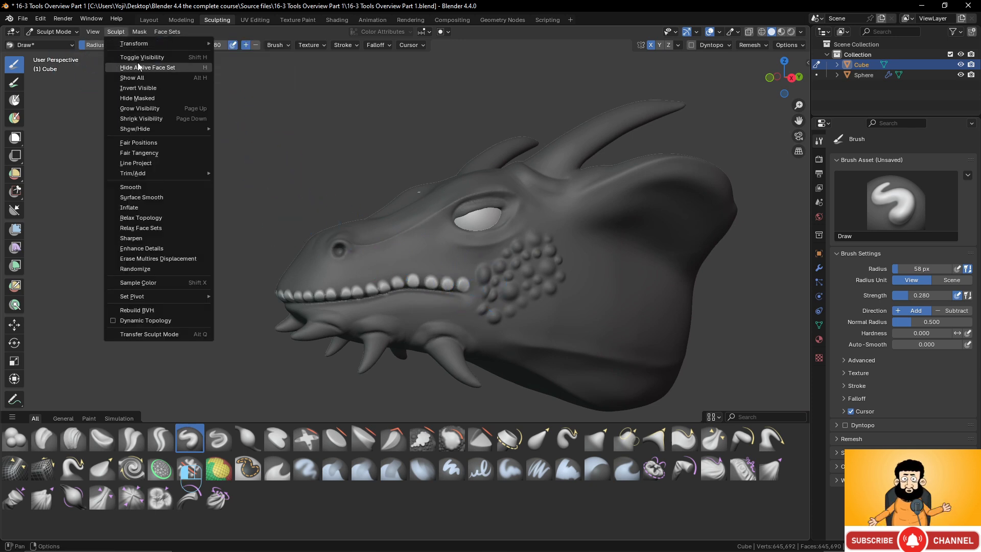
{"action": "left_click", "coordinate": [137, 32]}
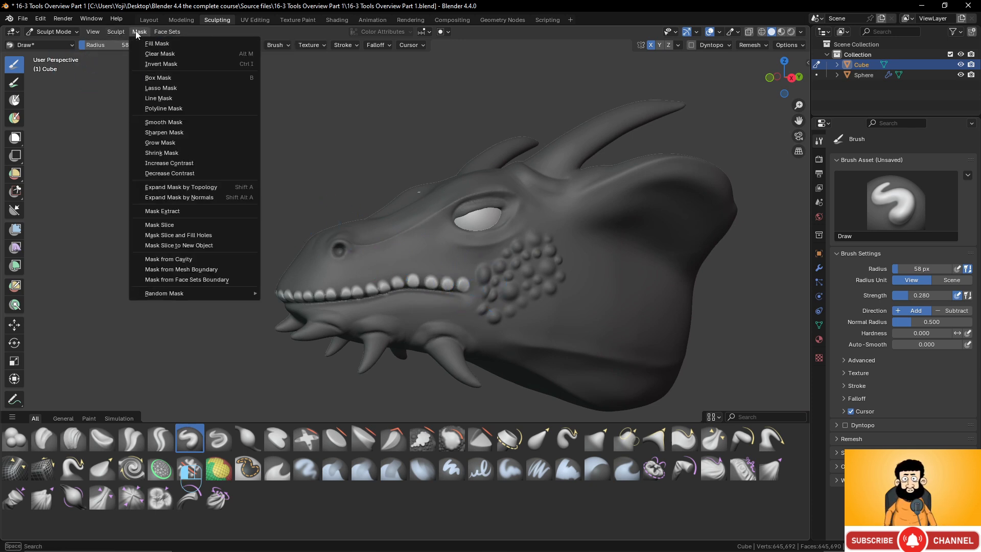
{"action": "left_click", "coordinate": [158, 54]}
{"action": "scroll", "coordinate": [511, 291], "scroll_direction": "up", "scroll_amount": 5}
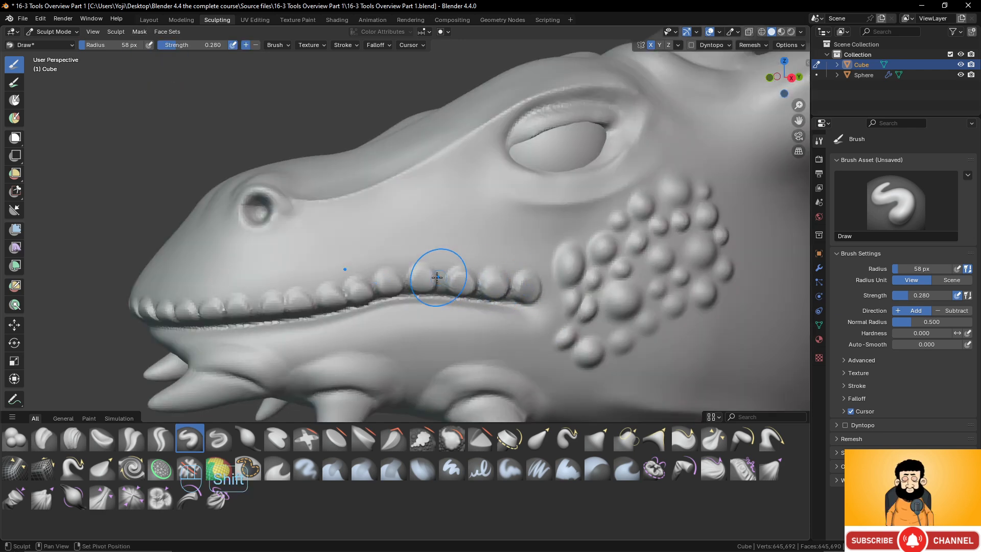
{"action": "scroll", "coordinate": [408, 248], "scroll_direction": "down", "scroll_amount": 3}
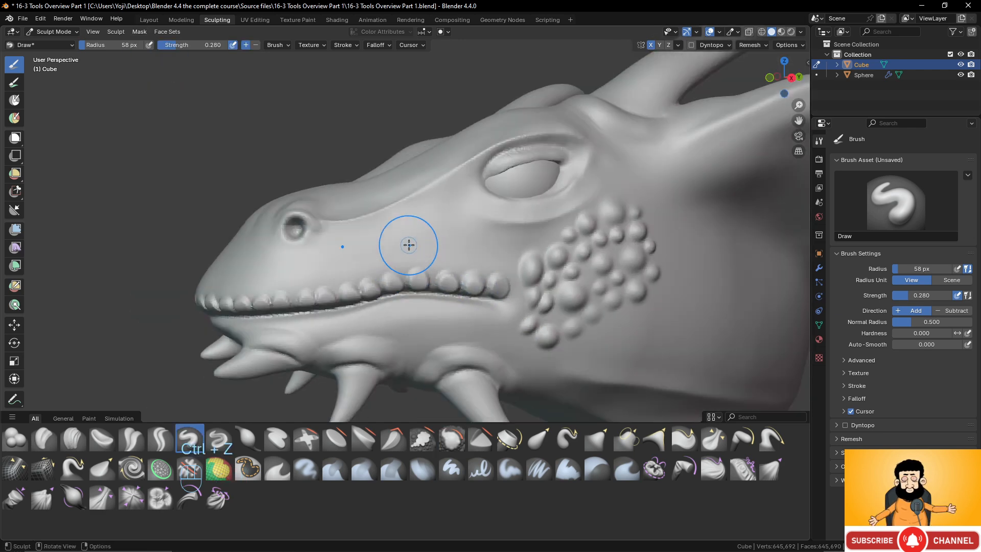
{"action": "key", "text": "ctrl+z"}
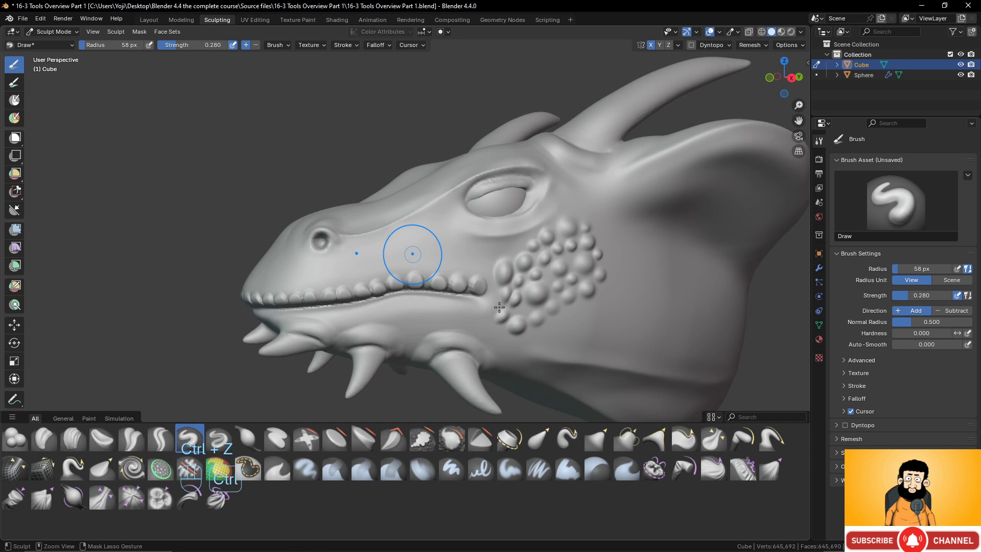
- Remesh the head and smooth down the row of bumps along the upper lip
{"action": "scroll", "coordinate": [504, 300], "scroll_direction": "up", "scroll_amount": 2}
{"action": "key", "text": "ctrl+r"}
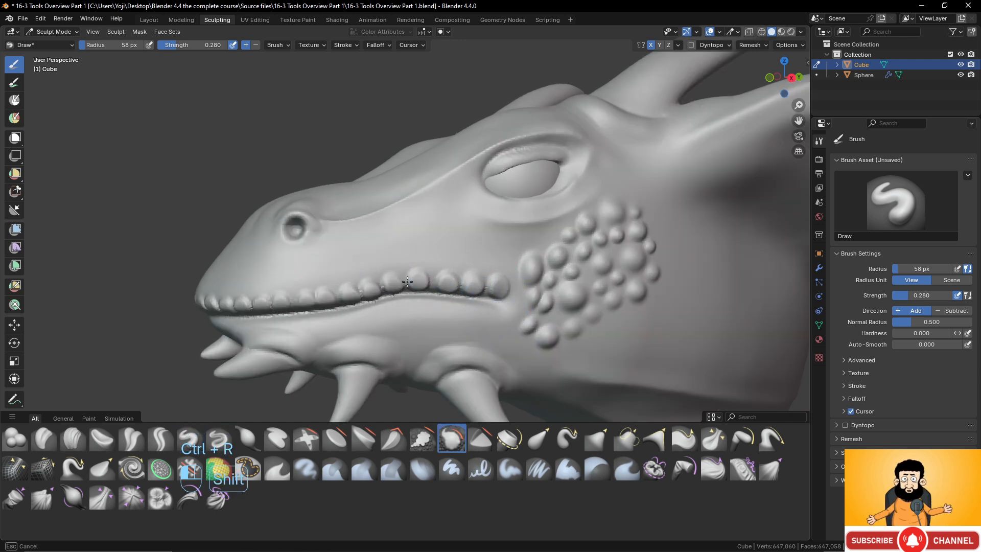
{"action": "mouse_move", "coordinate": [407, 281]}
{"action": "left_mouse_down", "text": "shift"}
{"action": "mouse_move", "coordinate": [215, 300]}
{"action": "mouse_move", "coordinate": [423, 278]}
{"action": "mouse_move", "coordinate": [501, 281]}
{"action": "mouse_move", "coordinate": [342, 285]}
{"action": "mouse_move", "coordinate": [533, 281]}
{"action": "left_mouse_up", "text": "shift"}
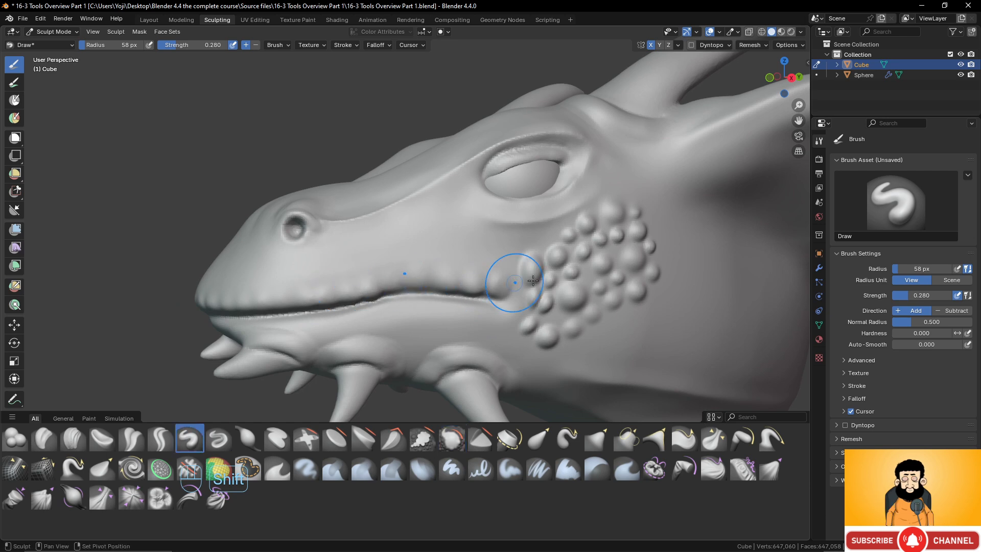
{"action": "scroll", "coordinate": [536, 280], "scroll_direction": "down", "scroll_amount": 7}
{"action": "mouse_move", "coordinate": [554, 273]}
{"action": "middle_mouse_down"}
{"action": "mouse_move", "coordinate": [631, 282]}
{"action": "mouse_move", "coordinate": [584, 292]}
{"action": "middle_mouse_up"}
{"action": "scroll", "coordinate": [635, 296], "scroll_direction": "up", "scroll_amount": 6}
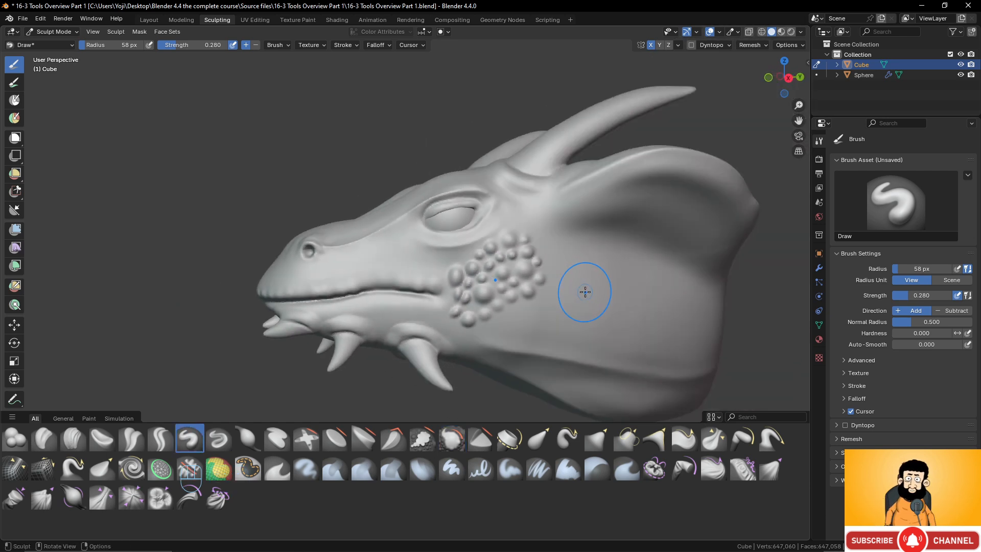
- Smooth down the cluster of round scales on the cheek behind the mouth
{"action": "scroll", "coordinate": [549, 266], "scroll_direction": "up", "scroll_amount": 2}
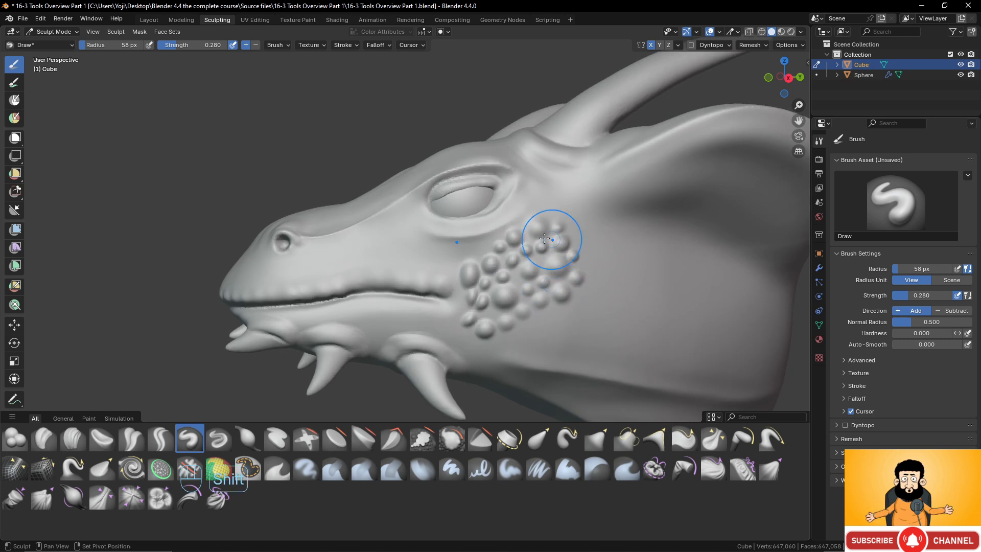
{"action": "left_click_drag", "start_coordinate": [545, 239], "coordinate": [513, 241], "text": "shift"}
{"action": "mouse_move", "coordinate": [548, 280]}
{"action": "left_mouse_down", "text": "shift"}
{"action": "mouse_move", "coordinate": [466, 307]}
{"action": "mouse_move", "coordinate": [488, 311]}
{"action": "mouse_move", "coordinate": [510, 284]}
{"action": "mouse_move", "coordinate": [574, 268]}
{"action": "left_mouse_up", "text": "shift"}
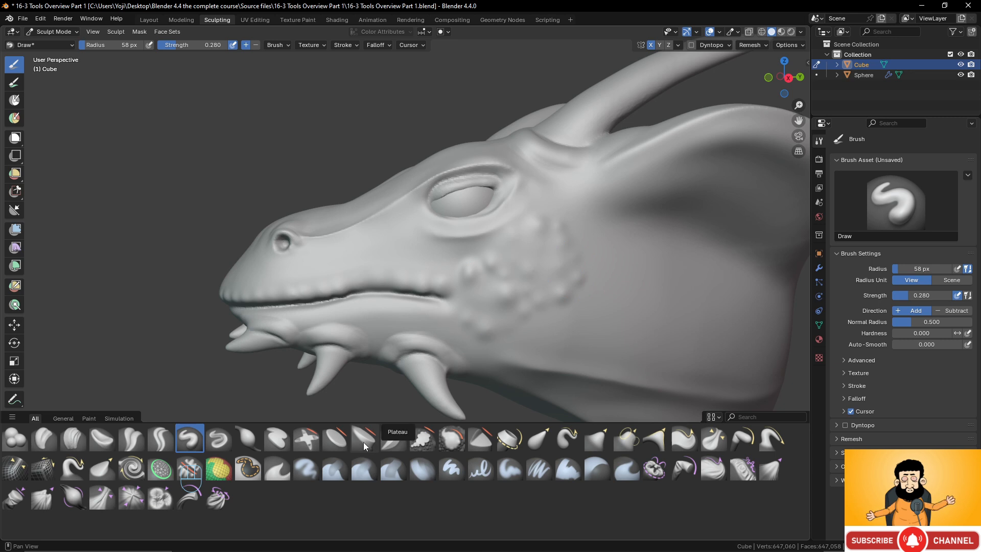
- Level the remaining cheek bumps with the 58 px Flatten/Contrast brush at strength 0.500 and smooth the area
{"action": "left_click", "coordinate": [333, 439]}
{"action": "left_click_drag", "start_coordinate": [510, 284], "coordinate": [532, 298]}
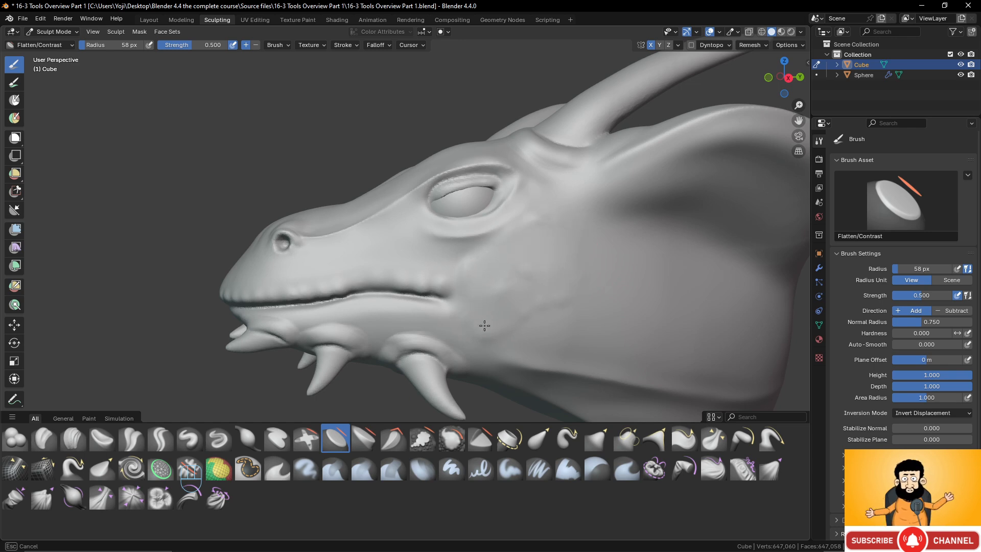
{"action": "left_click_drag", "start_coordinate": [546, 307], "coordinate": [542, 298]}
{"action": "left_click_drag", "start_coordinate": [535, 241], "coordinate": [485, 270], "text": "shift"}
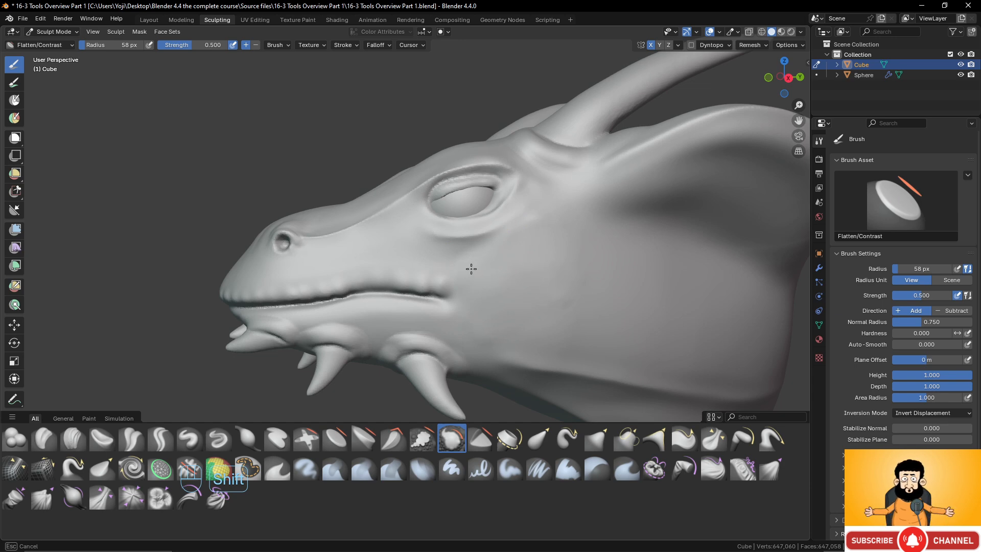
{"action": "left_click_drag", "start_coordinate": [471, 269], "coordinate": [479, 272], "text": "shift"}
- Choose the Mask brush with a 58 px radius and strength 1.000 for masking the dragon head
{"action": "scroll", "coordinate": [613, 262], "scroll_direction": "down", "scroll_amount": 6}
{"action": "mouse_move", "coordinate": [613, 263]}
{"action": "middle_mouse_down"}
{"action": "mouse_move", "coordinate": [669, 286]}
{"action": "mouse_move", "coordinate": [575, 294]}
{"action": "middle_mouse_up"}
{"action": "scroll", "coordinate": [636, 296], "scroll_direction": "up", "scroll_amount": 2}
{"action": "scroll", "coordinate": [574, 294], "scroll_direction": "up", "scroll_amount": 1}
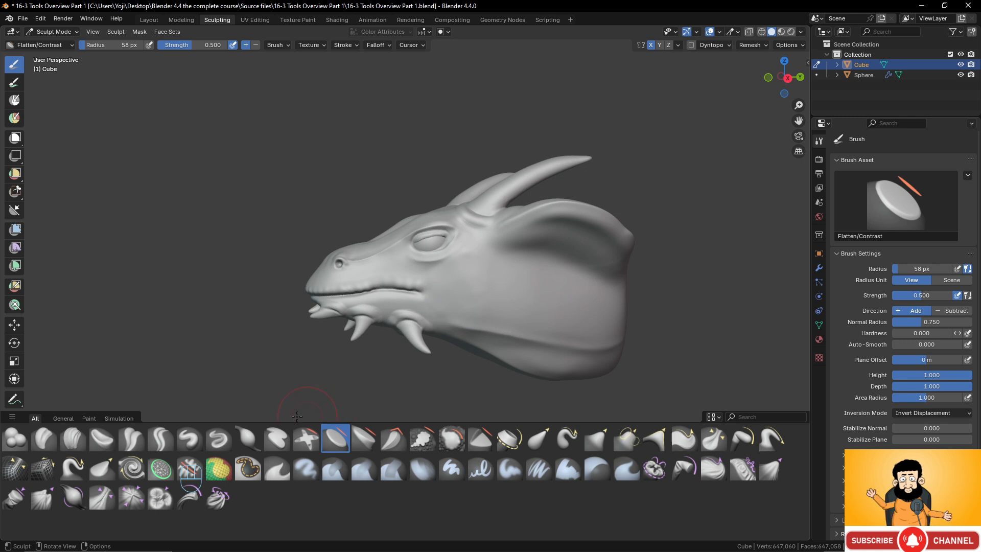
{"action": "left_click", "coordinate": [241, 475]}
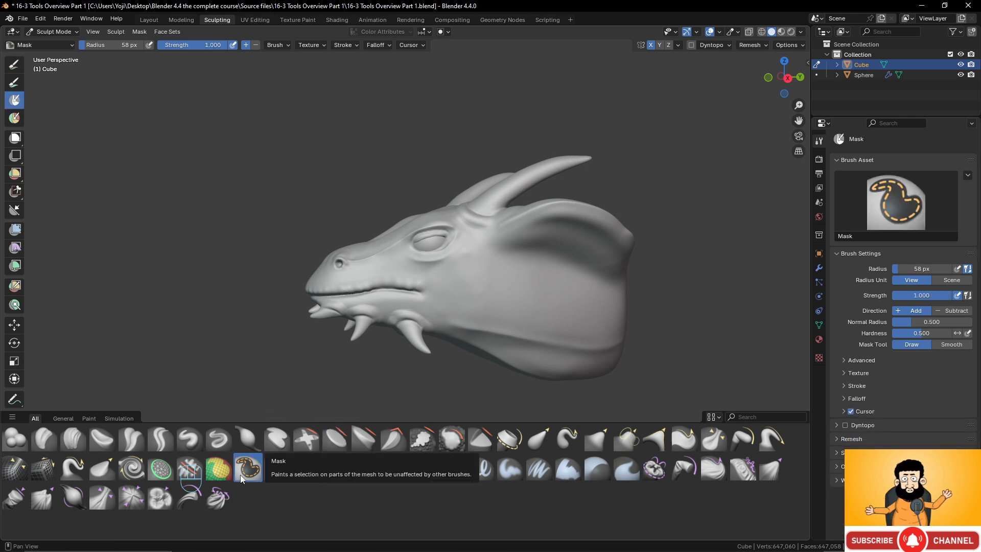
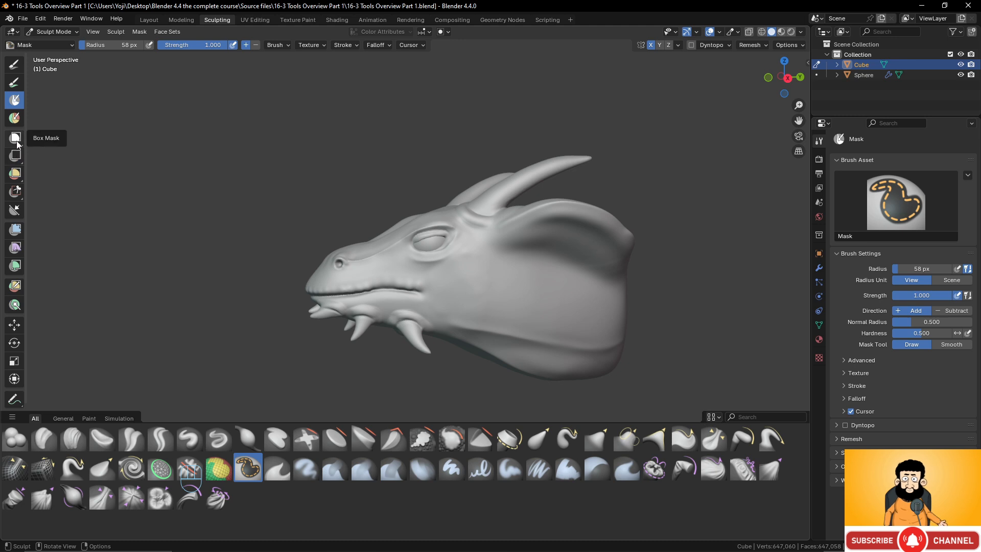
- Try a Box Mask over the eye, horn base and ear of the dragon head, and undo it
{"action": "left_click_drag", "start_coordinate": [17, 143], "coordinate": [46, 143]}
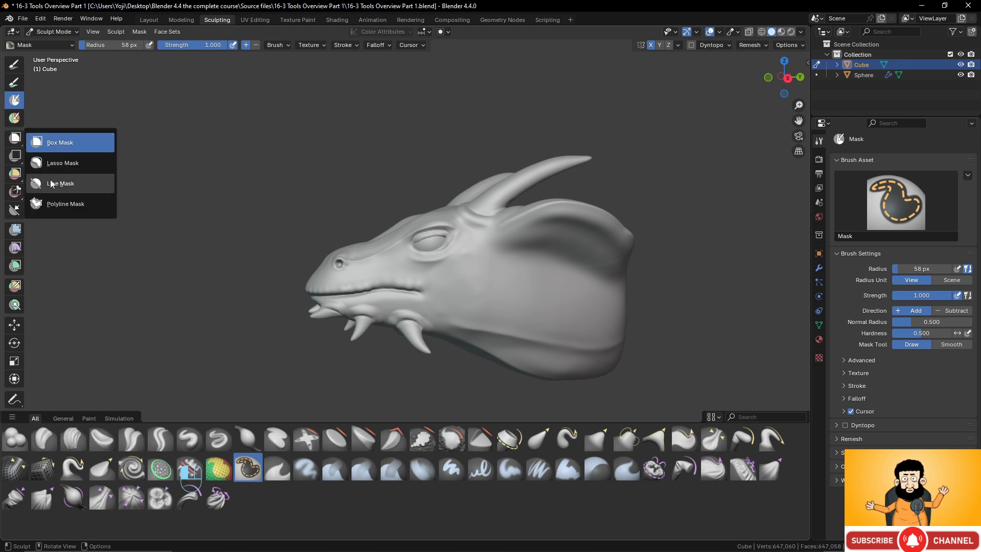
{"action": "left_click", "coordinate": [50, 144]}
{"action": "left_click_drag", "start_coordinate": [415, 172], "coordinate": [587, 260]}
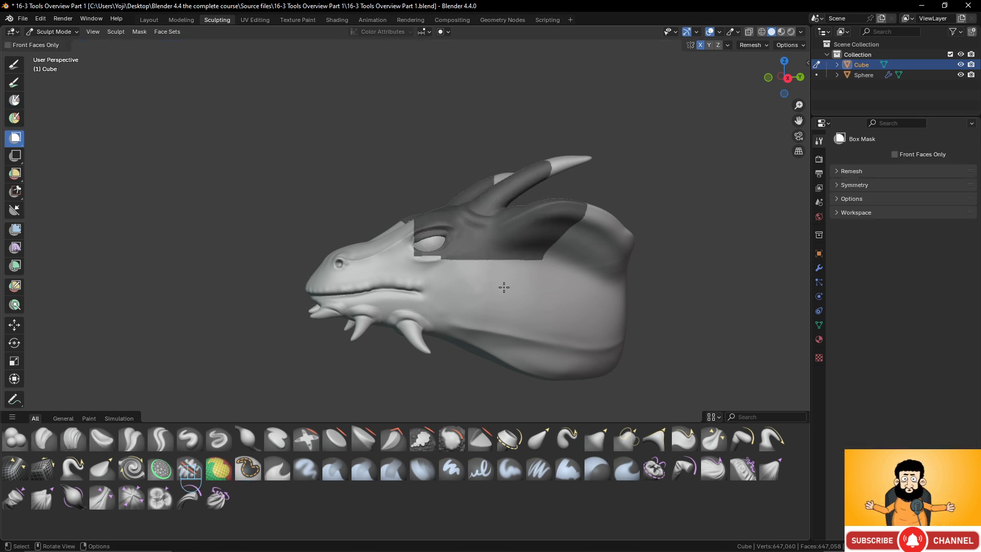
{"action": "key", "text": "ctrl+z"}
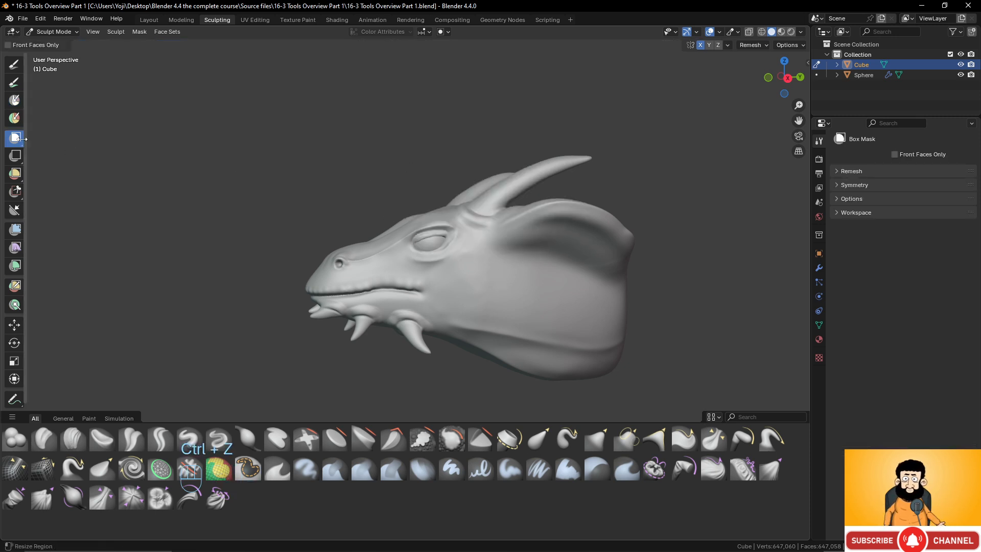
- Try a freehand Lasso Mask on the rear of the dragon's cheek and neck, and undo it
{"action": "left_click_drag", "start_coordinate": [15, 138], "coordinate": [37, 142]}
{"action": "left_click", "coordinate": [59, 164]}
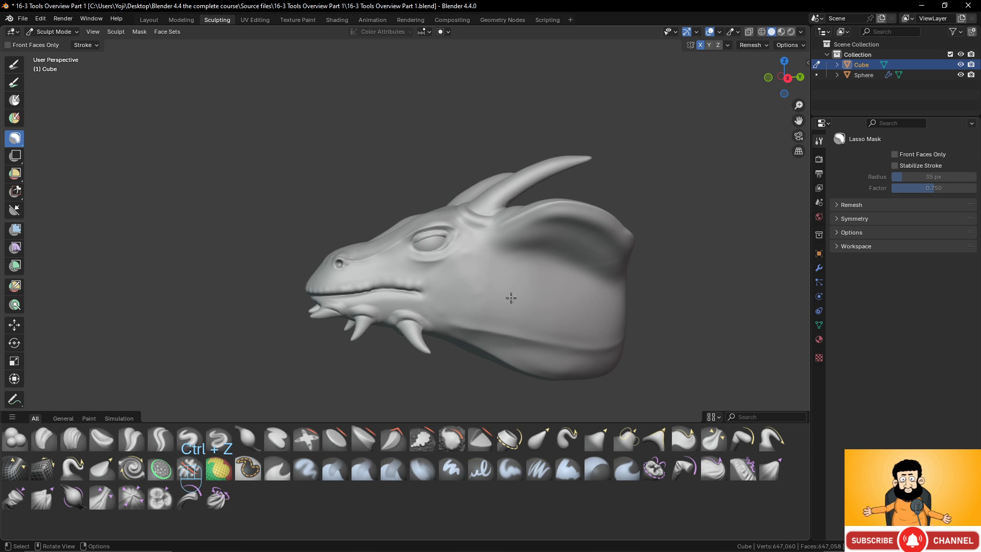
{"action": "mouse_move", "coordinate": [526, 292]}
{"action": "left_mouse_down"}
{"action": "mouse_move", "coordinate": [511, 315]}
{"action": "mouse_move", "coordinate": [593, 300]}
{"action": "mouse_move", "coordinate": [521, 291]}
{"action": "left_mouse_up"}
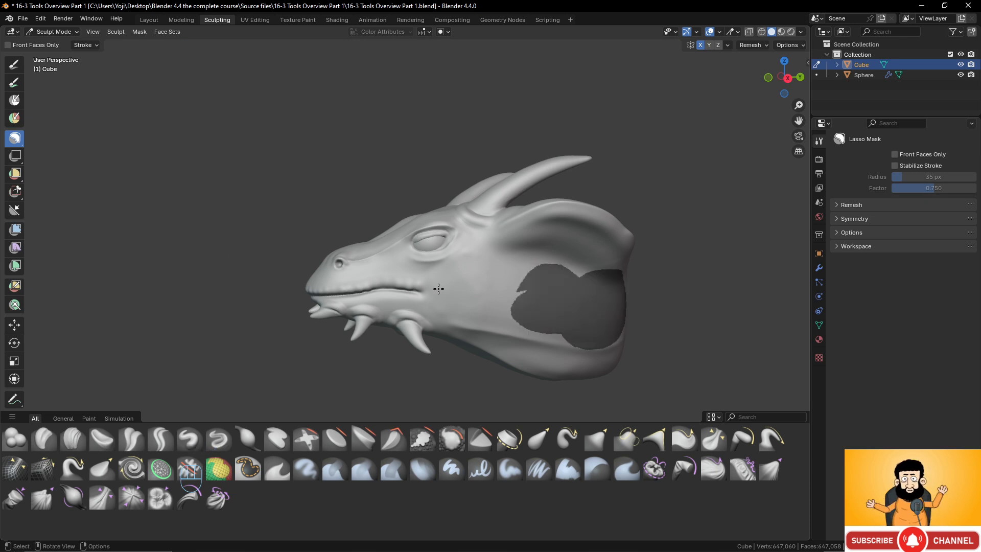
{"action": "mouse_move", "coordinate": [465, 283]}
{"action": "middle_mouse_down"}
{"action": "mouse_move", "coordinate": [449, 269]}
{"action": "mouse_move", "coordinate": [455, 249]}
{"action": "mouse_move", "coordinate": [476, 253]}
{"action": "middle_mouse_up"}
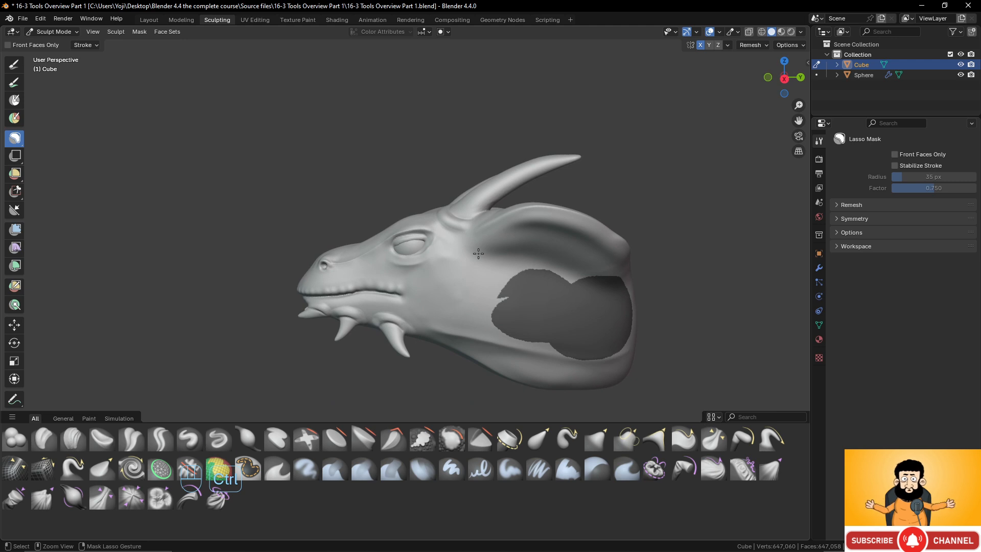
{"action": "key", "text": "ctrl+z"}
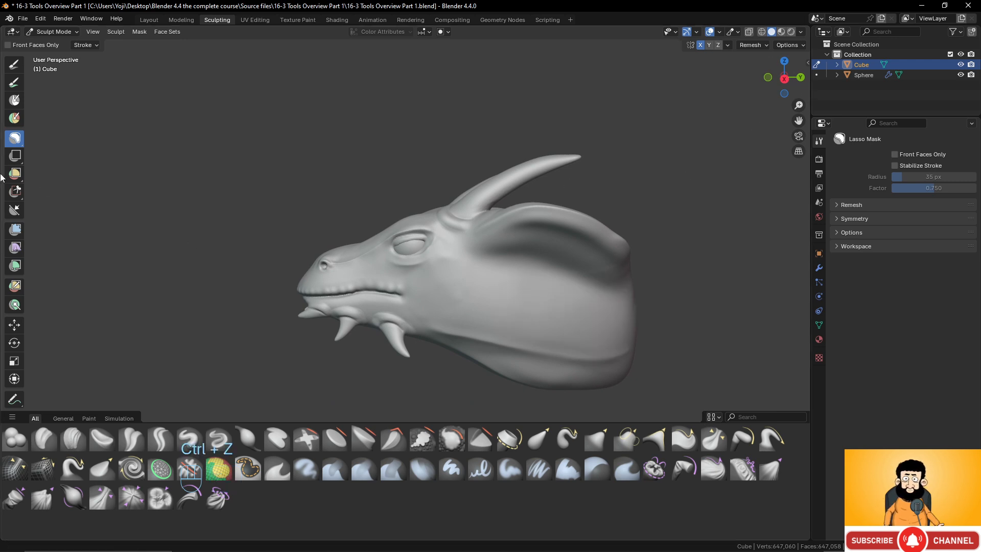
{"action": "left_click", "coordinate": [15, 141]}
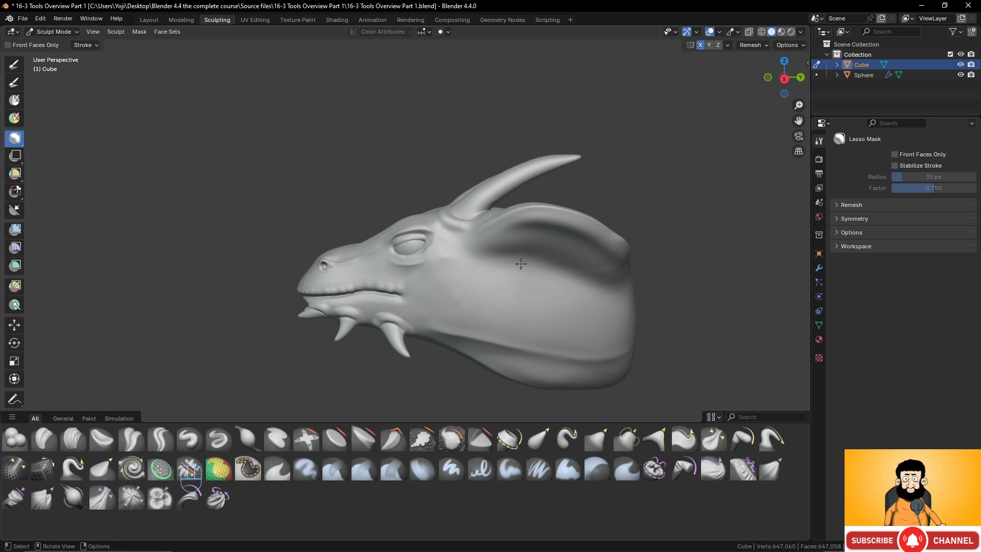
- Paint a thick curved mask stroke on the dragon's cheek using the Mask brush with a 58 px radius
{"action": "scroll", "coordinate": [447, 250], "scroll_direction": "down", "scroll_amount": 2}
{"action": "middle_click_drag", "start_coordinate": [447, 251], "coordinate": [500, 288]}
{"action": "scroll", "coordinate": [511, 287], "scroll_direction": "up", "scroll_amount": 2}
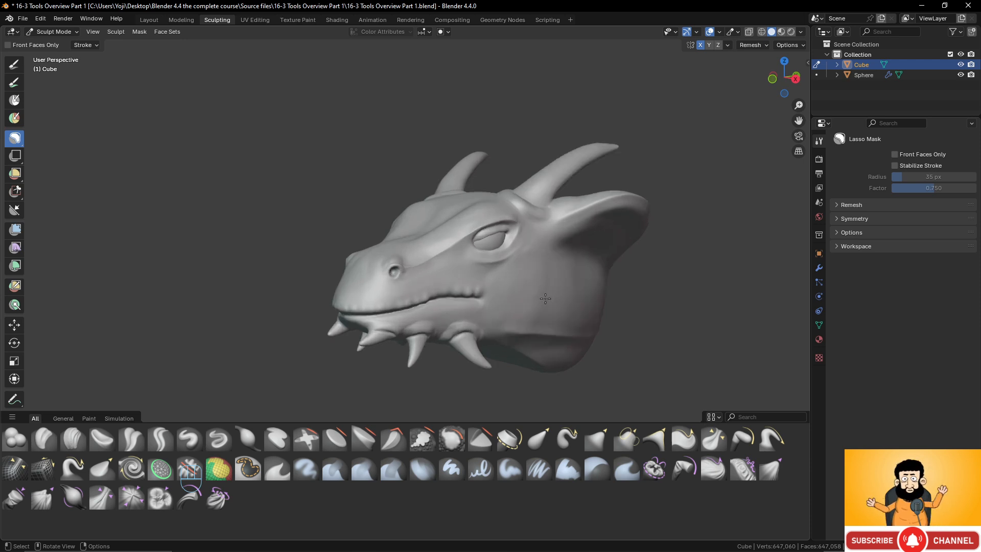
{"action": "left_click", "coordinate": [254, 466]}
{"action": "scroll", "coordinate": [511, 286], "scroll_direction": "up", "scroll_amount": 4}
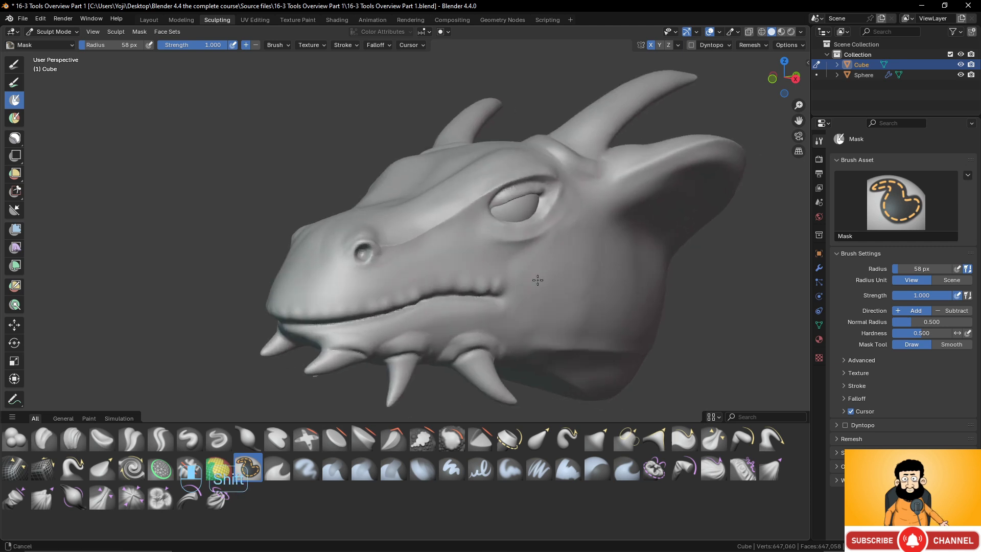
{"action": "scroll", "coordinate": [455, 278], "scroll_direction": "up", "scroll_amount": 5}
{"action": "mouse_move", "coordinate": [537, 278]}
{"action": "middle_mouse_down", "text": "shift"}
{"action": "mouse_move", "coordinate": [419, 264]}
{"action": "mouse_move", "coordinate": [442, 259]}
{"action": "middle_mouse_up", "text": "shift"}
{"action": "scroll", "coordinate": [421, 217], "scroll_direction": "up", "scroll_amount": 2}
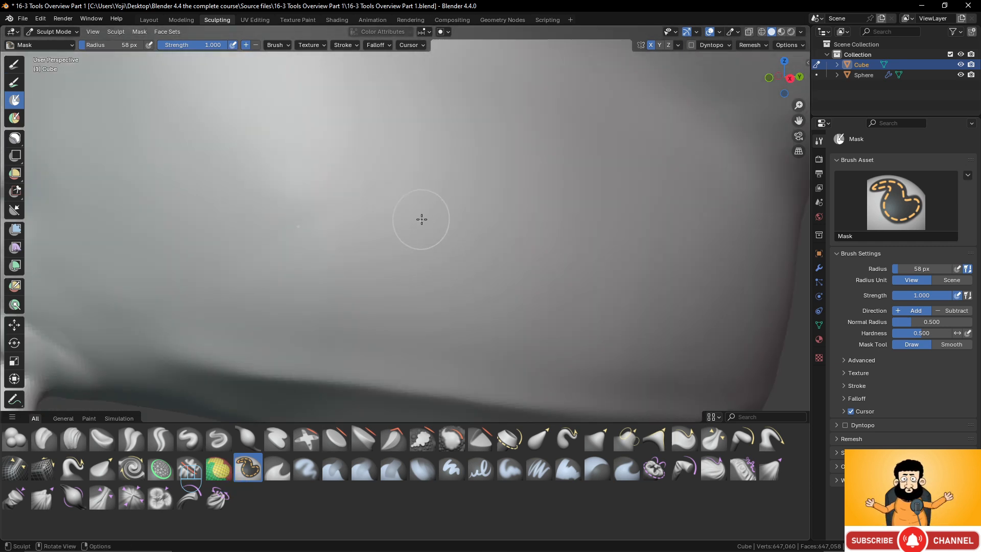
{"action": "middle_click_drag", "start_coordinate": [424, 226], "coordinate": [425, 229], "text": "shift"}
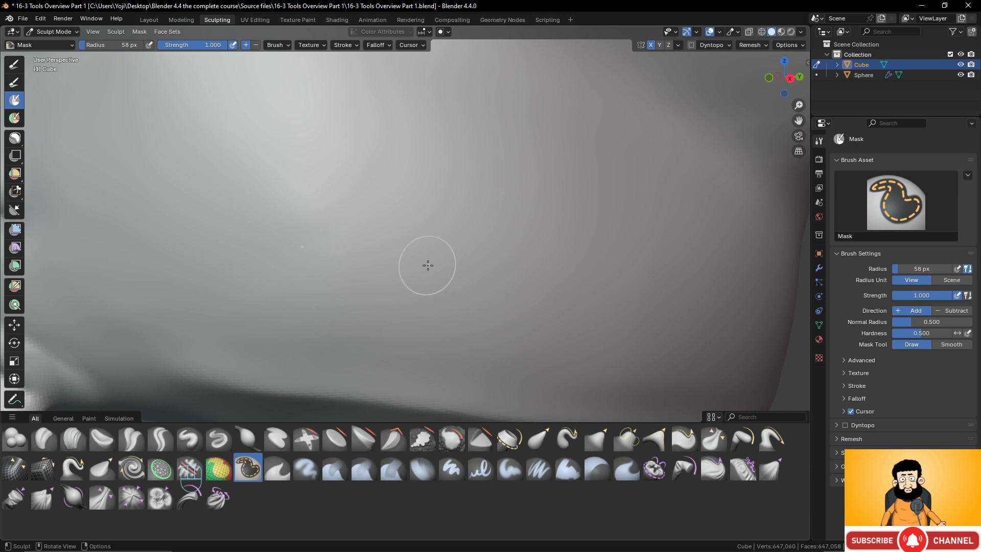
{"action": "mouse_move", "coordinate": [409, 219]}
{"action": "left_mouse_down"}
{"action": "mouse_move", "coordinate": [412, 227]}
{"action": "mouse_move", "coordinate": [409, 187]}
{"action": "mouse_move", "coordinate": [472, 183]}
{"action": "mouse_move", "coordinate": [500, 198]}
{"action": "mouse_move", "coordinate": [416, 215]}
{"action": "mouse_move", "coordinate": [492, 190]}
{"action": "mouse_move", "coordinate": [421, 199]}
{"action": "mouse_move", "coordinate": [486, 163]}
{"action": "mouse_move", "coordinate": [516, 189]}
{"action": "left_mouse_up"}
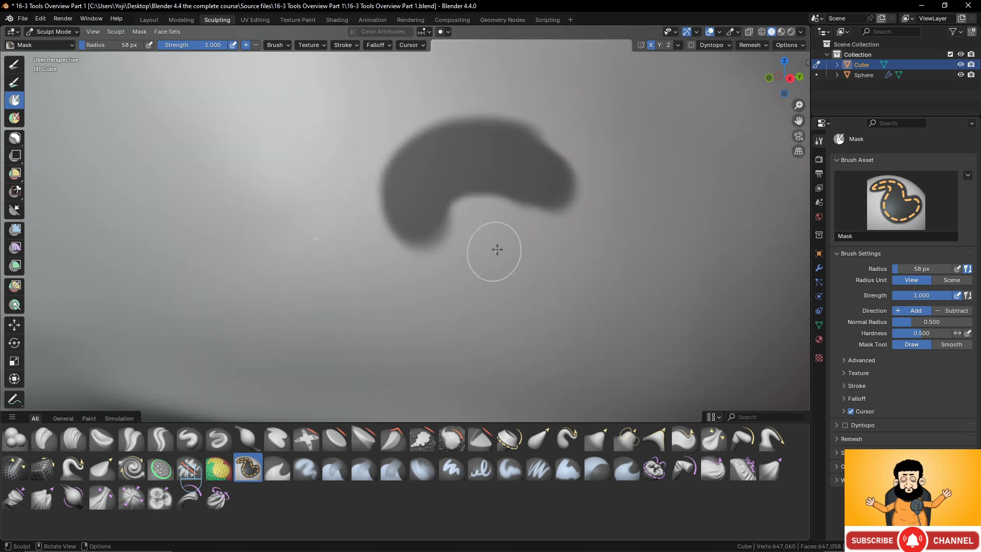
- Erase the inner and outer edges of the curved cheek mask to leave a thin arc
{"action": "mouse_move", "coordinate": [497, 250]}
{"action": "left_mouse_down"}
{"action": "mouse_move", "coordinate": [486, 197]}
{"action": "mouse_move", "coordinate": [516, 204]}
{"action": "mouse_move", "coordinate": [442, 226]}
{"action": "mouse_move", "coordinate": [453, 190]}
{"action": "mouse_move", "coordinate": [514, 190]}
{"action": "mouse_move", "coordinate": [546, 222]}
{"action": "left_mouse_up"}
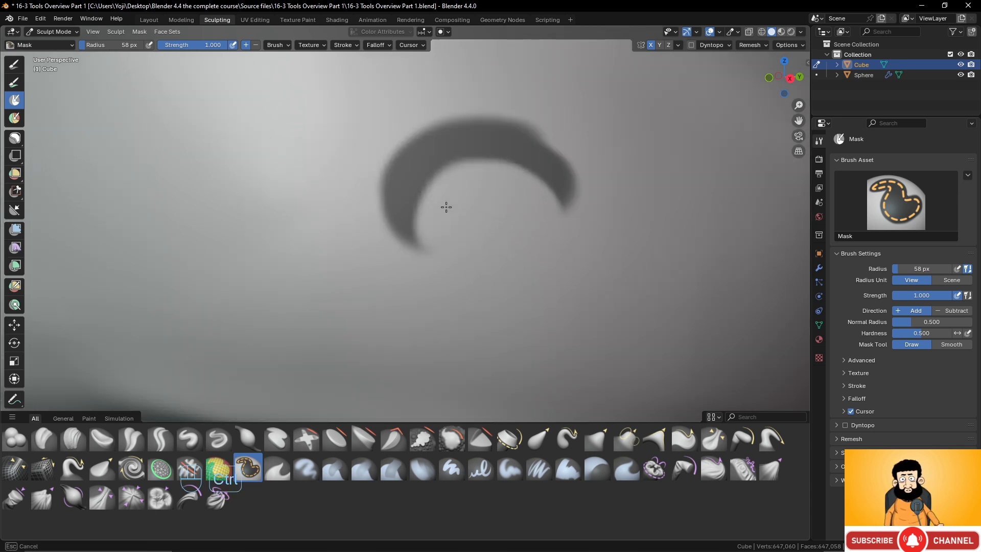
{"action": "left_click_drag", "start_coordinate": [447, 207], "coordinate": [434, 261], "text": "ctrl"}
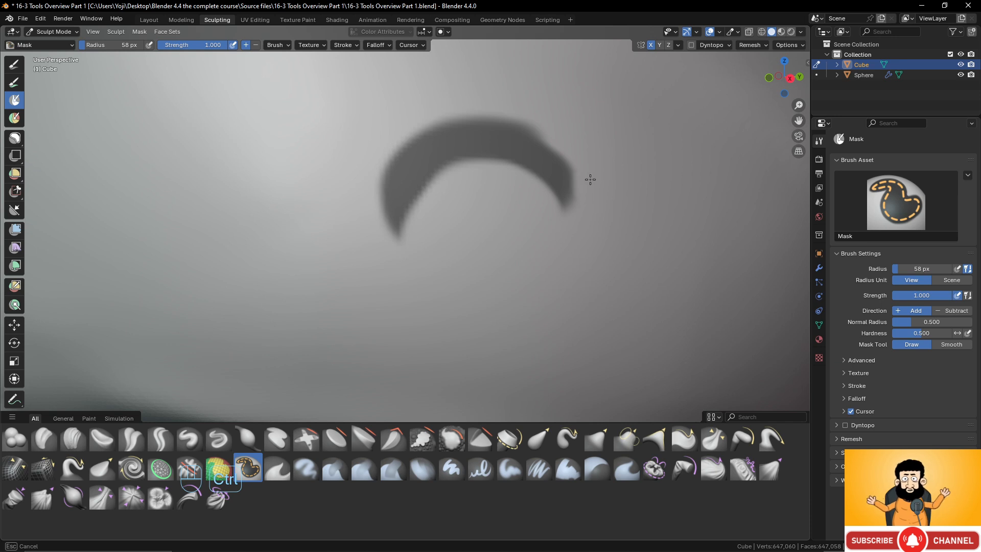
{"action": "mouse_move", "coordinate": [541, 126]}
{"action": "left_mouse_down", "text": "ctrl"}
{"action": "mouse_move", "coordinate": [486, 109]}
{"action": "mouse_move", "coordinate": [427, 114]}
{"action": "mouse_move", "coordinate": [373, 148]}
{"action": "mouse_move", "coordinate": [454, 114]}
{"action": "mouse_move", "coordinate": [485, 115]}
{"action": "left_mouse_up", "text": "ctrl"}
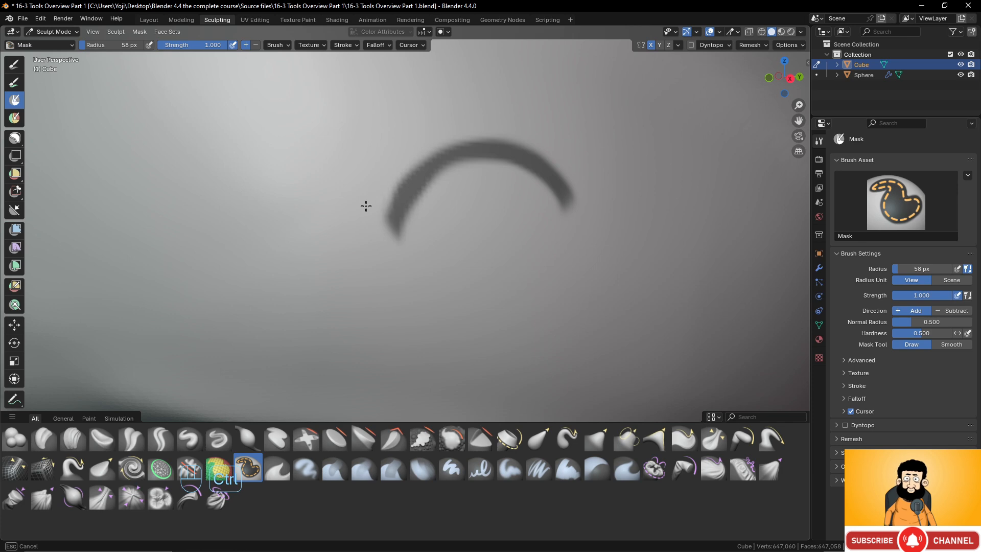
{"action": "left_click_drag", "start_coordinate": [366, 206], "coordinate": [369, 225], "text": "ctrl"}
- Mask a solid round spot on the cheek directly beneath the thin arc
{"action": "scroll", "coordinate": [478, 249], "scroll_direction": "down", "scroll_amount": 6}
{"action": "scroll", "coordinate": [484, 271], "scroll_direction": "up", "scroll_amount": 5}
{"action": "scroll", "coordinate": [462, 271], "scroll_direction": "down", "scroll_amount": 2}
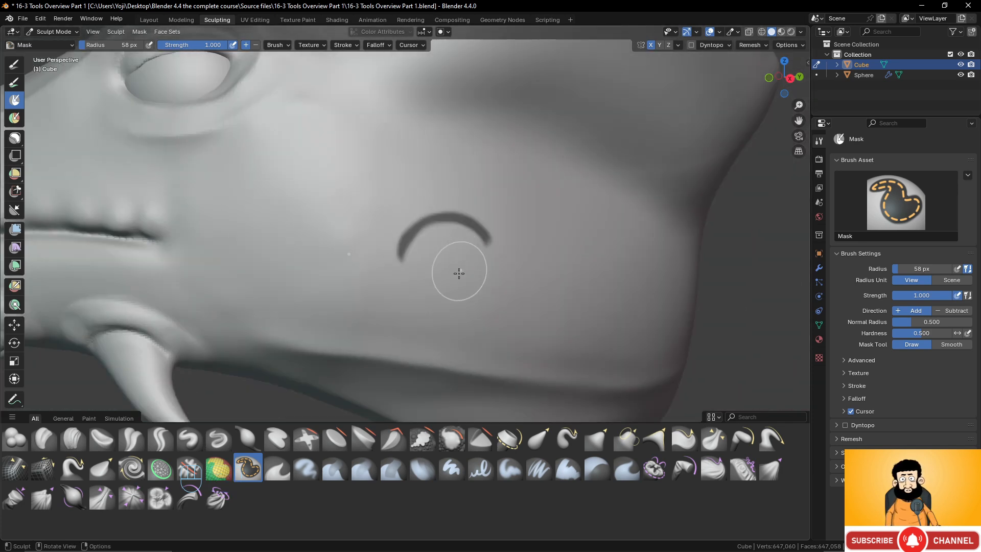
{"action": "scroll", "coordinate": [459, 273], "scroll_direction": "down", "scroll_amount": 1}
{"action": "left_click", "coordinate": [440, 275]}
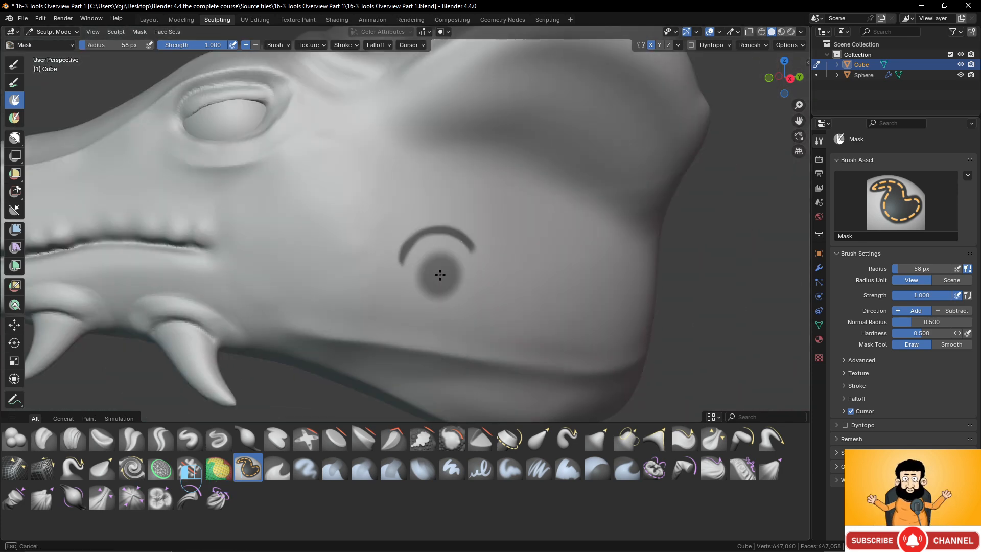
{"action": "left_click", "coordinate": [439, 275]}
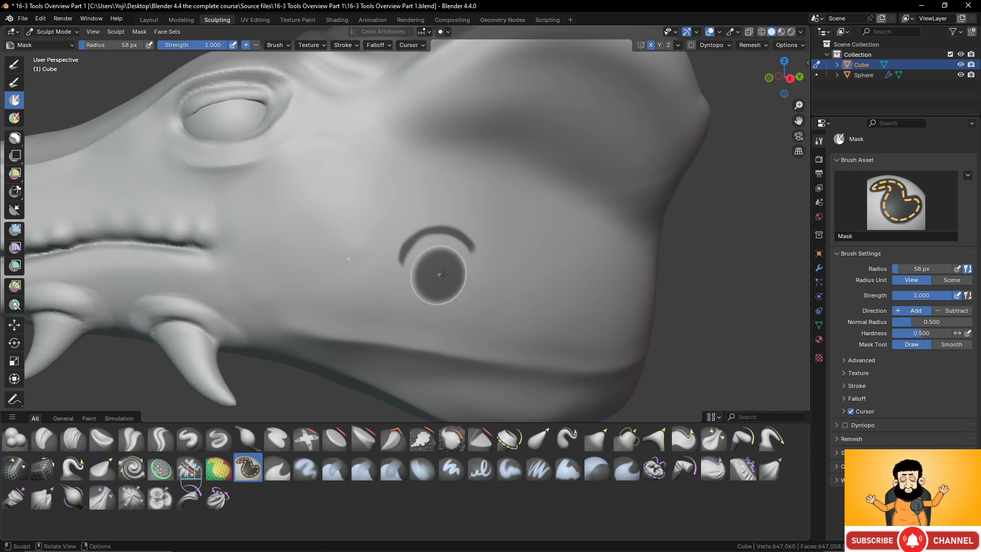
- Paint a wavy mask stroke that curves around the underside of the round spot on the cheek
{"action": "scroll", "coordinate": [541, 279], "scroll_direction": "up", "scroll_amount": 6}
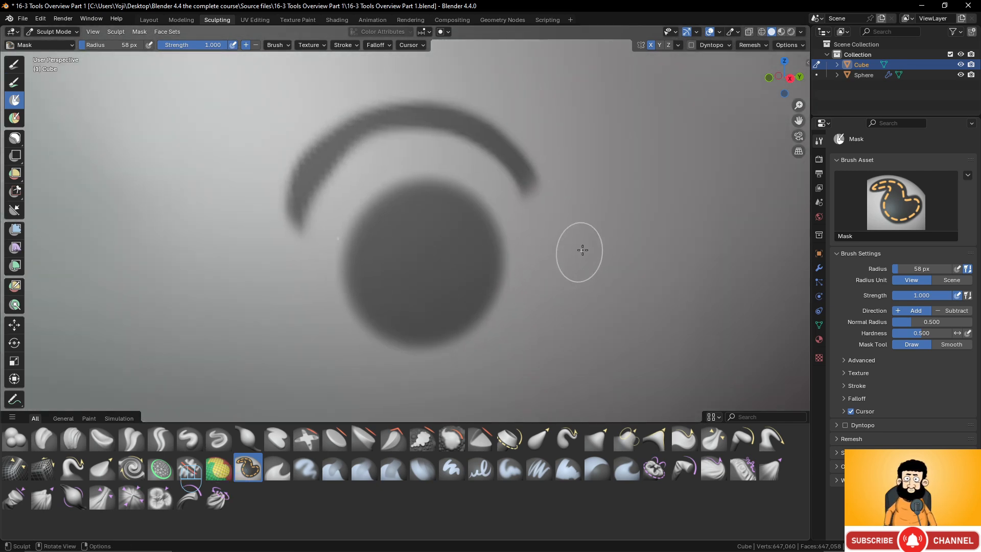
{"action": "scroll", "coordinate": [581, 247], "scroll_direction": "down", "scroll_amount": 1}
{"action": "scroll", "coordinate": [546, 254], "scroll_direction": "up", "scroll_amount": 1}
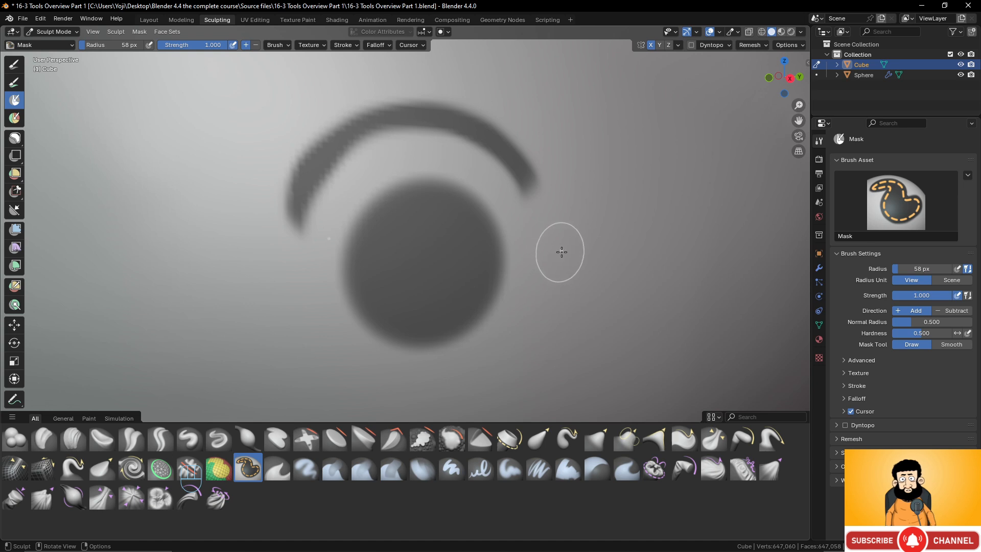
{"action": "mouse_move", "coordinate": [561, 254]}
{"action": "left_mouse_down", "text": "ctrl"}
{"action": "mouse_move", "coordinate": [576, 356]}
{"action": "mouse_move", "coordinate": [503, 358]}
{"action": "mouse_move", "coordinate": [475, 396]}
{"action": "mouse_move", "coordinate": [419, 404]}
{"action": "mouse_move", "coordinate": [353, 394]}
{"action": "mouse_move", "coordinate": [294, 365]}
{"action": "mouse_move", "coordinate": [283, 327]}
{"action": "mouse_move", "coordinate": [240, 276]}
{"action": "left_mouse_up", "text": "ctrl"}
{"action": "scroll", "coordinate": [378, 219], "scroll_direction": "down", "scroll_amount": 5}
{"action": "middle_click_drag", "start_coordinate": [378, 219], "coordinate": [431, 213]}
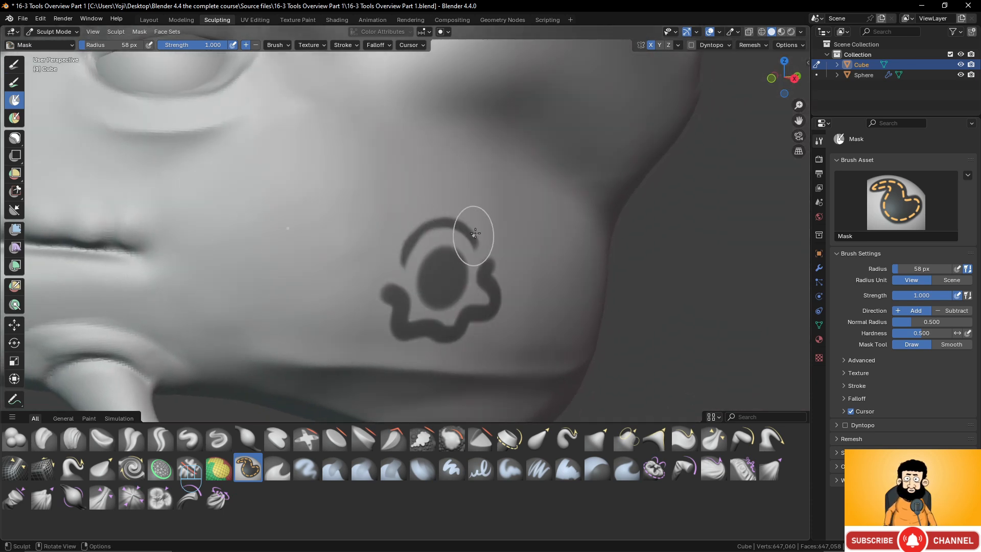
- Invert the mask so that only the painted cheek pattern and the areas outside the head mesh stay editable
{"action": "left_click", "coordinate": [139, 32]}
{"action": "left_click", "coordinate": [153, 61]}
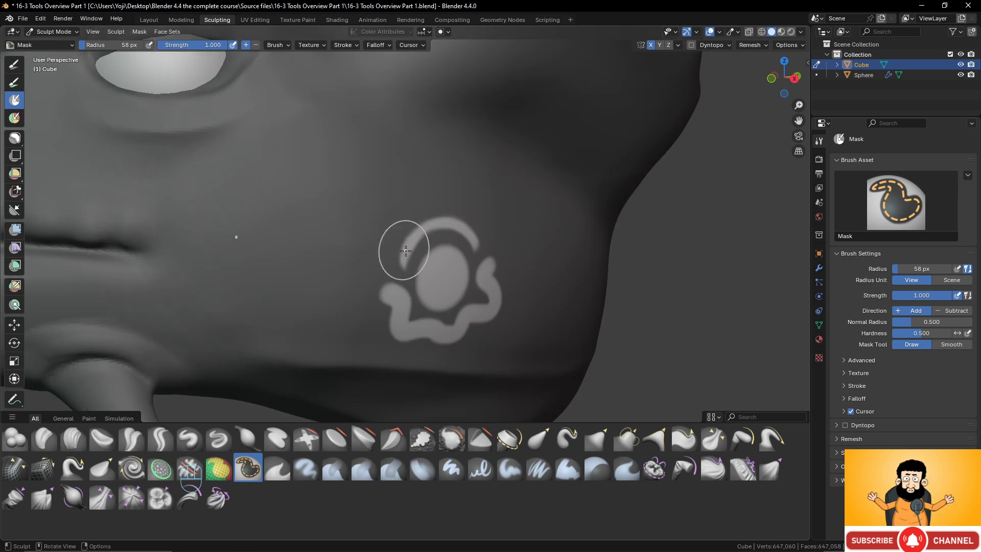
{"action": "scroll", "coordinate": [406, 251], "scroll_direction": "down", "scroll_amount": 3}
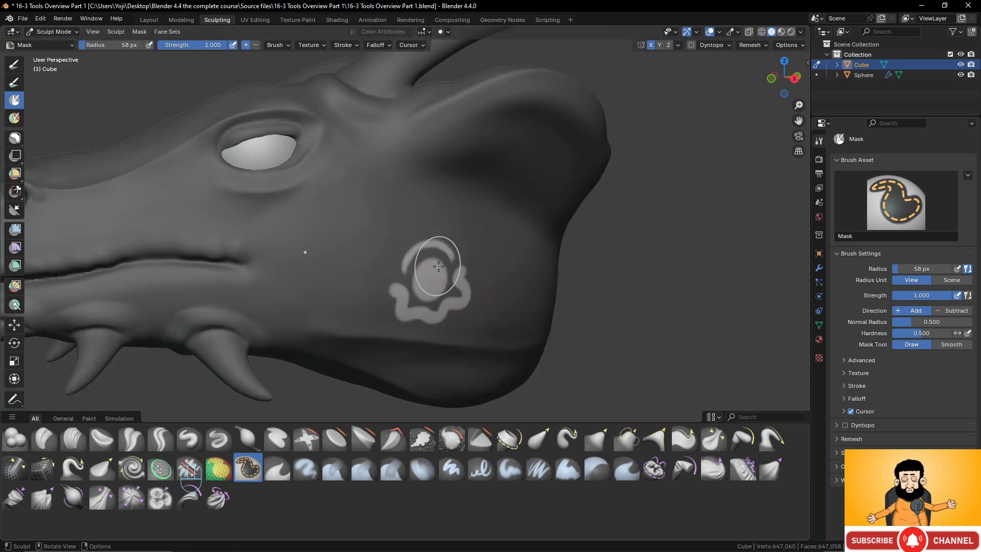
- Switch to the Layer brush and set its strength to 0.2
{"action": "left_click", "coordinate": [274, 438]}
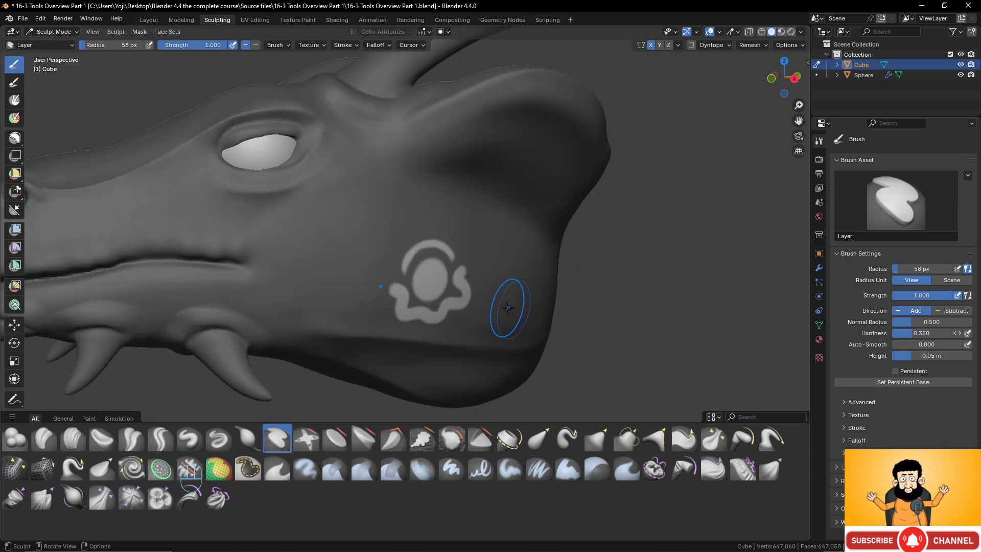
{"action": "scroll", "coordinate": [508, 308], "scroll_direction": "up", "scroll_amount": 4}
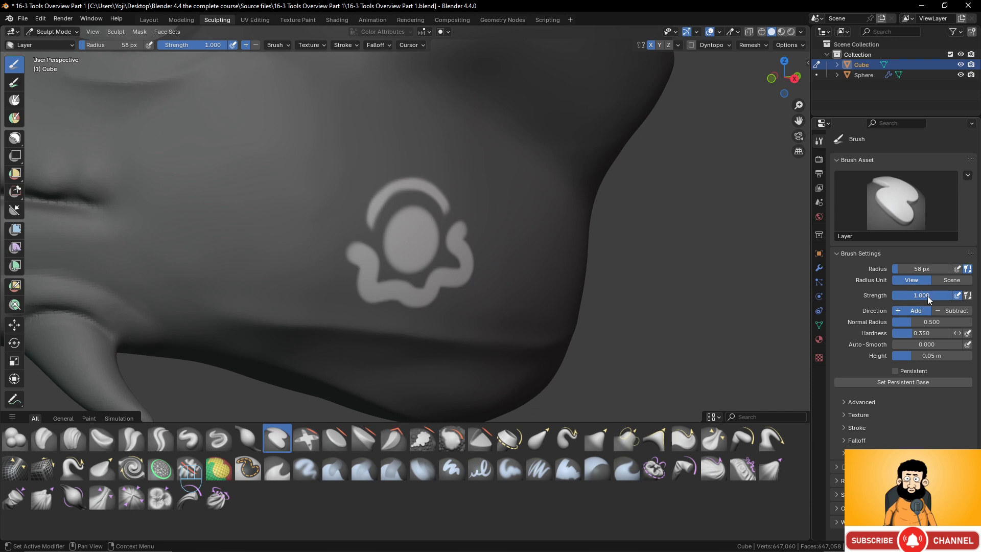
{"action": "left_click", "coordinate": [927, 296]}
{"action": "type", "text": "0.2"}
{"action": "key", "text": "Return"}
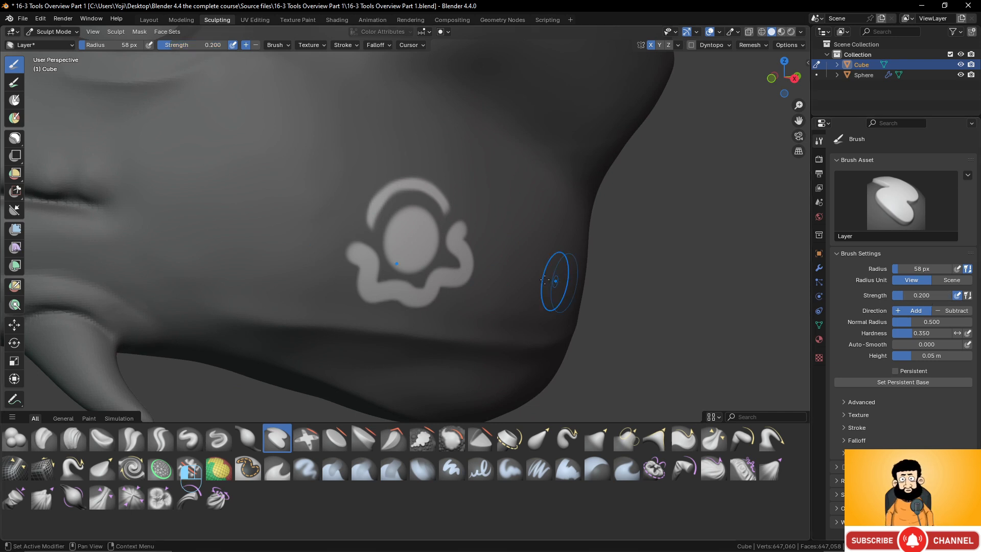
- Try raising the unmasked cheek pattern outward with the Layer brush, and undo the strokes
{"action": "scroll", "coordinate": [444, 225], "scroll_direction": "down", "scroll_amount": 2}
{"action": "scroll", "coordinate": [440, 228], "scroll_direction": "up", "scroll_amount": 1}
{"action": "mouse_move", "coordinate": [423, 215]}
{"action": "left_mouse_down"}
{"action": "mouse_move", "coordinate": [409, 240]}
{"action": "mouse_move", "coordinate": [371, 266]}
{"action": "mouse_move", "coordinate": [409, 286]}
{"action": "mouse_move", "coordinate": [465, 249]}
{"action": "mouse_move", "coordinate": [447, 283]}
{"action": "mouse_move", "coordinate": [412, 293]}
{"action": "left_mouse_up"}
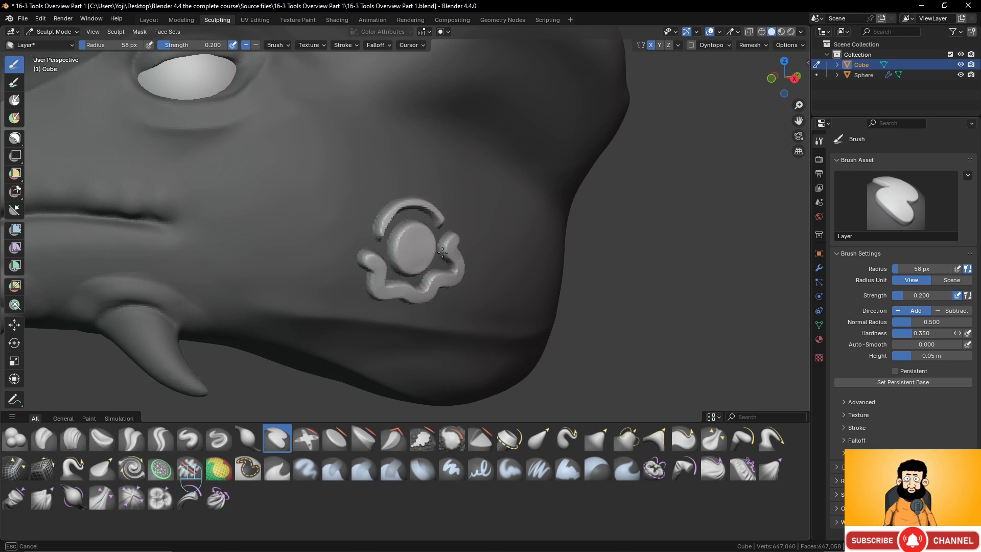
{"action": "left_click_drag", "start_coordinate": [443, 252], "coordinate": [452, 254]}
{"action": "key", "text": "ctrl+z"}
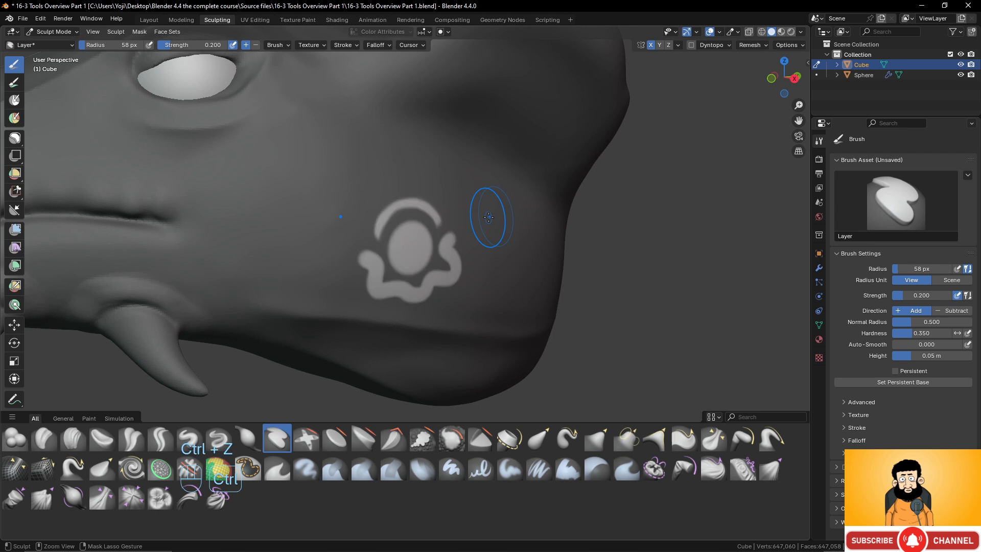
- Try carving the unmasked cheek pattern inward with the Layer brush at strength 0.2, and undo it
{"action": "mouse_move", "coordinate": [449, 219]}
{"action": "left_mouse_down", "text": "ctrl"}
{"action": "mouse_move", "coordinate": [381, 215]}
{"action": "mouse_move", "coordinate": [417, 266]}
{"action": "mouse_move", "coordinate": [399, 286]}
{"action": "mouse_move", "coordinate": [432, 262]}
{"action": "left_mouse_up", "text": "ctrl"}
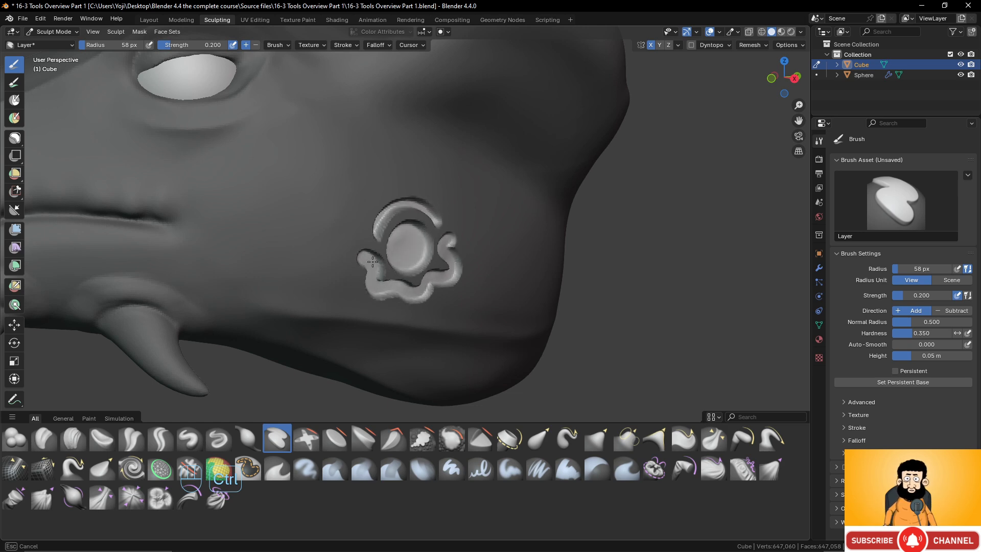
{"action": "mouse_move", "coordinate": [427, 235]}
{"action": "middle_mouse_down"}
{"action": "mouse_move", "coordinate": [340, 222]}
{"action": "mouse_move", "coordinate": [403, 208]}
{"action": "middle_mouse_up"}
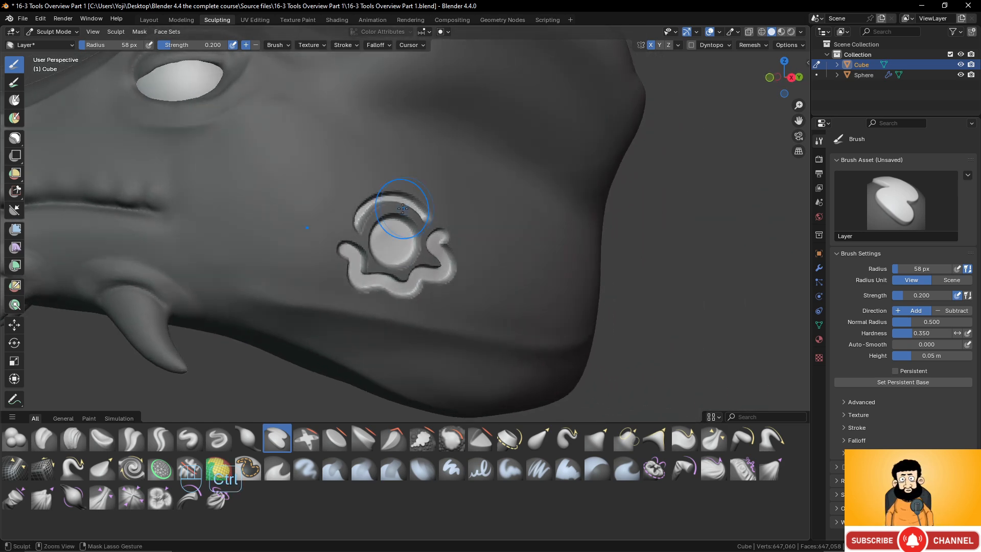
{"action": "key", "text": "ctrl+z"}
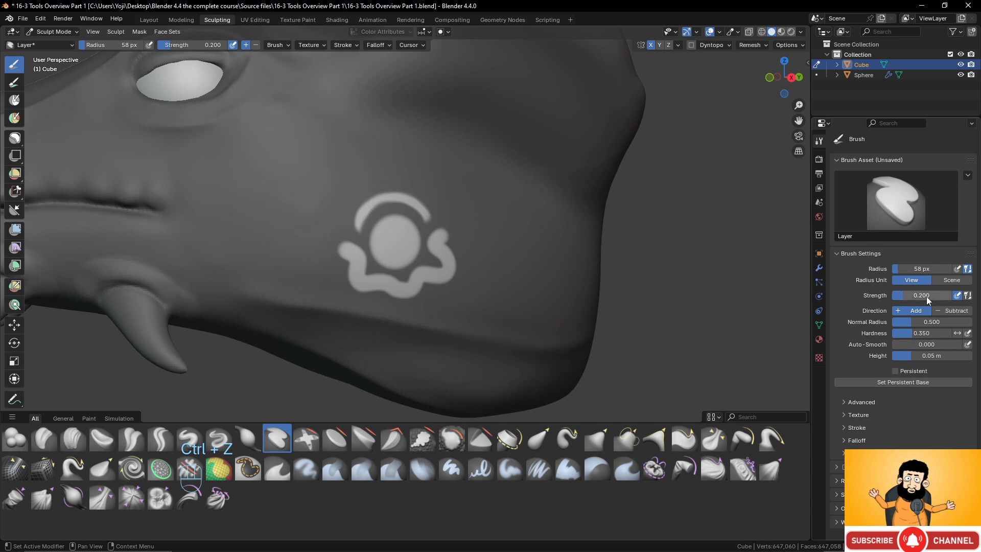
- Carve the unmasked cheek pattern inward with the Layer brush at strength 1 and height 0.01 m
{"action": "left_click_drag", "start_coordinate": [927, 297], "coordinate": [971, 297]}
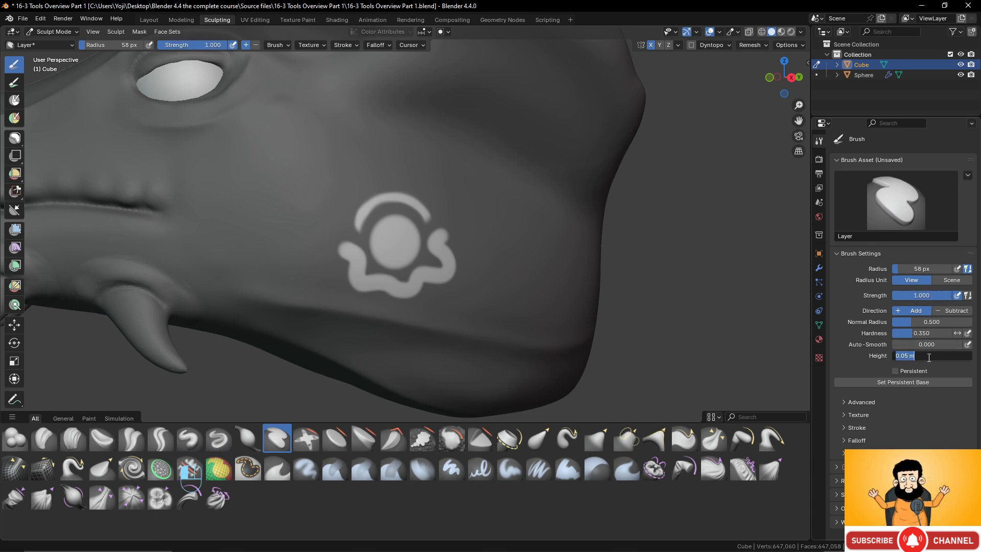
{"action": "key", "text": "Return"}
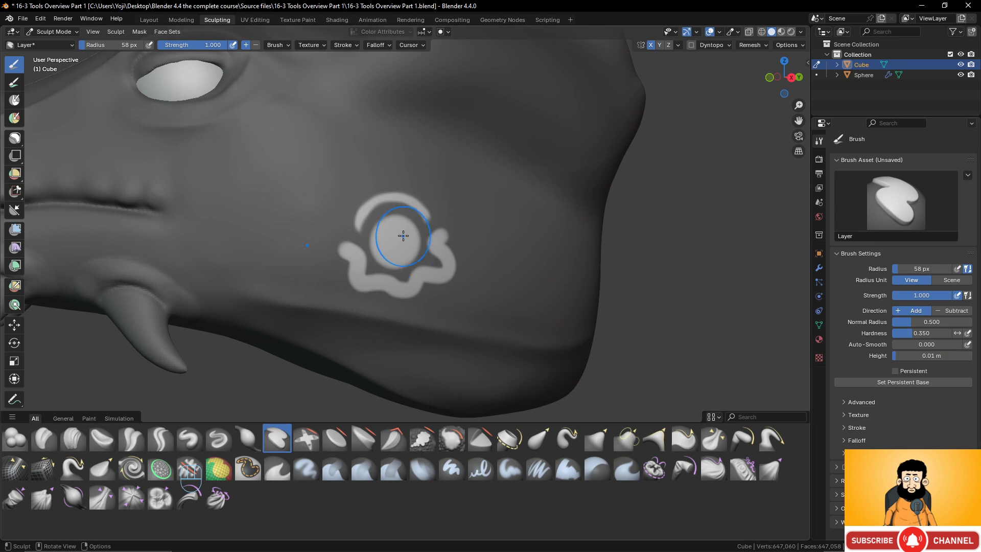
{"action": "mouse_move", "coordinate": [414, 221]}
{"action": "left_mouse_down", "text": "ctrl"}
{"action": "mouse_move", "coordinate": [391, 244]}
{"action": "mouse_move", "coordinate": [352, 258]}
{"action": "mouse_move", "coordinate": [393, 289]}
{"action": "mouse_move", "coordinate": [468, 272]}
{"action": "mouse_move", "coordinate": [419, 207]}
{"action": "mouse_move", "coordinate": [358, 276]}
{"action": "mouse_move", "coordinate": [444, 270]}
{"action": "left_mouse_up", "text": "ctrl"}
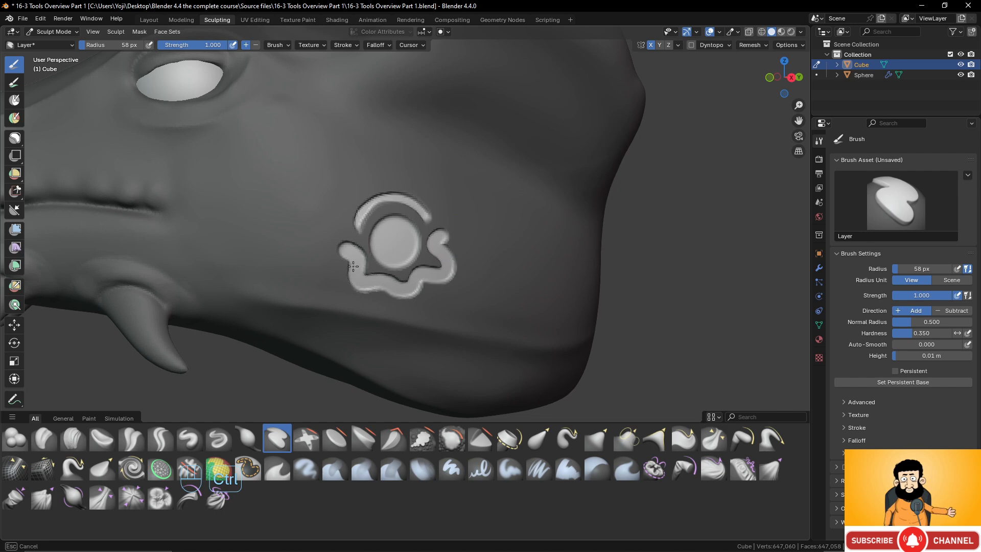
- Finish carving the cheek pattern and clear the mask from the whole head
{"action": "left_click_drag", "start_coordinate": [353, 266], "coordinate": [340, 208], "text": "ctrl"}
{"action": "middle_click_drag", "start_coordinate": [339, 208], "coordinate": [407, 225]}
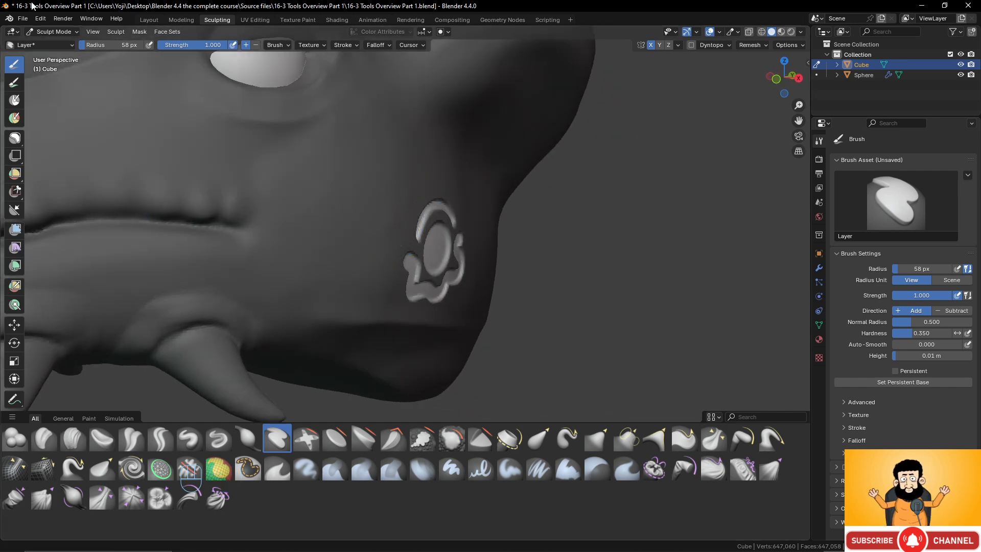
{"action": "left_click", "coordinate": [137, 32]}
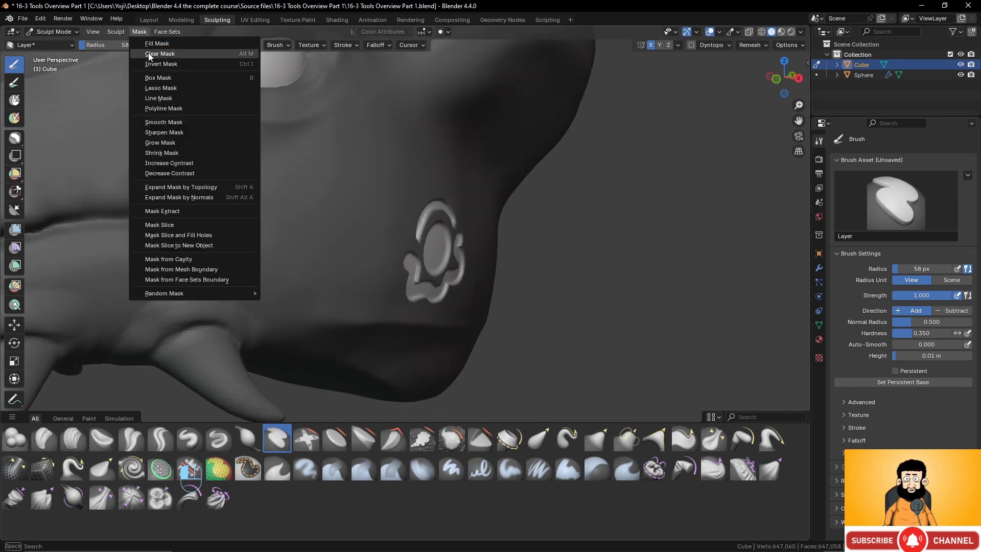
{"action": "left_click", "coordinate": [154, 56]}
{"action": "scroll", "coordinate": [375, 194], "scroll_direction": "down", "scroll_amount": 3}
{"action": "mouse_move", "coordinate": [374, 195]}
{"action": "middle_mouse_down"}
{"action": "mouse_move", "coordinate": [308, 194]}
{"action": "mouse_move", "coordinate": [408, 202]}
{"action": "mouse_move", "coordinate": [336, 197]}
{"action": "middle_mouse_up"}
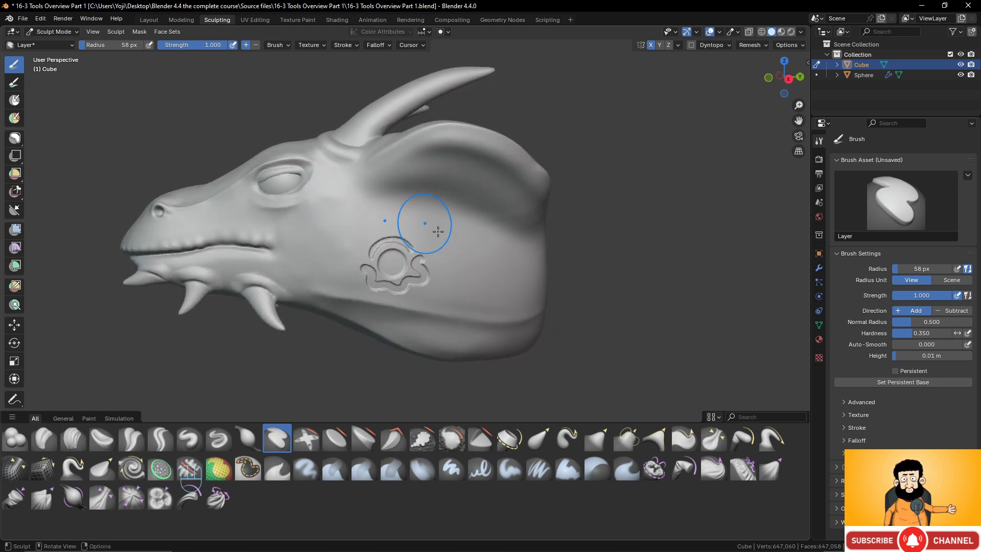
- Undo the mask clearing and the cheek carving, and clear the mask from the uncarved head
{"action": "scroll", "coordinate": [415, 245], "scroll_direction": "up", "scroll_amount": 1}
{"action": "key", "text": "ctrl+z"}
{"action": "key", "text": "ctrl+z"}
{"action": "key", "text": "ctrl+z"}
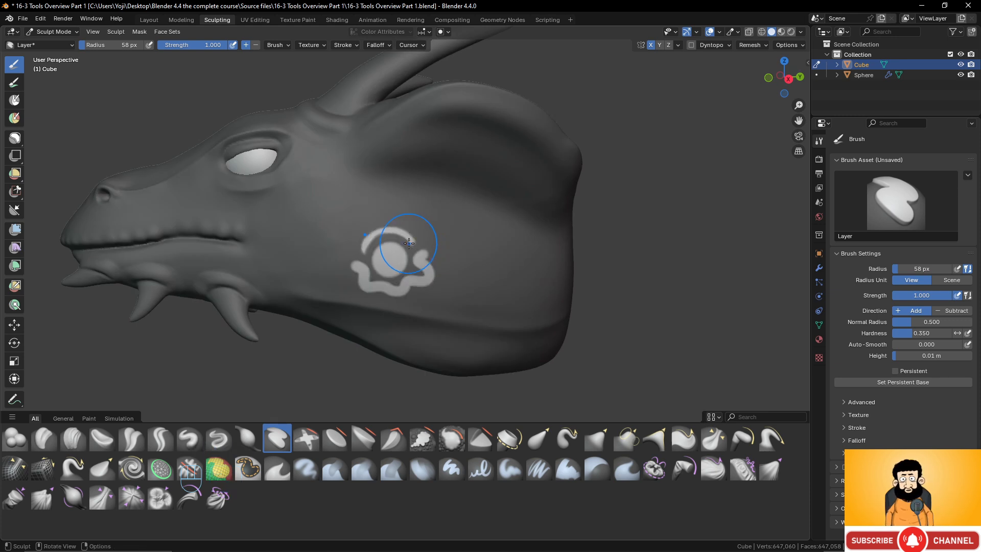
{"action": "key", "text": "alt+m"}
{"action": "mouse_move", "coordinate": [407, 241]}
{"action": "middle_mouse_down"}
{"action": "mouse_move", "coordinate": [373, 241]}
{"action": "mouse_move", "coordinate": [428, 271]}
{"action": "mouse_move", "coordinate": [406, 261]}
{"action": "middle_mouse_up"}
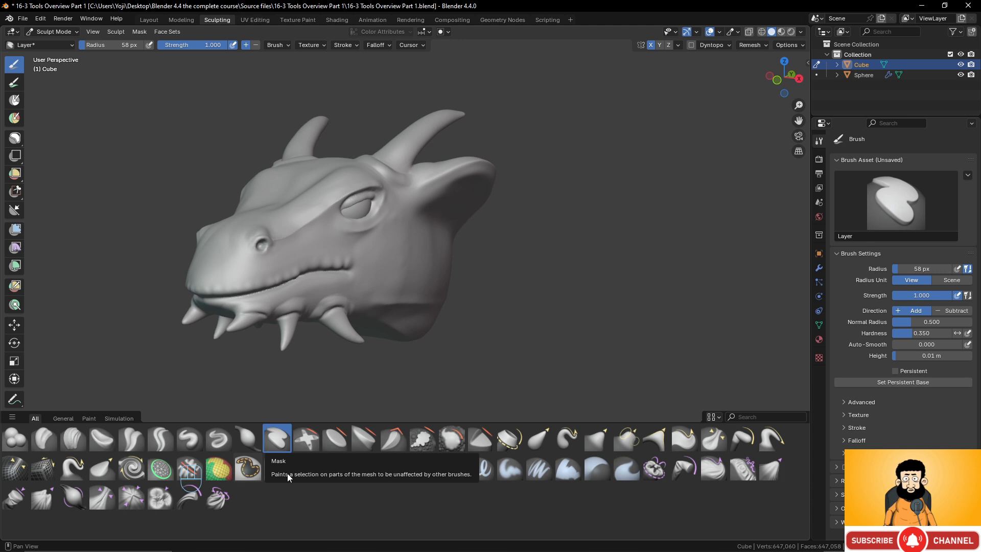
- Paint a large oval face set on the dragon's cheek with the Face Set Paint brush
{"action": "left_click", "coordinate": [222, 470]}
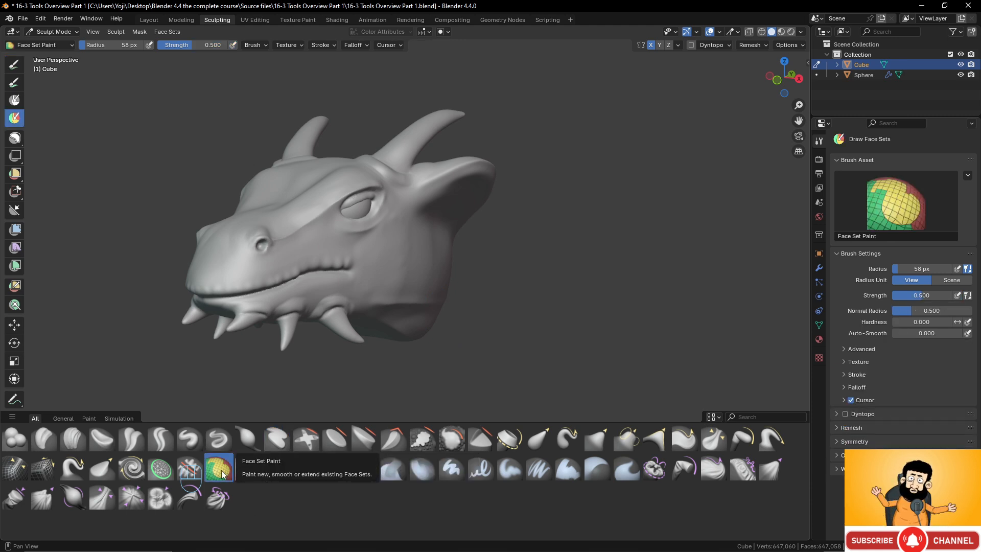
{"action": "middle_click_drag", "start_coordinate": [490, 286], "coordinate": [431, 281]}
{"action": "scroll", "coordinate": [424, 293], "scroll_direction": "up", "scroll_amount": 2}
{"action": "mouse_move", "coordinate": [402, 255]}
{"action": "left_mouse_down"}
{"action": "mouse_move", "coordinate": [373, 263]}
{"action": "mouse_move", "coordinate": [442, 271]}
{"action": "mouse_move", "coordinate": [361, 250]}
{"action": "mouse_move", "coordinate": [454, 279]}
{"action": "mouse_move", "coordinate": [390, 235]}
{"action": "left_mouse_up"}
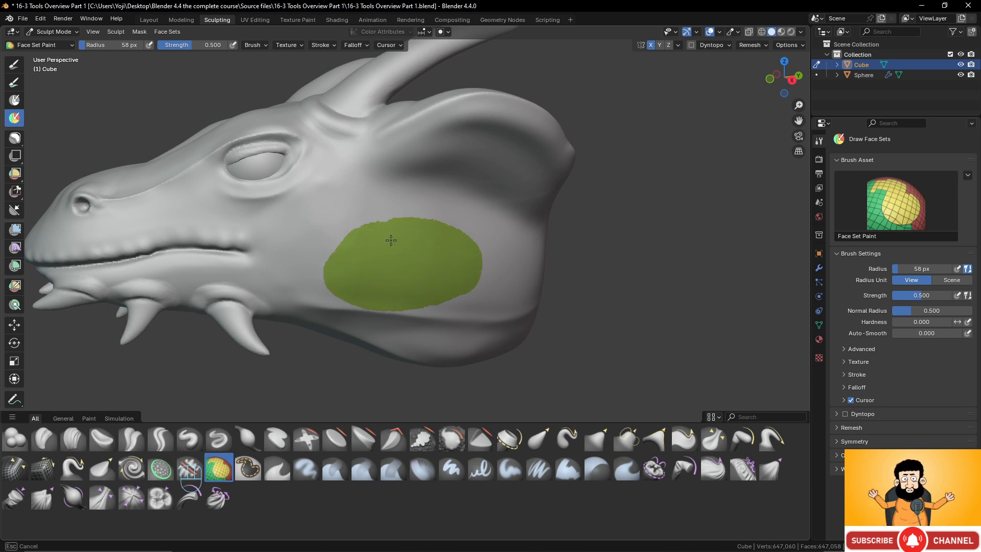
{"action": "middle_click_drag", "start_coordinate": [444, 278], "coordinate": [452, 253]}
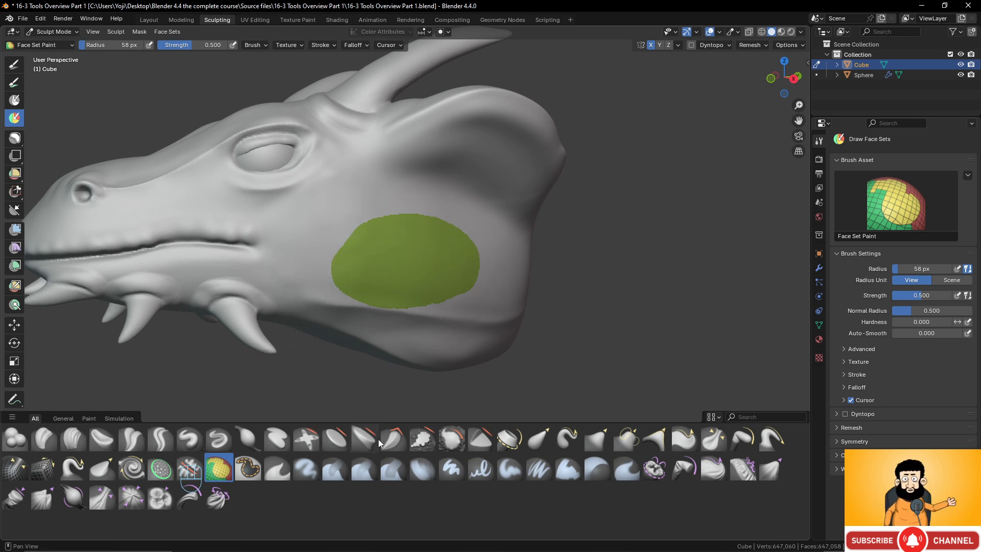
- Try sculpting across the green cheek face set with the Draw brush at strength 0.28, and undo it
{"action": "left_click", "coordinate": [189, 437]}
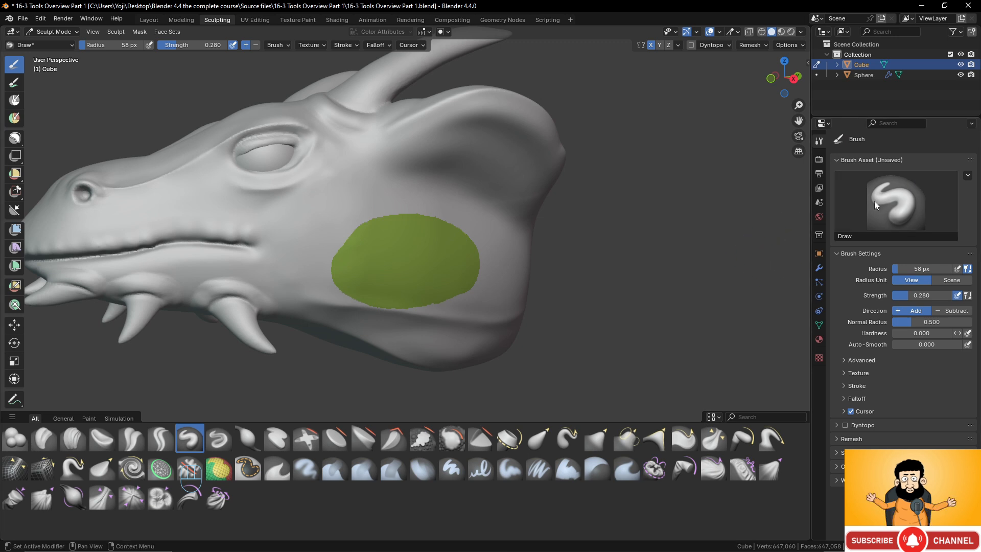
{"action": "mouse_move", "coordinate": [406, 213]}
{"action": "left_mouse_down"}
{"action": "mouse_move", "coordinate": [352, 232]}
{"action": "mouse_move", "coordinate": [397, 289]}
{"action": "mouse_move", "coordinate": [389, 232]}
{"action": "mouse_move", "coordinate": [368, 253]}
{"action": "mouse_move", "coordinate": [435, 256]}
{"action": "mouse_move", "coordinate": [460, 299]}
{"action": "mouse_move", "coordinate": [351, 280]}
{"action": "mouse_move", "coordinate": [424, 249]}
{"action": "left_mouse_up"}
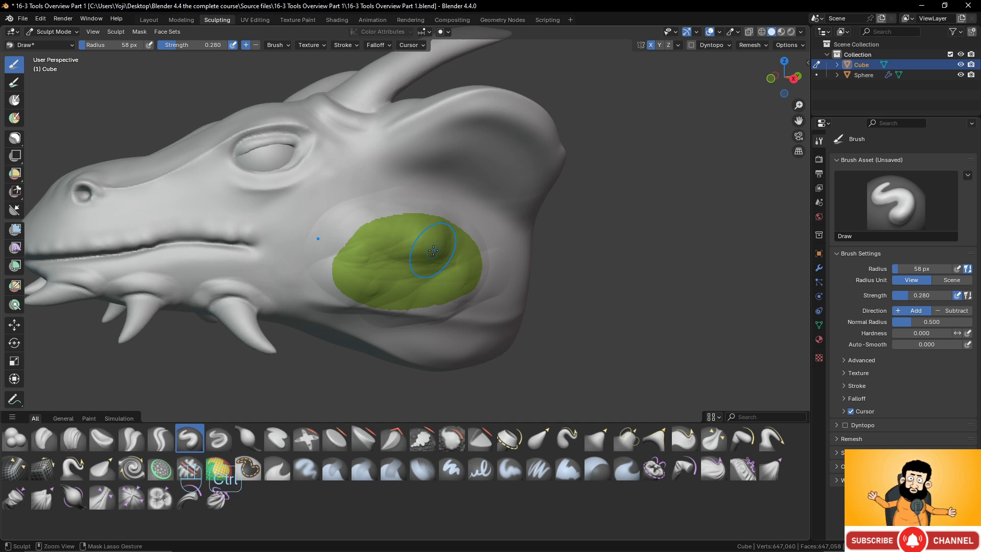
{"action": "key", "text": "ctrl+z"}
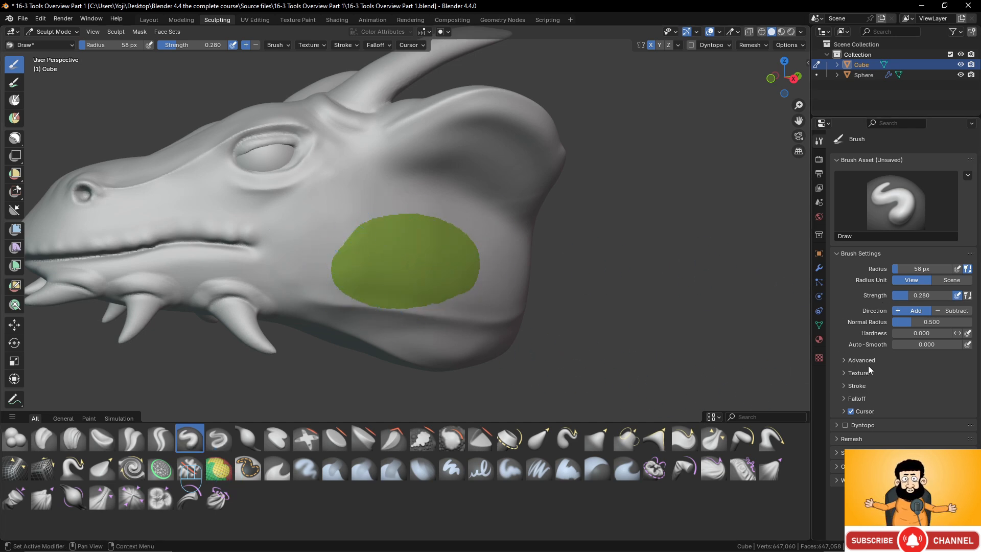
- Enable Face Sets auto-masking in the Draw brush's advanced settings
{"action": "left_click", "coordinate": [836, 467]}
{"action": "scroll", "coordinate": [836, 467], "scroll_direction": "down", "scroll_amount": 2}
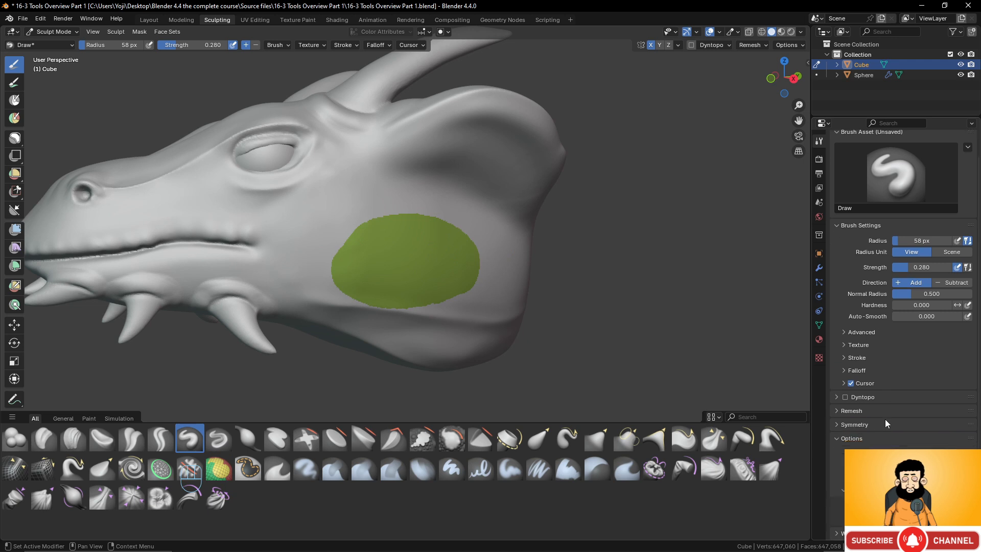
{"action": "scroll", "coordinate": [868, 389], "scroll_direction": "up", "scroll_amount": 2}
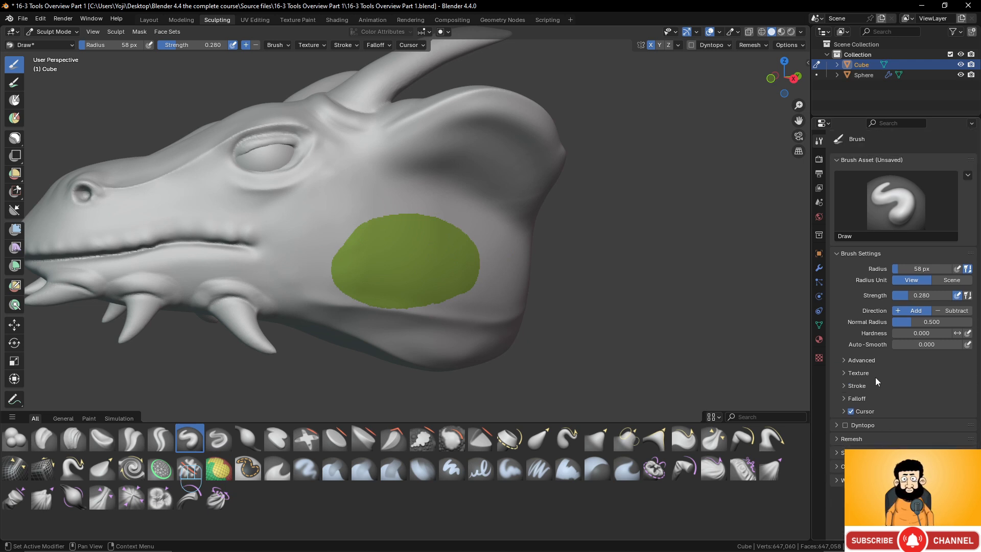
{"action": "left_click", "coordinate": [843, 360]}
{"action": "scroll", "coordinate": [884, 328], "scroll_direction": "down", "scroll_amount": 1}
{"action": "scroll", "coordinate": [884, 328], "scroll_direction": "down", "scroll_amount": 4}
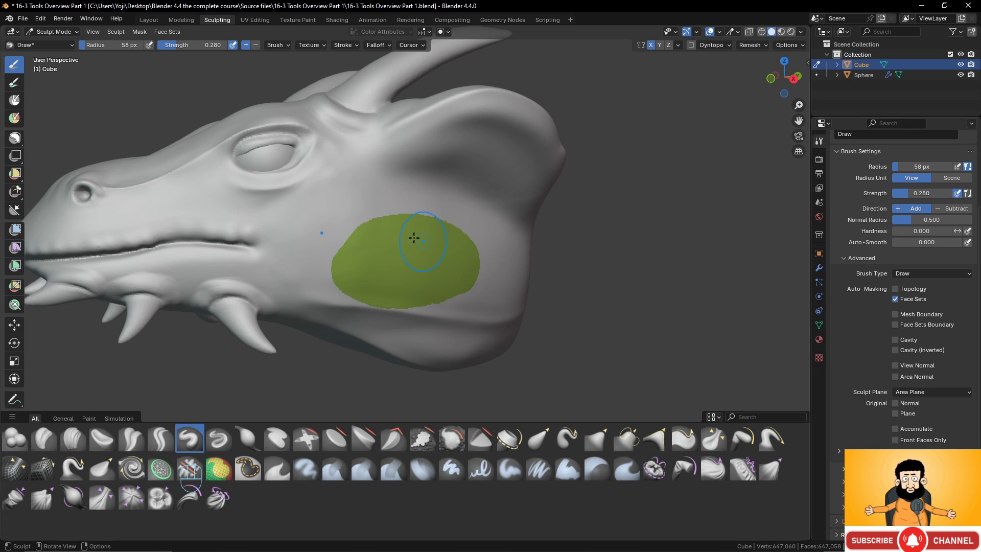
- Raise the surface inside the green cheek face set with the Draw brush at strength 0.28
{"action": "mouse_move", "coordinate": [398, 221]}
{"action": "left_mouse_down"}
{"action": "mouse_move", "coordinate": [388, 223]}
{"action": "mouse_move", "coordinate": [413, 218]}
{"action": "left_mouse_up"}
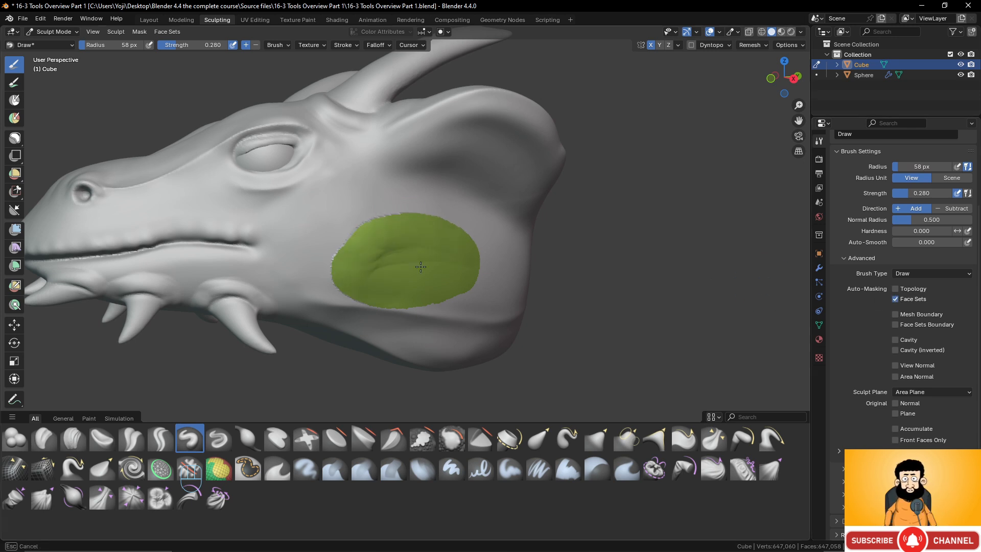
{"action": "mouse_move", "coordinate": [420, 267]}
{"action": "left_mouse_down"}
{"action": "mouse_move", "coordinate": [404, 256]}
{"action": "mouse_move", "coordinate": [463, 289]}
{"action": "mouse_move", "coordinate": [415, 279]}
{"action": "mouse_move", "coordinate": [394, 242]}
{"action": "mouse_move", "coordinate": [438, 273]}
{"action": "mouse_move", "coordinate": [404, 290]}
{"action": "left_mouse_up"}
{"action": "mouse_move", "coordinate": [407, 292]}
{"action": "middle_mouse_down"}
{"action": "mouse_move", "coordinate": [473, 296]}
{"action": "mouse_move", "coordinate": [432, 294]}
{"action": "middle_mouse_up"}
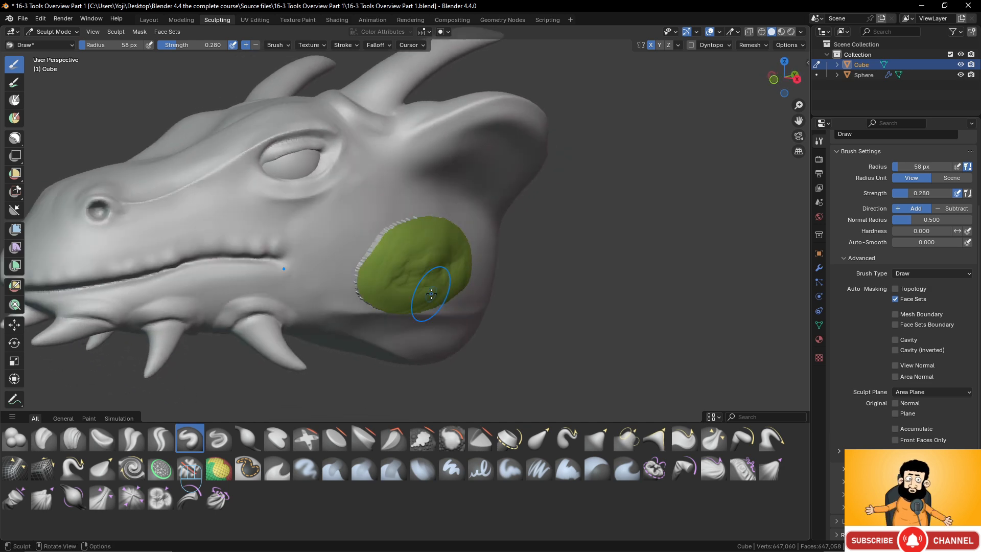
- Paint three more separate face sets behind and below the green one with the Face Set Paint brush
{"action": "left_click", "coordinate": [219, 468]}
{"action": "middle_click_drag", "start_coordinate": [505, 288], "coordinate": [443, 309]}
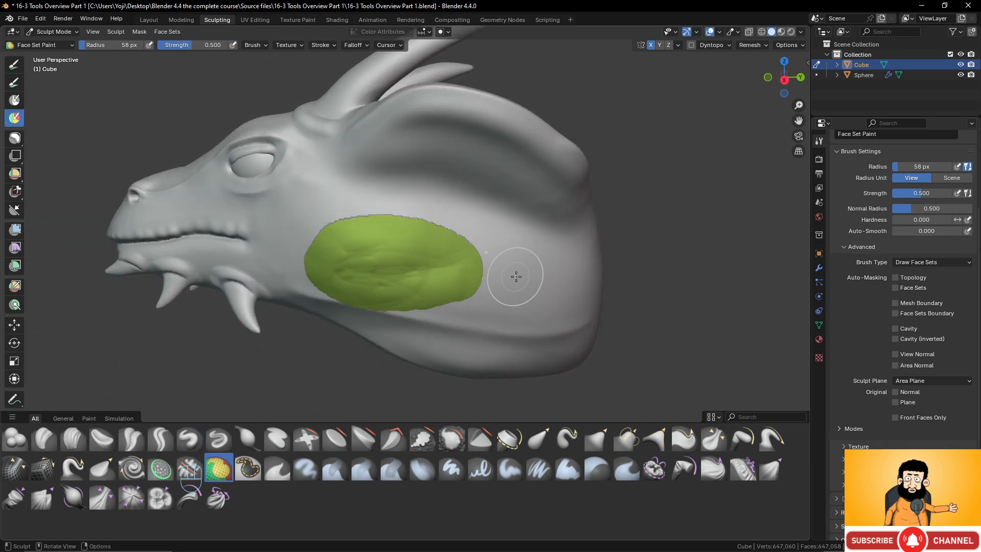
{"action": "mouse_move", "coordinate": [520, 256]}
{"action": "left_mouse_down"}
{"action": "mouse_move", "coordinate": [504, 301]}
{"action": "mouse_move", "coordinate": [533, 294]}
{"action": "left_mouse_up"}
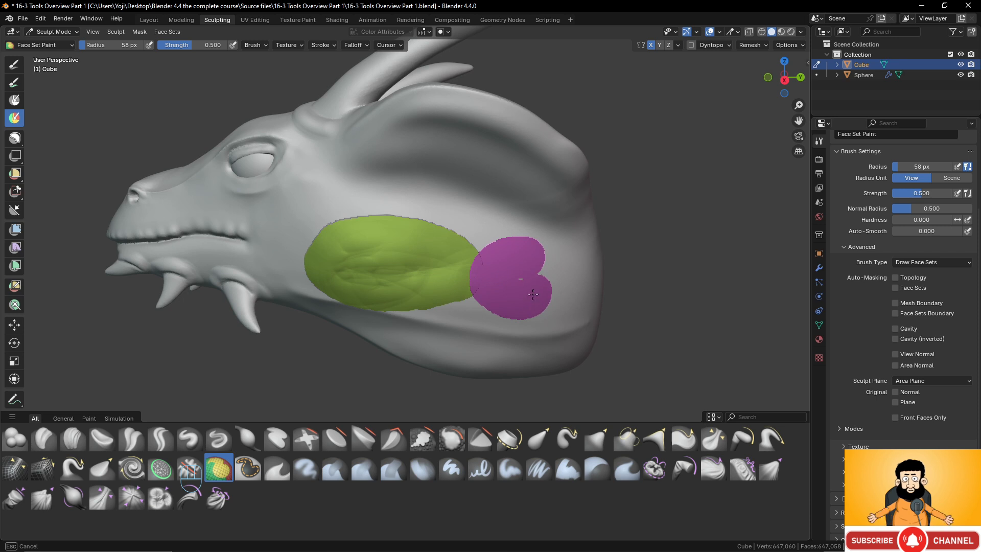
{"action": "middle_click_drag", "start_coordinate": [472, 318], "coordinate": [479, 320]}
{"action": "mouse_move", "coordinate": [475, 331]}
{"action": "left_mouse_down"}
{"action": "mouse_move", "coordinate": [462, 322]}
{"action": "mouse_move", "coordinate": [471, 341]}
{"action": "left_mouse_up"}
{"action": "middle_click_drag", "start_coordinate": [526, 339], "coordinate": [519, 323]}
{"action": "mouse_move", "coordinate": [585, 283]}
{"action": "left_mouse_down"}
{"action": "mouse_move", "coordinate": [588, 301]}
{"action": "mouse_move", "coordinate": [577, 307]}
{"action": "left_mouse_up"}
{"action": "middle_click_drag", "start_coordinate": [578, 307], "coordinate": [559, 310]}
- Create a single face set from the visible mesh
{"action": "left_click", "coordinate": [139, 32]}
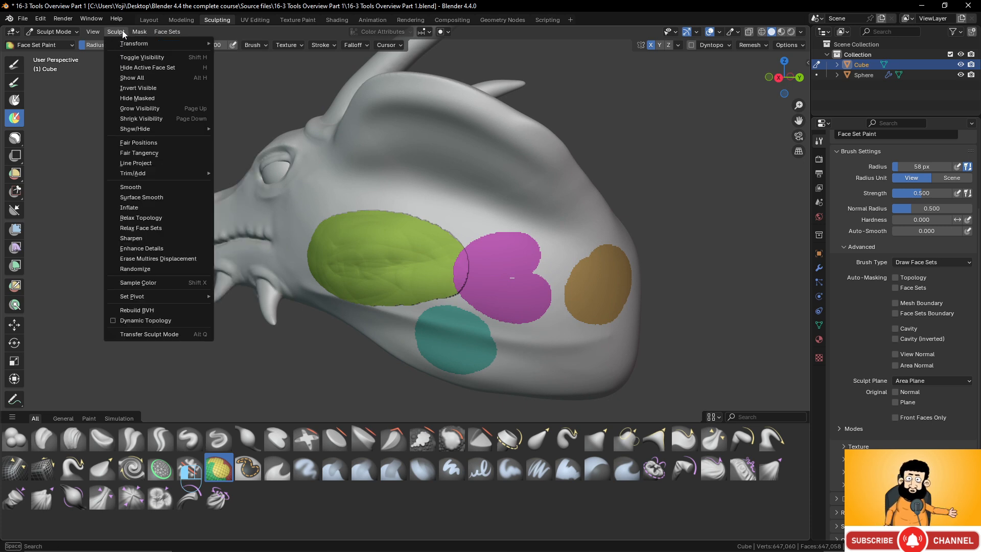
{"action": "mouse_move", "coordinate": [173, 35]}
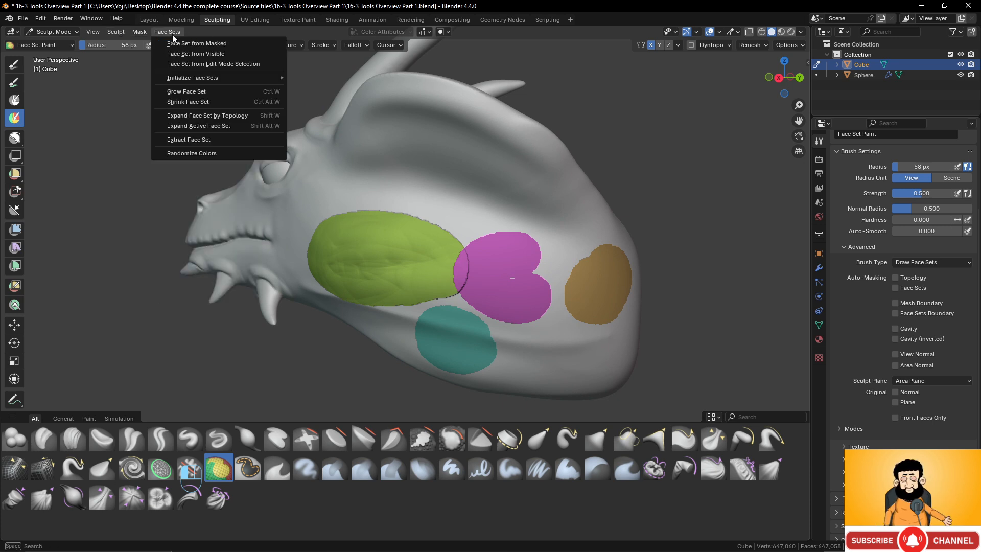
{"action": "left_click", "coordinate": [197, 53]}
{"action": "middle_click_drag", "start_coordinate": [204, 77], "coordinate": [442, 264]}
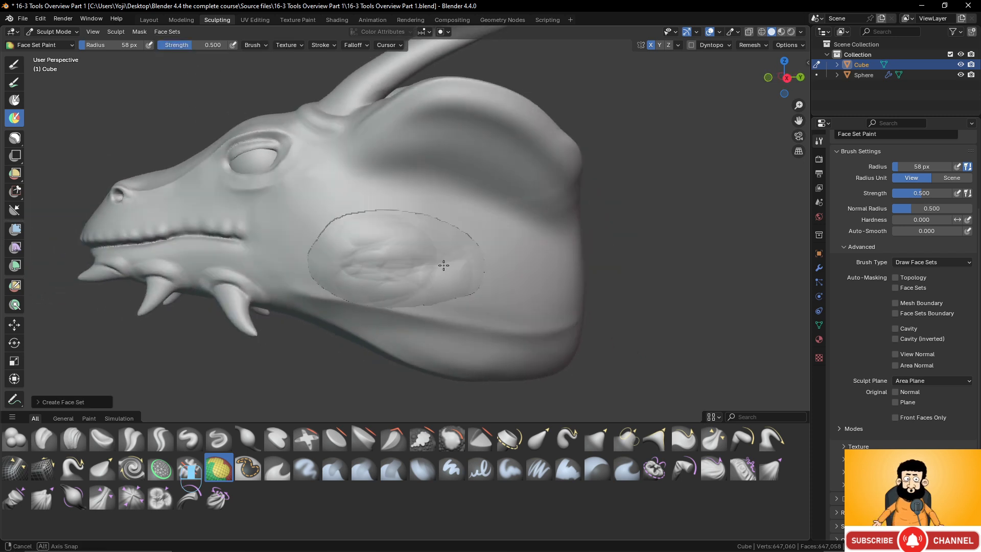
- Undo the combined face set, the painted face sets and the sculpting on the cheek
{"action": "key", "text": "ctrl+z"}
{"action": "key", "text": "ctrl+z"}
{"action": "key", "text": "ctrl+z"}
{"action": "key", "text": "ctrl+z"}
{"action": "key", "text": "ctrl+z"}
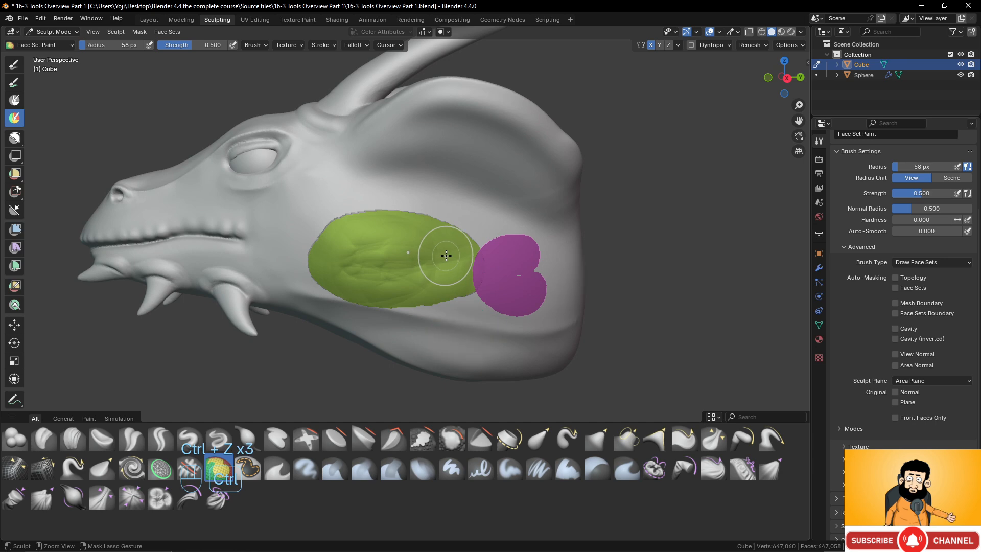
{"action": "middle_click_drag", "start_coordinate": [465, 250], "coordinate": [421, 263]}
{"action": "key", "text": "ctrl+z"}
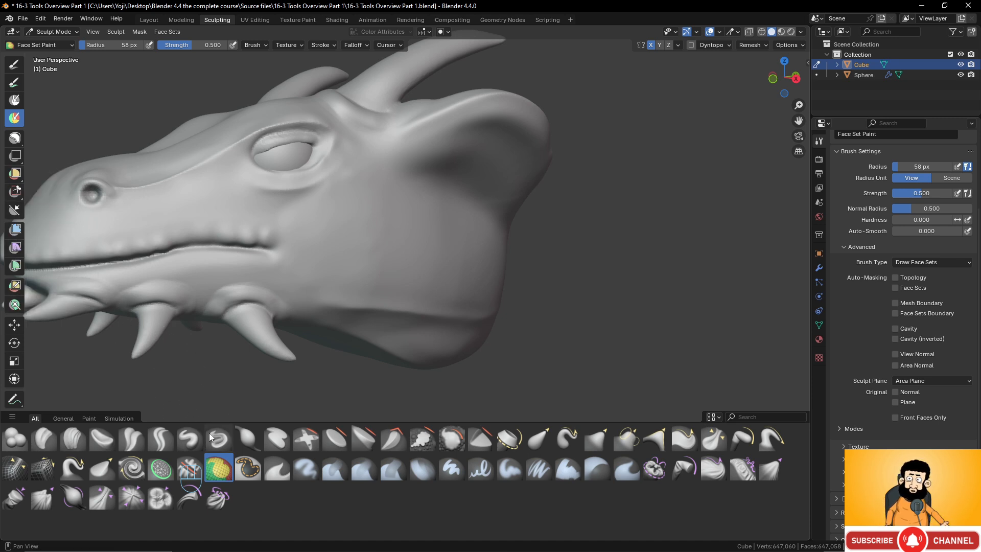
- Switch to the Airbrush, try a stroke across the cheek, and undo it
{"action": "left_click", "coordinate": [307, 468]}
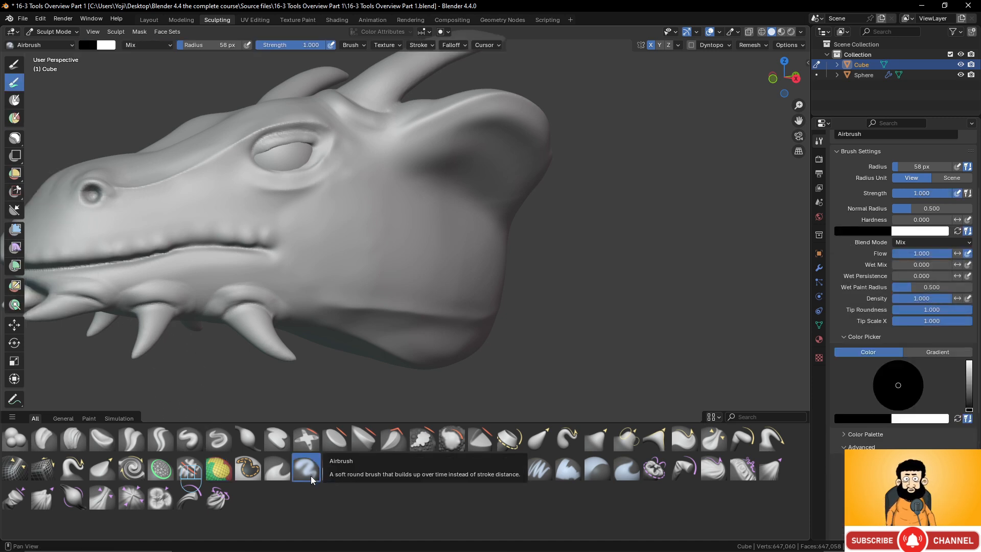
{"action": "mouse_move", "coordinate": [358, 250]}
{"action": "left_mouse_down"}
{"action": "mouse_move", "coordinate": [399, 248]}
{"action": "mouse_move", "coordinate": [445, 271]}
{"action": "left_mouse_up"}
{"action": "key", "text": "ctrl+z"}
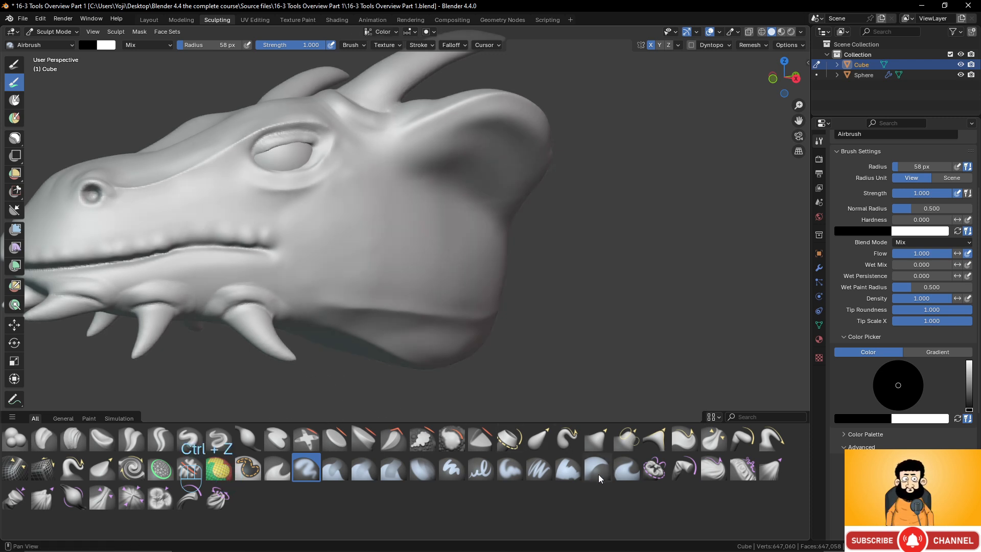
{"action": "scroll", "coordinate": [391, 298], "scroll_direction": "down", "scroll_amount": 3}
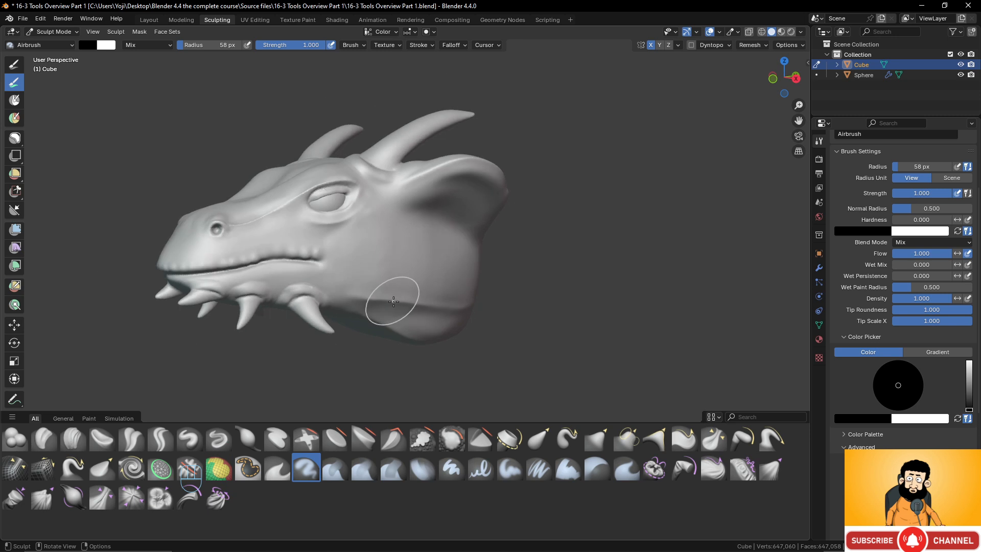
{"action": "middle_click_drag", "start_coordinate": [393, 302], "coordinate": [416, 306]}
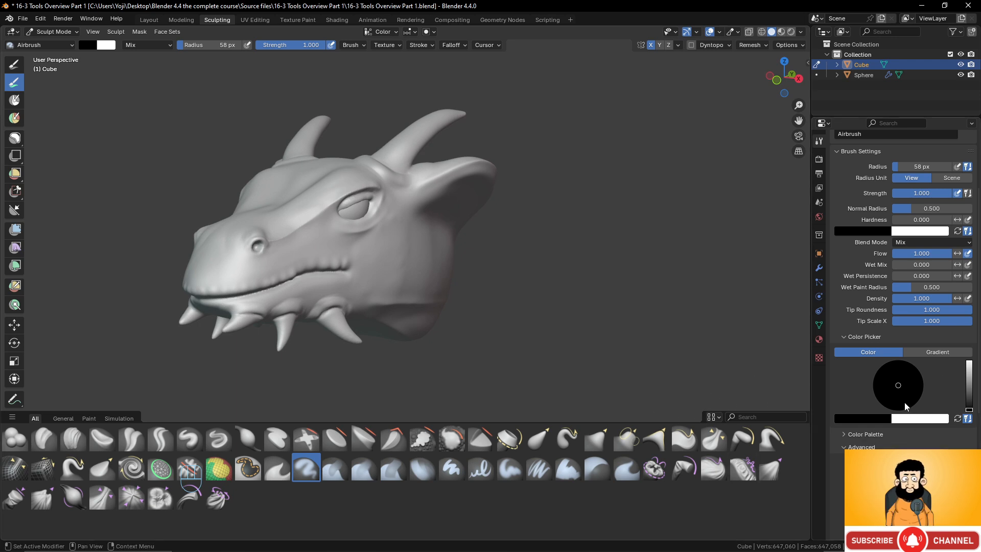
- Set the Airbrush's primary colour to a fully bright, saturated green
{"action": "scroll", "coordinate": [905, 402], "scroll_direction": "down", "scroll_amount": 8}
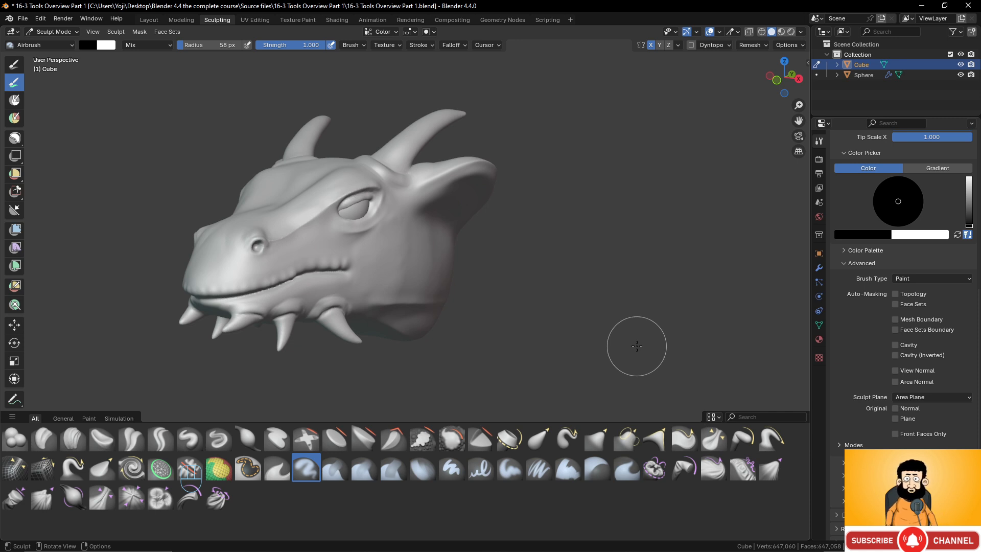
{"action": "scroll", "coordinate": [381, 190], "scroll_direction": "up", "scroll_amount": 10}
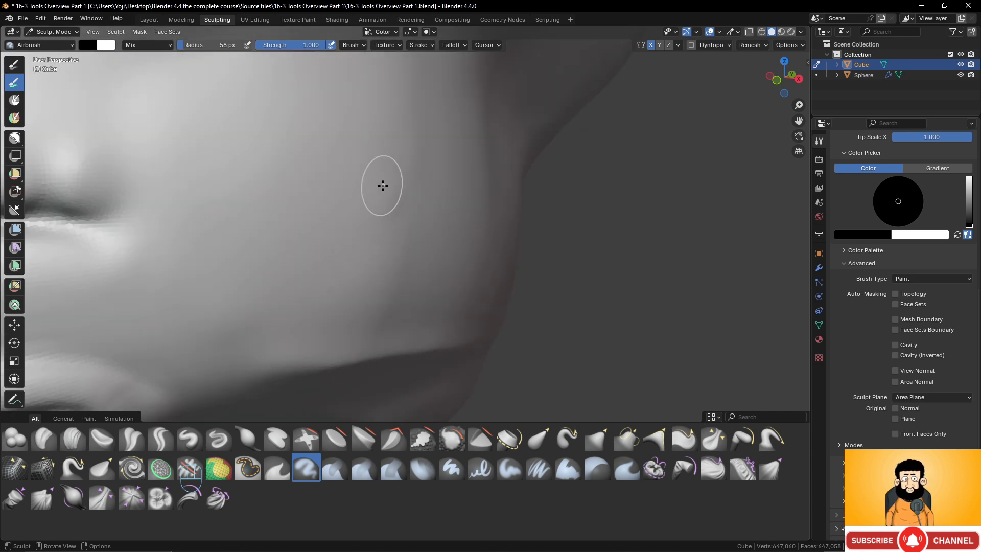
{"action": "scroll", "coordinate": [383, 185], "scroll_direction": "down", "scroll_amount": 1}
{"action": "scroll", "coordinate": [319, 219], "scroll_direction": "up", "scroll_amount": 2}
{"action": "mouse_move", "coordinate": [214, 219]}
{"action": "middle_mouse_down", "text": "shift"}
{"action": "mouse_move", "coordinate": [409, 230]}
{"action": "mouse_move", "coordinate": [348, 265]}
{"action": "mouse_move", "coordinate": [351, 291]}
{"action": "middle_mouse_up", "text": "shift"}
{"action": "scroll", "coordinate": [409, 230], "scroll_direction": "up", "scroll_amount": 3}
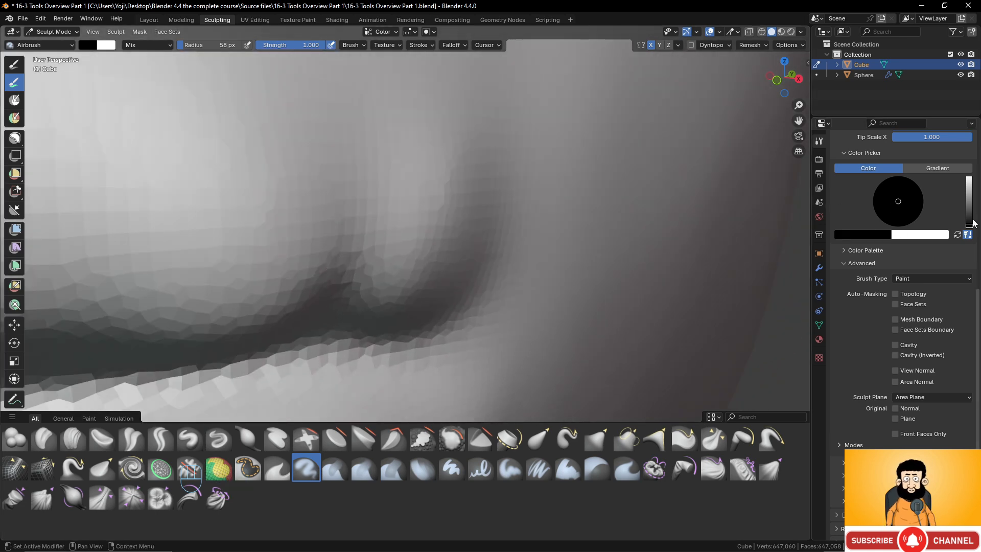
{"action": "left_click", "coordinate": [852, 235]}
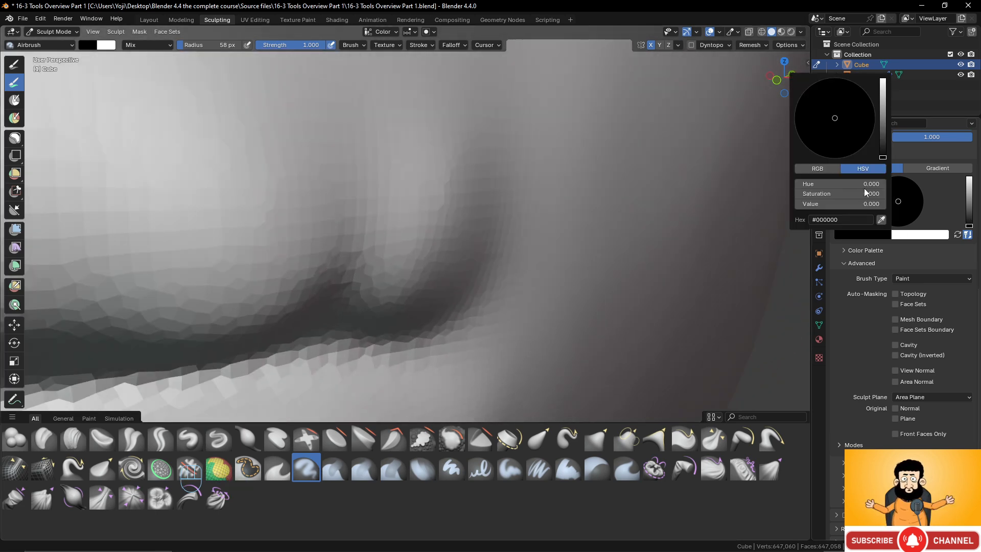
{"action": "left_click", "coordinate": [884, 80]}
{"action": "left_click", "coordinate": [797, 112]}
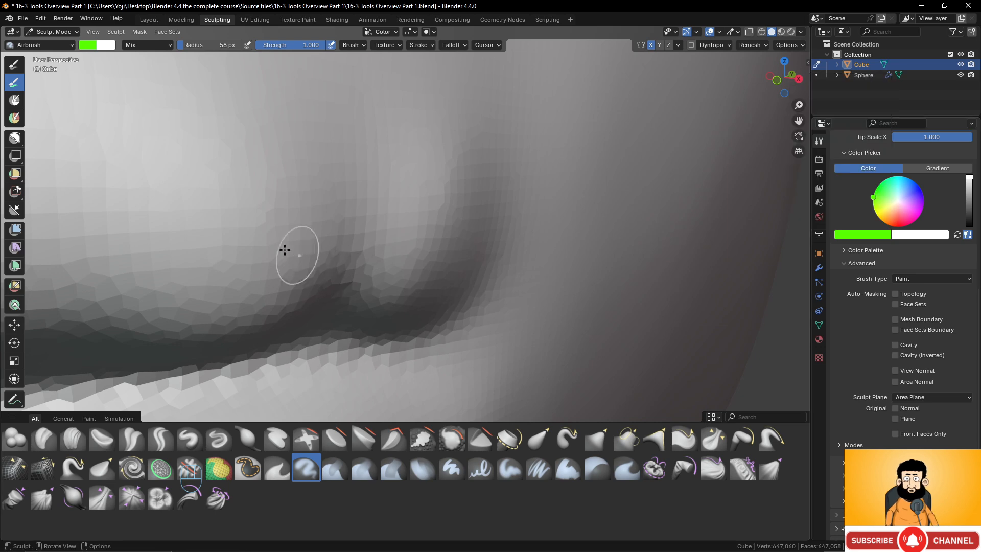
- Try painting a green patch above the corner of the mouth with the Airbrush, and undo it
{"action": "mouse_move", "coordinate": [285, 250]}
{"action": "left_mouse_down"}
{"action": "mouse_move", "coordinate": [281, 225]}
{"action": "mouse_move", "coordinate": [327, 225]}
{"action": "mouse_move", "coordinate": [272, 261]}
{"action": "mouse_move", "coordinate": [210, 265]}
{"action": "mouse_move", "coordinate": [262, 221]}
{"action": "mouse_move", "coordinate": [215, 247]}
{"action": "mouse_move", "coordinate": [247, 212]}
{"action": "mouse_move", "coordinate": [230, 189]}
{"action": "mouse_move", "coordinate": [272, 204]}
{"action": "left_mouse_up"}
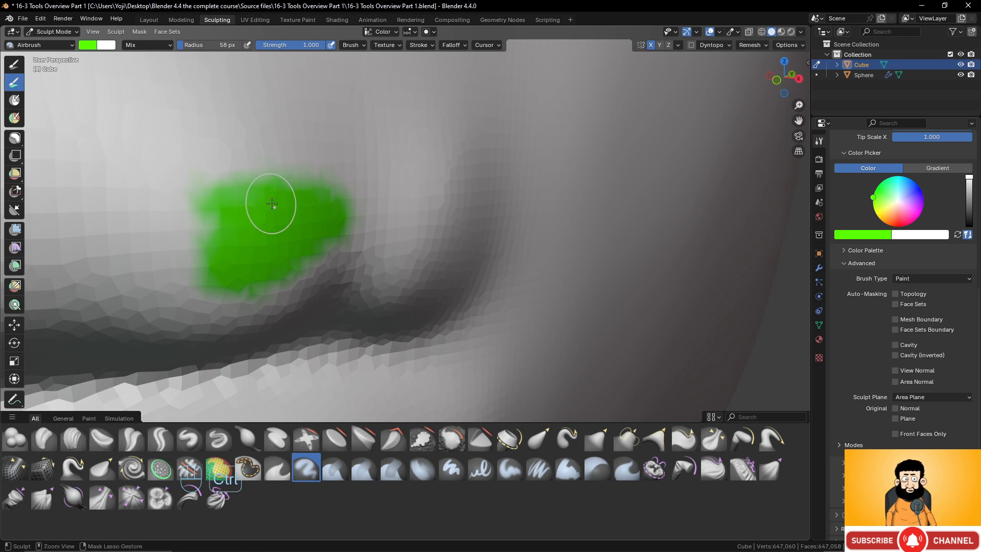
{"action": "key", "text": "ctrl+z"}
{"action": "key", "text": "ctrl+z"}
{"action": "scroll", "coordinate": [313, 214], "scroll_direction": "down", "scroll_amount": 10}
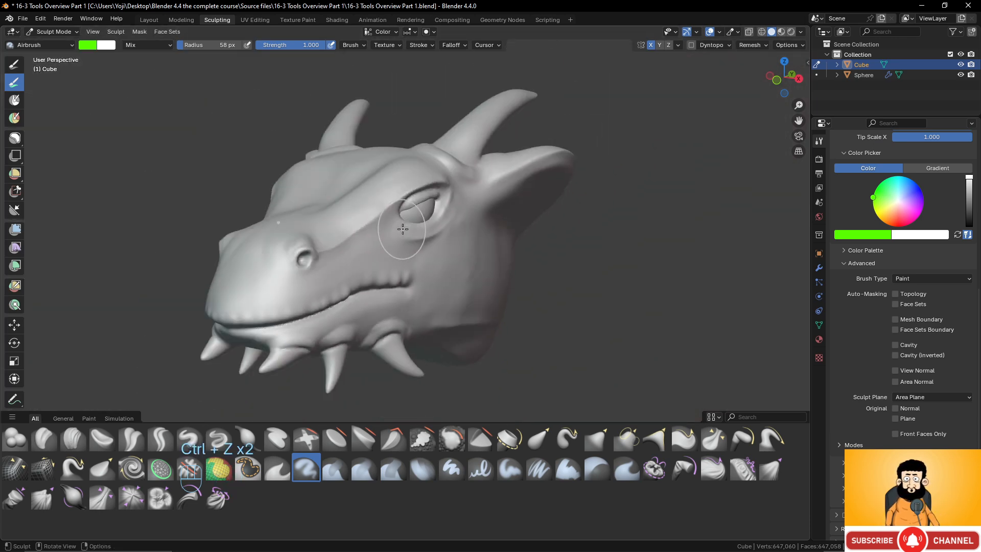
{"action": "middle_click_drag", "start_coordinate": [372, 253], "coordinate": [329, 265]}
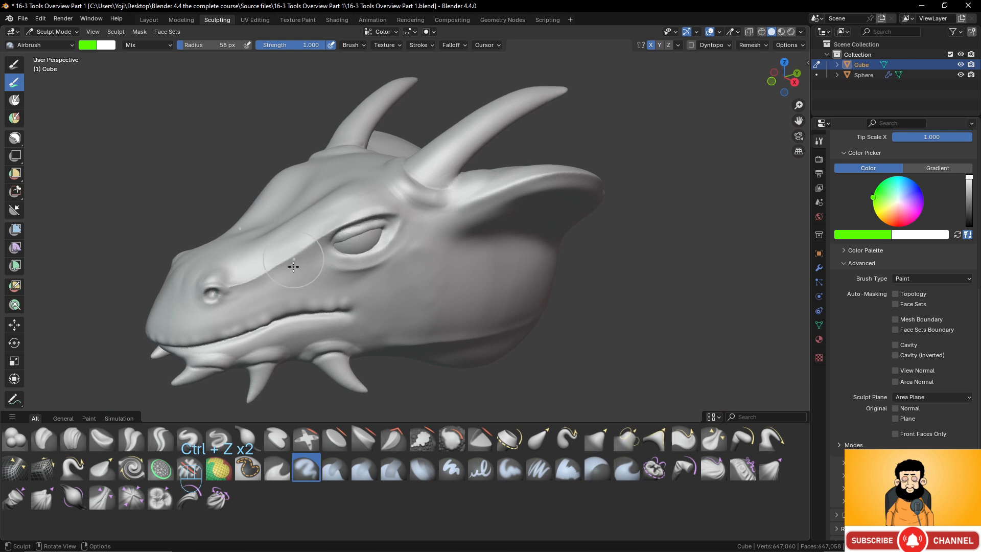
- Try painting the snout, eye area, cheek and lower jaw green with the Airbrush
{"action": "scroll", "coordinate": [294, 266], "scroll_direction": "down", "scroll_amount": 4}
{"action": "mouse_move", "coordinate": [271, 291]}
{"action": "left_mouse_down"}
{"action": "mouse_move", "coordinate": [409, 266]}
{"action": "mouse_move", "coordinate": [286, 246]}
{"action": "mouse_move", "coordinate": [322, 276]}
{"action": "mouse_move", "coordinate": [256, 295]}
{"action": "mouse_move", "coordinate": [327, 309]}
{"action": "mouse_move", "coordinate": [362, 285]}
{"action": "left_mouse_up"}
{"action": "scroll", "coordinate": [474, 281], "scroll_direction": "up", "scroll_amount": 2}
{"action": "middle_click_drag", "start_coordinate": [474, 281], "coordinate": [418, 240]}
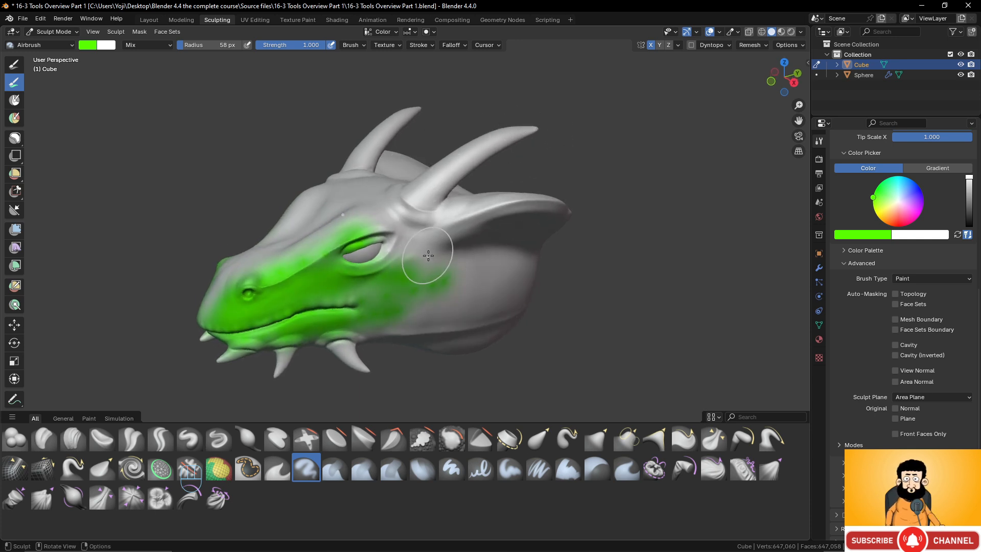
- Undo the green Airbrush strokes on the dragon's face
{"action": "key", "text": "ctrl+z"}
{"action": "key", "text": "ctrl+z"}
{"action": "key", "text": "ctrl+z"}
{"action": "key", "text": "ctrl+z"}
{"action": "key", "text": "ctrl+z"}
{"action": "key", "text": "ctrl+z"}
{"action": "key", "text": "ctrl+z"}
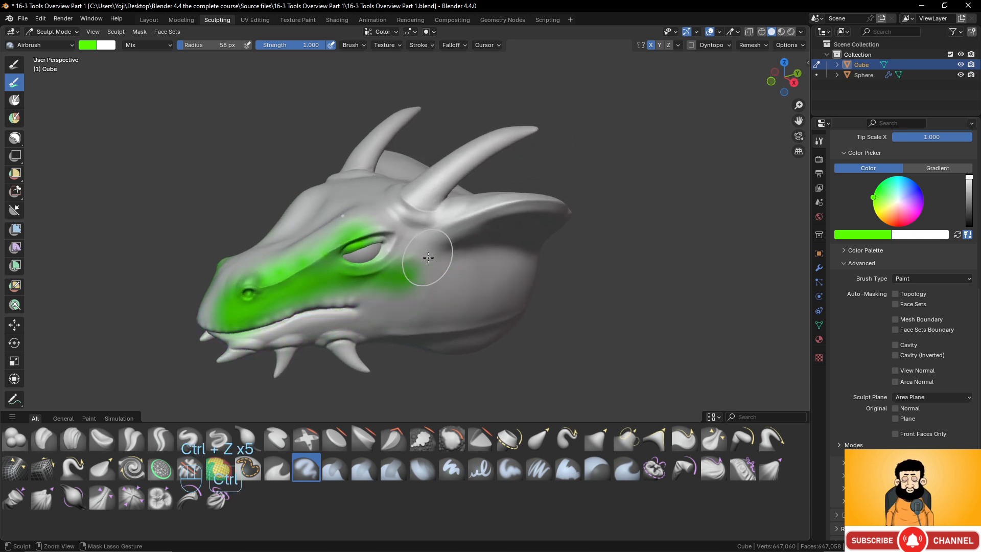
{"action": "key", "text": "ctrl+z"}
{"action": "key", "text": "ctrl+shift+z"}
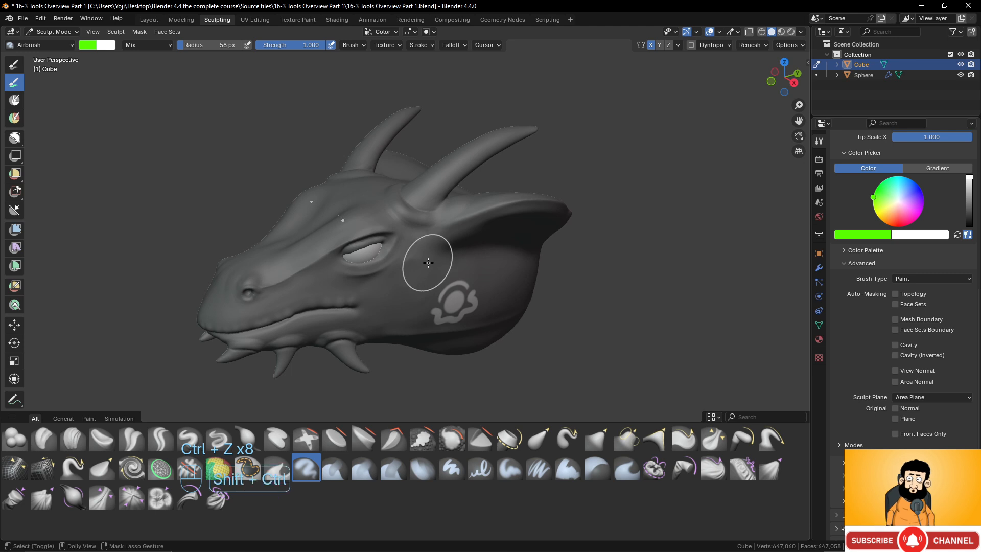
- Switch to the Grab Cloth brush and try pulling a spike out of the cheek behind the mouth
{"action": "middle_click_drag", "start_coordinate": [431, 257], "coordinate": [372, 288]}
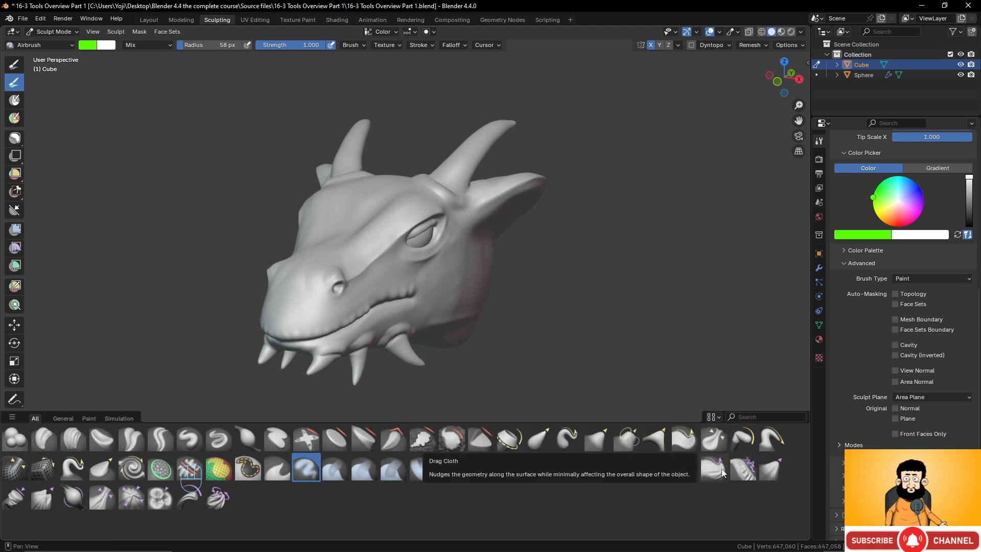
{"action": "middle_click_drag", "start_coordinate": [416, 274], "coordinate": [405, 258]}
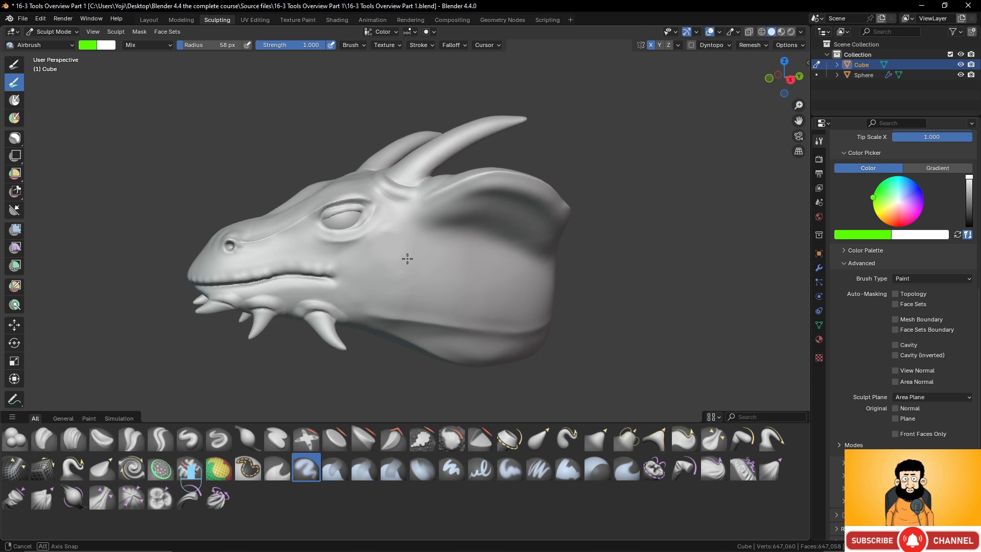
{"action": "left_click", "coordinate": [777, 468]}
{"action": "middle_click_drag", "start_coordinate": [440, 304], "coordinate": [524, 298]}
{"action": "scroll", "coordinate": [533, 308], "scroll_direction": "up", "scroll_amount": 4}
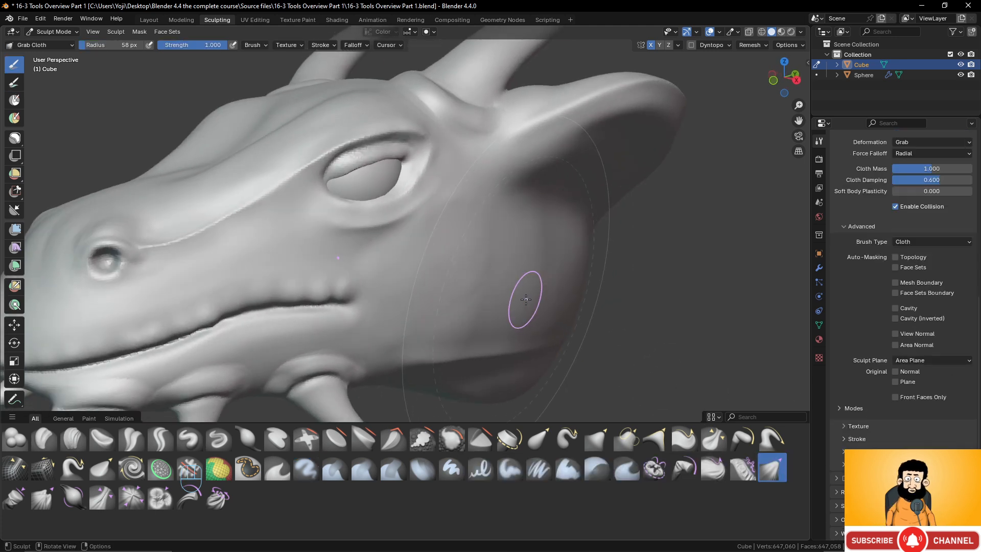
{"action": "left_click_drag", "start_coordinate": [524, 298], "coordinate": [605, 307]}
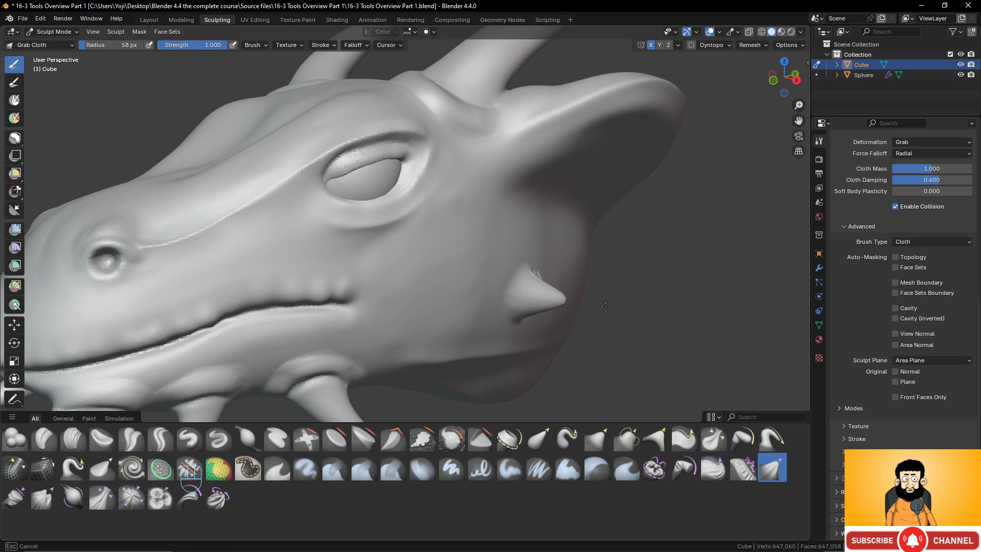
{"action": "mouse_move", "coordinate": [606, 307]}
{"action": "middle_mouse_down"}
{"action": "mouse_move", "coordinate": [416, 276]}
{"action": "mouse_move", "coordinate": [392, 319]}
{"action": "mouse_move", "coordinate": [379, 308]}
{"action": "middle_mouse_up"}
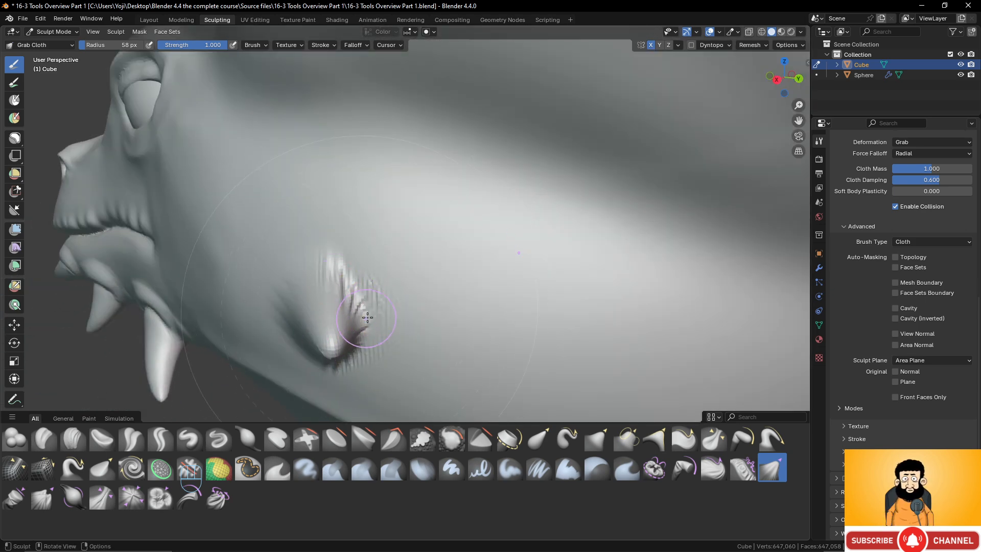
- Enlarge the Grab Cloth radius to 230 px and try pulling the surface at the rear of the neck below the ear
{"action": "scroll", "coordinate": [382, 301], "scroll_direction": "down", "scroll_amount": 2}
{"action": "key", "text": "f"}
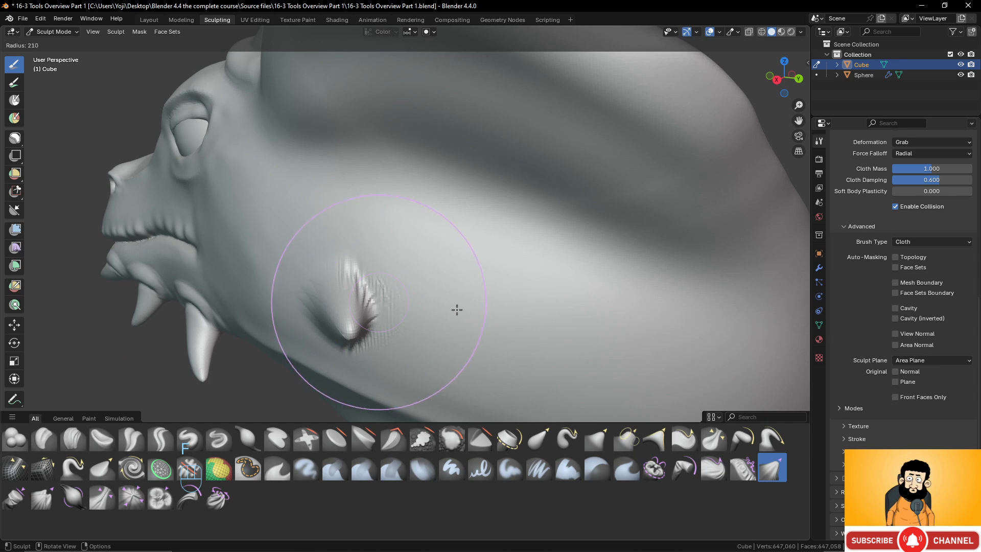
{"action": "left_click", "coordinate": [467, 311]}
{"action": "middle_click_drag", "start_coordinate": [512, 305], "coordinate": [587, 301]}
{"action": "scroll", "coordinate": [563, 304], "scroll_direction": "down", "scroll_amount": 2}
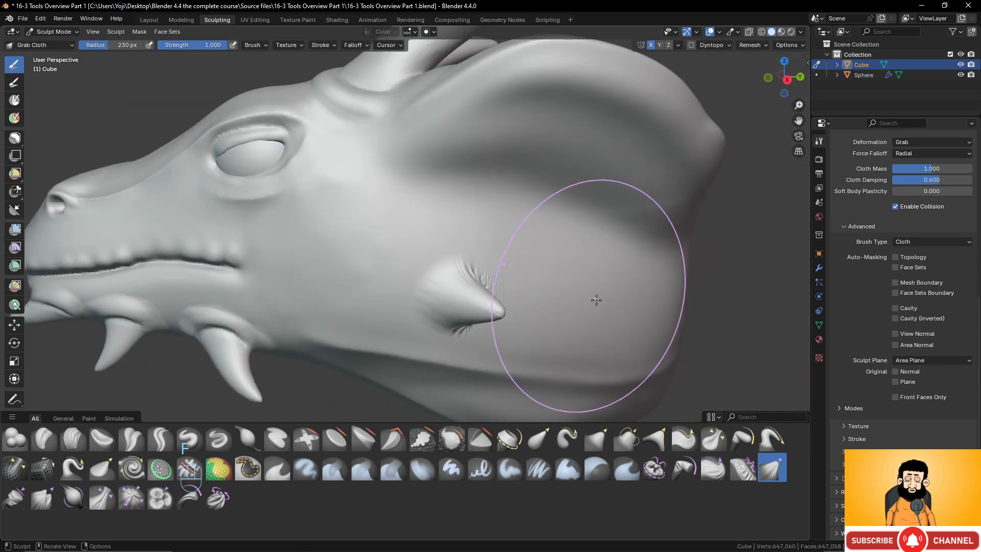
{"action": "left_click_drag", "start_coordinate": [640, 309], "coordinate": [666, 316]}
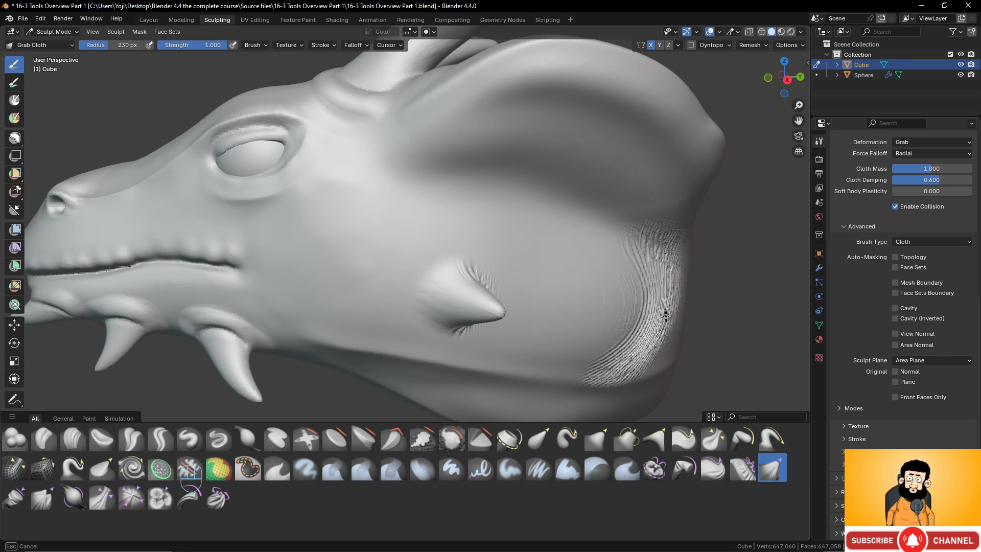
{"action": "left_click_drag", "start_coordinate": [665, 316], "coordinate": [666, 316]}
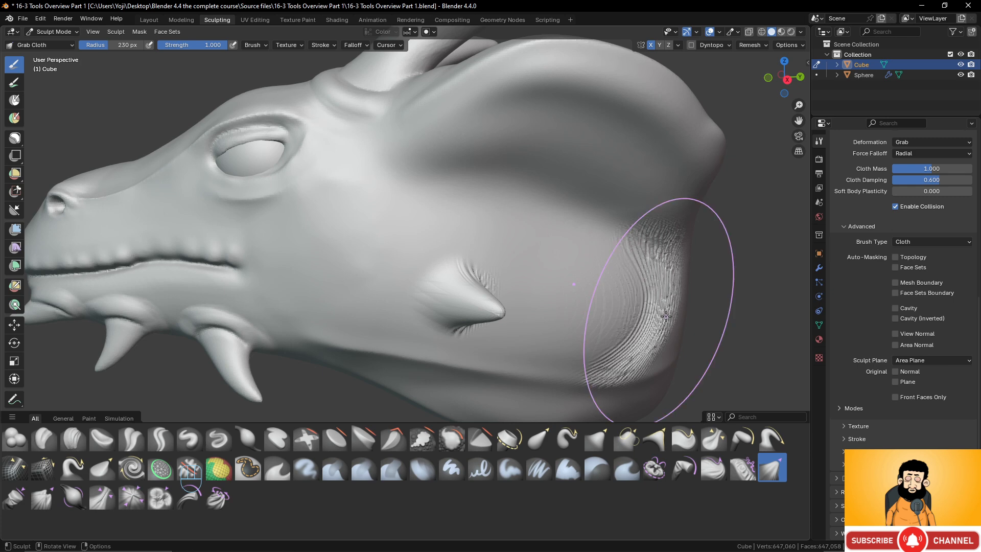
- Inspect the cloth wrinkles from the side and undo both Grab Cloth deformations
{"action": "mouse_move", "coordinate": [666, 316]}
{"action": "middle_mouse_down"}
{"action": "mouse_move", "coordinate": [593, 264]}
{"action": "mouse_move", "coordinate": [506, 275]}
{"action": "mouse_move", "coordinate": [416, 204]}
{"action": "middle_mouse_up"}
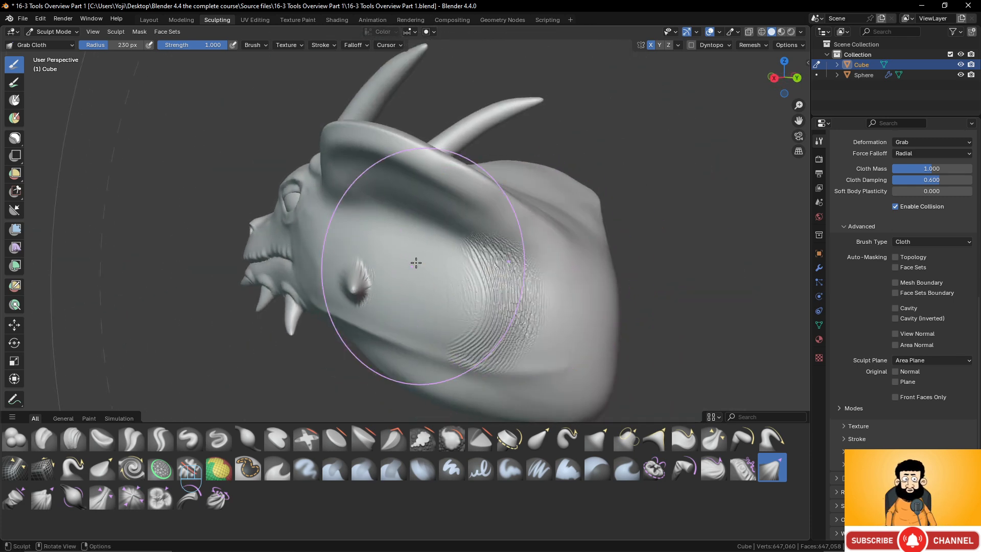
{"action": "middle_click_drag", "start_coordinate": [377, 276], "coordinate": [450, 289]}
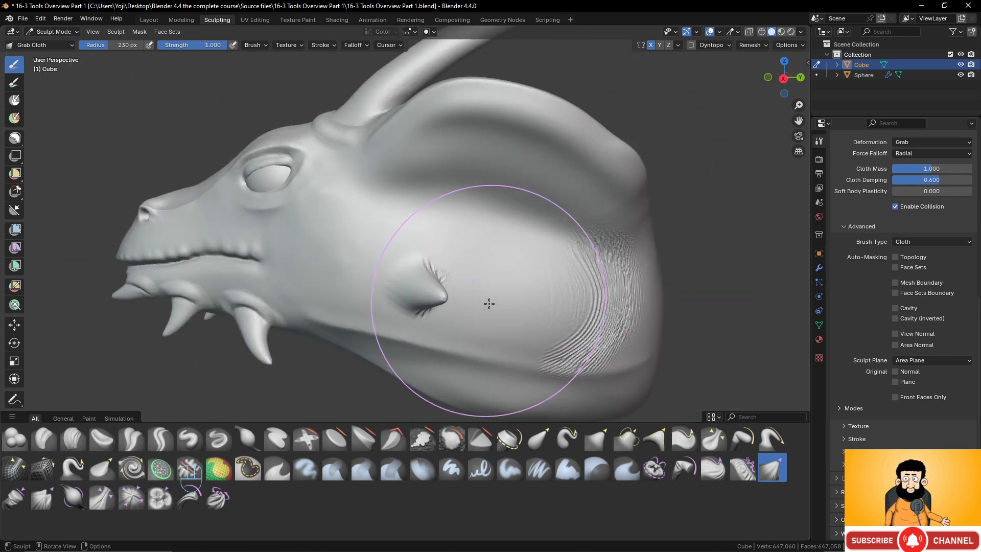
{"action": "key", "text": "ctrl+z"}
{"action": "key", "text": "ctrl+z"}
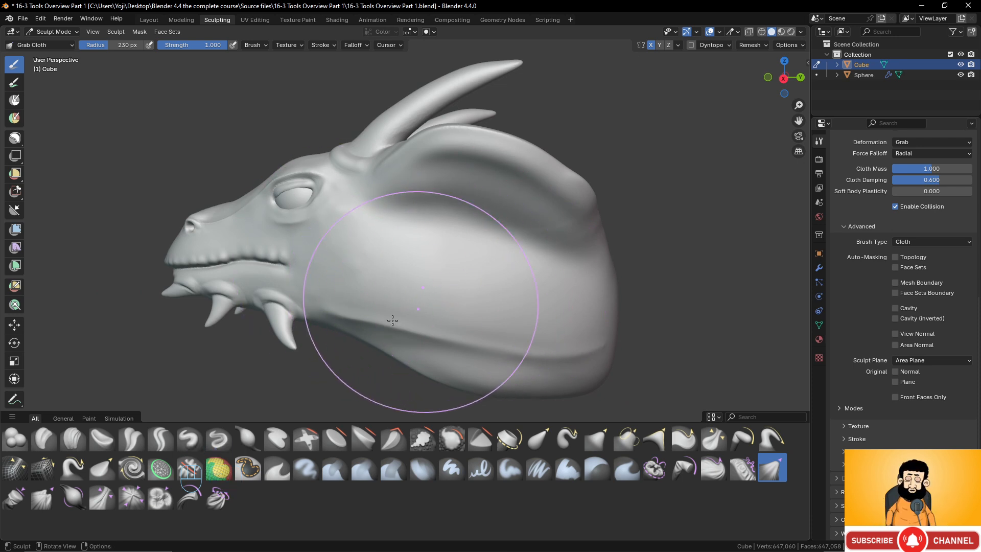
- Switch to Pinch Folds Cloth, reduce its radius to 98 px, try strokes across the cheek and neck, and undo them
{"action": "left_click", "coordinate": [96, 504]}
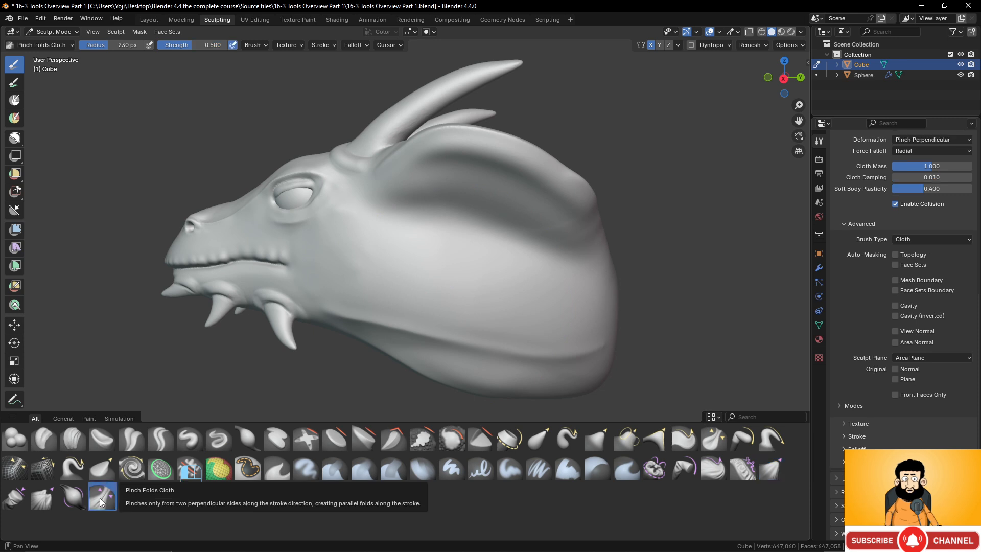
{"action": "key", "text": "f"}
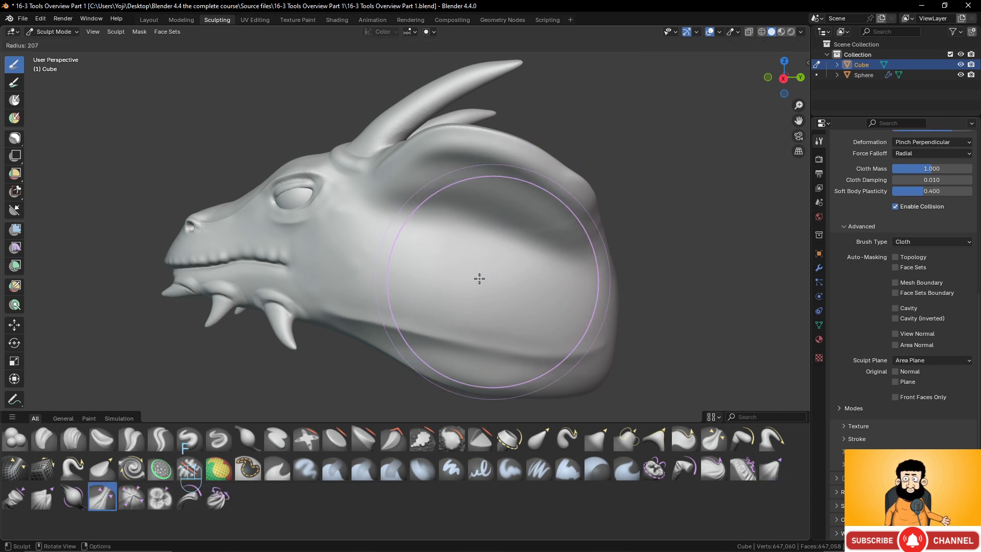
{"action": "left_click", "coordinate": [437, 277]}
{"action": "key", "text": "f"}
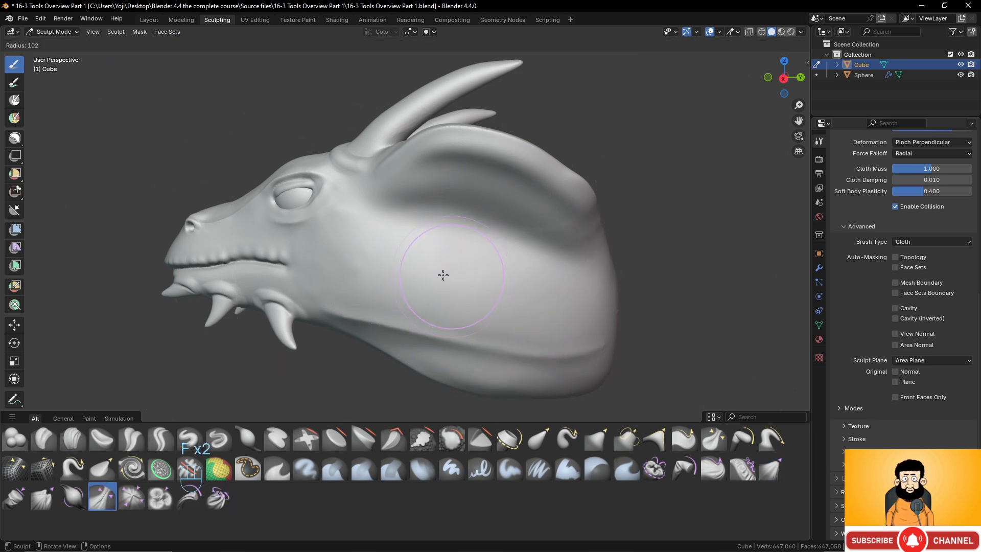
{"action": "left_click", "coordinate": [416, 269]}
{"action": "left_click_drag", "start_coordinate": [354, 265], "coordinate": [427, 271]}
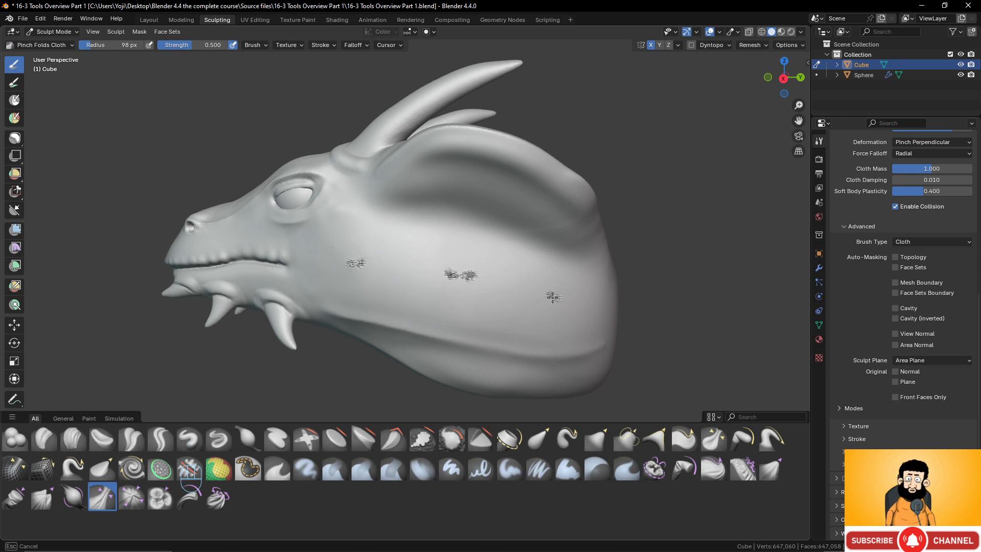
{"action": "left_click_drag", "start_coordinate": [551, 296], "coordinate": [551, 290]}
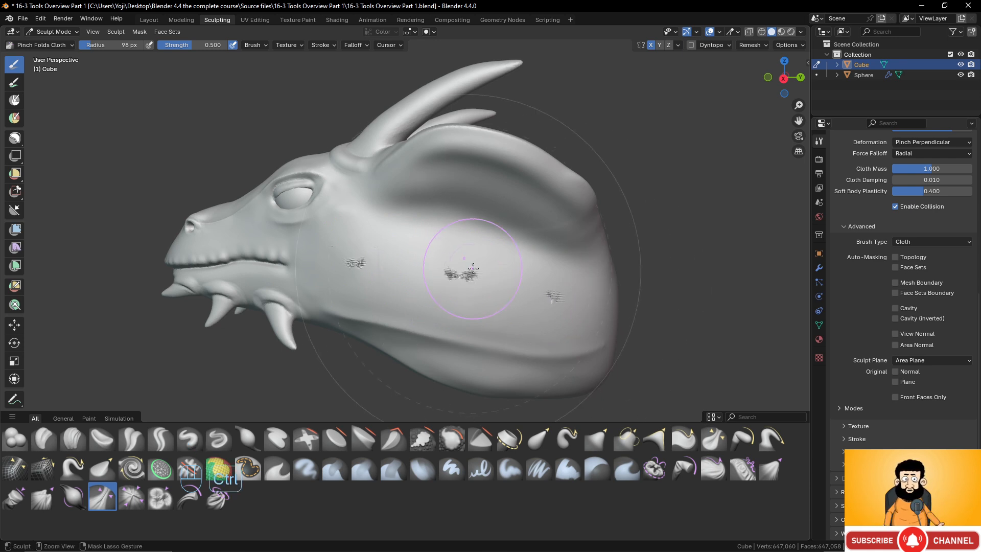
{"action": "key", "text": "ctrl+z"}
- Switch to the Drag Cloth brush, try a curved stroke on the cheek, and undo it
{"action": "middle_click_drag", "start_coordinate": [473, 268], "coordinate": [453, 265]}
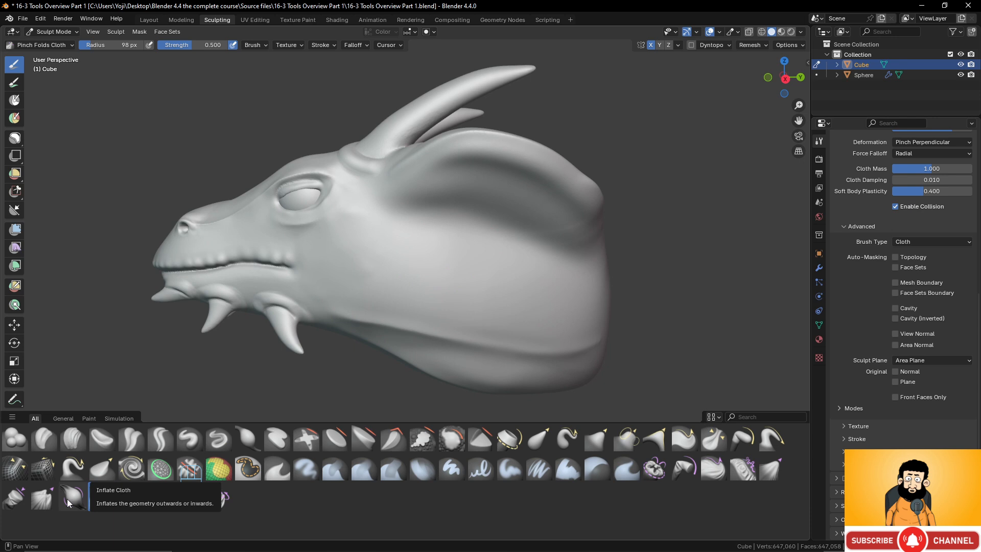
{"action": "left_click", "coordinate": [717, 471]}
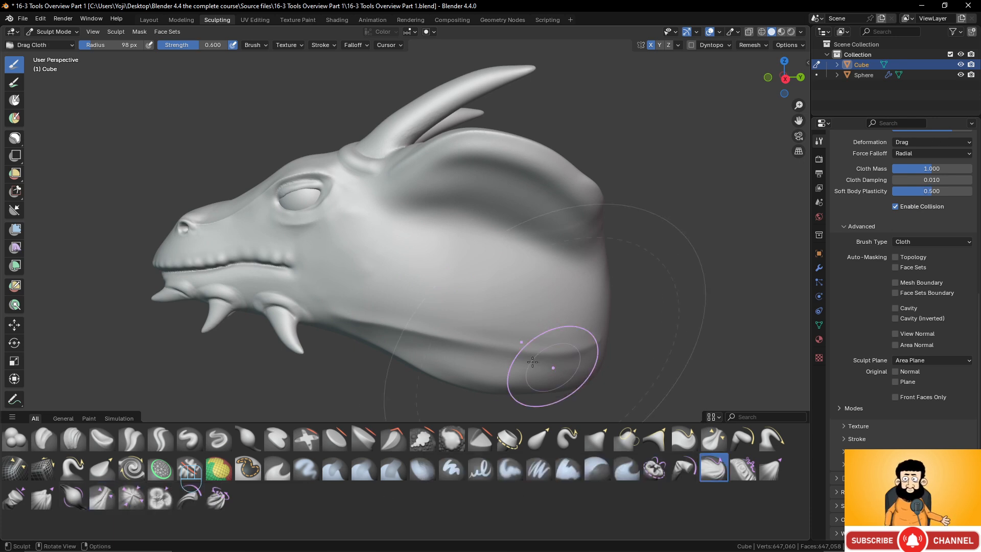
{"action": "scroll", "coordinate": [429, 307], "scroll_direction": "up", "scroll_amount": 3}
{"action": "scroll", "coordinate": [368, 276], "scroll_direction": "up", "scroll_amount": 2}
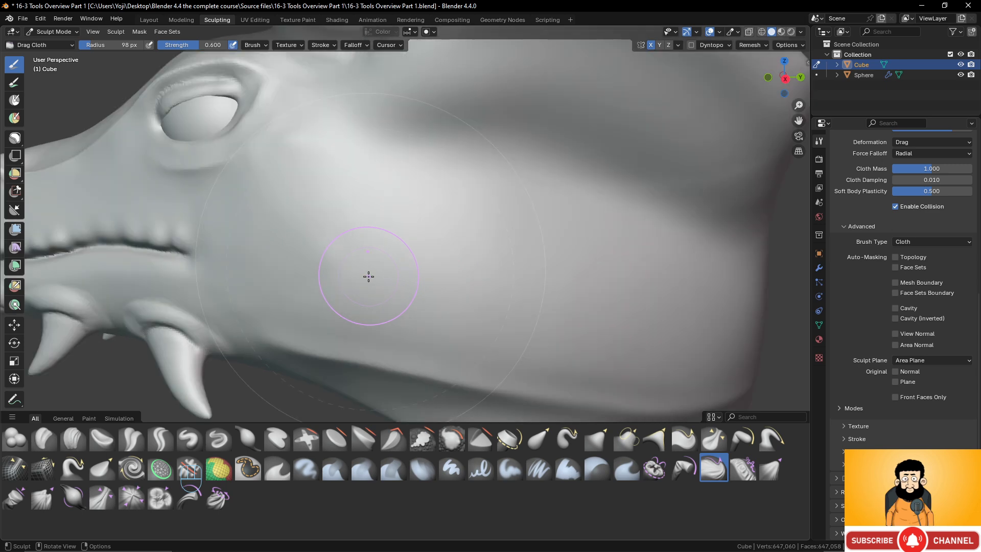
{"action": "mouse_move", "coordinate": [368, 276]}
{"action": "left_mouse_down"}
{"action": "mouse_move", "coordinate": [342, 265]}
{"action": "mouse_move", "coordinate": [401, 271]}
{"action": "left_mouse_up"}
{"action": "middle_click_drag", "start_coordinate": [424, 251], "coordinate": [391, 240]}
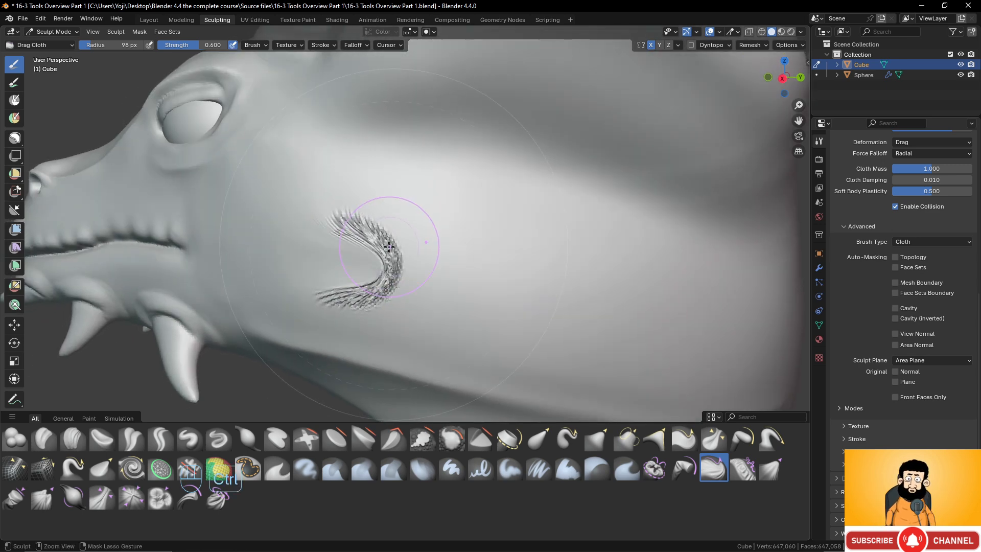
{"action": "key", "text": "ctrl+z"}
{"action": "scroll", "coordinate": [441, 260], "scroll_direction": "down", "scroll_amount": 5}
{"action": "left_click_drag", "start_coordinate": [441, 260], "coordinate": [450, 270]}
{"action": "key", "text": "ctrl+z"}
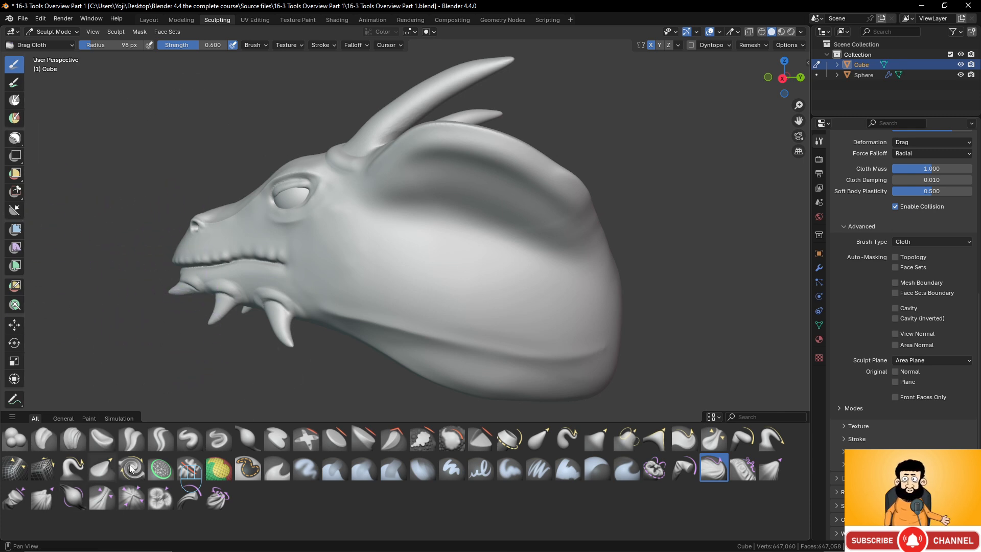
- Activate the Polyline Trim tool
{"action": "left_click", "coordinate": [16, 194]}
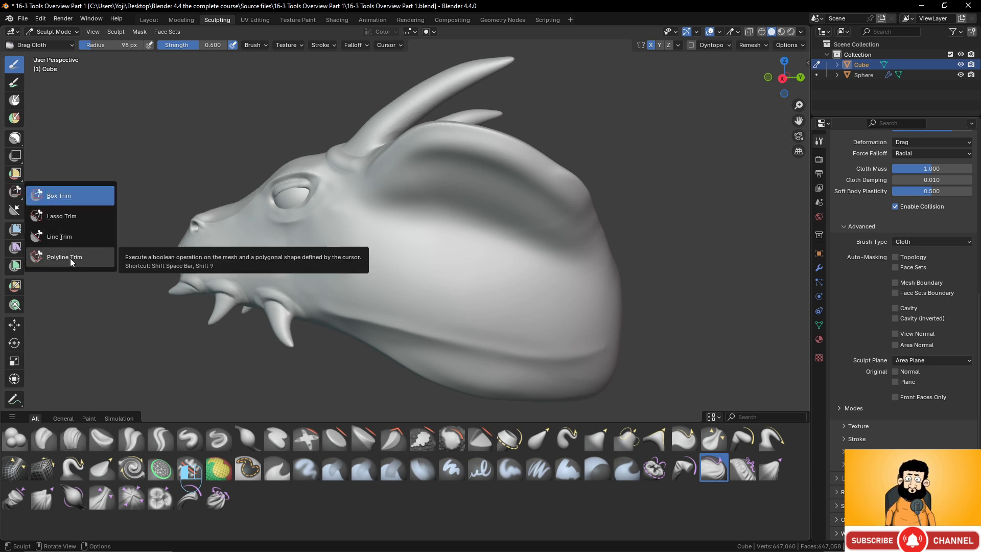
{"action": "left_click", "coordinate": [69, 259]}
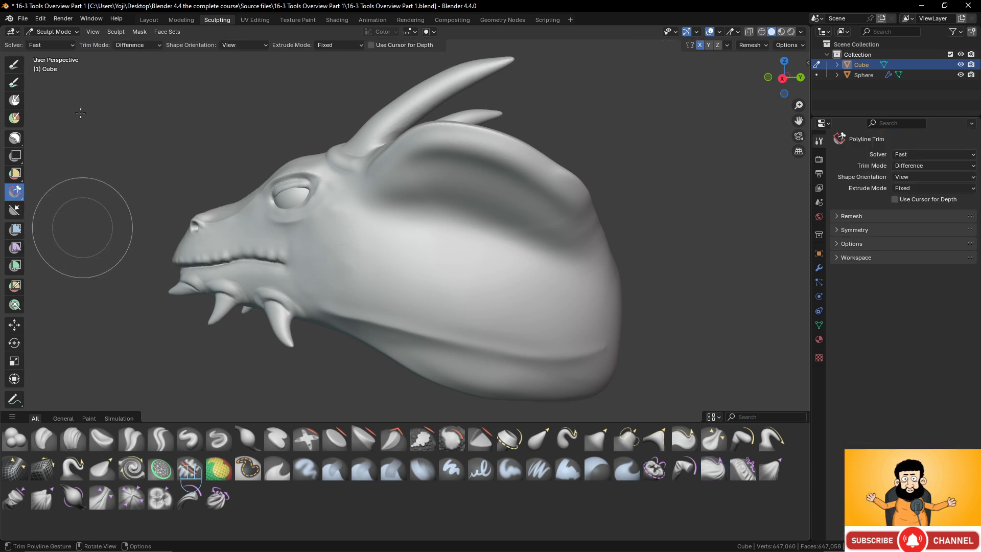
- Switch to Object Mode and return to Sculpt Mode
{"action": "left_click", "coordinate": [54, 32]}
{"action": "left_click", "coordinate": [53, 45]}
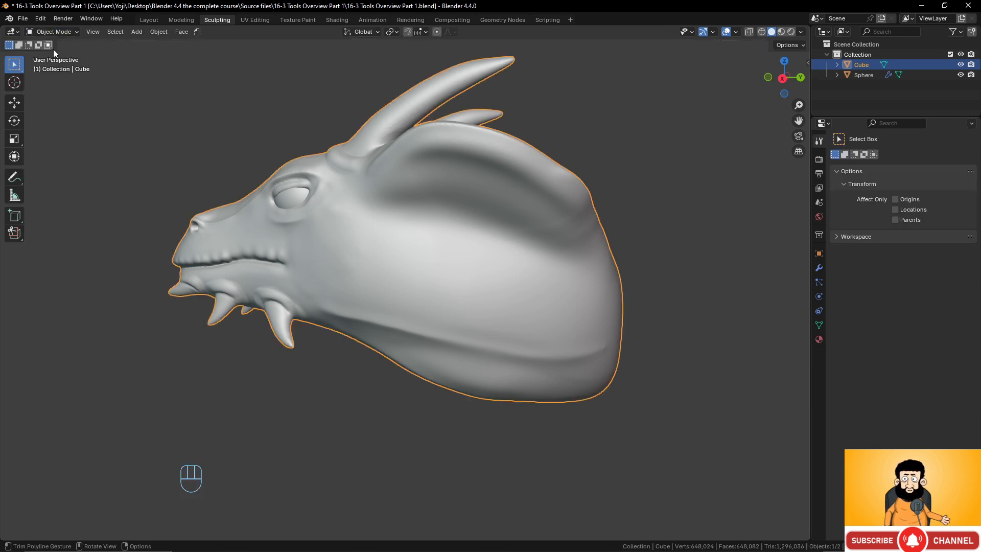
{"action": "left_click", "coordinate": [51, 31]}
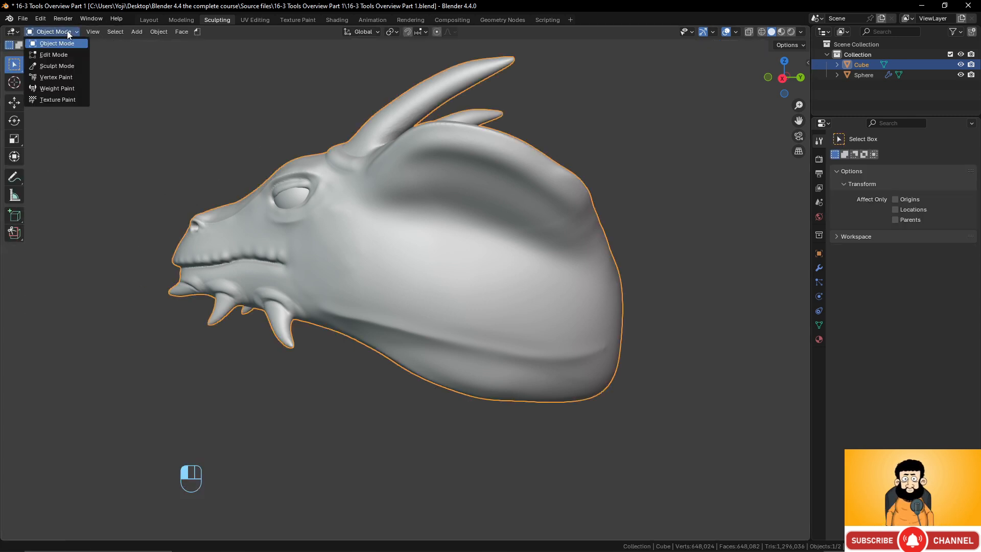
{"action": "left_click", "coordinate": [52, 66]}
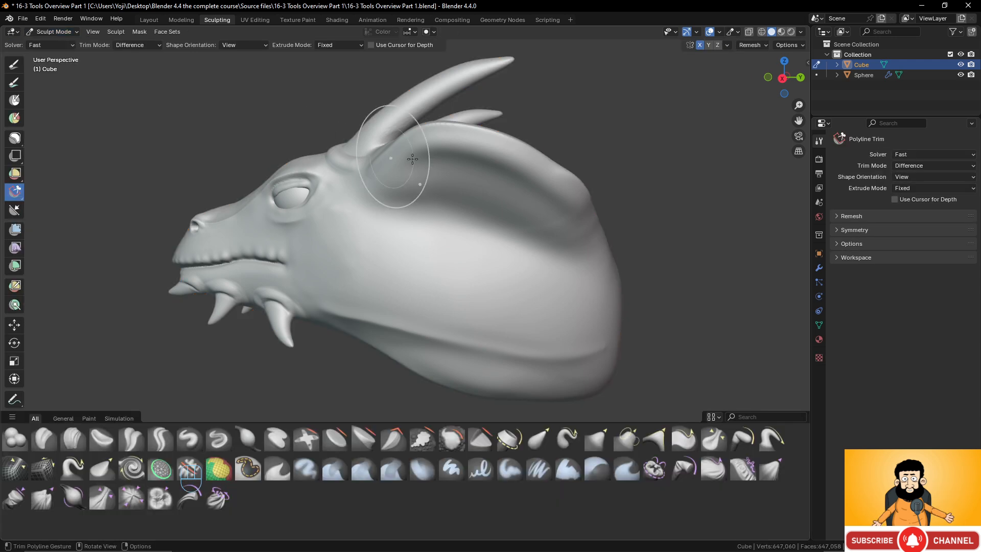
- Try to trim the rear edge of the ear with a closed six-point Polyline Trim outline
{"action": "scroll", "coordinate": [464, 164], "scroll_direction": "up", "scroll_amount": 2}
{"action": "mouse_move", "coordinate": [464, 171]}
{"action": "middle_mouse_down"}
{"action": "mouse_move", "coordinate": [446, 239]}
{"action": "mouse_move", "coordinate": [482, 219]}
{"action": "mouse_move", "coordinate": [460, 261]}
{"action": "mouse_move", "coordinate": [408, 212]}
{"action": "mouse_move", "coordinate": [399, 230]}
{"action": "mouse_move", "coordinate": [440, 245]}
{"action": "middle_mouse_up"}
{"action": "middle_click_drag", "start_coordinate": [620, 280], "coordinate": [565, 234]}
{"action": "left_click", "coordinate": [571, 206]}
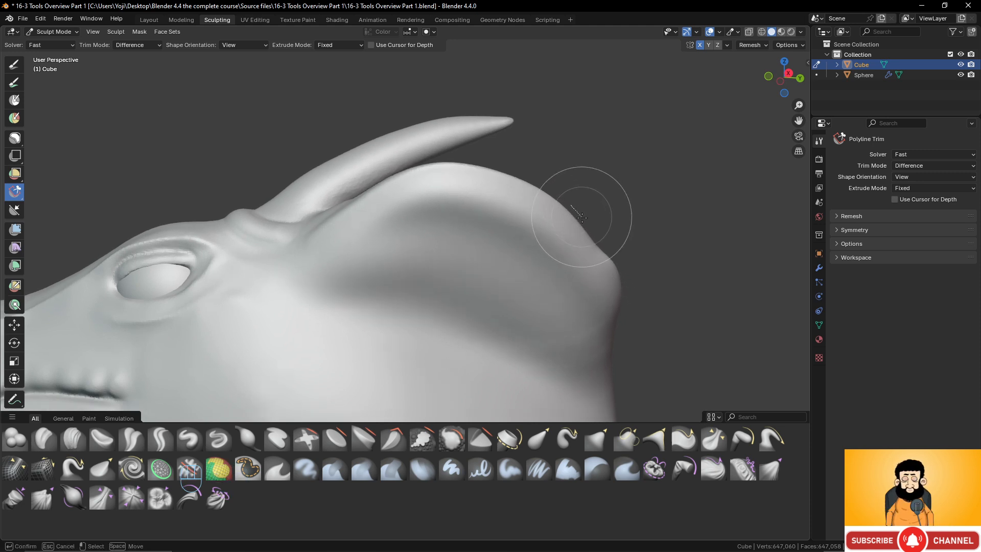
{"action": "left_click", "coordinate": [606, 314]}
{"action": "left_click", "coordinate": [636, 351]}
{"action": "left_click", "coordinate": [693, 317]}
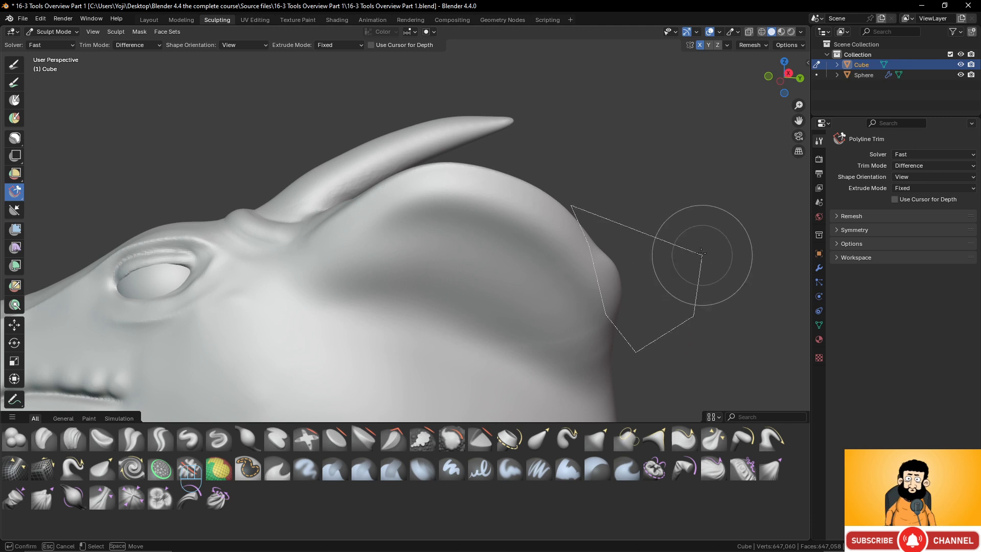
{"action": "left_click", "coordinate": [701, 252]}
{"action": "left_click", "coordinate": [647, 185]}
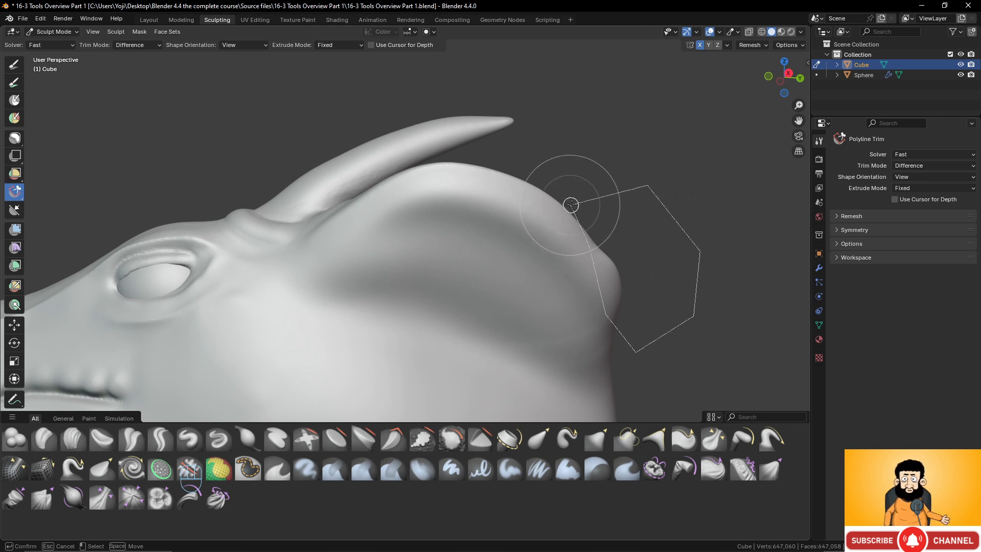
{"action": "left_click", "coordinate": [571, 206]}
{"action": "mouse_move", "coordinate": [572, 204]}
{"action": "middle_mouse_down"}
{"action": "mouse_move", "coordinate": [493, 240]}
{"action": "mouse_move", "coordinate": [381, 271]}
{"action": "middle_mouse_up"}
{"action": "scroll", "coordinate": [486, 244], "scroll_direction": "down", "scroll_amount": 3}
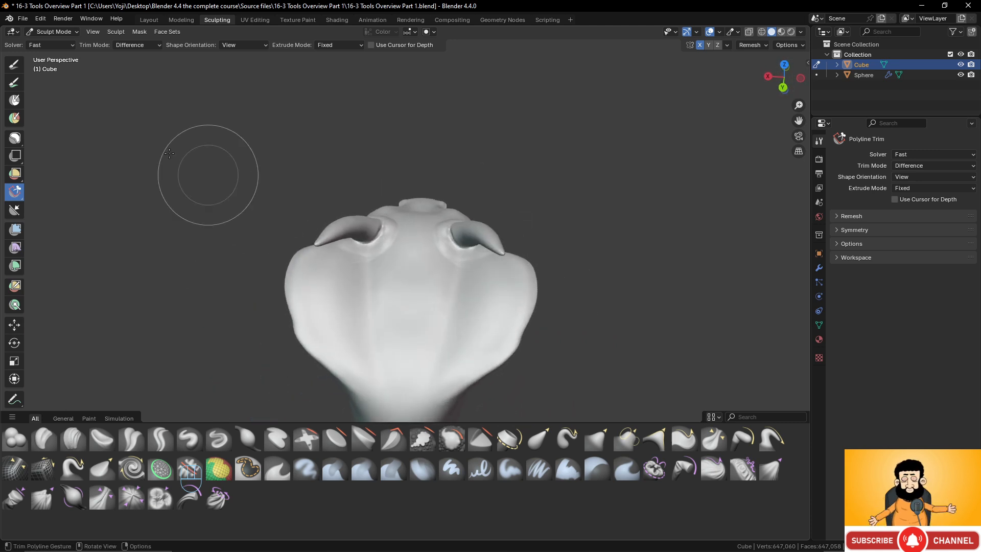
- Trim off the horn tips with a closed four-point Polyline Trim outline, inspect the cut ends, and undo the trim
{"action": "middle_click_drag", "start_coordinate": [540, 242], "coordinate": [613, 219]}
{"action": "scroll", "coordinate": [588, 215], "scroll_direction": "up", "scroll_amount": 3}
{"action": "left_click", "coordinate": [469, 134]}
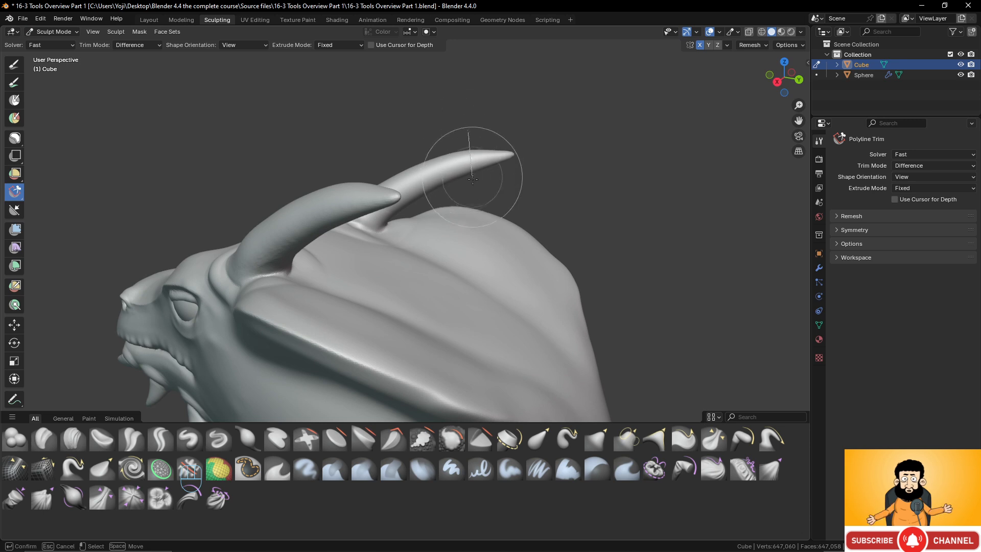
{"action": "left_click", "coordinate": [488, 189]}
{"action": "left_click", "coordinate": [545, 170]}
{"action": "left_click", "coordinate": [548, 130]}
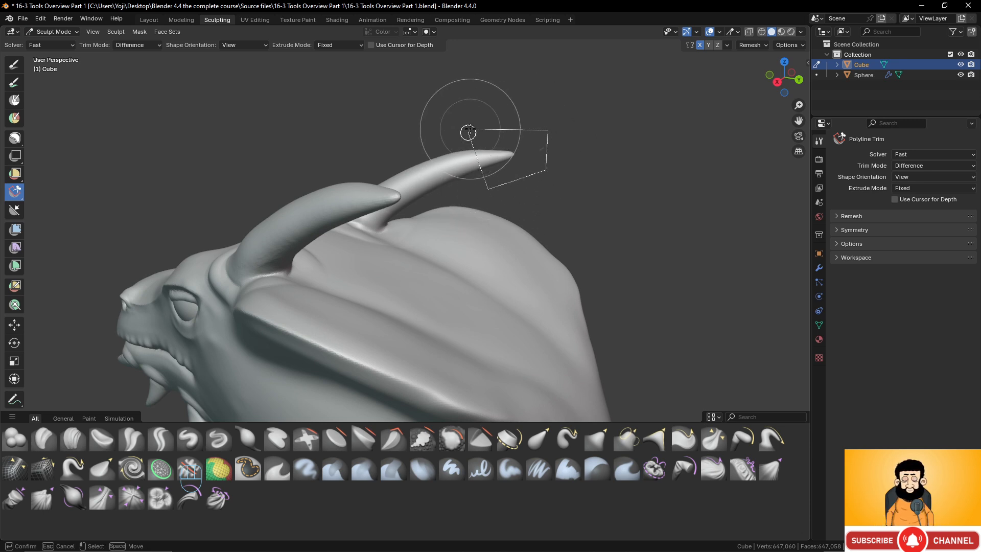
{"action": "left_click", "coordinate": [468, 132]}
{"action": "middle_click_drag", "start_coordinate": [468, 130], "coordinate": [537, 218]}
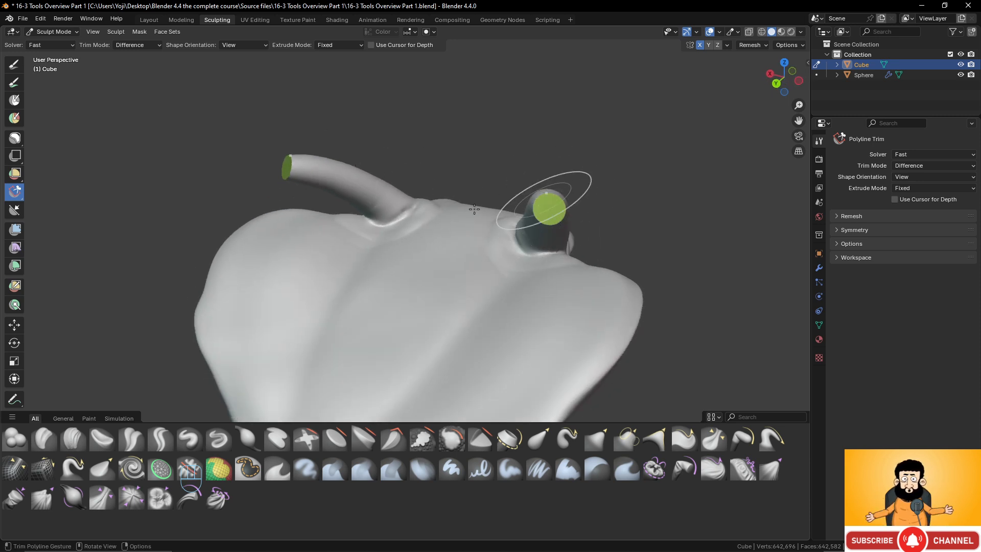
{"action": "mouse_move", "coordinate": [542, 211]}
{"action": "middle_mouse_down"}
{"action": "mouse_move", "coordinate": [608, 214]}
{"action": "mouse_move", "coordinate": [611, 229]}
{"action": "middle_mouse_up"}
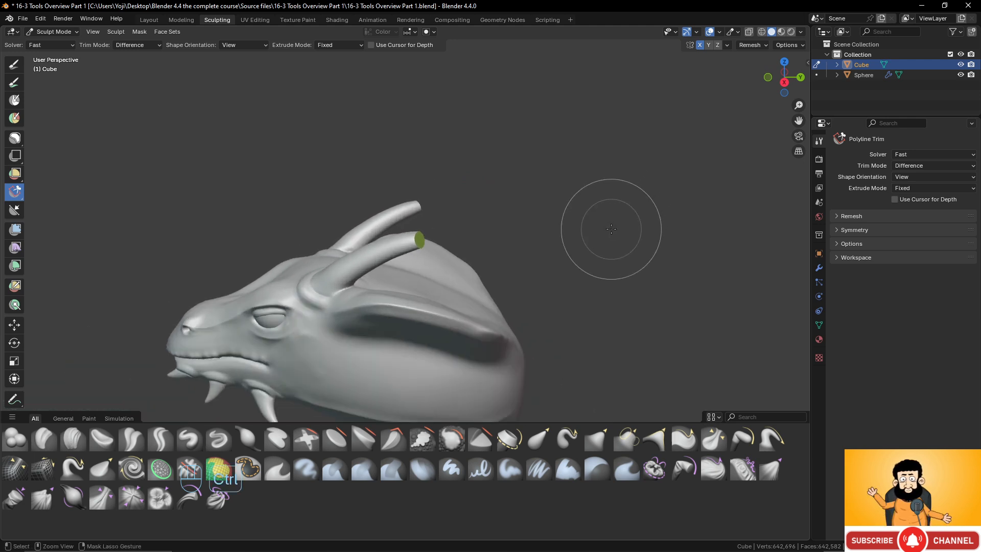
{"action": "key", "text": "ctrl+z"}
- Show the dragon head from the right side in orthographic projection
{"action": "middle_click_drag", "start_coordinate": [493, 285], "coordinate": [513, 270], "text": "shift"}
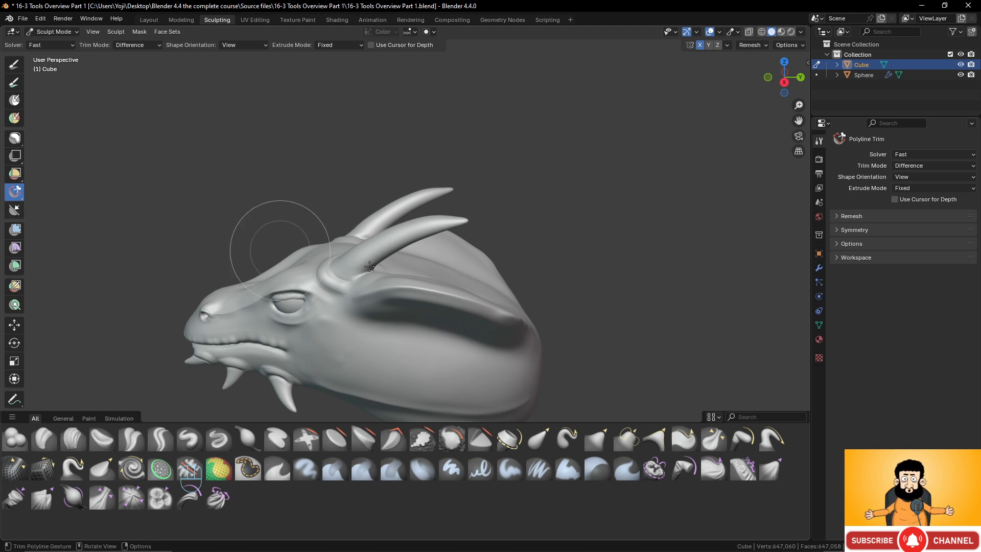
{"action": "middle_click_drag", "start_coordinate": [698, 324], "coordinate": [685, 264], "text": "shift"}
{"action": "middle_click_drag", "start_coordinate": [533, 202], "coordinate": [527, 197]}
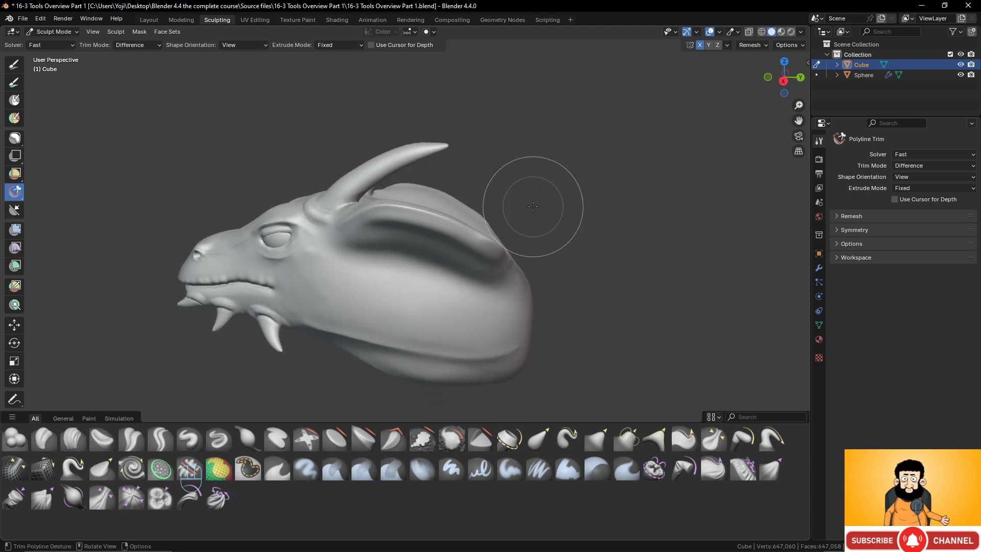
{"action": "key", "text": "KP_3"}
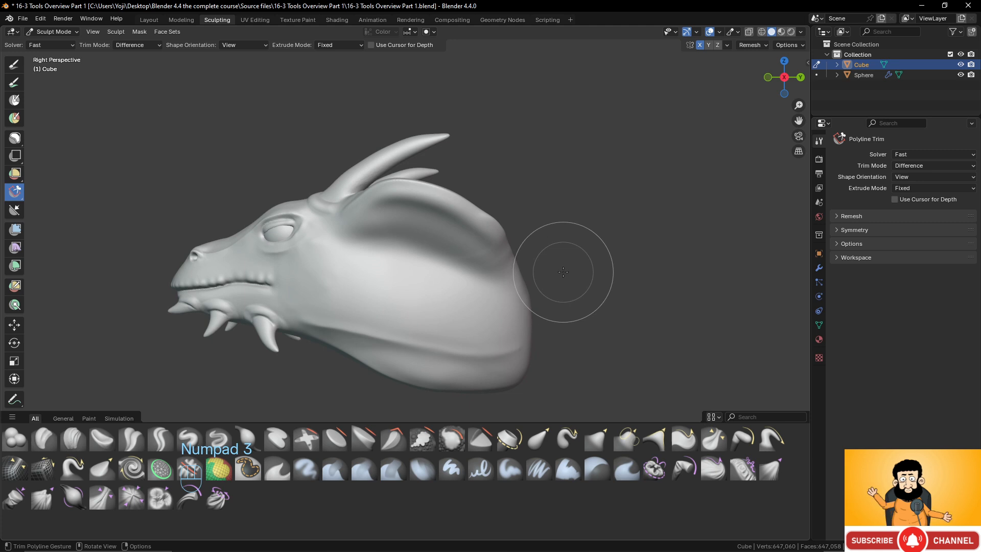
{"action": "key", "text": "KP_5"}
{"action": "scroll", "coordinate": [560, 280], "scroll_direction": "up", "scroll_amount": 1}
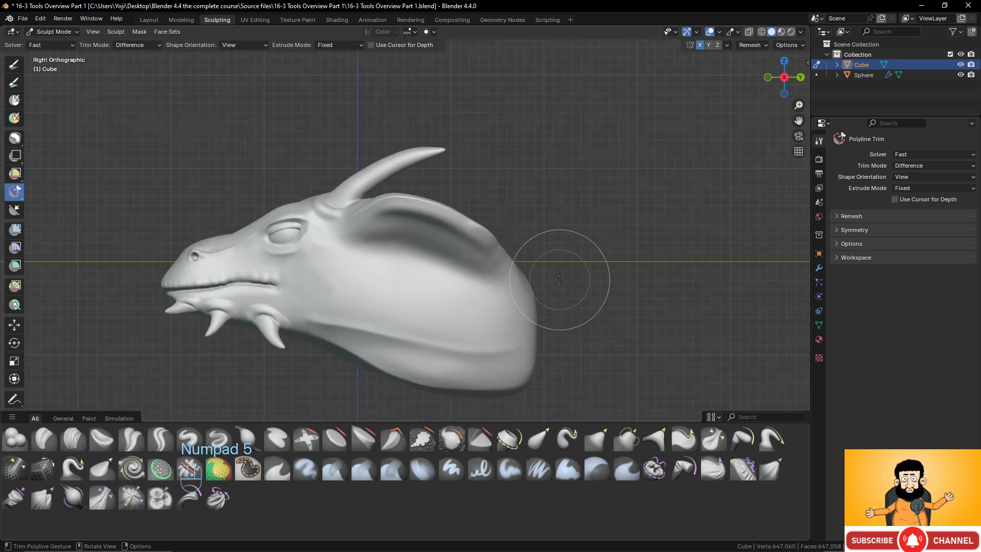
{"action": "left_click", "coordinate": [482, 197]}
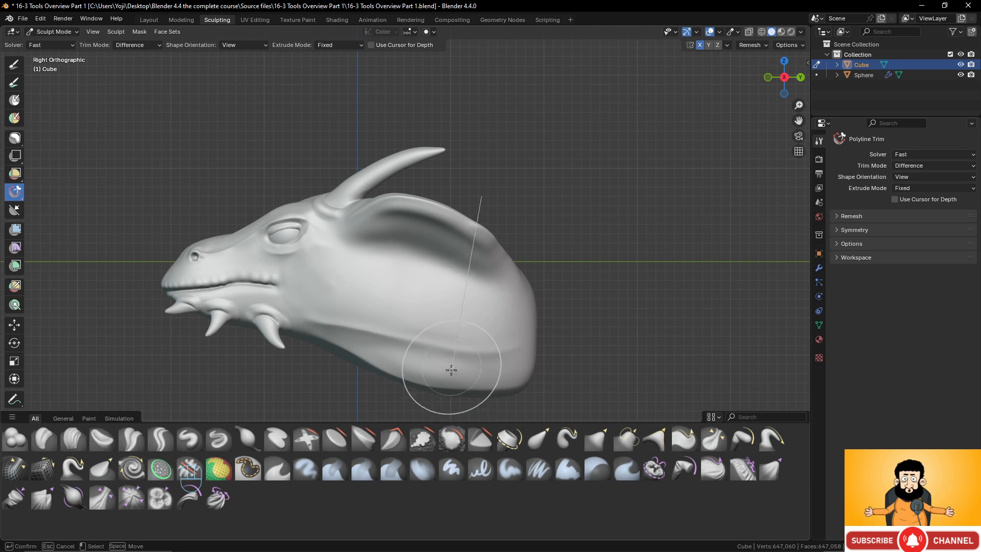
{"action": "left_click", "coordinate": [445, 406]}
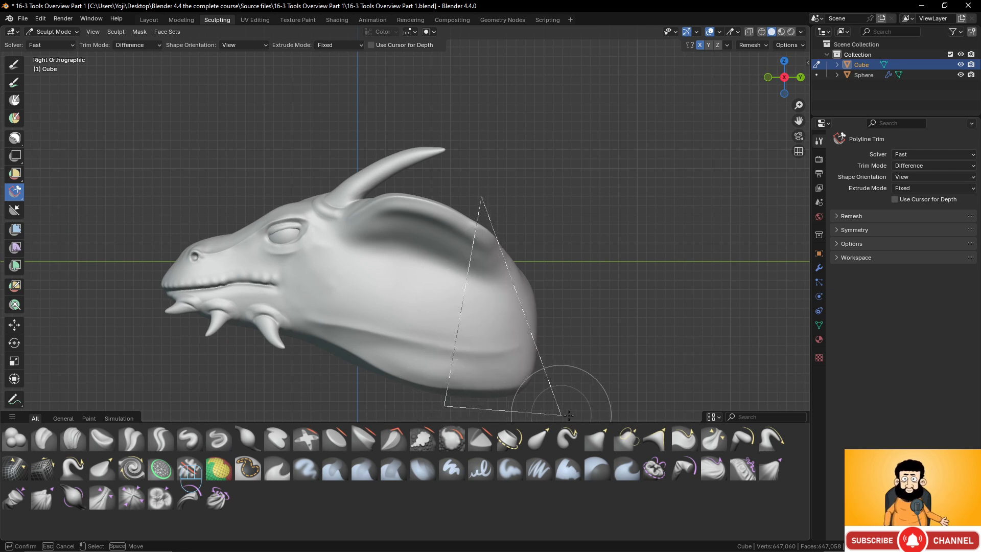
{"action": "left_click", "coordinate": [596, 414]}
{"action": "left_click", "coordinate": [590, 252]}
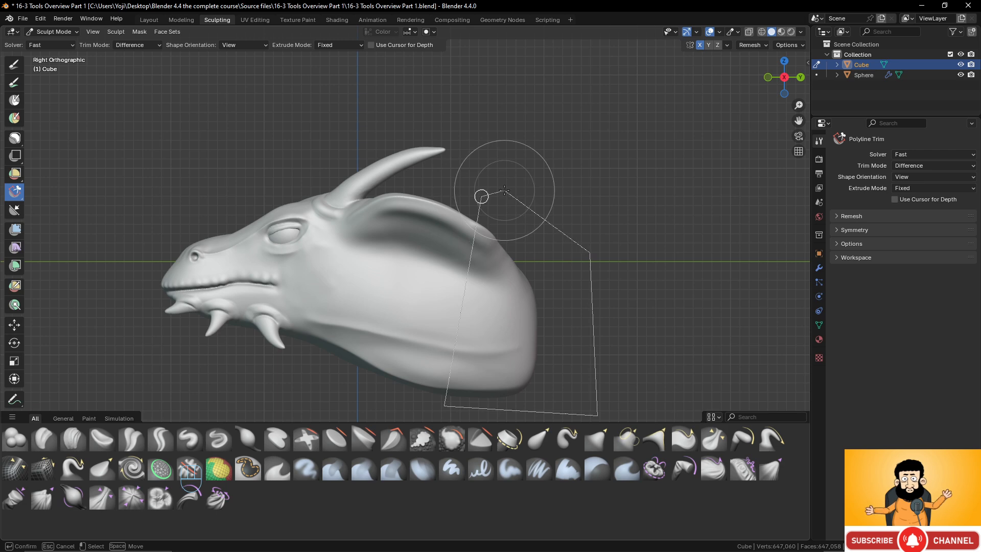
{"action": "key", "text": "Escape"}
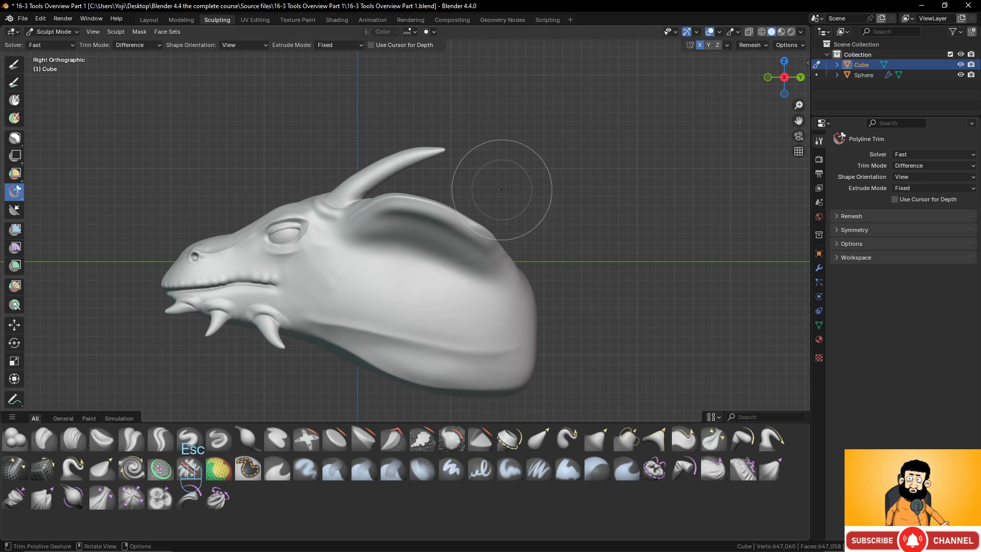
- Switch to the Line Project tool, flatten the back of the neck along a steep slanted line, and undo it
{"action": "left_click", "coordinate": [14, 210]}
{"action": "left_click", "coordinate": [493, 202]}
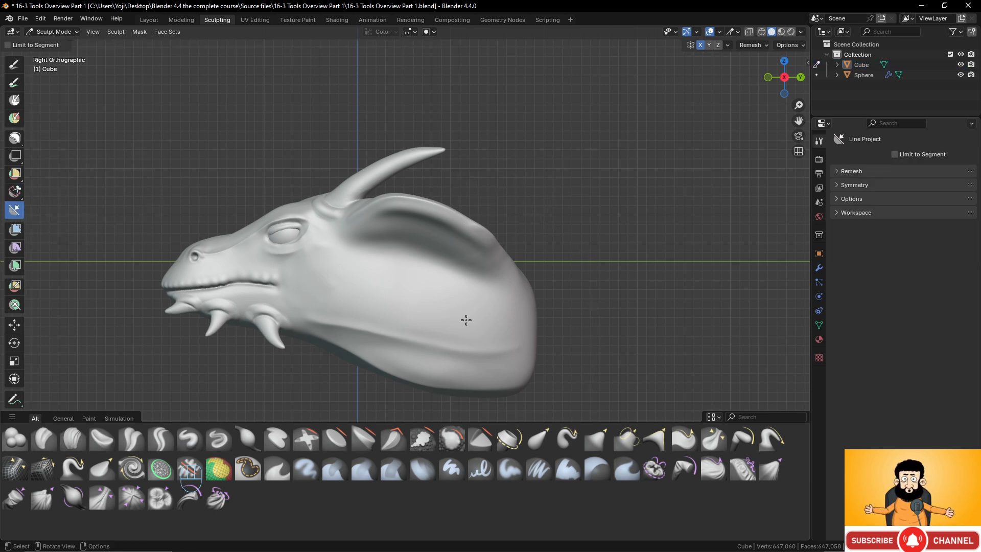
{"action": "left_click_drag", "start_coordinate": [449, 406], "coordinate": [501, 215]}
{"action": "middle_click_drag", "start_coordinate": [509, 284], "coordinate": [461, 262]}
{"action": "key", "text": "ctrl+z"}
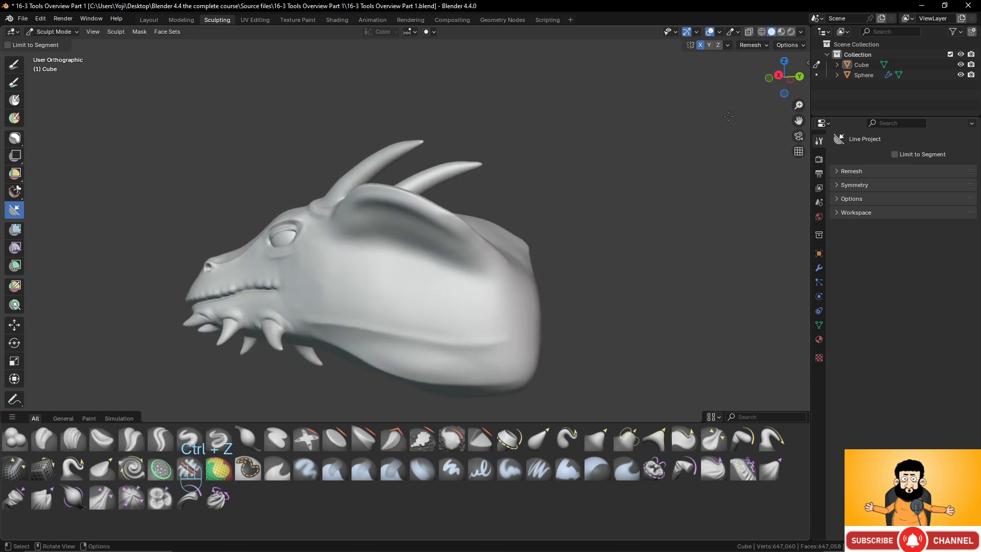
- Turn on the wireframe display over the dragon head
{"action": "left_click", "coordinate": [802, 31]}
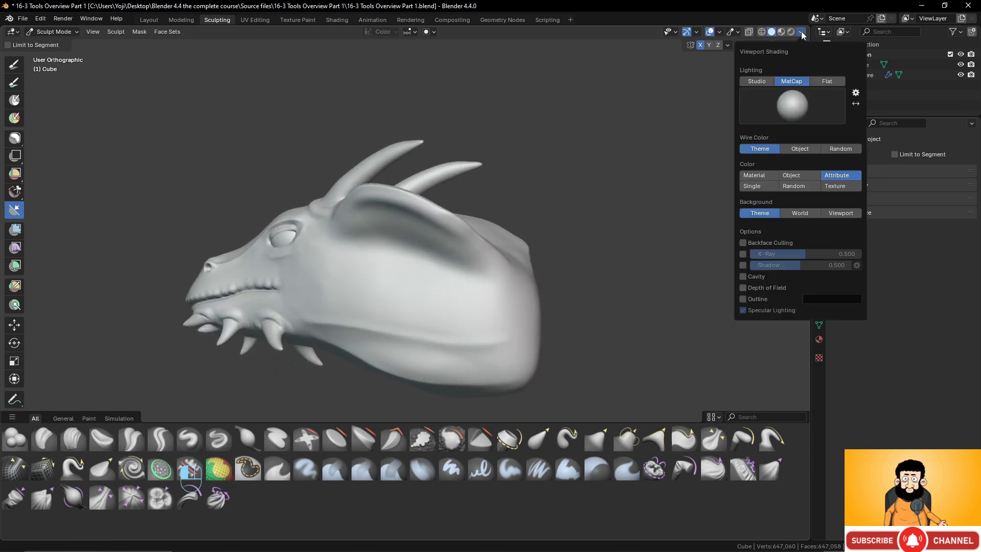
{"action": "key", "text": "q"}
{"action": "left_click", "coordinate": [600, 158]}
- Try Line Project along a nearly horizontal line below the ear in the right orthographic view, and undo it
{"action": "scroll", "coordinate": [579, 318], "scroll_direction": "up", "scroll_amount": 5}
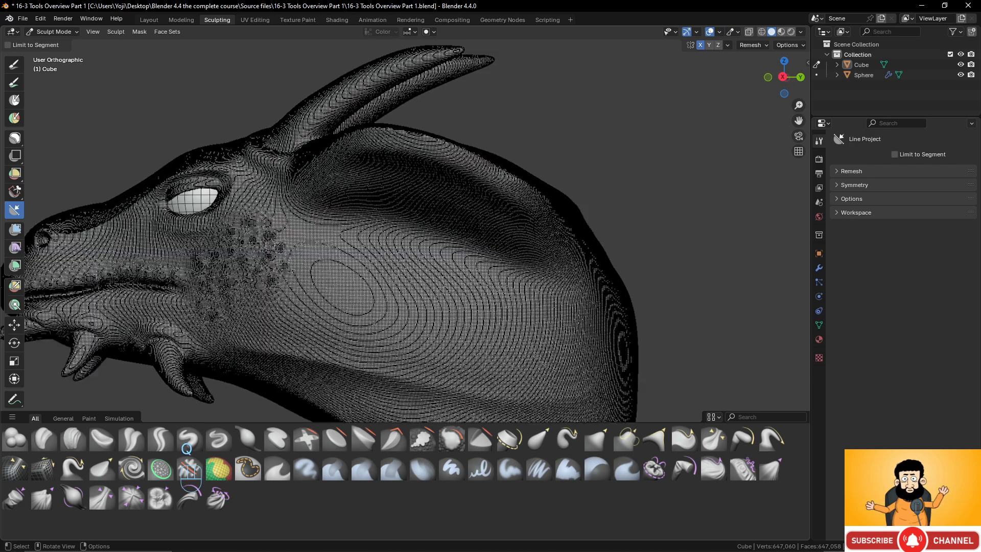
{"action": "middle_click_drag", "start_coordinate": [579, 318], "coordinate": [534, 153], "text": "shift"}
{"action": "key", "text": "KP_3"}
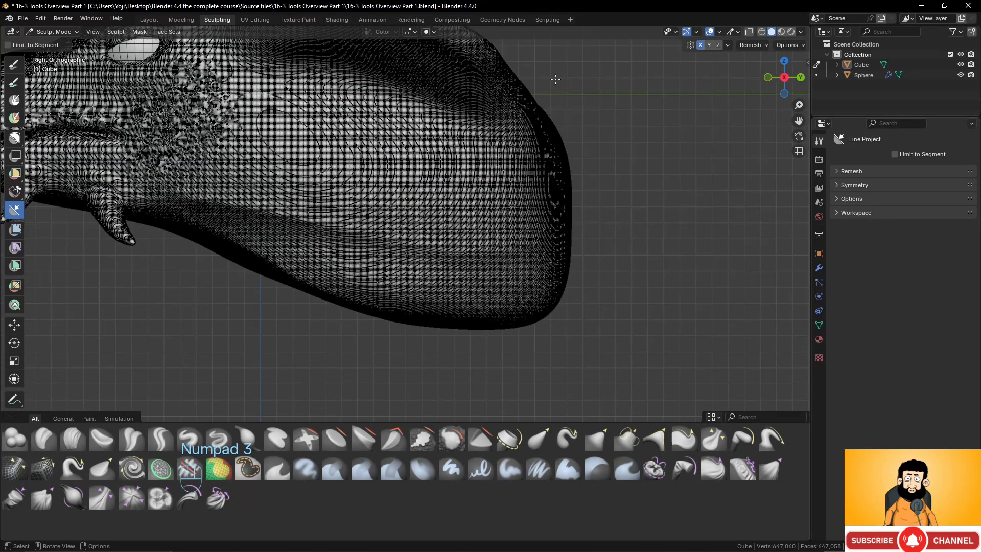
{"action": "mouse_move", "coordinate": [553, 63]}
{"action": "left_mouse_down"}
{"action": "mouse_move", "coordinate": [447, 354]}
{"action": "mouse_move", "coordinate": [600, 333]}
{"action": "mouse_move", "coordinate": [641, 75]}
{"action": "mouse_move", "coordinate": [629, 58]}
{"action": "left_mouse_up"}
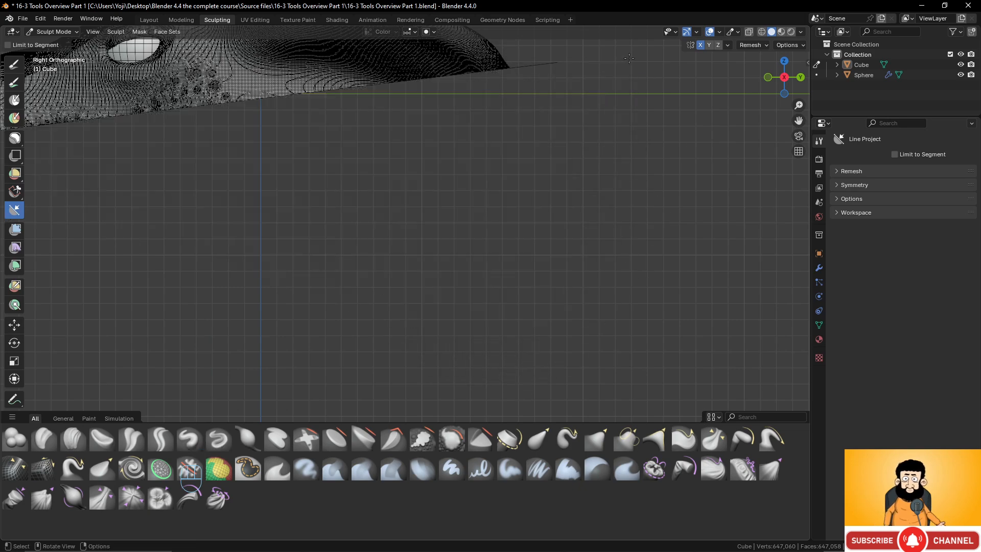
{"action": "mouse_move", "coordinate": [576, 100]}
{"action": "middle_mouse_down"}
{"action": "mouse_move", "coordinate": [477, 270]}
{"action": "mouse_move", "coordinate": [459, 194]}
{"action": "mouse_move", "coordinate": [482, 247]}
{"action": "mouse_move", "coordinate": [478, 307]}
{"action": "mouse_move", "coordinate": [459, 268]}
{"action": "middle_mouse_up"}
{"action": "key", "text": "ctrl+z"}
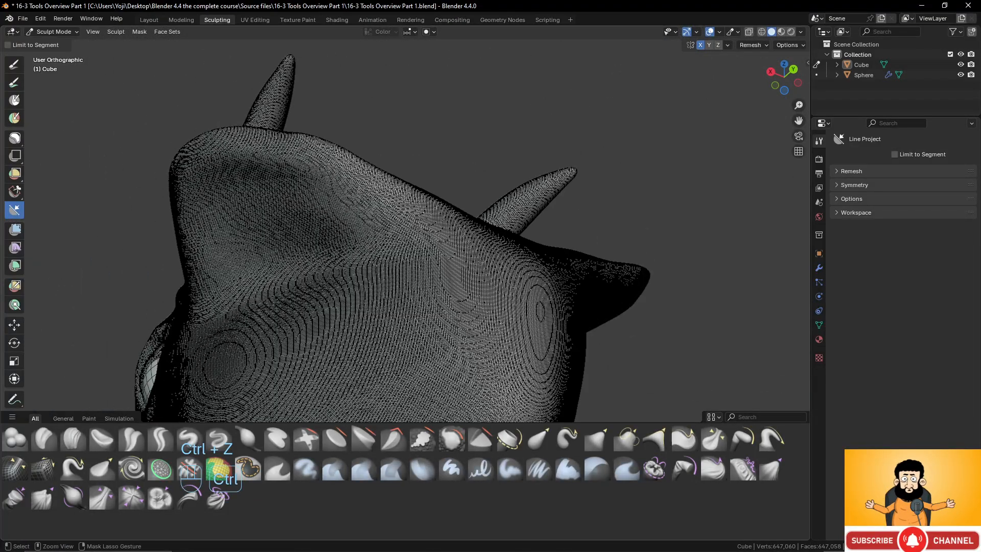
- Examine the mesh wireframe on the cheek, ear and back of the neck from several angles
{"action": "scroll", "coordinate": [378, 258], "scroll_direction": "down", "scroll_amount": 2}
{"action": "middle_click_drag", "start_coordinate": [379, 259], "coordinate": [457, 306]}
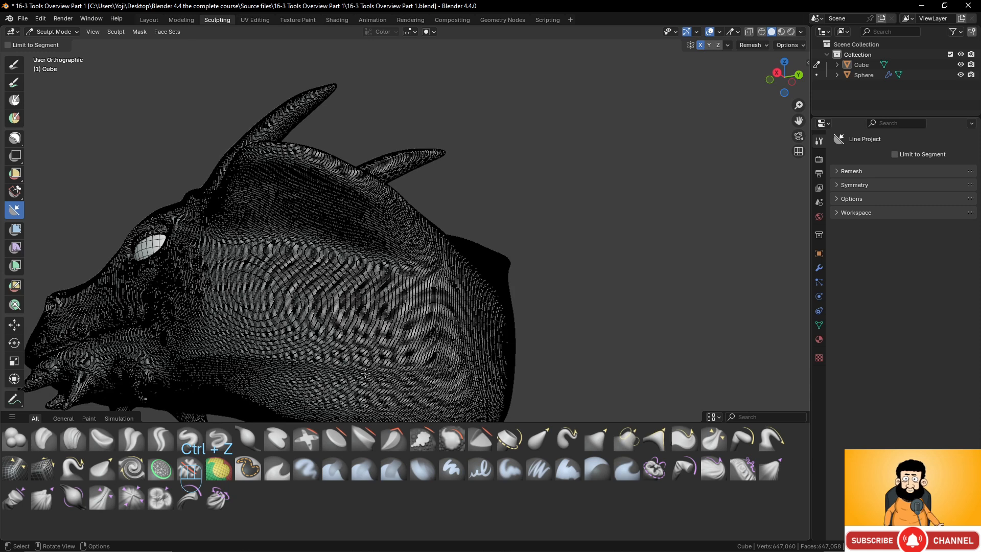
{"action": "middle_click_drag", "start_coordinate": [361, 372], "coordinate": [396, 289], "text": "shift"}
{"action": "middle_click_drag", "start_coordinate": [396, 289], "coordinate": [423, 296]}
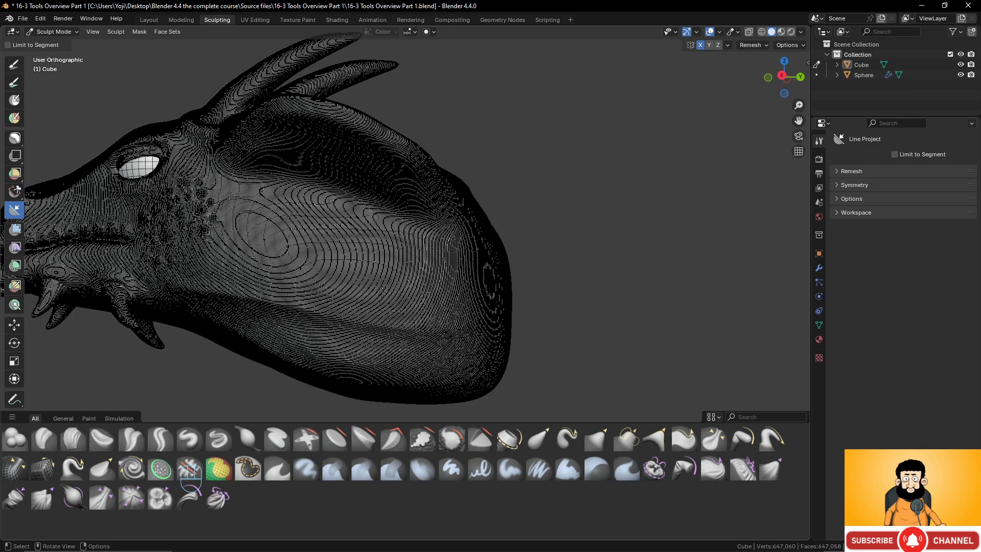
{"action": "mouse_move", "coordinate": [382, 292]}
{"action": "middle_mouse_down"}
{"action": "mouse_move", "coordinate": [416, 301]}
{"action": "mouse_move", "coordinate": [399, 297]}
{"action": "middle_mouse_up"}
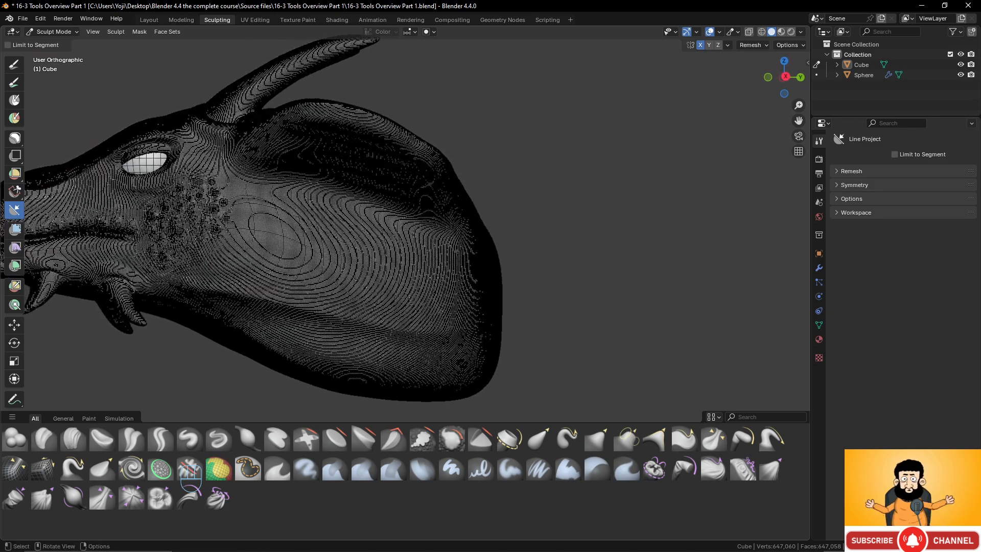
{"action": "left_click_drag", "start_coordinate": [476, 236], "coordinate": [475, 235]}
{"action": "middle_click_drag", "start_coordinate": [469, 230], "coordinate": [493, 198], "text": "shift"}
{"action": "middle_click_drag", "start_coordinate": [493, 198], "coordinate": [485, 206]}
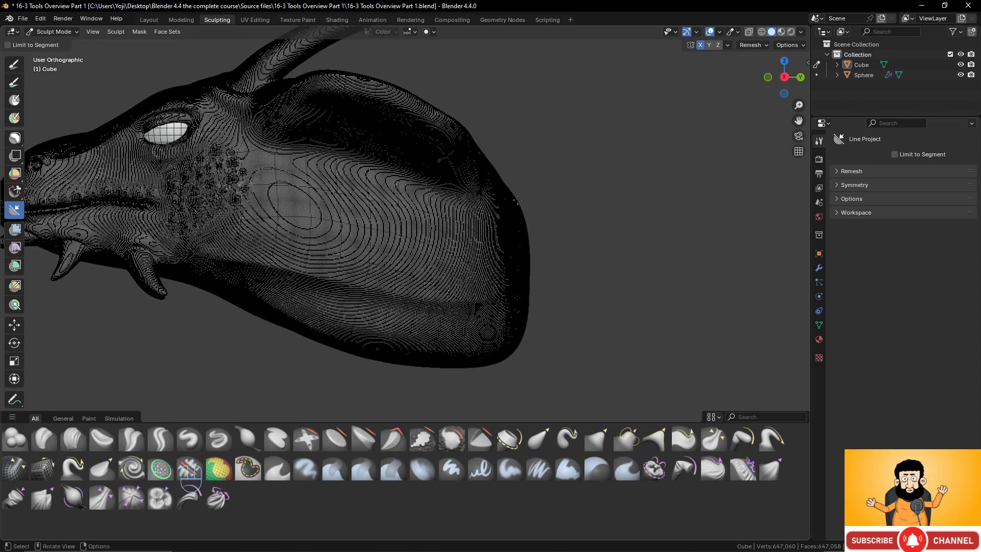
- Try Line Project along a diagonal from the back of the head down to the throat, flattening the upper side
{"action": "left_click_drag", "start_coordinate": [535, 195], "coordinate": [269, 339]}
{"action": "middle_click_drag", "start_coordinate": [270, 339], "coordinate": [389, 179]}
{"action": "mouse_move", "coordinate": [368, 233]}
{"action": "middle_mouse_down"}
{"action": "mouse_move", "coordinate": [412, 184]}
{"action": "mouse_move", "coordinate": [376, 226]}
{"action": "middle_mouse_up"}
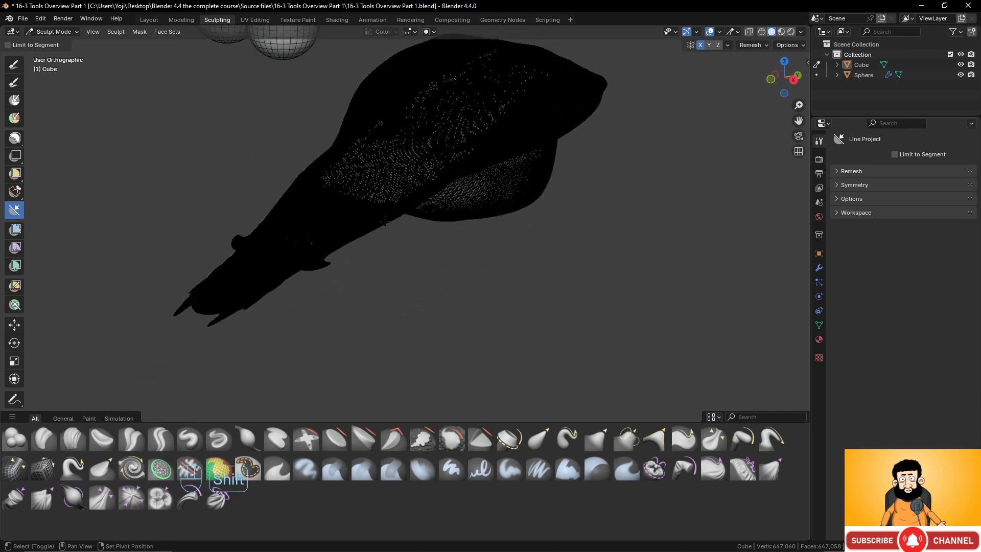
{"action": "middle_click_drag", "start_coordinate": [470, 177], "coordinate": [473, 214], "text": "shift"}
- Turn off the wireframe display
{"action": "key", "text": "q"}
{"action": "key", "text": "q"}
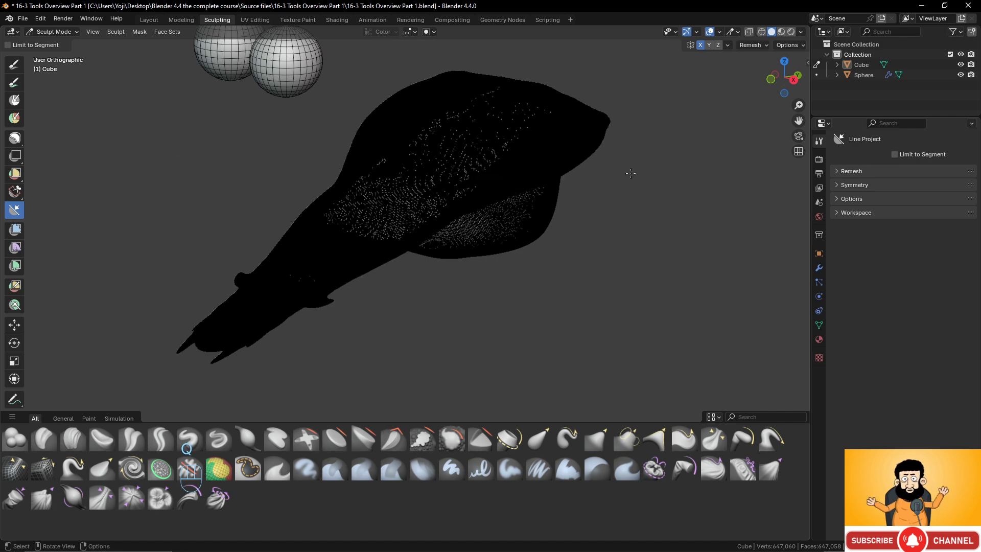
{"action": "left_click", "coordinate": [545, 174]}
- Undo the diagonal Line Project on the upper side of the head
{"action": "middle_click_drag", "start_coordinate": [532, 184], "coordinate": [456, 198]}
{"action": "key", "text": "ctrl+z"}
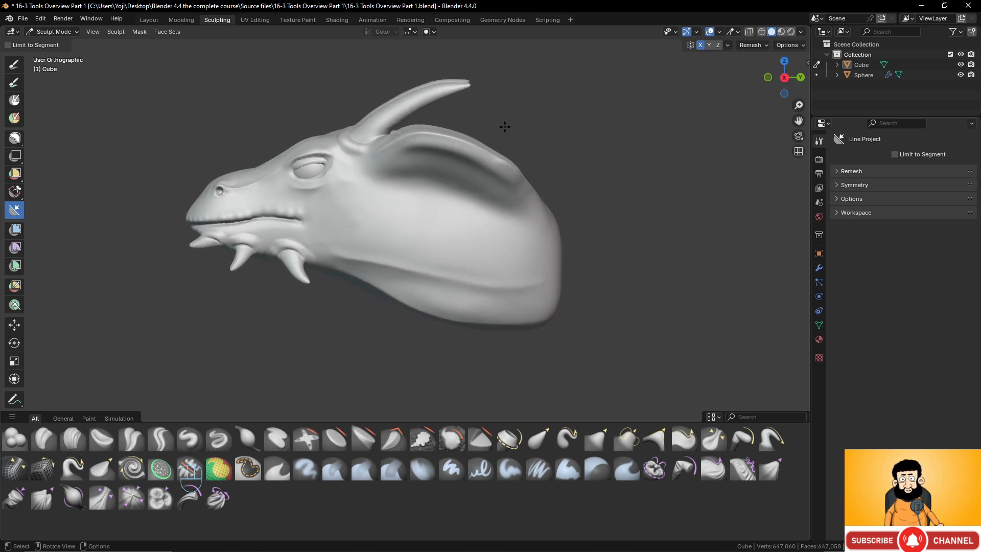
- Flatten the back of the neck along a steep slanted line with Line Project and remesh the head
{"action": "left_click_drag", "start_coordinate": [459, 357], "coordinate": [511, 136]}
{"action": "mouse_move", "coordinate": [511, 135]}
{"action": "middle_mouse_down"}
{"action": "mouse_move", "coordinate": [392, 250]}
{"action": "mouse_move", "coordinate": [436, 261]}
{"action": "middle_mouse_up"}
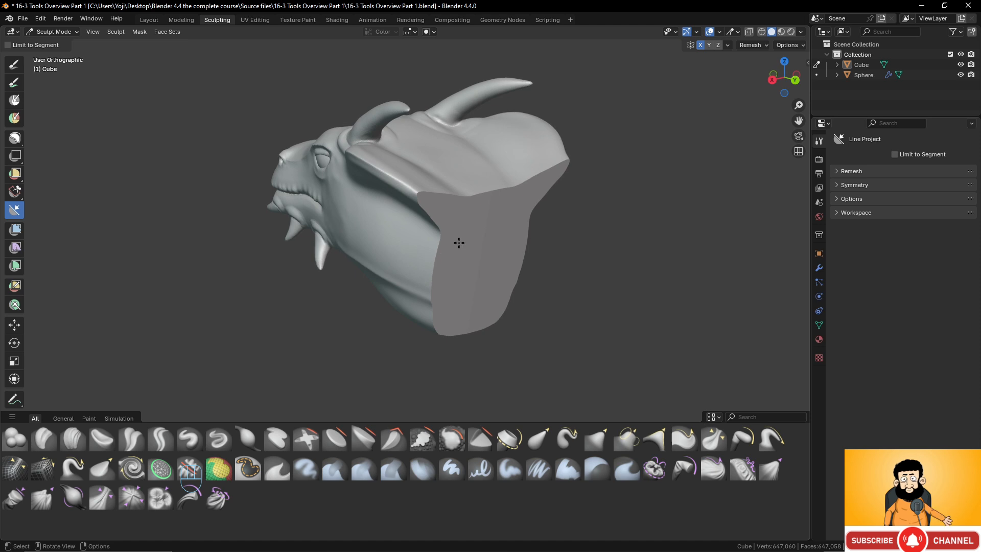
{"action": "key", "text": "ctrl"}
{"action": "key", "text": "ctrl+r"}
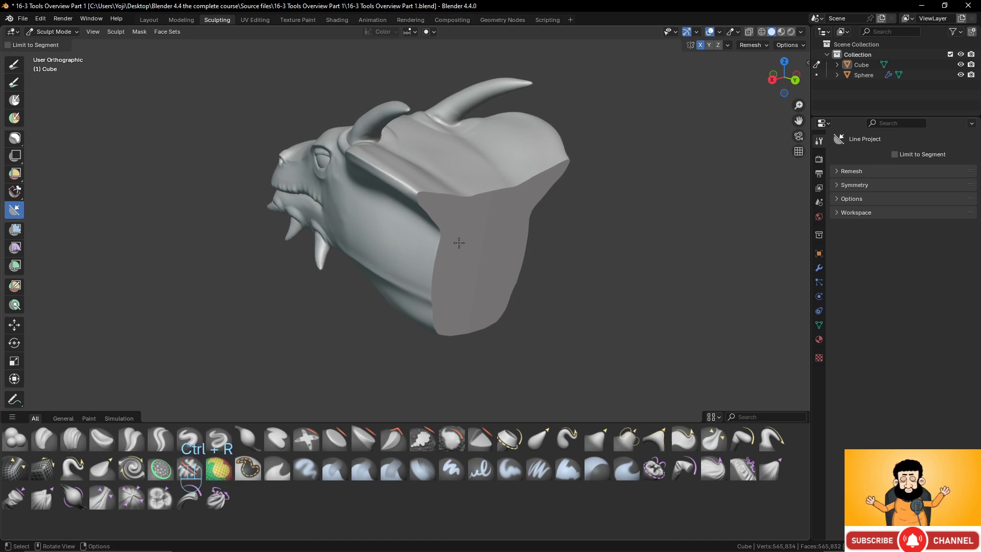
- Inspect the flattened neck from the side and undo both the remesh and the projection
{"action": "scroll", "coordinate": [459, 243], "scroll_direction": "up", "scroll_amount": 2}
{"action": "middle_click_drag", "start_coordinate": [466, 194], "coordinate": [450, 263]}
{"action": "scroll", "coordinate": [520, 249], "scroll_direction": "down", "scroll_amount": 4}
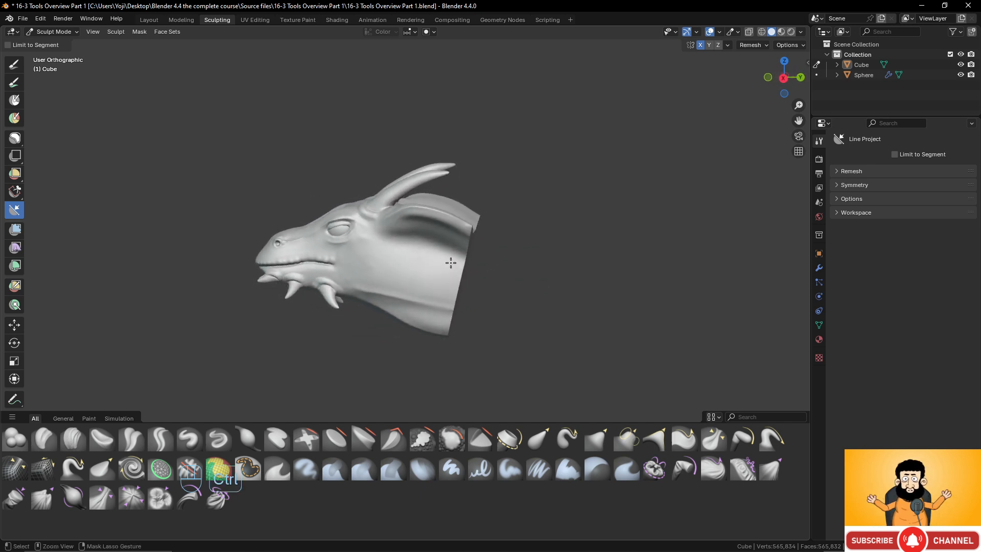
{"action": "key", "text": "ctrl+z"}
- Flatten the back of the neck with Line Project along a diagonal from below the neck to behind the ear
{"action": "scroll", "coordinate": [554, 233], "scroll_direction": "up", "scroll_amount": 2}
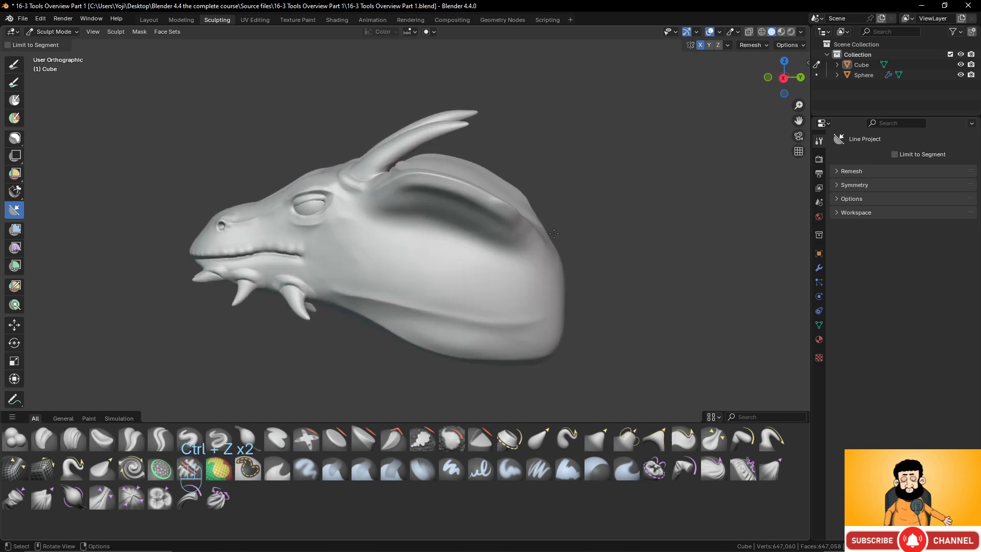
{"action": "left_click_drag", "start_coordinate": [441, 373], "coordinate": [554, 194]}
{"action": "middle_click_drag", "start_coordinate": [554, 194], "coordinate": [443, 280]}
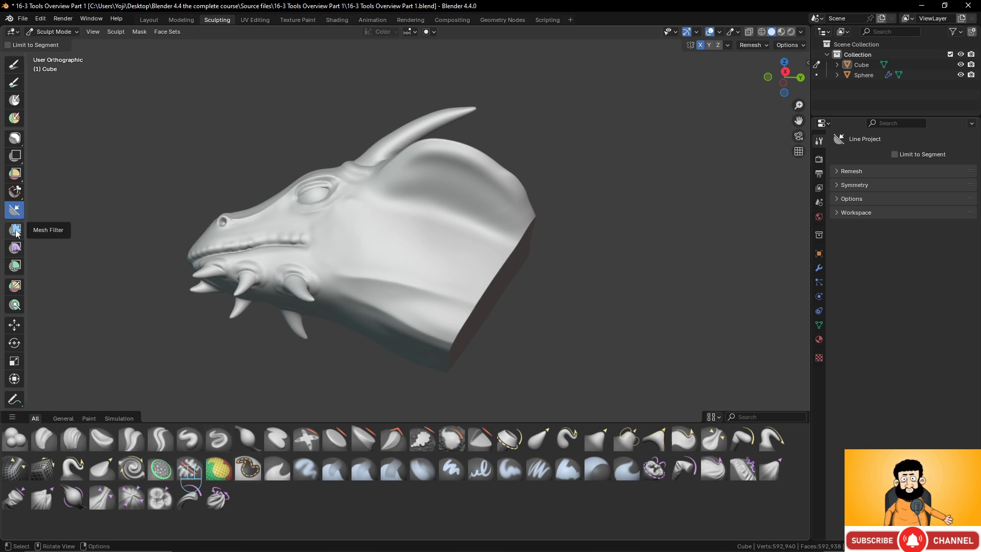
- Switch to the Mesh Filter tool, try the Inflate filter on the whole head, and undo it
{"action": "left_click", "coordinate": [16, 230]}
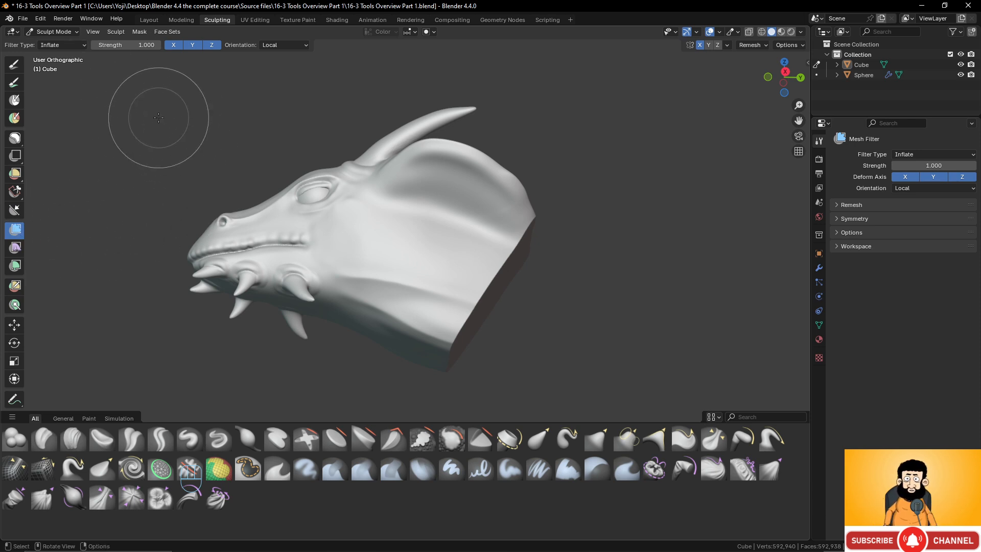
{"action": "mouse_move", "coordinate": [169, 122]}
{"action": "left_mouse_down"}
{"action": "mouse_move", "coordinate": [201, 118]}
{"action": "mouse_move", "coordinate": [143, 112]}
{"action": "mouse_move", "coordinate": [187, 116]}
{"action": "left_mouse_up"}
{"action": "key", "text": "ctrl+z"}
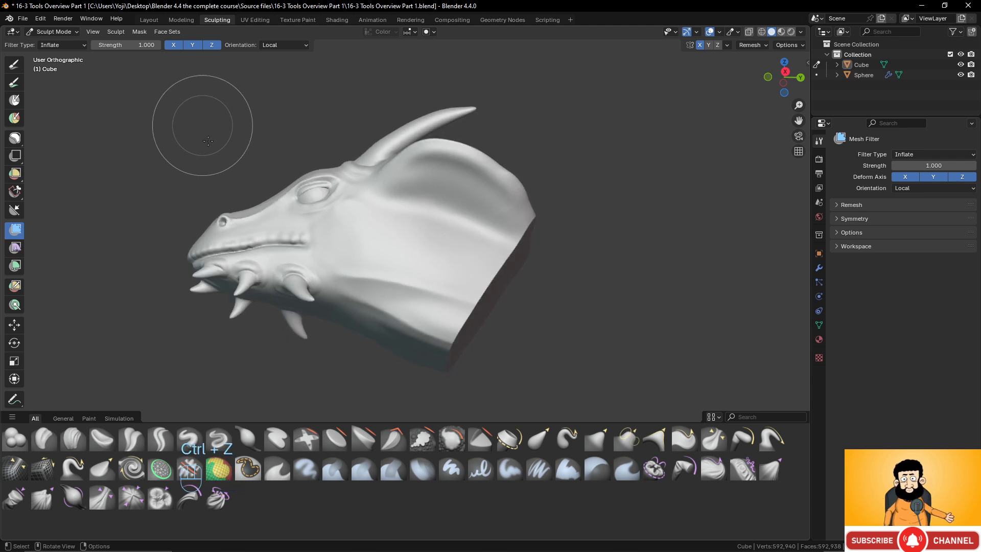
- Try the Smooth mesh filter on the whole dragon head and undo it
{"action": "scroll", "coordinate": [278, 183], "scroll_direction": "up", "scroll_amount": 3}
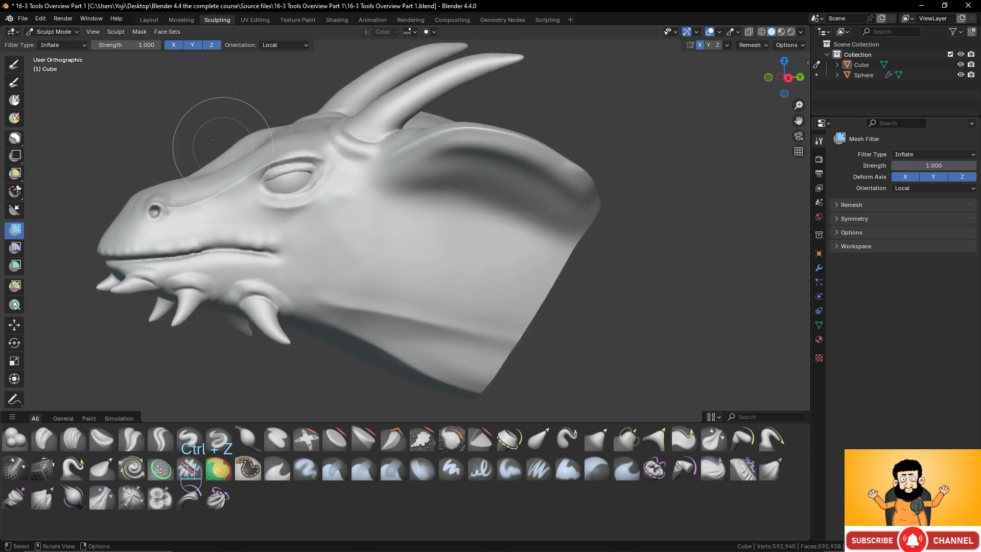
{"action": "left_click", "coordinate": [78, 46]}
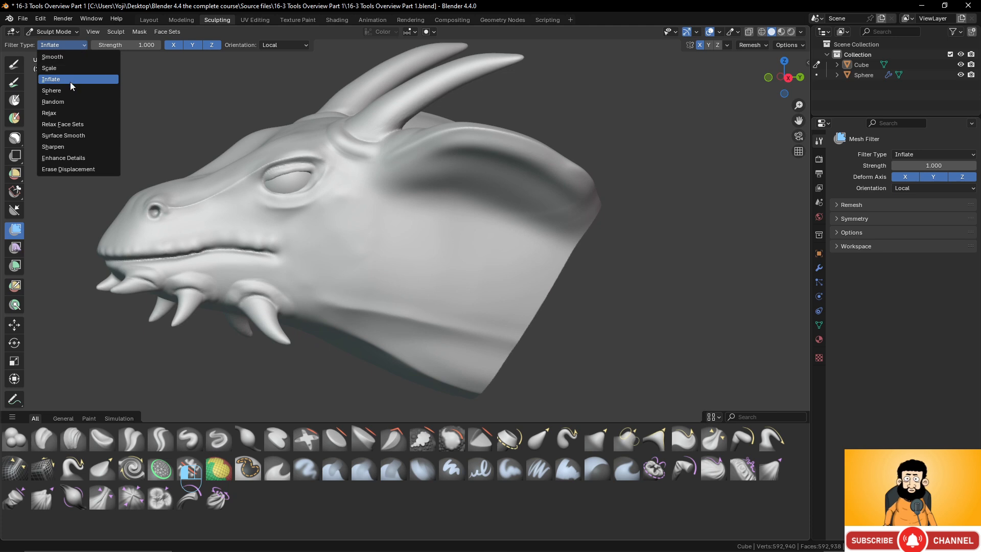
{"action": "left_click", "coordinate": [63, 57]}
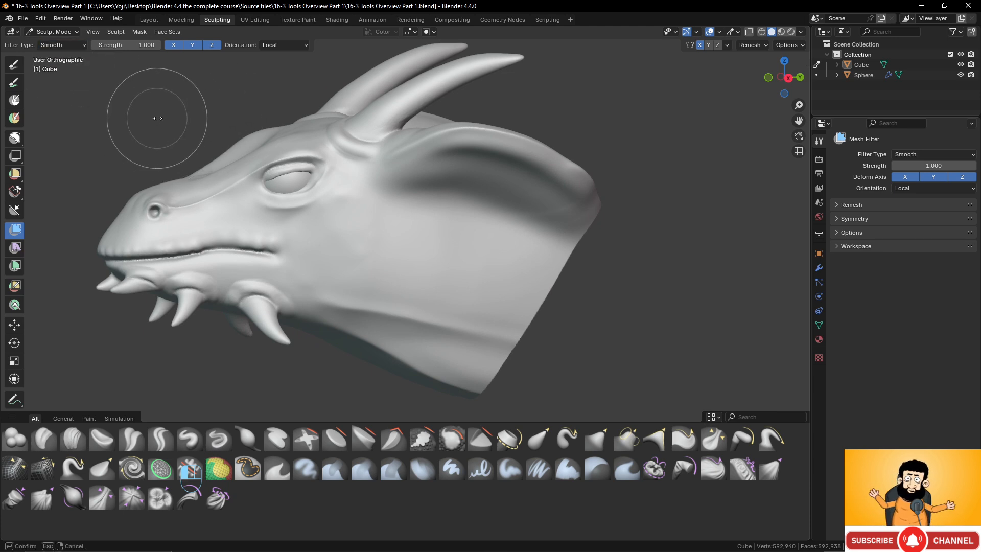
{"action": "left_click_drag", "start_coordinate": [272, 108], "coordinate": [153, 236]}
{"action": "left_click_drag", "start_coordinate": [473, 241], "coordinate": [436, 241]}
{"action": "key", "text": "ctrl+z"}
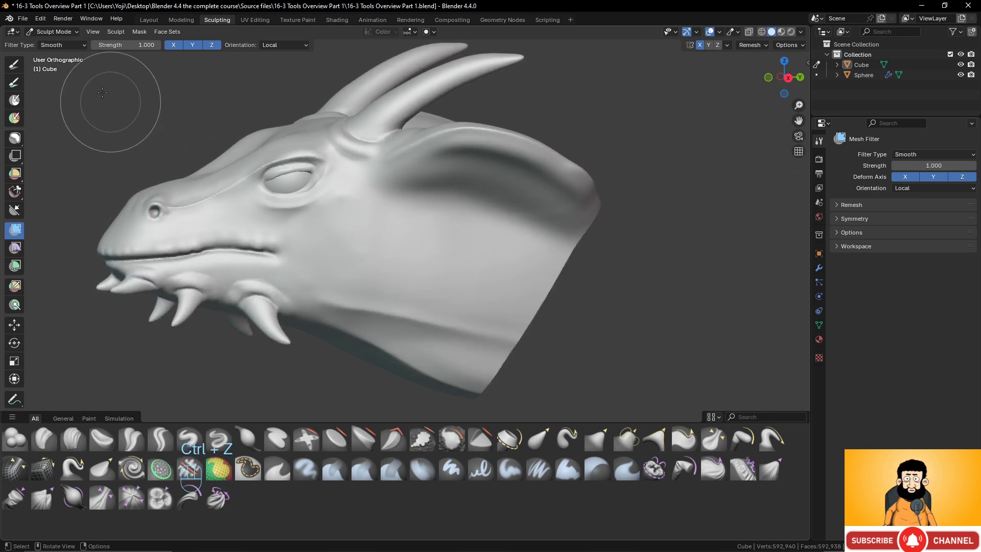
- Set the mesh filter type to Sharpen, try it on the whole head, and undo it
{"action": "left_click", "coordinate": [72, 46]}
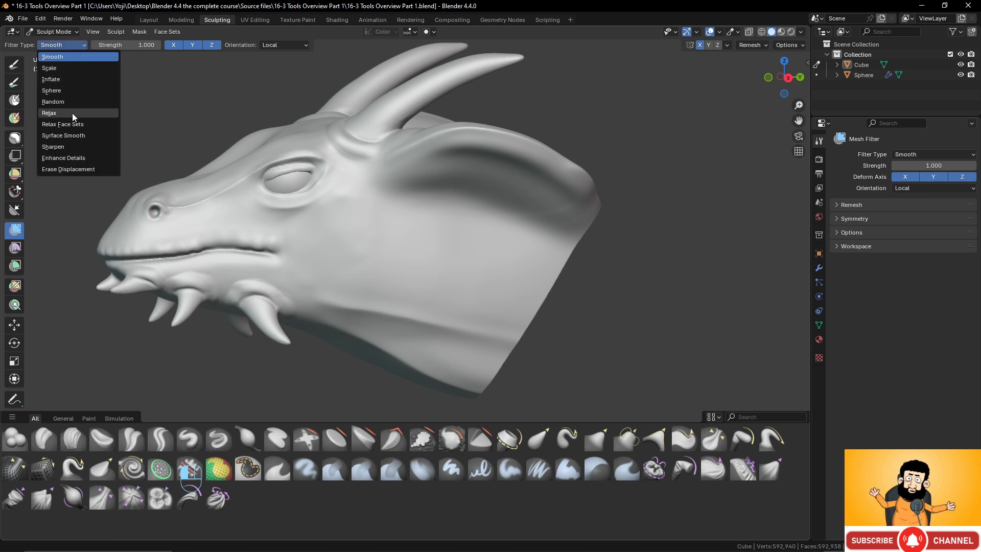
{"action": "left_click", "coordinate": [69, 146]}
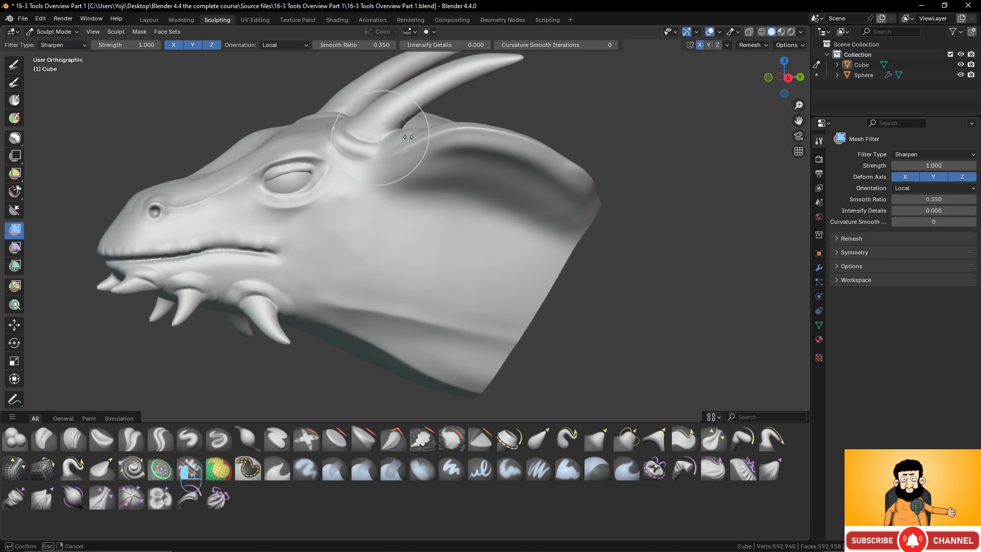
{"action": "left_click_drag", "start_coordinate": [679, 137], "coordinate": [478, 127]}
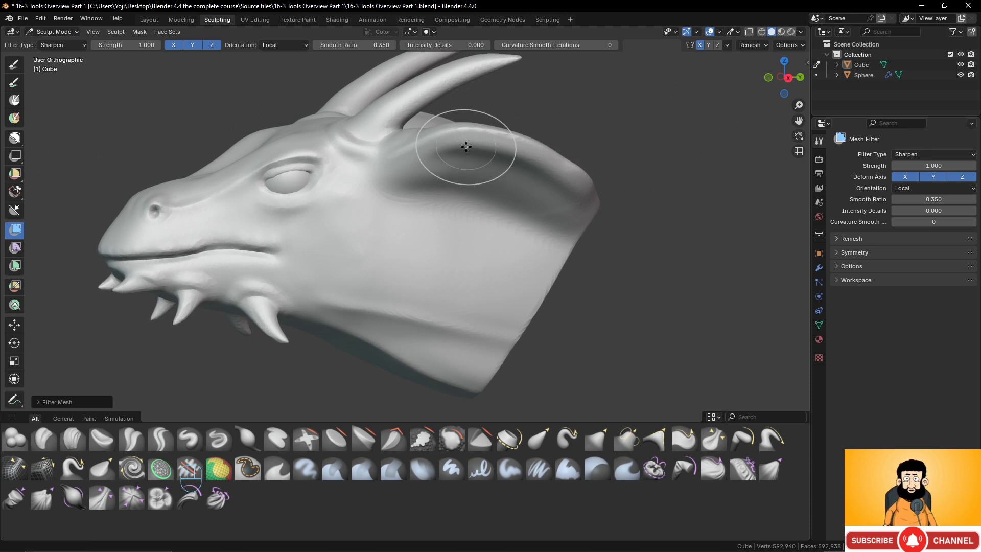
{"action": "key", "text": "ctrl+z"}
{"action": "scroll", "coordinate": [444, 168], "scroll_direction": "down", "scroll_amount": 5}
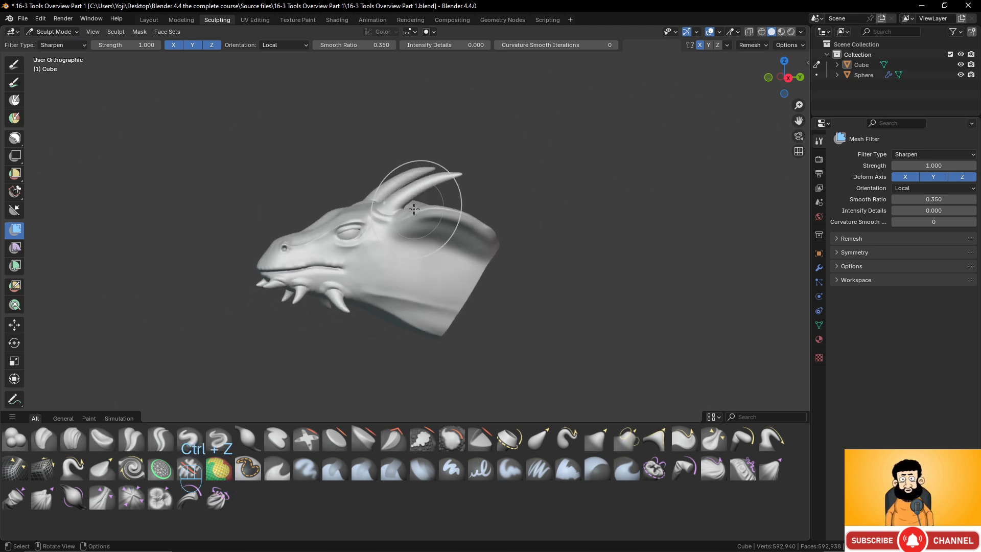
{"action": "scroll", "coordinate": [362, 248], "scroll_direction": "up", "scroll_amount": 4}
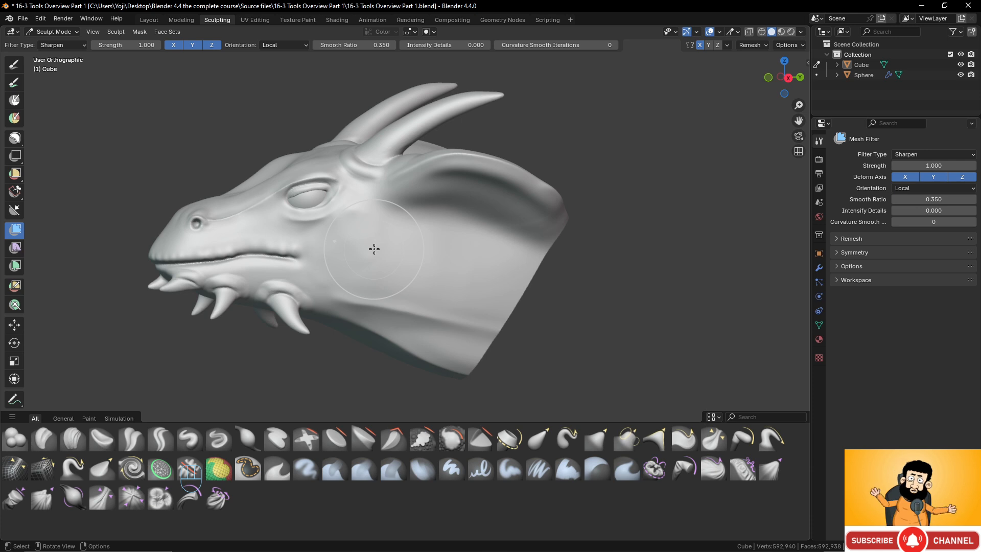
{"action": "middle_click_drag", "start_coordinate": [374, 249], "coordinate": [375, 223]}
{"action": "scroll", "coordinate": [458, 203], "scroll_direction": "up", "scroll_amount": 2}
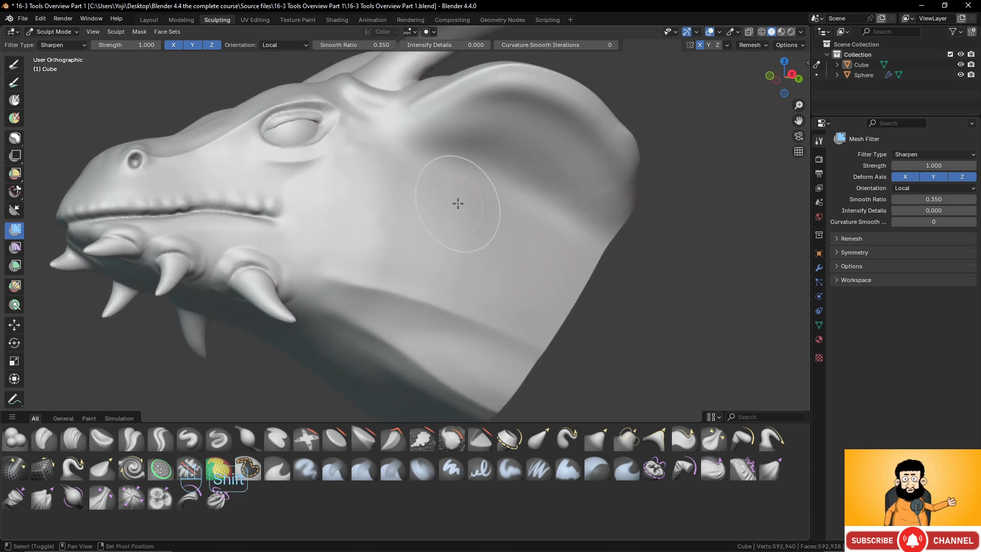
{"action": "middle_click_drag", "start_coordinate": [458, 204], "coordinate": [466, 250]}
{"action": "scroll", "coordinate": [477, 273], "scroll_direction": "down", "scroll_amount": 3}
{"action": "scroll", "coordinate": [434, 276], "scroll_direction": "up", "scroll_amount": 3}
{"action": "scroll", "coordinate": [436, 277], "scroll_direction": "down", "scroll_amount": 1}
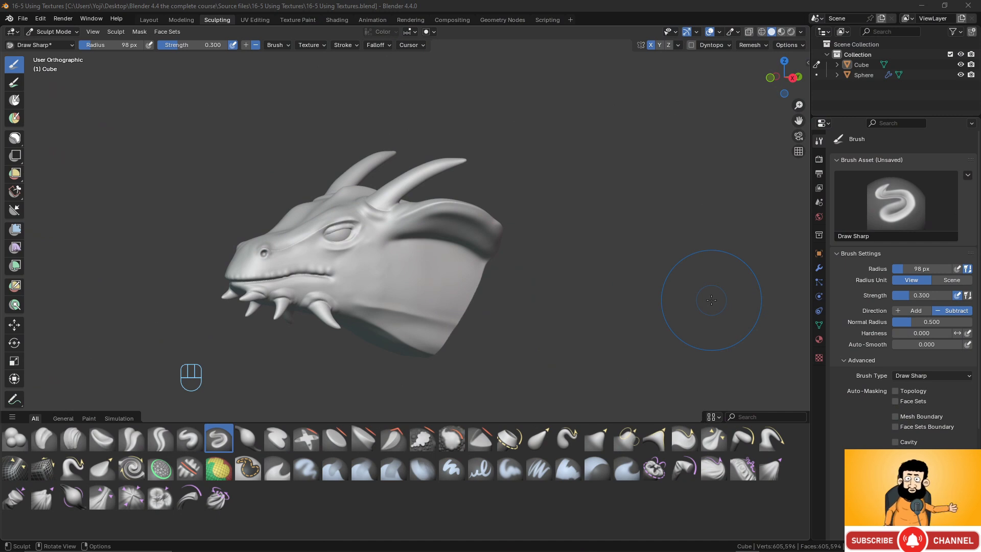
- Show the Draw Sharp brush's tool settings beside the model and open the brush's texture properties
{"action": "left_click", "coordinate": [807, 63]}
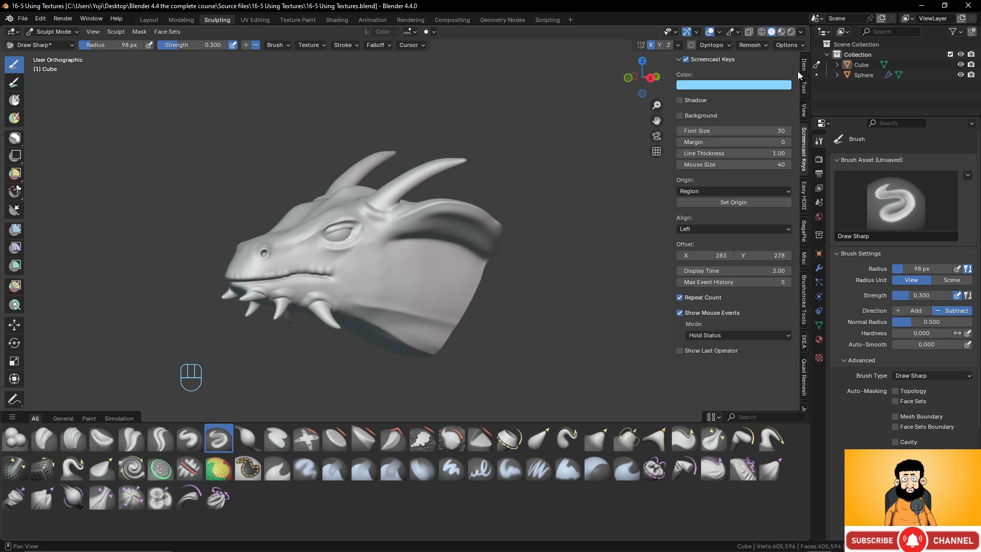
{"action": "left_click", "coordinate": [804, 87]}
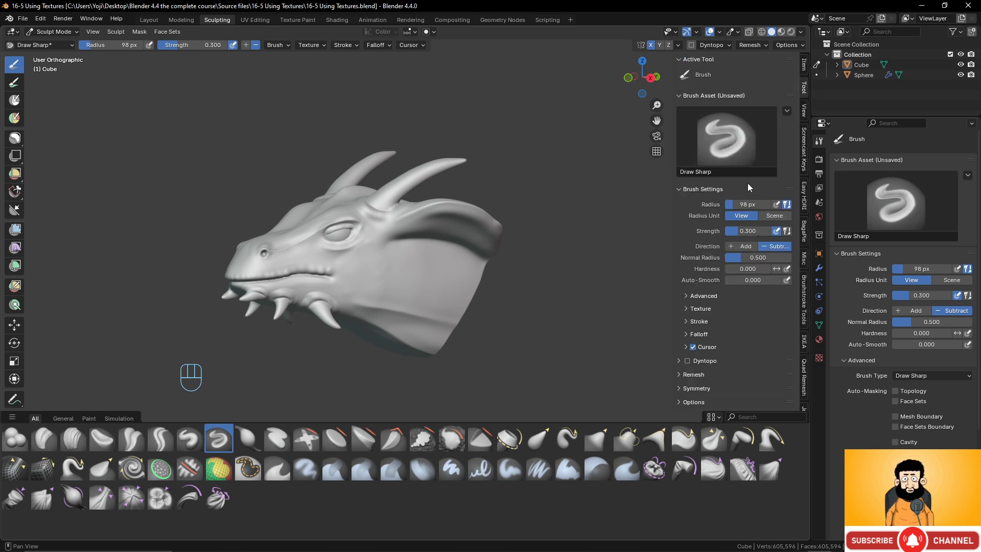
{"action": "scroll", "coordinate": [748, 183], "scroll_direction": "down", "scroll_amount": 1}
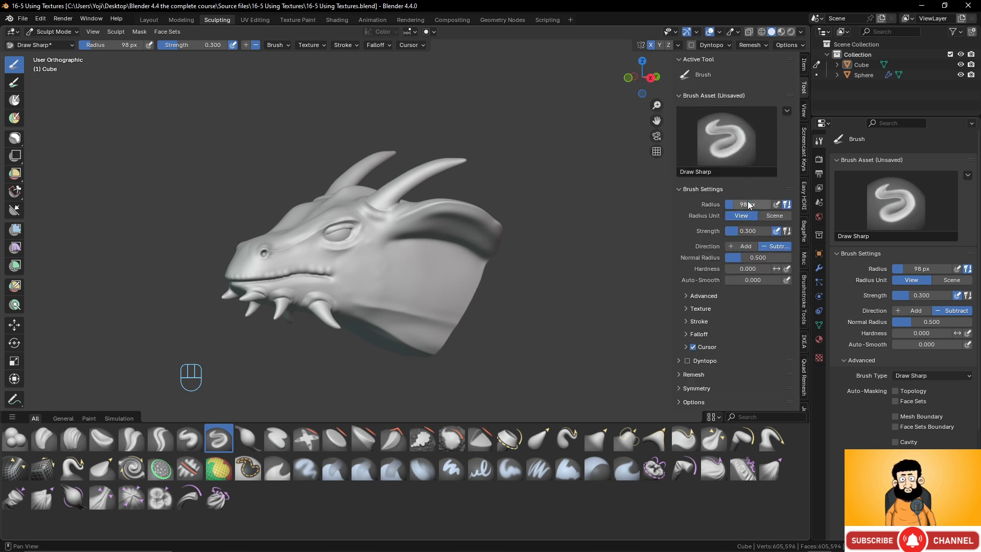
{"action": "left_click", "coordinate": [819, 358]}
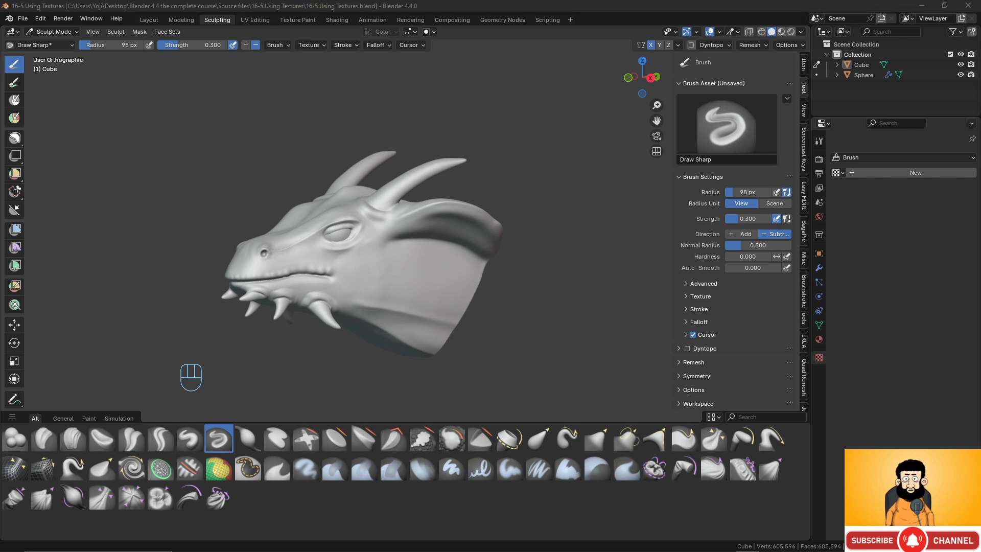
- Switch to the web browser, maximize it, and look through the New and Effects alphas in the ZBrush Alpha Library
{"action": "left_click_drag", "start_coordinate": [980, 164], "coordinate": [535, 12]}
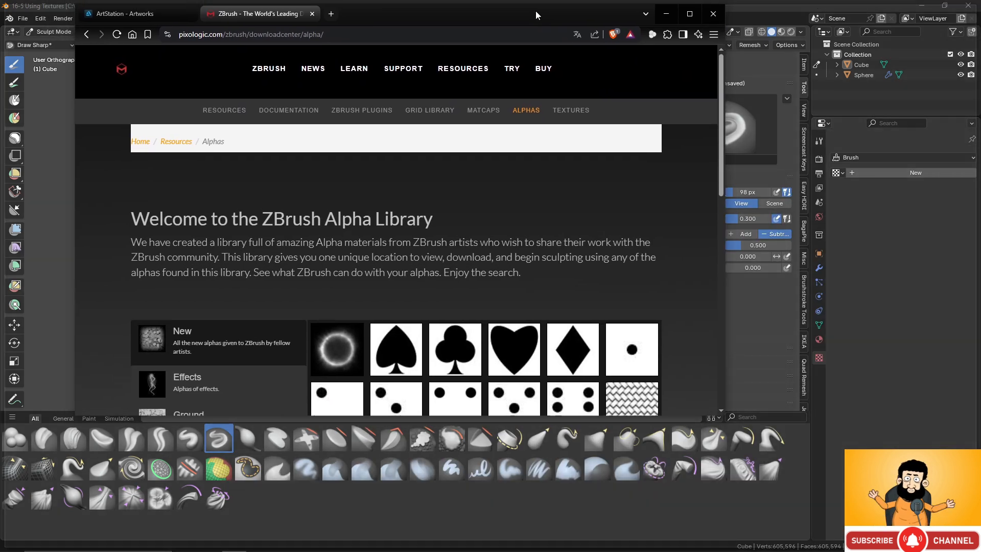
{"action": "left_click", "coordinate": [690, 15]}
{"action": "scroll", "coordinate": [418, 156], "scroll_direction": "down", "scroll_amount": 8}
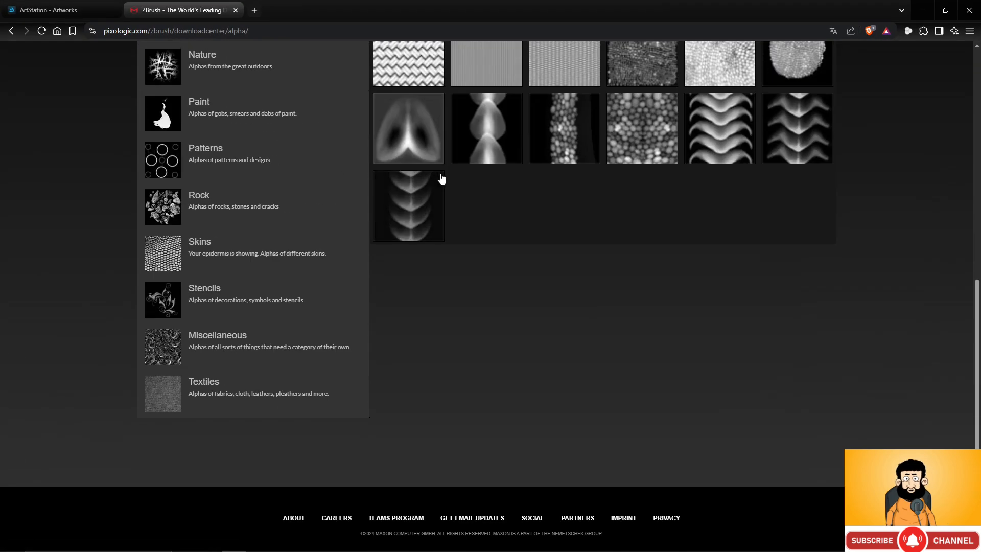
{"action": "scroll", "coordinate": [439, 175], "scroll_direction": "up", "scroll_amount": 5}
{"action": "left_click", "coordinate": [224, 179]}
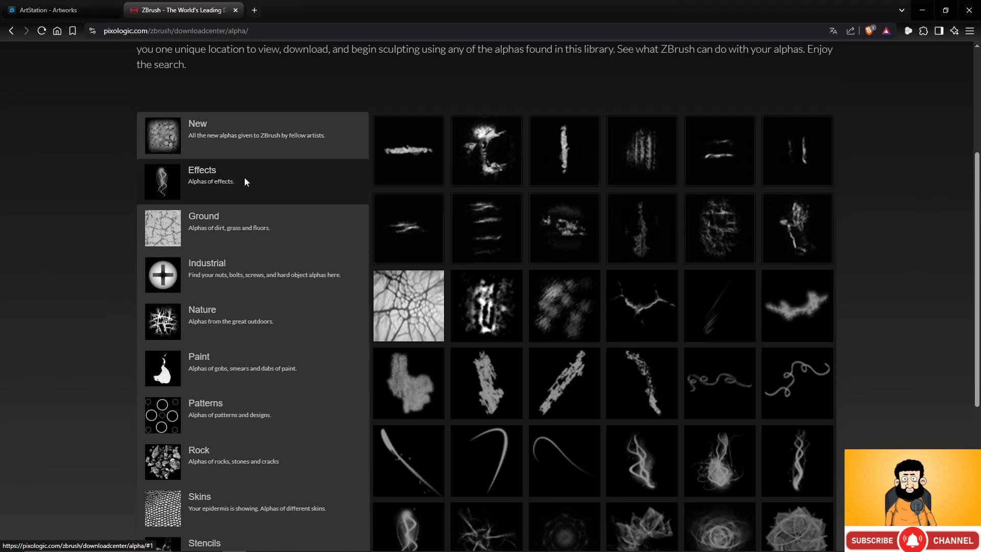
{"action": "scroll", "coordinate": [529, 210], "scroll_direction": "down", "scroll_amount": 5}
{"action": "scroll", "coordinate": [606, 269], "scroll_direction": "up", "scroll_amount": 4}
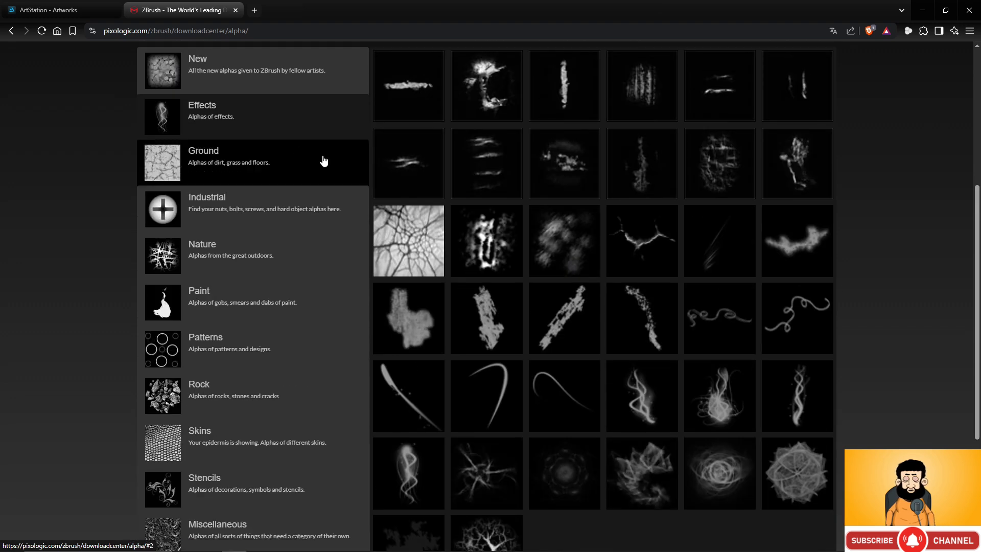
- Browse the Ground, Industrial and Nature categories of the ZBrush Alpha Library
{"action": "left_click", "coordinate": [289, 163]}
{"action": "left_click", "coordinate": [280, 208]}
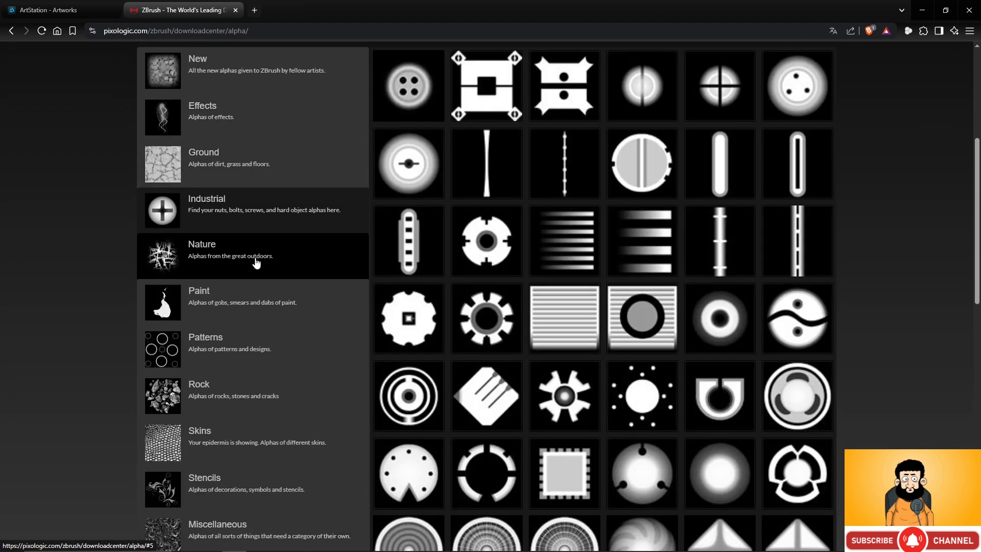
{"action": "left_click", "coordinate": [259, 263]}
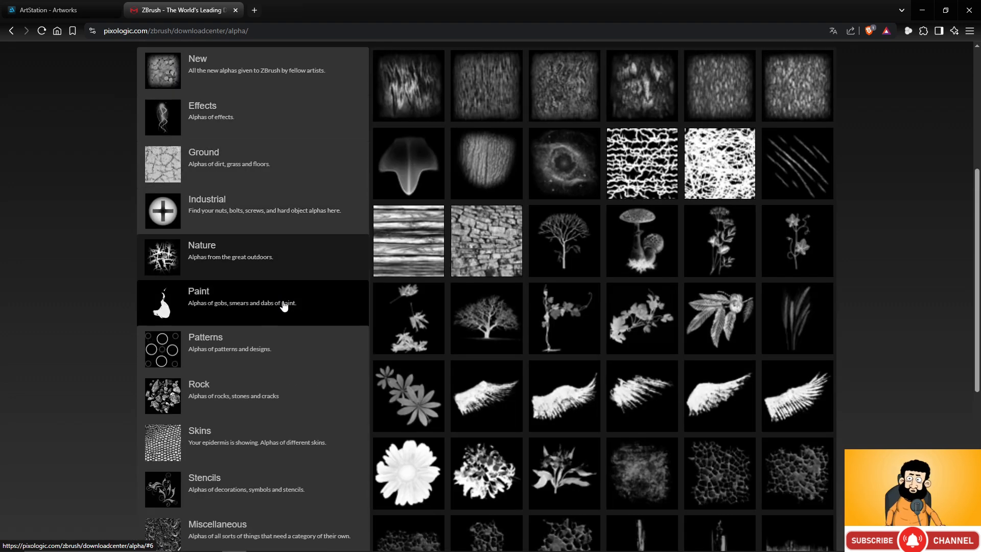
{"action": "scroll", "coordinate": [520, 216], "scroll_direction": "up", "scroll_amount": 2}
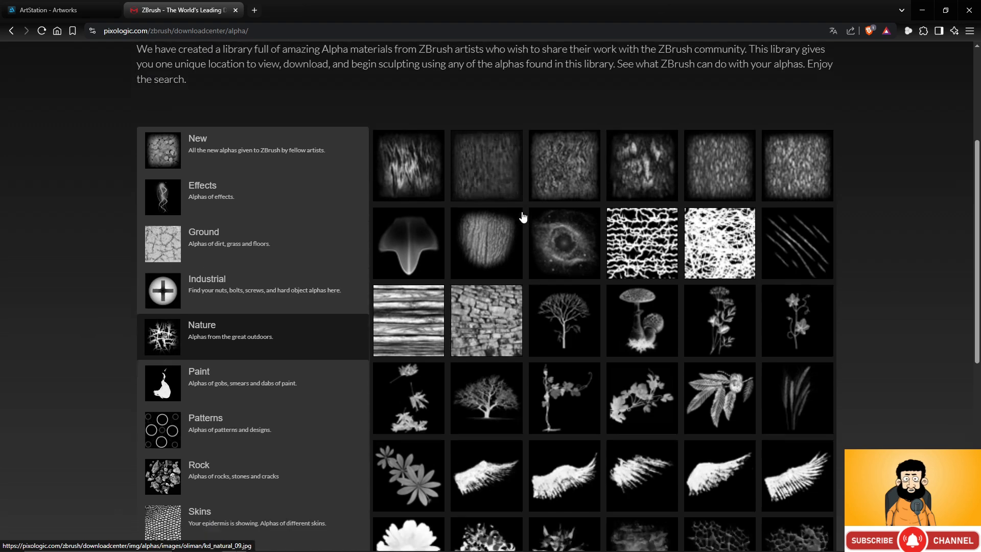
{"action": "scroll", "coordinate": [522, 215], "scroll_direction": "down", "scroll_amount": 6}
{"action": "scroll", "coordinate": [522, 216], "scroll_direction": "up", "scroll_amount": 9}
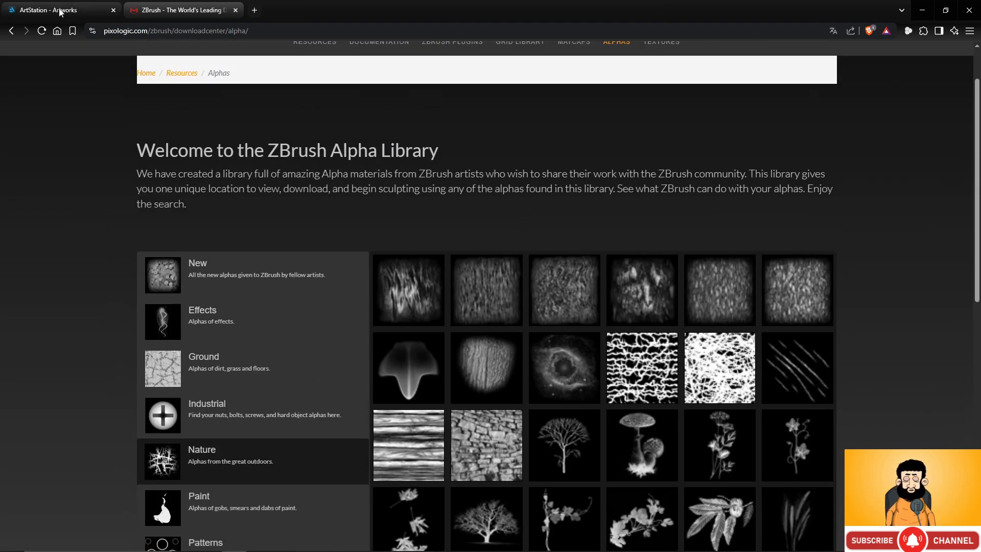
- Look through the ArtStation artwork results for "alphas brush"
{"action": "left_click", "coordinate": [56, 9]}
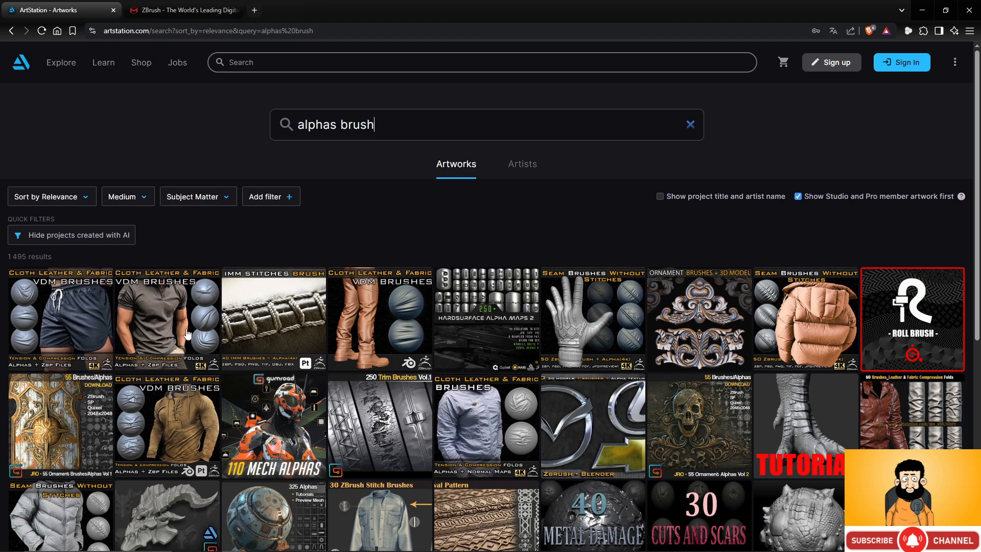
{"action": "scroll", "coordinate": [599, 269], "scroll_direction": "down", "scroll_amount": 1}
{"action": "scroll", "coordinate": [600, 270], "scroll_direction": "down", "scroll_amount": 1}
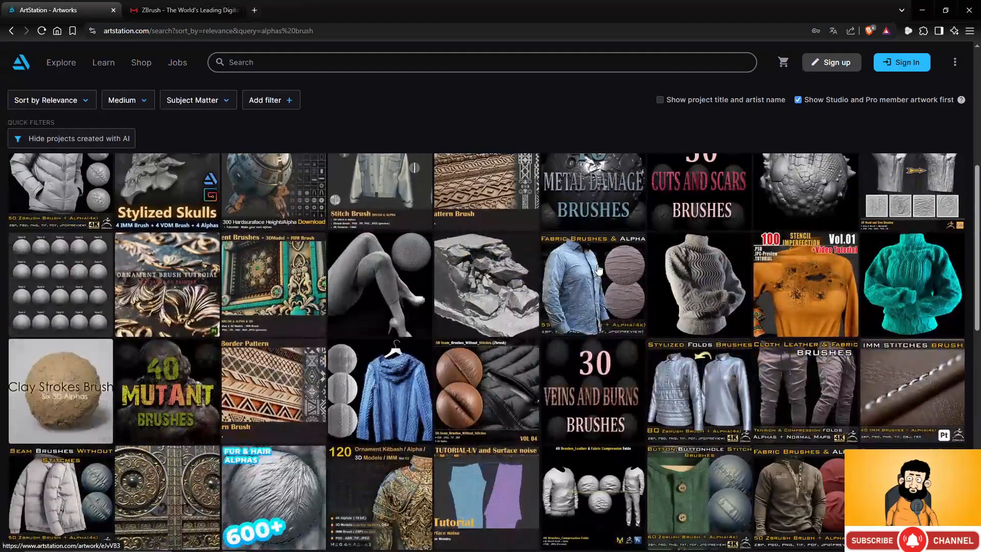
{"action": "scroll", "coordinate": [599, 269], "scroll_direction": "up", "scroll_amount": 2}
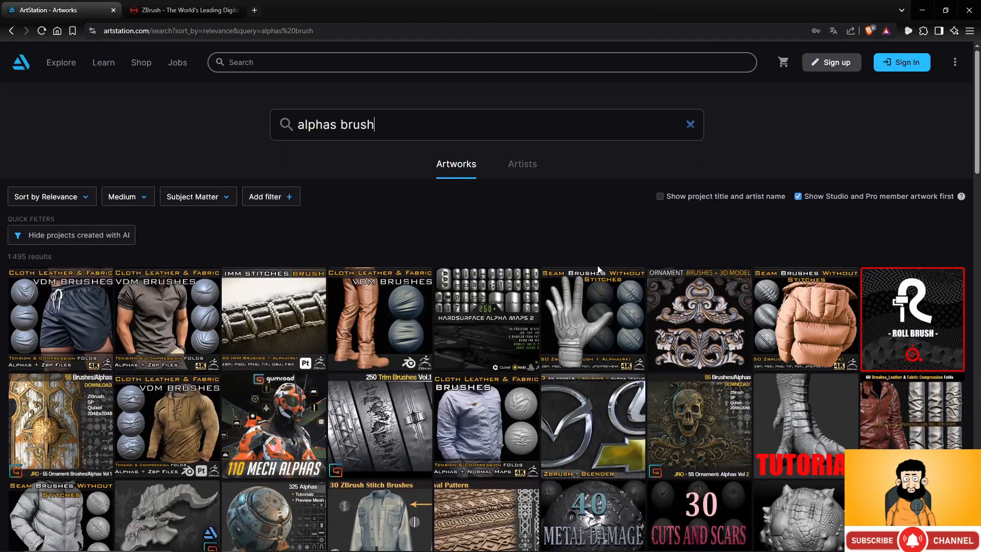
- Open Poly Haven in a new browser tab and go to its Textures library
{"action": "left_click", "coordinate": [254, 10]}
{"action": "left_click", "coordinate": [318, 28]}
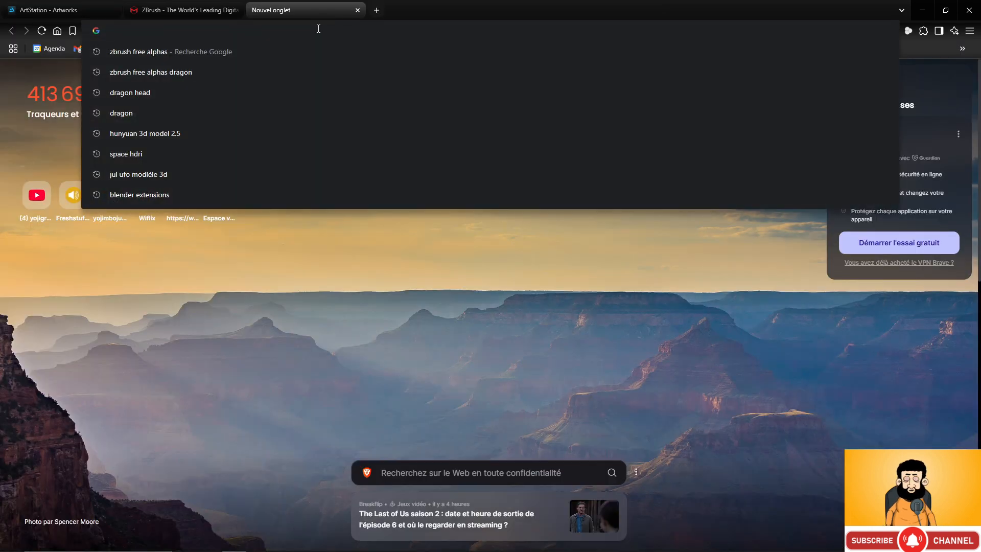
{"action": "type", "text": "polyh"}
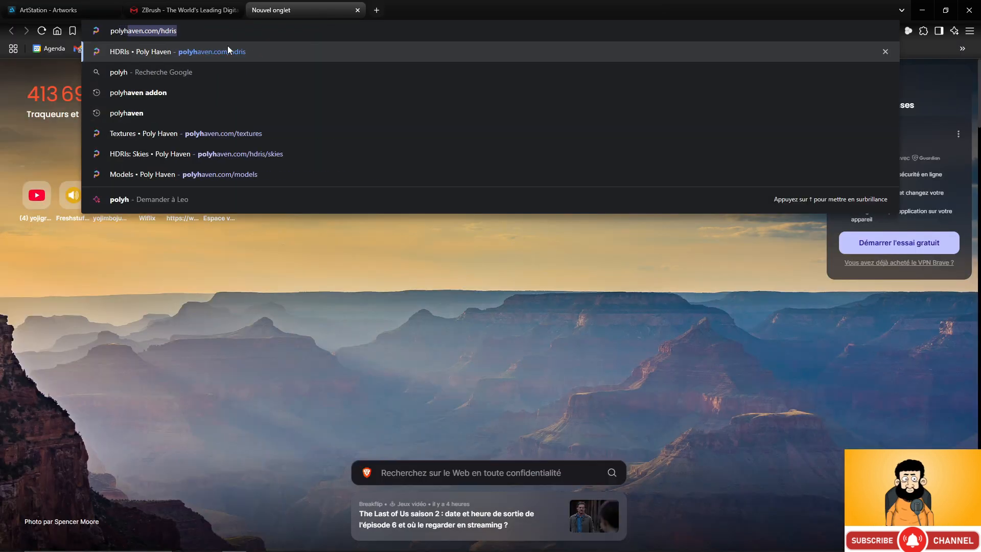
{"action": "left_click", "coordinate": [227, 51]}
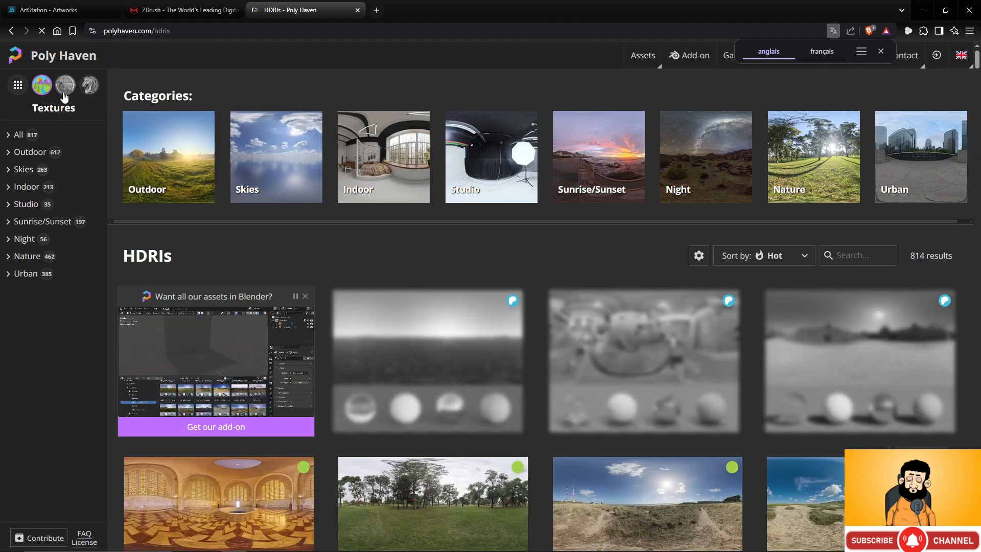
{"action": "left_click", "coordinate": [65, 87]}
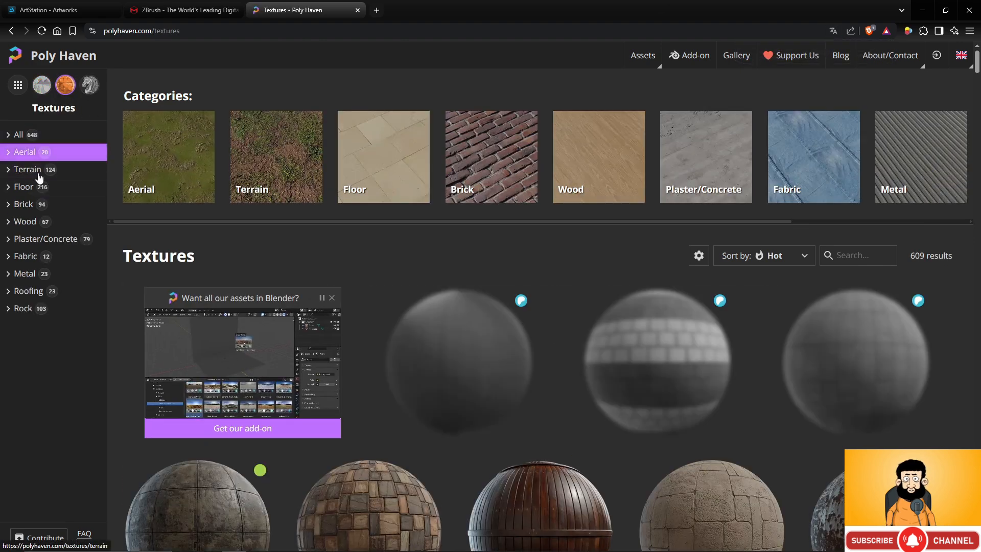
- Browse the Terrain textures, open Aerial Rocks 02, and preview its grayscale height map
{"action": "left_click", "coordinate": [39, 177]}
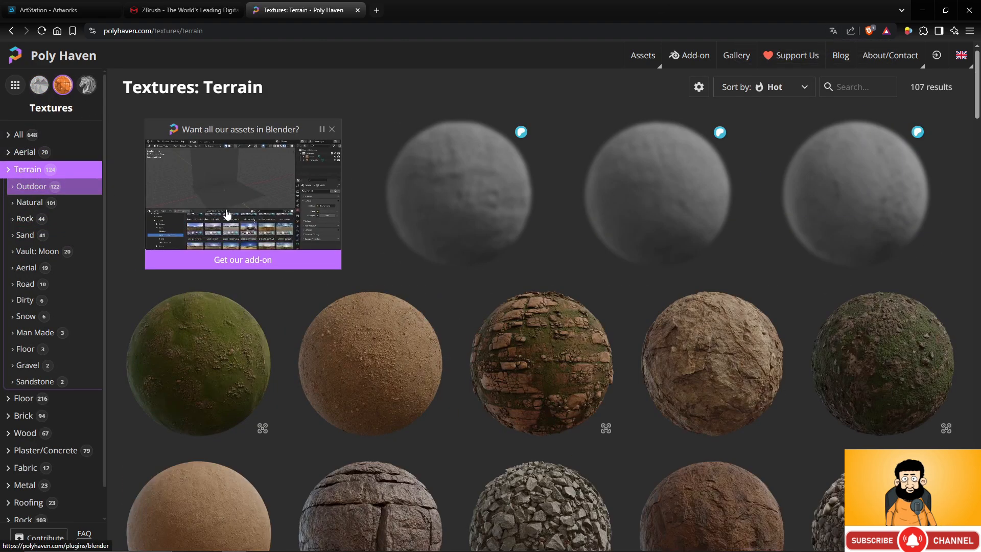
{"action": "scroll", "coordinate": [598, 266], "scroll_direction": "down", "scroll_amount": 3}
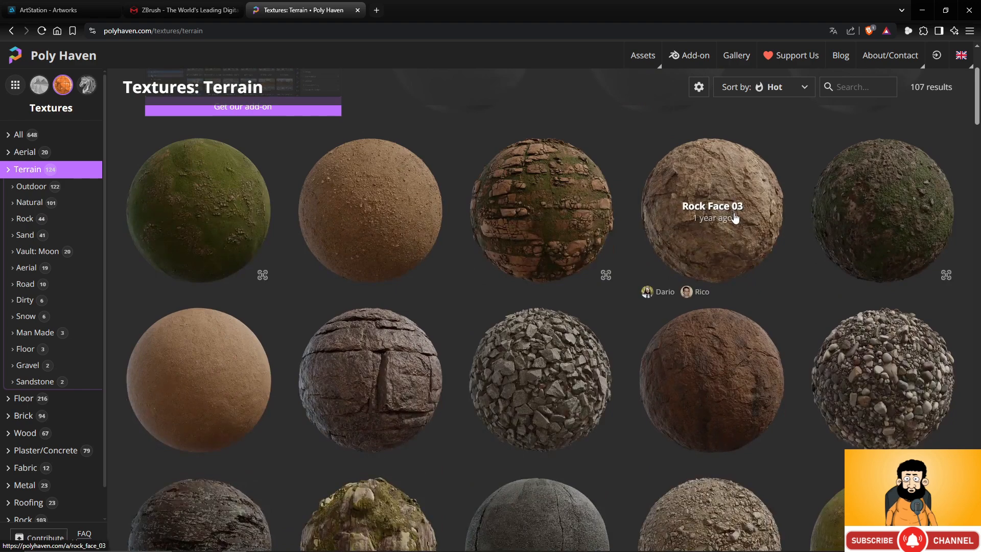
{"action": "scroll", "coordinate": [636, 250], "scroll_direction": "down", "scroll_amount": 1}
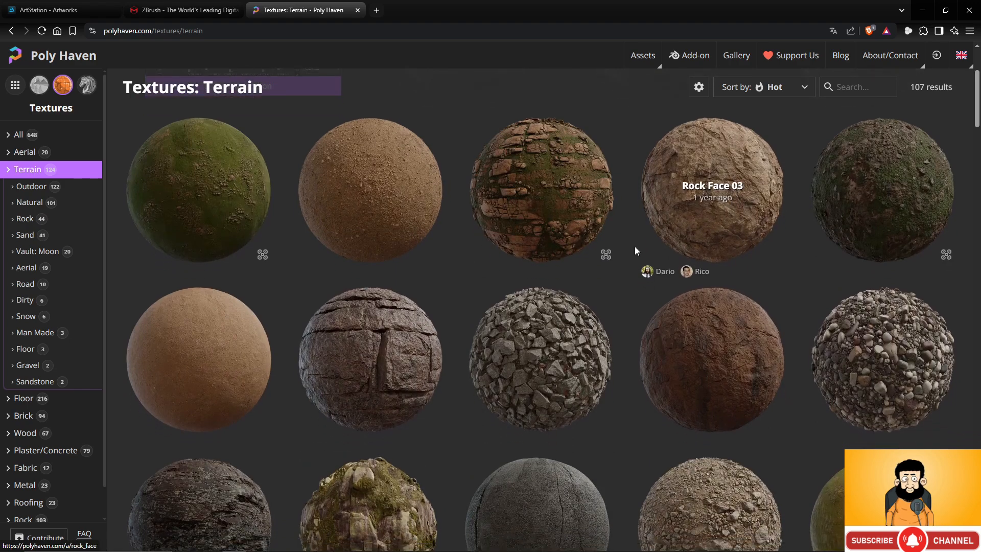
{"action": "scroll", "coordinate": [636, 250], "scroll_direction": "down", "scroll_amount": 3}
{"action": "left_click", "coordinate": [339, 241]}
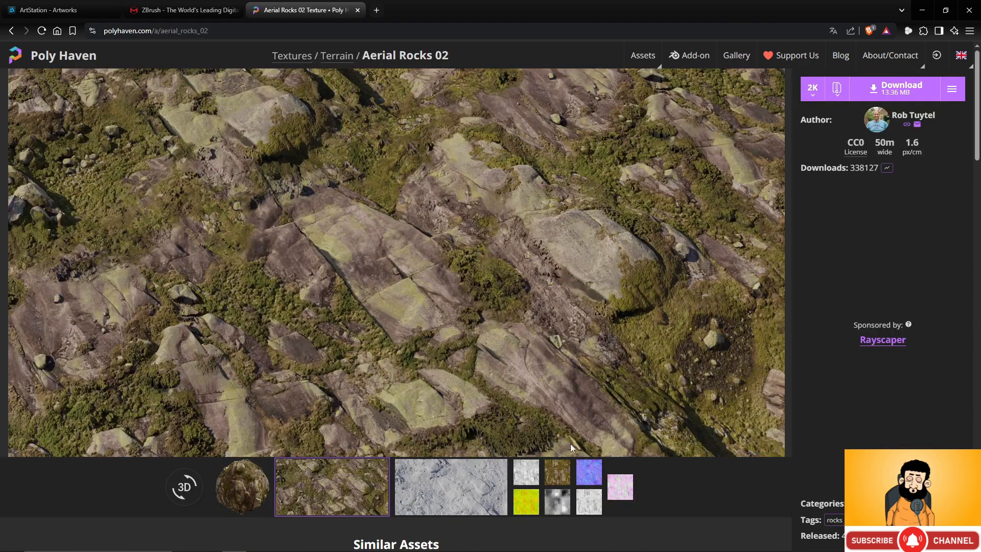
{"action": "left_click", "coordinate": [557, 501]}
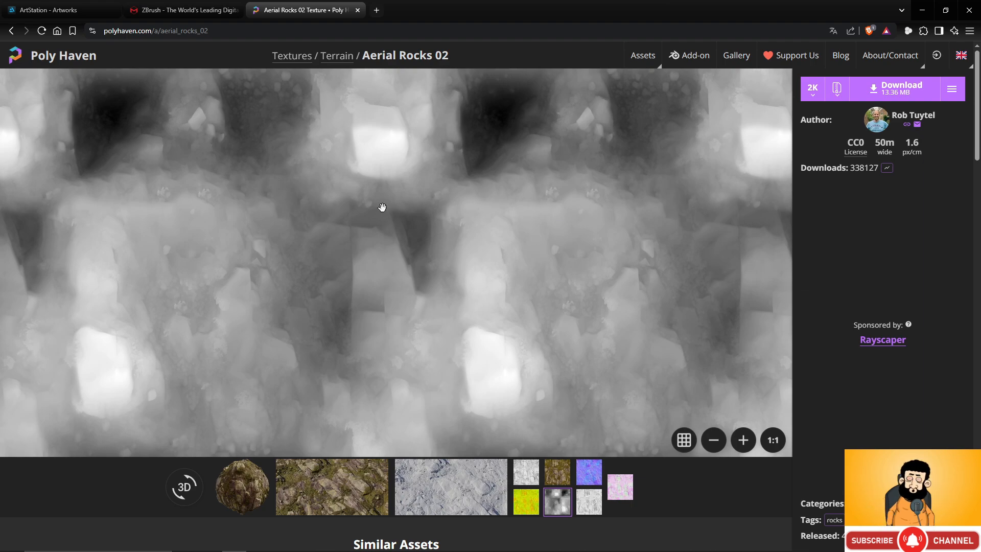
{"action": "scroll", "coordinate": [442, 242], "scroll_direction": "down", "scroll_amount": 2}
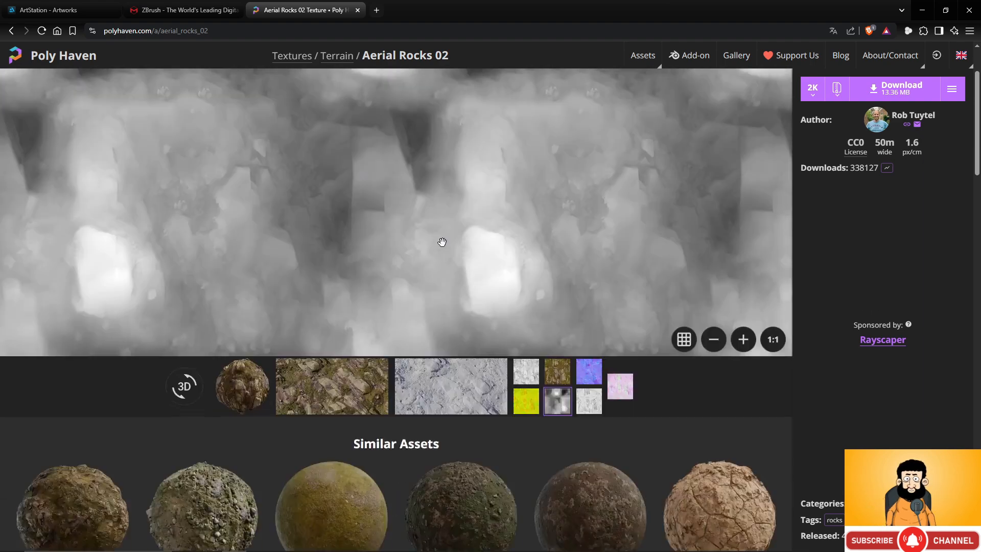
{"action": "scroll", "coordinate": [441, 241], "scroll_direction": "up", "scroll_amount": 2}
{"action": "scroll", "coordinate": [440, 242], "scroll_direction": "down", "scroll_amount": 5}
{"action": "scroll", "coordinate": [443, 246], "scroll_direction": "up", "scroll_amount": 3}
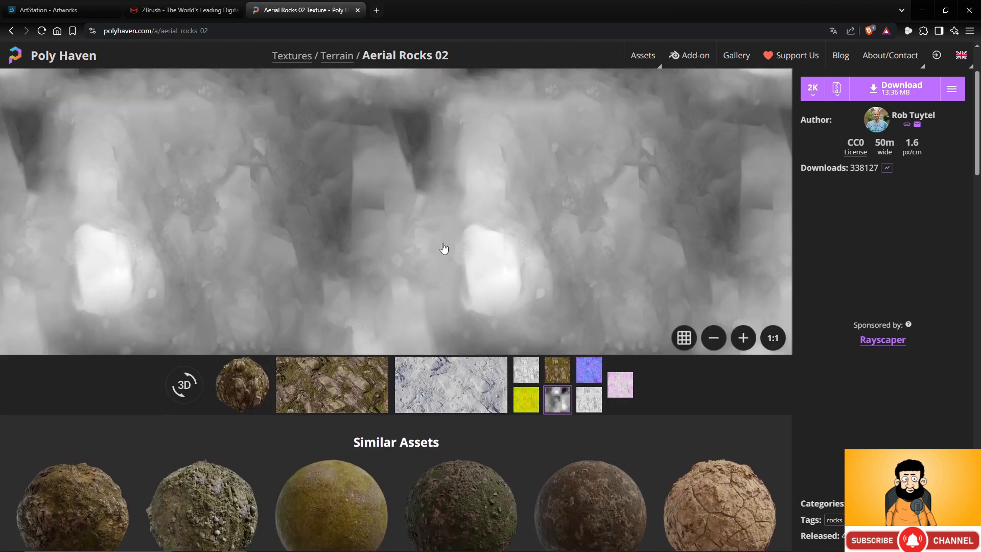
{"action": "scroll", "coordinate": [443, 244], "scroll_direction": "up", "scroll_amount": 2}
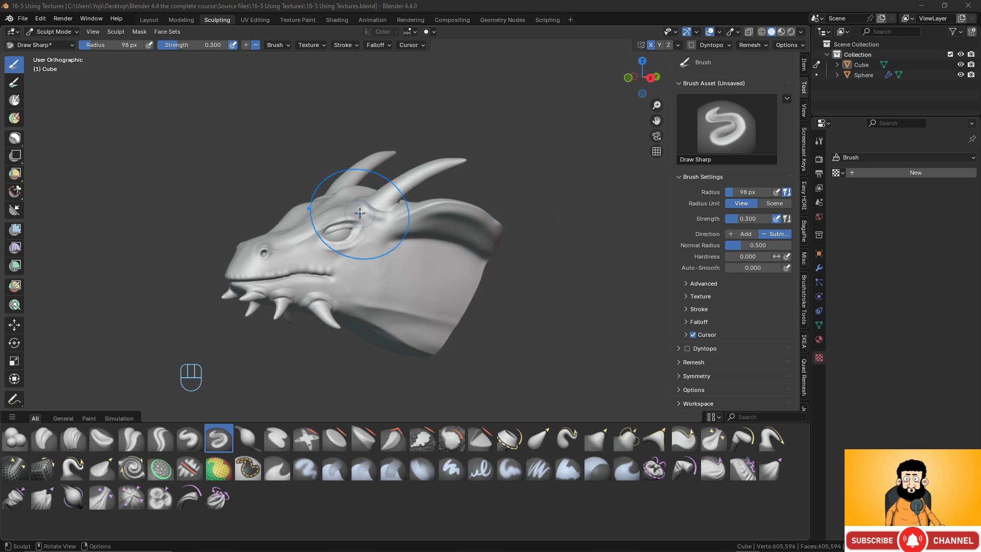
- Create a new texture for the Draw Sharp brush and browse for its image in the Alphas folder, shown as thumbnails
{"action": "left_click", "coordinate": [902, 174]}
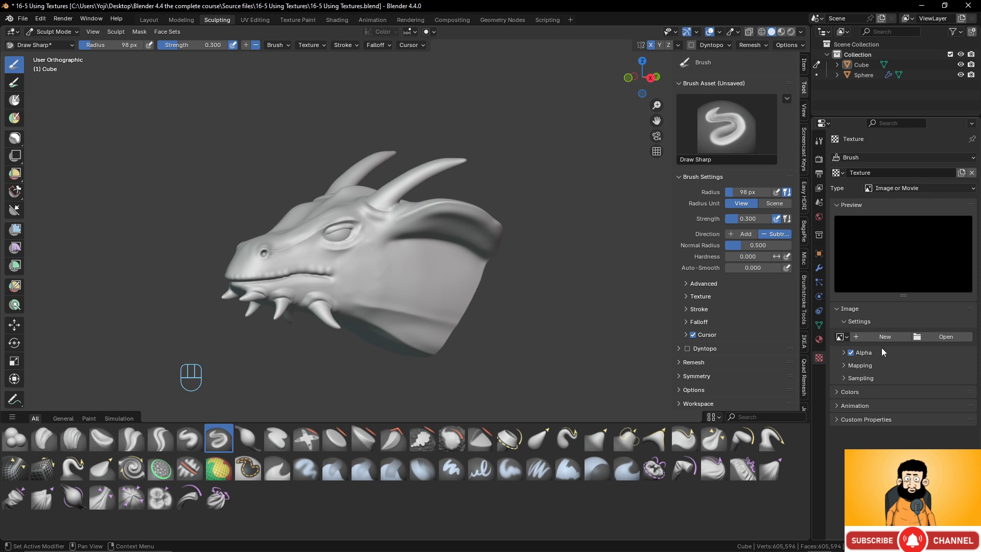
{"action": "left_click", "coordinate": [946, 336]}
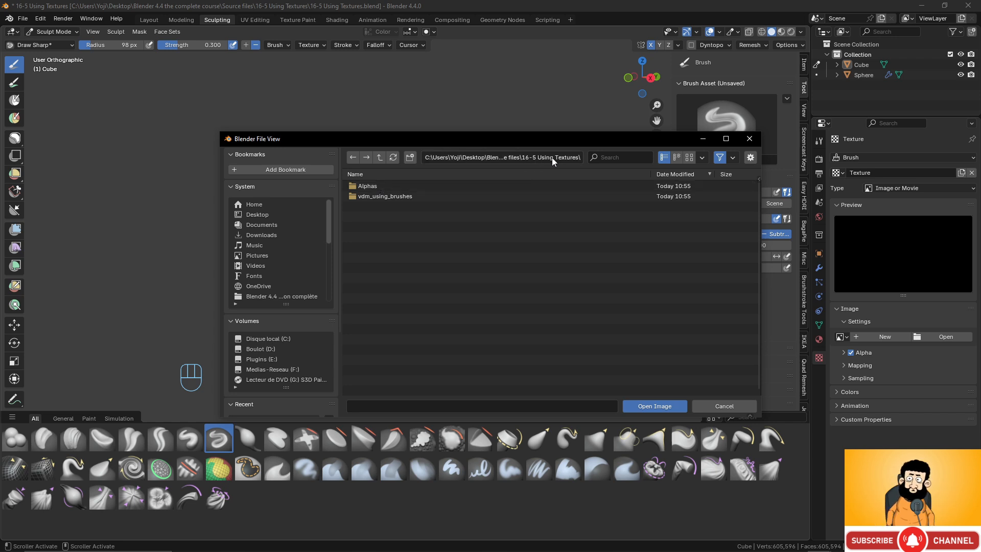
{"action": "double_click", "coordinate": [373, 187]}
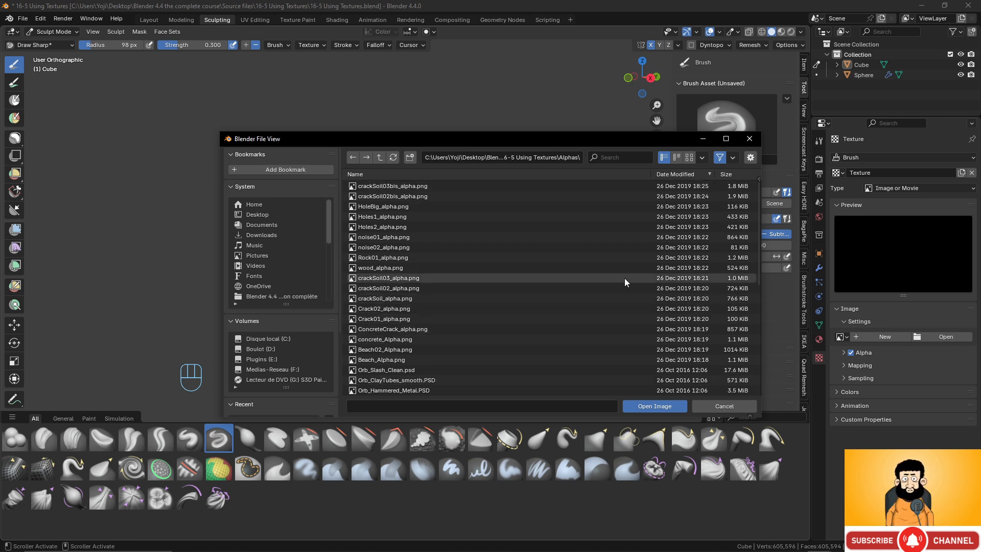
{"action": "left_click", "coordinate": [688, 158]}
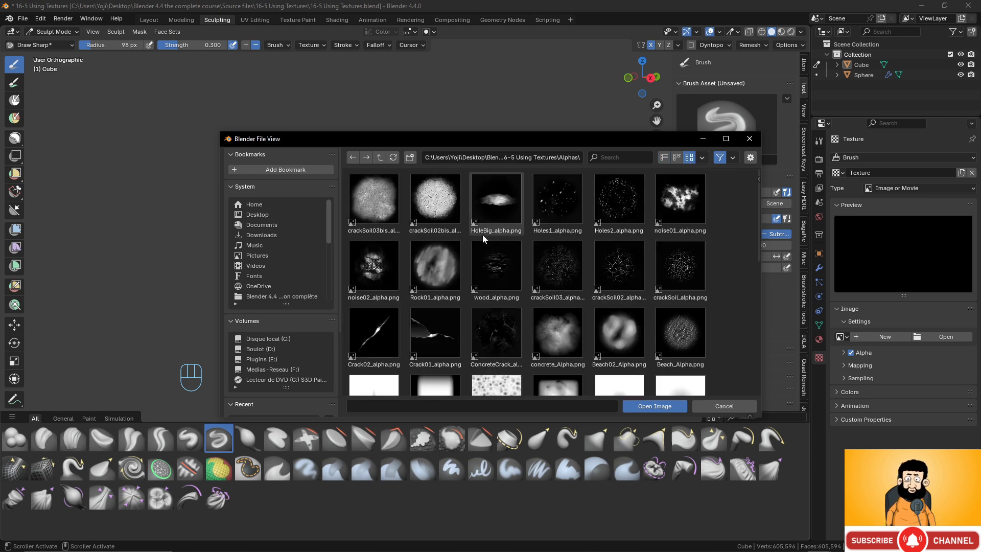
- Look through the alpha thumbnails and load SW_Wrinkles_02.psd as the brush texture's image
{"action": "scroll", "coordinate": [482, 235], "scroll_direction": "down", "scroll_amount": 10}
{"action": "scroll", "coordinate": [483, 238], "scroll_direction": "up", "scroll_amount": 10}
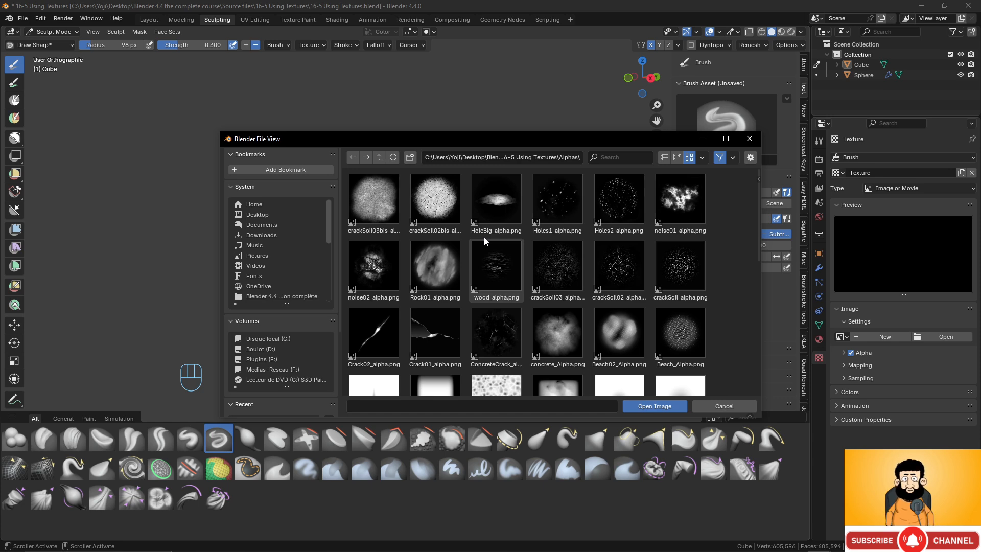
{"action": "scroll", "coordinate": [568, 218], "scroll_direction": "down", "scroll_amount": 10}
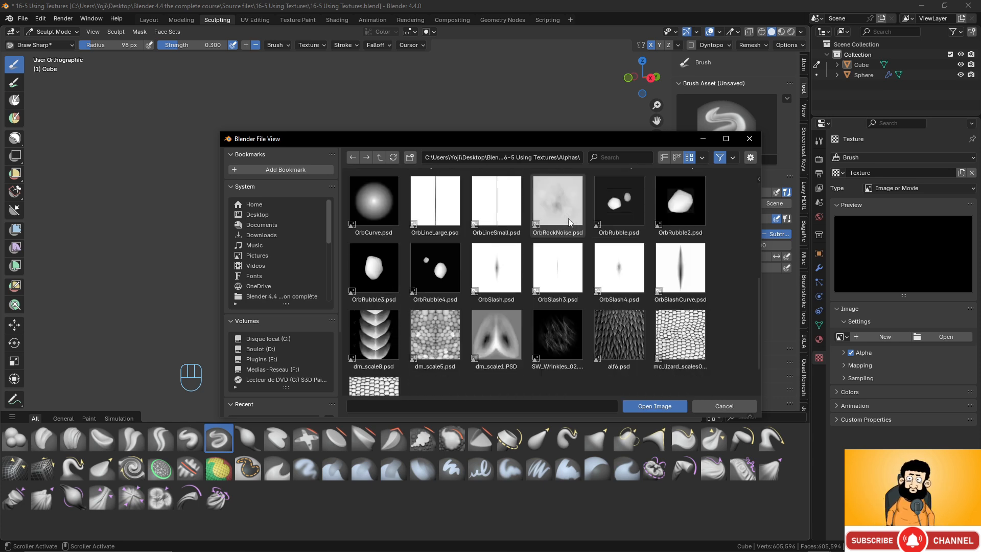
{"action": "scroll", "coordinate": [571, 223], "scroll_direction": "up", "scroll_amount": 10}
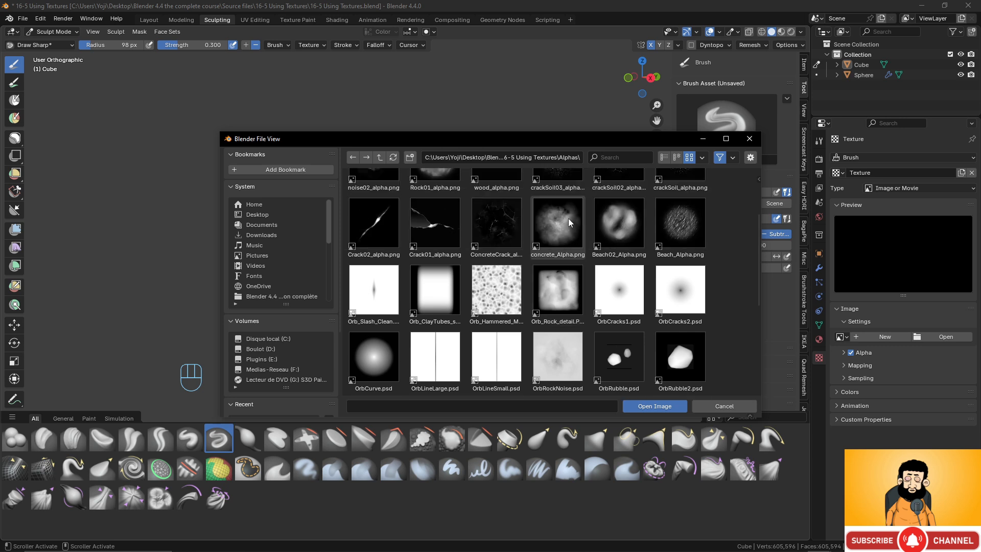
{"action": "scroll", "coordinate": [568, 219], "scroll_direction": "down", "scroll_amount": 5}
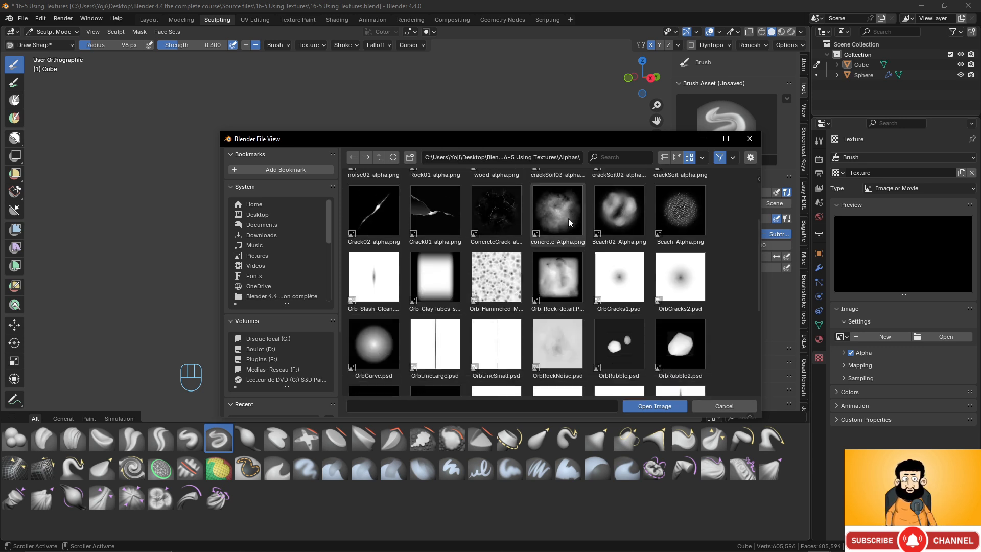
{"action": "scroll", "coordinate": [568, 219], "scroll_direction": "down", "scroll_amount": 2}
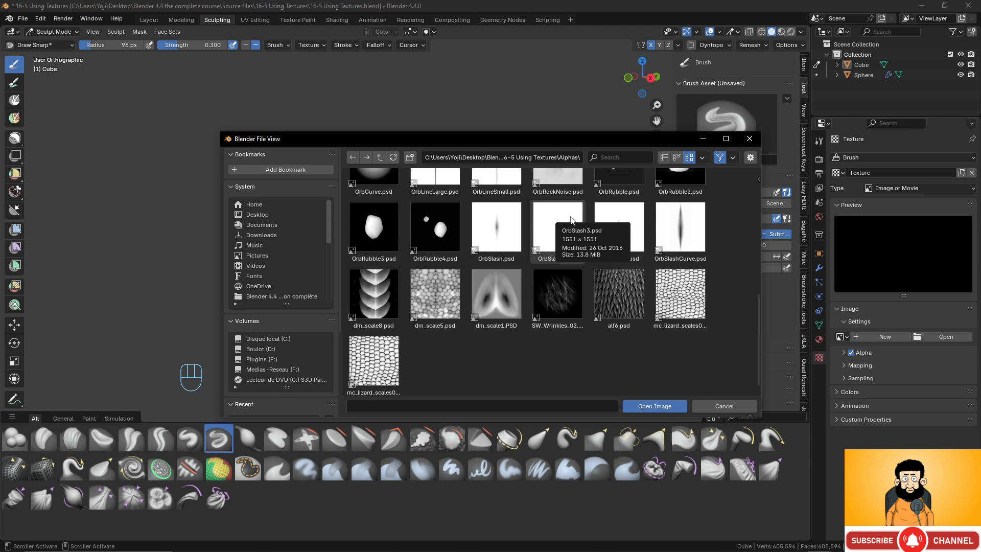
{"action": "scroll", "coordinate": [571, 221], "scroll_direction": "up", "scroll_amount": 4}
{"action": "scroll", "coordinate": [572, 220], "scroll_direction": "up", "scroll_amount": 6}
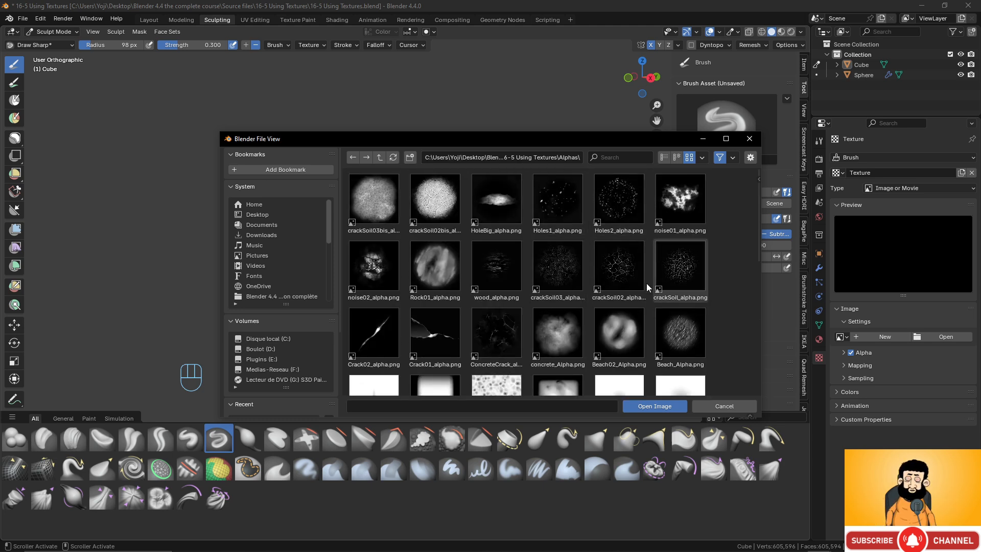
{"action": "scroll", "coordinate": [600, 251], "scroll_direction": "down", "scroll_amount": 3}
{"action": "scroll", "coordinate": [600, 254], "scroll_direction": "down", "scroll_amount": 6}
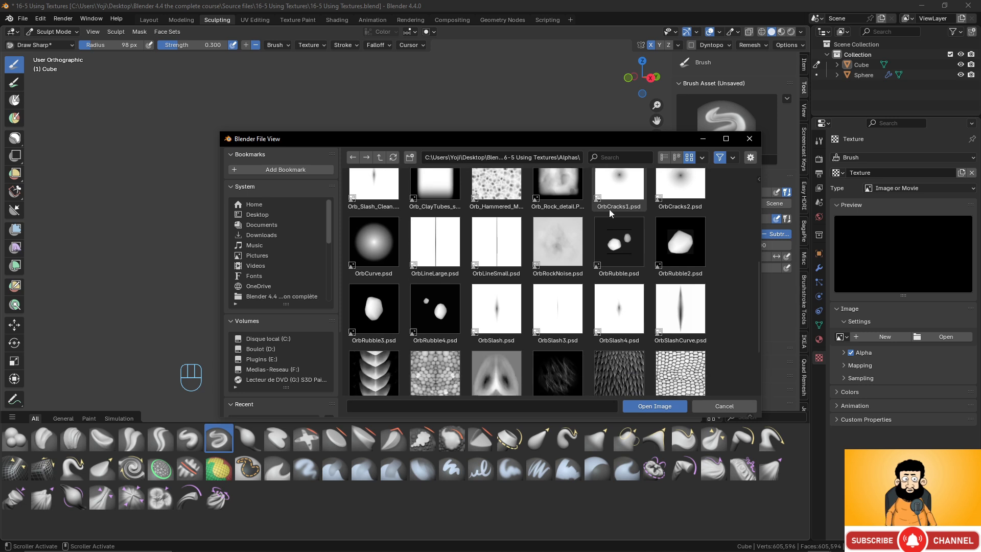
{"action": "scroll", "coordinate": [610, 213], "scroll_direction": "down", "scroll_amount": 1}
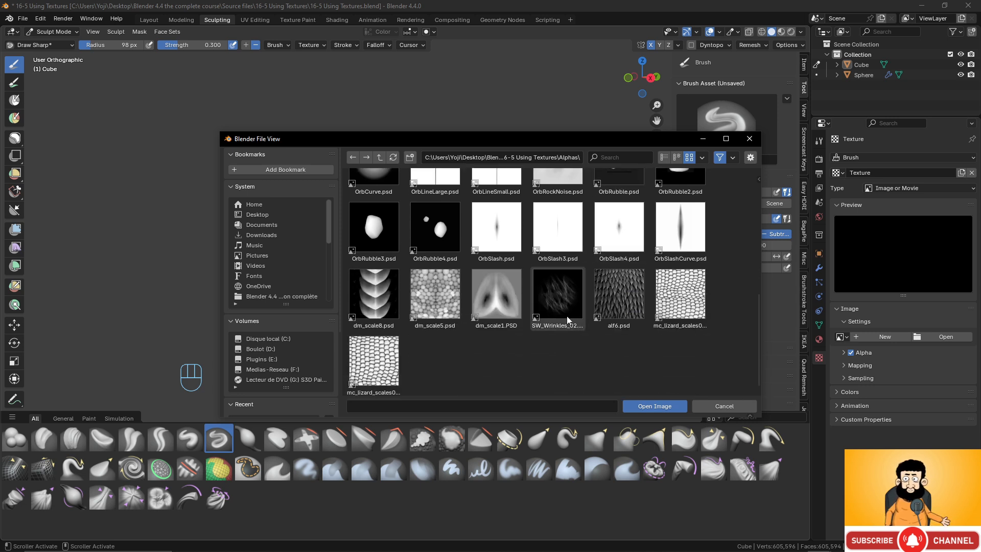
{"action": "left_click", "coordinate": [563, 299]}
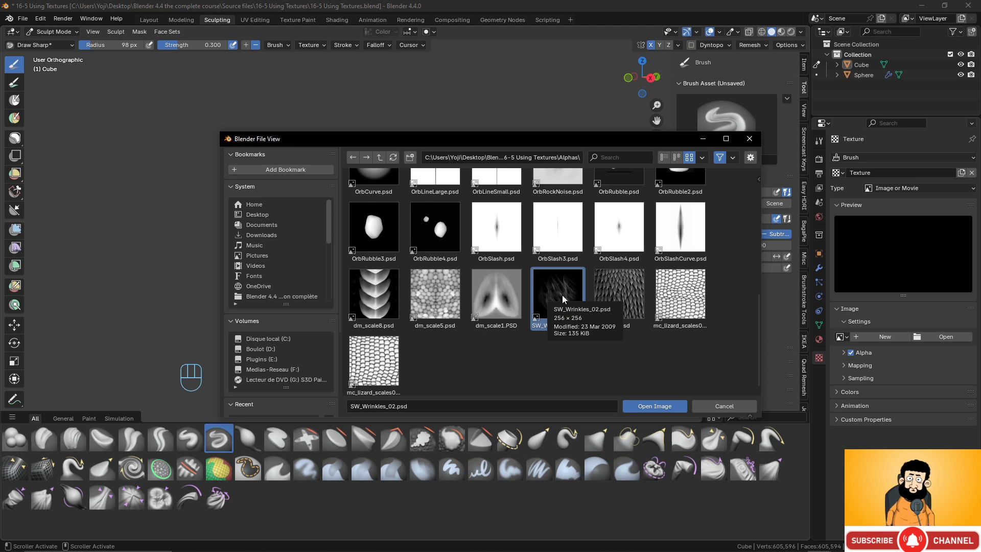
{"action": "left_click", "coordinate": [660, 408]}
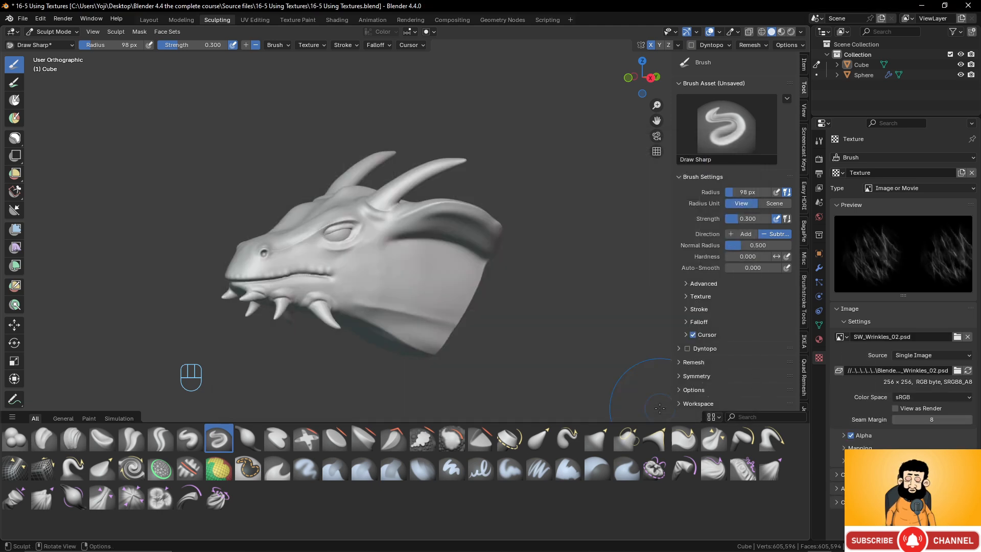
- Check the wrinkle texture in the Draw Sharp brush's texture settings
{"action": "left_click", "coordinate": [688, 300]}
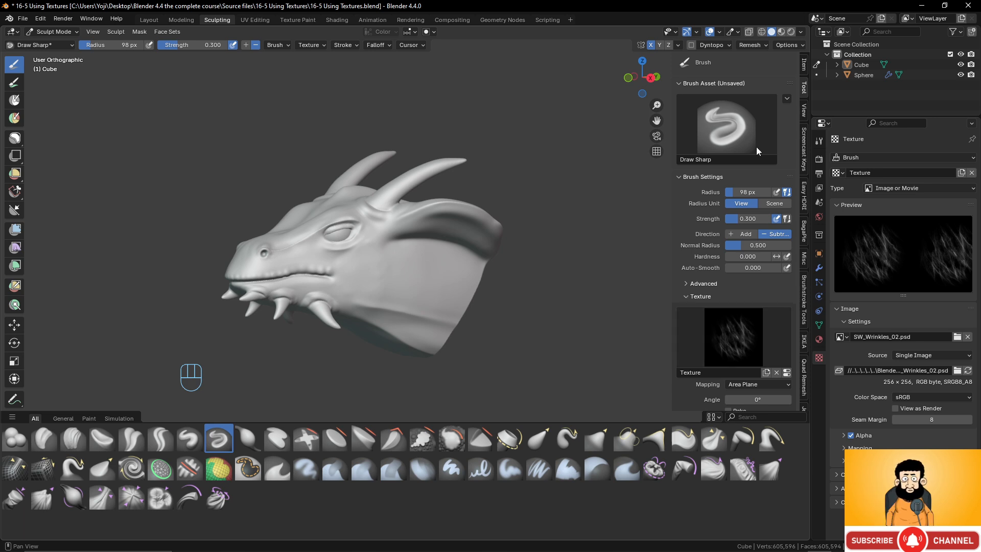
{"action": "left_click", "coordinate": [693, 297]}
{"action": "left_click", "coordinate": [687, 297]}
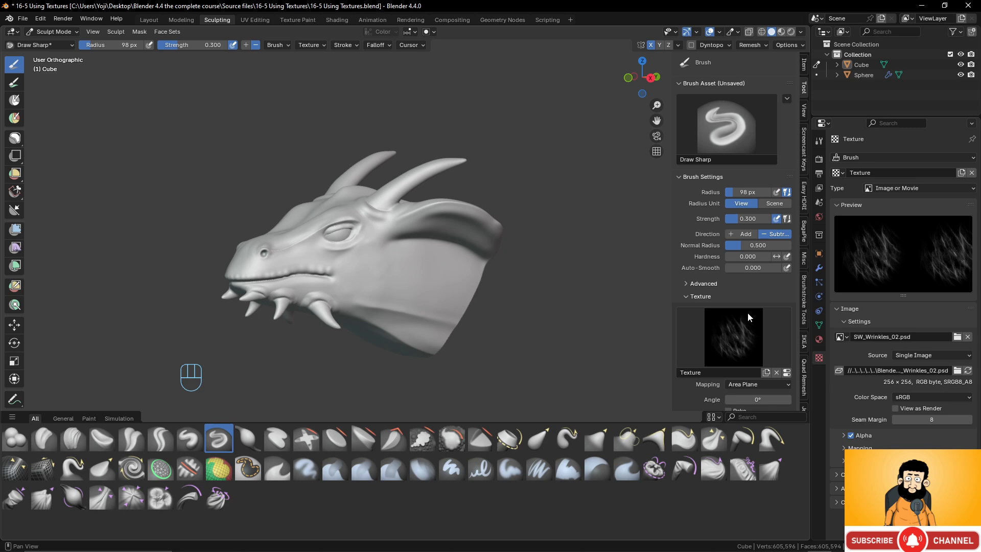
{"action": "left_click", "coordinate": [785, 372]}
{"action": "left_click", "coordinate": [689, 296]}
- Switch the active brush to Layer and frame the side of the dragon's neck closely
{"action": "left_click", "coordinate": [722, 127]}
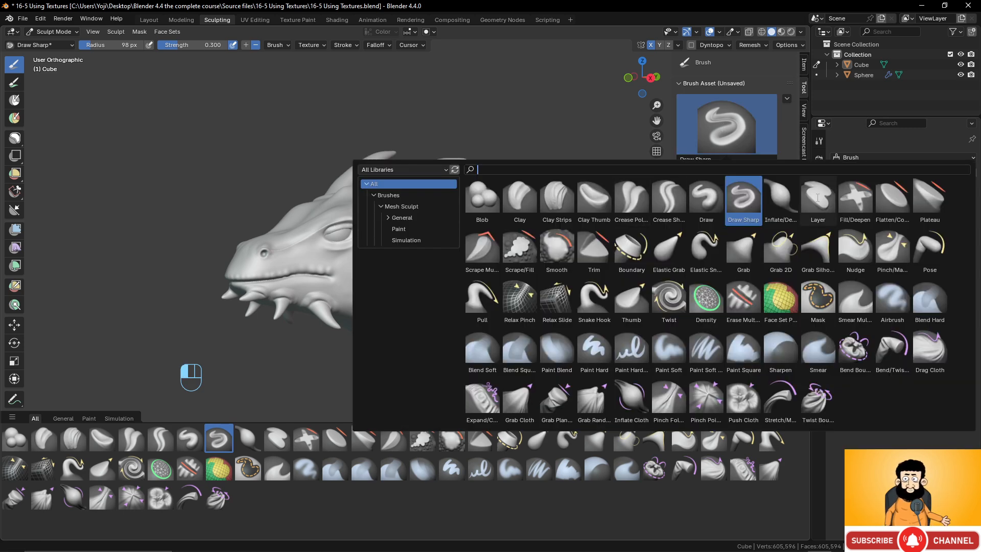
{"action": "left_click", "coordinate": [818, 198]}
{"action": "scroll", "coordinate": [414, 259], "scroll_direction": "up", "scroll_amount": 5}
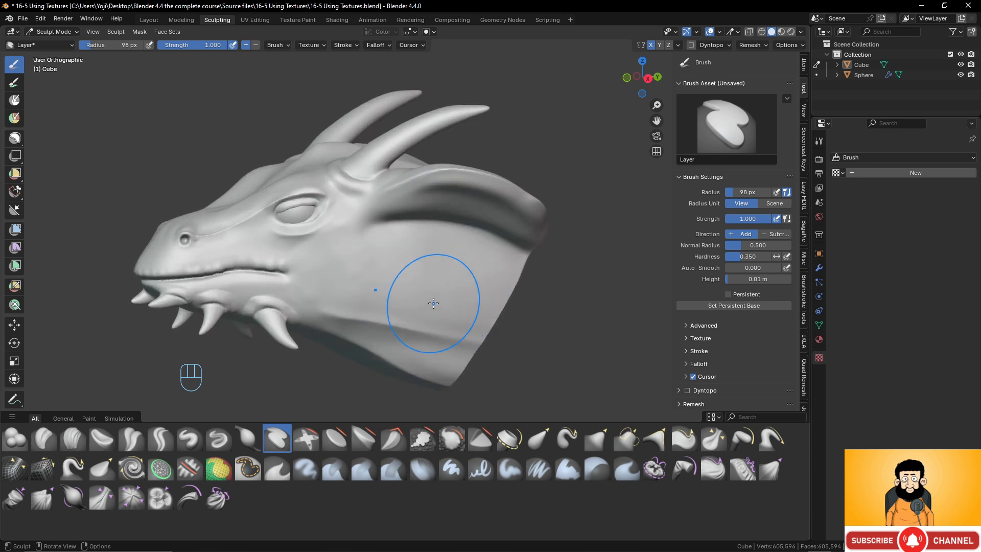
{"action": "scroll", "coordinate": [432, 302], "scroll_direction": "up", "scroll_amount": 1}
{"action": "middle_click_drag", "start_coordinate": [423, 276], "coordinate": [424, 237], "text": "shift"}
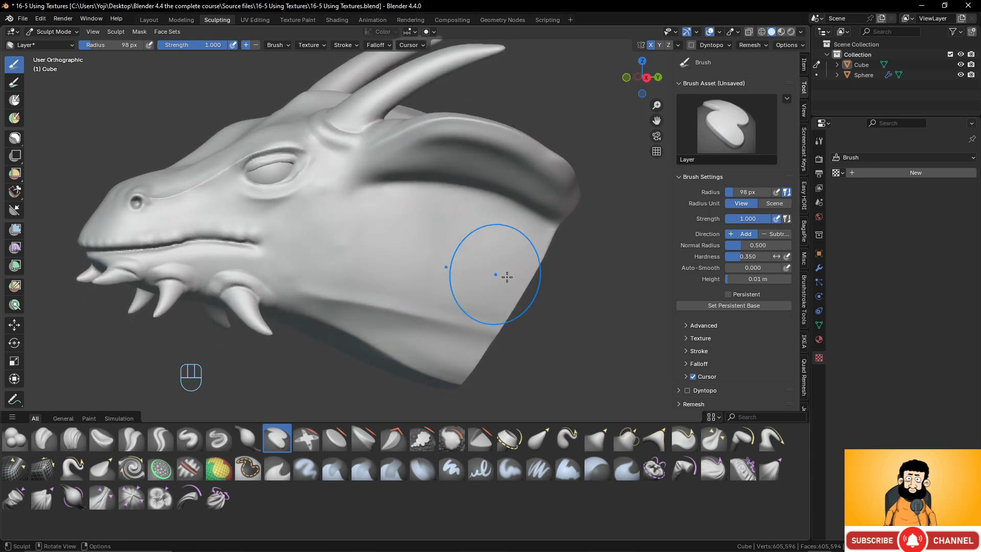
- View the Layer brush's stroke methods, try the untextured brush on the dragon's neck, and undo the strokes
{"action": "left_click", "coordinate": [696, 351]}
{"action": "scroll", "coordinate": [736, 329], "scroll_direction": "down", "scroll_amount": 3}
{"action": "left_click", "coordinate": [760, 305]}
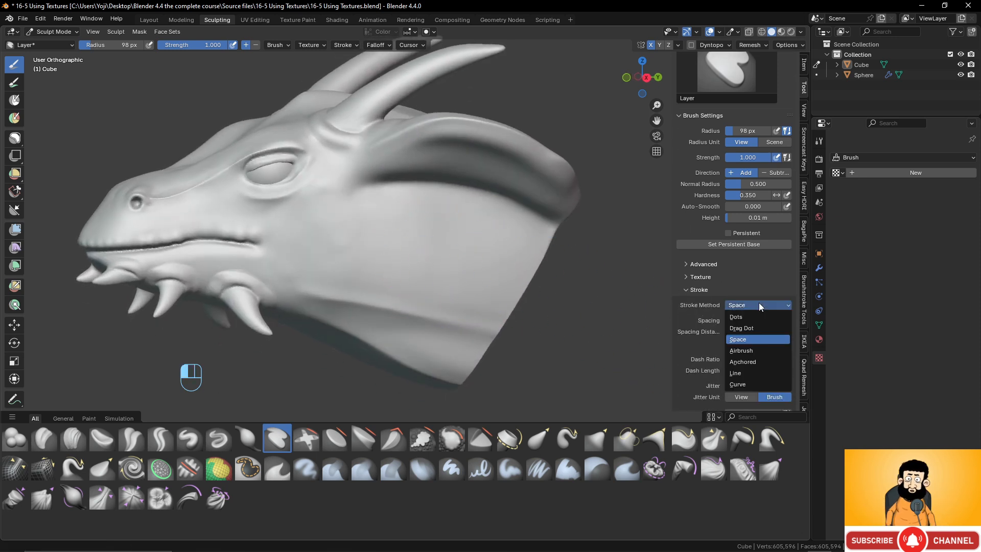
{"action": "scroll", "coordinate": [415, 254], "scroll_direction": "down", "scroll_amount": 1}
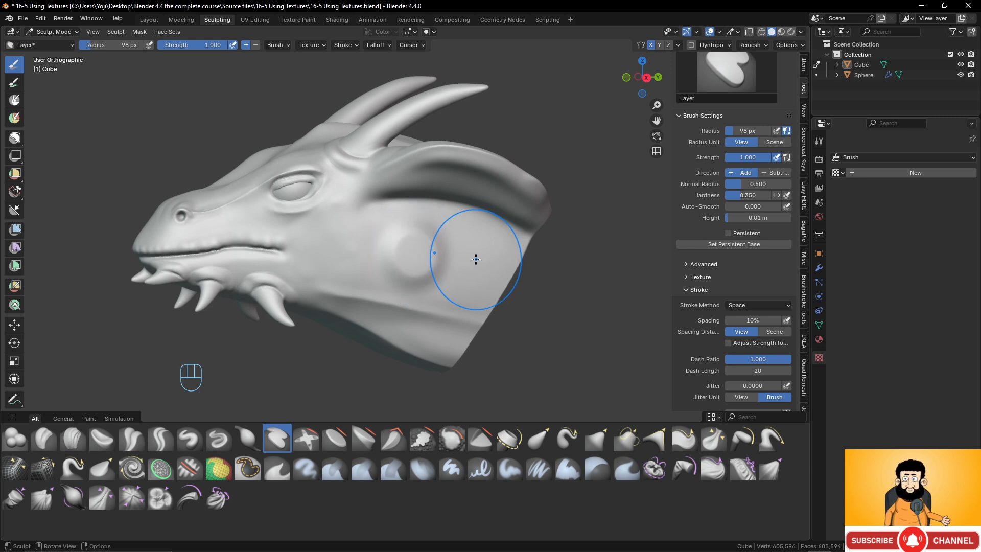
{"action": "key", "text": "ctrl+z"}
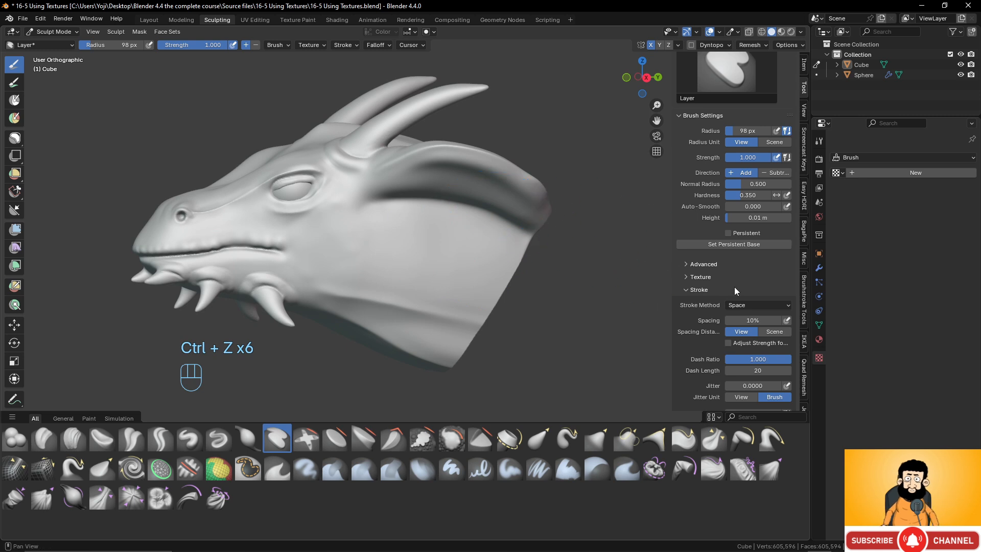
- Assign the existing wrinkle texture to the Layer brush
{"action": "left_click", "coordinate": [688, 277]}
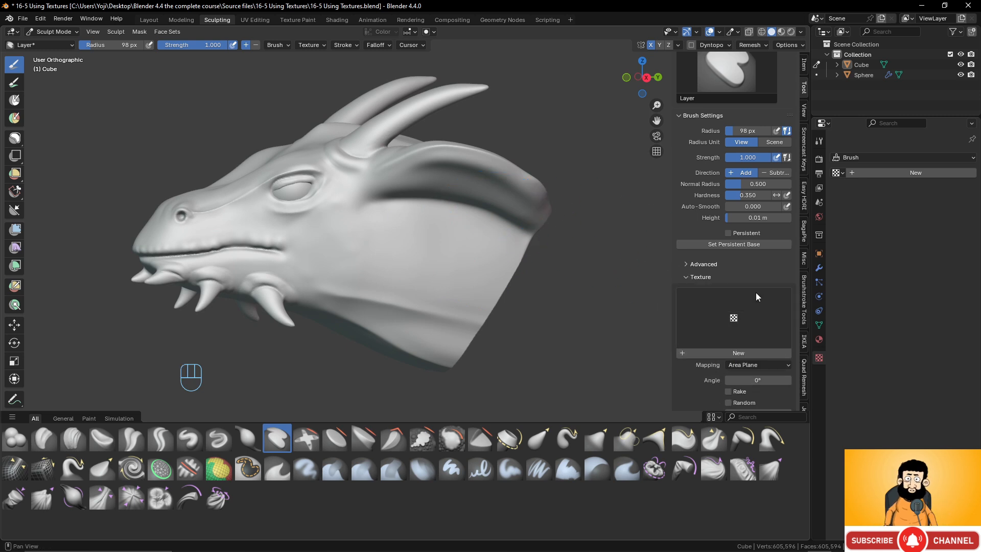
{"action": "left_click", "coordinate": [725, 322]}
{"action": "left_click", "coordinate": [488, 374]}
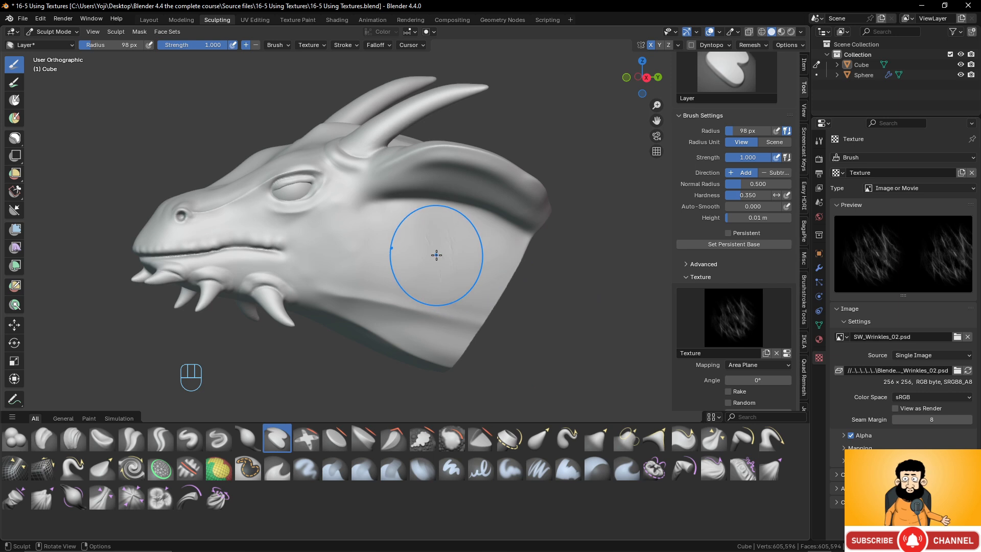
- Try the wrinkle-textured Layer brush on the dragon's neck with the Space stroke method and undo the strokes
{"action": "scroll", "coordinate": [517, 300], "scroll_direction": "up", "scroll_amount": 4}
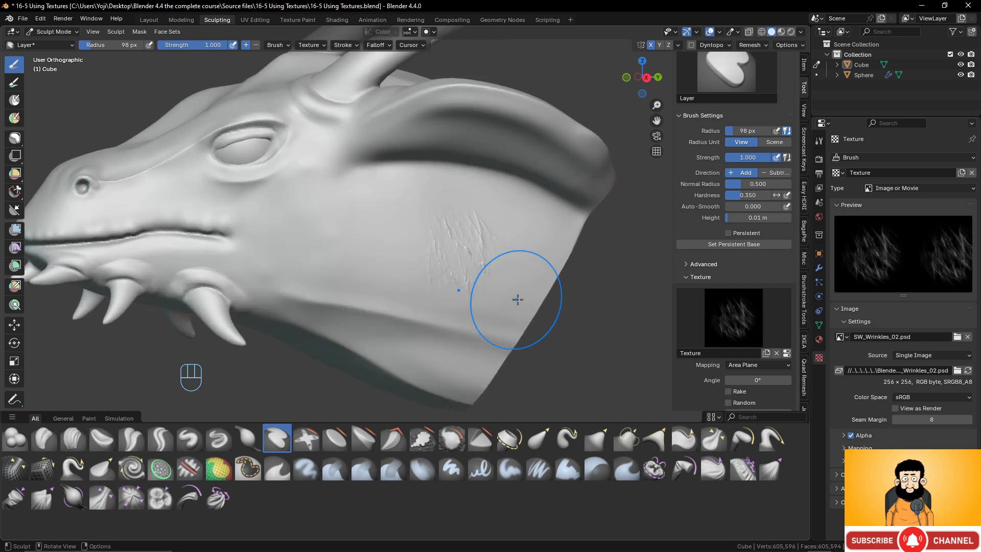
{"action": "scroll", "coordinate": [506, 270], "scroll_direction": "down", "scroll_amount": 2}
{"action": "key", "text": "ctrl"}
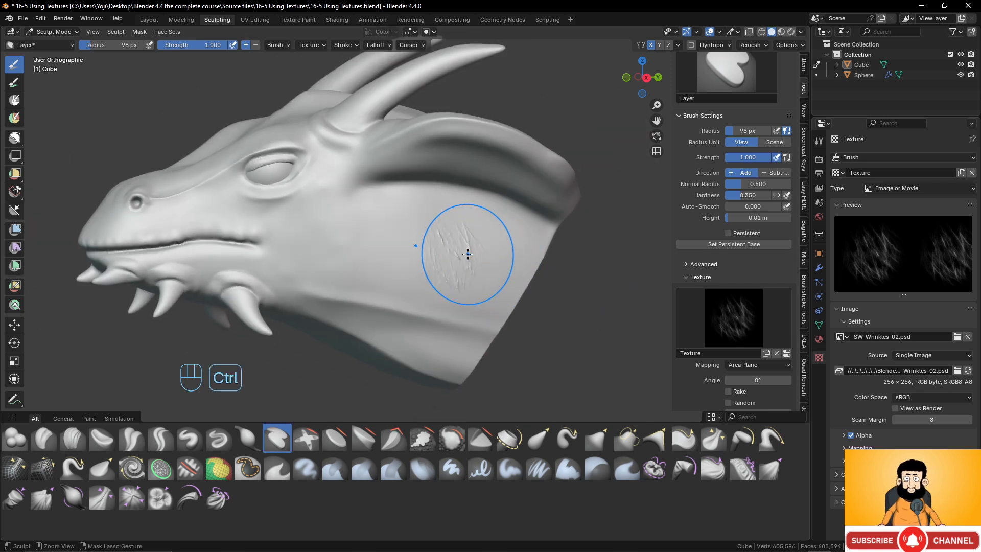
{"action": "key", "text": "ctrl+z"}
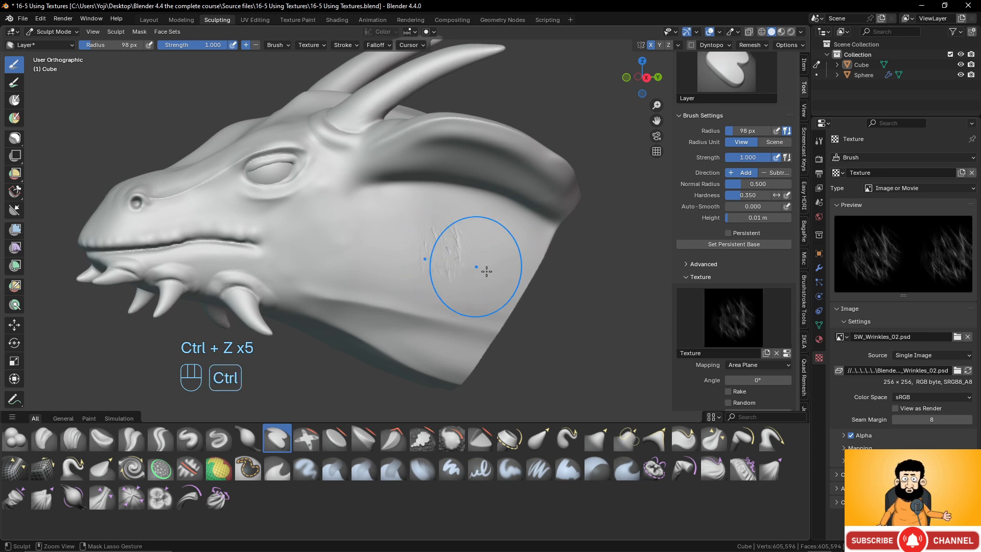
{"action": "mouse_move", "coordinate": [477, 215]}
{"action": "middle_mouse_down", "text": "ctrl"}
{"action": "mouse_move", "coordinate": [504, 300]}
{"action": "mouse_move", "coordinate": [460, 300]}
{"action": "mouse_move", "coordinate": [491, 303]}
{"action": "mouse_move", "coordinate": [481, 289]}
{"action": "middle_mouse_up", "text": "ctrl"}
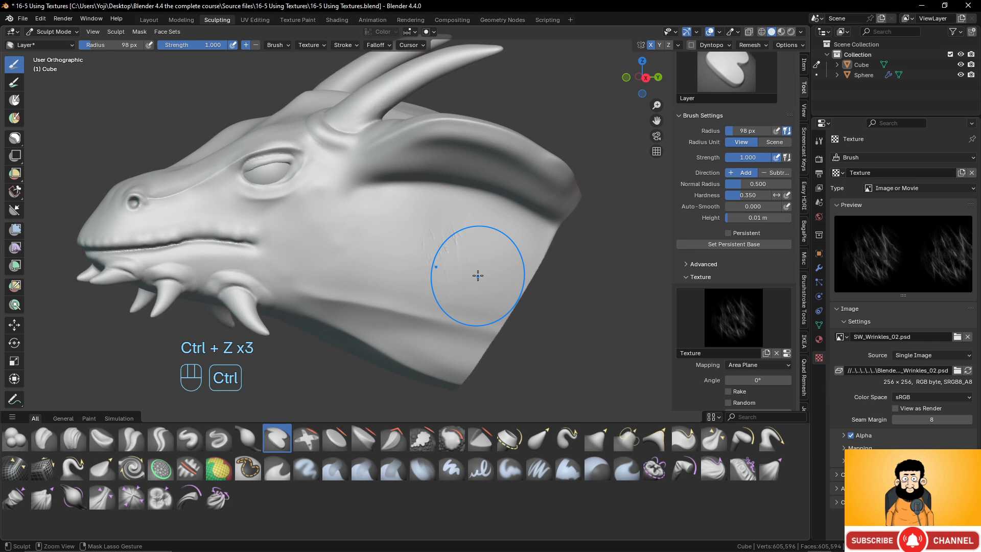
{"action": "key", "text": "ctrl+z"}
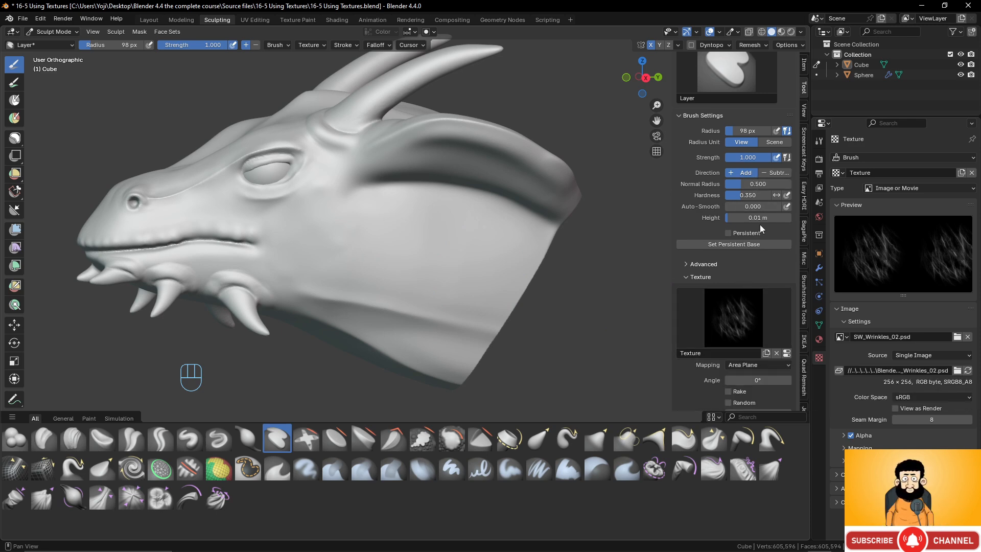
- Set the Layer brush's Stroke Method to Anchored
{"action": "scroll", "coordinate": [720, 261], "scroll_direction": "down", "scroll_amount": 2}
{"action": "left_click", "coordinate": [688, 237]}
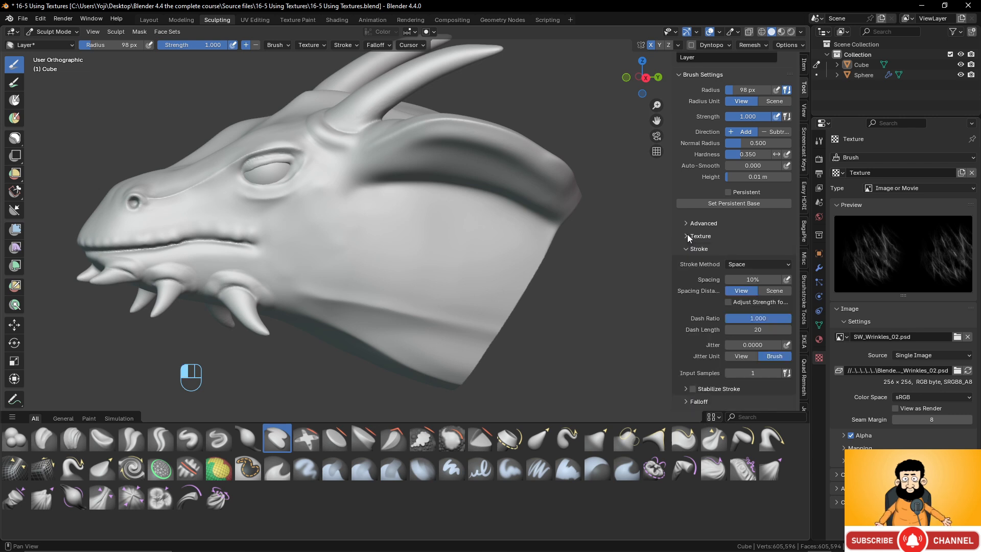
{"action": "left_click", "coordinate": [753, 263]}
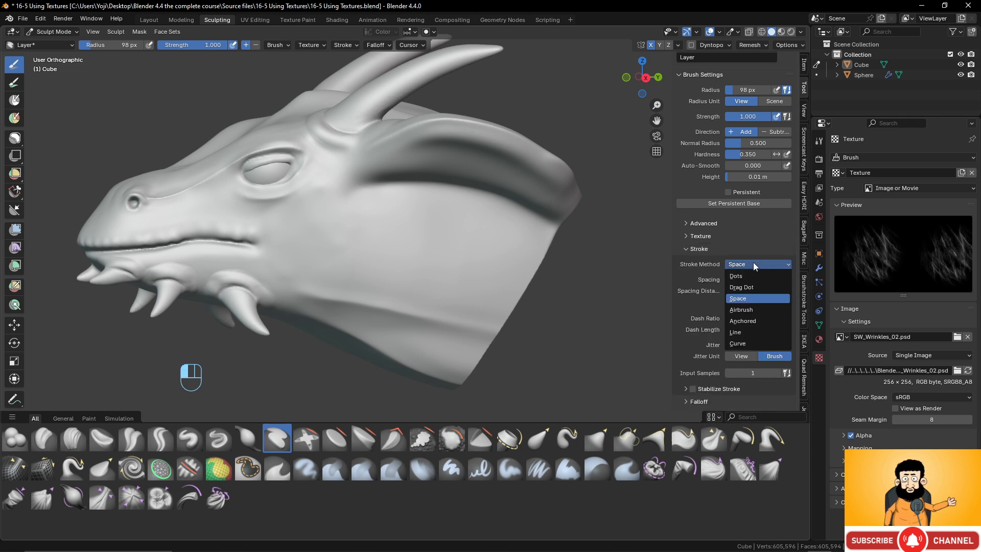
{"action": "left_click", "coordinate": [756, 322]}
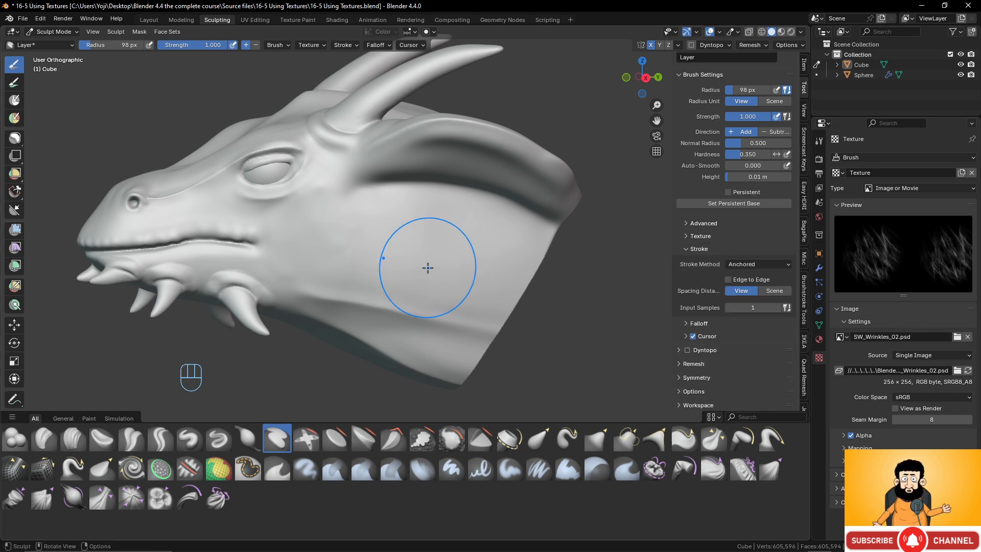
- Try the anchored wrinkle texture on the dragon's neck with the Layer brush and undo the strokes
{"action": "left_click_drag", "start_coordinate": [428, 268], "coordinate": [418, 274]}
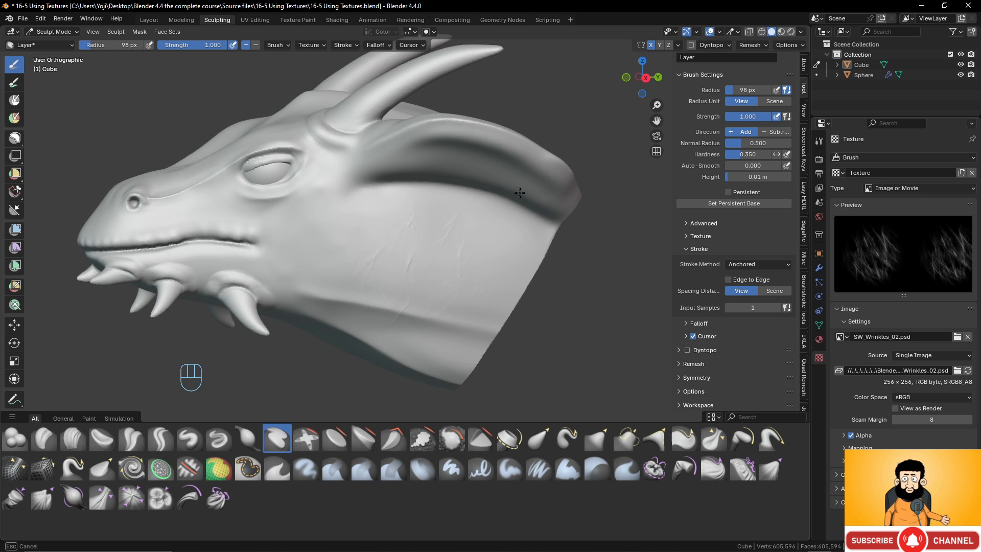
{"action": "left_click_drag", "start_coordinate": [519, 192], "coordinate": [500, 213]}
{"action": "key", "text": "ctrl+z"}
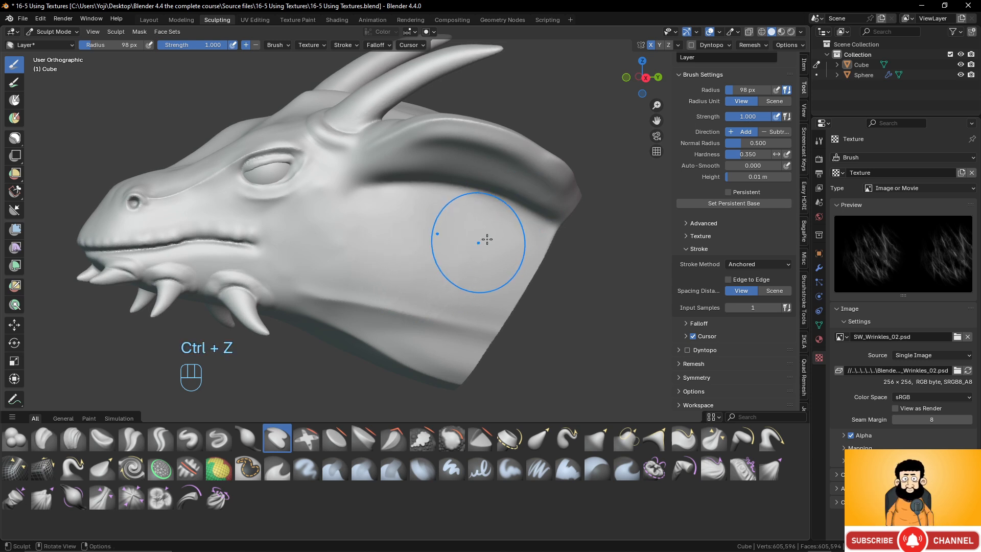
- Change the Layer brush's height, try an anchored wrinkle stroke on the neck, and undo it
{"action": "left_click", "coordinate": [739, 176]}
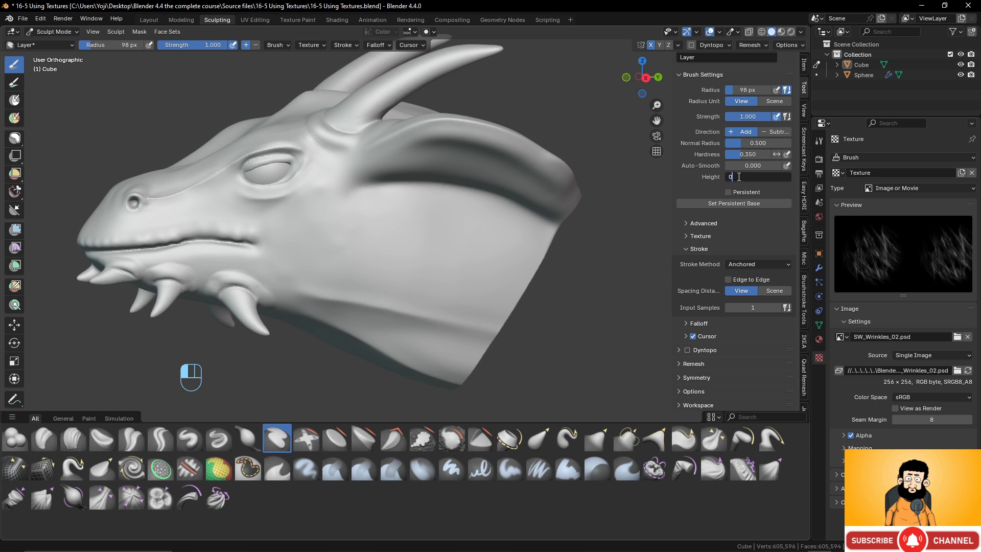
{"action": "key", "text": "Return"}
{"action": "left_click_drag", "start_coordinate": [420, 251], "coordinate": [475, 202]}
{"action": "key", "text": "ctrl+z"}
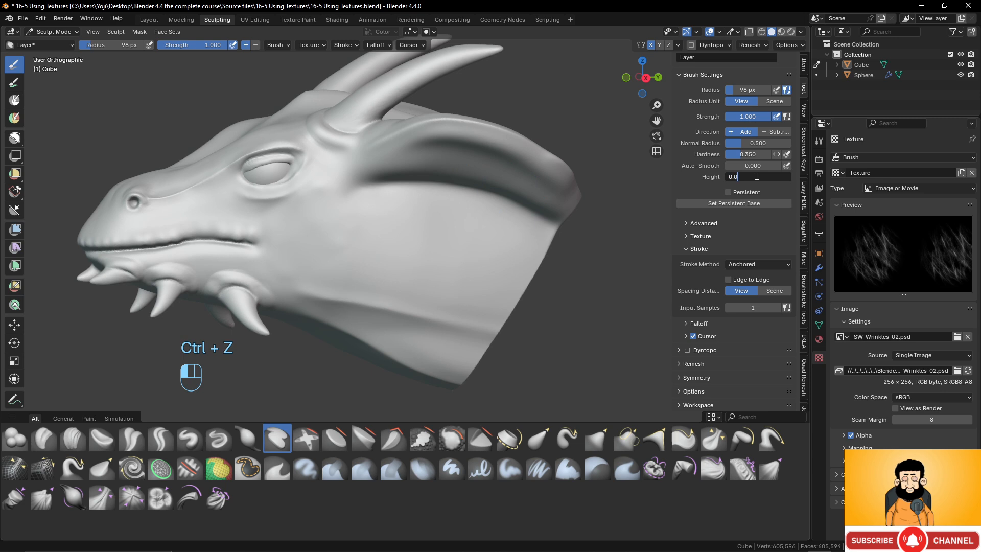
- Set the Layer brush's height to 0.06 m, try raised anchored wrinkles on the neck, and undo them
{"action": "key", "text": "Return"}
{"action": "left_click_drag", "start_coordinate": [373, 252], "coordinate": [440, 194]}
{"action": "middle_click_drag", "start_coordinate": [441, 194], "coordinate": [430, 264]}
{"action": "key", "text": "ctrl+z"}
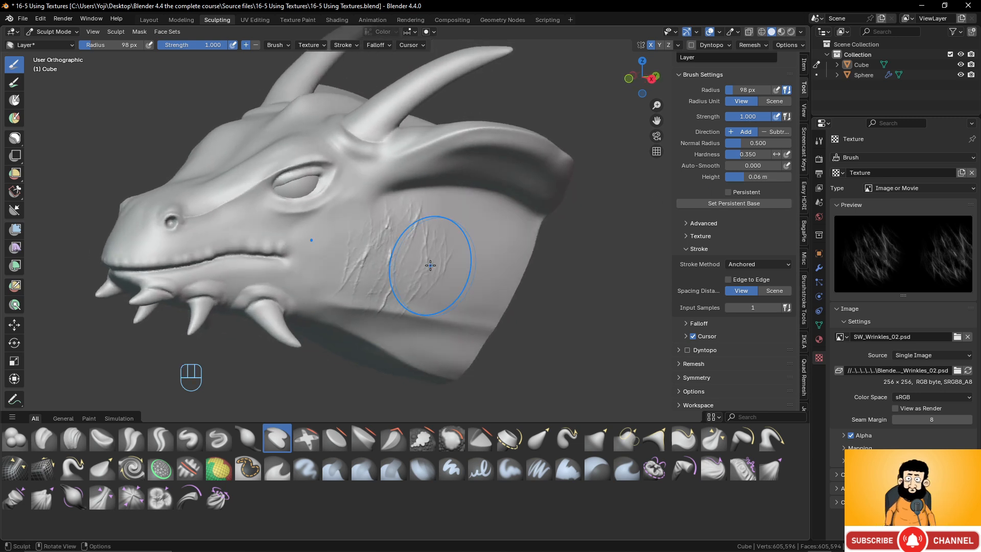
{"action": "scroll", "coordinate": [339, 225], "scroll_direction": "up", "scroll_amount": 3}
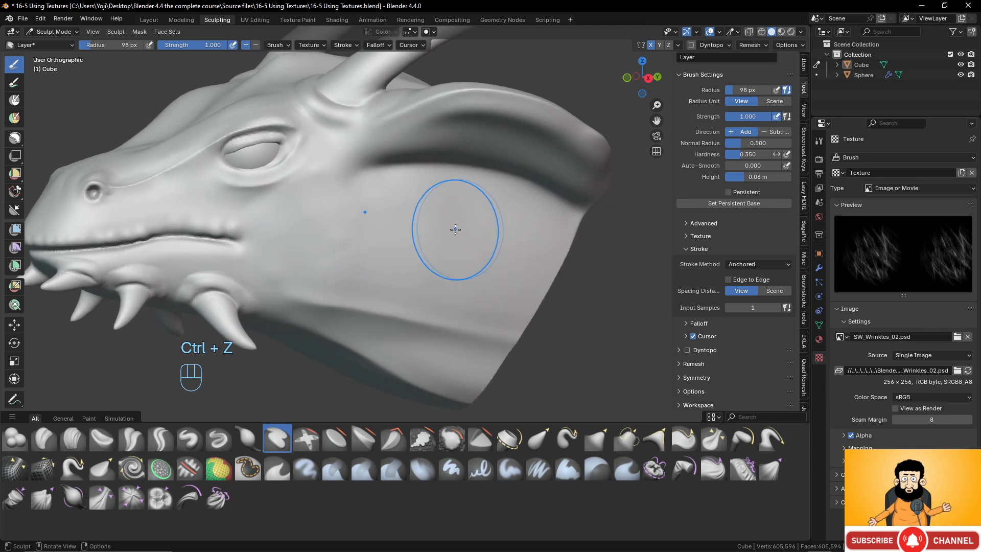
- Carve inverted anchored wrinkles across the dragon's neck, throat and cheek
{"action": "left_click_drag", "start_coordinate": [454, 247], "coordinate": [379, 362]}
{"action": "middle_click_drag", "start_coordinate": [379, 362], "coordinate": [427, 274]}
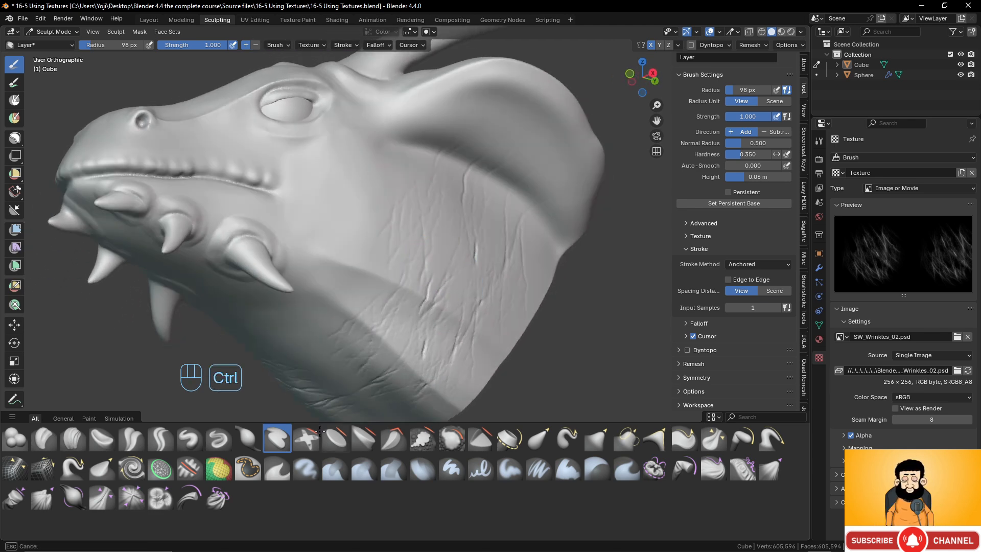
{"action": "left_click_drag", "start_coordinate": [324, 291], "coordinate": [194, 388]}
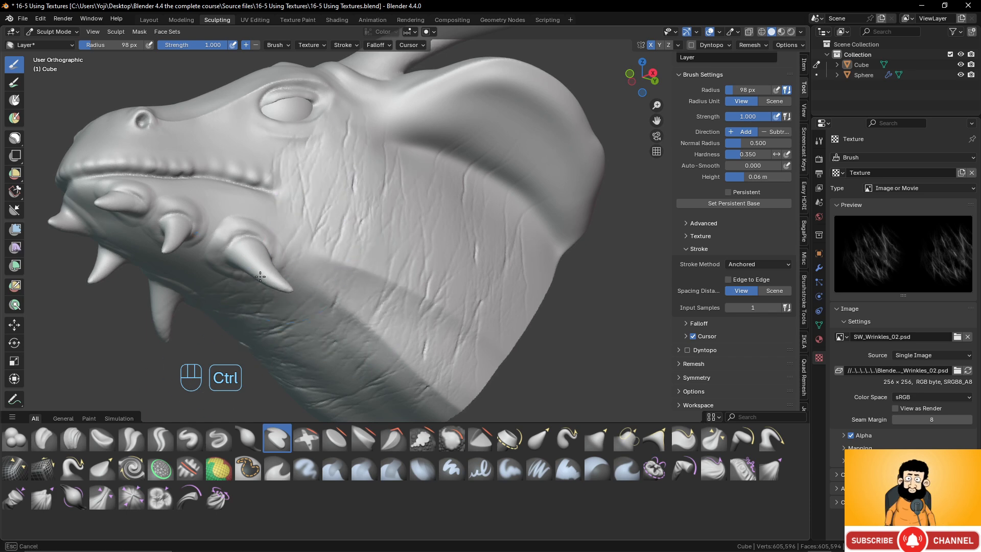
{"action": "middle_click_drag", "start_coordinate": [327, 205], "coordinate": [377, 219]}
- Carve smaller anchored wrinkles along the snout and upper lip, from below the eye toward the nostril
{"action": "scroll", "coordinate": [409, 222], "scroll_direction": "up", "scroll_amount": 2}
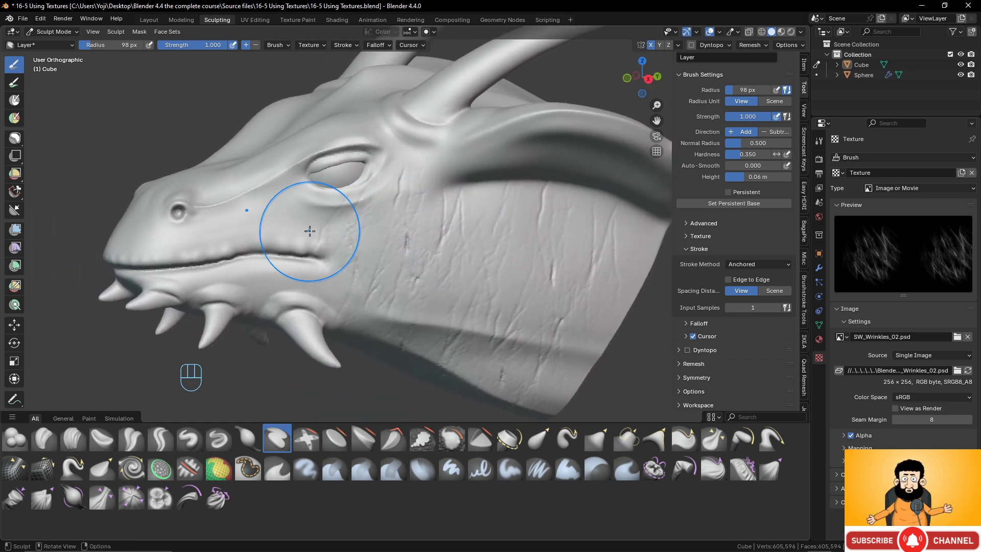
{"action": "scroll", "coordinate": [265, 205], "scroll_direction": "up", "scroll_amount": 3}
{"action": "mouse_move", "coordinate": [241, 194]}
{"action": "left_mouse_down"}
{"action": "mouse_move", "coordinate": [182, 281]}
{"action": "mouse_move", "coordinate": [168, 240]}
{"action": "mouse_move", "coordinate": [128, 291]}
{"action": "left_mouse_up"}
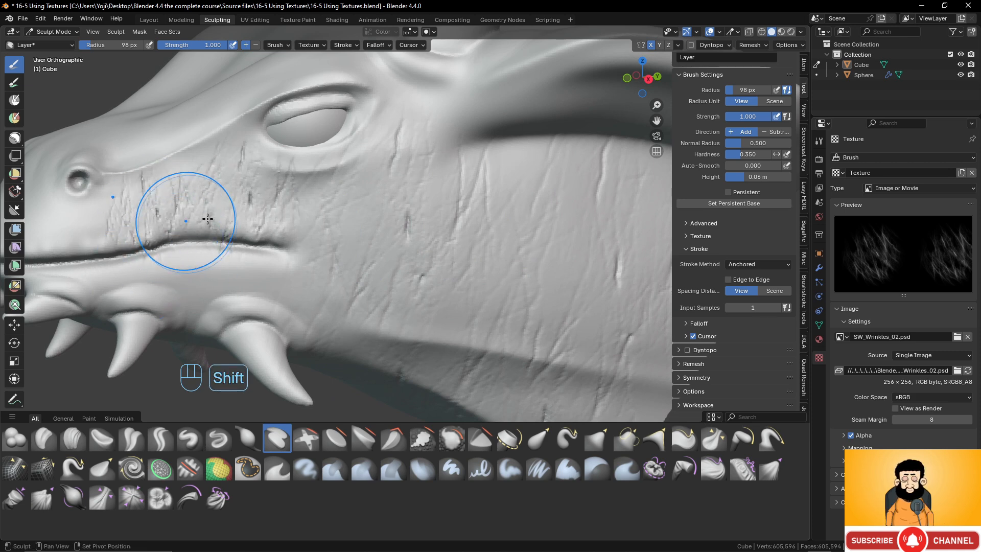
{"action": "middle_click_drag", "start_coordinate": [186, 223], "coordinate": [328, 220], "text": "shift"}
{"action": "left_click_drag", "start_coordinate": [209, 235], "coordinate": [151, 302], "text": "ctrl"}
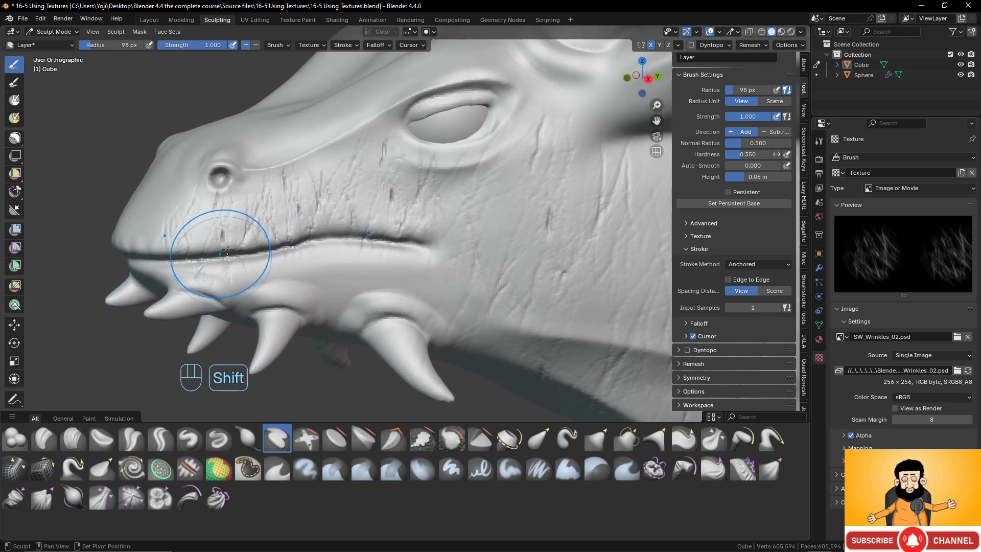
- Carve anchored wrinkles along the lower lip, around the jaw spikes and across the front of the muzzle
{"action": "middle_click_drag", "start_coordinate": [222, 248], "coordinate": [325, 240], "text": "shift"}
{"action": "middle_click_drag", "start_coordinate": [325, 240], "coordinate": [388, 248]}
{"action": "left_click_drag", "start_coordinate": [392, 258], "coordinate": [382, 332], "text": "ctrl"}
{"action": "middle_click_drag", "start_coordinate": [411, 219], "coordinate": [362, 219], "text": "shift"}
{"action": "left_click_drag", "start_coordinate": [361, 219], "coordinate": [369, 268], "text": "ctrl"}
{"action": "left_click_drag", "start_coordinate": [419, 210], "coordinate": [425, 268], "text": "ctrl"}
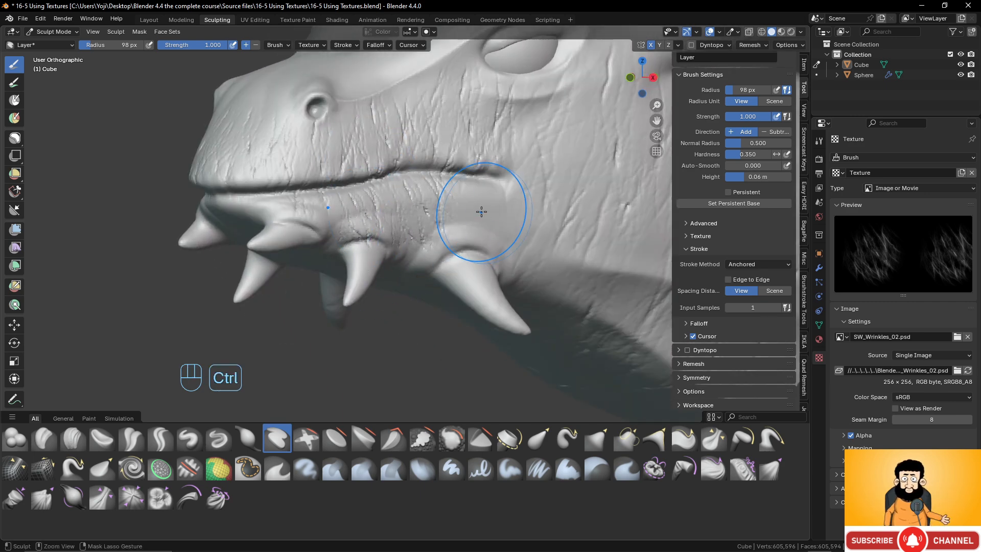
{"action": "left_click_drag", "start_coordinate": [478, 213], "coordinate": [472, 278], "text": "ctrl"}
{"action": "middle_click_drag", "start_coordinate": [310, 212], "coordinate": [339, 215]}
{"action": "left_click_drag", "start_coordinate": [317, 210], "coordinate": [317, 219], "text": "ctrl"}
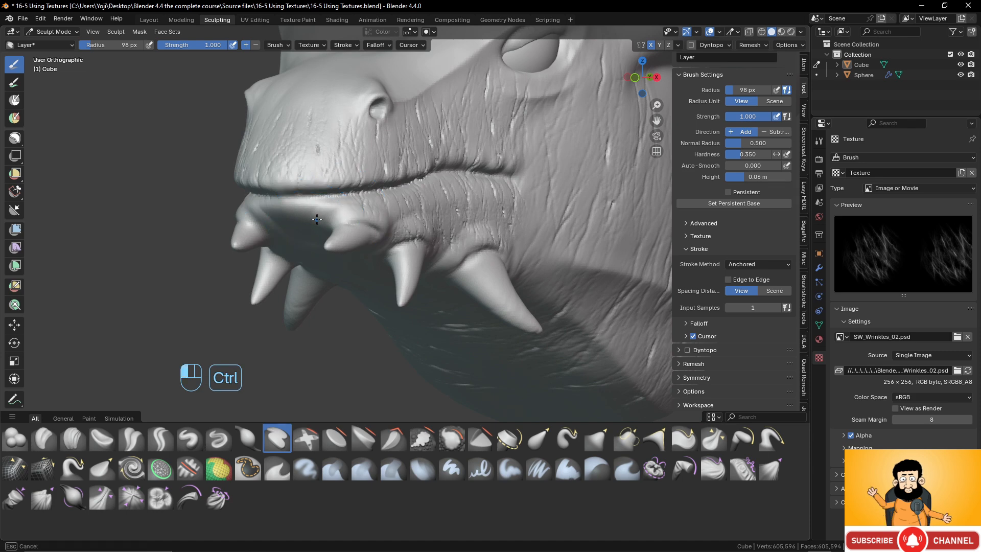
{"action": "left_click_drag", "start_coordinate": [310, 268], "coordinate": [309, 270], "text": "ctrl"}
- Undo all the wrinkle strokes on the dragon's muzzle, cheek and neck
{"action": "scroll", "coordinate": [381, 163], "scroll_direction": "down", "scroll_amount": 4}
{"action": "middle_click_drag", "start_coordinate": [384, 240], "coordinate": [338, 235]}
{"action": "scroll", "coordinate": [370, 138], "scroll_direction": "up", "scroll_amount": 1}
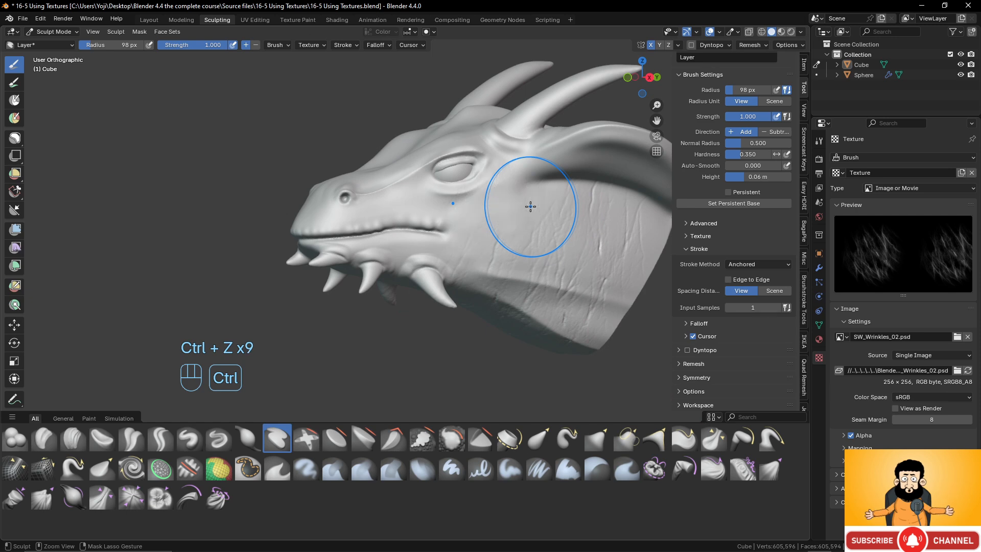
{"action": "middle_click_drag", "start_coordinate": [545, 188], "coordinate": [613, 225]}
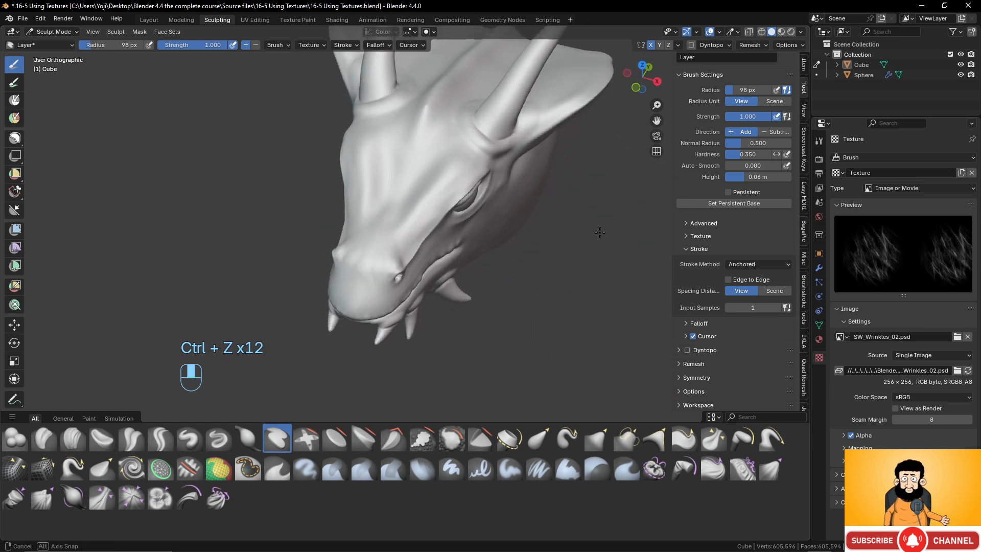
- Set the Layer brush's height to 0.03 m for detailing the horns
{"action": "mouse_move", "coordinate": [504, 133]}
{"action": "middle_mouse_down", "text": "shift"}
{"action": "mouse_move", "coordinate": [485, 164]}
{"action": "mouse_move", "coordinate": [467, 286]}
{"action": "mouse_move", "coordinate": [471, 258]}
{"action": "mouse_move", "coordinate": [418, 224]}
{"action": "middle_mouse_up", "text": "shift"}
{"action": "scroll", "coordinate": [475, 281], "scroll_direction": "up", "scroll_amount": 3}
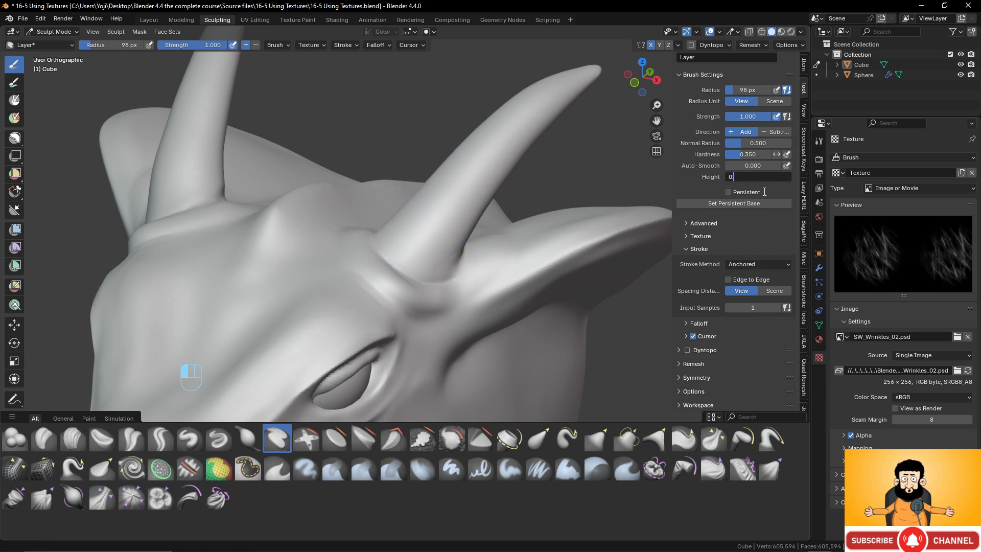
{"action": "left_click", "coordinate": [661, 199]}
- Carve inverted anchored wrinkles along the horns from base to tip, on both the front and the back
{"action": "left_click_drag", "start_coordinate": [422, 225], "coordinate": [468, 276], "text": "ctrl"}
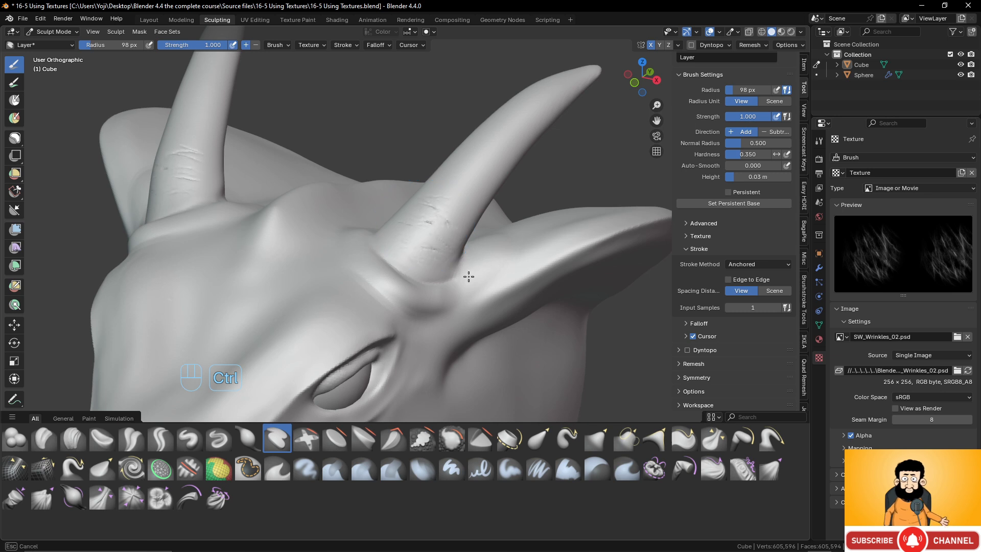
{"action": "left_click_drag", "start_coordinate": [481, 172], "coordinate": [507, 194], "text": "ctrl"}
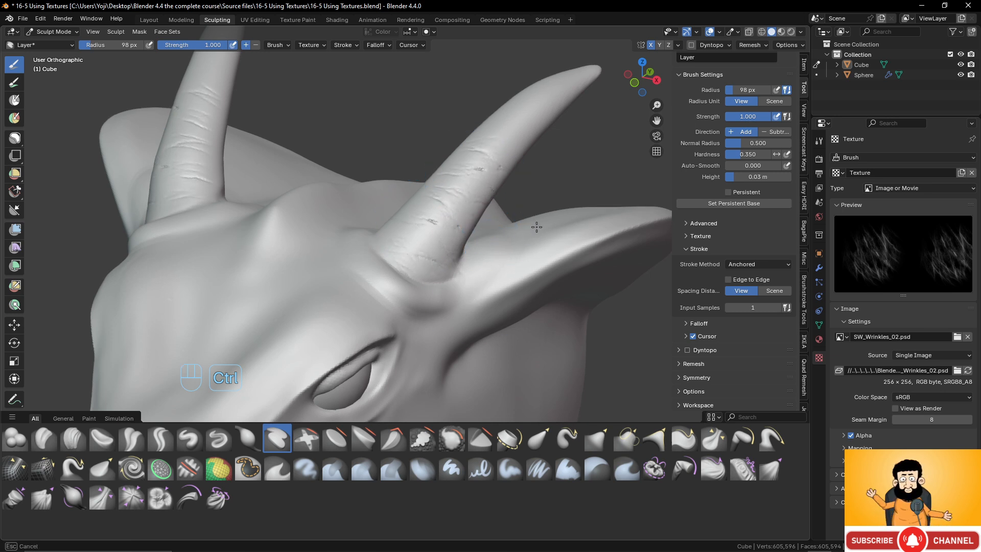
{"action": "left_click_drag", "start_coordinate": [526, 133], "coordinate": [543, 152], "text": "ctrl"}
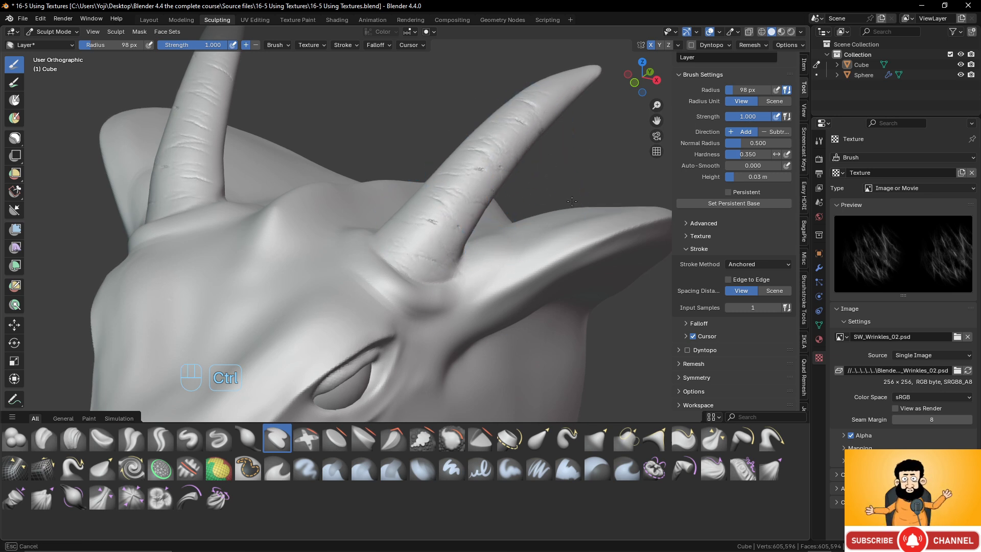
{"action": "left_click_drag", "start_coordinate": [572, 80], "coordinate": [578, 92], "text": "ctrl"}
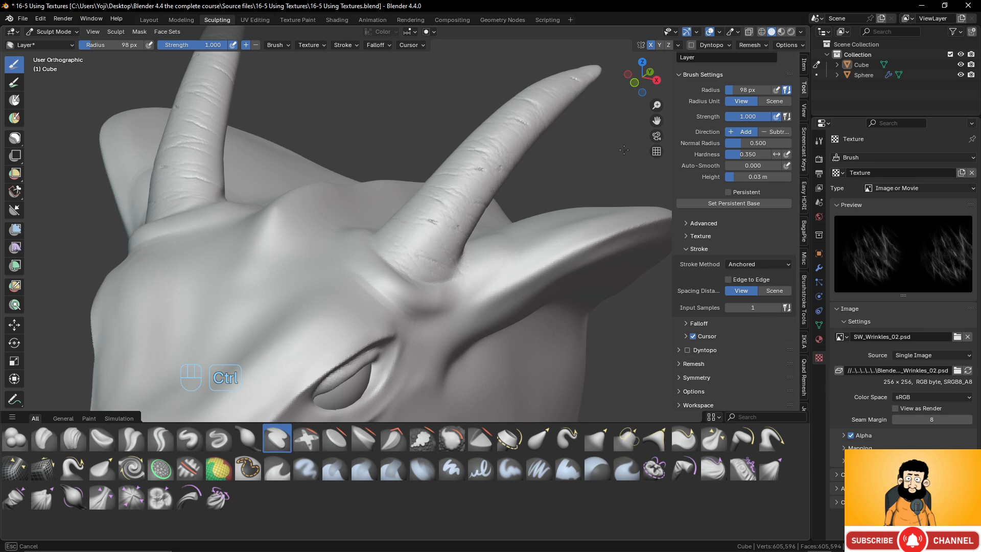
{"action": "mouse_move", "coordinate": [624, 149]}
{"action": "middle_mouse_down"}
{"action": "mouse_move", "coordinate": [389, 194]}
{"action": "mouse_move", "coordinate": [358, 186]}
{"action": "middle_mouse_up"}
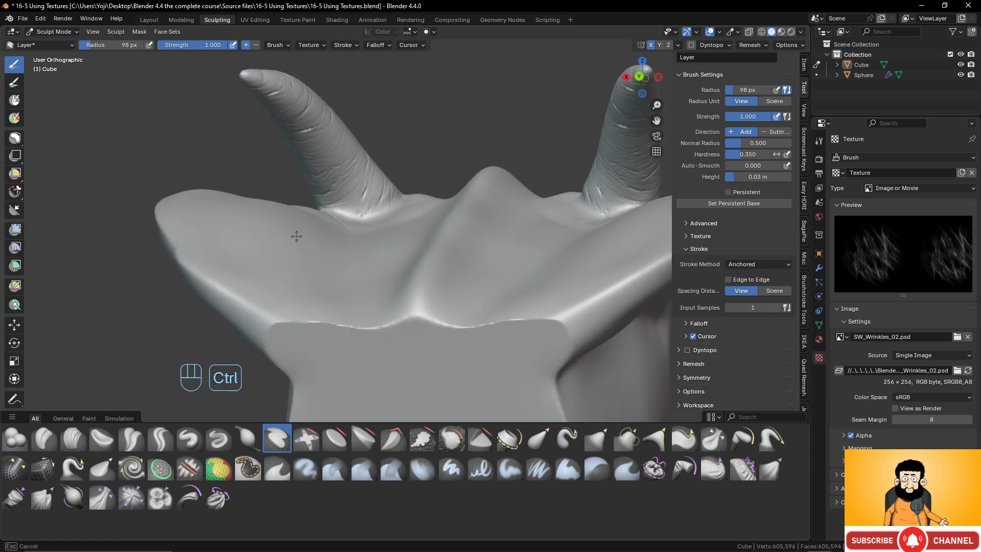
{"action": "left_click_drag", "start_coordinate": [296, 236], "coordinate": [305, 196], "text": "ctrl"}
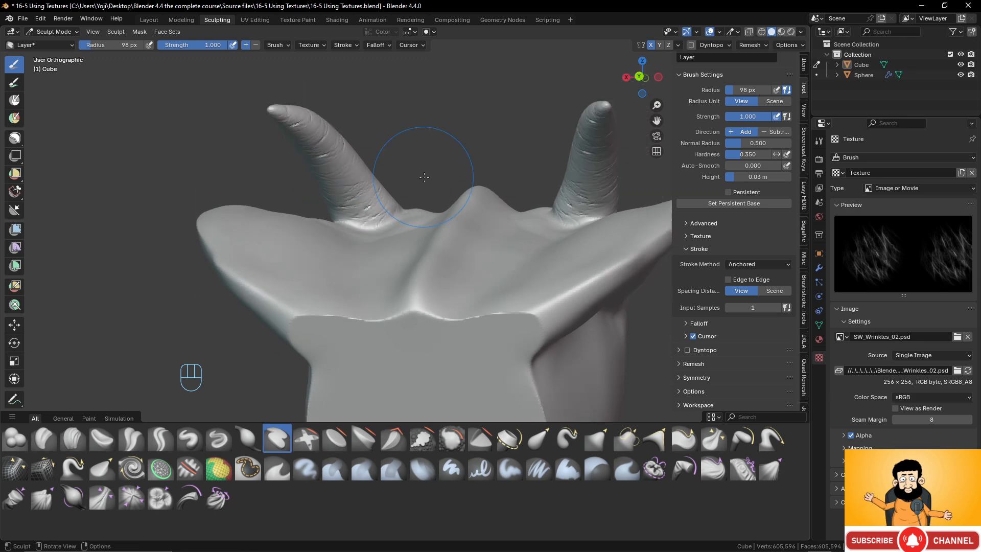
- Inspect the wrinkled horns from several sides and undo their wrinkle strokes
{"action": "middle_click_drag", "start_coordinate": [416, 154], "coordinate": [537, 257]}
{"action": "scroll", "coordinate": [537, 257], "scroll_direction": "up", "scroll_amount": 2}
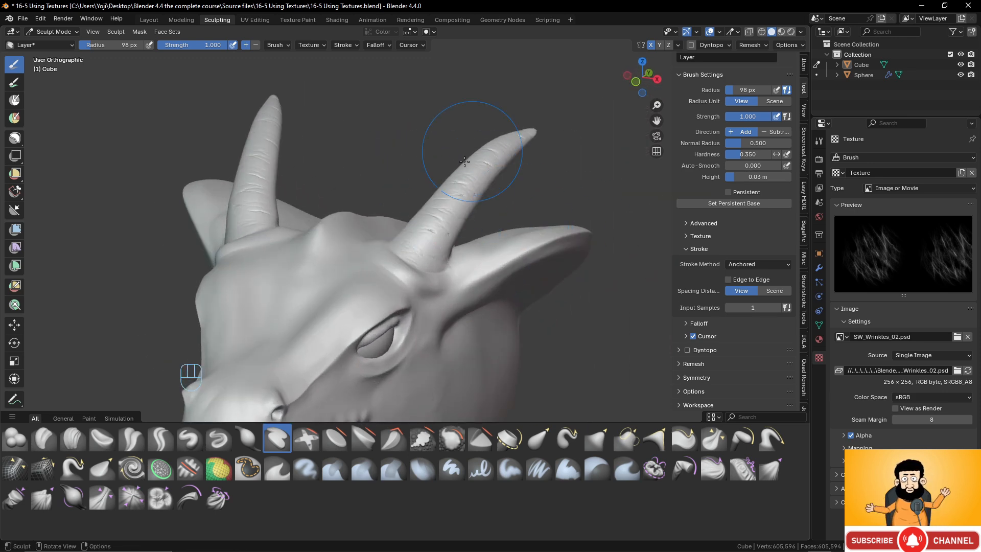
{"action": "scroll", "coordinate": [445, 219], "scroll_direction": "down", "scroll_amount": 4}
{"action": "mouse_move", "coordinate": [445, 220]}
{"action": "middle_mouse_down"}
{"action": "mouse_move", "coordinate": [553, 209]}
{"action": "mouse_move", "coordinate": [409, 240]}
{"action": "middle_mouse_up"}
{"action": "scroll", "coordinate": [407, 241], "scroll_direction": "up", "scroll_amount": 4}
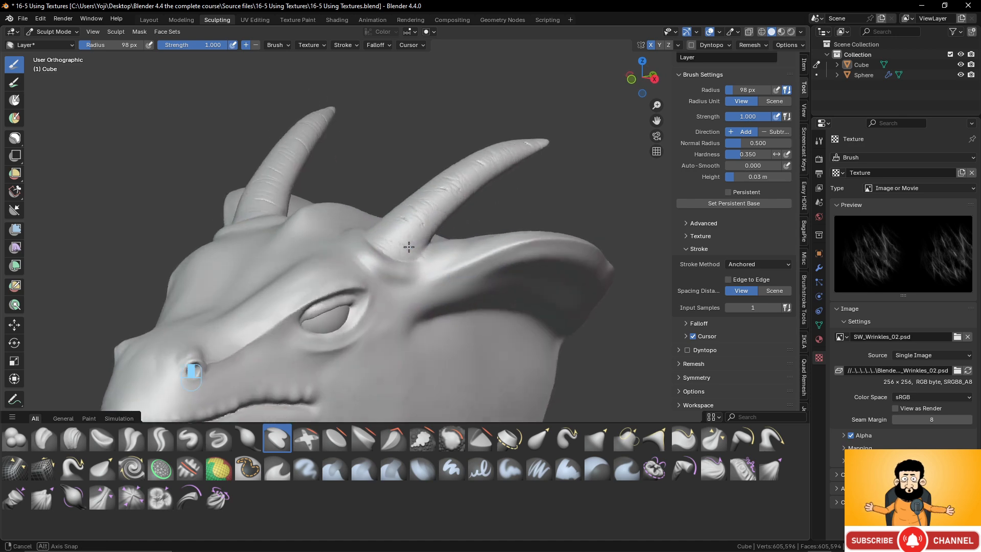
{"action": "key", "text": "ctrl+z"}
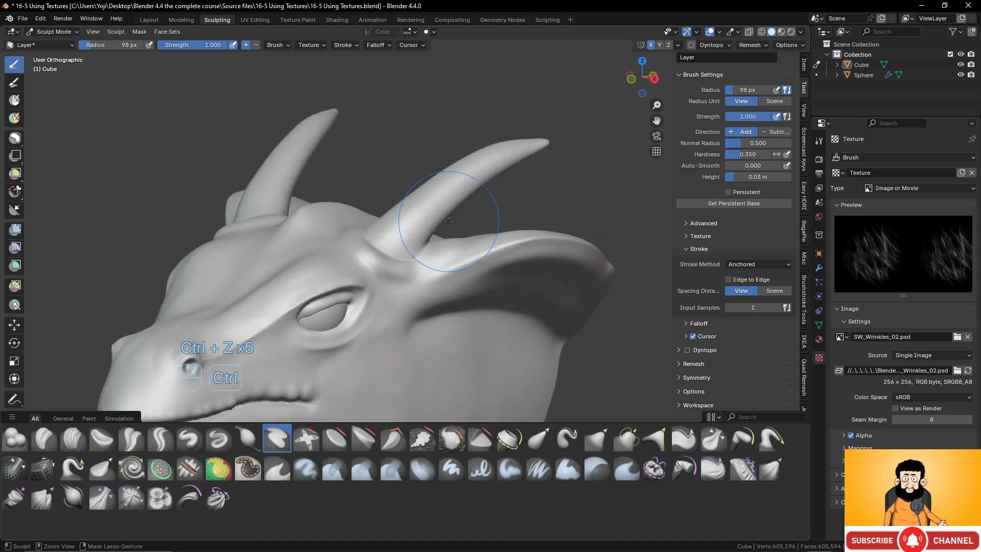
{"action": "middle_click_drag", "start_coordinate": [449, 221], "coordinate": [445, 180]}
{"action": "scroll", "coordinate": [414, 217], "scroll_direction": "down", "scroll_amount": 2}
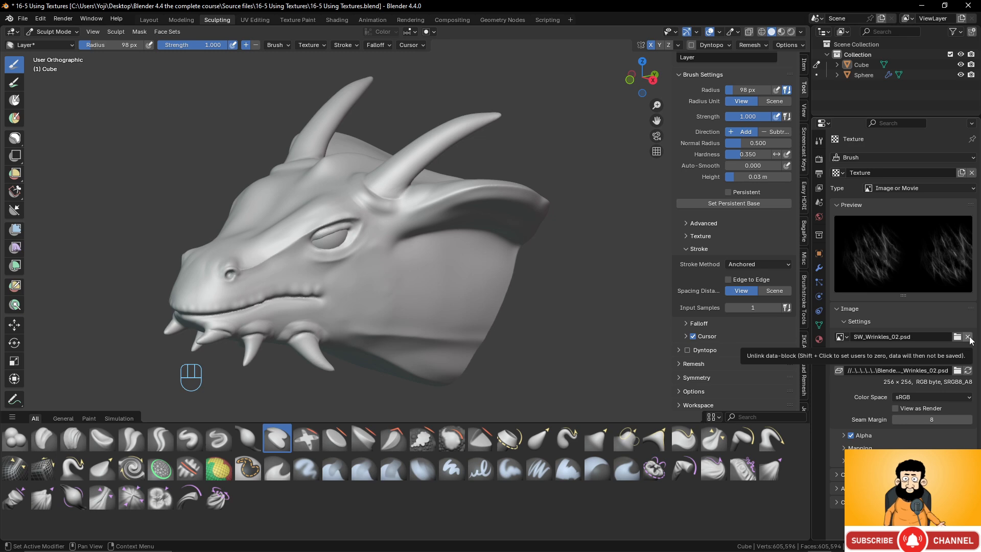
{"action": "left_click", "coordinate": [955, 372]}
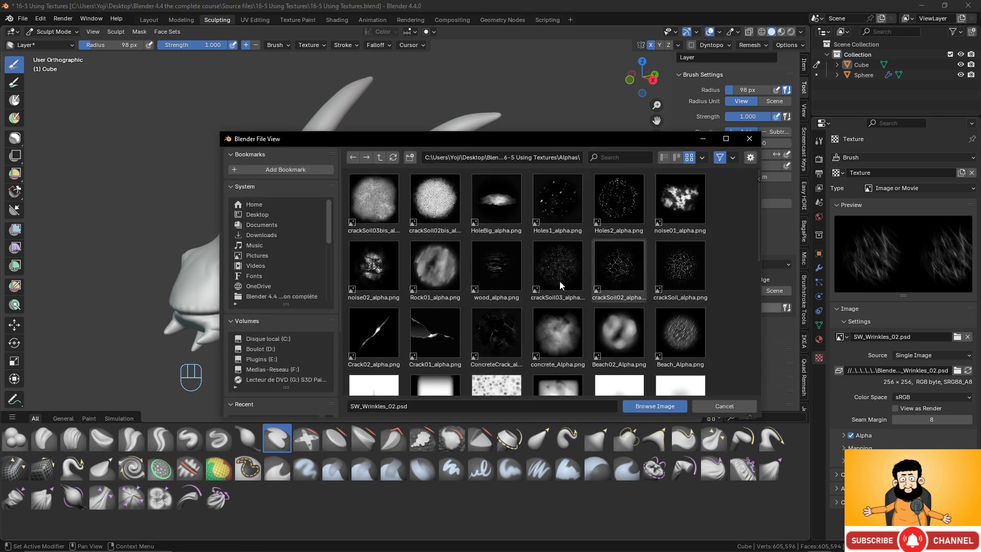
{"action": "scroll", "coordinate": [556, 272], "scroll_direction": "down", "scroll_amount": 1}
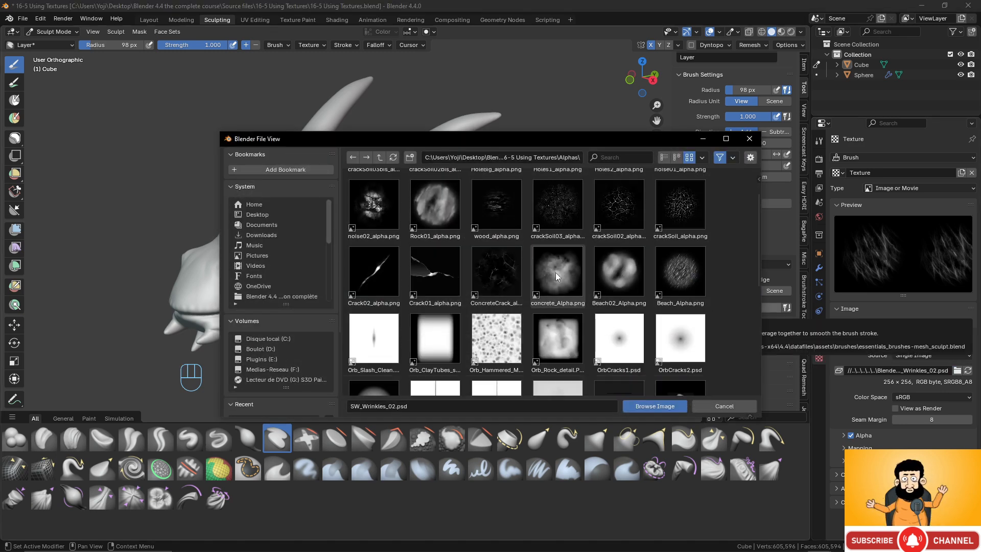
{"action": "scroll", "coordinate": [556, 272], "scroll_direction": "up", "scroll_amount": 1}
{"action": "left_click", "coordinate": [749, 139]}
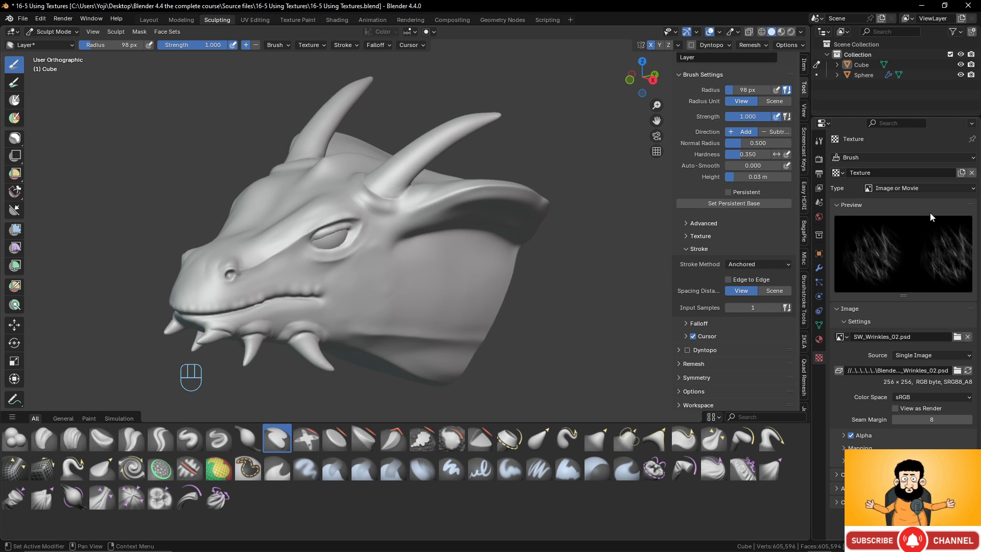
- Replace the Layer brush's texture with a new image texture and open the Alphas folder to choose its image
{"action": "left_click", "coordinate": [972, 172]}
{"action": "left_click", "coordinate": [928, 172]}
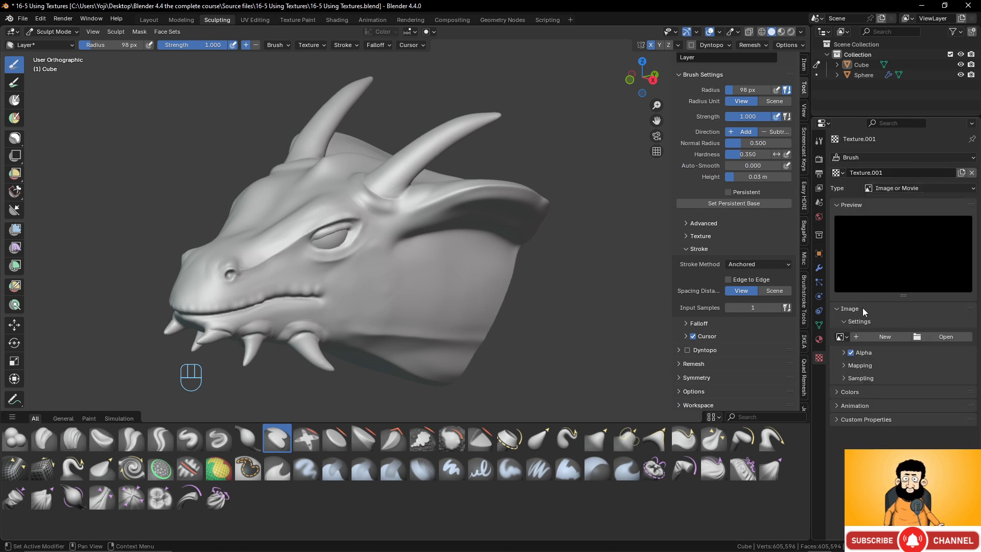
{"action": "left_click", "coordinate": [950, 335]}
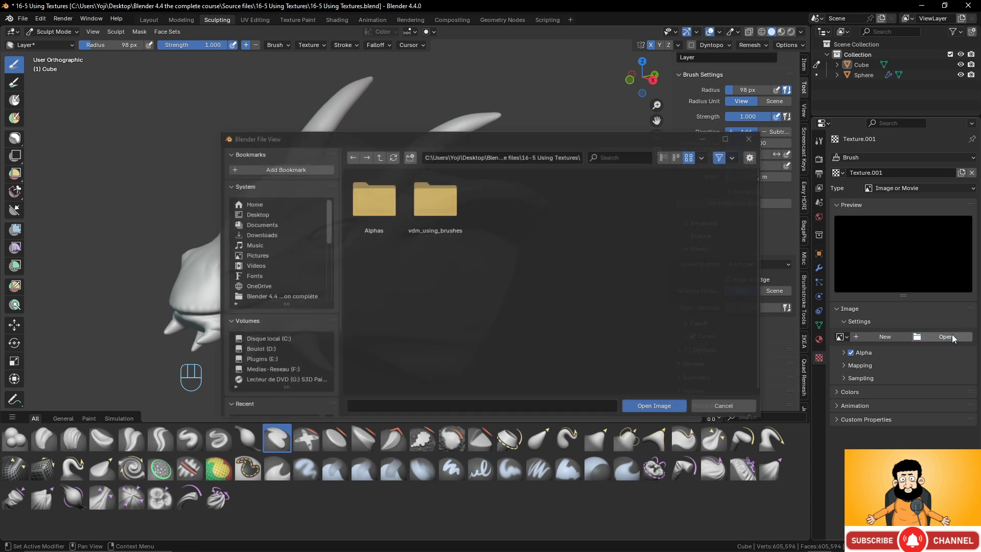
{"action": "double_click", "coordinate": [367, 204]}
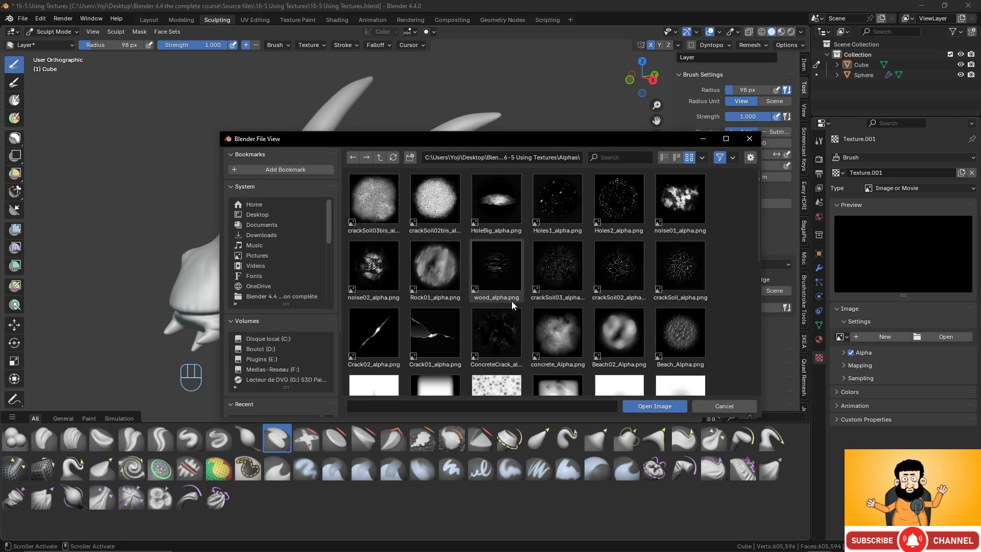
- Browse the alpha images and load Orb_Rock_detail.PSD as the Layer brush's texture image
{"action": "scroll", "coordinate": [516, 263], "scroll_direction": "down", "scroll_amount": 4}
{"action": "scroll", "coordinate": [517, 263], "scroll_direction": "up", "scroll_amount": 4}
{"action": "scroll", "coordinate": [516, 262], "scroll_direction": "down", "scroll_amount": 4}
{"action": "scroll", "coordinate": [517, 262], "scroll_direction": "up", "scroll_amount": 4}
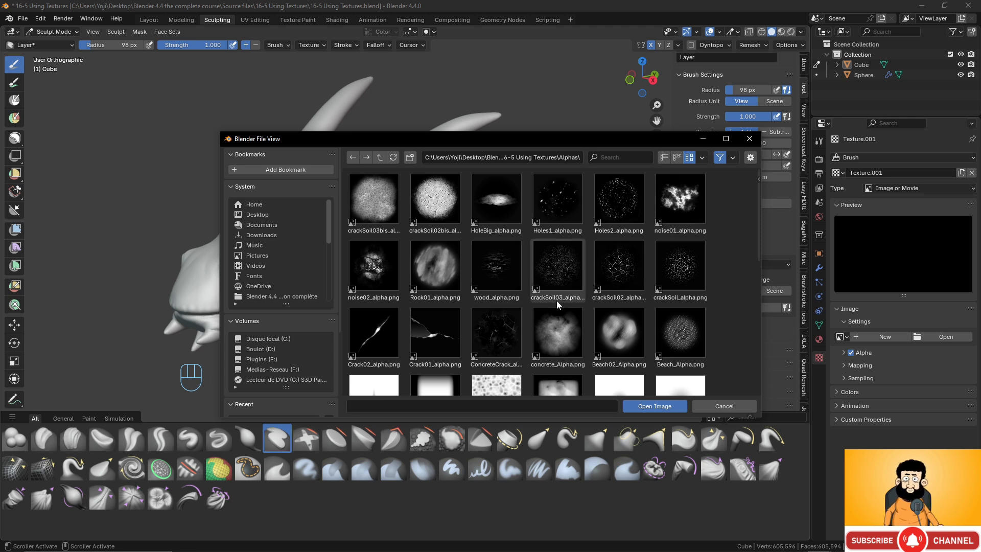
{"action": "scroll", "coordinate": [579, 257], "scroll_direction": "down", "scroll_amount": 5}
{"action": "scroll", "coordinate": [580, 262], "scroll_direction": "down", "scroll_amount": 1}
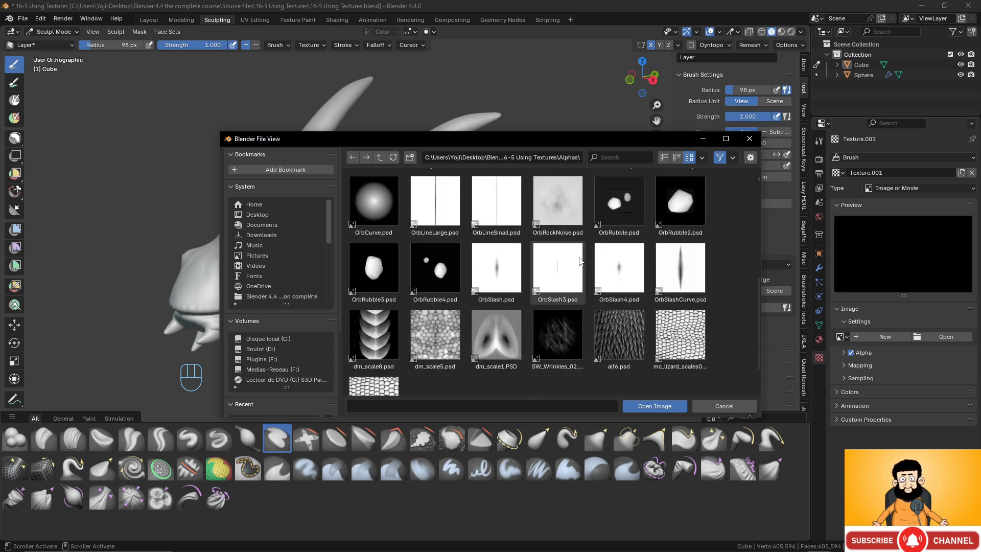
{"action": "scroll", "coordinate": [579, 261], "scroll_direction": "up", "scroll_amount": 3}
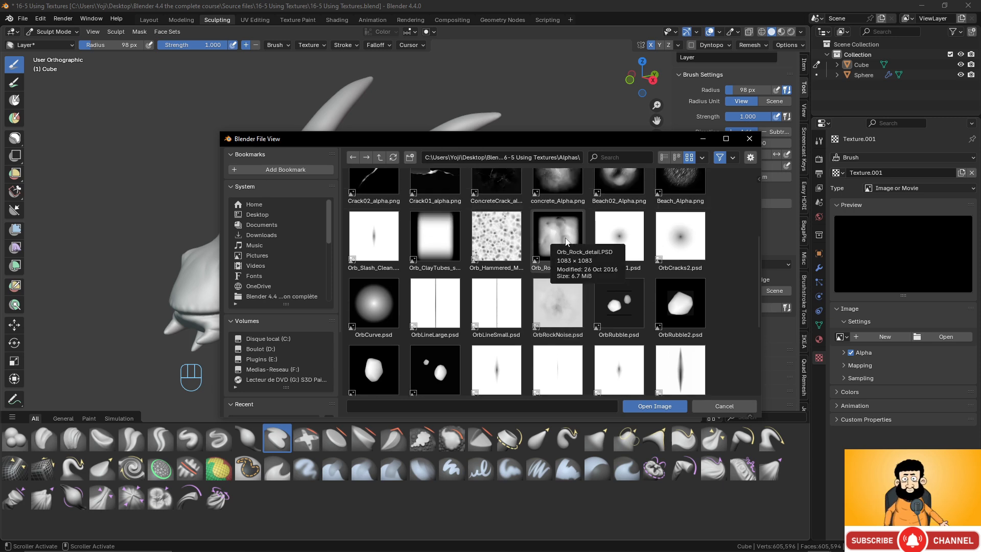
{"action": "left_click", "coordinate": [560, 236]}
{"action": "left_click", "coordinate": [655, 406]}
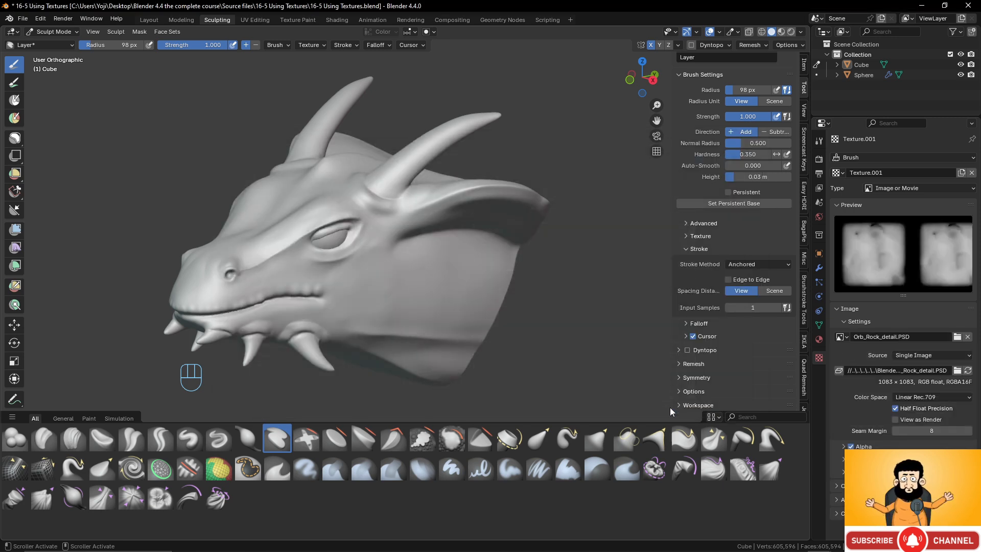
- Try an anchored rock detail stamp on the side of the neck at the current height and undo it
{"action": "scroll", "coordinate": [402, 291], "scroll_direction": "up", "scroll_amount": 4}
{"action": "left_click_drag", "start_coordinate": [405, 287], "coordinate": [516, 261]}
{"action": "left_click_drag", "start_coordinate": [514, 211], "coordinate": [513, 212]}
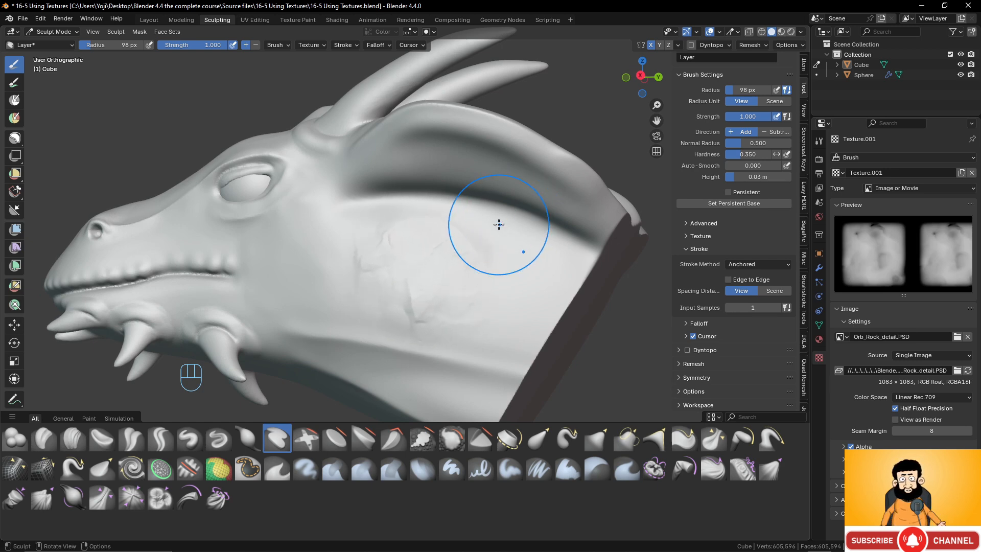
{"action": "key", "text": "ctrl+z"}
- Set the Layer brush's height to 0.06 m, test a rock stamp on the side of the neck and undo it
{"action": "left_click", "coordinate": [750, 176]}
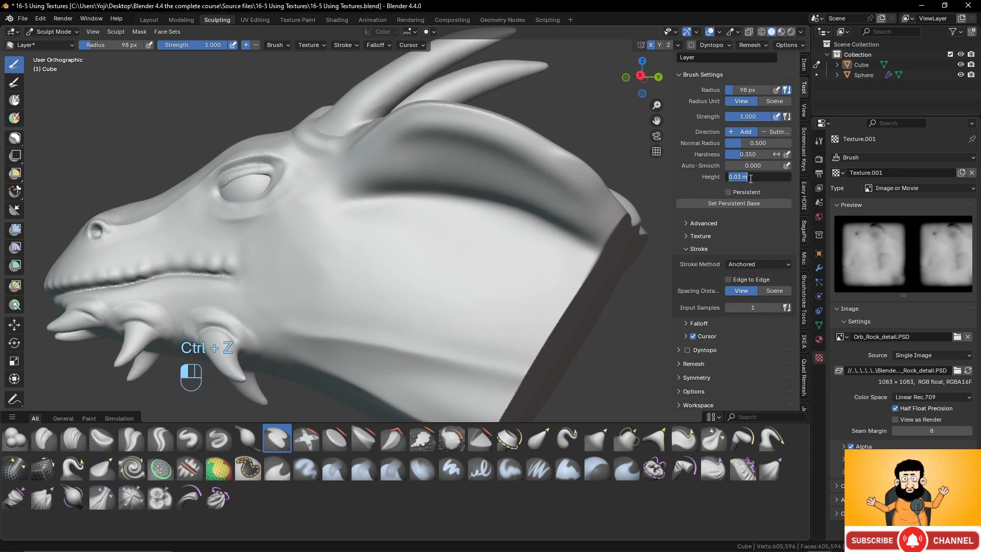
{"action": "key", "text": "Return"}
{"action": "left_click_drag", "start_coordinate": [415, 285], "coordinate": [506, 217]}
{"action": "middle_click_drag", "start_coordinate": [449, 276], "coordinate": [455, 274]}
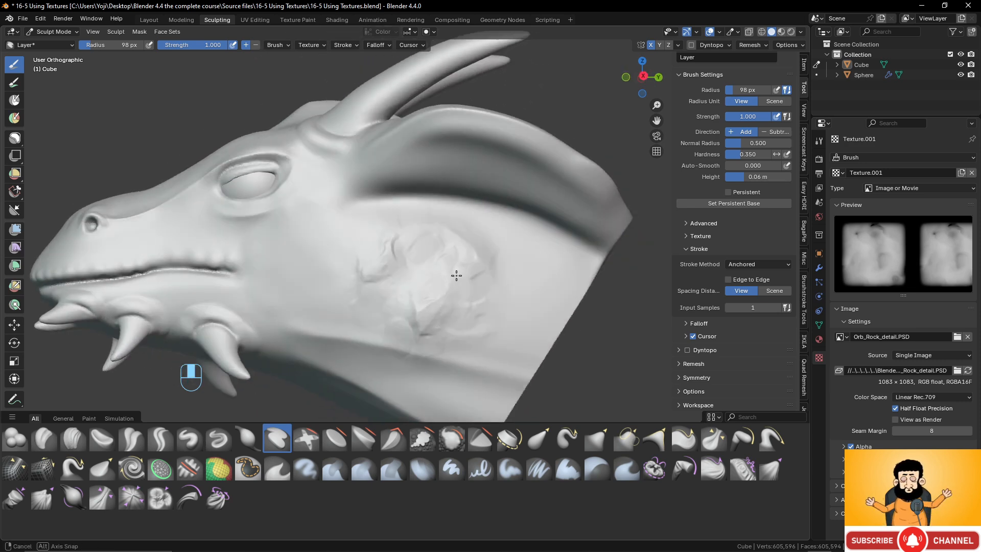
{"action": "middle_click_drag", "start_coordinate": [480, 293], "coordinate": [495, 305]}
{"action": "key", "text": "ctrl+z"}
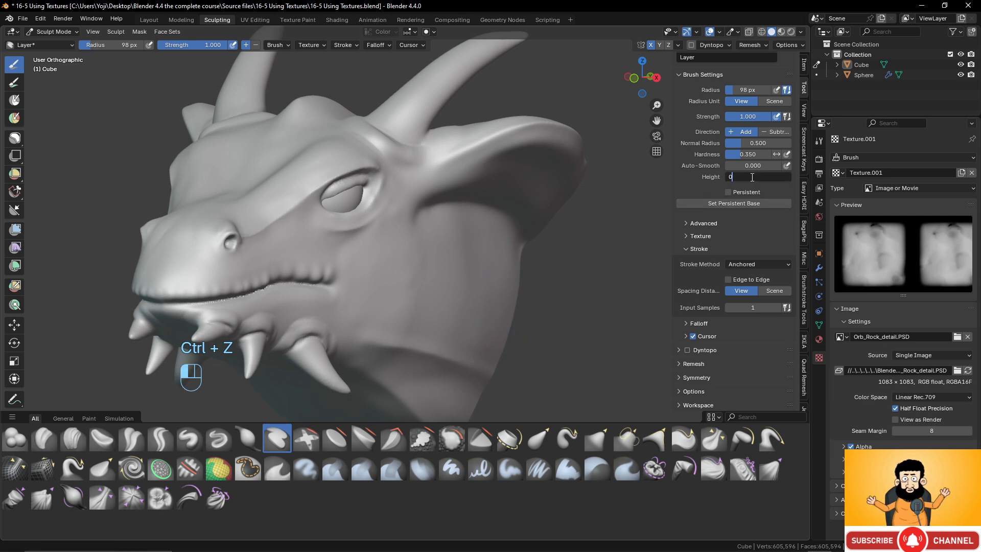
- Set the Layer brush's height to 0.1 m, test a rock stamp on the side of the neck and undo it
{"action": "key", "text": "Return"}
{"action": "left_click_drag", "start_coordinate": [457, 280], "coordinate": [416, 252]}
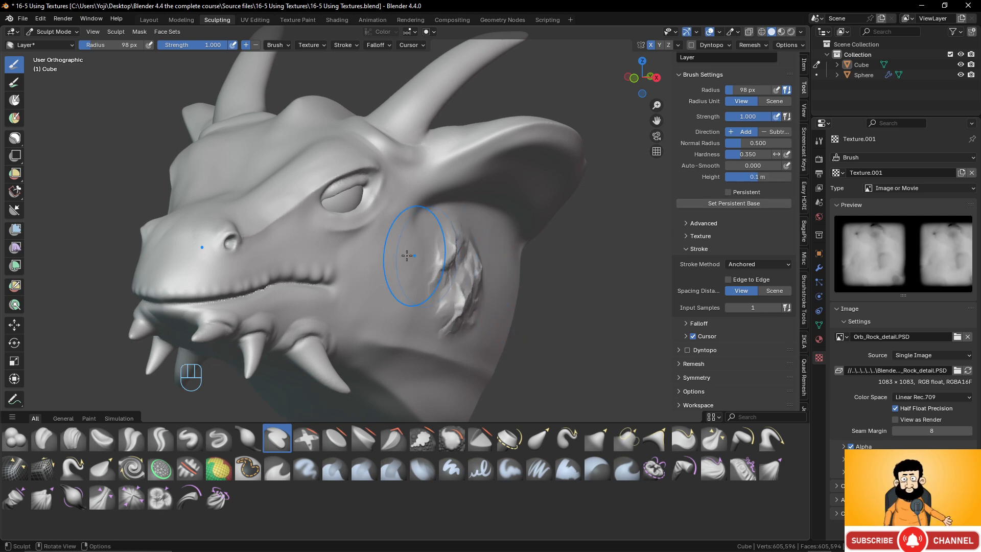
{"action": "mouse_move", "coordinate": [416, 252]}
{"action": "middle_mouse_down"}
{"action": "mouse_move", "coordinate": [314, 252]}
{"action": "mouse_move", "coordinate": [326, 250]}
{"action": "middle_mouse_up"}
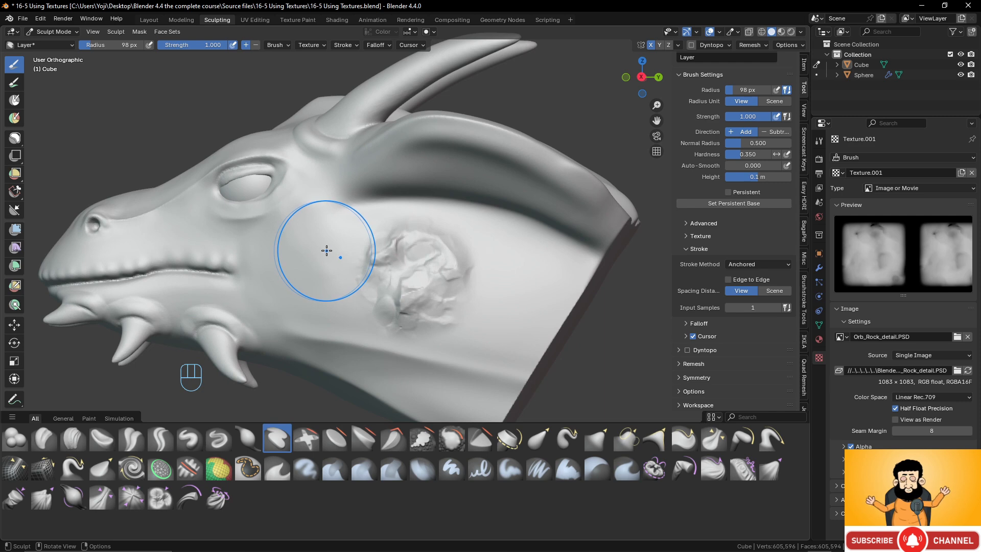
{"action": "key", "text": "ctrl"}
{"action": "key", "text": "ctrl+z"}
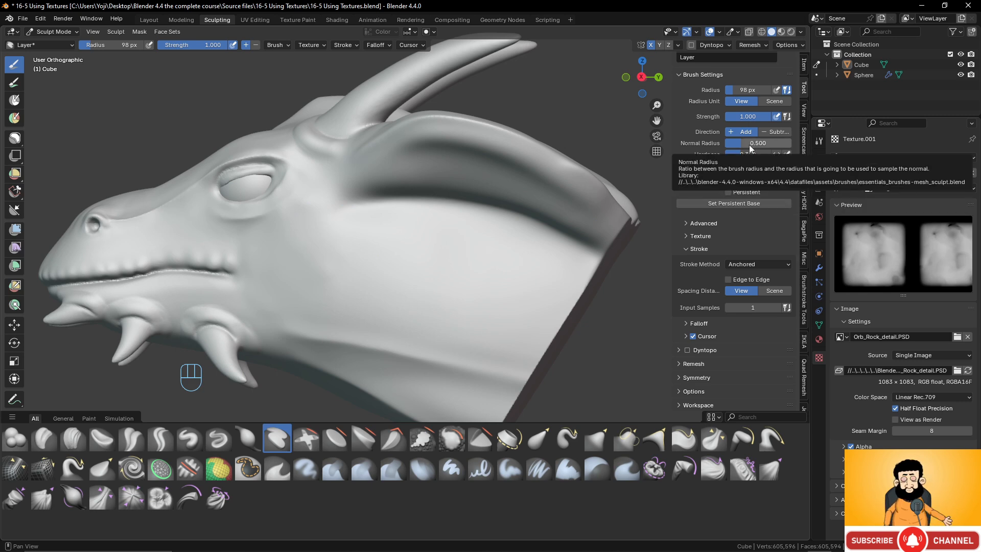
- Test a normal radius of 1.000 with an anchored rock stamp on the side of the neck and undo the stamp
{"action": "left_click_drag", "start_coordinate": [749, 146], "coordinate": [766, 146]}
{"action": "left_click_drag", "start_coordinate": [450, 275], "coordinate": [528, 232]}
{"action": "middle_click_drag", "start_coordinate": [416, 290], "coordinate": [476, 286]}
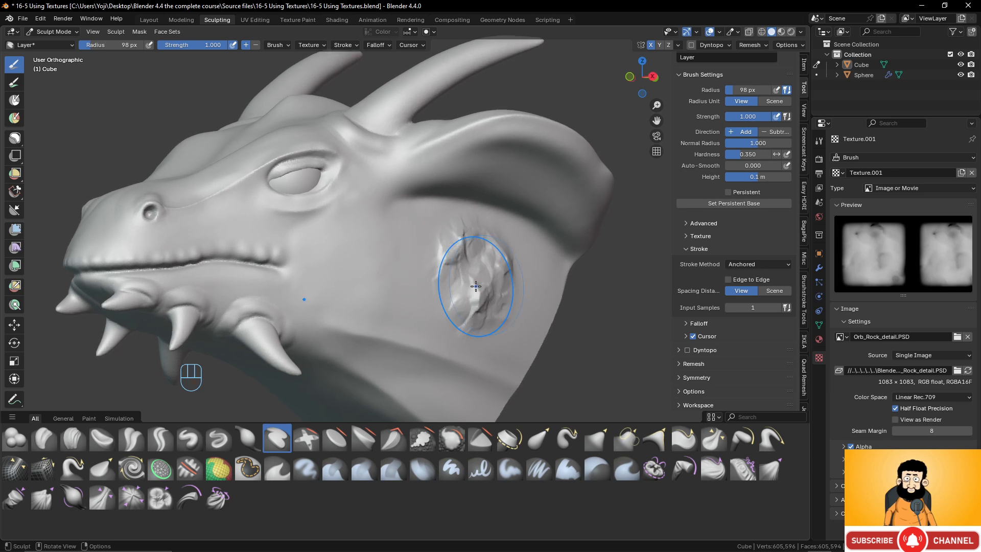
{"action": "key", "text": "ctrl+z"}
- Test a normal radius of 0.000 with an anchored rock stamp on the side of the neck and undo the stamp
{"action": "left_click_drag", "start_coordinate": [753, 144], "coordinate": [725, 143]}
{"action": "mouse_move", "coordinate": [480, 285]}
{"action": "left_mouse_down"}
{"action": "mouse_move", "coordinate": [545, 233]}
{"action": "mouse_move", "coordinate": [534, 244]}
{"action": "left_mouse_up"}
{"action": "key", "text": "ctrl+z"}
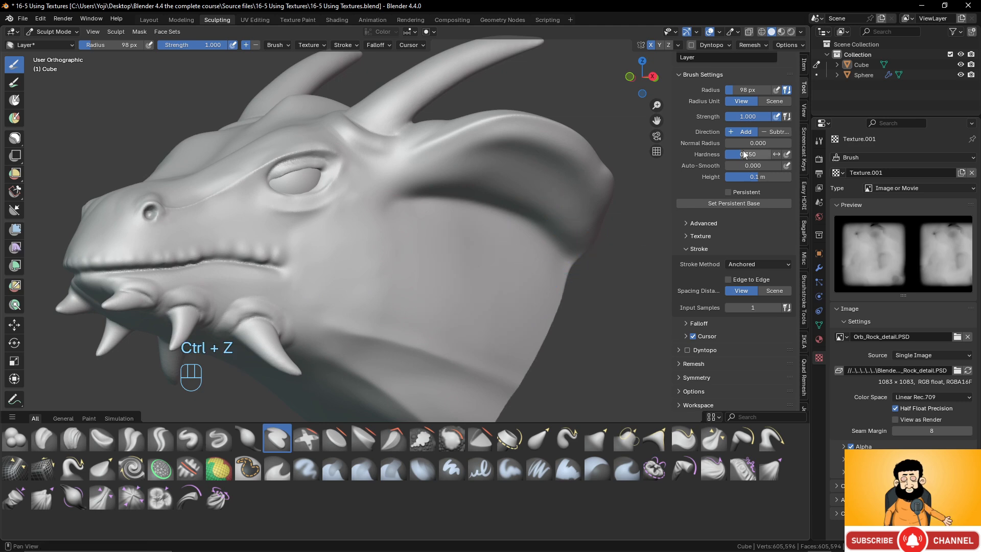
- Set the Layer brush's normal radius to 2.000 and stamp overlapping rock details across the cheek and neck
{"action": "left_click_drag", "start_coordinate": [748, 143], "coordinate": [798, 143]}
{"action": "left_click_drag", "start_coordinate": [428, 305], "coordinate": [517, 248]}
{"action": "middle_click_drag", "start_coordinate": [516, 247], "coordinate": [394, 276]}
{"action": "left_click_drag", "start_coordinate": [365, 274], "coordinate": [352, 217]}
{"action": "mouse_move", "coordinate": [412, 226]}
{"action": "left_mouse_down"}
{"action": "mouse_move", "coordinate": [447, 276]}
{"action": "mouse_move", "coordinate": [476, 291]}
{"action": "left_mouse_up"}
{"action": "middle_click_drag", "start_coordinate": [477, 291], "coordinate": [404, 272]}
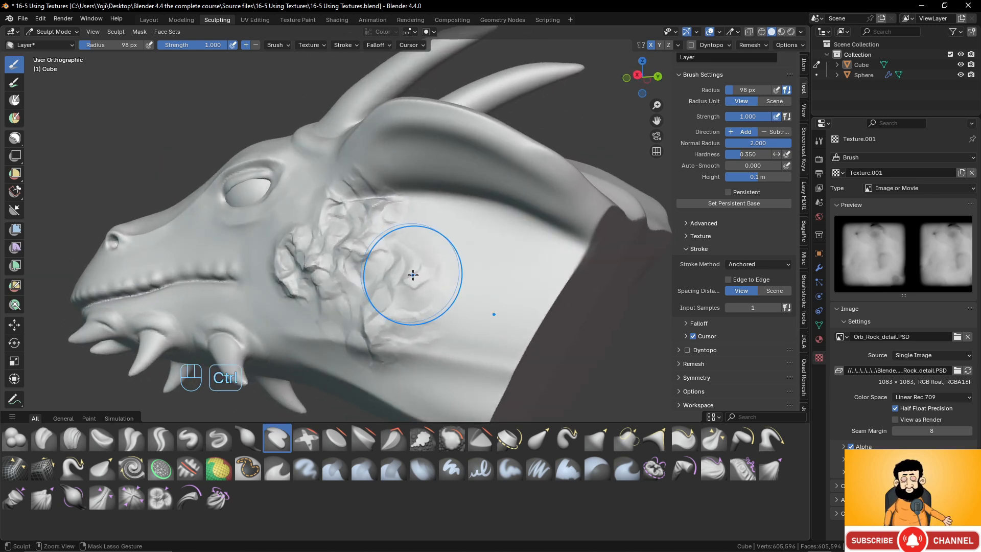
- Undo the rock stamps on the cheek and neck and set the Layer brush's normal radius to 0.5
{"action": "key", "text": "ctrl+z"}
{"action": "key", "text": "ctrl+z"}
{"action": "key", "text": "ctrl+z"}
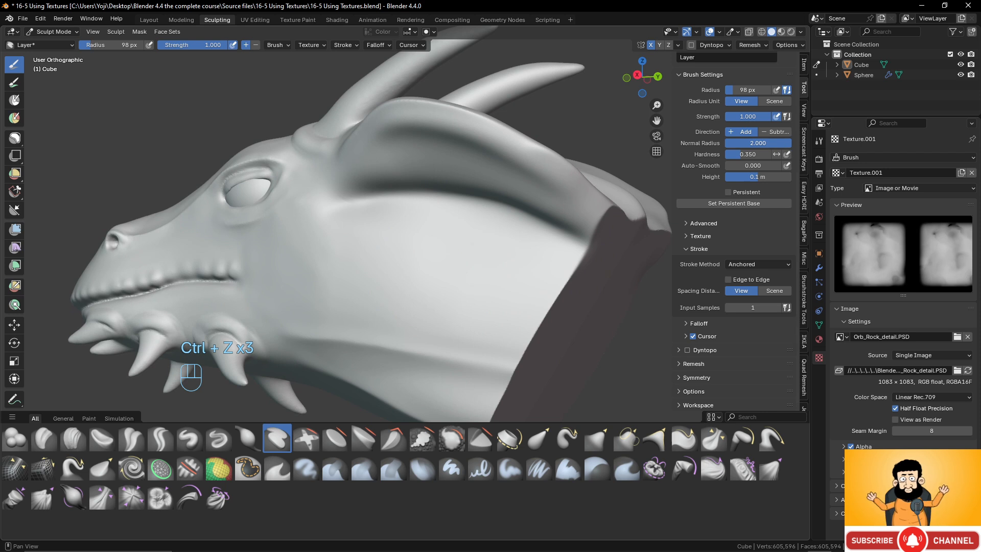
{"action": "left_click", "coordinate": [771, 142]}
{"action": "type", "text": "0.5"}
{"action": "key", "text": "Return"}
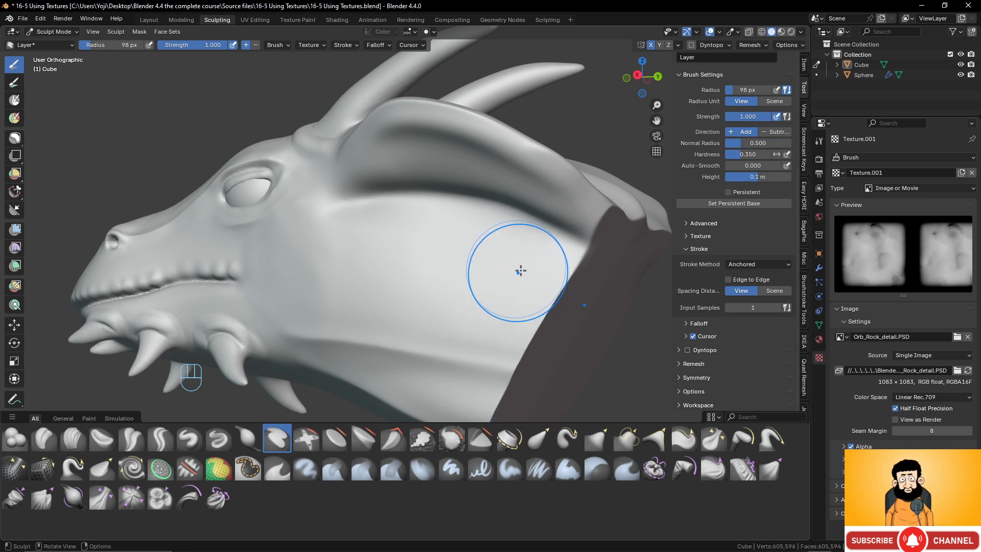
{"action": "middle_click_drag", "start_coordinate": [519, 270], "coordinate": [588, 264]}
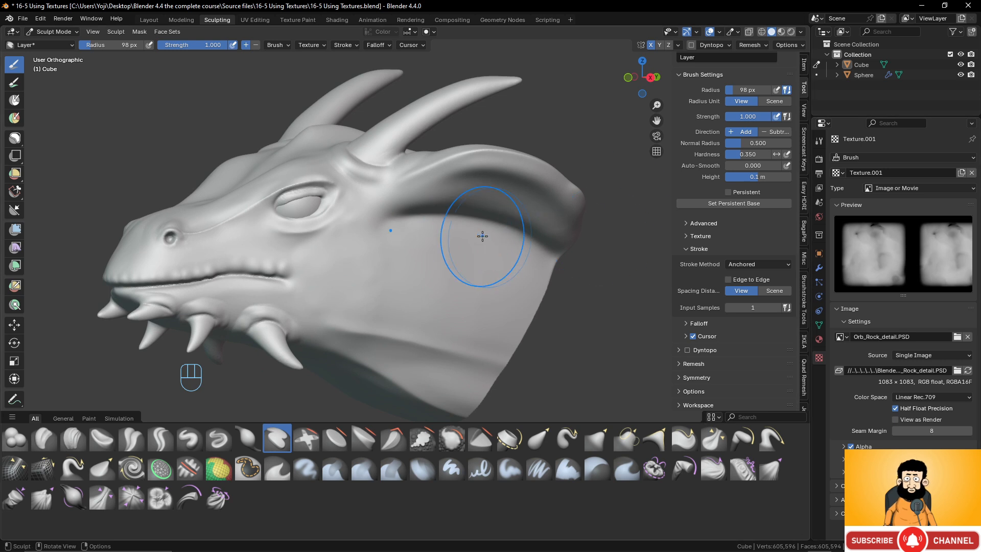
{"action": "mouse_move", "coordinate": [482, 232]}
{"action": "middle_mouse_down"}
{"action": "mouse_move", "coordinate": [493, 263]}
{"action": "mouse_move", "coordinate": [459, 259]}
{"action": "middle_mouse_up"}
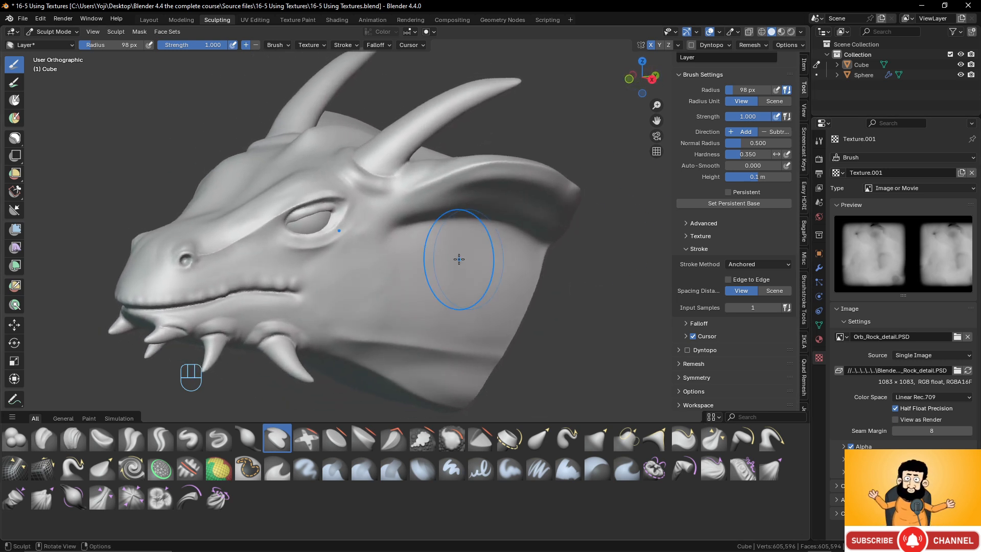
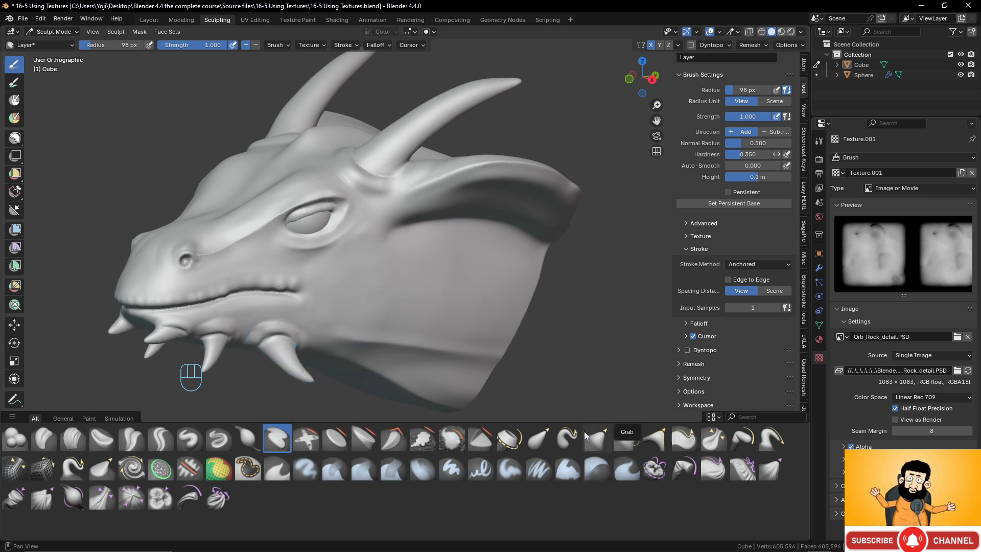
- Launch a second Blender instance and dismiss its splash screen to reach the default scene
{"action": "right_click", "coordinate": [771, 542]}
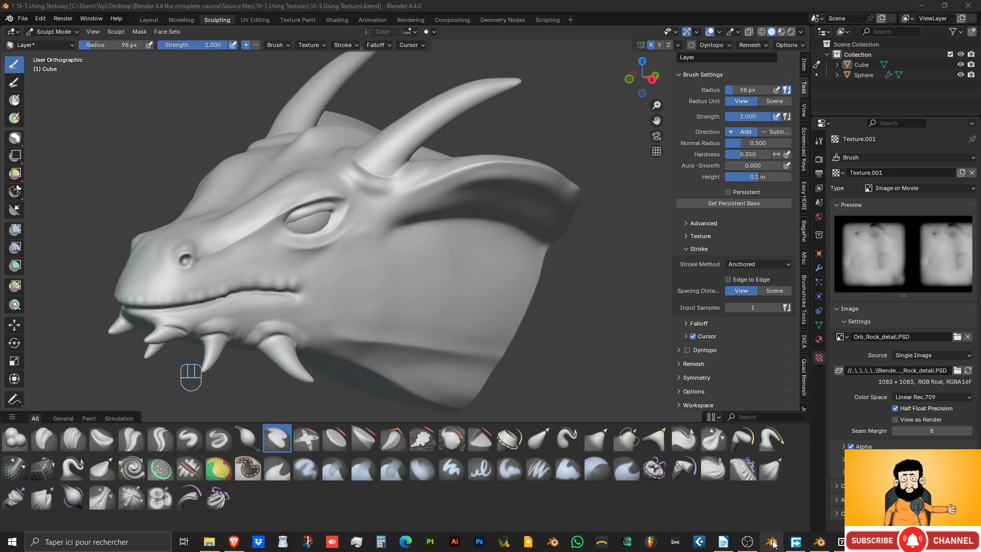
{"action": "left_click", "coordinate": [762, 505]}
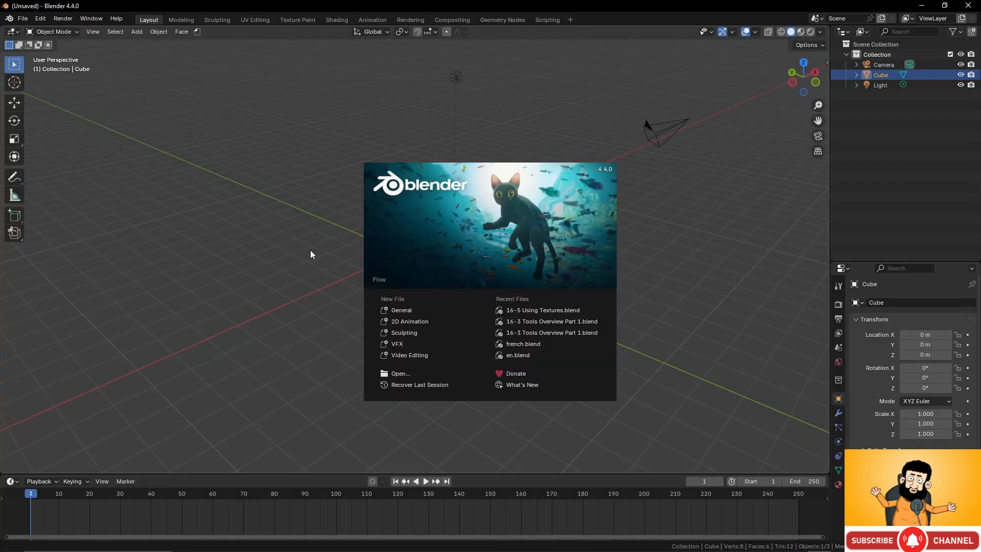
{"action": "left_click", "coordinate": [312, 250]}
{"action": "middle_click_drag", "start_coordinate": [394, 273], "coordinate": [327, 143]}
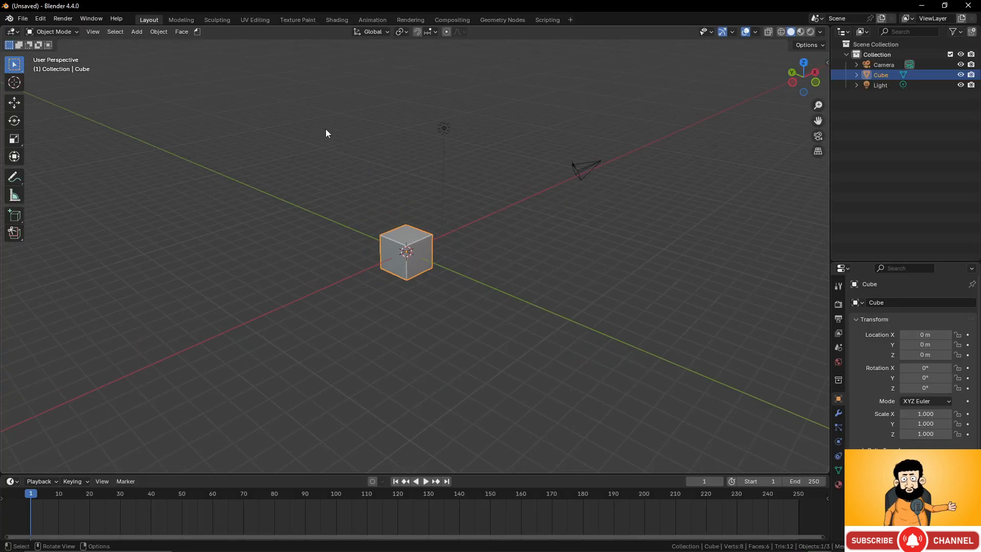
- Open VDM_sculpting_demo.blend from the vdm_using_brushes folder
{"action": "left_click", "coordinate": [22, 18]}
{"action": "left_click", "coordinate": [39, 41]}
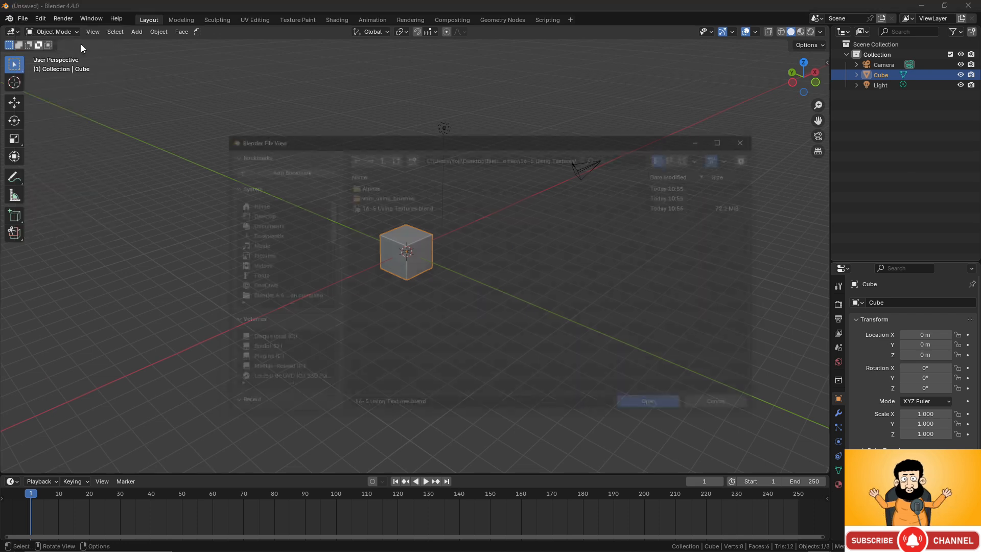
{"action": "double_click", "coordinate": [385, 198]}
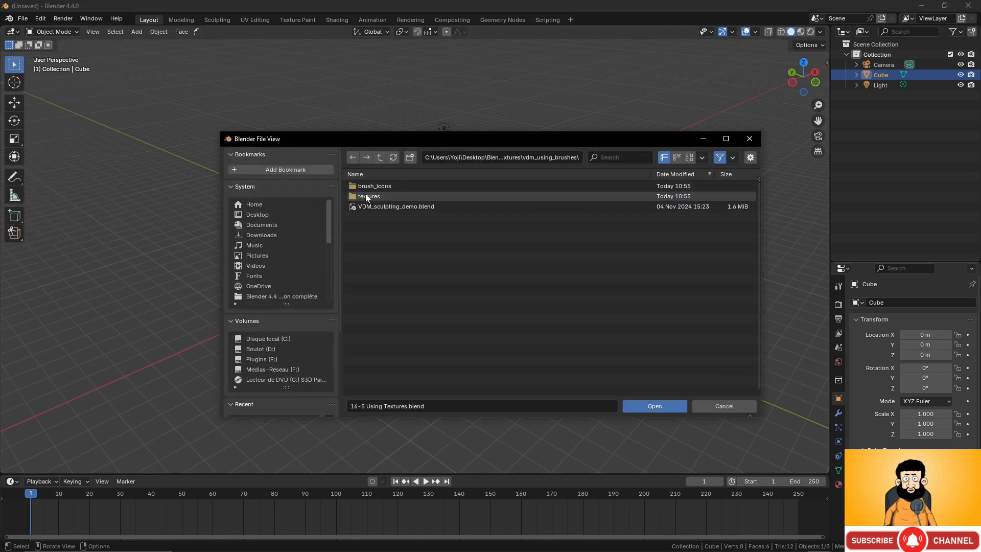
{"action": "left_click", "coordinate": [387, 207]}
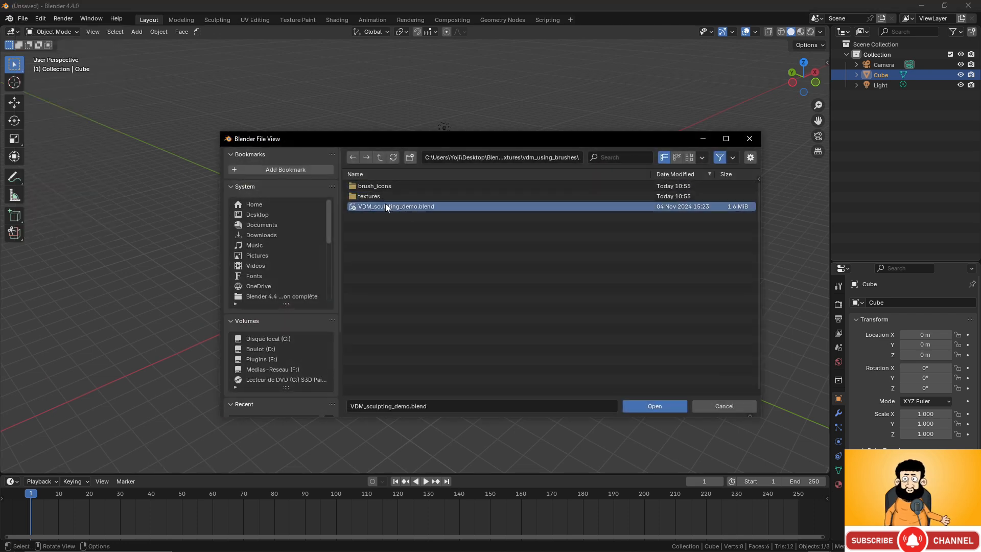
{"action": "left_click", "coordinate": [664, 406]}
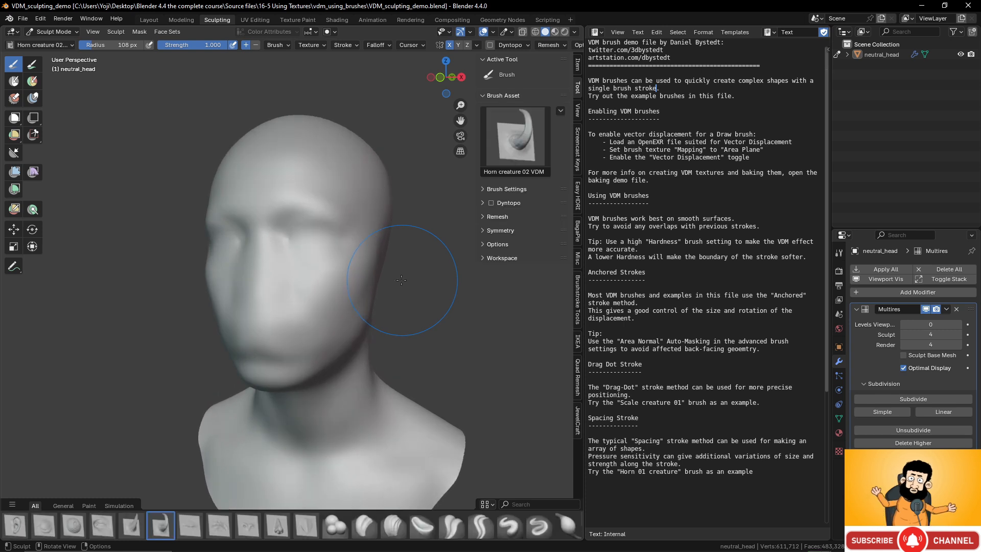
- Test the Horn creature 02 VDM brush by pulling mirrored curved horns from the temples, cheeks and forehead of the neutral head
{"action": "mouse_move", "coordinate": [358, 265]}
{"action": "middle_mouse_down"}
{"action": "mouse_move", "coordinate": [362, 258]}
{"action": "mouse_move", "coordinate": [322, 274]}
{"action": "mouse_move", "coordinate": [362, 226]}
{"action": "middle_mouse_up"}
{"action": "mouse_move", "coordinate": [358, 222]}
{"action": "left_mouse_down"}
{"action": "mouse_move", "coordinate": [427, 231]}
{"action": "mouse_move", "coordinate": [361, 219]}
{"action": "left_mouse_up"}
{"action": "mouse_move", "coordinate": [361, 220]}
{"action": "middle_mouse_down"}
{"action": "mouse_move", "coordinate": [379, 206]}
{"action": "mouse_move", "coordinate": [368, 202]}
{"action": "middle_mouse_up"}
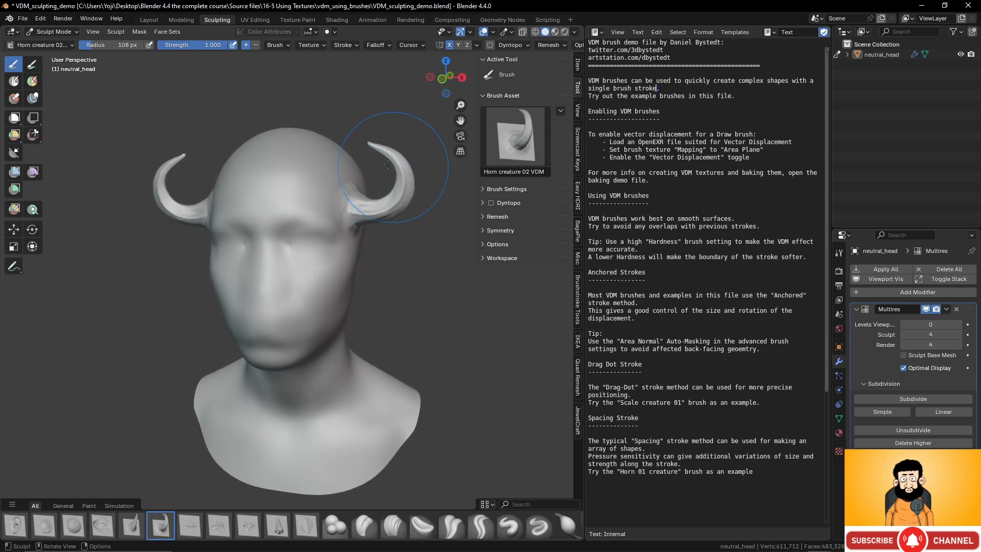
{"action": "left_click_drag", "start_coordinate": [315, 287], "coordinate": [375, 305]}
{"action": "middle_click_drag", "start_coordinate": [375, 305], "coordinate": [327, 204]}
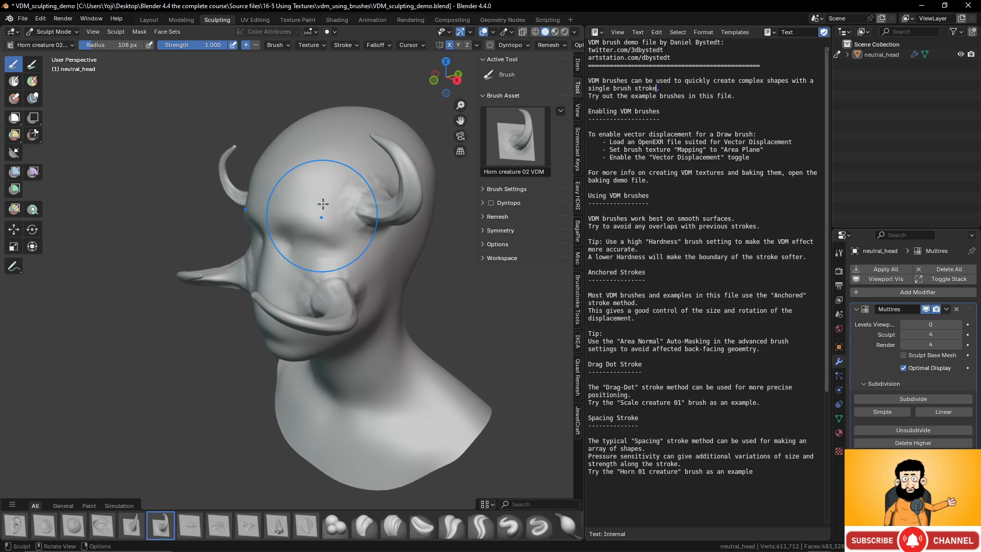
{"action": "left_click_drag", "start_coordinate": [325, 166], "coordinate": [316, 122]}
{"action": "mouse_move", "coordinate": [390, 225]}
{"action": "middle_mouse_down"}
{"action": "mouse_move", "coordinate": [353, 209]}
{"action": "mouse_move", "coordinate": [359, 228]}
{"action": "mouse_move", "coordinate": [351, 207]}
{"action": "mouse_move", "coordinate": [333, 248]}
{"action": "mouse_move", "coordinate": [353, 248]}
{"action": "middle_mouse_up"}
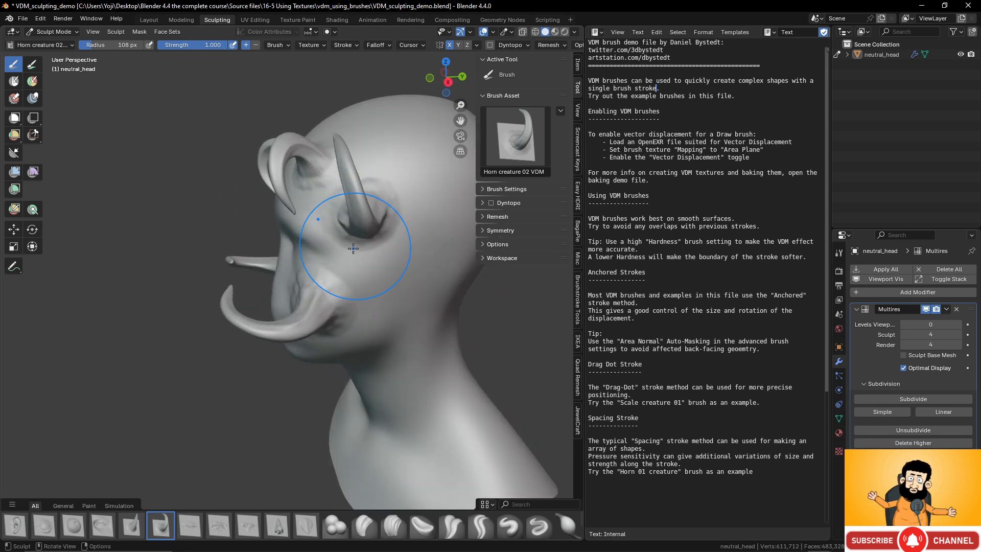
- Undo all the horn strokes on the neutral head
{"action": "key", "text": "ctrl+z"}
{"action": "key", "text": "ctrl+z"}
{"action": "key", "text": "ctrl+z"}
{"action": "key", "text": "ctrl+z"}
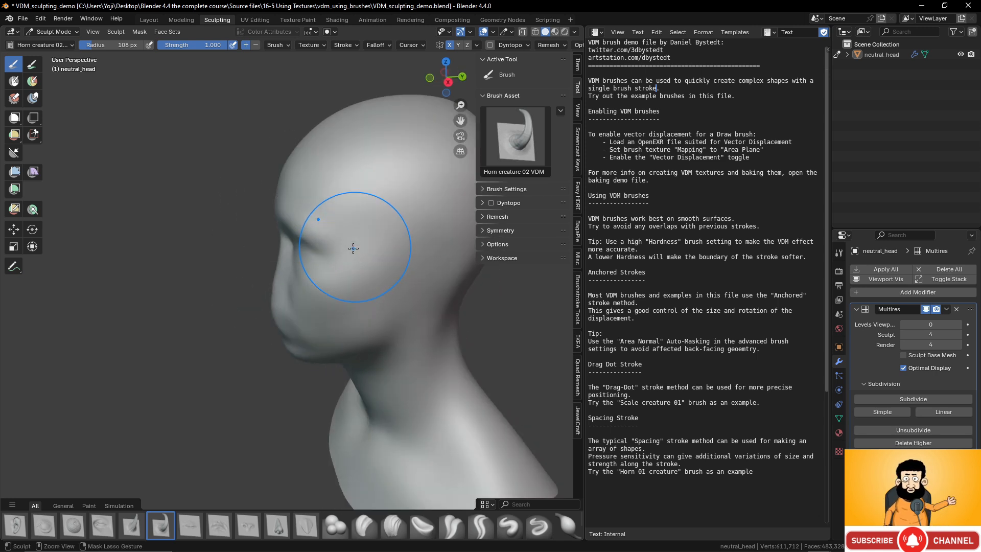
{"action": "middle_click_drag", "start_coordinate": [354, 249], "coordinate": [404, 230]}
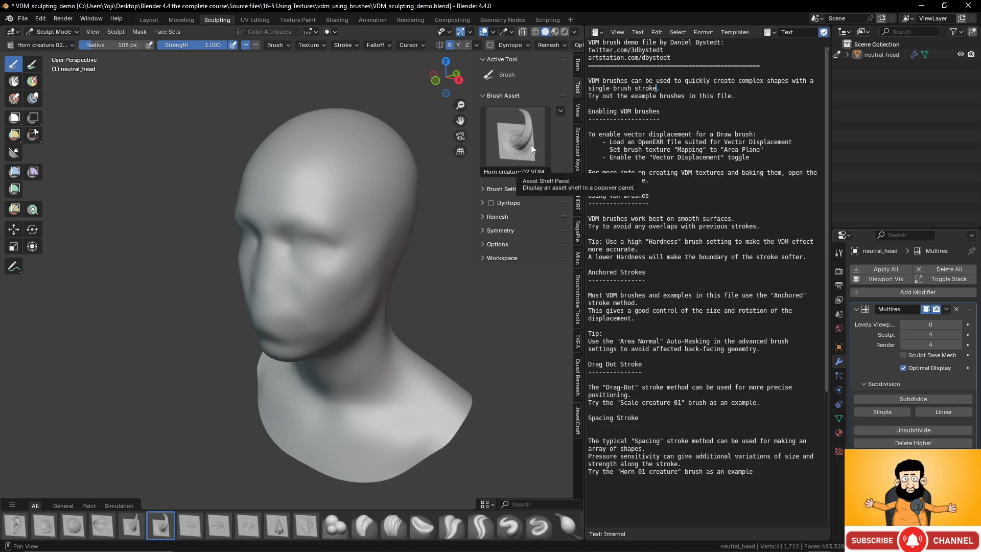
- Choose the Scale creature 01 VDM brush and place two large scales side by side above the brow and temple
{"action": "left_click", "coordinate": [531, 145]}
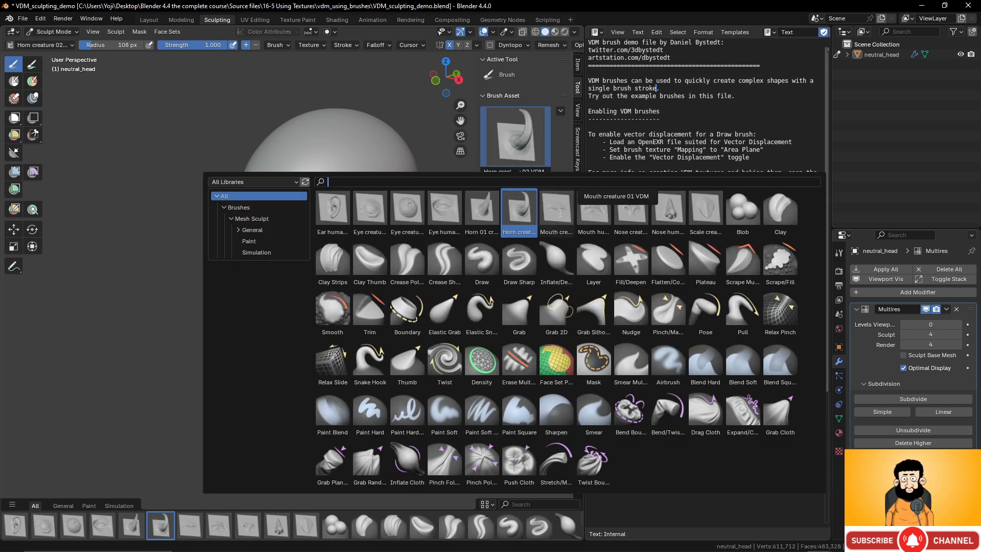
{"action": "left_click", "coordinate": [712, 213]}
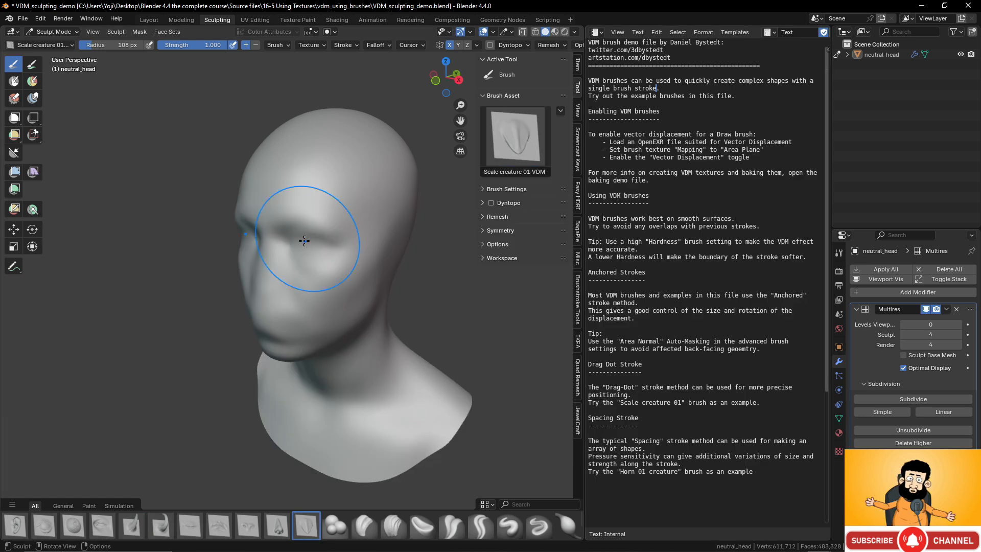
{"action": "left_click_drag", "start_coordinate": [317, 193], "coordinate": [345, 213]}
{"action": "middle_click_drag", "start_coordinate": [346, 212], "coordinate": [416, 176]}
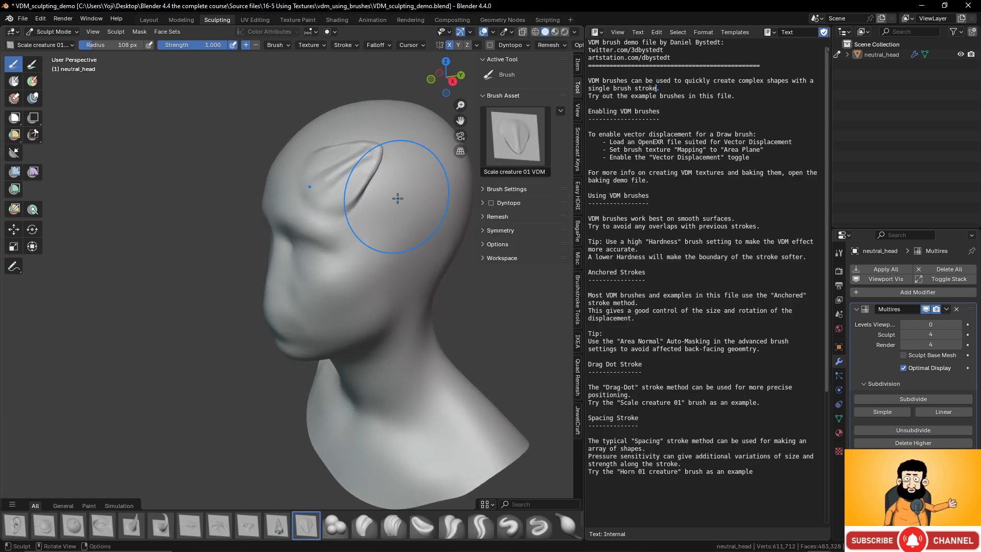
{"action": "mouse_move", "coordinate": [416, 175]}
{"action": "left_mouse_down"}
{"action": "mouse_move", "coordinate": [394, 186]}
{"action": "mouse_move", "coordinate": [401, 191]}
{"action": "left_mouse_up"}
{"action": "middle_click_drag", "start_coordinate": [399, 145], "coordinate": [401, 160]}
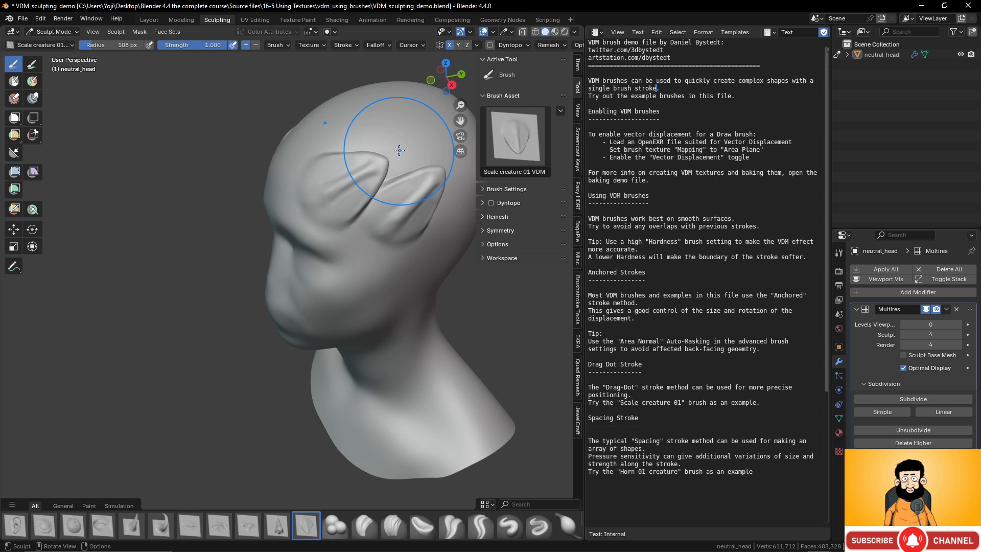
- Reduce the brush radius to 69 px and place smaller overlapping scales across the crown and down behind the large scales
{"action": "key", "text": "f"}
{"action": "left_click", "coordinate": [373, 147]}
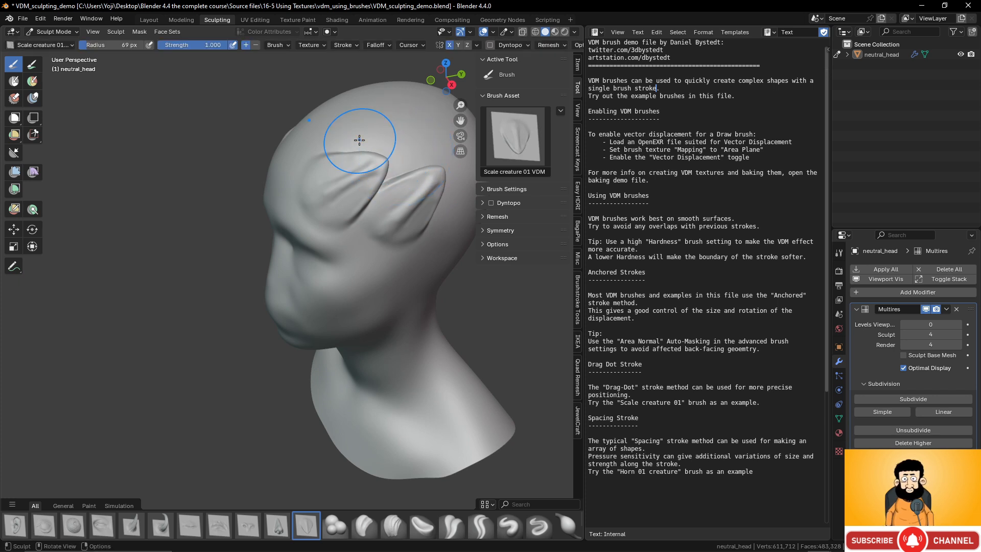
{"action": "mouse_move", "coordinate": [359, 140]}
{"action": "left_mouse_down"}
{"action": "mouse_move", "coordinate": [406, 159]}
{"action": "mouse_move", "coordinate": [423, 148]}
{"action": "mouse_move", "coordinate": [399, 149]}
{"action": "left_mouse_up"}
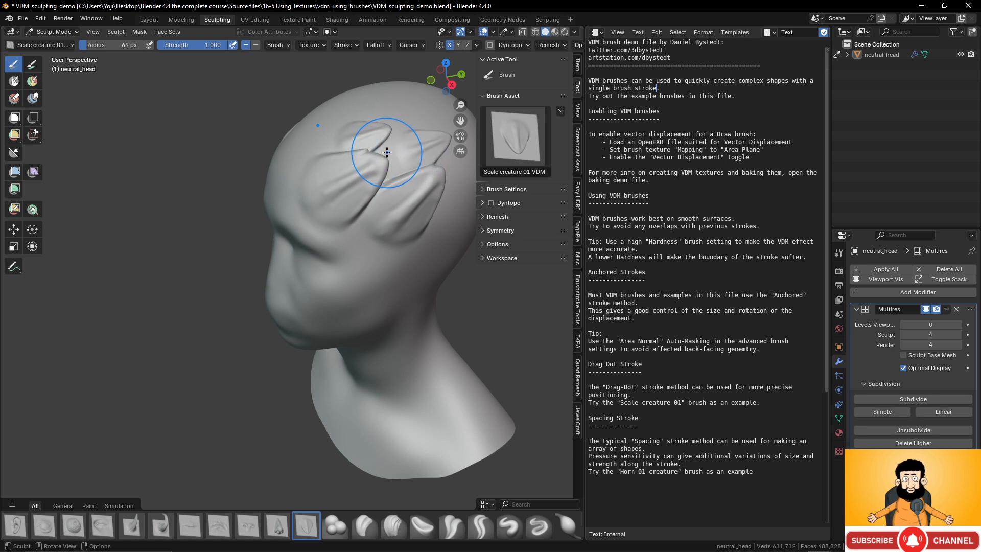
{"action": "middle_click_drag", "start_coordinate": [396, 150], "coordinate": [330, 217]}
{"action": "mouse_move", "coordinate": [330, 210]}
{"action": "left_mouse_down"}
{"action": "mouse_move", "coordinate": [348, 206]}
{"action": "mouse_move", "coordinate": [309, 196]}
{"action": "left_mouse_up"}
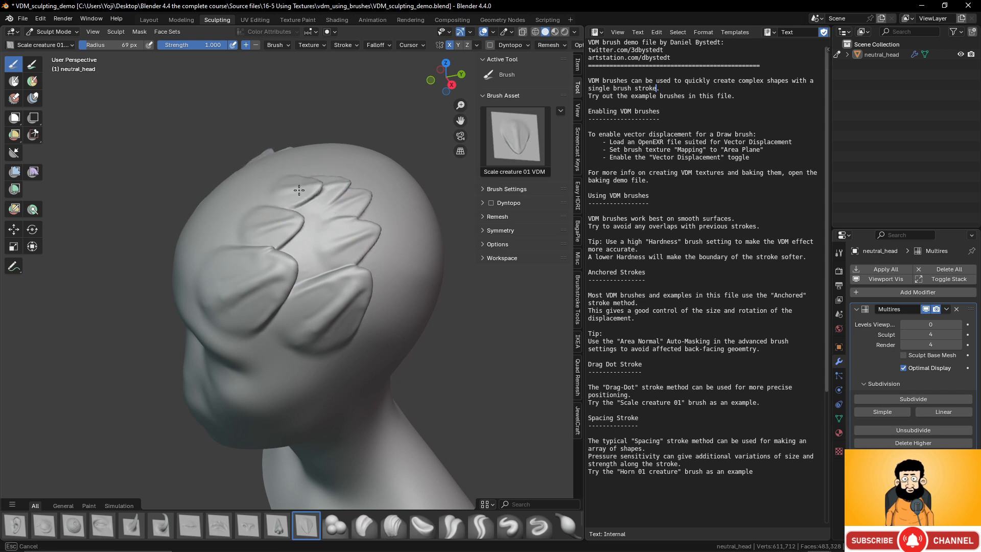
{"action": "left_click_drag", "start_coordinate": [301, 251], "coordinate": [312, 249]}
{"action": "middle_click_drag", "start_coordinate": [360, 222], "coordinate": [356, 222]}
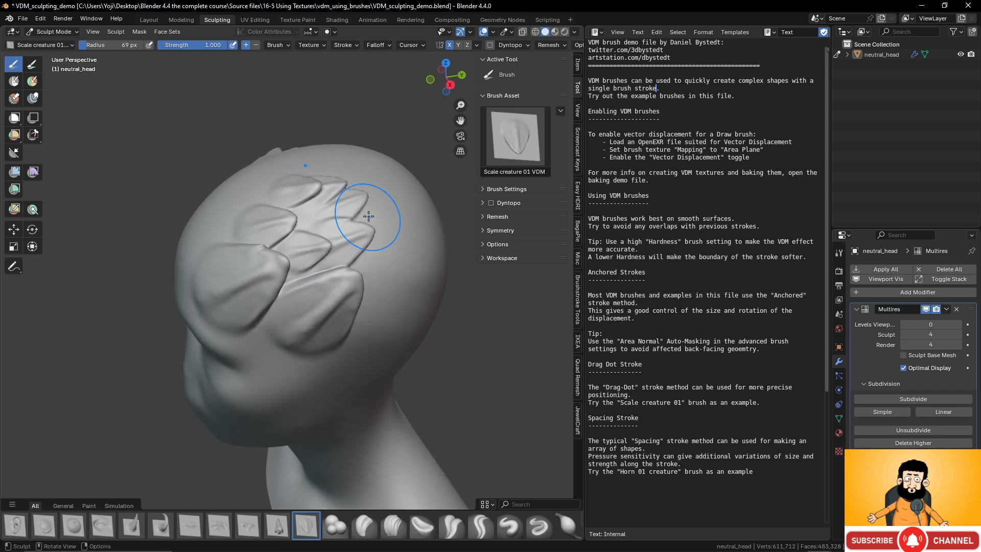
{"action": "left_click_drag", "start_coordinate": [371, 218], "coordinate": [380, 220]}
{"action": "mouse_move", "coordinate": [375, 254]}
{"action": "left_mouse_down"}
{"action": "mouse_move", "coordinate": [385, 252]}
{"action": "mouse_move", "coordinate": [394, 286]}
{"action": "mouse_move", "coordinate": [376, 308]}
{"action": "mouse_move", "coordinate": [387, 310]}
{"action": "mouse_move", "coordinate": [386, 332]}
{"action": "left_mouse_up"}
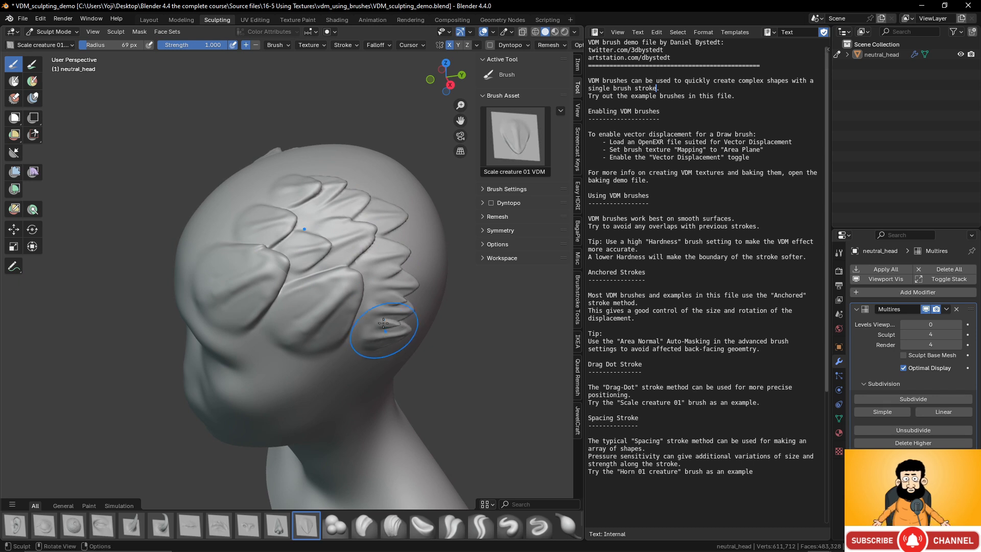
{"action": "mouse_move", "coordinate": [385, 325]}
{"action": "middle_mouse_down"}
{"action": "mouse_move", "coordinate": [391, 240]}
{"action": "mouse_move", "coordinate": [443, 269]}
{"action": "mouse_move", "coordinate": [405, 270]}
{"action": "mouse_move", "coordinate": [371, 250]}
{"action": "middle_mouse_up"}
{"action": "scroll", "coordinate": [392, 239], "scroll_direction": "down", "scroll_amount": 4}
{"action": "scroll", "coordinate": [353, 276], "scroll_direction": "up", "scroll_amount": 2}
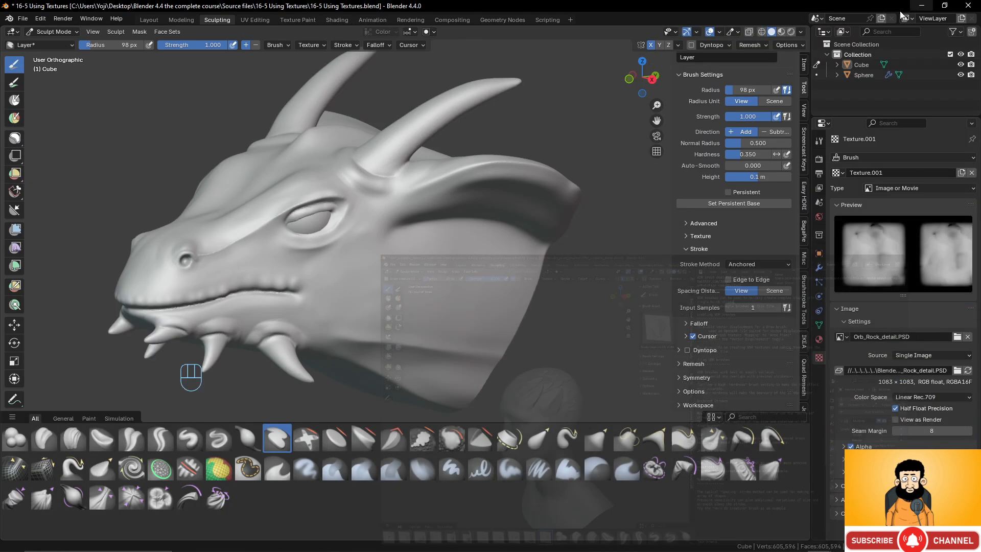
- Switch back to the dragon head file, 16-5 Using Textures, and open the File Paths preferences
{"action": "scroll", "coordinate": [353, 179], "scroll_direction": "down", "scroll_amount": 3}
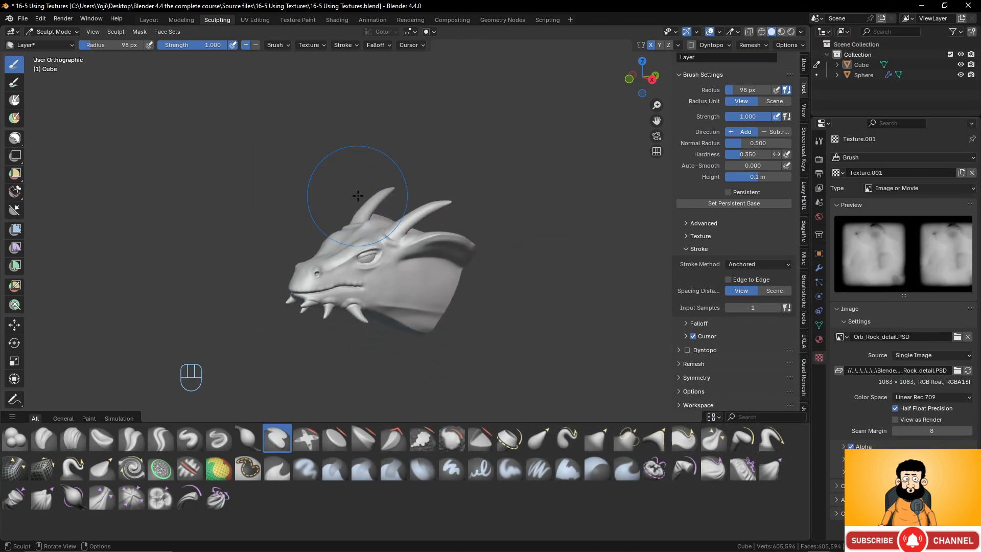
{"action": "scroll", "coordinate": [361, 197], "scroll_direction": "up", "scroll_amount": 2}
{"action": "middle_click_drag", "start_coordinate": [361, 197], "coordinate": [339, 305]}
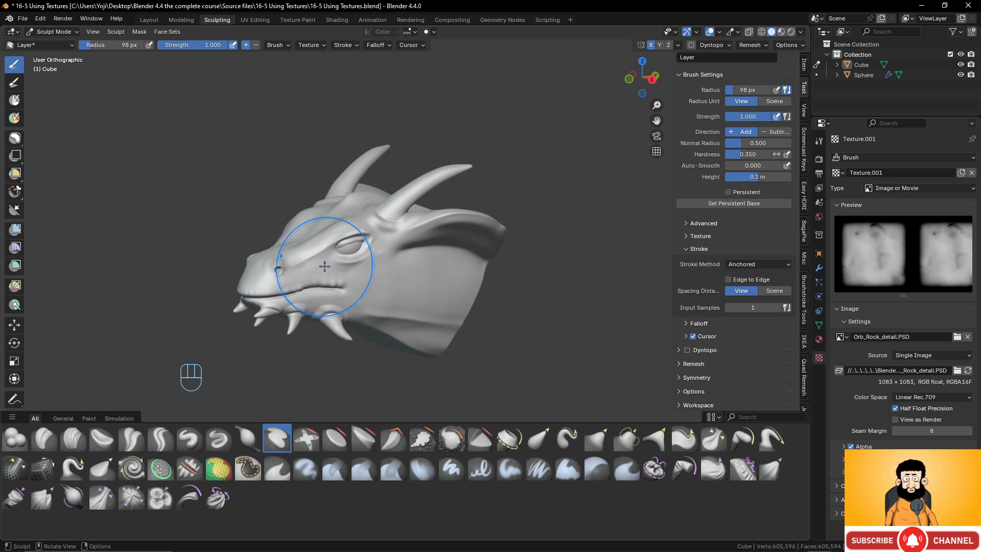
{"action": "scroll", "coordinate": [307, 280], "scroll_direction": "up", "scroll_amount": 1}
{"action": "scroll", "coordinate": [308, 278], "scroll_direction": "down", "scroll_amount": 1}
{"action": "scroll", "coordinate": [302, 266], "scroll_direction": "up", "scroll_amount": 1}
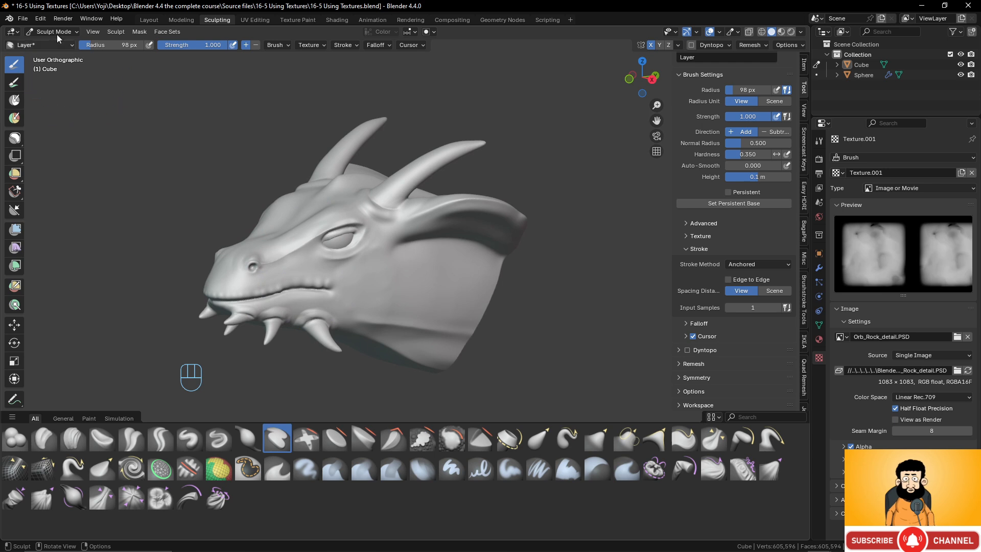
{"action": "left_click", "coordinate": [40, 19]}
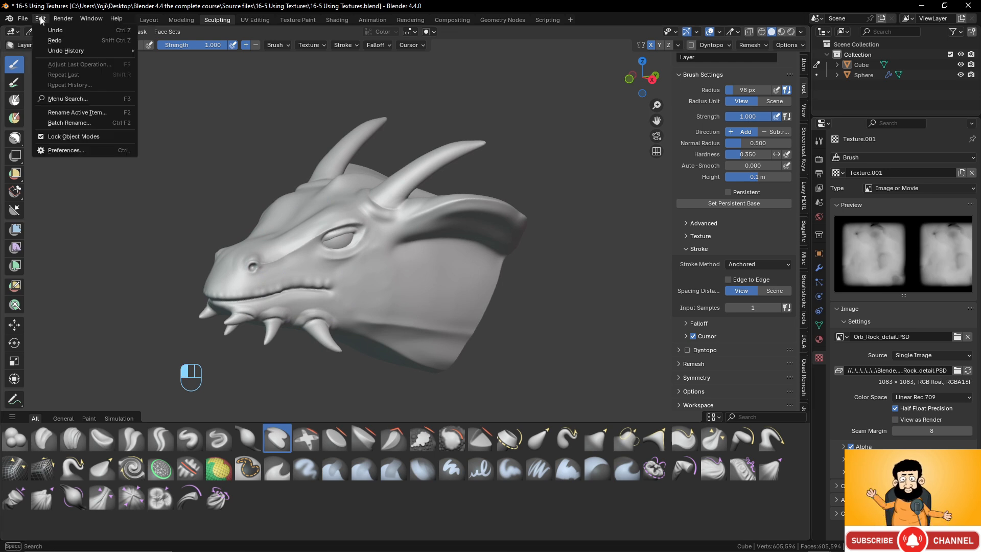
{"action": "left_click", "coordinate": [67, 149]}
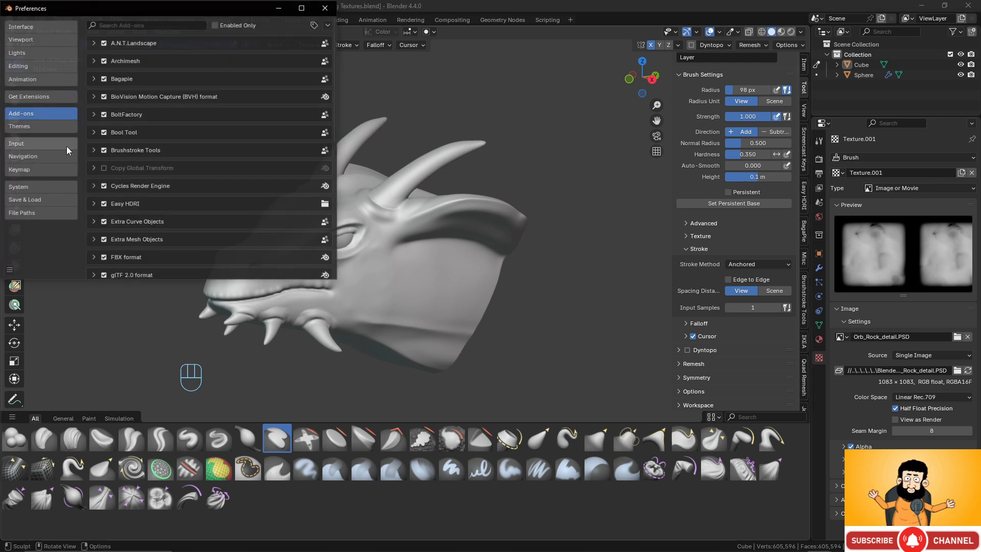
{"action": "left_click", "coordinate": [35, 198]}
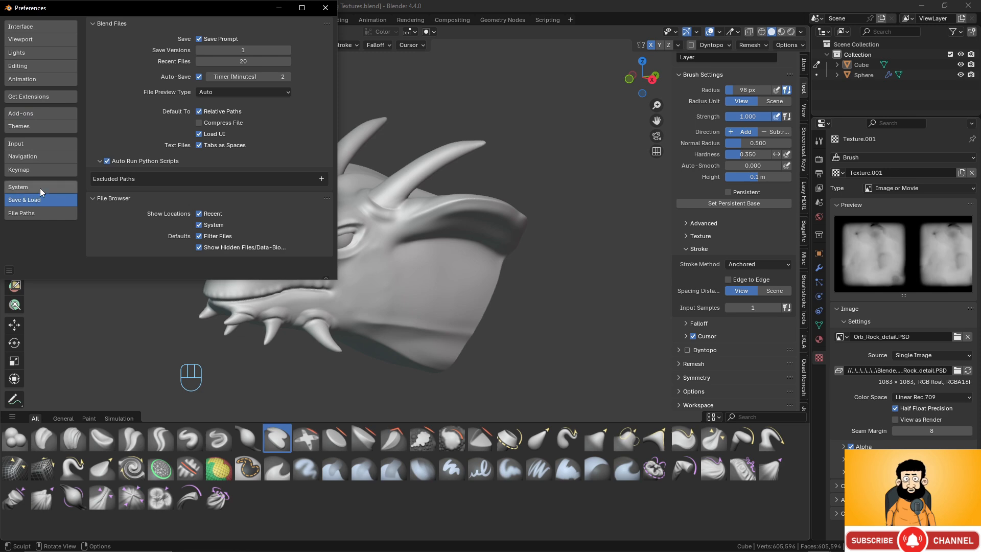
{"action": "left_click", "coordinate": [39, 188]}
{"action": "left_click", "coordinate": [35, 217]}
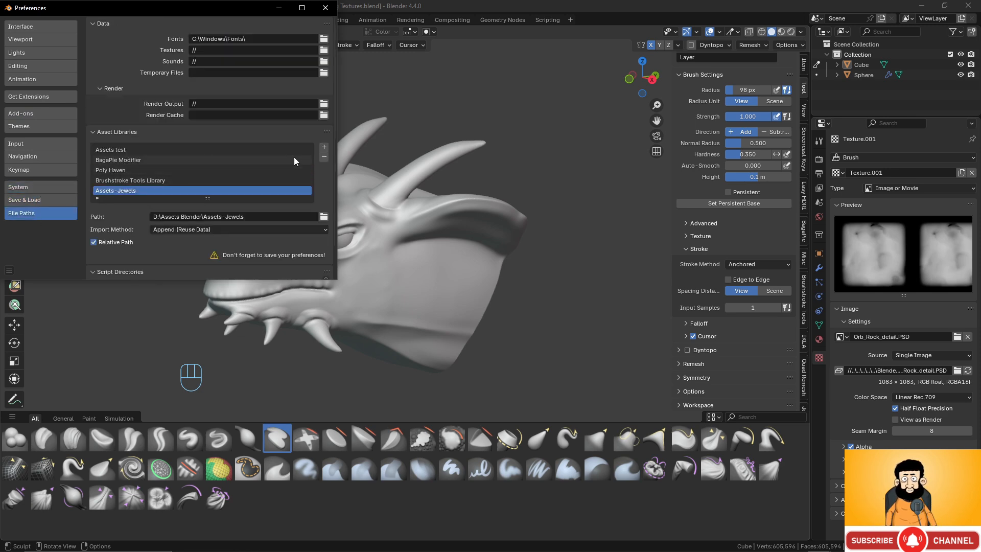
- Add the vdm_using_brushes folder as a new asset library
{"action": "left_click", "coordinate": [324, 149]}
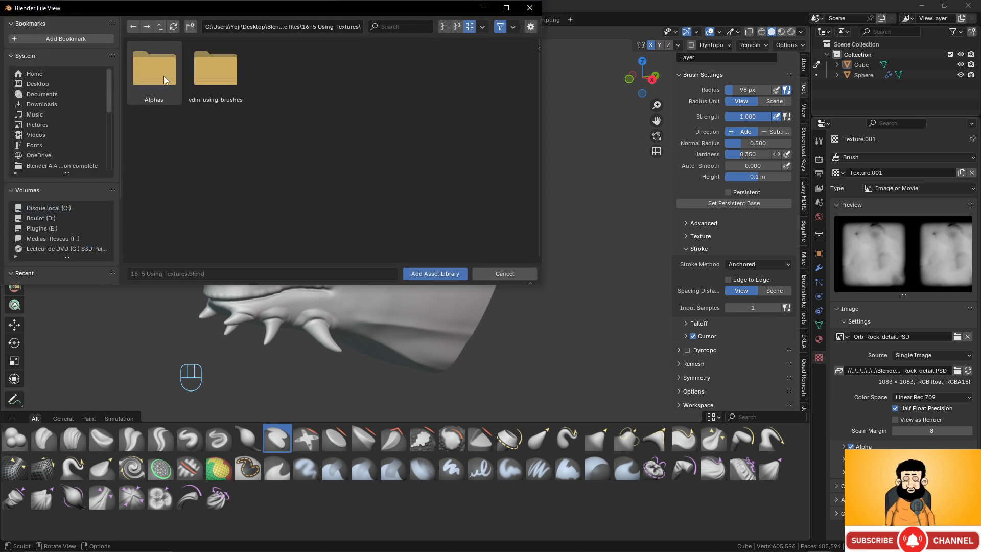
{"action": "double_click", "coordinate": [212, 75]}
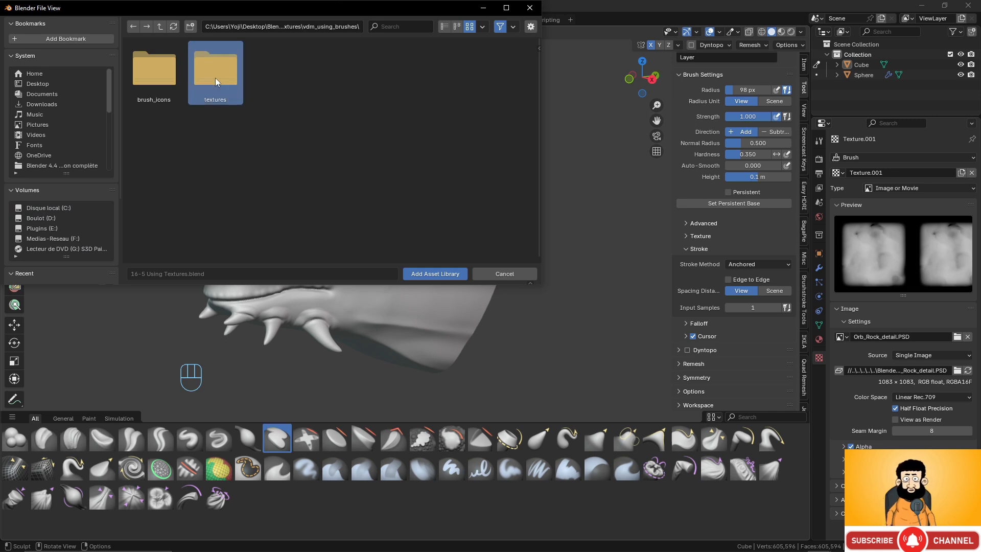
{"action": "double_click", "coordinate": [216, 77]}
{"action": "left_click", "coordinate": [160, 26]}
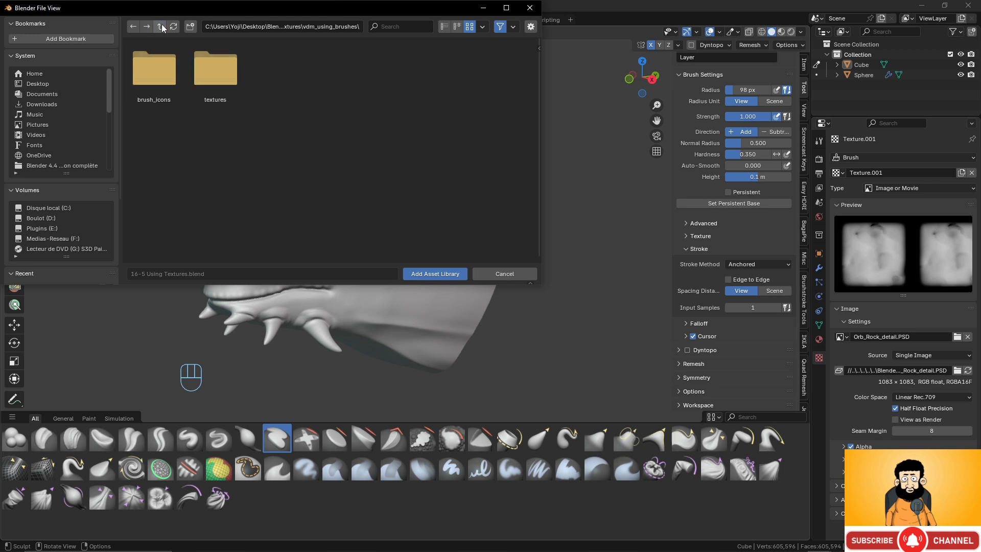
{"action": "left_click", "coordinate": [161, 23]}
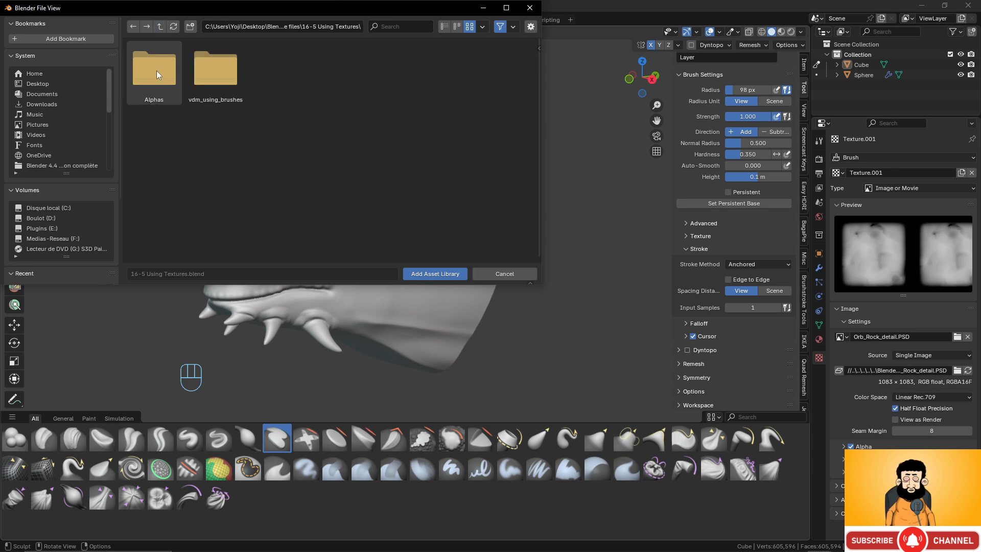
{"action": "double_click", "coordinate": [216, 78]}
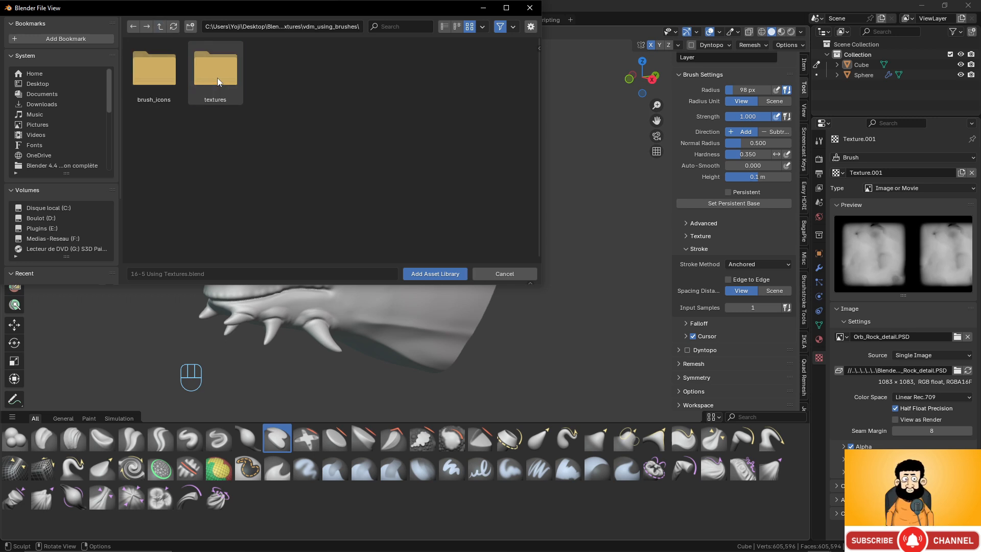
{"action": "left_click", "coordinate": [442, 274]}
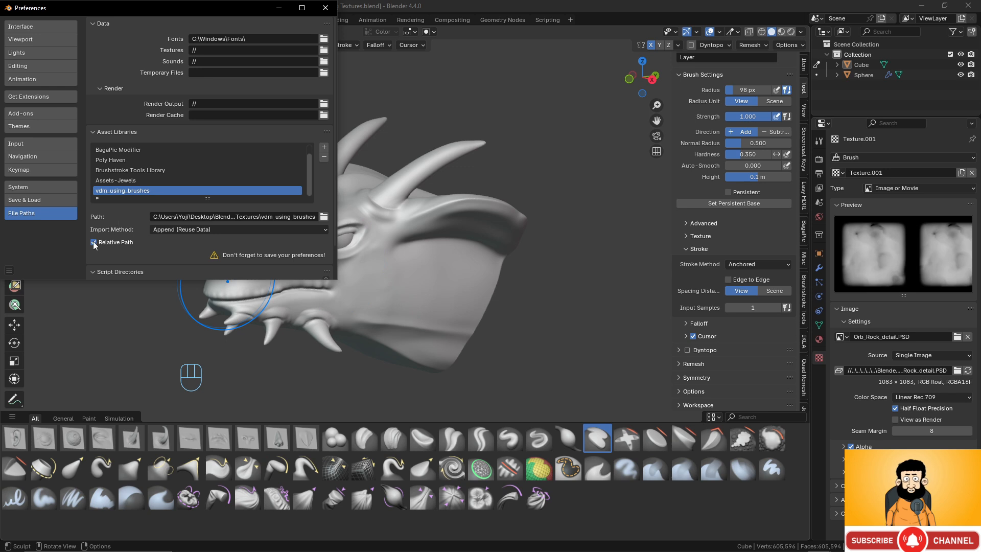
- Save the preferences with the new asset library and choose the Scale creature 01 VDM brush for the dragon head
{"action": "left_click", "coordinate": [9, 272]}
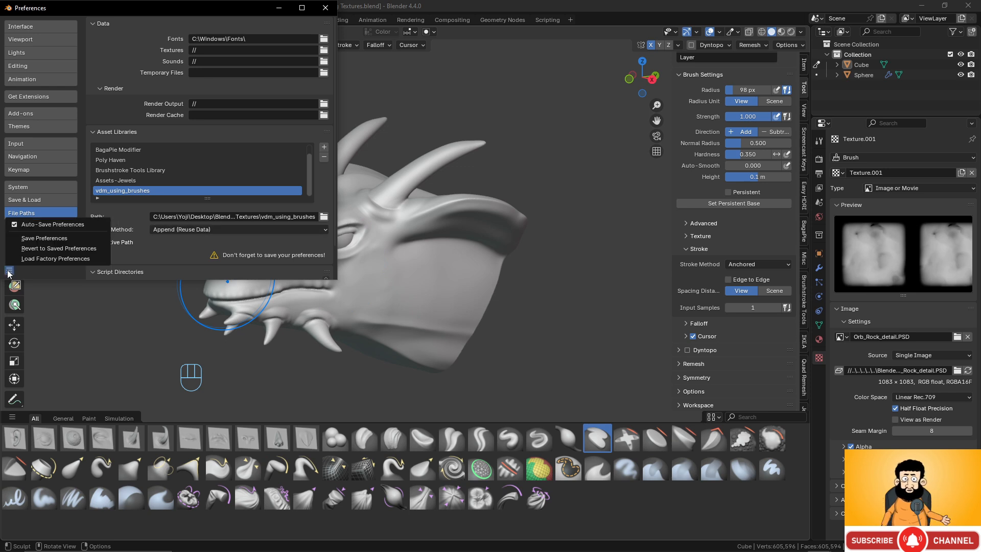
{"action": "left_click", "coordinate": [45, 238]}
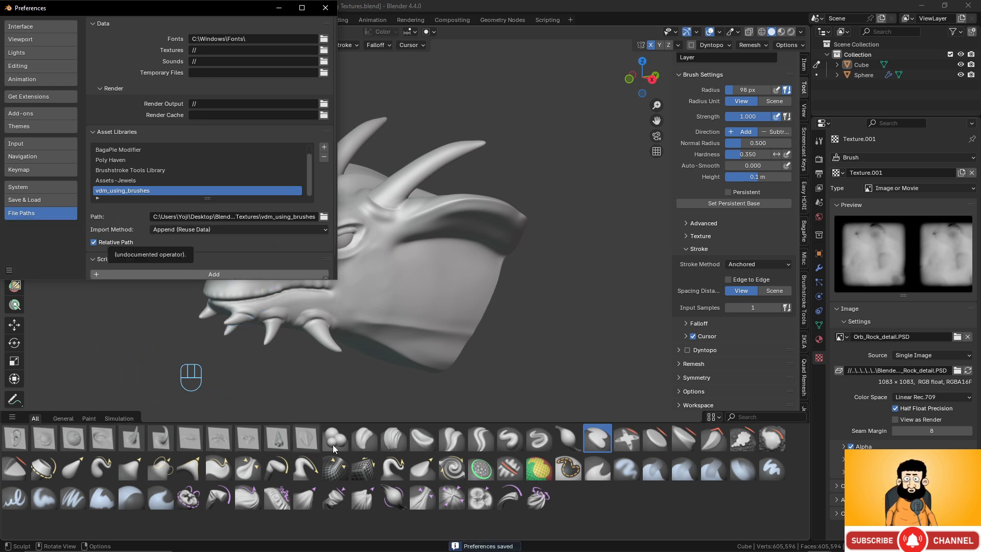
{"action": "left_click", "coordinate": [279, 8]}
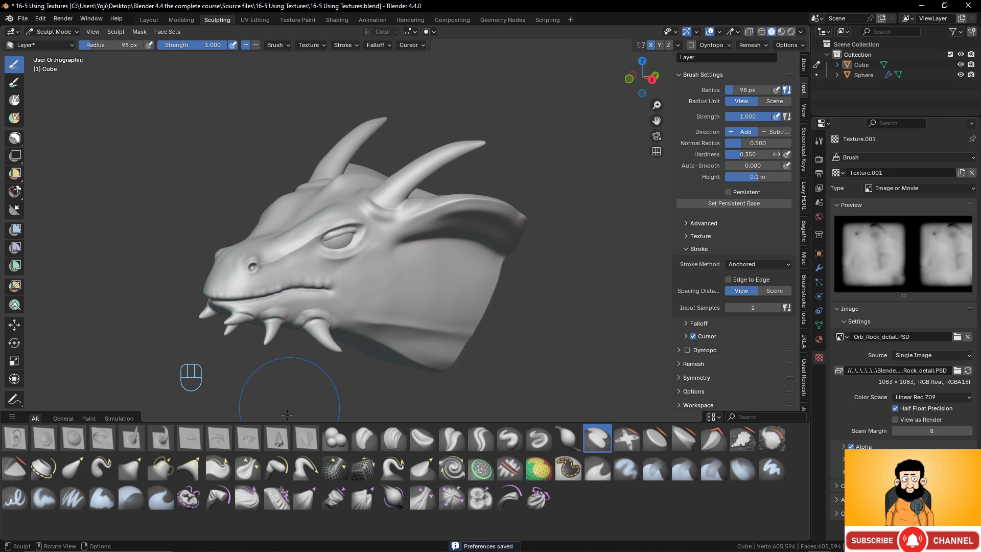
{"action": "left_click", "coordinate": [307, 438]}
- Try three overlapping scales on the cheek behind the eye and undo them
{"action": "scroll", "coordinate": [398, 281], "scroll_direction": "up", "scroll_amount": 3}
{"action": "left_click_drag", "start_coordinate": [358, 280], "coordinate": [379, 280]}
{"action": "left_click_drag", "start_coordinate": [399, 249], "coordinate": [407, 249]}
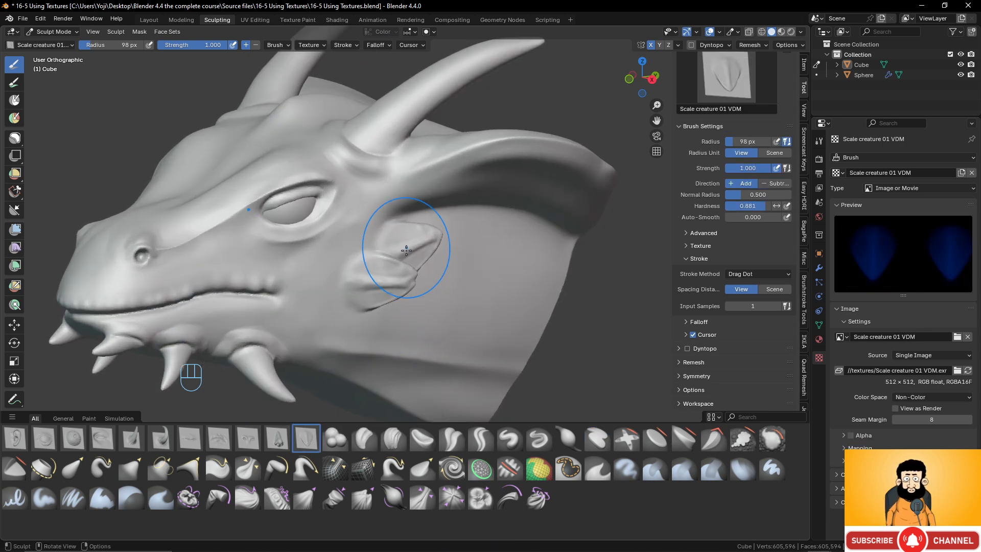
{"action": "left_click_drag", "start_coordinate": [397, 314], "coordinate": [397, 313]}
{"action": "middle_click_drag", "start_coordinate": [404, 283], "coordinate": [384, 250]}
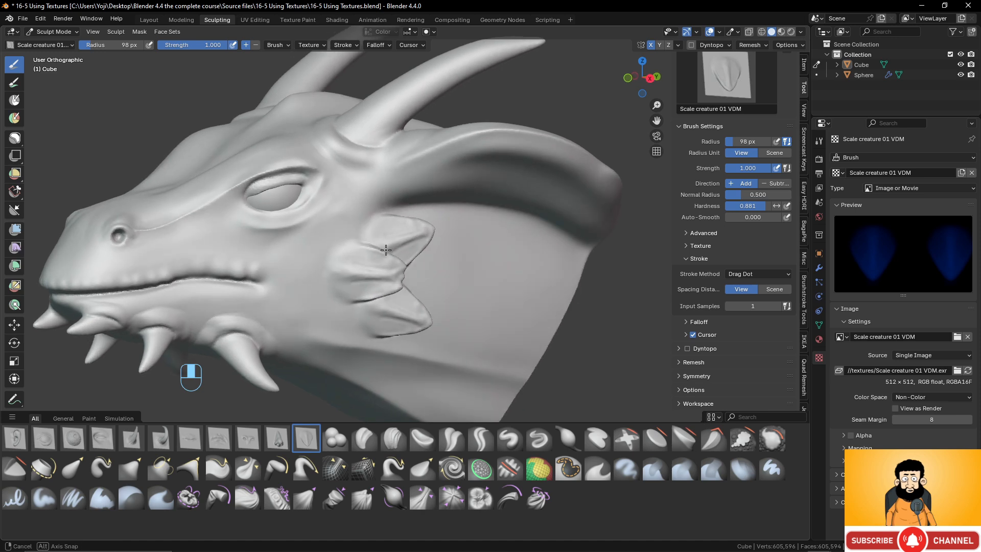
{"action": "key", "text": "ctrl+z"}
{"action": "key", "text": "ctrl+z"}
{"action": "key", "text": "ctrl+z"}
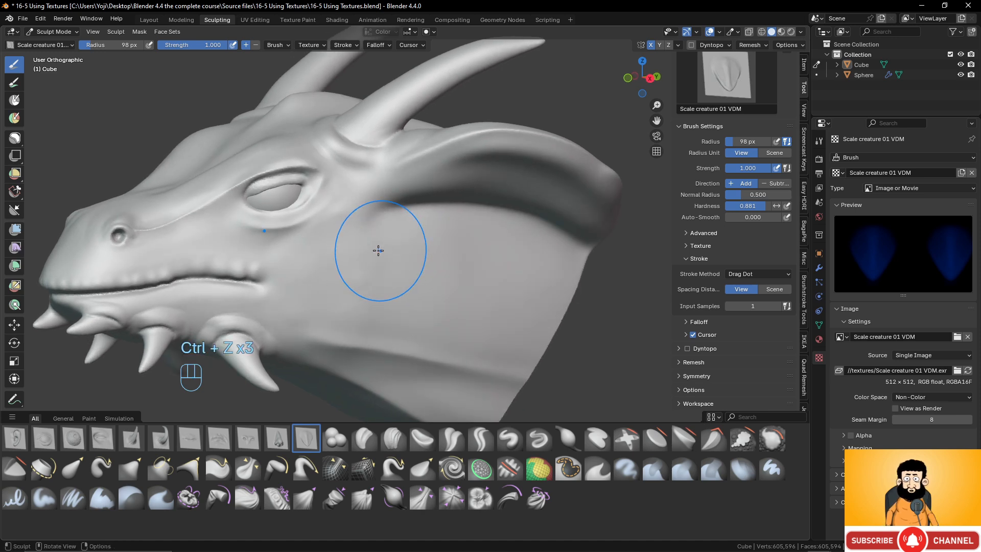
- Set the voxel size to about 0.0047 m and remesh the dragon head for finer detail
{"action": "scroll", "coordinate": [376, 252], "scroll_direction": "up", "scroll_amount": 1}
{"action": "scroll", "coordinate": [410, 241], "scroll_direction": "down", "scroll_amount": 1}
{"action": "middle_click_drag", "start_coordinate": [344, 245], "coordinate": [433, 212], "text": "shift"}
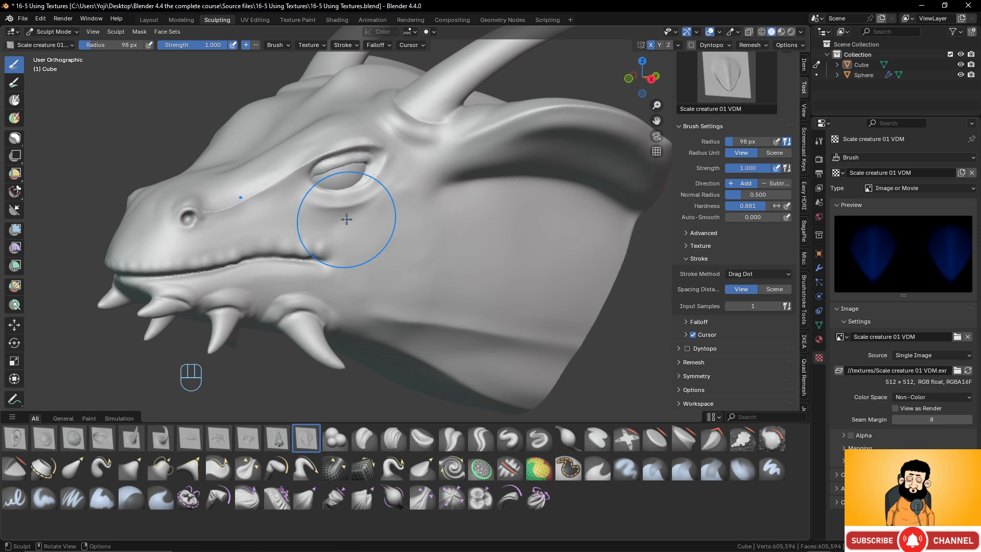
{"action": "scroll", "coordinate": [346, 219], "scroll_direction": "up", "scroll_amount": 1}
{"action": "scroll", "coordinate": [347, 219], "scroll_direction": "down", "scroll_amount": 1}
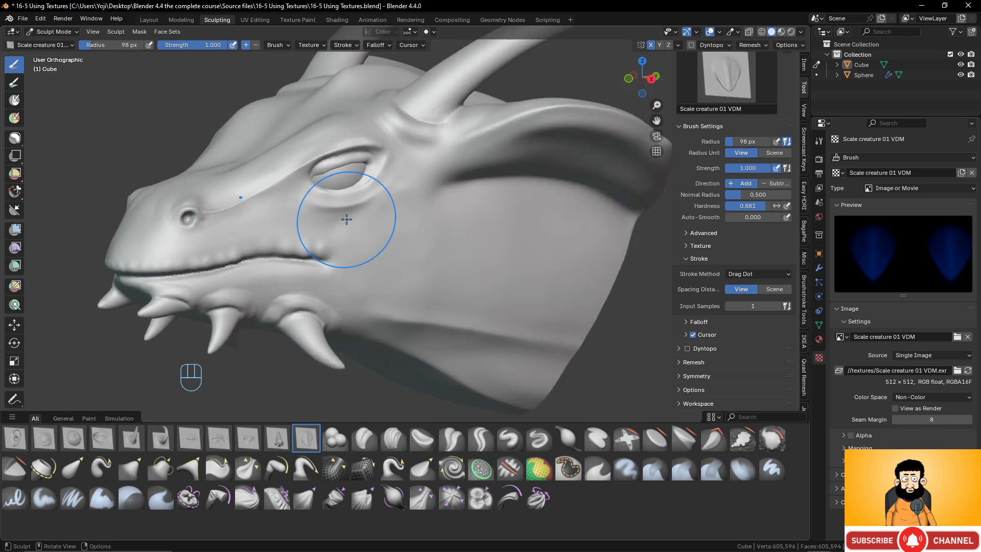
{"action": "key", "text": "r"}
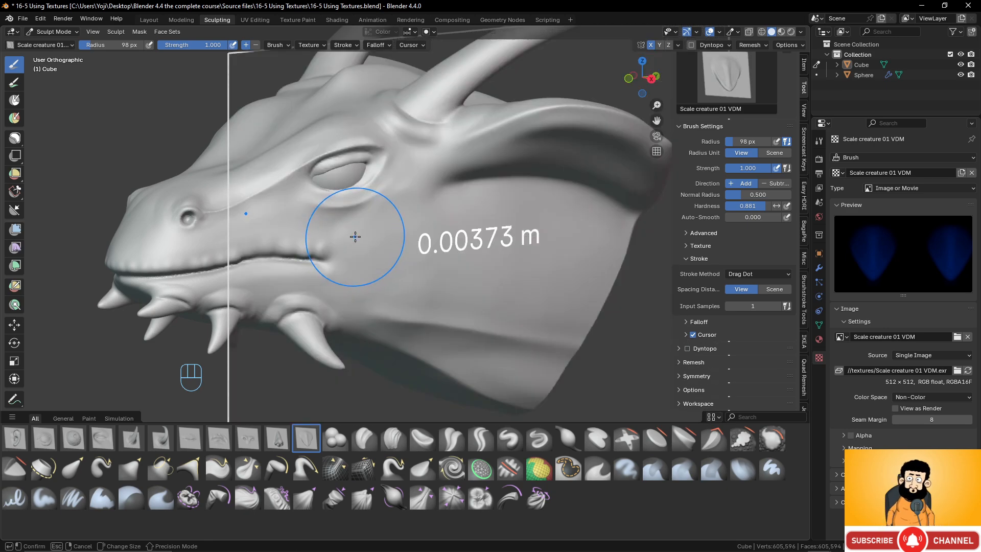
{"action": "key", "text": "shift"}
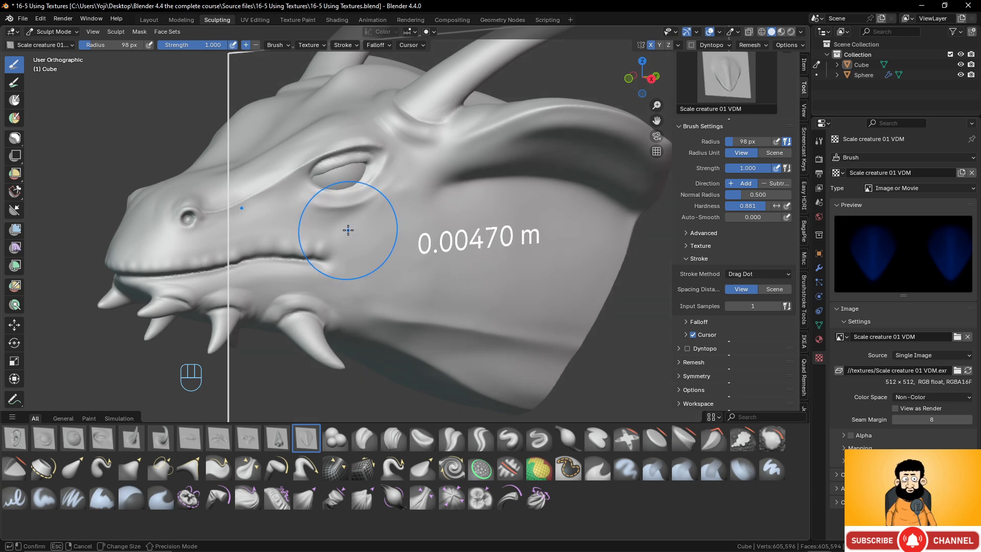
{"action": "left_click", "coordinate": [349, 228]}
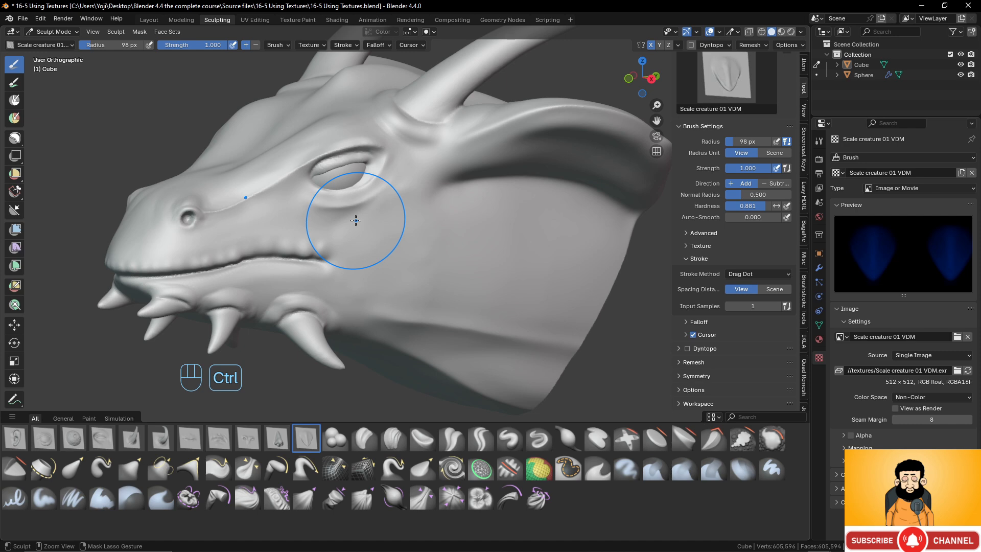
{"action": "key", "text": "ctrl+r"}
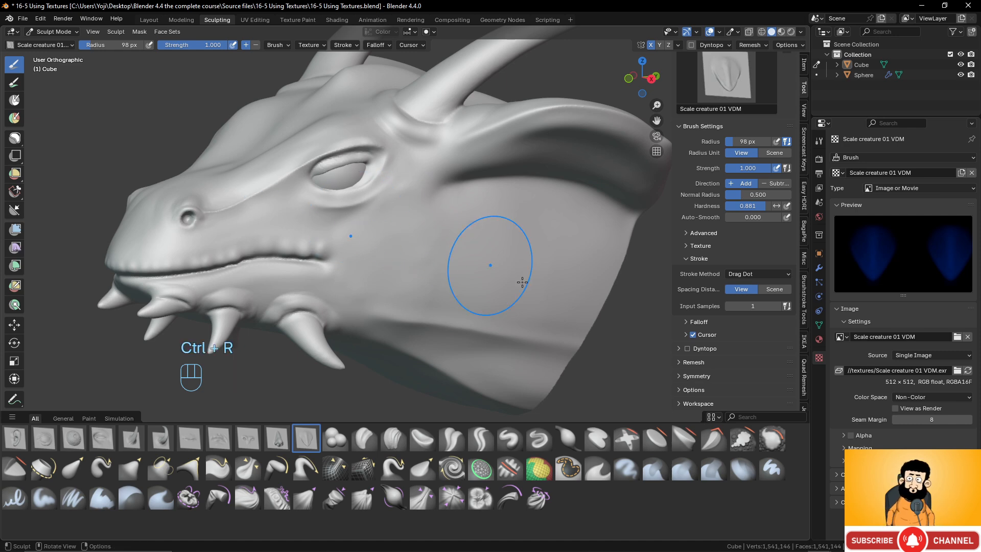
- Reduce the brush radius to 59 px and place a row of scales along the lower eyelid from inner to outer corner
{"action": "scroll", "coordinate": [327, 265], "scroll_direction": "up", "scroll_amount": 6}
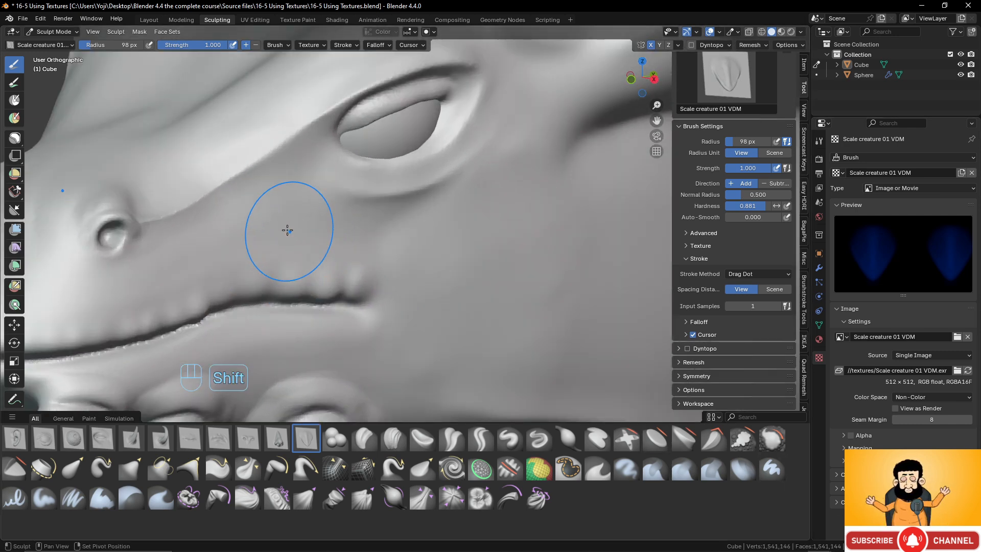
{"action": "middle_click_drag", "start_coordinate": [237, 208], "coordinate": [340, 221]}
{"action": "middle_click_drag", "start_coordinate": [350, 185], "coordinate": [383, 273], "text": "shift"}
{"action": "scroll", "coordinate": [346, 234], "scroll_direction": "up", "scroll_amount": 3}
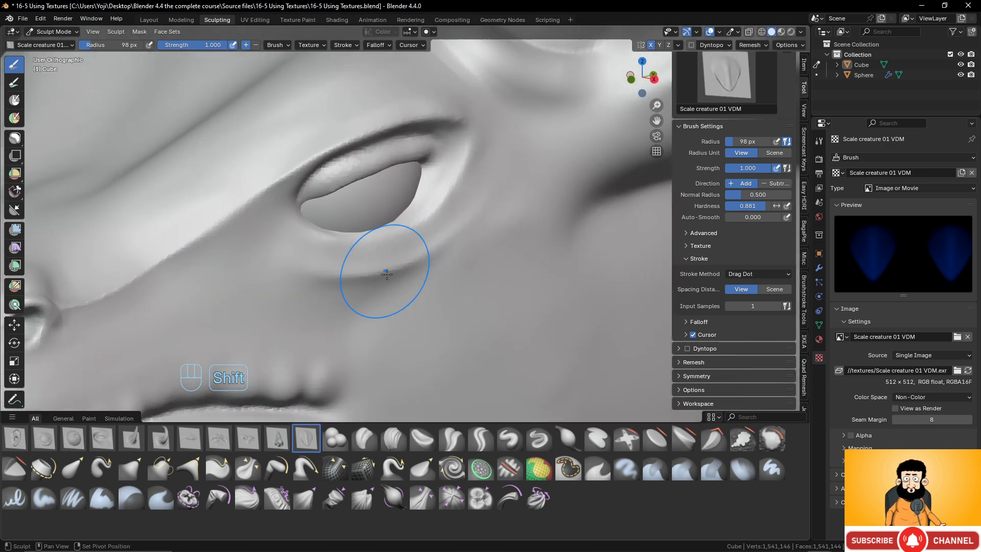
{"action": "scroll", "coordinate": [321, 252], "scroll_direction": "up", "scroll_amount": 2}
{"action": "mouse_move", "coordinate": [280, 221]}
{"action": "middle_mouse_down", "text": "shift"}
{"action": "mouse_move", "coordinate": [291, 246]}
{"action": "mouse_move", "coordinate": [287, 281]}
{"action": "middle_mouse_up", "text": "shift"}
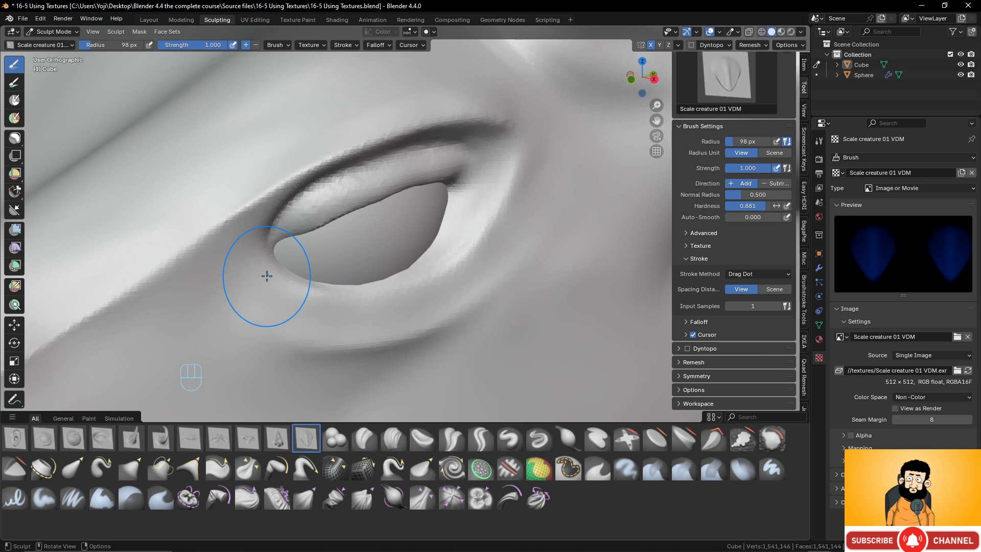
{"action": "key", "text": "f"}
{"action": "left_click", "coordinate": [254, 274]}
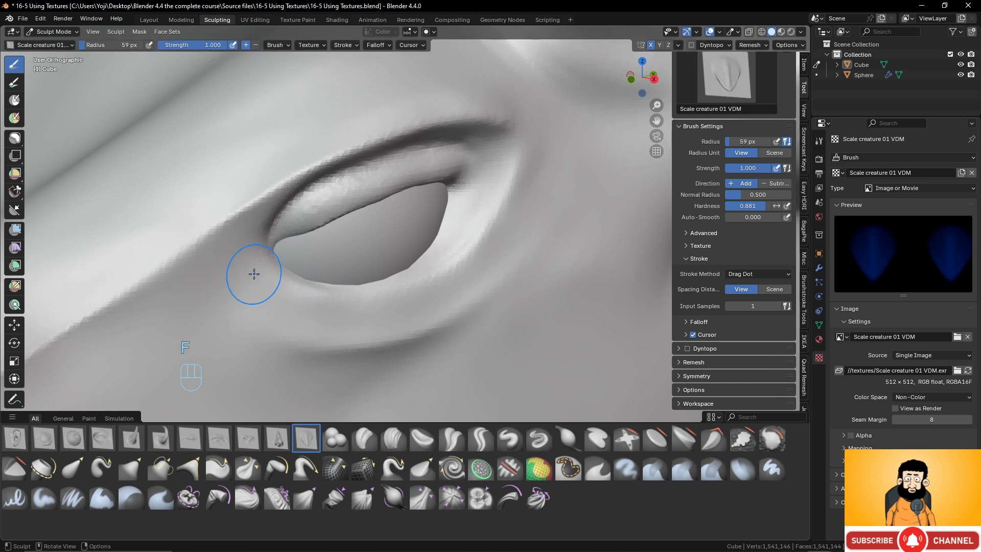
{"action": "mouse_move", "coordinate": [254, 273]}
{"action": "left_mouse_down"}
{"action": "mouse_move", "coordinate": [300, 299]}
{"action": "mouse_move", "coordinate": [330, 302]}
{"action": "mouse_move", "coordinate": [414, 285]}
{"action": "mouse_move", "coordinate": [463, 228]}
{"action": "mouse_move", "coordinate": [502, 156]}
{"action": "left_mouse_up"}
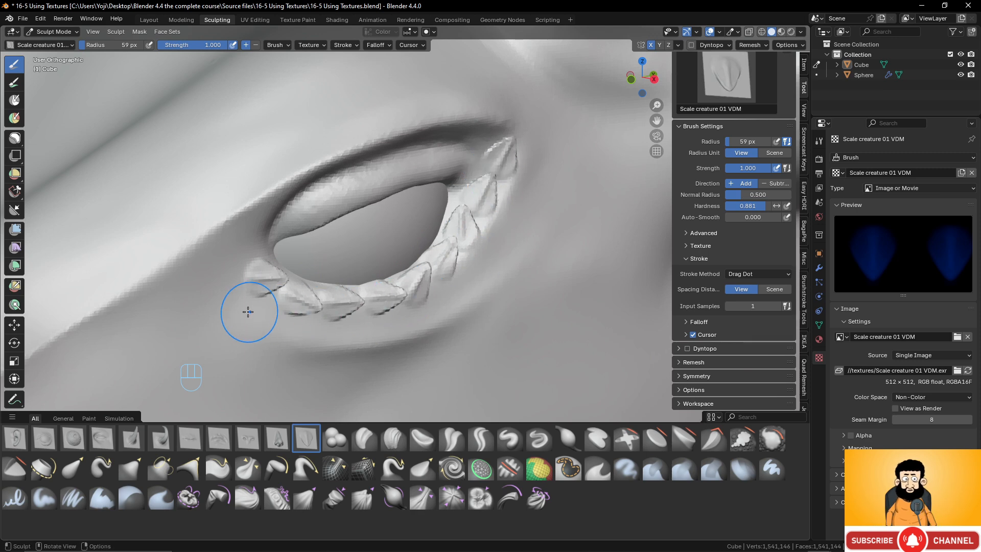
- Place a second row of scales beneath the lower eyelid row, reducing the brush radius to 44 px along the way
{"action": "mouse_move", "coordinate": [228, 295]}
{"action": "left_mouse_down"}
{"action": "mouse_move", "coordinate": [314, 329]}
{"action": "mouse_move", "coordinate": [419, 317]}
{"action": "left_mouse_up"}
{"action": "key", "text": "f"}
{"action": "left_click", "coordinate": [306, 328]}
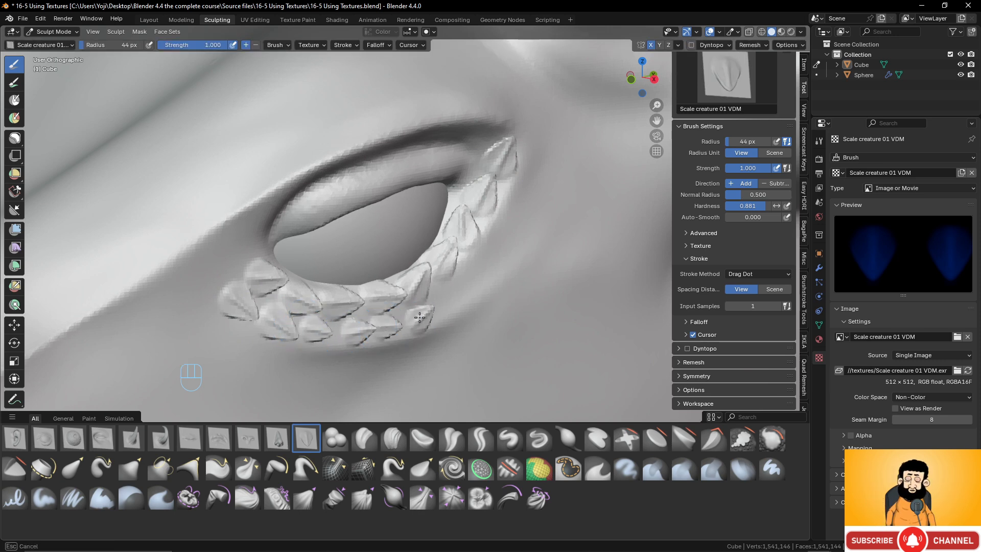
- Increase the brush radius to 72 px and place larger scales up around the eye's outer corner
{"action": "key", "text": "f"}
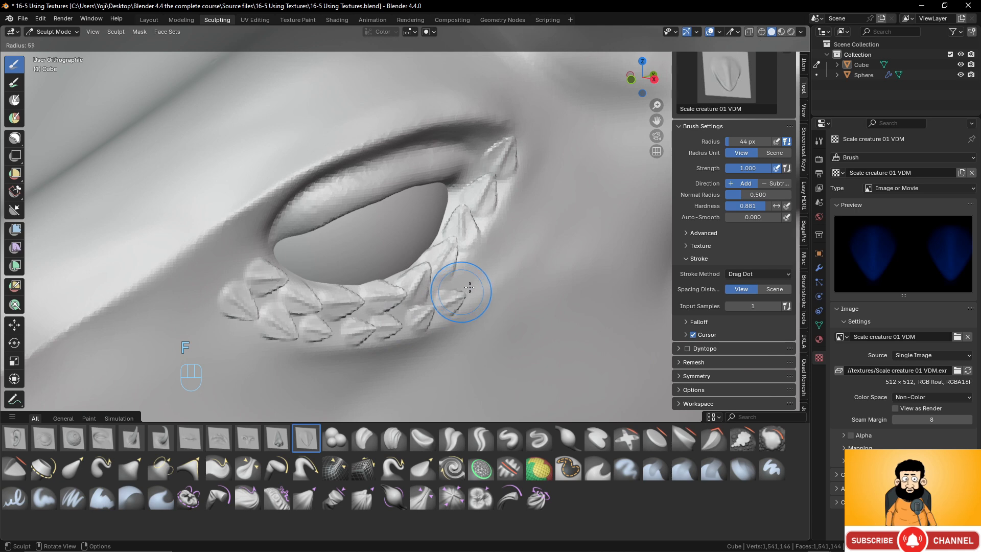
{"action": "left_click", "coordinate": [472, 282]}
{"action": "left_click_drag", "start_coordinate": [475, 280], "coordinate": [504, 241]}
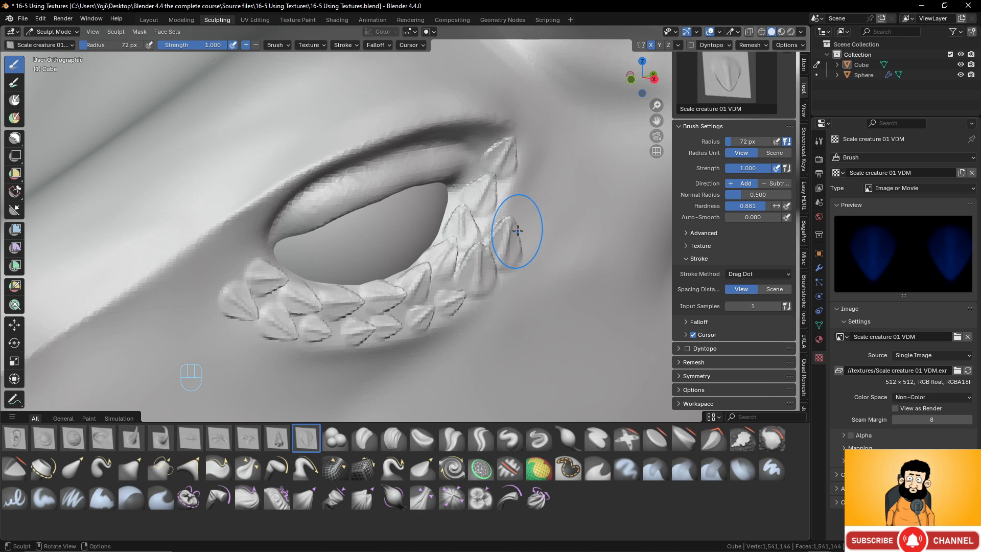
{"action": "left_click_drag", "start_coordinate": [524, 208], "coordinate": [525, 202]}
{"action": "left_click_drag", "start_coordinate": [536, 166], "coordinate": [539, 159]}
- Place scales beyond the eye's outer corner and in a row along the upper eyelid
{"action": "scroll", "coordinate": [412, 245], "scroll_direction": "down", "scroll_amount": 6}
{"action": "middle_click_drag", "start_coordinate": [352, 230], "coordinate": [313, 229]}
{"action": "scroll", "coordinate": [337, 255], "scroll_direction": "up", "scroll_amount": 2}
{"action": "mouse_move", "coordinate": [370, 299]}
{"action": "middle_mouse_down"}
{"action": "mouse_move", "coordinate": [444, 284]}
{"action": "mouse_move", "coordinate": [387, 296]}
{"action": "middle_mouse_up"}
{"action": "scroll", "coordinate": [388, 296], "scroll_direction": "up", "scroll_amount": 3}
{"action": "middle_click_drag", "start_coordinate": [379, 180], "coordinate": [381, 252], "text": "shift"}
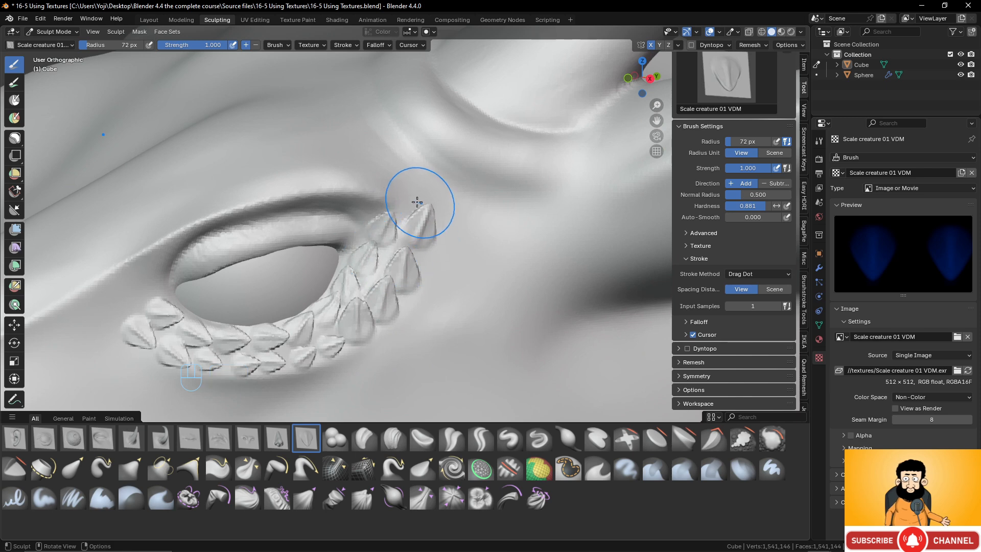
{"action": "mouse_move", "coordinate": [416, 202]}
{"action": "left_mouse_down"}
{"action": "mouse_move", "coordinate": [407, 201]}
{"action": "mouse_move", "coordinate": [457, 199]}
{"action": "left_mouse_up"}
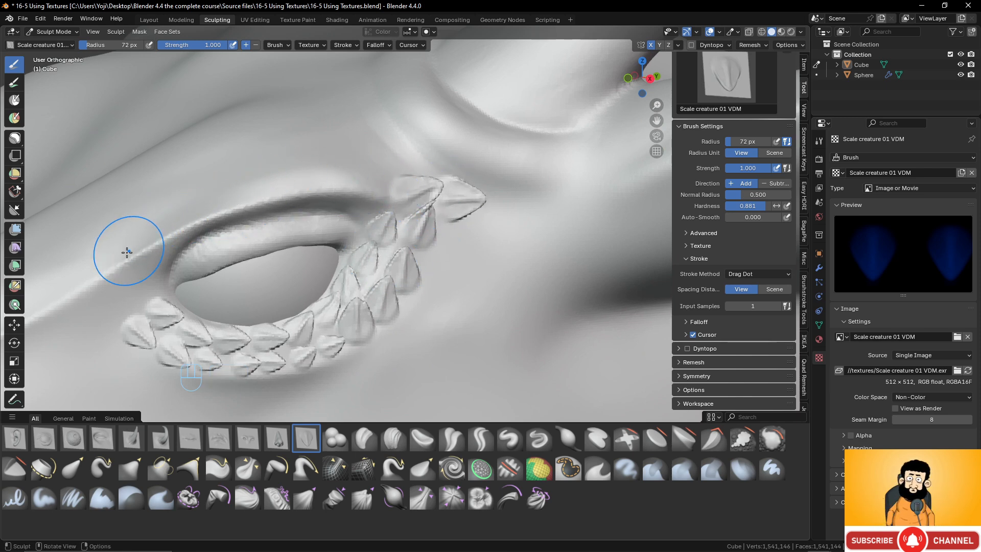
{"action": "mouse_move", "coordinate": [110, 260]}
{"action": "left_mouse_down"}
{"action": "mouse_move", "coordinate": [172, 228]}
{"action": "mouse_move", "coordinate": [302, 191]}
{"action": "mouse_move", "coordinate": [398, 194]}
{"action": "left_mouse_up"}
- Continue the scales from the eye's inner corner along the snout ridge to the nostril
{"action": "scroll", "coordinate": [414, 168], "scroll_direction": "down", "scroll_amount": 5}
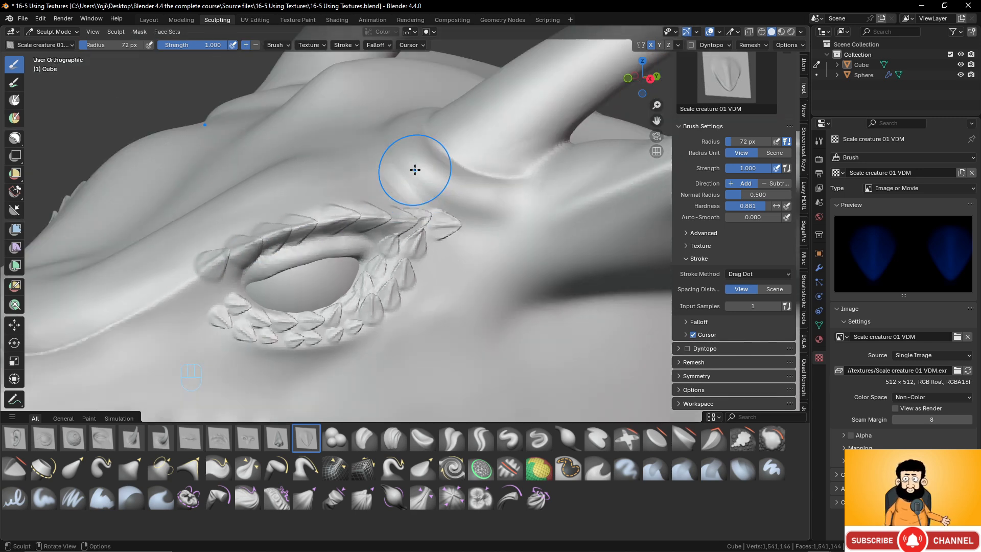
{"action": "mouse_move", "coordinate": [352, 278]}
{"action": "middle_mouse_down"}
{"action": "mouse_move", "coordinate": [382, 266]}
{"action": "mouse_move", "coordinate": [365, 287]}
{"action": "middle_mouse_up"}
{"action": "scroll", "coordinate": [364, 289], "scroll_direction": "up", "scroll_amount": 3}
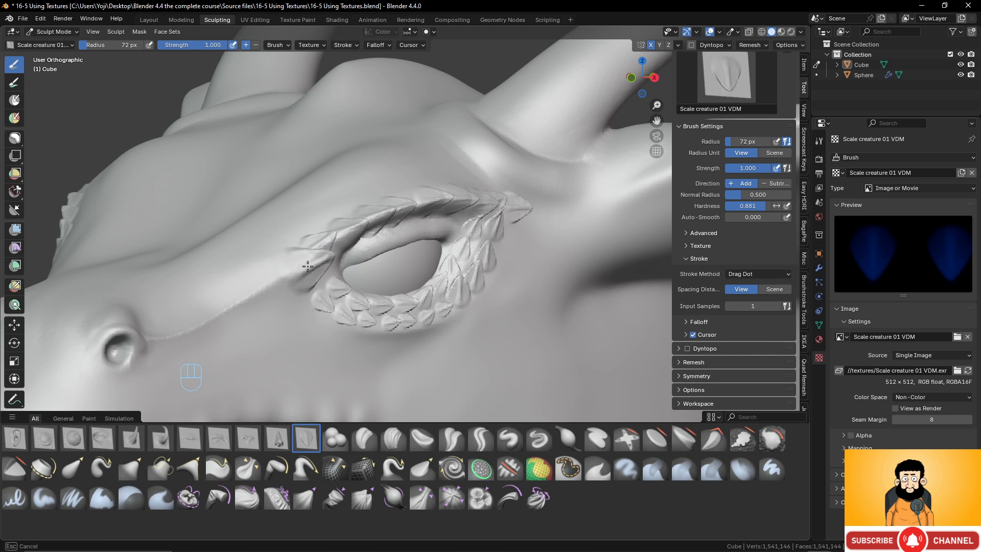
{"action": "scroll", "coordinate": [317, 244], "scroll_direction": "up", "scroll_amount": 3}
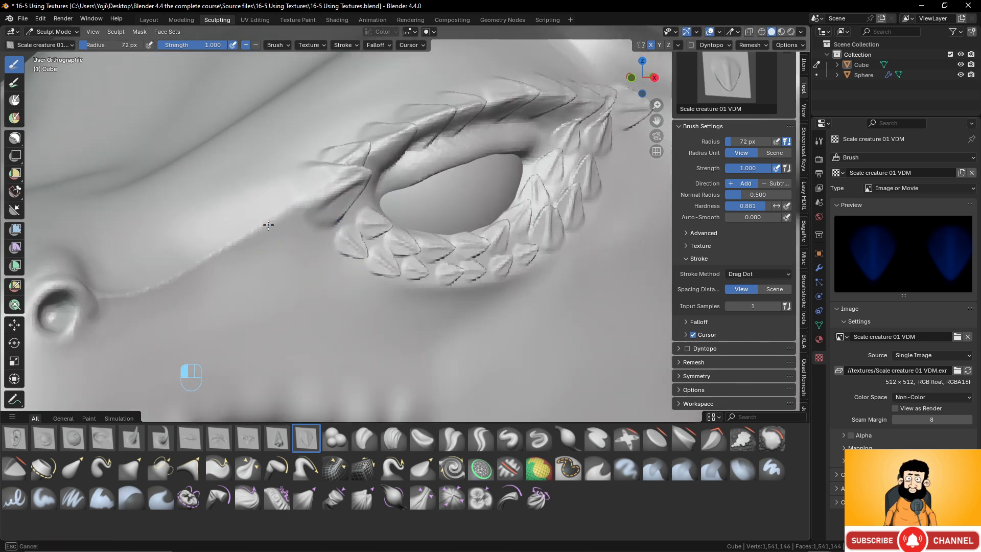
{"action": "left_click_drag", "start_coordinate": [285, 218], "coordinate": [264, 233]}
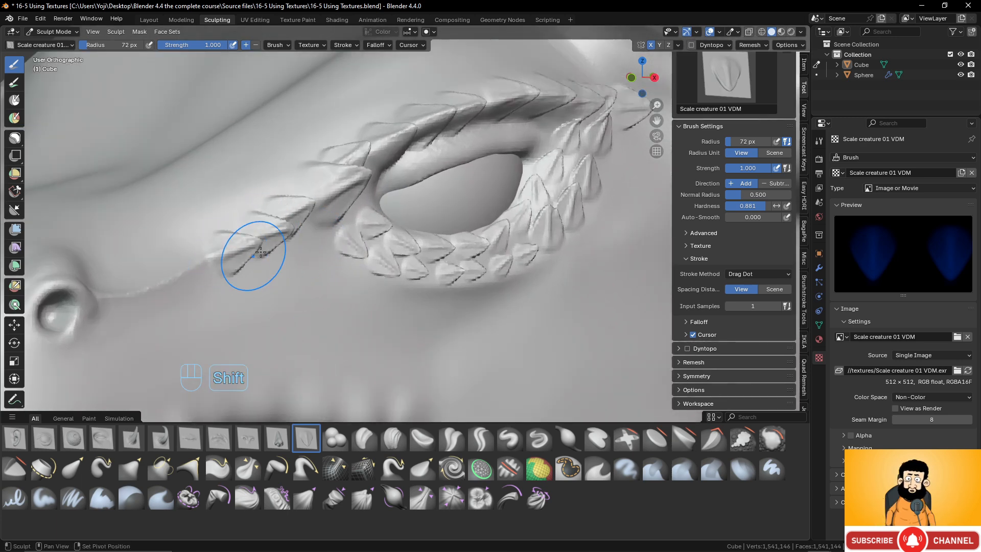
{"action": "middle_click_drag", "start_coordinate": [219, 256], "coordinate": [239, 250]}
{"action": "mouse_move", "coordinate": [204, 268]}
{"action": "left_mouse_down"}
{"action": "mouse_move", "coordinate": [217, 264]}
{"action": "mouse_move", "coordinate": [190, 272]}
{"action": "left_mouse_up"}
{"action": "scroll", "coordinate": [190, 271], "scroll_direction": "down", "scroll_amount": 2}
{"action": "middle_click_drag", "start_coordinate": [190, 270], "coordinate": [300, 274]}
{"action": "scroll", "coordinate": [196, 246], "scroll_direction": "down", "scroll_amount": 3}
{"action": "scroll", "coordinate": [300, 274], "scroll_direction": "up", "scroll_amount": 3}
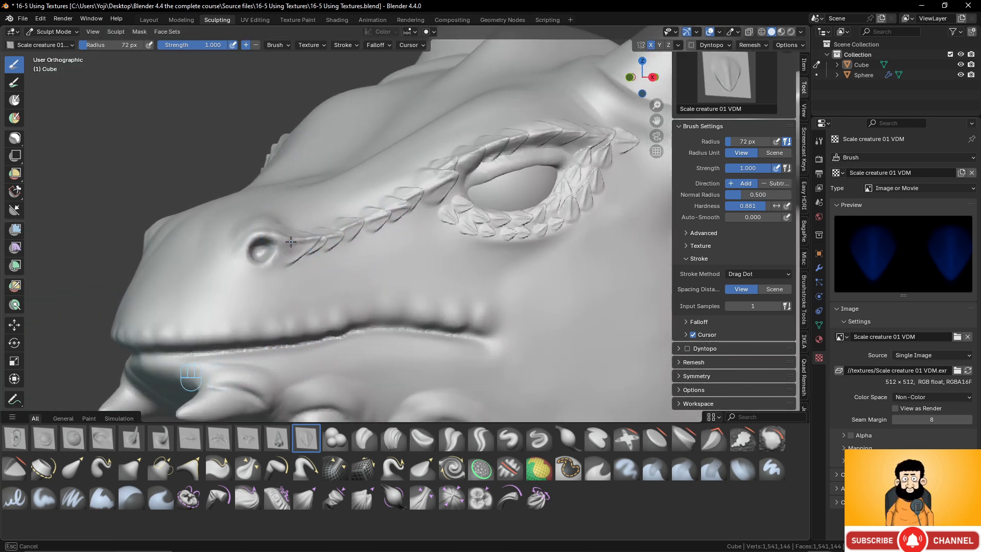
- Try the Horn 01 creature 01 VDM brush on the ridge above the snout
{"action": "scroll", "coordinate": [391, 258], "scroll_direction": "down", "scroll_amount": 2}
{"action": "middle_click_drag", "start_coordinate": [417, 246], "coordinate": [322, 281], "text": "shift"}
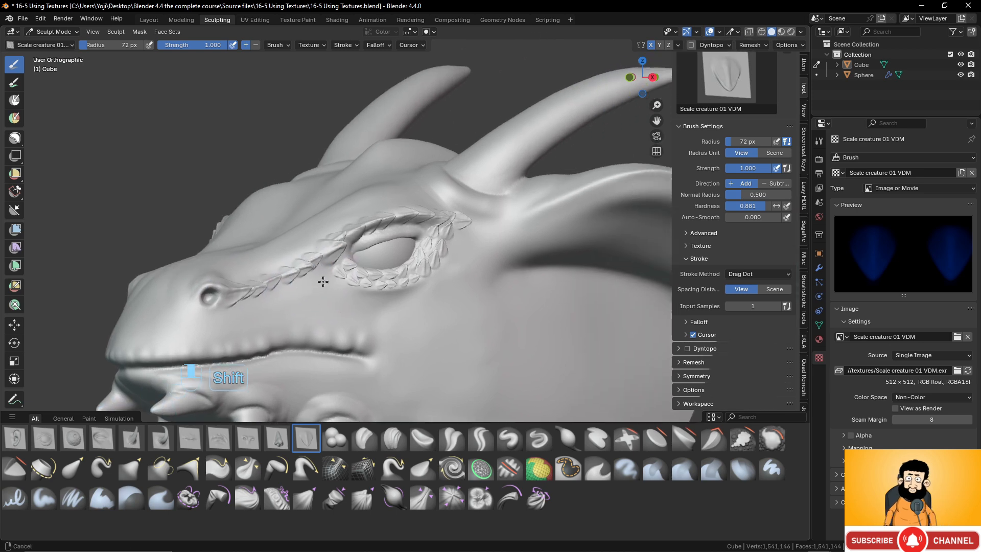
{"action": "scroll", "coordinate": [406, 276], "scroll_direction": "down", "scroll_amount": 4}
{"action": "middle_click_drag", "start_coordinate": [440, 259], "coordinate": [307, 264], "text": "shift"}
{"action": "scroll", "coordinate": [401, 282], "scroll_direction": "up", "scroll_amount": 4}
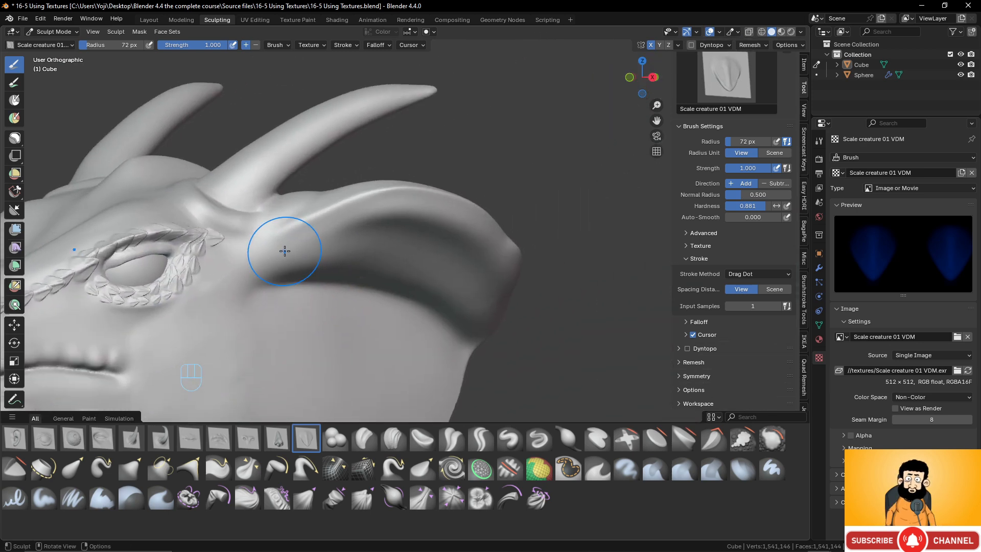
{"action": "left_click", "coordinate": [129, 443]}
{"action": "scroll", "coordinate": [309, 311], "scroll_direction": "down", "scroll_amount": 3}
{"action": "scroll", "coordinate": [322, 318], "scroll_direction": "up", "scroll_amount": 2}
{"action": "middle_click_drag", "start_coordinate": [331, 324], "coordinate": [392, 233], "text": "shift"}
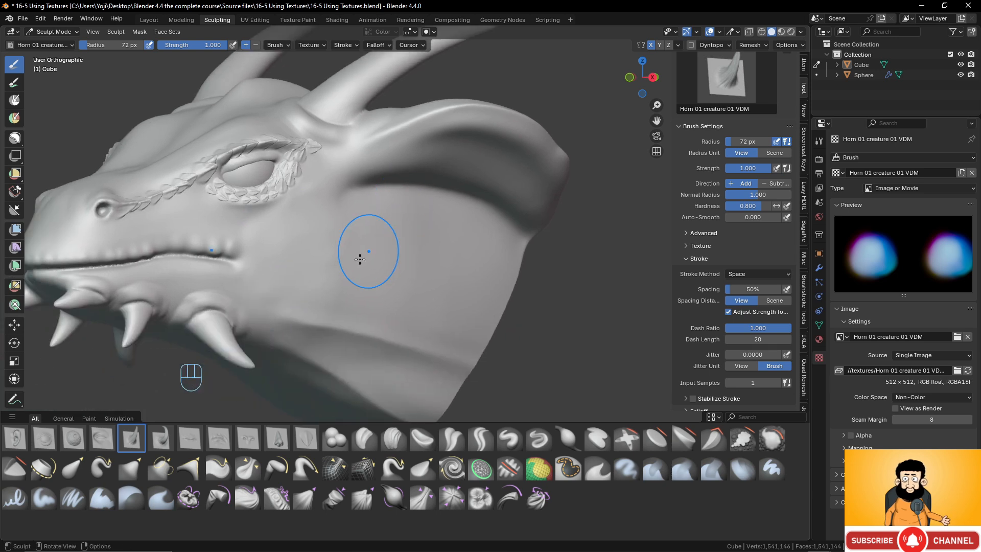
{"action": "scroll", "coordinate": [304, 289], "scroll_direction": "up", "scroll_amount": 1}
{"action": "middle_click_drag", "start_coordinate": [302, 290], "coordinate": [489, 274], "text": "shift"}
{"action": "middle_click_drag", "start_coordinate": [376, 254], "coordinate": [366, 263]}
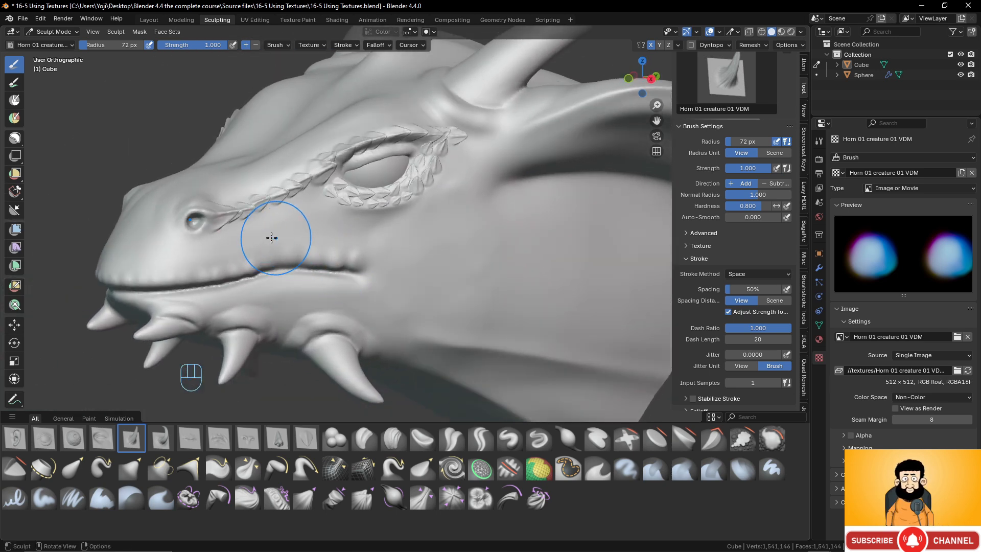
{"action": "left_click_drag", "start_coordinate": [244, 179], "coordinate": [244, 177]}
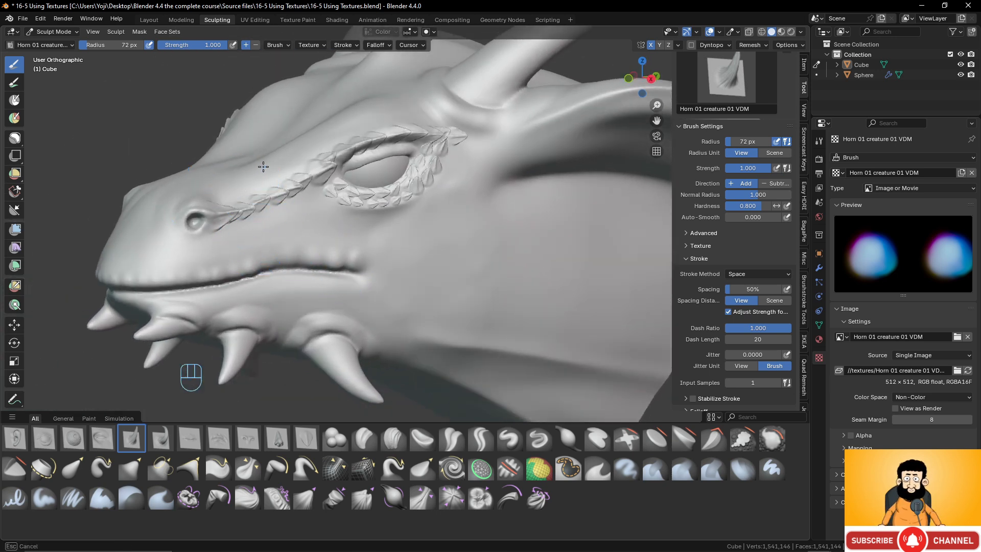
{"action": "left_click", "coordinate": [257, 169]}
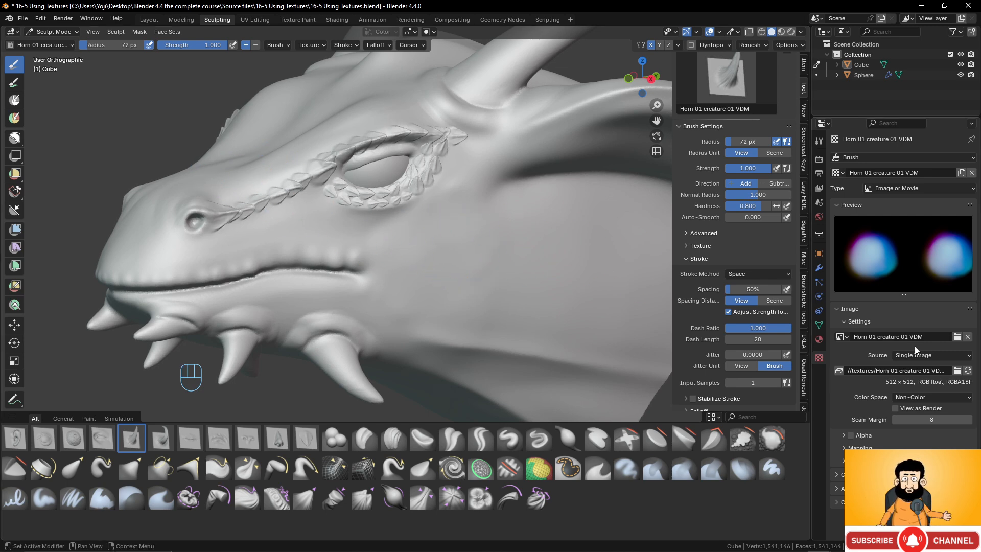
- Choose the Horn creature 02 VDM brush and pull out a curved horn on the cheek behind the mouth
{"action": "left_click", "coordinate": [161, 437]}
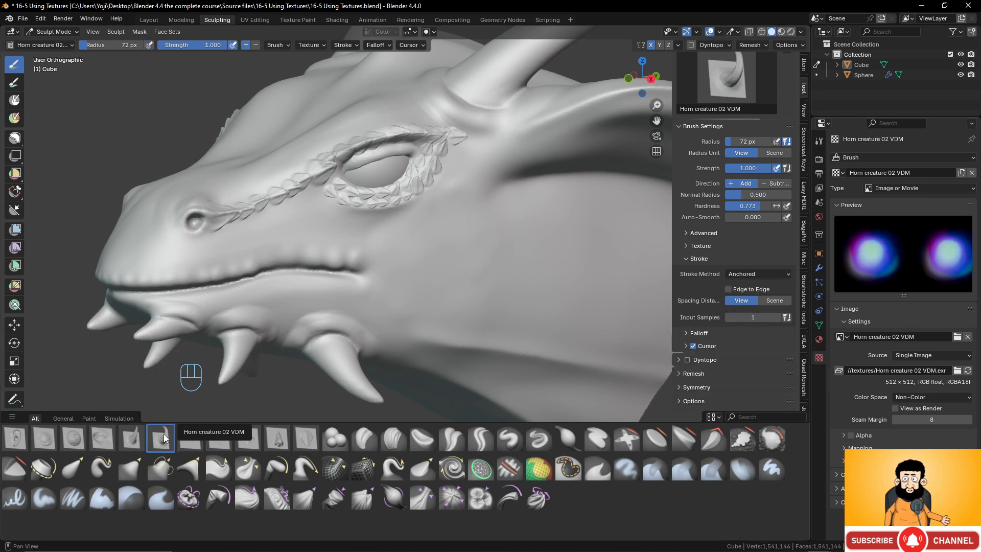
{"action": "left_click_drag", "start_coordinate": [431, 280], "coordinate": [467, 265]}
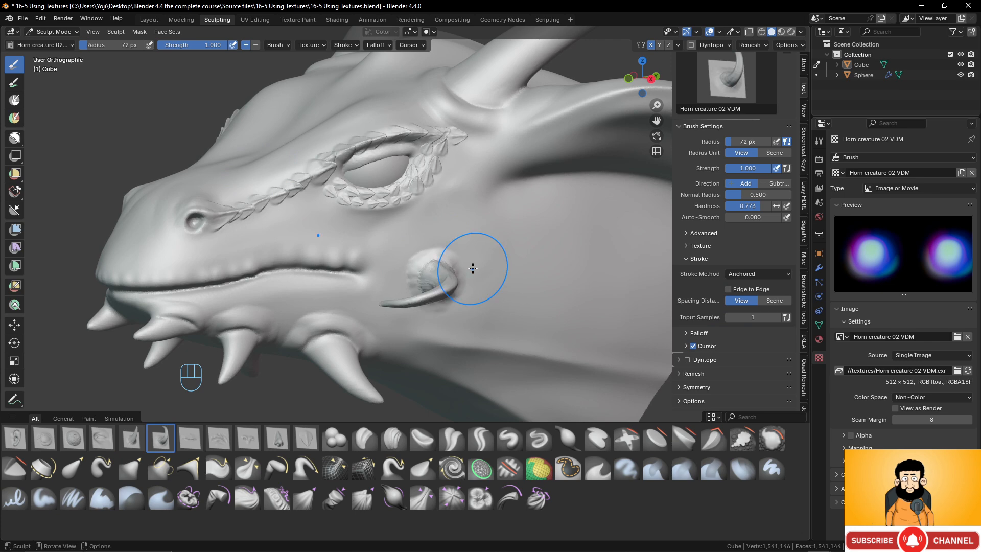
- Undo the curved horn on the cheek and choose the Horn 01 creature 01 VDM brush
{"action": "key", "text": "ctrl+z"}
{"action": "left_click", "coordinate": [131, 437]}
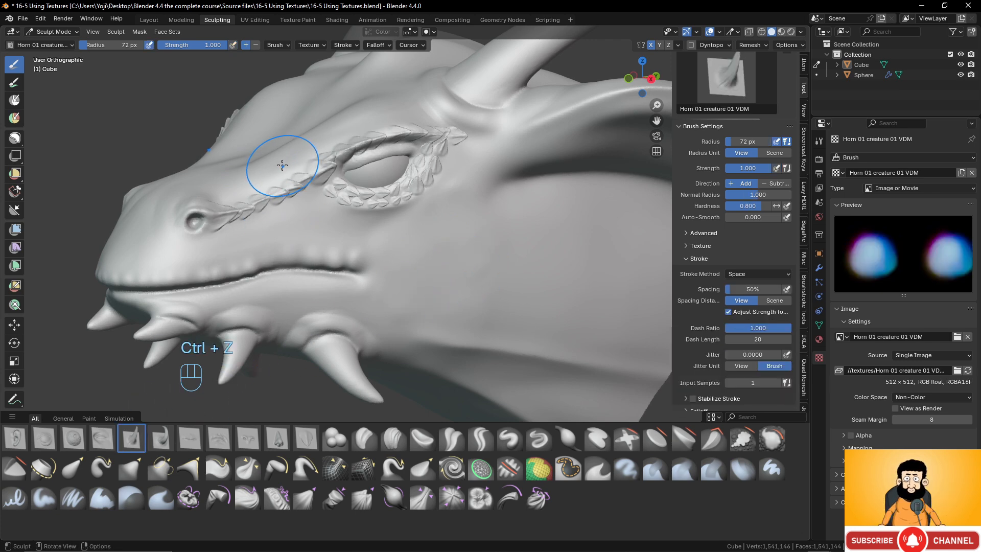
- Try the horn brush with strokes above the snout and on the forehead, undoing each attempt
{"action": "mouse_move", "coordinate": [286, 153]}
{"action": "left_mouse_down"}
{"action": "mouse_move", "coordinate": [317, 134]}
{"action": "mouse_move", "coordinate": [250, 120]}
{"action": "left_mouse_up"}
{"action": "middle_click_drag", "start_coordinate": [249, 120], "coordinate": [392, 170]}
{"action": "key", "text": "ctrl+z"}
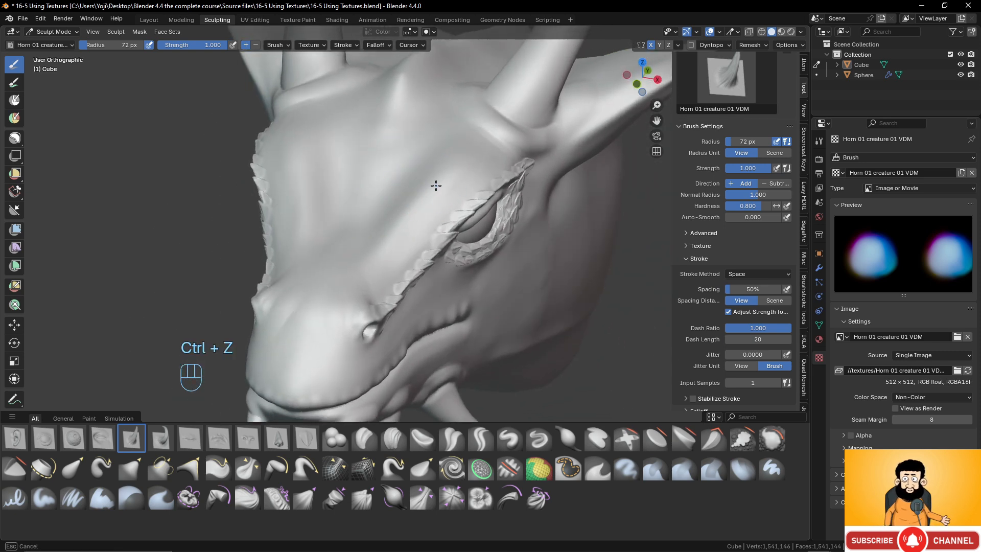
{"action": "mouse_move", "coordinate": [456, 168]}
{"action": "left_mouse_down"}
{"action": "mouse_move", "coordinate": [465, 156]}
{"action": "mouse_move", "coordinate": [430, 137]}
{"action": "left_mouse_up"}
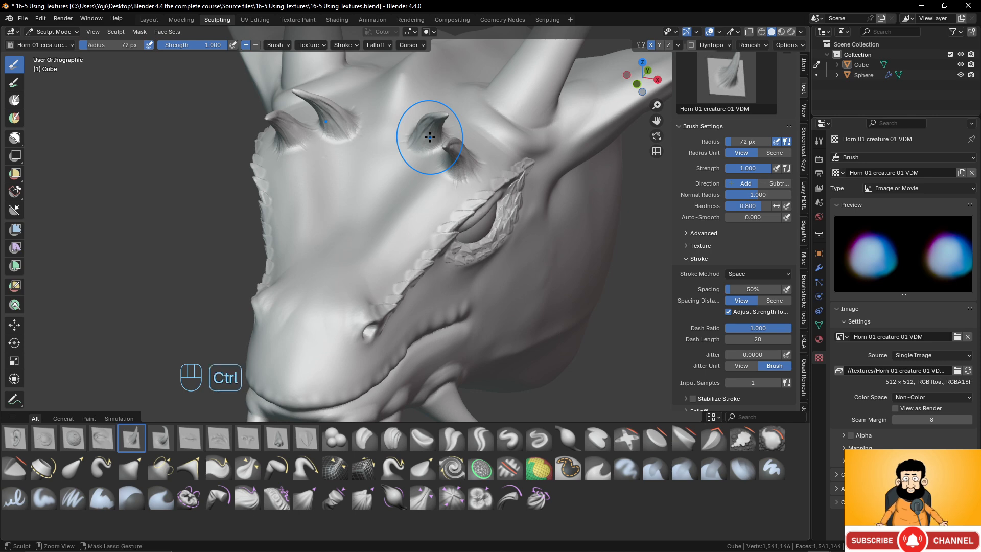
{"action": "key", "text": "ctrl+z"}
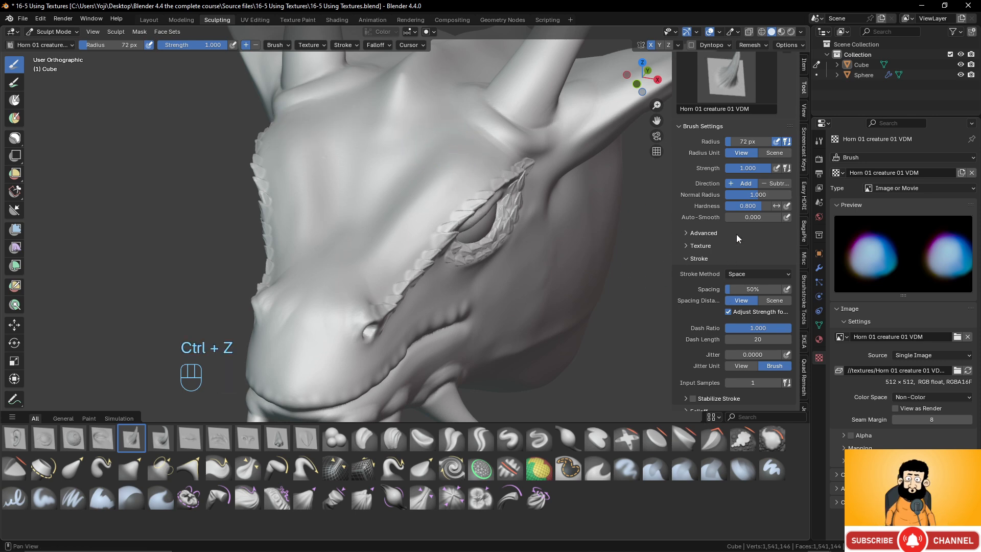
- Set the brush's stroke method to Anchored and pull out an upright horn on the brow above the eye
{"action": "left_click", "coordinate": [758, 274]}
{"action": "left_click", "coordinate": [749, 322]}
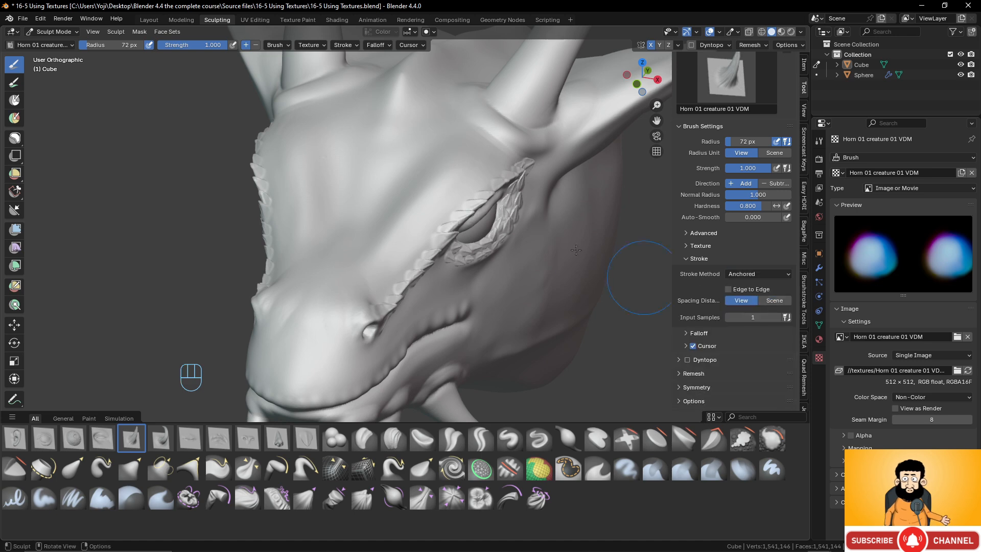
{"action": "mouse_move", "coordinate": [429, 192]}
{"action": "left_mouse_down"}
{"action": "mouse_move", "coordinate": [442, 169]}
{"action": "mouse_move", "coordinate": [423, 221]}
{"action": "mouse_move", "coordinate": [401, 222]}
{"action": "mouse_move", "coordinate": [397, 206]}
{"action": "left_mouse_up"}
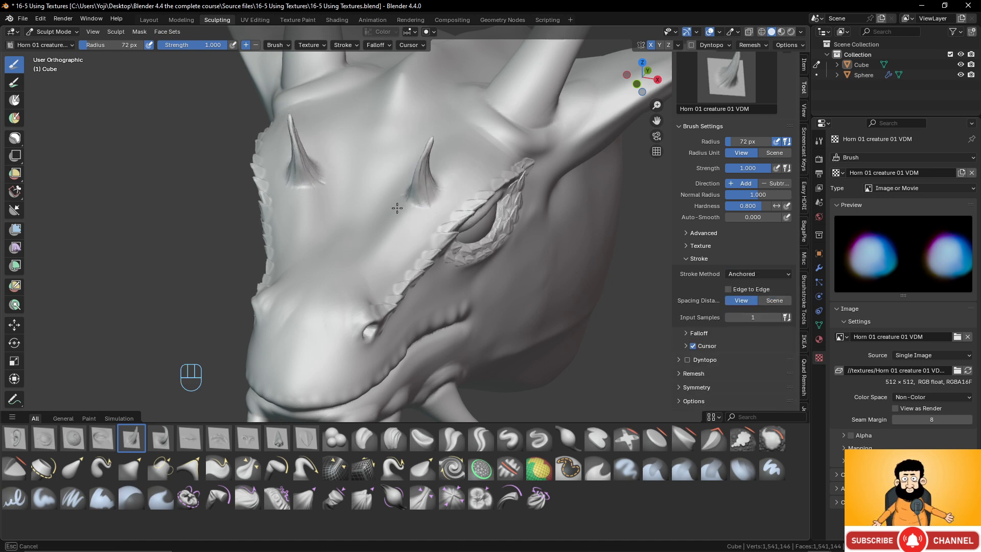
{"action": "key", "text": "ctrl+z"}
{"action": "middle_click_drag", "start_coordinate": [423, 202], "coordinate": [426, 180]}
- Pull out a smaller horn on the snout just behind and below the nostril
{"action": "middle_click_drag", "start_coordinate": [484, 283], "coordinate": [467, 228], "text": "shift"}
{"action": "middle_click_drag", "start_coordinate": [460, 230], "coordinate": [450, 249]}
{"action": "scroll", "coordinate": [450, 249], "scroll_direction": "up", "scroll_amount": 2}
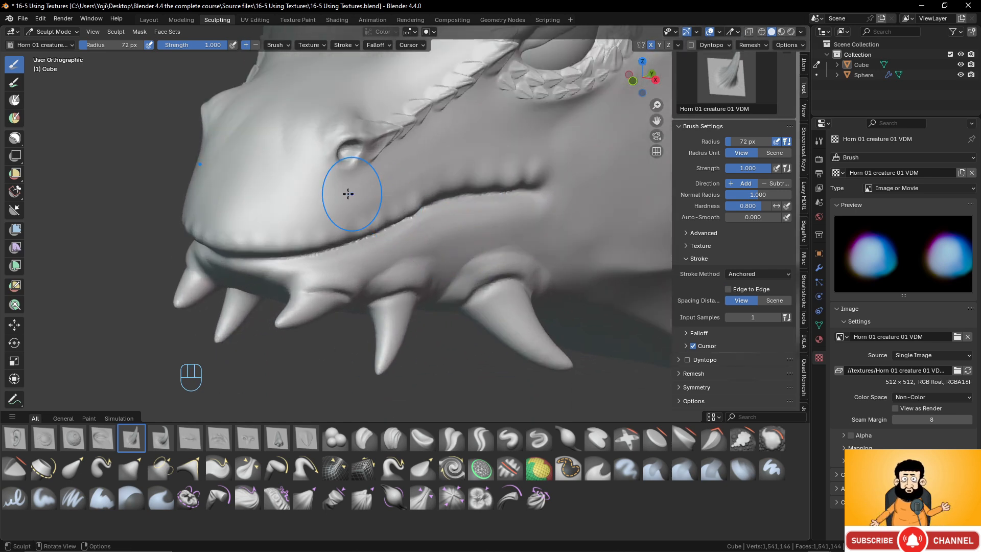
{"action": "mouse_move", "coordinate": [407, 170]}
{"action": "left_mouse_down"}
{"action": "mouse_move", "coordinate": [436, 138]}
{"action": "mouse_move", "coordinate": [424, 135]}
{"action": "left_mouse_up"}
- Pull out another horn on the cheek behind the corner of the mouth
{"action": "scroll", "coordinate": [480, 134], "scroll_direction": "down", "scroll_amount": 2}
{"action": "middle_click_drag", "start_coordinate": [508, 124], "coordinate": [436, 214], "text": "shift"}
{"action": "mouse_move", "coordinate": [417, 238]}
{"action": "left_mouse_down"}
{"action": "mouse_move", "coordinate": [394, 256]}
{"action": "mouse_move", "coordinate": [358, 252]}
{"action": "mouse_move", "coordinate": [366, 257]}
{"action": "left_mouse_up"}
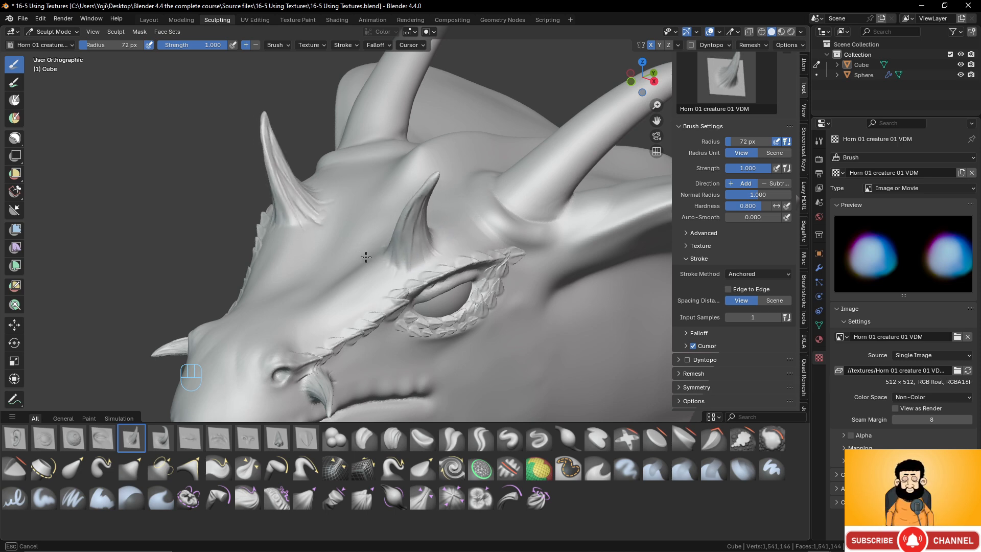
{"action": "scroll", "coordinate": [464, 241], "scroll_direction": "down", "scroll_amount": 2}
{"action": "middle_click_drag", "start_coordinate": [464, 240], "coordinate": [475, 214], "text": "shift"}
{"action": "middle_click_drag", "start_coordinate": [475, 215], "coordinate": [420, 276]}
{"action": "middle_click_drag", "start_coordinate": [419, 276], "coordinate": [416, 253], "text": "shift"}
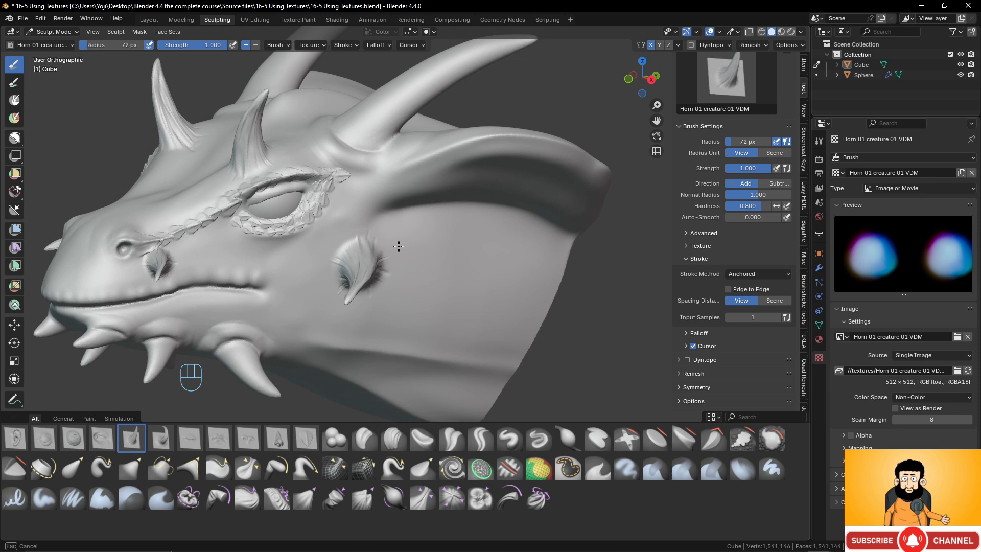
{"action": "middle_click_drag", "start_coordinate": [353, 300], "coordinate": [405, 286]}
- Examine the new brow, snout and cheek horns from both sides of the head
{"action": "scroll", "coordinate": [517, 302], "scroll_direction": "down", "scroll_amount": 4}
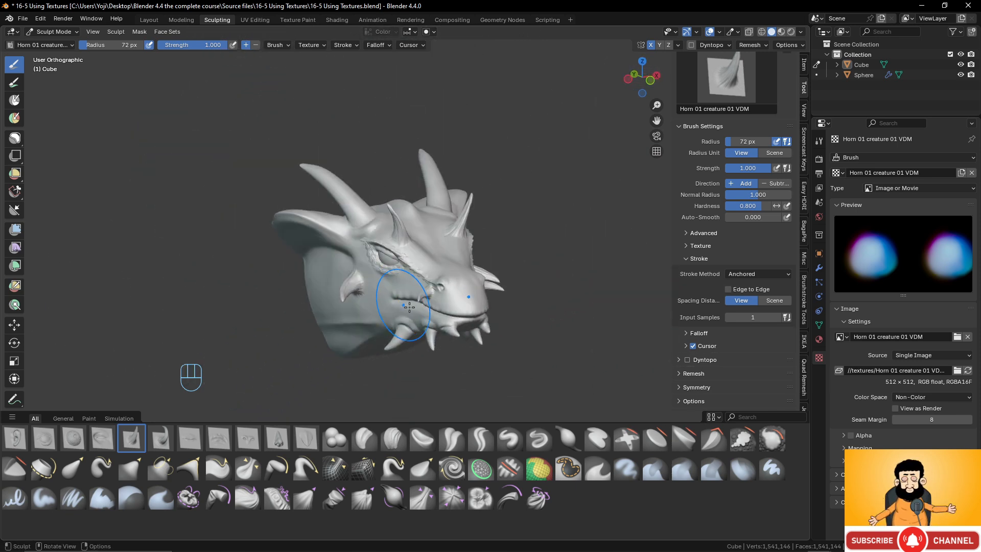
{"action": "scroll", "coordinate": [403, 284], "scroll_direction": "up", "scroll_amount": 6}
{"action": "middle_click_drag", "start_coordinate": [404, 208], "coordinate": [424, 284], "text": "shift"}
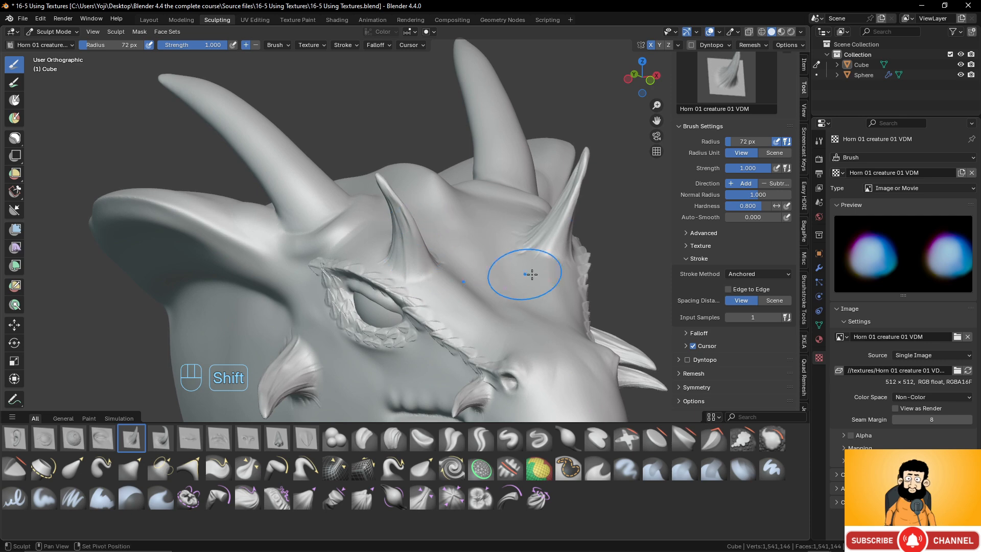
{"action": "mouse_move", "coordinate": [334, 394]}
{"action": "middle_mouse_down"}
{"action": "mouse_move", "coordinate": [422, 332]}
{"action": "mouse_move", "coordinate": [391, 273]}
{"action": "middle_mouse_up"}
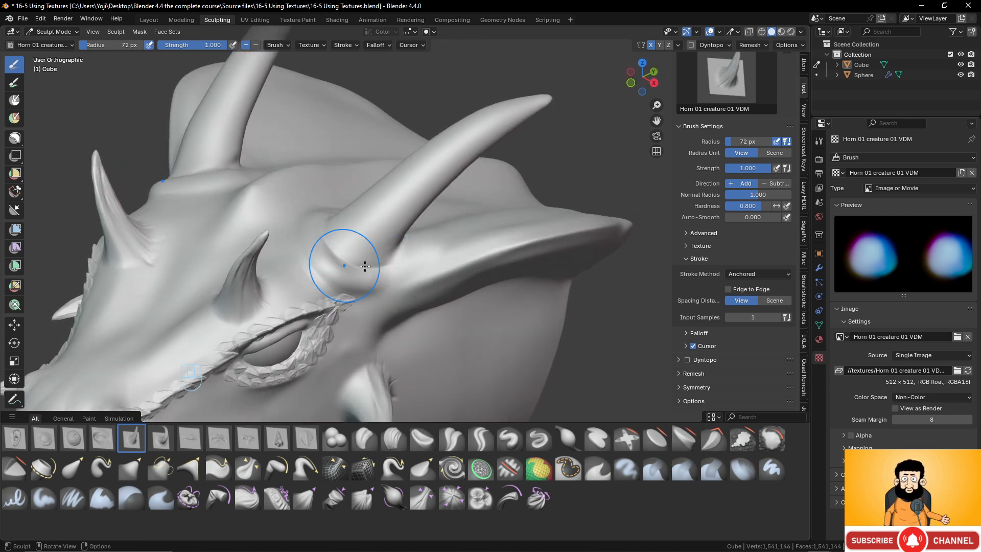
{"action": "scroll", "coordinate": [365, 266], "scroll_direction": "down", "scroll_amount": 6}
{"action": "middle_click_drag", "start_coordinate": [450, 245], "coordinate": [422, 172], "text": "shift"}
{"action": "scroll", "coordinate": [453, 278], "scroll_direction": "up", "scroll_amount": 4}
{"action": "middle_click_drag", "start_coordinate": [353, 266], "coordinate": [445, 264], "text": "shift"}
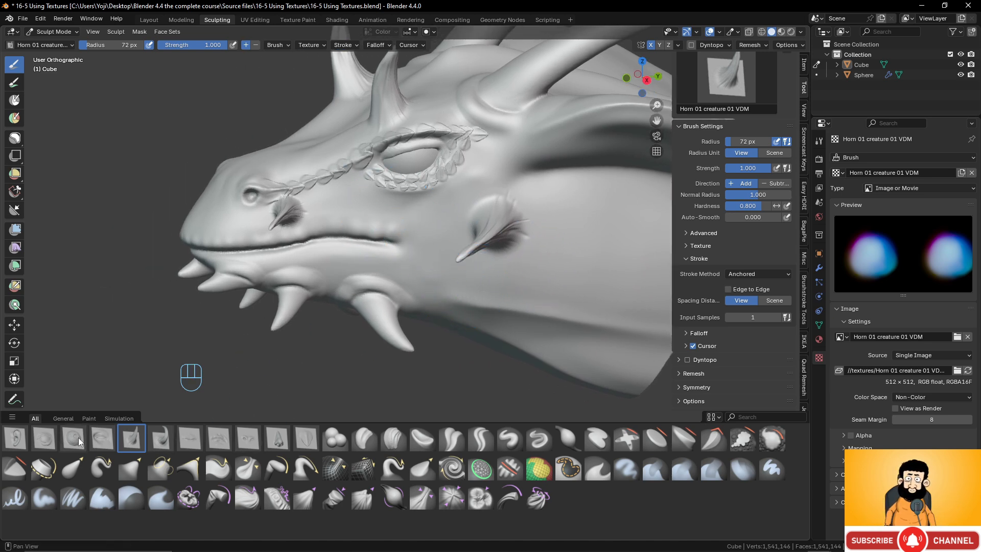
- Choose the Eye creature 01 VDM brush and try a stamp behind the cheek horn, then undo that stamp
{"action": "left_click", "coordinate": [39, 437]}
{"action": "mouse_move", "coordinate": [568, 259]}
{"action": "left_mouse_down"}
{"action": "mouse_move", "coordinate": [595, 254]}
{"action": "mouse_move", "coordinate": [609, 270]}
{"action": "mouse_move", "coordinate": [587, 302]}
{"action": "mouse_move", "coordinate": [567, 311]}
{"action": "left_mouse_up"}
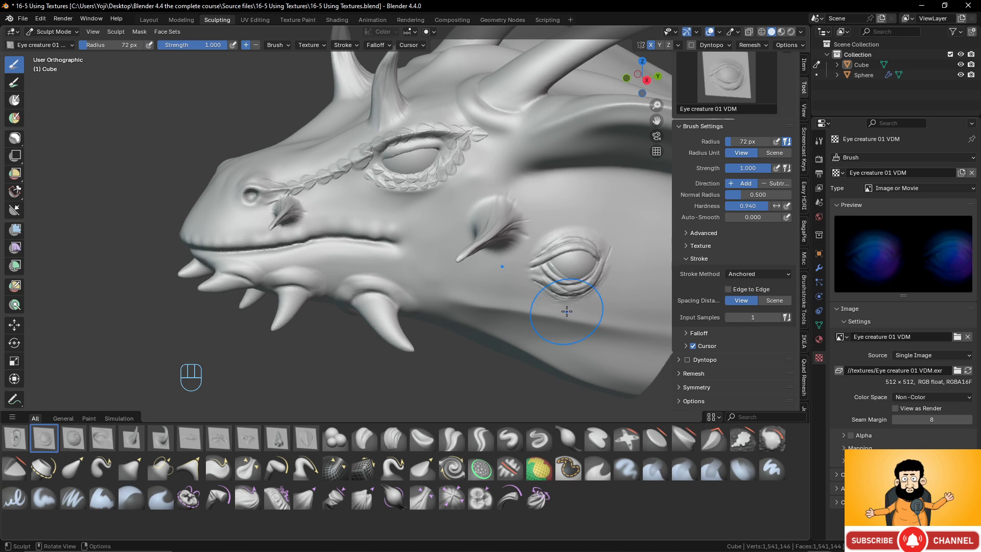
{"action": "key", "text": "ctrl+z"}
- Smooth away the scales around the eye and the upper snout ridge, and stamp the creature eyelids over the eye
{"action": "scroll", "coordinate": [416, 153], "scroll_direction": "up", "scroll_amount": 3}
{"action": "middle_click_drag", "start_coordinate": [415, 153], "coordinate": [424, 256], "text": "shift"}
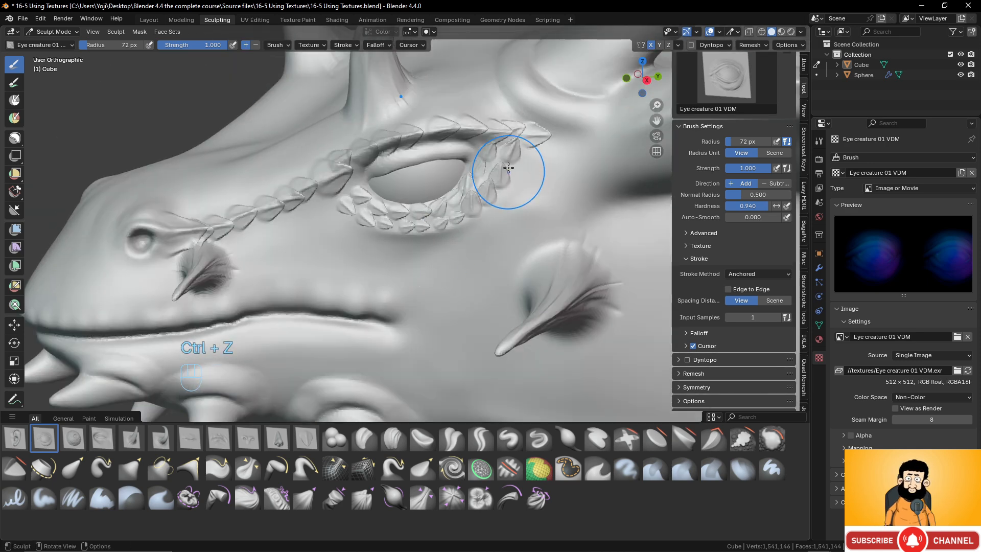
{"action": "mouse_move", "coordinate": [509, 167]}
{"action": "left_mouse_down", "text": "shift"}
{"action": "mouse_move", "coordinate": [453, 204]}
{"action": "mouse_move", "coordinate": [341, 213]}
{"action": "left_mouse_up", "text": "shift"}
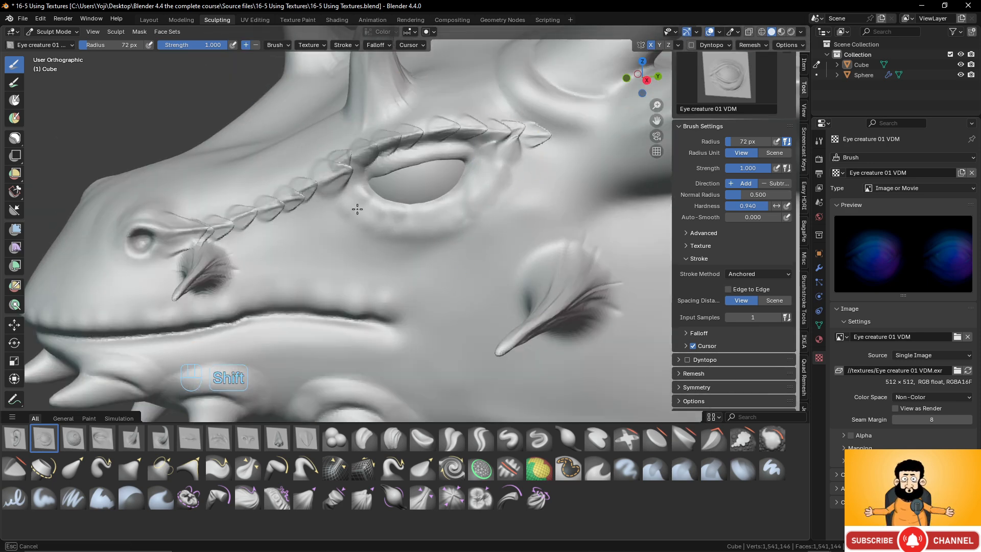
{"action": "mouse_move", "coordinate": [448, 129]}
{"action": "left_mouse_down", "text": "shift"}
{"action": "mouse_move", "coordinate": [335, 161]}
{"action": "mouse_move", "coordinate": [311, 187]}
{"action": "left_mouse_up", "text": "shift"}
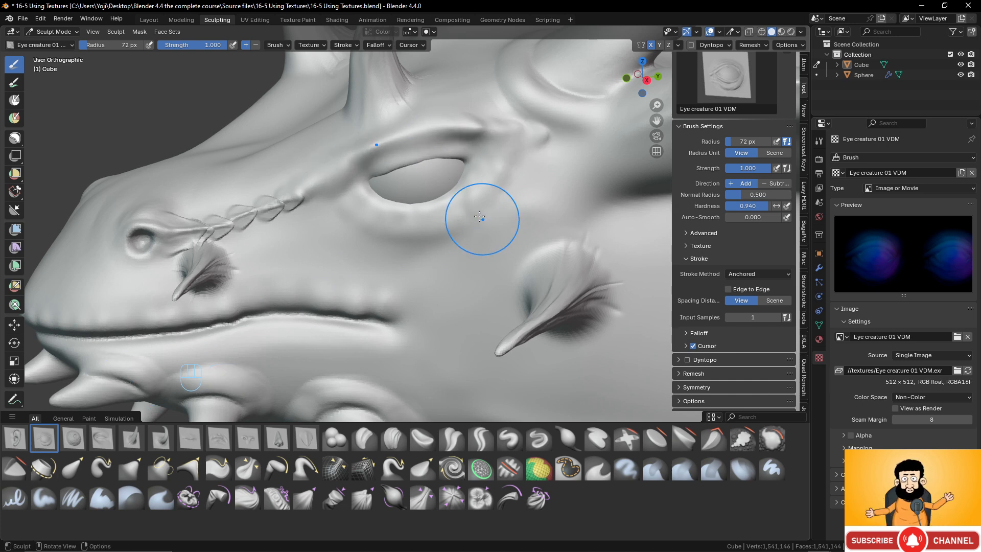
{"action": "left_click_drag", "start_coordinate": [418, 183], "coordinate": [413, 93]}
{"action": "middle_click_drag", "start_coordinate": [375, 220], "coordinate": [431, 208]}
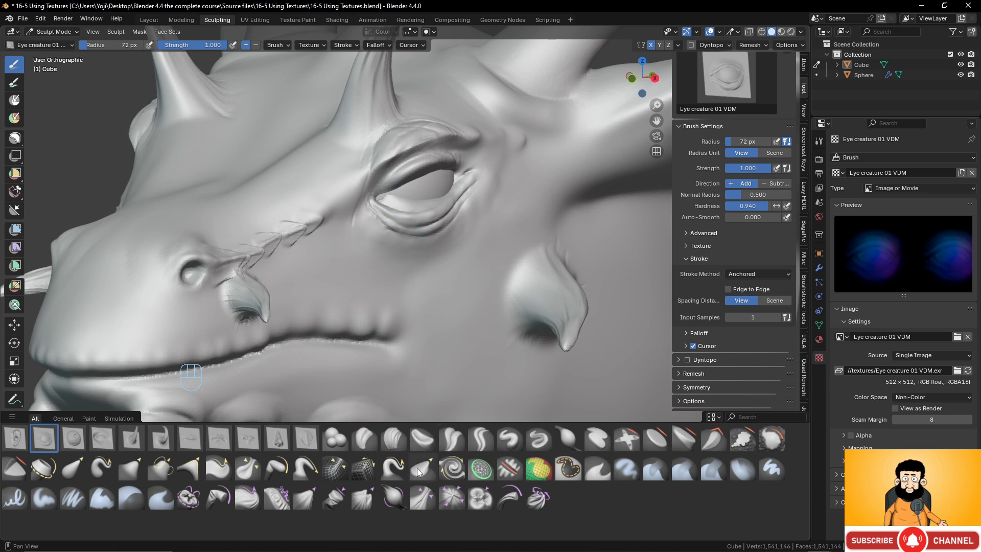
- Switch to the Grab brush with a 155 px radius and reshape the outer corner of the eye
{"action": "key", "text": "g"}
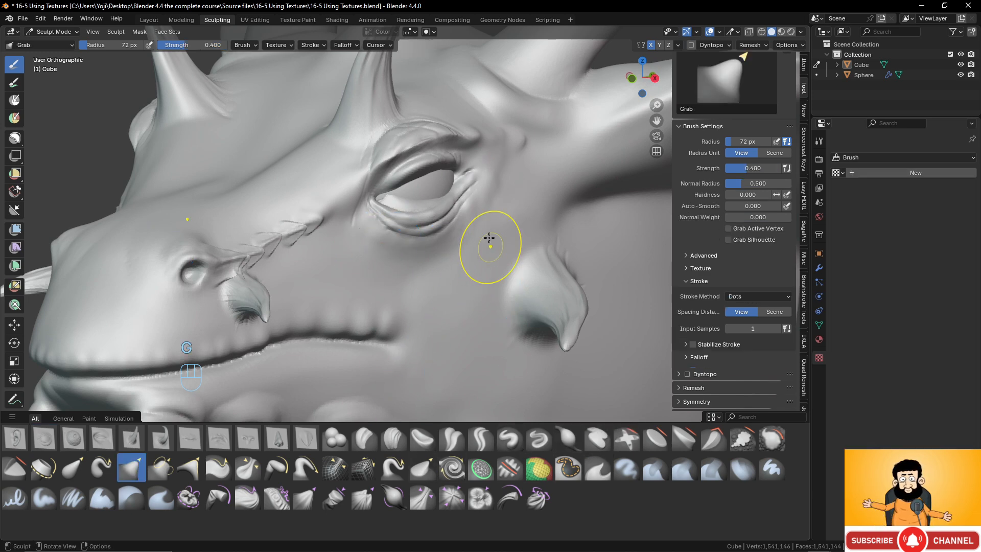
{"action": "middle_click_drag", "start_coordinate": [432, 208], "coordinate": [511, 215]}
{"action": "key", "text": "f"}
{"action": "left_click", "coordinate": [537, 218]}
{"action": "left_click_drag", "start_coordinate": [512, 215], "coordinate": [494, 204]}
{"action": "mouse_move", "coordinate": [495, 205]}
{"action": "middle_mouse_down"}
{"action": "mouse_move", "coordinate": [429, 218]}
{"action": "mouse_move", "coordinate": [329, 190]}
{"action": "mouse_move", "coordinate": [259, 219]}
{"action": "mouse_move", "coordinate": [357, 197]}
{"action": "middle_mouse_up"}
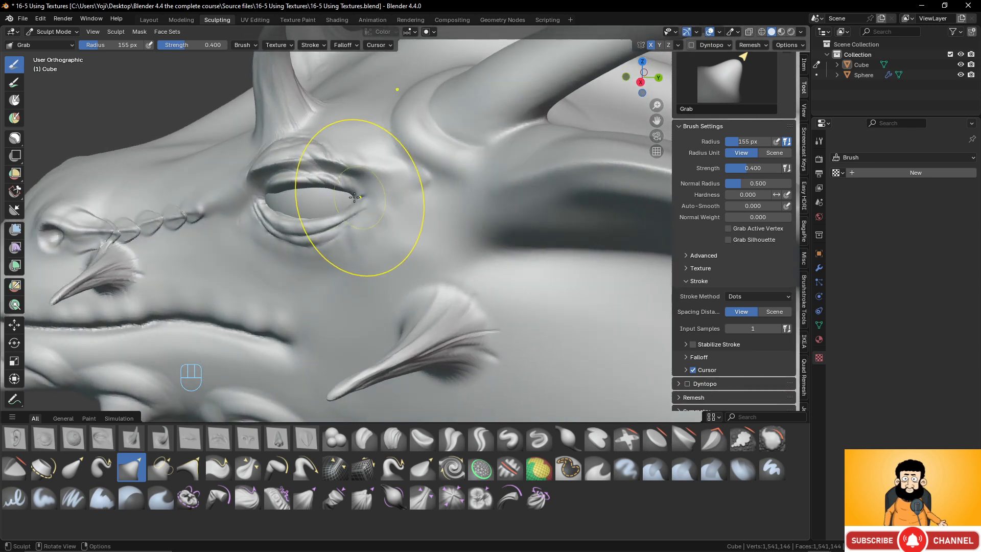
{"action": "left_click_drag", "start_coordinate": [359, 198], "coordinate": [352, 210]}
- Refine the eyelids and the inner eye corner with the Grab brush so they fit around the eyeball
{"action": "scroll", "coordinate": [368, 207], "scroll_direction": "down", "scroll_amount": 2}
{"action": "mouse_move", "coordinate": [383, 202]}
{"action": "middle_mouse_down"}
{"action": "mouse_move", "coordinate": [454, 221]}
{"action": "mouse_move", "coordinate": [427, 207]}
{"action": "mouse_move", "coordinate": [394, 236]}
{"action": "mouse_move", "coordinate": [337, 256]}
{"action": "middle_mouse_up"}
{"action": "scroll", "coordinate": [409, 253], "scroll_direction": "up", "scroll_amount": 2}
{"action": "left_click_drag", "start_coordinate": [324, 227], "coordinate": [328, 224]}
{"action": "middle_click_drag", "start_coordinate": [312, 221], "coordinate": [271, 224]}
{"action": "scroll", "coordinate": [261, 215], "scroll_direction": "up", "scroll_amount": 2}
{"action": "scroll", "coordinate": [243, 196], "scroll_direction": "down", "scroll_amount": 3}
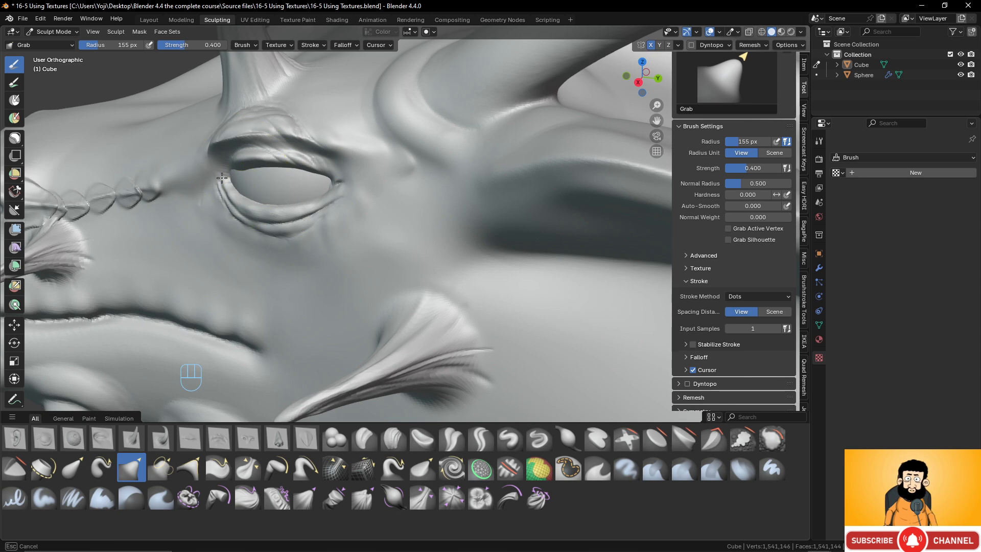
{"action": "middle_click_drag", "start_coordinate": [210, 174], "coordinate": [326, 199]}
{"action": "scroll", "coordinate": [357, 194], "scroll_direction": "down", "scroll_amount": 4}
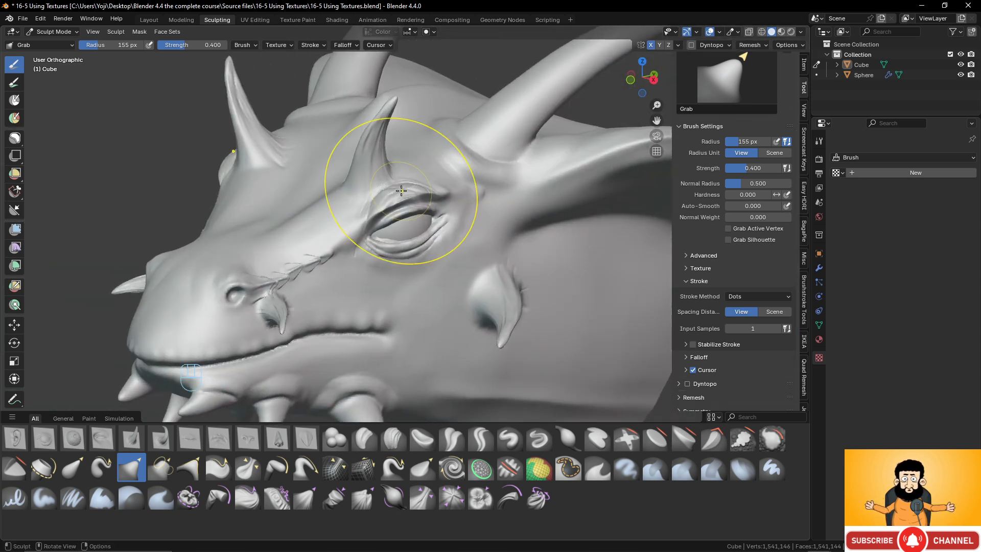
{"action": "middle_click_drag", "start_coordinate": [464, 274], "coordinate": [438, 296]}
{"action": "scroll", "coordinate": [425, 298], "scroll_direction": "up", "scroll_amount": 4}
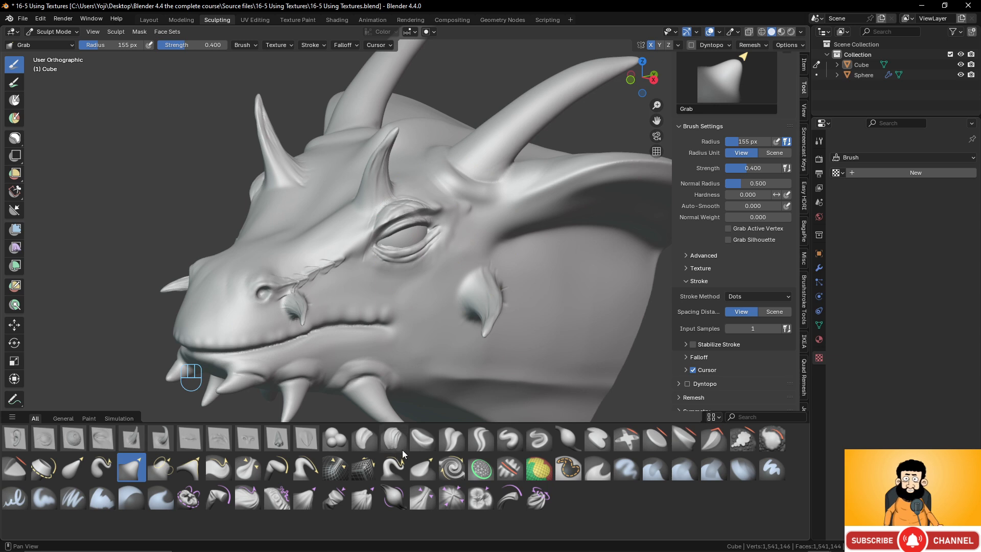
- Choose the Layer brush and replace its rock detail texture with a new texture
{"action": "scroll", "coordinate": [706, 162], "scroll_direction": "up", "scroll_amount": 3}
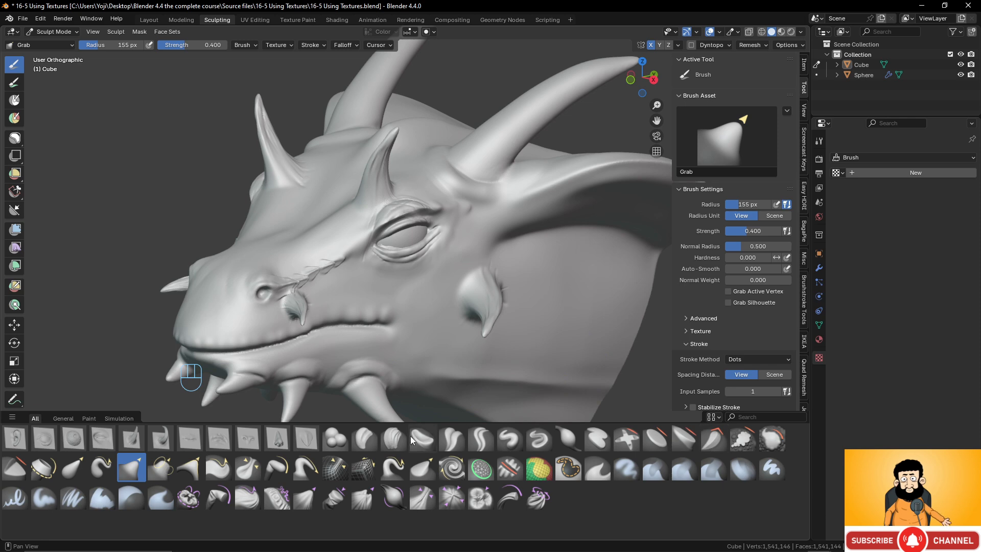
{"action": "left_click", "coordinate": [587, 443]}
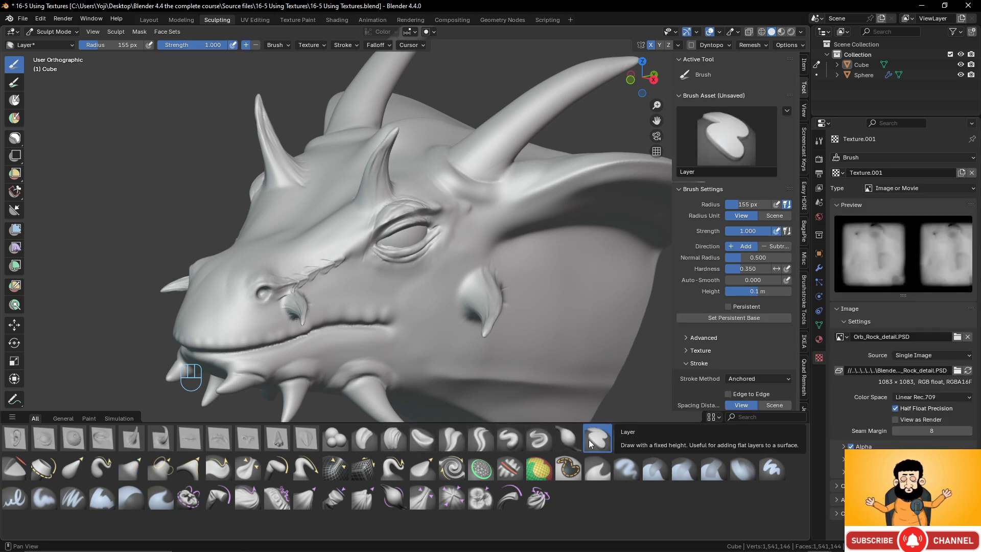
{"action": "middle_click_drag", "start_coordinate": [351, 230], "coordinate": [357, 230]}
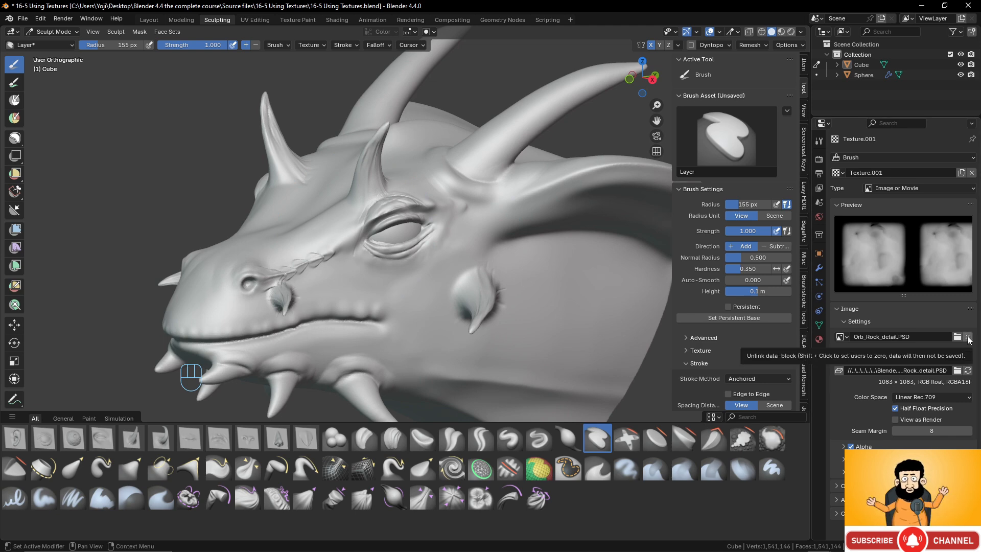
{"action": "left_click", "coordinate": [973, 174]}
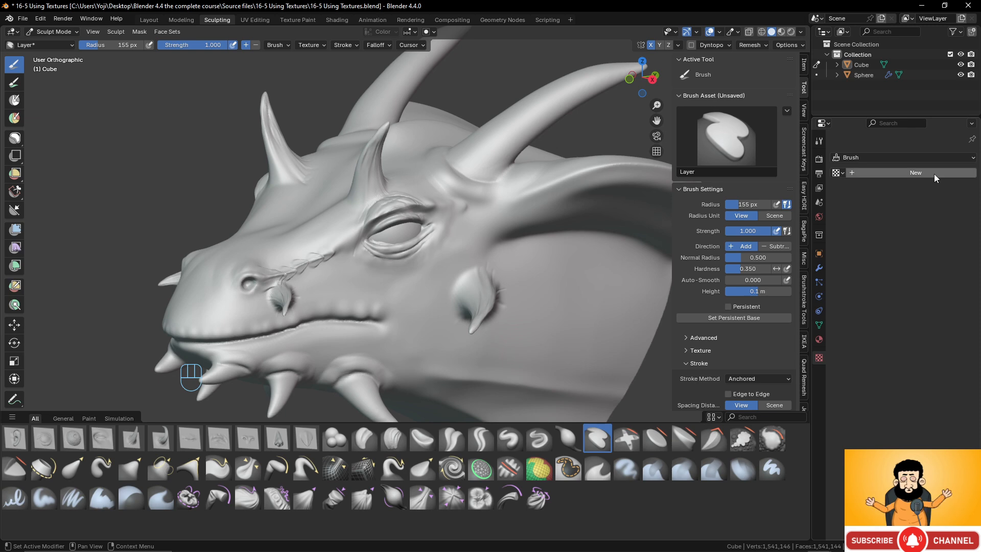
{"action": "left_click", "coordinate": [934, 174]}
- Load alf6.psd from the Alphas folder as the image of the new brush texture
{"action": "left_click", "coordinate": [938, 337]}
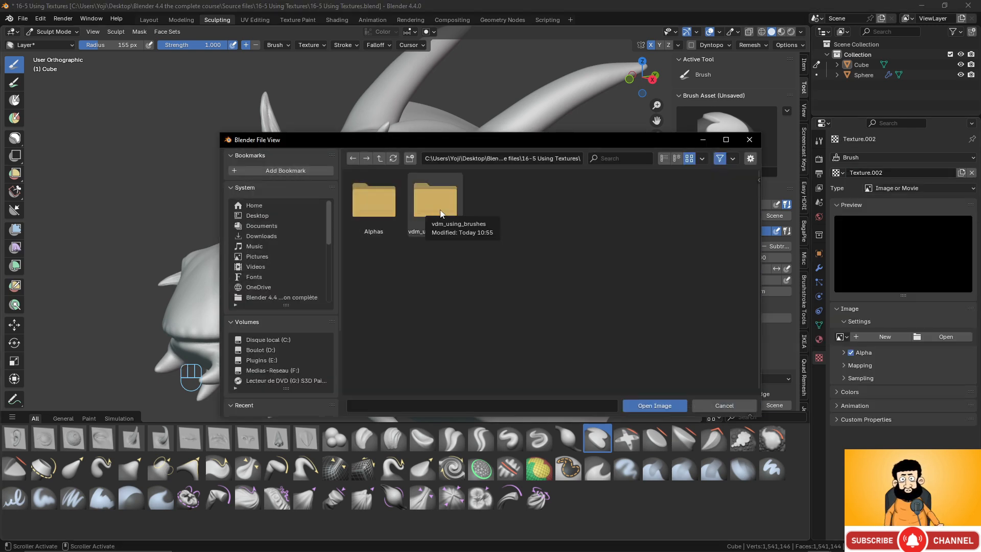
{"action": "double_click", "coordinate": [373, 201]}
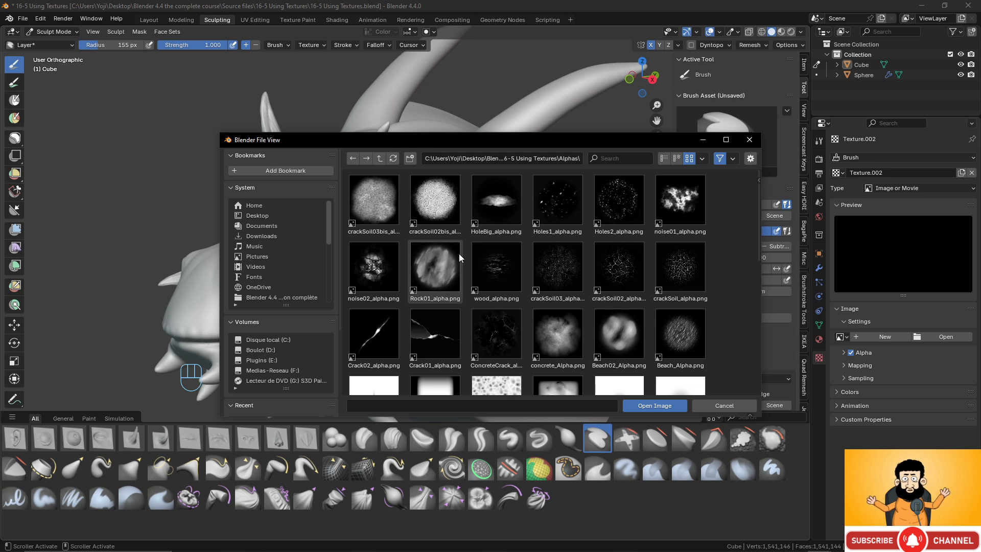
{"action": "scroll", "coordinate": [459, 258], "scroll_direction": "down", "scroll_amount": 12}
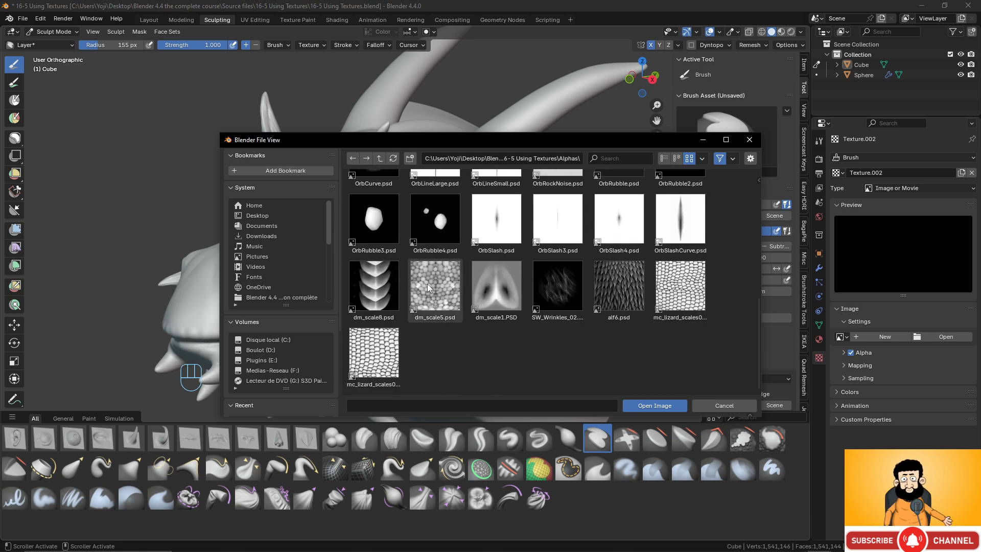
{"action": "left_click", "coordinate": [625, 294]}
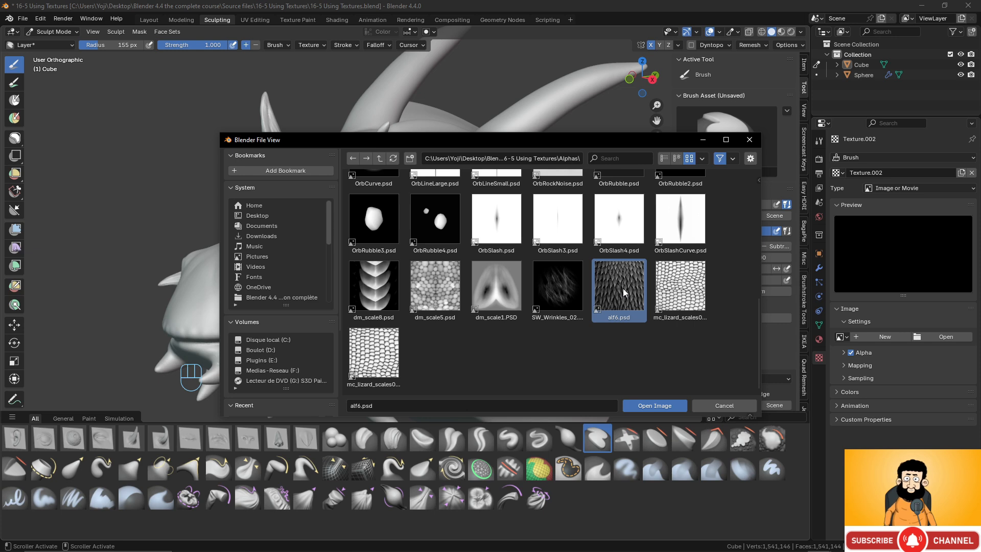
{"action": "left_click", "coordinate": [664, 406]}
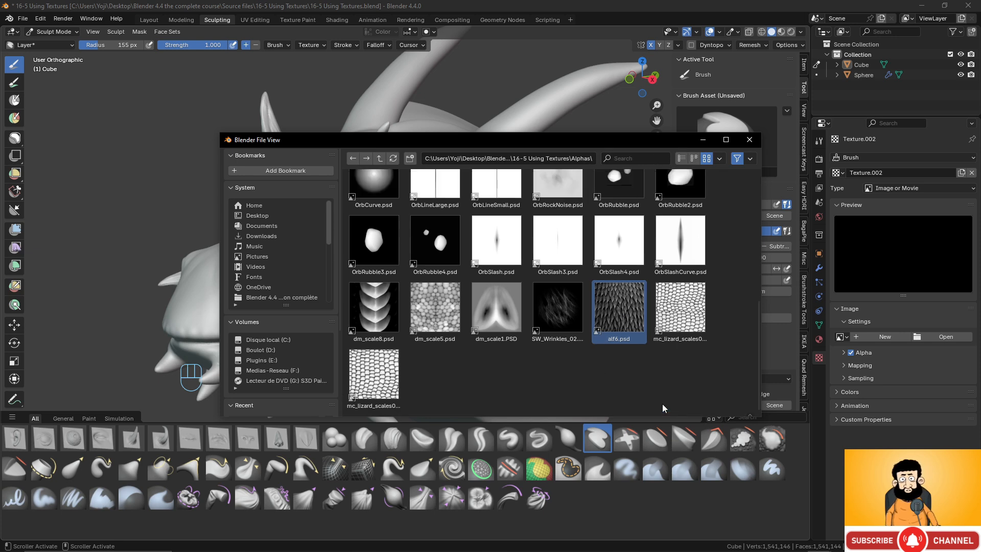
- Try stamping the scale alpha on the cheek below the eye, undoing each stamp
{"action": "scroll", "coordinate": [439, 292], "scroll_direction": "up", "scroll_amount": 1}
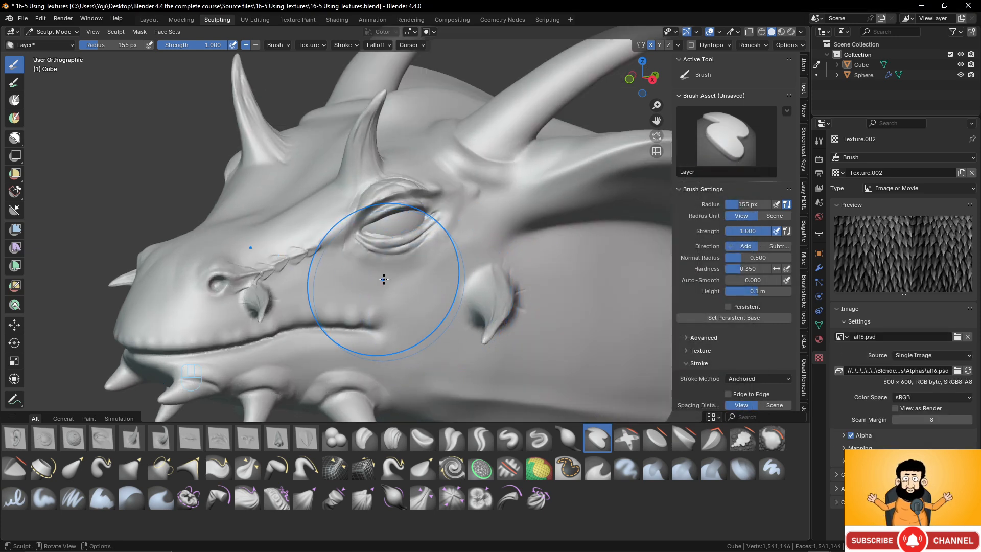
{"action": "left_click_drag", "start_coordinate": [387, 282], "coordinate": [450, 273]}
{"action": "scroll", "coordinate": [459, 292], "scroll_direction": "up", "scroll_amount": 3}
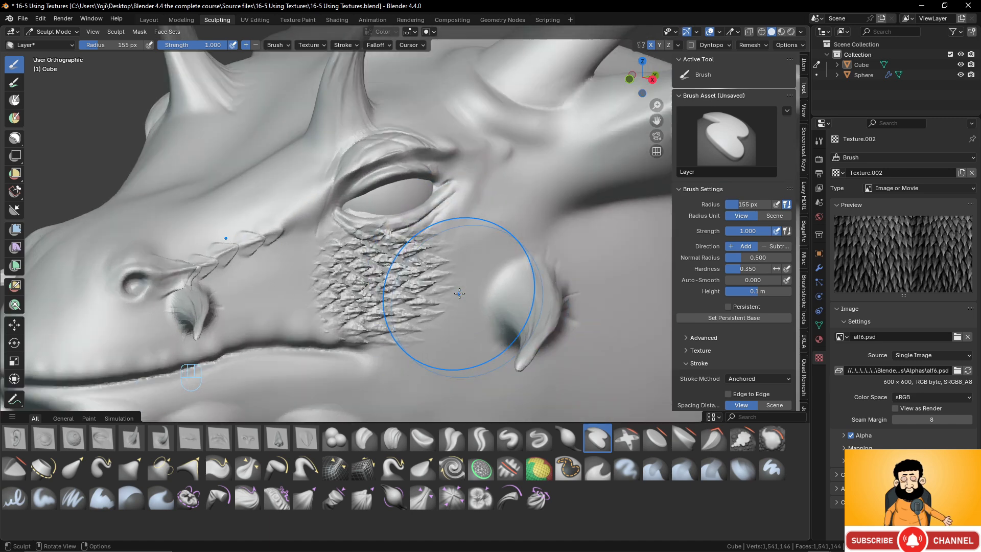
{"action": "mouse_move", "coordinate": [465, 292]}
{"action": "middle_mouse_down"}
{"action": "mouse_move", "coordinate": [514, 277]}
{"action": "mouse_move", "coordinate": [450, 273]}
{"action": "middle_mouse_up"}
{"action": "key", "text": "ctrl+z"}
{"action": "left_click_drag", "start_coordinate": [448, 270], "coordinate": [527, 256]}
{"action": "key", "text": "ctrl+z"}
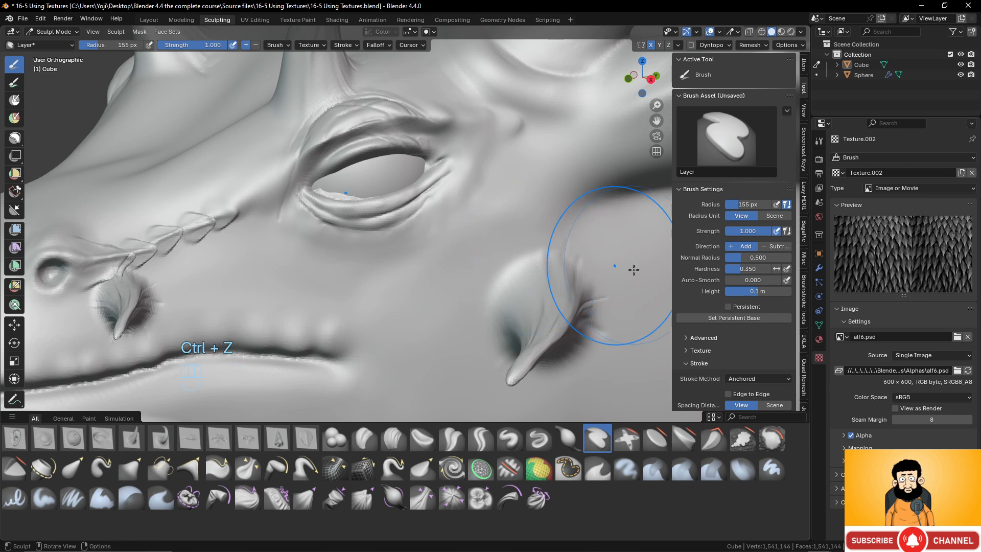
- Replace the brush texture's image with dm_scale5.psd from the Alphas folder
{"action": "left_click", "coordinate": [967, 337]}
{"action": "left_click", "coordinate": [941, 335]}
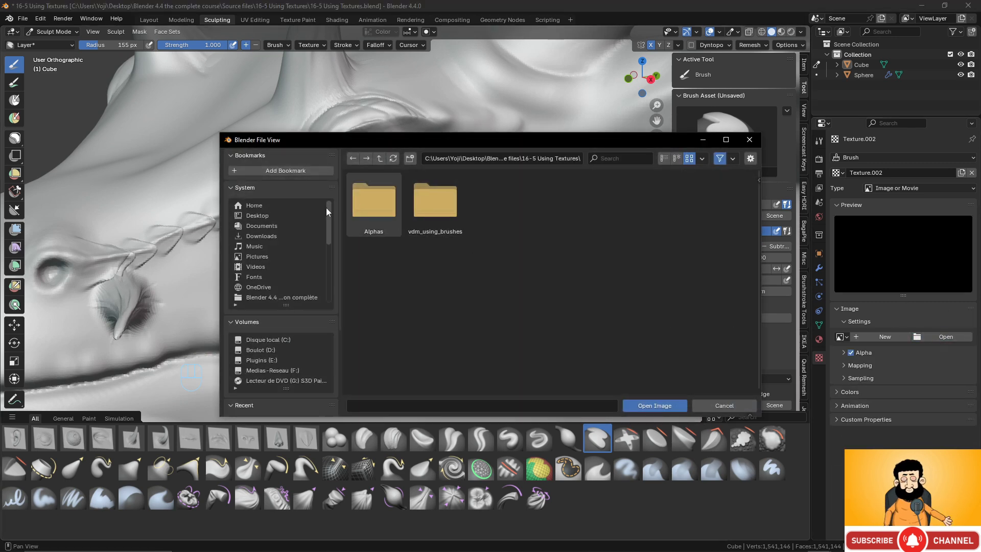
{"action": "double_click", "coordinate": [378, 204]}
{"action": "scroll", "coordinate": [567, 281], "scroll_direction": "down", "scroll_amount": 3}
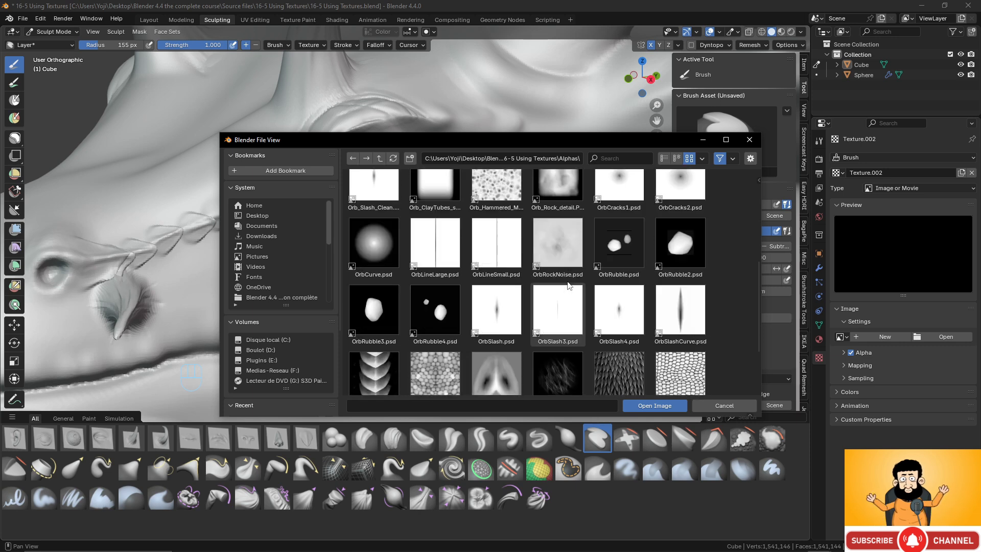
{"action": "scroll", "coordinate": [567, 281], "scroll_direction": "down", "scroll_amount": 2}
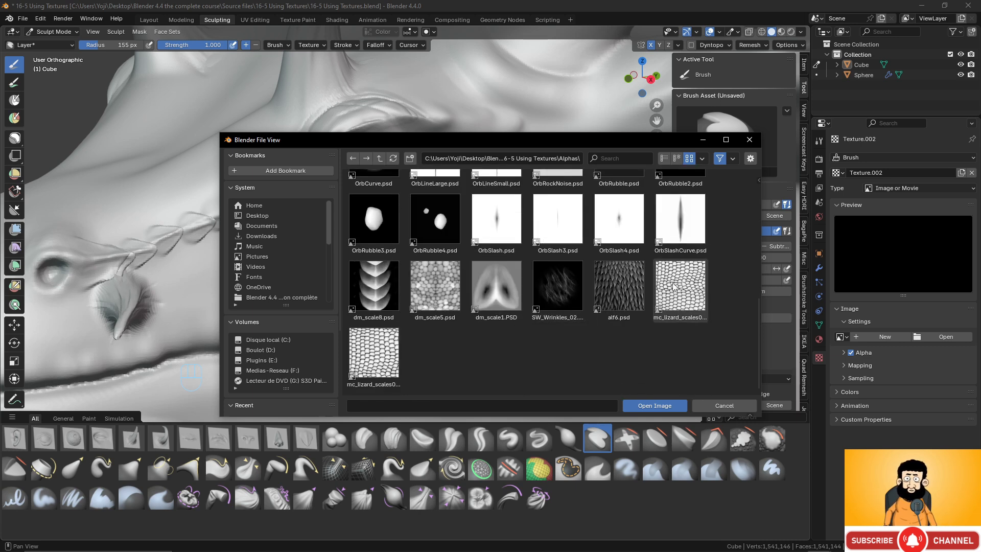
{"action": "left_click", "coordinate": [670, 404]}
- Try stamping the scales on the cheek below the eye, then again with a brush height of 0.4 m, undoing both stamps
{"action": "mouse_move", "coordinate": [423, 298]}
{"action": "left_mouse_down"}
{"action": "mouse_move", "coordinate": [494, 257]}
{"action": "mouse_move", "coordinate": [499, 219]}
{"action": "mouse_move", "coordinate": [488, 210]}
{"action": "left_mouse_up"}
{"action": "key", "text": "ctrl+z"}
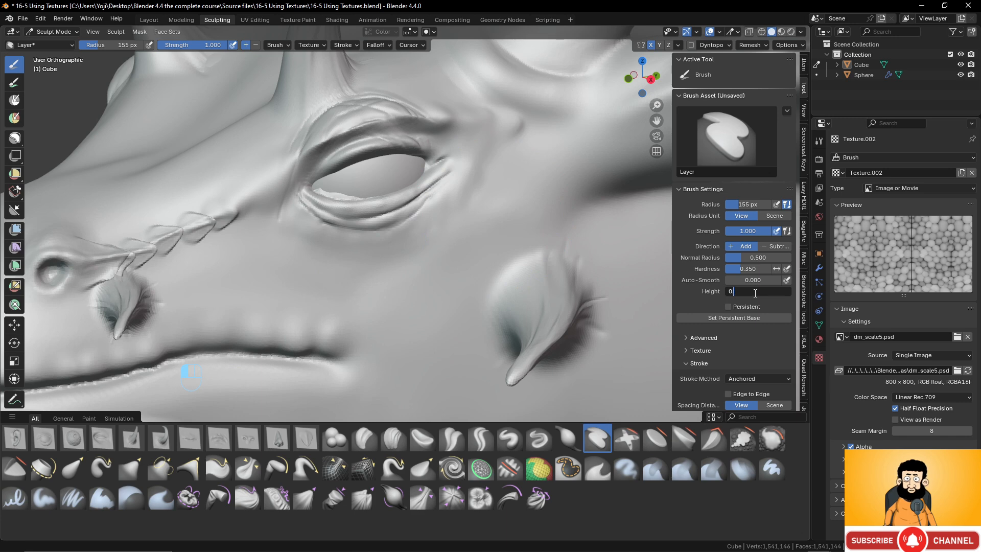
{"action": "type", "text": "0.4"}
{"action": "key", "text": "Return"}
{"action": "left_click_drag", "start_coordinate": [424, 278], "coordinate": [508, 262]}
{"action": "key", "text": "ctrl+z"}
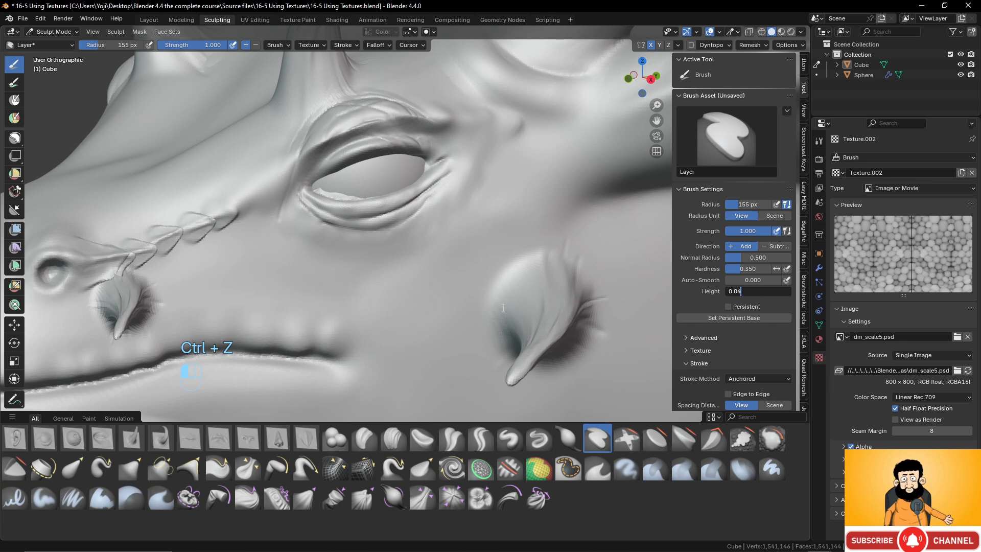
- Set the Layer brush height to 0.04 m and try a scale stamp on the cheek, then undo it
{"action": "key", "text": "Return"}
{"action": "mouse_move", "coordinate": [426, 265]}
{"action": "left_mouse_down"}
{"action": "mouse_move", "coordinate": [486, 269]}
{"action": "mouse_move", "coordinate": [510, 259]}
{"action": "left_mouse_up"}
{"action": "middle_click_drag", "start_coordinate": [510, 259], "coordinate": [486, 299]}
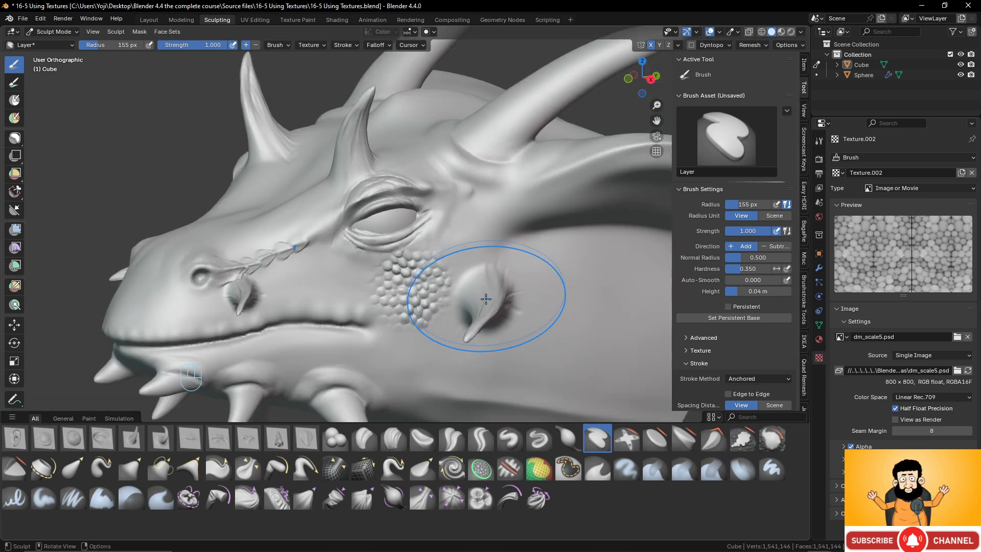
{"action": "key", "text": "ctrl+z"}
- Stamp the round scales over the cheek below and behind the eye, surrounding the cheek spike
{"action": "left_click_drag", "start_coordinate": [412, 293], "coordinate": [397, 233]}
{"action": "left_click_drag", "start_coordinate": [460, 252], "coordinate": [457, 196]}
{"action": "left_click_drag", "start_coordinate": [520, 266], "coordinate": [542, 253]}
{"action": "left_click_drag", "start_coordinate": [538, 320], "coordinate": [556, 265]}
{"action": "left_click_drag", "start_coordinate": [499, 353], "coordinate": [528, 318]}
{"action": "left_click_drag", "start_coordinate": [445, 340], "coordinate": [456, 288]}
- Stamp the same scales along the lower jaw from the mouth corner forward to the chin
{"action": "left_click_drag", "start_coordinate": [382, 348], "coordinate": [404, 323]}
{"action": "left_click_drag", "start_coordinate": [332, 350], "coordinate": [355, 313]}
{"action": "middle_click_drag", "start_coordinate": [342, 330], "coordinate": [440, 315], "text": "shift"}
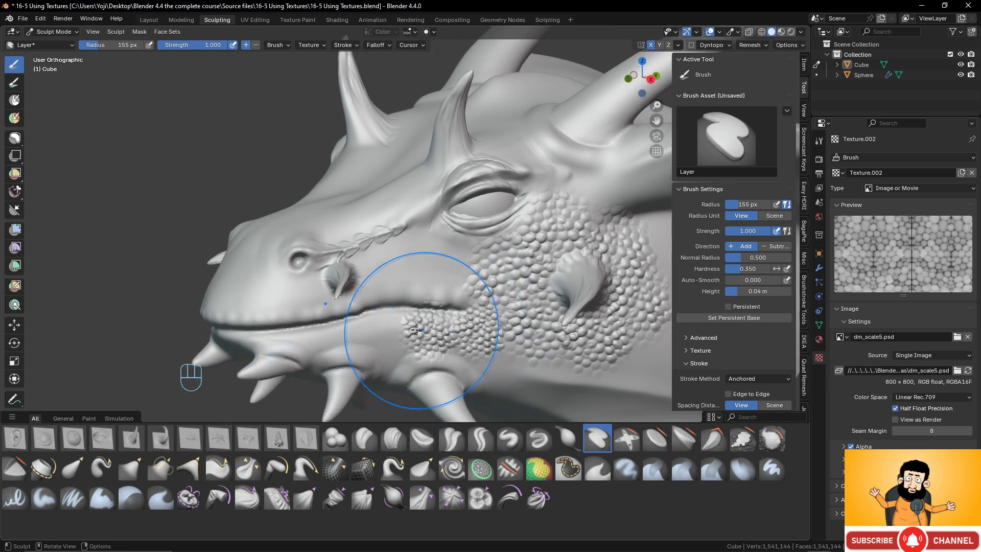
{"action": "left_click_drag", "start_coordinate": [381, 334], "coordinate": [418, 308]}
{"action": "left_click_drag", "start_coordinate": [333, 338], "coordinate": [362, 313]}
{"action": "middle_click_drag", "start_coordinate": [362, 314], "coordinate": [357, 331], "text": "shift"}
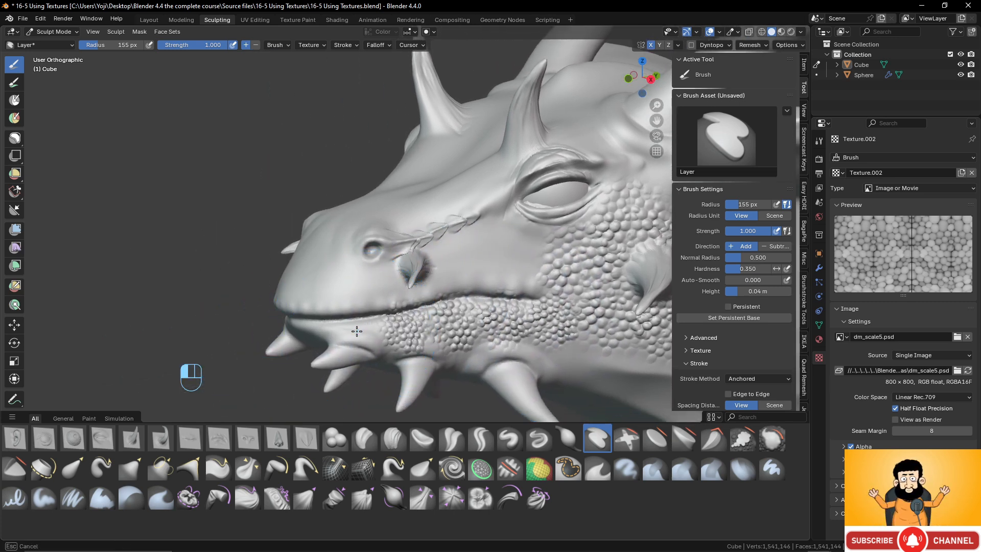
{"action": "left_click_drag", "start_coordinate": [386, 307], "coordinate": [355, 307]}
- Examine the scaled jaw and cheek from several distances and angles
{"action": "scroll", "coordinate": [401, 316], "scroll_direction": "down", "scroll_amount": 4}
{"action": "scroll", "coordinate": [460, 323], "scroll_direction": "up", "scroll_amount": 3}
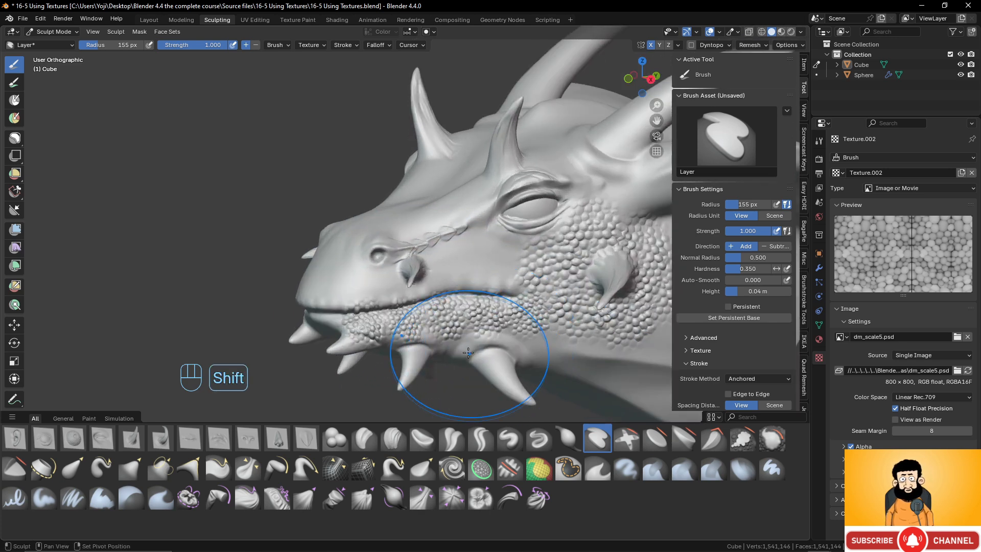
{"action": "scroll", "coordinate": [460, 353], "scroll_direction": "down", "scroll_amount": 5}
{"action": "scroll", "coordinate": [444, 338], "scroll_direction": "up", "scroll_amount": 5}
{"action": "mouse_move", "coordinate": [445, 338]}
{"action": "middle_mouse_down"}
{"action": "mouse_move", "coordinate": [418, 327]}
{"action": "mouse_move", "coordinate": [412, 299]}
{"action": "mouse_move", "coordinate": [353, 296]}
{"action": "middle_mouse_up"}
{"action": "scroll", "coordinate": [394, 300], "scroll_direction": "down", "scroll_amount": 4}
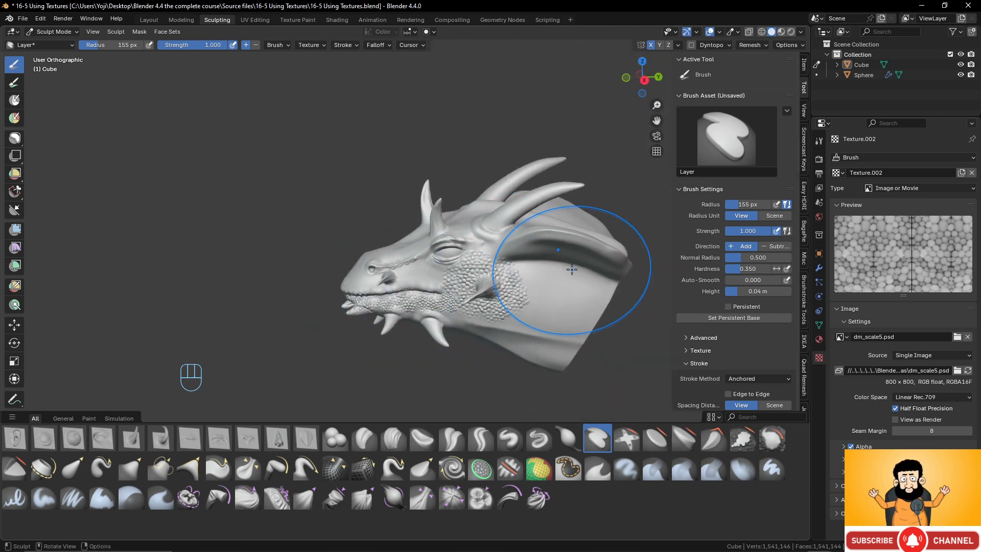
{"action": "scroll", "coordinate": [479, 301], "scroll_direction": "up", "scroll_amount": 1}
{"action": "middle_click_drag", "start_coordinate": [572, 269], "coordinate": [499, 300], "text": "shift"}
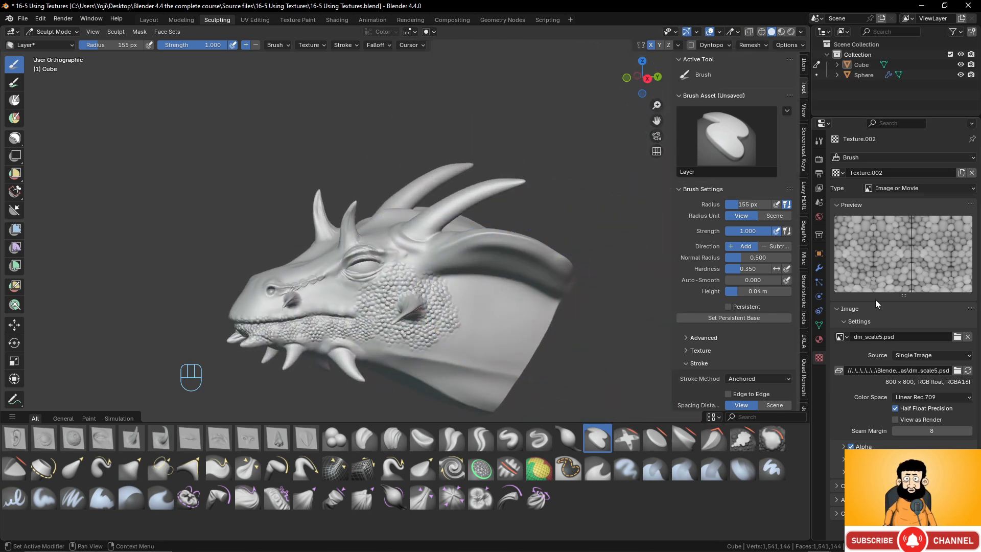
- Replace the brush texture's image with mc_lizard_scales02.psd from the Alphas folder
{"action": "left_click", "coordinate": [968, 336]}
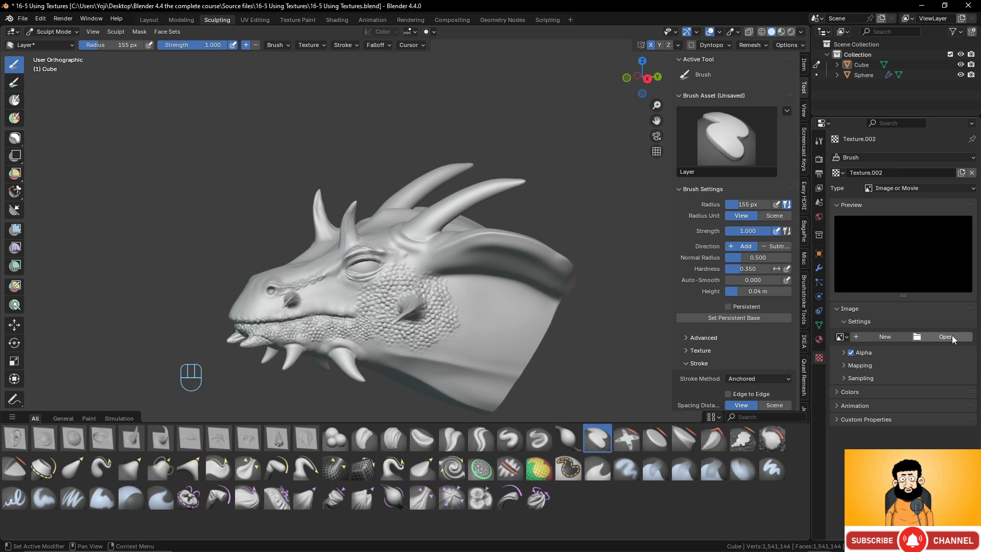
{"action": "left_click", "coordinate": [950, 339]}
{"action": "double_click", "coordinate": [376, 202]}
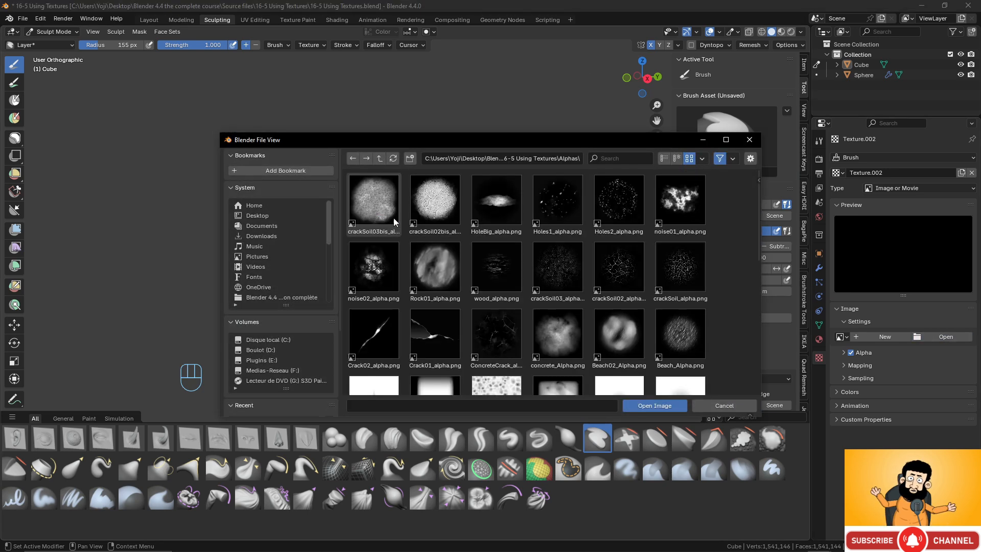
{"action": "scroll", "coordinate": [588, 313], "scroll_direction": "down", "scroll_amount": 5}
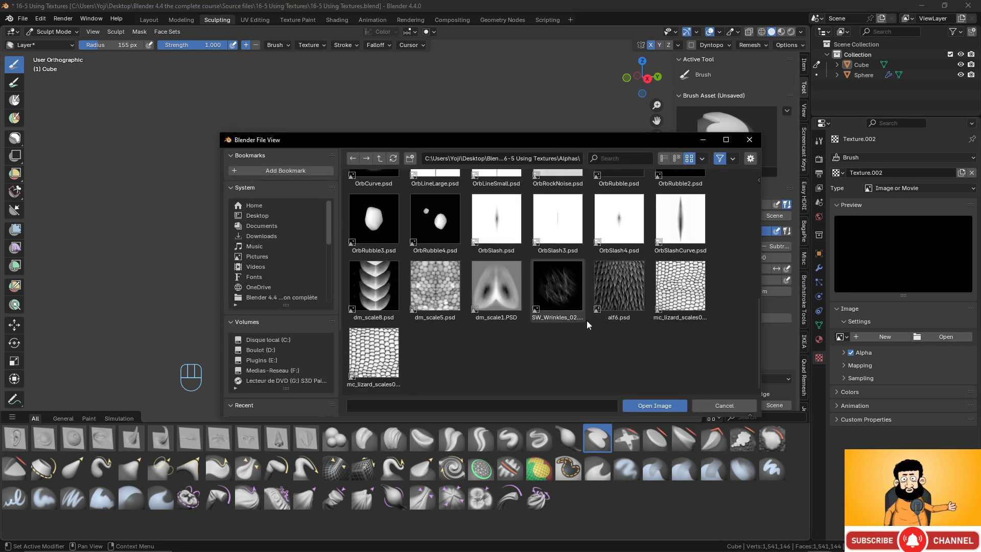
{"action": "scroll", "coordinate": [587, 316], "scroll_direction": "up", "scroll_amount": 10}
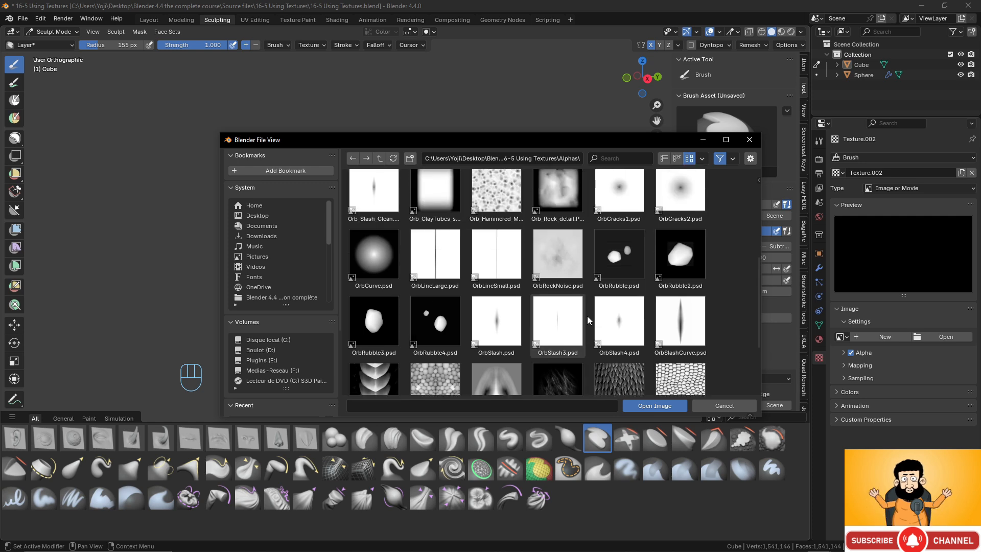
{"action": "scroll", "coordinate": [589, 316], "scroll_direction": "down", "scroll_amount": 10}
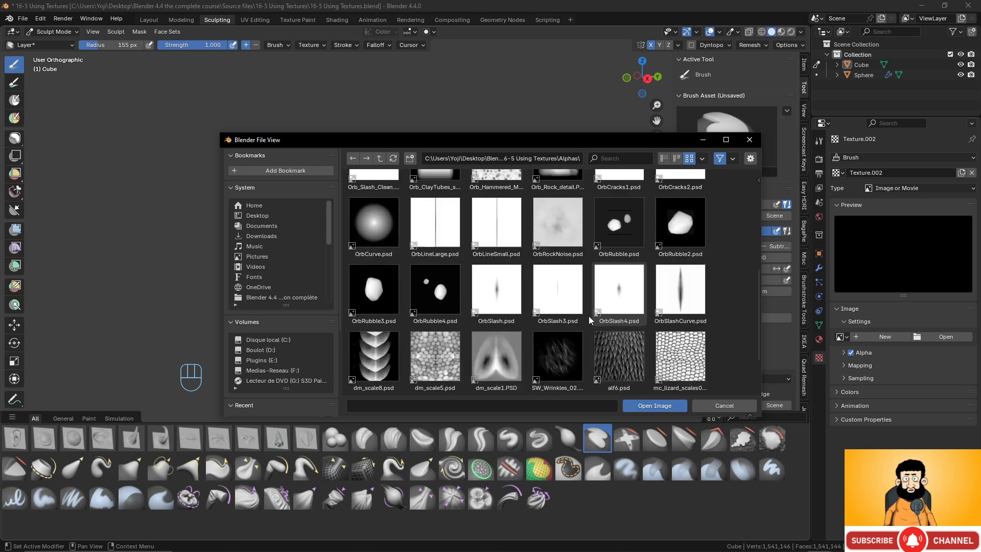
{"action": "left_click", "coordinate": [689, 292]}
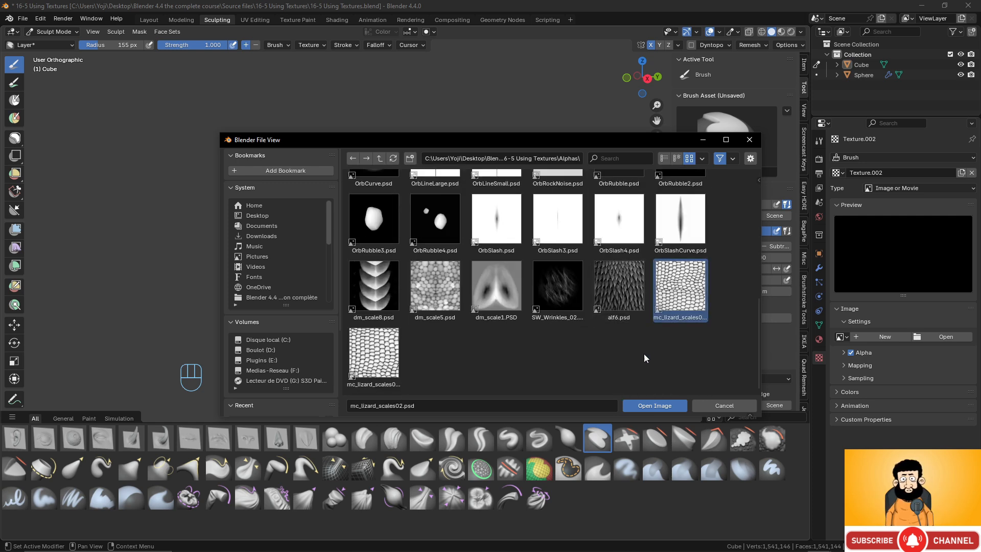
{"action": "left_click", "coordinate": [654, 405]}
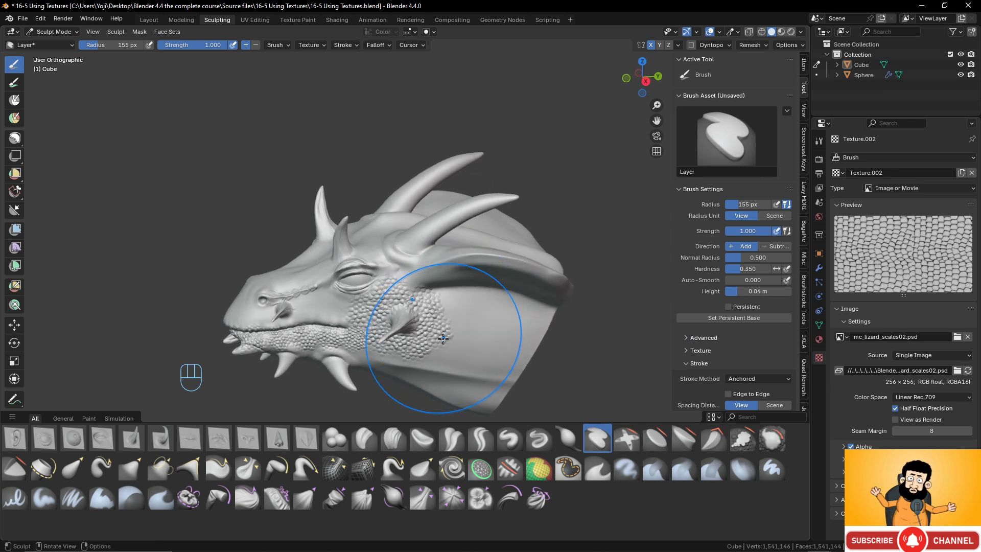
- Try stamping the lizard scales between the nostril and the eye, then again with a brush height of 0.02 m, undoing both stamps
{"action": "scroll", "coordinate": [493, 263], "scroll_direction": "up", "scroll_amount": 5}
{"action": "middle_click_drag", "start_coordinate": [493, 263], "coordinate": [558, 225], "text": "shift"}
{"action": "mouse_move", "coordinate": [360, 262]}
{"action": "left_mouse_down"}
{"action": "mouse_move", "coordinate": [405, 261]}
{"action": "mouse_move", "coordinate": [411, 211]}
{"action": "mouse_move", "coordinate": [396, 185]}
{"action": "left_mouse_up"}
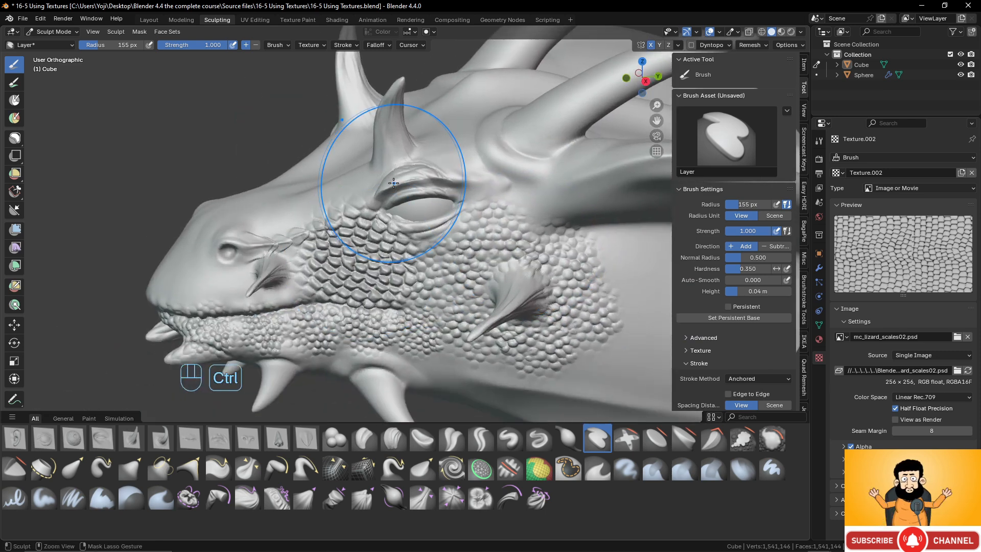
{"action": "key", "text": "ctrl+z"}
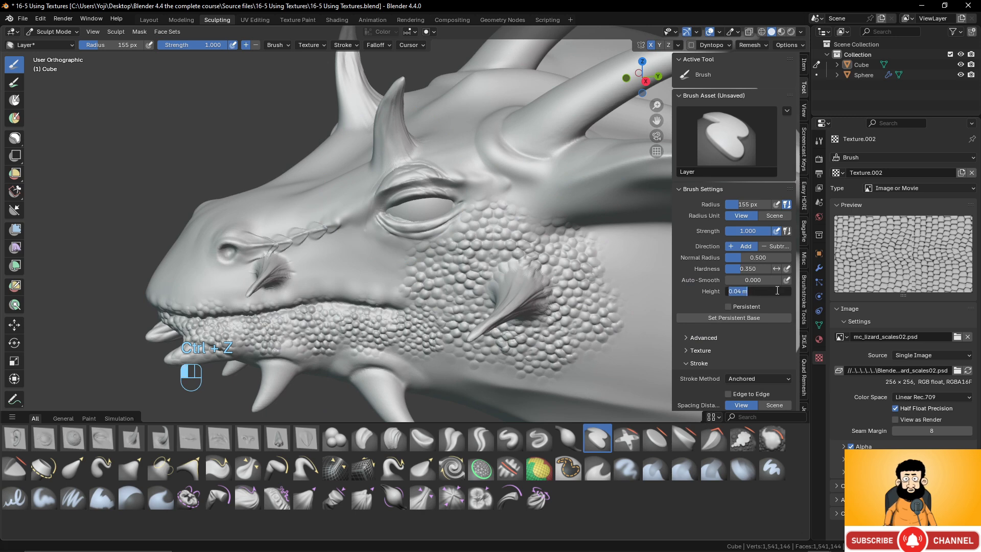
{"action": "key", "text": "Return"}
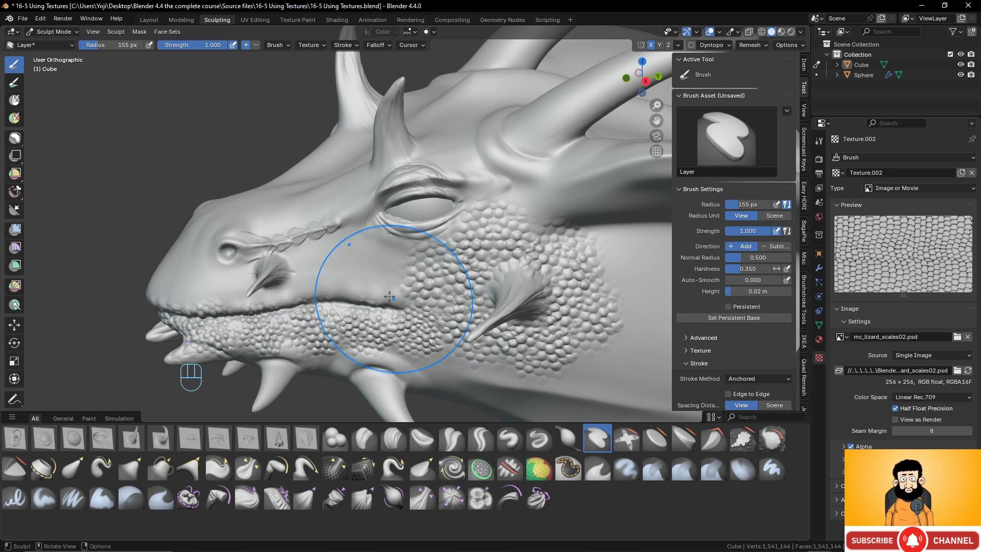
{"action": "left_click_drag", "start_coordinate": [402, 207], "coordinate": [404, 163]}
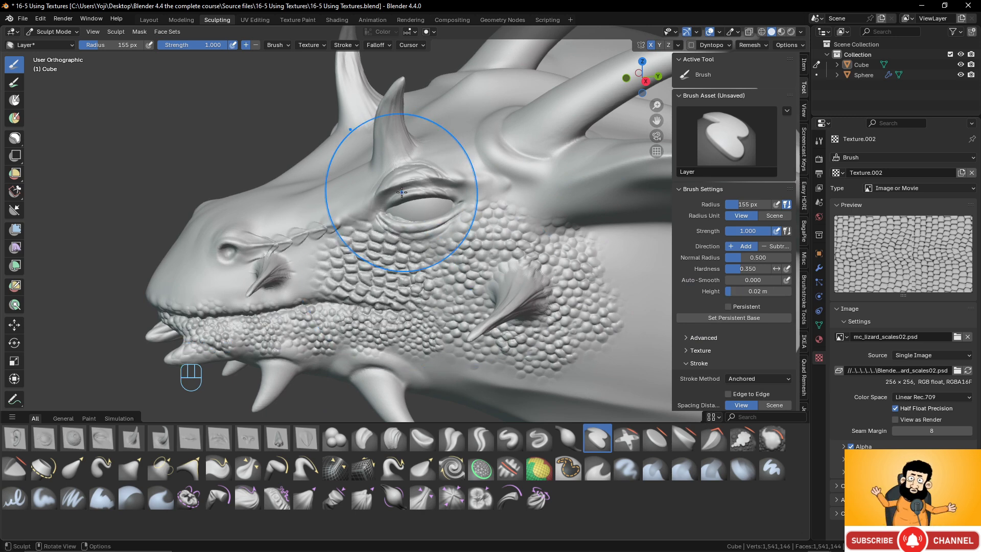
{"action": "key", "text": "ctrl+z"}
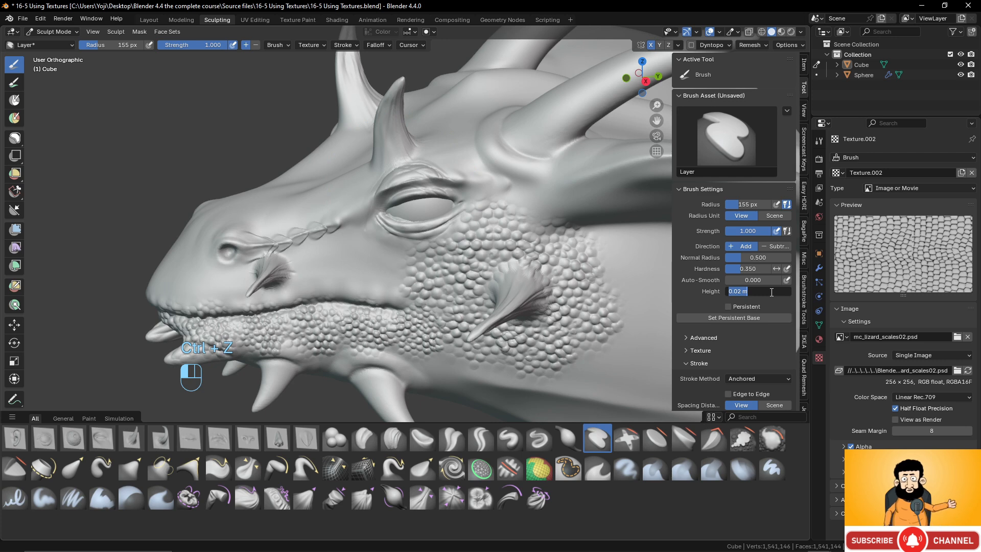
- Set the Layer brush height to 0.01 m and stamp lizard scales along the side of the snout above the mouth
{"action": "type", "text": "1"}
{"action": "key", "text": "Return"}
{"action": "left_click_drag", "start_coordinate": [347, 271], "coordinate": [346, 185]}
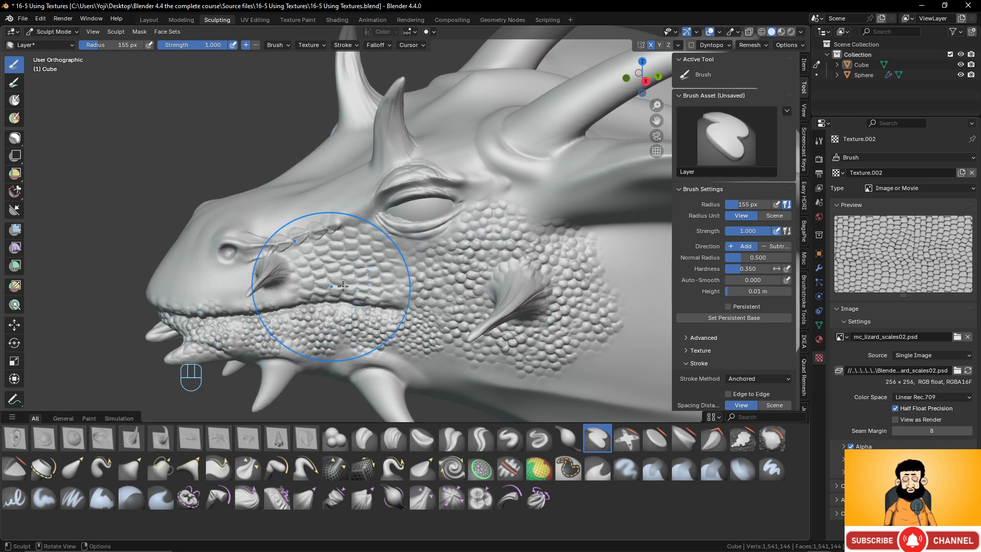
{"action": "middle_click_drag", "start_coordinate": [333, 285], "coordinate": [458, 274], "text": "shift"}
{"action": "left_click_drag", "start_coordinate": [355, 279], "coordinate": [357, 209]}
- Stamp lizard scales over the front and bridge of the snout, continuing up toward the brow horn
{"action": "middle_click_drag", "start_coordinate": [302, 266], "coordinate": [375, 278]}
{"action": "left_click_drag", "start_coordinate": [374, 278], "coordinate": [396, 220]}
{"action": "middle_click_drag", "start_coordinate": [395, 247], "coordinate": [376, 254]}
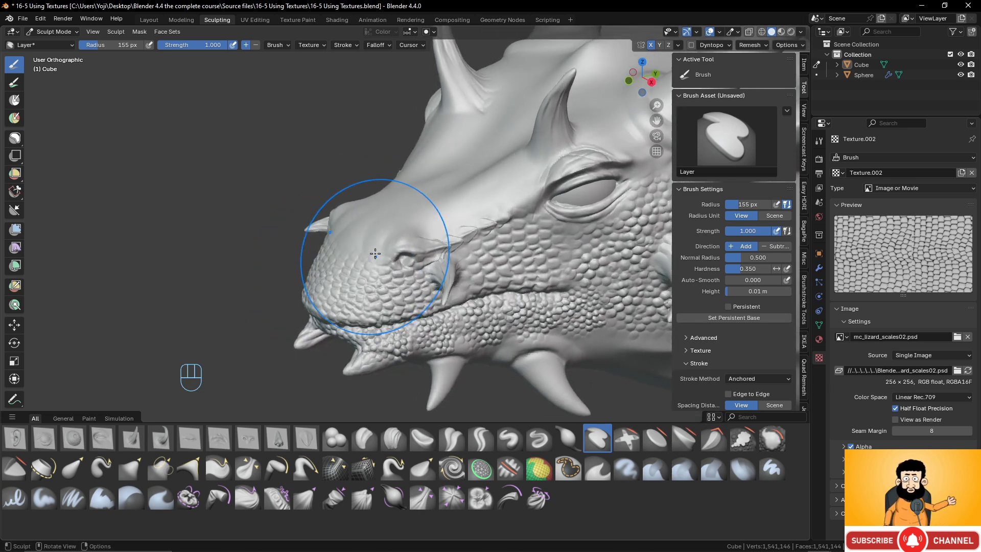
{"action": "mouse_move", "coordinate": [378, 244]}
{"action": "left_mouse_down"}
{"action": "mouse_move", "coordinate": [380, 222]}
{"action": "mouse_move", "coordinate": [453, 180]}
{"action": "mouse_move", "coordinate": [464, 165]}
{"action": "mouse_move", "coordinate": [460, 134]}
{"action": "left_mouse_up"}
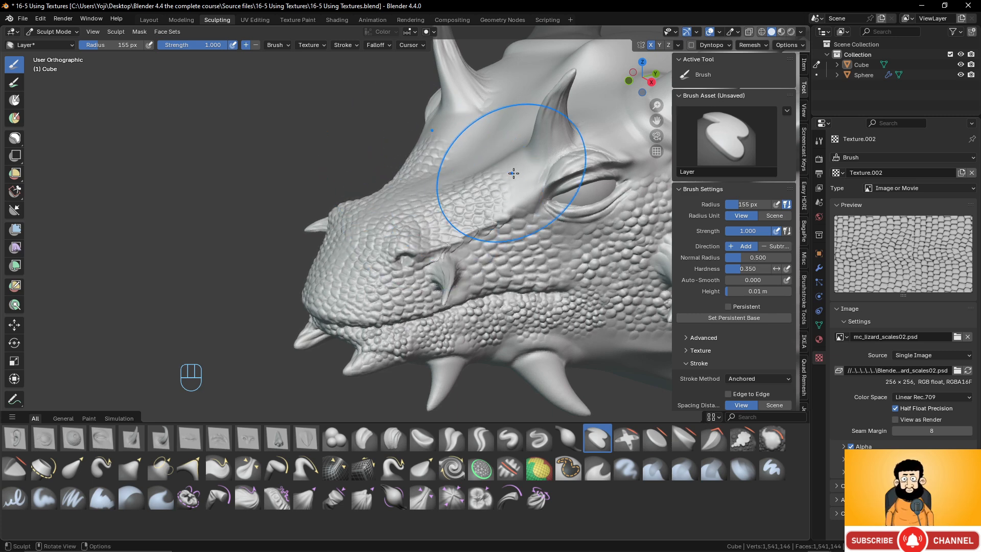
{"action": "left_click_drag", "start_coordinate": [516, 176], "coordinate": [503, 117]}
- Examine the scaled dragon head from several angles, including the horns and the frill behind the eye
{"action": "scroll", "coordinate": [526, 159], "scroll_direction": "down", "scroll_amount": 5}
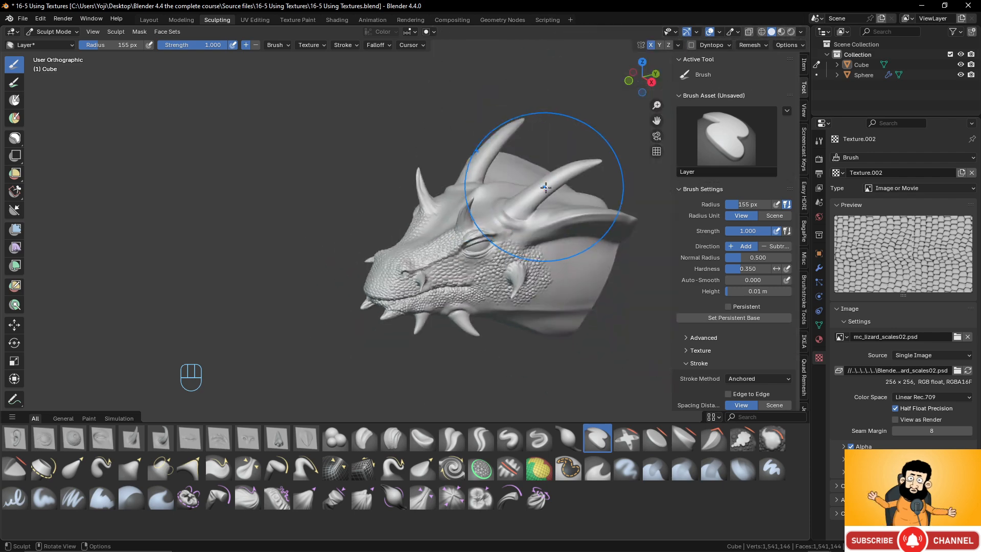
{"action": "middle_click_drag", "start_coordinate": [547, 280], "coordinate": [504, 306]}
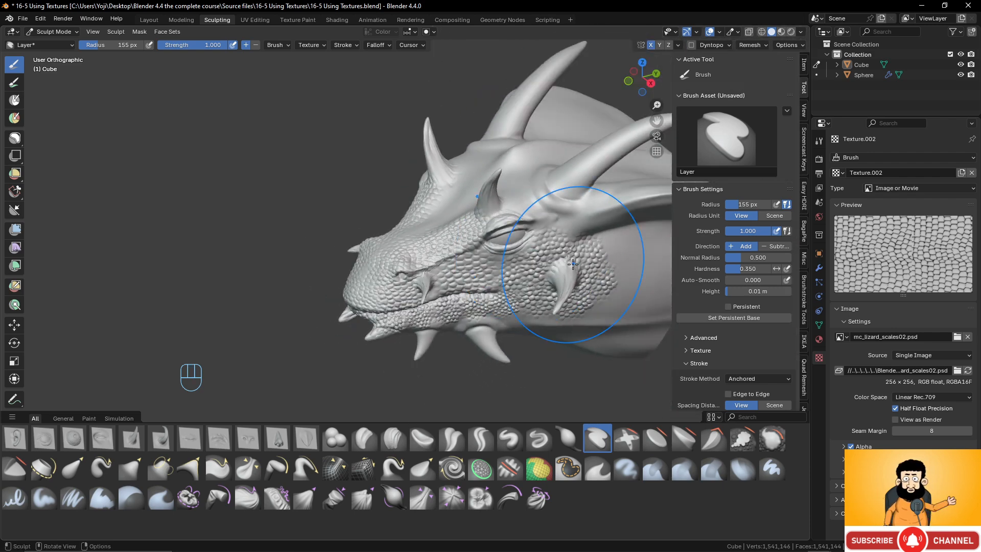
{"action": "scroll", "coordinate": [559, 255], "scroll_direction": "up", "scroll_amount": 3}
{"action": "middle_click_drag", "start_coordinate": [546, 259], "coordinate": [581, 255]}
{"action": "scroll", "coordinate": [569, 235], "scroll_direction": "down", "scroll_amount": 4}
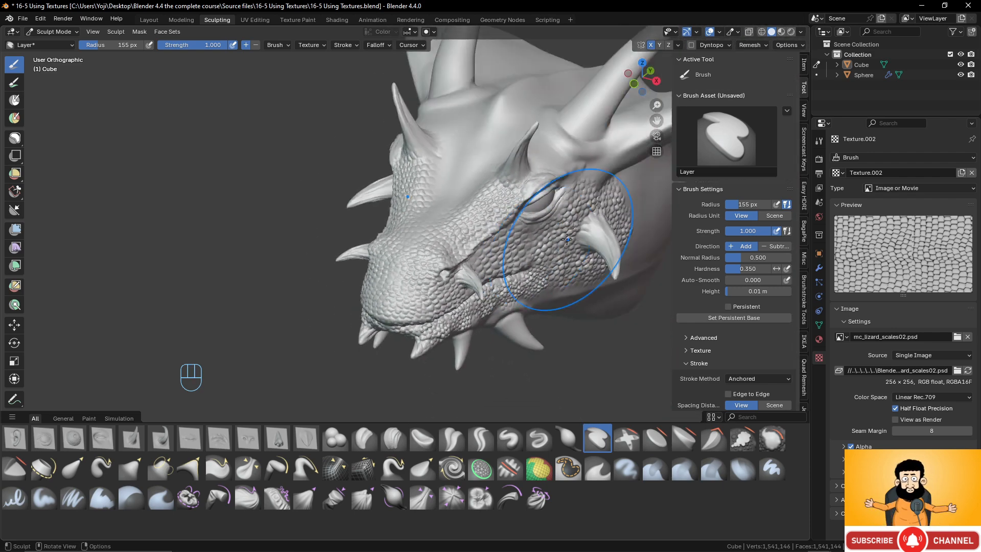
{"action": "middle_click_drag", "start_coordinate": [515, 206], "coordinate": [368, 276], "text": "shift"}
{"action": "scroll", "coordinate": [398, 270], "scroll_direction": "up", "scroll_amount": 3}
{"action": "middle_click_drag", "start_coordinate": [467, 234], "coordinate": [445, 225]}
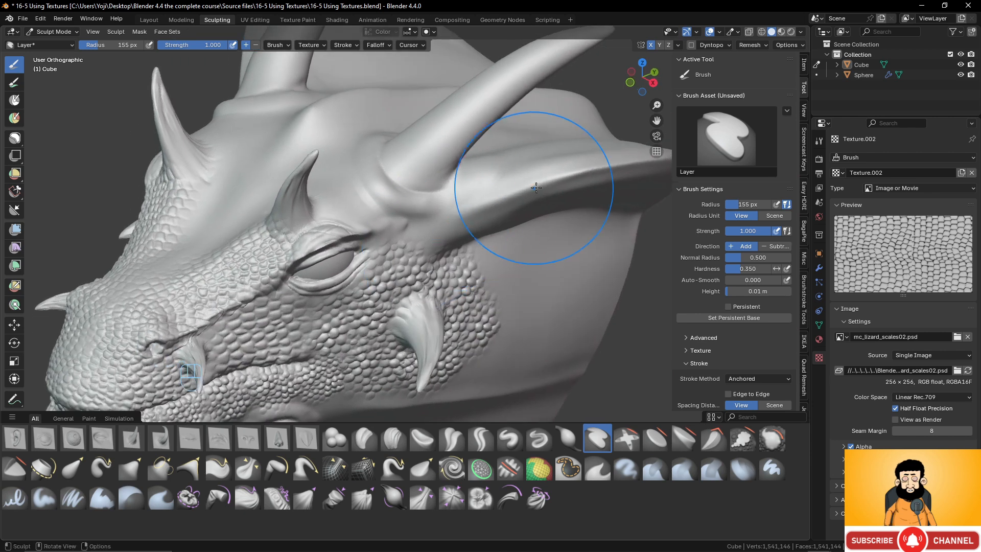
{"action": "mouse_move", "coordinate": [595, 174]}
{"action": "middle_mouse_down", "text": "shift"}
{"action": "mouse_move", "coordinate": [411, 255]}
{"action": "mouse_move", "coordinate": [383, 241]}
{"action": "middle_mouse_up", "text": "shift"}
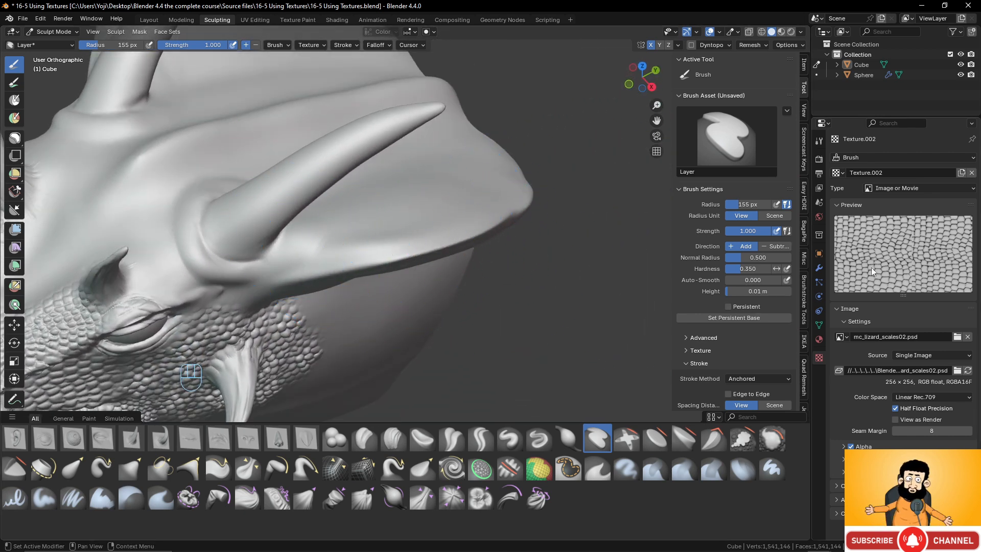
- Replace the brush texture's image with dm_scale8.psd from the Alphas folder and bring the frill ridge into view
{"action": "left_click", "coordinate": [968, 336]}
{"action": "left_click", "coordinate": [942, 336]}
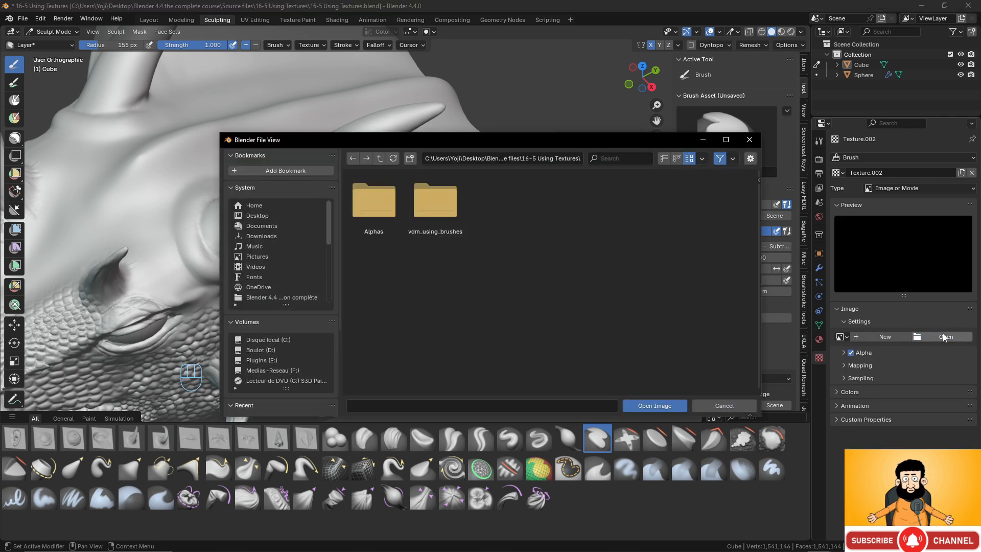
{"action": "double_click", "coordinate": [373, 200]}
{"action": "scroll", "coordinate": [548, 306], "scroll_direction": "down", "scroll_amount": 12}
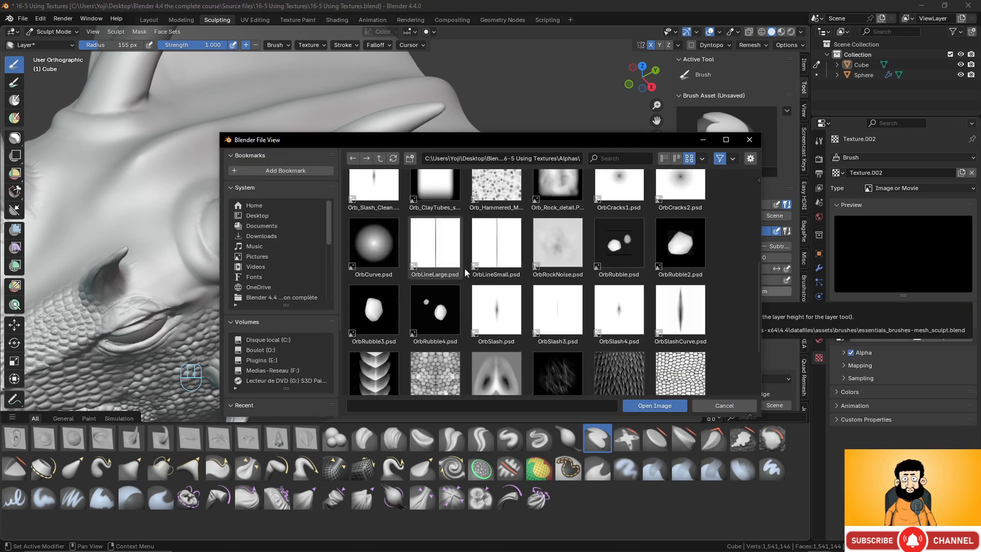
{"action": "left_click", "coordinate": [386, 295]}
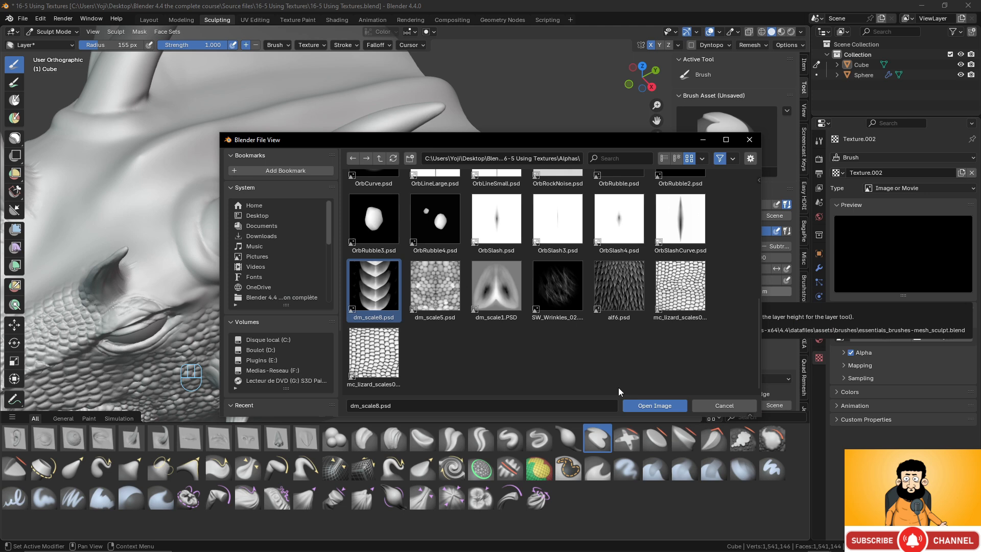
{"action": "left_click", "coordinate": [655, 406]}
{"action": "middle_click_drag", "start_coordinate": [295, 258], "coordinate": [330, 269]}
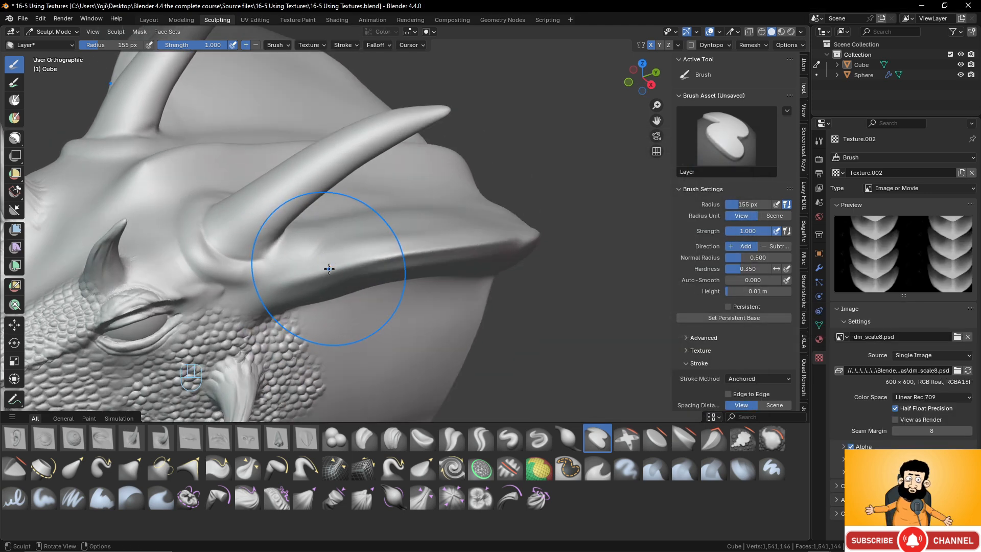
- Set the Layer brush height to 0.1 m and try stamping scales along the frill ridge behind the eye
{"action": "left_click_drag", "start_coordinate": [329, 270], "coordinate": [411, 247]}
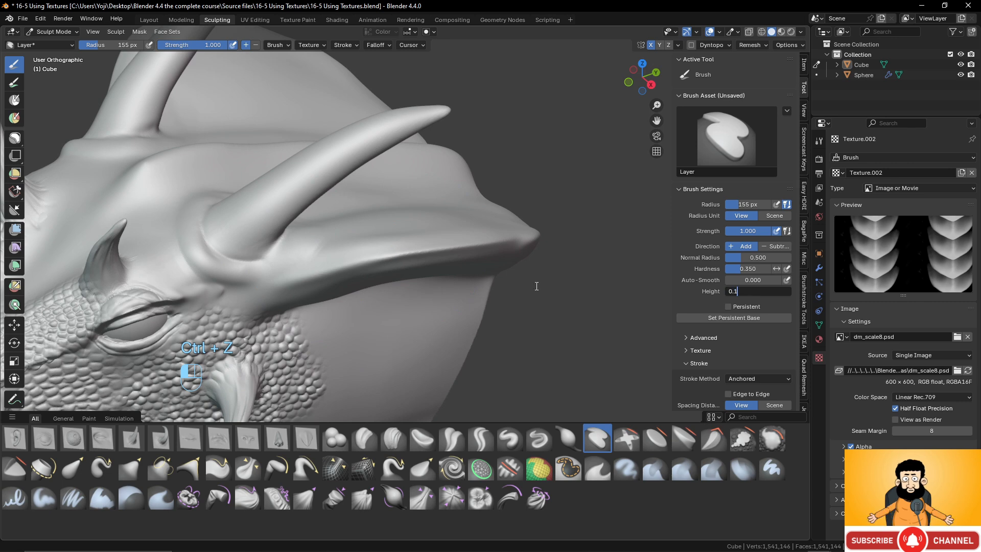
{"action": "key", "text": "Return"}
{"action": "left_click_drag", "start_coordinate": [302, 276], "coordinate": [367, 260]}
{"action": "middle_click_drag", "start_coordinate": [367, 260], "coordinate": [344, 198]}
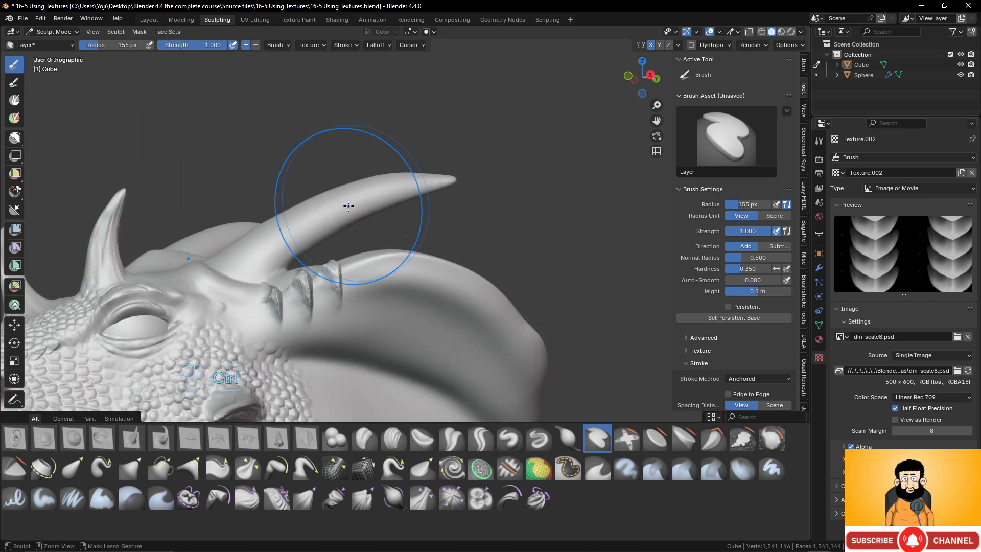
{"action": "key", "text": "ctrl+z"}
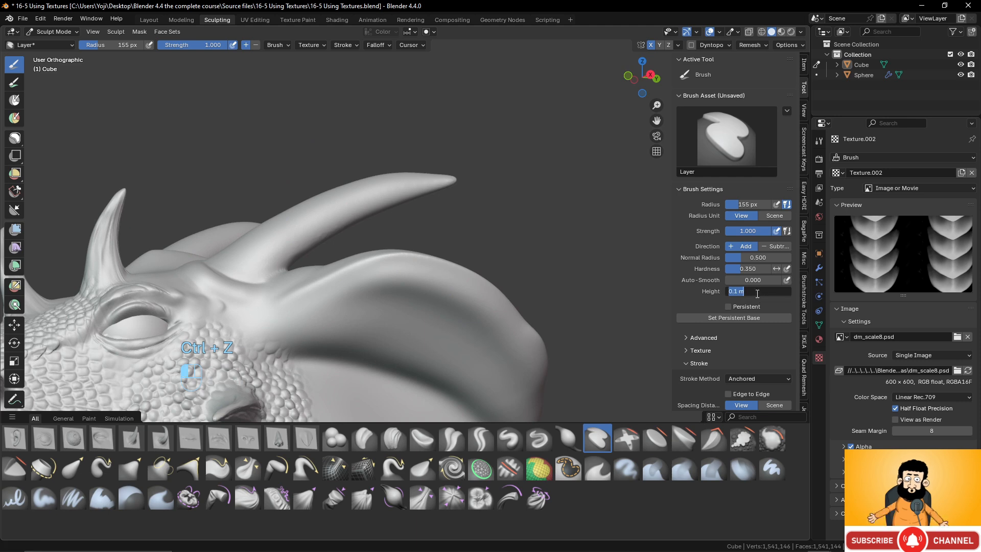
- Set the Layer brush height to 0.05 m and stamp overlapping scales along the frill ridge starting behind the eye
{"action": "left_click", "coordinate": [755, 294]}
{"action": "type", "text": "0.05"}
{"action": "key", "text": "Return"}
{"action": "middle_click_drag", "start_coordinate": [282, 281], "coordinate": [301, 296]}
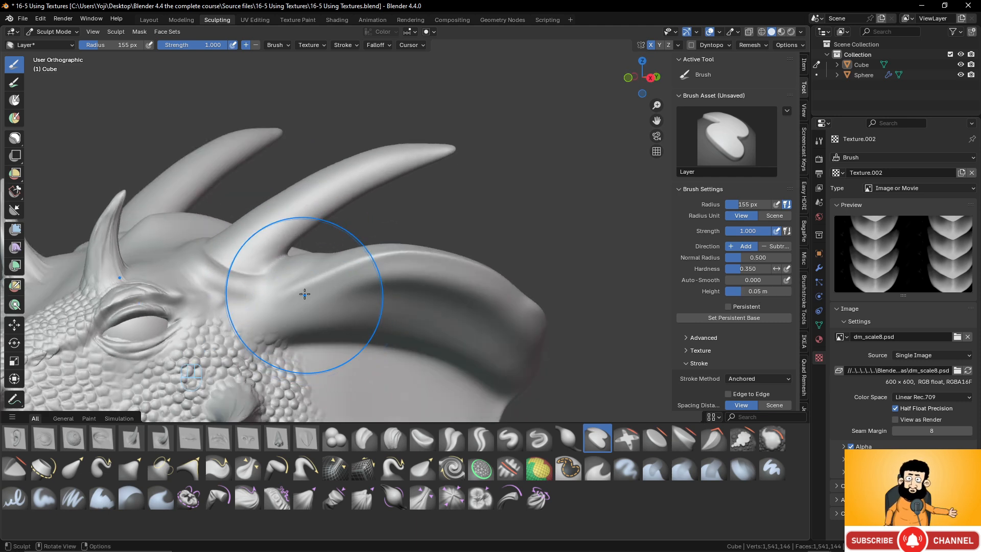
{"action": "left_click_drag", "start_coordinate": [297, 289], "coordinate": [350, 264]}
{"action": "middle_click_drag", "start_coordinate": [358, 268], "coordinate": [357, 282]}
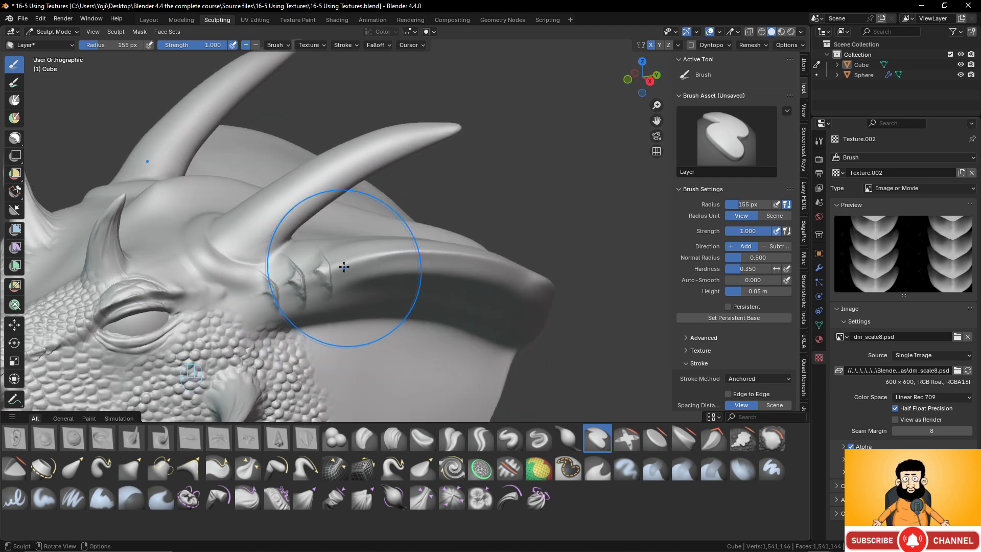
{"action": "left_click_drag", "start_coordinate": [346, 266], "coordinate": [440, 246]}
{"action": "key", "text": "ctrl+z"}
{"action": "key", "text": "ctrl+z"}
{"action": "middle_click_drag", "start_coordinate": [439, 246], "coordinate": [416, 269]}
{"action": "left_click_drag", "start_coordinate": [465, 258], "coordinate": [511, 252]}
{"action": "mouse_move", "coordinate": [511, 253]}
{"action": "middle_mouse_down"}
{"action": "mouse_move", "coordinate": [532, 248]}
{"action": "mouse_move", "coordinate": [466, 263]}
{"action": "middle_mouse_up"}
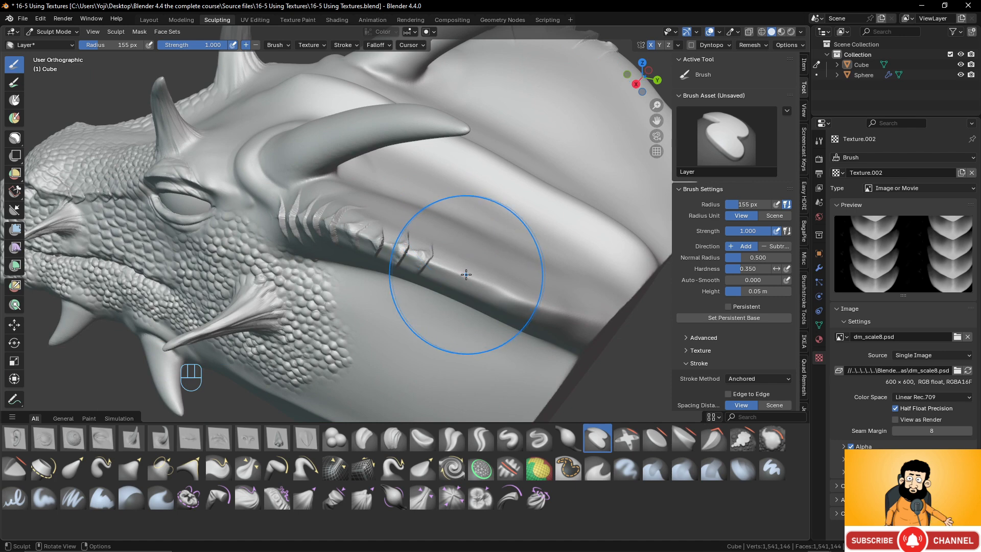
- Continue the row of scales along the rest of the frill's outer rim
{"action": "left_click_drag", "start_coordinate": [466, 275], "coordinate": [587, 321]}
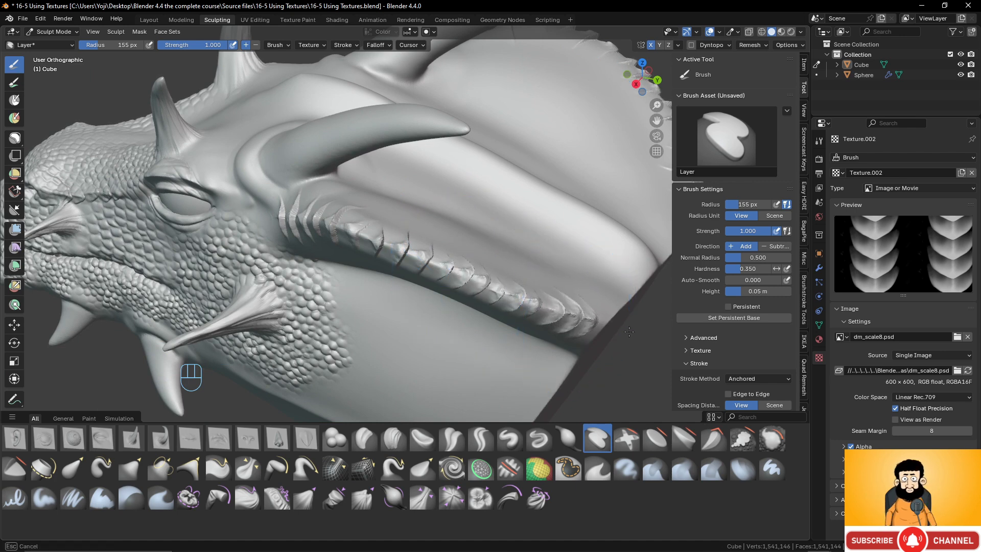
{"action": "scroll", "coordinate": [606, 332], "scroll_direction": "down", "scroll_amount": 6}
{"action": "middle_click_drag", "start_coordinate": [516, 299], "coordinate": [460, 327], "text": "shift"}
{"action": "middle_click_drag", "start_coordinate": [440, 255], "coordinate": [527, 250]}
{"action": "middle_click_drag", "start_coordinate": [501, 261], "coordinate": [488, 302], "text": "shift"}
{"action": "scroll", "coordinate": [455, 303], "scroll_direction": "up", "scroll_amount": 3}
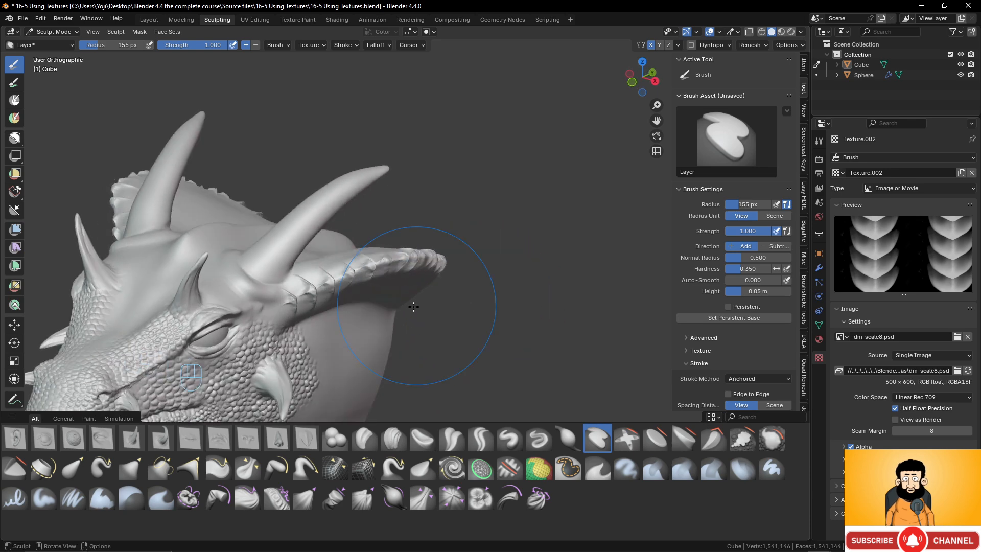
{"action": "middle_click_drag", "start_coordinate": [414, 306], "coordinate": [379, 230]}
{"action": "scroll", "coordinate": [383, 241], "scroll_direction": "up", "scroll_amount": 5}
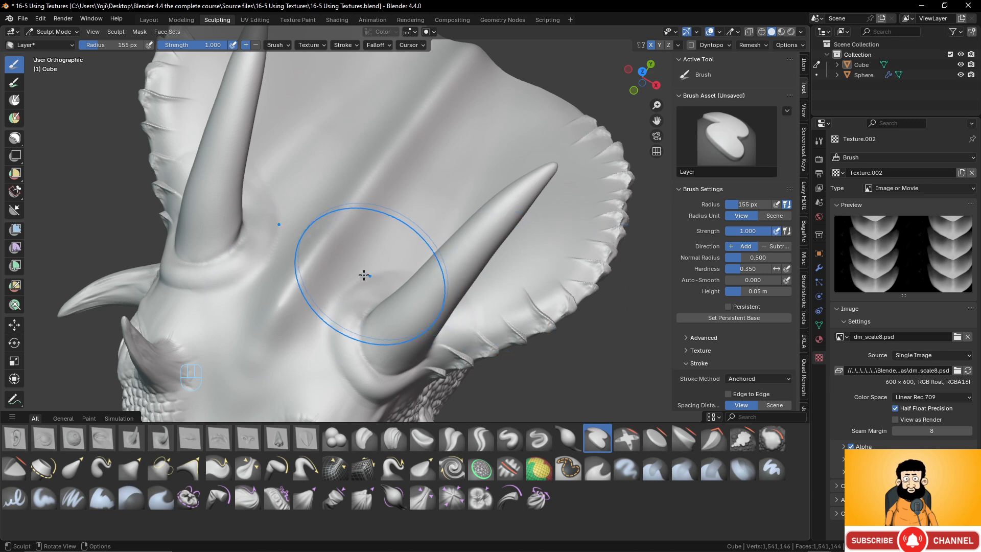
- Stamp a row of scales along the frill's central ridge, from the forehead to the rear edge, with X mirroring on
{"action": "left_click", "coordinate": [651, 44]}
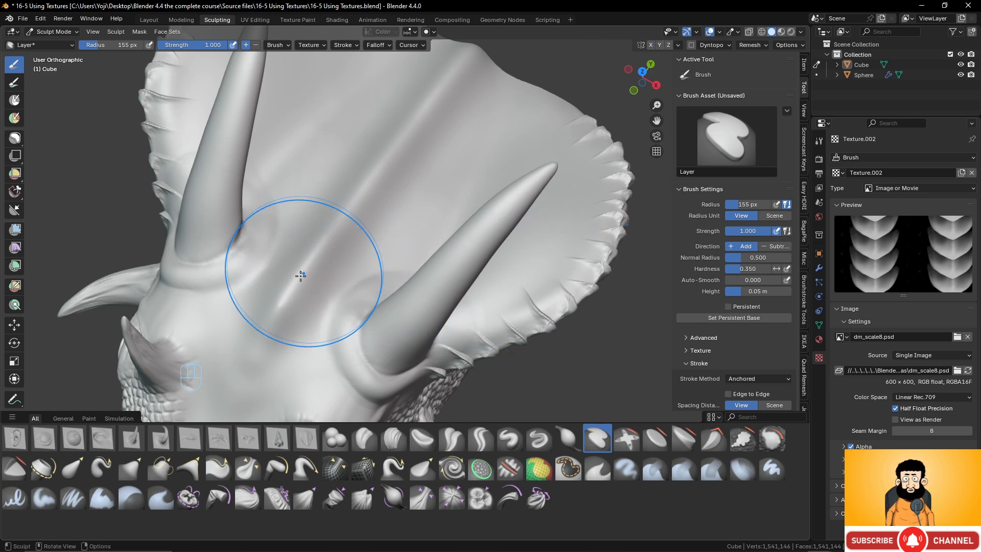
{"action": "left_click", "coordinate": [677, 45]}
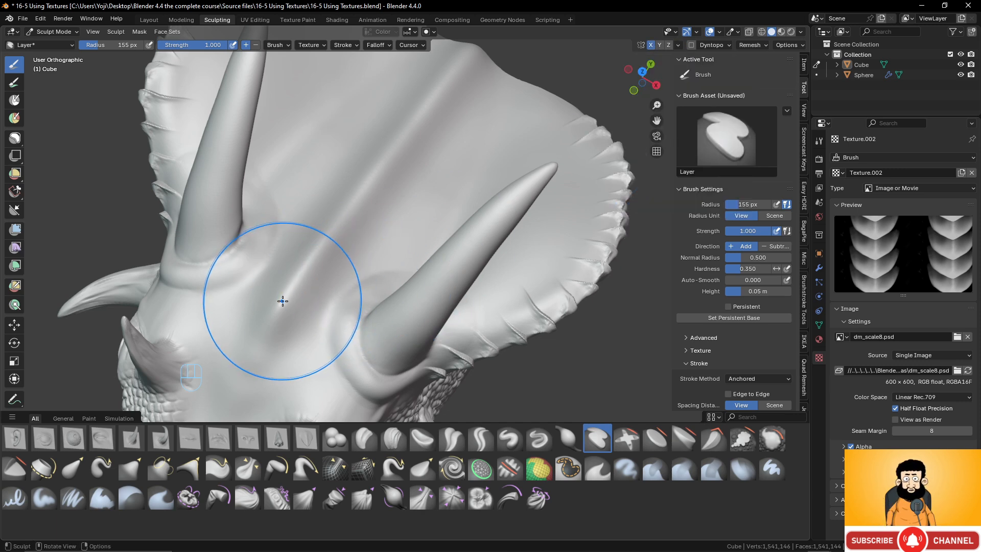
{"action": "left_click_drag", "start_coordinate": [282, 295], "coordinate": [326, 254]}
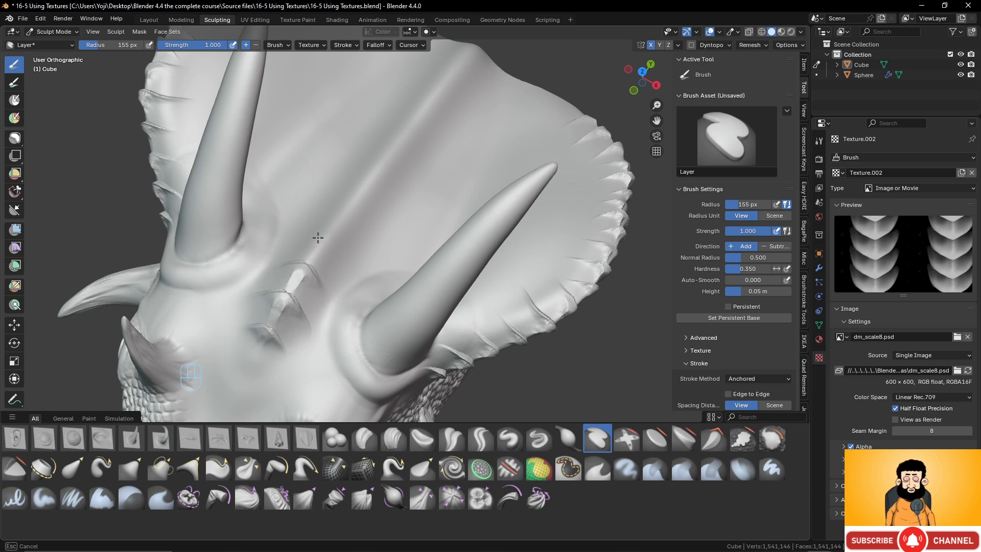
{"action": "left_click_drag", "start_coordinate": [317, 237], "coordinate": [340, 213]}
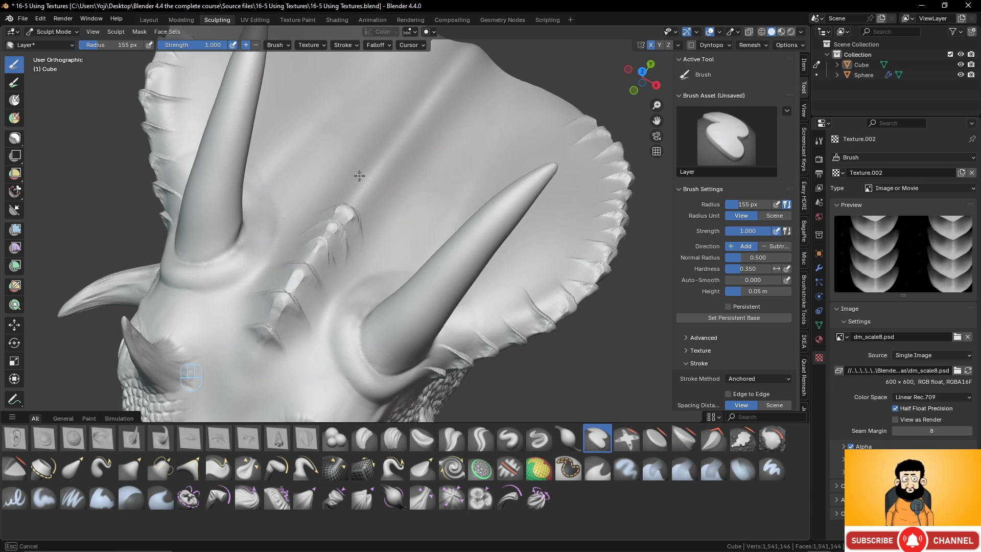
{"action": "left_click_drag", "start_coordinate": [366, 177], "coordinate": [378, 175]}
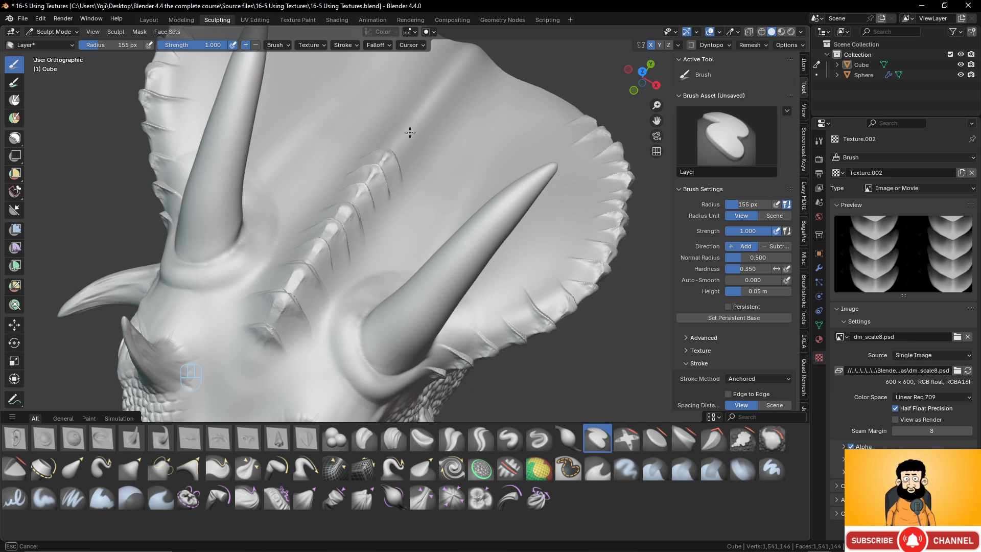
{"action": "left_click_drag", "start_coordinate": [410, 132], "coordinate": [405, 120]}
{"action": "middle_click_drag", "start_coordinate": [405, 120], "coordinate": [394, 186]}
{"action": "left_click_drag", "start_coordinate": [396, 174], "coordinate": [442, 122]}
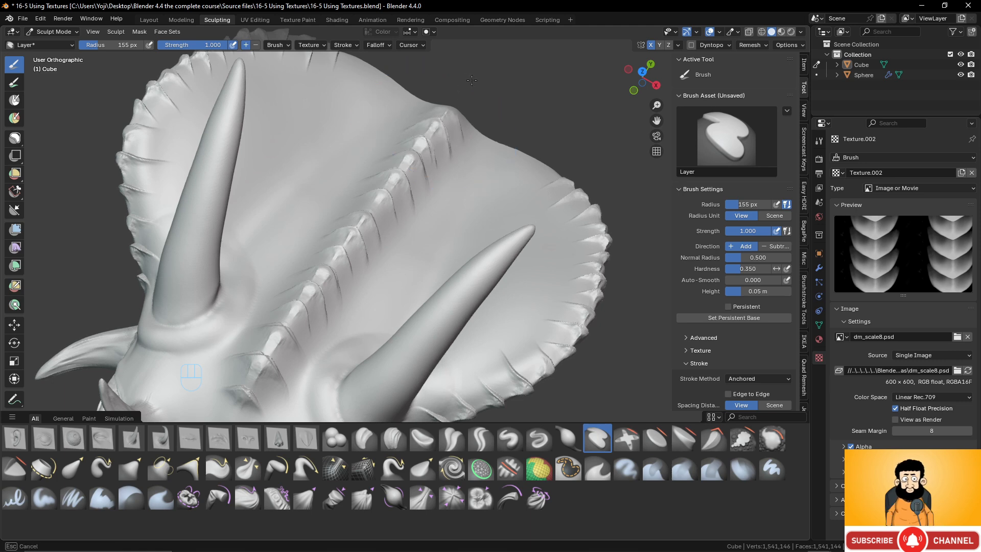
- Stamp small scales around the front of the large horn's base, above the eye
{"action": "scroll", "coordinate": [463, 217], "scroll_direction": "down", "scroll_amount": 6}
{"action": "middle_click_drag", "start_coordinate": [391, 299], "coordinate": [442, 239]}
{"action": "scroll", "coordinate": [402, 282], "scroll_direction": "up", "scroll_amount": 4}
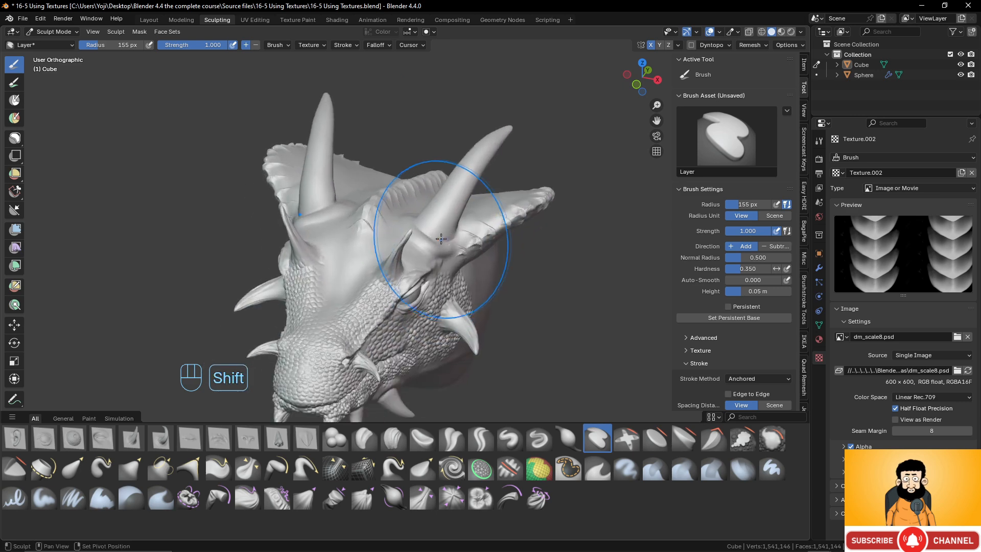
{"action": "middle_click_drag", "start_coordinate": [460, 296], "coordinate": [434, 282]}
{"action": "scroll", "coordinate": [424, 263], "scroll_direction": "up", "scroll_amount": 5}
{"action": "middle_click_drag", "start_coordinate": [424, 225], "coordinate": [424, 266], "text": "shift"}
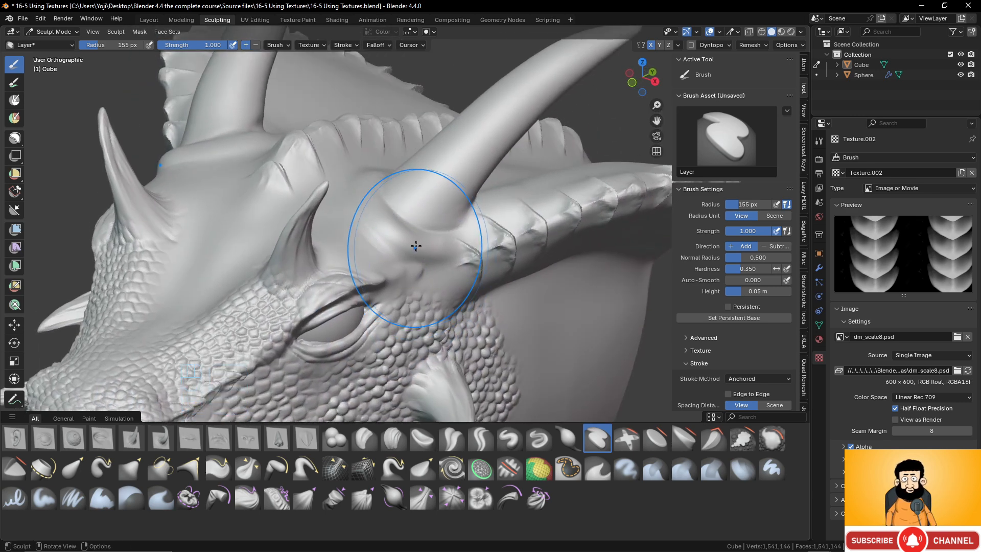
{"action": "left_click_drag", "start_coordinate": [419, 246], "coordinate": [473, 252]}
{"action": "middle_click_drag", "start_coordinate": [473, 252], "coordinate": [489, 284]}
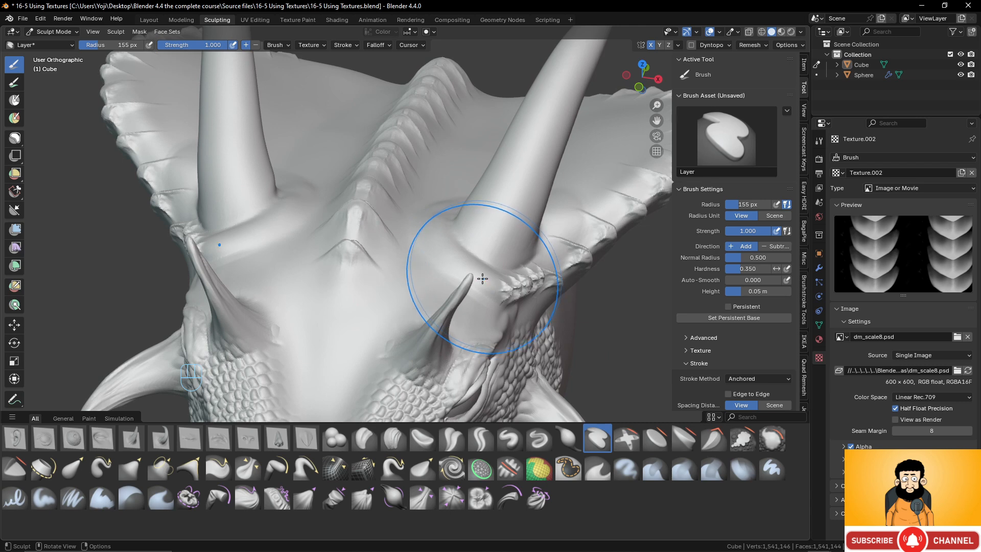
{"action": "left_click_drag", "start_coordinate": [515, 291], "coordinate": [514, 289]}
- Continue the ring of small scales around the inner side of the large horn's base
{"action": "middle_click_drag", "start_coordinate": [466, 276], "coordinate": [514, 301]}
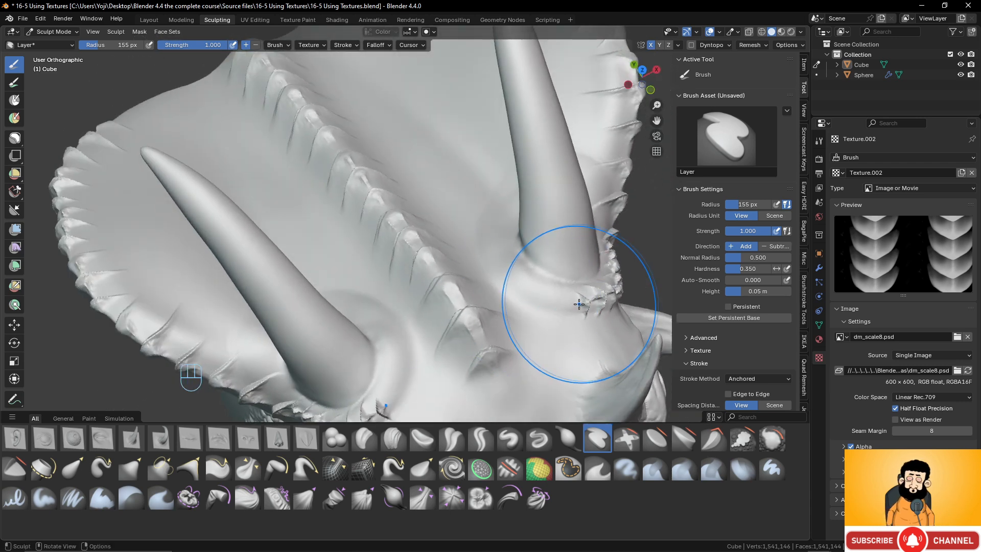
{"action": "mouse_move", "coordinate": [568, 302]}
{"action": "left_mouse_down"}
{"action": "mouse_move", "coordinate": [509, 265]}
{"action": "mouse_move", "coordinate": [470, 295]}
{"action": "left_mouse_up"}
{"action": "middle_click_drag", "start_coordinate": [470, 296], "coordinate": [547, 269]}
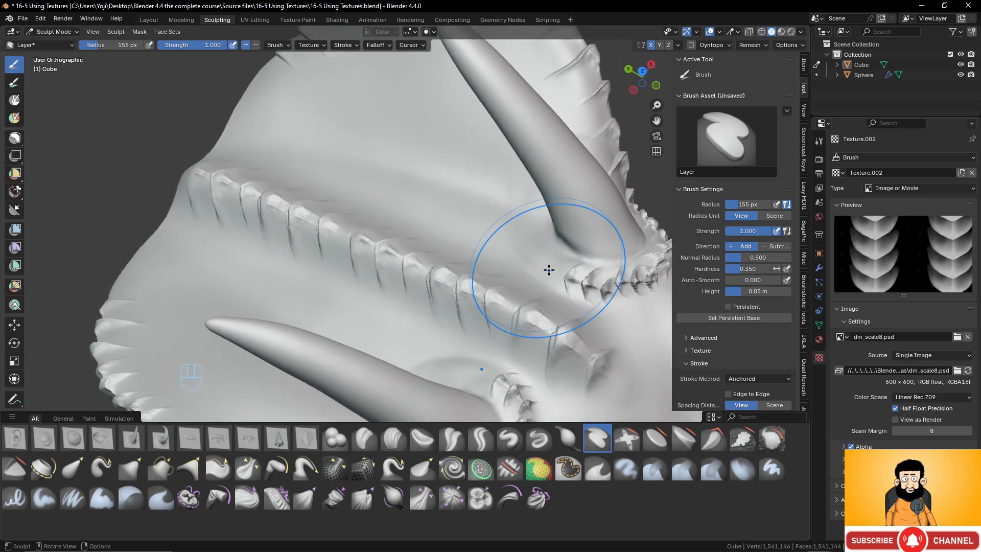
{"action": "left_click_drag", "start_coordinate": [547, 268], "coordinate": [519, 219]}
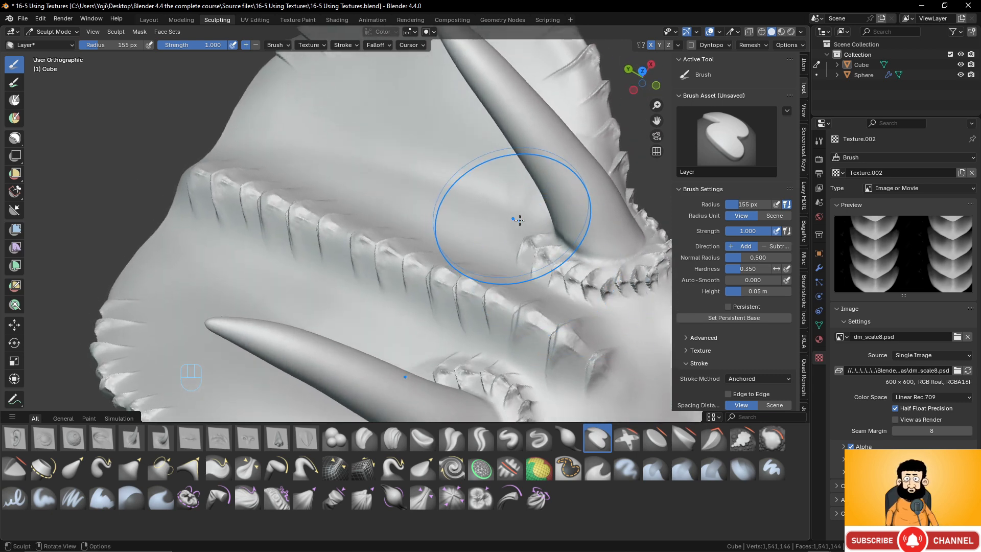
- Examine the scaled frill, horn bases and face on the whole dragon head
{"action": "scroll", "coordinate": [519, 220], "scroll_direction": "down", "scroll_amount": 6}
{"action": "mouse_move", "coordinate": [523, 278]}
{"action": "middle_mouse_down"}
{"action": "mouse_move", "coordinate": [462, 246]}
{"action": "mouse_move", "coordinate": [429, 246]}
{"action": "middle_mouse_up"}
{"action": "scroll", "coordinate": [444, 291], "scroll_direction": "up", "scroll_amount": 2}
{"action": "middle_click_drag", "start_coordinate": [443, 289], "coordinate": [396, 263]}
{"action": "scroll", "coordinate": [396, 263], "scroll_direction": "up", "scroll_amount": 3}
{"action": "scroll", "coordinate": [376, 257], "scroll_direction": "down", "scroll_amount": 3}
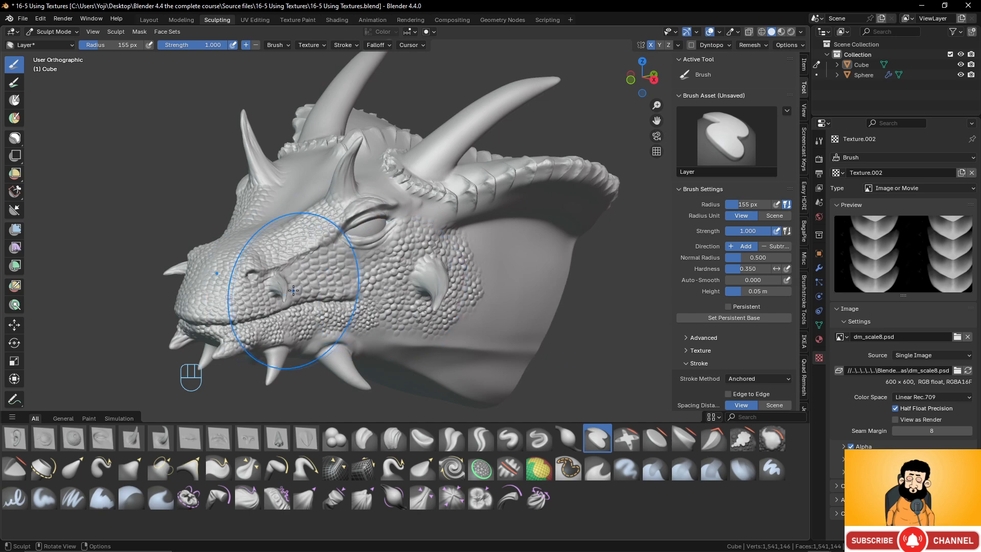
{"action": "scroll", "coordinate": [394, 286], "scroll_direction": "down", "scroll_amount": 1}
{"action": "mouse_move", "coordinate": [360, 291]}
{"action": "middle_mouse_down"}
{"action": "mouse_move", "coordinate": [457, 288]}
{"action": "mouse_move", "coordinate": [440, 284]}
{"action": "middle_mouse_up"}
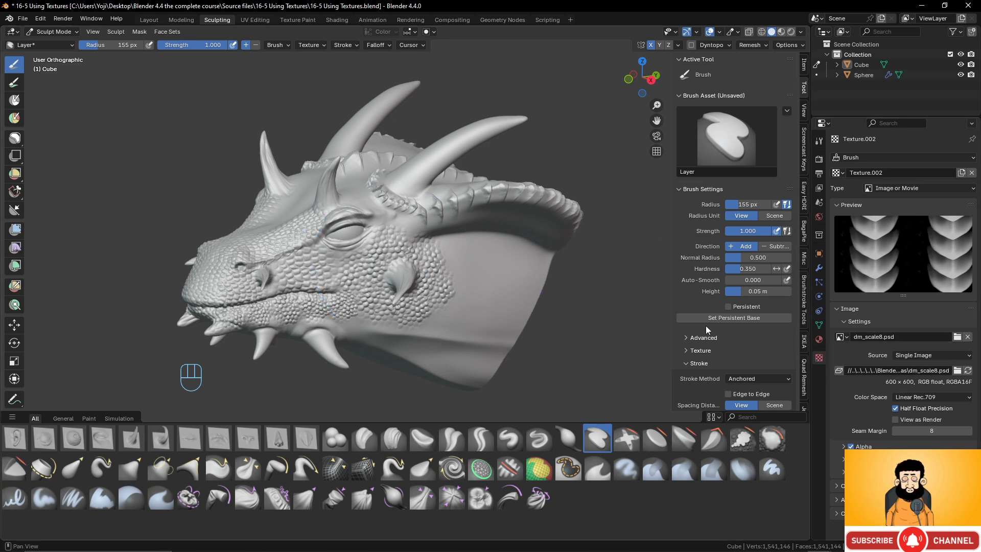
- Switch the brush texture to the one using SW_Wrinkles_02.psd and undo a raised test stamp on the neck
{"action": "left_click", "coordinate": [696, 350]}
{"action": "left_click", "coordinate": [733, 386]}
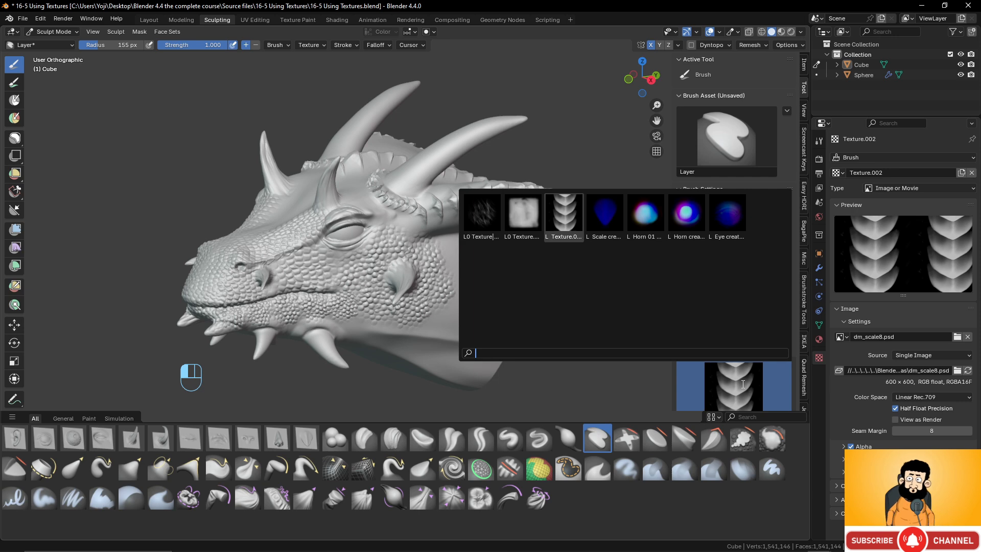
{"action": "left_click", "coordinate": [484, 221]}
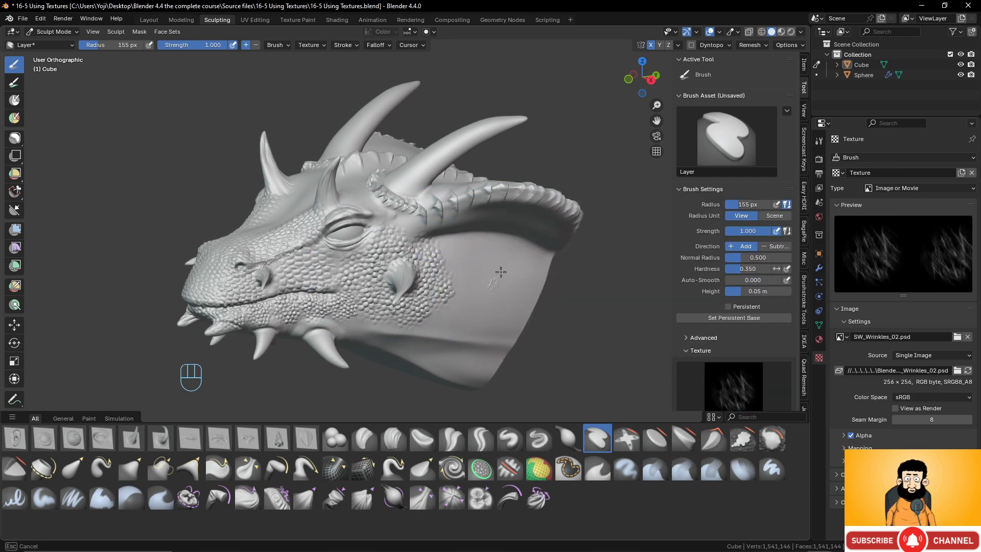
{"action": "key", "text": "ctrl+z"}
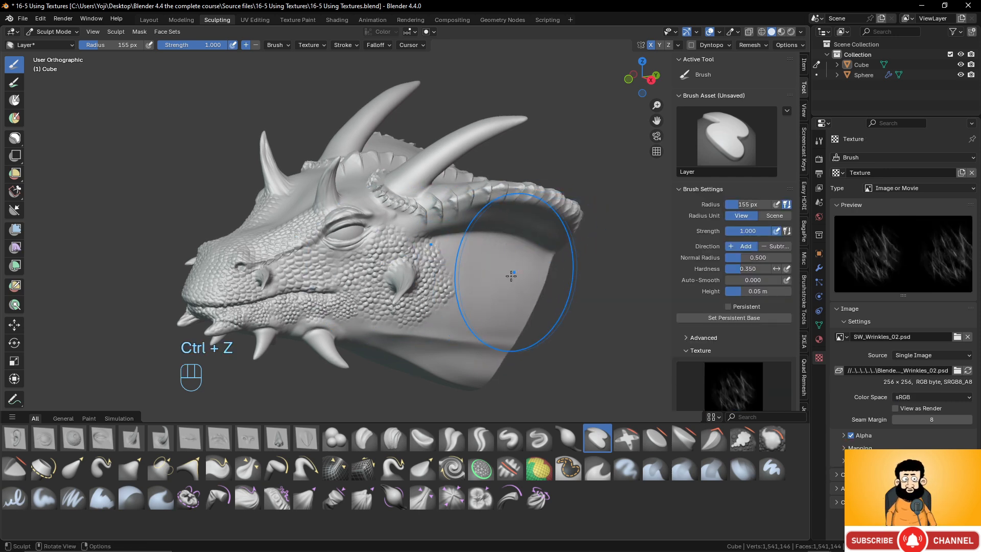
- Carve wrinkles with inverted stamps into the side of the neck and across the face and snout
{"action": "mouse_move", "coordinate": [545, 201]}
{"action": "left_mouse_down"}
{"action": "mouse_move", "coordinate": [519, 284]}
{"action": "mouse_move", "coordinate": [474, 270]}
{"action": "left_mouse_up"}
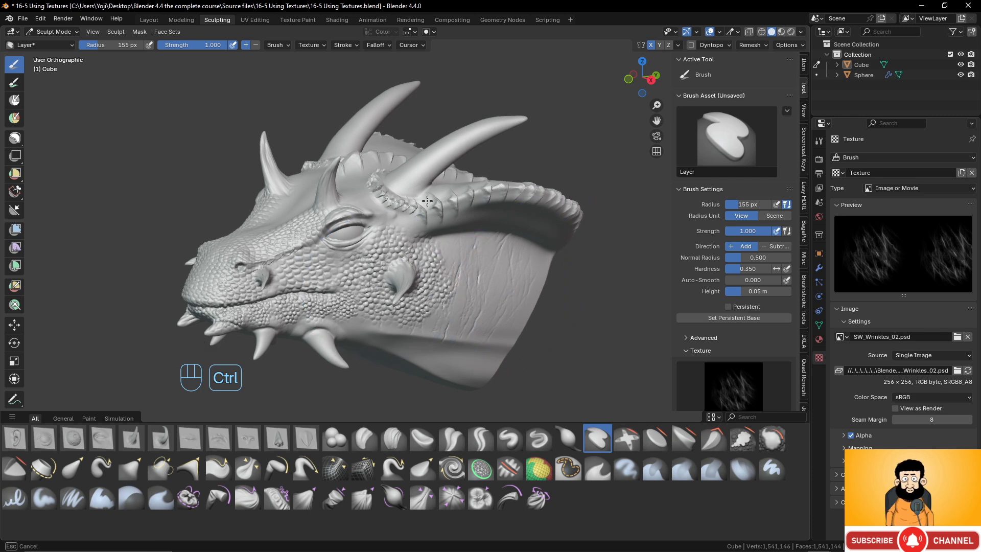
{"action": "left_click_drag", "start_coordinate": [427, 201], "coordinate": [357, 236], "text": "ctrl"}
{"action": "mouse_move", "coordinate": [304, 273]}
{"action": "left_mouse_down", "text": "ctrl"}
{"action": "mouse_move", "coordinate": [341, 216]}
{"action": "mouse_move", "coordinate": [332, 225]}
{"action": "left_mouse_up", "text": "ctrl"}
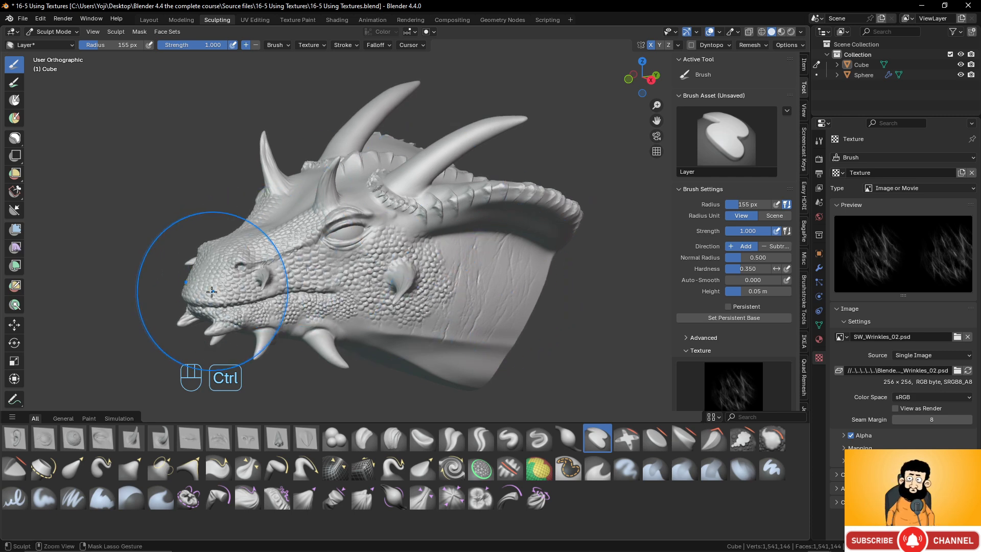
{"action": "left_click_drag", "start_coordinate": [212, 291], "coordinate": [189, 293], "text": "ctrl"}
{"action": "middle_click_drag", "start_coordinate": [304, 242], "coordinate": [317, 309]}
{"action": "mouse_move", "coordinate": [314, 308]}
{"action": "left_mouse_down", "text": "ctrl"}
{"action": "mouse_move", "coordinate": [317, 251]}
{"action": "mouse_move", "coordinate": [341, 246]}
{"action": "mouse_move", "coordinate": [332, 213]}
{"action": "left_mouse_up", "text": "ctrl"}
{"action": "mouse_move", "coordinate": [370, 259]}
{"action": "left_mouse_down", "text": "ctrl"}
{"action": "mouse_move", "coordinate": [382, 273]}
{"action": "mouse_move", "coordinate": [377, 234]}
{"action": "left_mouse_up", "text": "ctrl"}
- Carve wrinkles into the large horns and over the top surface of the frill
{"action": "mouse_move", "coordinate": [381, 302]}
{"action": "left_mouse_down", "text": "ctrl"}
{"action": "mouse_move", "coordinate": [394, 260]}
{"action": "mouse_move", "coordinate": [430, 264]}
{"action": "mouse_move", "coordinate": [423, 242]}
{"action": "mouse_move", "coordinate": [506, 169]}
{"action": "left_mouse_up", "text": "ctrl"}
{"action": "mouse_move", "coordinate": [550, 231]}
{"action": "middle_mouse_down"}
{"action": "mouse_move", "coordinate": [508, 261]}
{"action": "mouse_move", "coordinate": [374, 271]}
{"action": "middle_mouse_up"}
{"action": "left_click_drag", "start_coordinate": [356, 235], "coordinate": [463, 227], "text": "ctrl"}
{"action": "mouse_move", "coordinate": [351, 274]}
{"action": "left_mouse_down", "text": "ctrl"}
{"action": "mouse_move", "coordinate": [416, 272]}
{"action": "mouse_move", "coordinate": [416, 328]}
{"action": "mouse_move", "coordinate": [394, 330]}
{"action": "left_mouse_up", "text": "ctrl"}
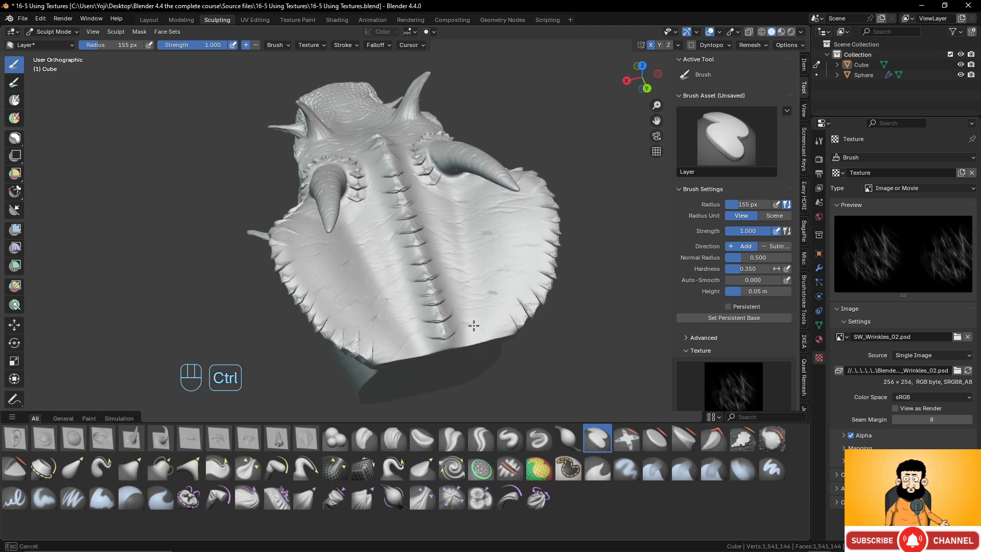
{"action": "left_click_drag", "start_coordinate": [473, 325], "coordinate": [475, 326], "text": "ctrl"}
{"action": "mouse_move", "coordinate": [417, 335]}
{"action": "left_mouse_down", "text": "ctrl"}
{"action": "mouse_move", "coordinate": [471, 310]}
{"action": "mouse_move", "coordinate": [433, 270]}
{"action": "left_mouse_up", "text": "ctrl"}
{"action": "left_click_drag", "start_coordinate": [378, 218], "coordinate": [370, 204], "text": "ctrl"}
- Carve wrinkles into the lower neck and throat beneath the jaw
{"action": "mouse_move", "coordinate": [364, 332]}
{"action": "middle_mouse_down"}
{"action": "mouse_move", "coordinate": [477, 284]}
{"action": "mouse_move", "coordinate": [495, 265]}
{"action": "middle_mouse_up"}
{"action": "middle_click_drag", "start_coordinate": [440, 370], "coordinate": [455, 344]}
{"action": "left_click_drag", "start_coordinate": [402, 414], "coordinate": [403, 416], "text": "ctrl"}
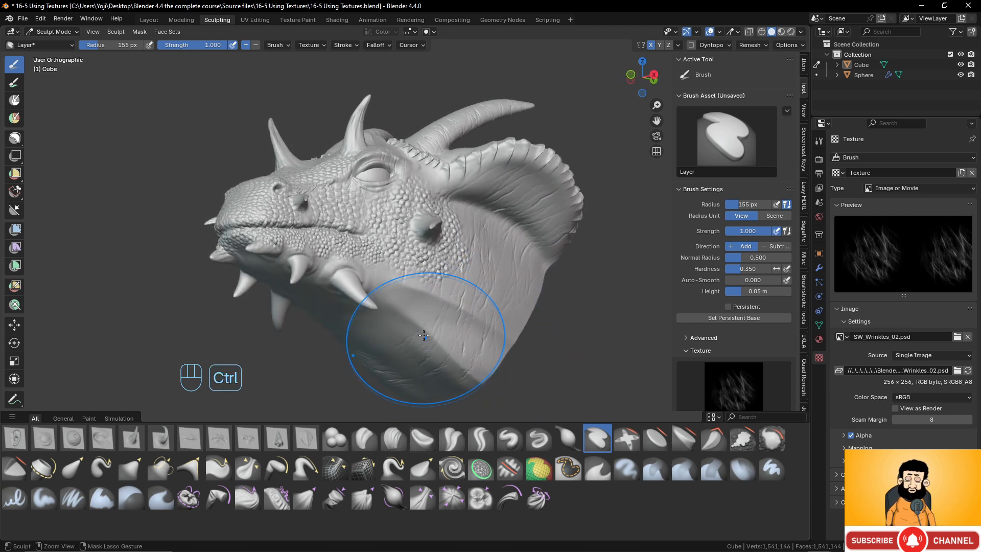
{"action": "left_click_drag", "start_coordinate": [399, 319], "coordinate": [390, 328], "text": "ctrl"}
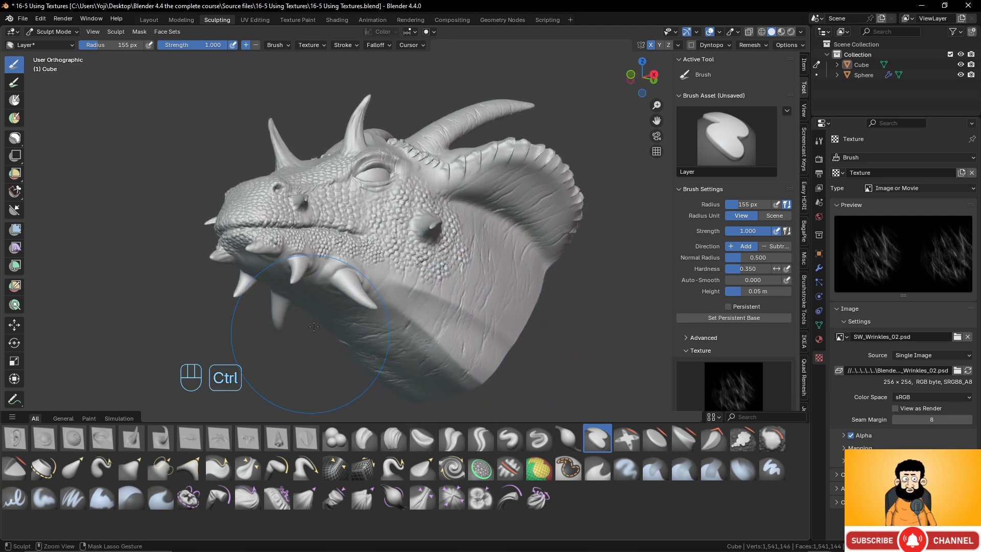
{"action": "left_click_drag", "start_coordinate": [313, 326], "coordinate": [313, 301], "text": "ctrl"}
{"action": "mouse_move", "coordinate": [261, 335]}
{"action": "left_mouse_down", "text": "ctrl"}
{"action": "mouse_move", "coordinate": [275, 304]}
{"action": "mouse_move", "coordinate": [265, 270]}
{"action": "left_mouse_up", "text": "ctrl"}
- Set the Layer brush height to 0.03 m and carve fine wrinkles into the spikes along the lower jaw
{"action": "middle_click_drag", "start_coordinate": [433, 263], "coordinate": [482, 212]}
{"action": "scroll", "coordinate": [484, 312], "scroll_direction": "up", "scroll_amount": 2}
{"action": "scroll", "coordinate": [489, 330], "scroll_direction": "up", "scroll_amount": 3}
{"action": "middle_click_drag", "start_coordinate": [491, 361], "coordinate": [476, 279], "text": "shift"}
{"action": "left_click_drag", "start_coordinate": [431, 255], "coordinate": [427, 220], "text": "ctrl"}
{"action": "left_click_drag", "start_coordinate": [451, 188], "coordinate": [449, 252], "text": "ctrl"}
{"action": "key", "text": "ctrl+z"}
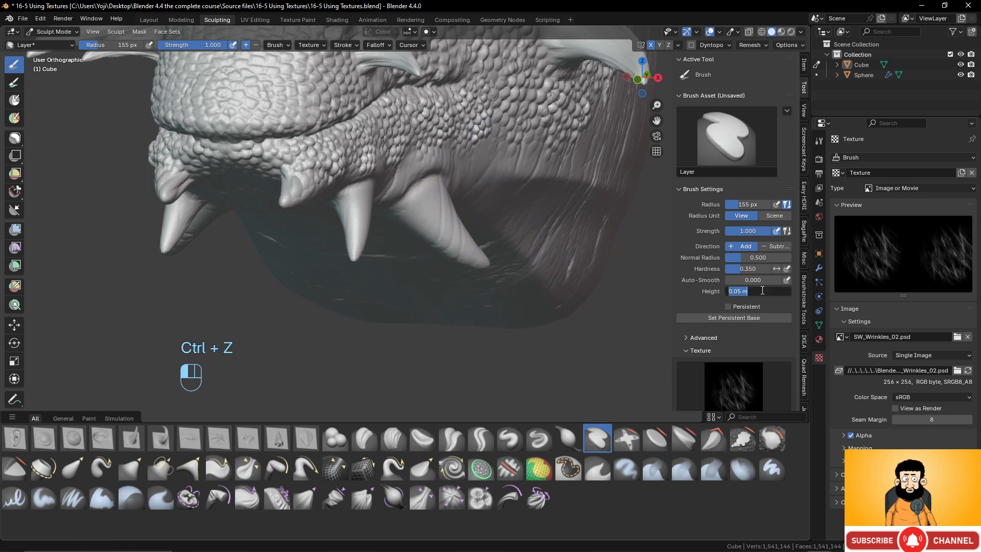
{"action": "left_click_drag", "start_coordinate": [762, 289], "coordinate": [745, 289]}
{"action": "mouse_move", "coordinate": [427, 216]}
{"action": "left_mouse_down", "text": "ctrl"}
{"action": "mouse_move", "coordinate": [431, 208]}
{"action": "mouse_move", "coordinate": [458, 244]}
{"action": "mouse_move", "coordinate": [404, 207]}
{"action": "mouse_move", "coordinate": [360, 206]}
{"action": "mouse_move", "coordinate": [359, 230]}
{"action": "mouse_move", "coordinate": [385, 246]}
{"action": "mouse_move", "coordinate": [378, 239]}
{"action": "left_mouse_up", "text": "ctrl"}
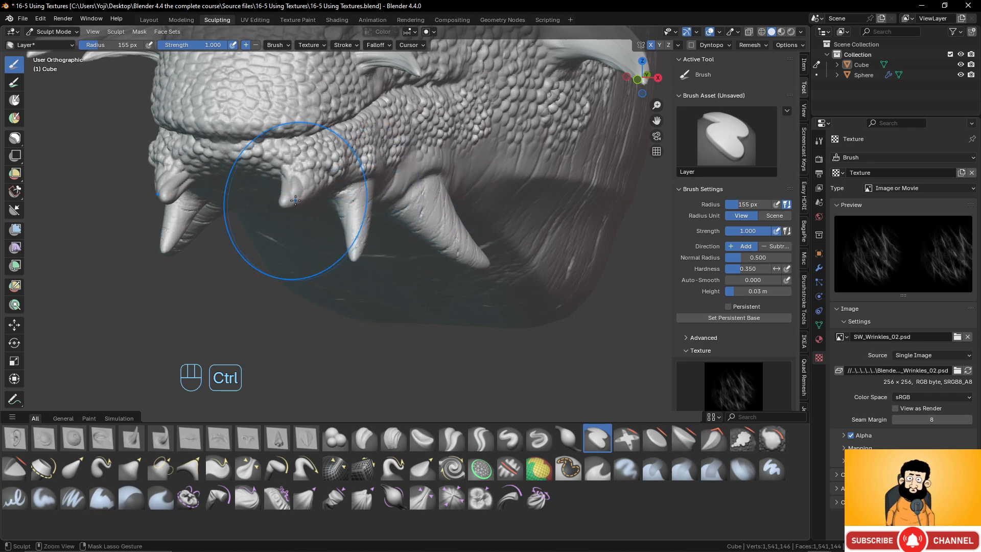
{"action": "left_click_drag", "start_coordinate": [307, 197], "coordinate": [339, 203], "text": "ctrl"}
{"action": "mouse_move", "coordinate": [337, 204]}
{"action": "middle_mouse_down"}
{"action": "mouse_move", "coordinate": [276, 207]}
{"action": "mouse_move", "coordinate": [343, 269]}
{"action": "middle_mouse_up"}
- Inspect the carved wrinkles on the dragon's jaw spikes, horns, frill and neck from several angles
{"action": "scroll", "coordinate": [274, 208], "scroll_direction": "down", "scroll_amount": 3}
{"action": "mouse_move", "coordinate": [453, 279]}
{"action": "middle_mouse_down"}
{"action": "mouse_move", "coordinate": [450, 323]}
{"action": "mouse_move", "coordinate": [415, 318]}
{"action": "middle_mouse_up"}
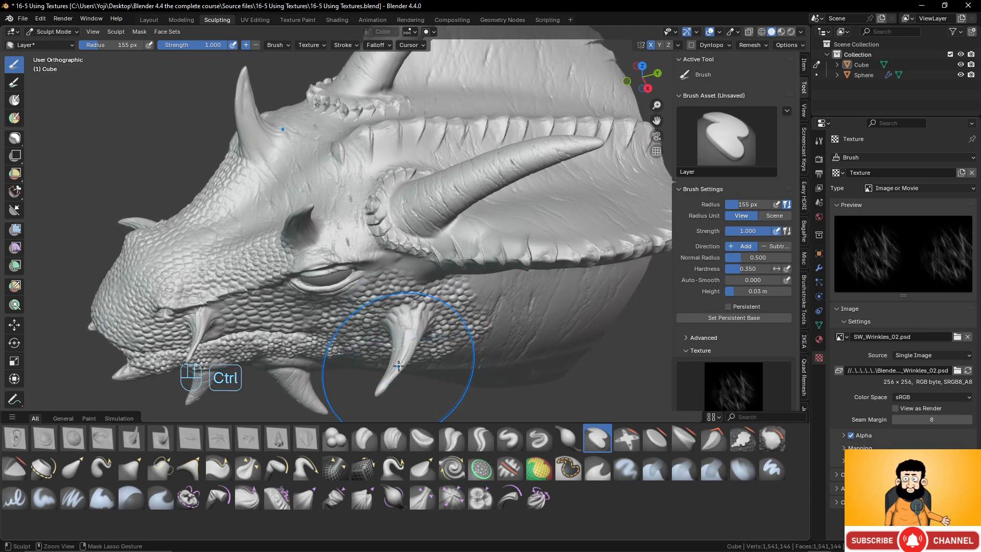
{"action": "mouse_move", "coordinate": [457, 312]}
{"action": "middle_mouse_down"}
{"action": "mouse_move", "coordinate": [450, 228]}
{"action": "mouse_move", "coordinate": [432, 352]}
{"action": "middle_mouse_up"}
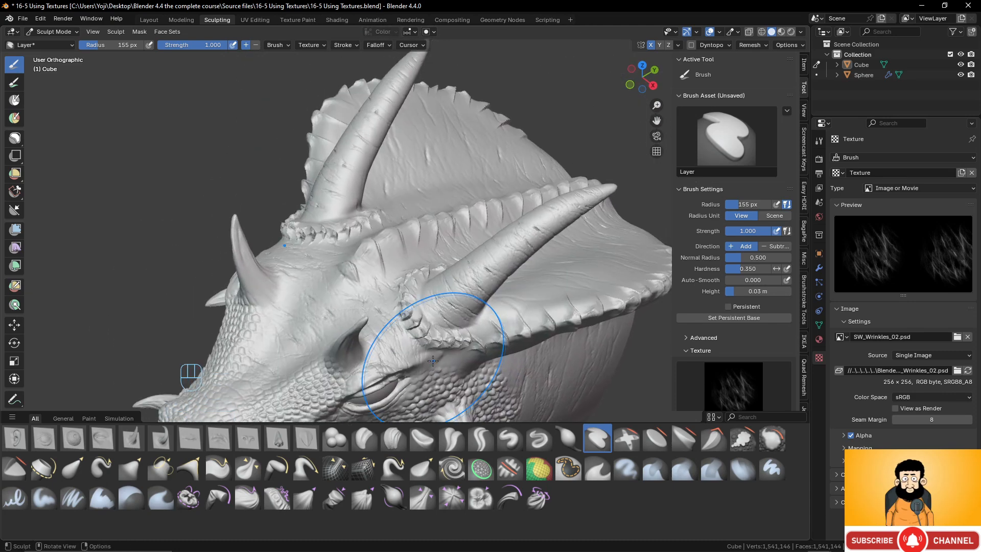
{"action": "mouse_move", "coordinate": [410, 319]}
{"action": "middle_mouse_down"}
{"action": "mouse_move", "coordinate": [340, 286]}
{"action": "mouse_move", "coordinate": [334, 274]}
{"action": "middle_mouse_up"}
{"action": "mouse_move", "coordinate": [340, 273]}
{"action": "middle_mouse_down", "text": "shift"}
{"action": "mouse_move", "coordinate": [367, 310]}
{"action": "mouse_move", "coordinate": [358, 256]}
{"action": "mouse_move", "coordinate": [601, 255]}
{"action": "mouse_move", "coordinate": [463, 251]}
{"action": "mouse_move", "coordinate": [419, 287]}
{"action": "middle_mouse_up", "text": "shift"}
{"action": "scroll", "coordinate": [368, 311], "scroll_direction": "down", "scroll_amount": 2}
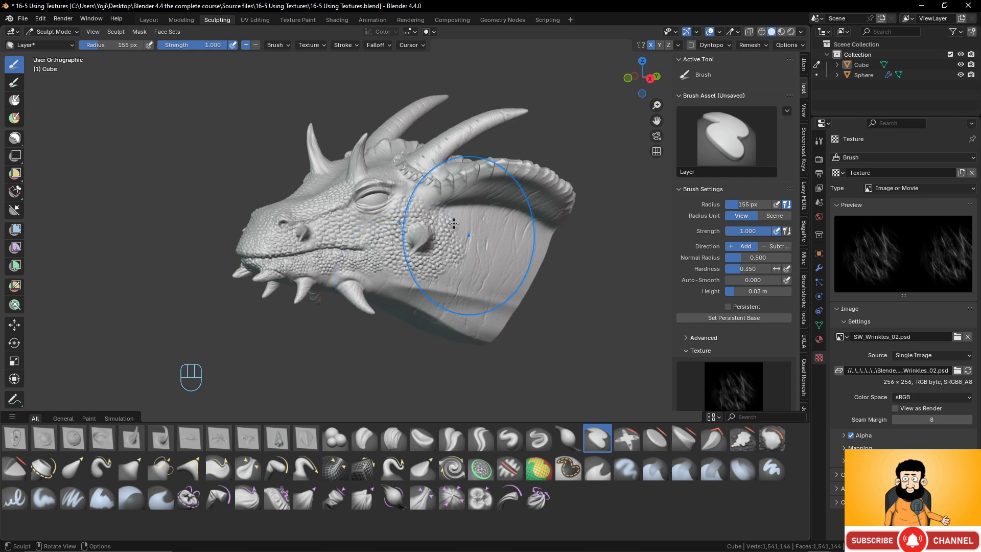
{"action": "middle_click_drag", "start_coordinate": [412, 235], "coordinate": [406, 206]}
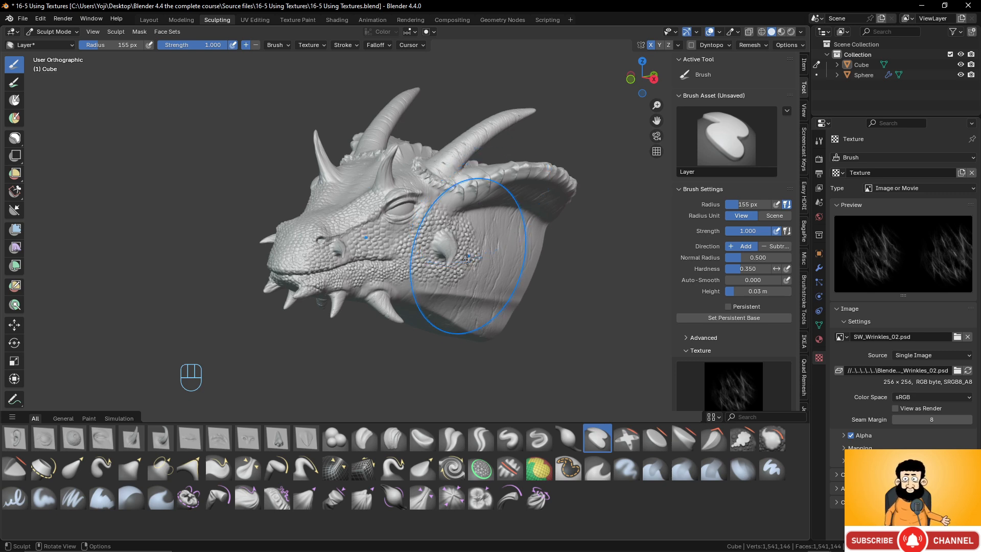
- Stamp a large curved horn on both sides of the neck behind the cheek spikes, using the Horn creature 02 VDM brush
{"action": "left_click", "coordinate": [166, 439]}
{"action": "scroll", "coordinate": [438, 302], "scroll_direction": "up", "scroll_amount": 4}
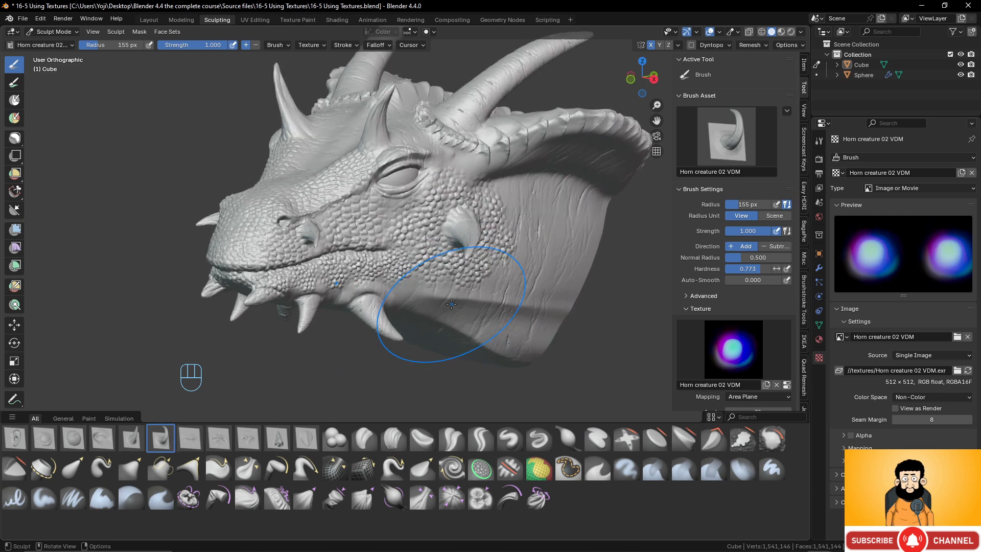
{"action": "scroll", "coordinate": [486, 317], "scroll_direction": "down", "scroll_amount": 2}
{"action": "left_click_drag", "start_coordinate": [494, 329], "coordinate": [540, 299]}
{"action": "key", "text": "ctrl+z"}
{"action": "left_click_drag", "start_coordinate": [552, 241], "coordinate": [594, 176]}
{"action": "mouse_move", "coordinate": [594, 176]}
{"action": "middle_mouse_down"}
{"action": "mouse_move", "coordinate": [565, 281]}
{"action": "mouse_move", "coordinate": [475, 268]}
{"action": "middle_mouse_up"}
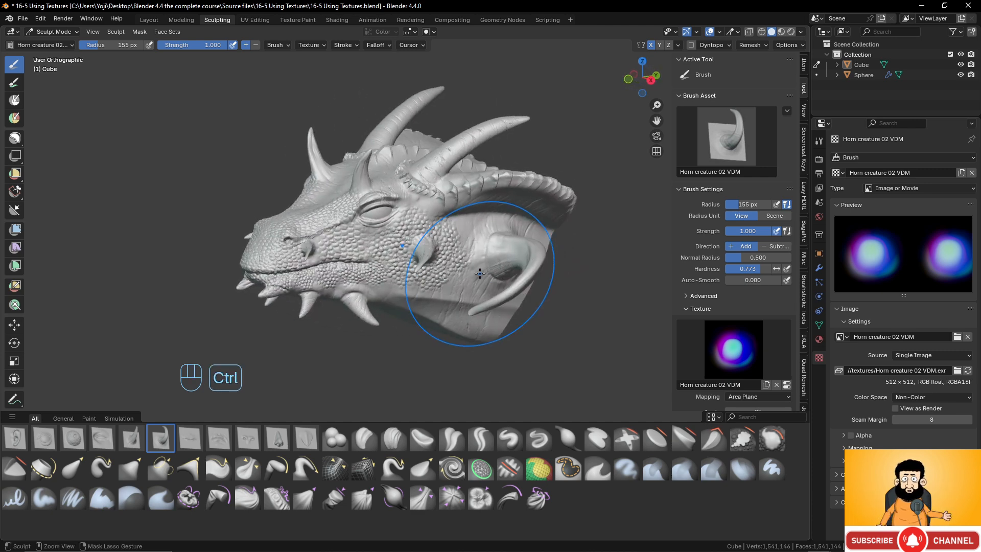
{"action": "mouse_move", "coordinate": [455, 270]}
{"action": "middle_mouse_down"}
{"action": "mouse_move", "coordinate": [518, 277]}
{"action": "mouse_move", "coordinate": [471, 300]}
{"action": "mouse_move", "coordinate": [570, 338]}
{"action": "middle_mouse_up"}
{"action": "scroll", "coordinate": [484, 276], "scroll_direction": "up", "scroll_amount": 2}
{"action": "scroll", "coordinate": [504, 317], "scroll_direction": "down", "scroll_amount": 3}
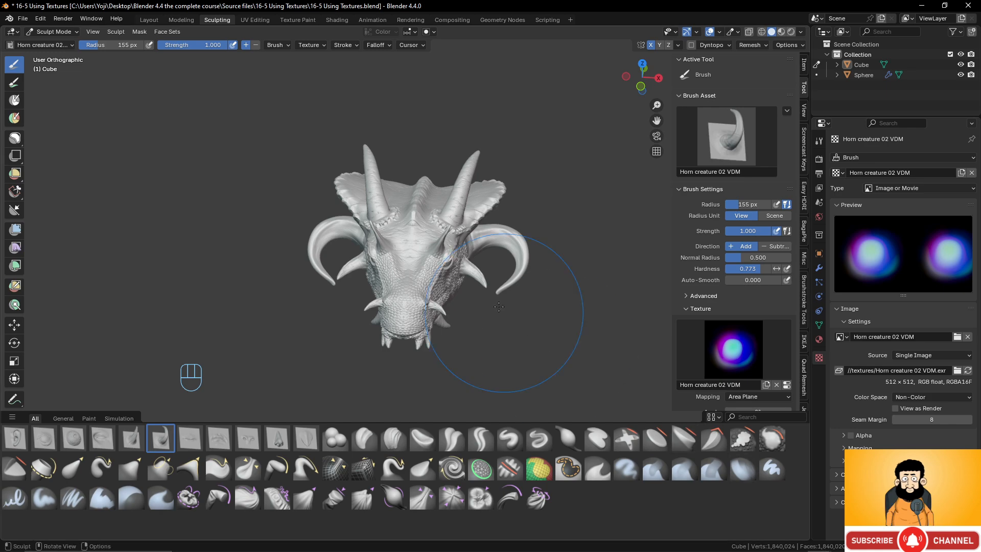
{"action": "mouse_move", "coordinate": [504, 350]}
{"action": "middle_mouse_down"}
{"action": "mouse_move", "coordinate": [477, 264]}
{"action": "mouse_move", "coordinate": [427, 263]}
{"action": "mouse_move", "coordinate": [516, 287]}
{"action": "mouse_move", "coordinate": [422, 296]}
{"action": "mouse_move", "coordinate": [461, 295]}
{"action": "middle_mouse_up"}
{"action": "scroll", "coordinate": [482, 303], "scroll_direction": "up", "scroll_amount": 4}
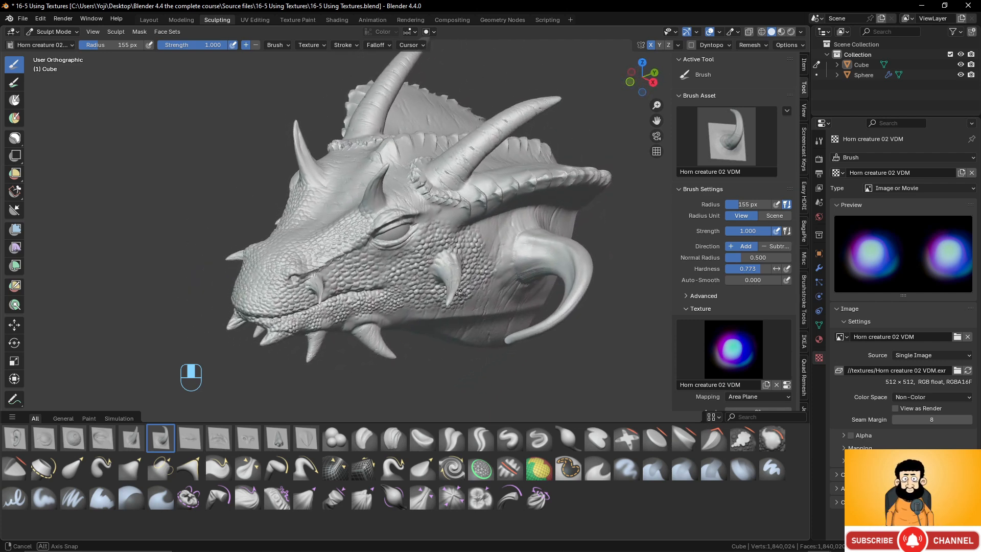